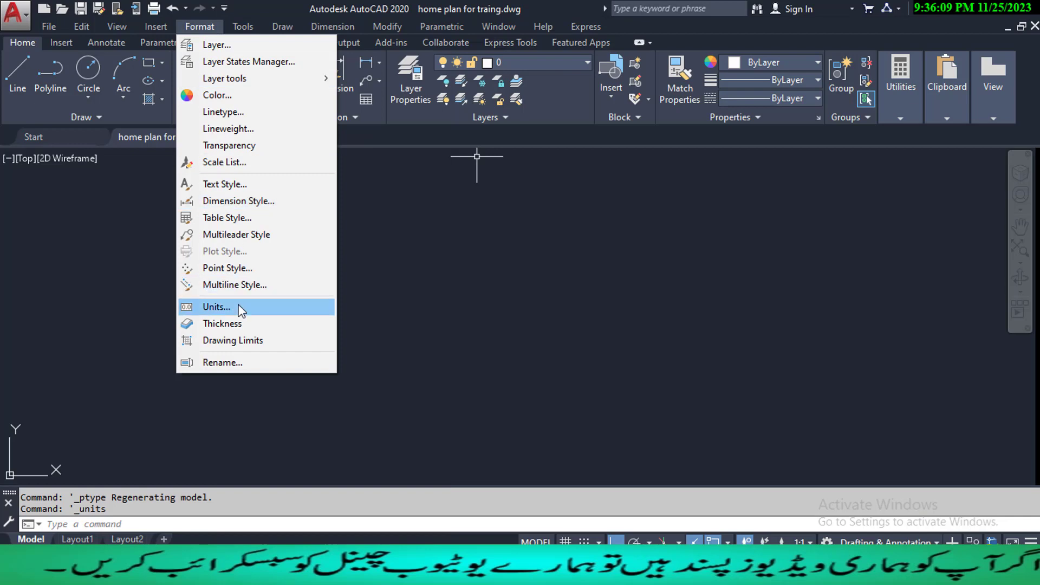
- Set the drawing's length units to Decimal with a precision of 0.000
left_click(249, 269)
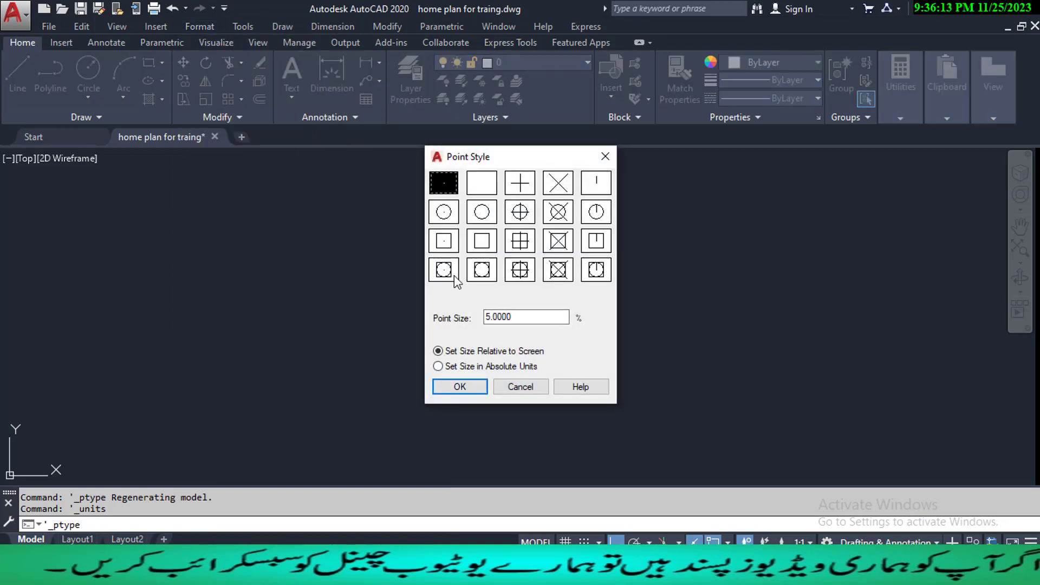
left_click(464, 388)
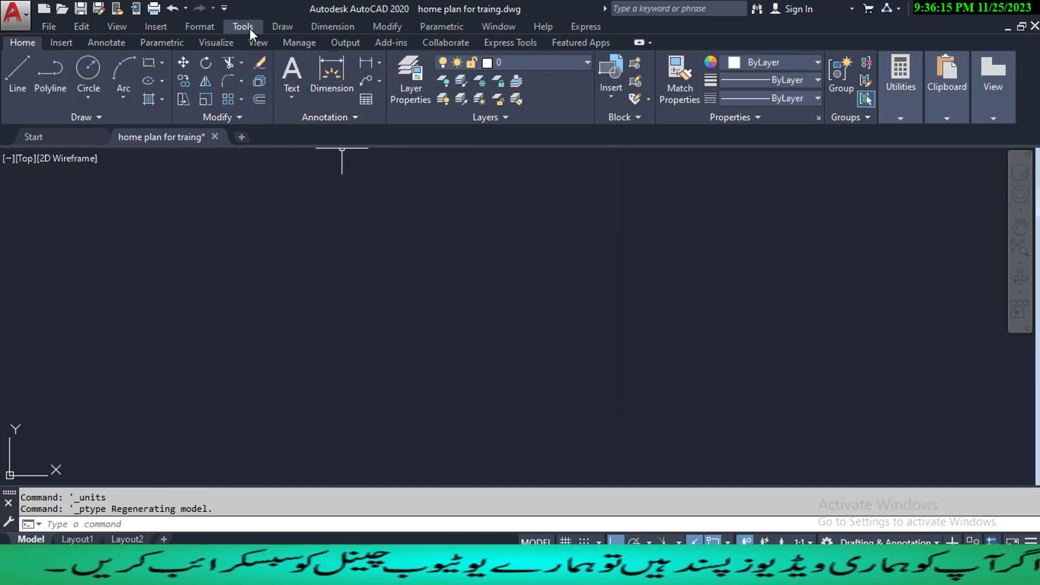
left_click(201, 26)
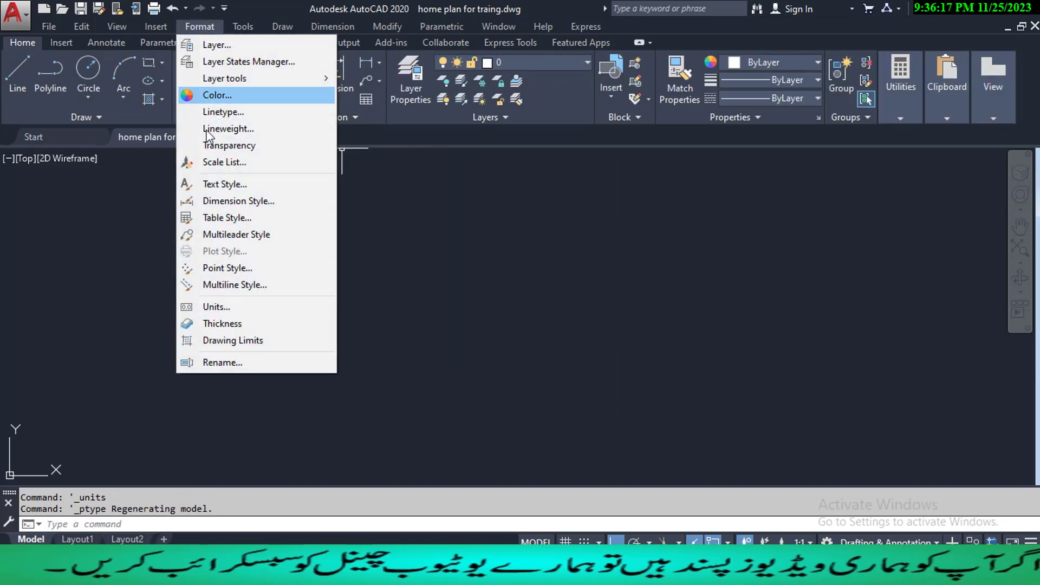
left_click(245, 307)
left_click(494, 178)
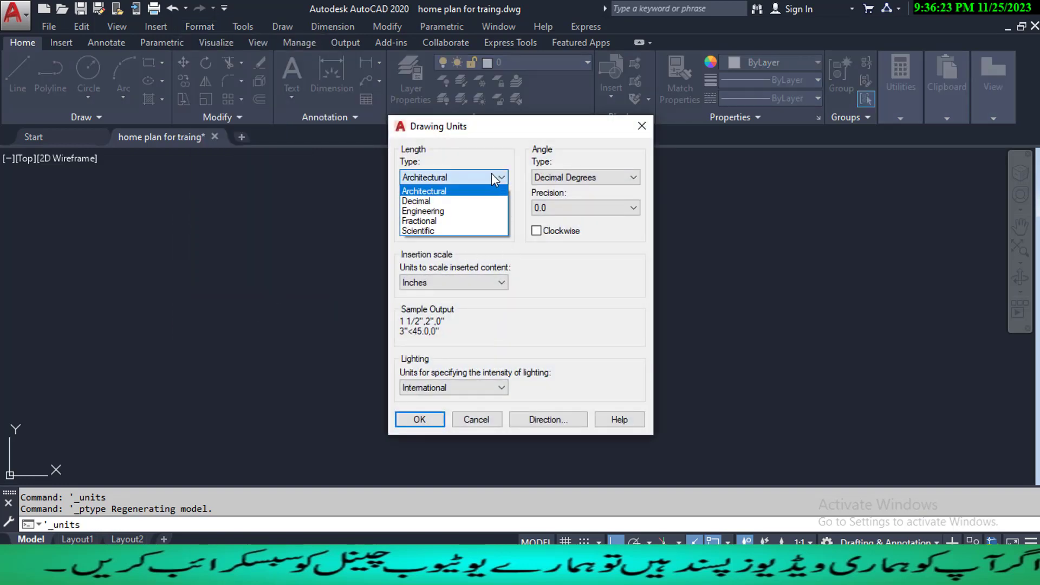
left_click(448, 202)
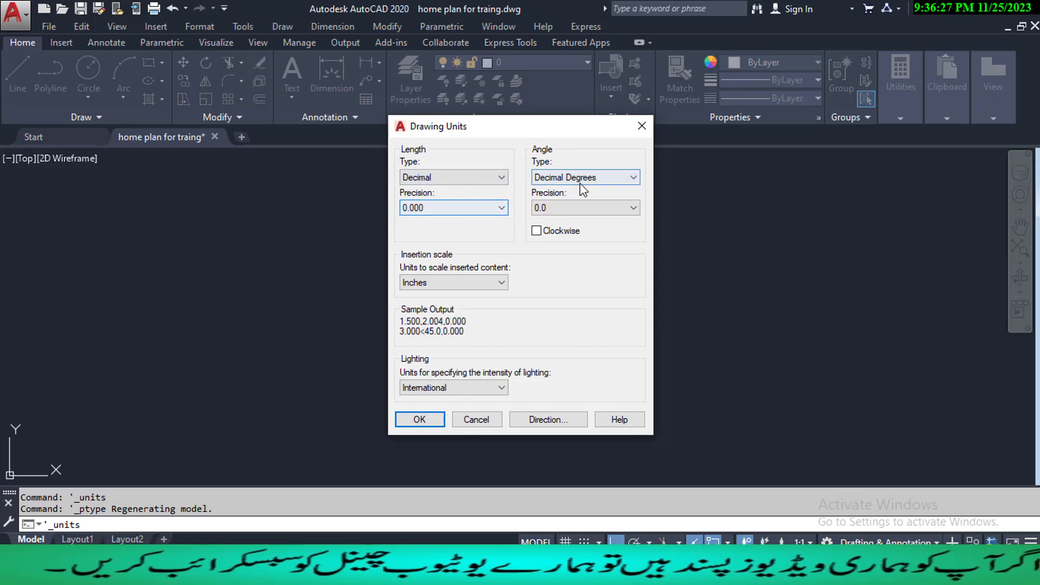
- Set the angle precision to 0.000 and the insertion scale to Millimeters, and apply the drawing units
left_click(598, 209)
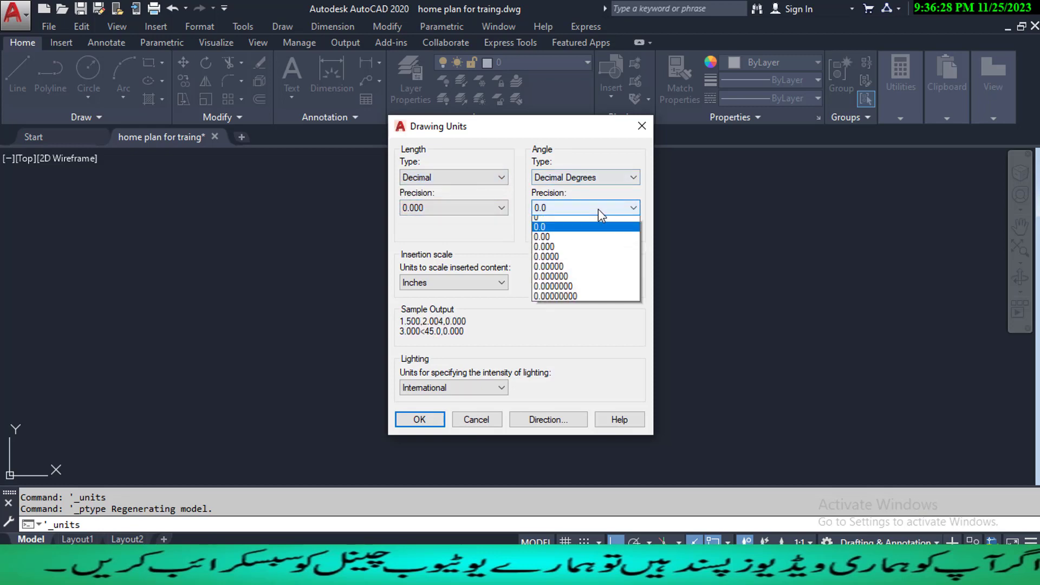
left_click(563, 250)
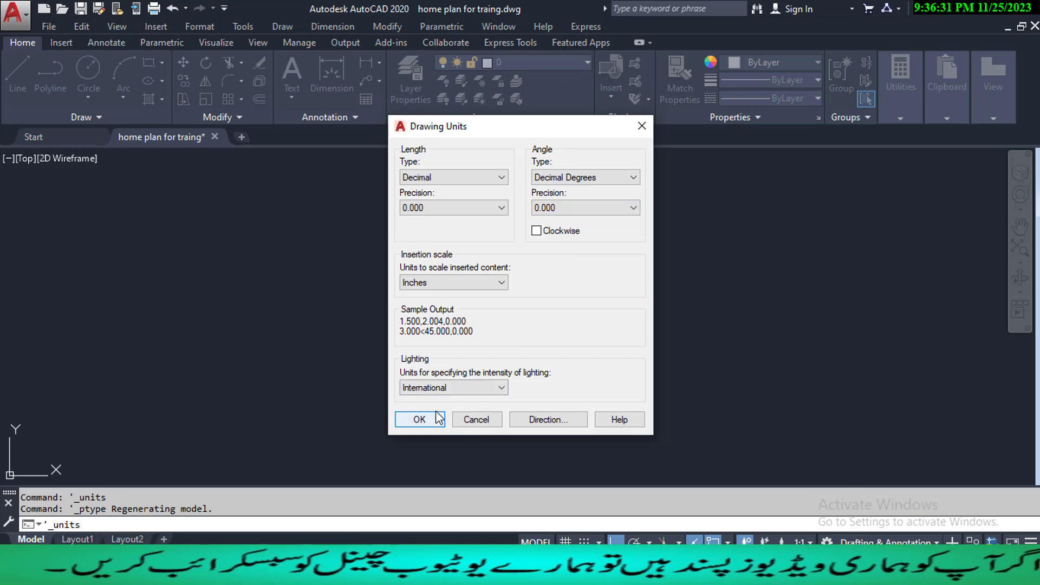
left_click(482, 283)
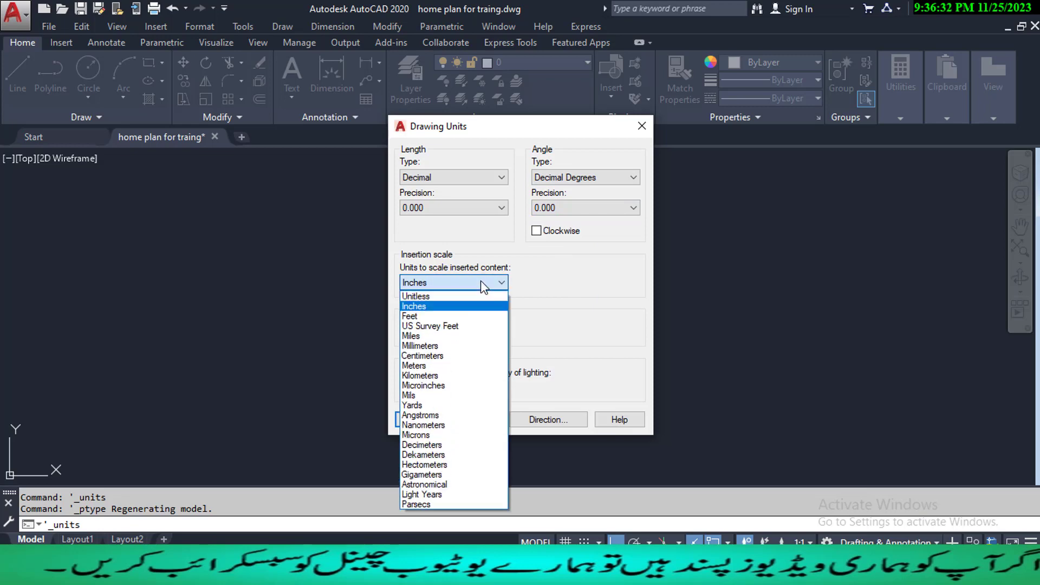
left_click(458, 346)
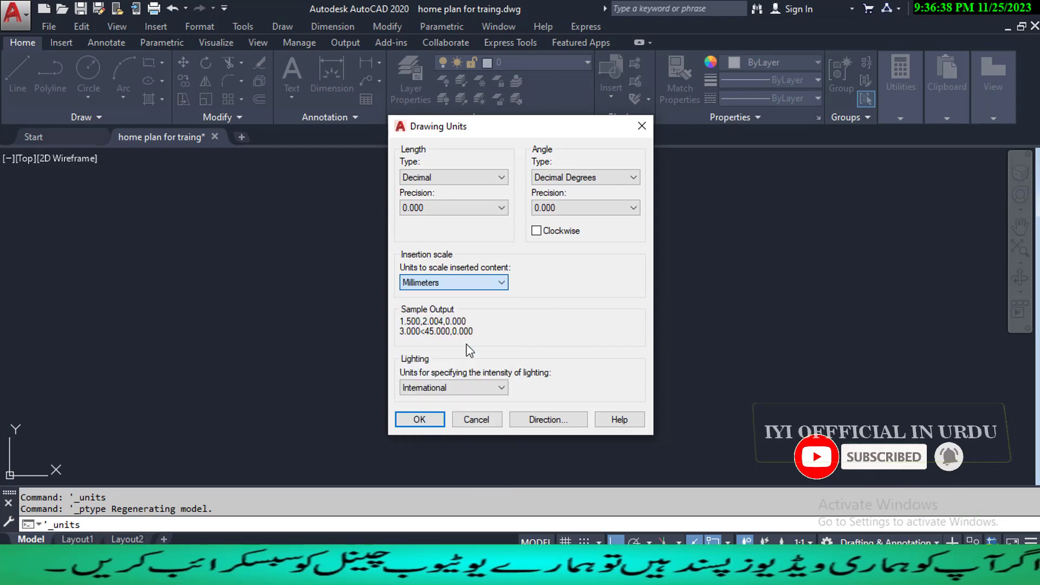
left_click(428, 416)
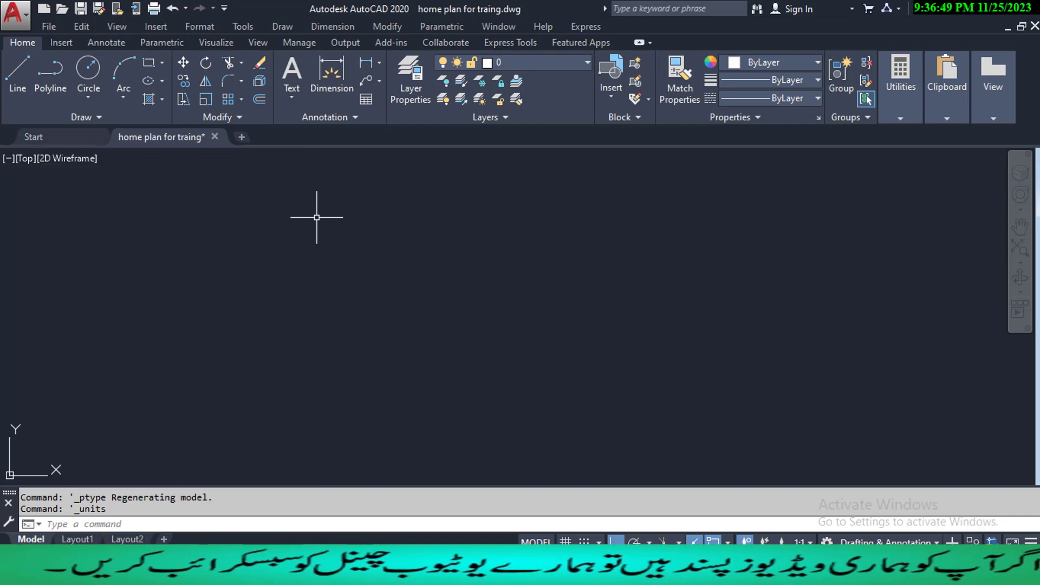
- Draw a closed rectangular polyline 47 units wide and 60 units high in the empty drawing area
type("PL")
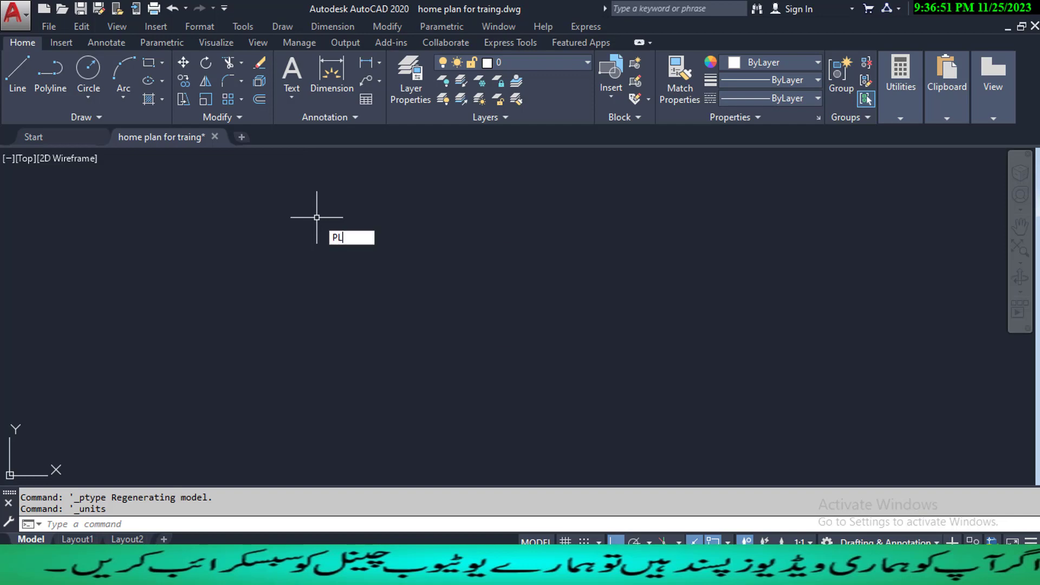
key("Return")
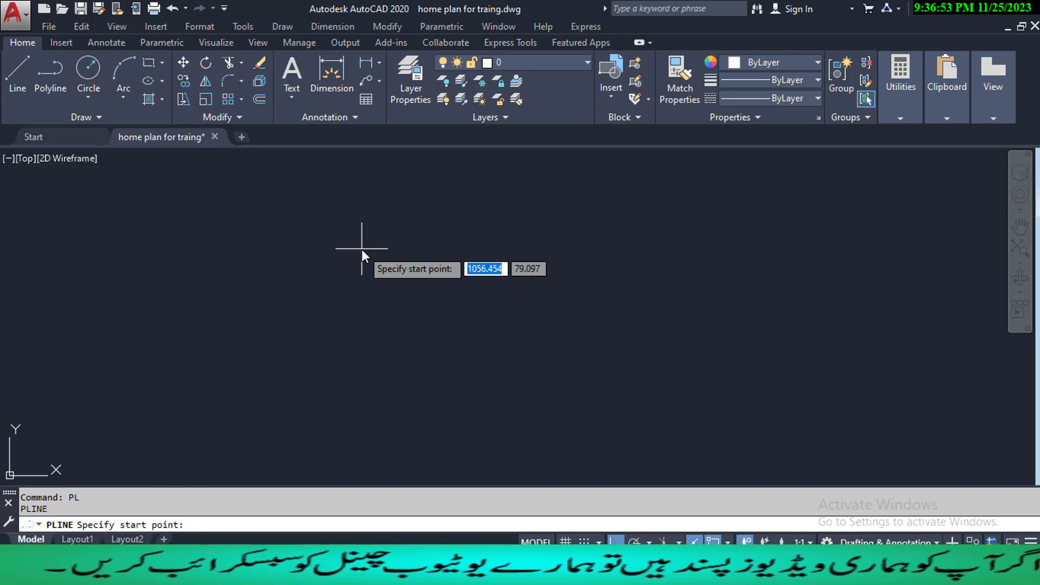
left_click(311, 239)
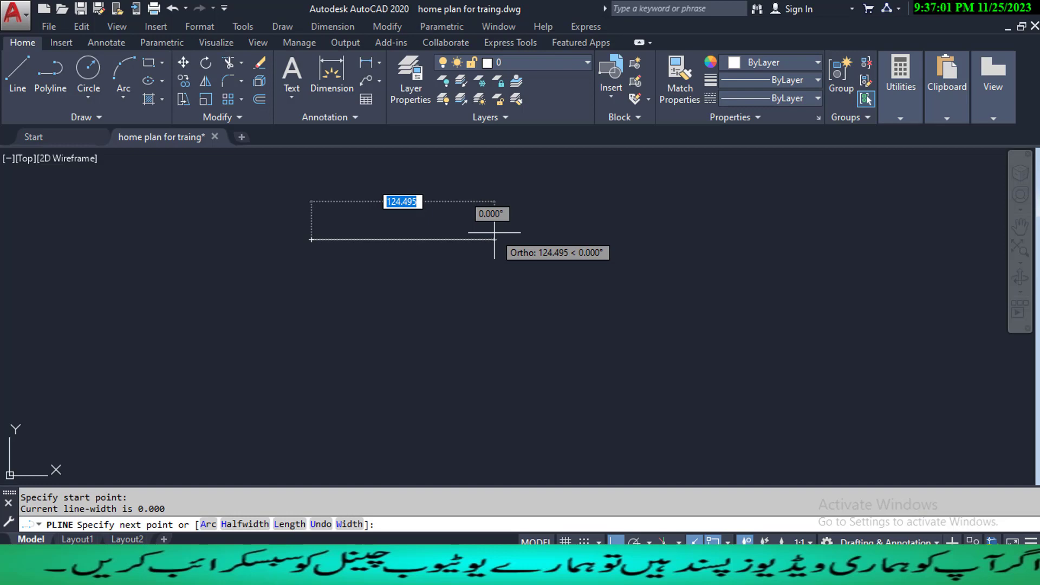
type("1")
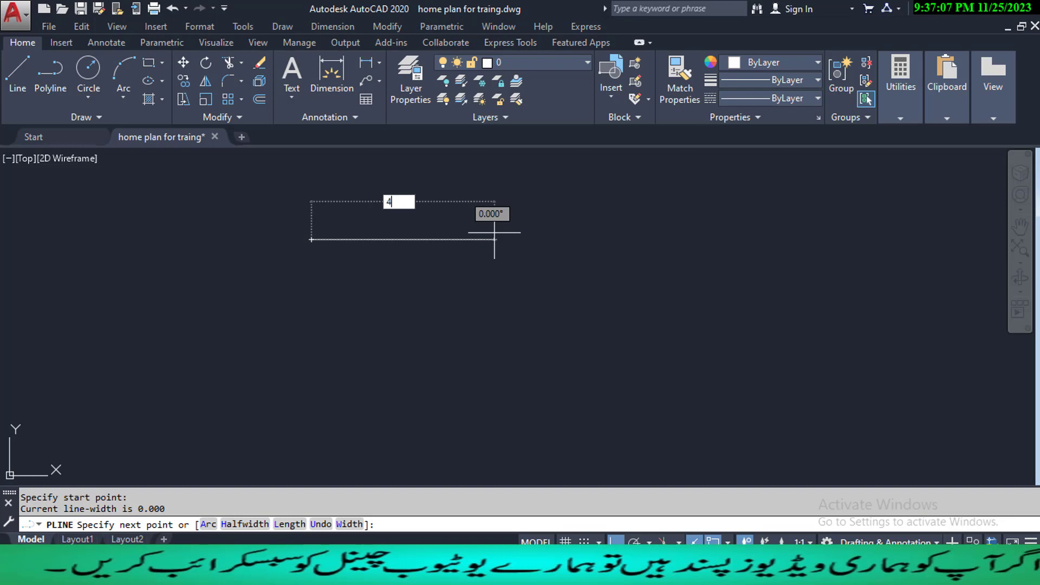
type("7")
key("Return")
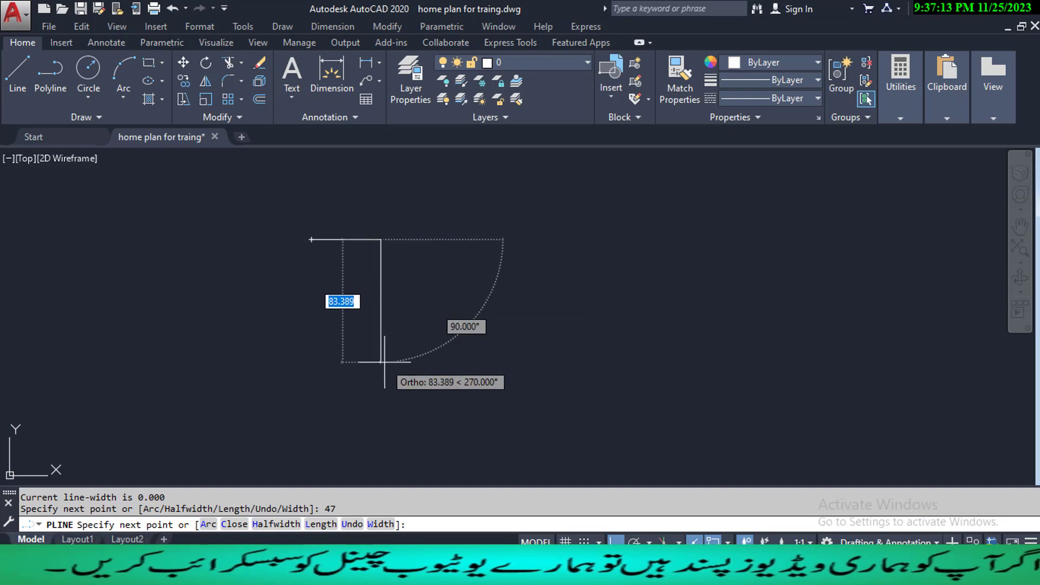
type("60")
key("Return")
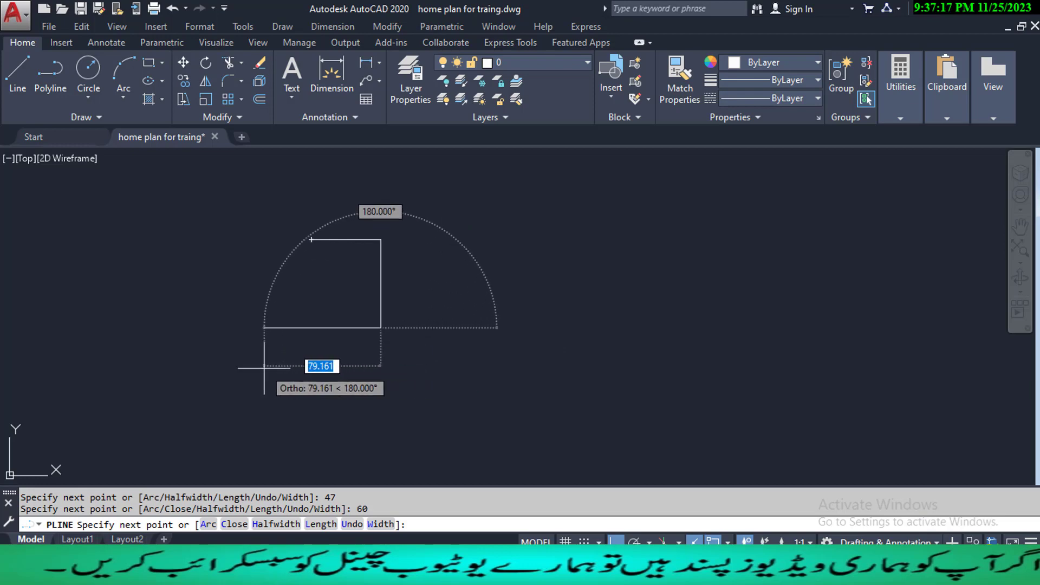
type("47")
key("Return")
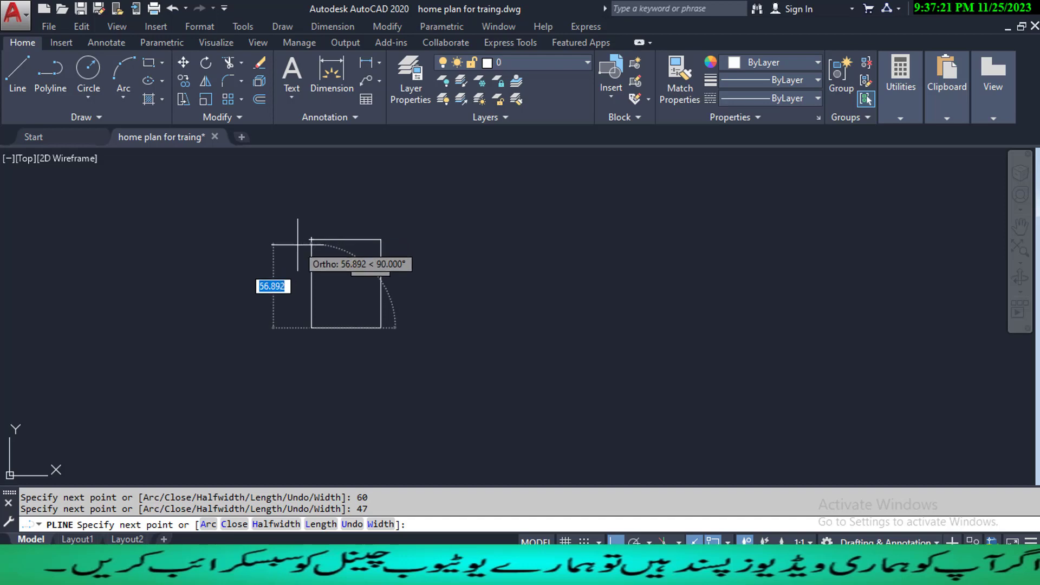
left_click(237, 525)
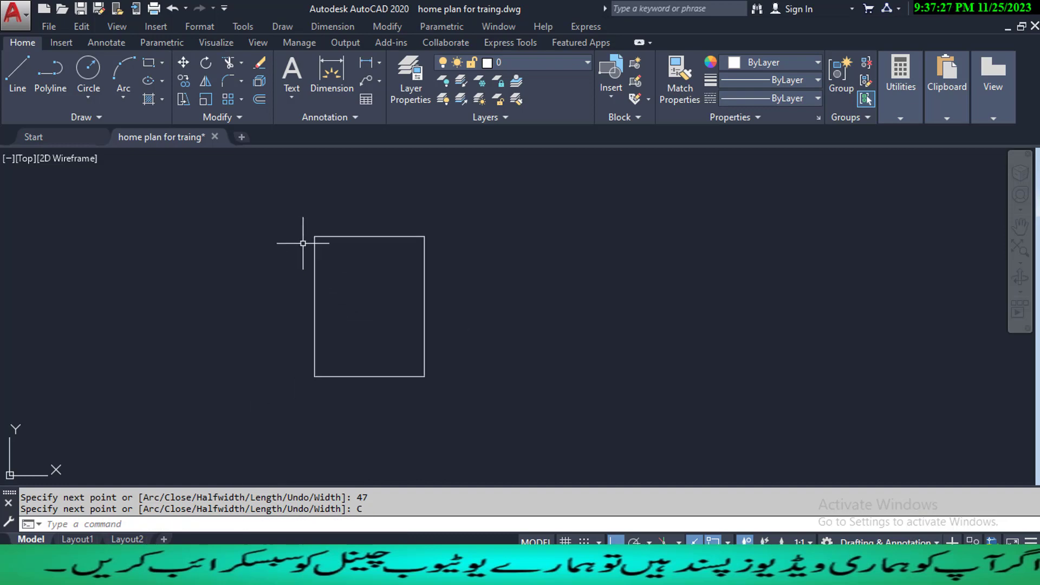
- Inspect the rectangular outline by selecting it as a whole and clearing the selection
scroll(313, 251, "up", 4)
middle_click_drag(322, 262, 349, 233)
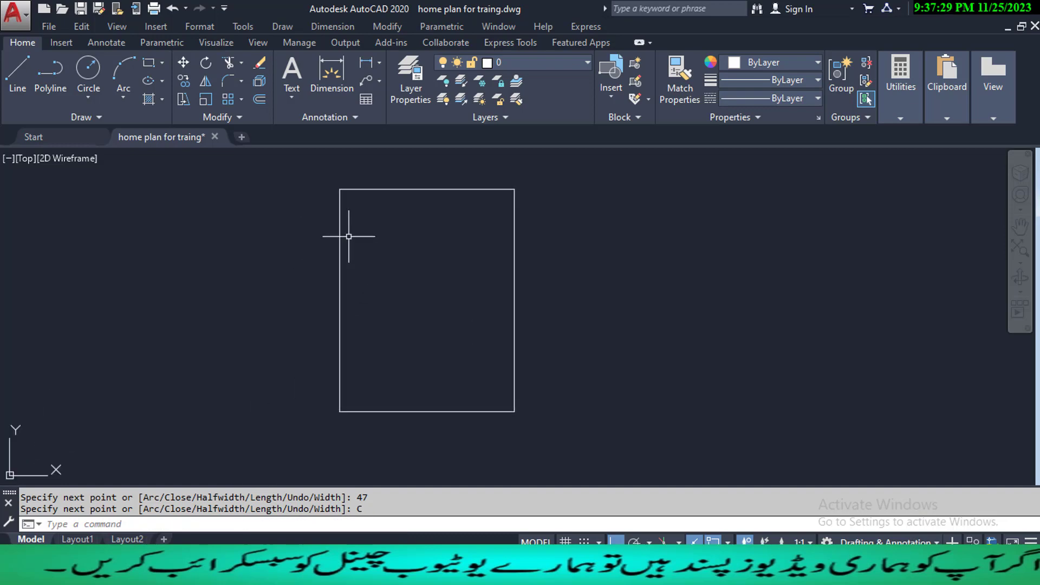
left_click(447, 189)
key("Escape")
key("Escape")
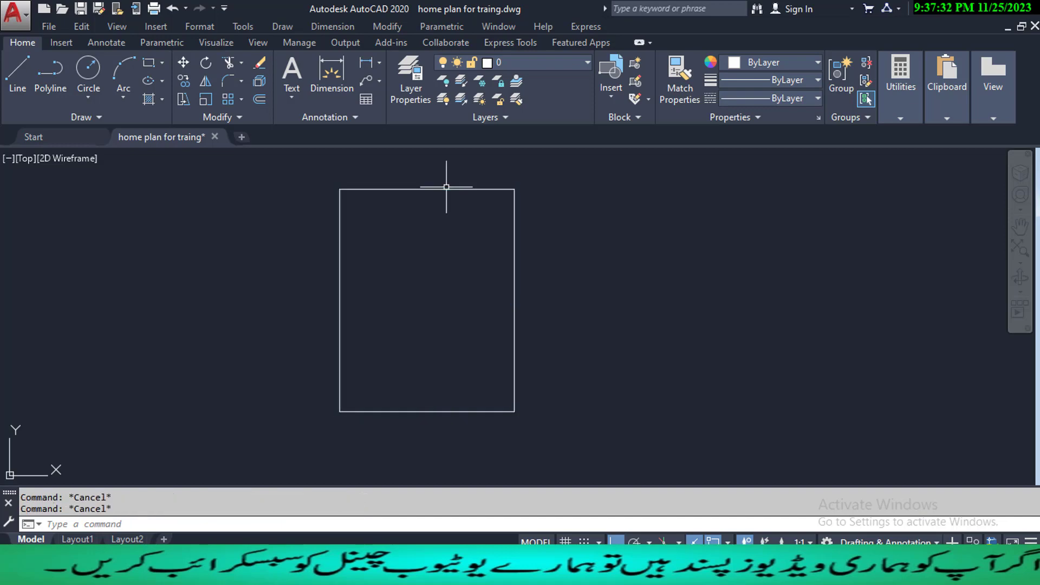
left_click(308, 165)
left_click(567, 434)
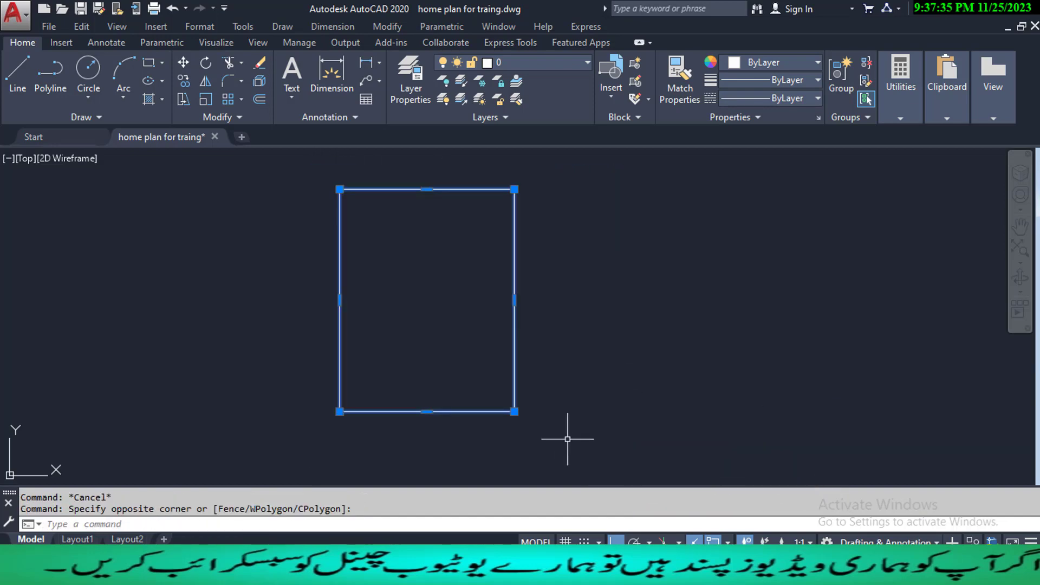
key("Escape")
key("Escape")
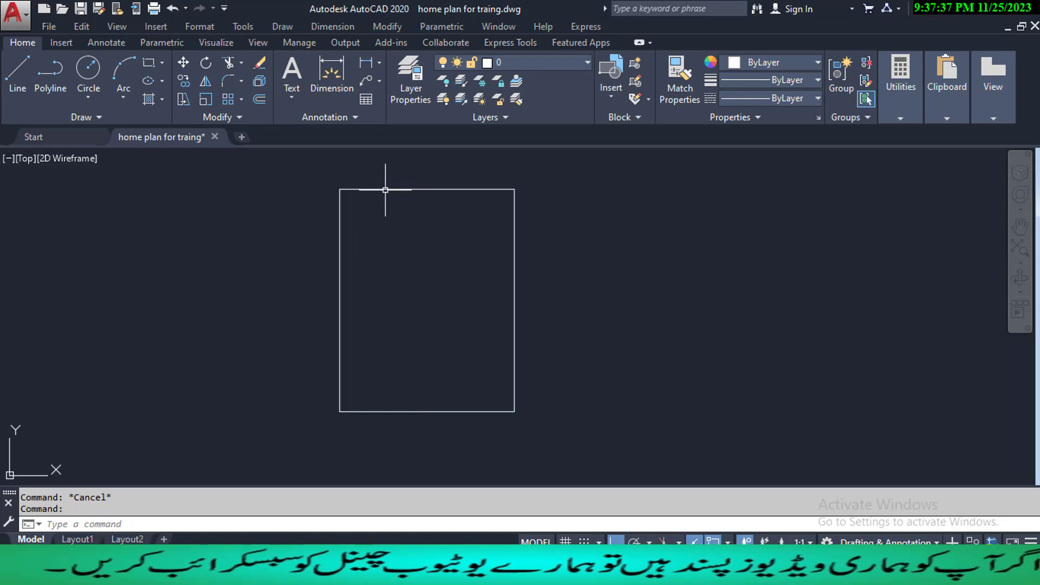
mouse_move(395, 238)
middle_mouse_down()
mouse_move(430, 255)
mouse_move(430, 243)
mouse_move(436, 263)
middle_mouse_up()
scroll(424, 218, "up", 1)
scroll(429, 243, "down", 1)
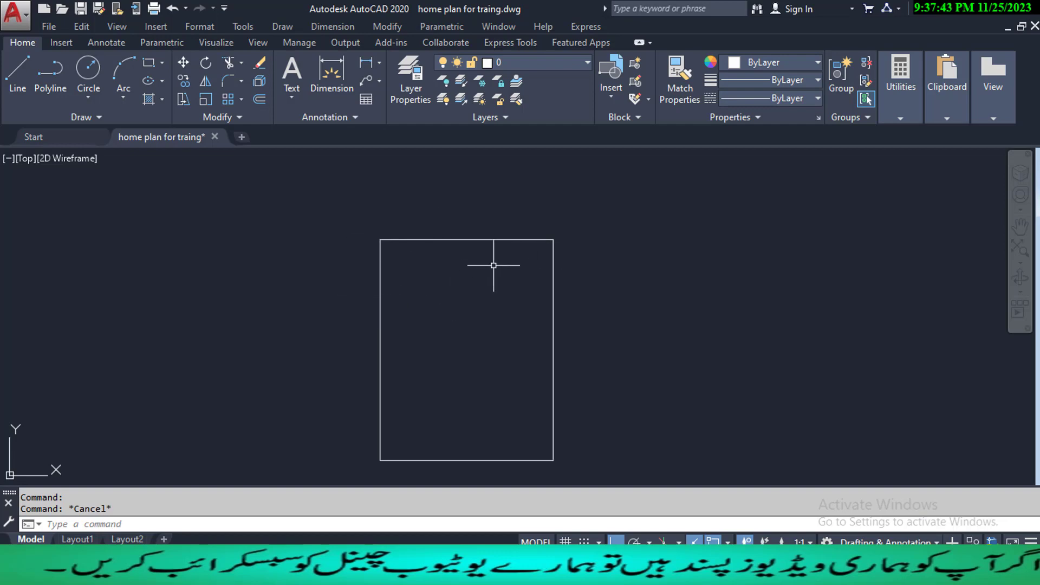
left_click(488, 239)
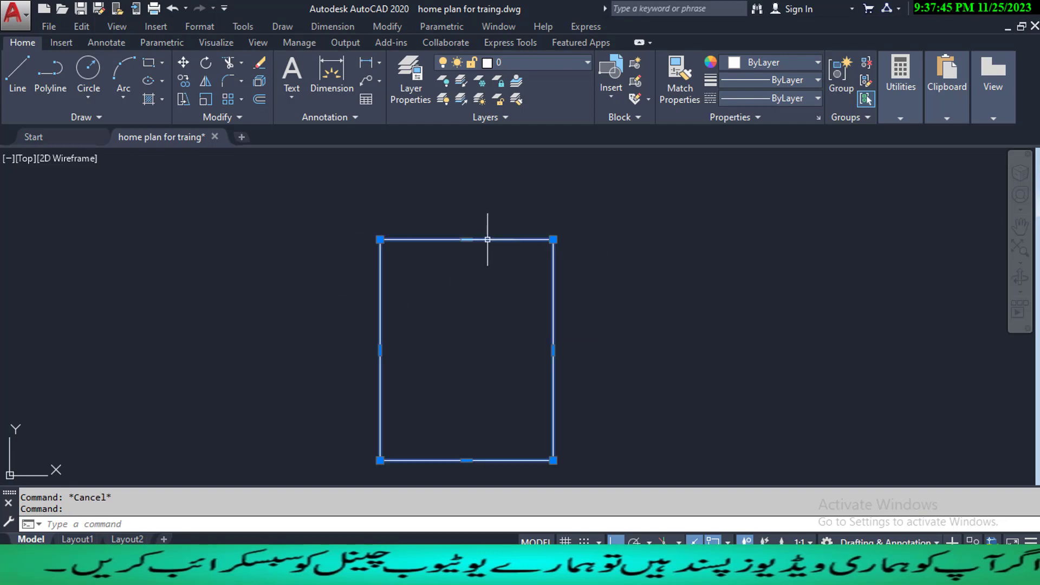
key("Escape")
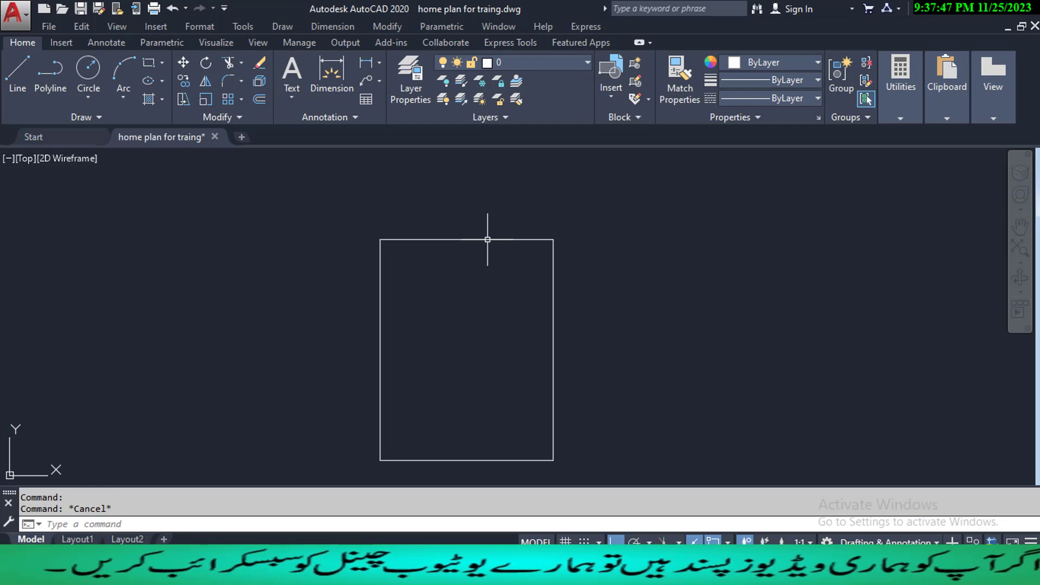
- Offset the rectangle 0.75 units inward to form the outer wall thickness
type("o")
key("Return")
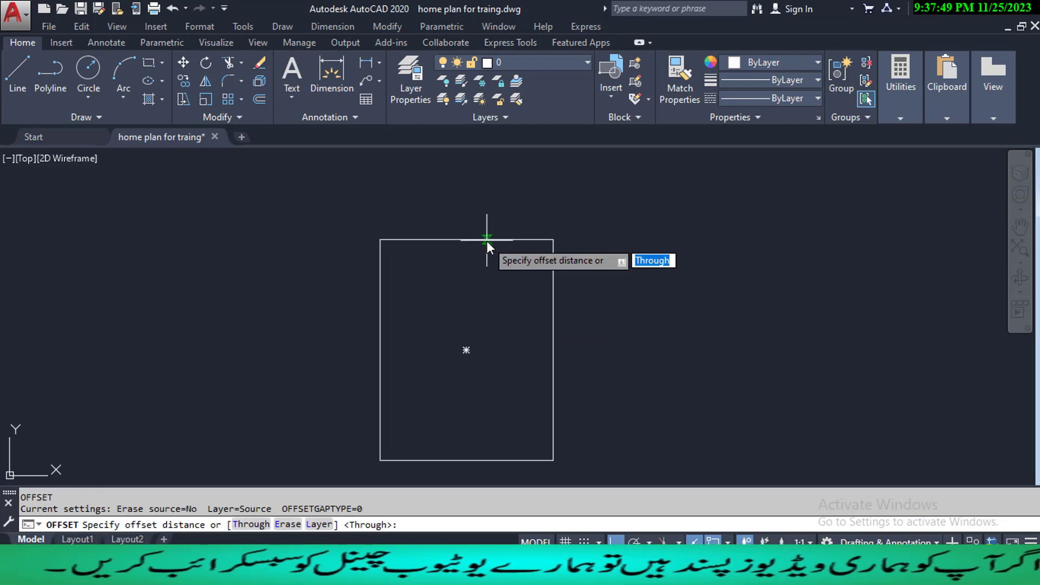
type(".75")
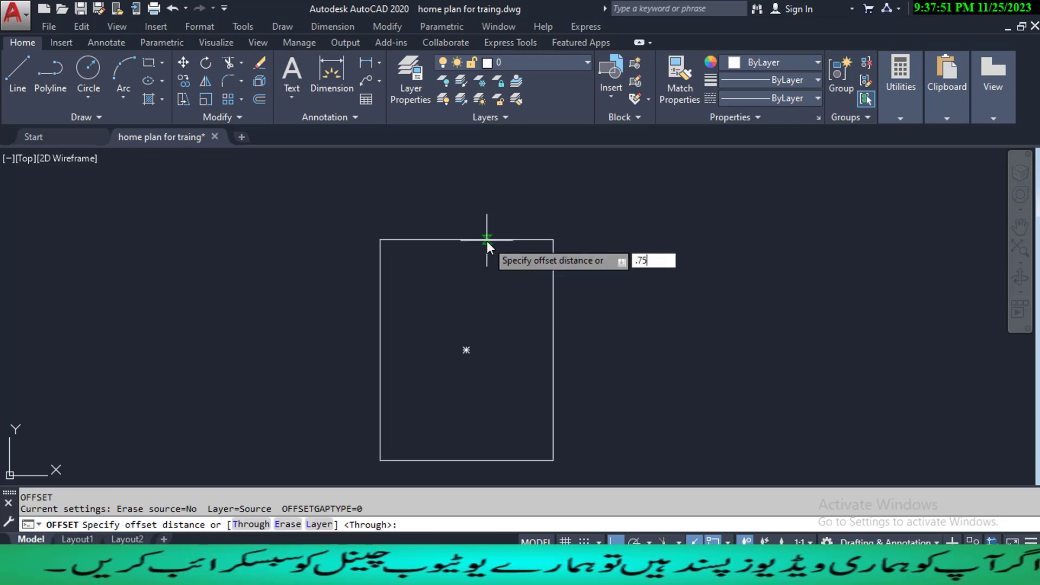
key("Return")
left_click(487, 241)
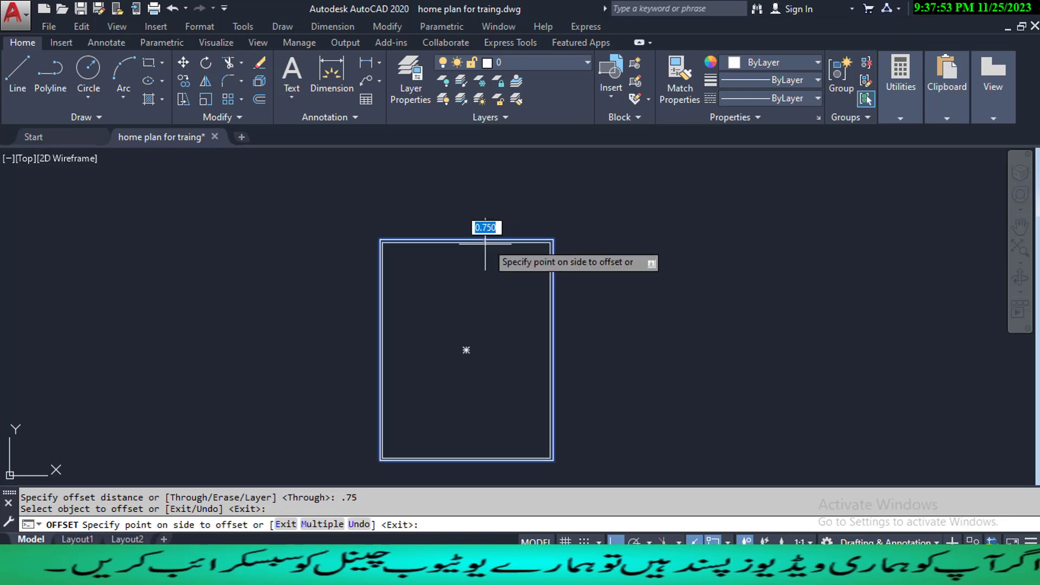
left_click(472, 313)
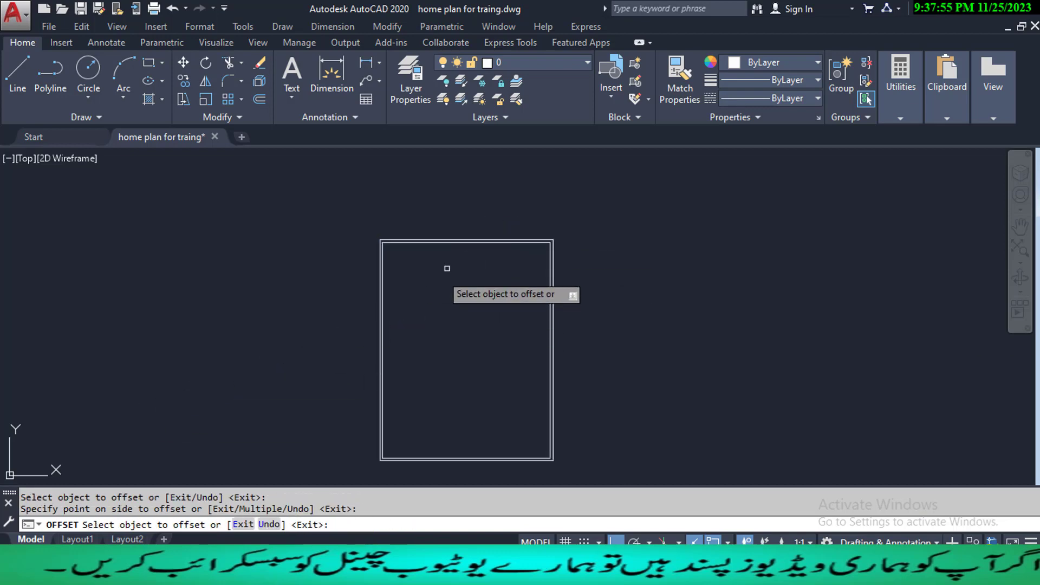
key("Escape")
- Add a horizontal linear dimension above the plan, spanning the two upper corners of the outer rectangle
scroll(415, 236, "up", 5)
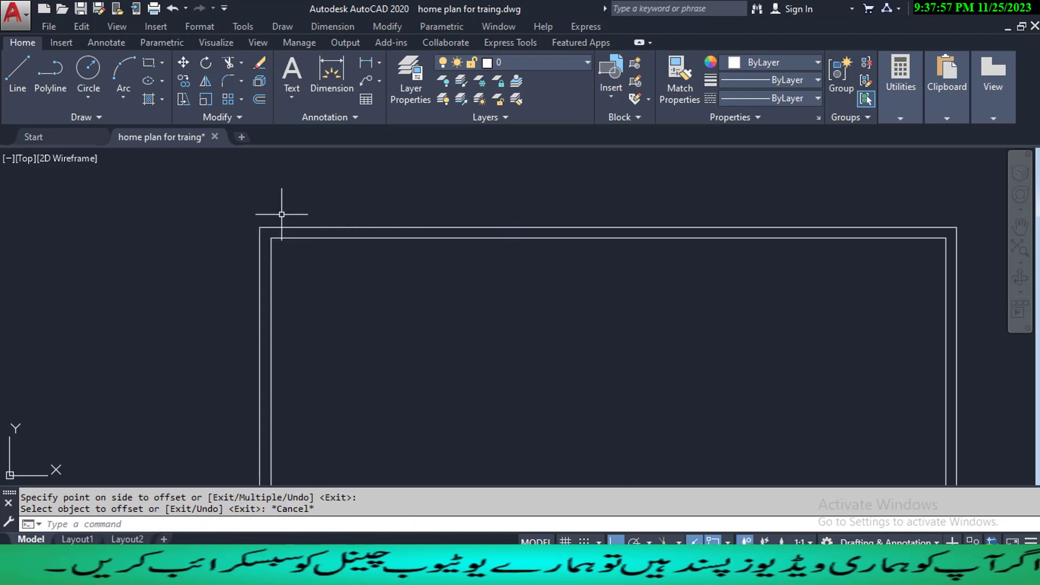
scroll(360, 262, "down", 3)
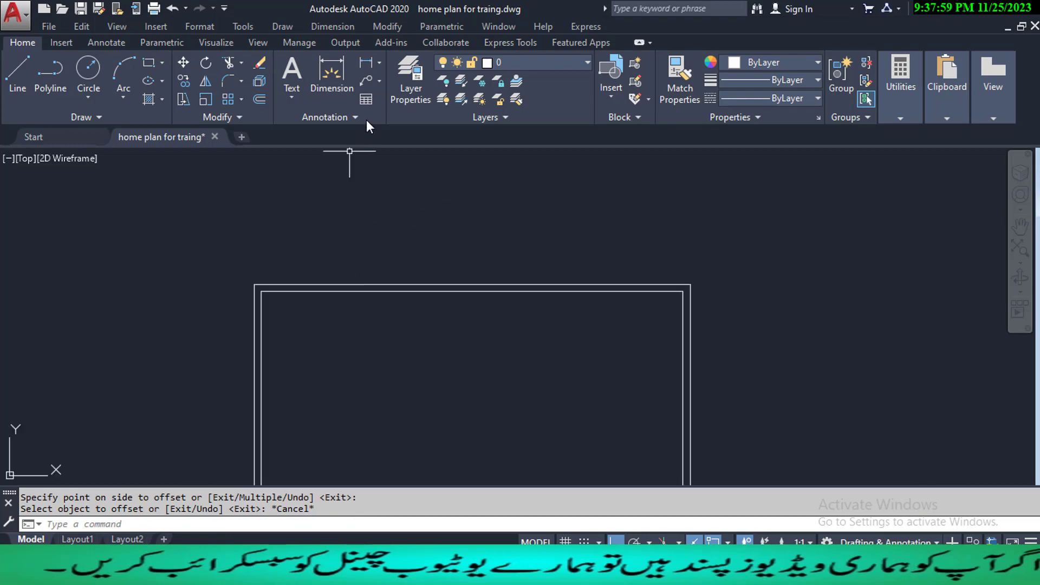
left_click(358, 61)
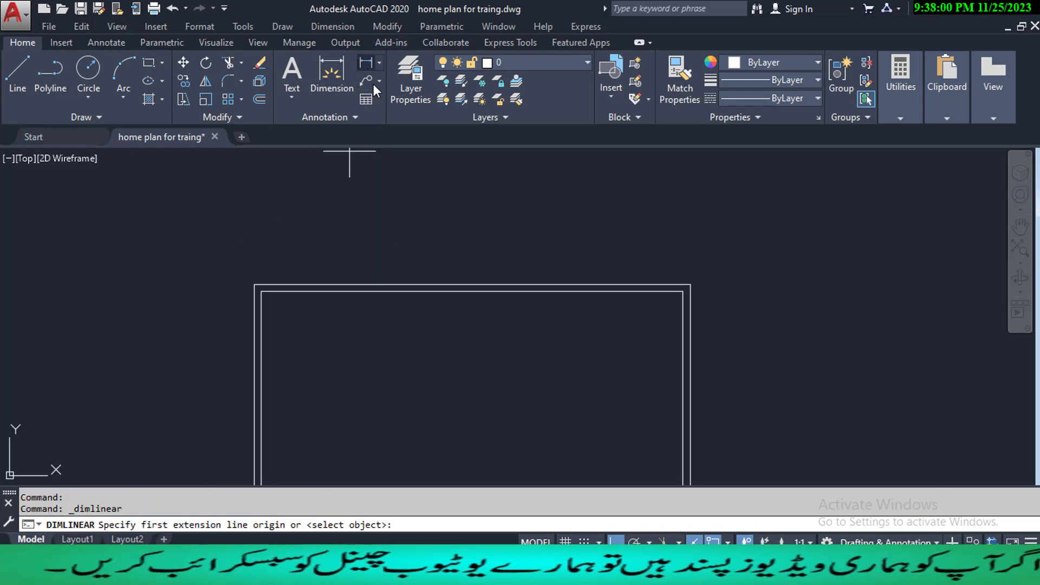
left_click(255, 284)
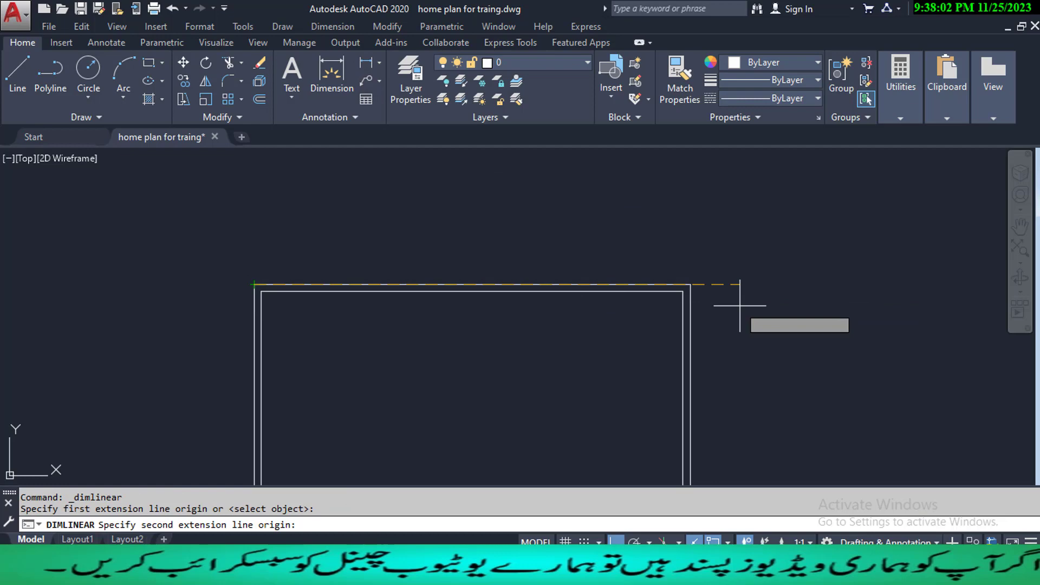
left_click(690, 285)
left_click(599, 205)
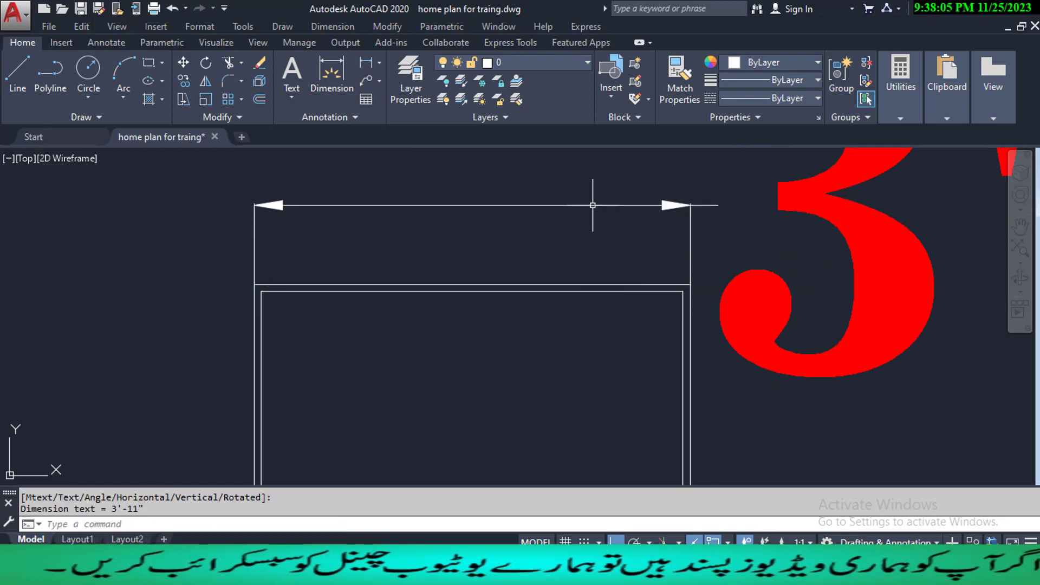
scroll(599, 246, "down", 3)
scroll(598, 246, "down", 2)
middle_click_drag(639, 262, 576, 281)
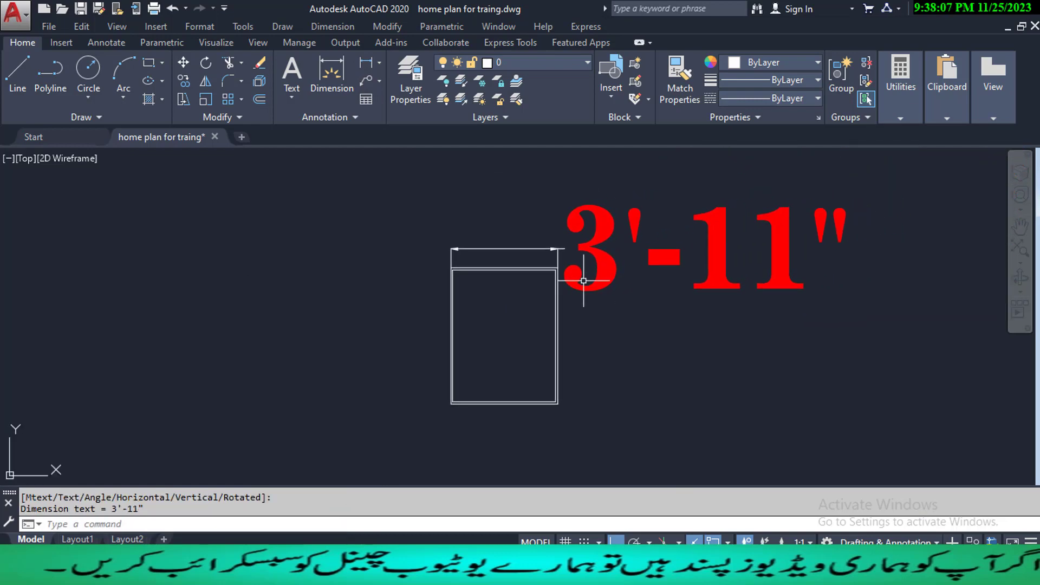
- Modify the Standard dimension style so linear dimensions use the Decimal unit format with 0.000 precision
middle_click_drag(658, 302, 626, 304)
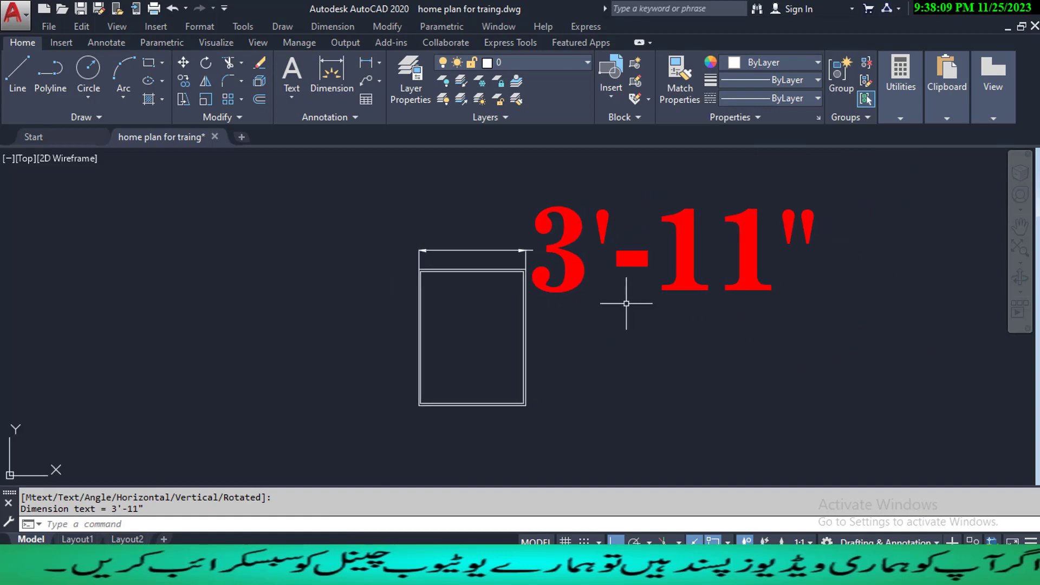
type("d")
key("Return")
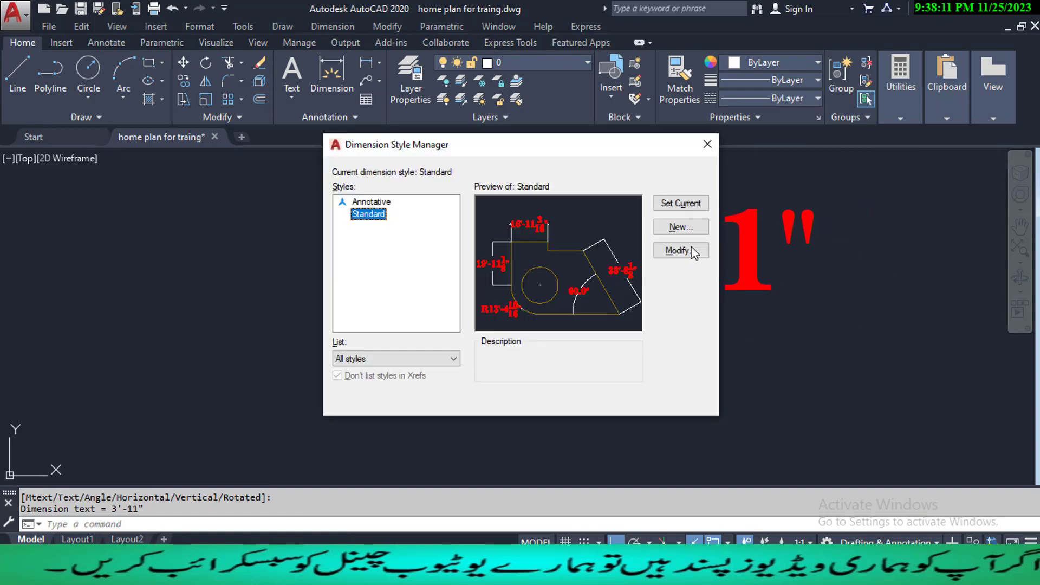
left_click(694, 251)
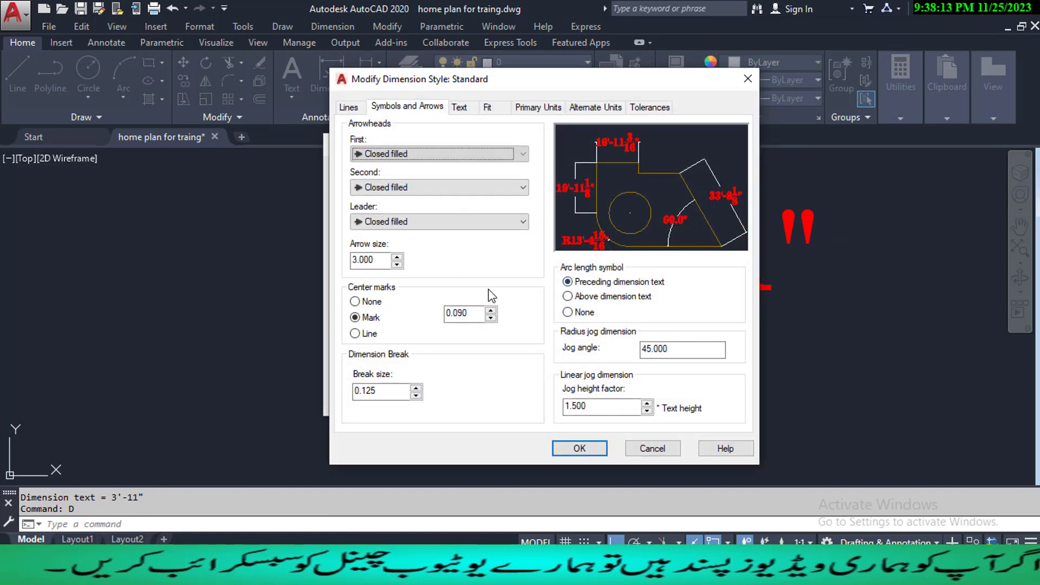
left_click(491, 107)
left_click(531, 108)
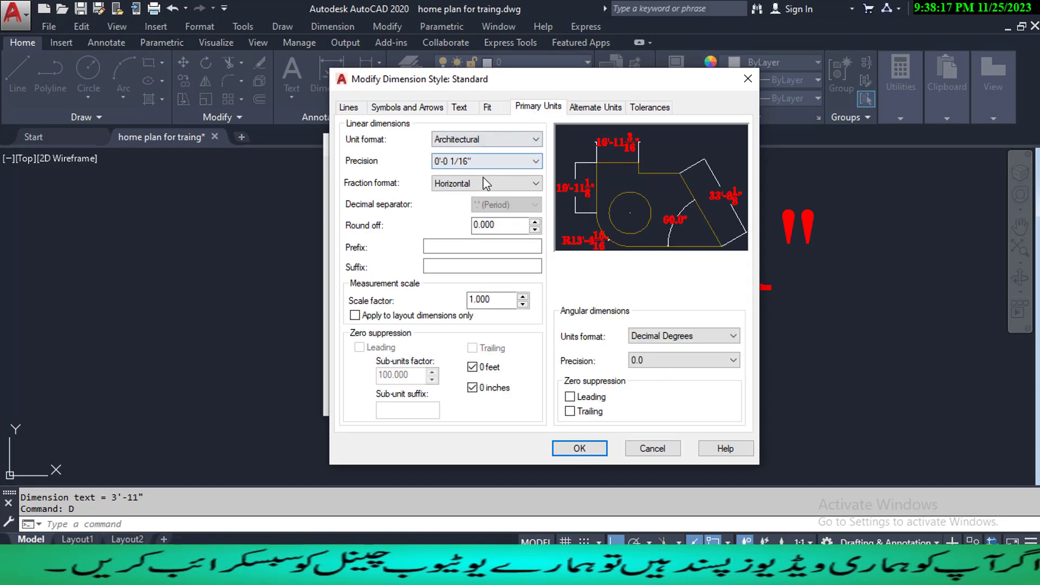
left_click(534, 139)
left_click(488, 166)
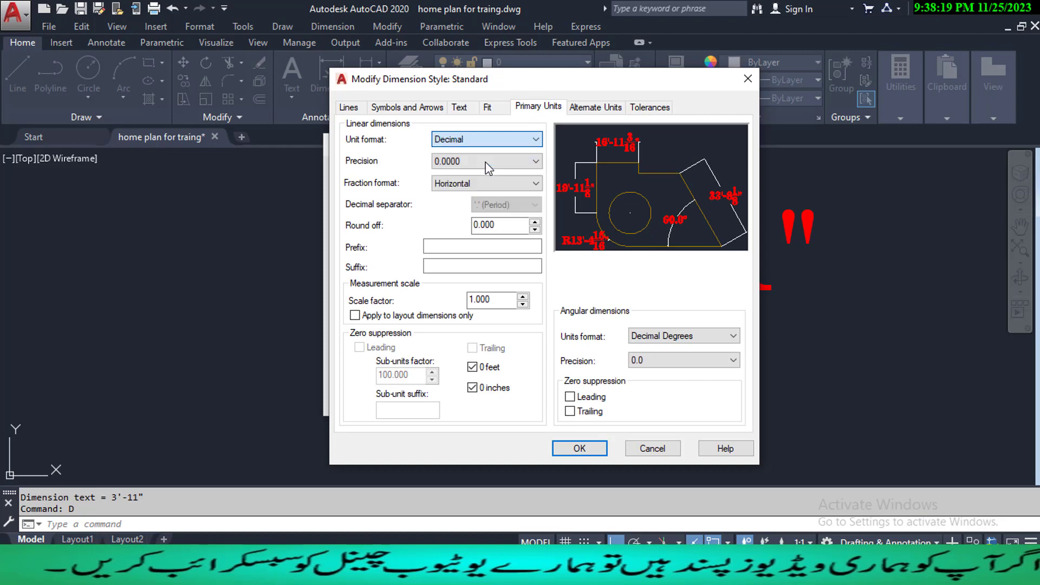
left_click(488, 161)
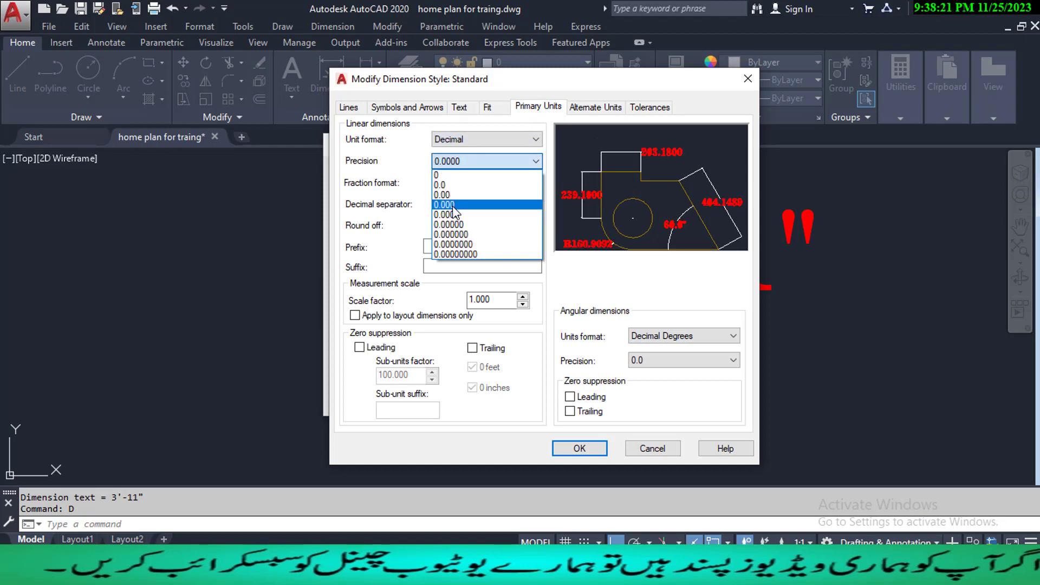
left_click(477, 202)
- Set the dimension style's angular precision to three decimals, switching the angular units format to Degrees Minutes Seconds
left_click(683, 368)
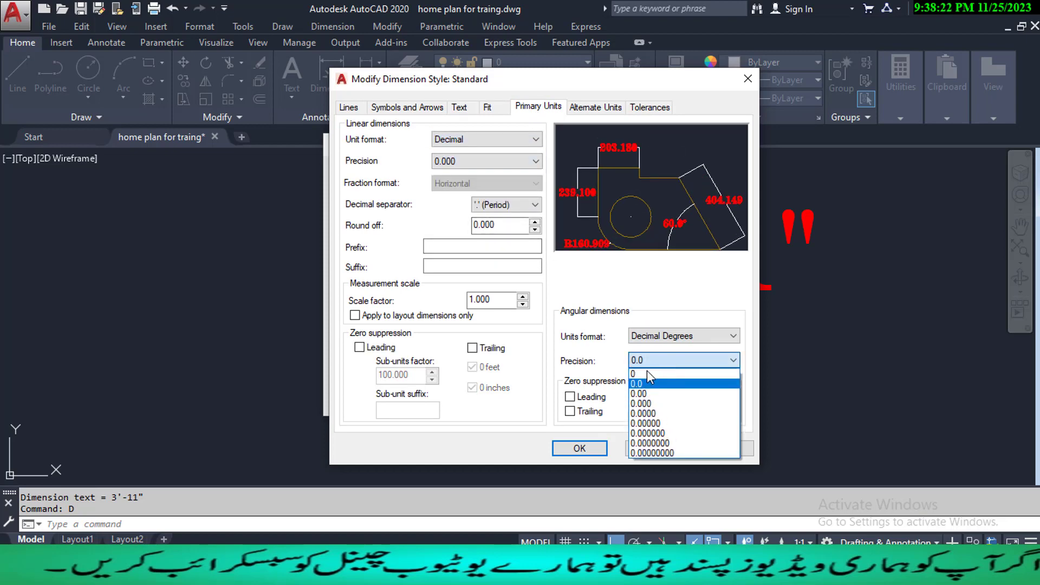
left_click(648, 403)
left_click(689, 335)
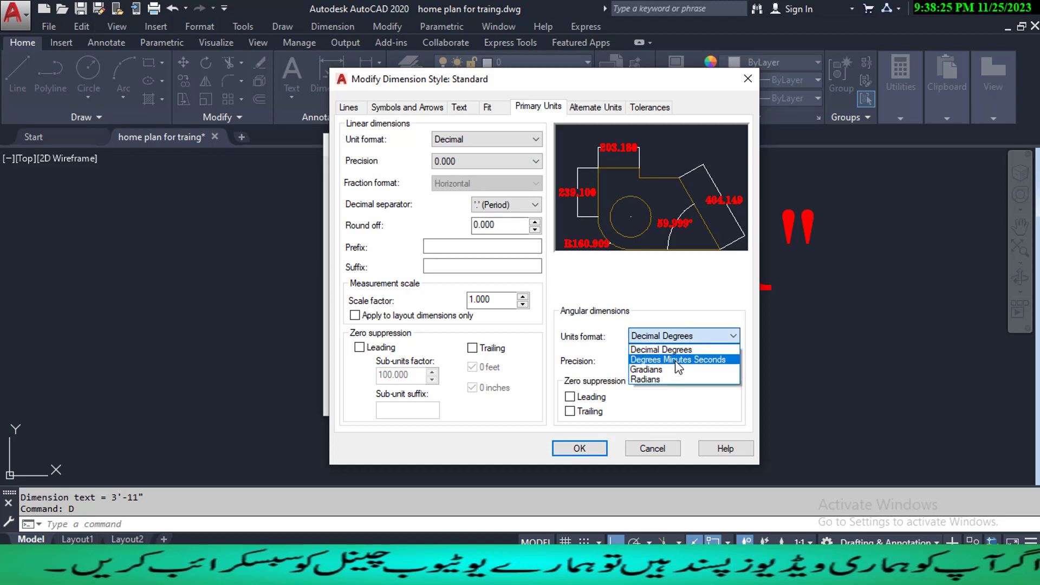
left_click(675, 360)
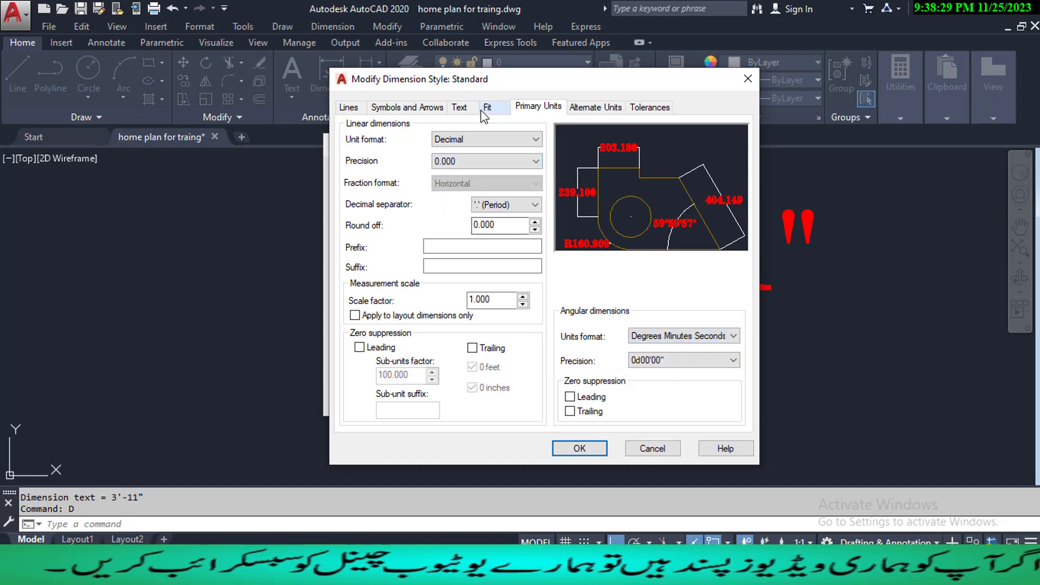
- Set the Standard dimension style's text height to 10 and apply it to the drawing
left_click(459, 108)
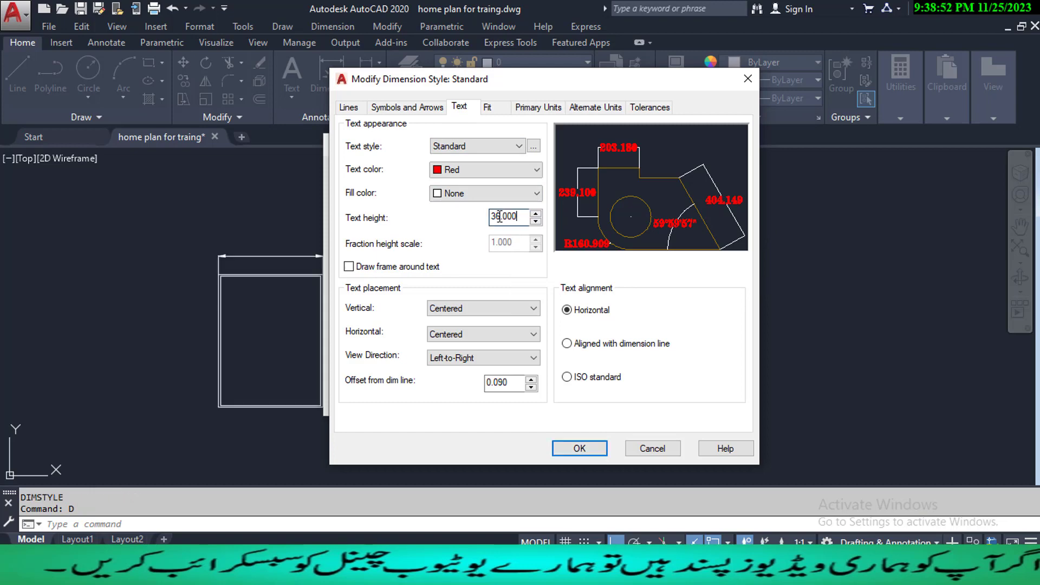
left_click_drag(517, 217, 482, 225)
type("10")
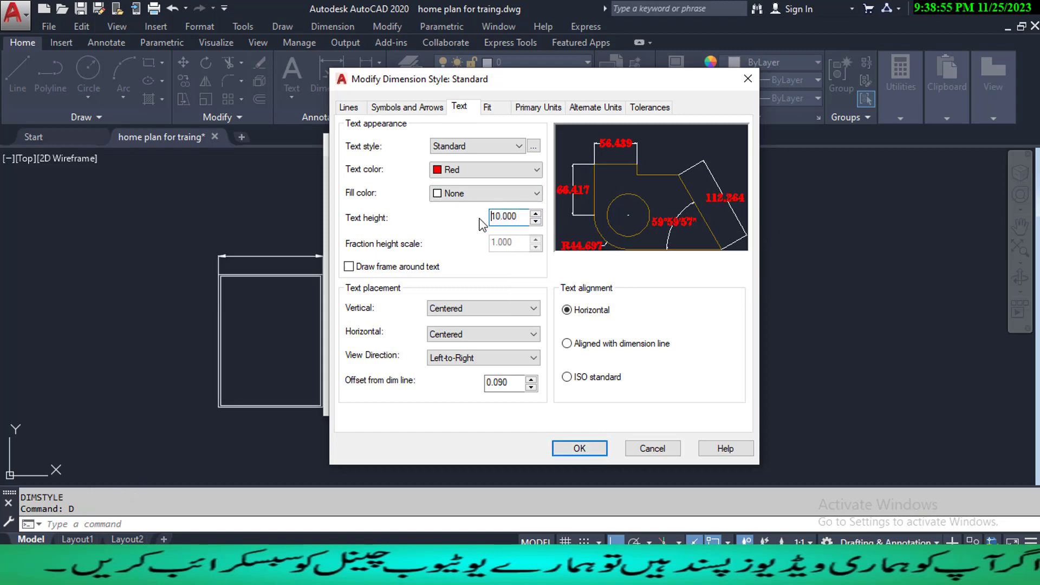
left_click(580, 449)
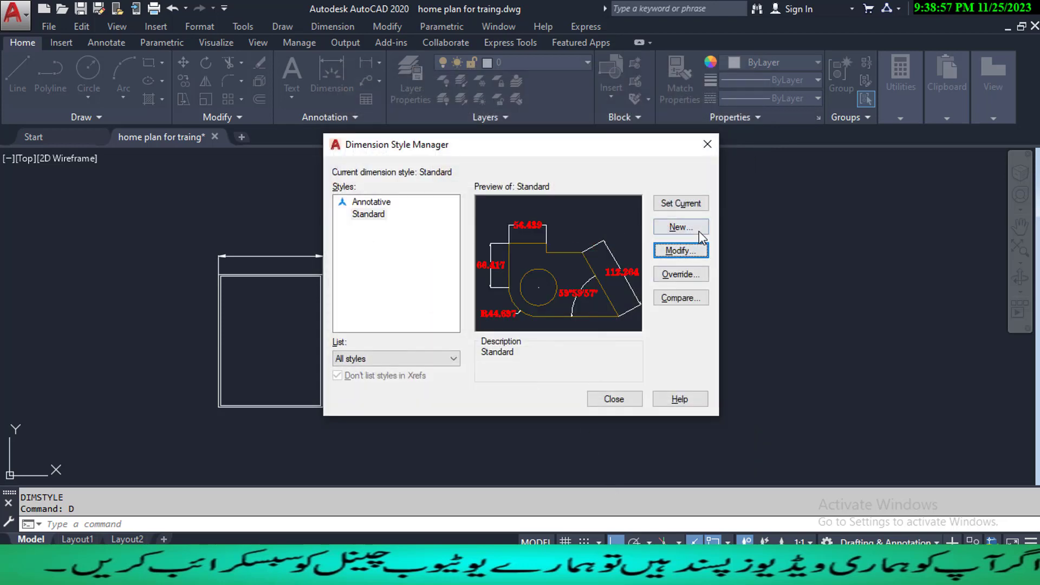
left_click(614, 399)
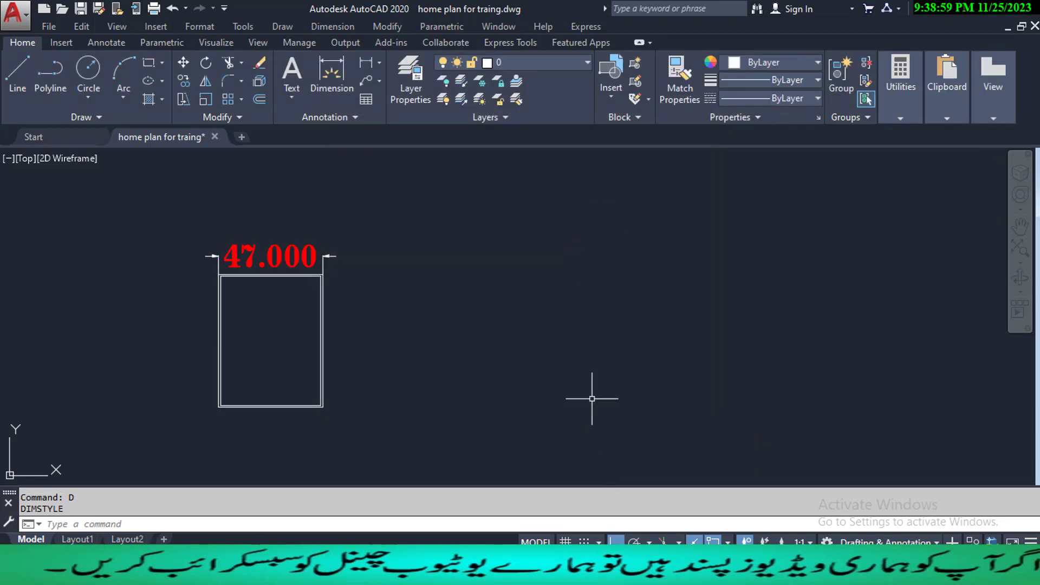
- Reduce the Standard dimension style's text height to 5 and apply the modified style to the plan's dimension
middle_click_drag(383, 325, 422, 313)
scroll(328, 279, "up", 2)
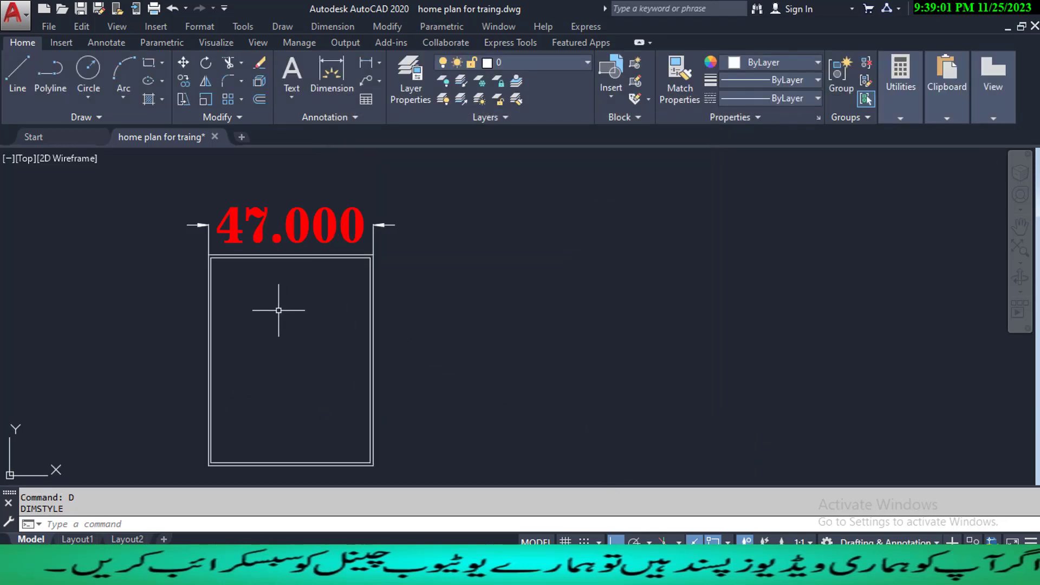
mouse_move(278, 310)
middle_mouse_down()
mouse_move(328, 290)
mouse_move(312, 308)
middle_mouse_up()
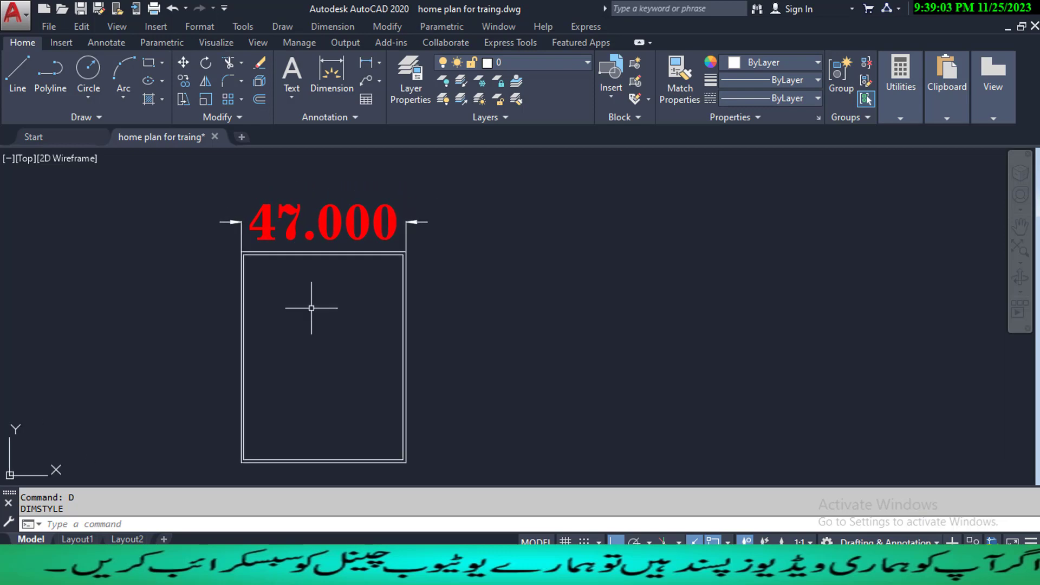
scroll(270, 234, "up", 2)
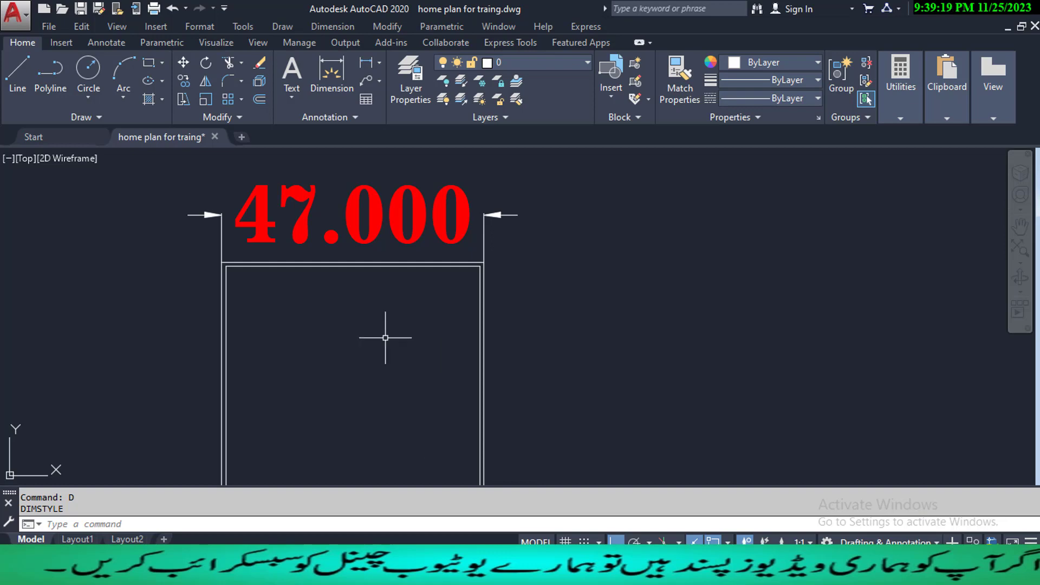
mouse_move(346, 311)
middle_mouse_down()
mouse_move(371, 293)
mouse_move(382, 306)
middle_mouse_up()
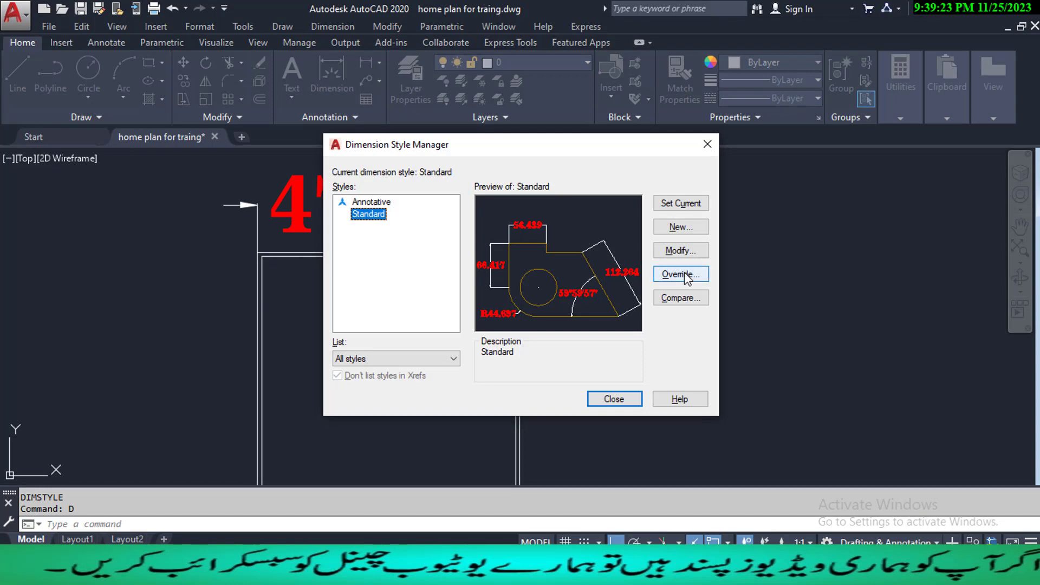
left_click(689, 253)
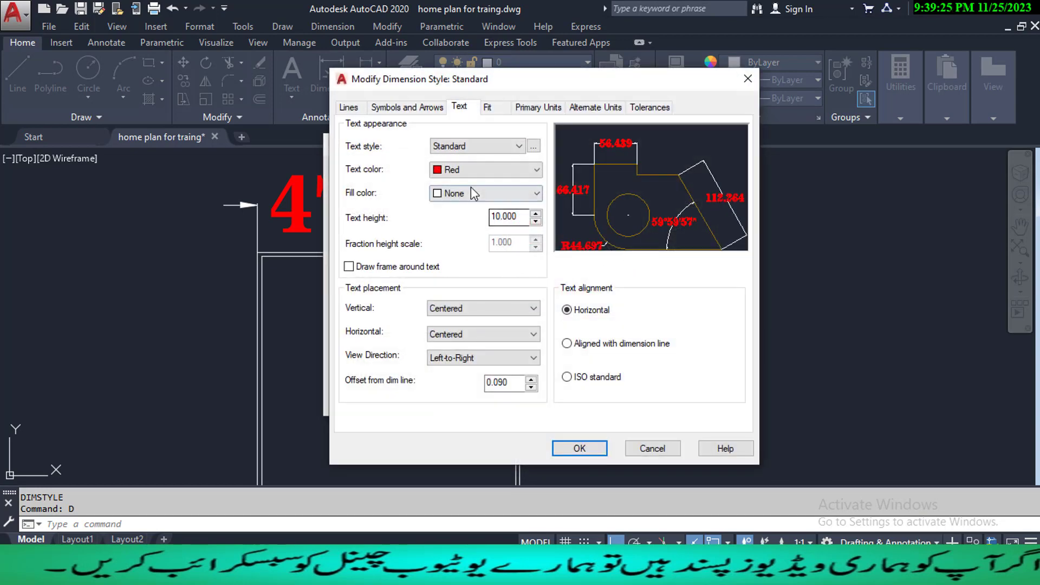
left_click_drag(529, 222, 476, 218)
type("5")
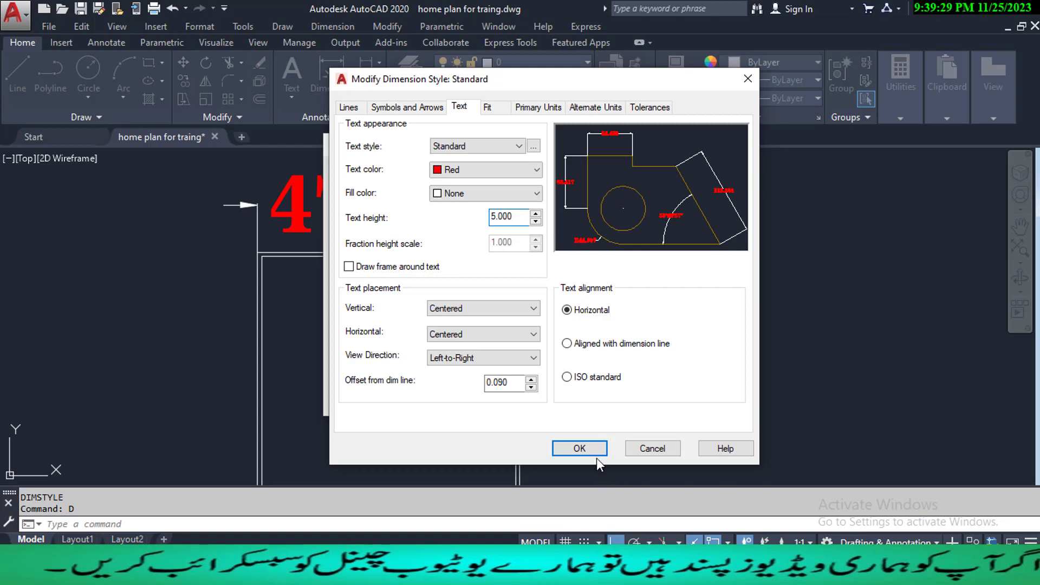
left_click(580, 450)
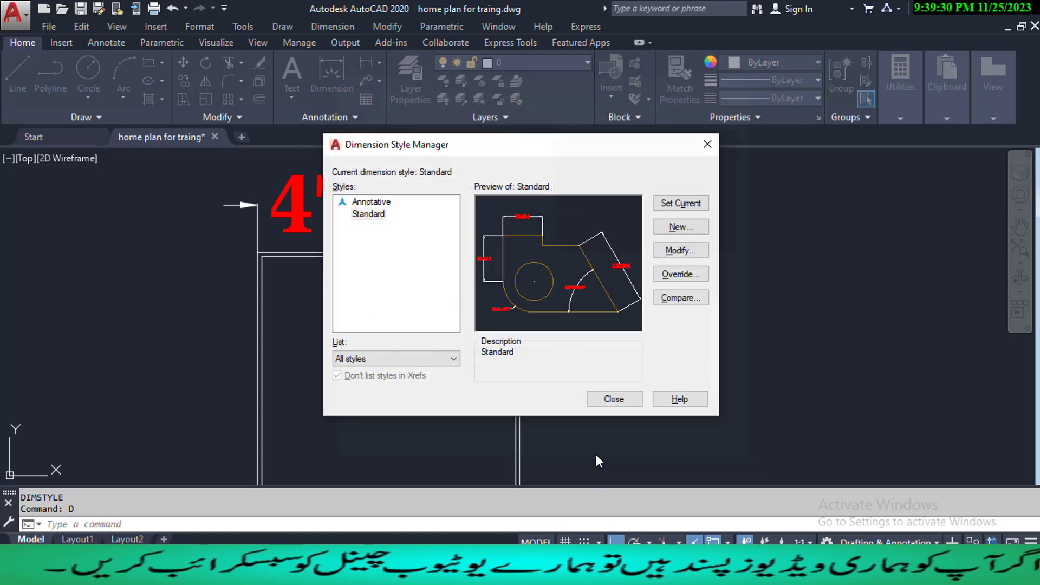
left_click(618, 401)
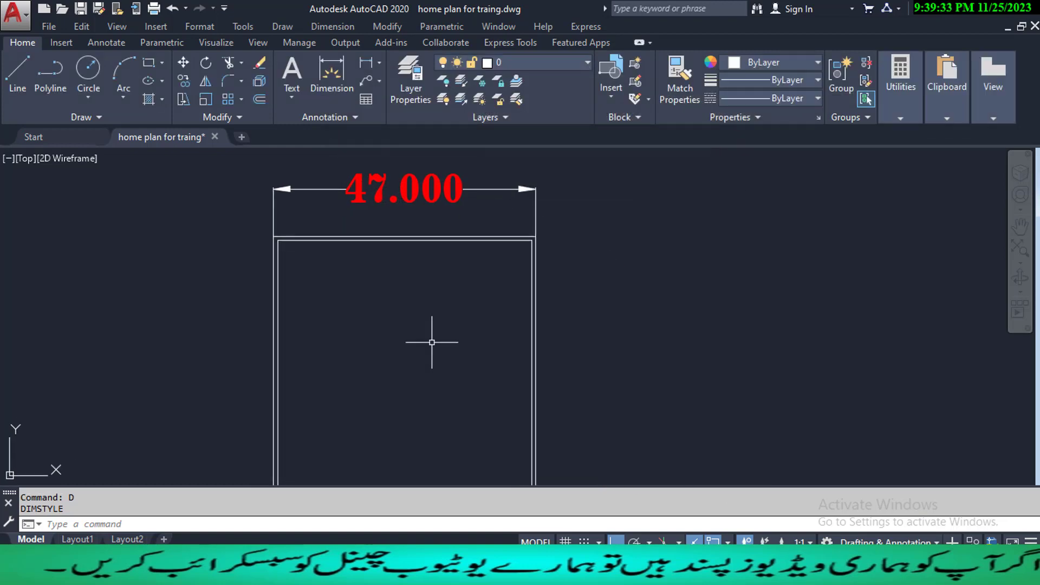
mouse_move(428, 341)
middle_mouse_down()
mouse_move(406, 343)
mouse_move(467, 344)
middle_mouse_up()
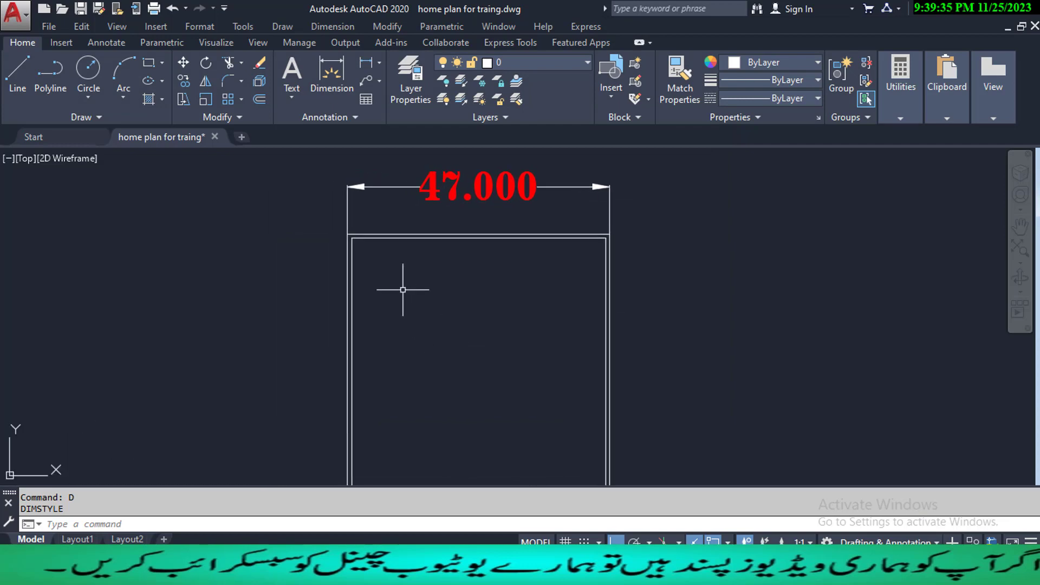
scroll(349, 230, "up", 4)
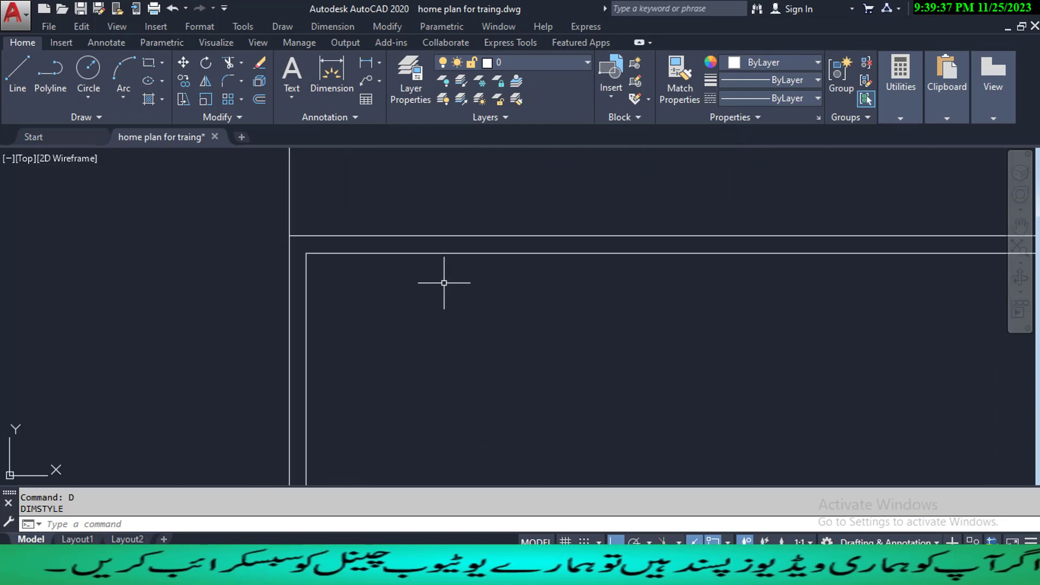
type("o")
key("Return")
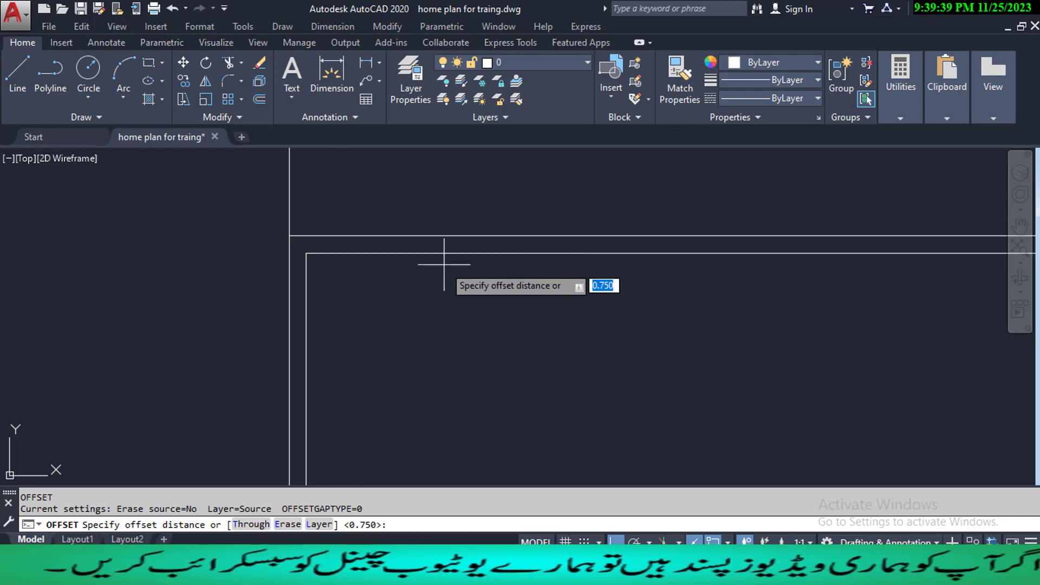
key("Escape")
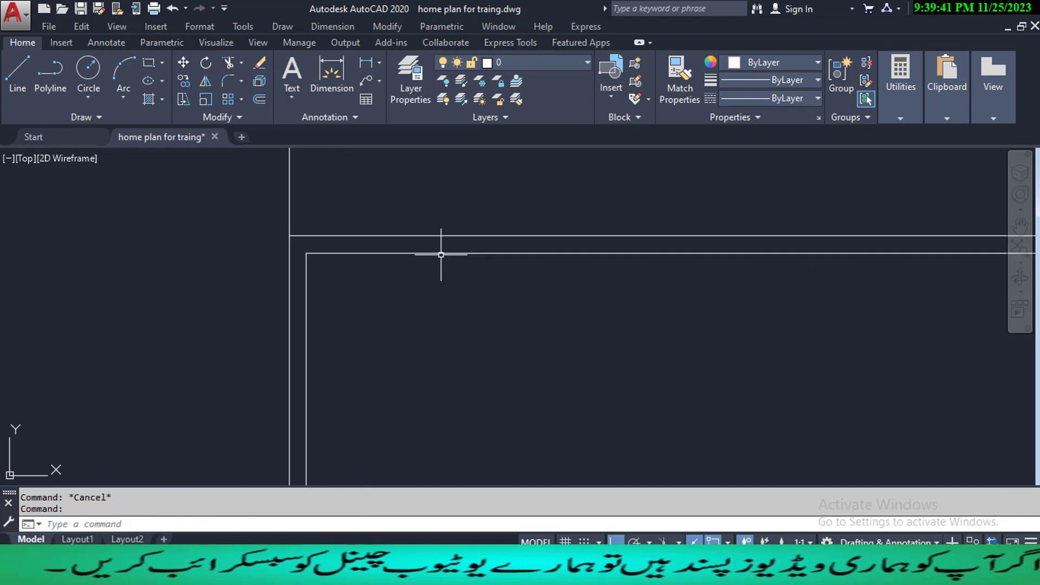
key("Escape")
- Explode the inner wall rectangle into separate lines and check its upper edge by selecting and deselecting it
type("x")
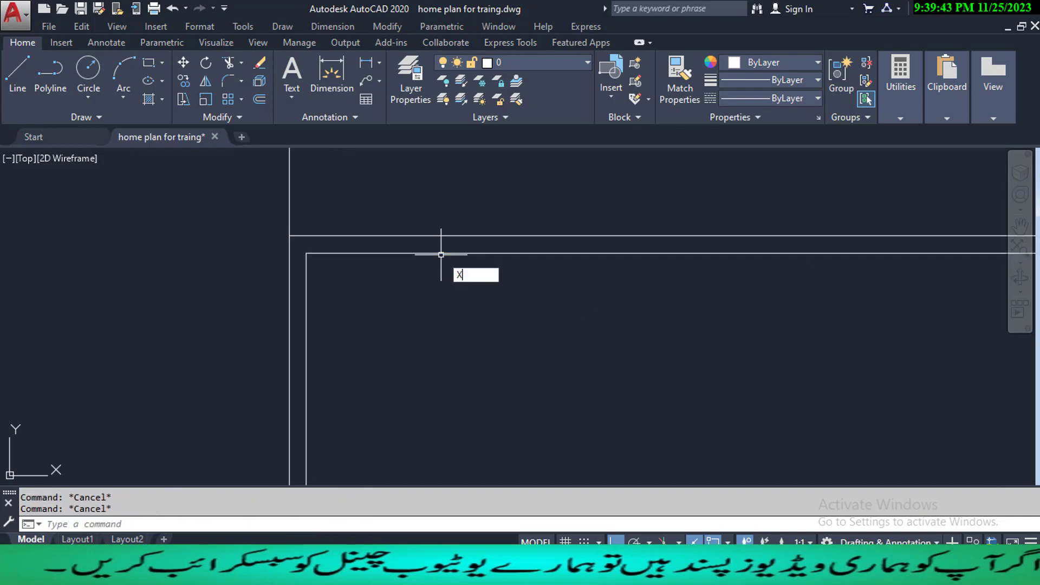
key("Return")
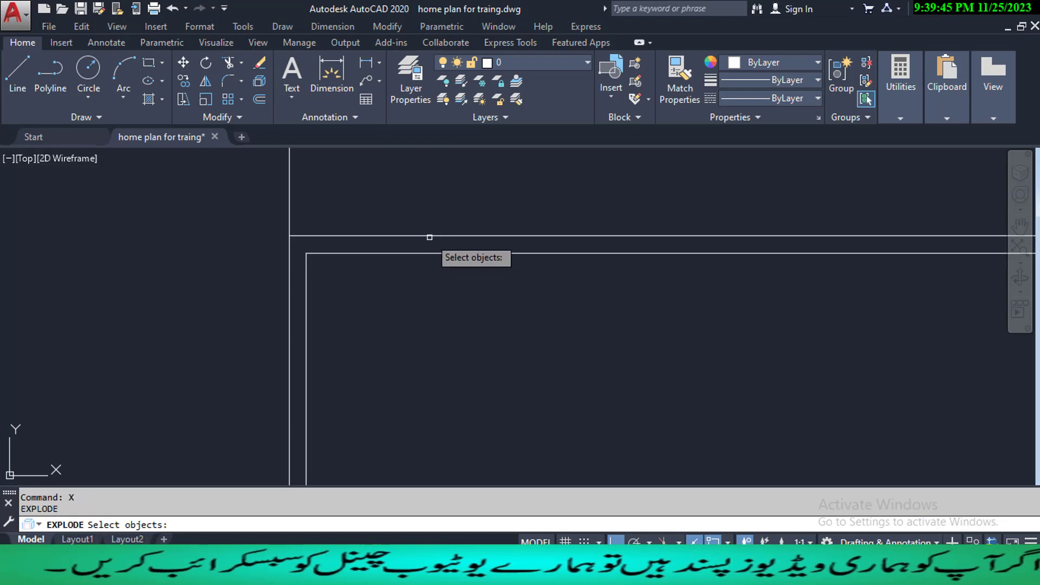
scroll(428, 252, "down", 3)
scroll(426, 258, "up", 2)
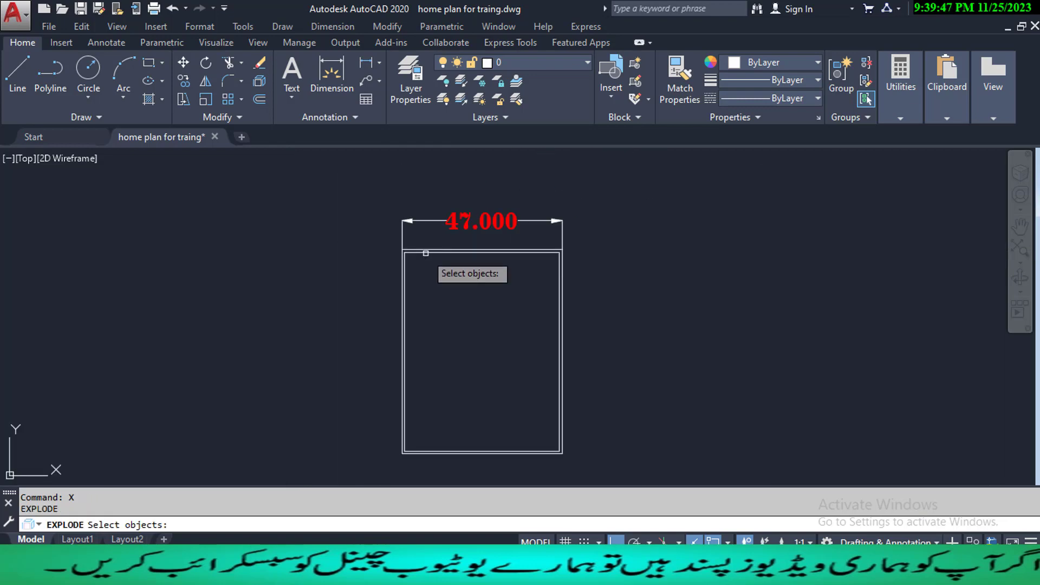
left_click(427, 250)
key("Return")
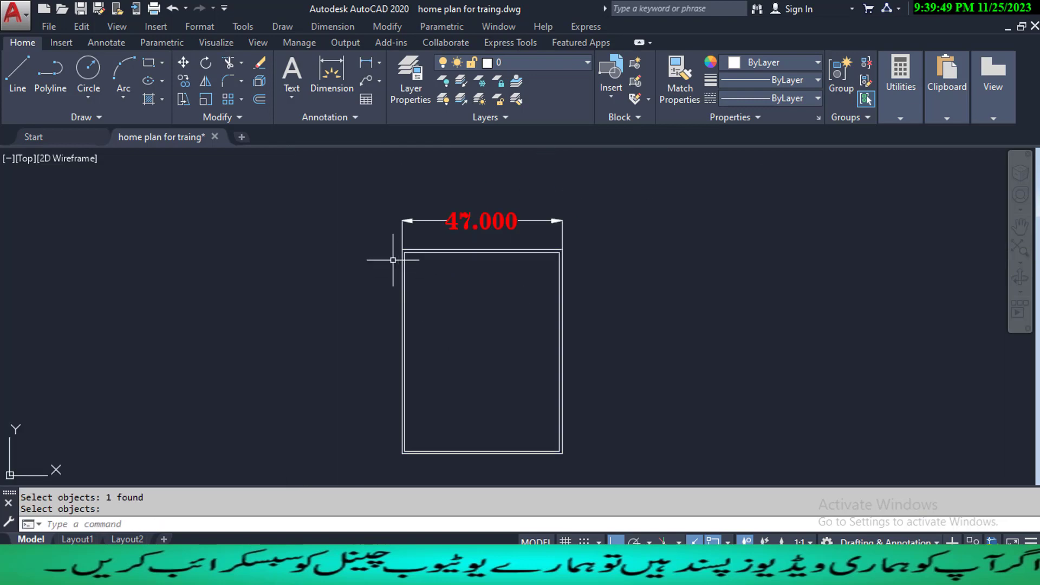
scroll(400, 259, "up", 2)
left_click(444, 254)
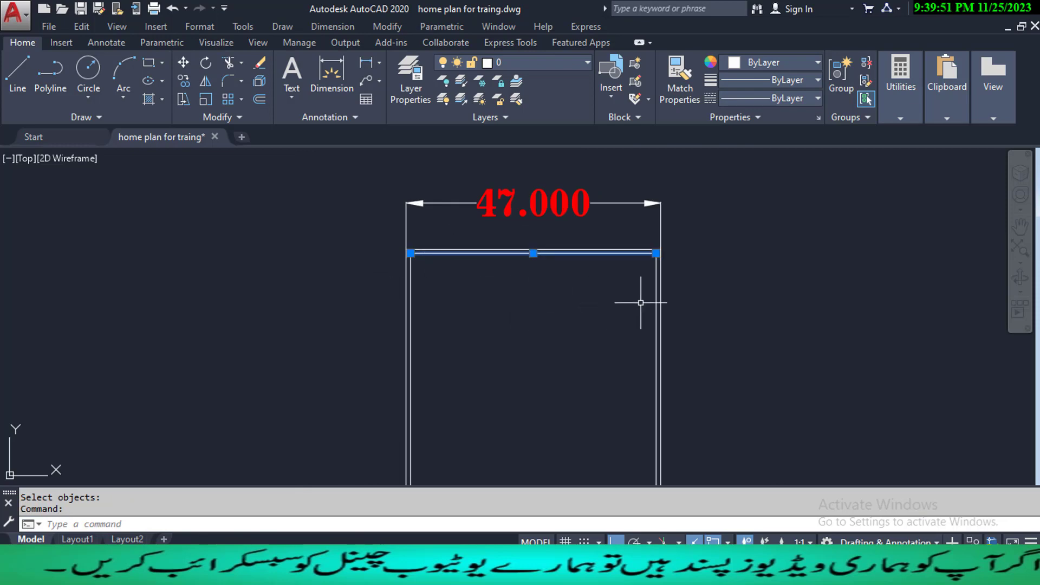
key("Escape")
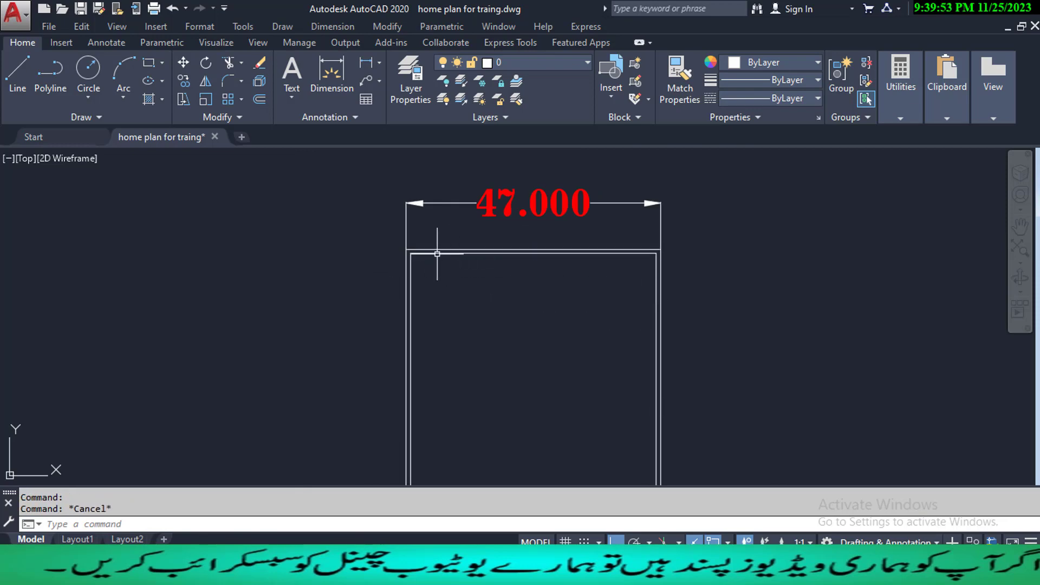
- Offset the upper inner wall line 12 units downward into the plan
scroll(436, 253, "up", 2)
type("o")
key("Return")
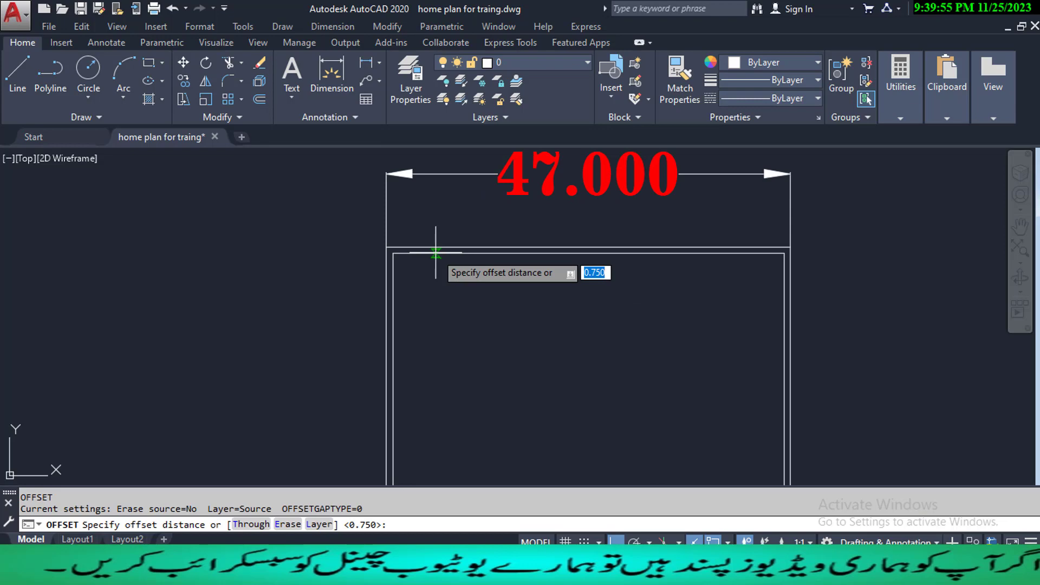
type("12")
key("Return")
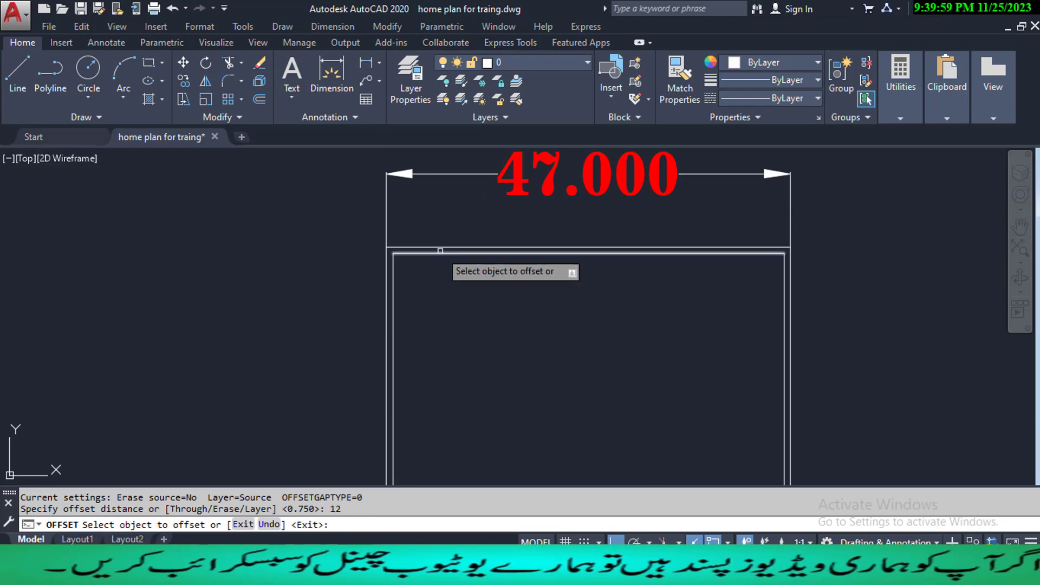
left_click(440, 254)
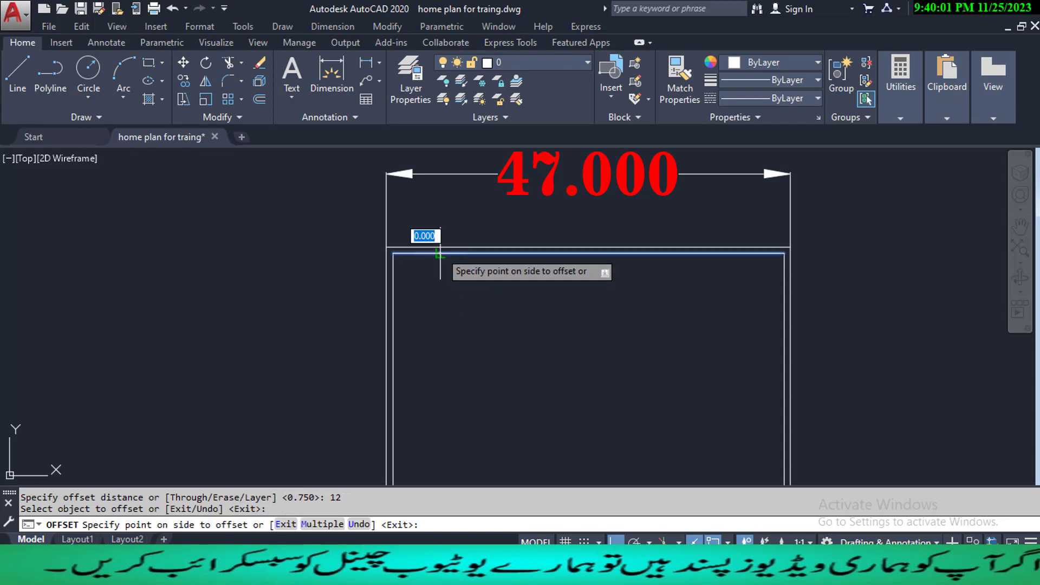
left_click(460, 305)
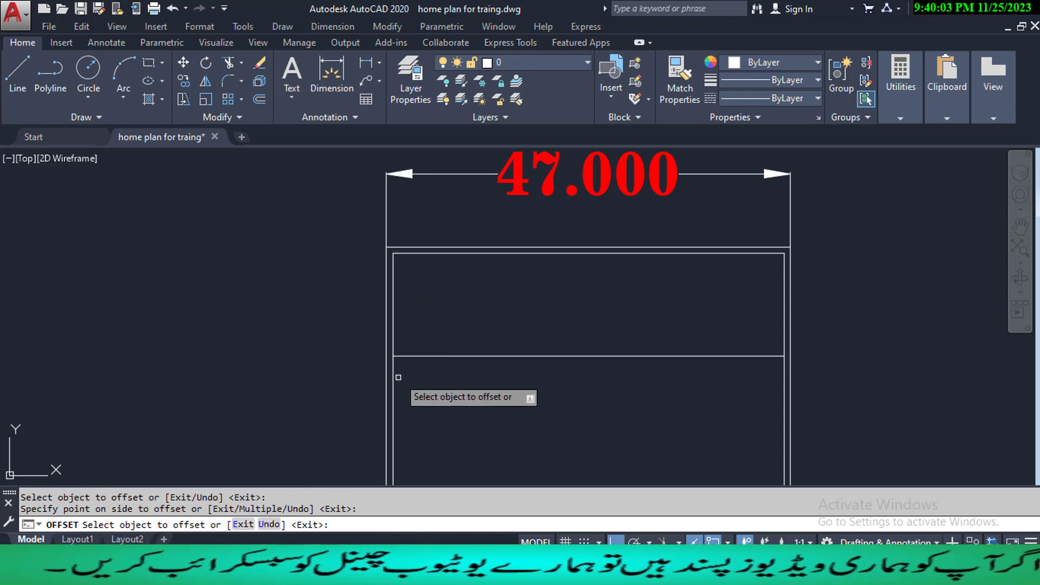
- Offset the left inner wall line 15 units to the right into the plan
key("Return")
key("Return")
type("0")
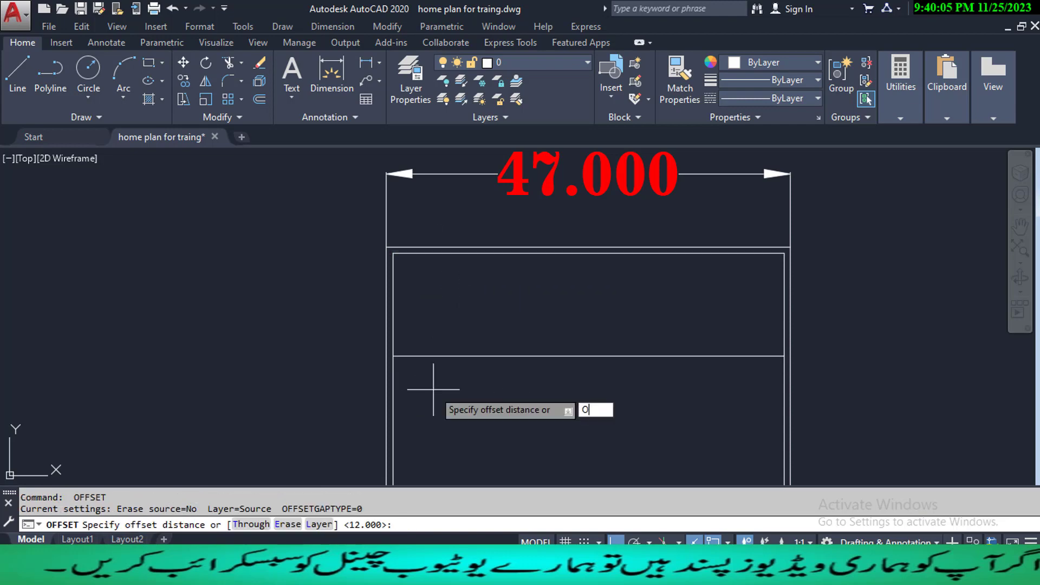
key("Return")
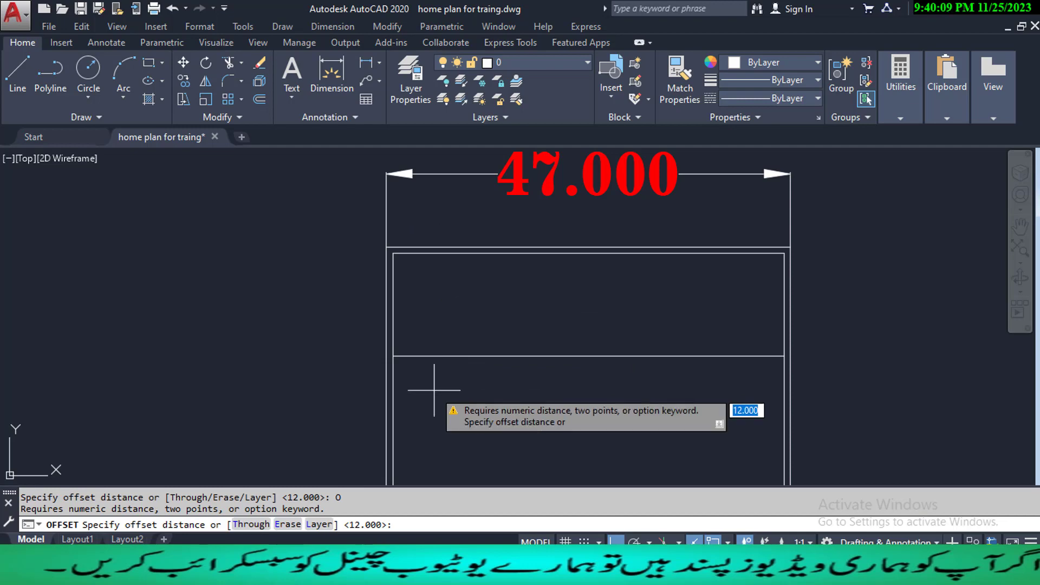
type("15")
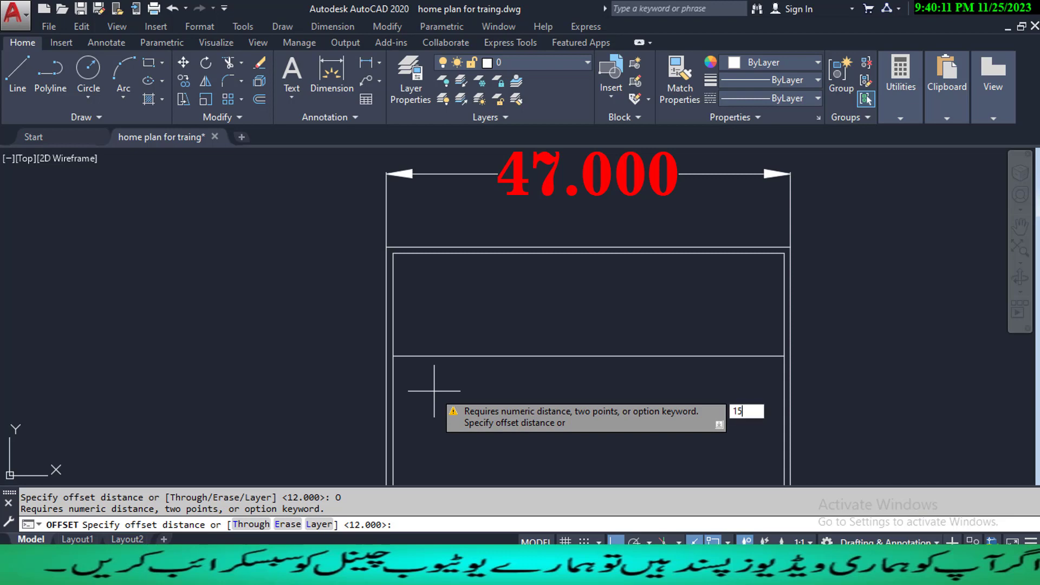
key("Return")
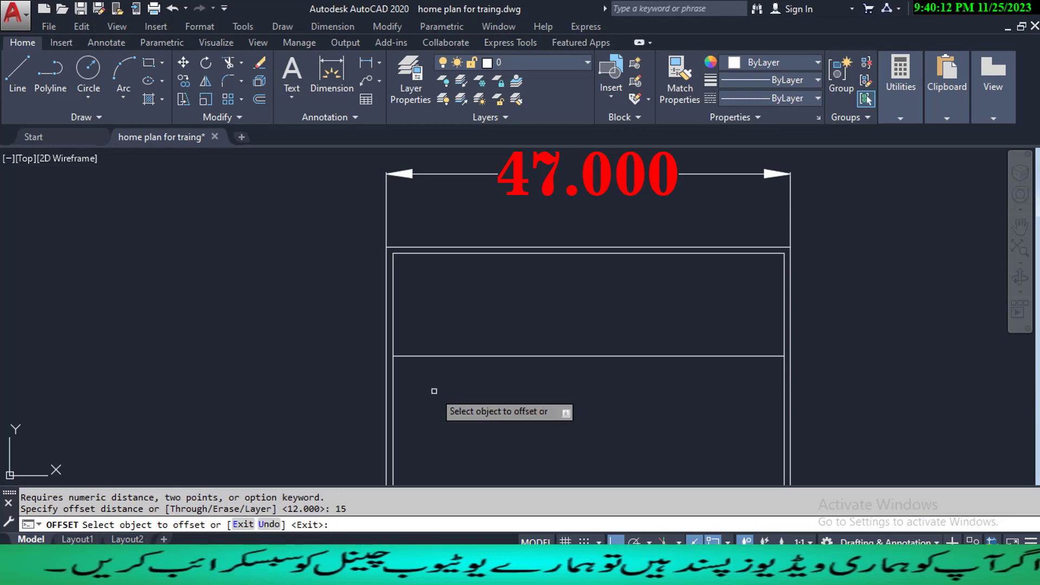
left_click(393, 337)
left_click(568, 332)
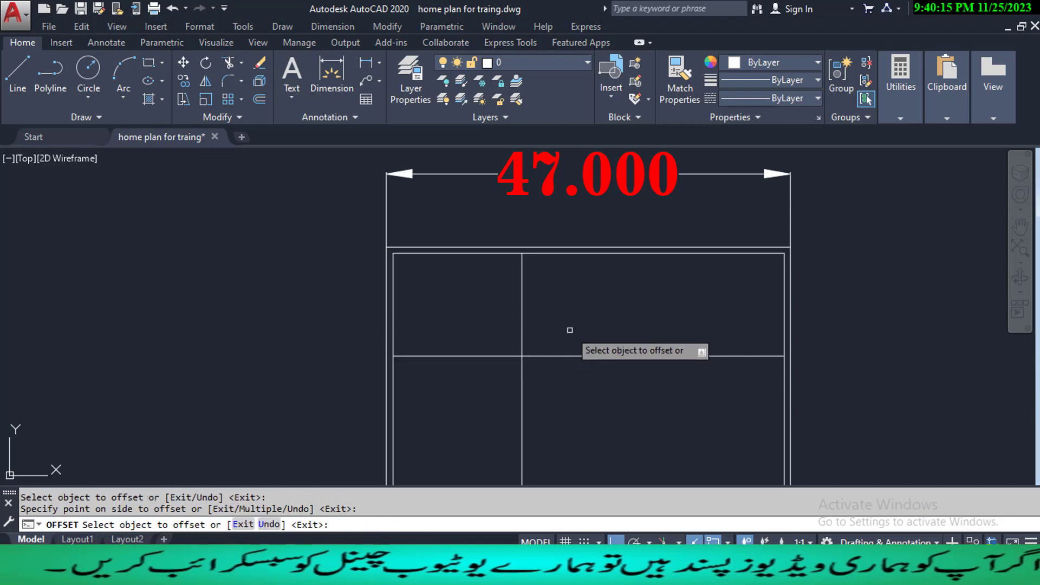
key("Escape")
key("Escape")
key("Escape")
- Offset the horizontal interior wall line 0.75 downward and the vertical one 0.75 to the right to give both walls thickness
scroll(583, 281, "down", 4)
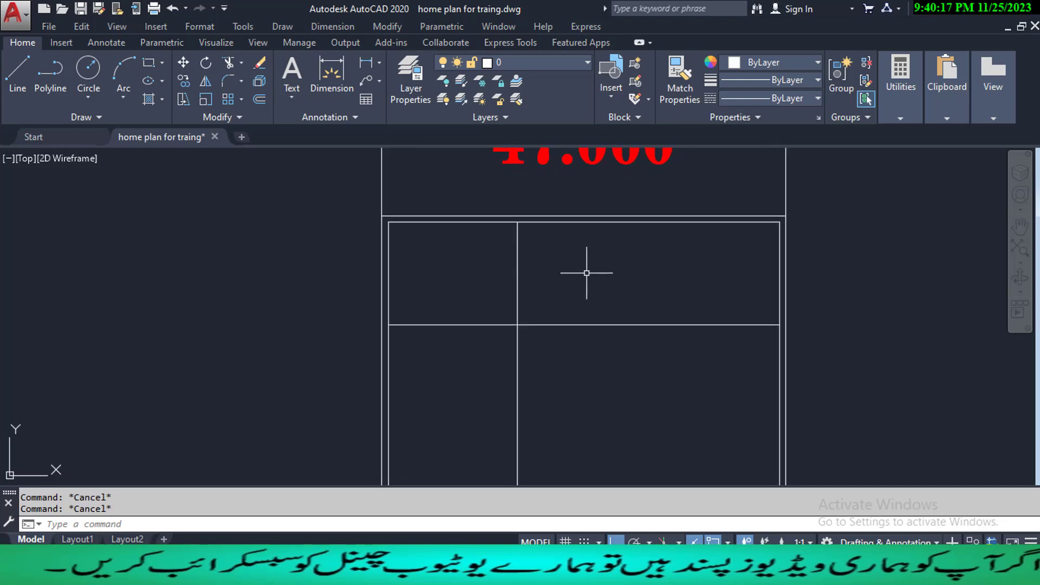
mouse_move(585, 321)
middle_mouse_down()
mouse_move(574, 302)
mouse_move(541, 323)
middle_mouse_up()
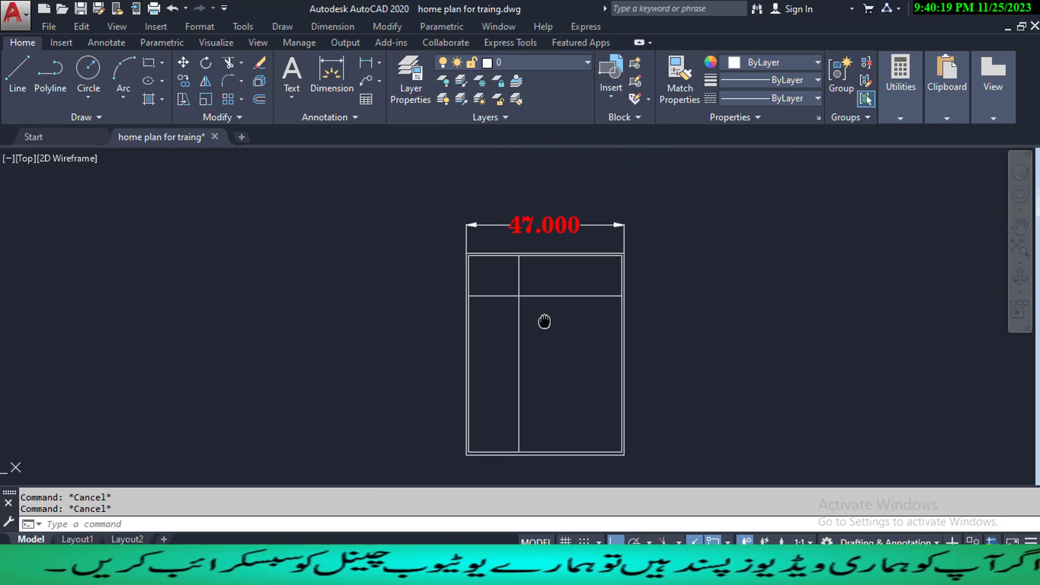
scroll(523, 288, "up", 3)
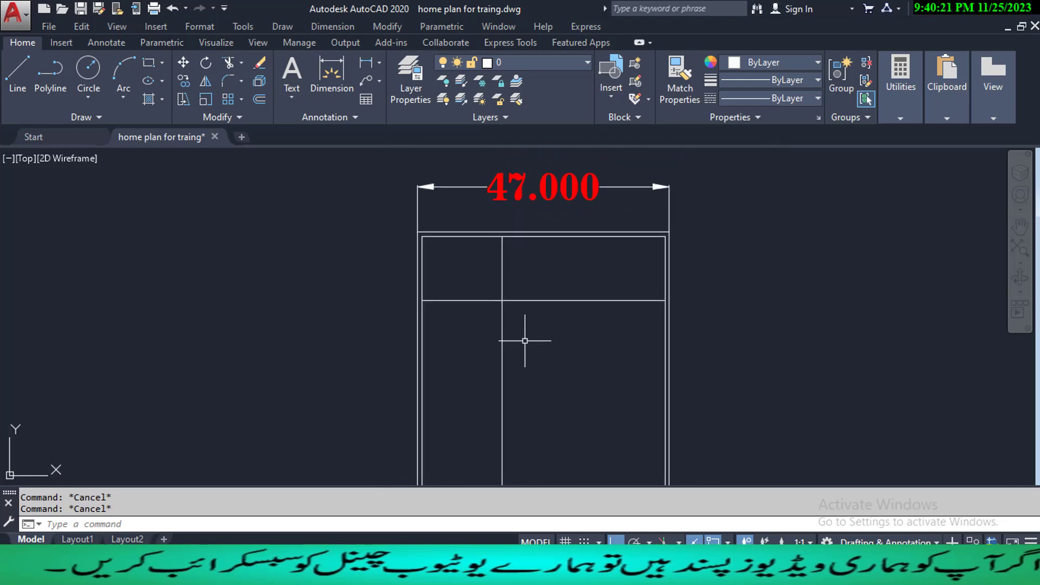
type("o")
key("Return")
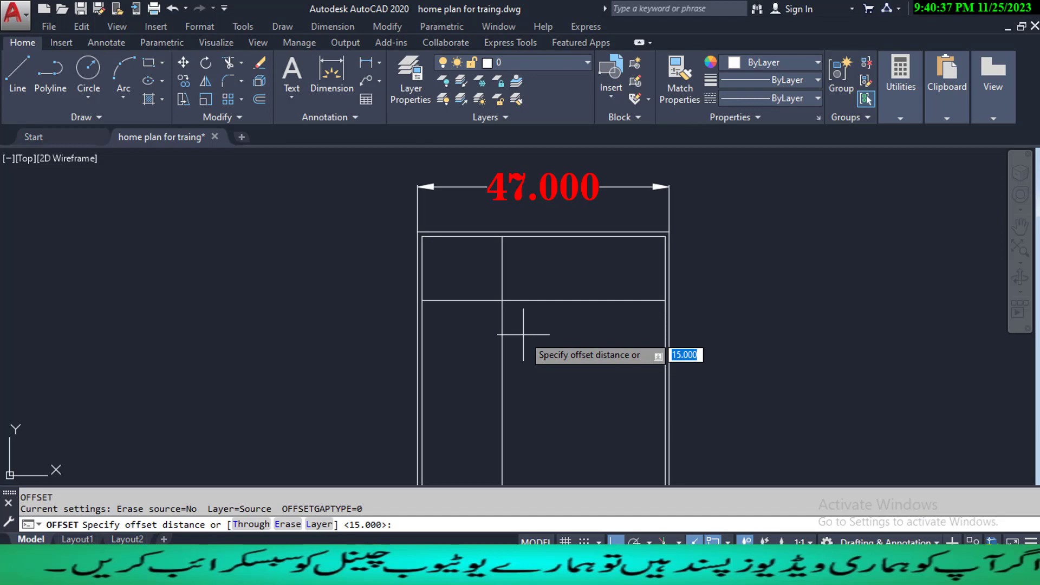
type(".75")
key("Return")
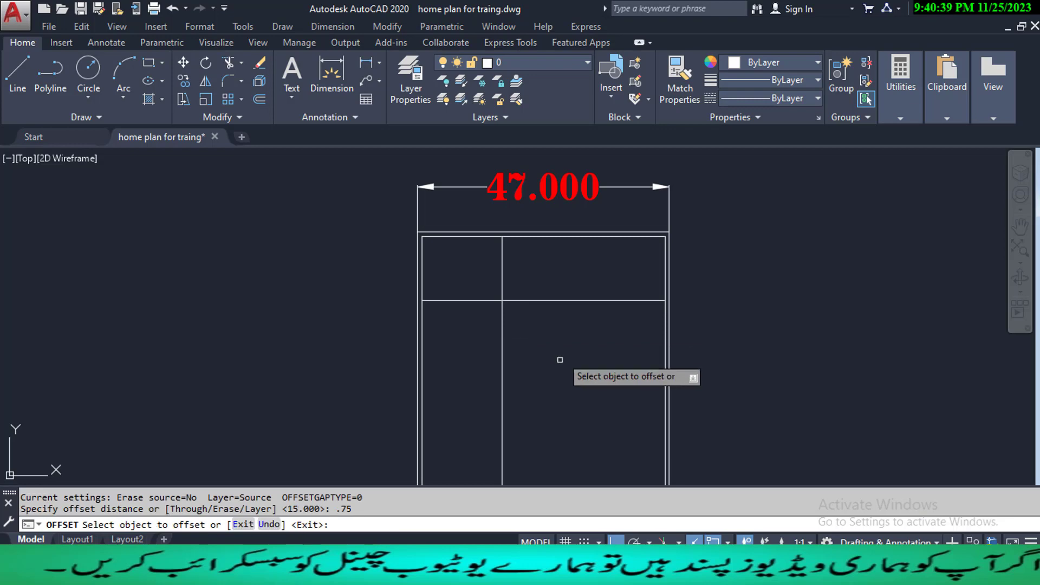
left_click(520, 300)
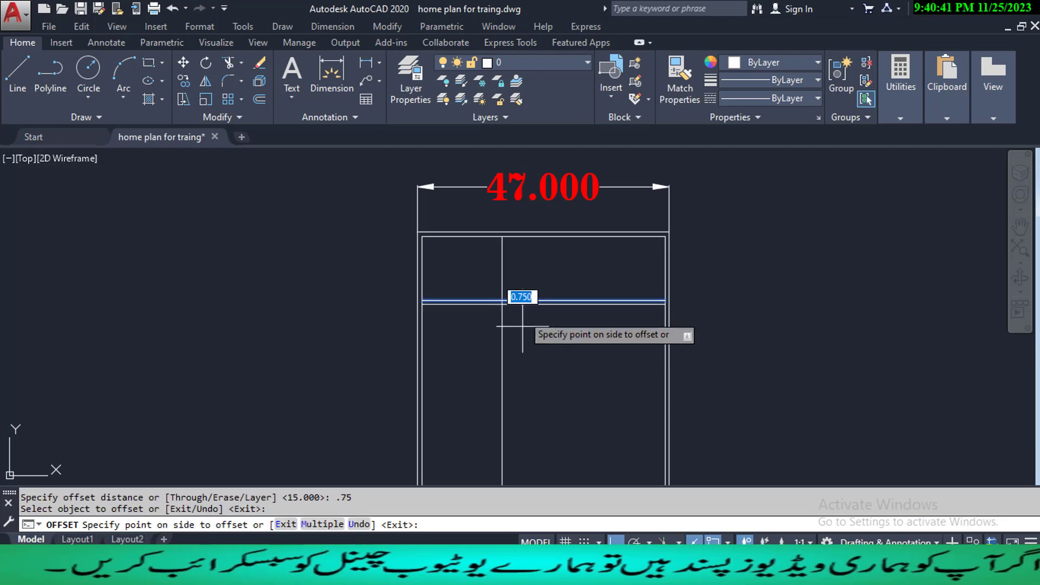
left_click(512, 336)
left_click(504, 335)
left_click(560, 338)
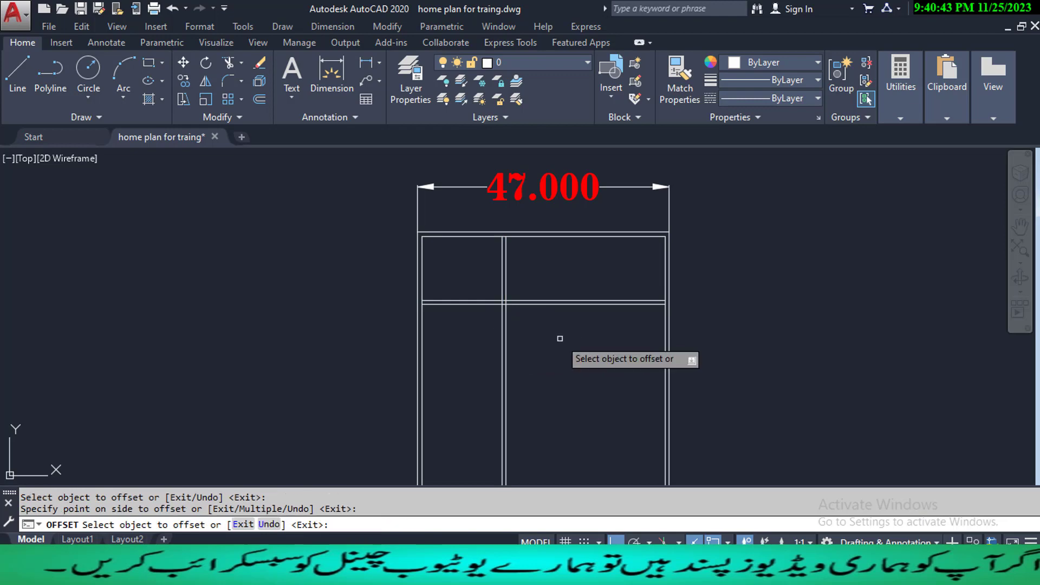
key("Escape")
key("Escape")
key("Escape")
- Trim the interior wall lines below and to the right of their crossing, leaving only the upper-left room's walls
middle_click_drag(560, 338, 565, 308)
type("tr")
key("Return")
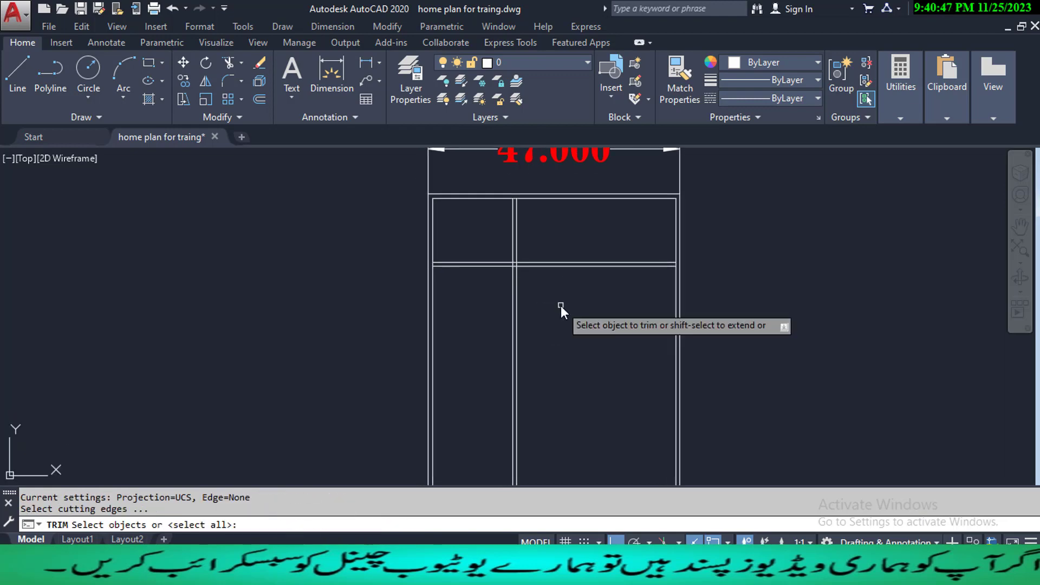
key("Return")
left_click(560, 323)
left_click(490, 306)
left_click(631, 282)
left_click(604, 232)
key("Escape")
key("Escape")
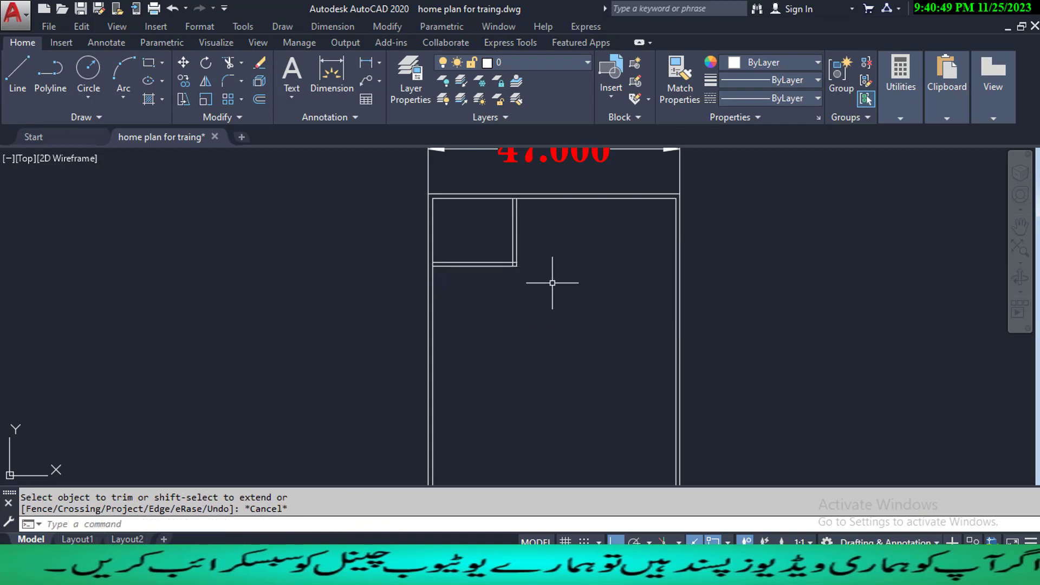
- Trim the overlapping line ends inside the upper-left room's lower-right wall corner
middle_click_drag(546, 275, 546, 316)
scroll(515, 304, "up", 8)
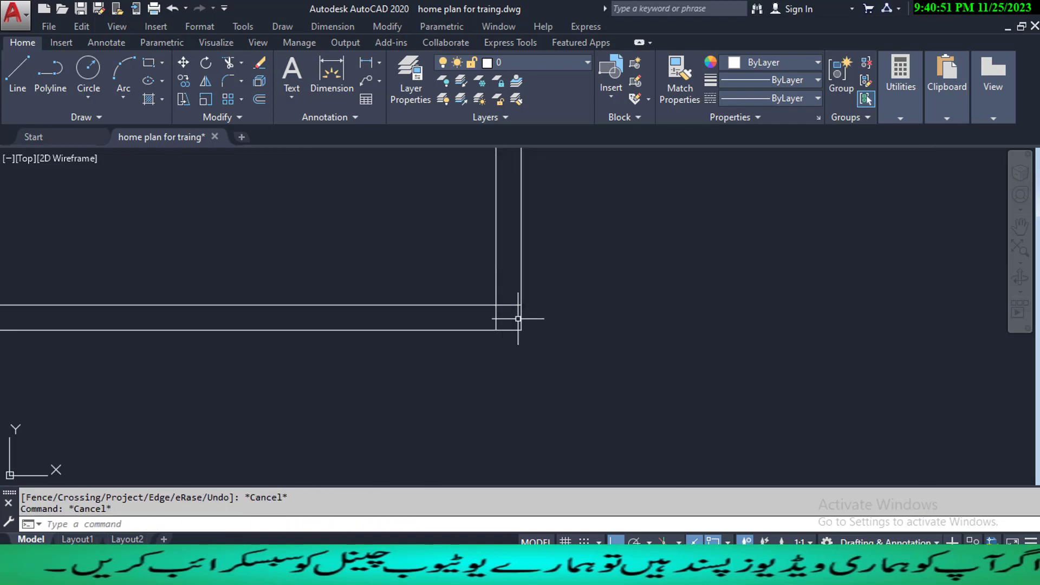
type("tr")
key("Return")
left_click(472, 316)
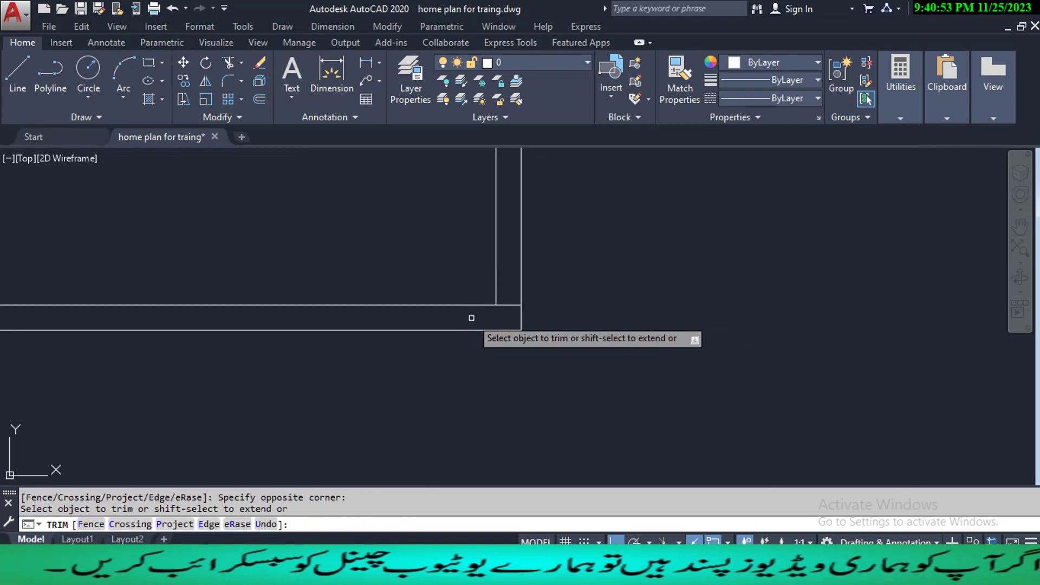
left_click(517, 261)
- Trim the inner outline where the room's walls meet it at the left and upper outer walls
scroll(509, 276, "down", 4)
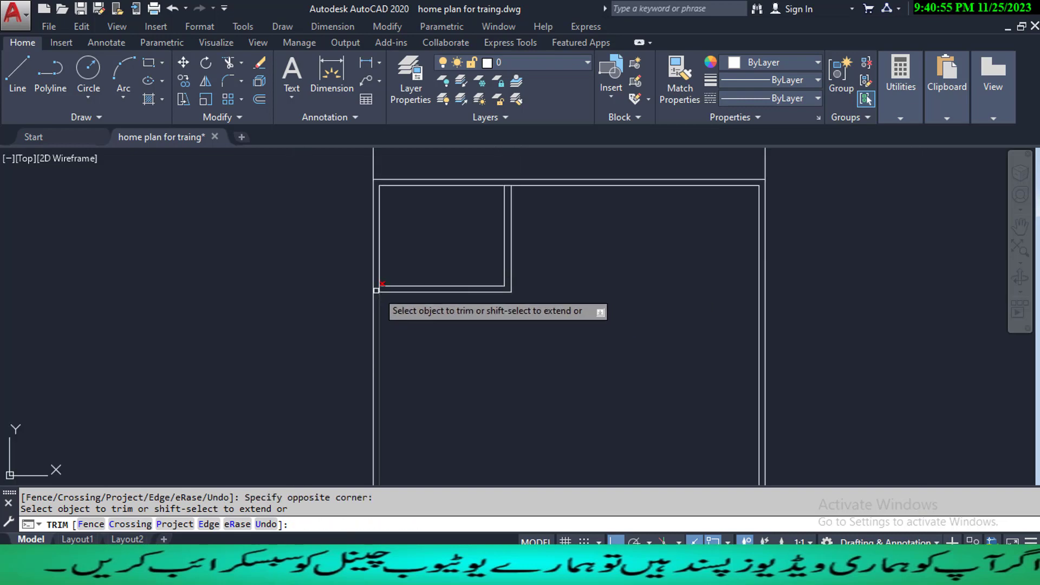
scroll(393, 283, "up", 5)
left_click(394, 283)
left_click(358, 271)
scroll(359, 274, "down", 4)
scroll(562, 203, "up", 1)
middle_click_drag(562, 204, 537, 420)
scroll(529, 285, "up", 4)
left_click(525, 297)
left_click(511, 276)
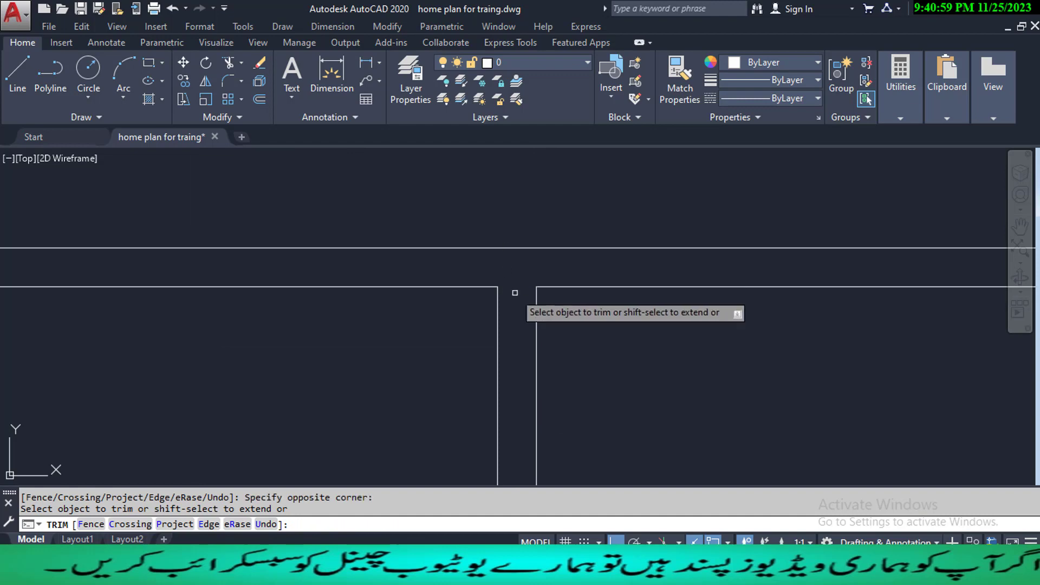
scroll(549, 320, "down", 6)
middle_click_drag(625, 359, 587, 331)
key("Escape")
key("Escape")
key("Escape")
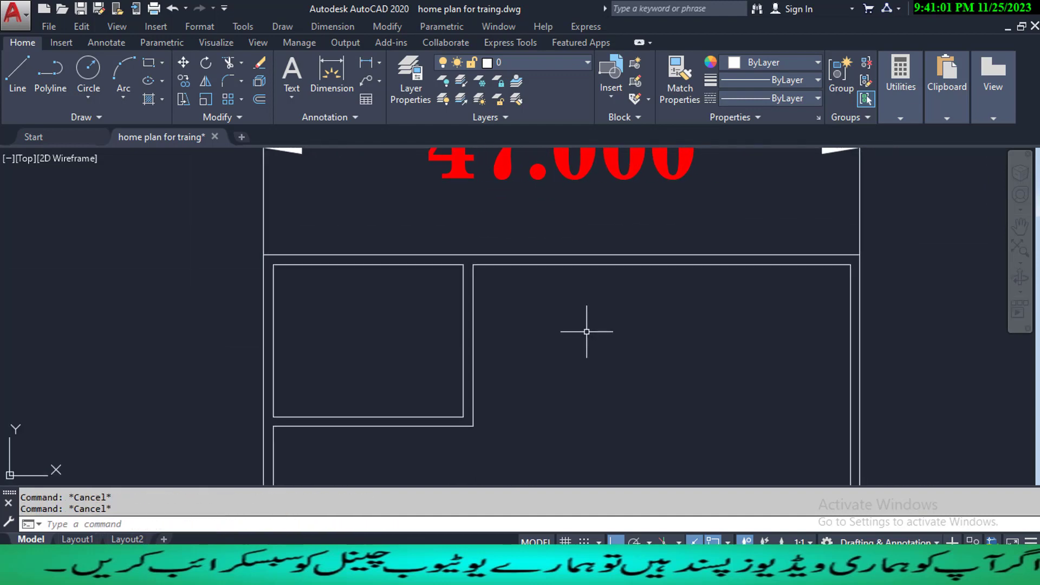
- Offset the upper inner wall line to the right of the room 6 units downward
type("o")
key("Return")
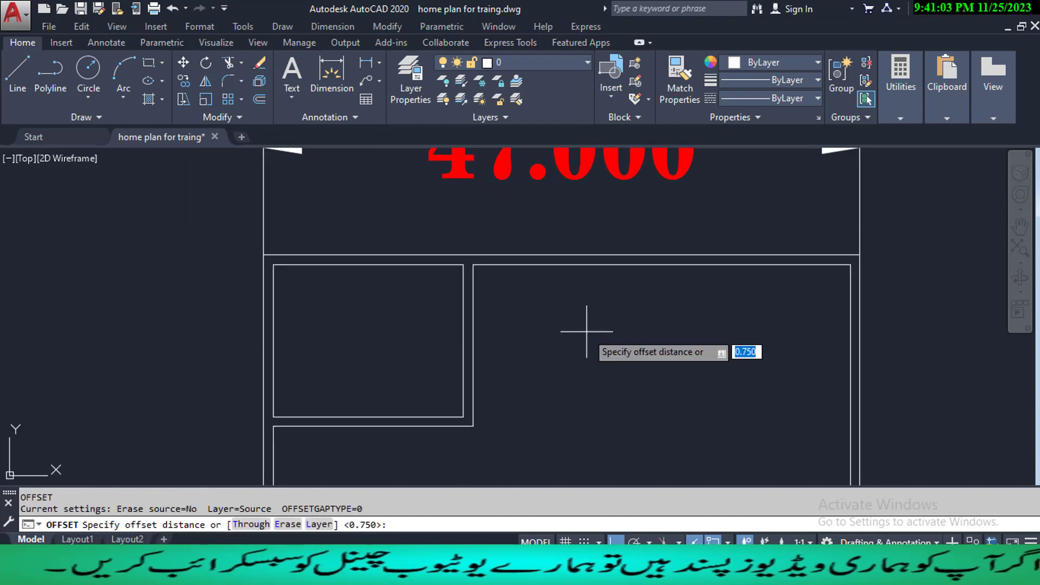
type(".75")
type("6")
key("Return")
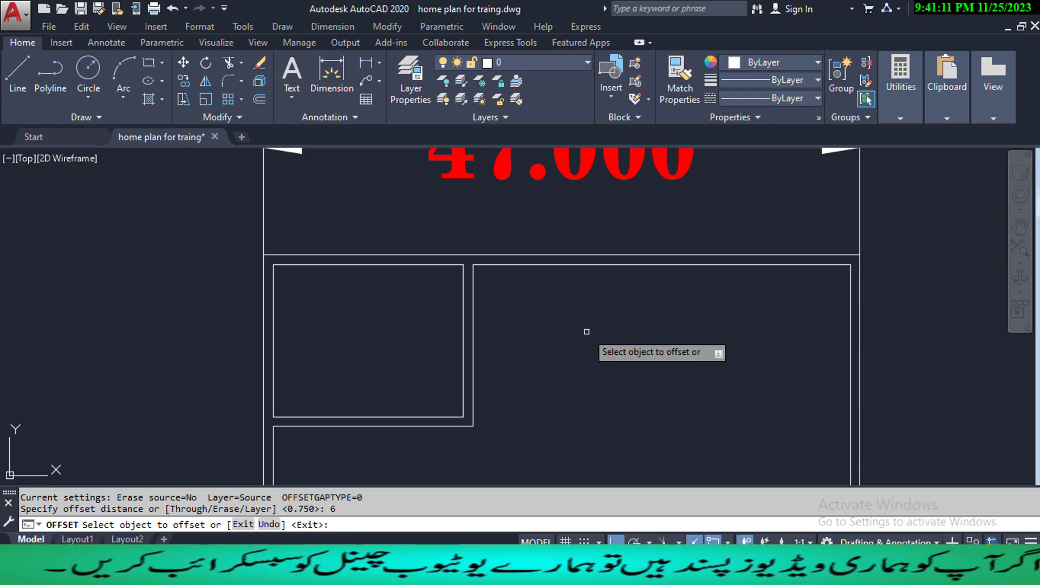
left_click(600, 264)
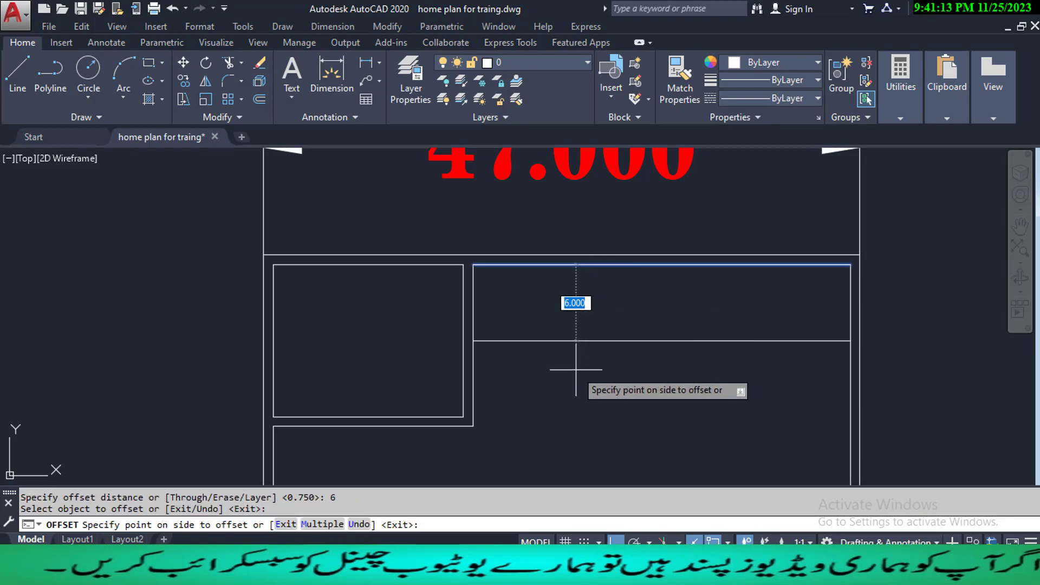
left_click(576, 369)
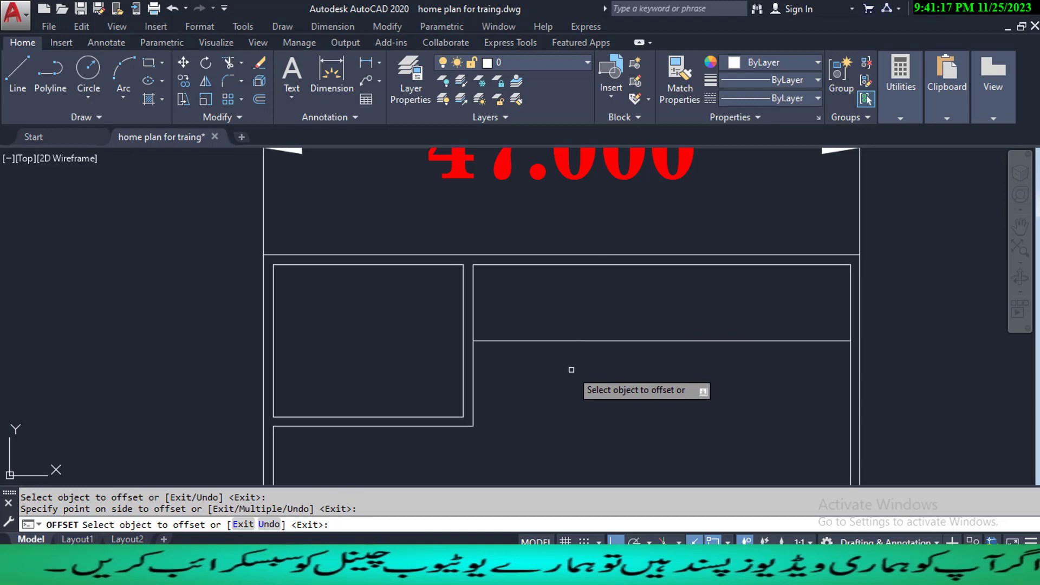
key("Escape")
key("Escape")
key("Escape")
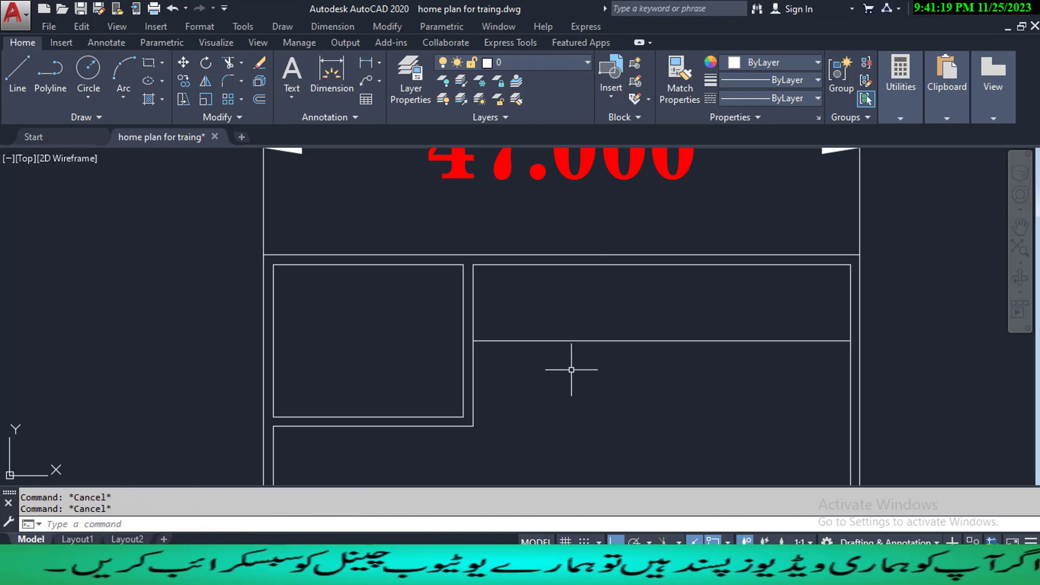
- Offset the outer line of the room's right wall 6 units to the right
type("o")
key("Return")
key("Return")
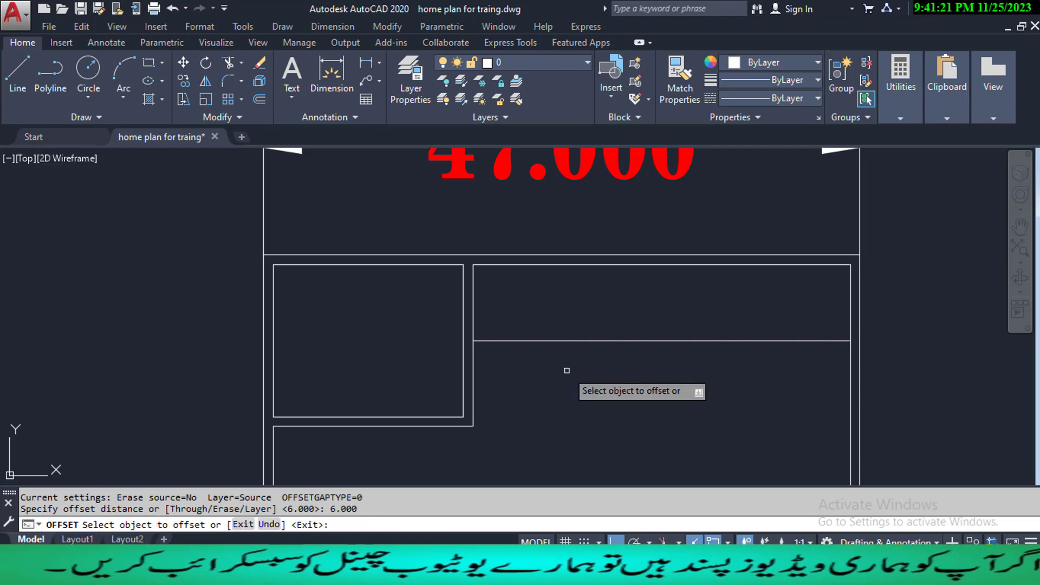
left_click(473, 326)
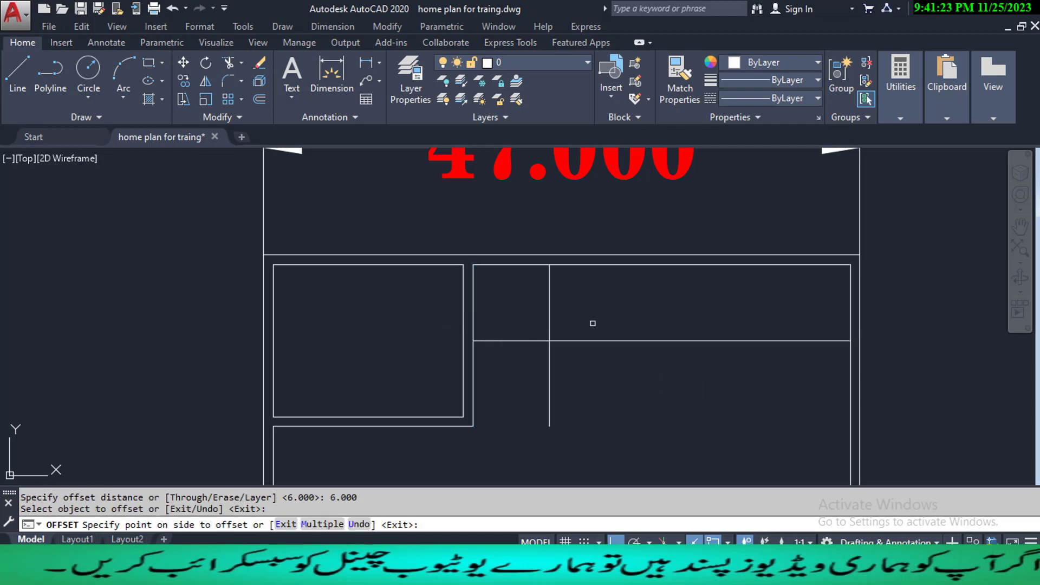
key("Escape")
key("Escape")
middle_click_drag(568, 362, 556, 353)
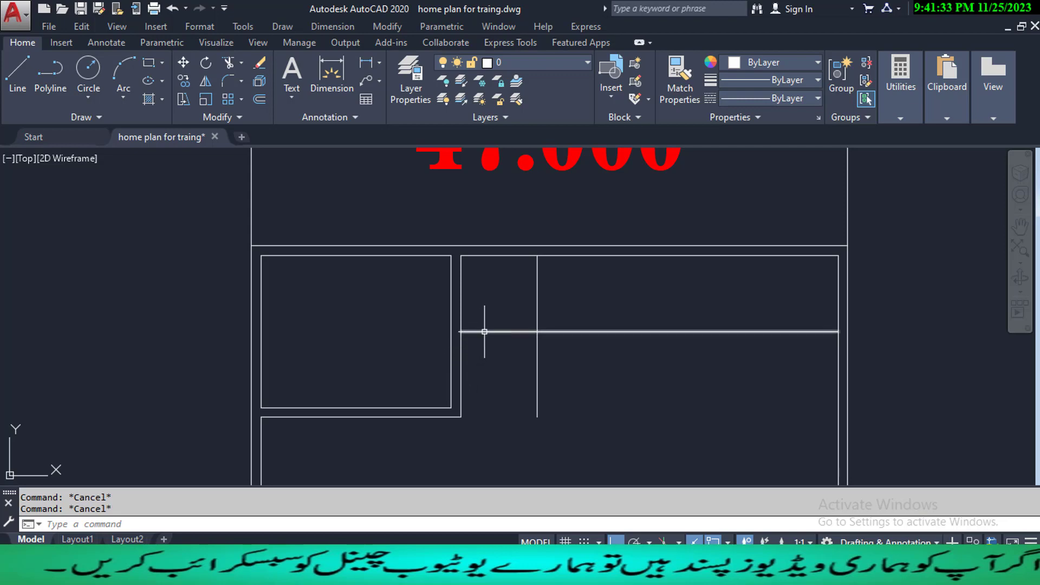
- Try offsetting the horizontal line beside the room 5 units downward
type("o")
key("Return")
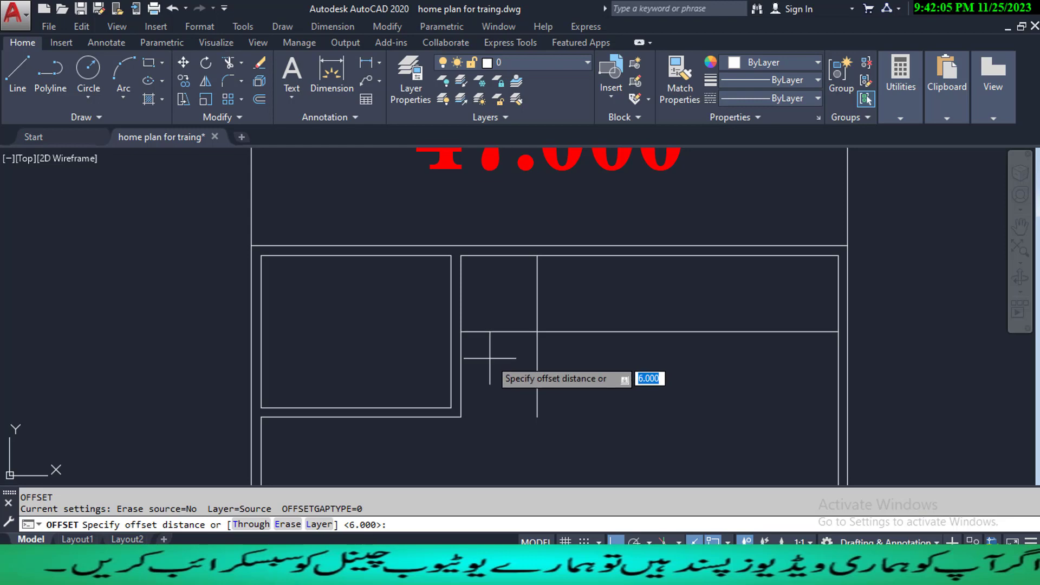
type("5")
key("Return")
left_click(560, 332)
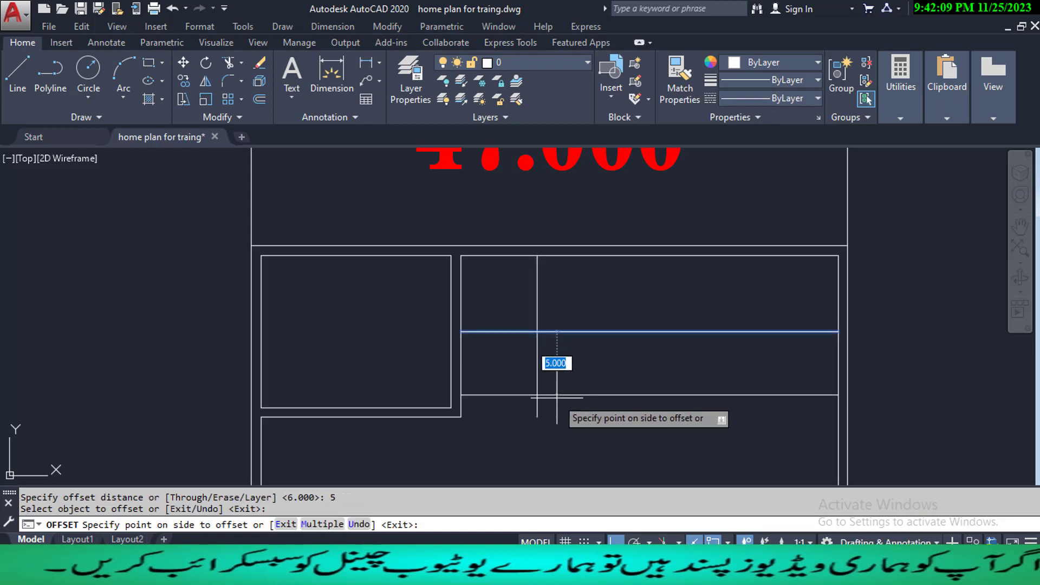
left_click(564, 407)
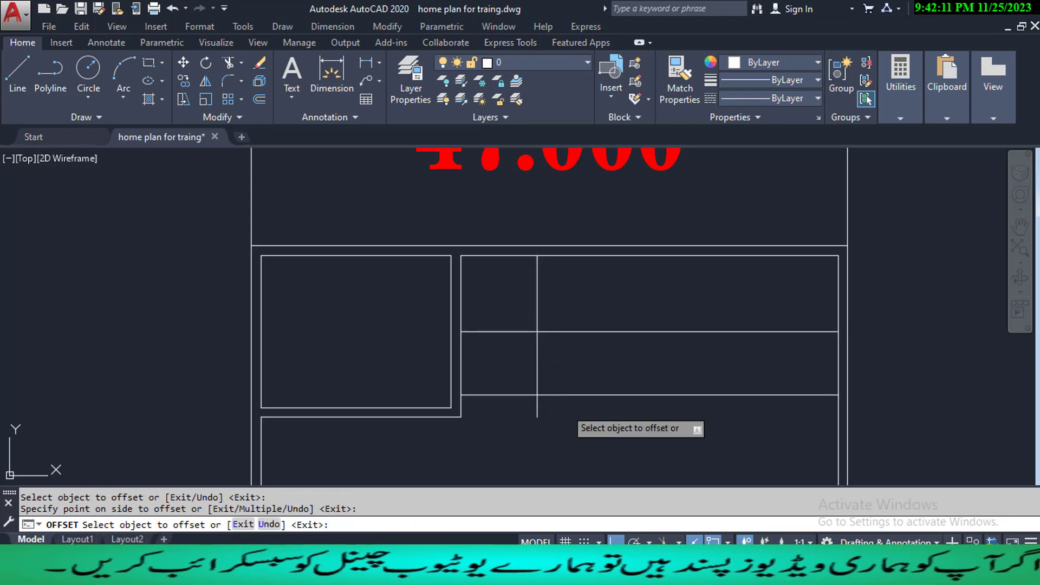
key("Escape")
key("Escape")
middle_click_drag(554, 379, 552, 369)
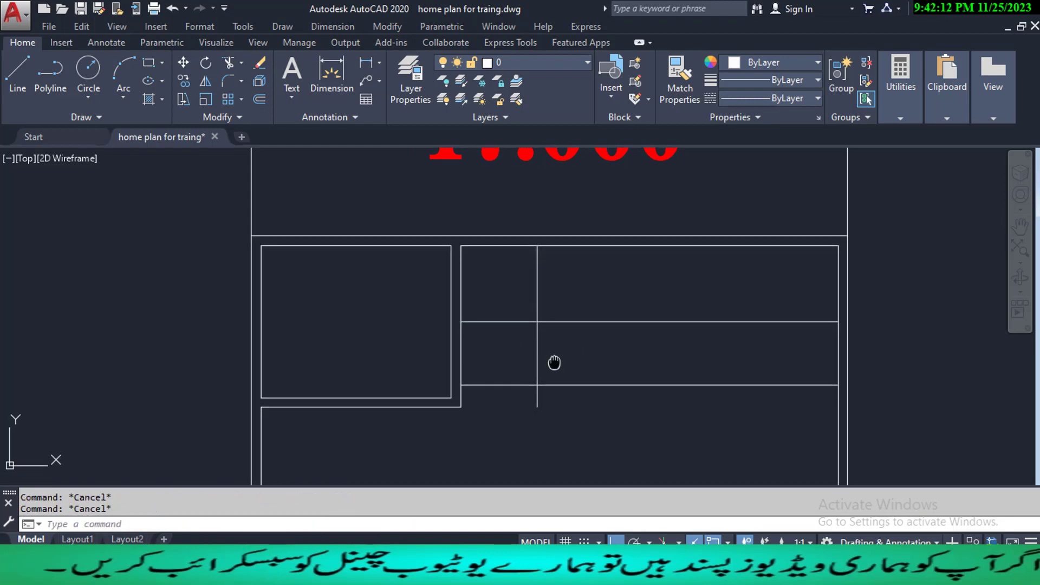
- Erase the lowest horizontal line, offset 5 units below the other one beside the room
left_click(529, 384)
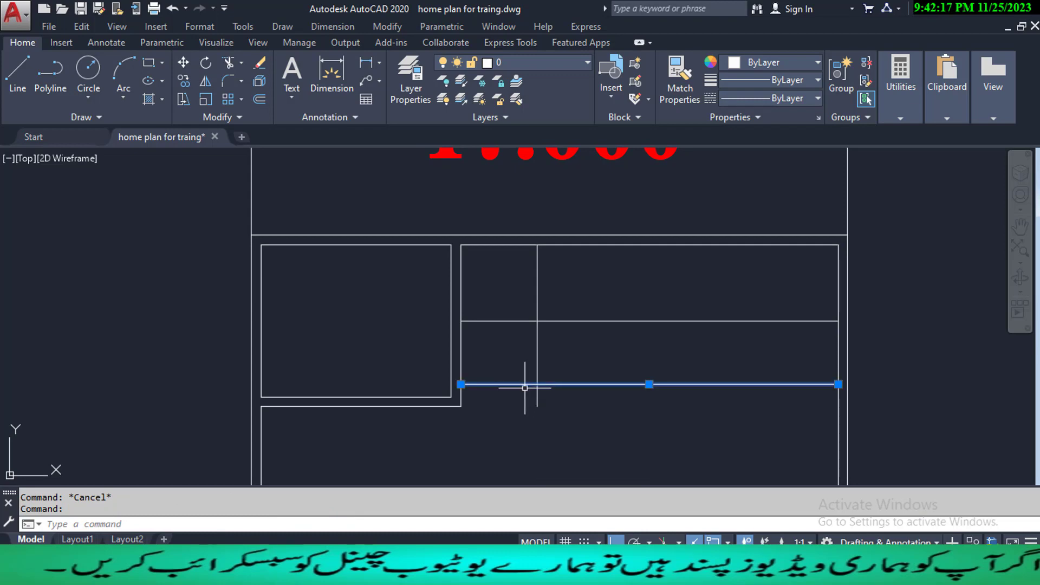
type("e")
key("Return")
- Offset the horizontal line beside the room 3 units downward
type("o")
key("Return")
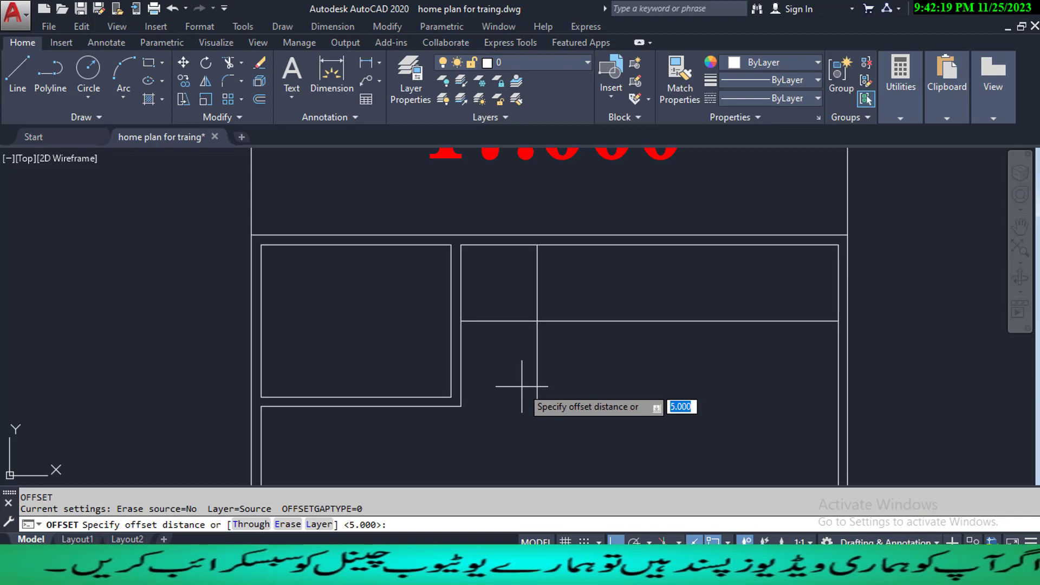
type("3")
key("Return")
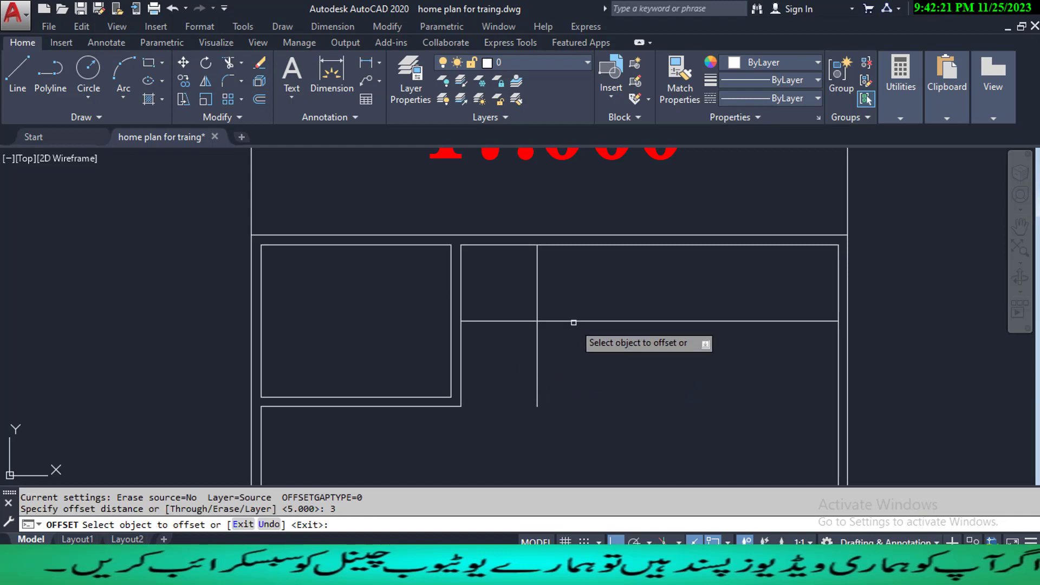
left_click(574, 322)
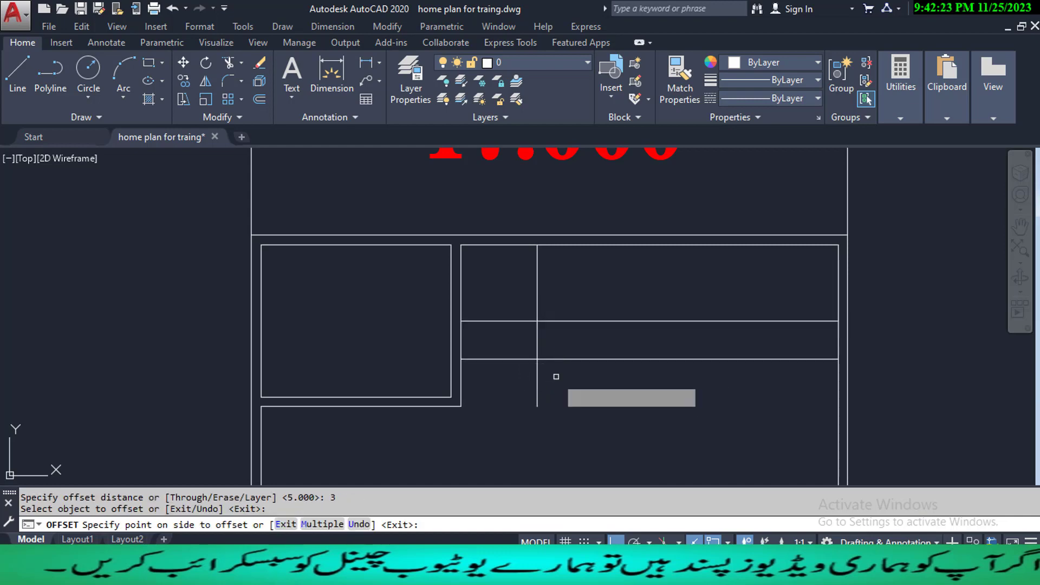
left_click(553, 373)
key("Escape")
key("Escape")
key("Escape")
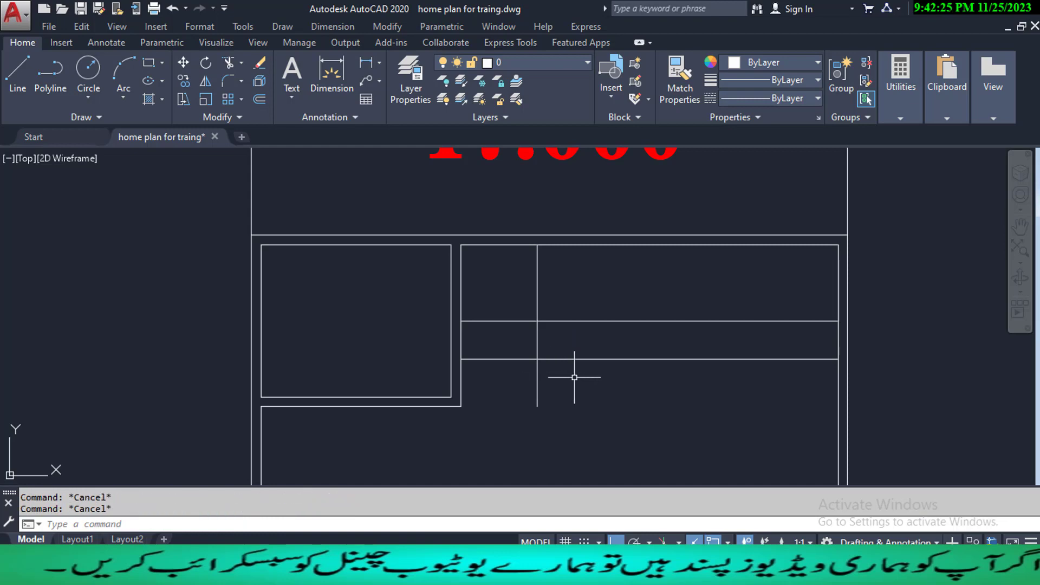
- Trim both horizontal lines beyond the vertical line and the vertical line's end below the lower horizontal line
type("tr")
key("Return")
key("Return")
left_click(628, 387)
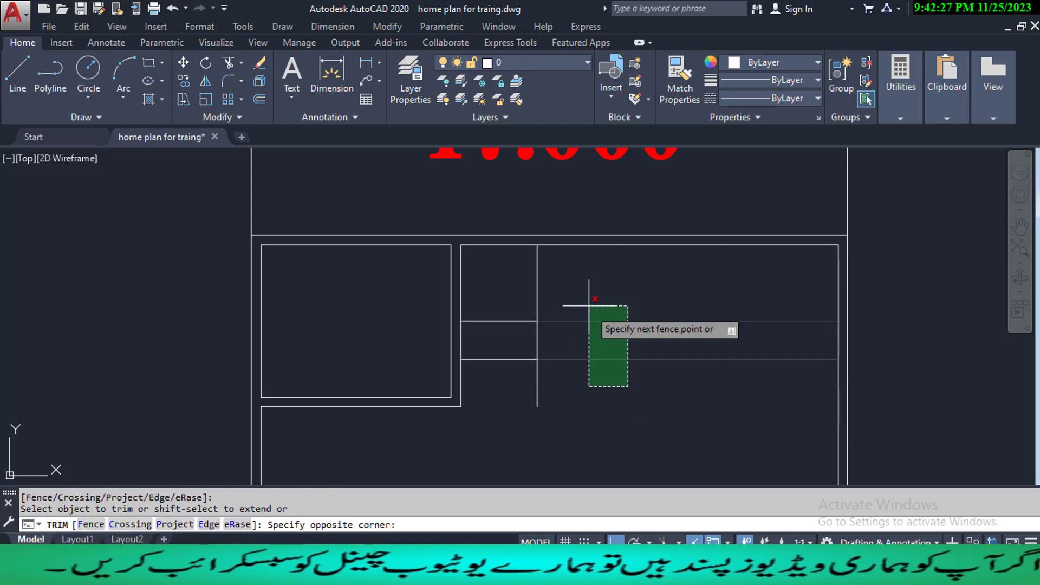
left_click(584, 289)
left_click(562, 417)
left_click(517, 394)
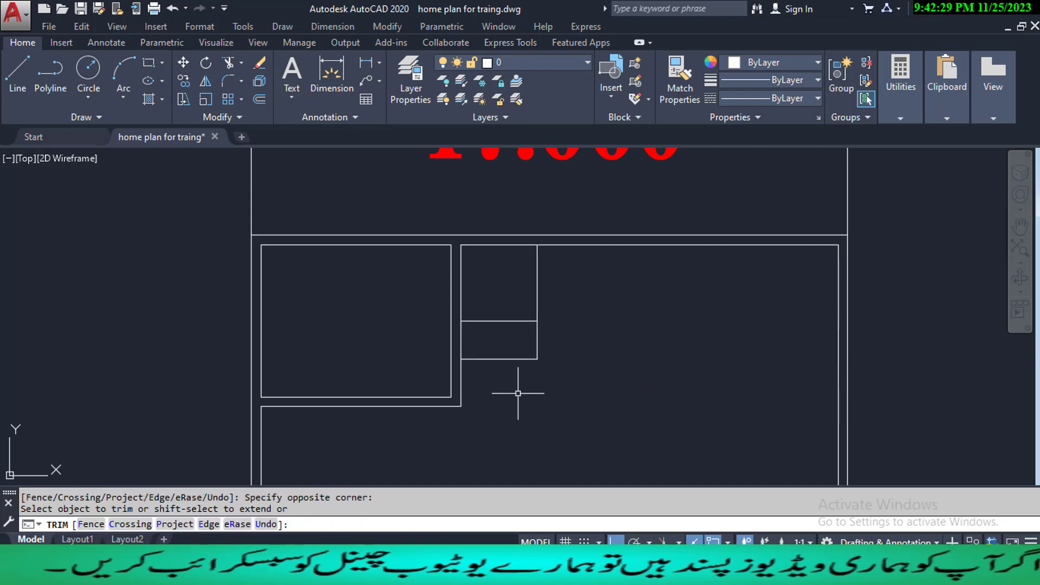
key("Escape")
key("Escape")
- Offset the small room's right line 0.75 to the right and its lowest line 0.75 downward to form the walls
scroll(573, 379, "up", 2)
type("o")
key("Return")
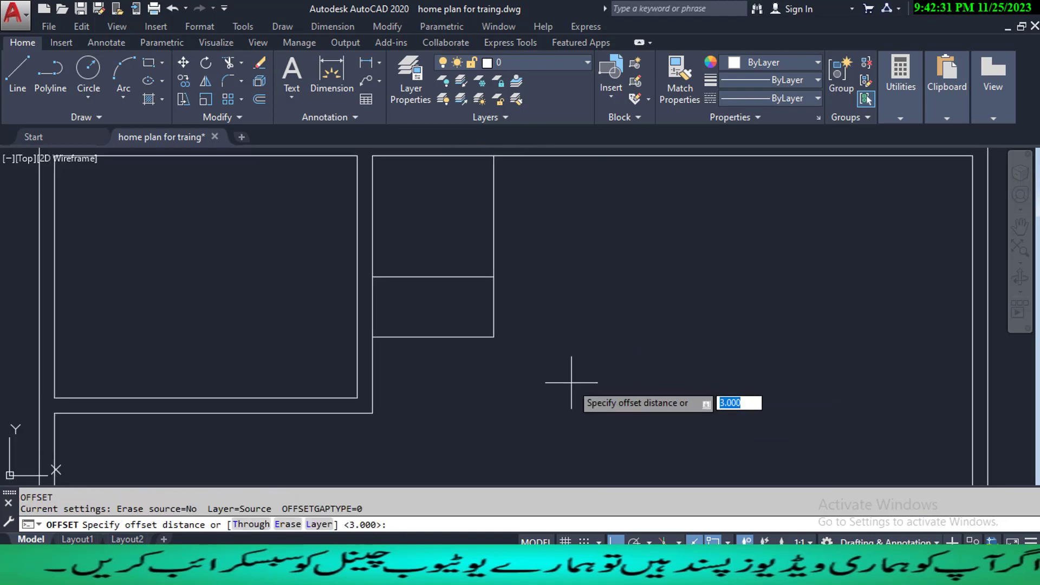
type(".75")
key("Return")
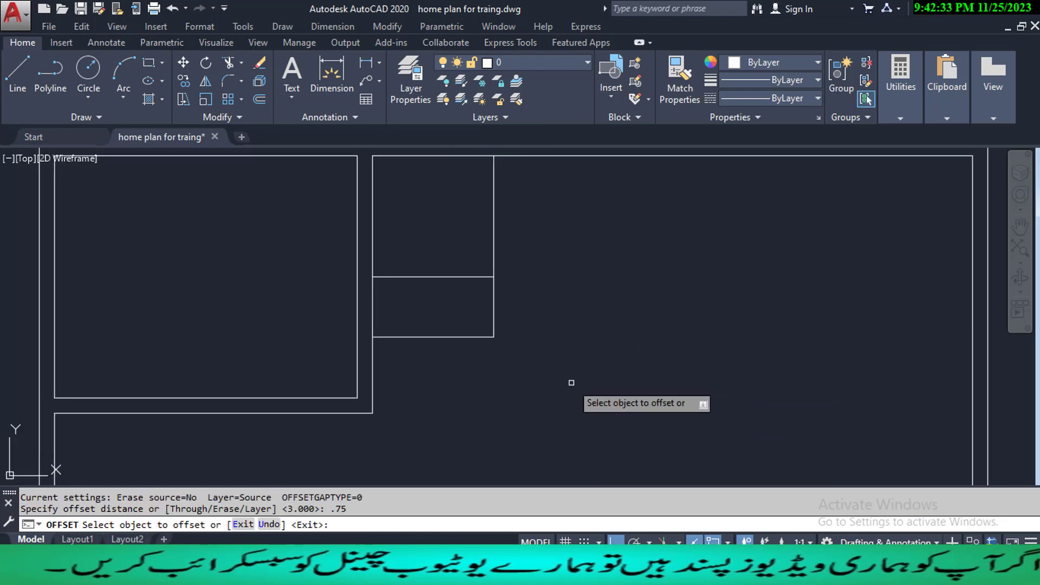
left_click(494, 233)
left_click(529, 230)
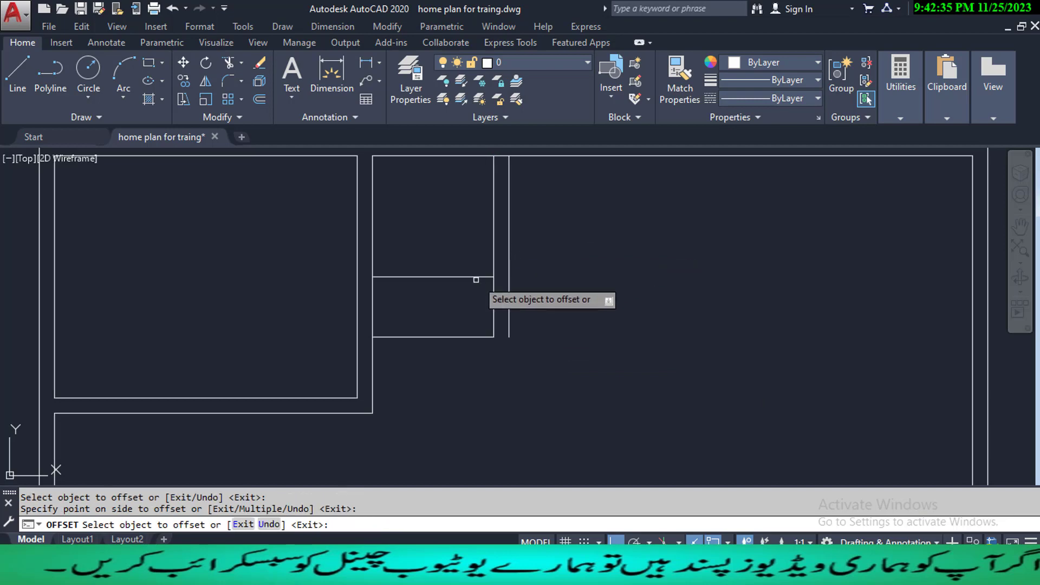
left_click(471, 337)
left_click(471, 363)
key("Escape")
key("Escape")
key("Escape")
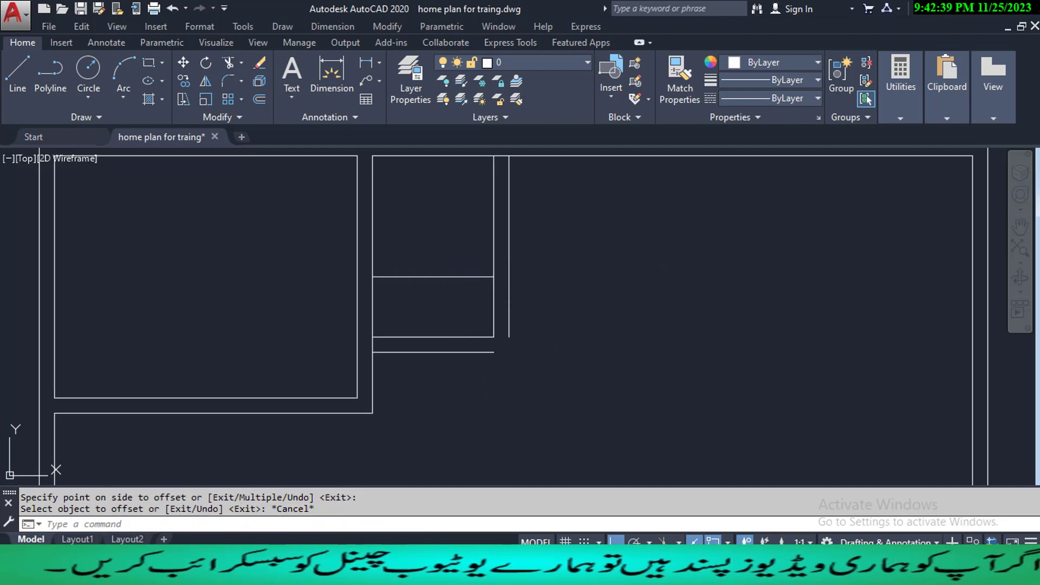
mouse_move(428, 311)
middle_mouse_down()
mouse_move(441, 318)
mouse_move(424, 346)
middle_mouse_up()
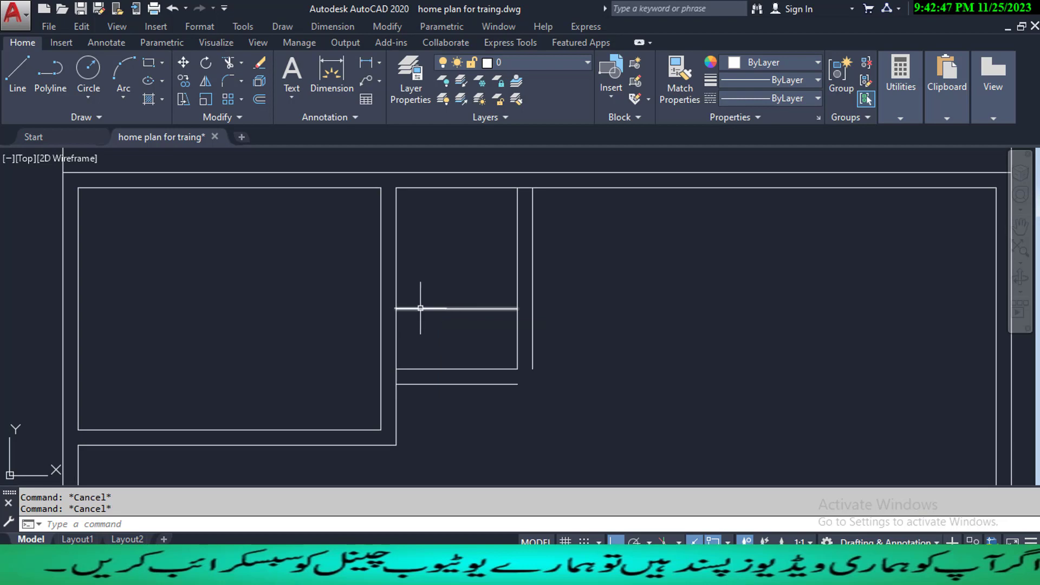
left_click(425, 310)
key("Escape")
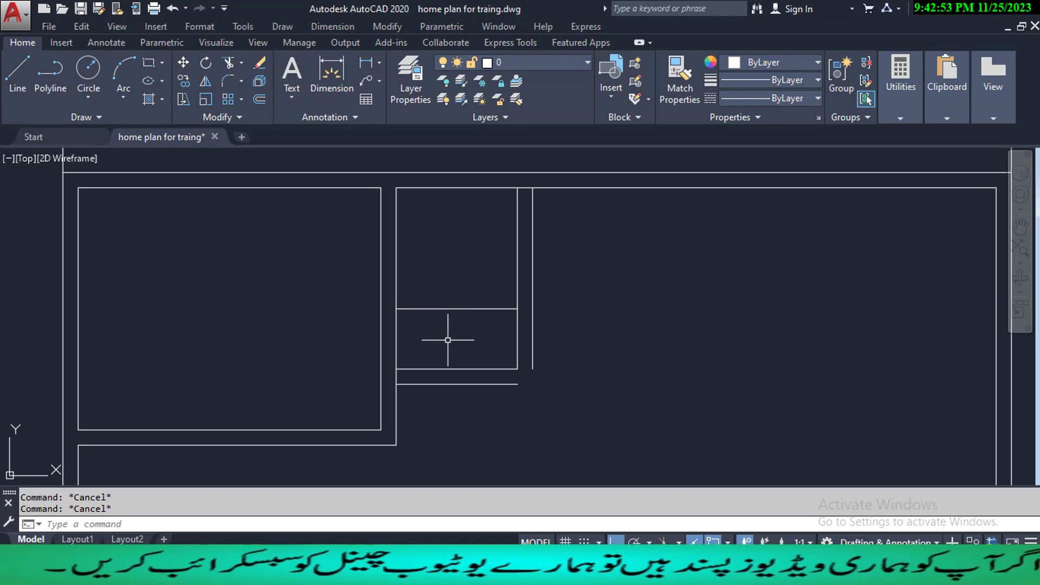
middle_click_drag(448, 340, 450, 339)
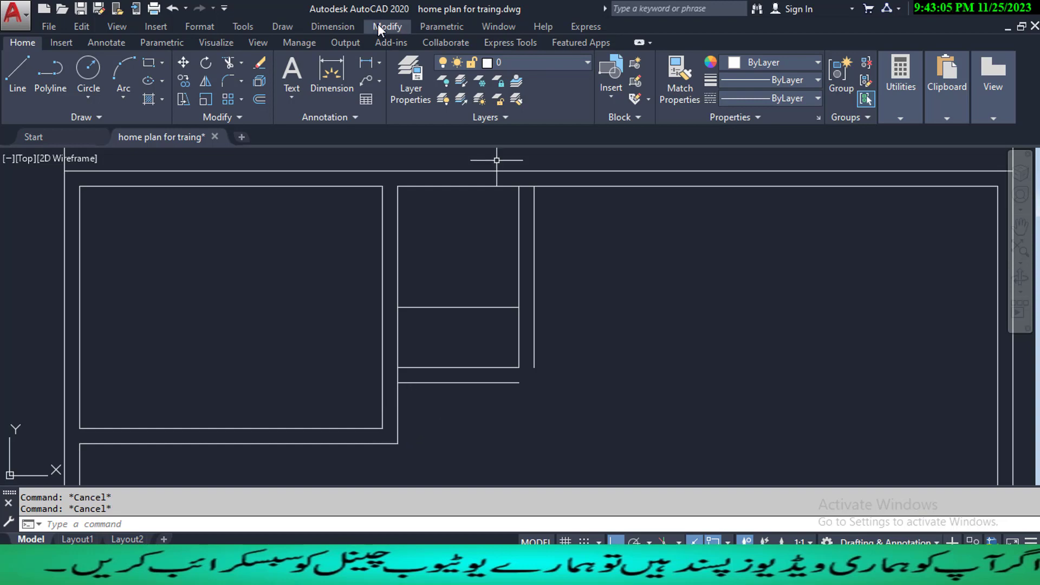
- Place a vertical linear dimension from the small room's outer lower wall line to the large room's inner lower-right corner
left_click(345, 28)
left_click(372, 68)
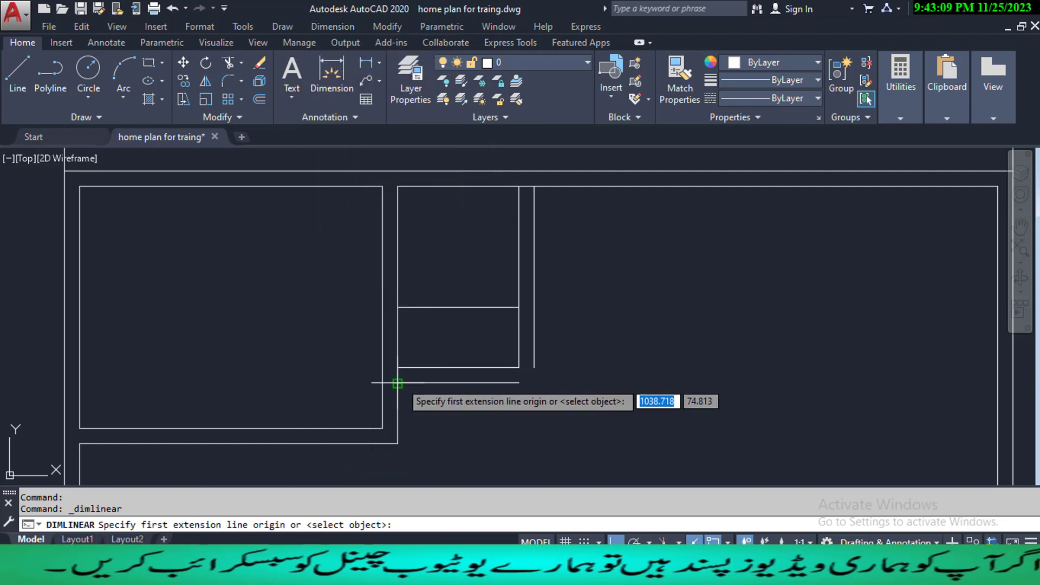
left_click(398, 443)
left_click(382, 429)
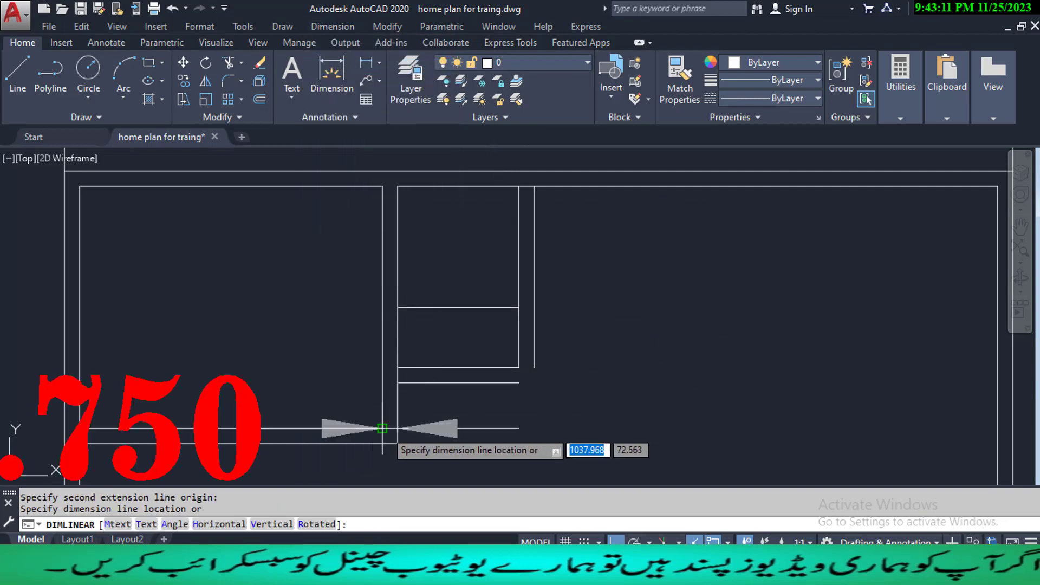
left_click(343, 356)
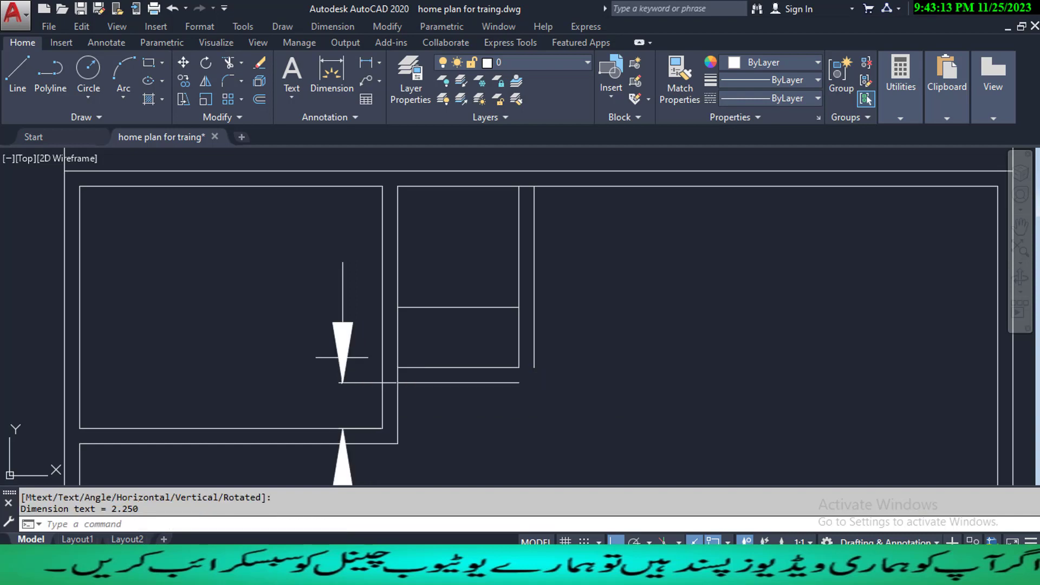
- Erase the linear dimension placed beside the large room's lower-right corner
left_click(355, 399)
left_click(306, 420)
type("E")
key("Return")
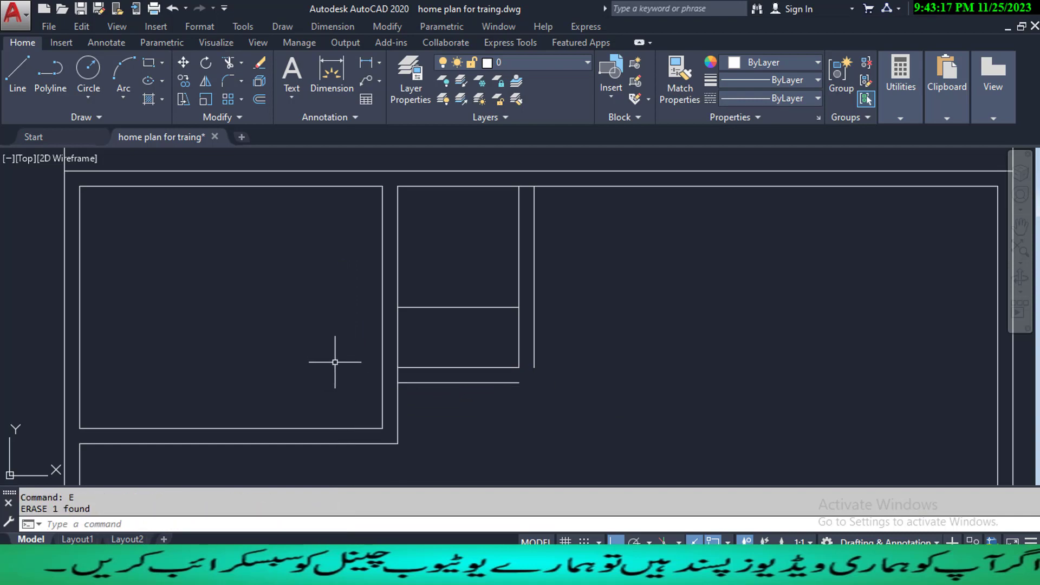
- Fillet the small room's outer lower and outer right wall lines with radius 0 to close the corner
type("F")
key("Return")
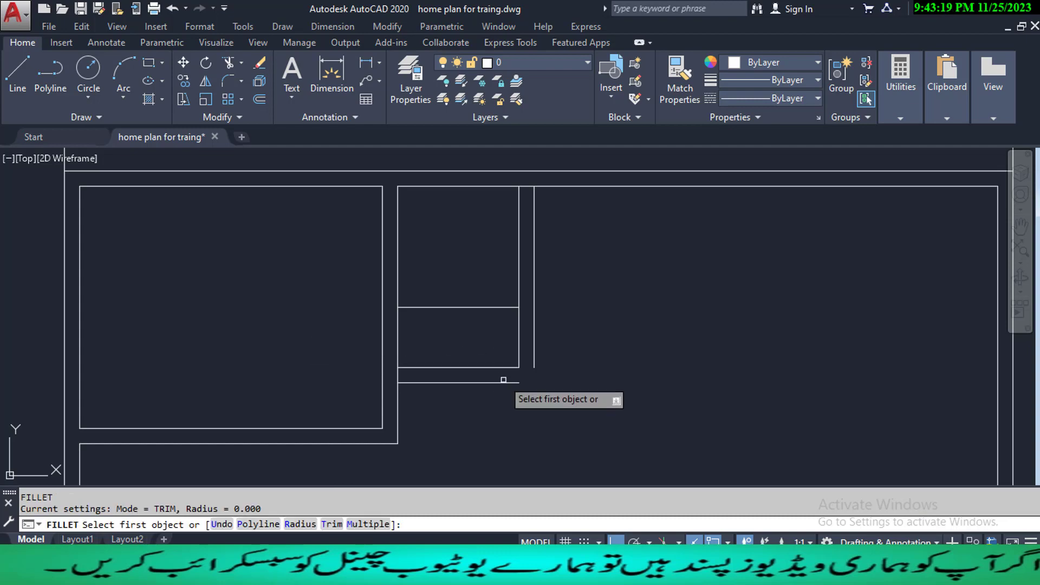
left_click(502, 382)
key("Escape")
key("Escape")
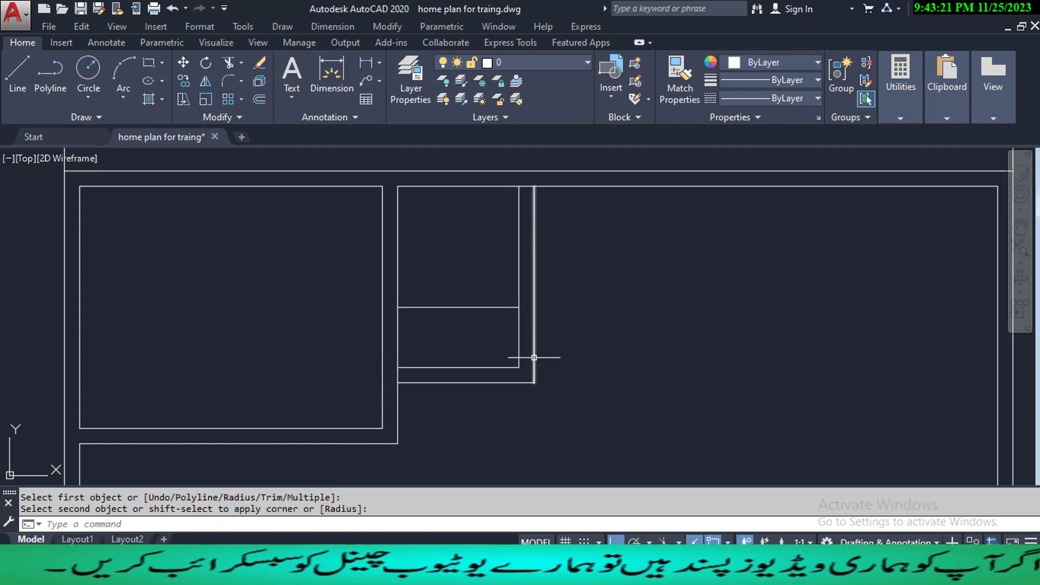
- Erase the horizontal dividing line inside the small room
left_click(493, 309)
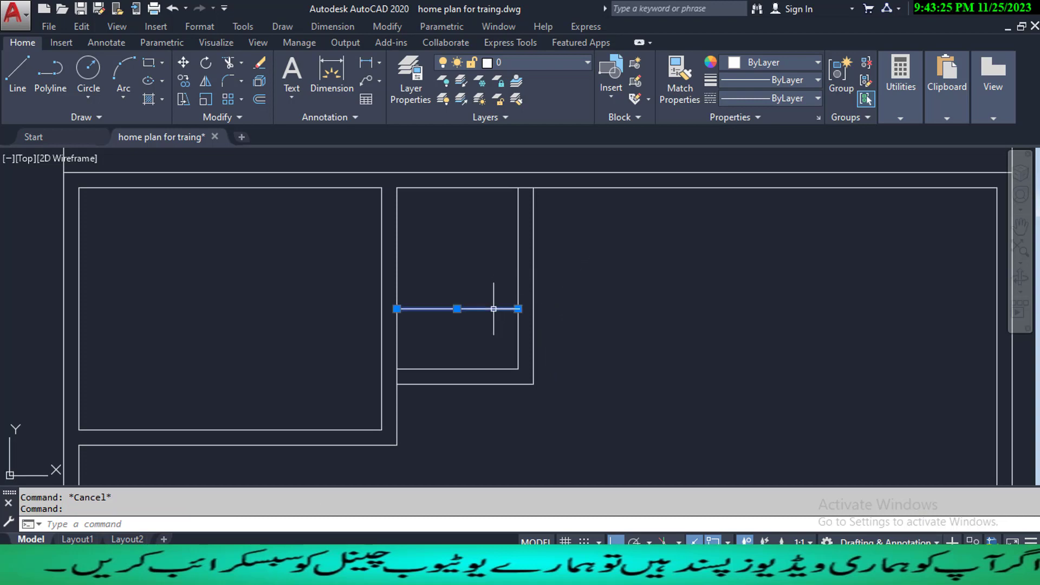
key("Delete")
type("o")
key("Return")
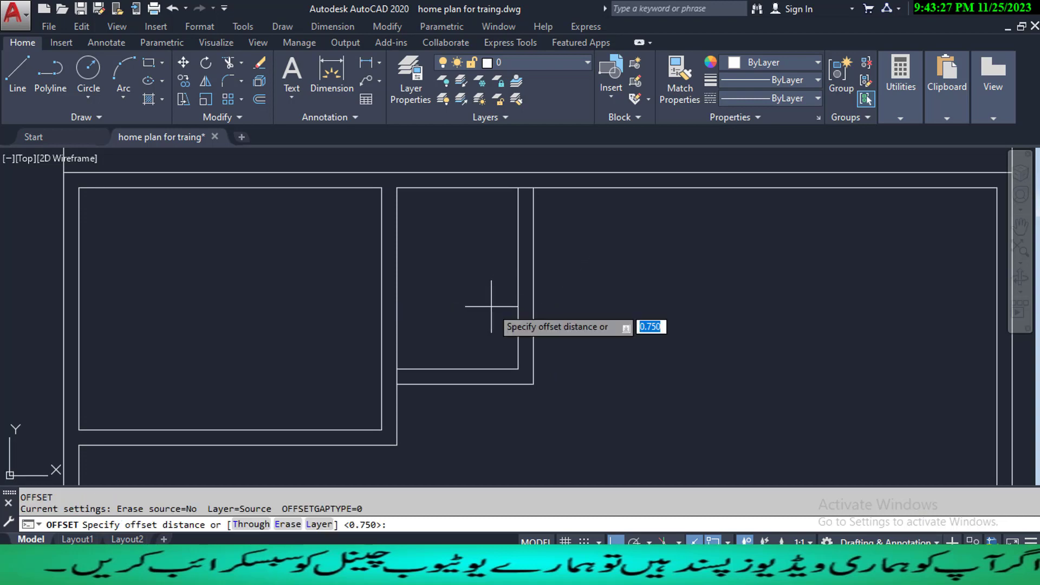
key("Escape")
key("Escape")
- Trim the upper inner wall line between the two vertical lines of the small room's right wall
type("tr")
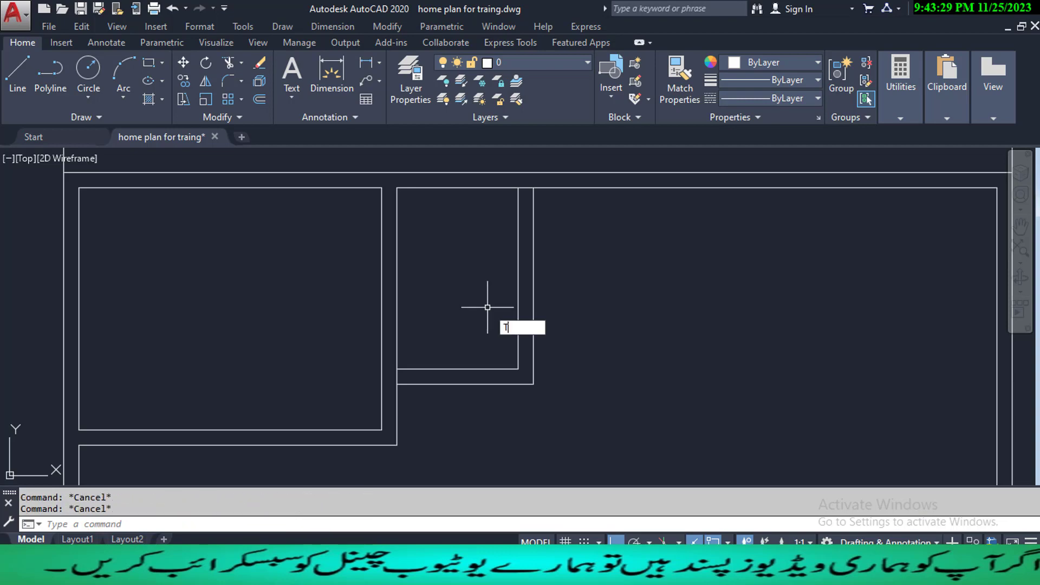
key("Return")
key("Return")
left_click(525, 189)
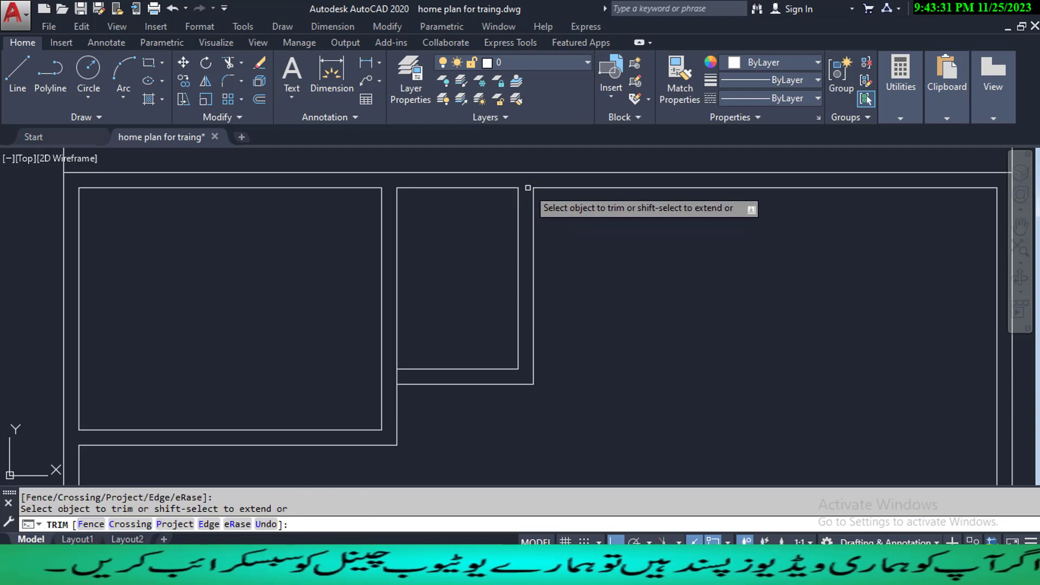
key("Escape")
key("Escape")
- Offset the small room's upper line 4 units downward to divide the room
type("o")
key("Return")
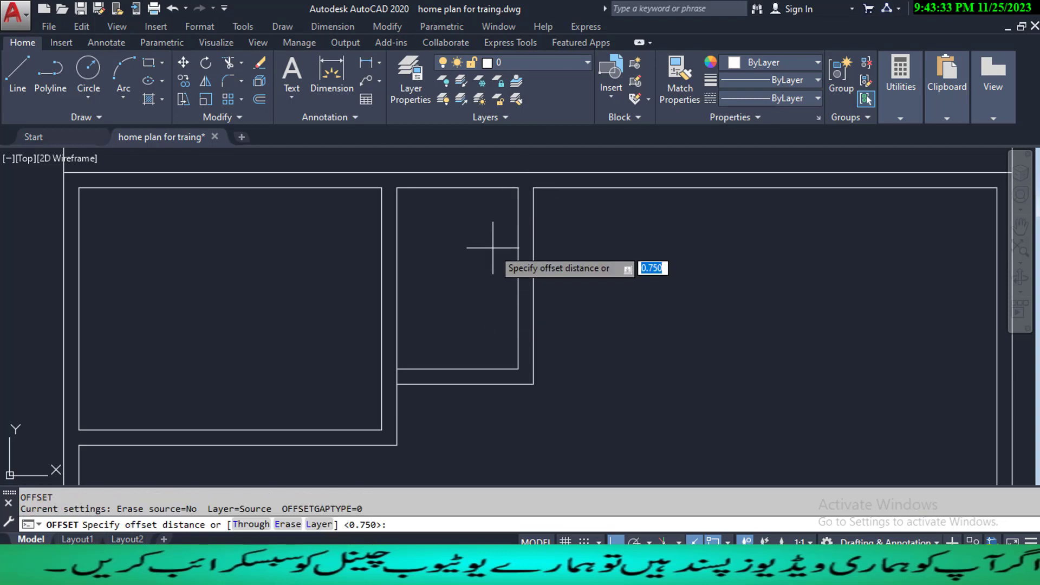
type("4")
key("Return")
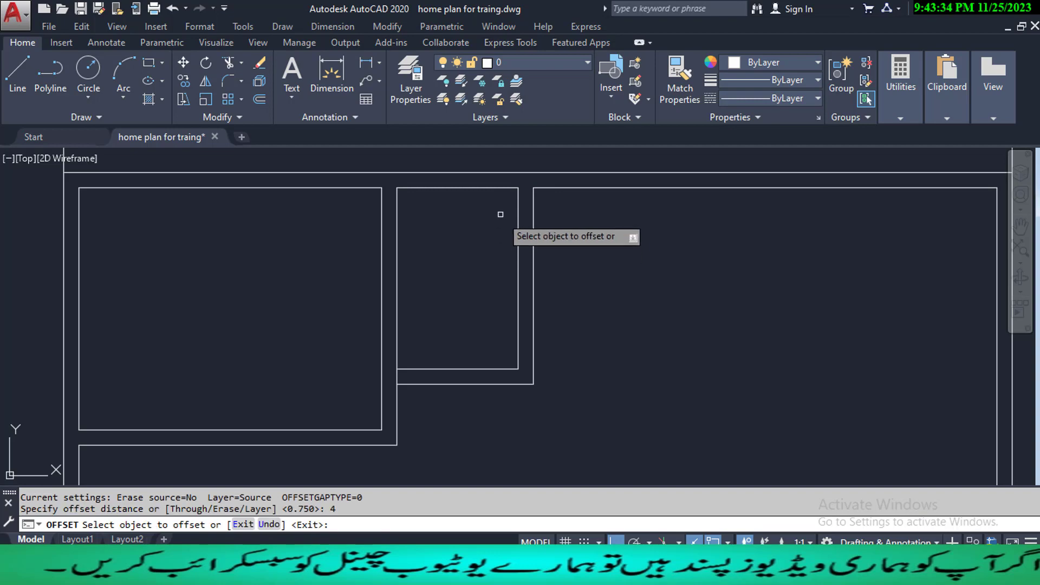
left_click(489, 189)
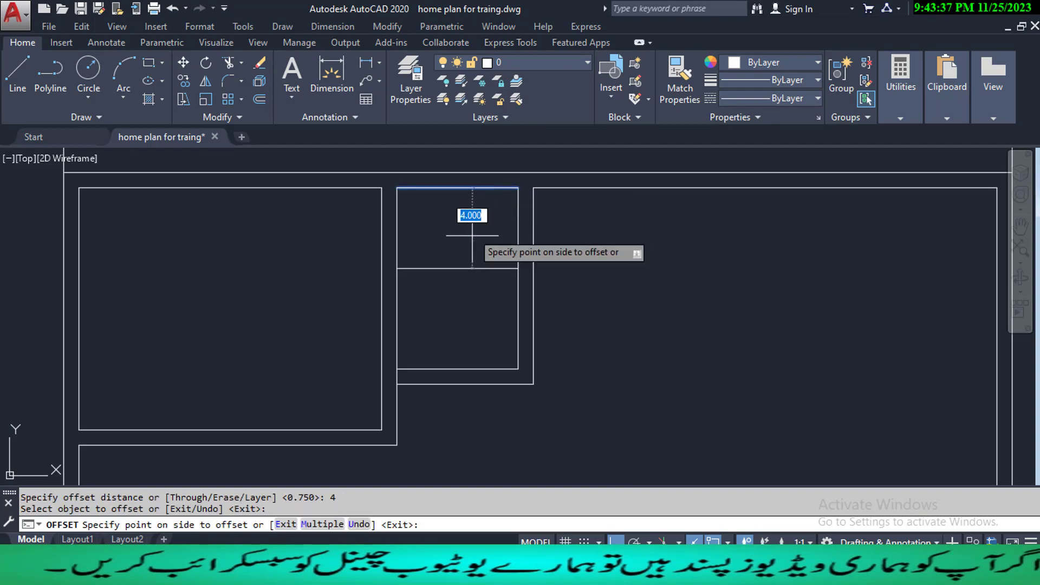
left_click(470, 282)
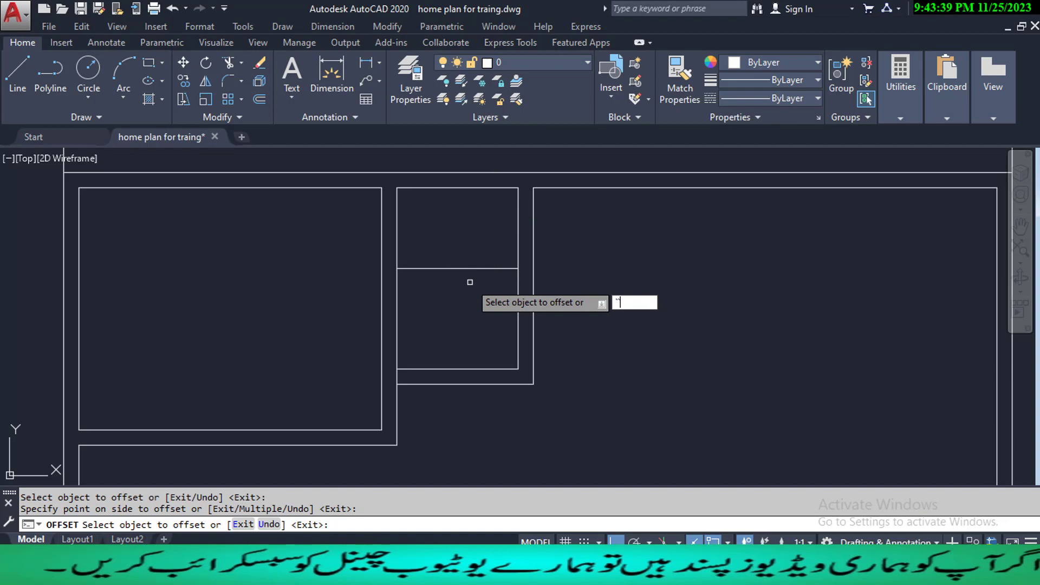
key("Escape")
key("Escape")
key("Escape")
- Offset the new dividing line 0.33 downward to form a thin partition wall
type("o")
key("Return")
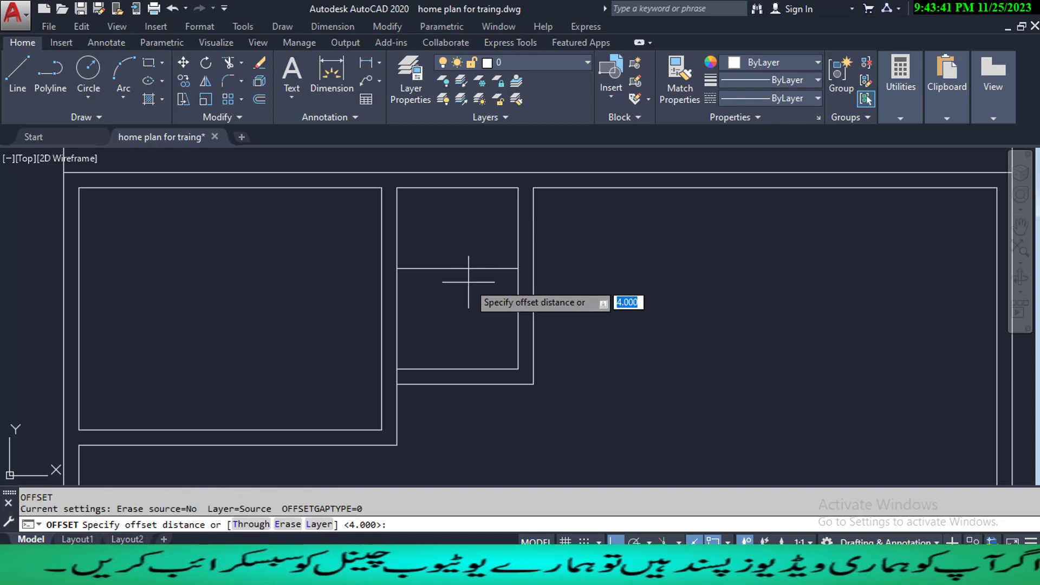
type(".33")
key("Return")
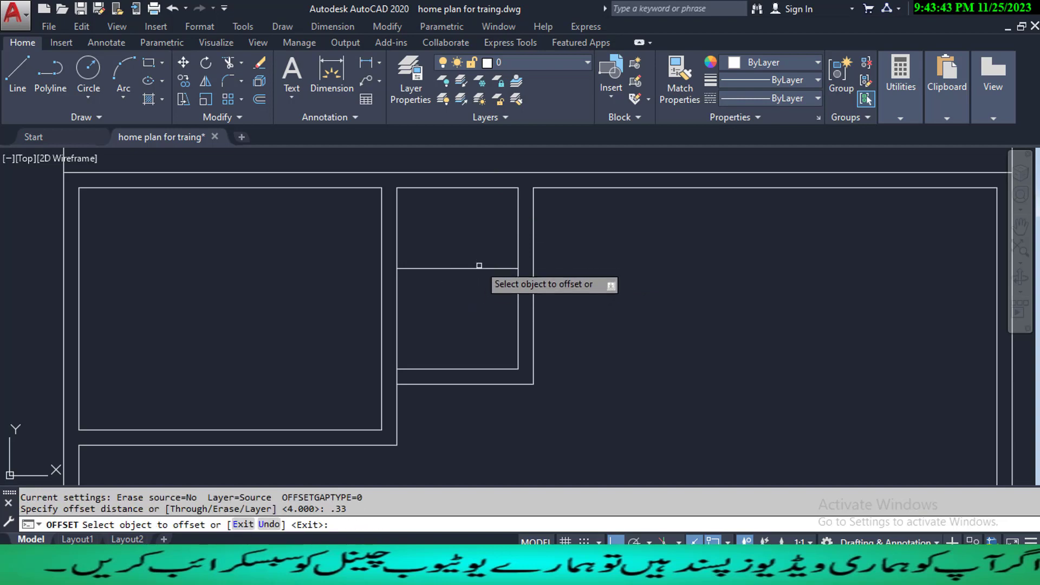
left_click(477, 269)
left_click(477, 307)
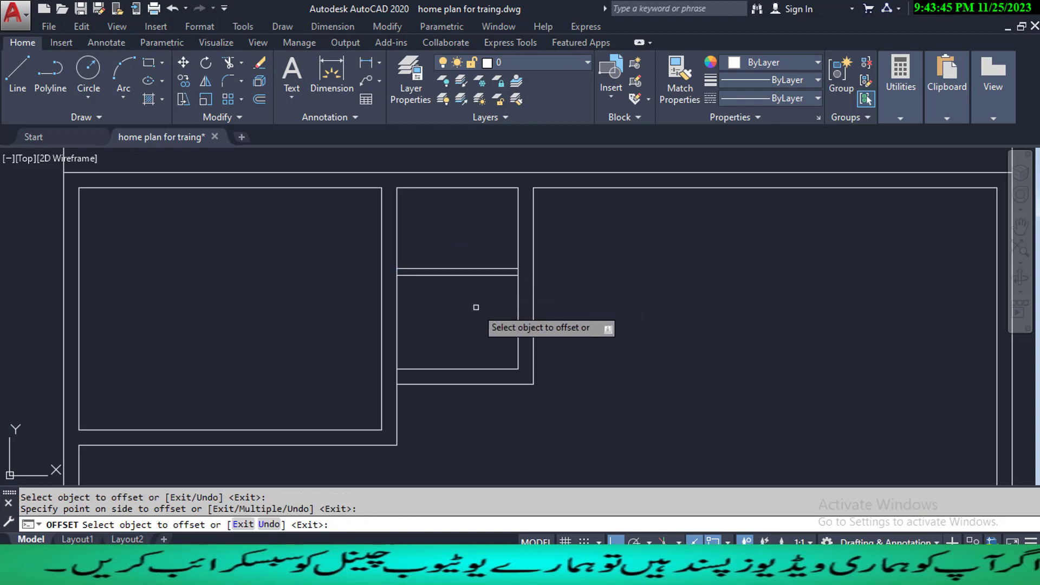
key("Escape")
key("Escape")
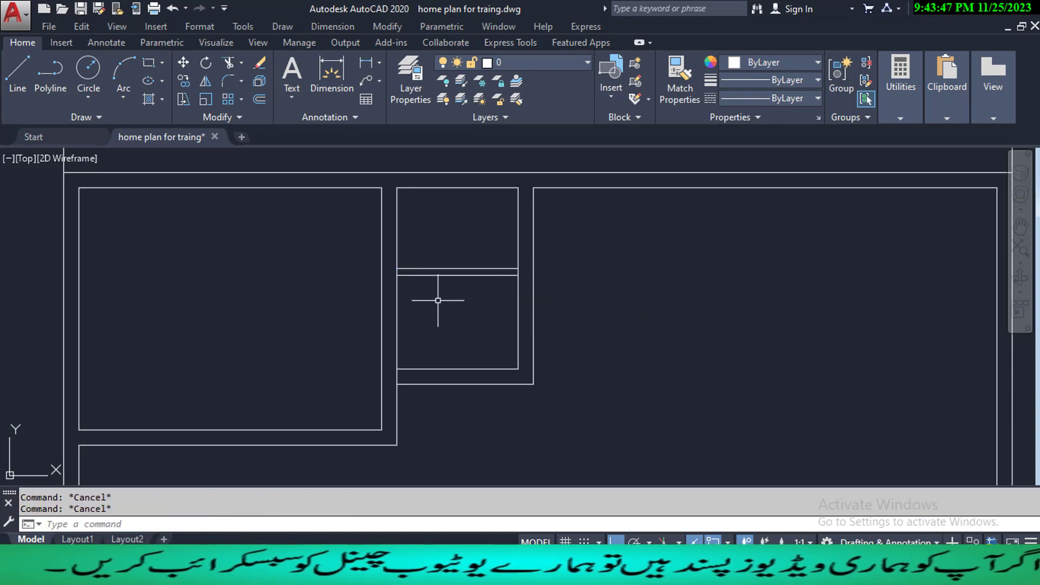
- Add a vertical linear dimension from the thin partition to the small room's upper line, placed outside the room's outer side wall
middle_click_drag(434, 297, 439, 298)
type("a")
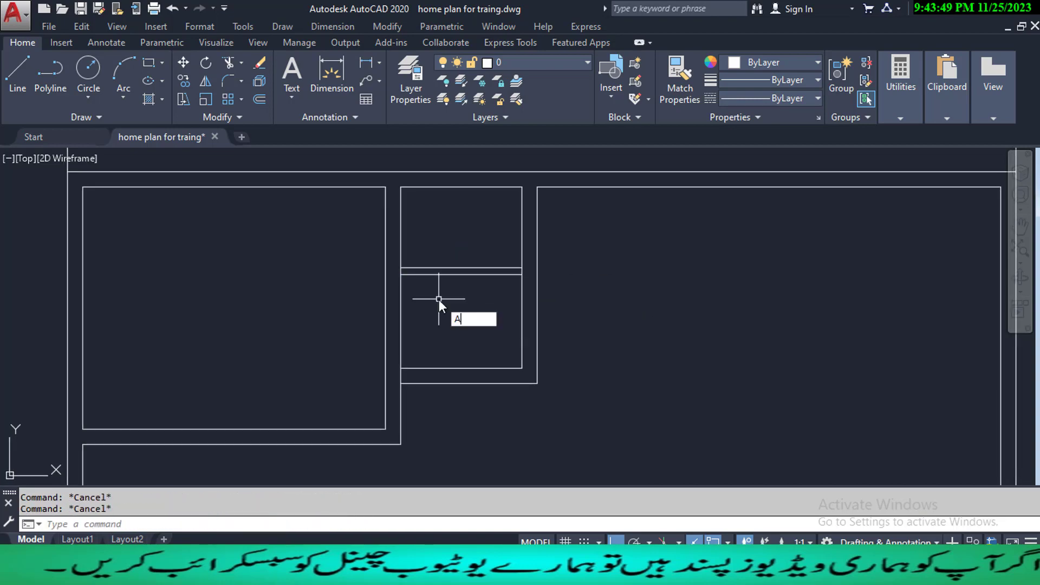
key("Escape")
left_click(342, 27)
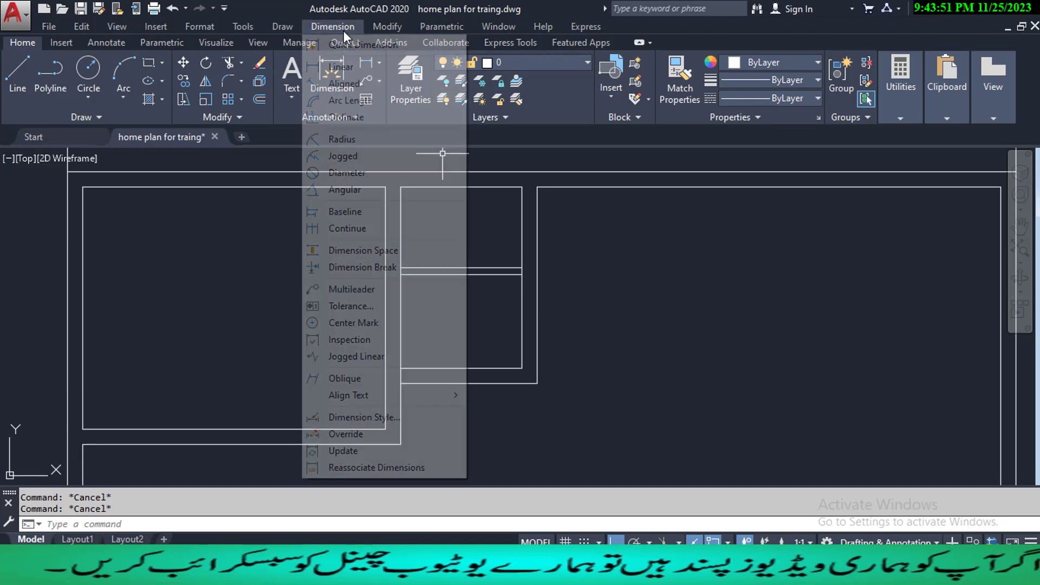
left_click(330, 67)
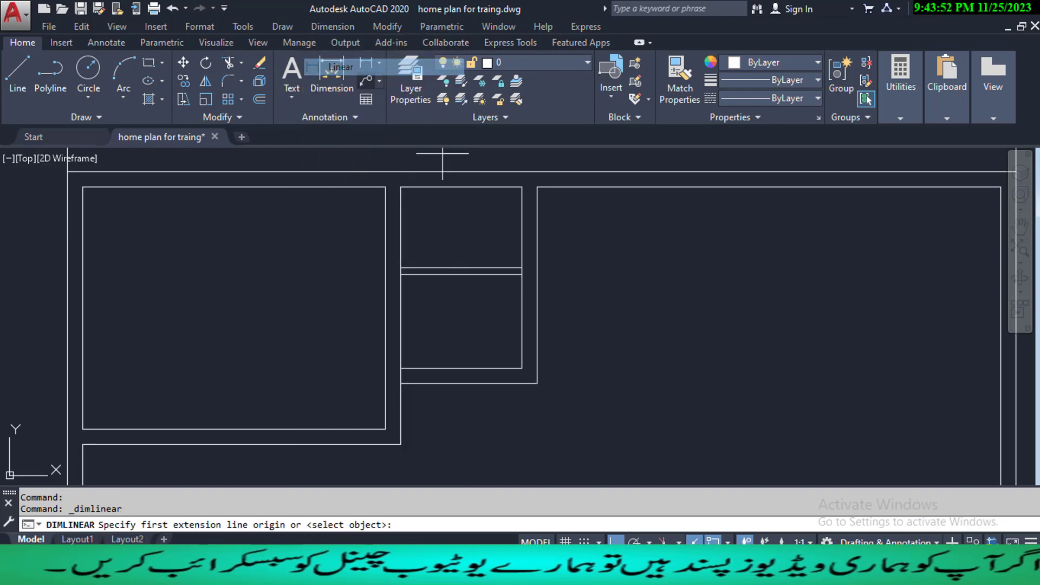
left_click(401, 268)
left_click(400, 187)
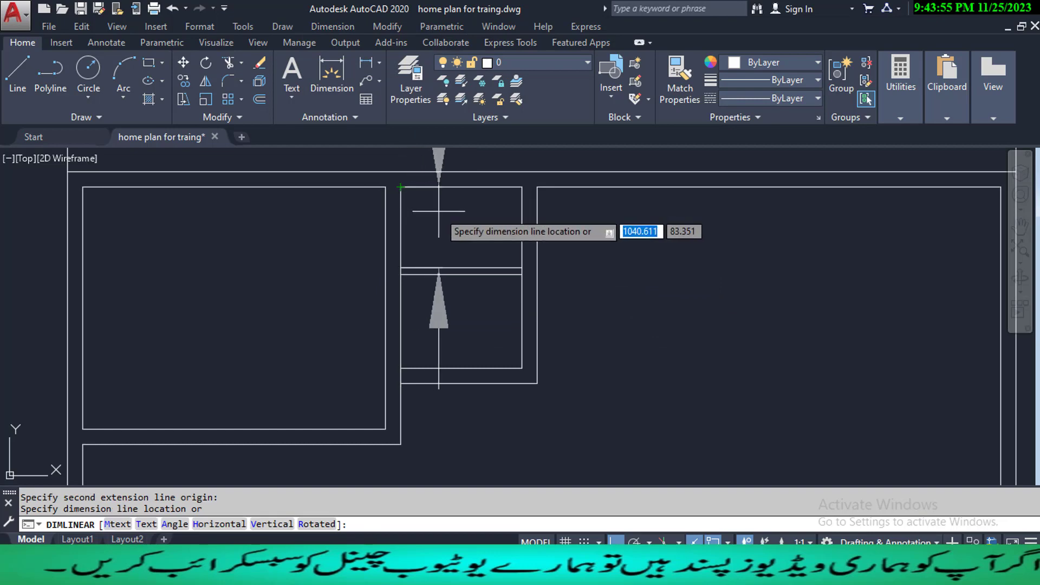
left_click(567, 220)
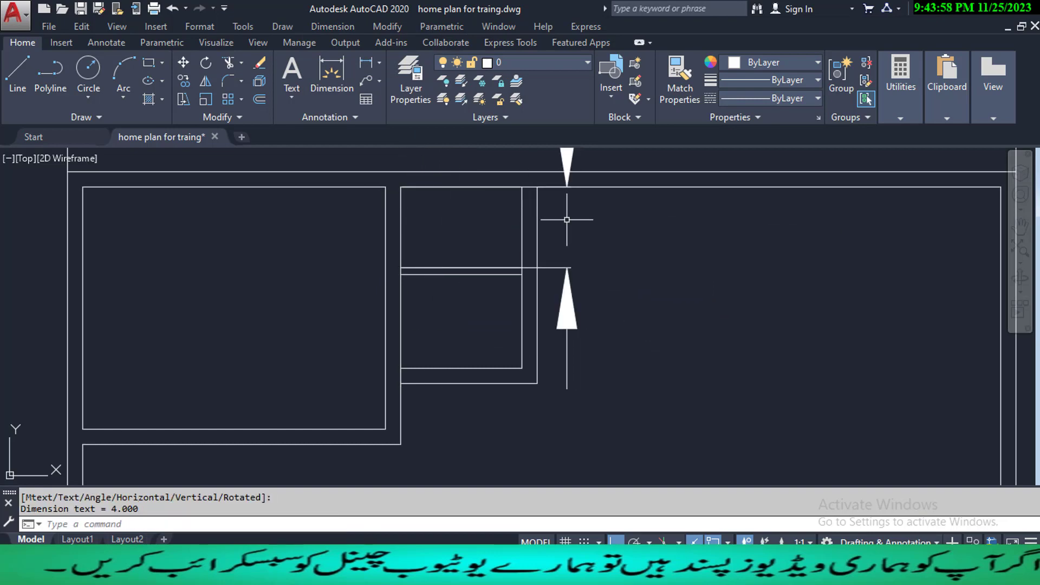
- Reduce the new vertical dimension's text height in its properties, trying 3 and settling on 2
left_click(567, 314)
right_click(562, 319)
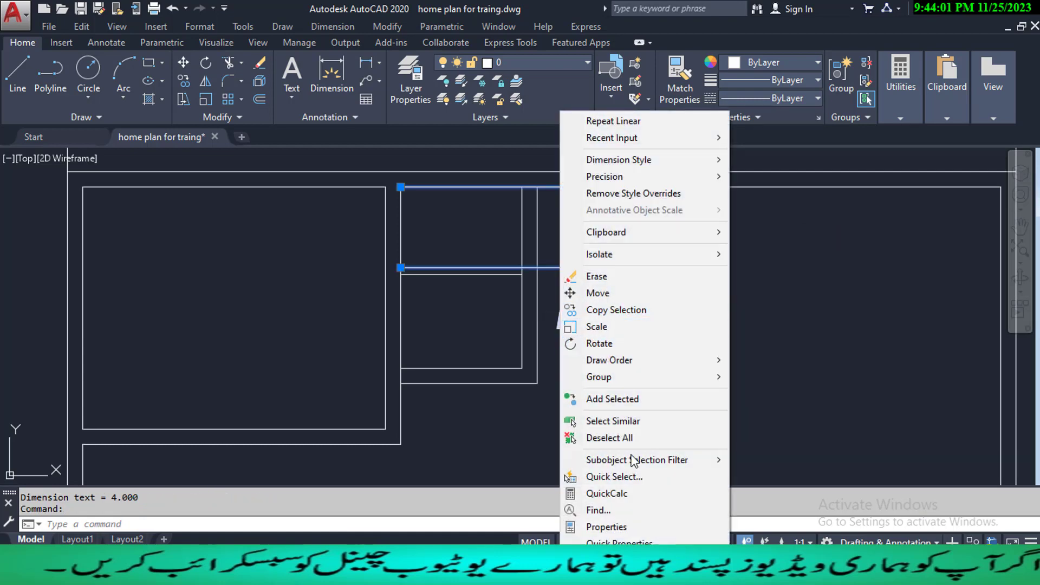
left_click(624, 527)
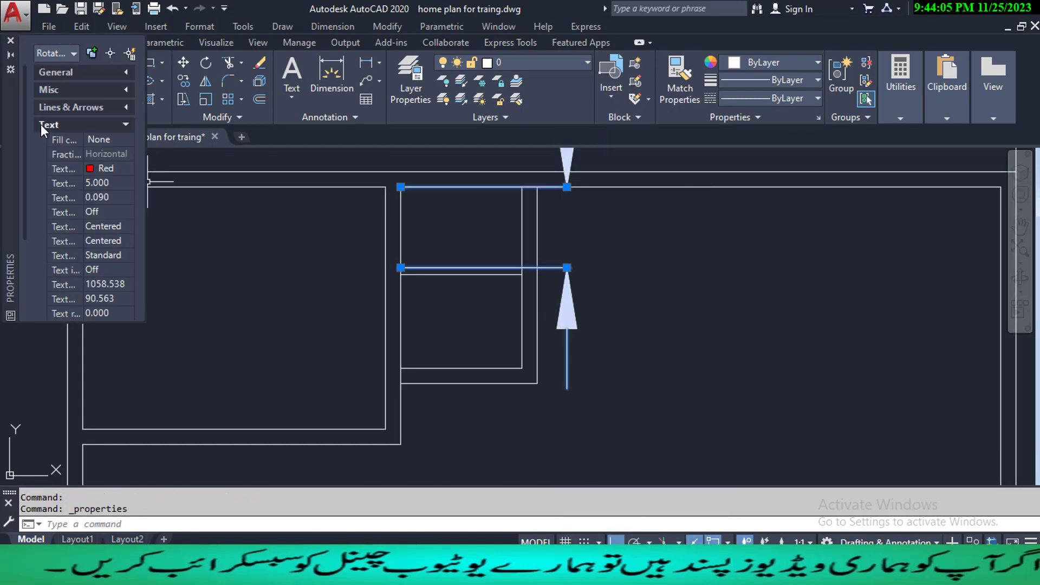
left_click(112, 182)
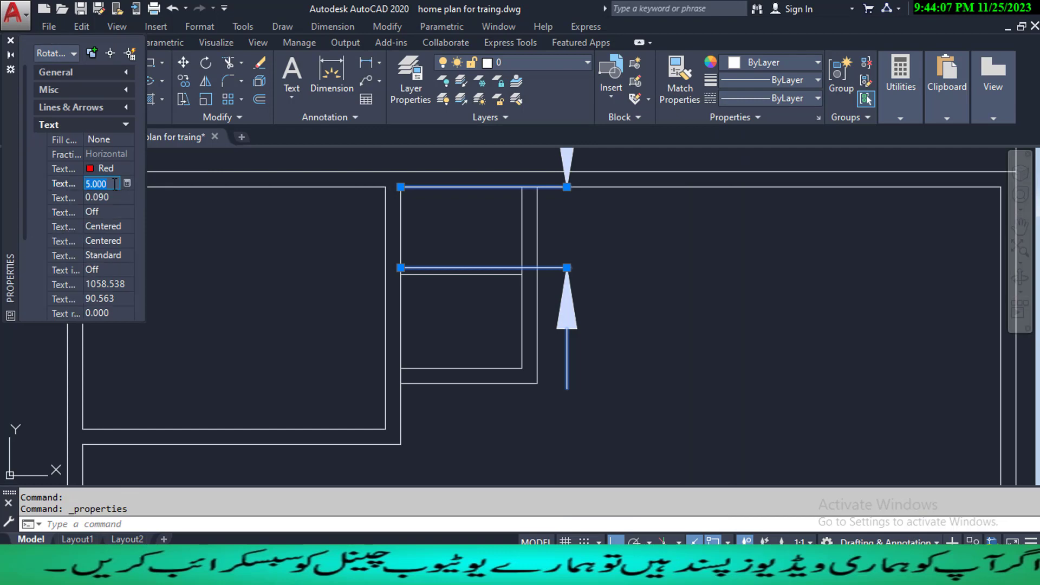
type("3")
key("Return")
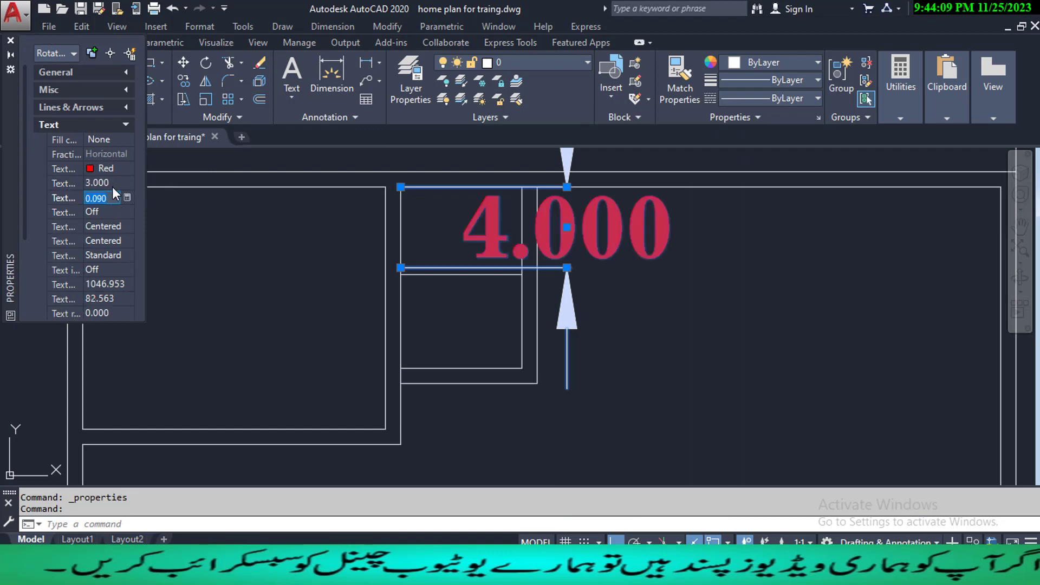
left_click(111, 198)
left_click(115, 183)
type("2")
key("Return")
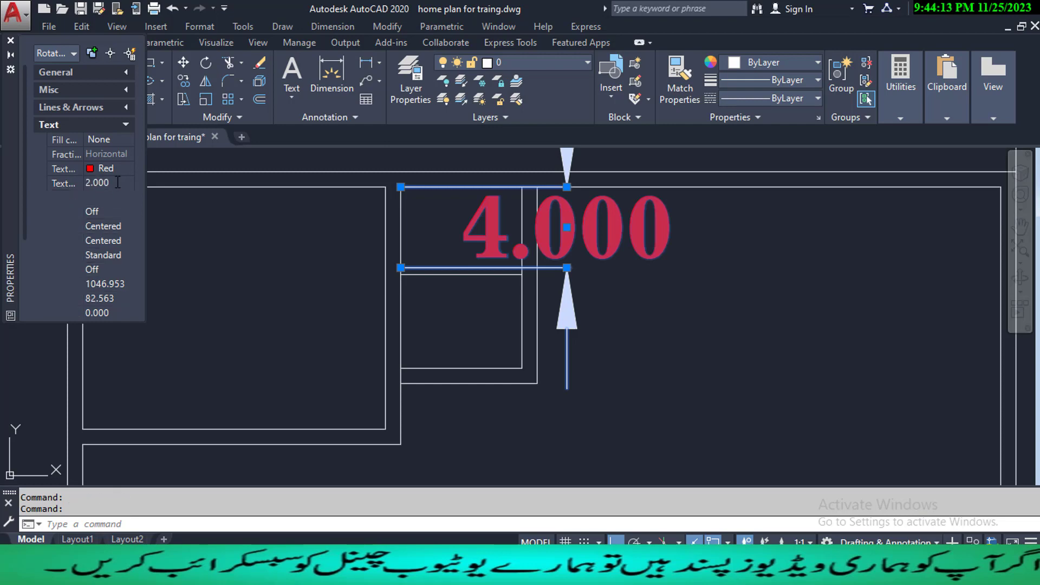
left_click(10, 41)
key("Escape")
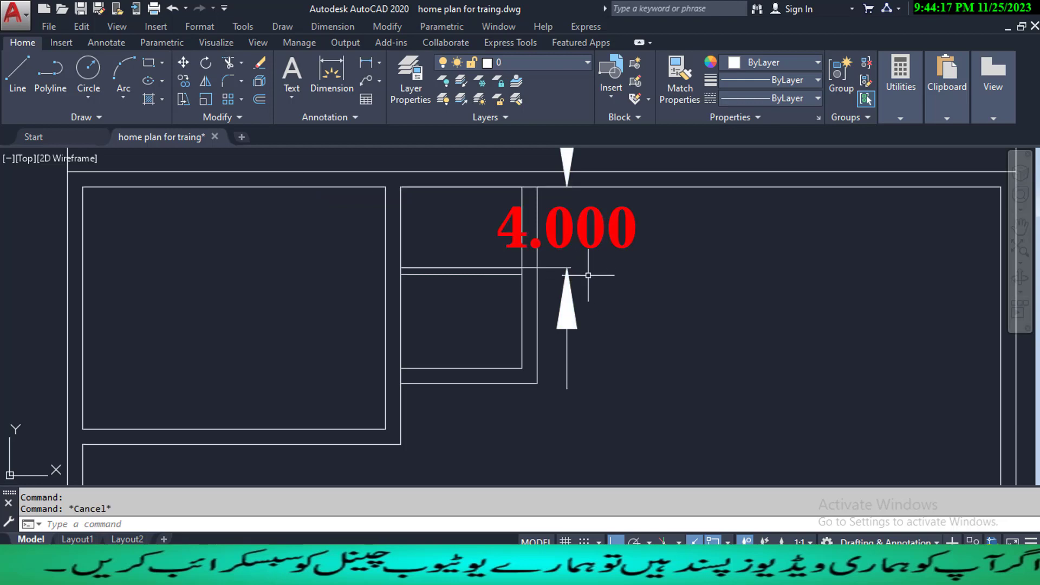
- Reopen the small room dimension's properties and try a text vertical position of 1
scroll(588, 276, "down", 2)
scroll(543, 297, "down", 3)
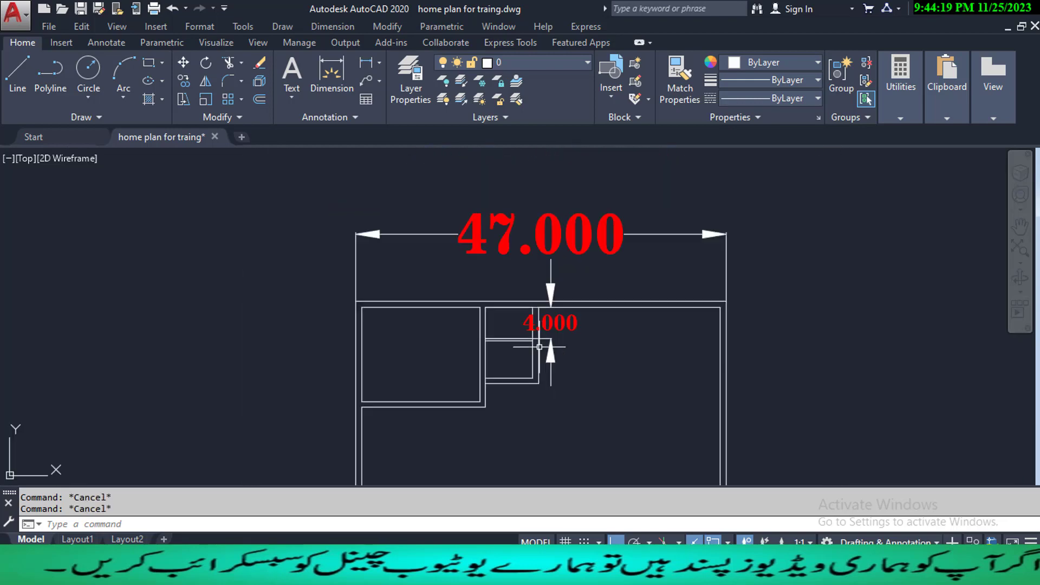
scroll(540, 347, "up", 3)
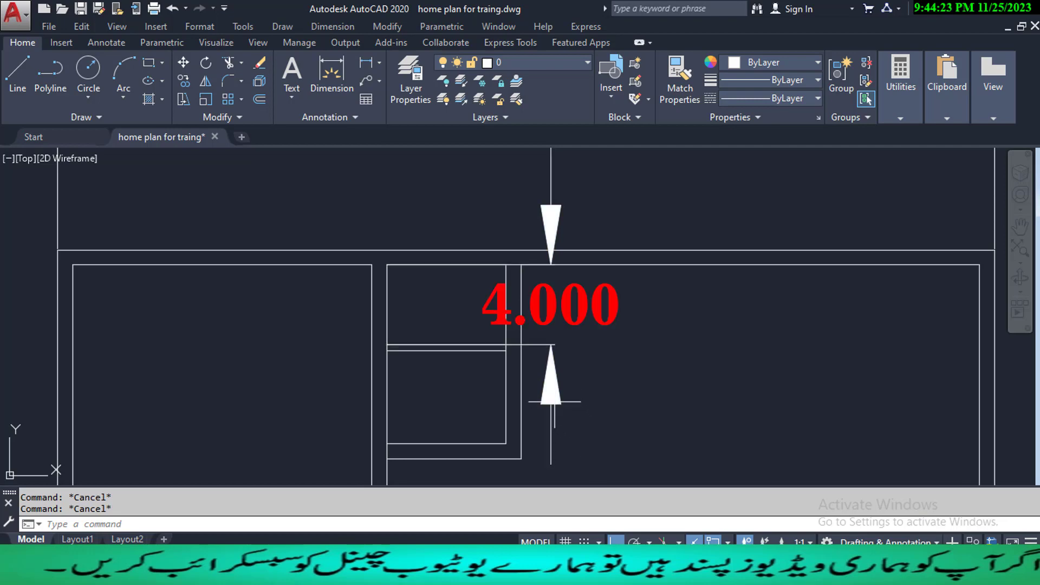
left_click(553, 401)
right_click(553, 403)
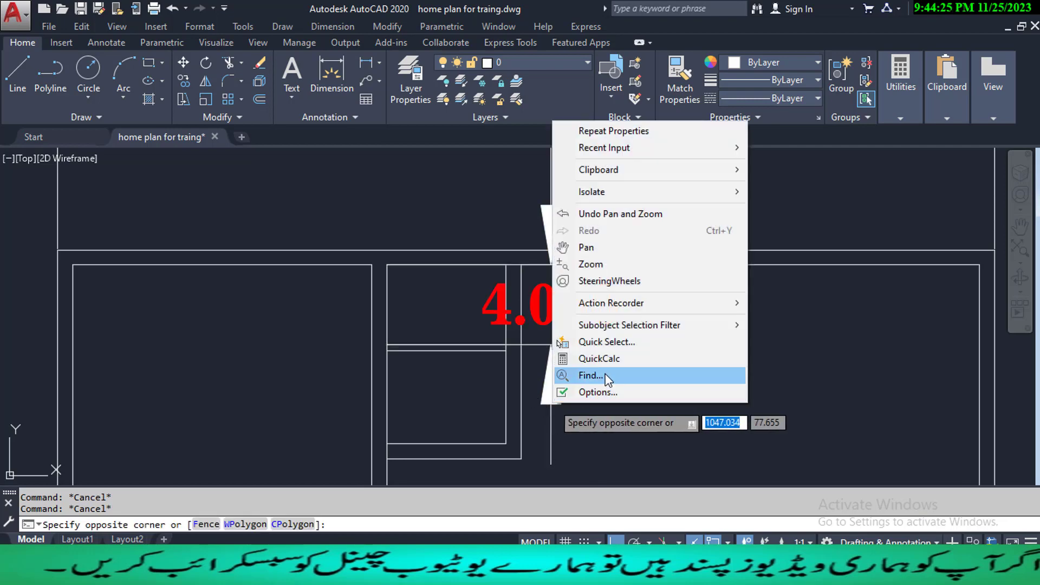
left_click(562, 410)
left_click(541, 395)
right_click(543, 395)
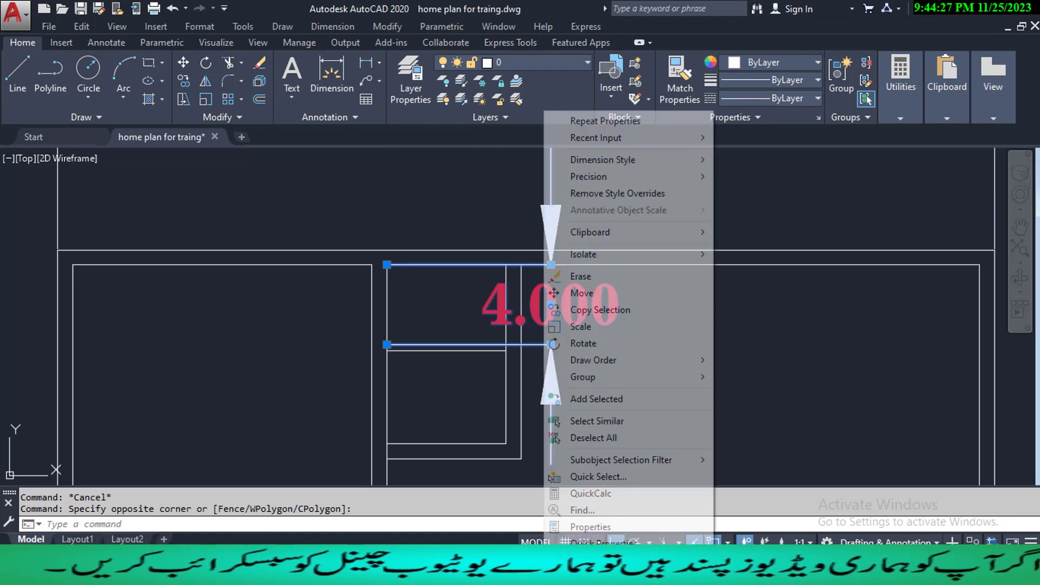
left_click(610, 527)
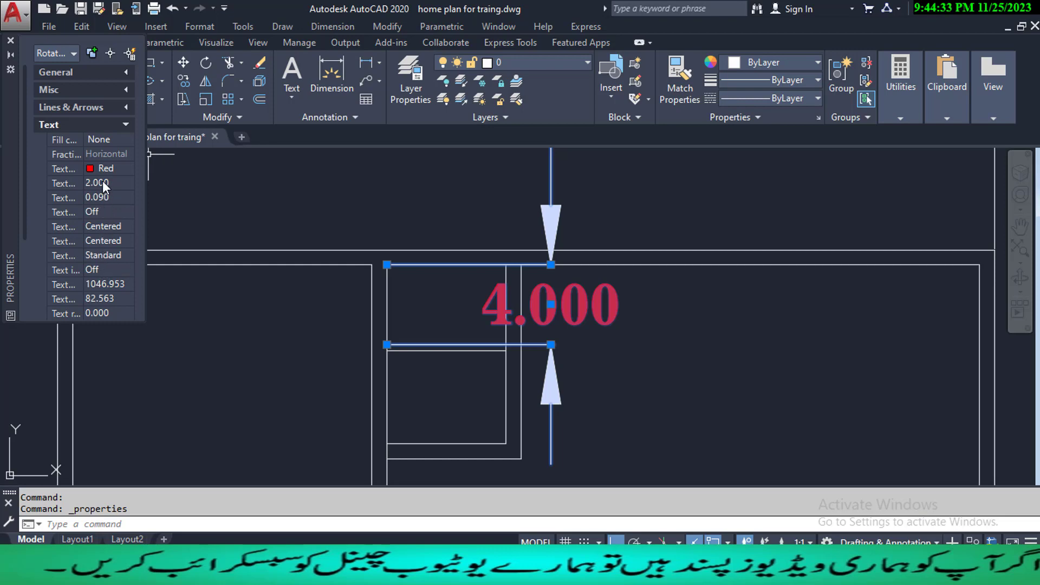
scroll(109, 247, "down", 3)
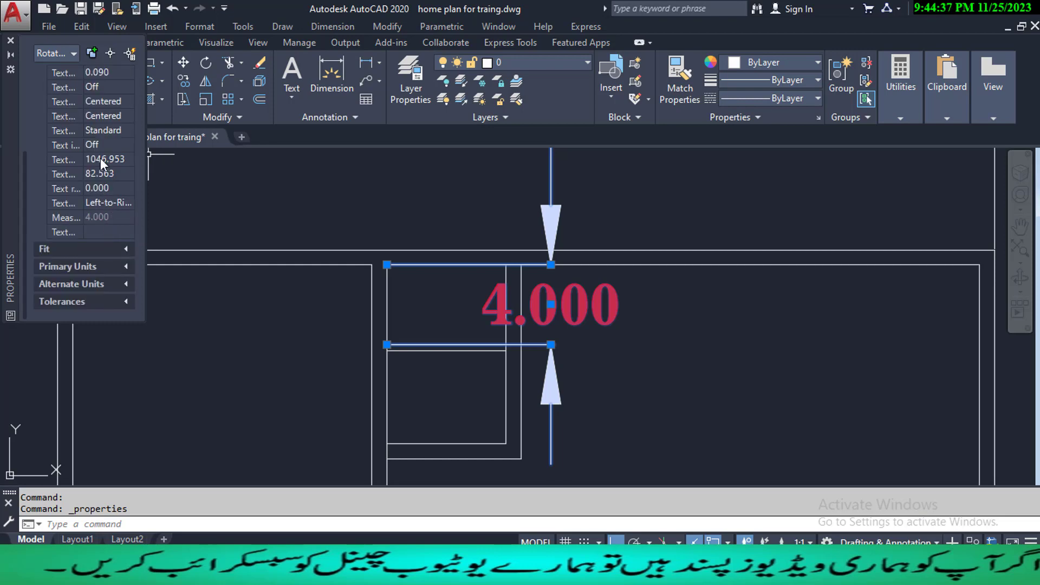
left_click(112, 188)
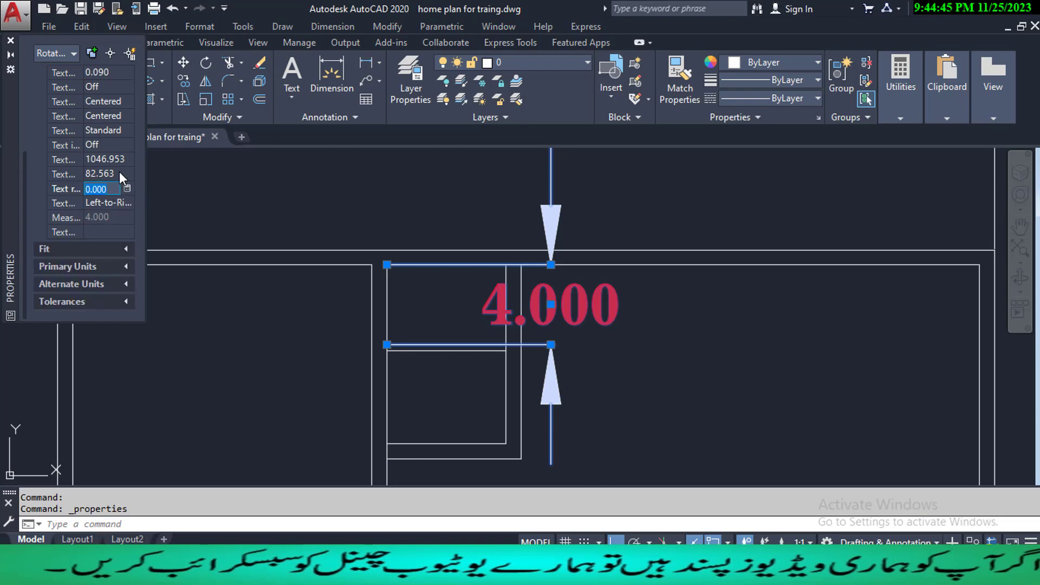
left_click(119, 172)
type("1")
key("Tab")
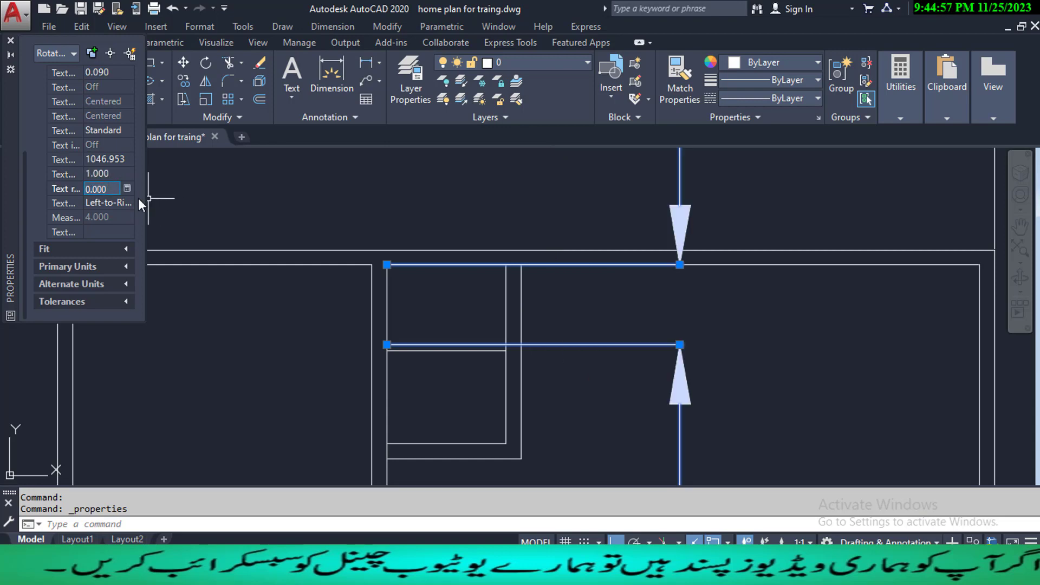
- Try a text vertical position of 0.5 for the dimension and undo the property changes
left_click(112, 174)
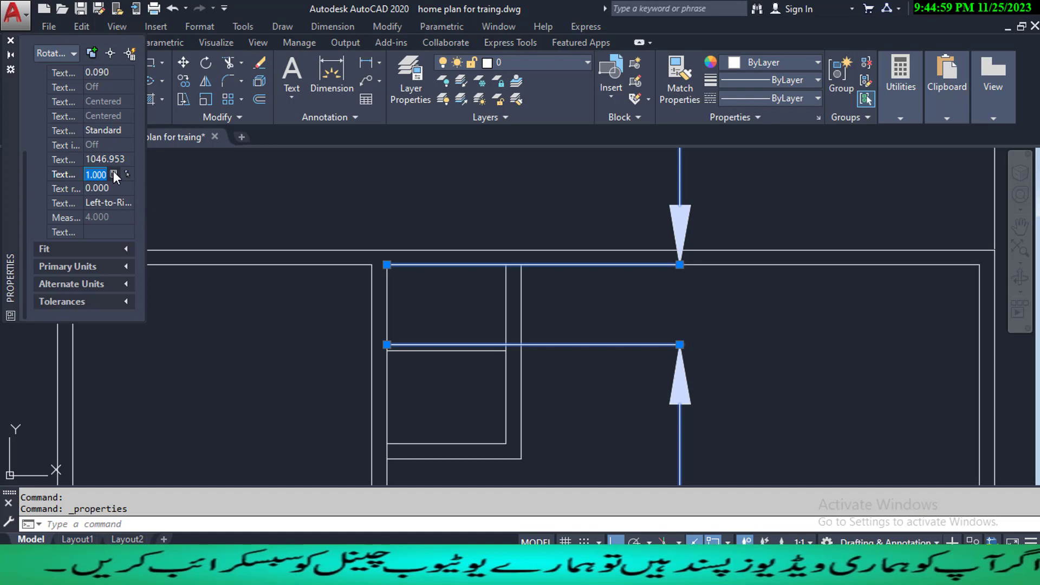
type(".5")
key("Tab")
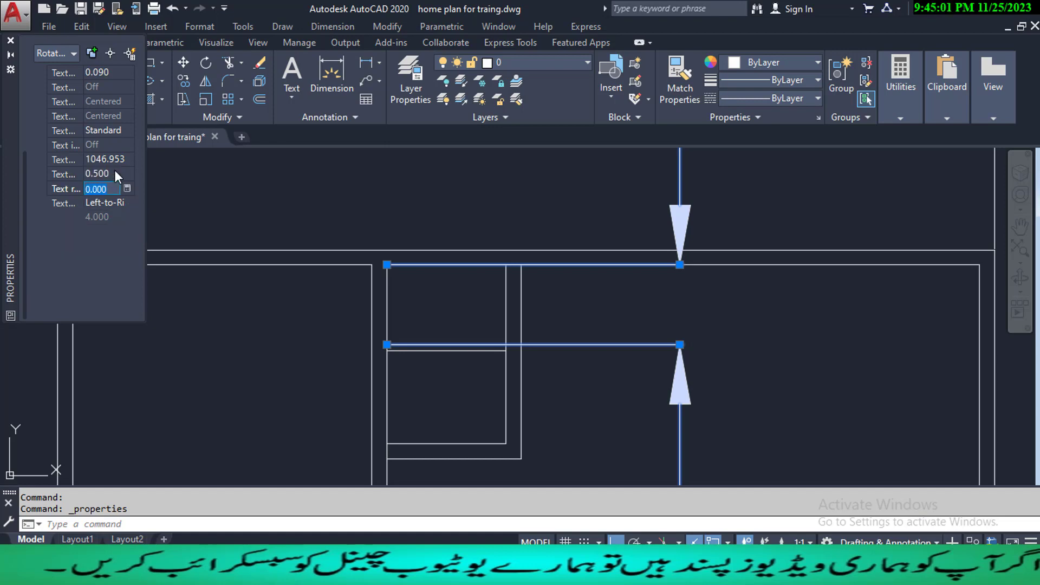
left_click(119, 174)
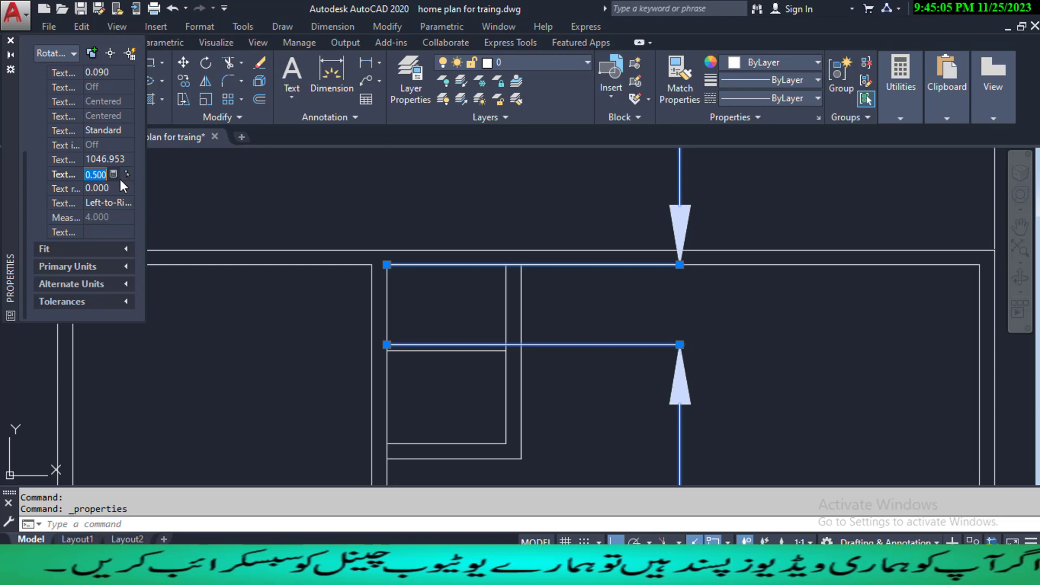
left_click(11, 40)
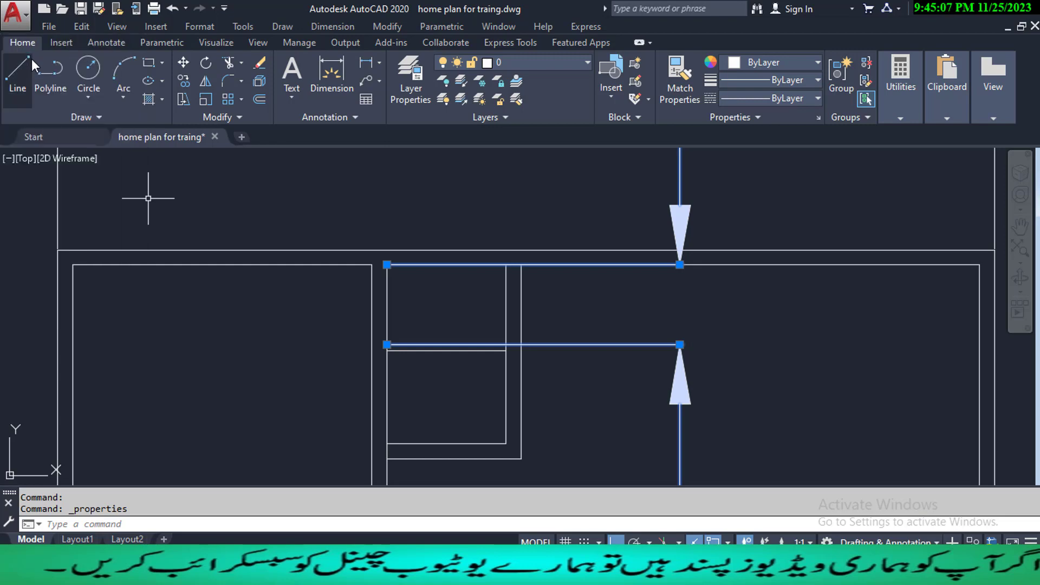
key("Escape")
key("ctrl+z")
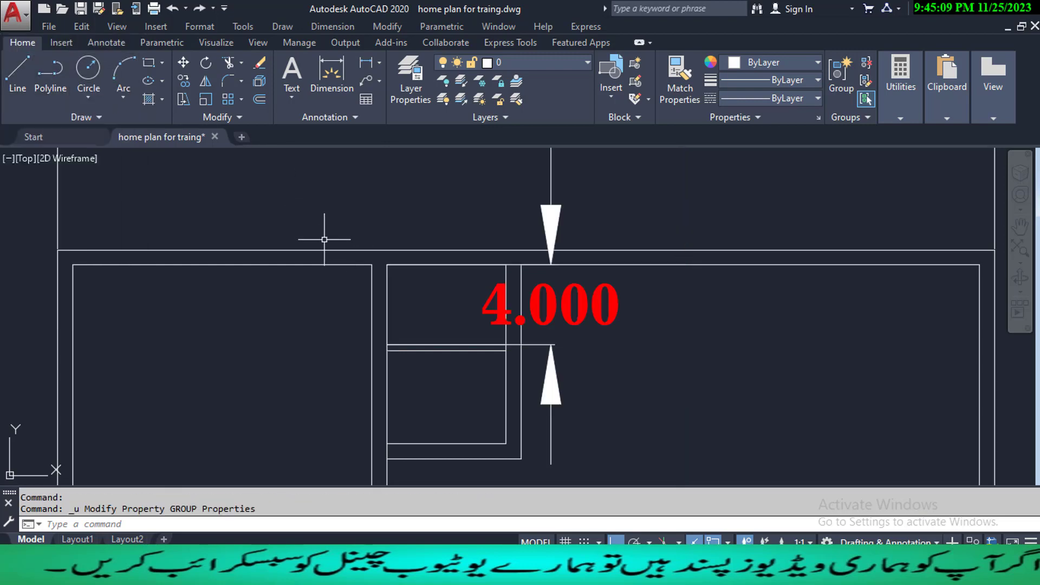
- Modify the Standard dimension style to use an arrow size of 1
type("d")
key("Return")
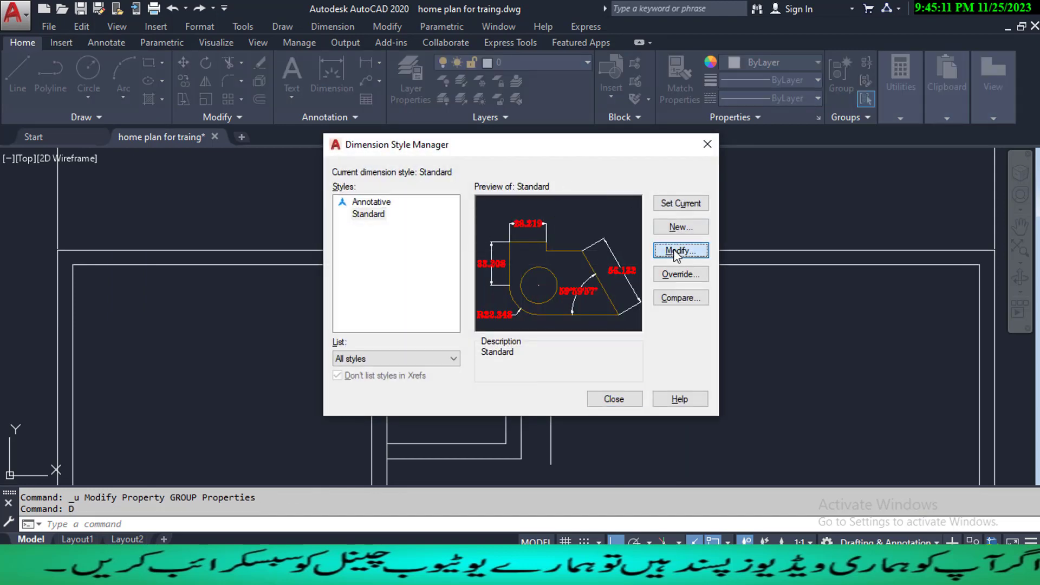
left_click(681, 251)
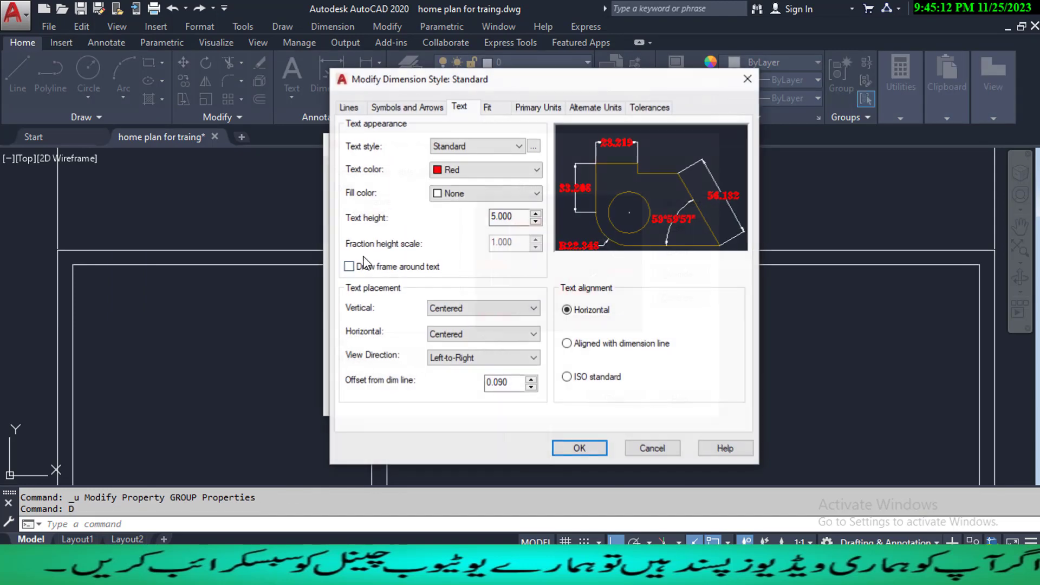
left_click(350, 107)
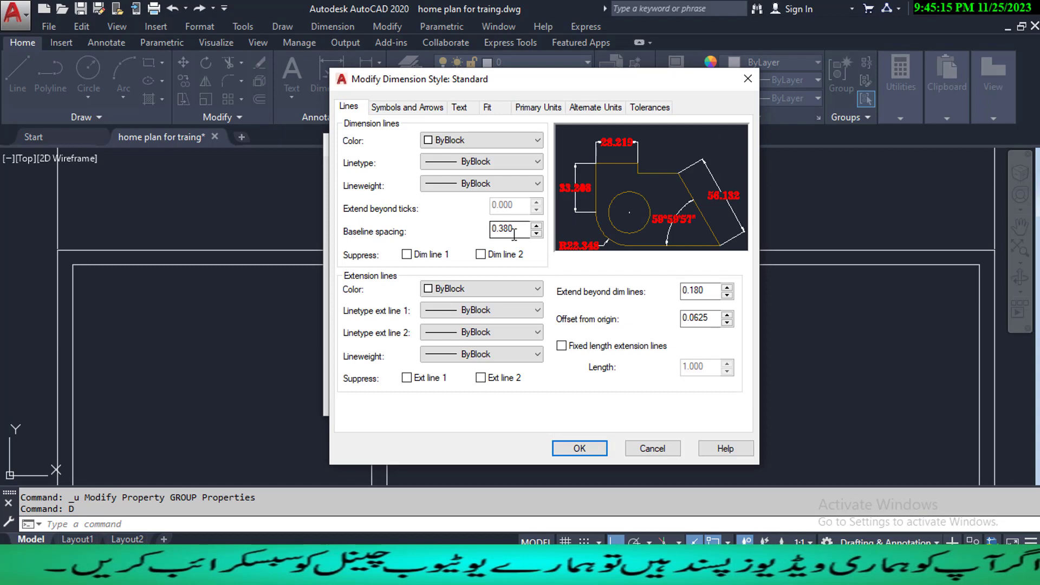
left_click(394, 108)
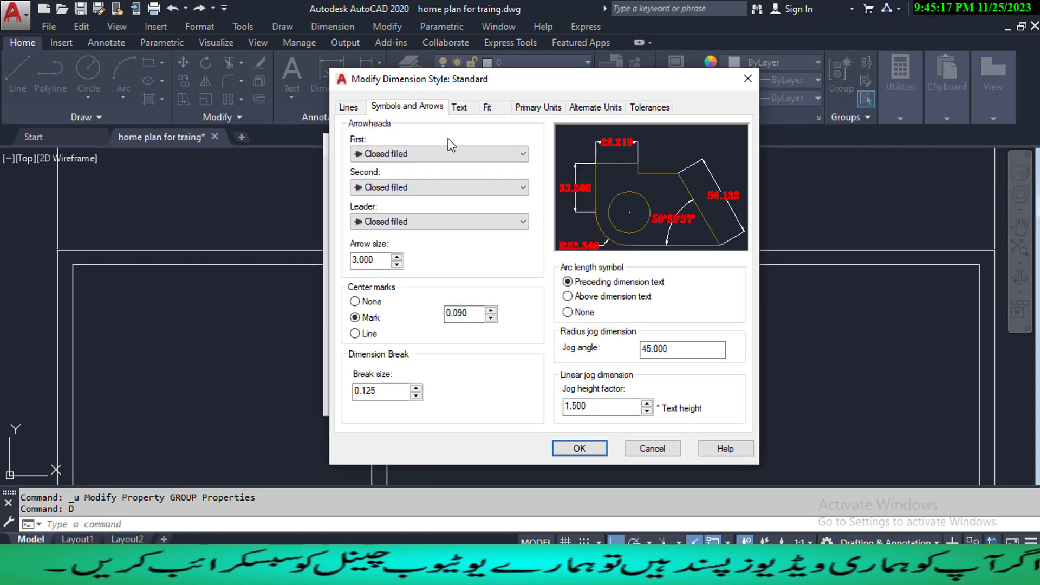
left_click_drag(376, 261, 353, 260)
type("1")
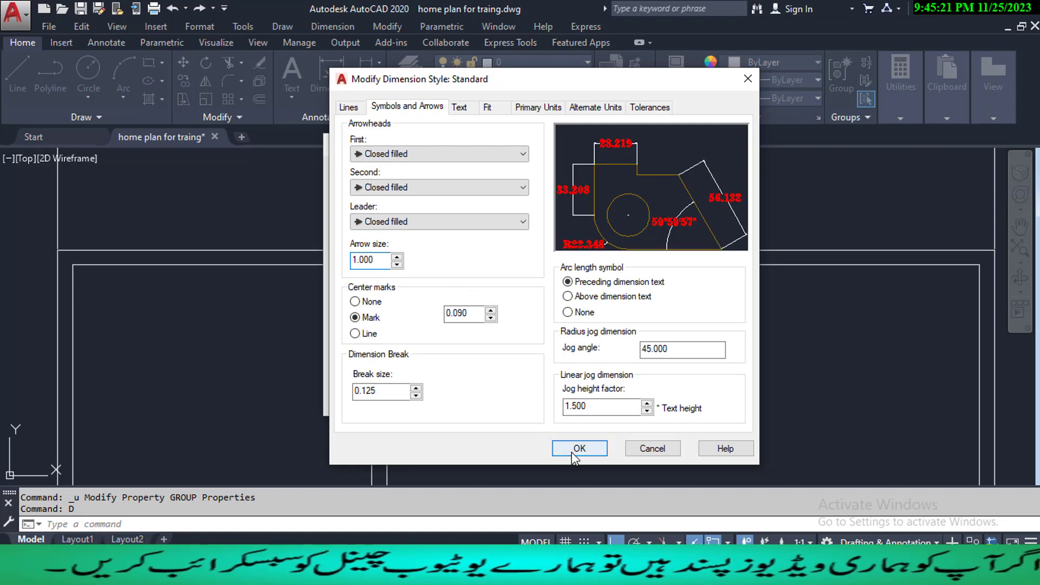
left_click(573, 450)
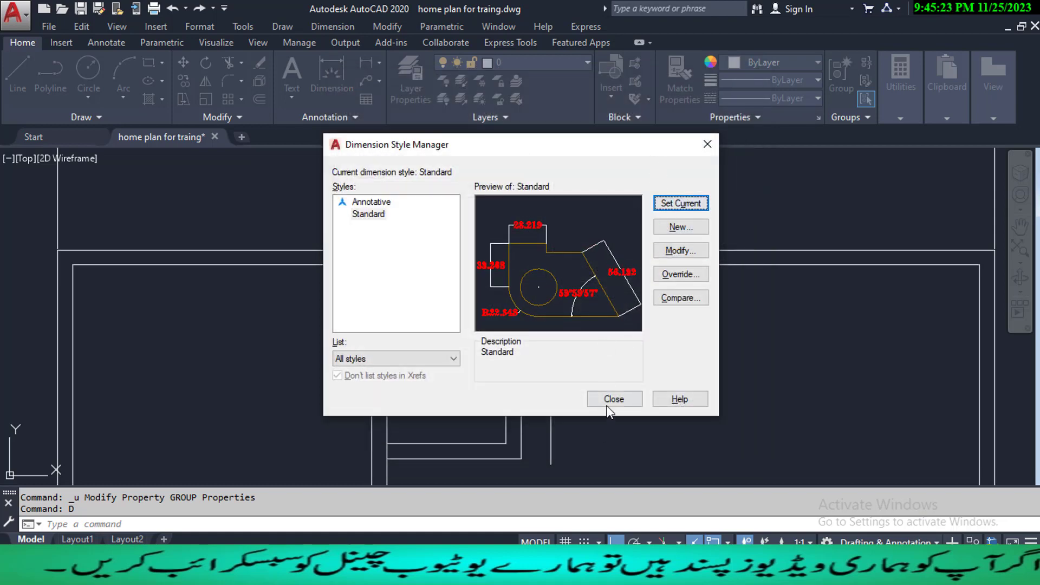
left_click(614, 399)
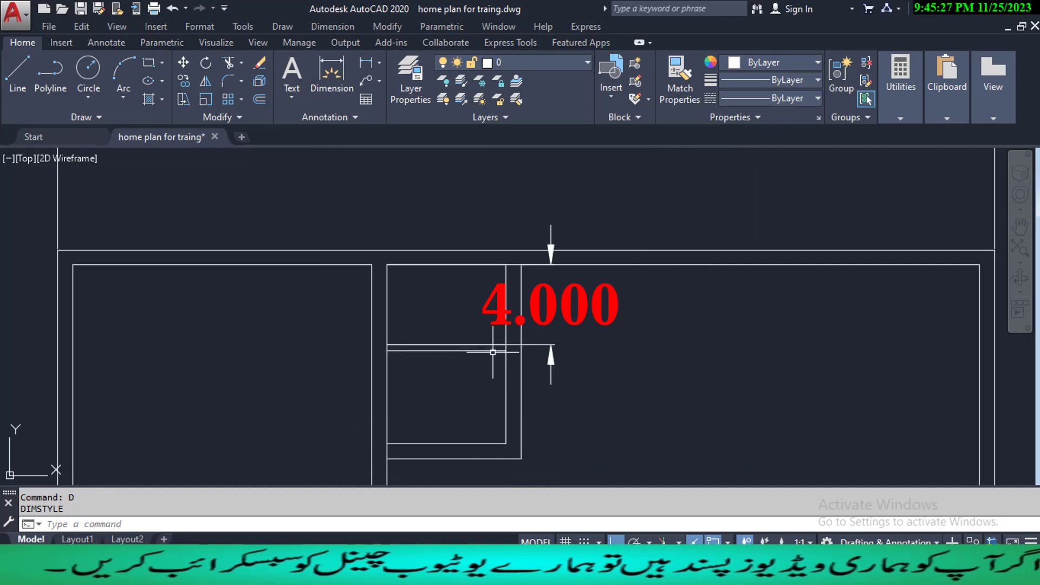
- Set the Standard dimension style's arrow size to 0.5
type("D")
key("Return")
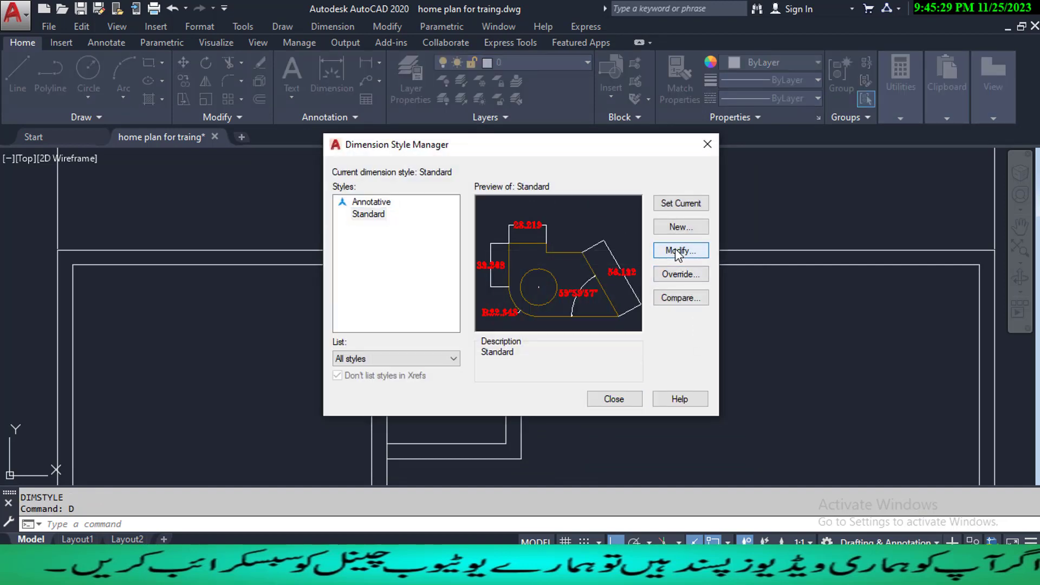
left_click(672, 249)
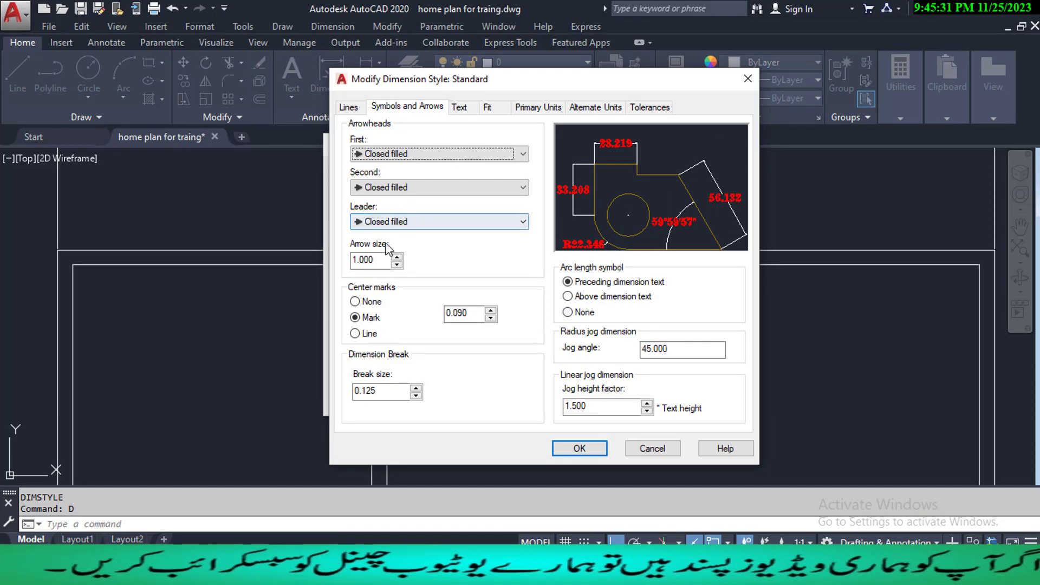
left_click_drag(380, 261, 335, 265)
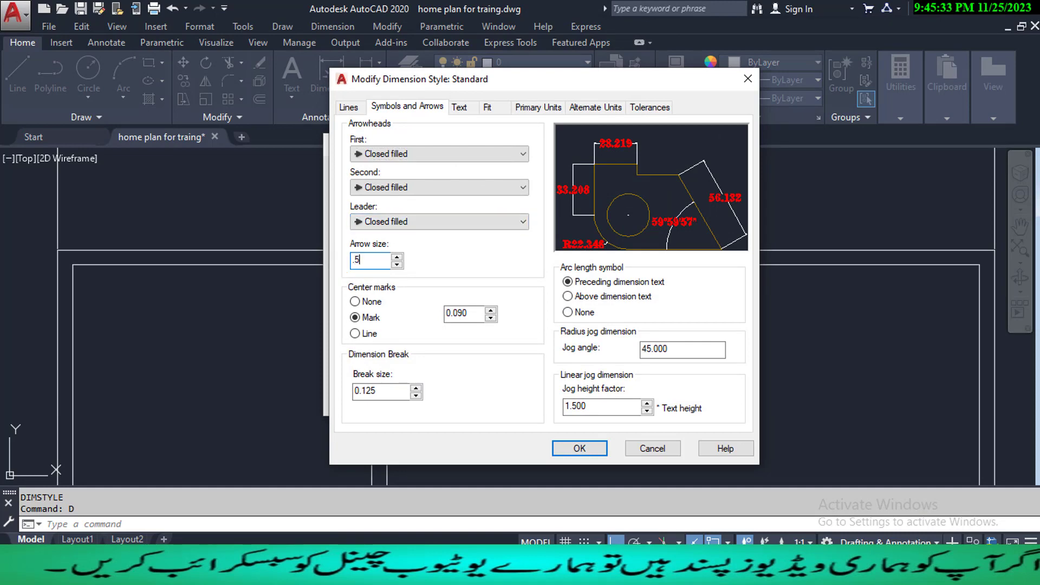
type(".5")
key("Tab")
left_click(588, 449)
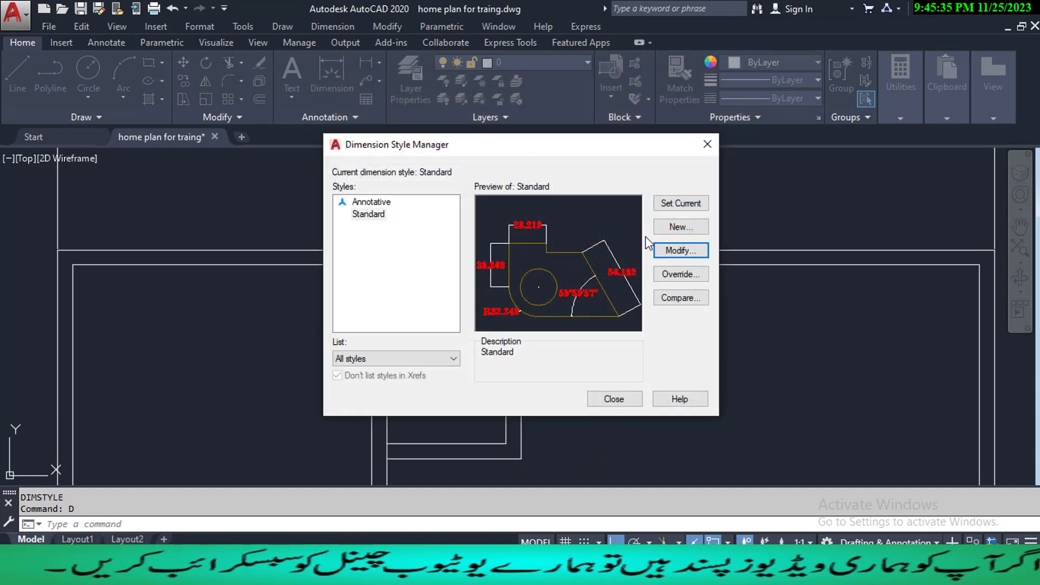
- Close the dimension style settings and add a linear dimension across the width of the small upper room, inside it
left_click(621, 399)
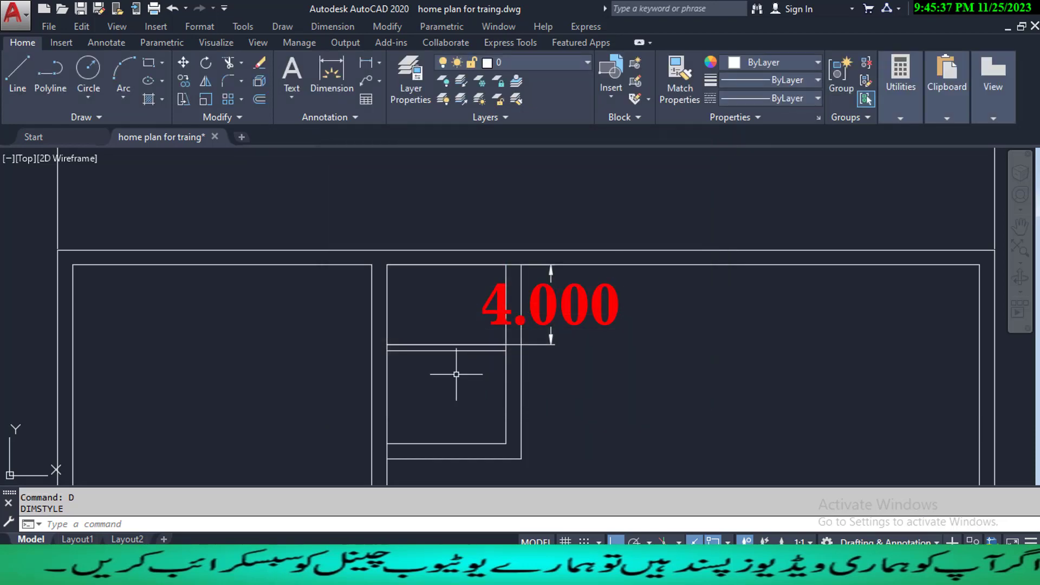
key("Escape")
key("Escape")
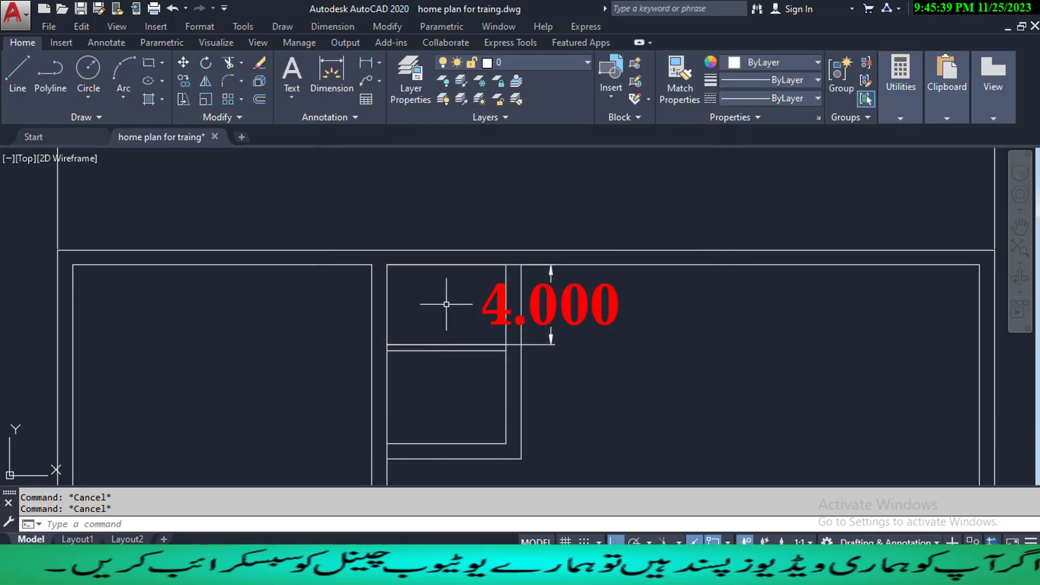
scroll(447, 302, "up", 2)
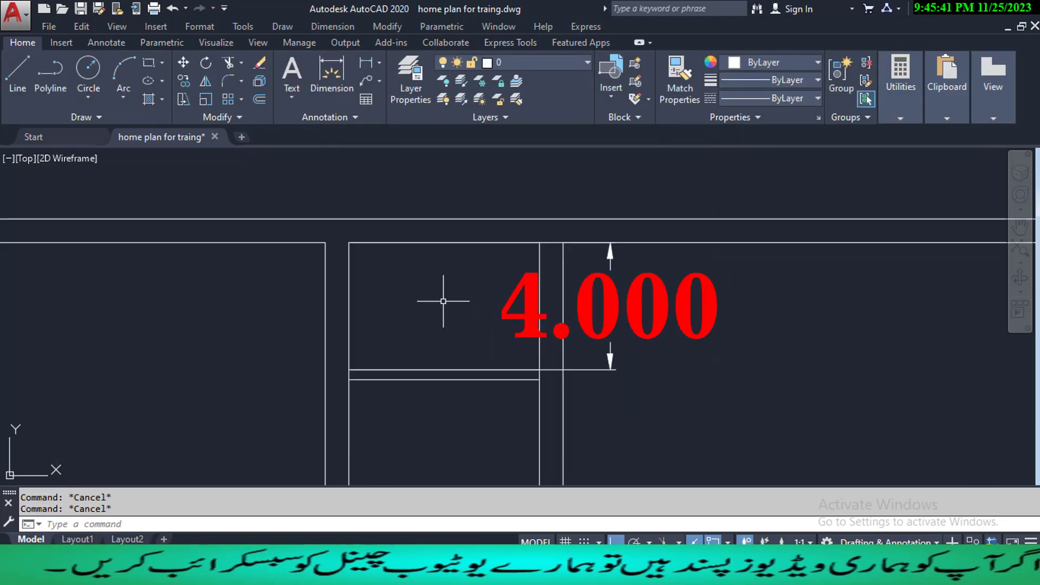
middle_click_drag(443, 302, 447, 301)
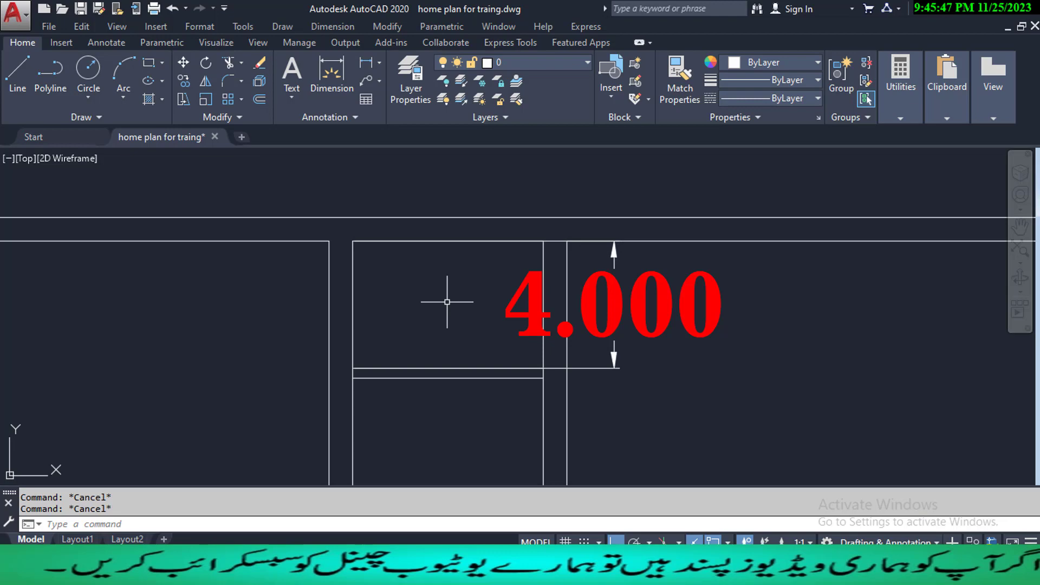
left_click(333, 26)
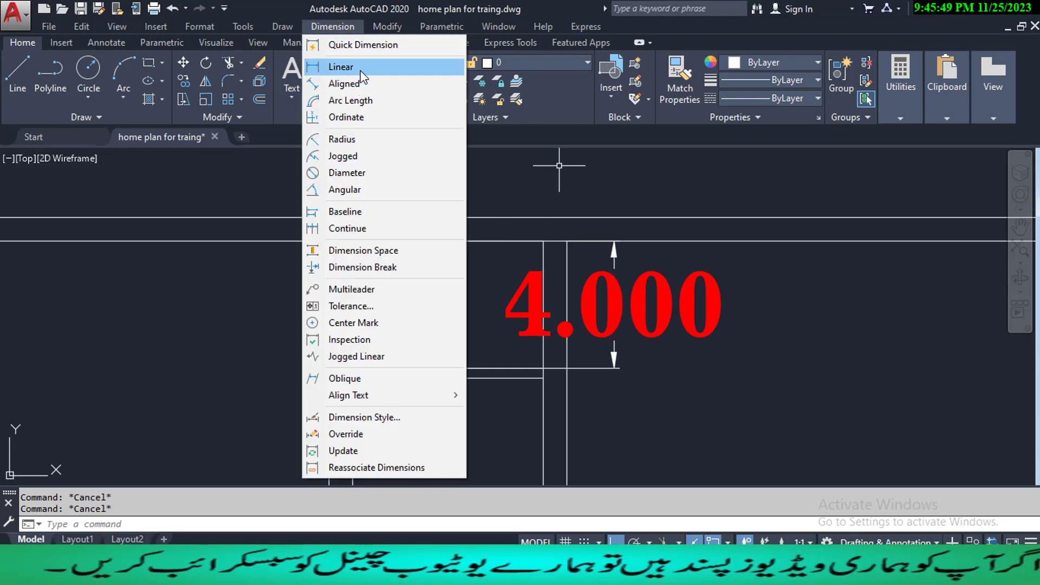
left_click(341, 67)
left_click(353, 242)
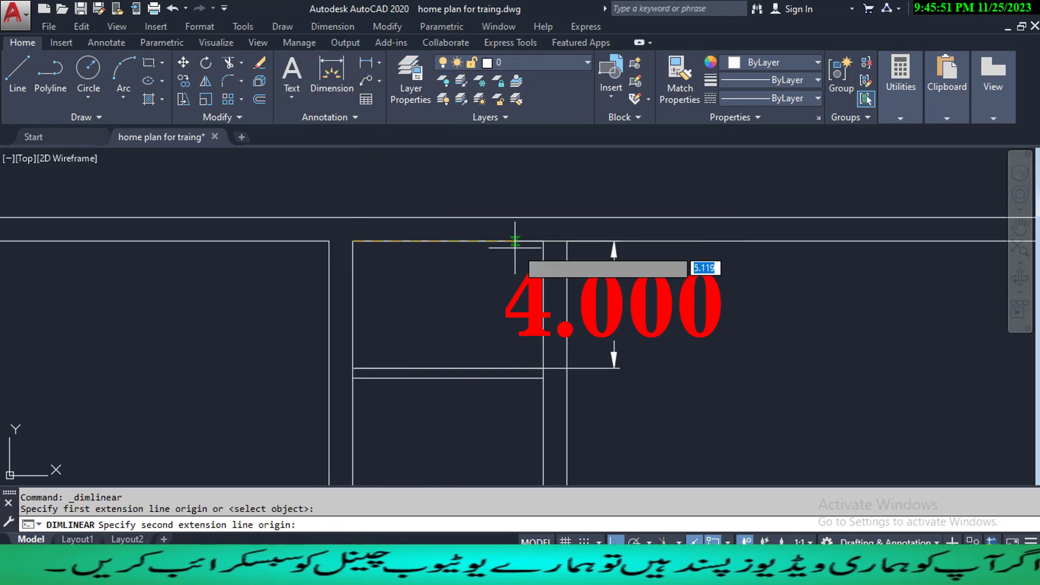
left_click(543, 241)
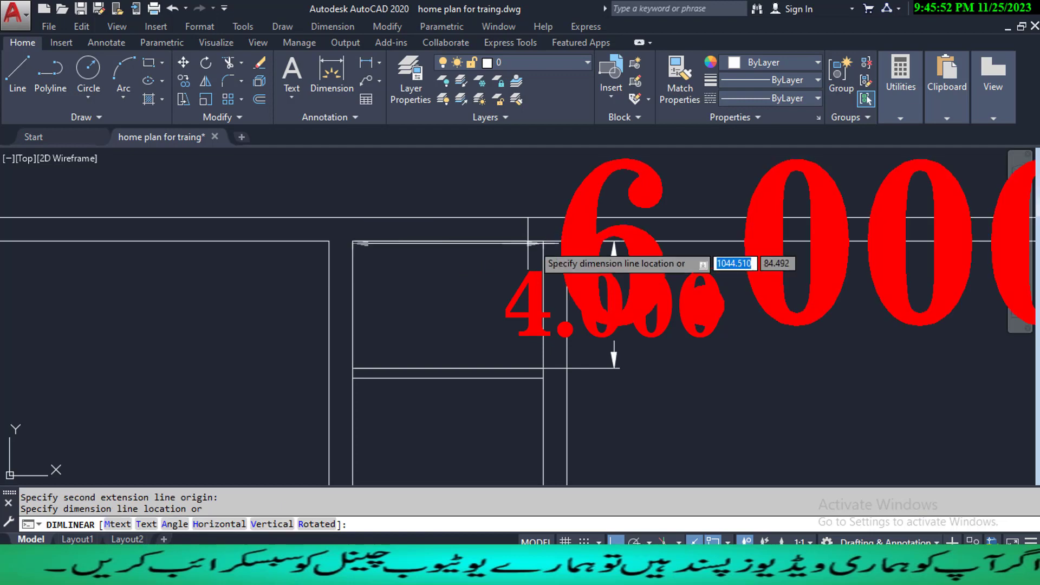
left_click(455, 281)
- Match the small room's width dimension to the properties of its height dimension
type("MA")
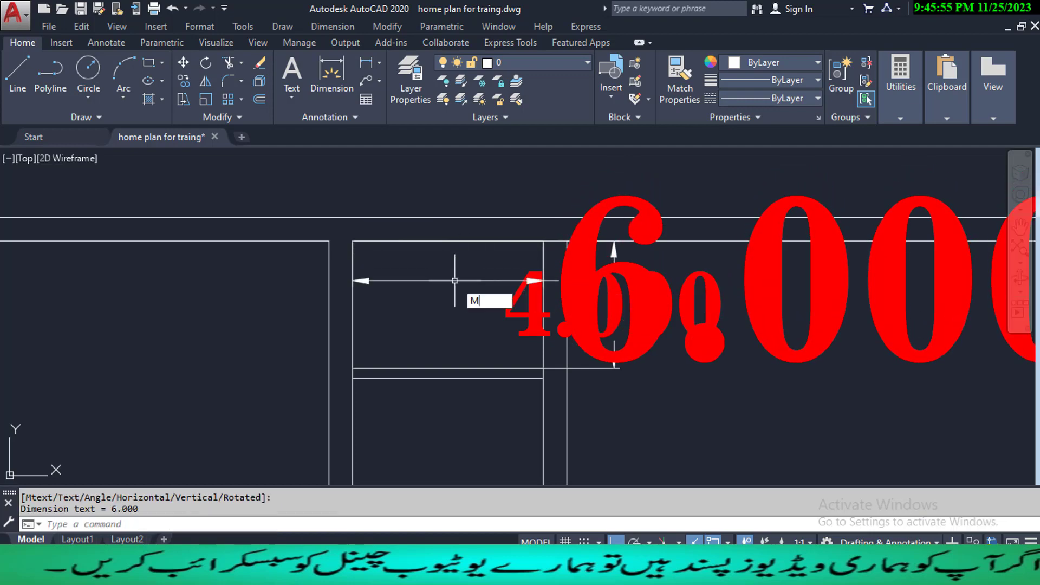
key("Return")
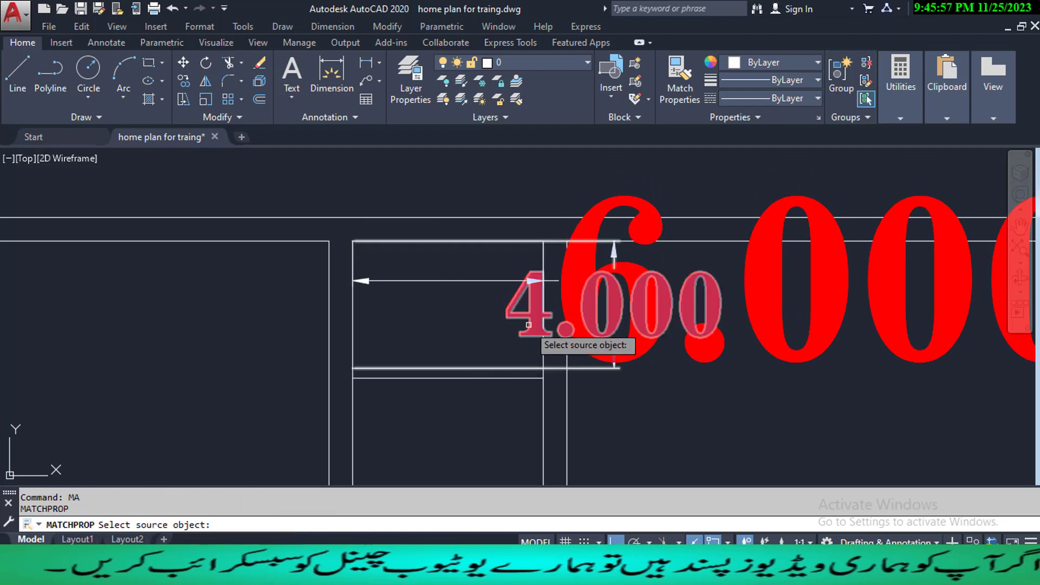
left_click(528, 330)
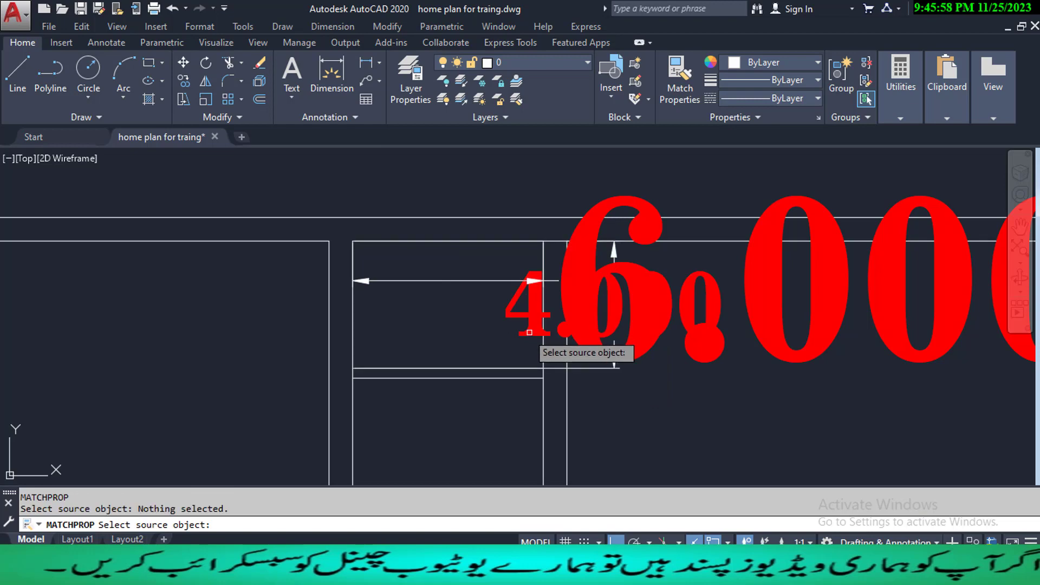
left_click(774, 354)
key("Escape")
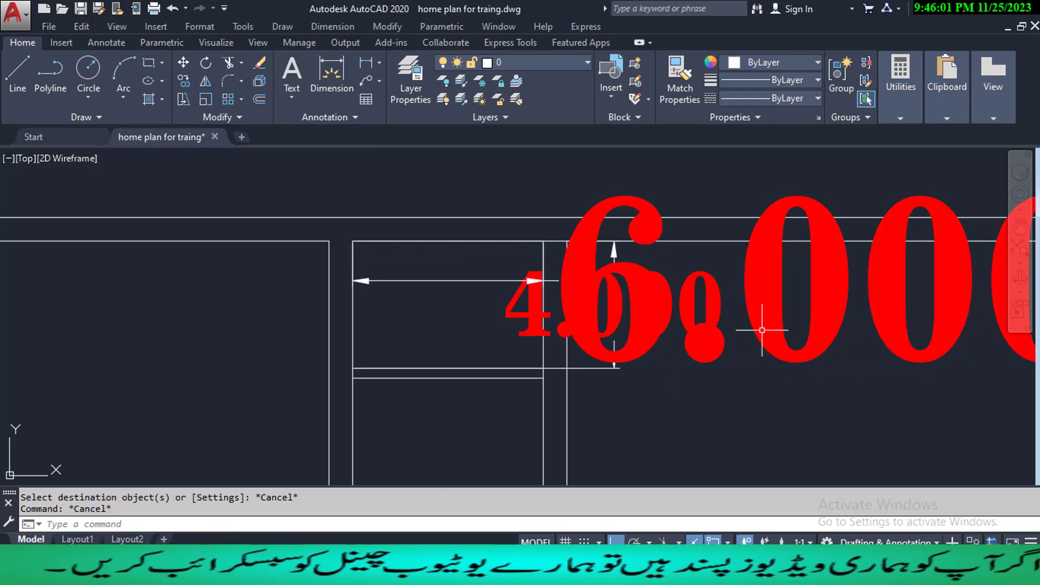
key("Return")
left_click(509, 312)
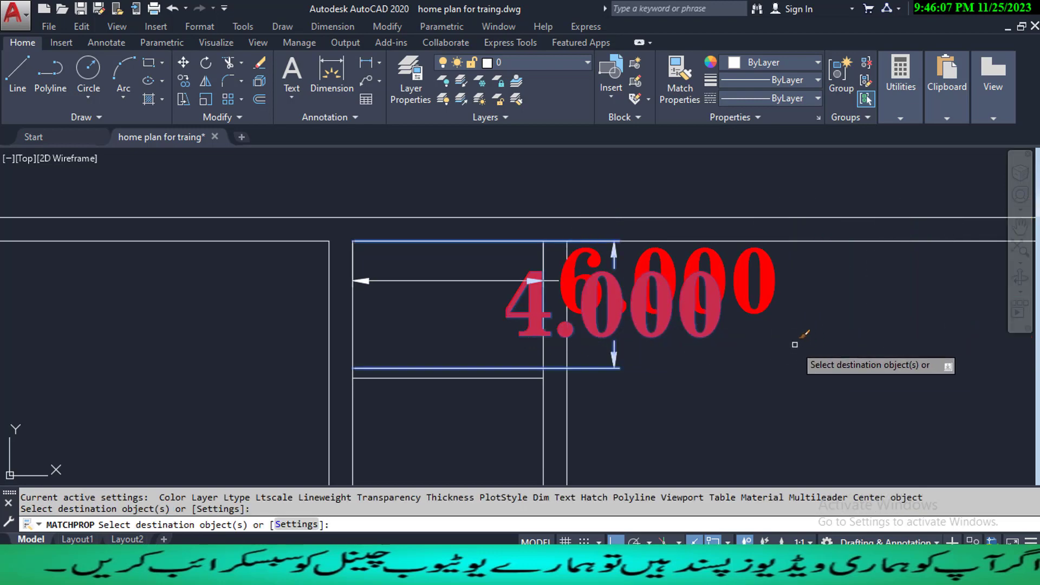
key("Escape")
key("Escape")
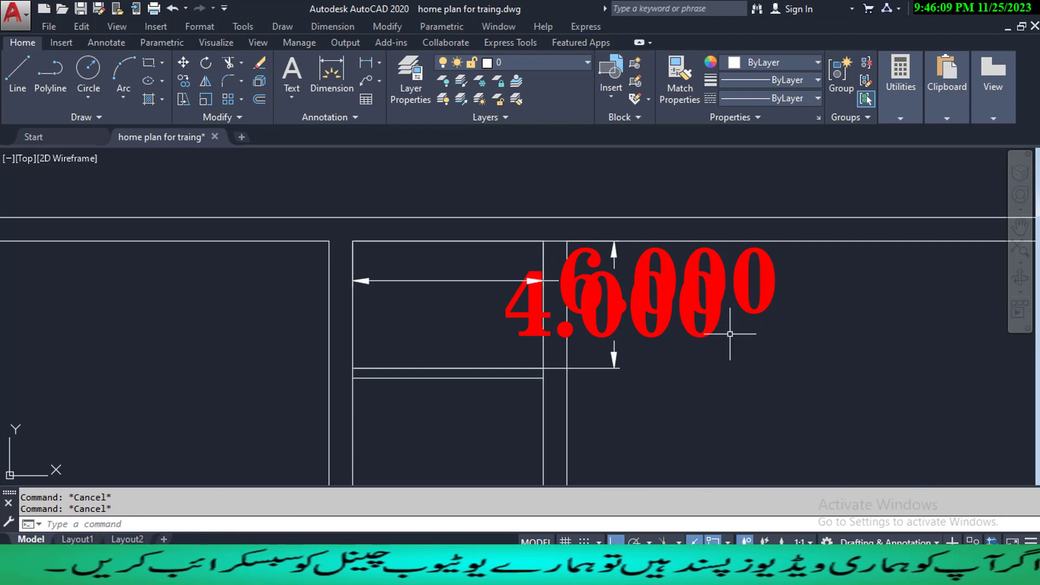
- Modify the Standard dimension style so its text is aligned with the dimension line
type("d")
key("Return")
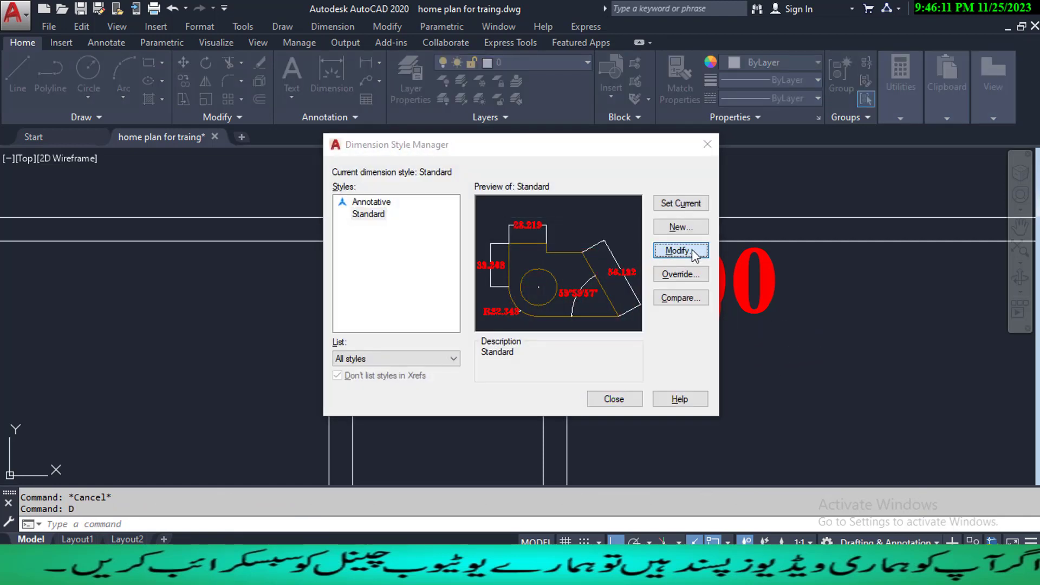
left_click(693, 252)
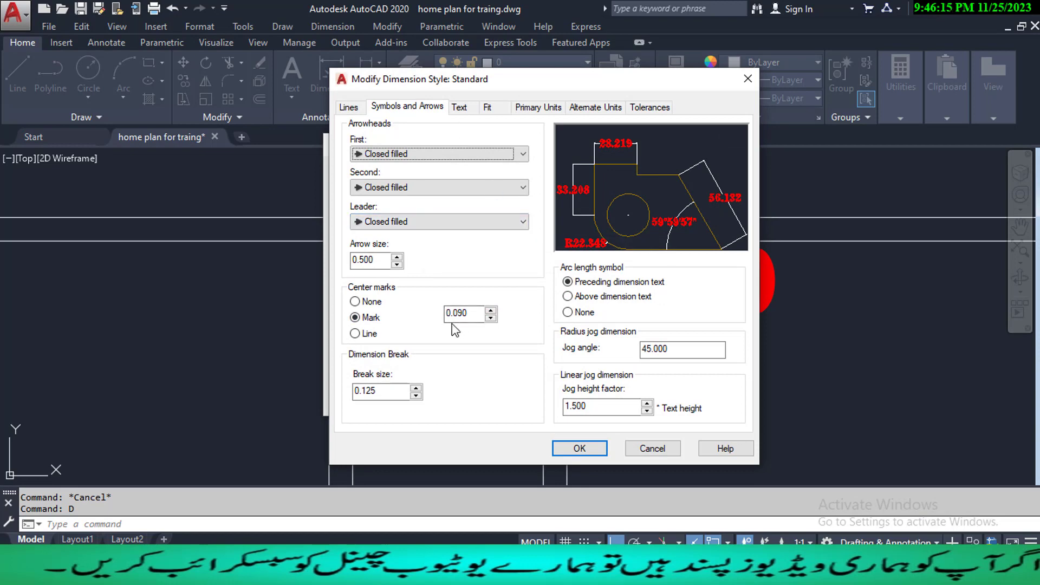
left_click(459, 107)
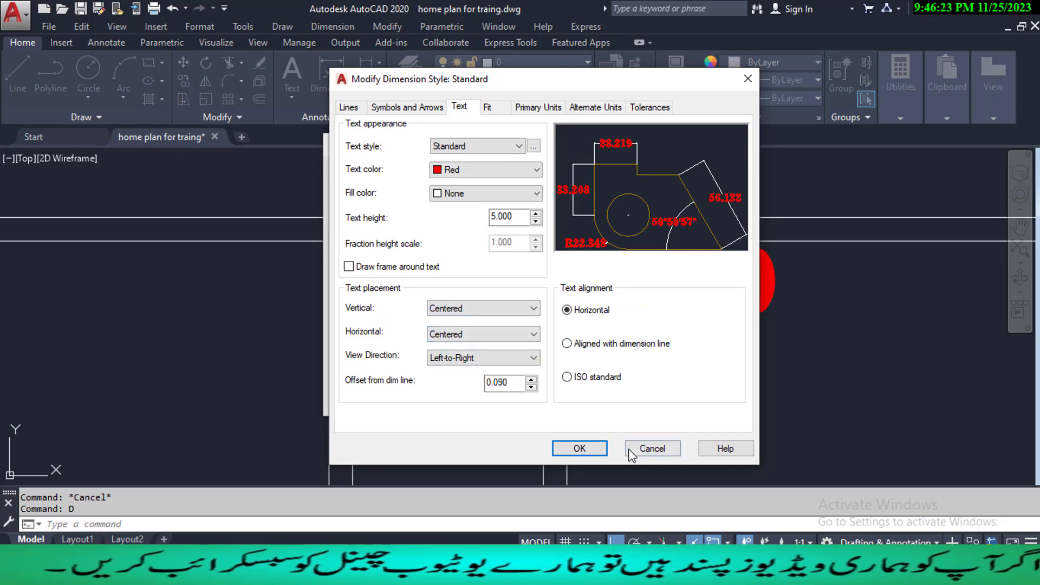
left_click(567, 343)
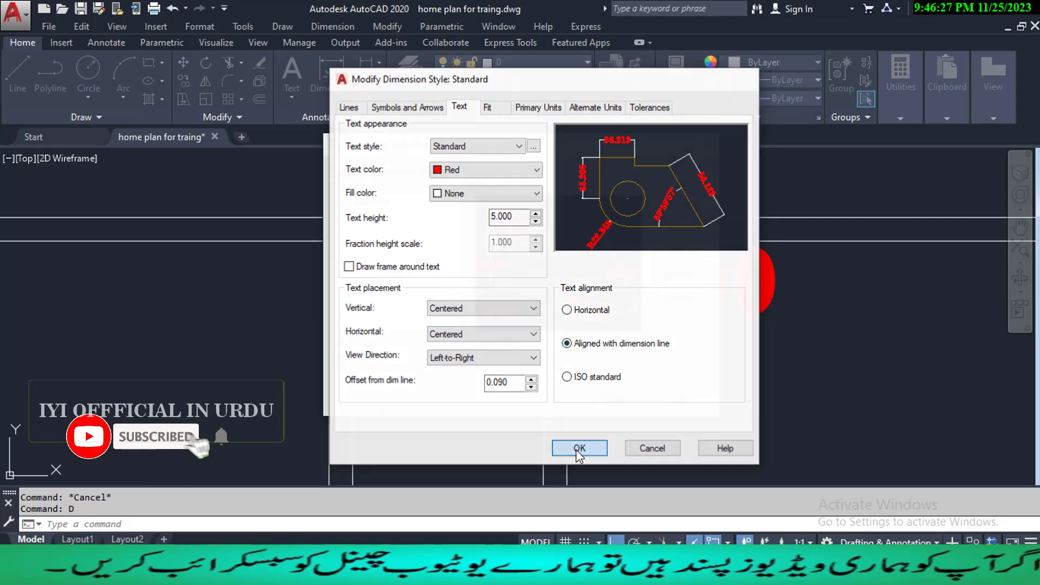
left_click(578, 447)
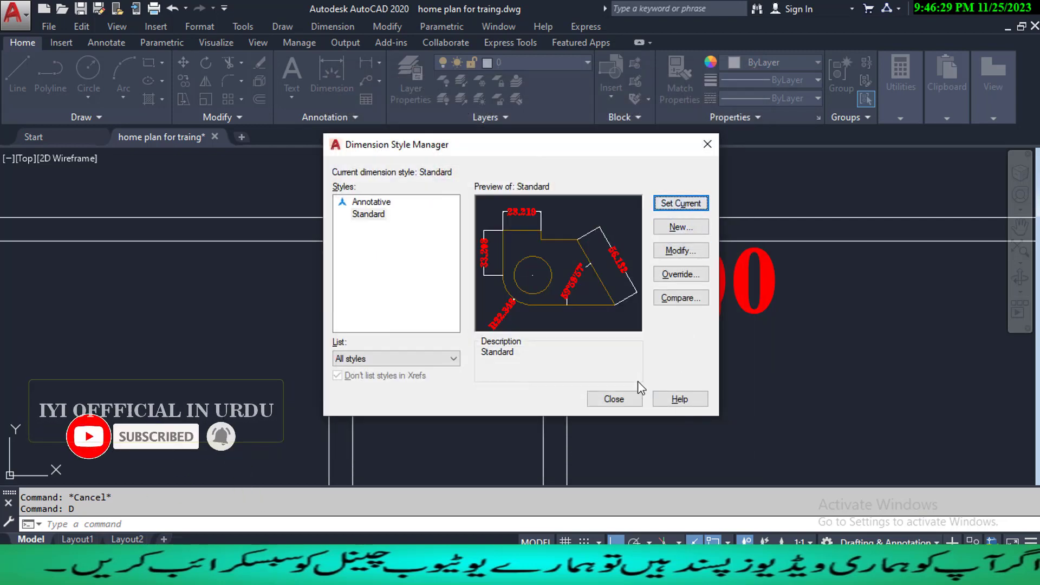
left_click(614, 398)
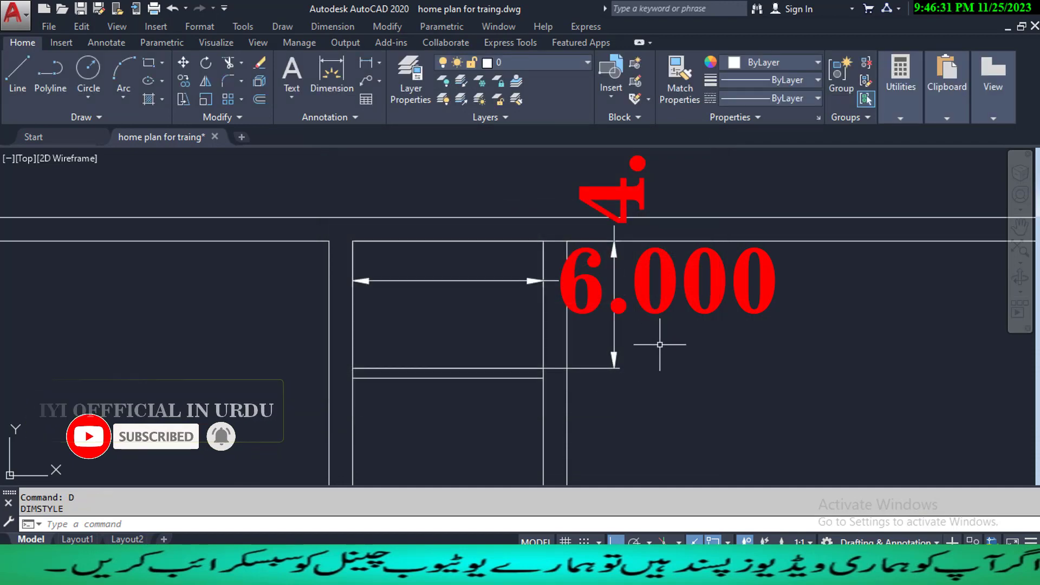
- Set the Standard dimension style's linear precision to 0 decimal places
scroll(610, 380, "down", 3)
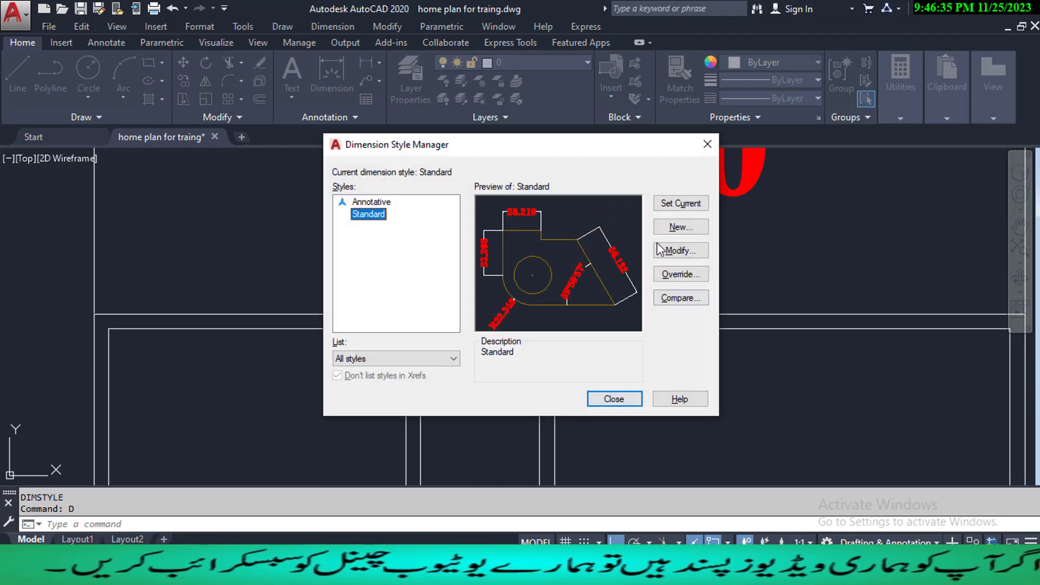
left_click(678, 250)
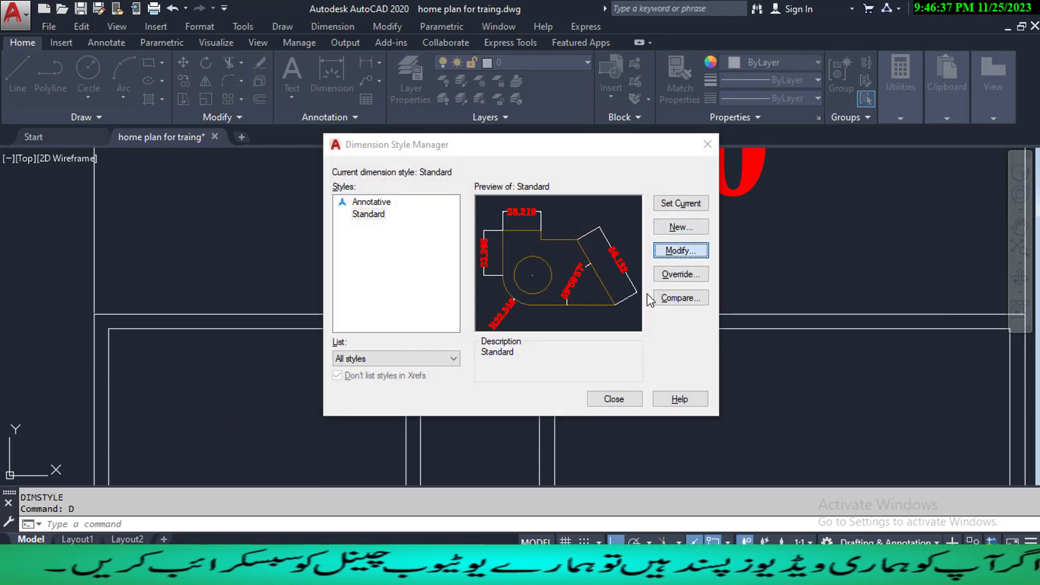
left_click(536, 108)
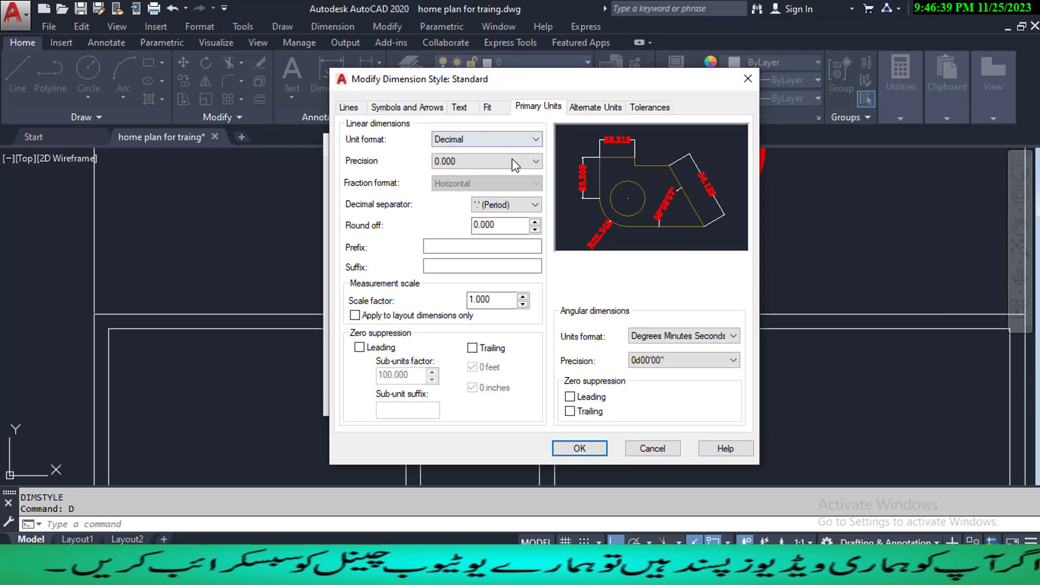
left_click(491, 166)
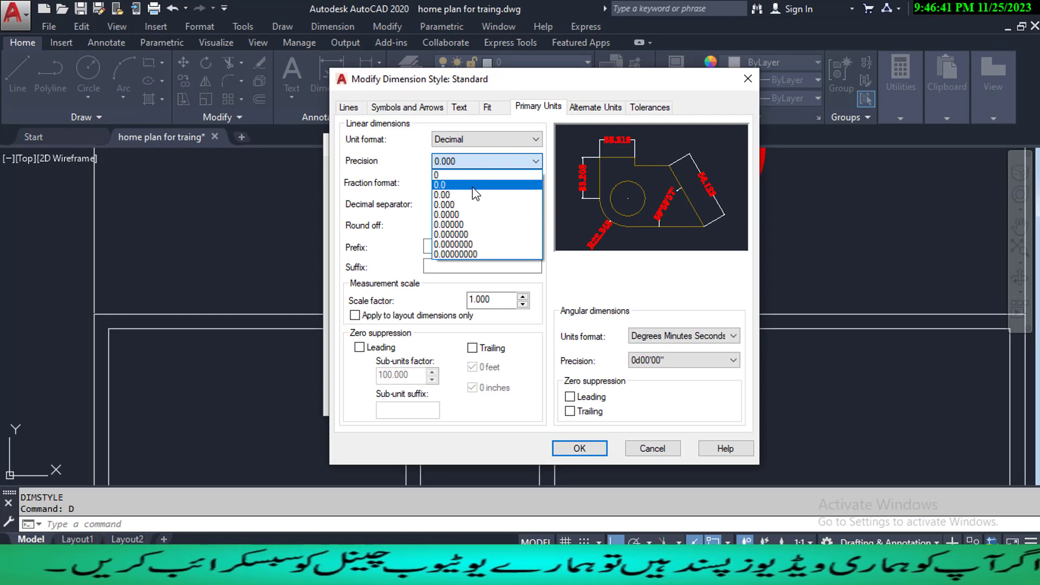
left_click(477, 176)
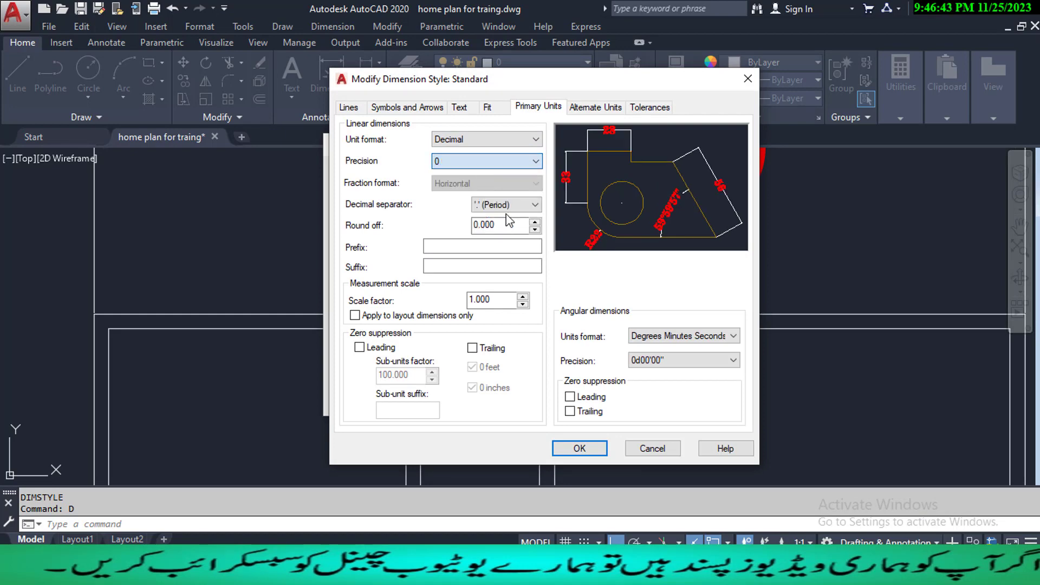
left_click(579, 448)
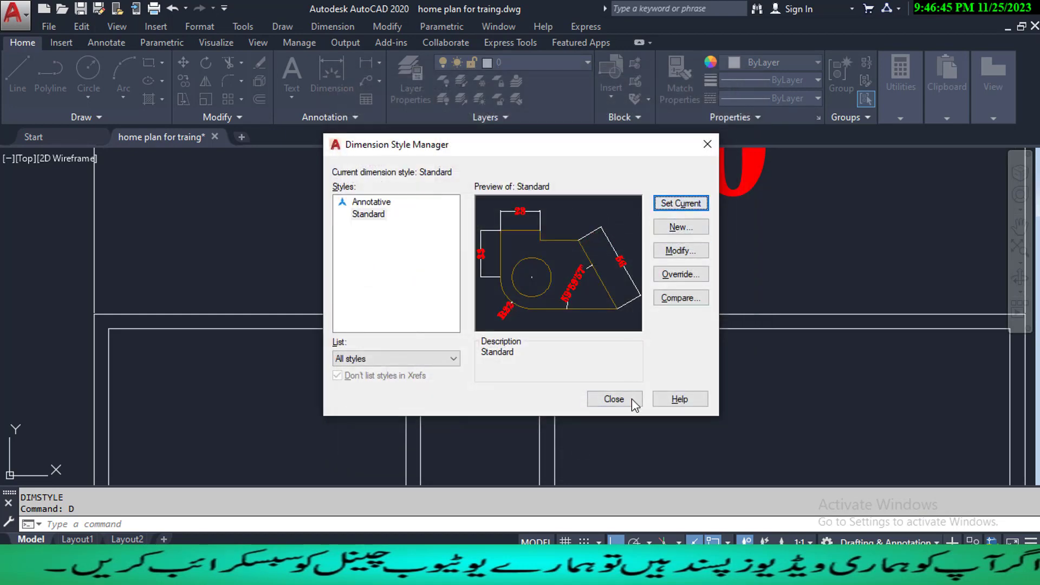
left_click(632, 399)
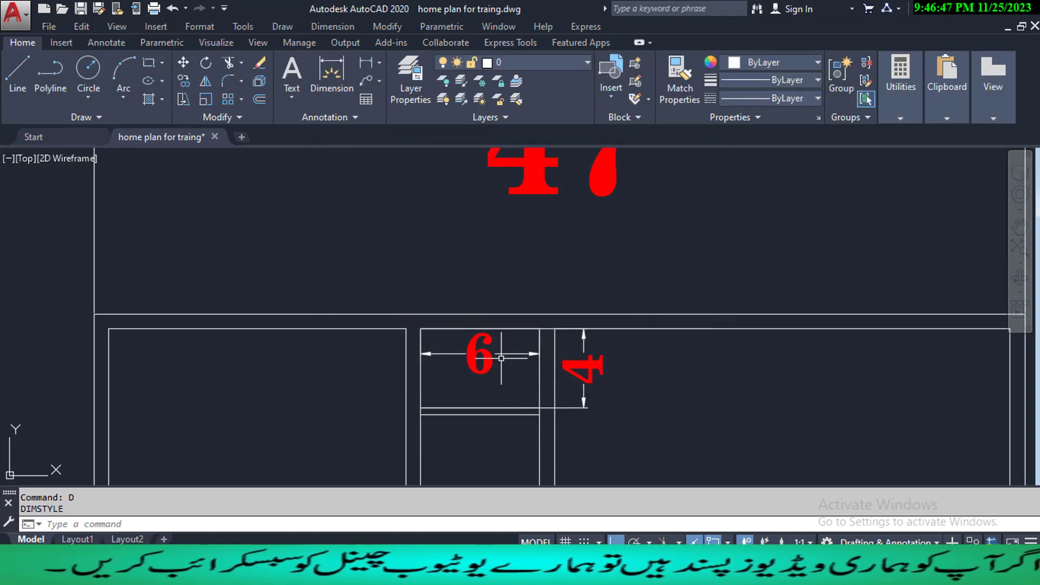
- Trim the wall line segments between the two thin partition lines at both ends of the small rooms' partition
mouse_move(516, 370)
middle_mouse_down()
mouse_move(513, 387)
mouse_move(486, 353)
middle_mouse_up()
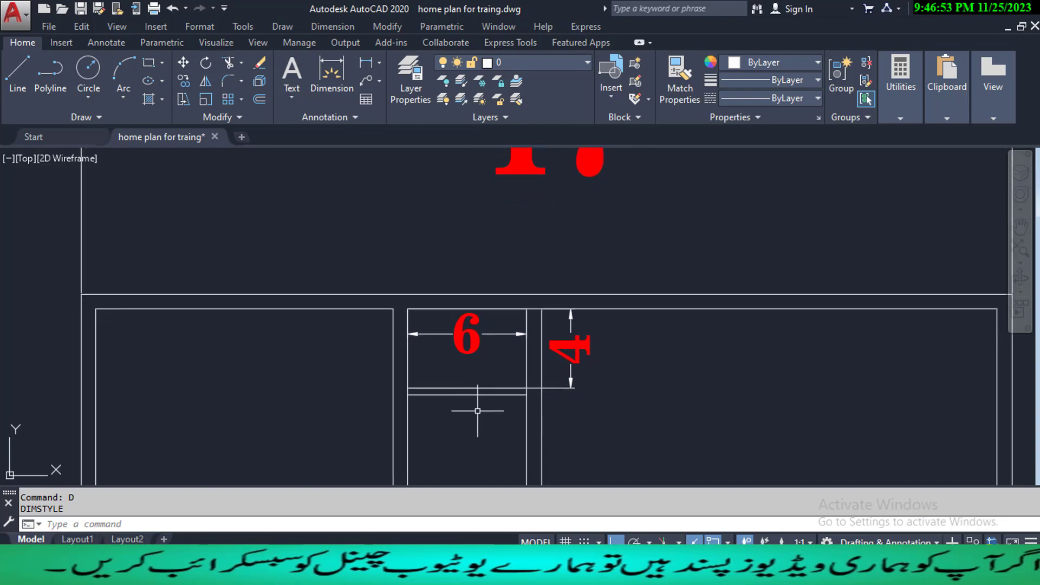
middle_click_drag(471, 417, 495, 405)
type("X")
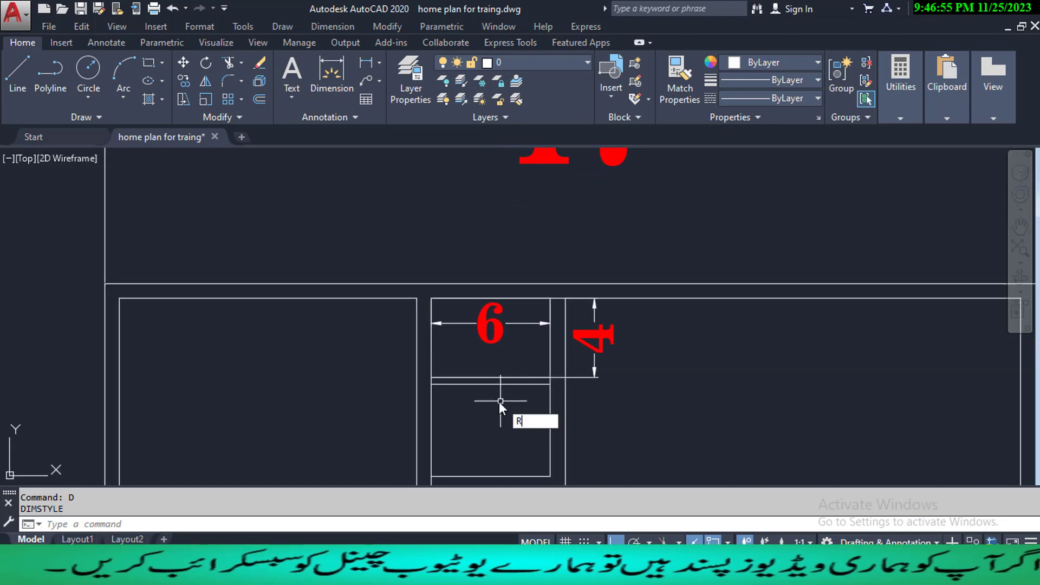
key("Escape")
key("Escape")
type("TR")
key("Return")
key("Return")
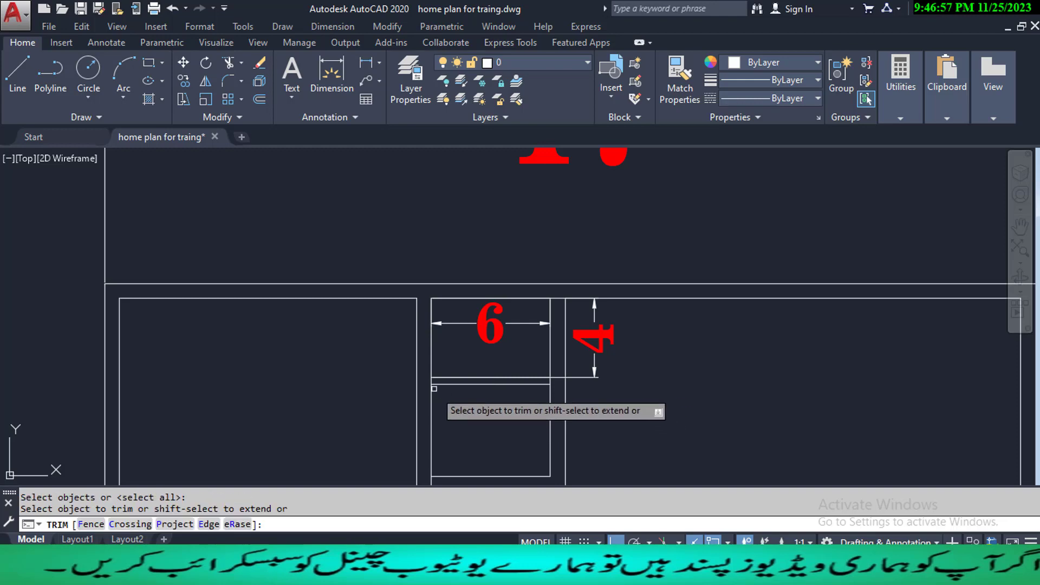
scroll(433, 387, "up", 4)
left_click(428, 380)
left_click(405, 378)
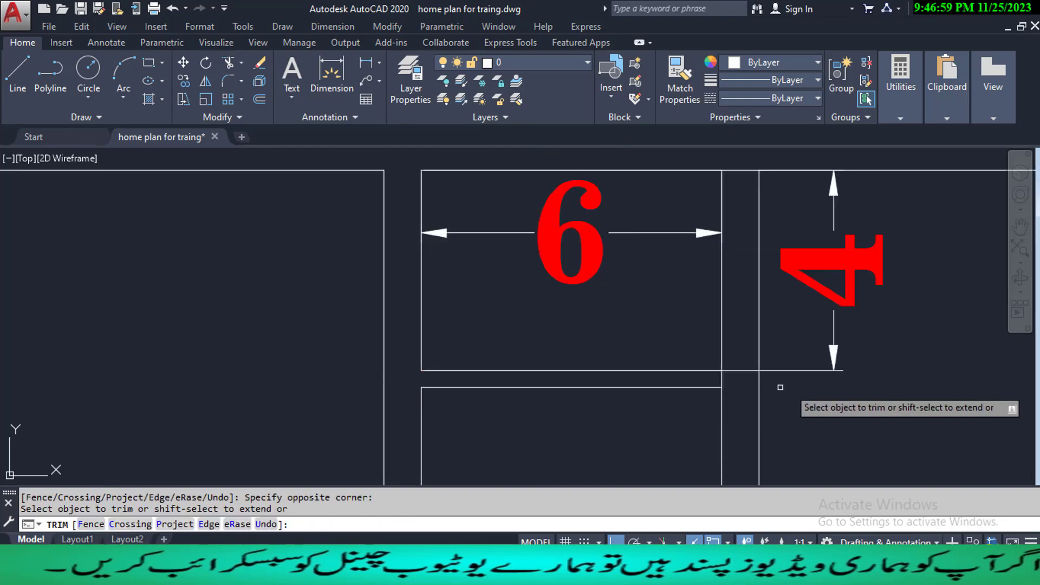
left_click(727, 383)
left_click(707, 377)
key("Escape")
key("Escape")
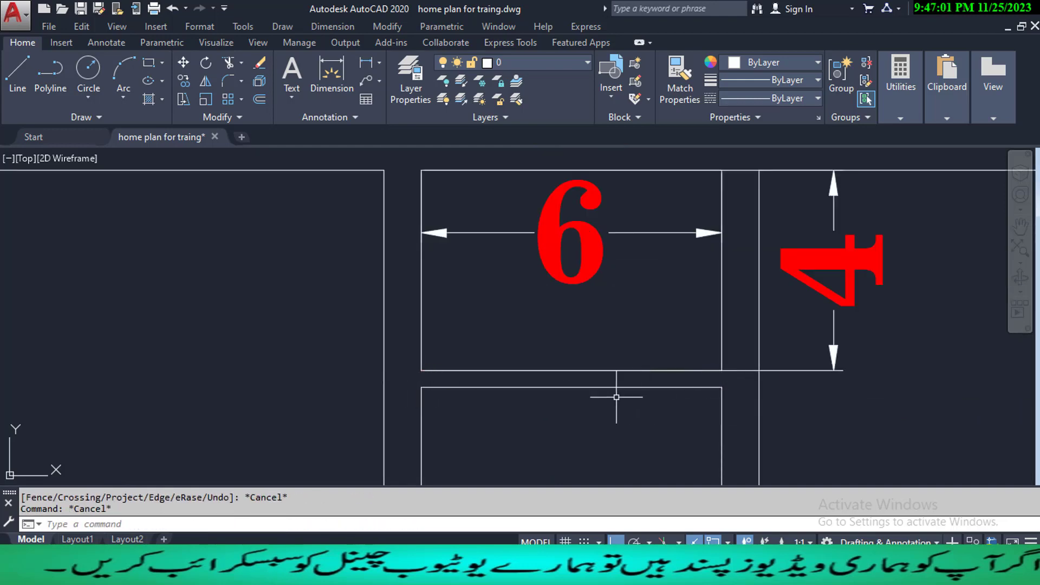
scroll(597, 390, "down", 3)
scroll(573, 371, "down", 4)
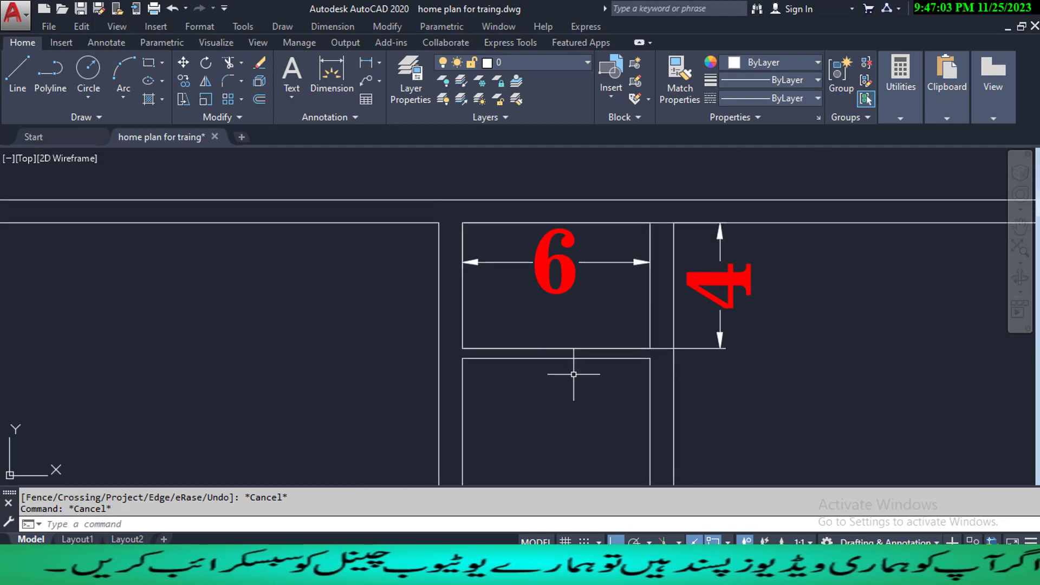
middle_click_drag(573, 395, 615, 351)
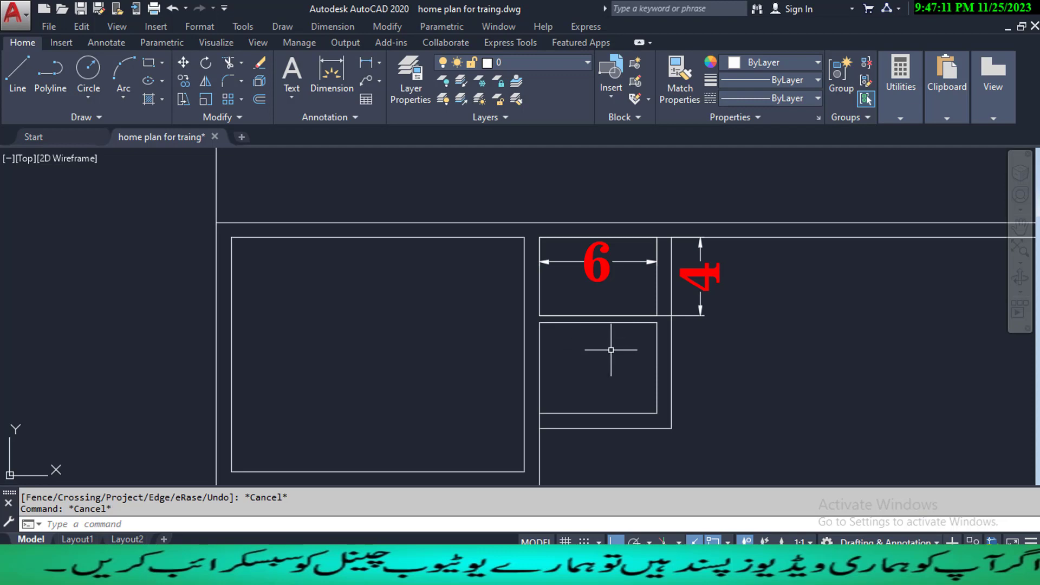
mouse_move(611, 350)
middle_mouse_down()
mouse_move(597, 366)
mouse_move(577, 328)
middle_mouse_up()
scroll(694, 326, "down", 2)
type("DAL")
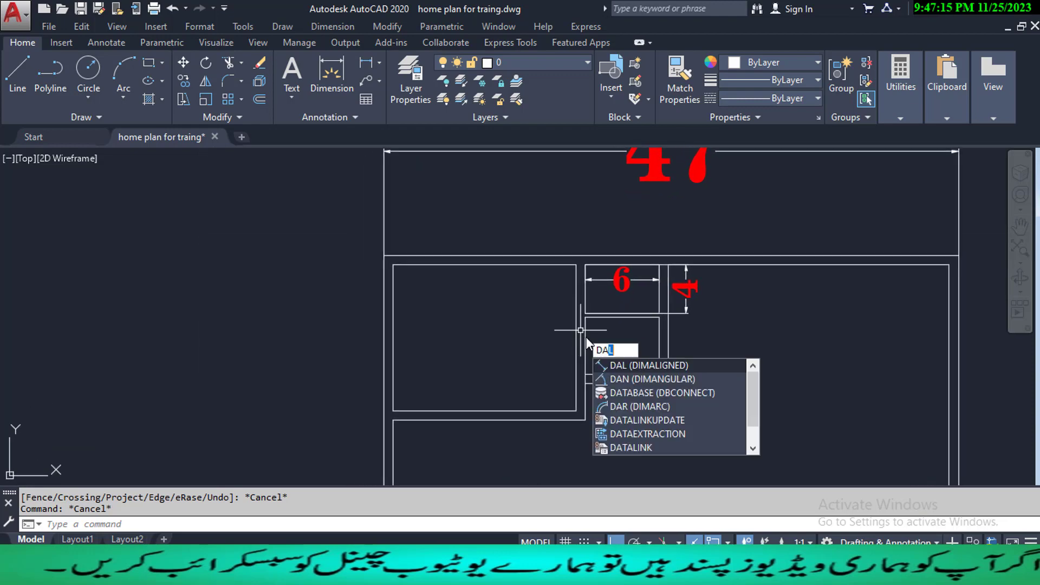
key("Escape")
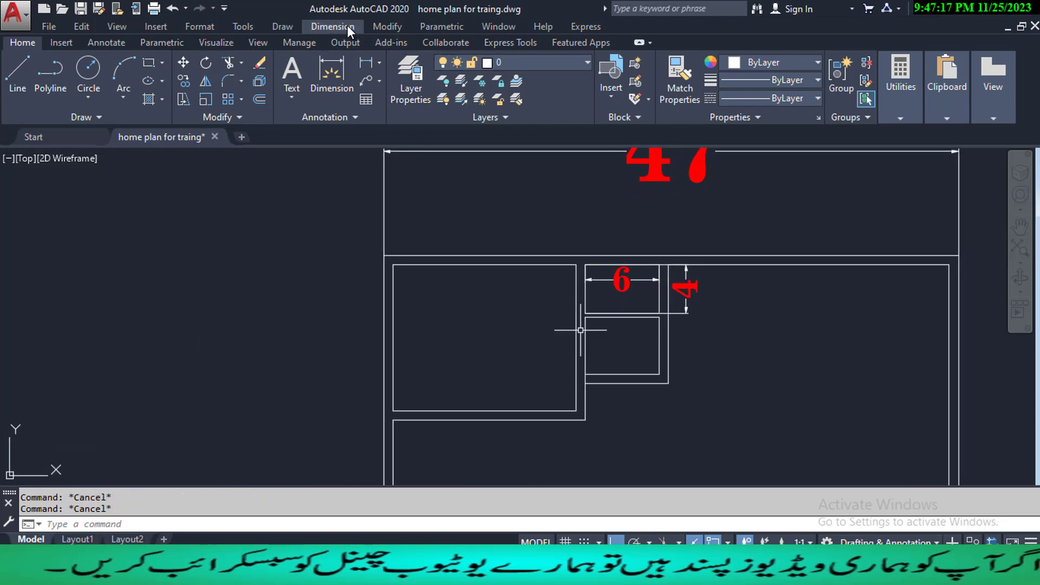
- Add a linear dimension for the inner width of the large upper-left room, placed just below its upper wall
left_click(332, 27)
left_click(333, 67)
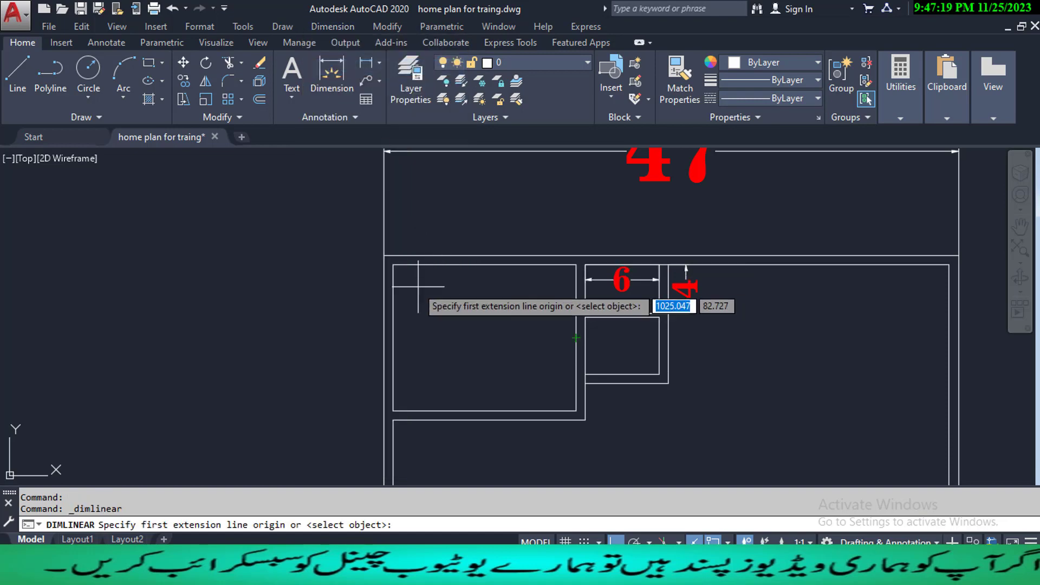
left_click(393, 264)
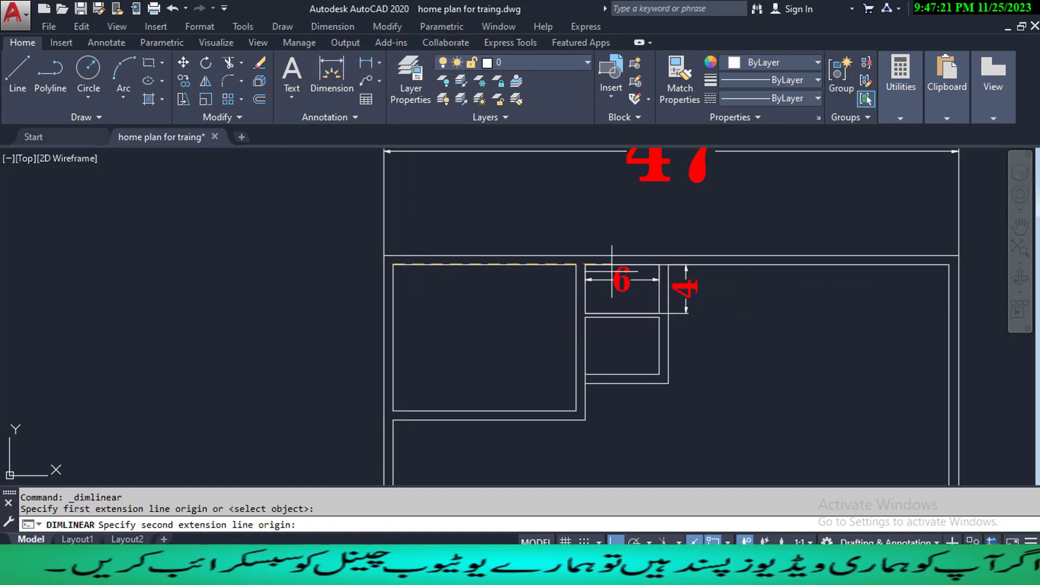
left_click(576, 264)
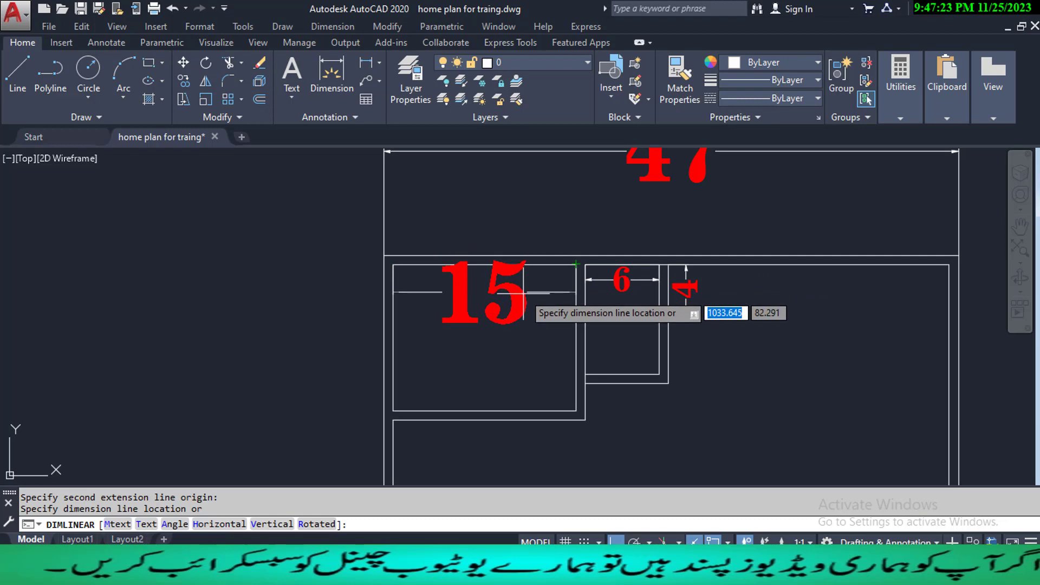
left_click(550, 297)
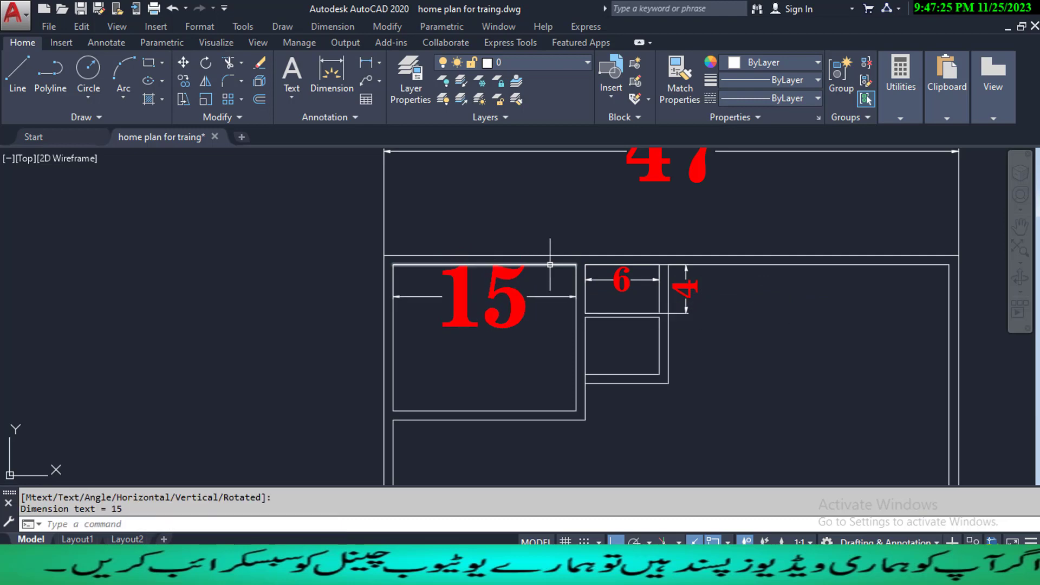
- Set the Standard dimension style's text height to 2 and make the style current
type("d")
key("Return")
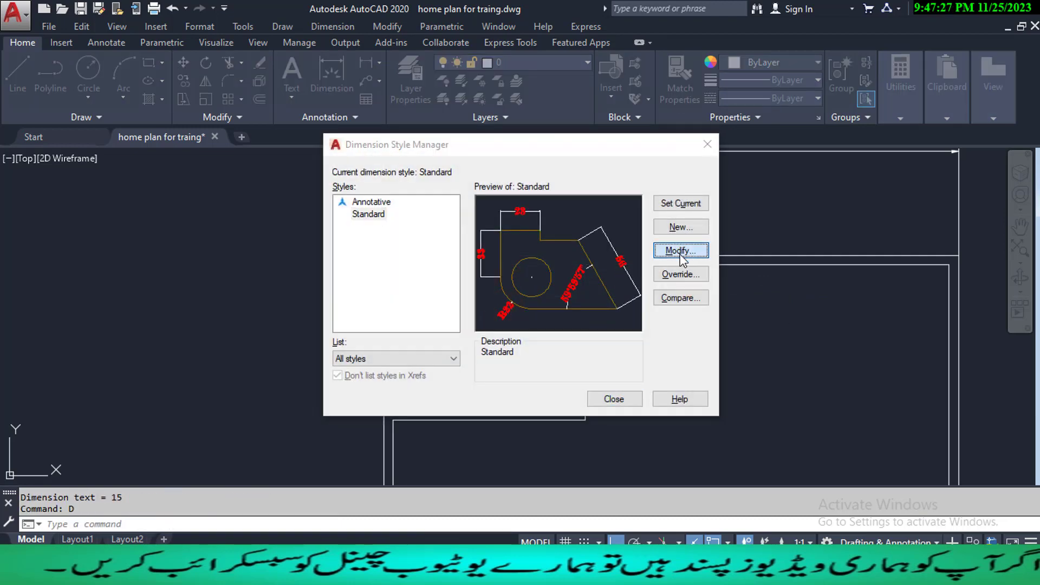
left_click(680, 252)
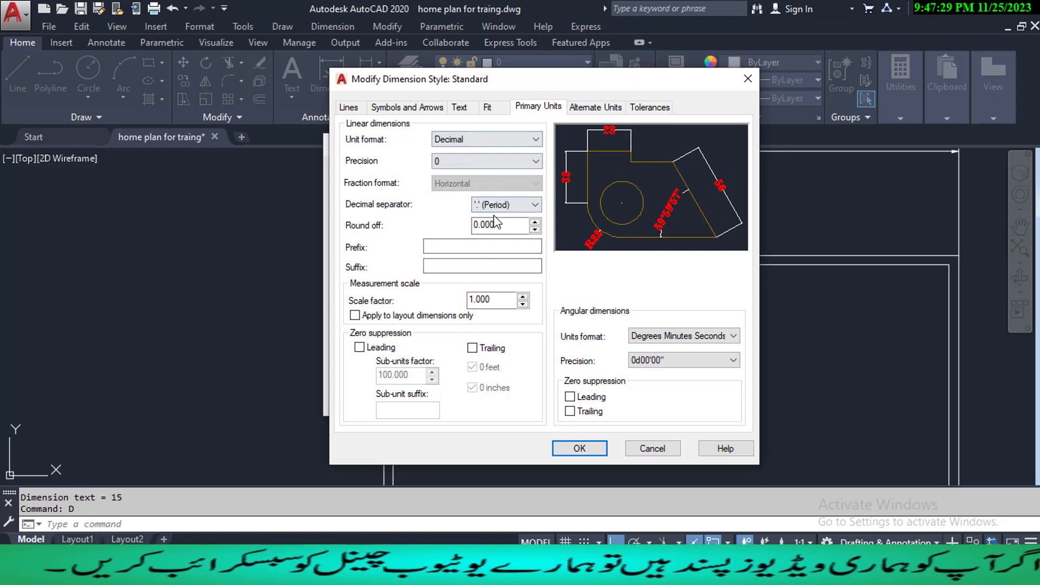
left_click_drag(494, 300, 436, 305)
left_click(459, 107)
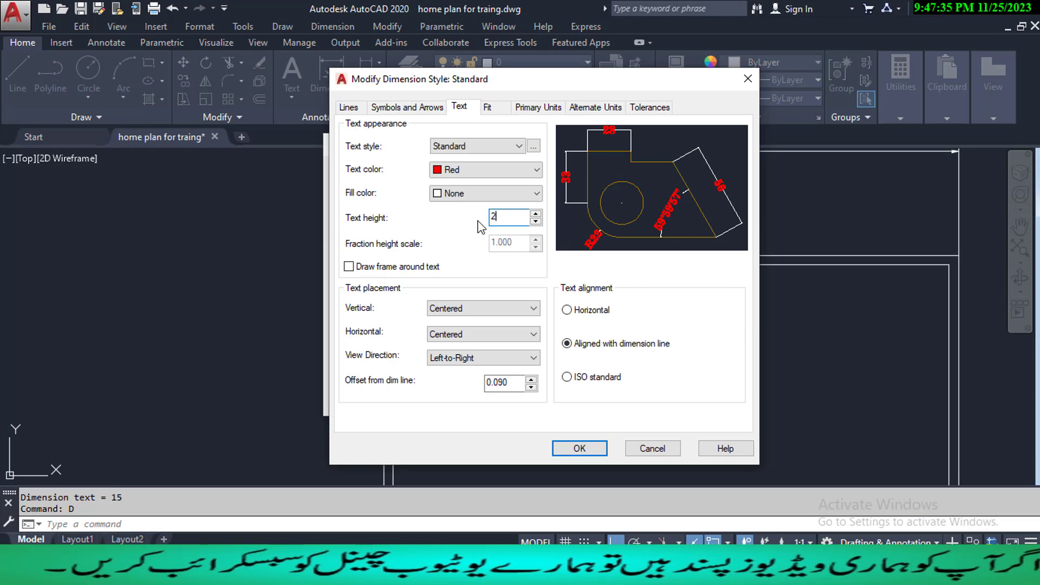
left_click(604, 447)
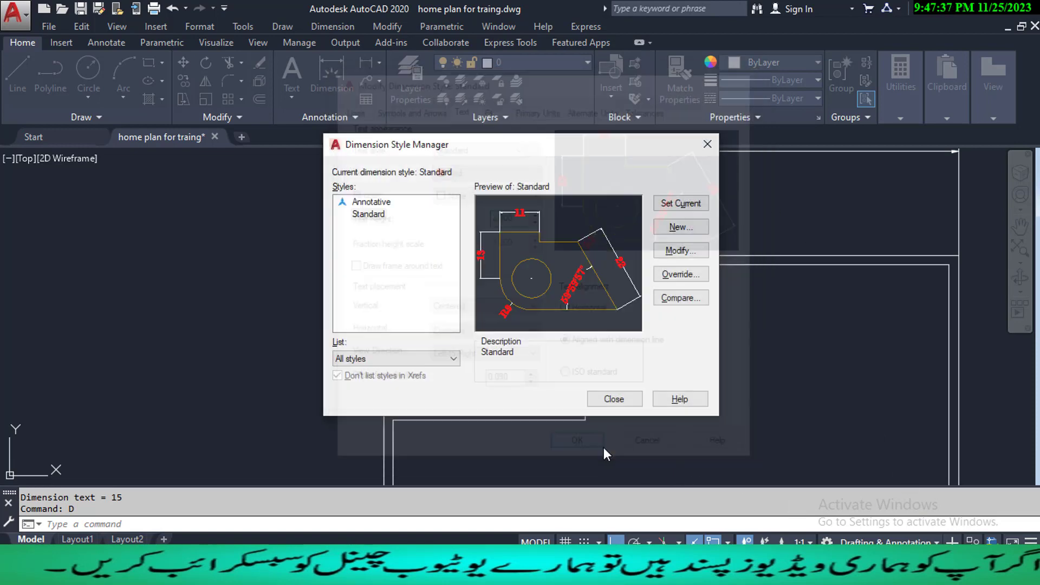
left_click(661, 205)
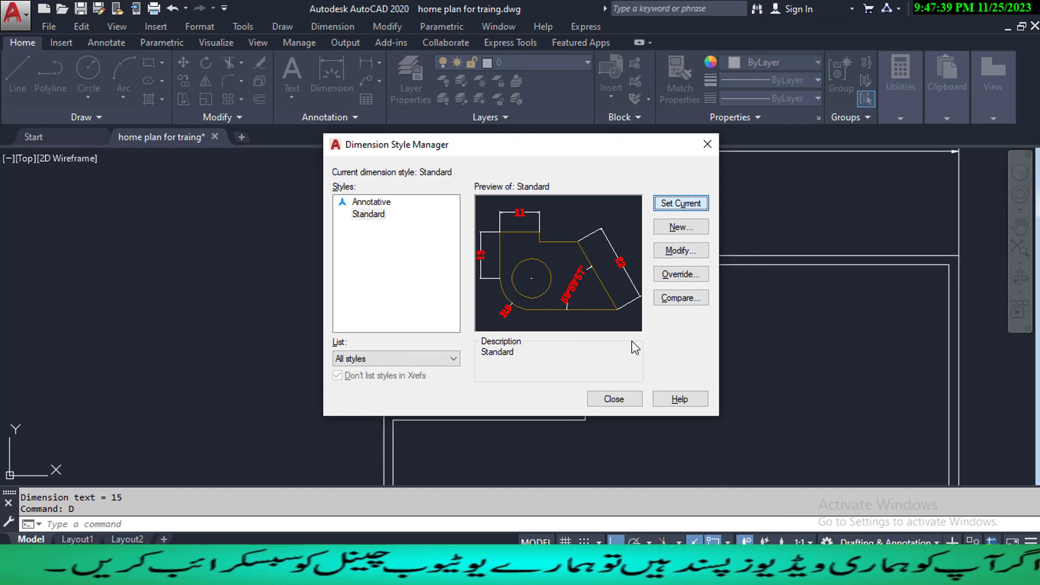
left_click(618, 400)
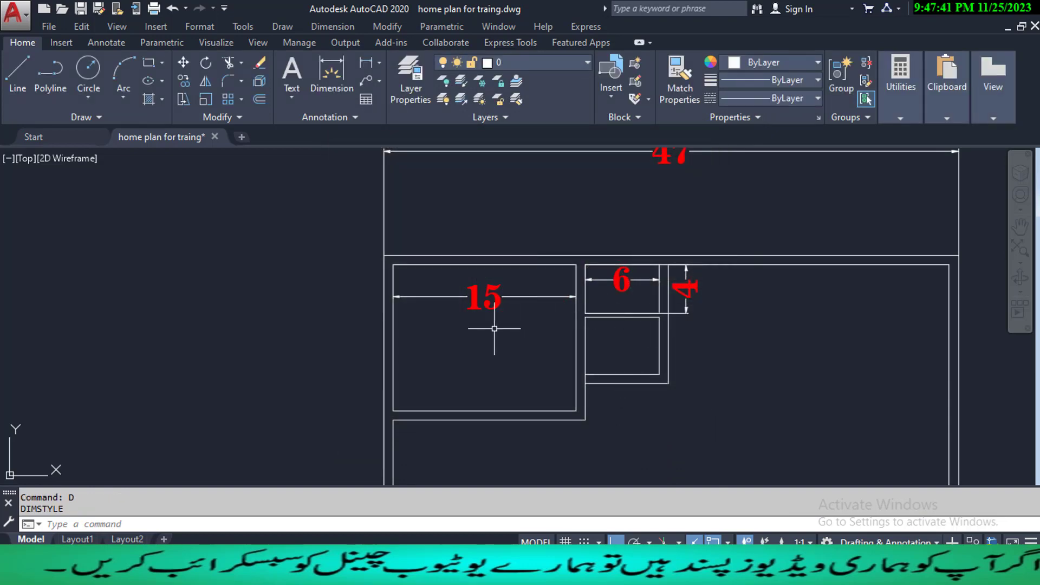
- Add a linear dimension for the large room's inner height, placed inside the room near its left wall
middle_click_drag(471, 334, 505, 323)
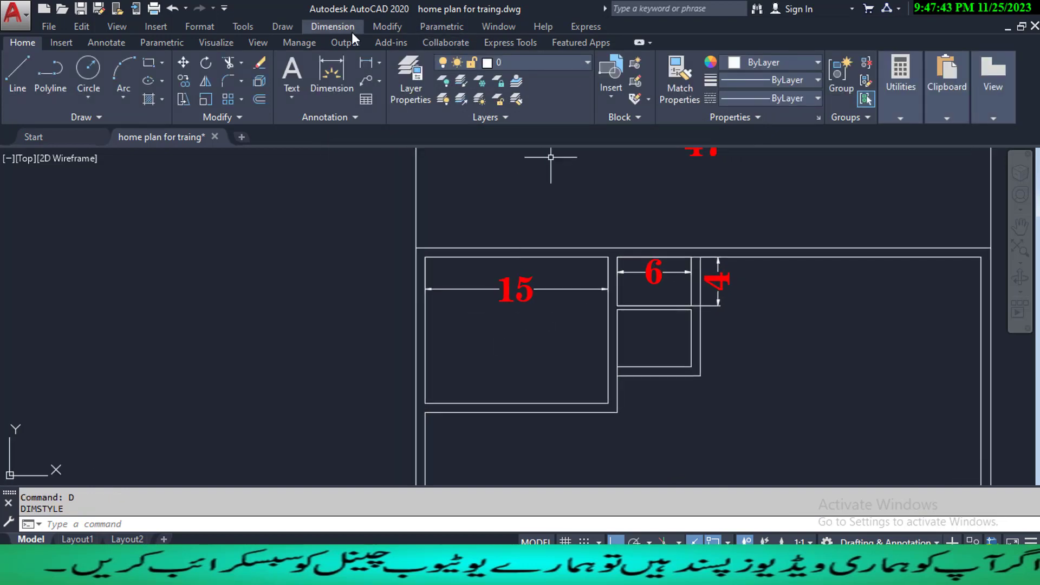
left_click(349, 28)
left_click(352, 70)
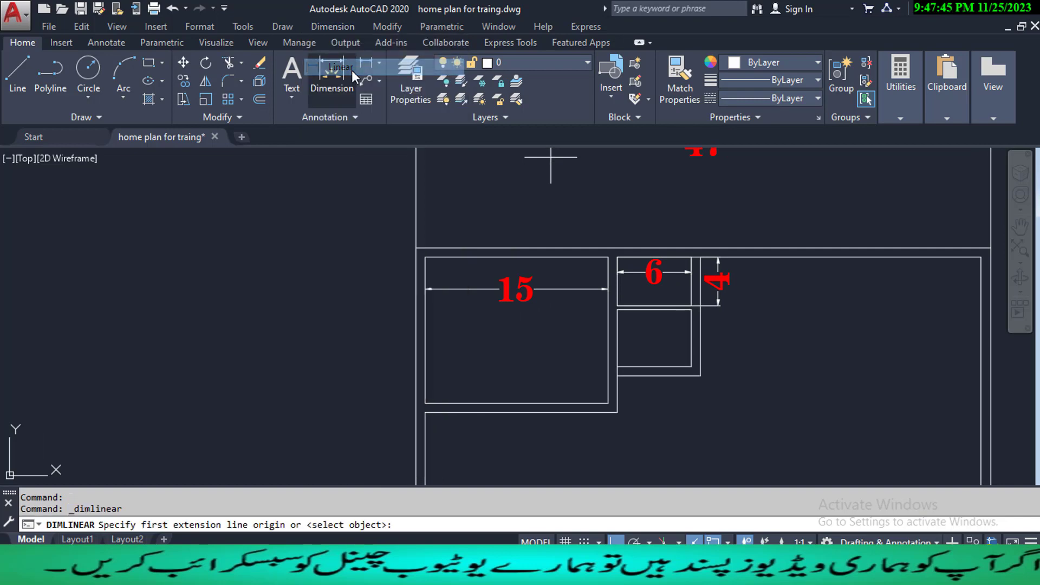
left_click(425, 257)
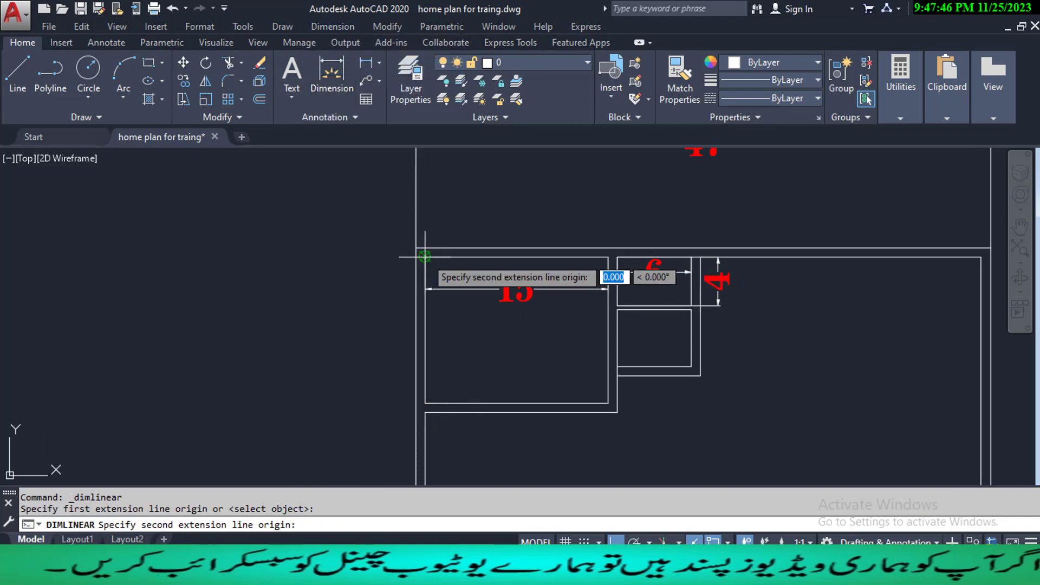
left_click(425, 403)
left_click(449, 361)
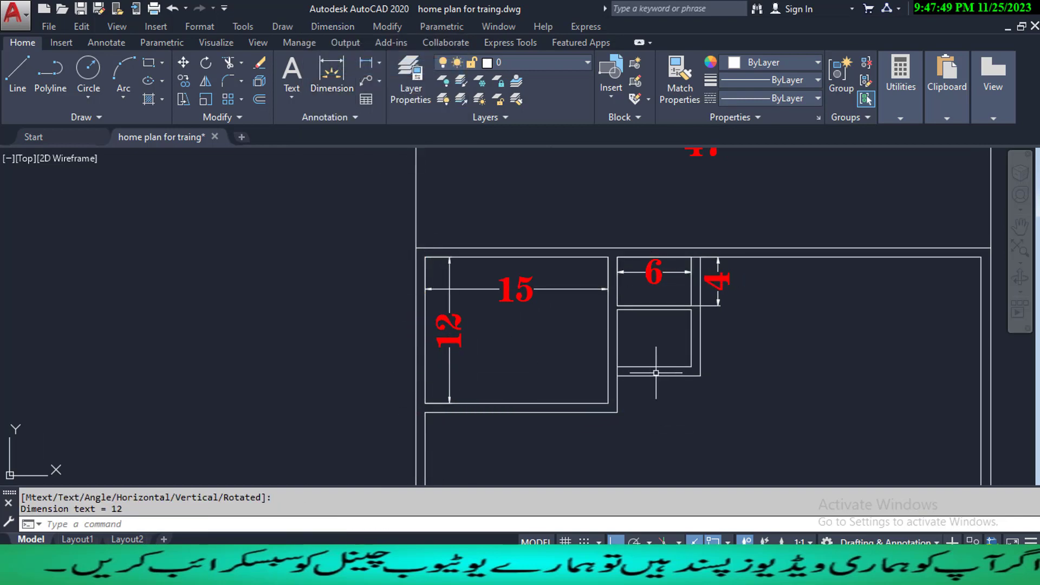
- Draw a short vertical line across the large room's lower wall at its lower-right inner corner
middle_click_drag(719, 402, 665, 381)
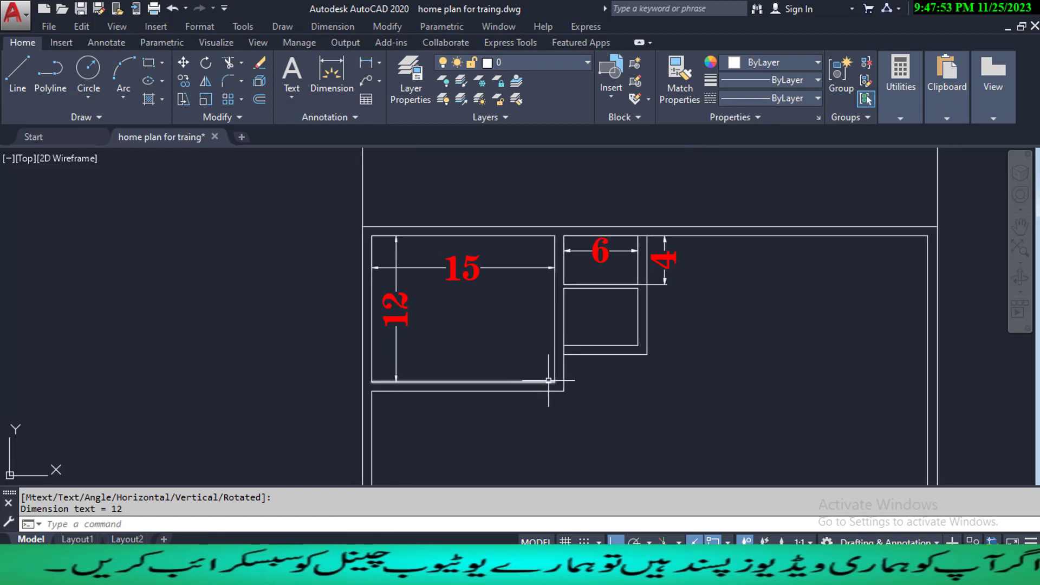
scroll(549, 381, "down", 2)
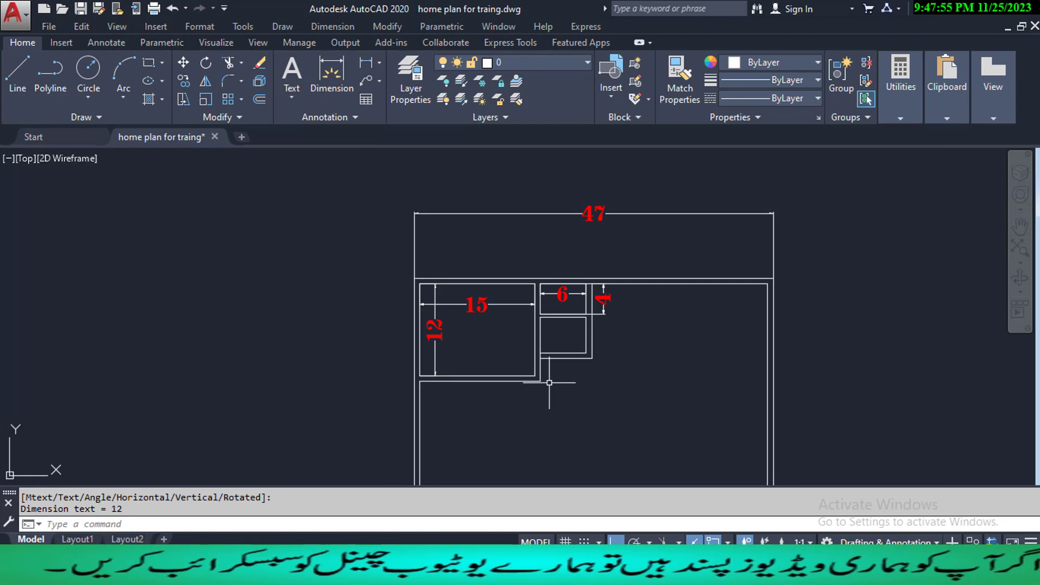
scroll(539, 367, "up", 6)
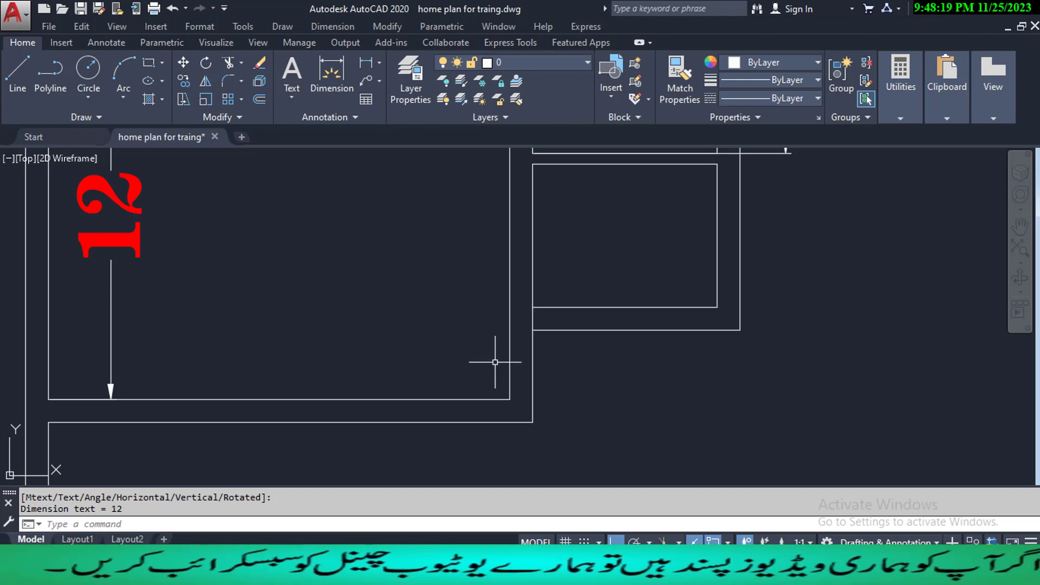
scroll(548, 399, "down", 2)
mouse_move(537, 388)
middle_mouse_down()
mouse_move(511, 380)
mouse_move(529, 399)
middle_mouse_up()
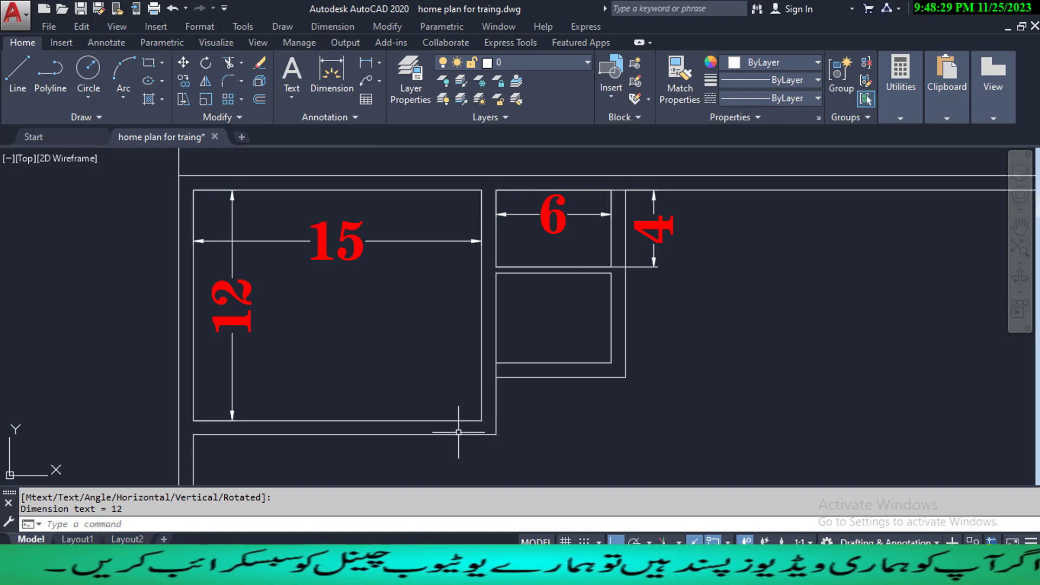
type("l")
key("Return")
left_click(482, 434)
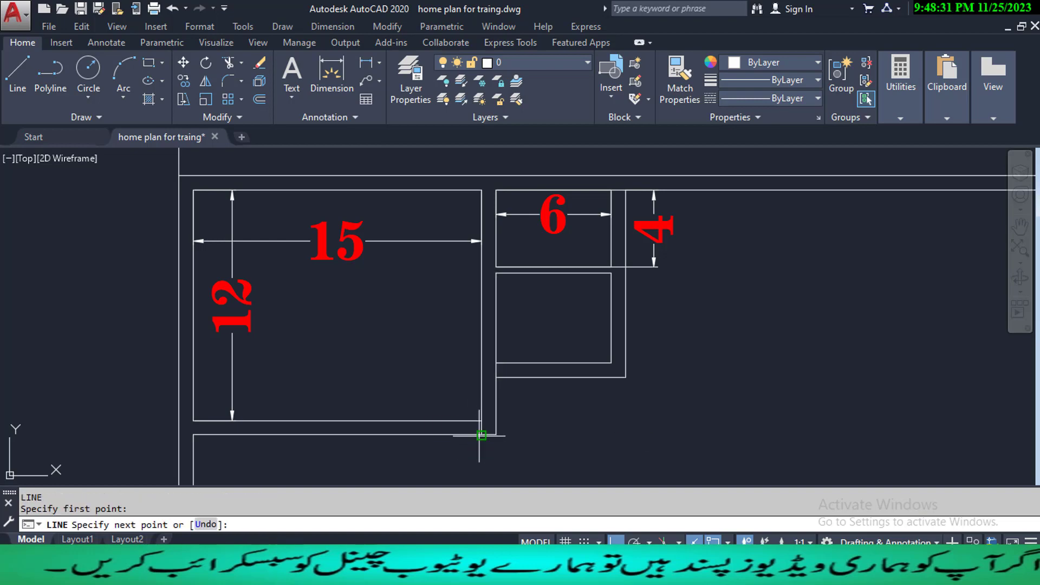
left_click(495, 435)
key("Escape")
key("Escape")
key("Escape")
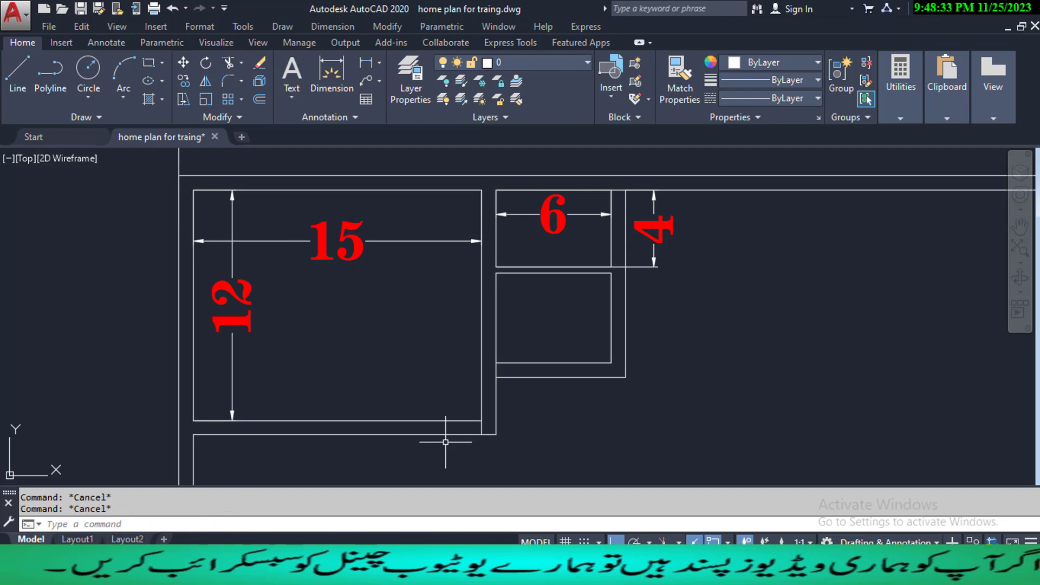
- Offset the short line across the lower wall by 4 units to the left
type("o")
key("Return")
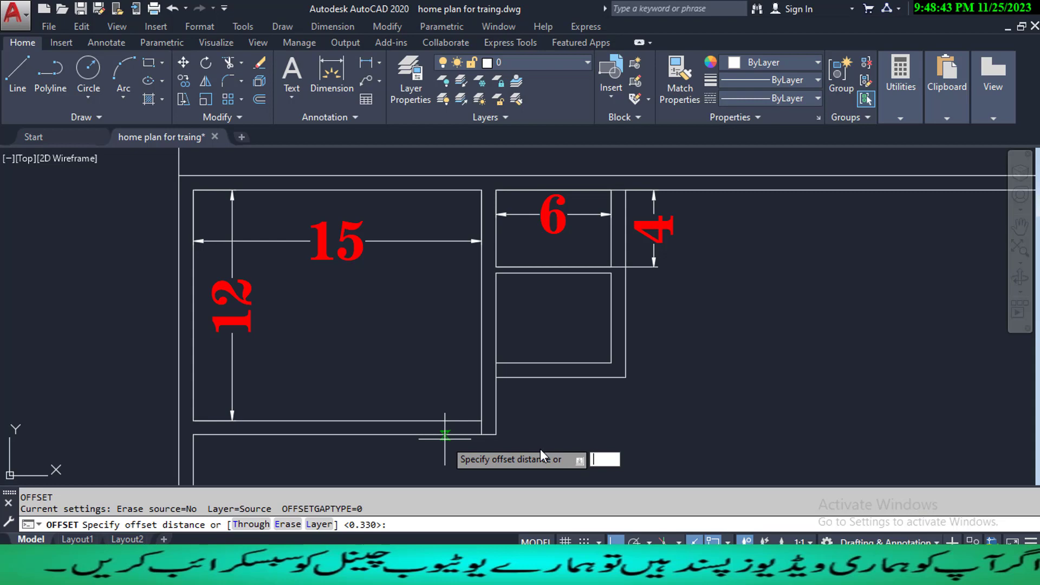
type("4")
key("Return")
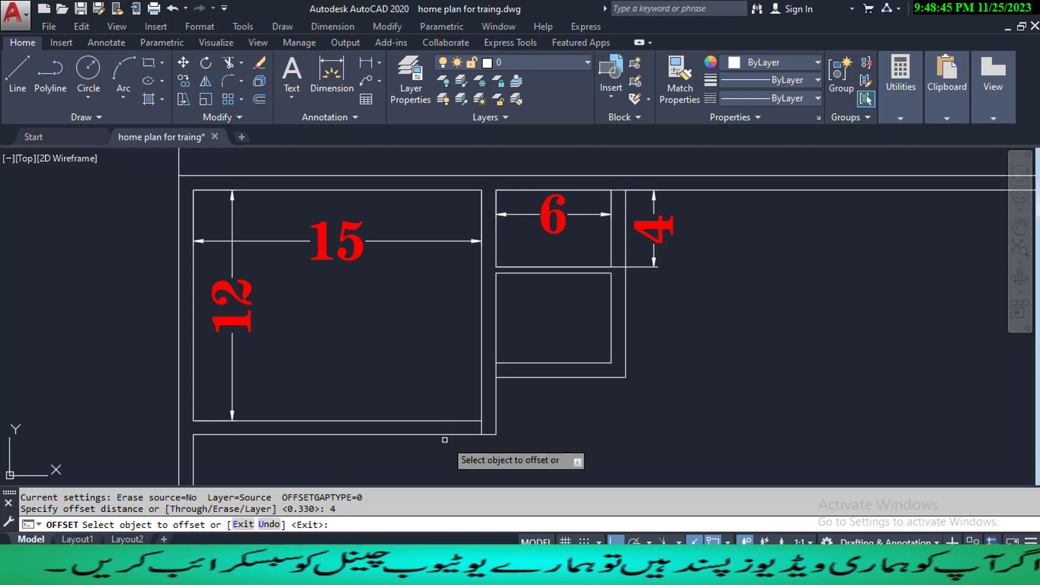
left_click(479, 431)
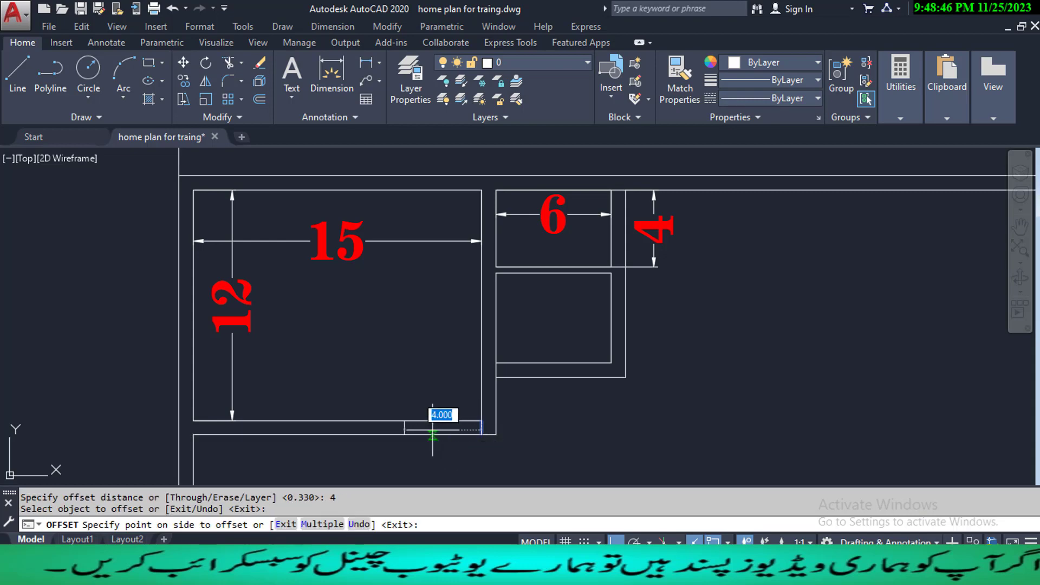
left_click(376, 433)
key("Escape")
key("Escape")
key("Escape")
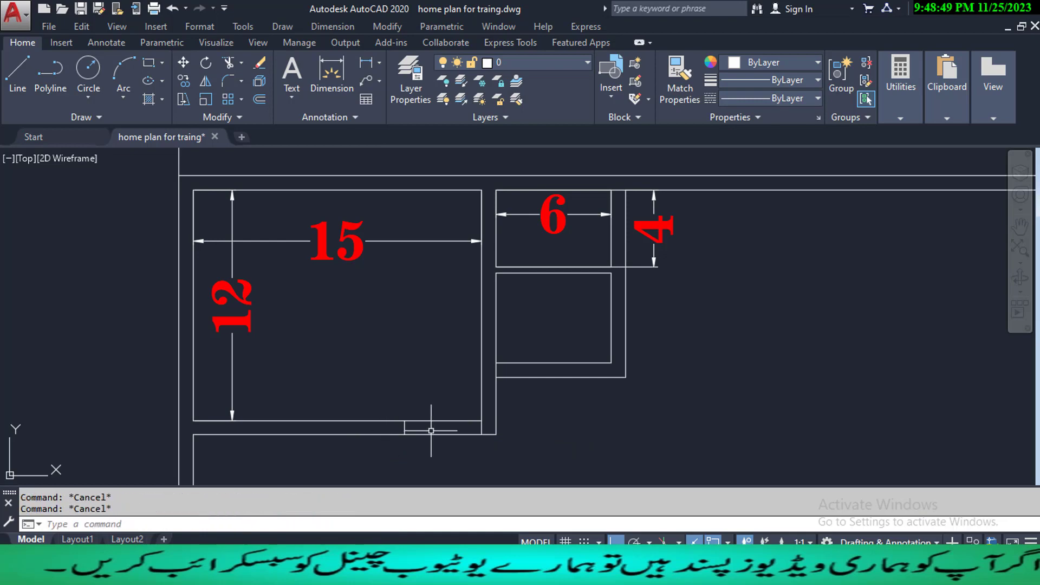
- Trim both lower wall lines between the two short cross lines to open a doorway in the large room
key("Return")
key("Return")
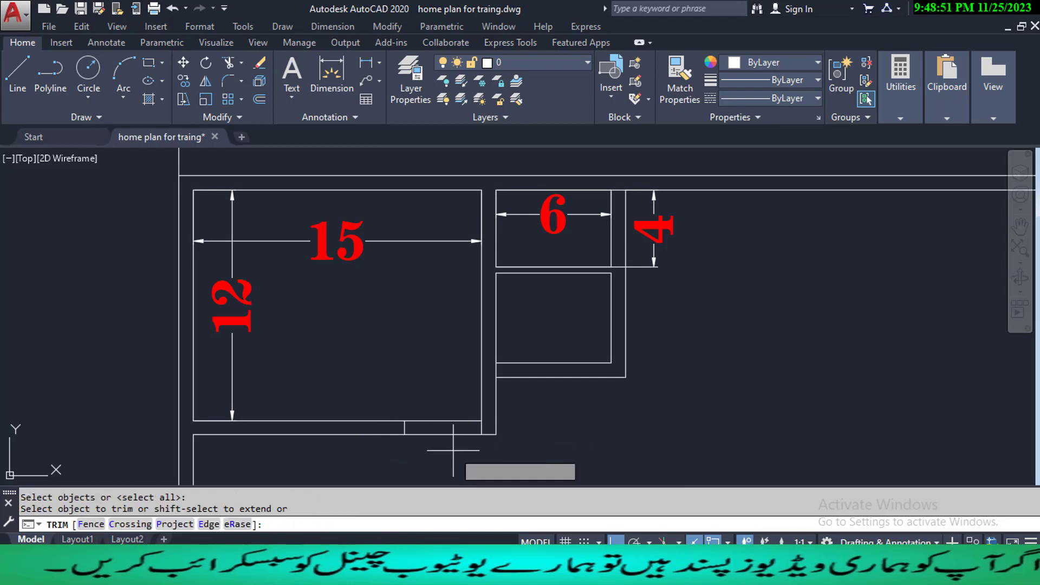
left_click(453, 450)
left_click(427, 402)
key("Escape")
key("Escape")
key("Escape")
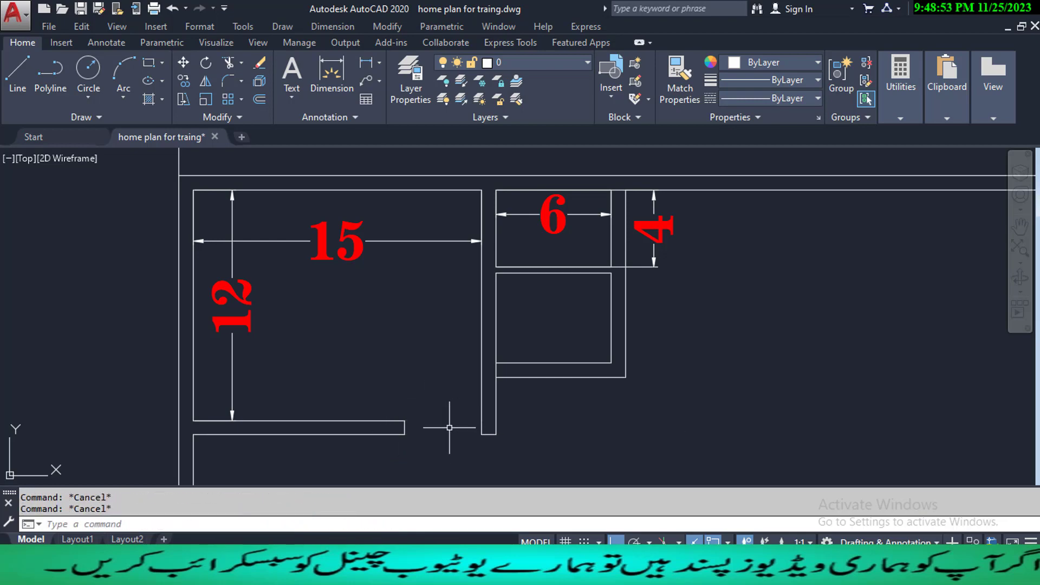
- Draw a horizontal line across the doorway, from the midpoint of the left wall end to the opposite wall face
type("L")
key("Return")
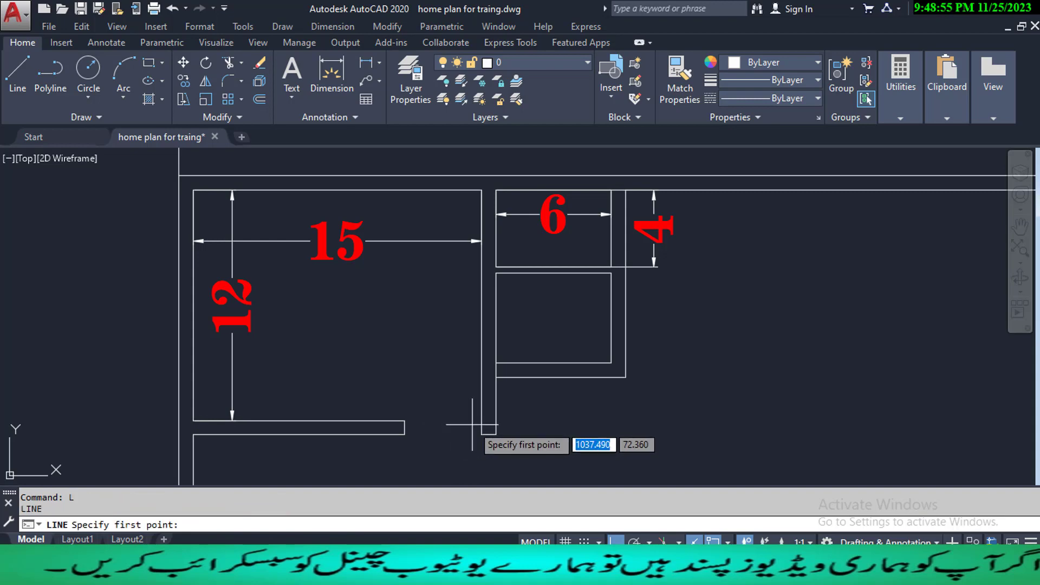
left_click(404, 428)
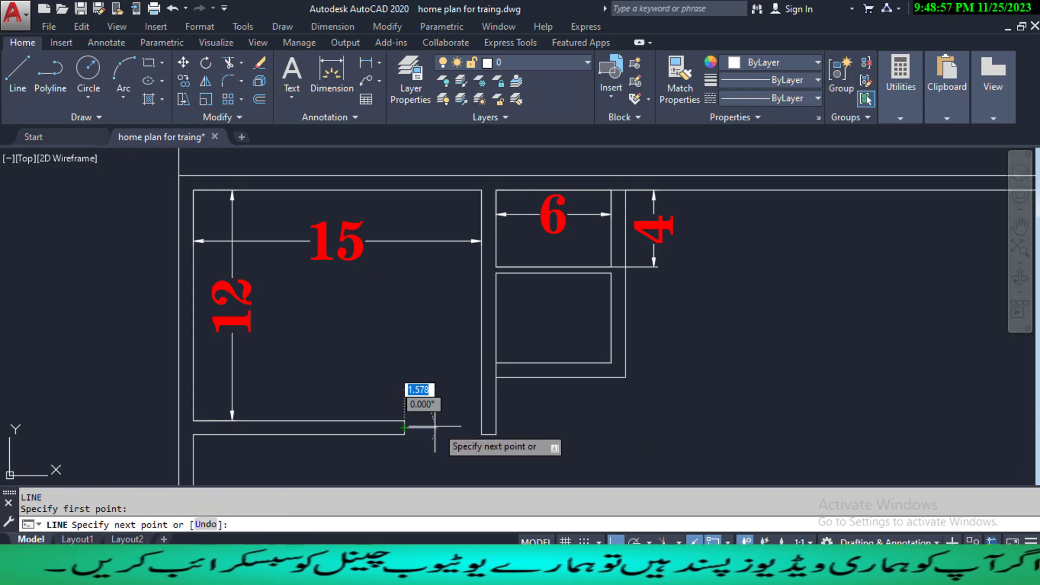
left_click(482, 428)
key("Escape")
- Start a line where the horizontal doorway line meets the vertical wall face
scroll(473, 433, "up", 4)
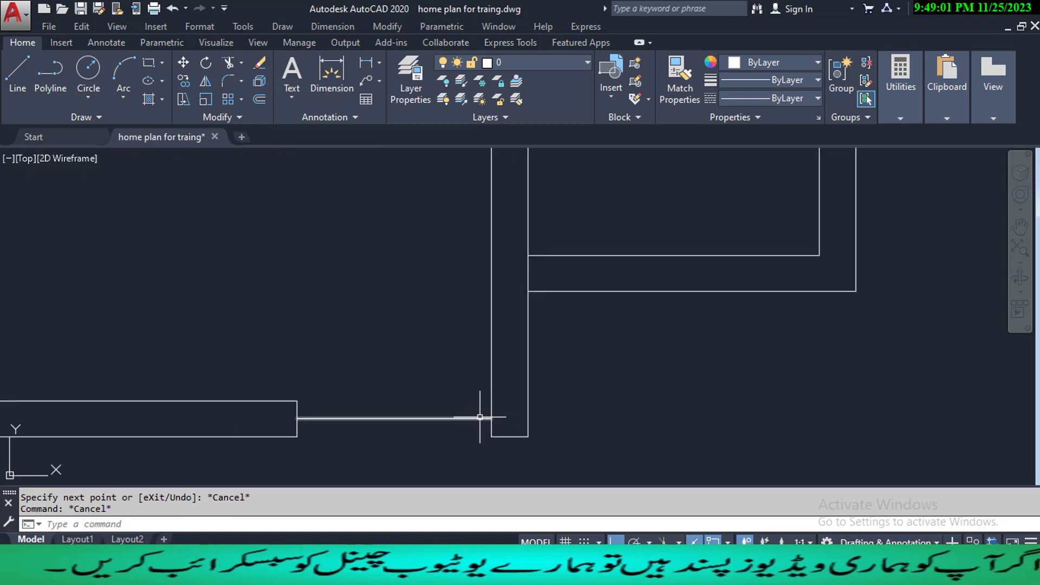
type("L")
key("Return")
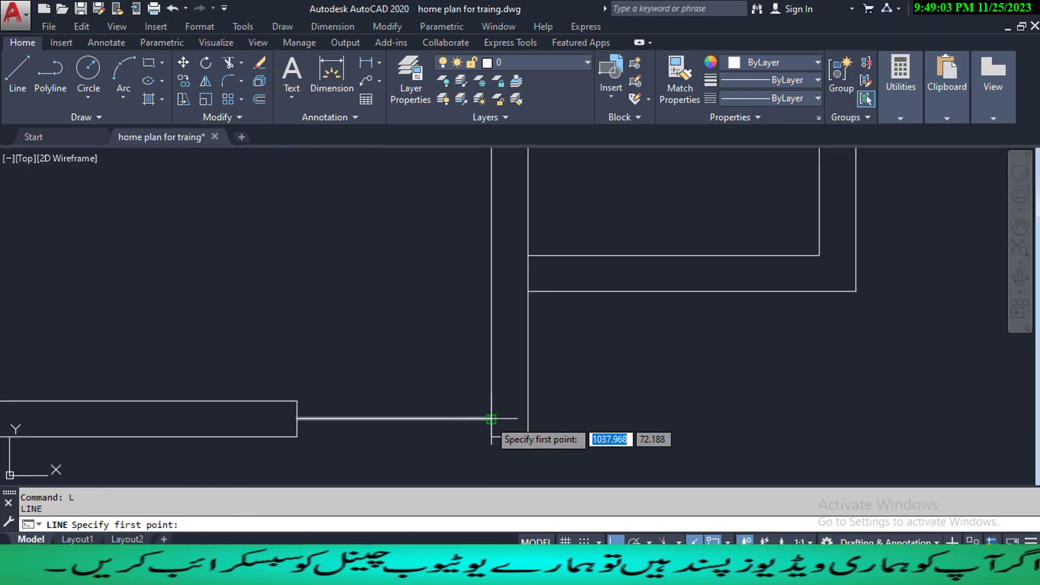
left_click(491, 418)
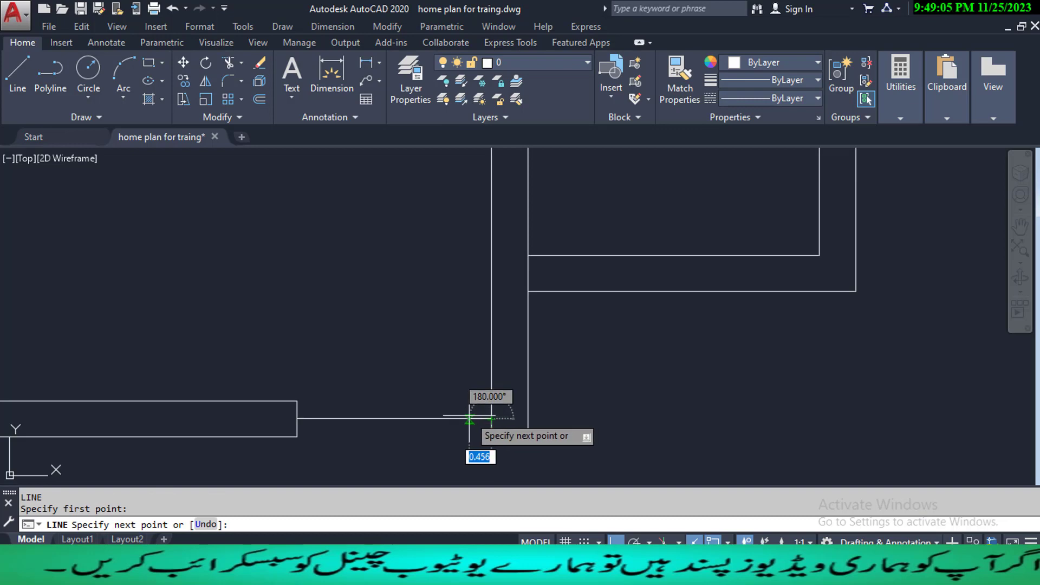
- Try first segments of 0.33, 0.02 and 0.2 units from the wall face, undoing each one
type(".")
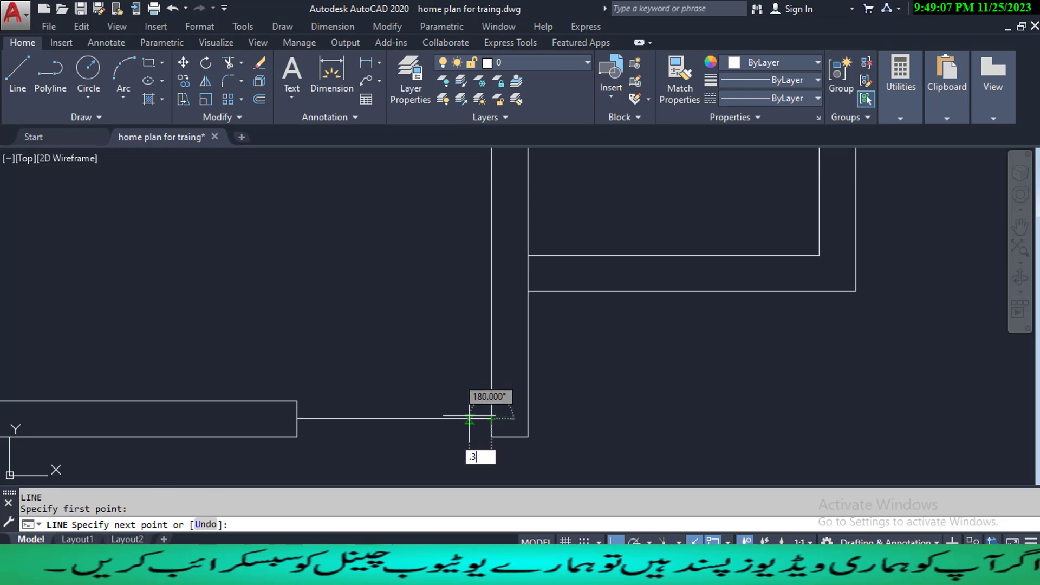
type("33")
key("Return")
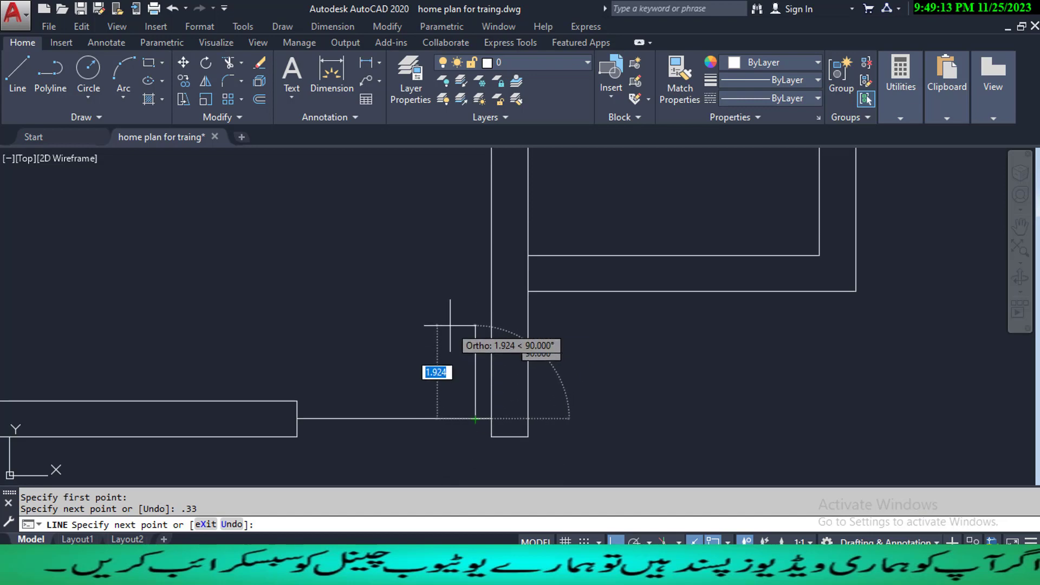
key("ctrl+z")
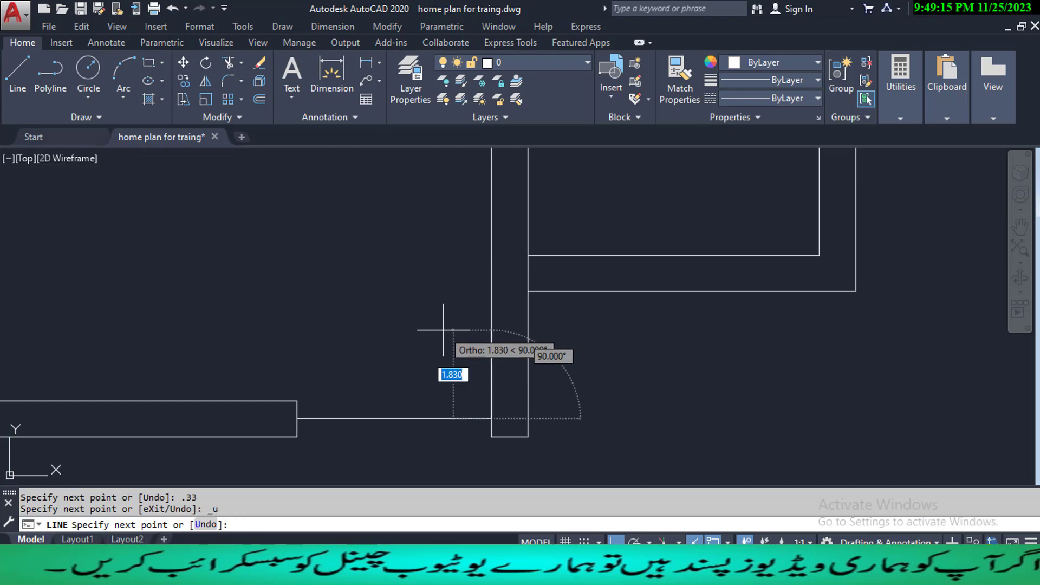
type(".")
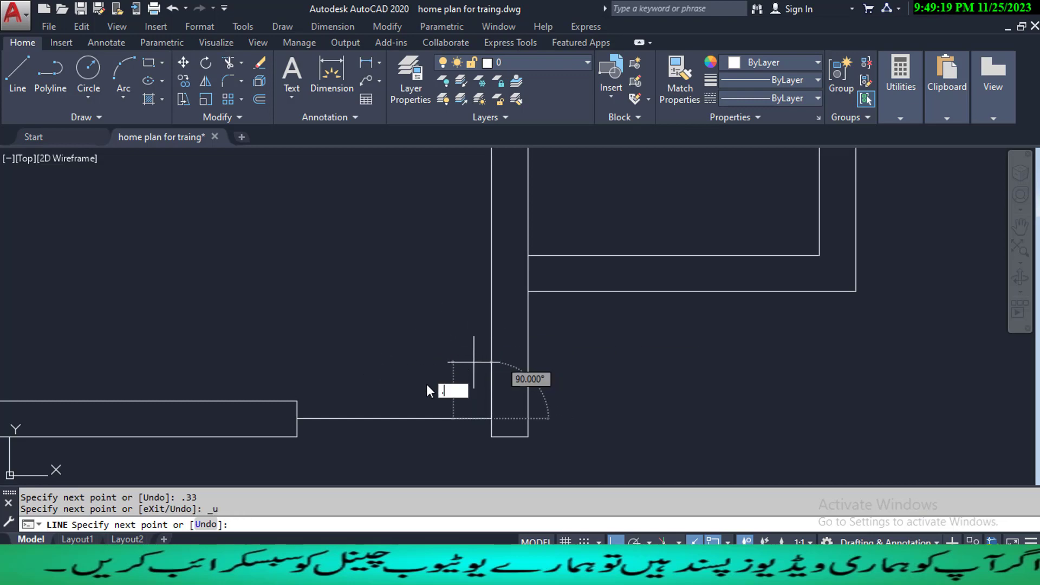
key("Escape")
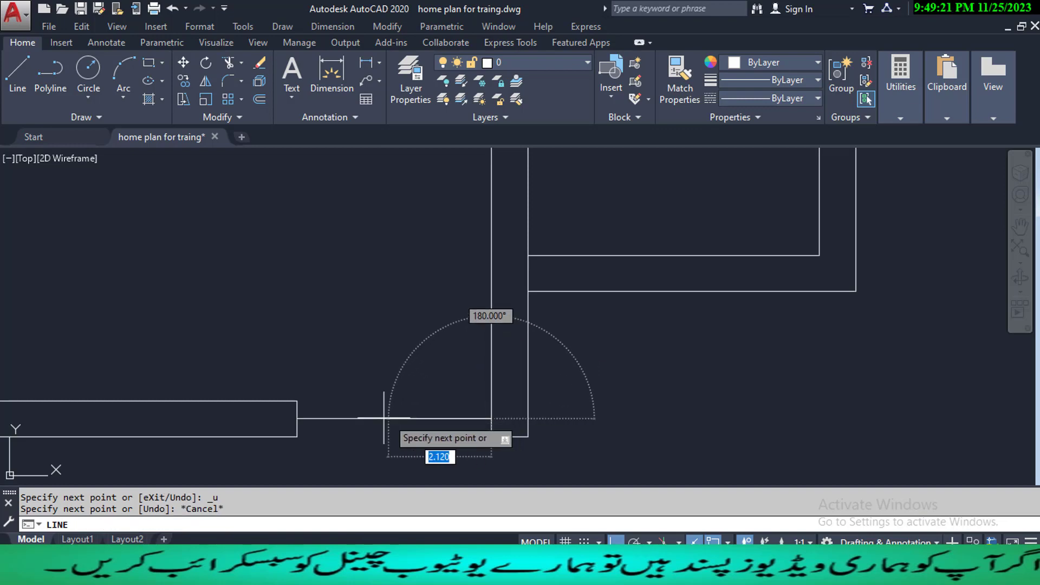
type(".")
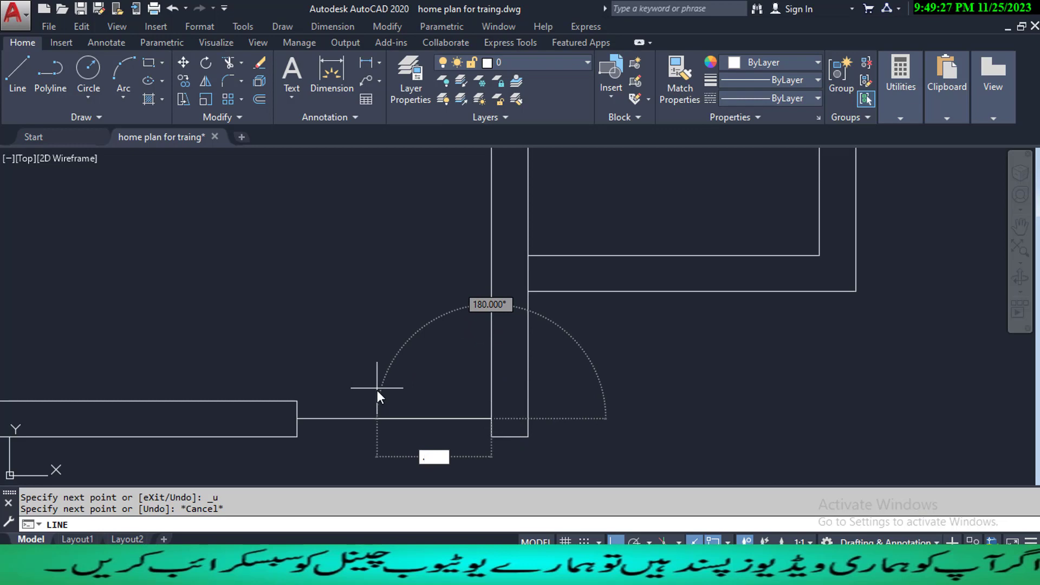
type("02")
key("Return")
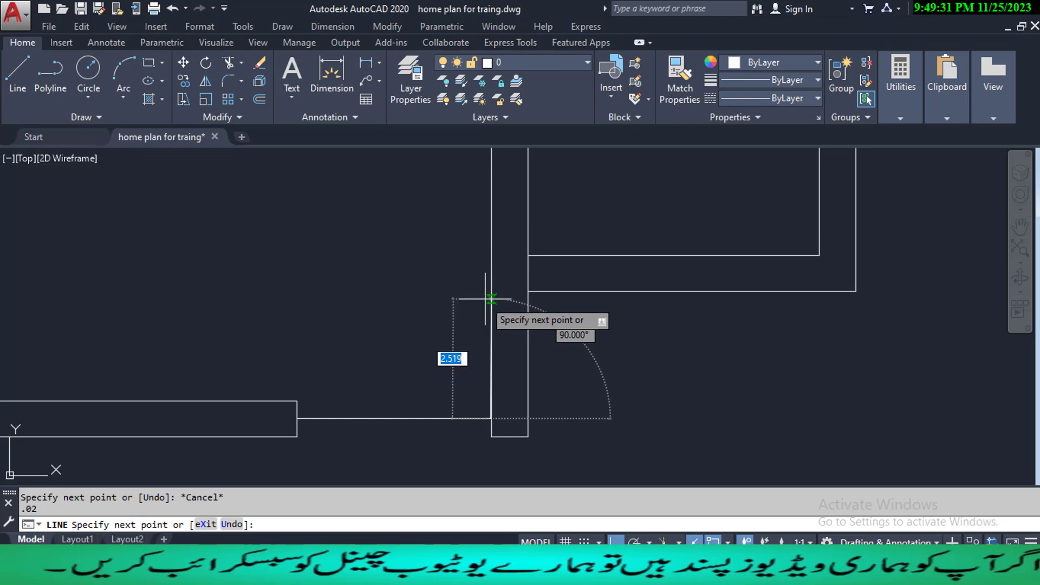
key("ctrl+z")
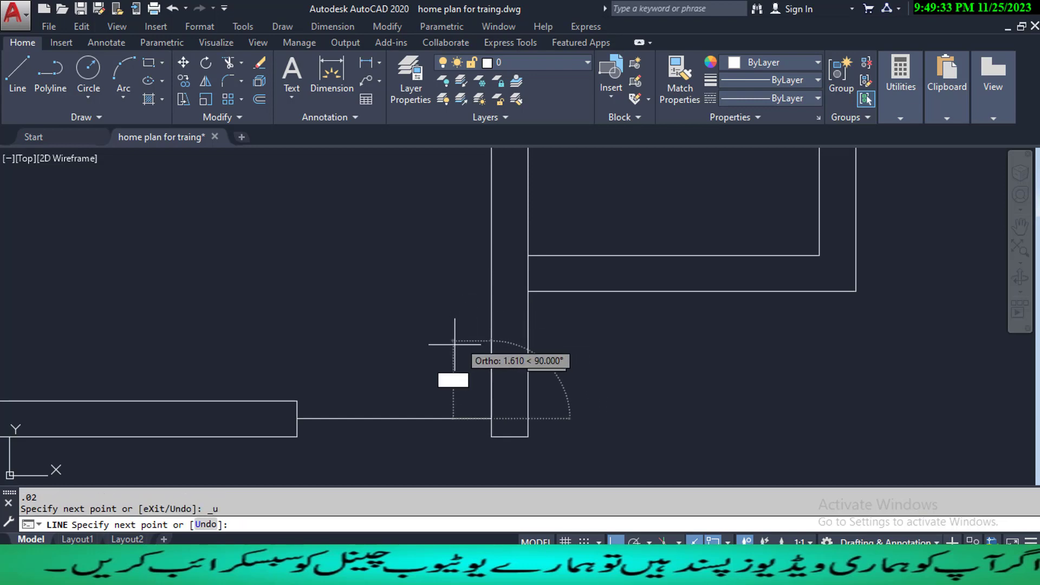
type(".")
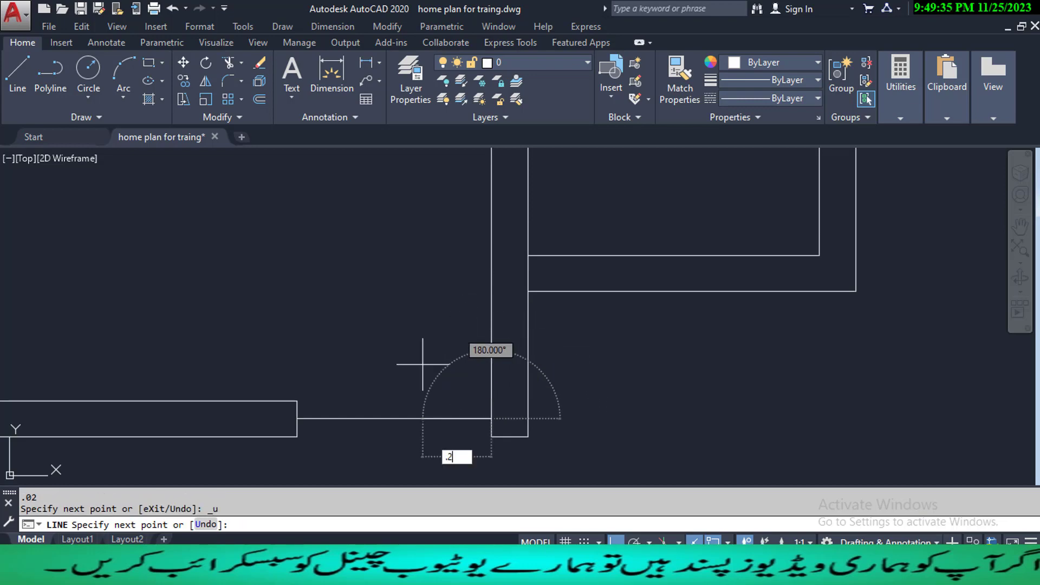
type("2")
key("Return")
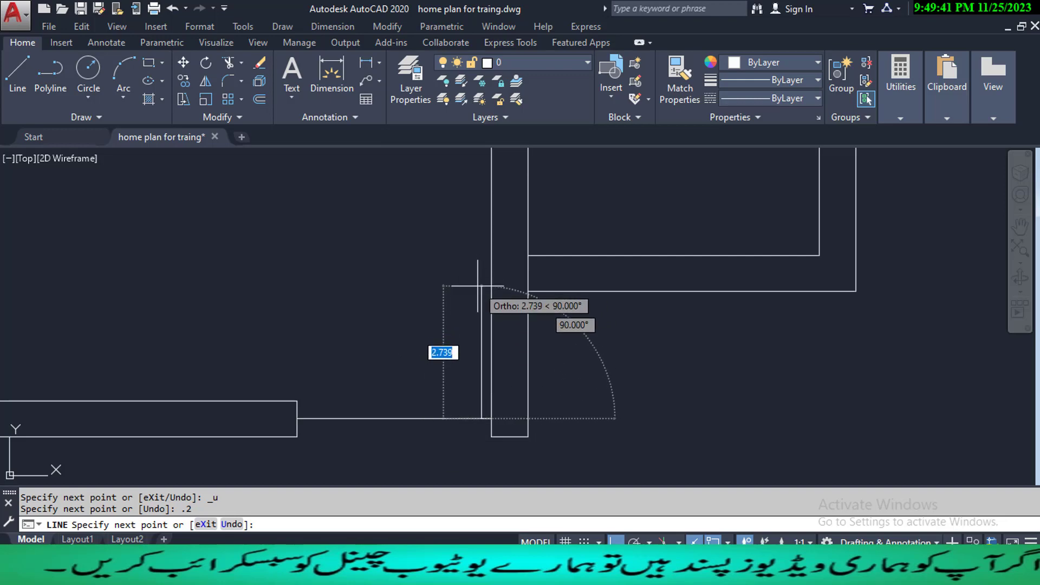
key("ctrl+z")
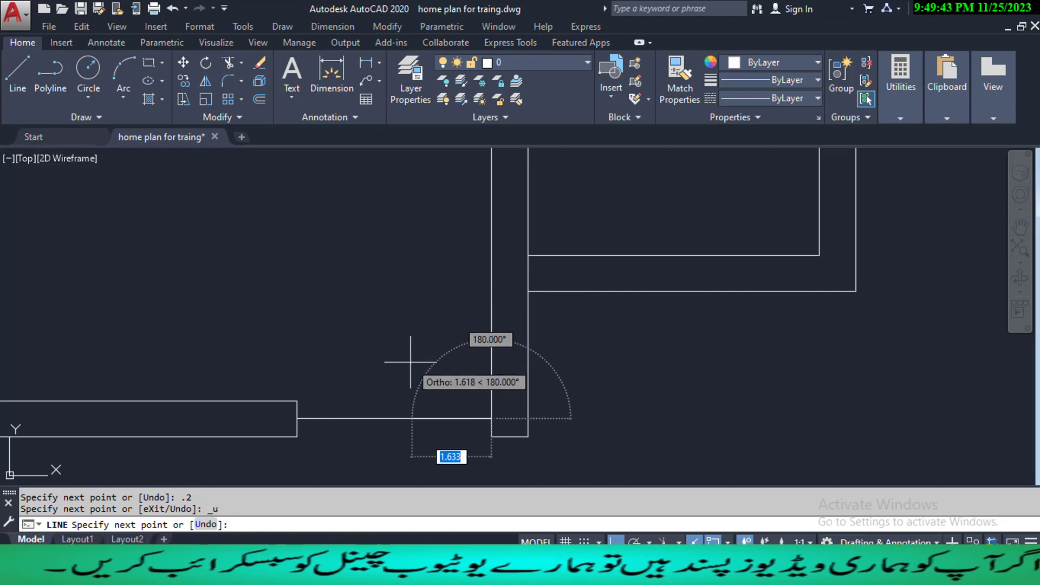
- Draw a 0.15-unit segment left from the wall face, followed by a 4-unit segment straight up
type(".15")
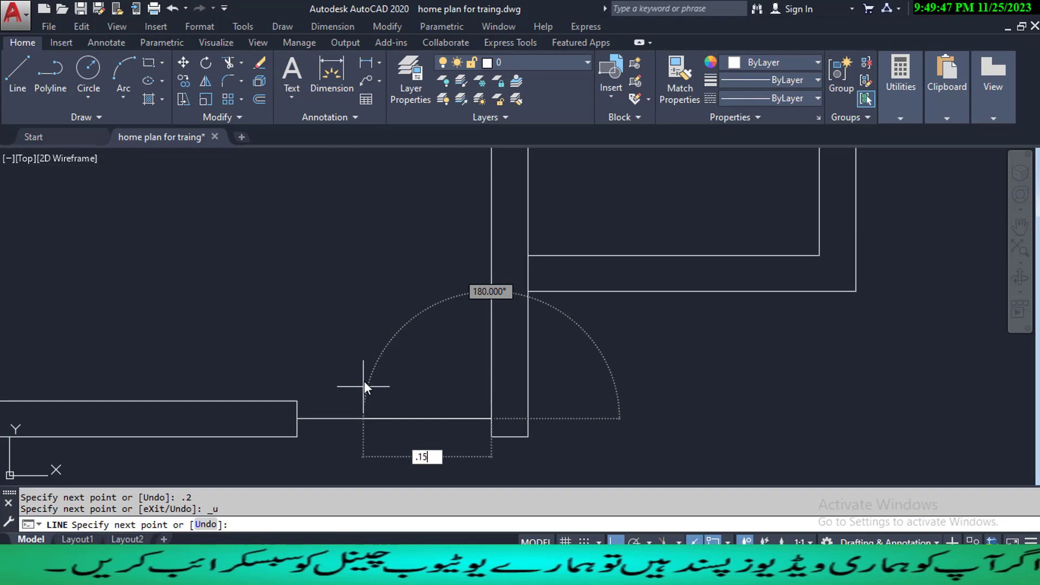
key("Return")
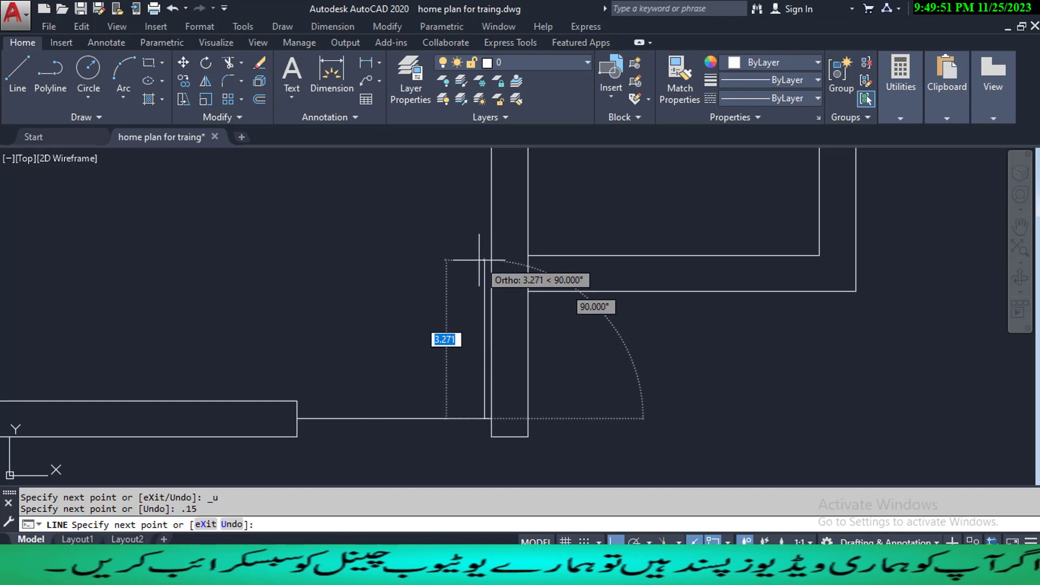
type("4")
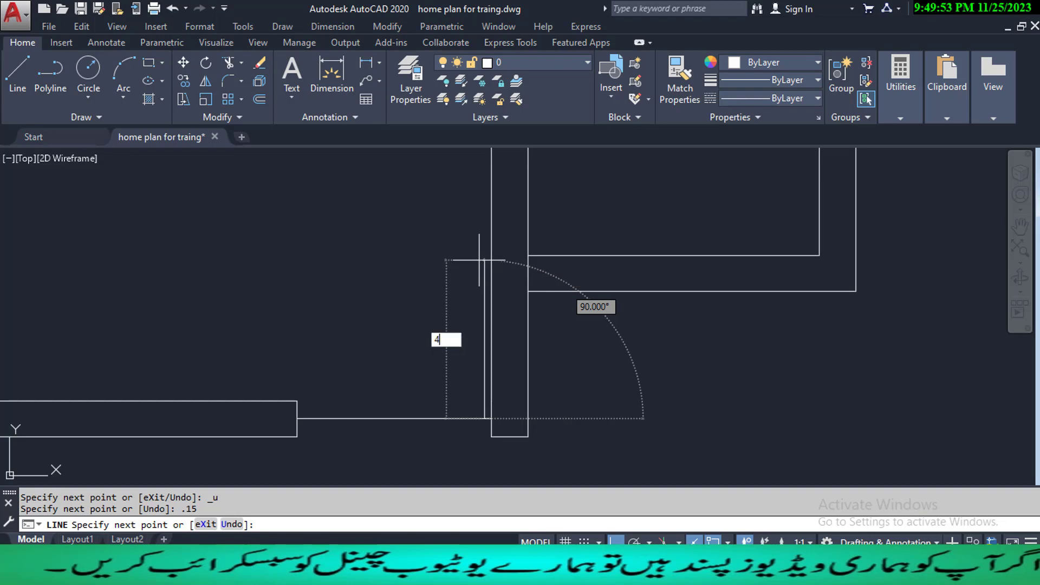
key("Return")
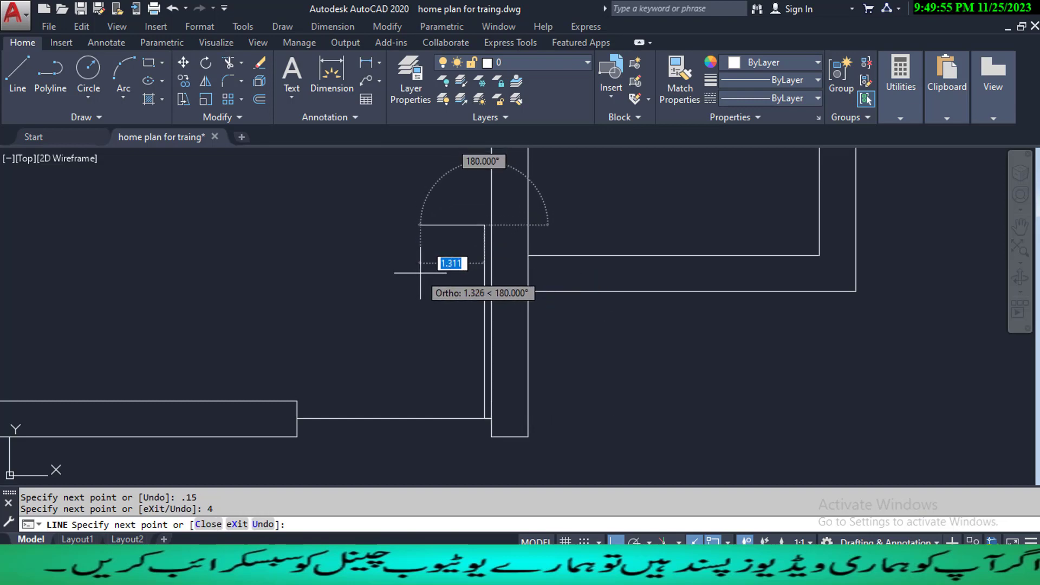
- Complete the thin door leaf with a 0.15-unit segment to the left and a 4-unit segment down to the doorway line
type(".01")
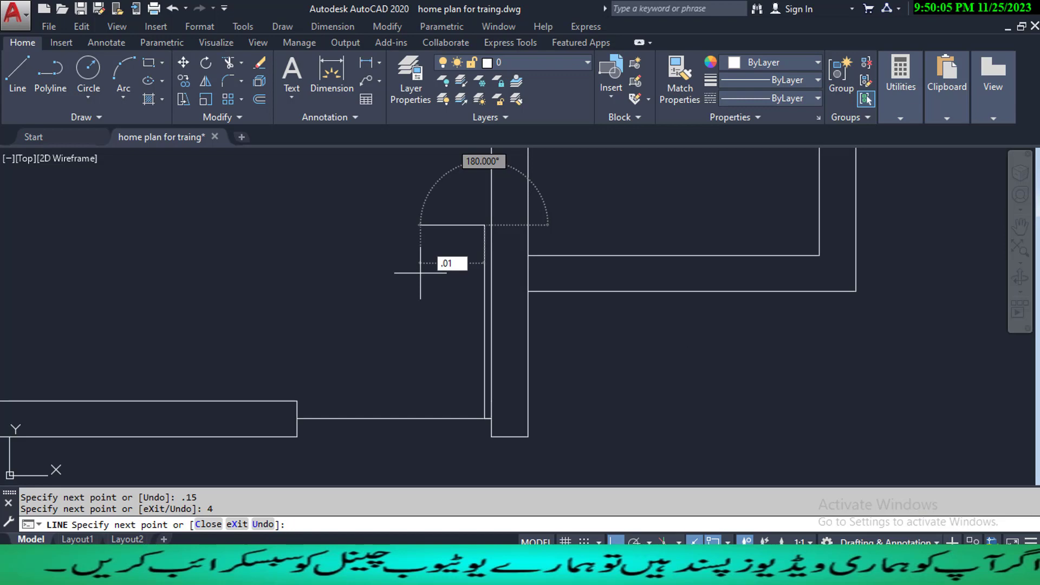
key("BackSpace")
key("BackSpace")
key("BackSpace")
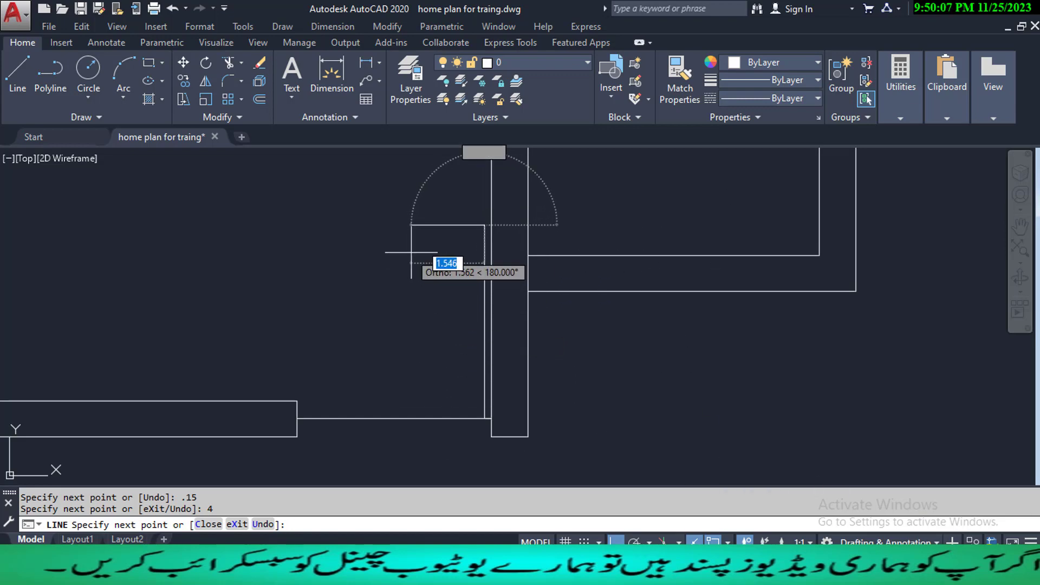
type(".1")
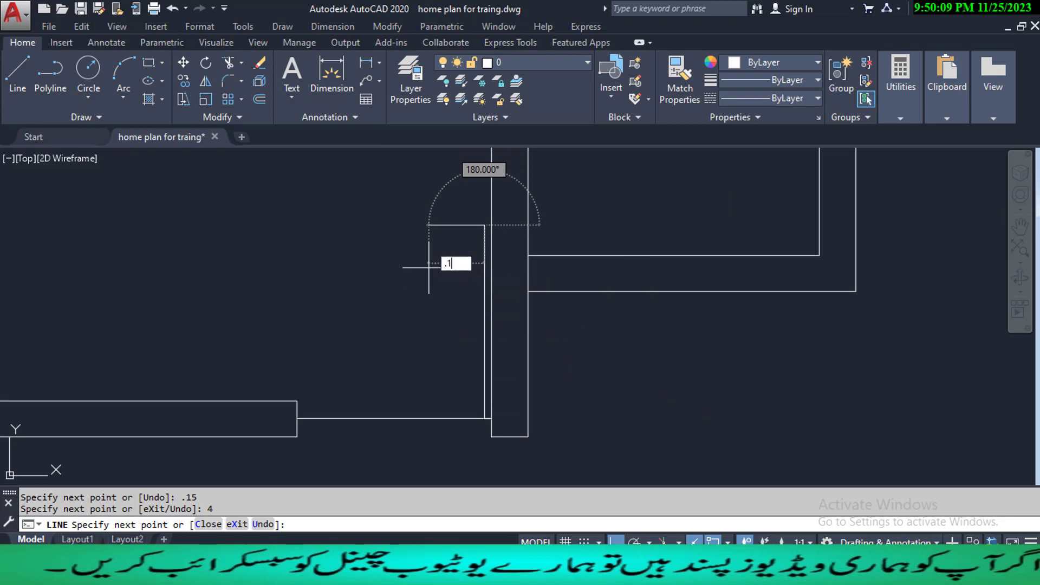
type("5")
key("Return")
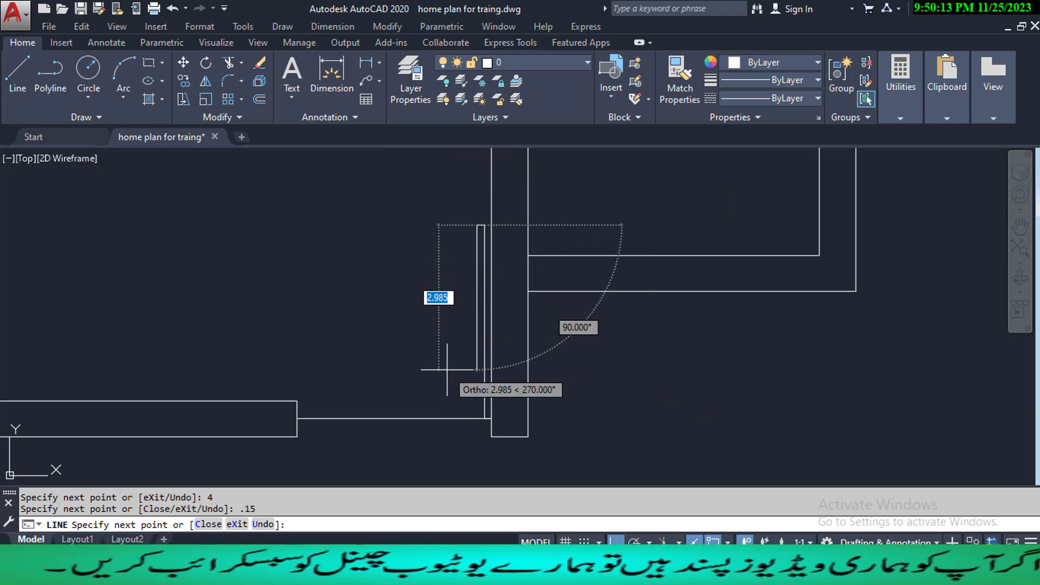
type("4")
key("Return")
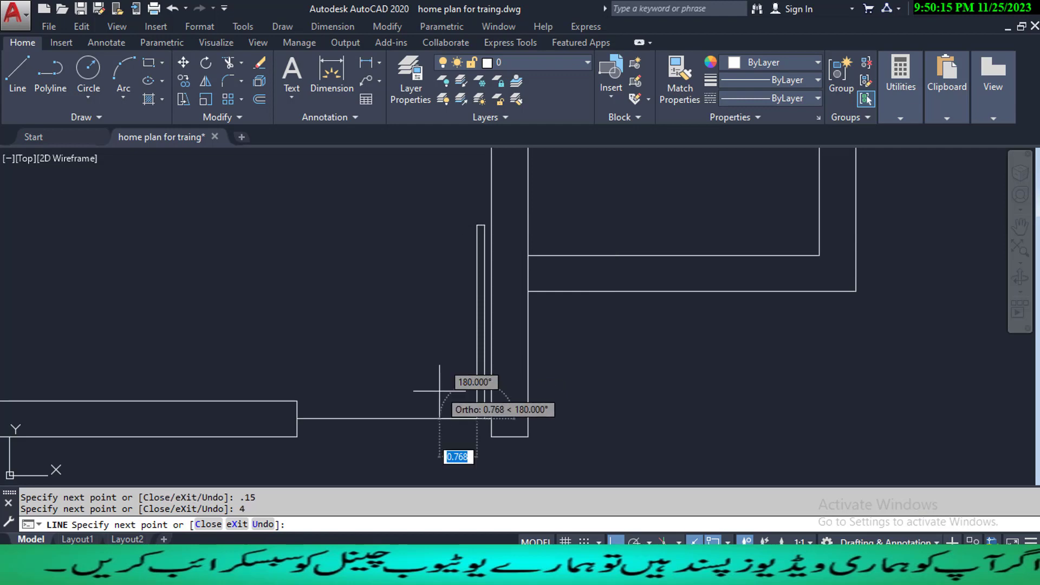
scroll(467, 418, "up", 2)
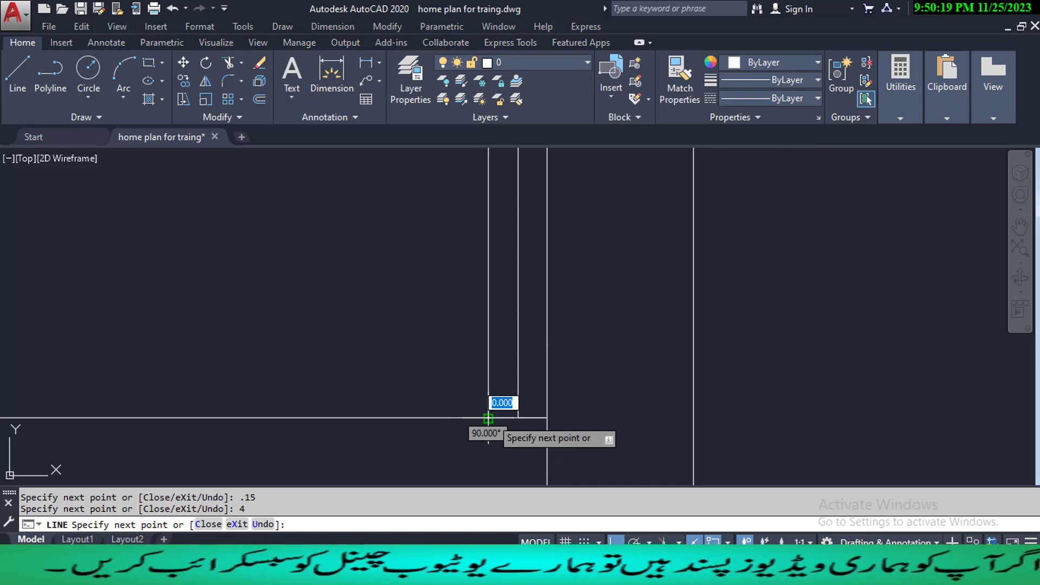
left_click(488, 419)
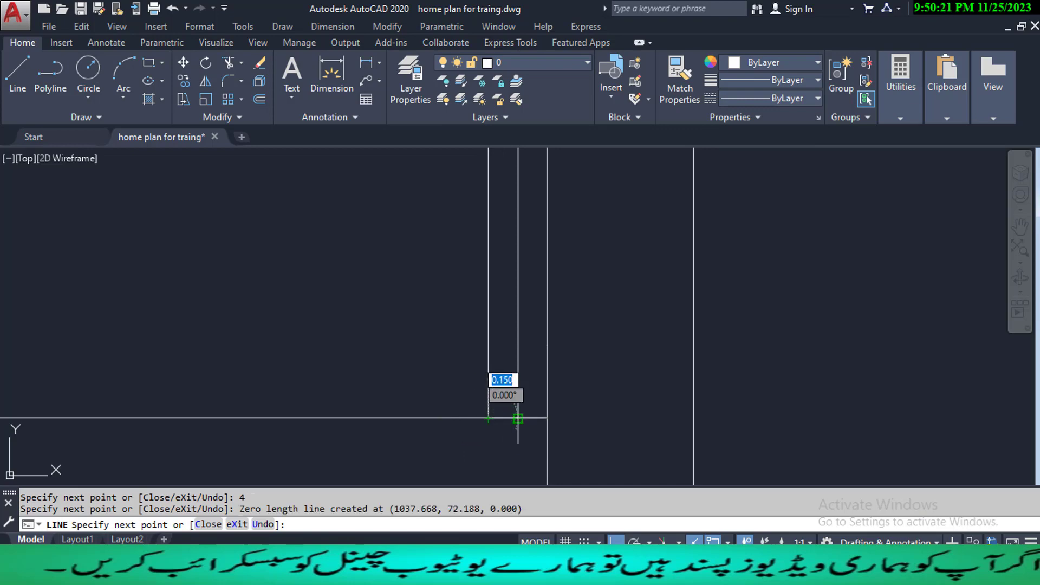
key("Escape")
key("Escape")
- Erase the horizontal construction line that spans the doorway
left_click(421, 435)
left_click(385, 405)
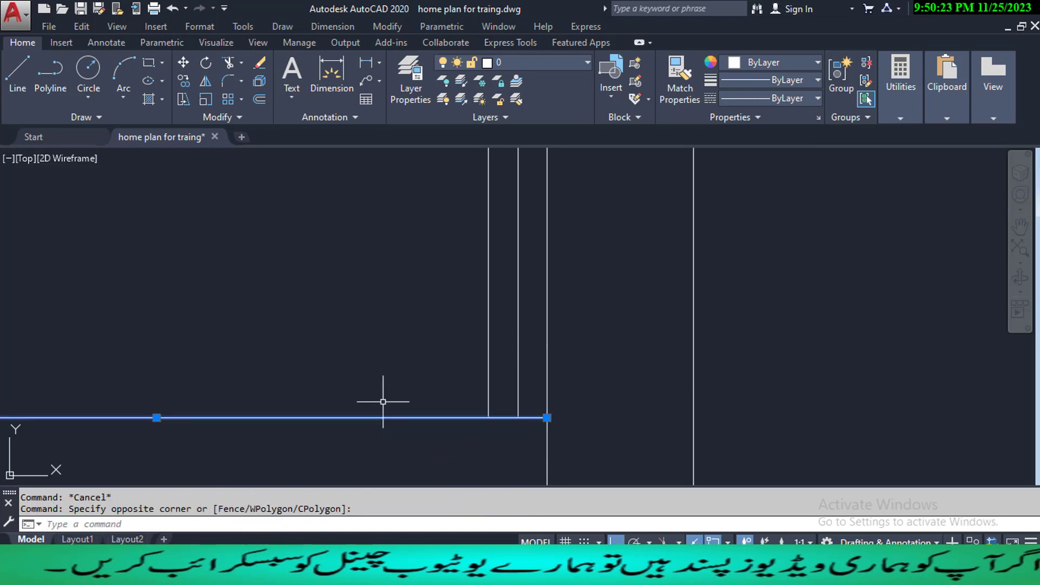
type("E")
key("Return")
scroll(381, 402, "down", 4)
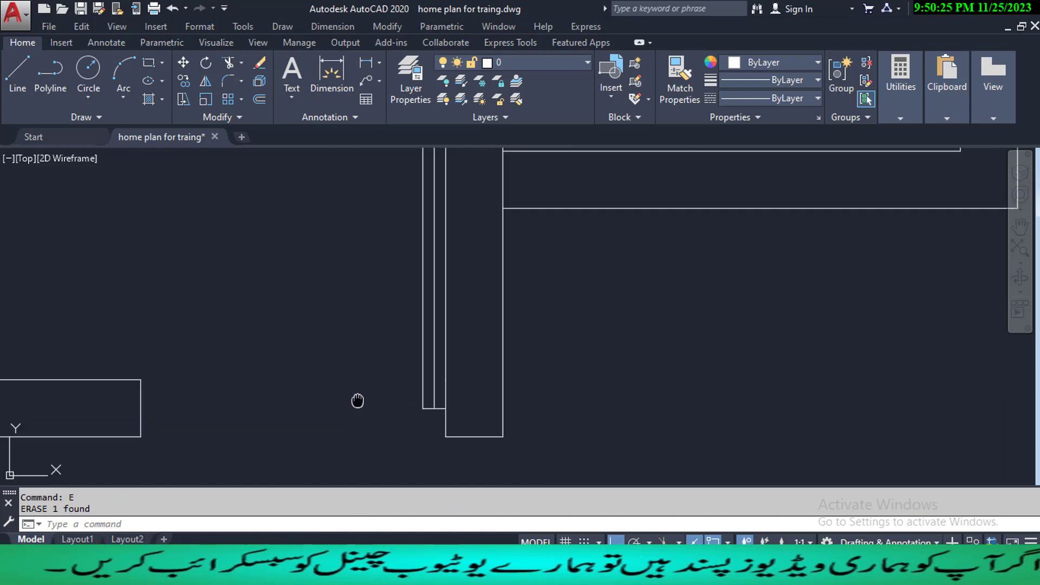
middle_click_drag(358, 401, 434, 394)
scroll(432, 379, "down", 1)
mouse_move(422, 354)
middle_mouse_down()
mouse_move(439, 383)
mouse_move(454, 364)
middle_mouse_up()
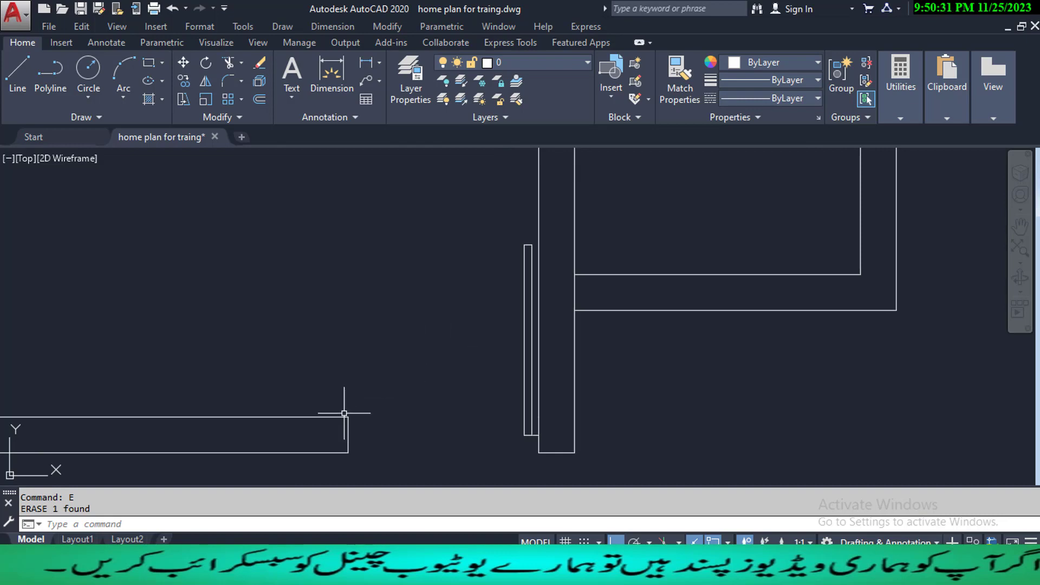
- Draw a three-point door swing arc from the left wall end's upper corner to the upper-left corner of the door leaf
type("A")
key("Return")
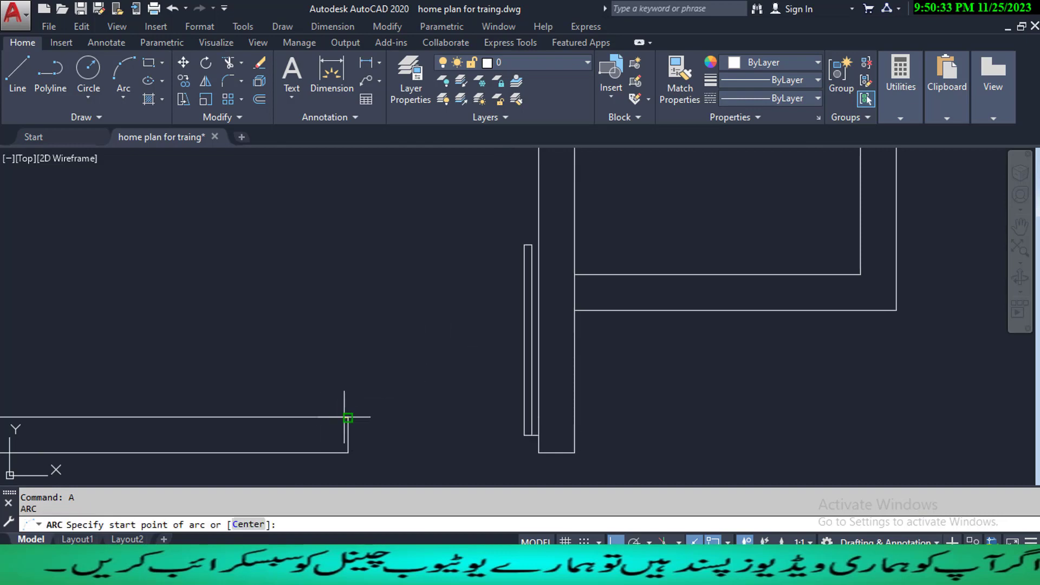
left_click(347, 417)
left_click(358, 286)
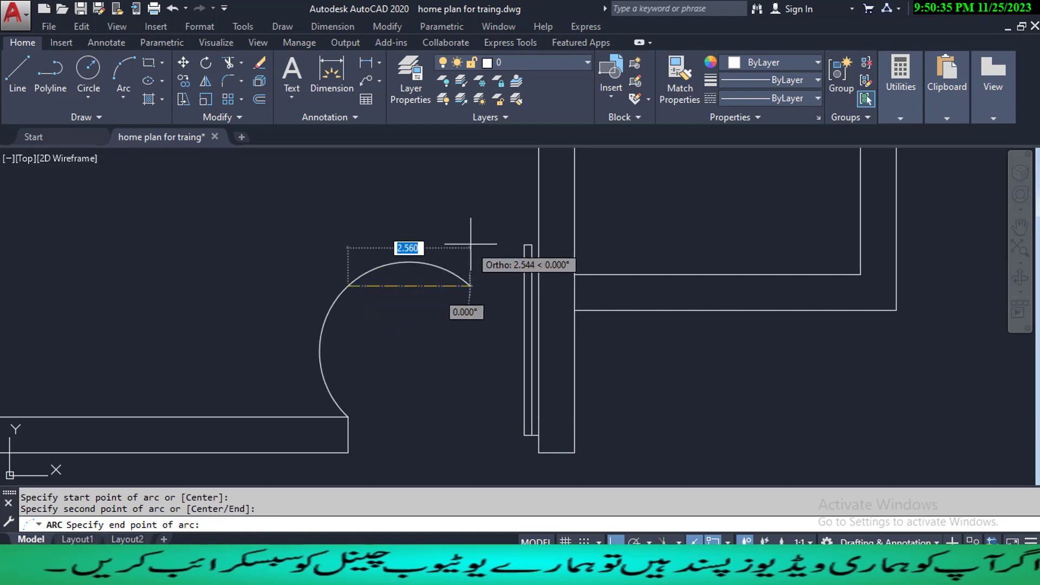
left_click(523, 244)
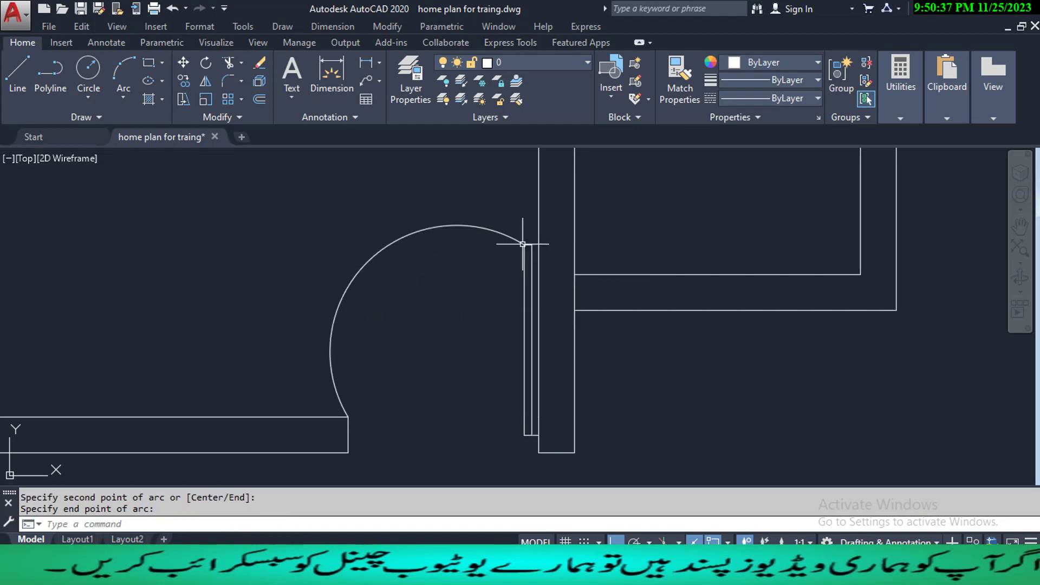
- Stretch the swing arc's midpoint inward so it forms roughly a quarter circle between the wall end and door leaf
left_click(394, 245)
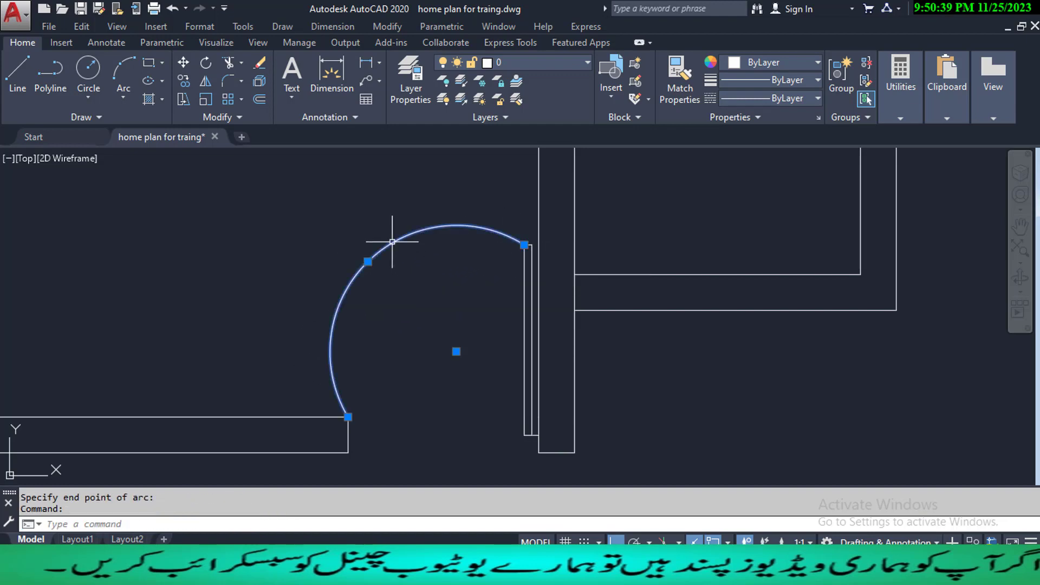
left_click(368, 261)
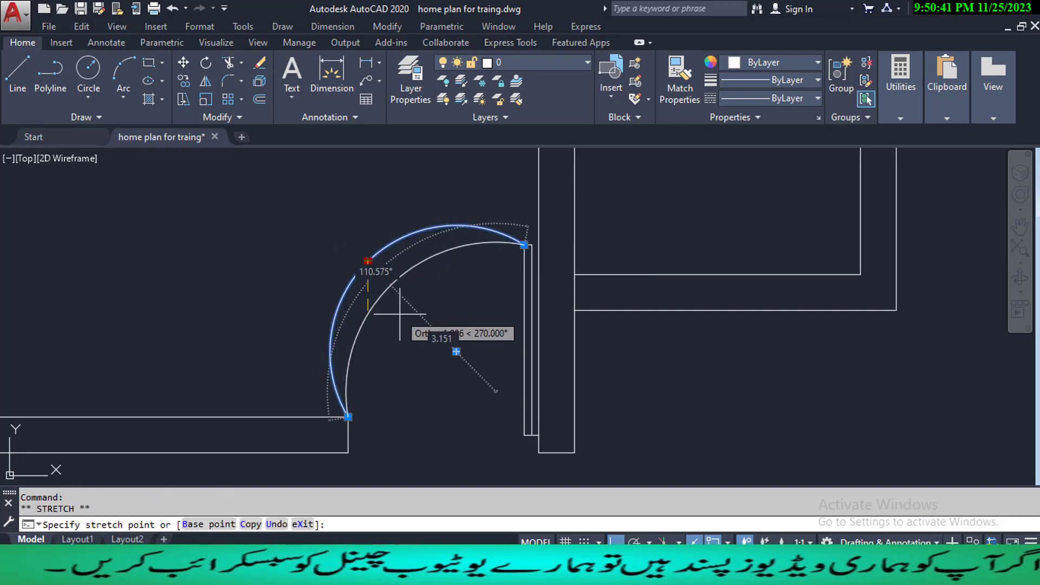
key("Escape")
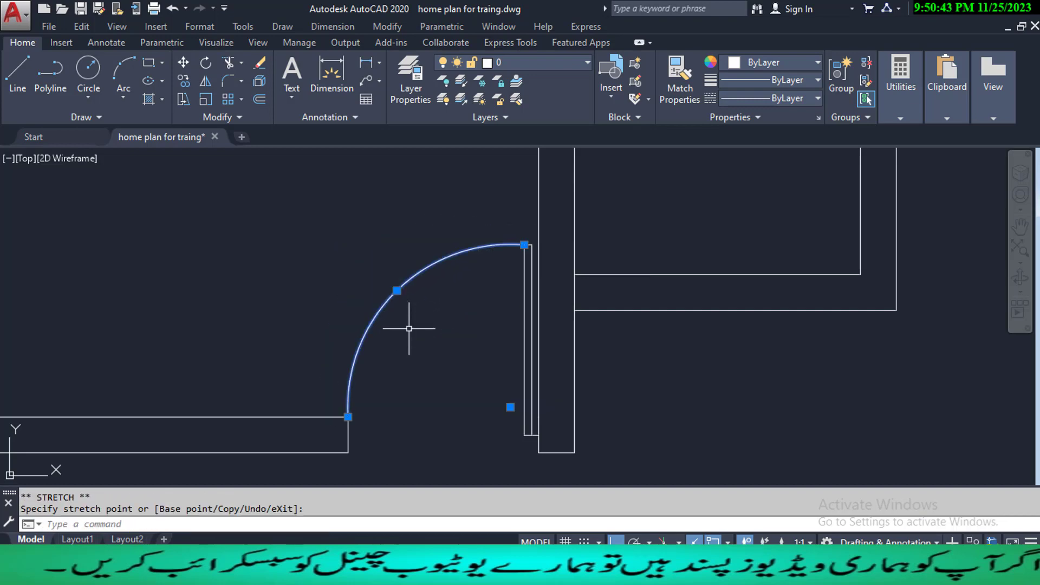
key("Escape")
scroll(400, 328, "down", 5)
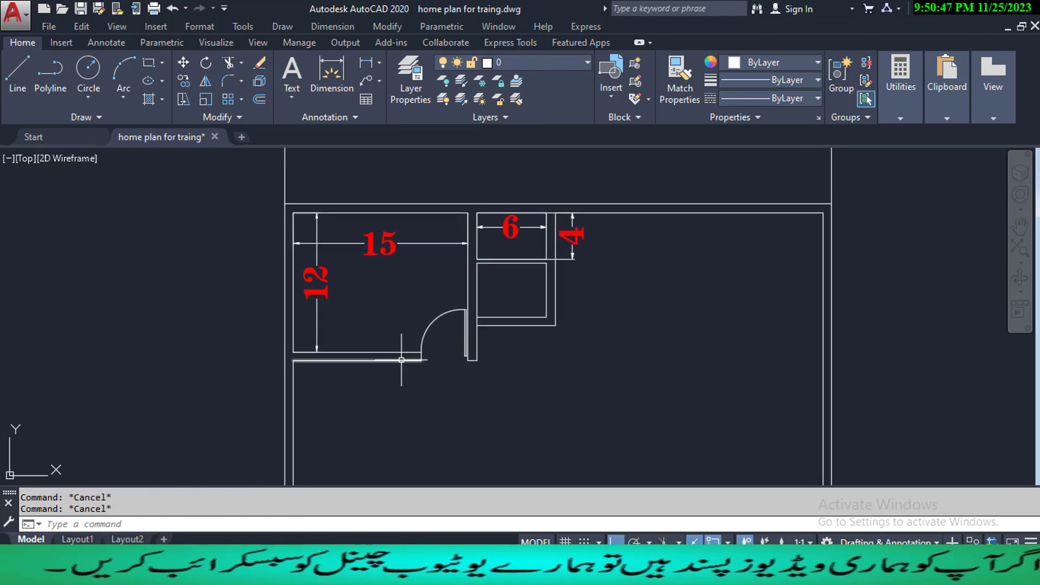
- Load the ACAD_ISO02W100 ISO dash linetype from acad.lin and accept the linetype settings
left_click(436, 317)
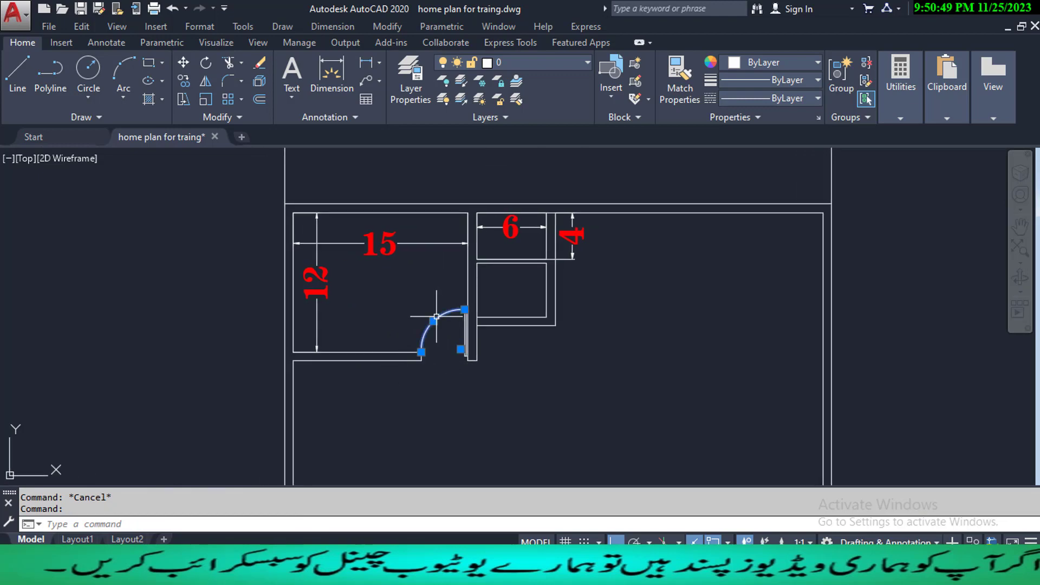
left_click(811, 80)
left_click(806, 86)
left_click(807, 98)
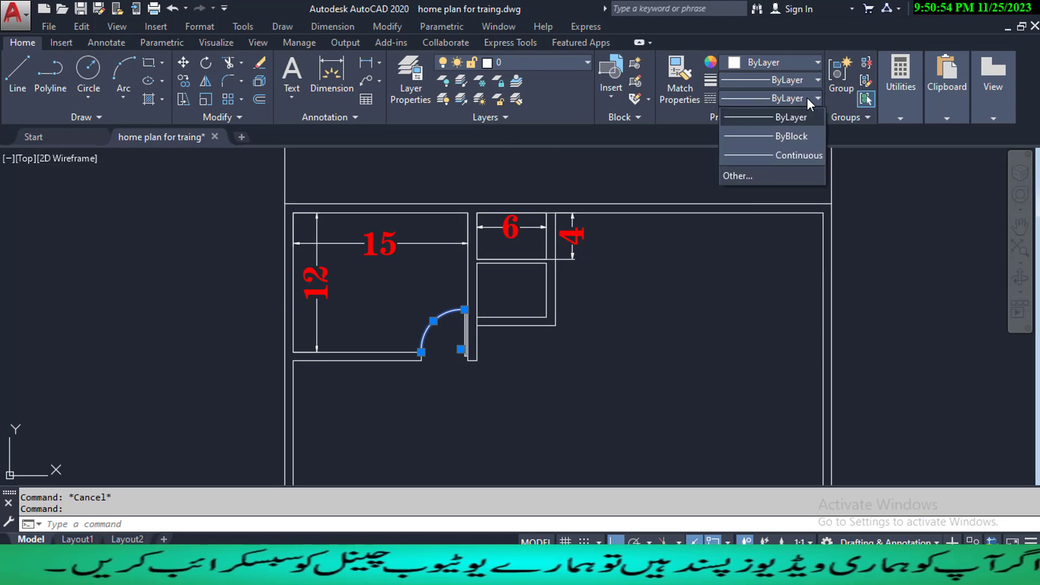
left_click(785, 175)
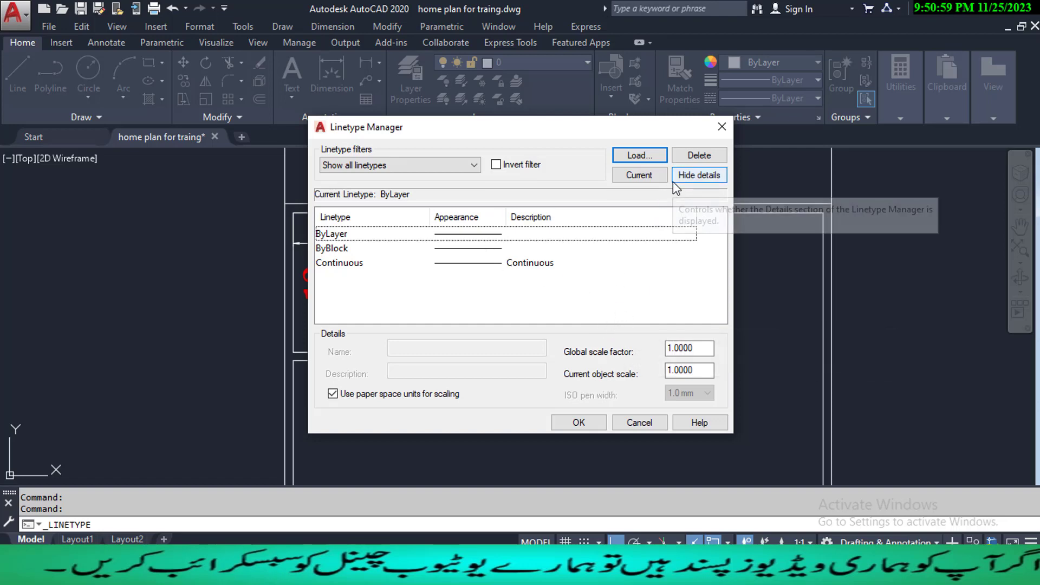
left_click(661, 156)
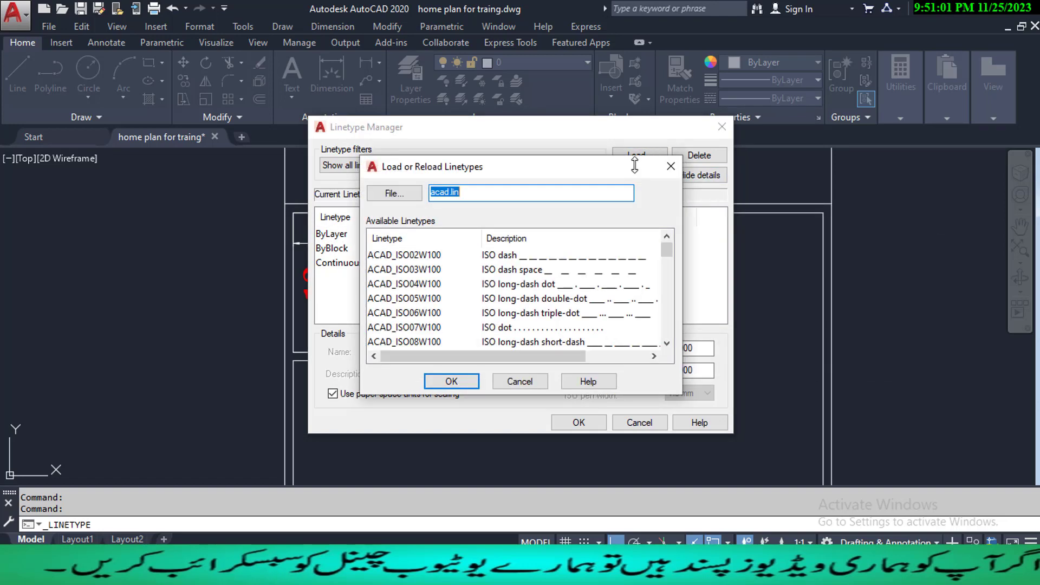
left_click(588, 259)
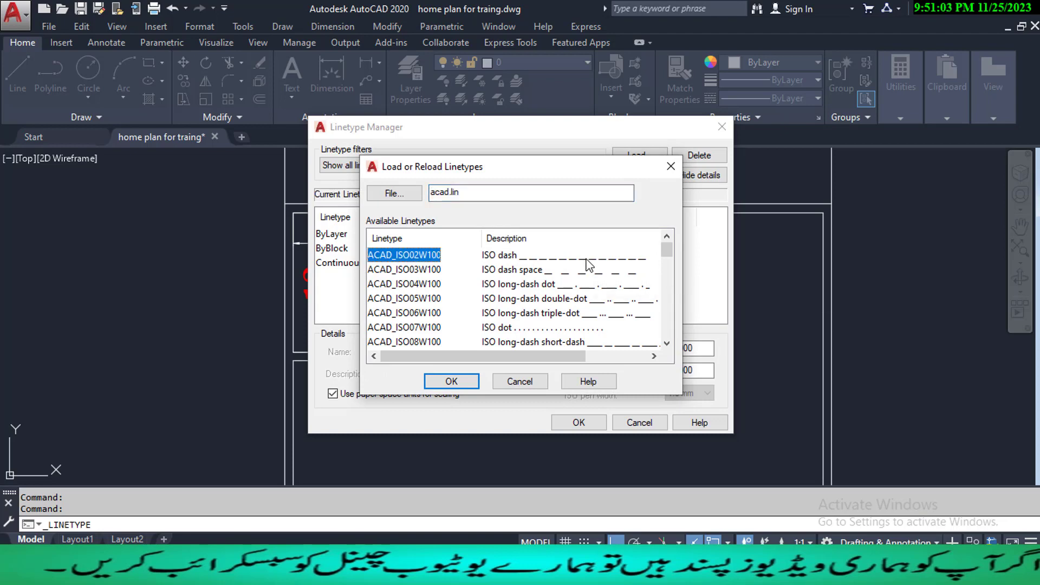
left_click(455, 382)
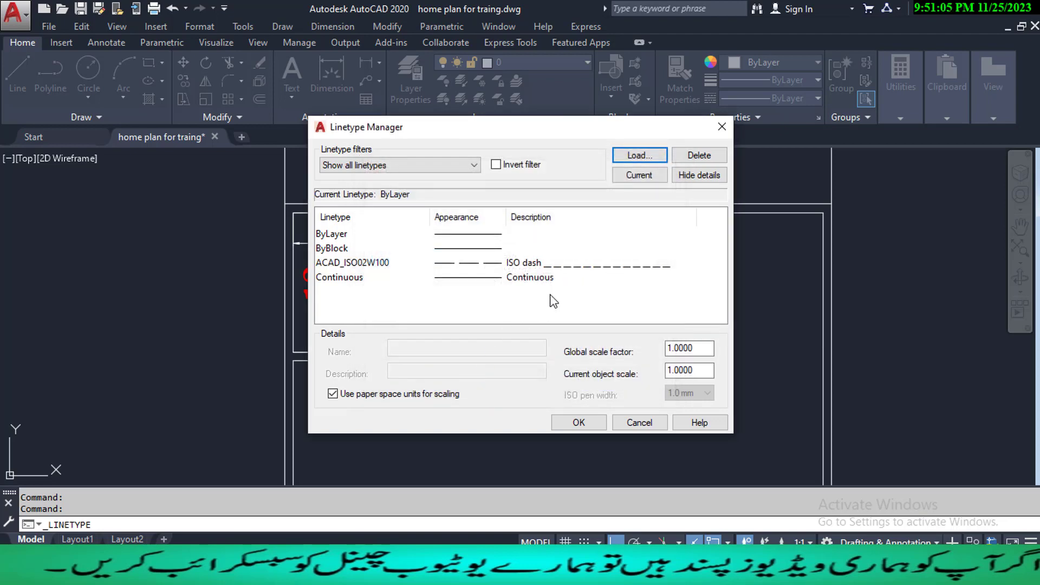
left_click(568, 265)
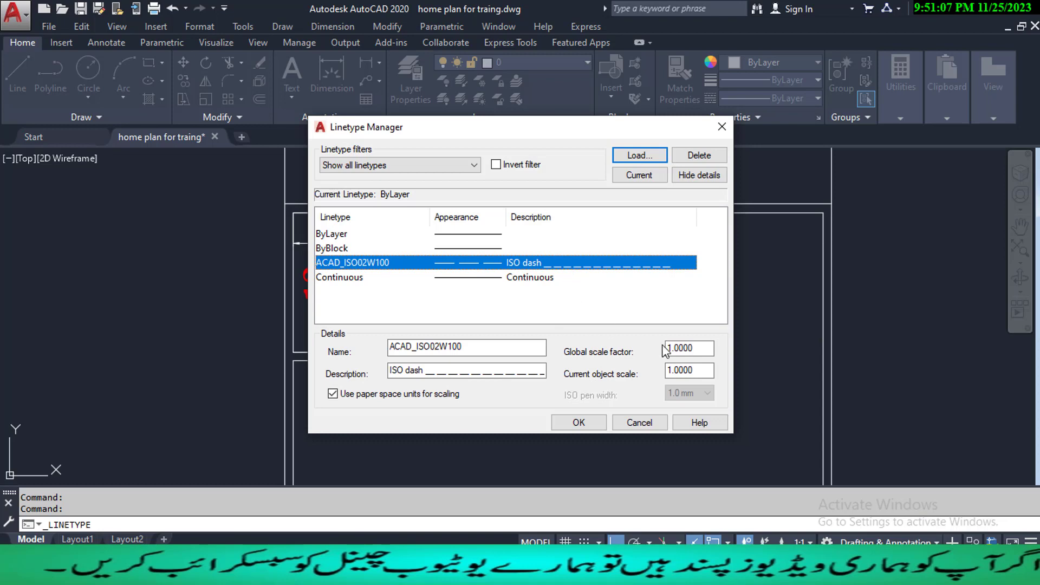
left_click(590, 422)
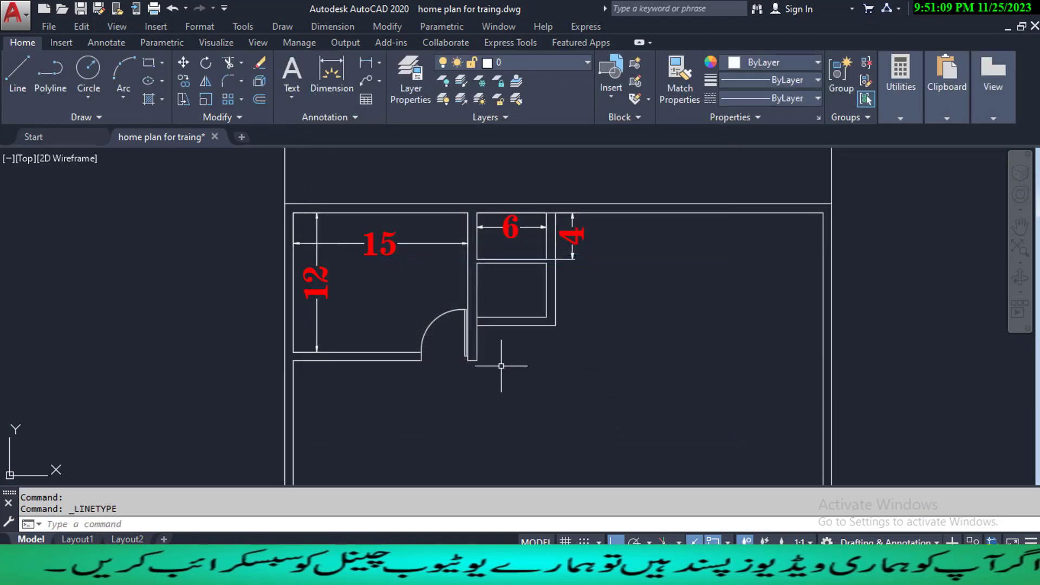
- Regenerate the drawing to refresh how the door swing arc is displayed
scroll(434, 310, "up", 5)
scroll(471, 332, "up", 8)
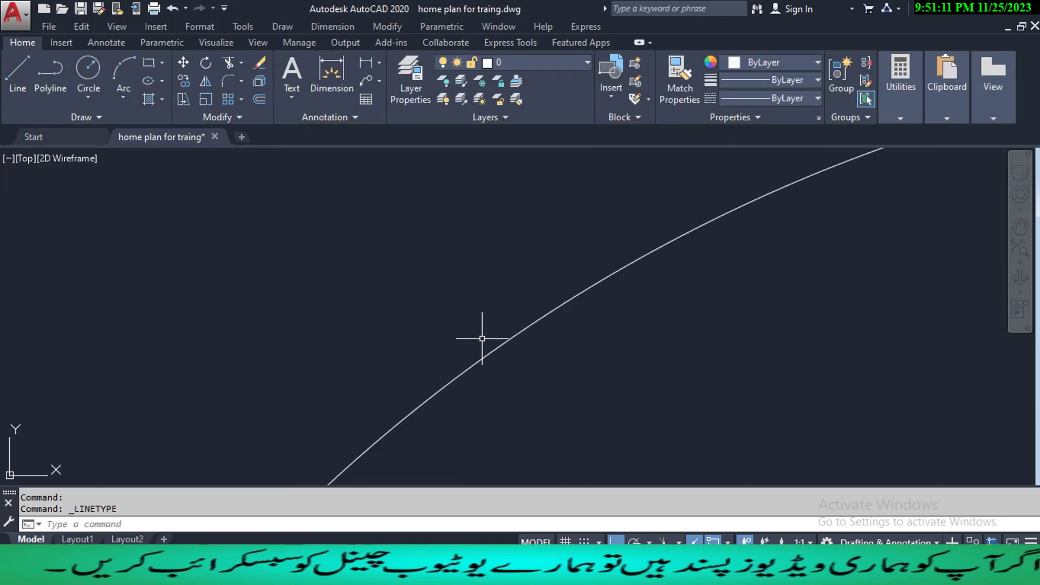
key("Escape")
scroll(482, 338, "down", 10)
key("Escape")
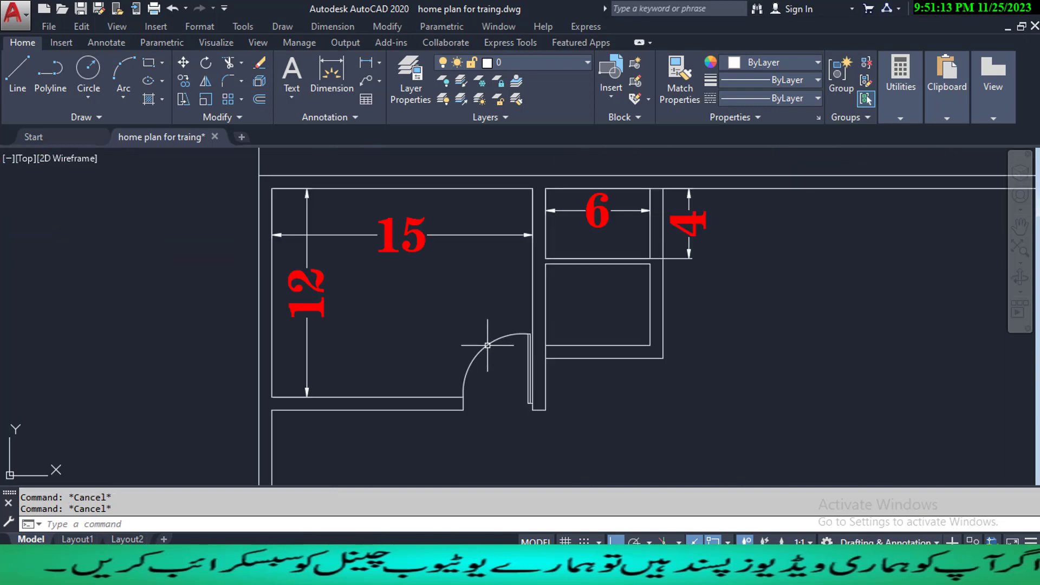
middle_click_drag(489, 359, 486, 360)
type("REG")
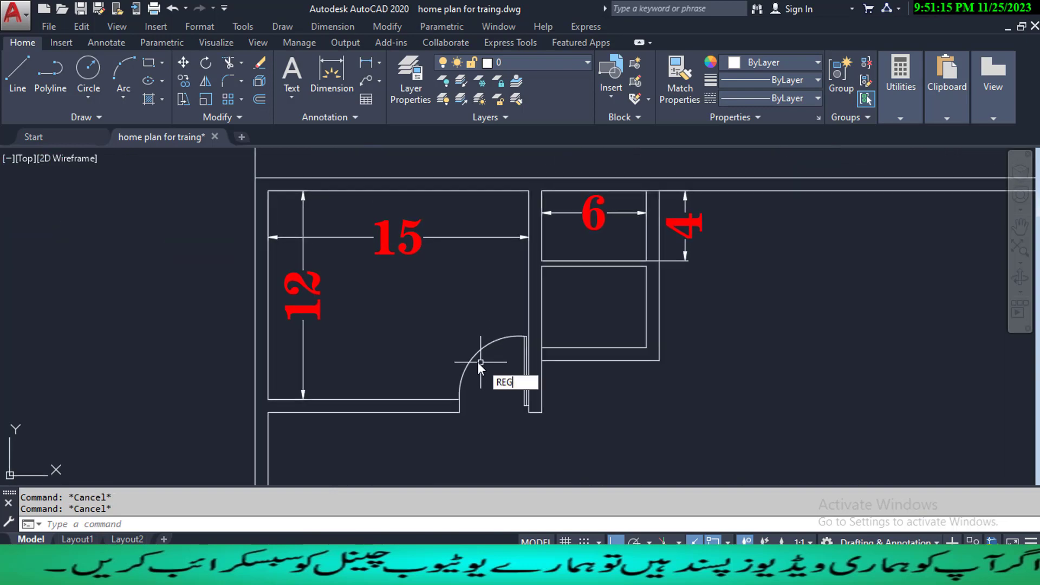
type("EN")
key("Return")
- Set the door swing arc's linetype to ACAD_ISO02W100
scroll(475, 352, "up", 6)
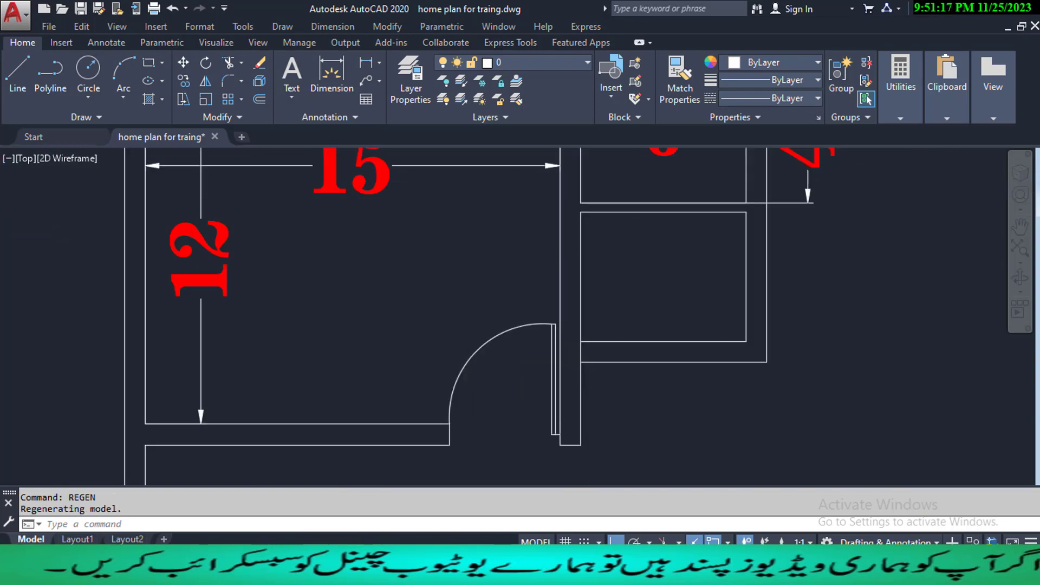
left_click(474, 344)
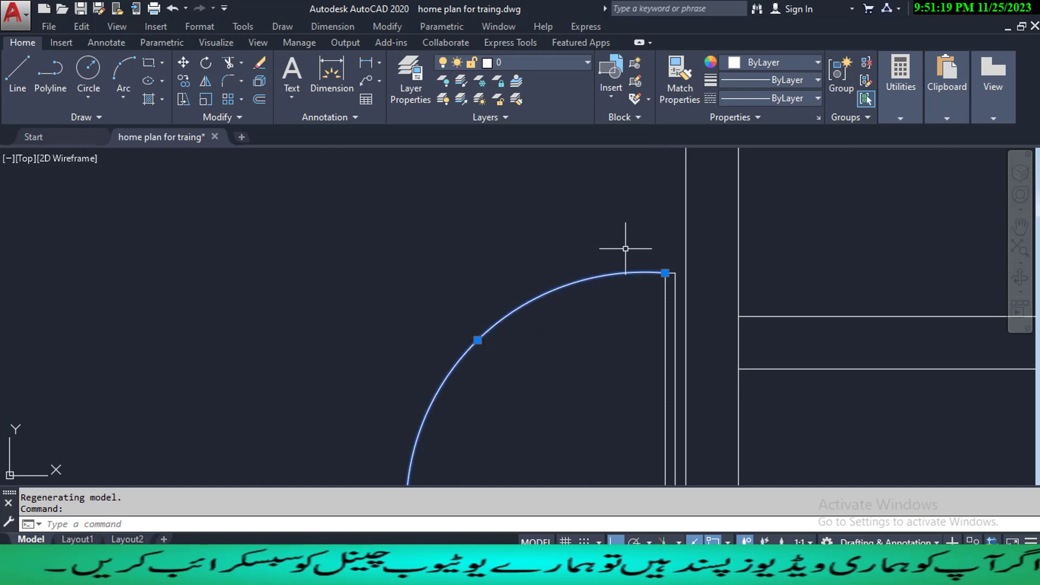
left_click(784, 98)
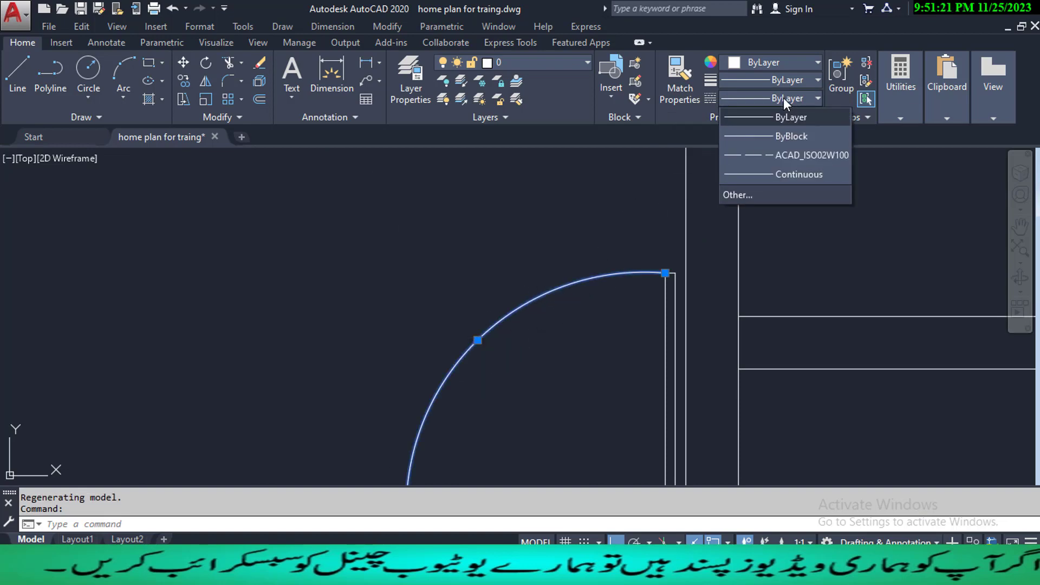
left_click(798, 154)
key("Escape")
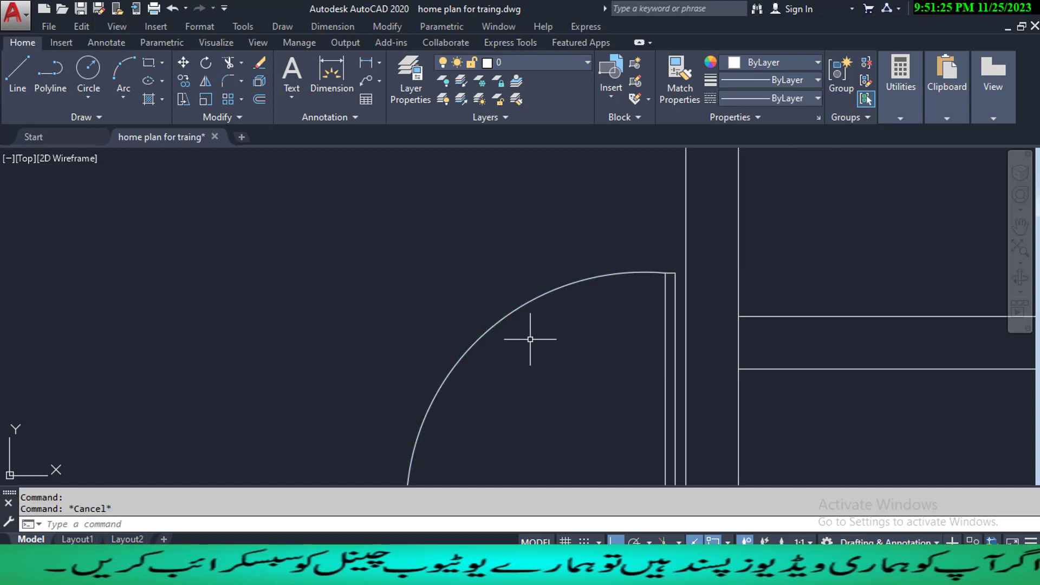
key("Escape")
- Set the current object scale to 2 for linetypes with the door swing arc and the ACAD_ISO02W100 entry selected
scroll(492, 323, "up", 6)
scroll(368, 249, "up", 5)
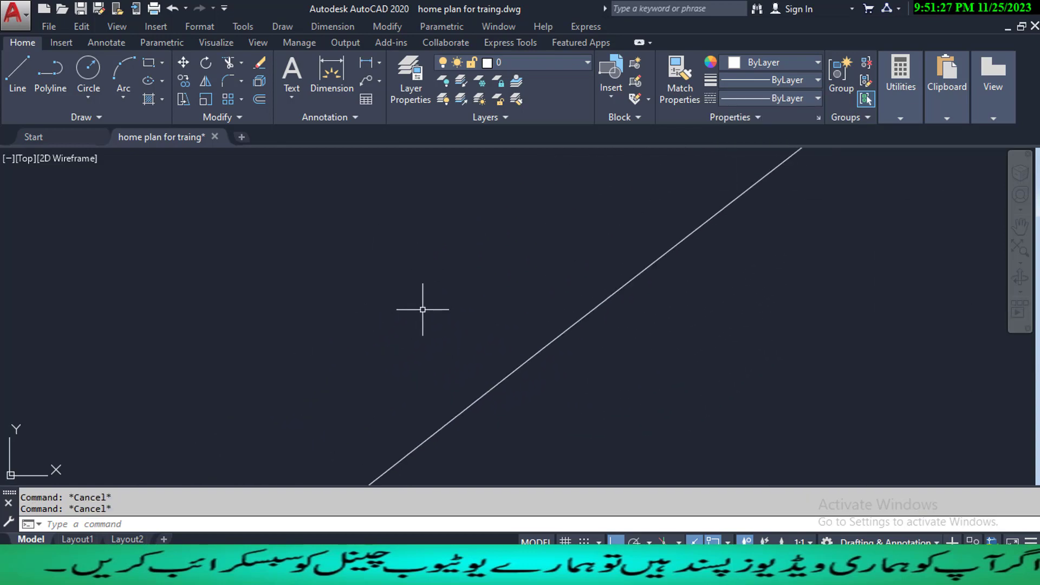
scroll(588, 393, "down", 5)
scroll(574, 352, "down", 5)
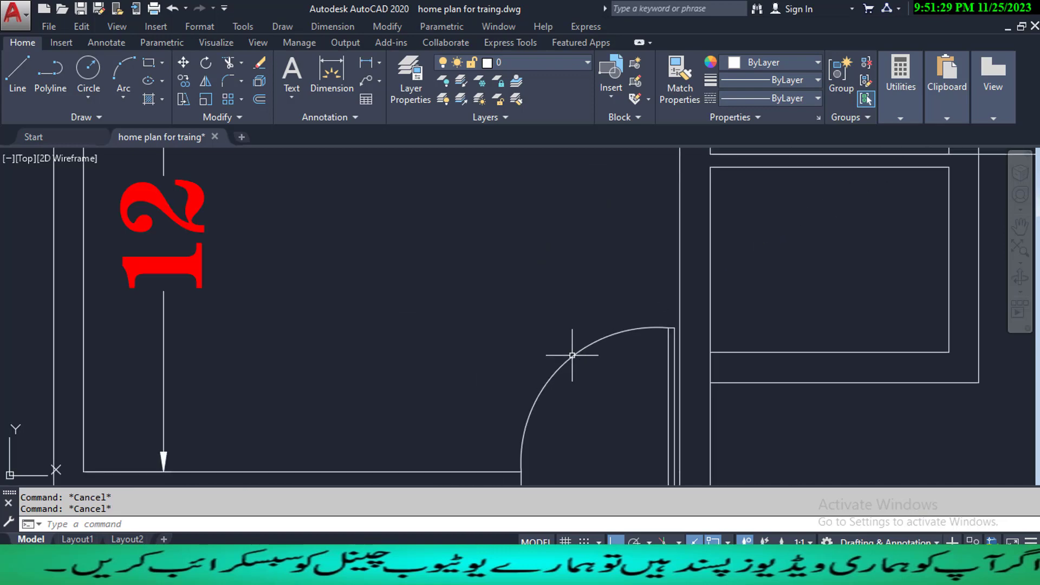
scroll(572, 356, "up", 2)
left_click(571, 356)
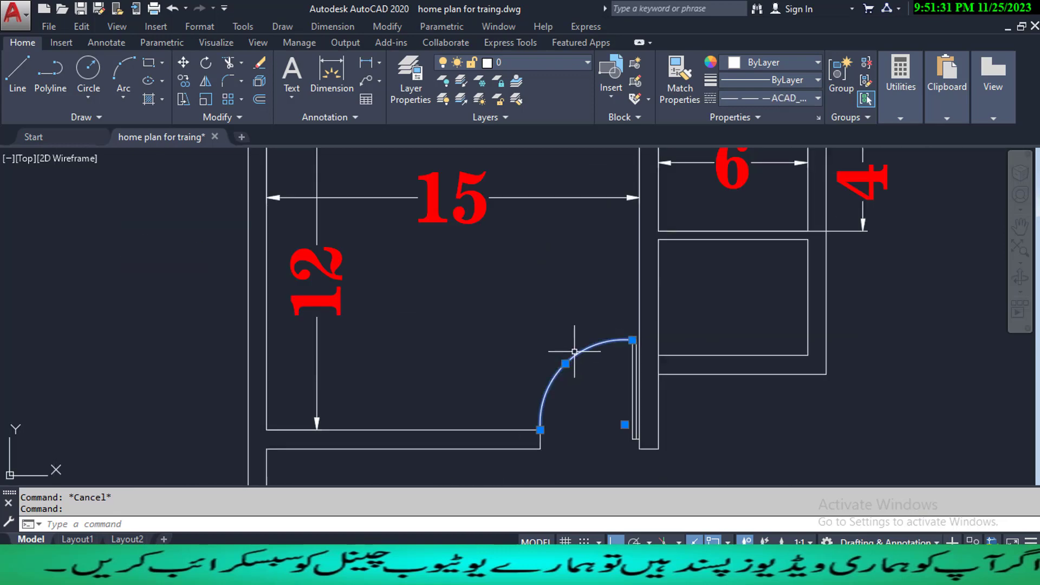
left_click(761, 97)
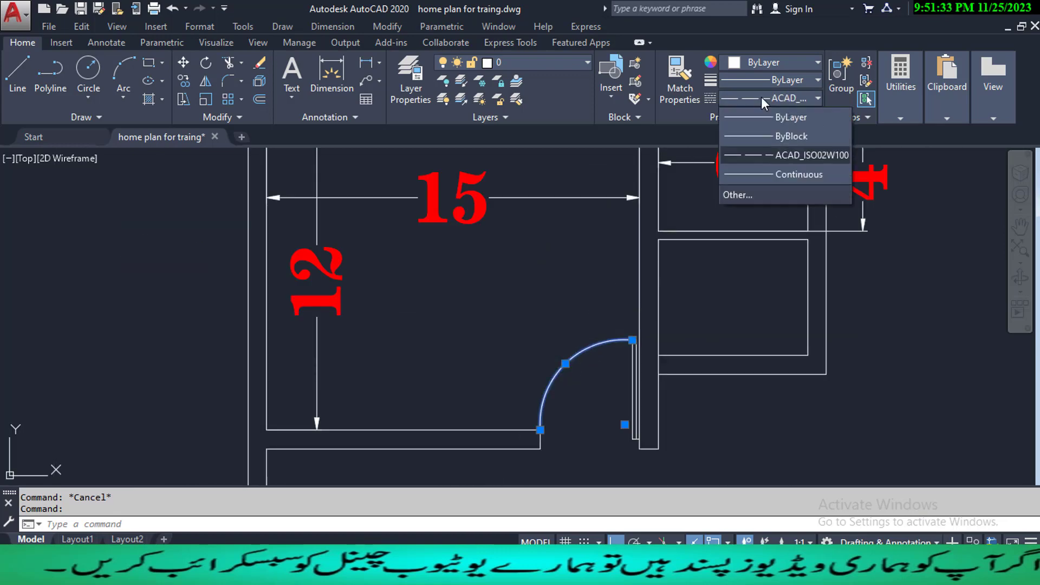
left_click(773, 193)
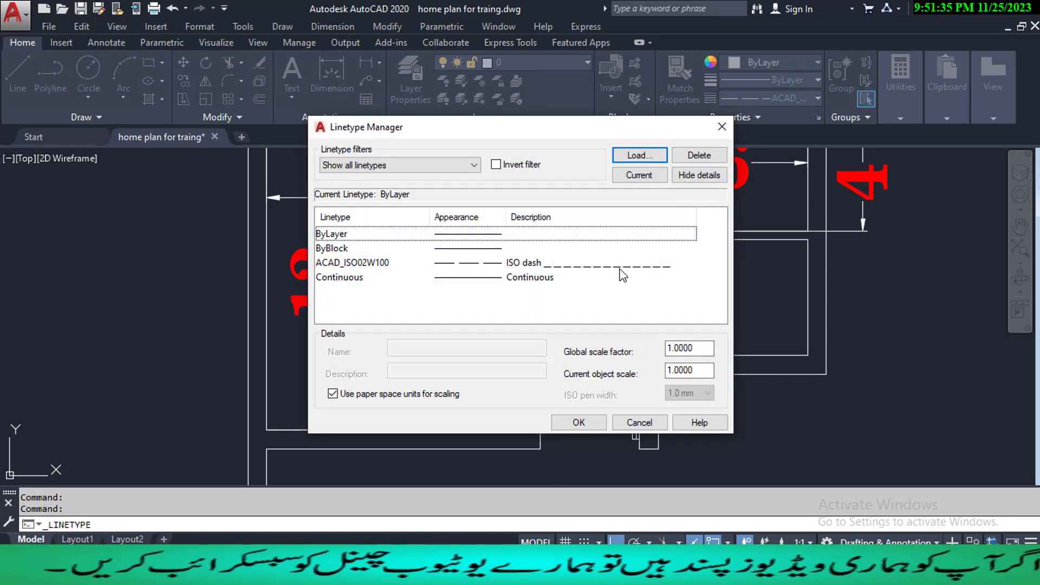
left_click(496, 264)
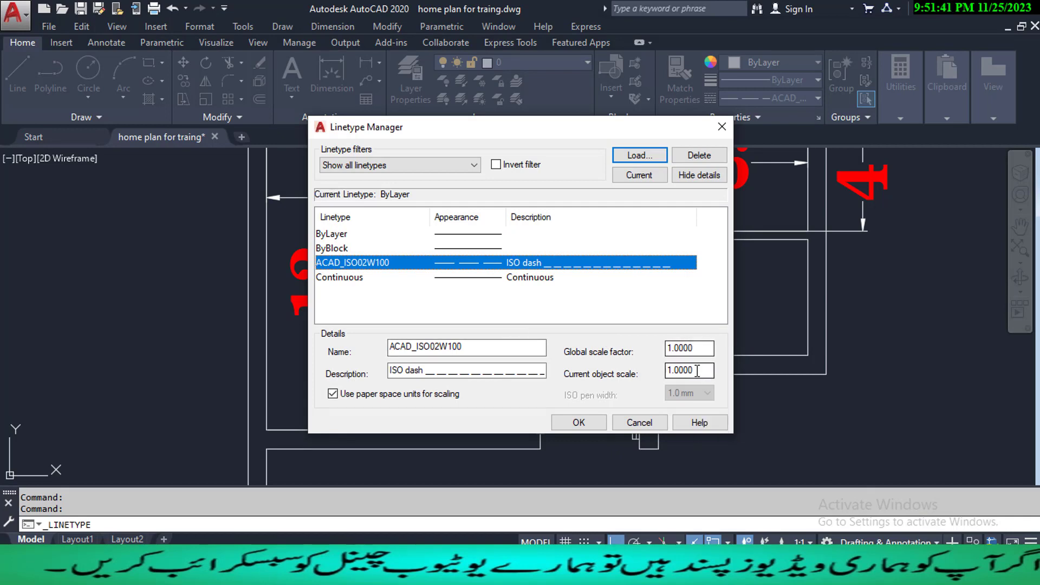
left_click_drag(697, 370, 637, 373)
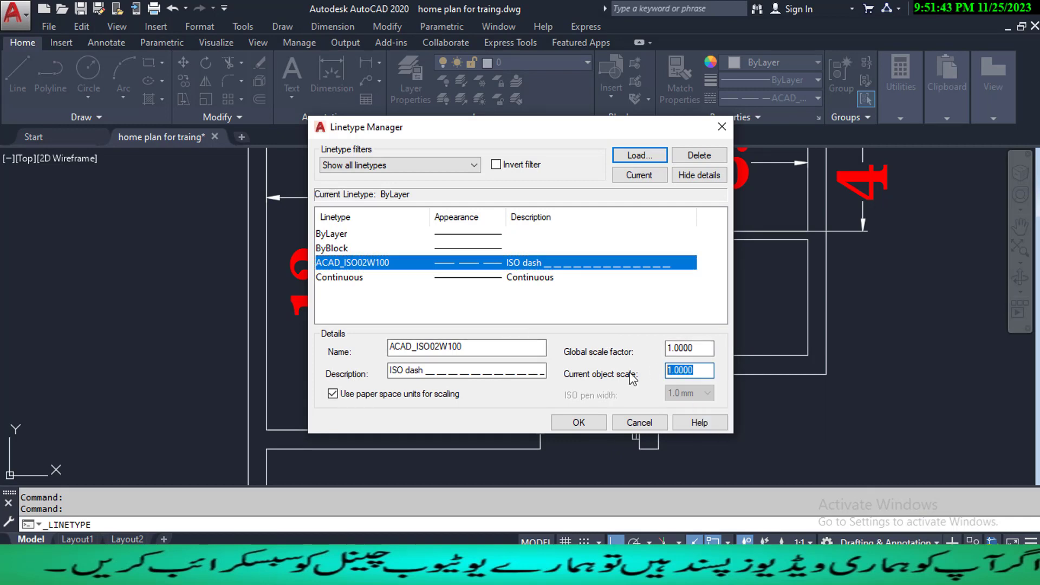
type("2")
key("Return")
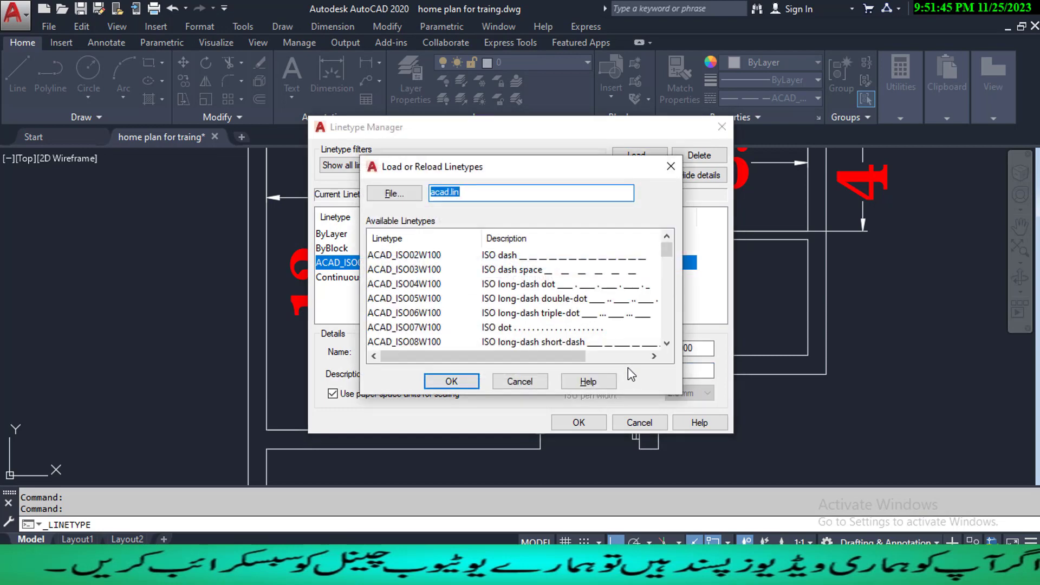
- Load the ACAD_ISO07W100 ISO dot linetype and accept the linetype settings with a current object scale of 2
left_click(451, 381)
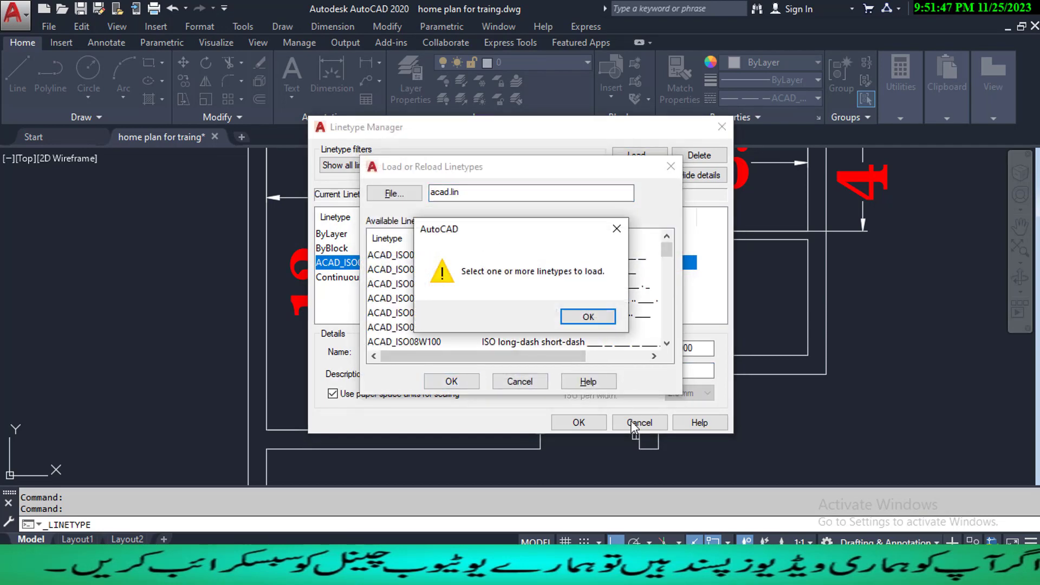
left_click(600, 317)
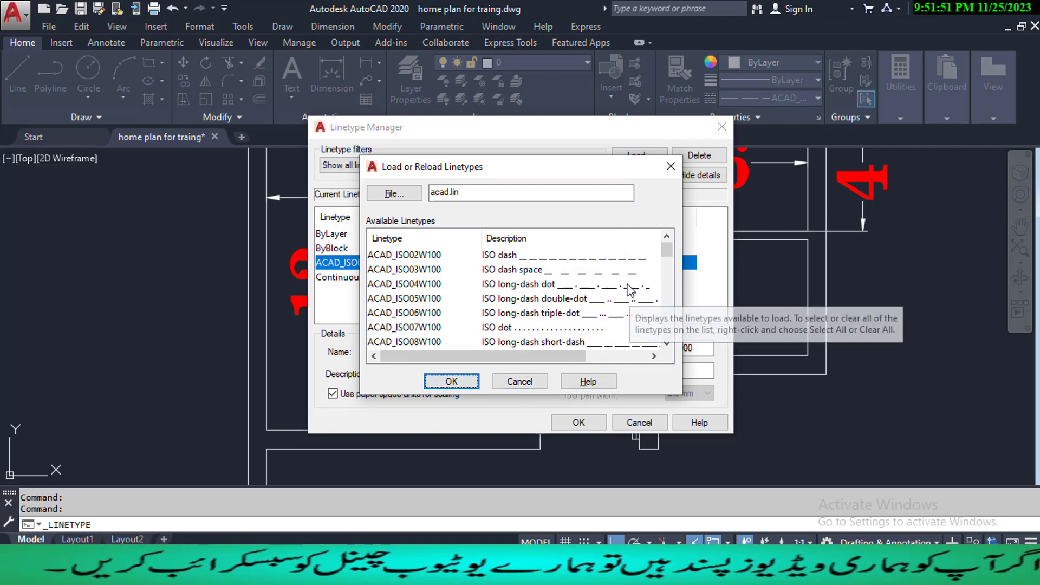
left_click(569, 328)
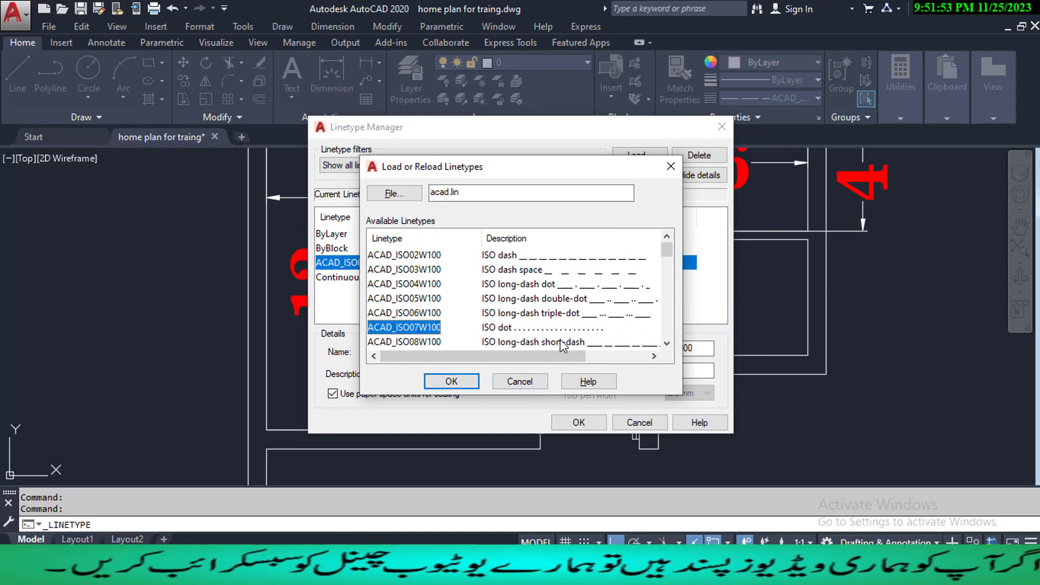
left_click(451, 382)
type("2")
left_click(579, 422)
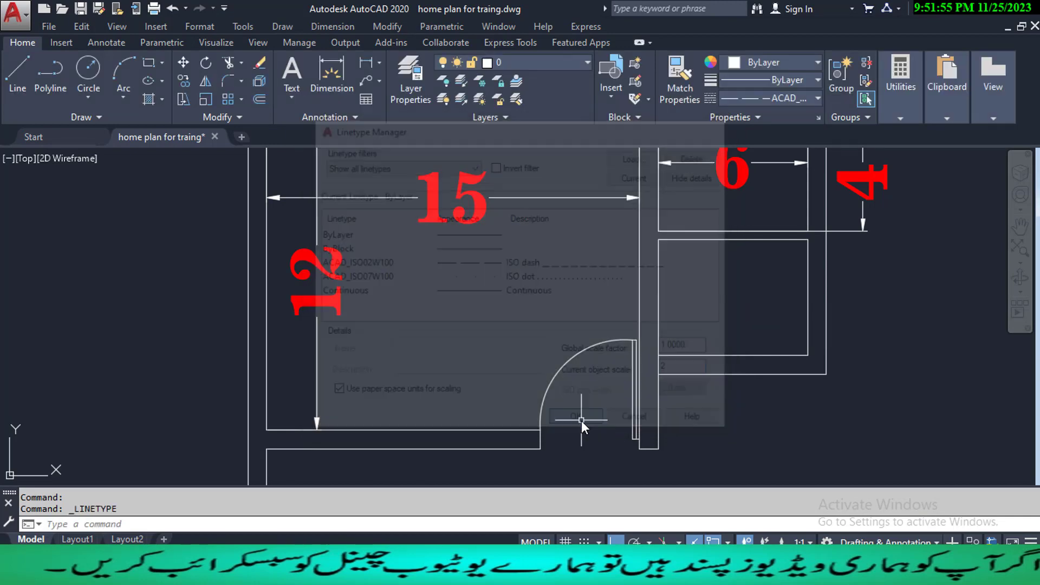
- Change the door swing arc's linetype to ACAD_ISO07W100
left_click(579, 353)
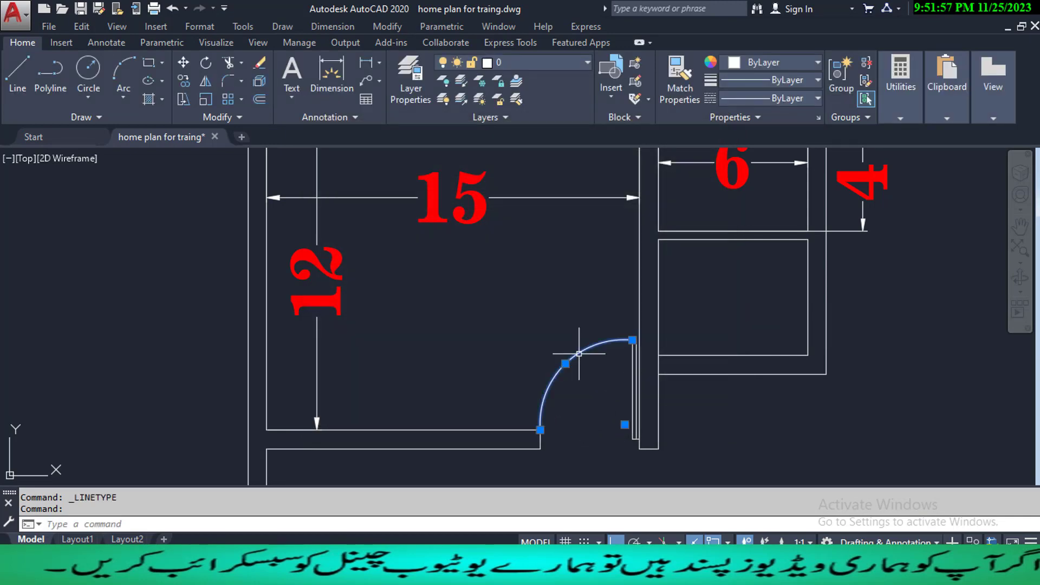
left_click(803, 102)
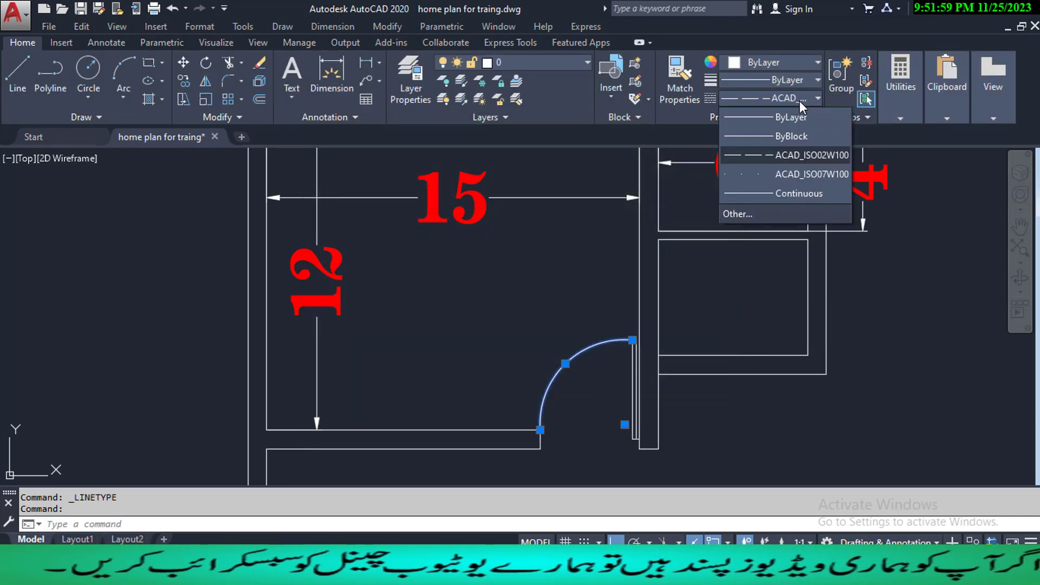
left_click(797, 173)
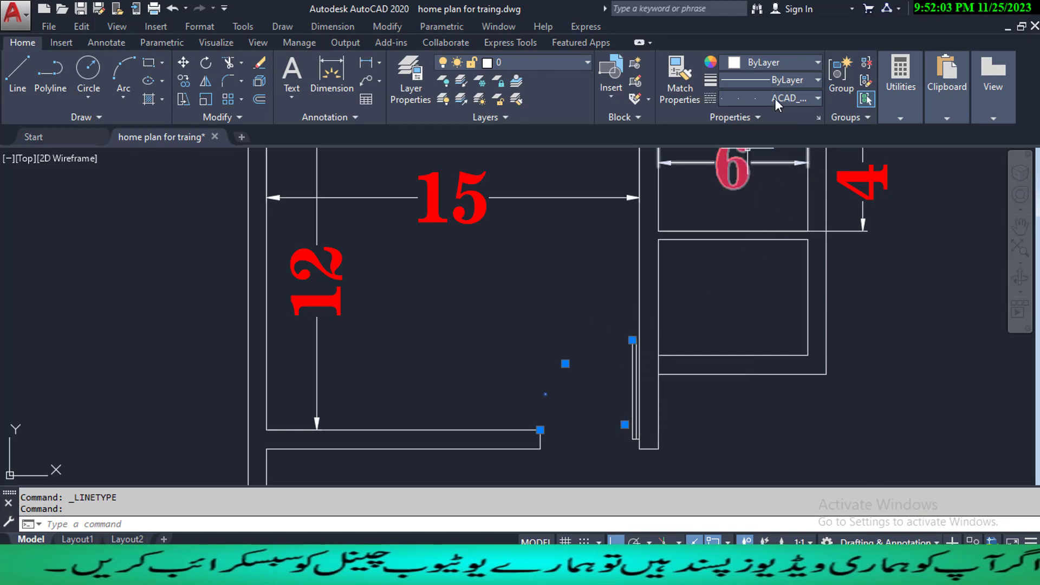
key("Escape")
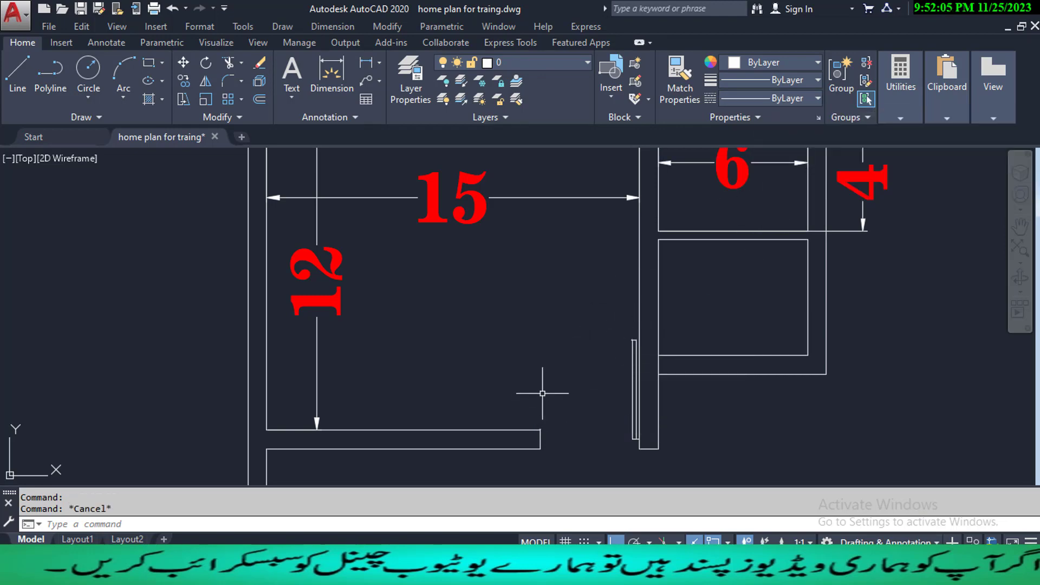
- Set the dotted door swing arc's linetype scale to 2 in its object properties
left_click(543, 394)
right_click(543, 393)
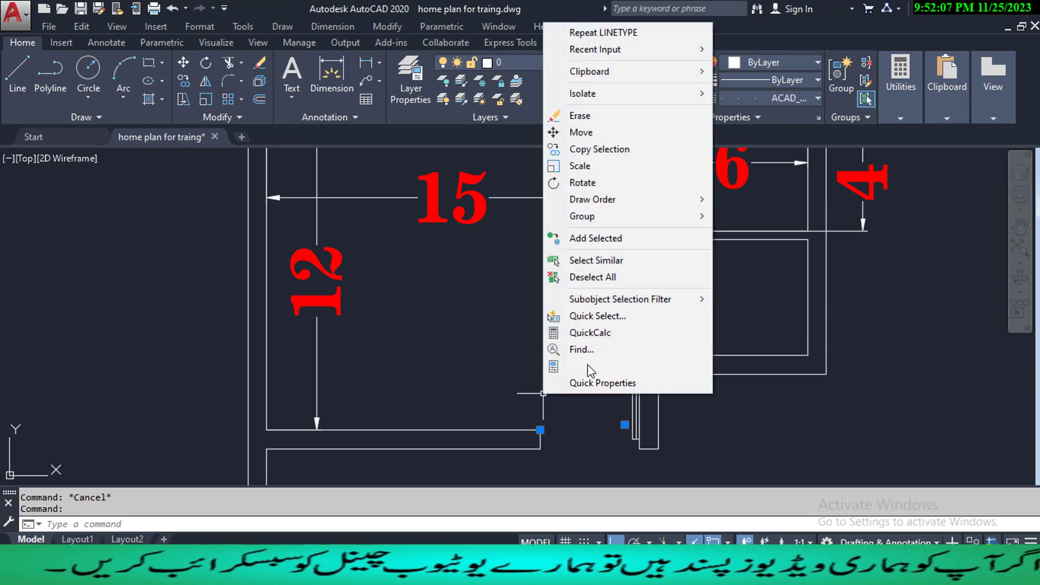
left_click(588, 365)
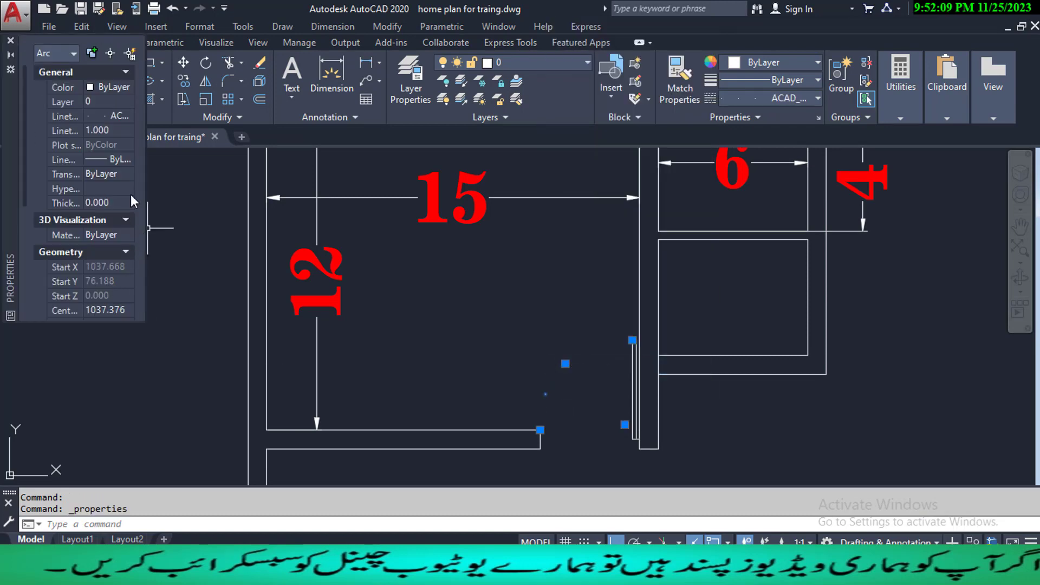
left_click(110, 157)
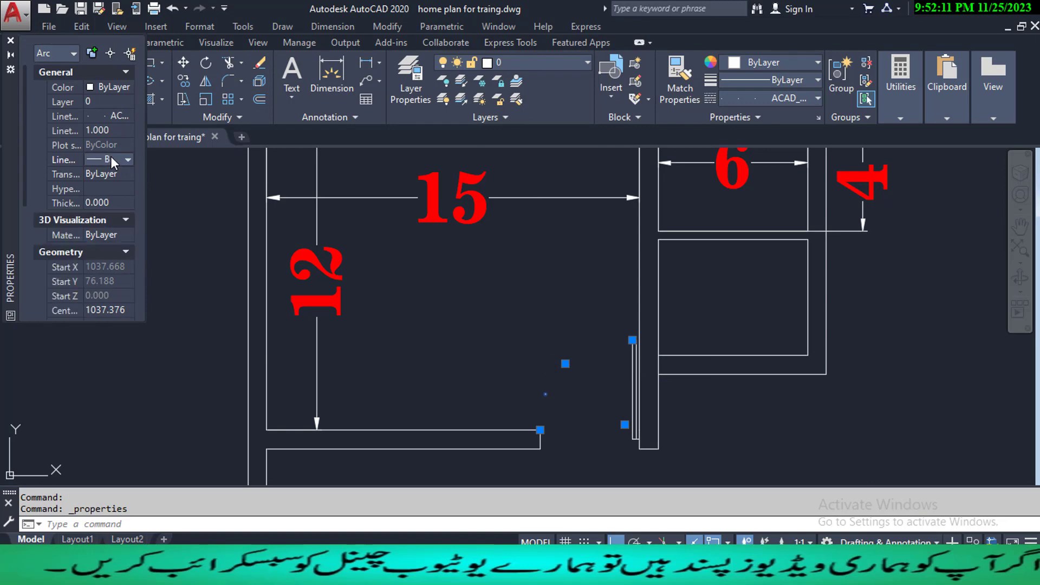
left_click(128, 159)
left_click(129, 160)
left_click(111, 130)
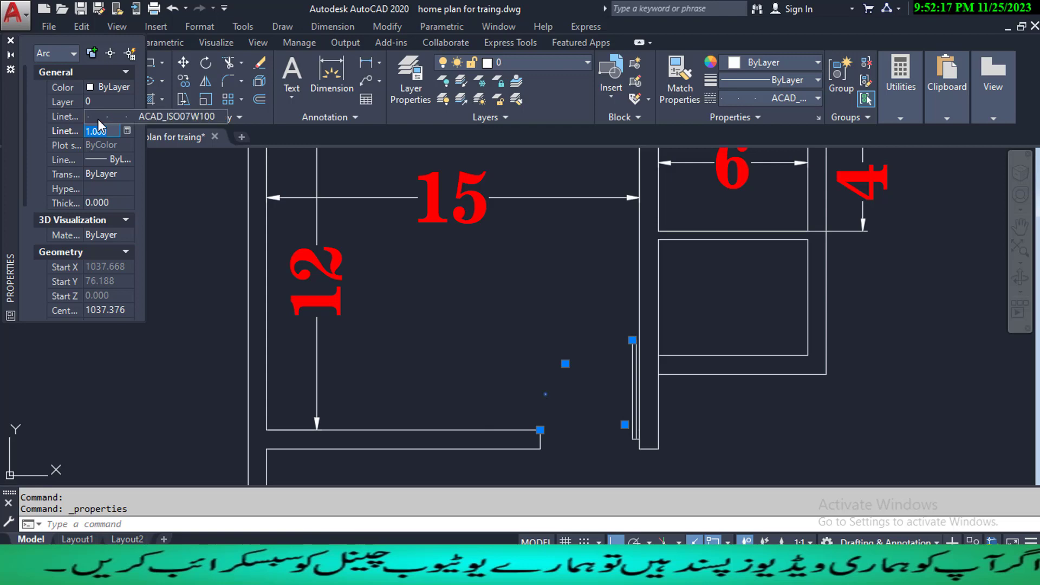
type("2")
key("Return")
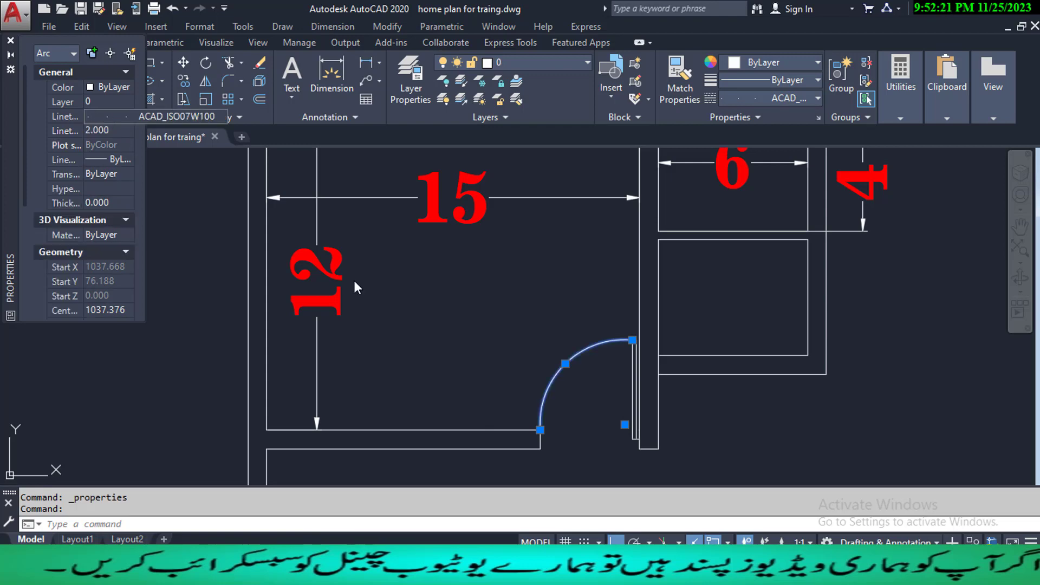
- Inspect the dots along the door swing arc at close range and set its linetype scale to 1.5
scroll(590, 358, "up", 8)
scroll(478, 428, "up", 10)
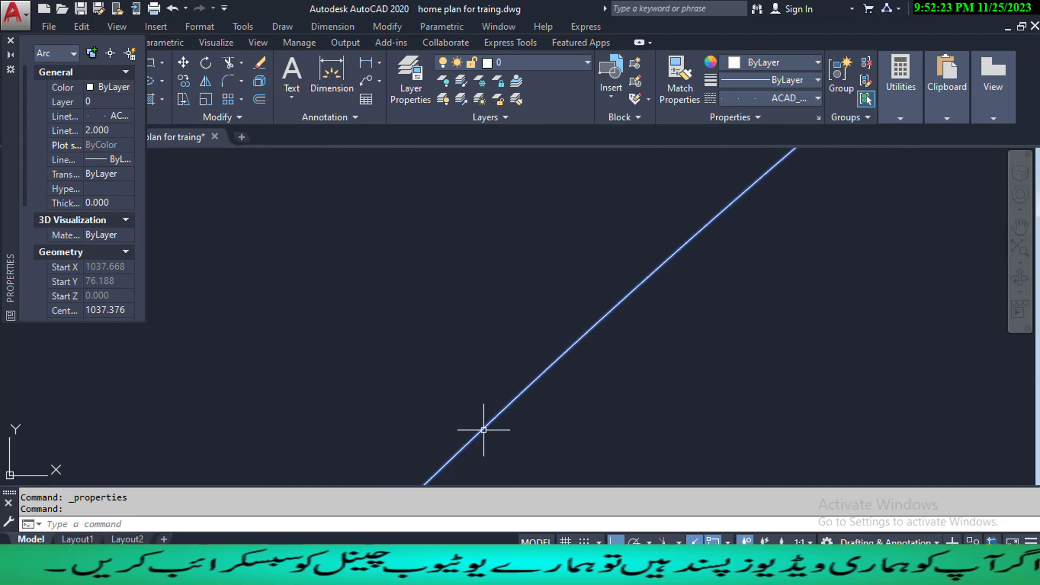
scroll(379, 386, "up", 5)
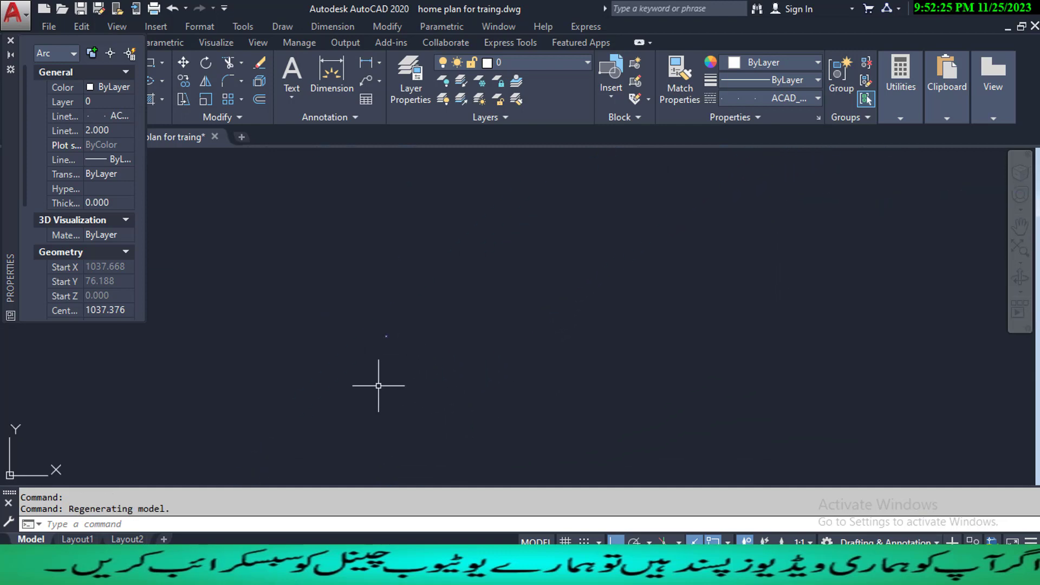
scroll(480, 421, "down", 5)
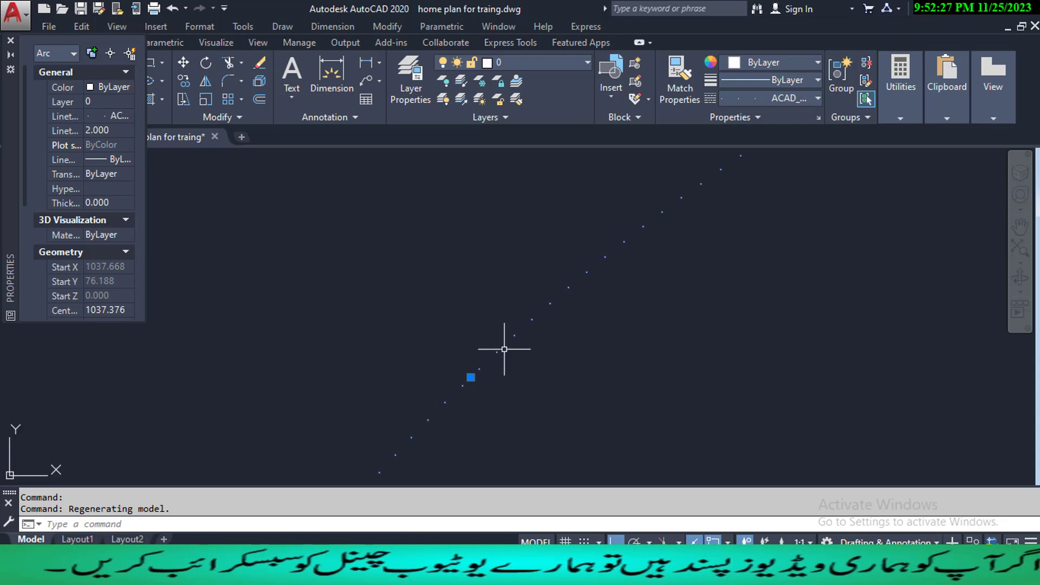
scroll(548, 358, "down", 3)
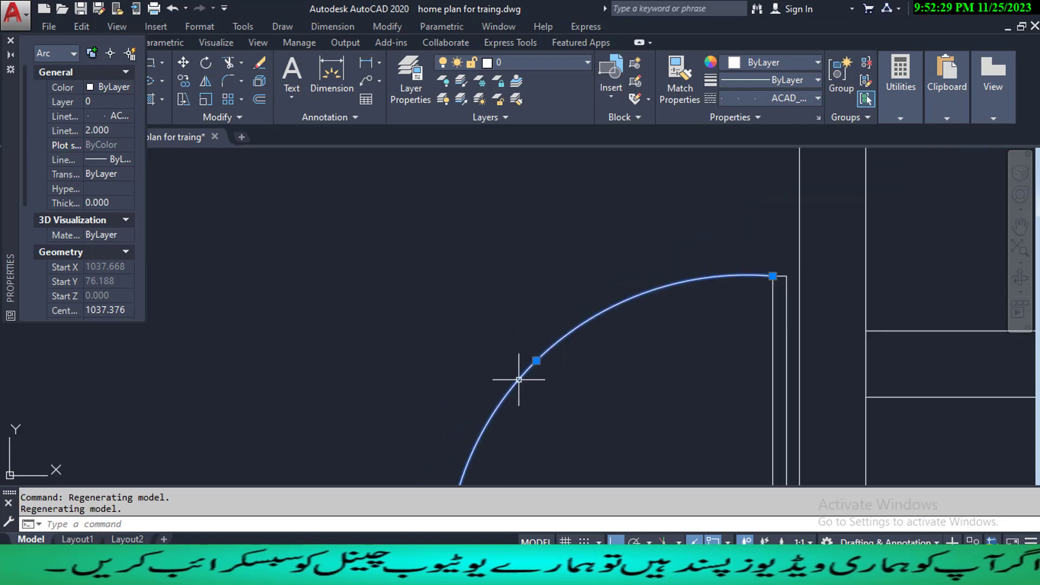
scroll(526, 382, "down", 3)
key("Escape")
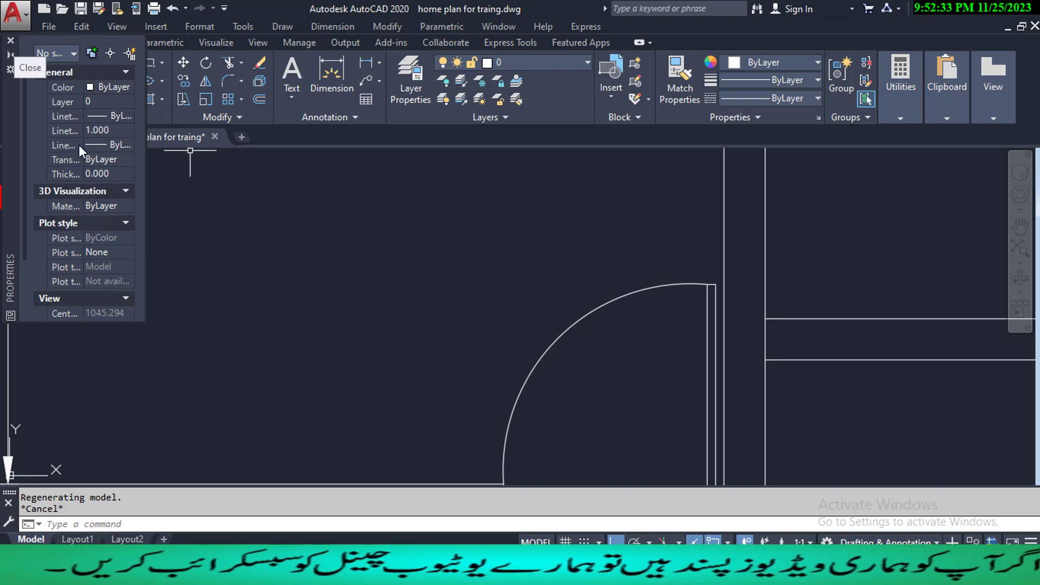
left_click(561, 333)
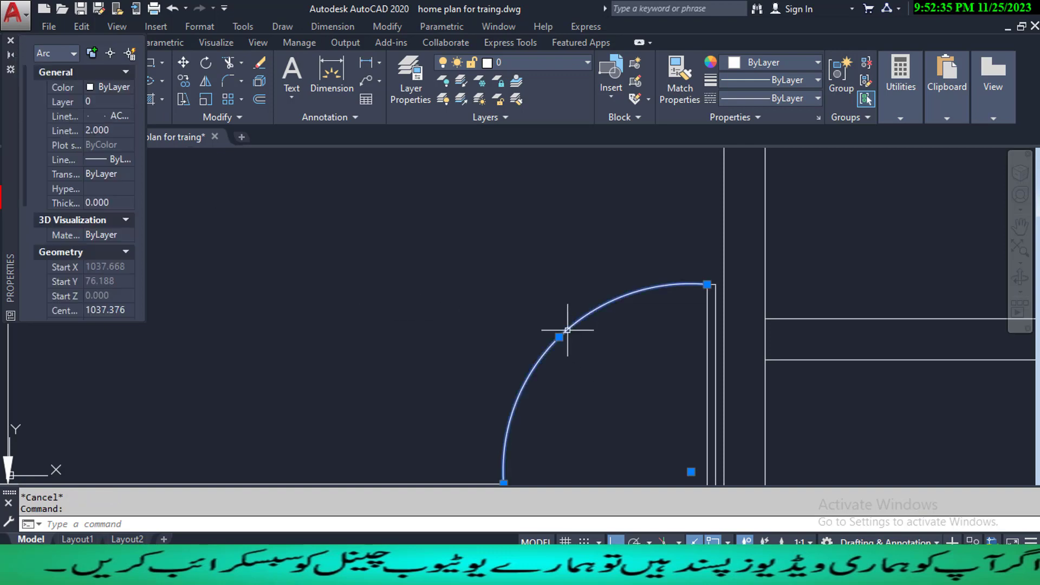
left_click(115, 131)
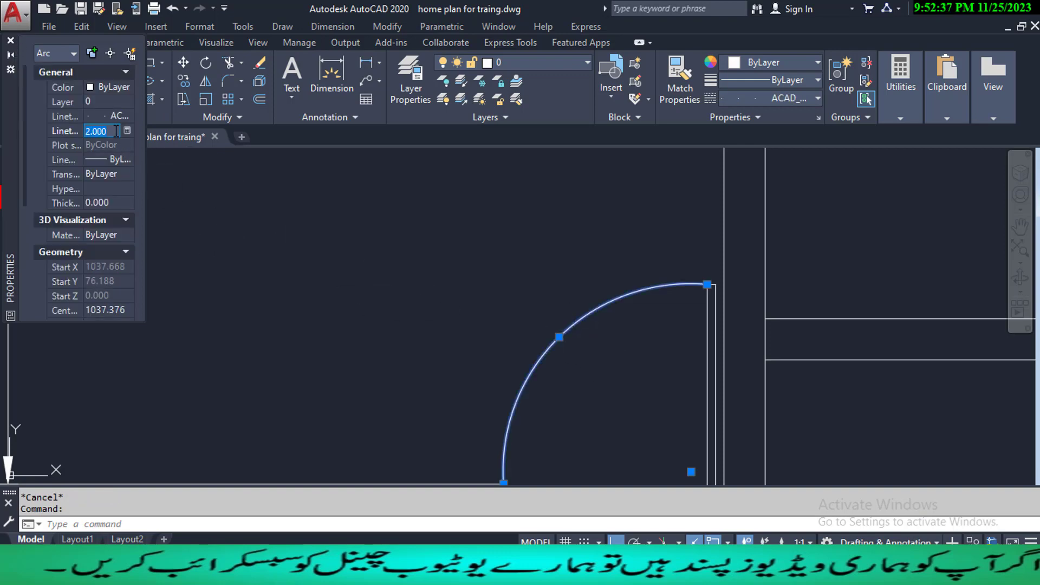
key("Return")
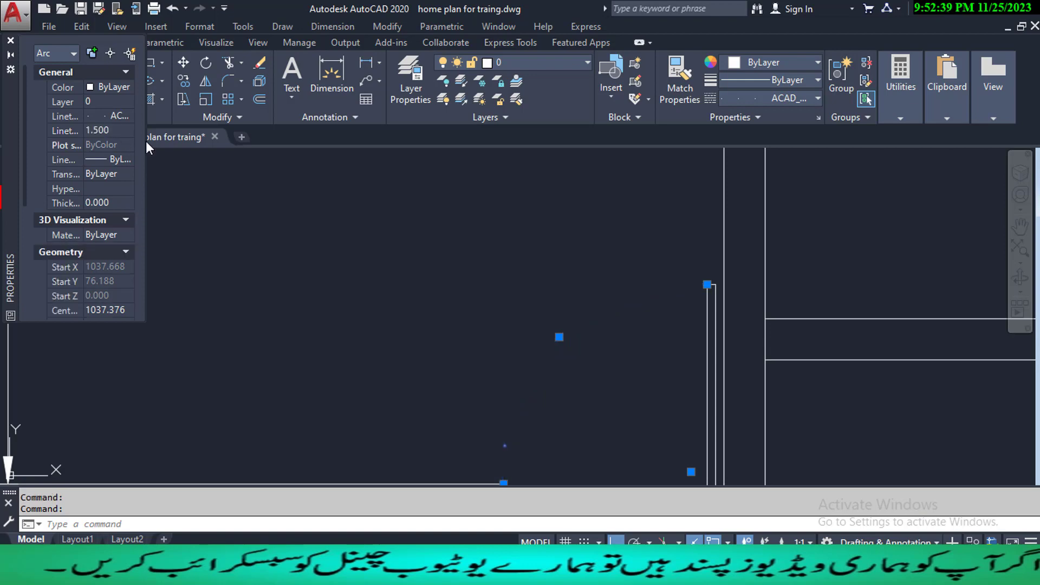
- Set the door swing arc's linetype scale to 1.75, close its properties and clear the selection
scroll(564, 344, "down", 10)
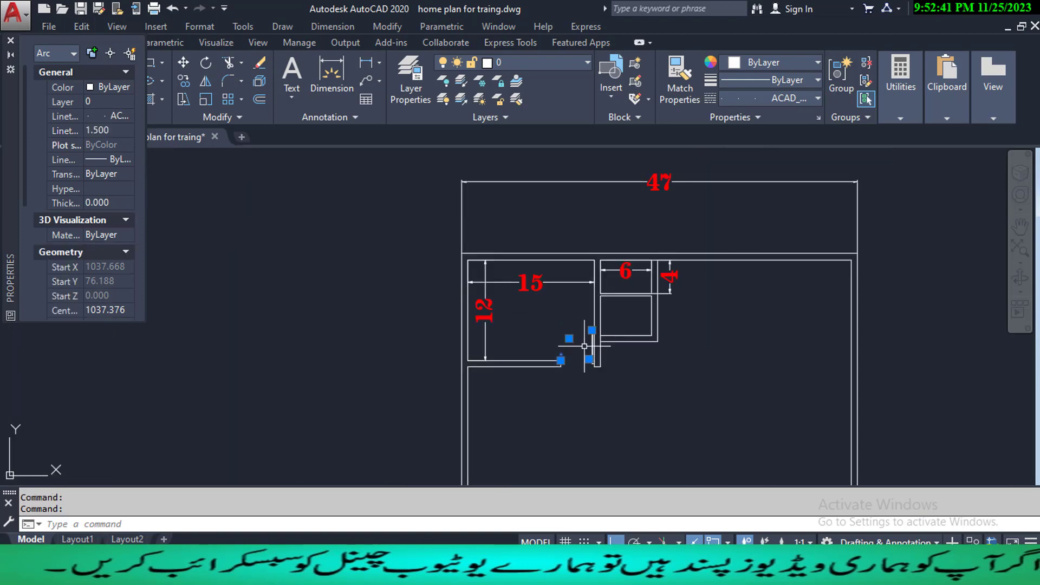
scroll(573, 343, "up", 15)
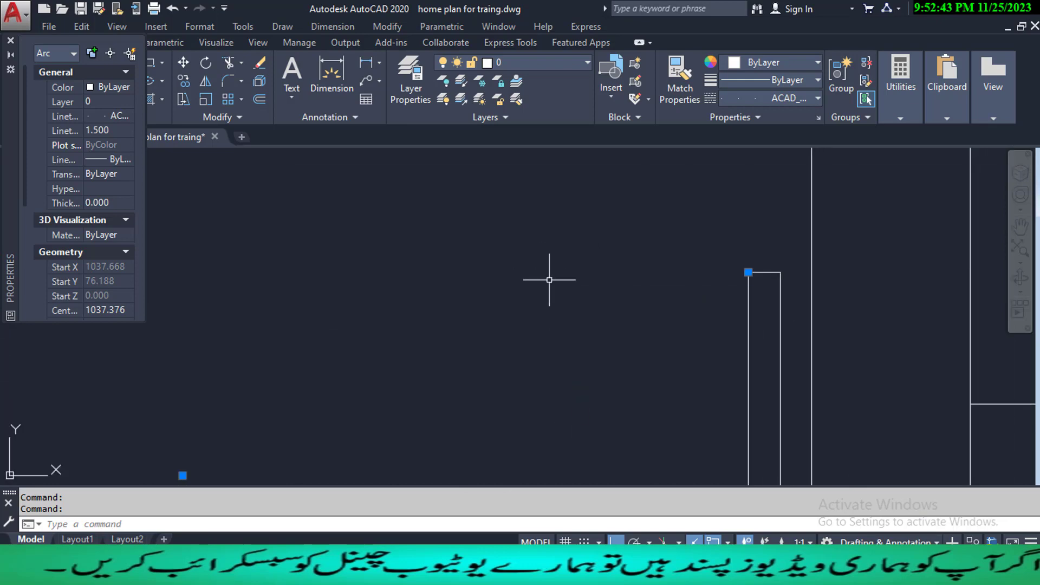
scroll(536, 379, "down", 5)
middle_click_drag(524, 349, 571, 268)
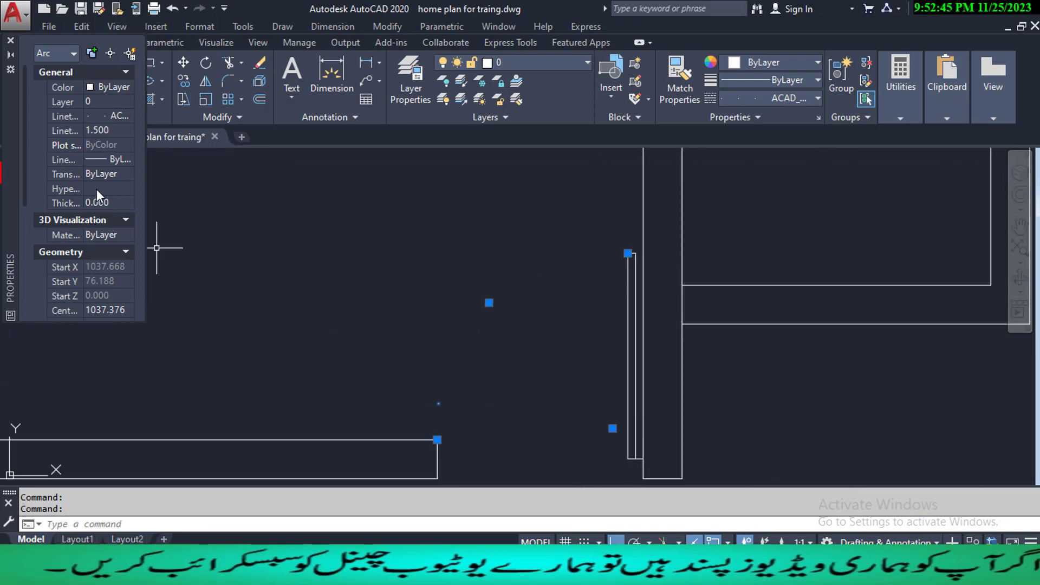
left_click(105, 125)
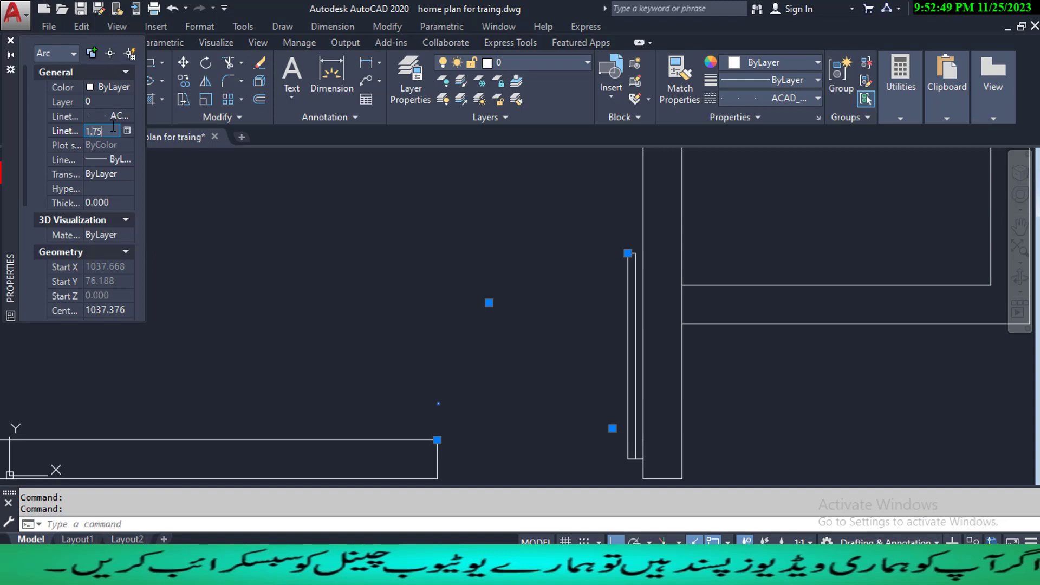
key("Return")
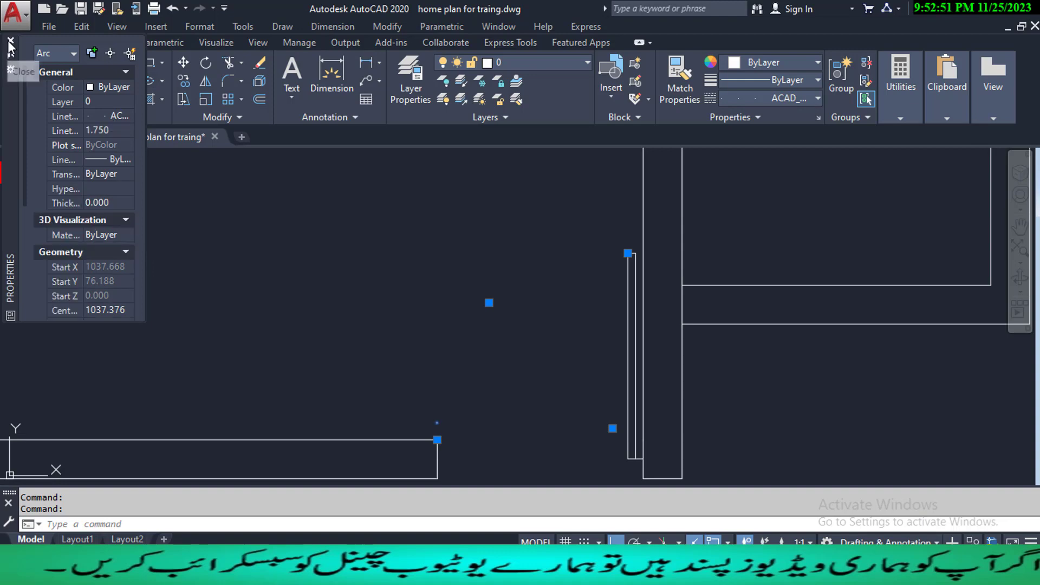
left_click(10, 40)
scroll(492, 371, "down", 4)
key("Escape")
key("Escape")
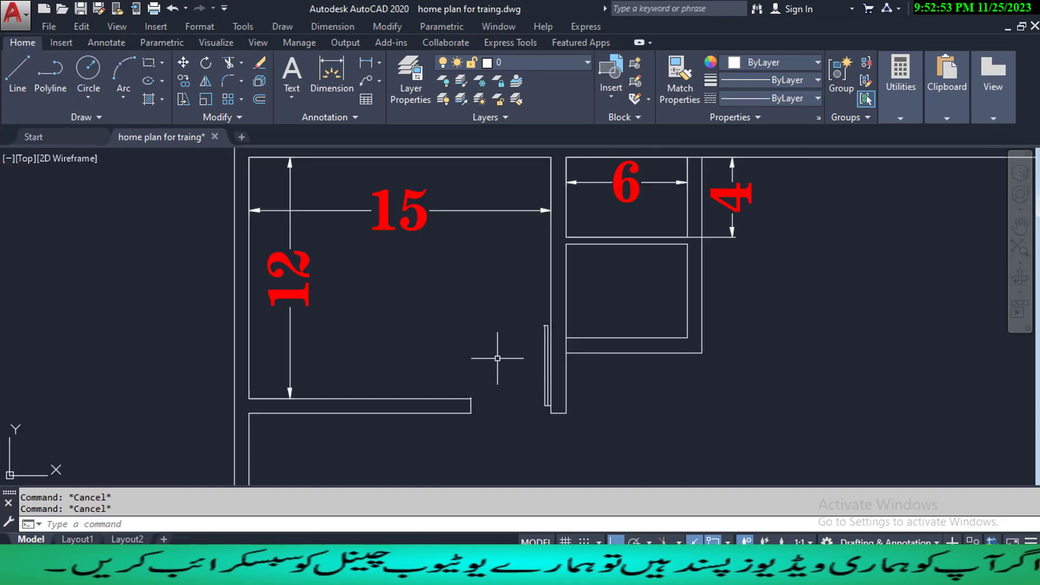
- Regenerate the drawing and change the door swing arc's linetype to ACAD_ISO02W100
type("REGEN")
key("Return")
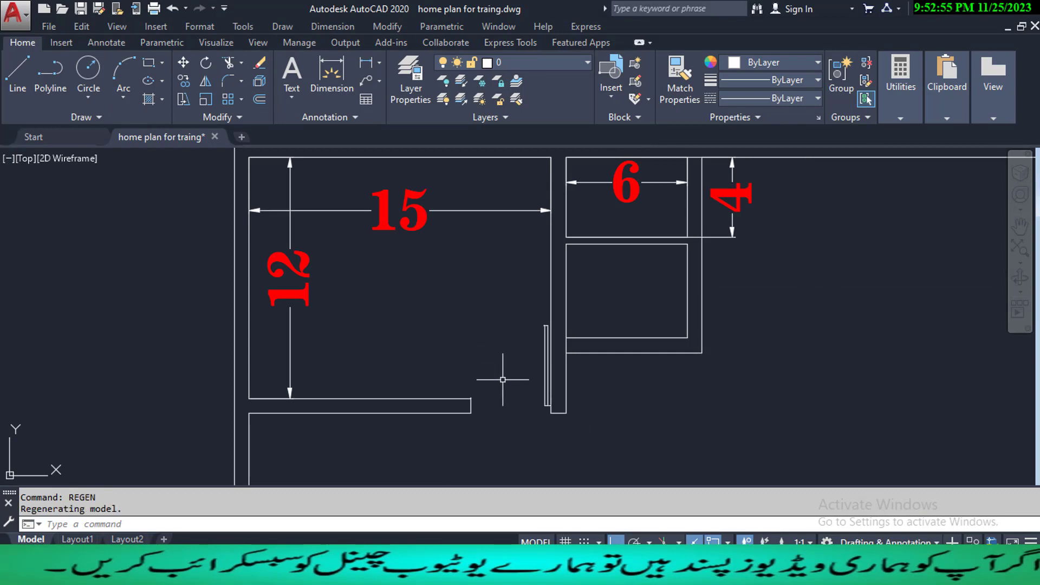
scroll(499, 360, "up", 4)
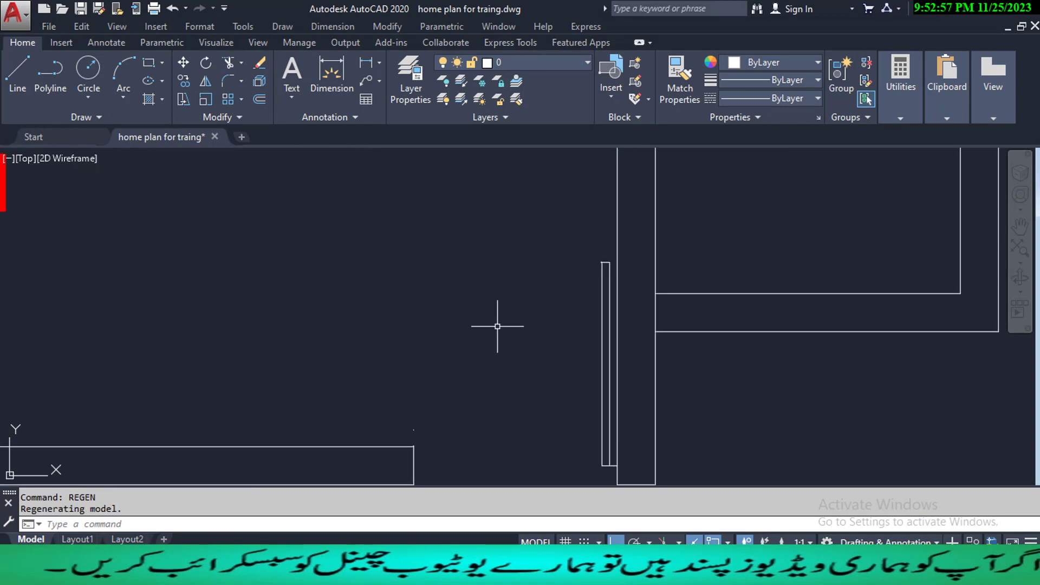
left_click(413, 440)
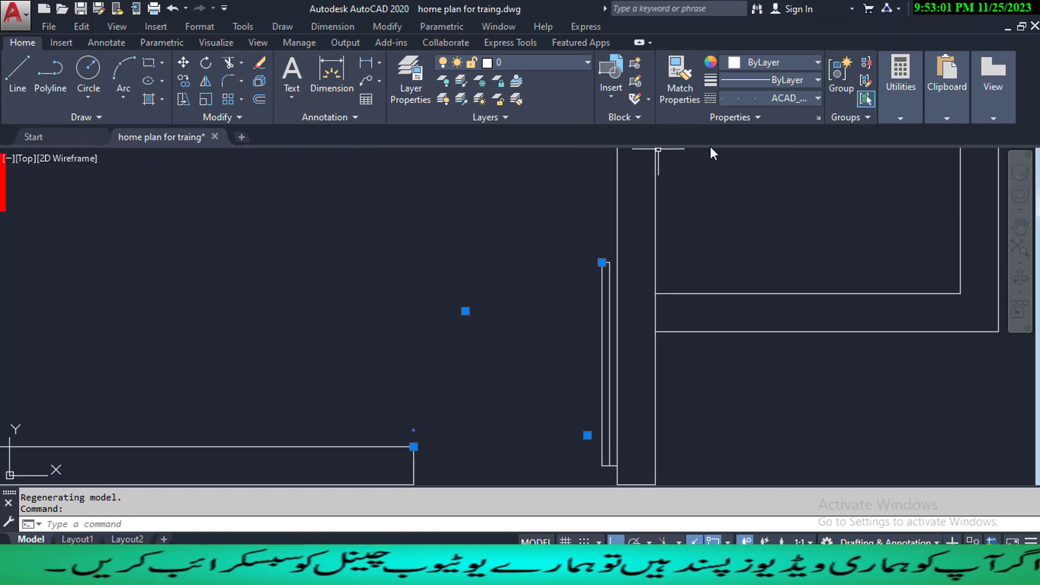
left_click(805, 98)
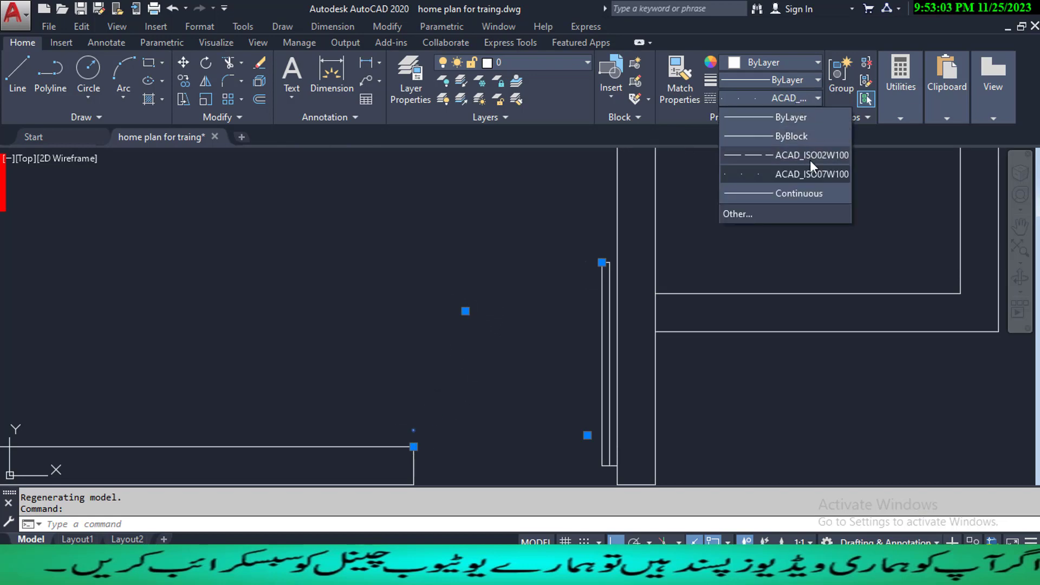
left_click(810, 160)
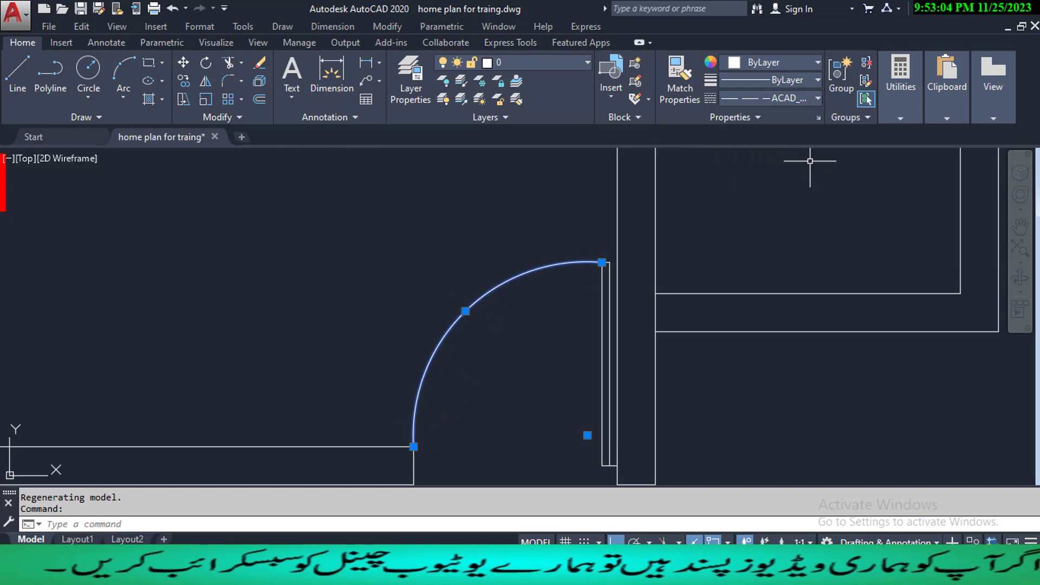
- Open the dashed door swing arc's object properties and set its linetype scale to 2
right_click(487, 292)
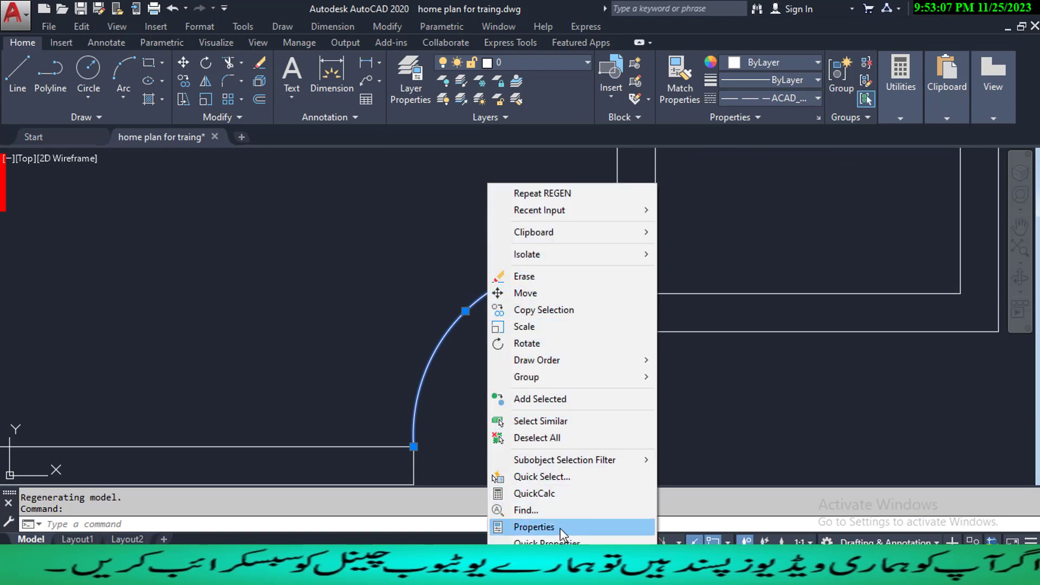
left_click(533, 527)
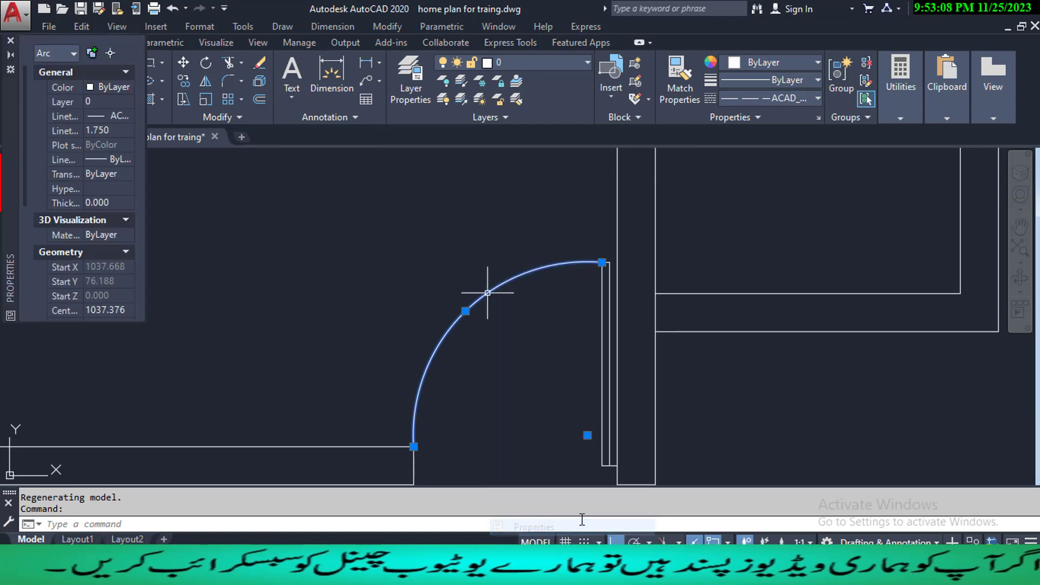
left_click(112, 132)
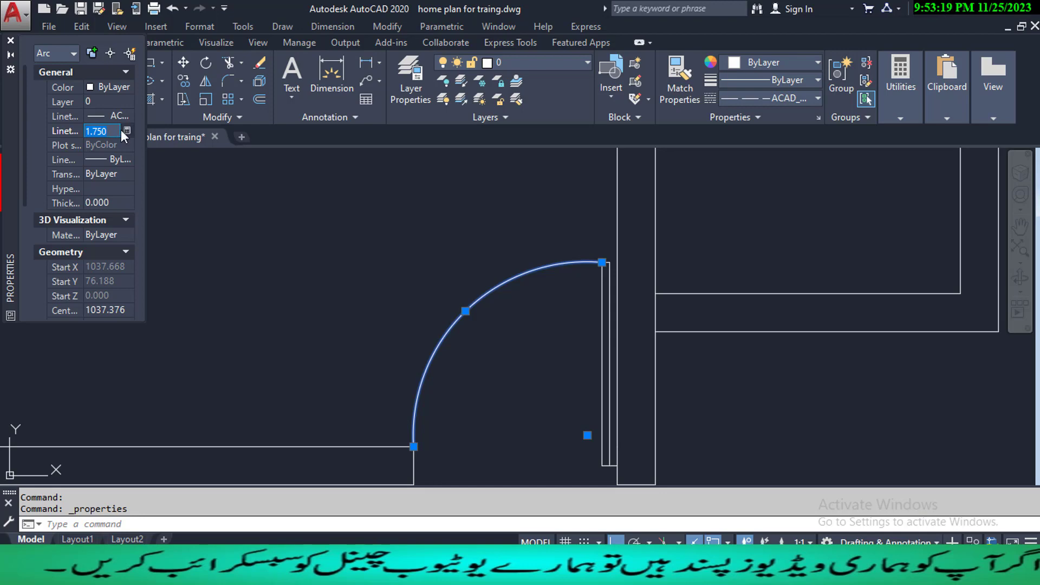
type("2")
key("Return")
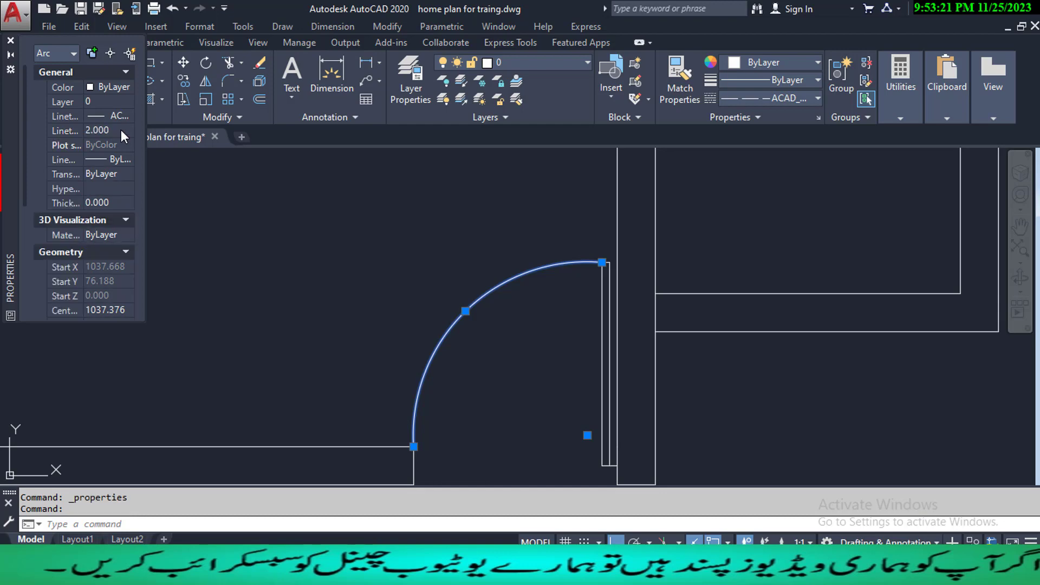
- Inspect the door swing arc's dash pattern at close range and set its linetype scale to 3
scroll(446, 325, "up", 8)
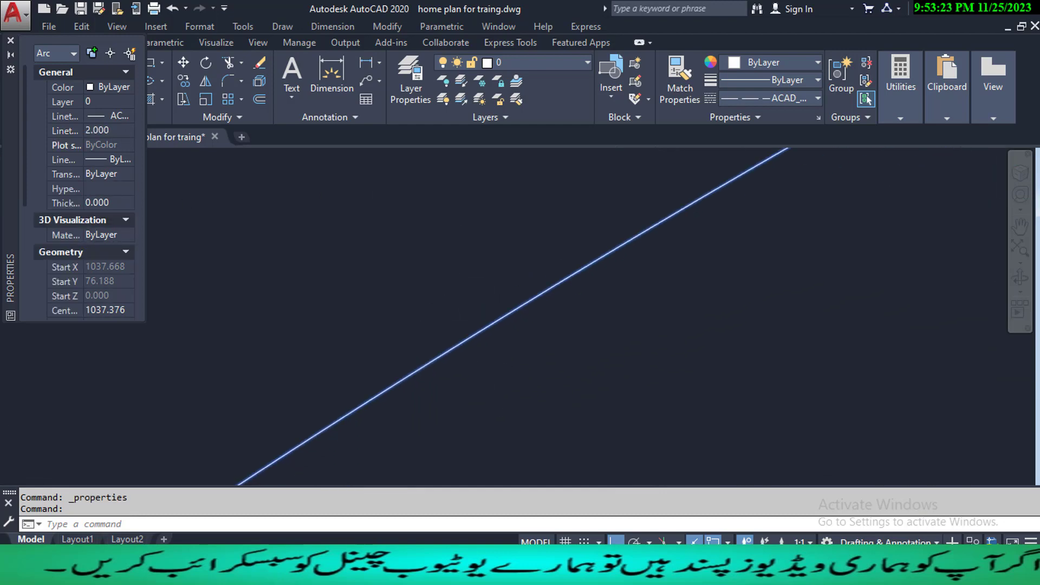
scroll(365, 293, "up", 5)
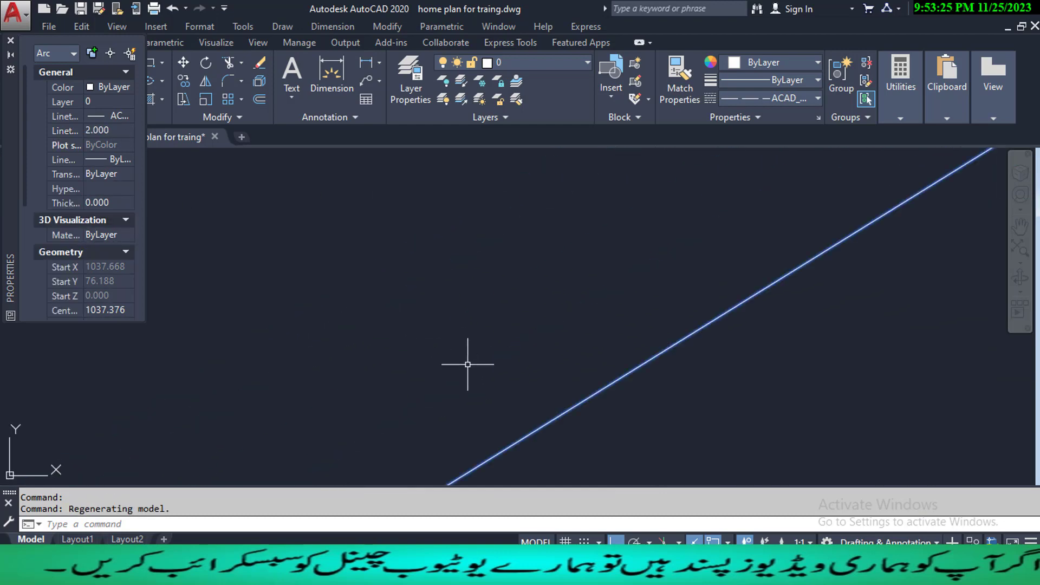
scroll(557, 424, "up", 5)
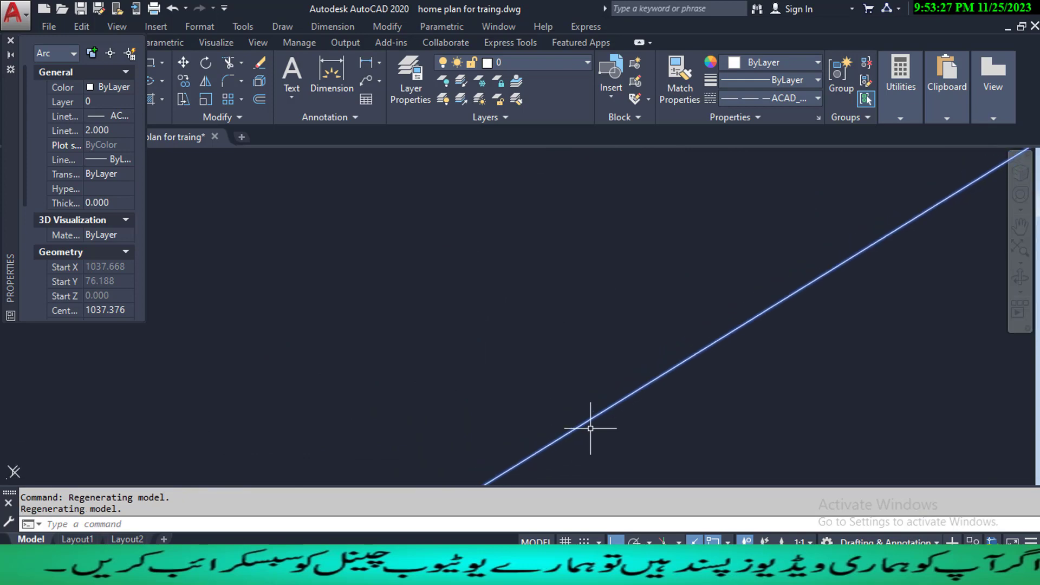
scroll(523, 364, "up", 6)
middle_click_drag(530, 360, 553, 160)
middle_click_drag(578, 202, 585, 225)
scroll(585, 226, "down", 6)
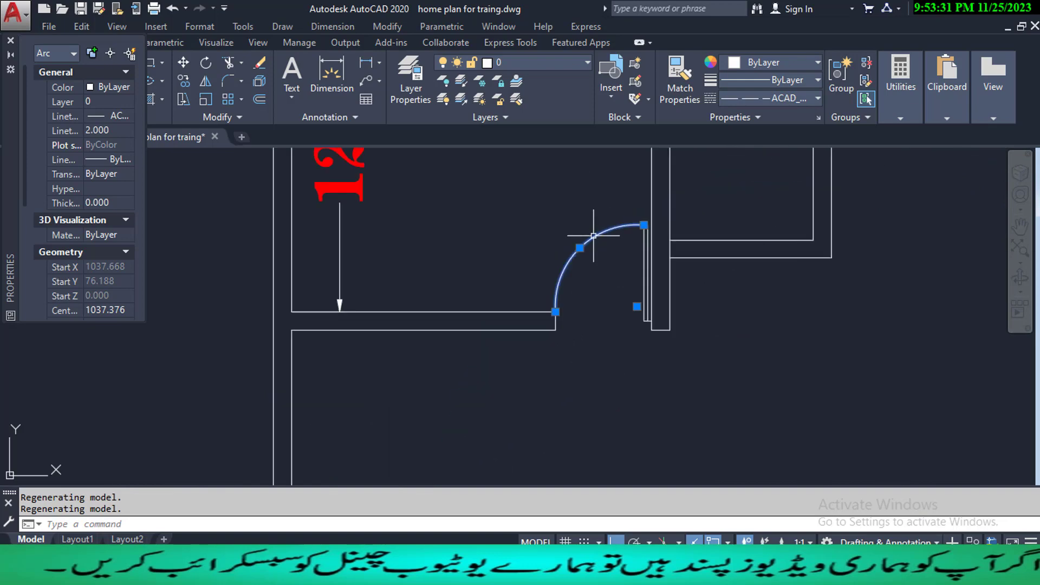
left_click(109, 131)
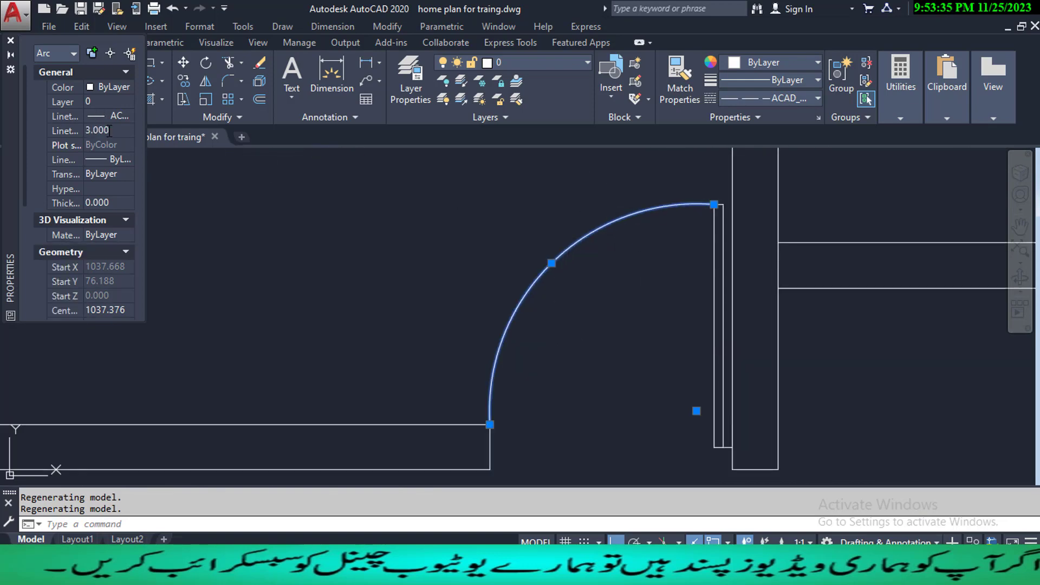
- Set the door swing arc's linetype scale to 5 and examine its dash pattern at close range
left_click(119, 132)
type("5")
key("Return")
scroll(503, 364, "up", 8)
scroll(567, 358, "up", 10)
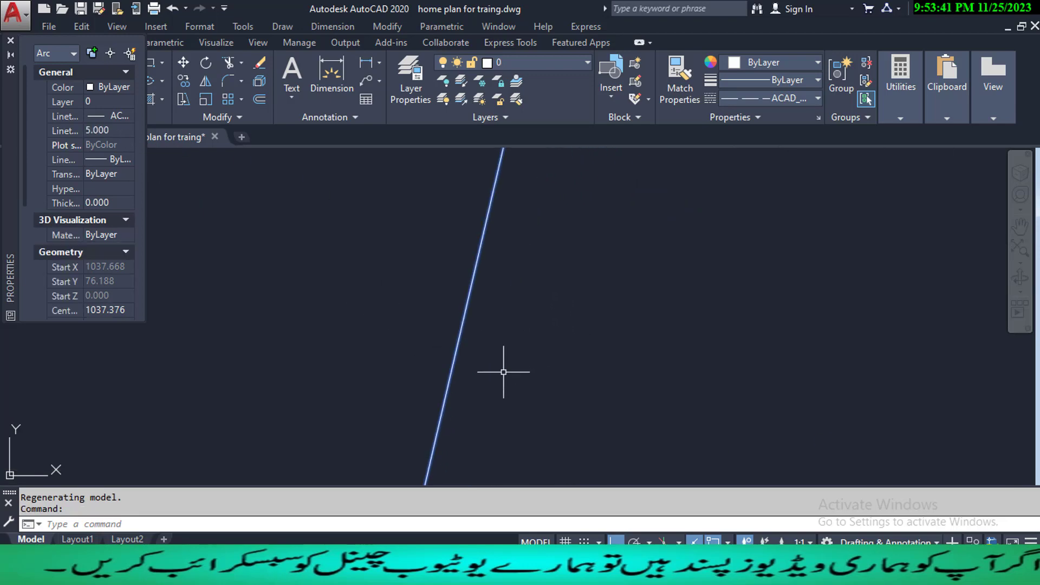
mouse_move(416, 343)
middle_mouse_down()
mouse_move(401, 352)
mouse_move(450, 379)
mouse_move(601, 408)
mouse_move(477, 251)
middle_mouse_up()
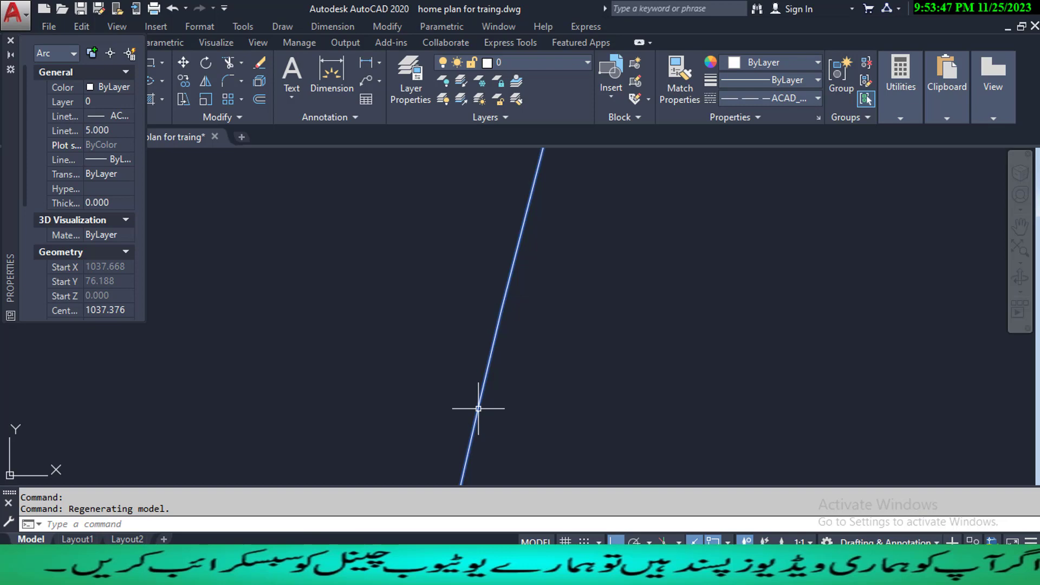
- Set the door swing arc's linetype scale to 10, close its object properties and clear the selection
scroll(490, 418, "down", 5)
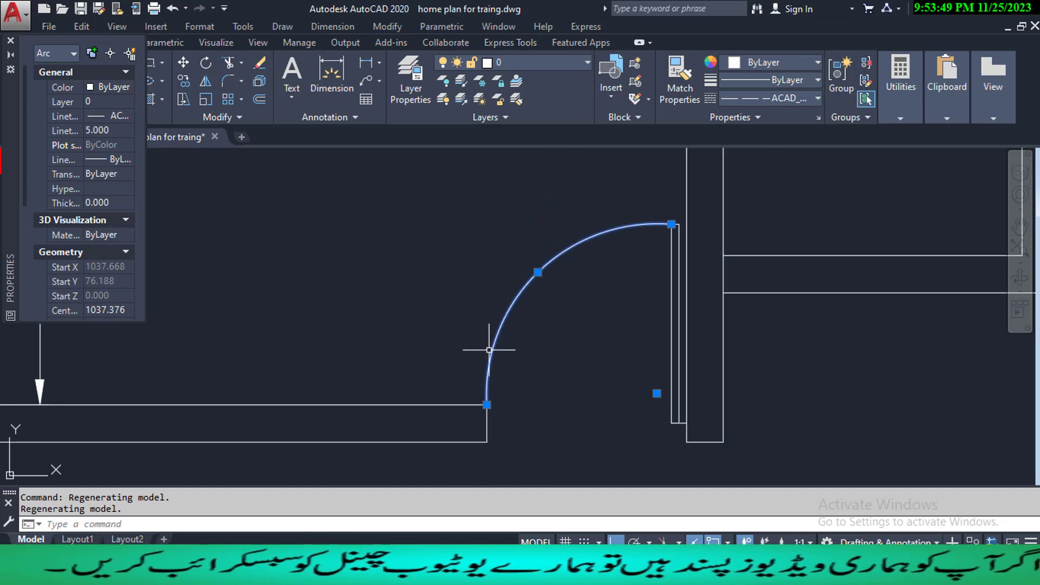
left_click(120, 132)
type("10")
key("Return")
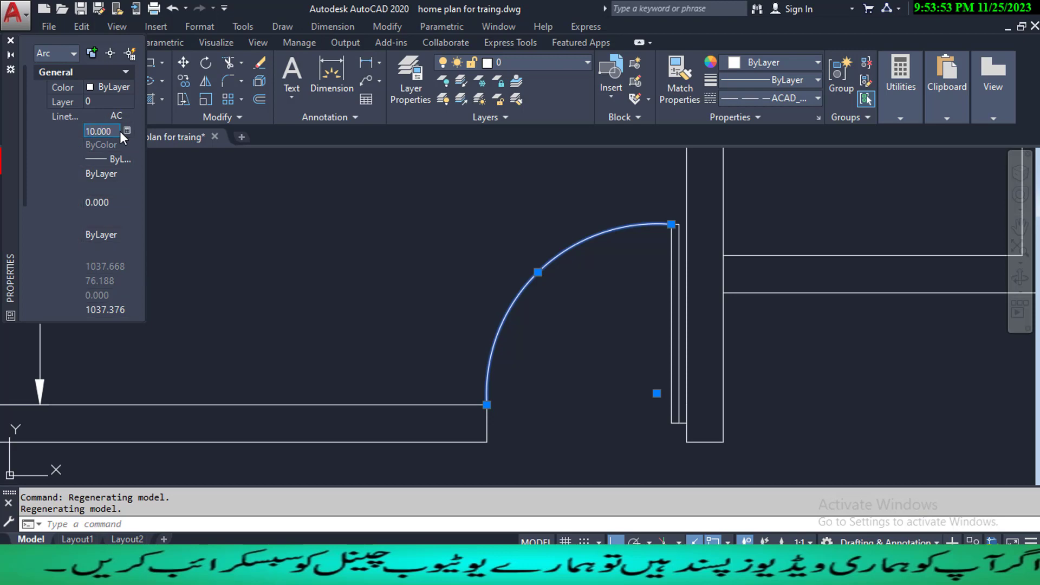
left_click(11, 40)
key("Escape")
key("Escape")
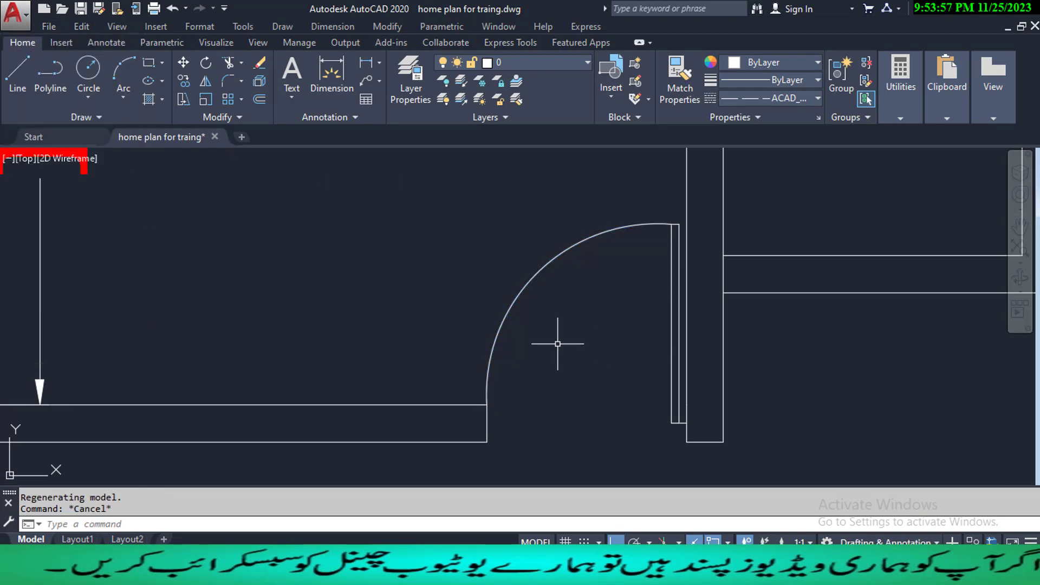
- Regenerate the drawing and examine the door swing arc's dash pattern at close range
type("REGE")
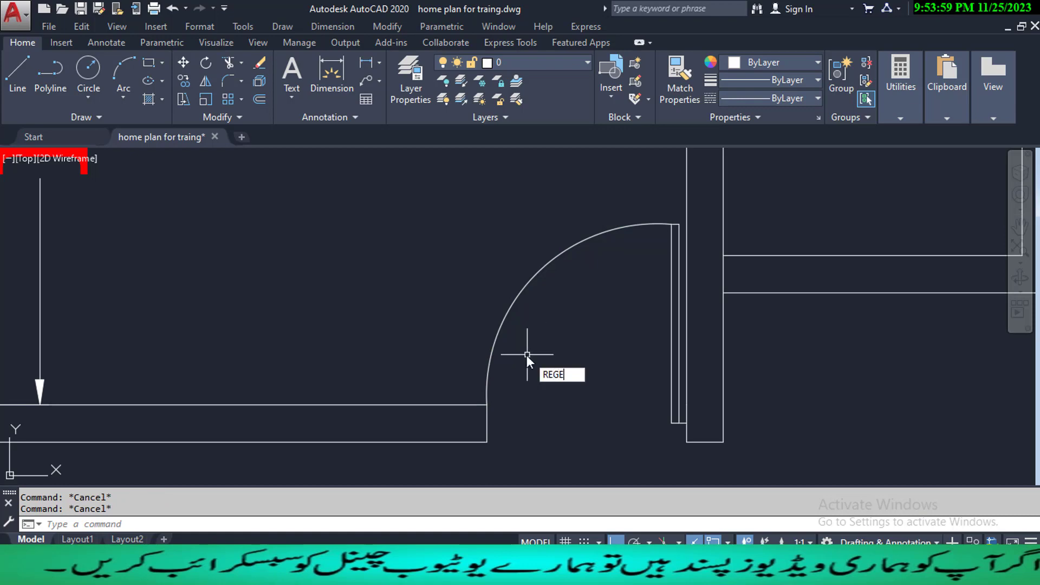
type("N")
key("Return")
scroll(495, 341, "up", 4)
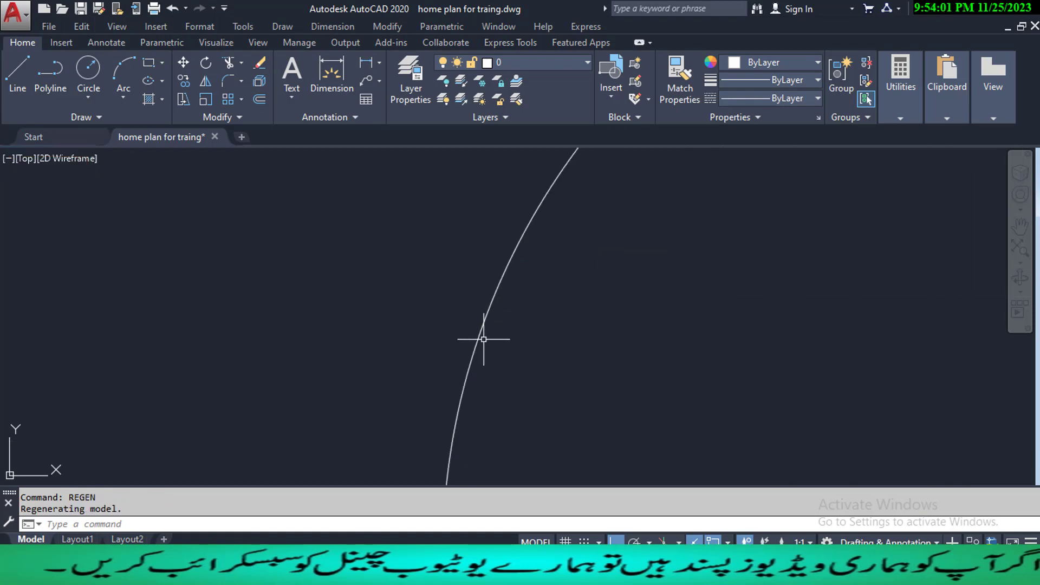
scroll(484, 339, "up", 5)
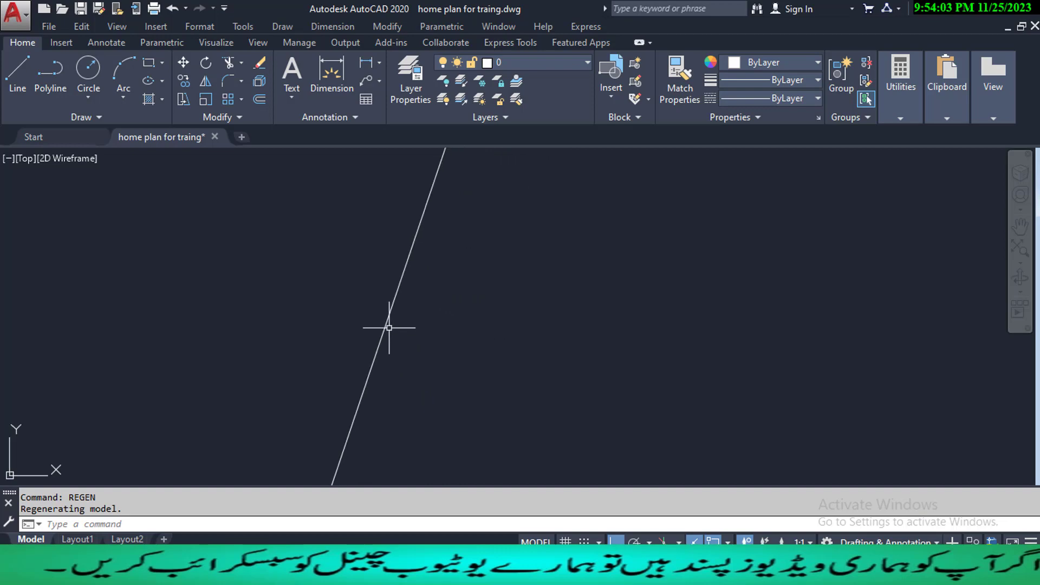
scroll(386, 330, "up", 3)
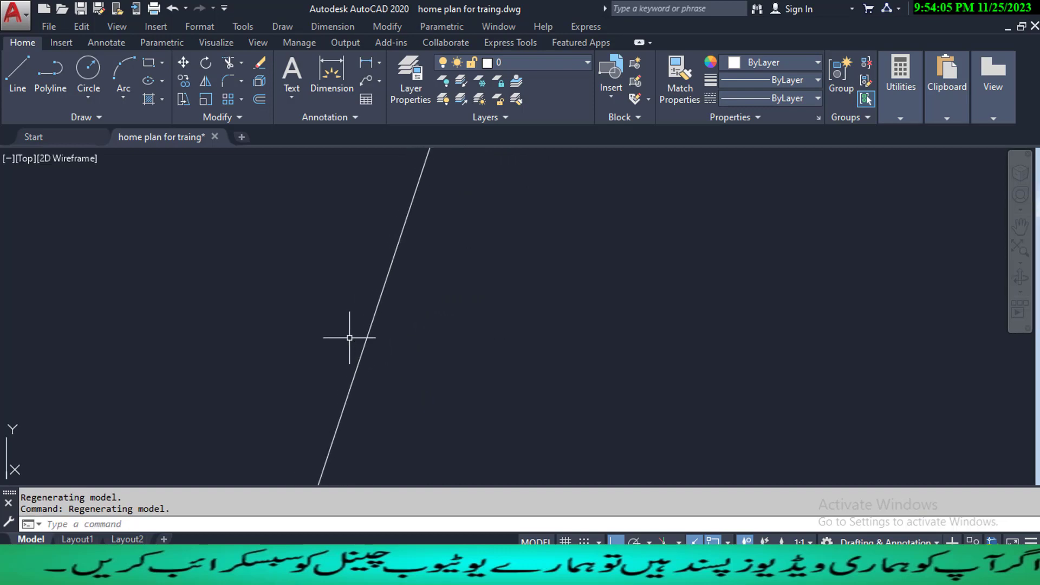
scroll(350, 338, "down", 8)
scroll(363, 344, "up", 3)
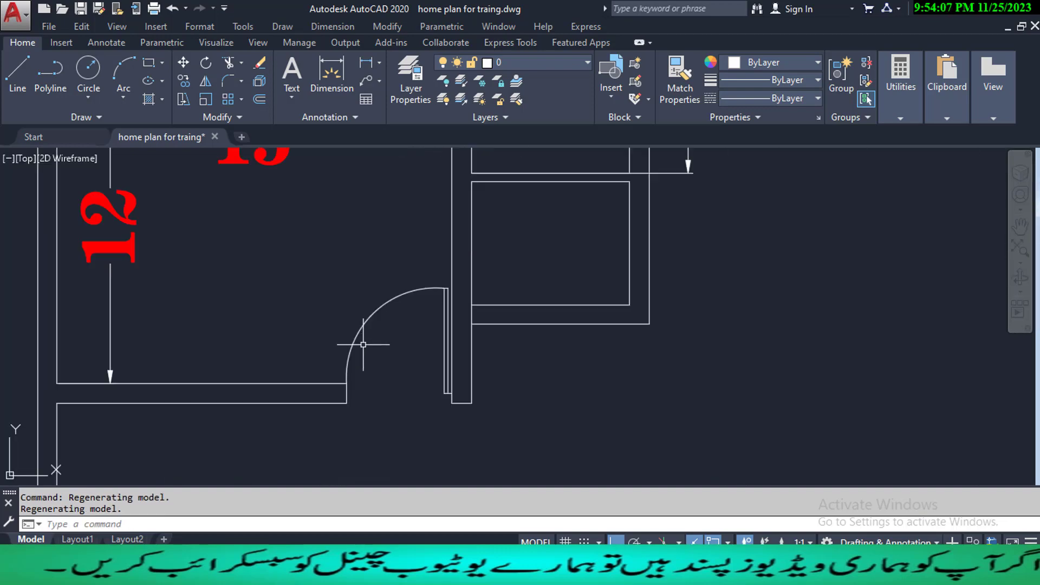
- Open the Linetype Manager, select ACAD_ISO02W100 and set the global scale factor to 5
left_click(367, 321)
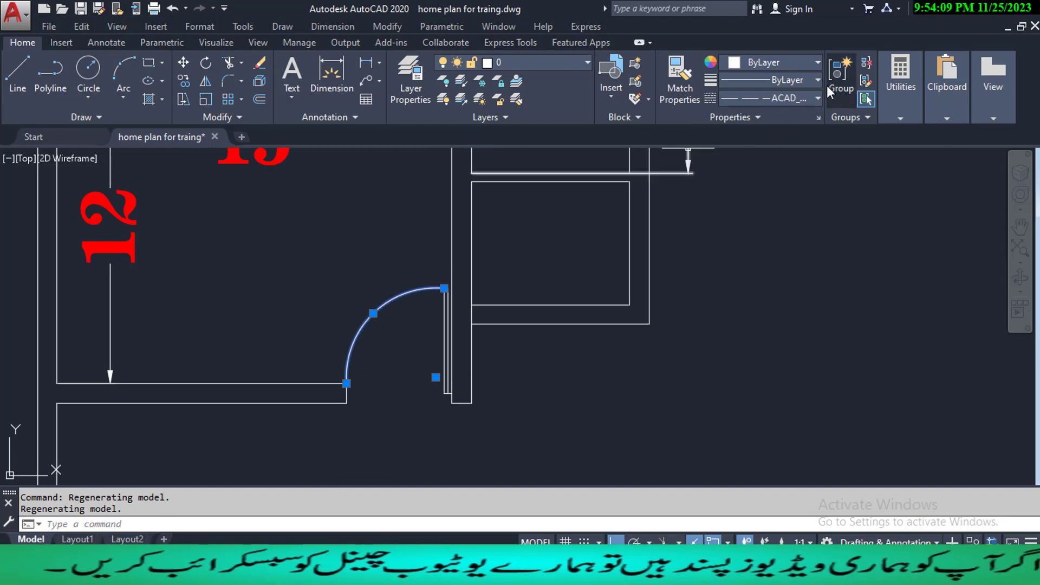
left_click(803, 96)
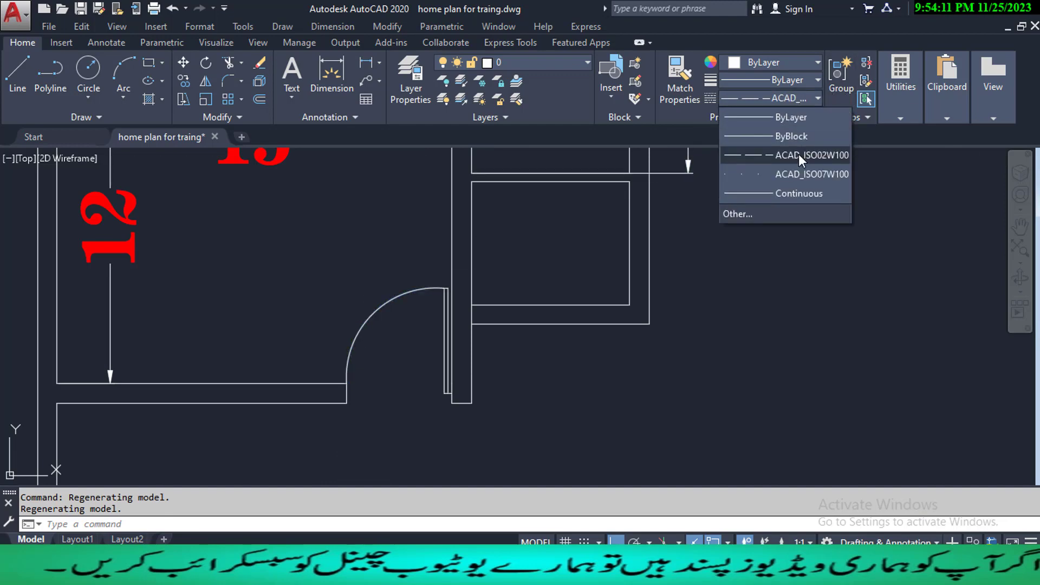
left_click(780, 214)
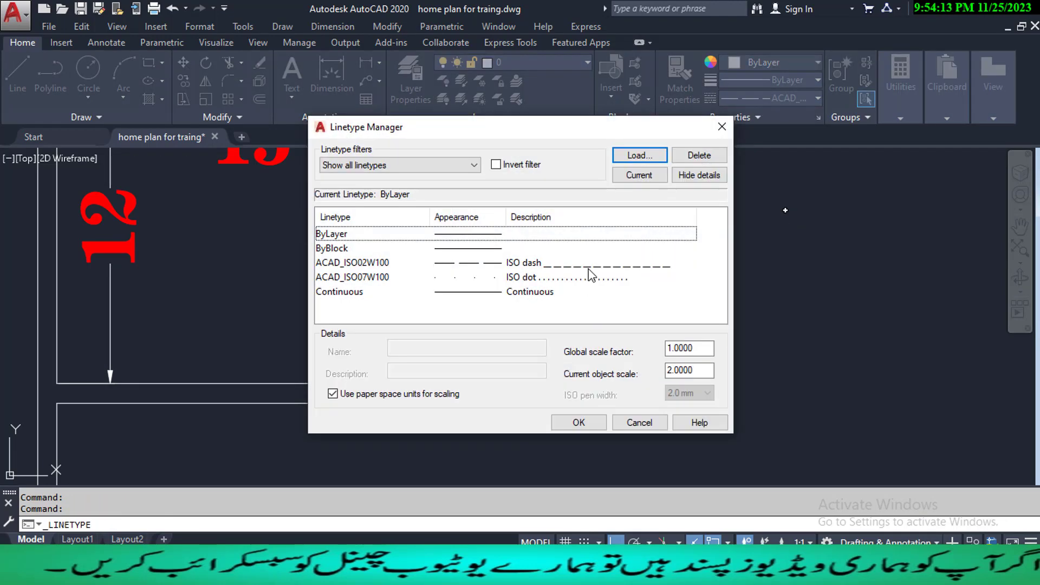
double_click(590, 270)
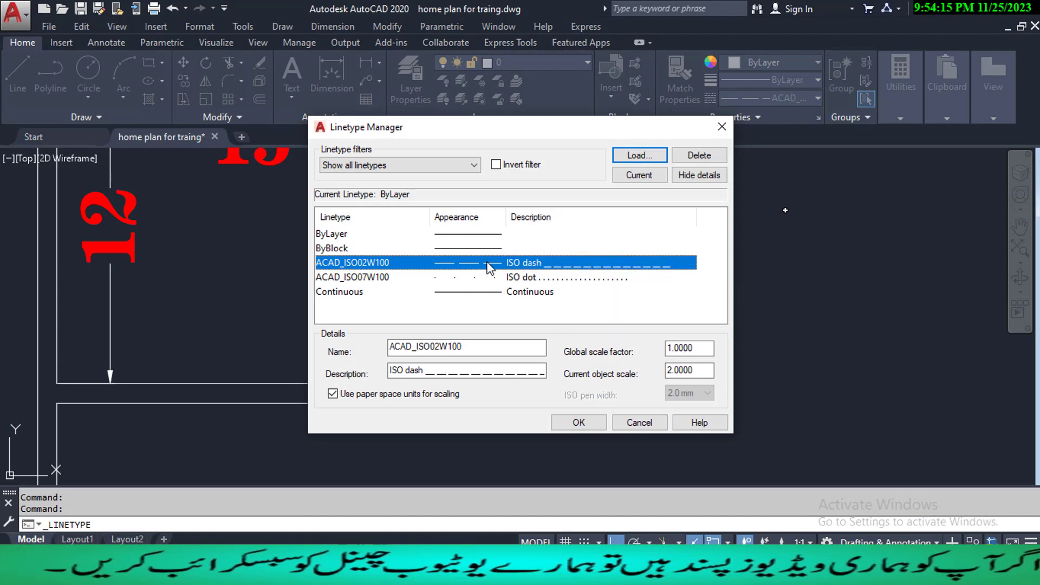
double_click(686, 347)
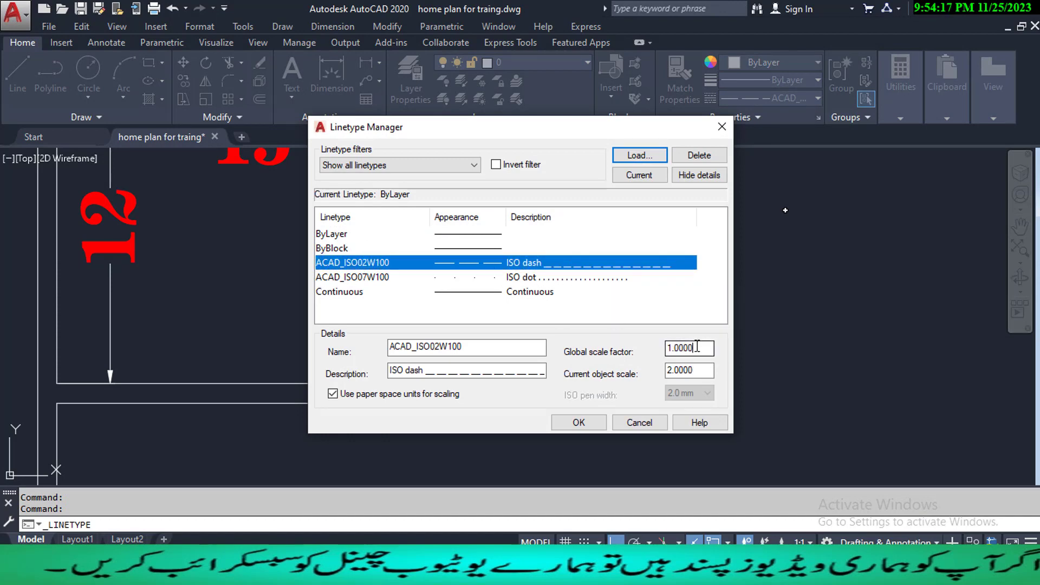
type("5")
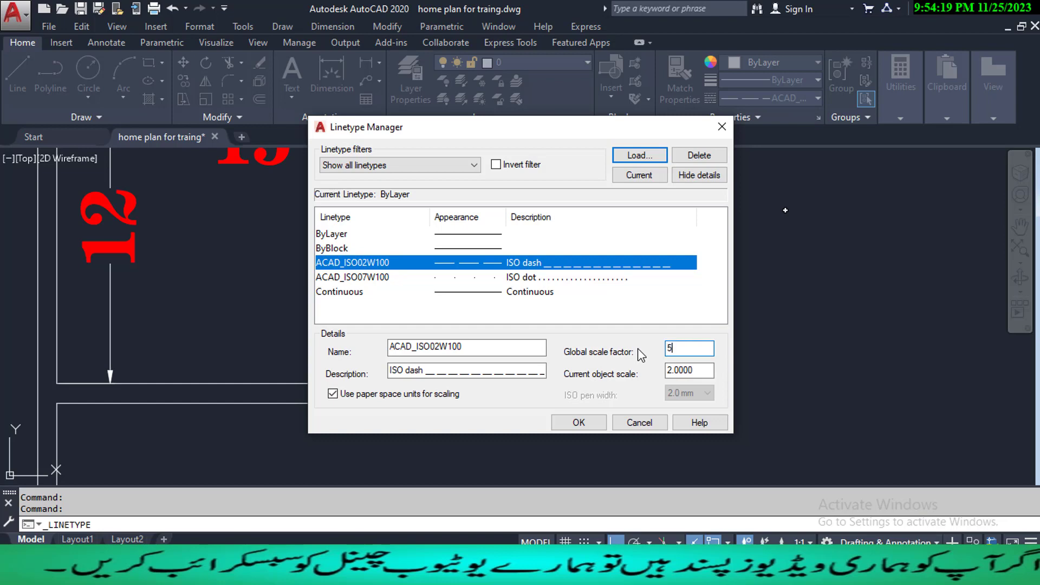
key("Return")
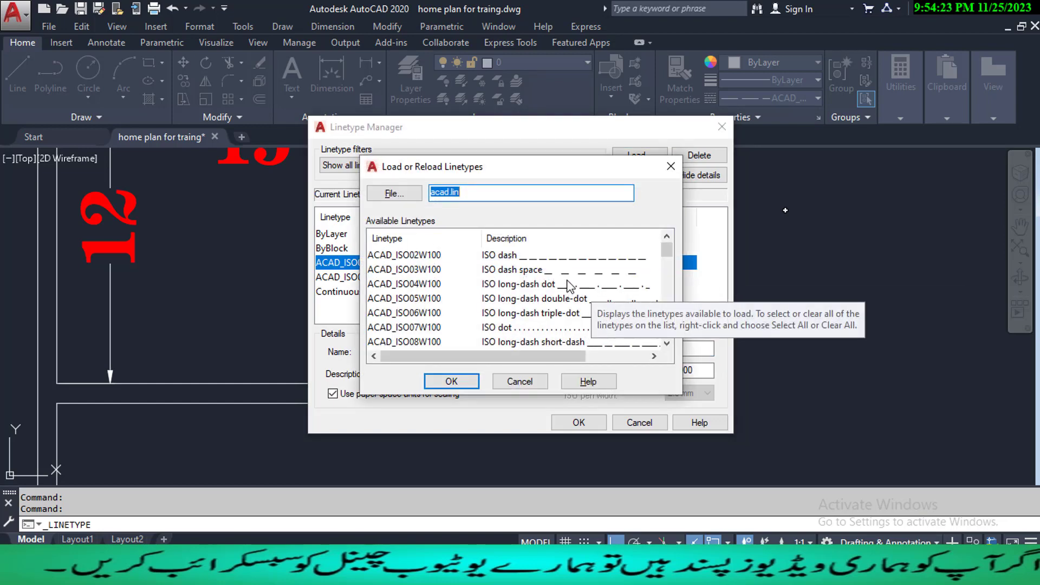
left_click(596, 286)
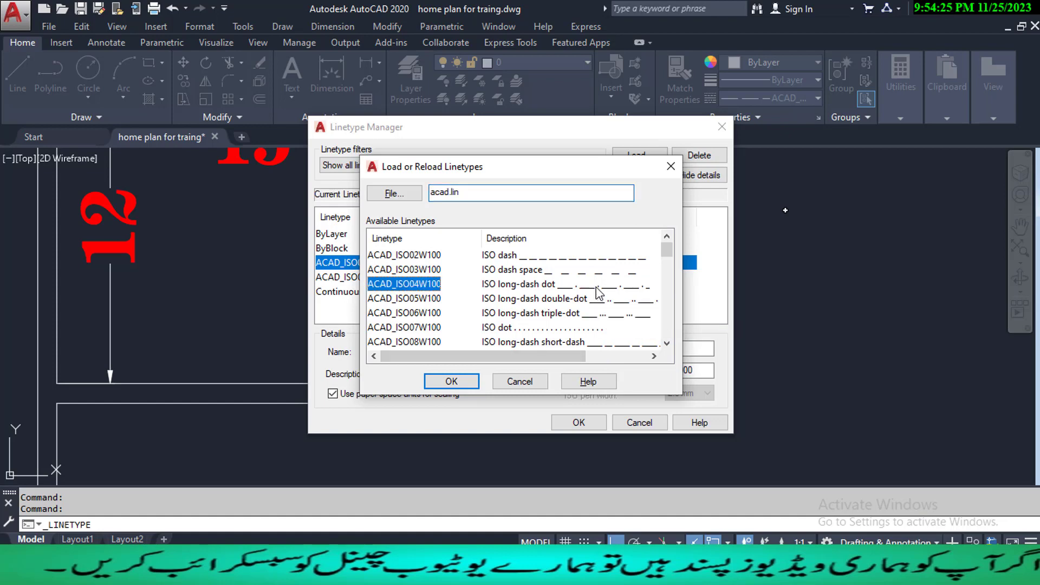
left_click(597, 259)
left_click(469, 381)
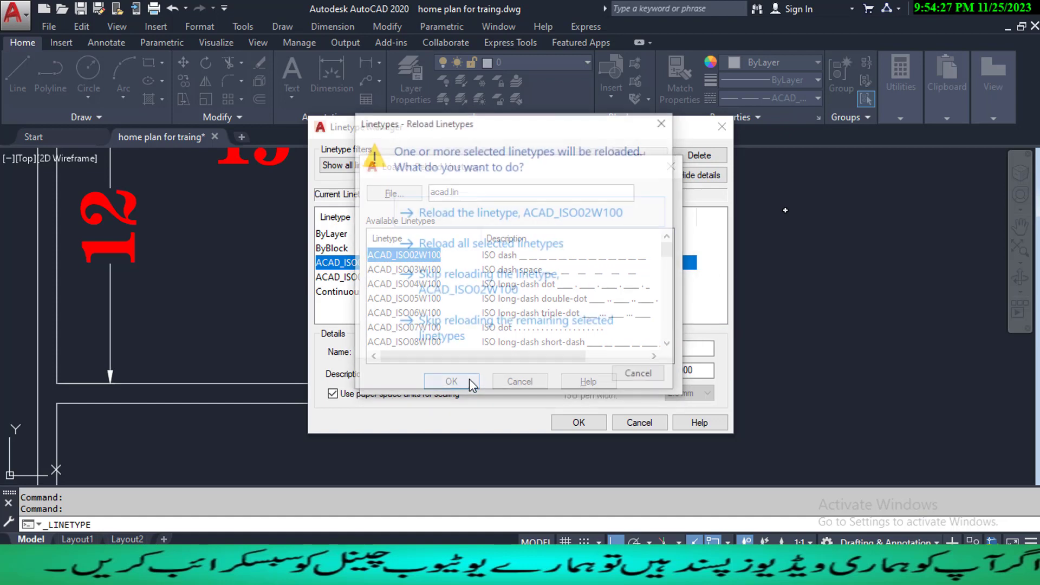
left_click(645, 375)
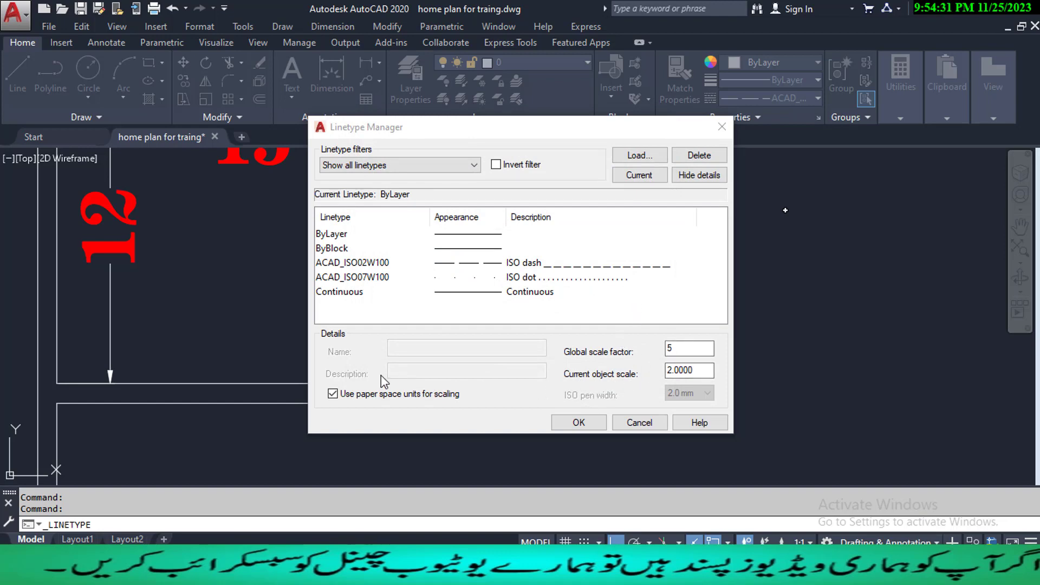
- Select ACAD_ISO02W100 in the Linetype Manager and set the current object scale to 10
left_click(524, 264)
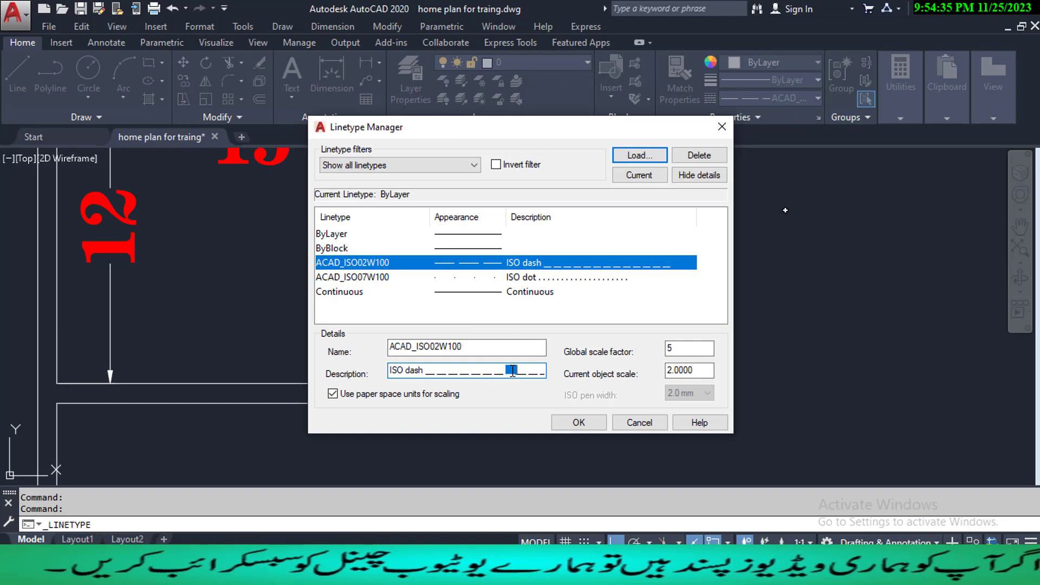
left_click_drag(708, 374, 646, 370)
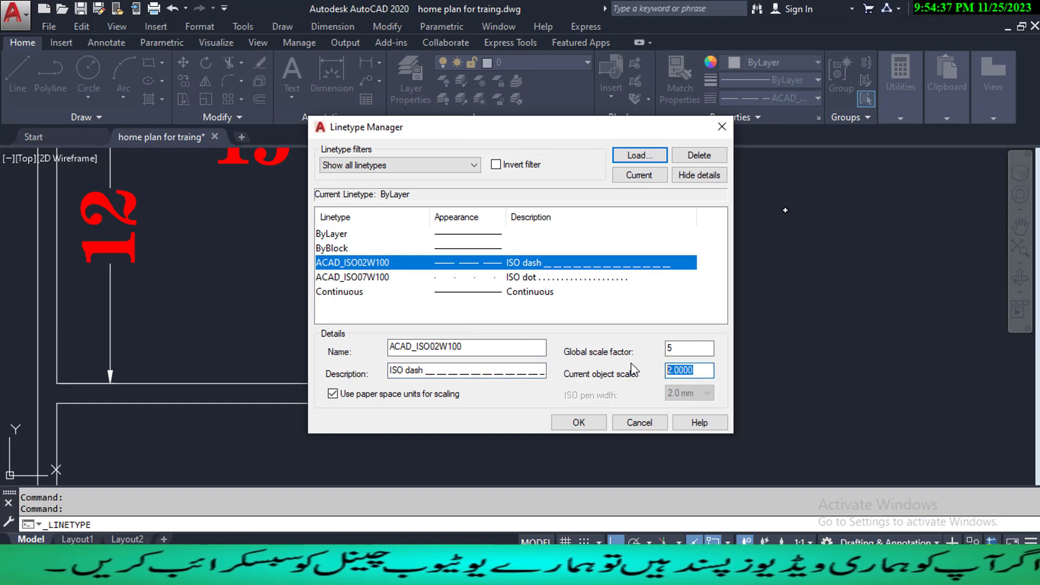
type("10")
- Reload the ACAD_ISO02W100 linetype from acad.lin and accept the Linetype Manager settings
key("Return")
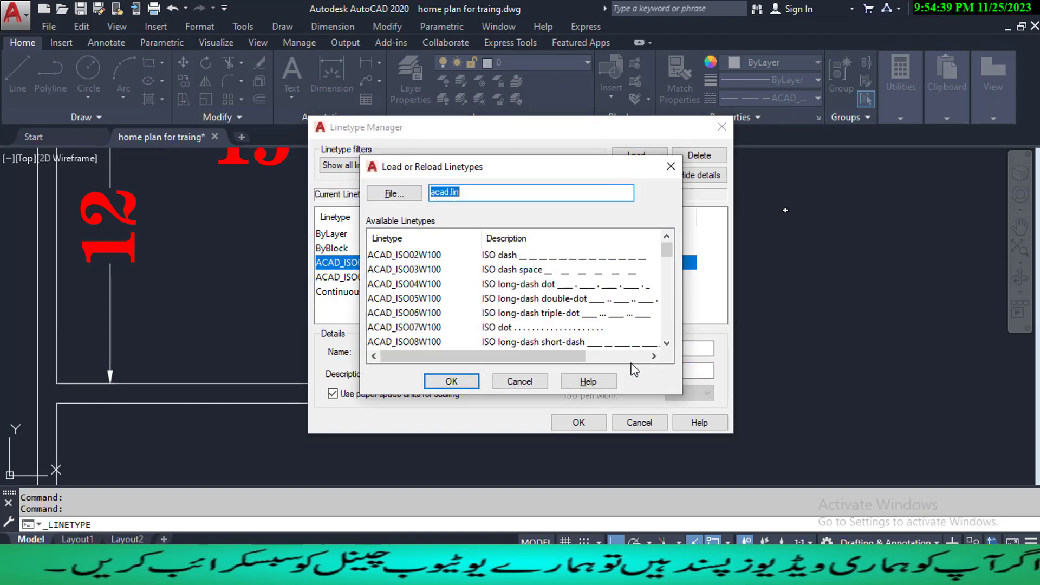
left_click(467, 386)
left_click(590, 317)
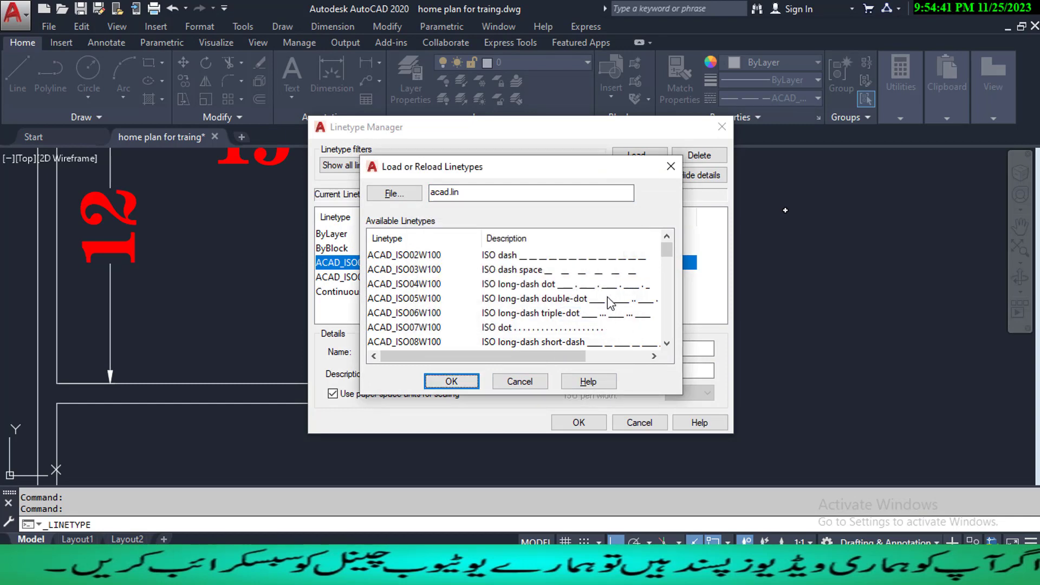
left_click(611, 303)
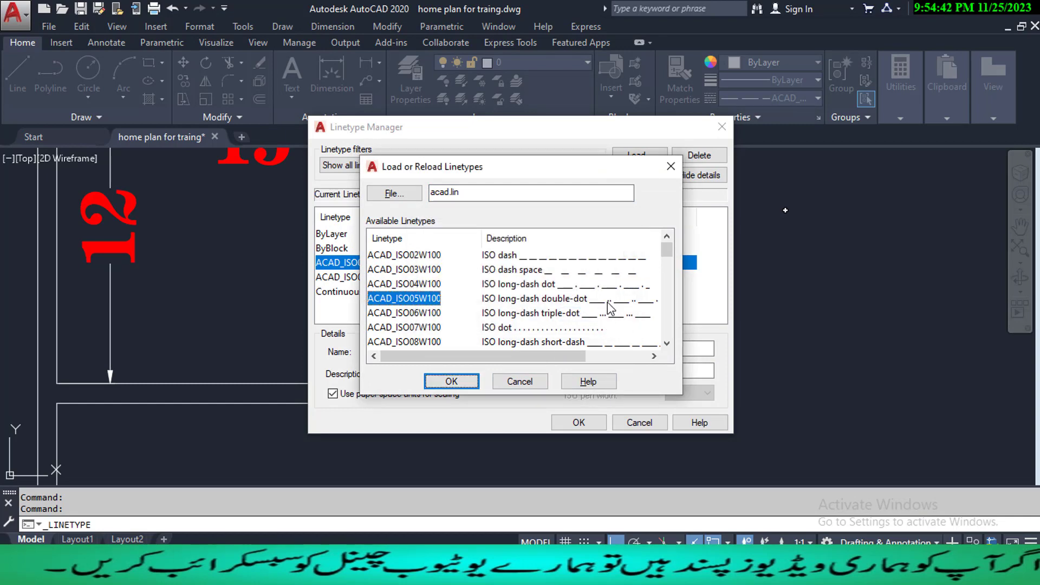
left_click(567, 260)
left_click(466, 383)
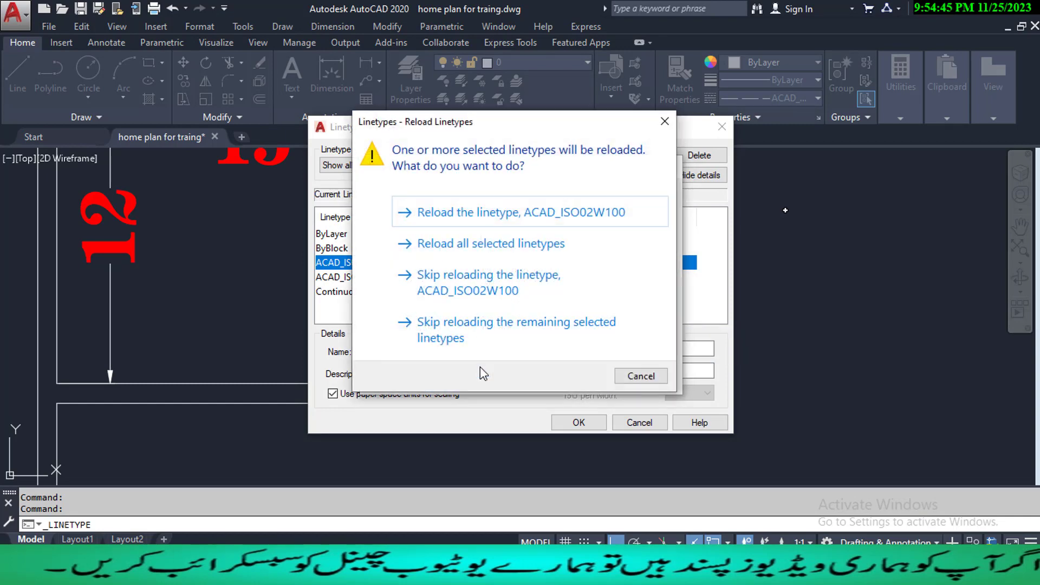
left_click(464, 213)
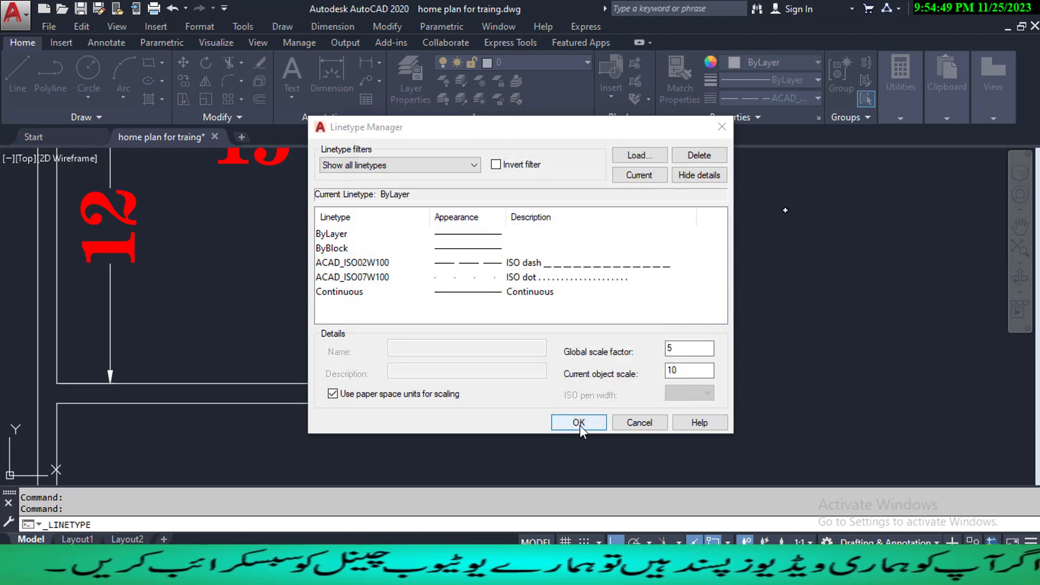
left_click(547, 264)
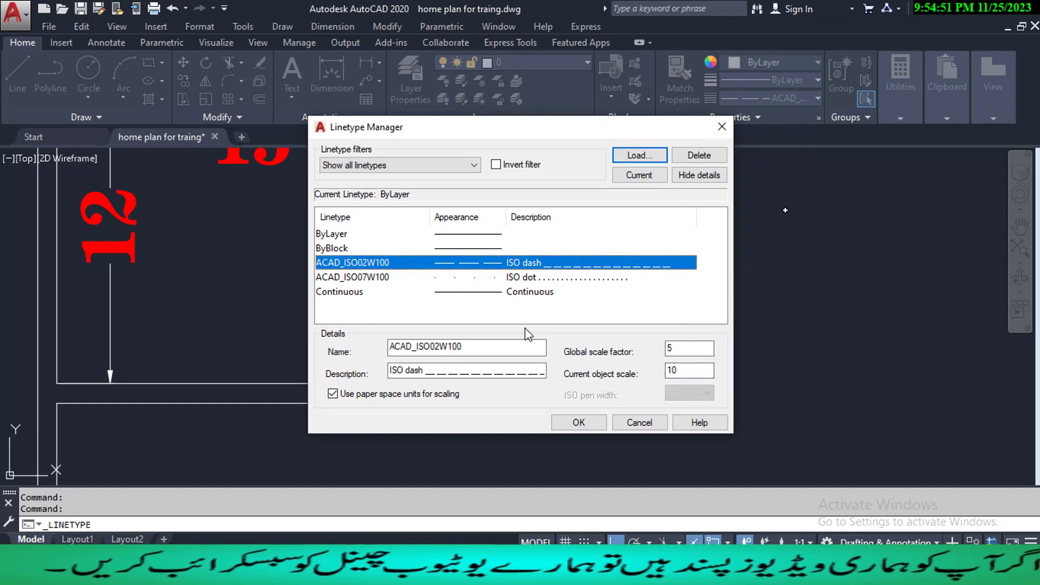
left_click(570, 422)
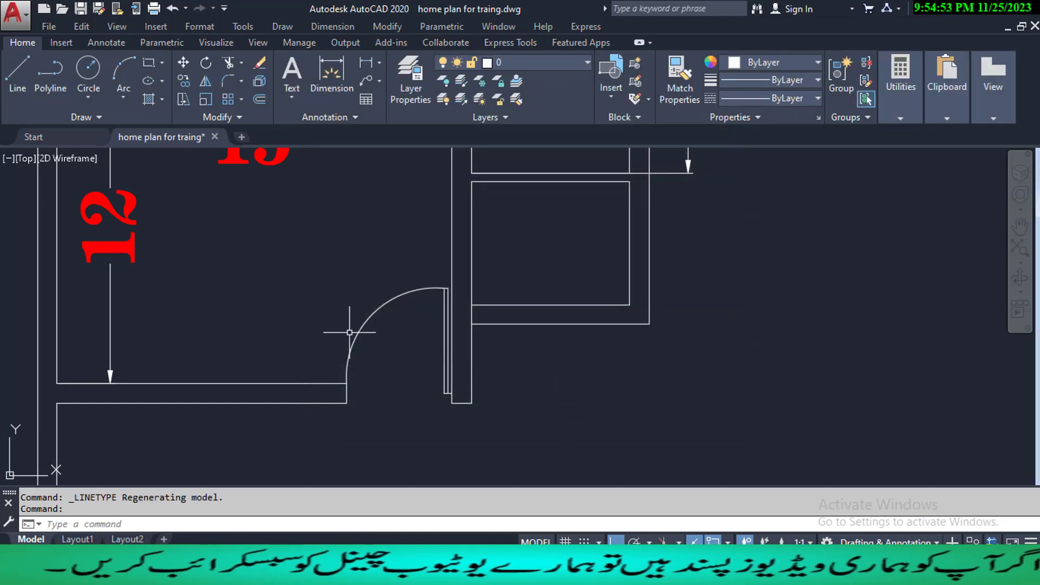
- Reapply the ACAD_ISO02W100 linetype to the door swing arc and clear the selection
scroll(349, 332, "up", 5)
left_click(357, 308)
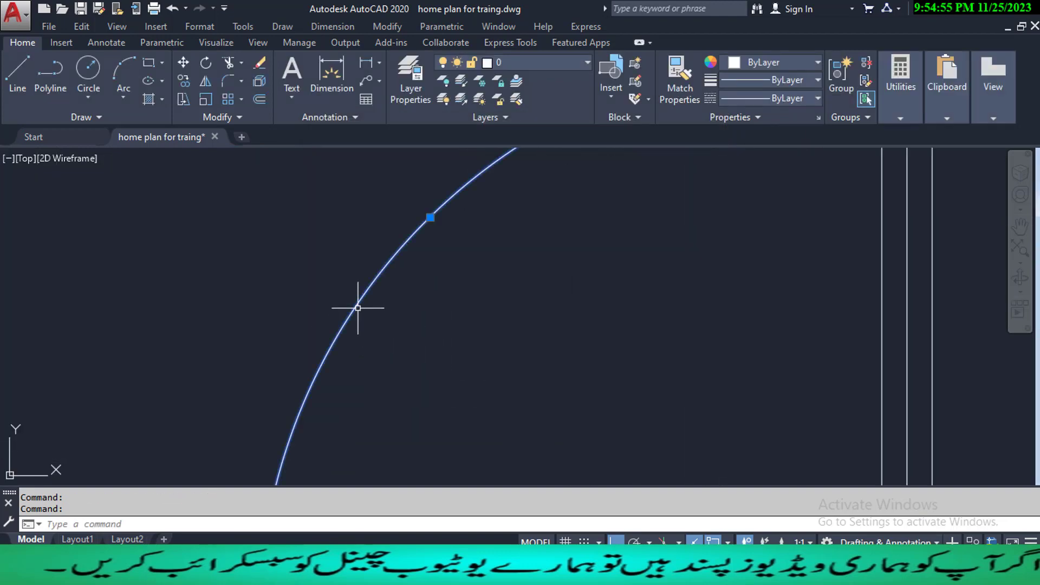
left_click(807, 95)
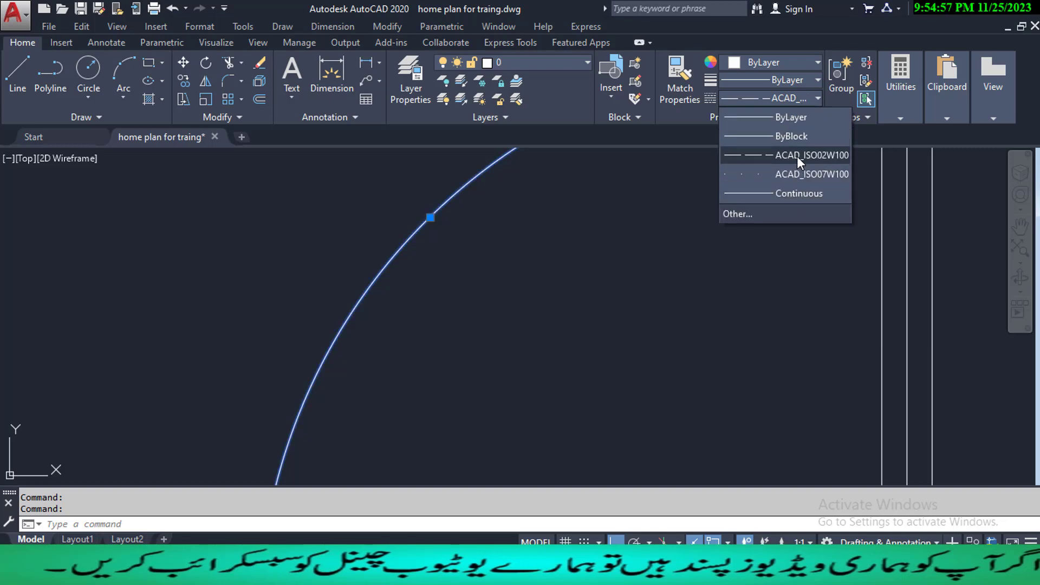
left_click(797, 156)
scroll(464, 441, "down", 8)
scroll(459, 318, "up", 2)
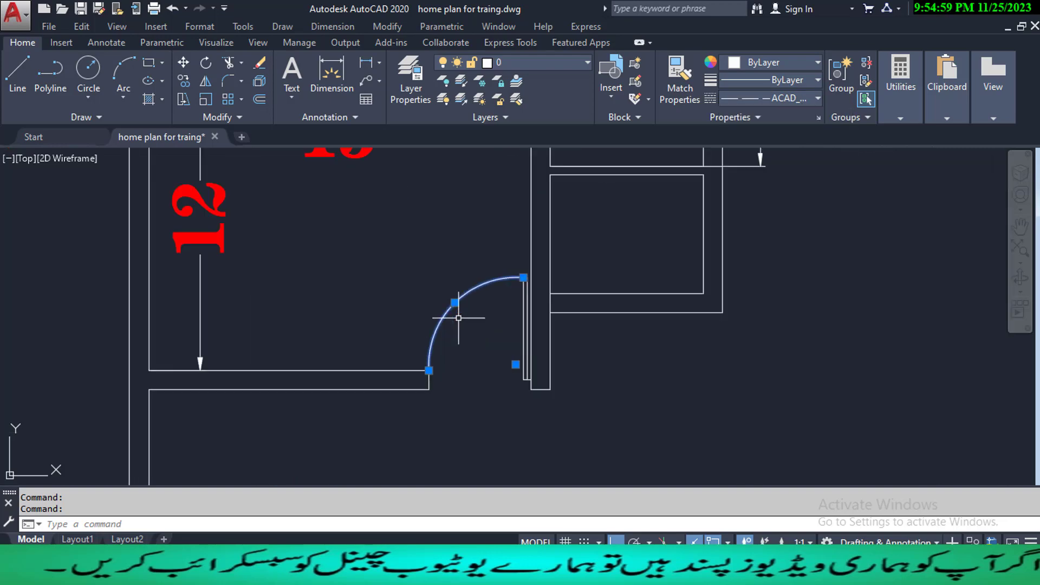
key("Escape")
key("Escape")
- Open the plot settings for the plan, choose the Adobe PDF printer and centre the plot
scroll(488, 292, "down", 6)
scroll(561, 305, "up", 2)
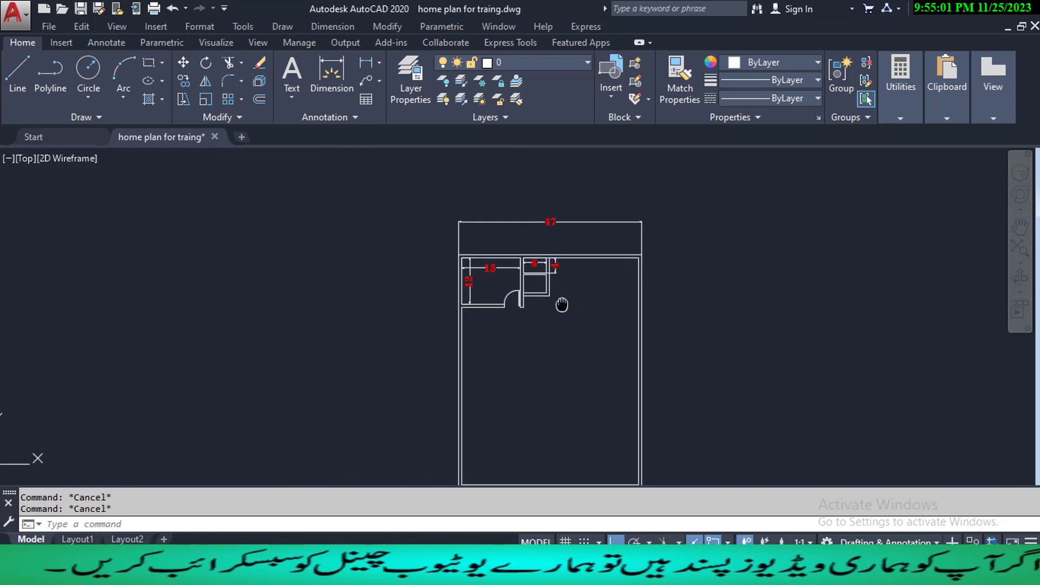
middle_click_drag(562, 305, 551, 320)
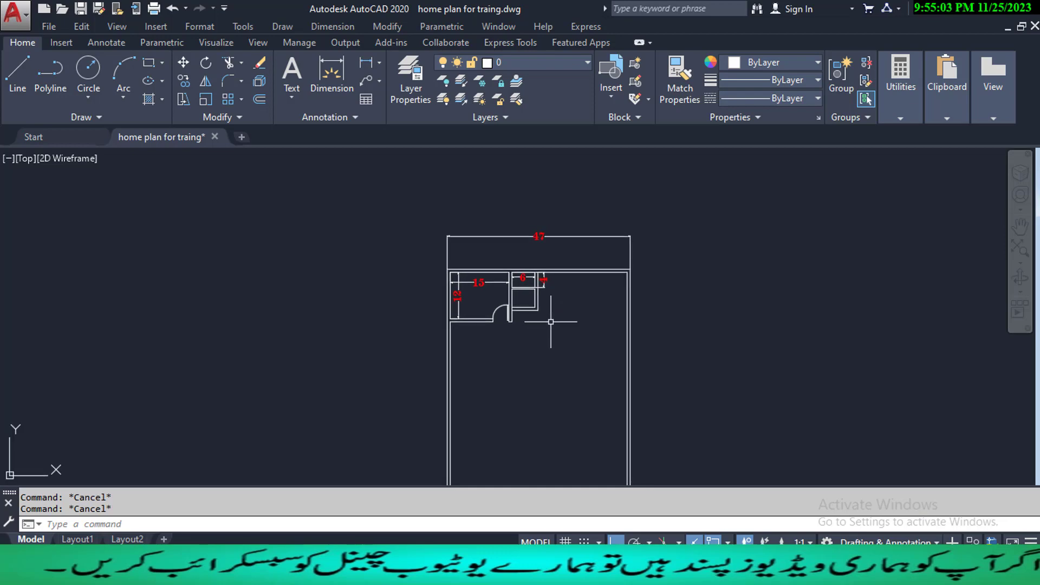
key("ctrl+p")
left_click(412, 170)
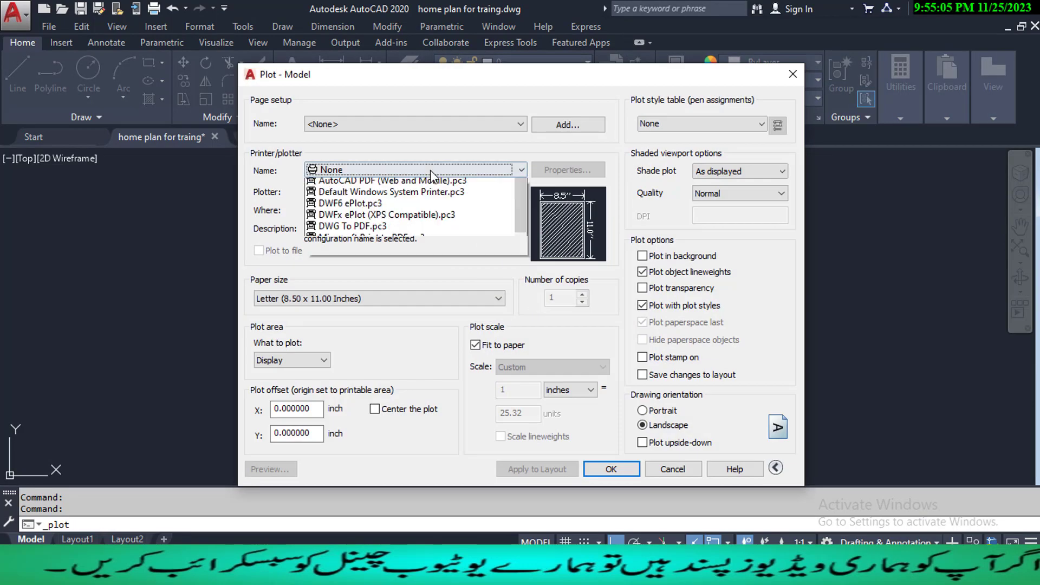
left_click(414, 264)
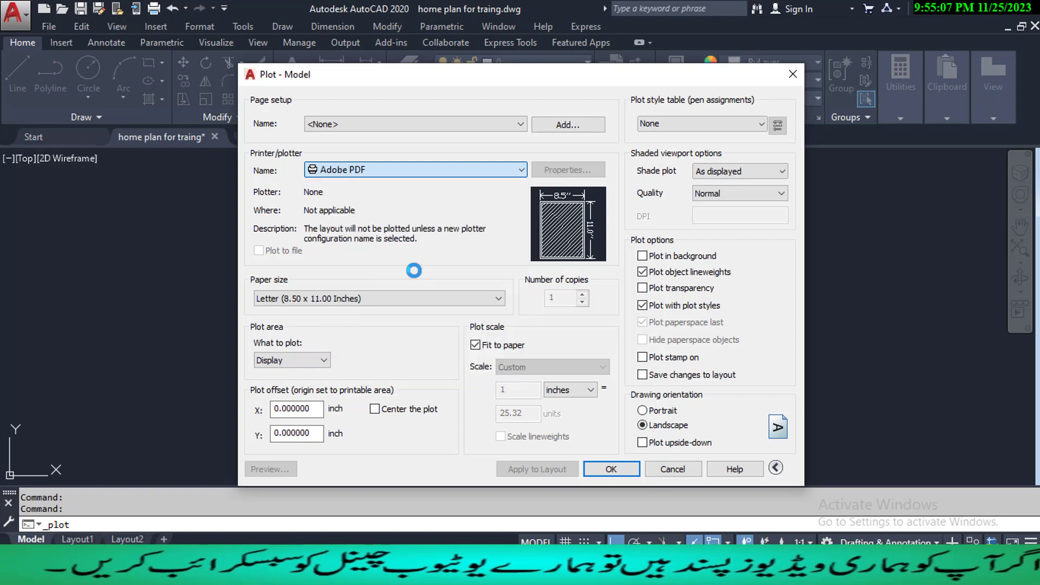
left_click(375, 409)
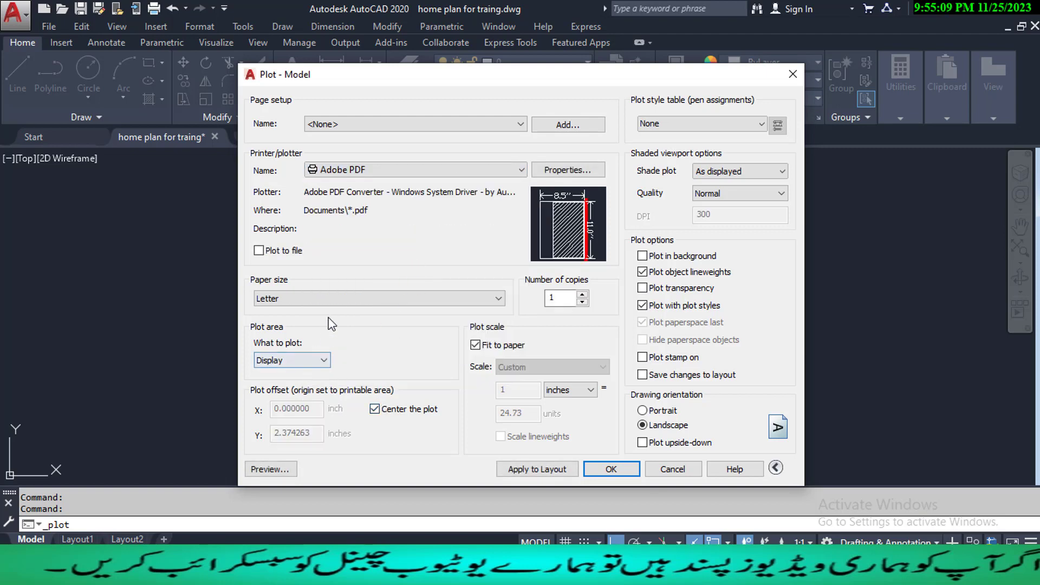
- Set the plot area by a window around the whole plan, preview the door arc and cancel the plot
left_click(314, 361)
left_click(293, 402)
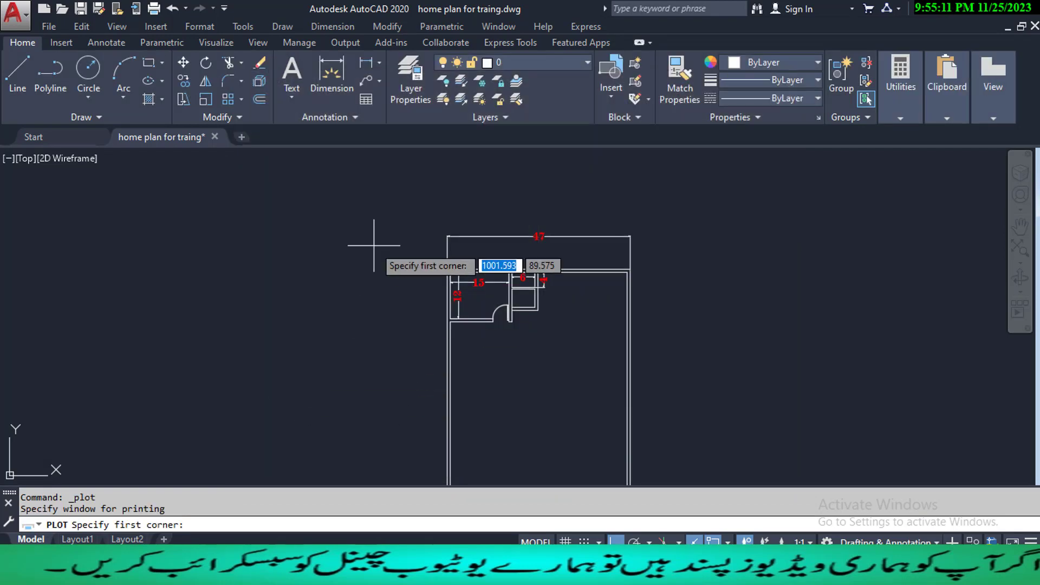
left_click(418, 217)
middle_click_drag(599, 384, 567, 293)
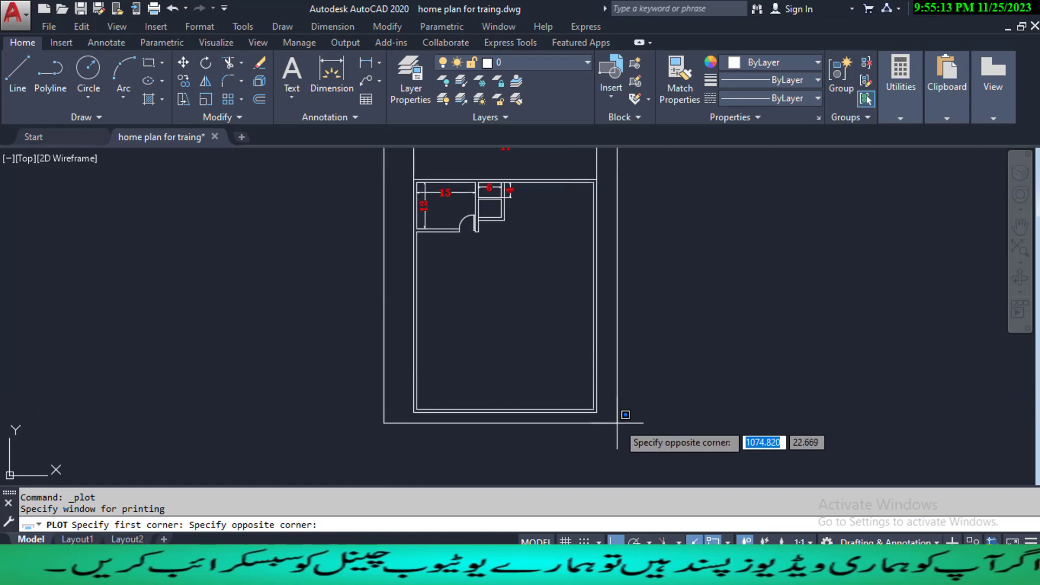
scroll(615, 428, "up", 1)
left_click(253, 470)
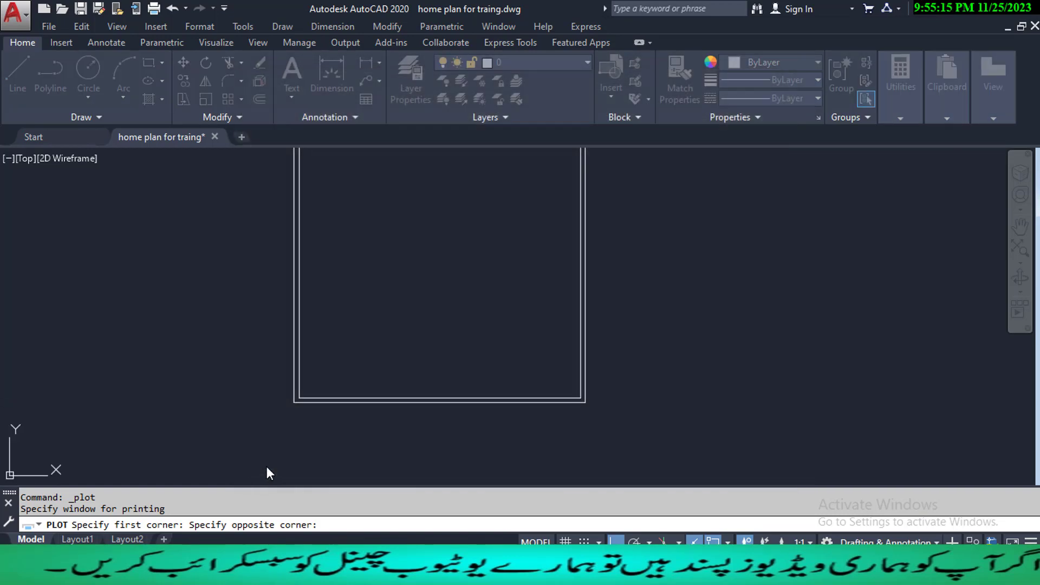
scroll(467, 239, "up", 5)
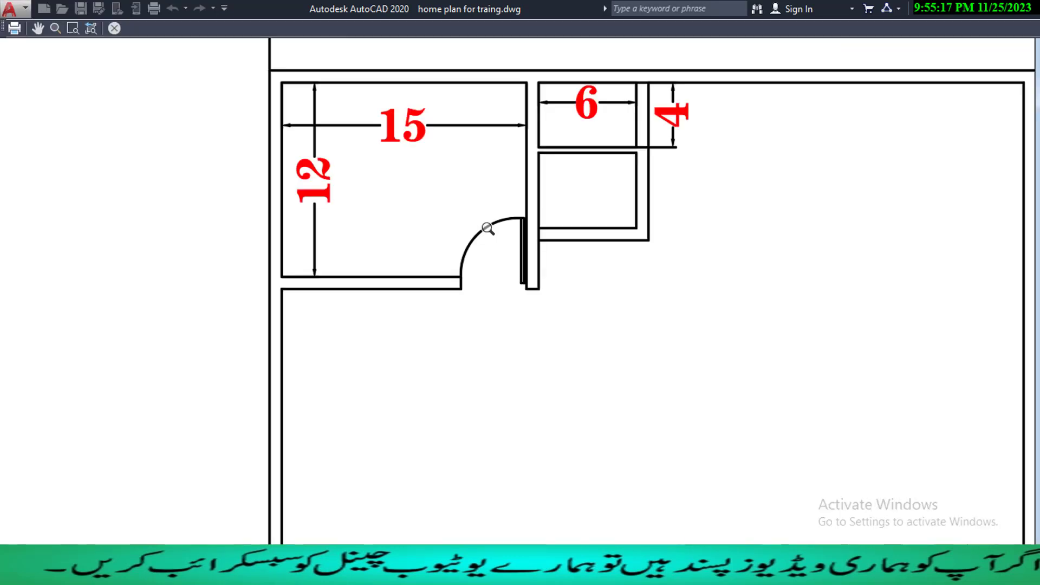
scroll(410, 239, "down", 6)
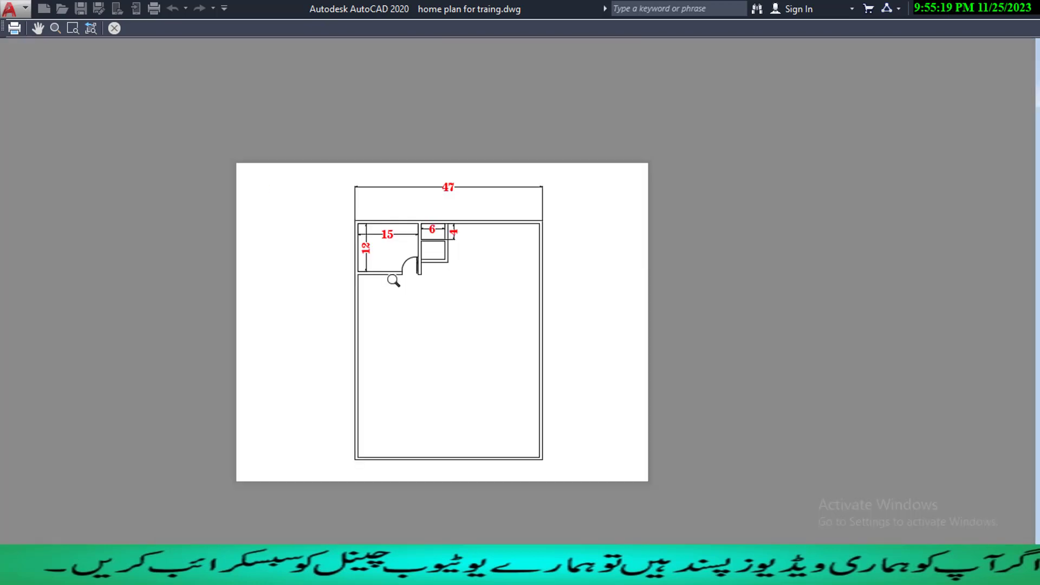
key("Escape")
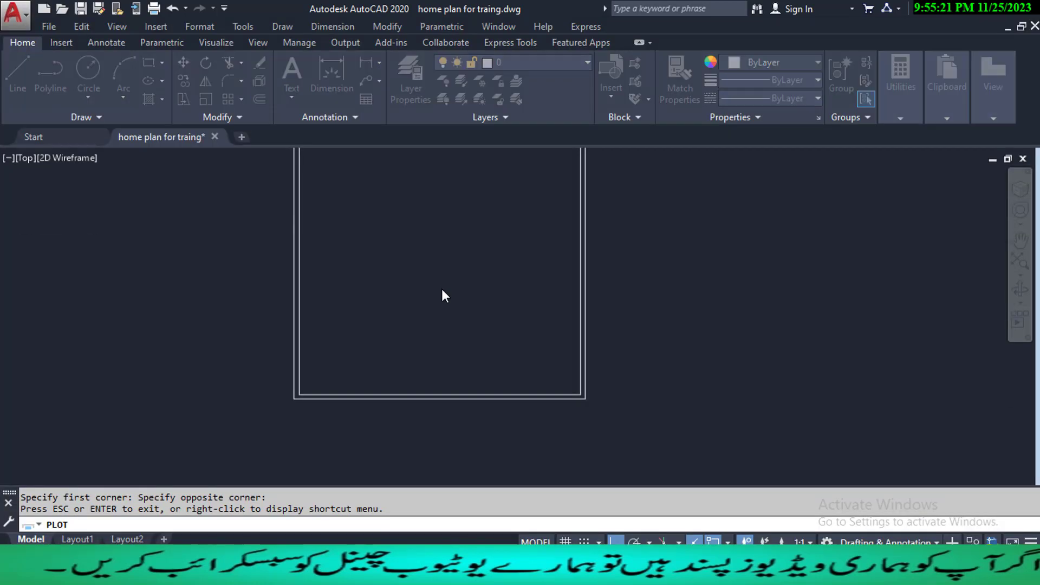
key("Escape")
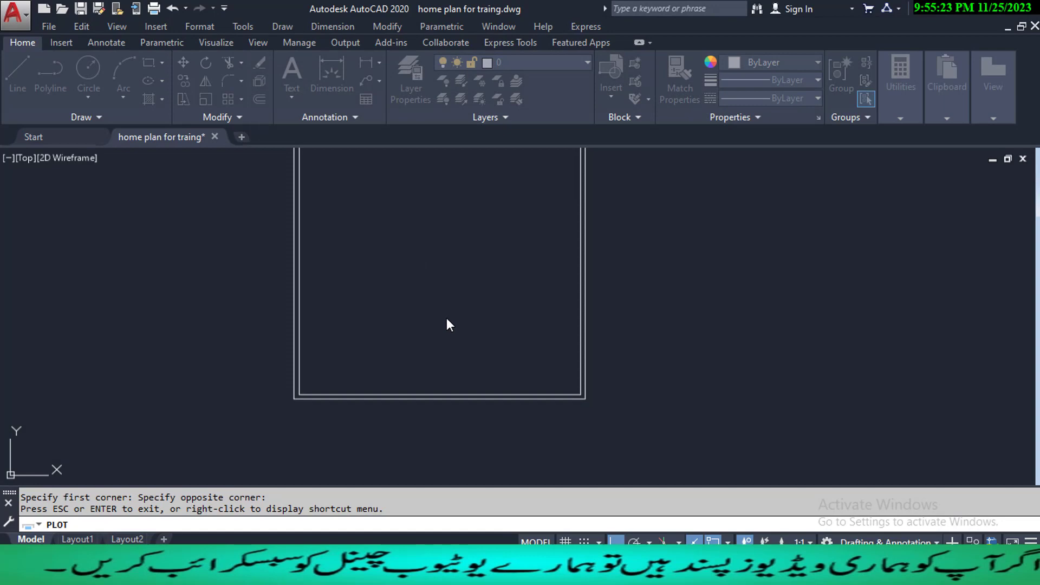
- Examine the partition between the 15-wide room and the adjoining 6-wide room near the upper outer wall
scroll(446, 317, "down", 2)
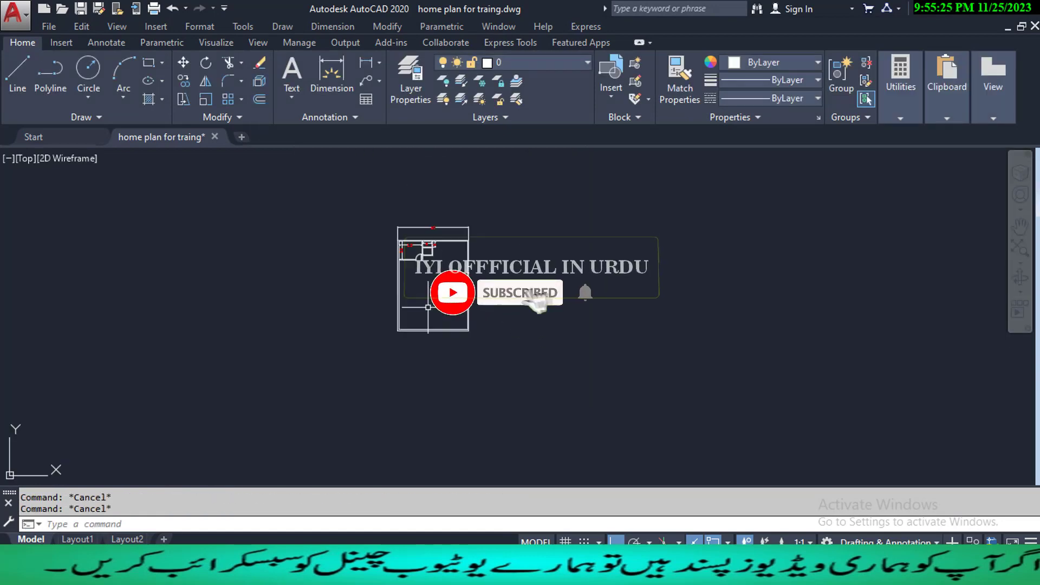
scroll(446, 318, "up", 6)
middle_click_drag(445, 326, 438, 302)
middle_click_drag(402, 372, 456, 374)
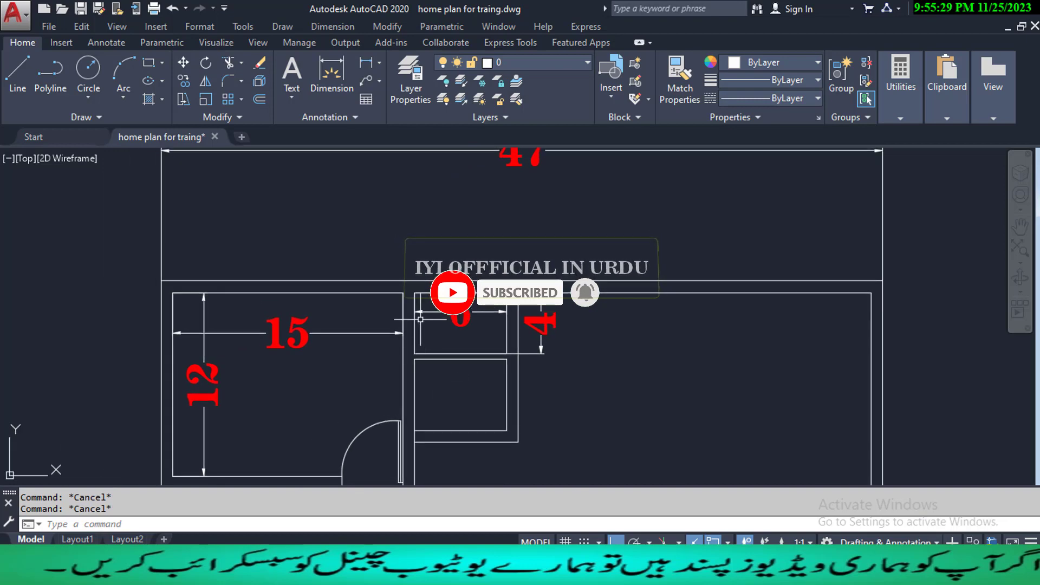
scroll(412, 295, "up", 5)
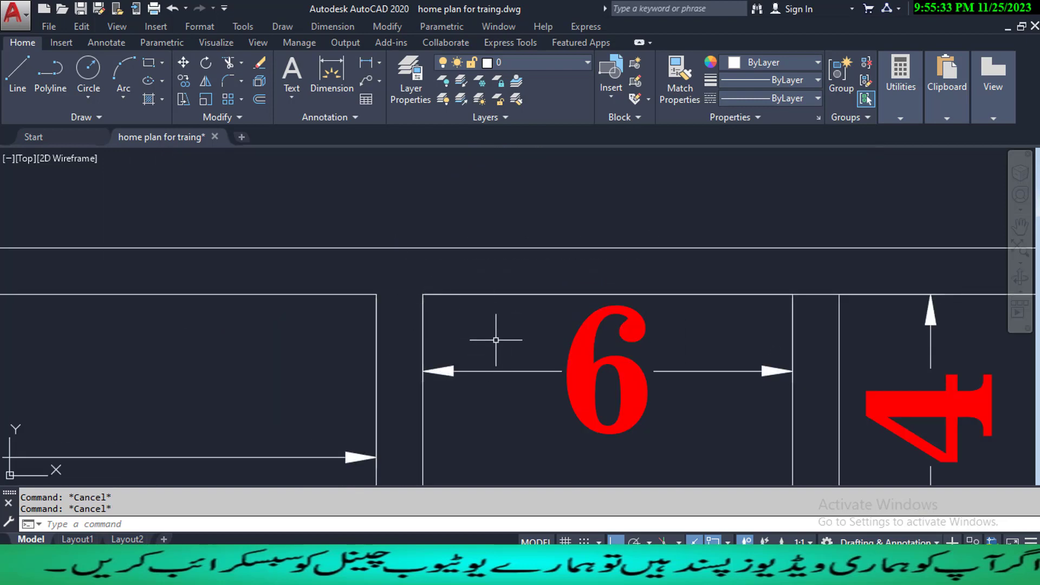
scroll(496, 340, "down", 4)
scroll(520, 291, "up", 1)
scroll(490, 308, "up", 2)
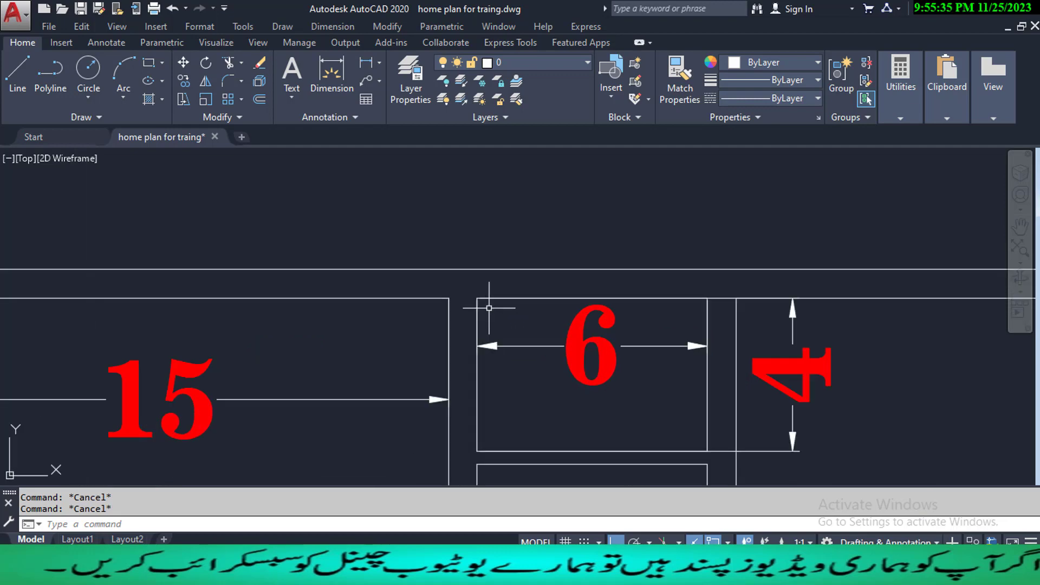
scroll(489, 307, "up", 1)
scroll(494, 319, "down", 4)
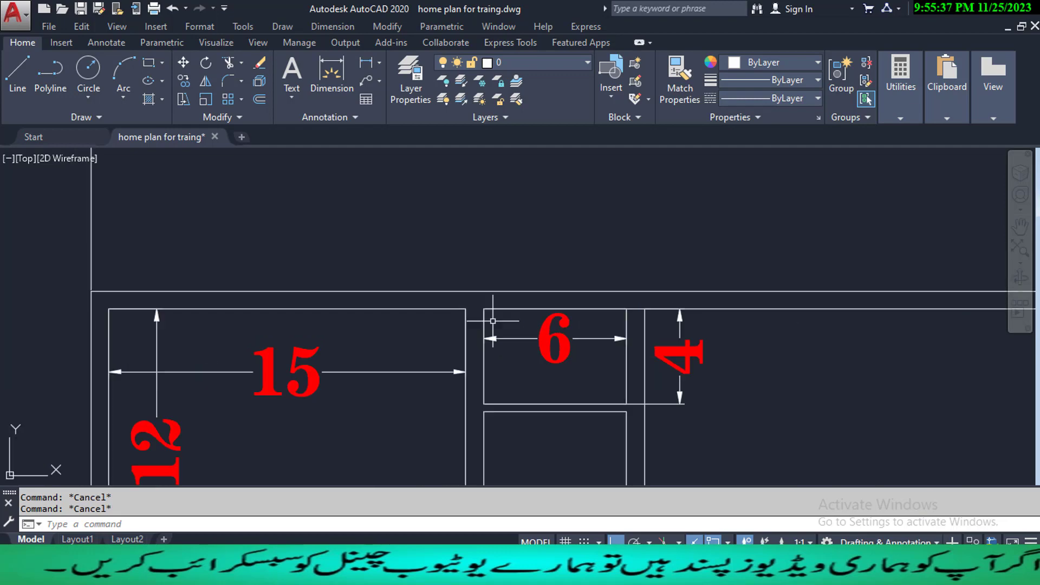
scroll(512, 305, "up", 1)
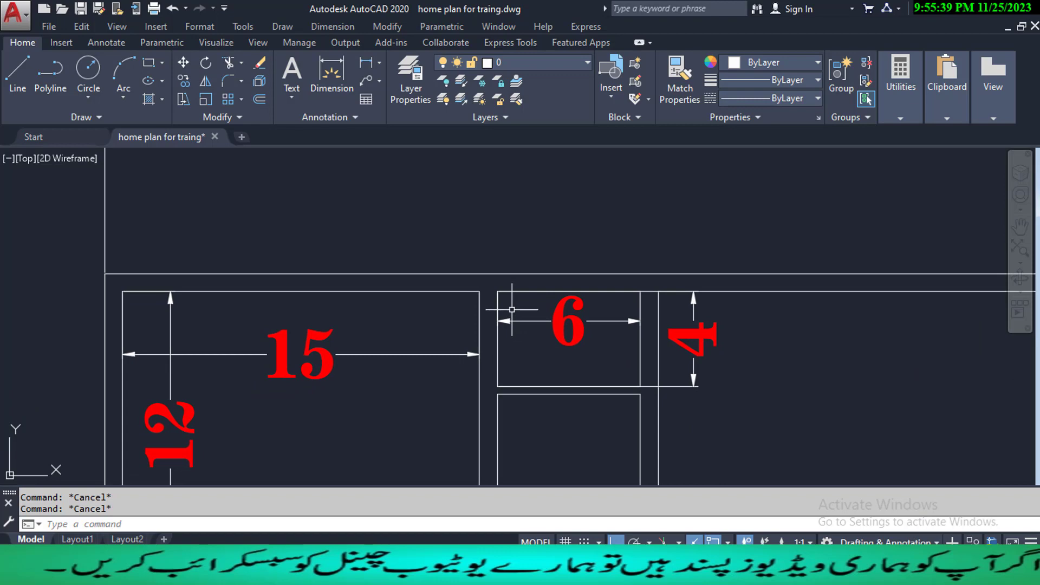
- Draw a 0.75 line across the partition's thickness where it meets the upper outer wall, beside the 6-wide room
type("L")
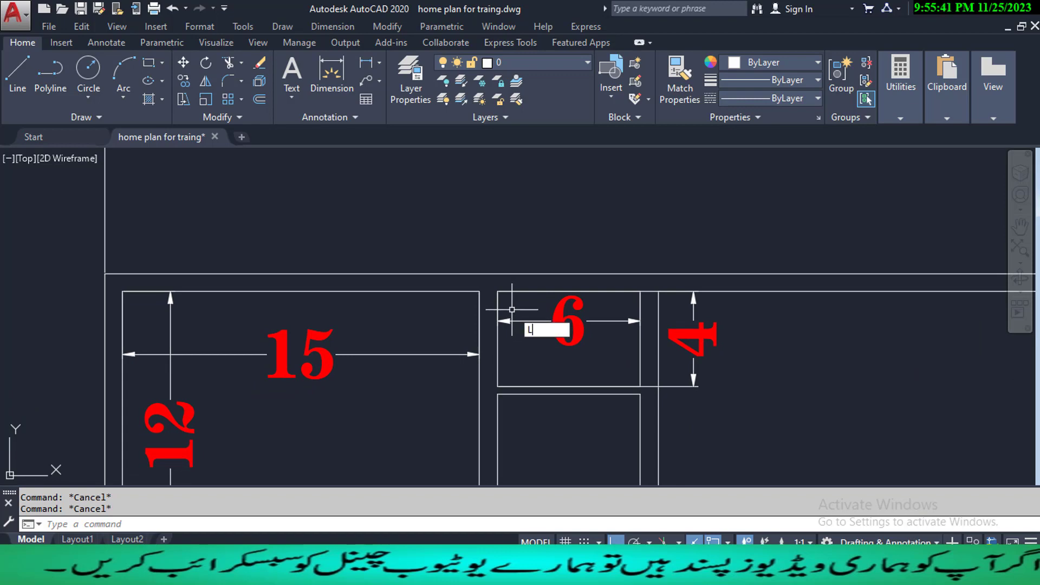
key("Return")
left_click(479, 292)
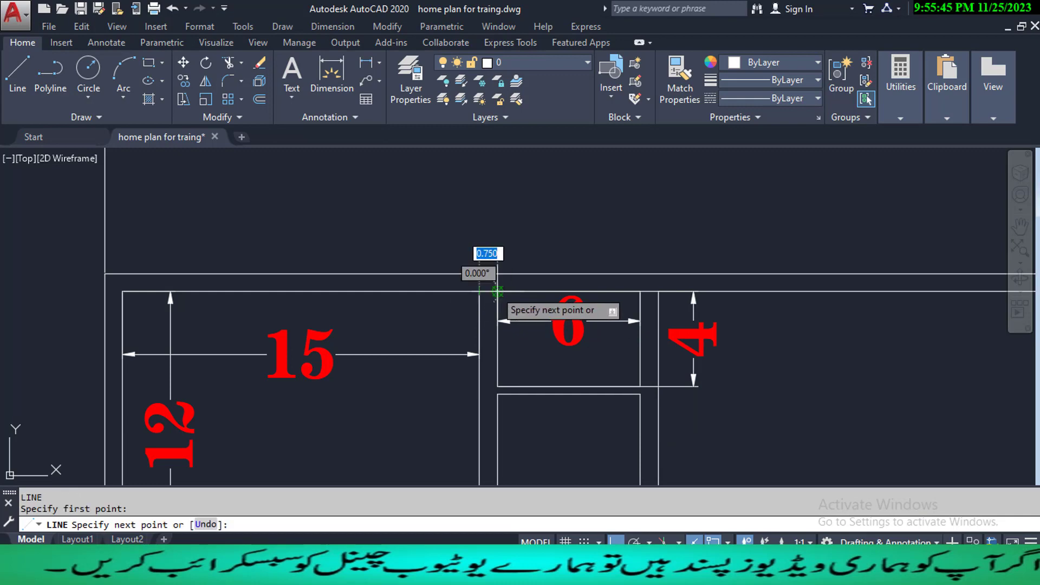
key("Escape")
key("Escape")
key("Escape")
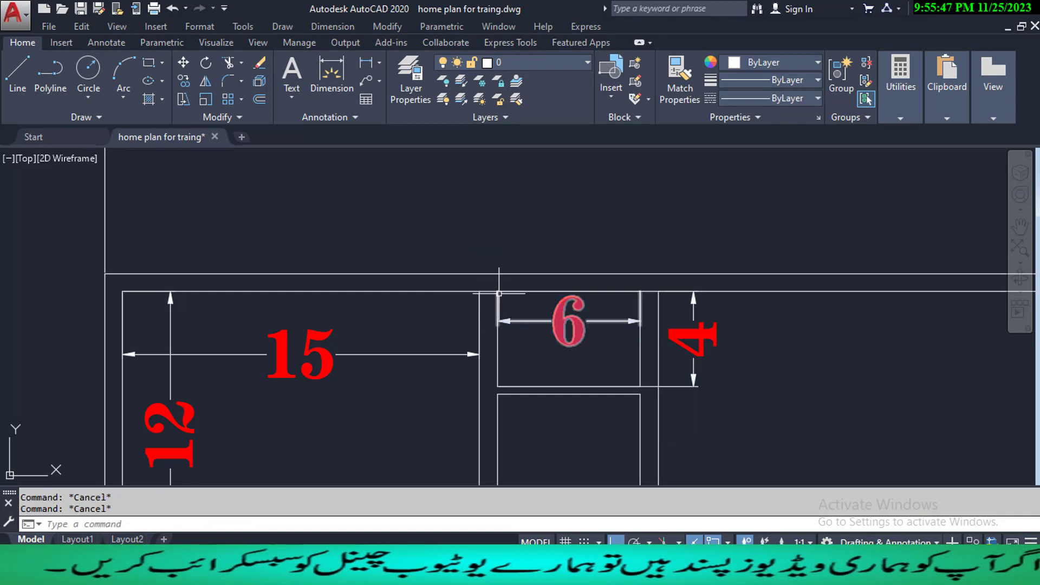
type("o")
key("Return")
type("2")
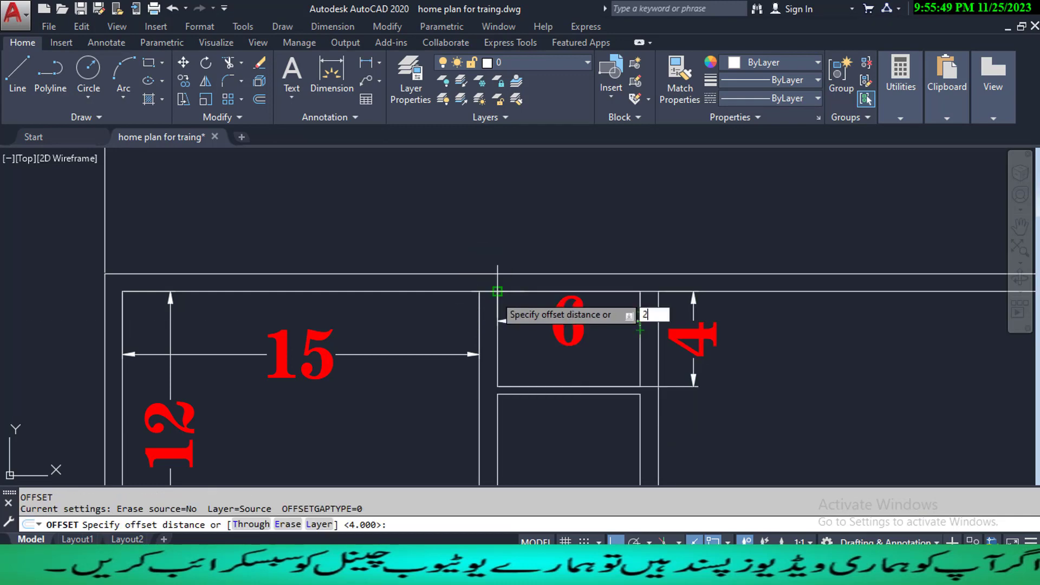
key("Return")
left_click(497, 319)
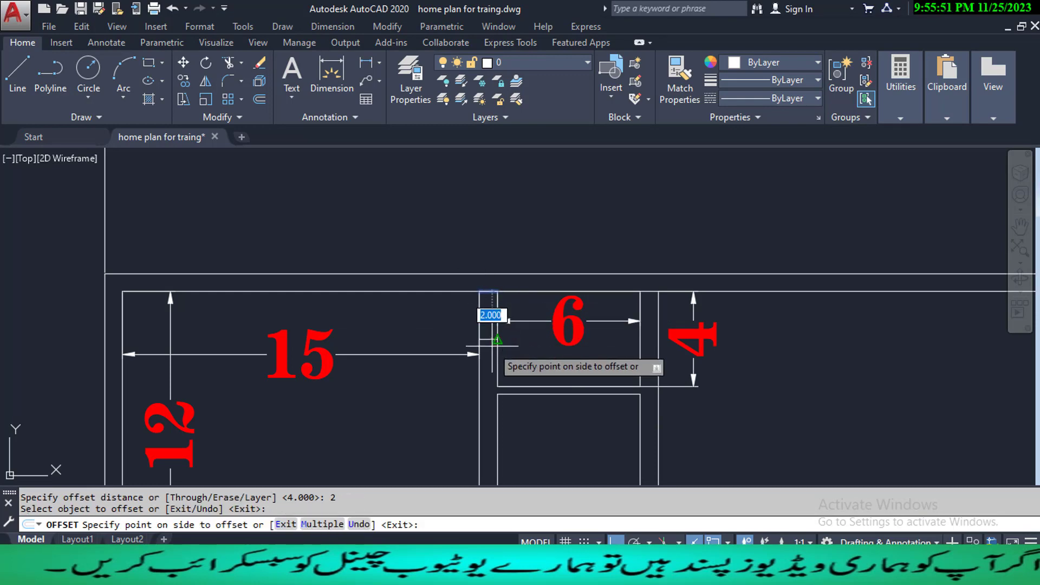
scroll(497, 372, "up", 2)
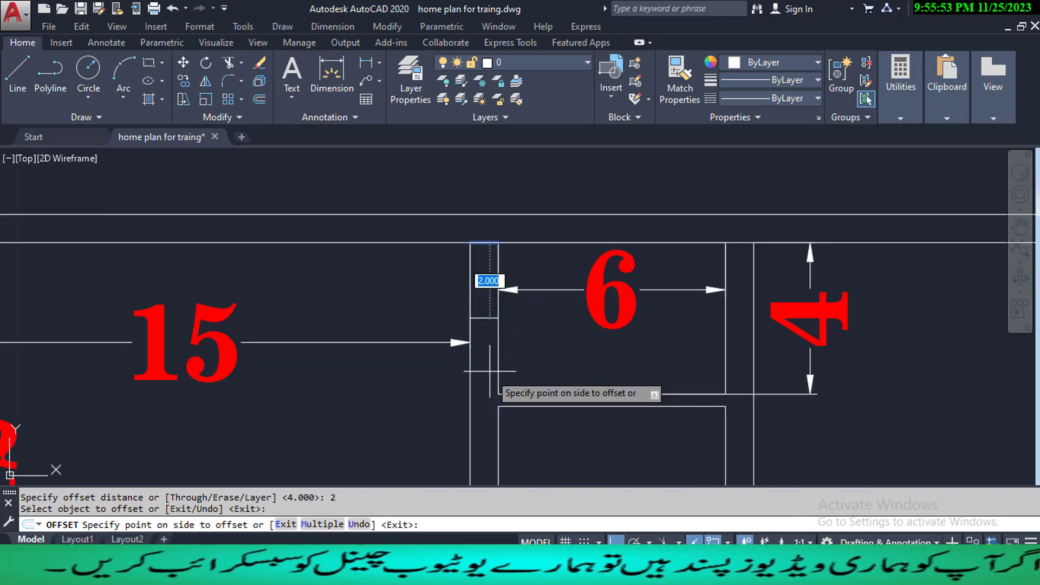
middle_click_drag(478, 350, 478, 368)
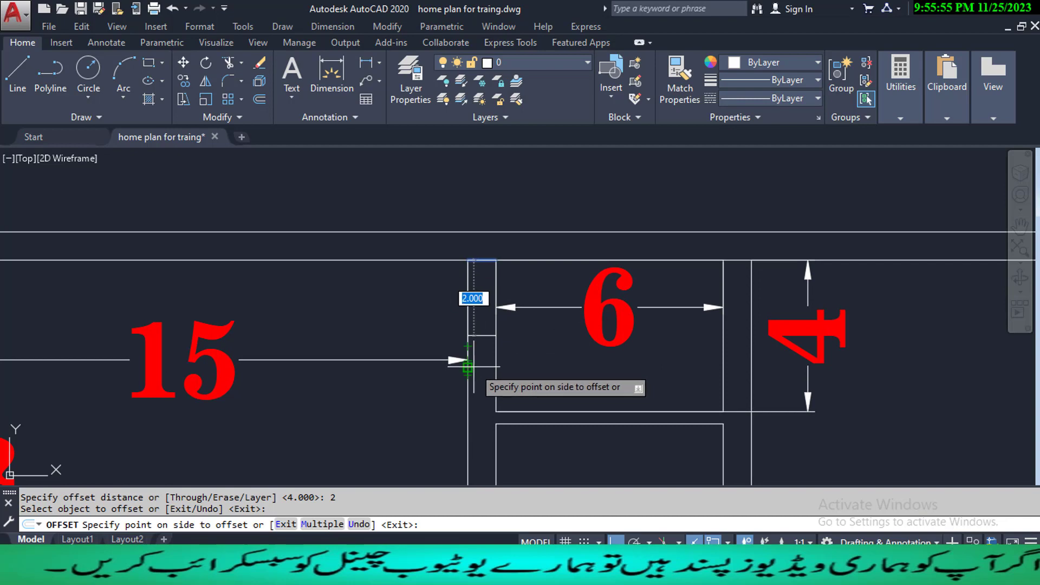
key("Escape")
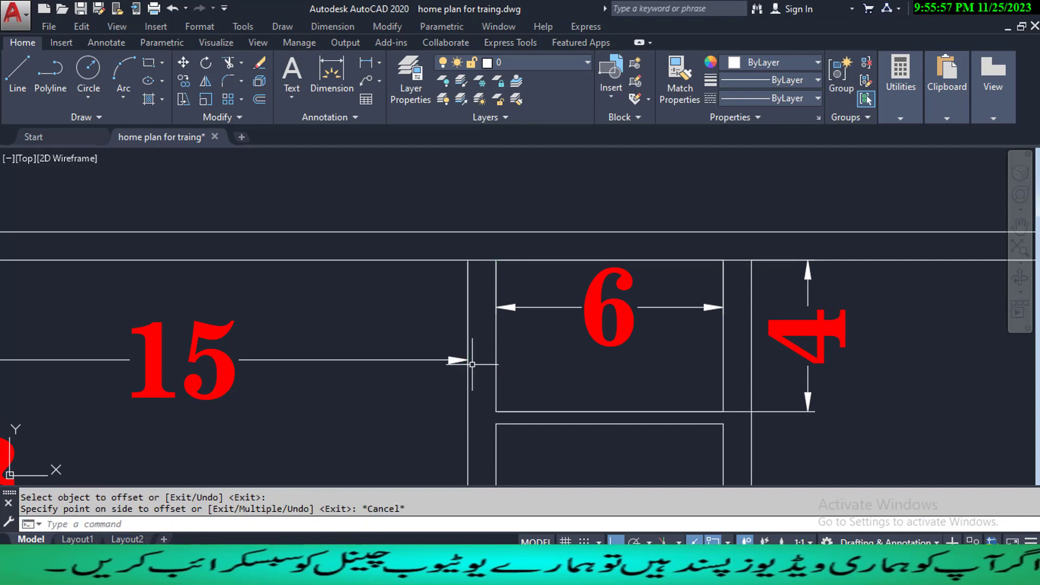
- Offset the short line across the partition's upper end downward by 2.5 to mark a door opening
type("o")
key("Return")
type("2.5")
key("Return")
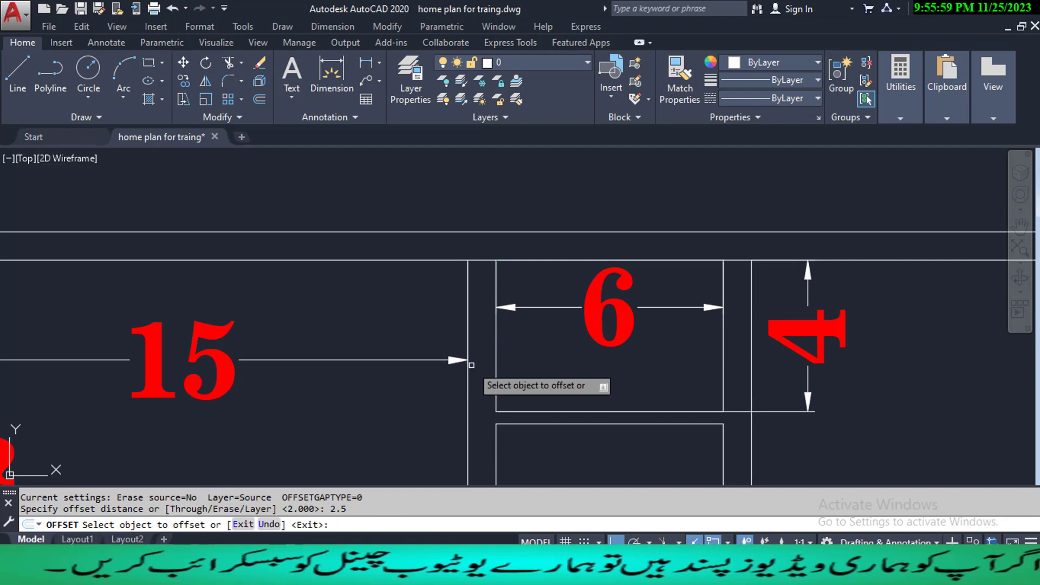
left_click(484, 261)
left_click(498, 364)
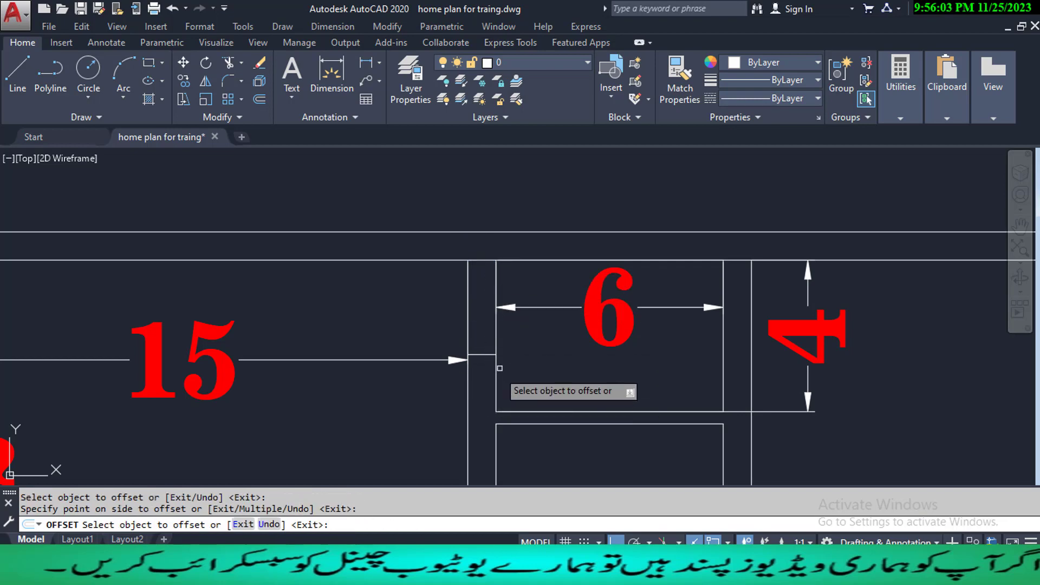
key("Escape")
key("Escape")
key("Escape")
- Trim both partition faces between the upper outer wall and the offset line to open the doorway
middle_click_drag(500, 368, 533, 364)
type("T")
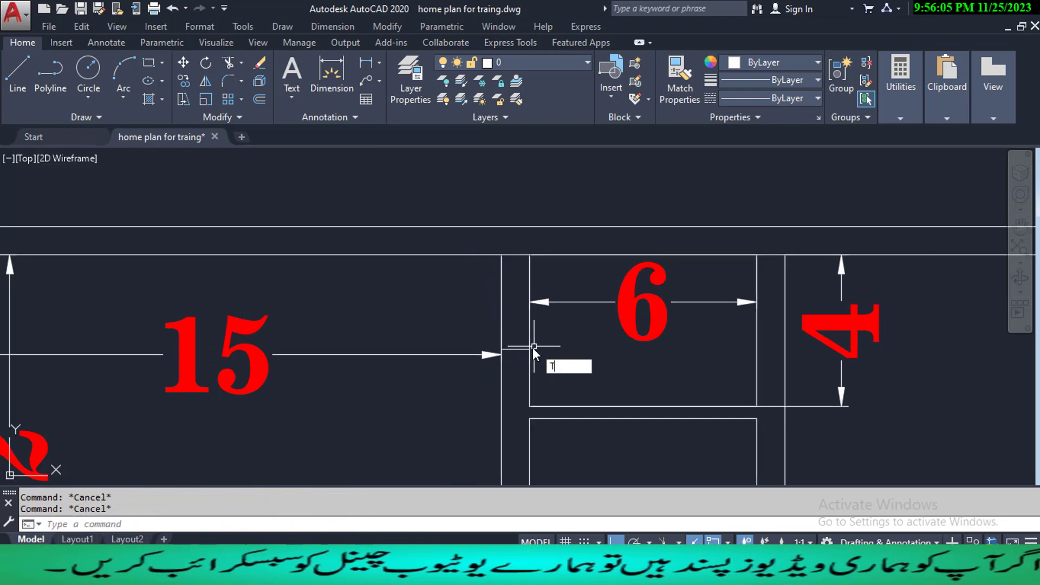
type("R")
key("Return")
key("Return")
left_click(540, 328)
left_click(484, 327)
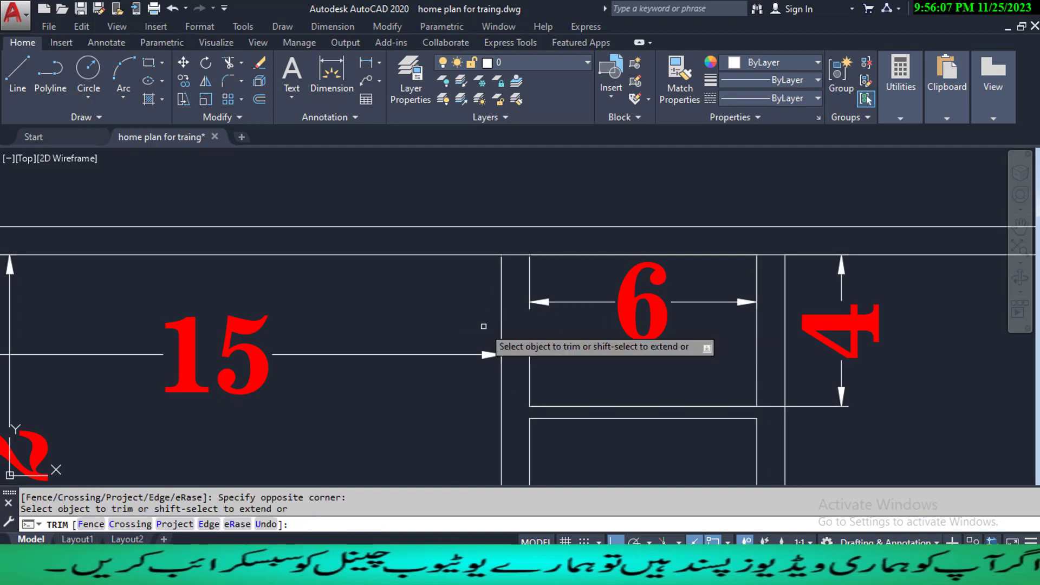
left_click(501, 288)
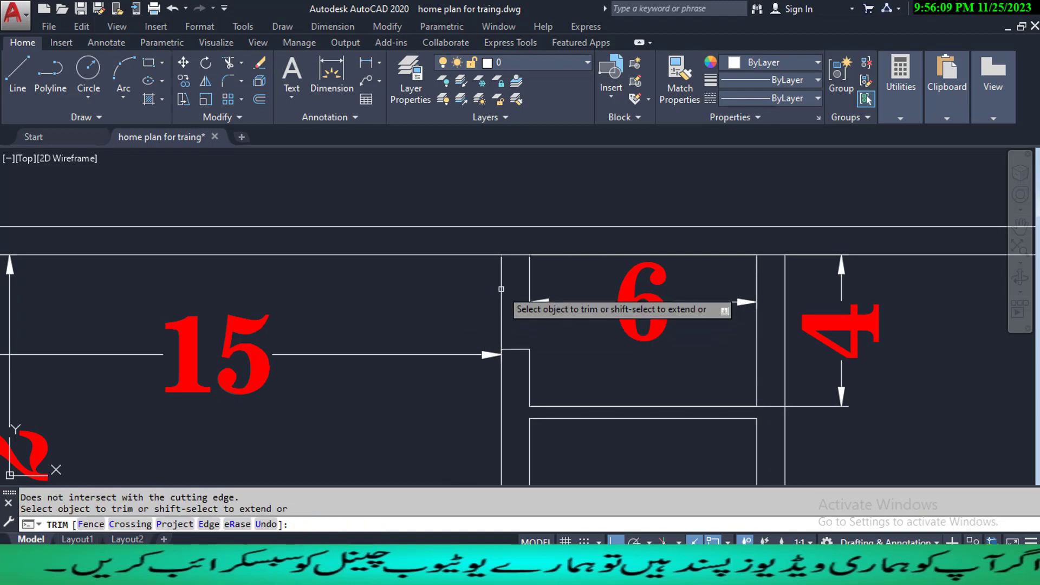
key("Escape")
key("Escape")
key("Escape")
- Erase the 15, 6 and 4 dimensions around the new doorway
middle_click_drag(417, 385, 504, 375)
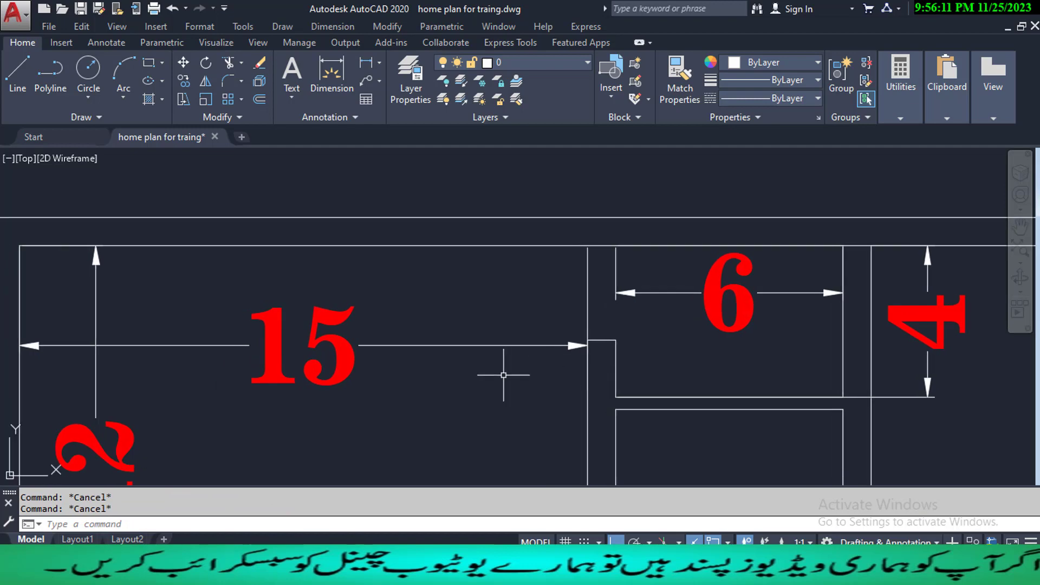
left_click(503, 375)
left_click(476, 336)
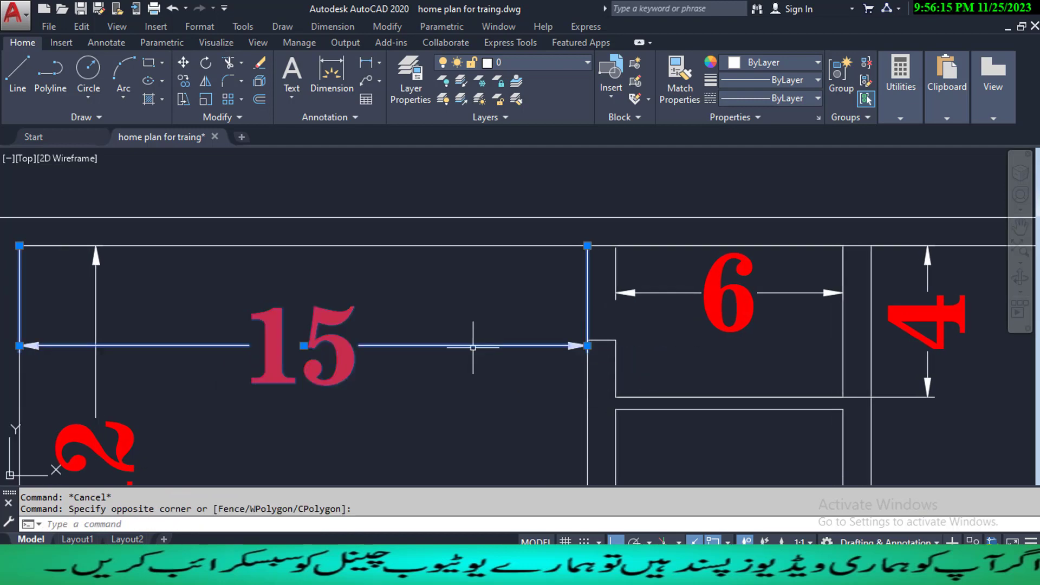
type("e")
key("Return")
left_click(785, 352)
left_click(672, 285)
key("Return")
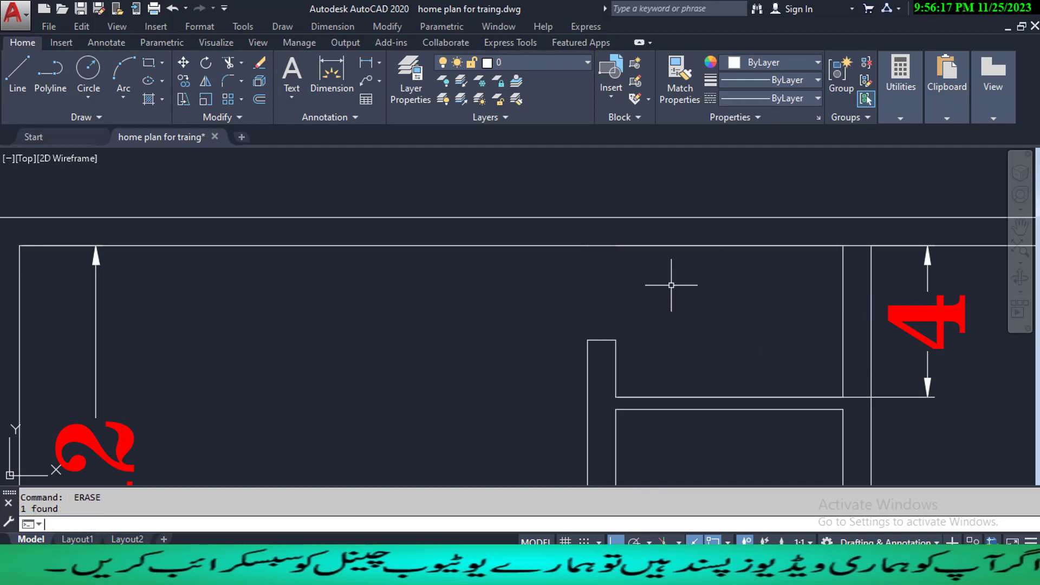
mouse_move(751, 335)
middle_mouse_down()
mouse_move(546, 331)
mouse_move(581, 323)
mouse_move(556, 316)
middle_mouse_up()
left_click(763, 402)
left_click(733, 369)
key("Return")
scroll(553, 332, "down", 1)
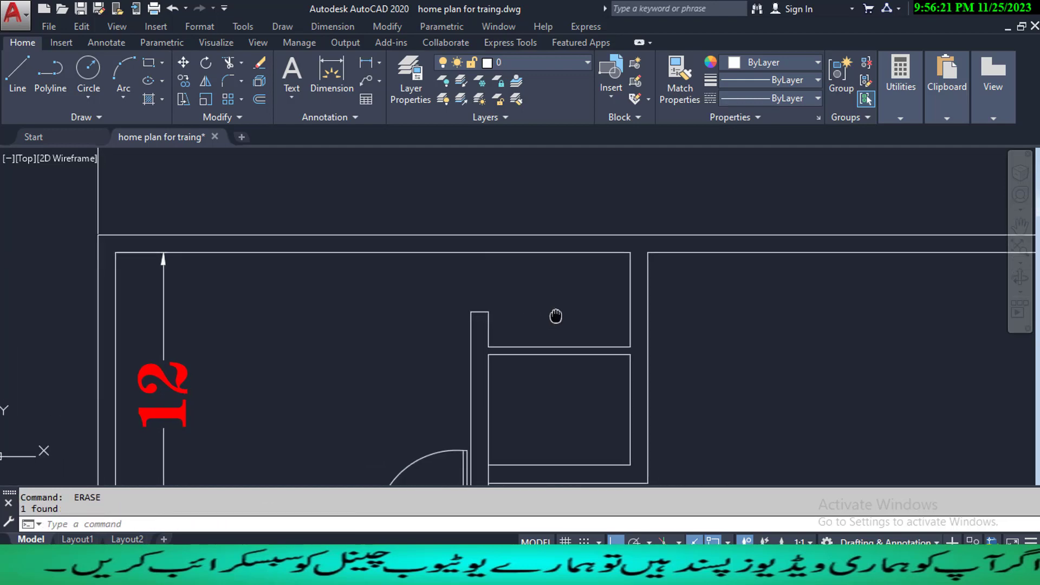
- Start a line for the door beside the shortened partition at the new opening
type("L")
key("Return")
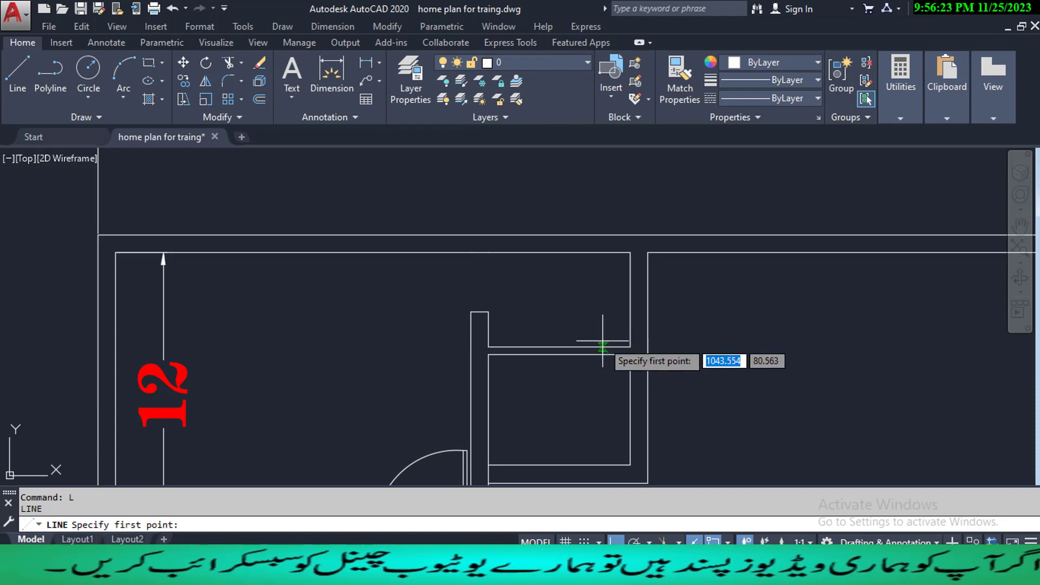
middle_click_drag(533, 322, 561, 311)
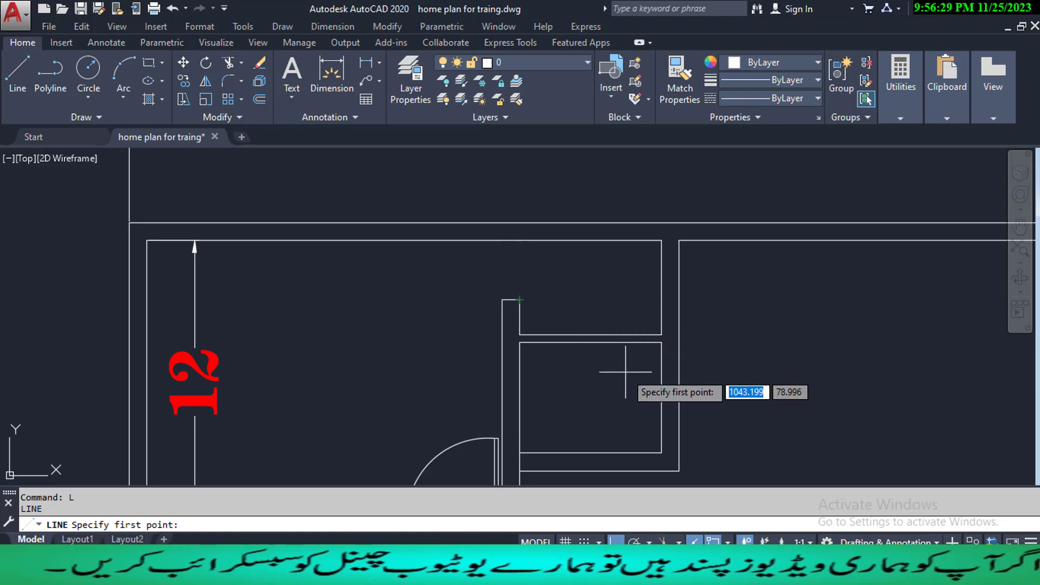
- Draw a short line between the ends of the two partition wall lines where they meet the vertical wall
middle_click_drag(612, 372, 595, 372)
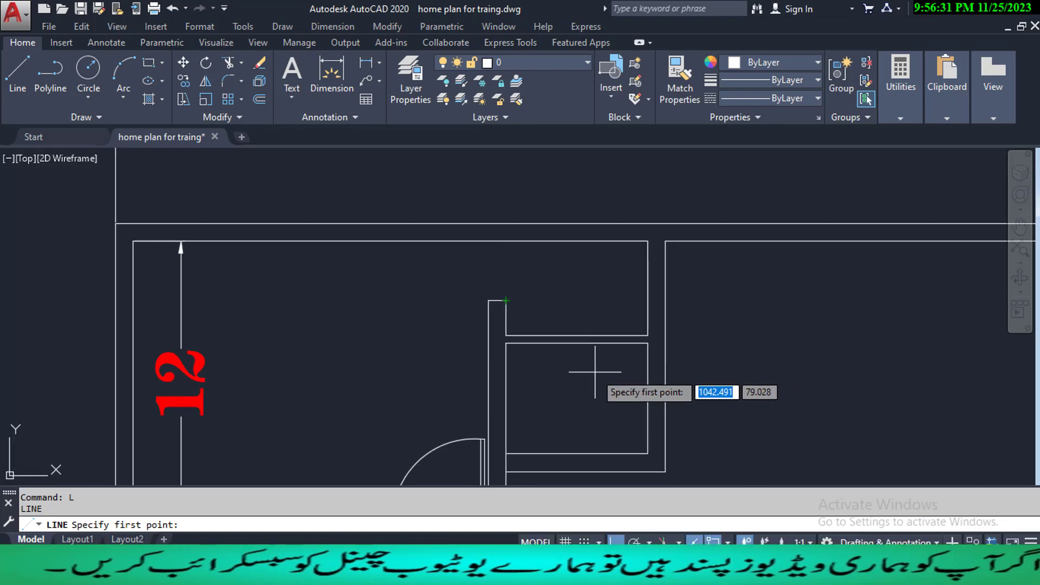
scroll(591, 383, "up", 2)
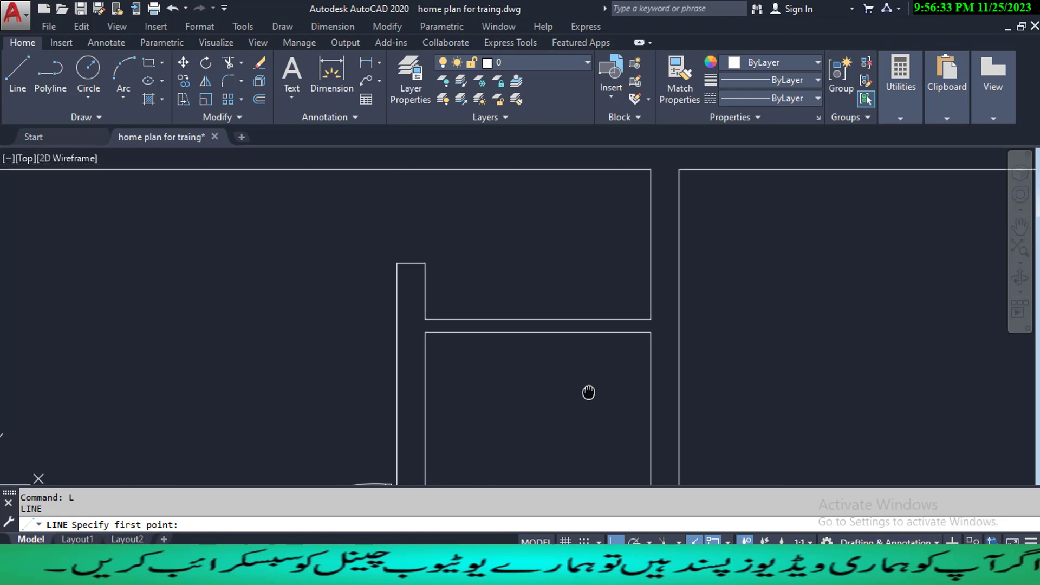
scroll(589, 392, "down", 2)
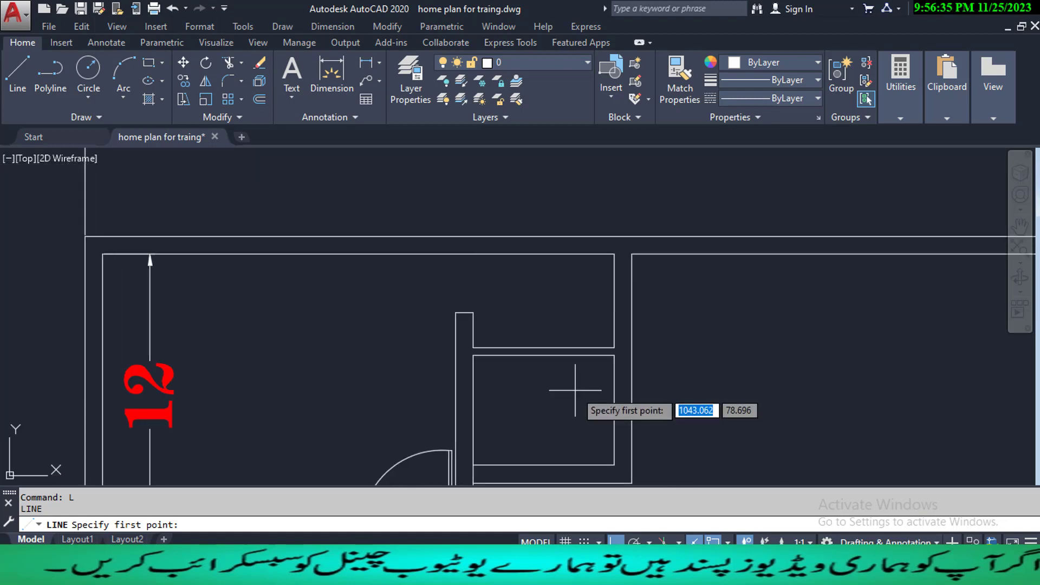
scroll(596, 352, "up", 2)
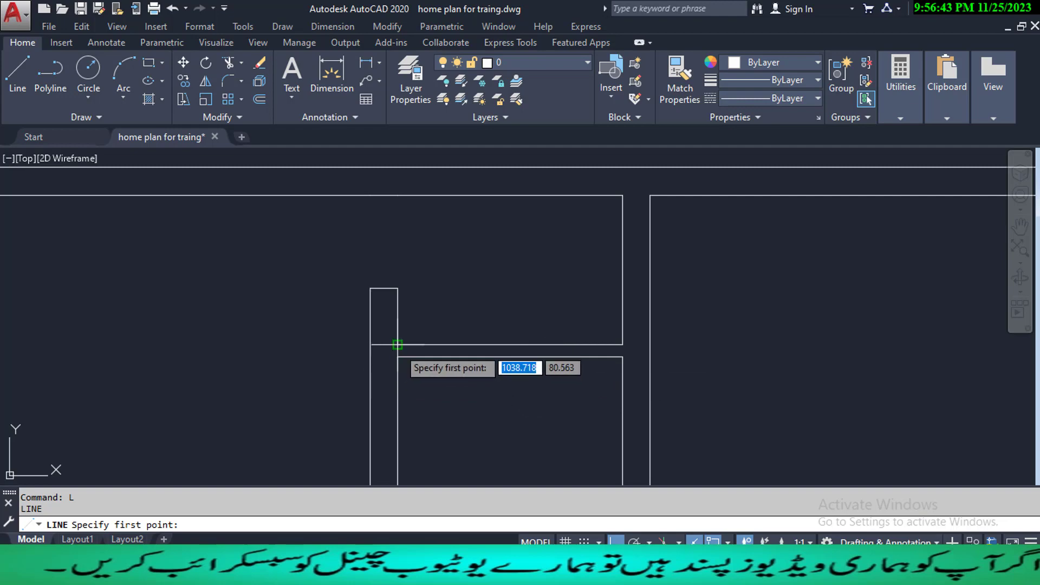
scroll(394, 358, "up", 4)
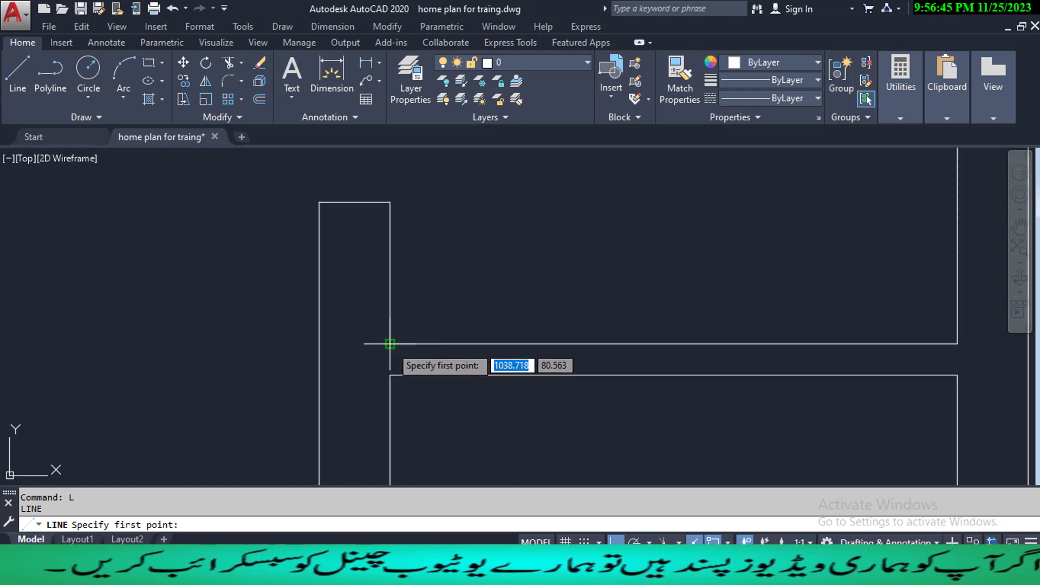
left_click(390, 344)
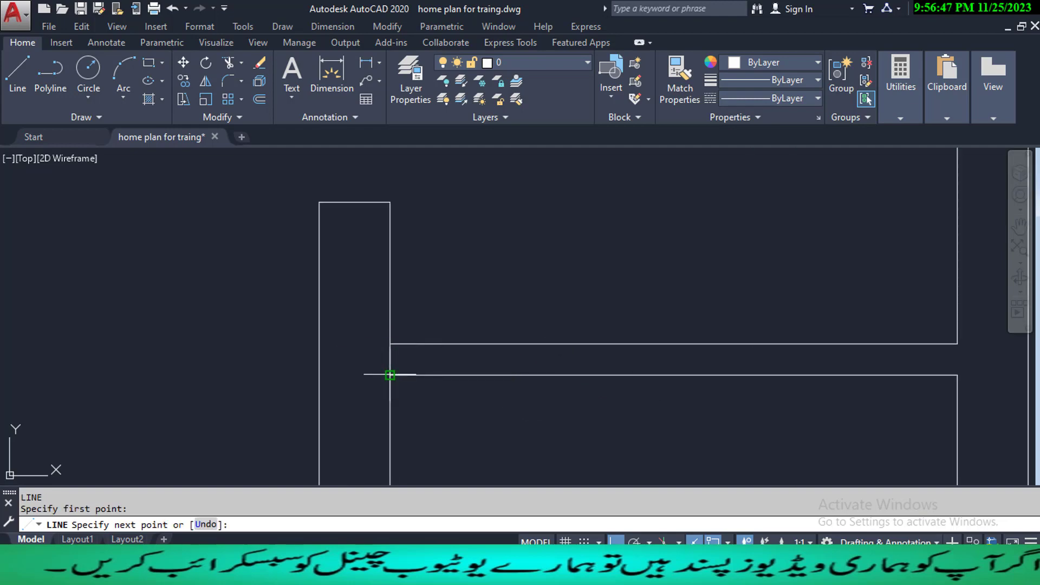
key("Escape")
key("Escape")
- Offset the short line across the partition wall by 2.5 to the right to mark the door opening
type("o")
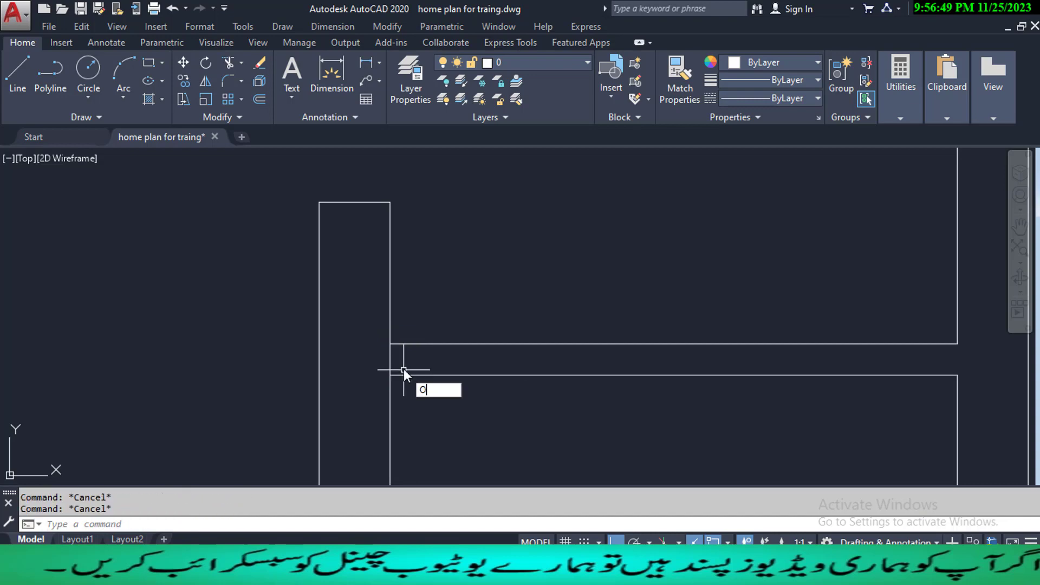
key("Return")
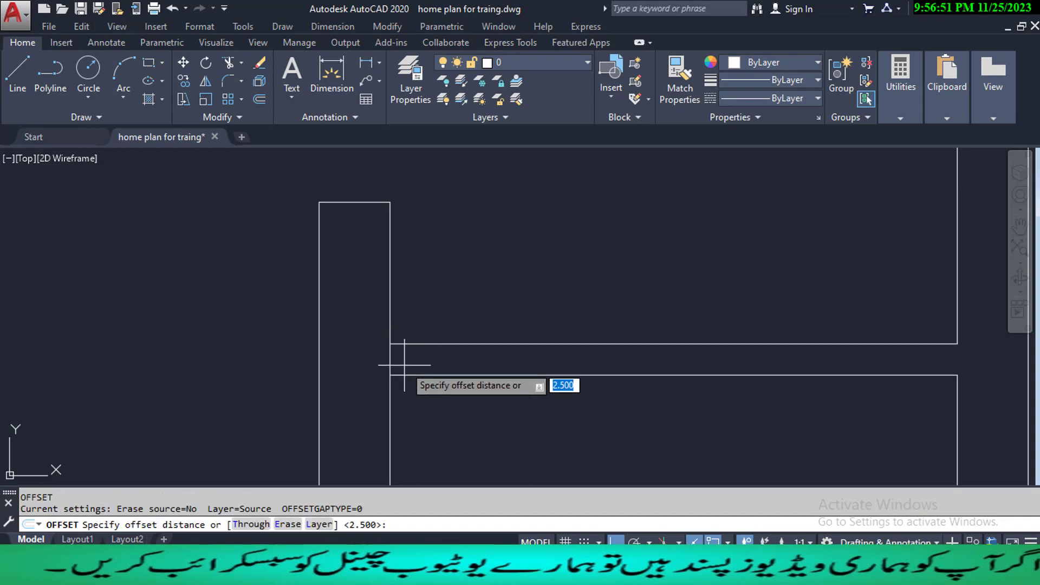
key("Return")
left_click(388, 360)
left_click(390, 360)
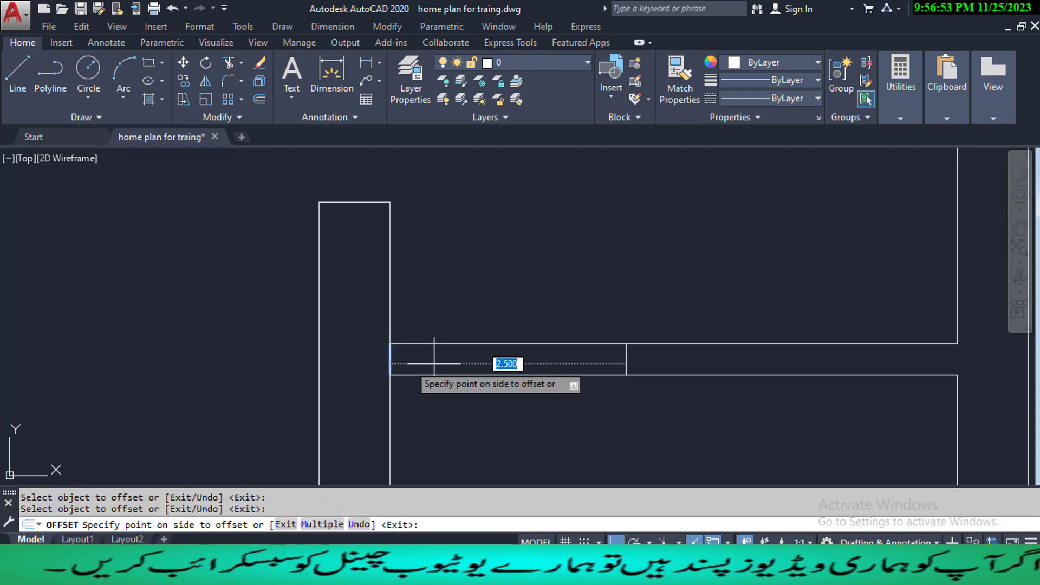
left_click(577, 361)
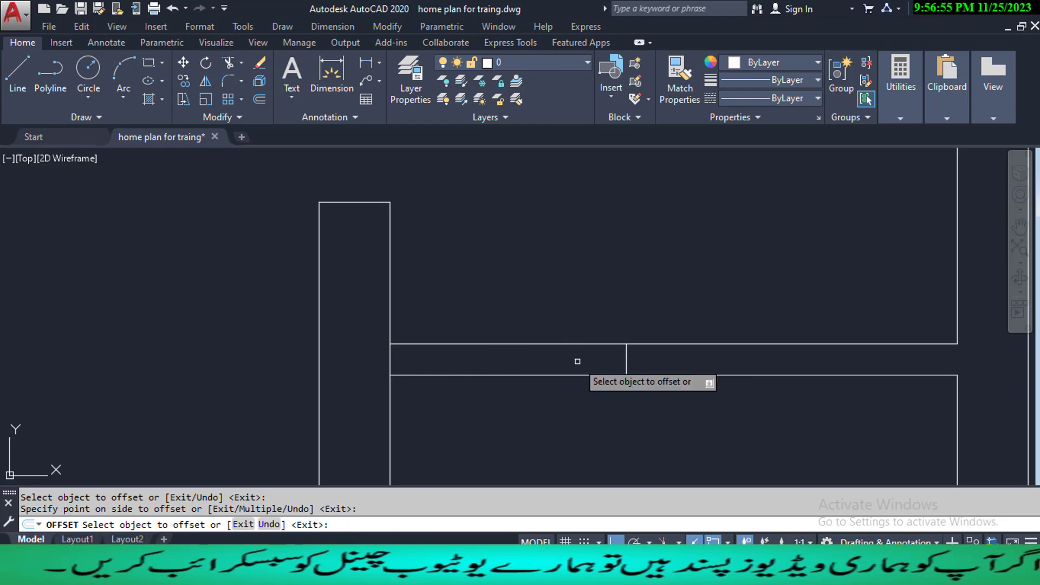
key("Escape")
key("Escape")
- Trim both partition wall lines between the vertical wall and the offset line to open the doorway
type("tr")
key("Return")
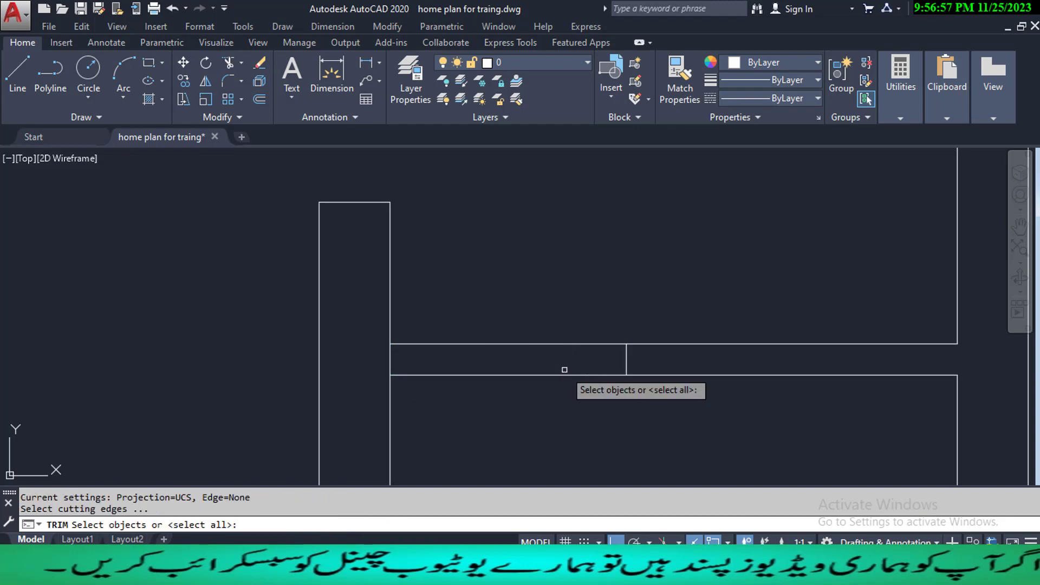
key("Return")
left_click(553, 397)
left_click(502, 323)
key("Escape")
key("Escape")
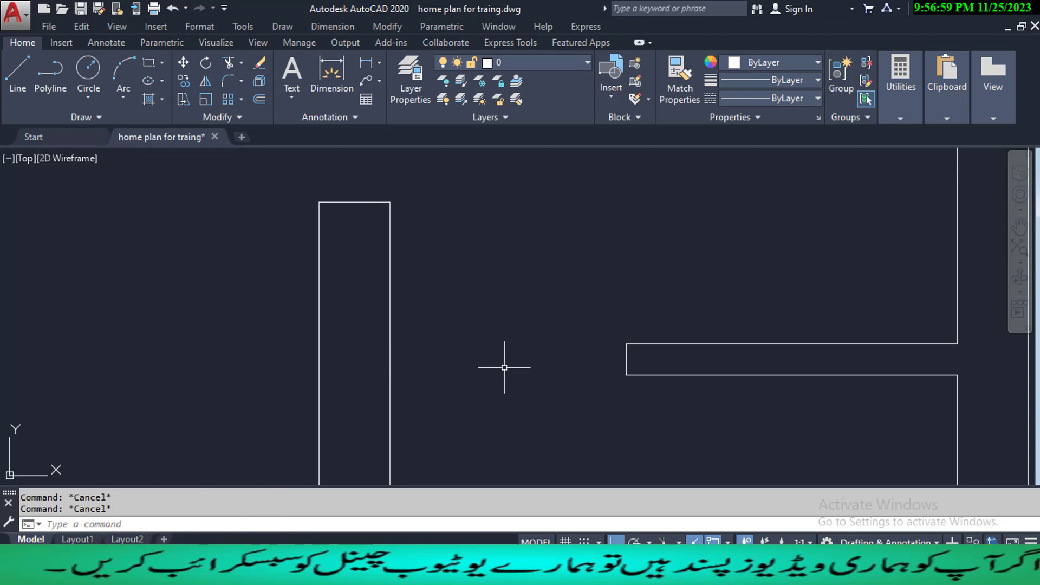
- Draw a horizontal line across the door opening from the midpoint of the partition's end to the vertical wall
mouse_move(480, 377)
middle_mouse_down()
mouse_move(530, 374)
mouse_move(507, 374)
middle_mouse_up()
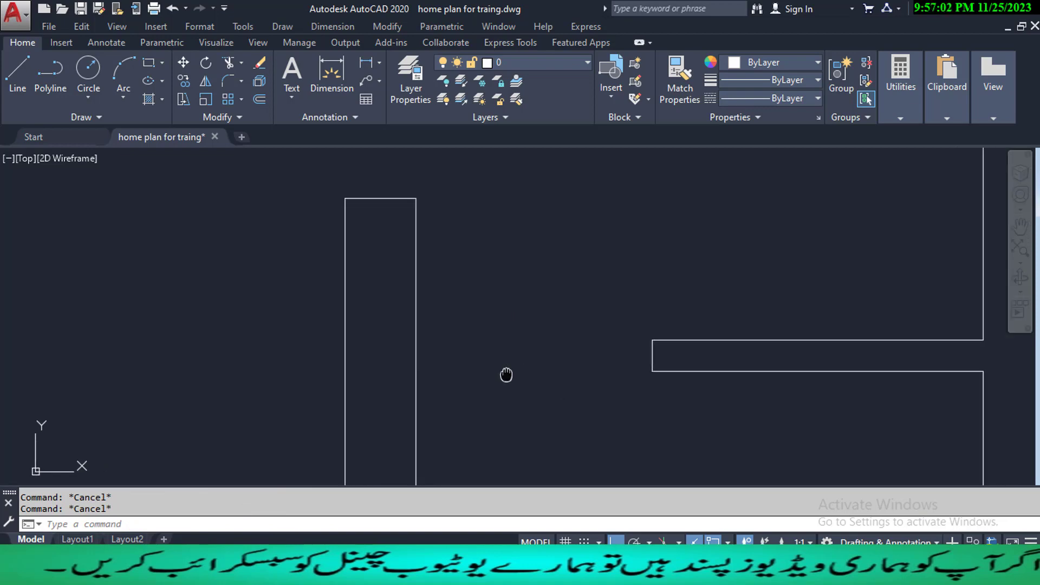
type("l")
key("Return")
left_click(650, 356)
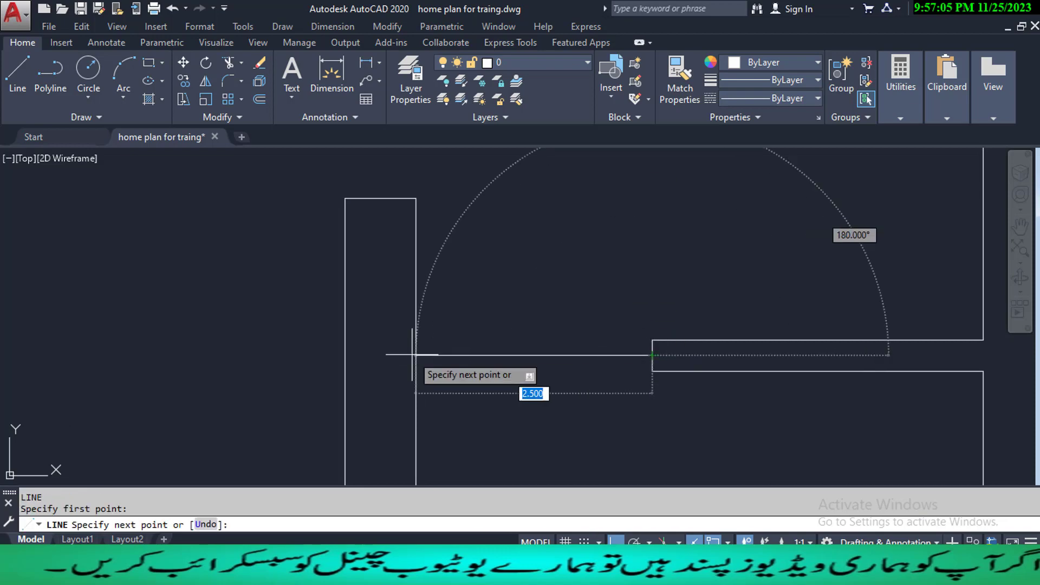
left_click(416, 356)
key("Escape")
key("Escape")
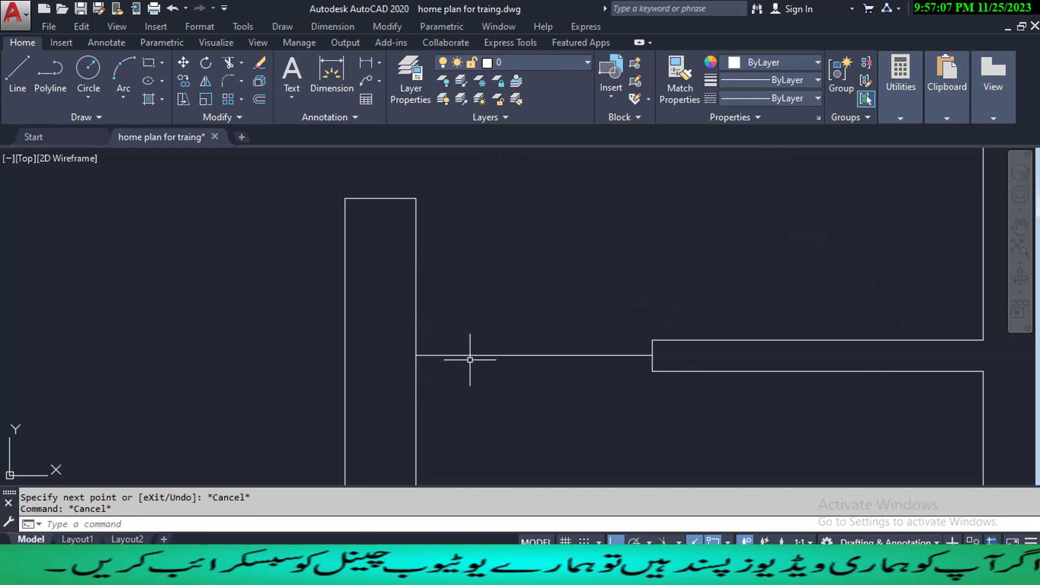
- Change the color of the short line on the vertical wall at the door opening to Red
middle_click_drag(460, 381, 469, 373)
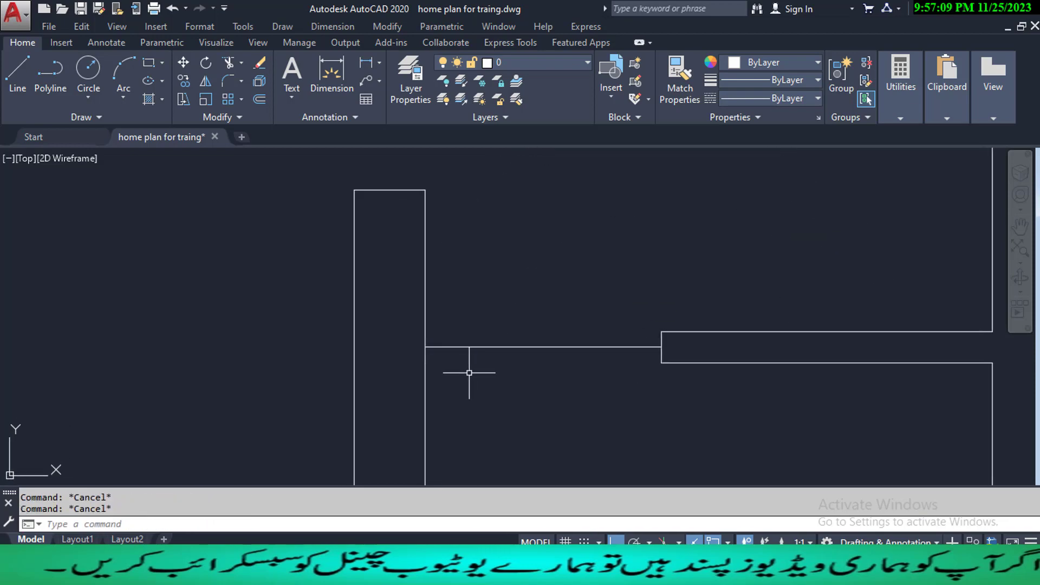
scroll(472, 387, "down", 2)
scroll(460, 374, "up", 6)
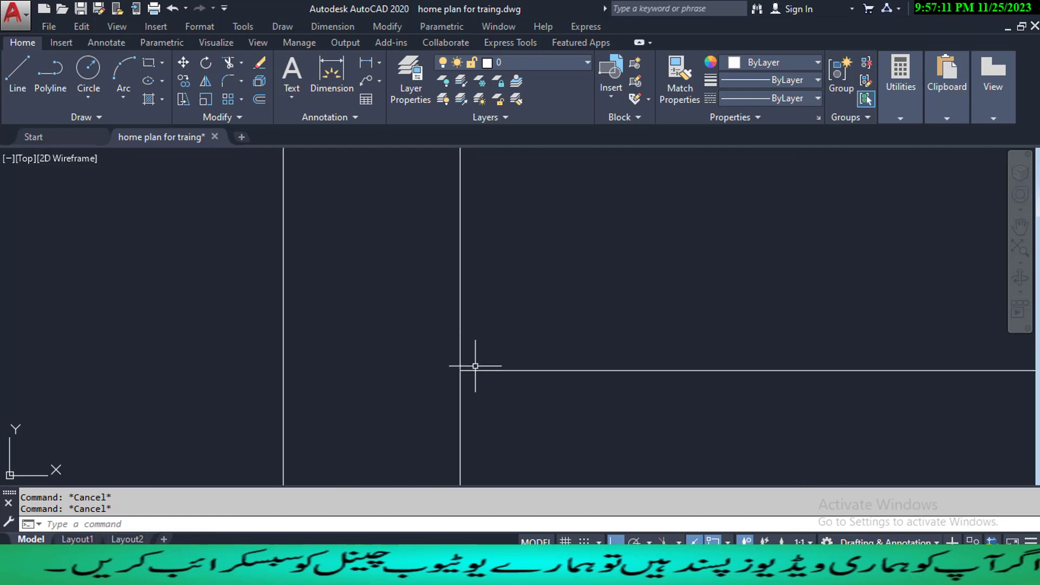
left_click(461, 363)
scroll(496, 395, "down", 4)
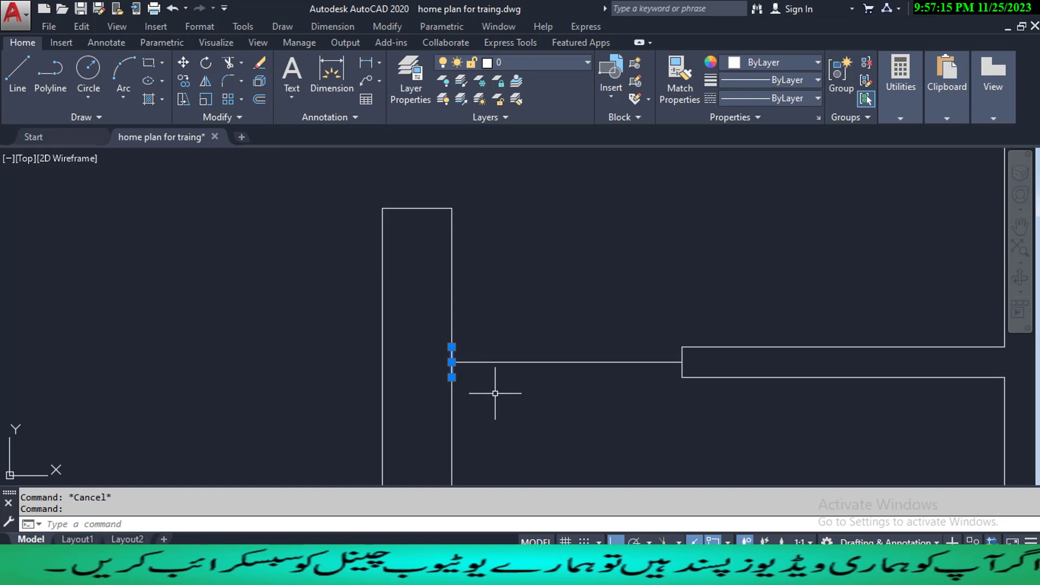
left_click(791, 62)
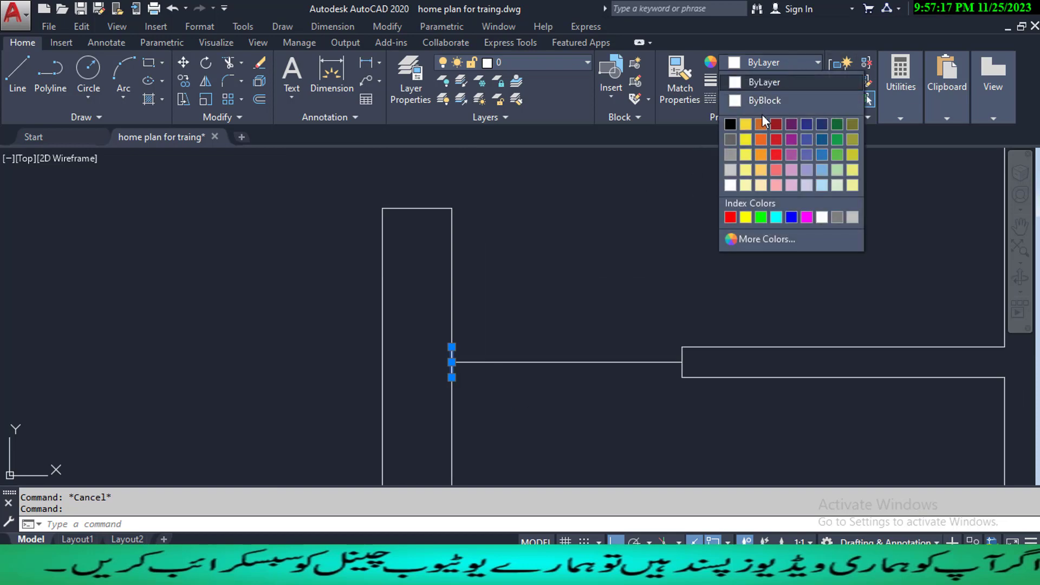
left_click(731, 217)
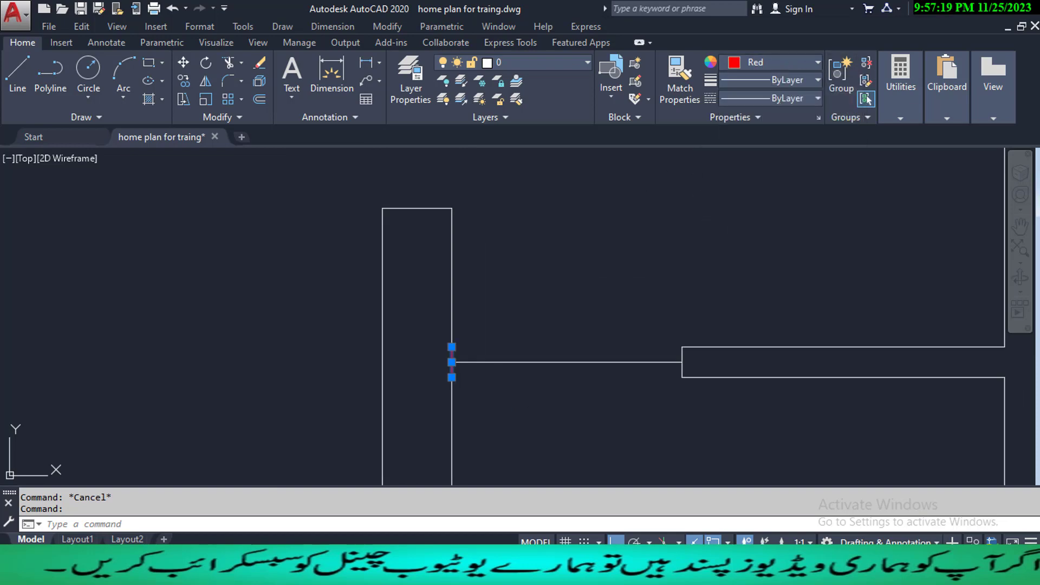
key("Escape")
scroll(458, 364, "up", 4)
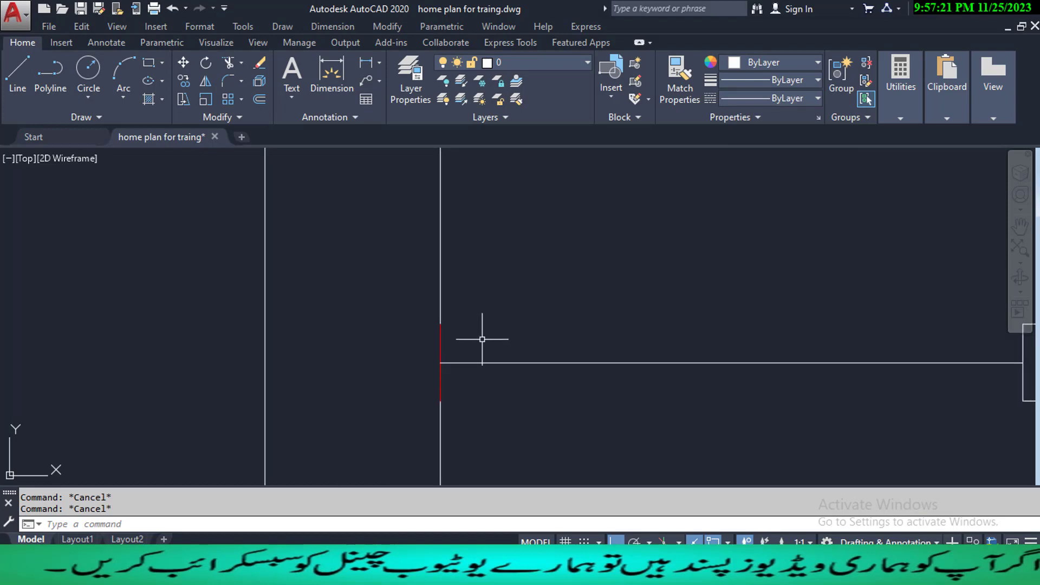
type("f")
key("Return")
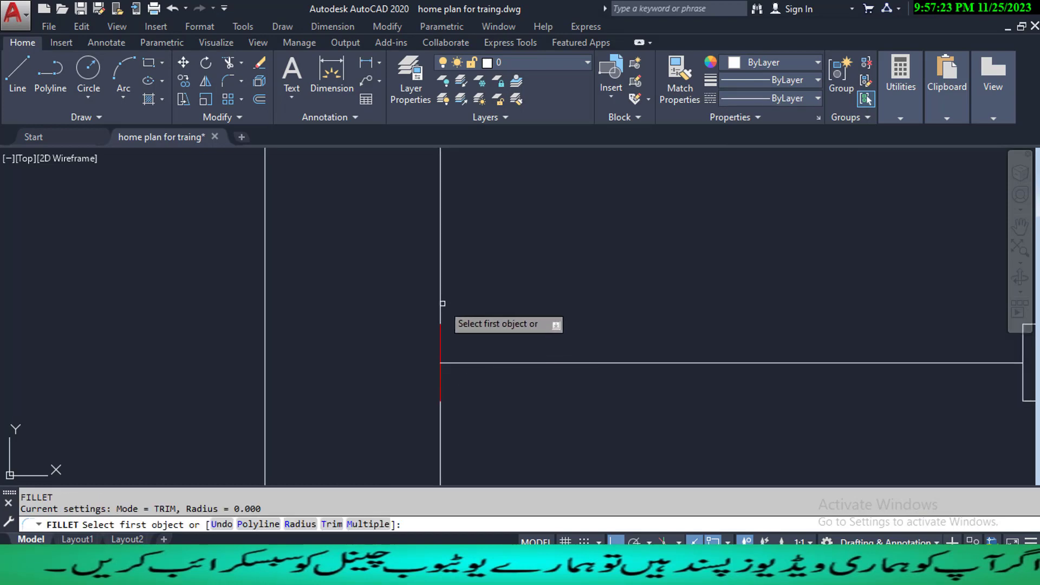
left_click(440, 303)
key("Escape")
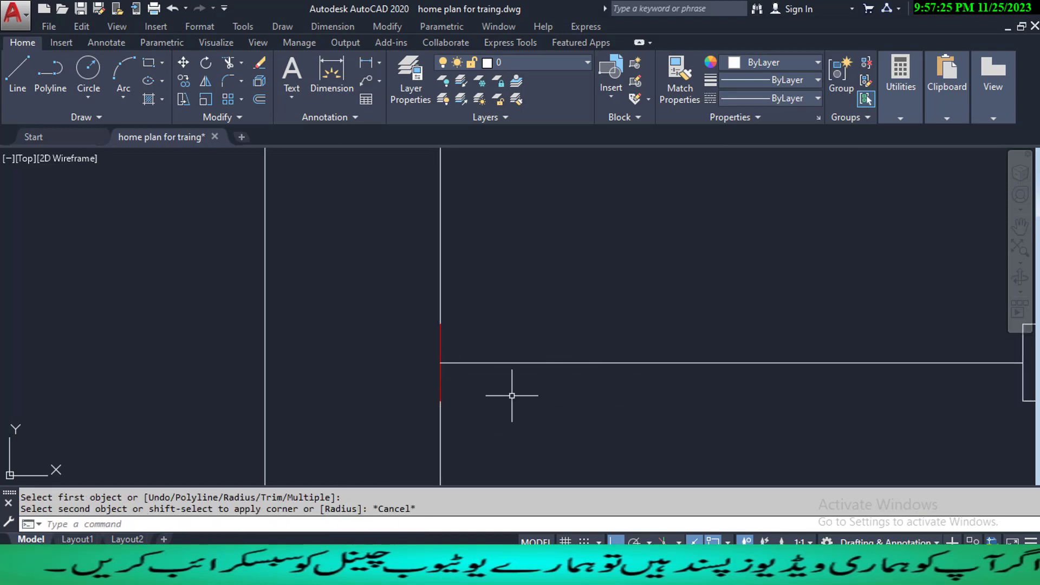
- Join the vertical wall line segments above and below the short red line into one line
type("j")
key("Return")
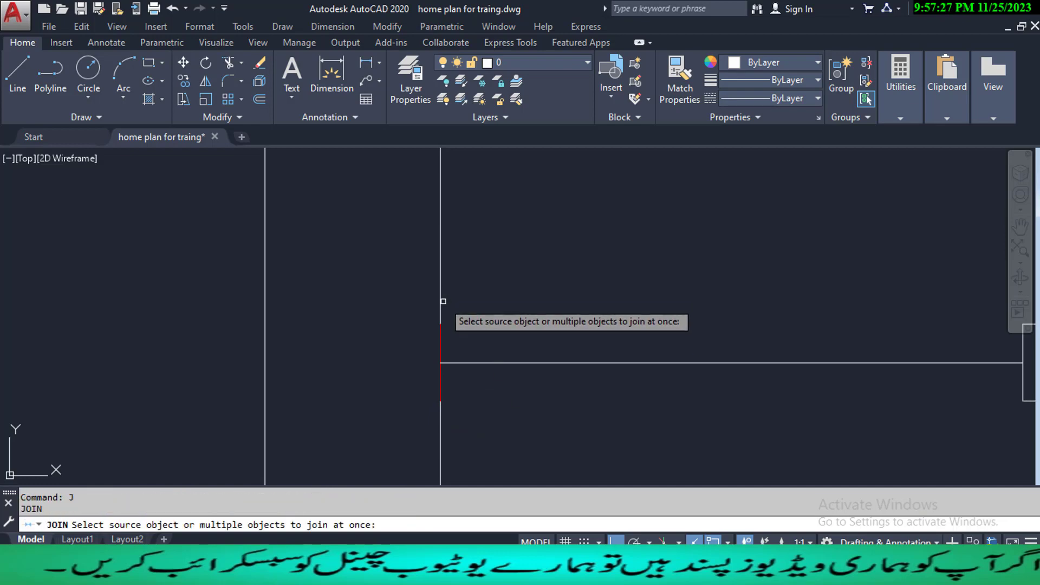
left_click(440, 302)
left_click(440, 417)
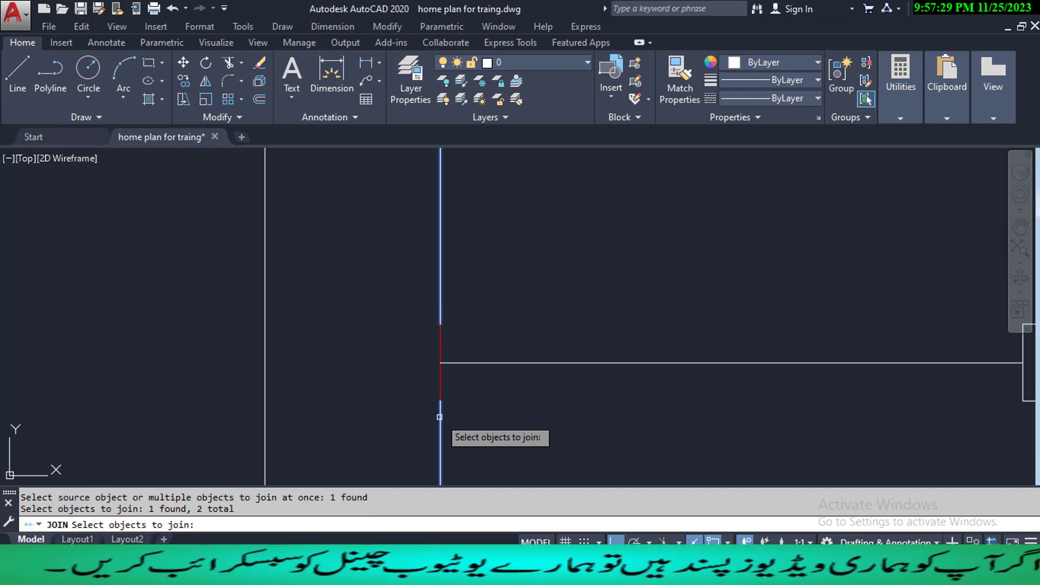
key("Return")
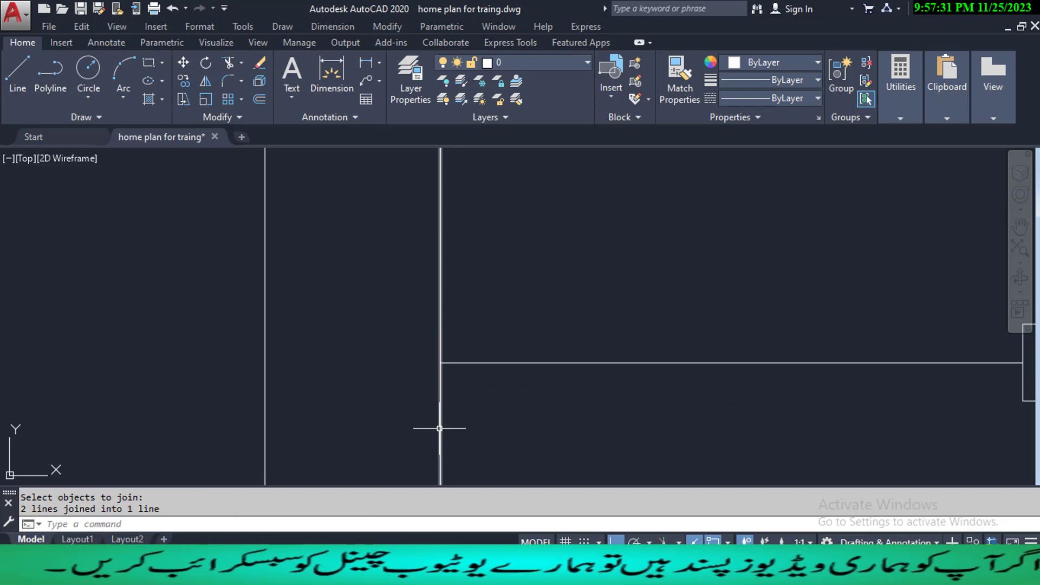
key("Escape")
key("Escape")
- Start the door leaf outline with a 0.2 line segment to the right from the red line's midpoint
scroll(569, 420, "down", 2)
middle_click_drag(571, 420, 479, 401)
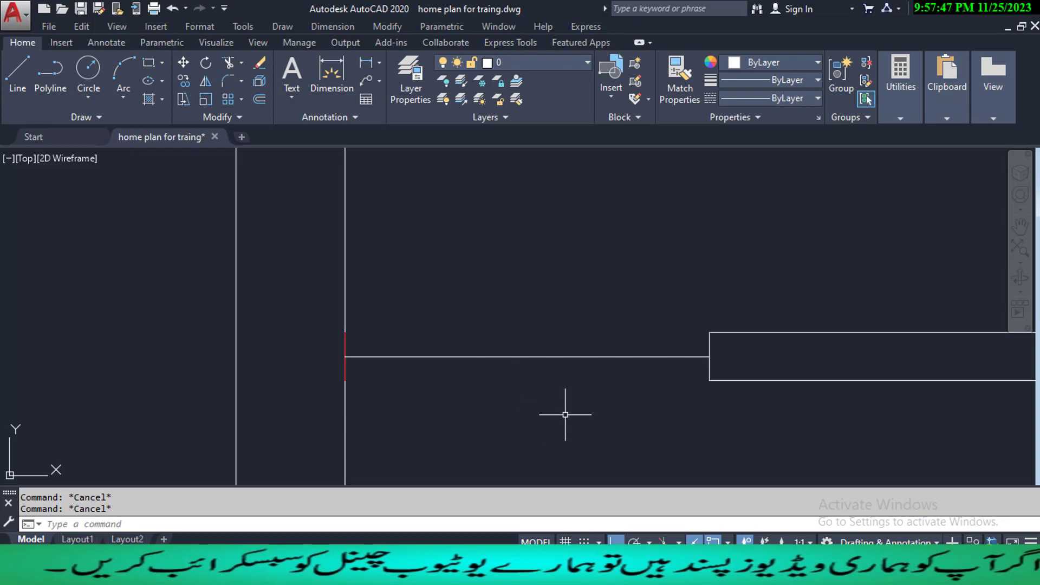
middle_click_drag(463, 421, 467, 408)
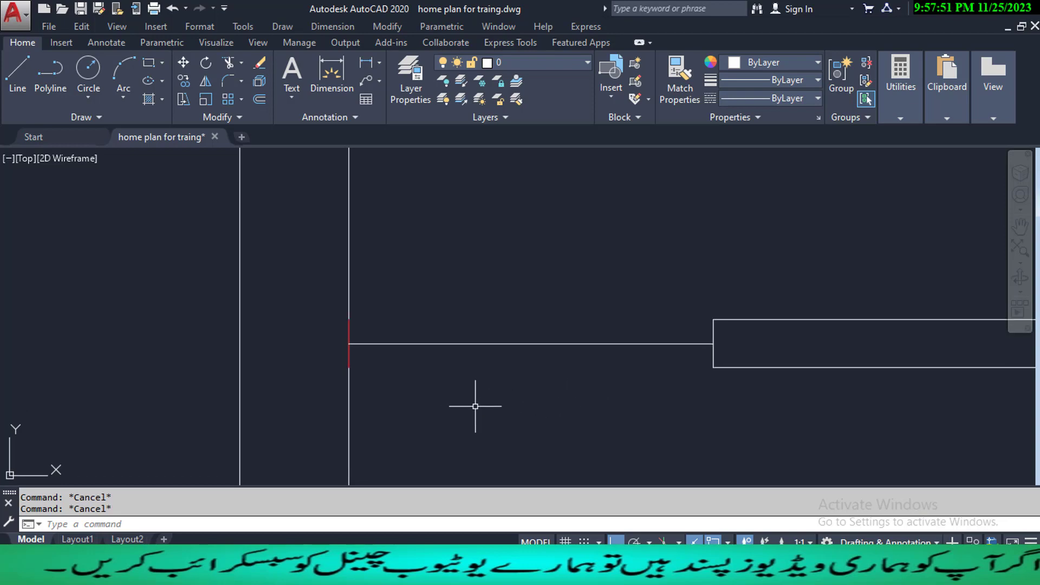
key("Return")
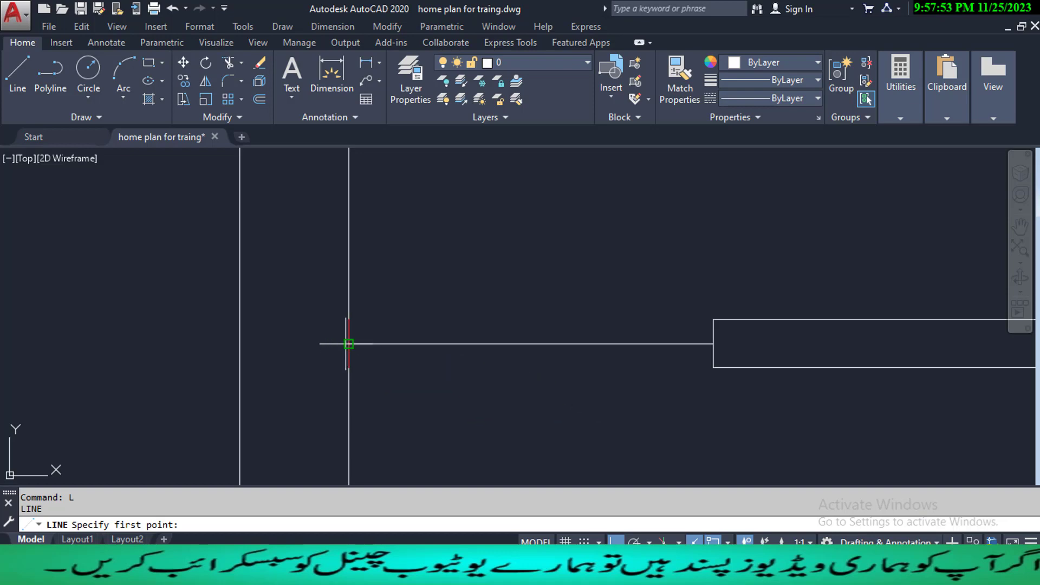
left_click(348, 343)
type(".")
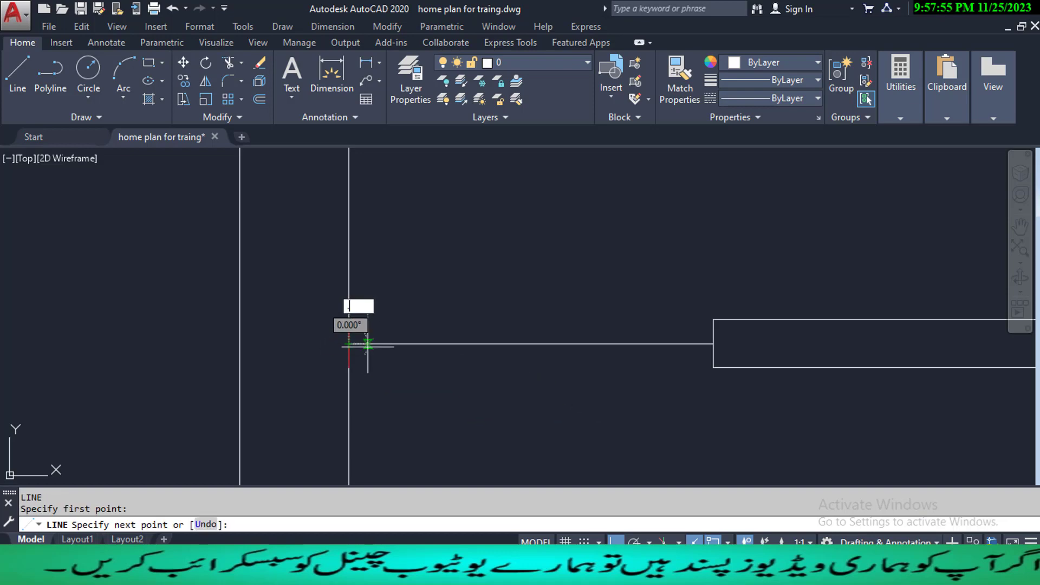
type("2")
key("Return")
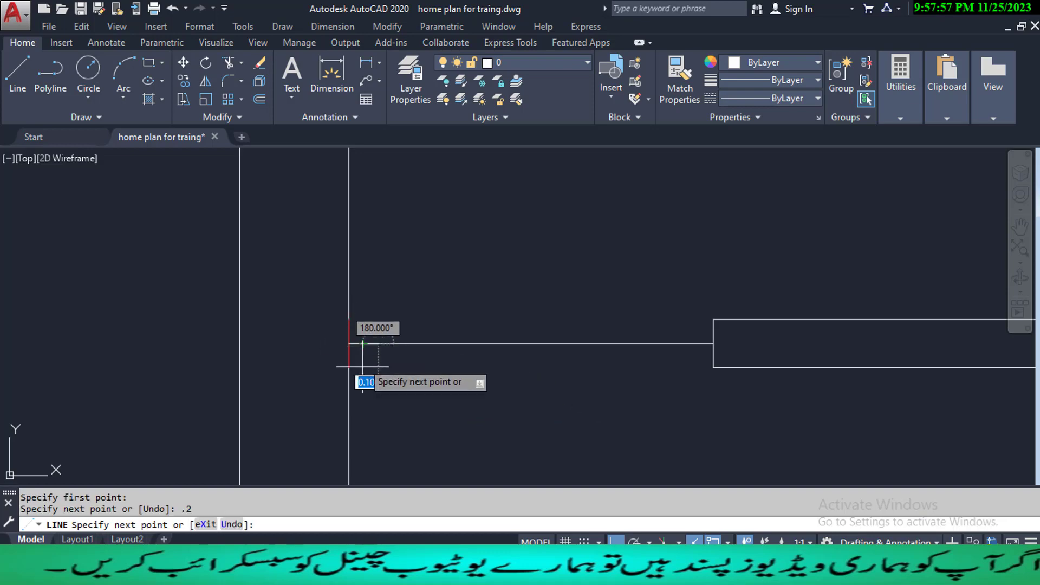
- Continue the door leaf outline with a 2.5 line segment straight down from the 0.2 segment's end
middle_click_drag(366, 426, 364, 394)
scroll(364, 394, "down", 2)
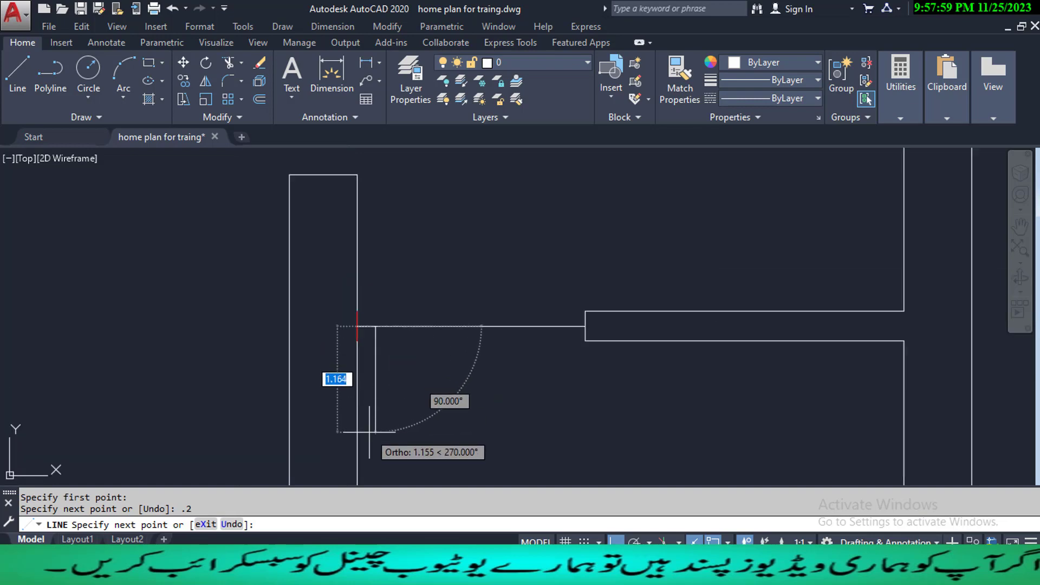
type("2.5")
key("Return")
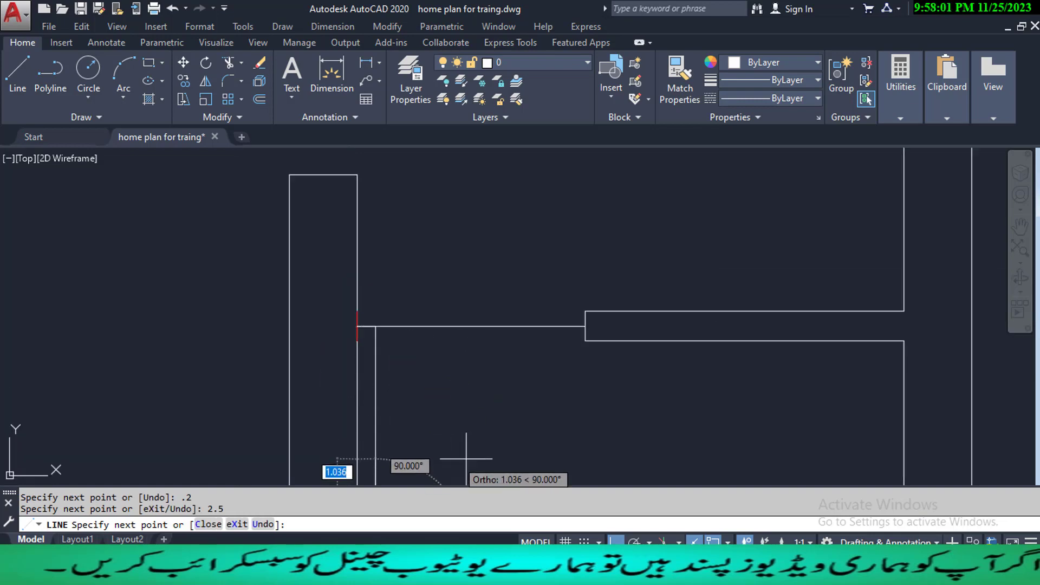
middle_click_drag(485, 458, 490, 372)
scroll(491, 372, "down", 2)
middle_click_drag(495, 410, 490, 395)
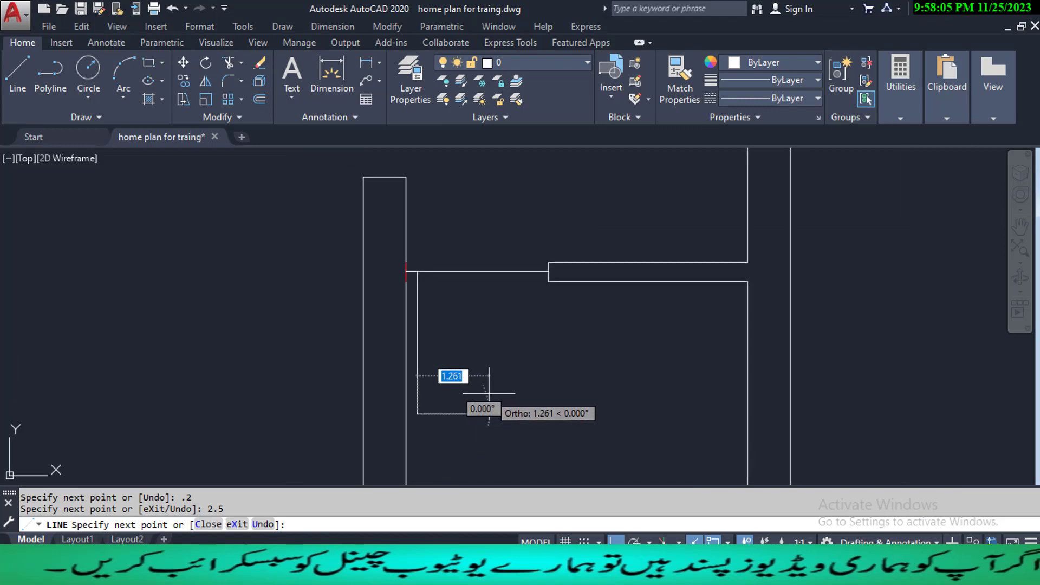
type(".")
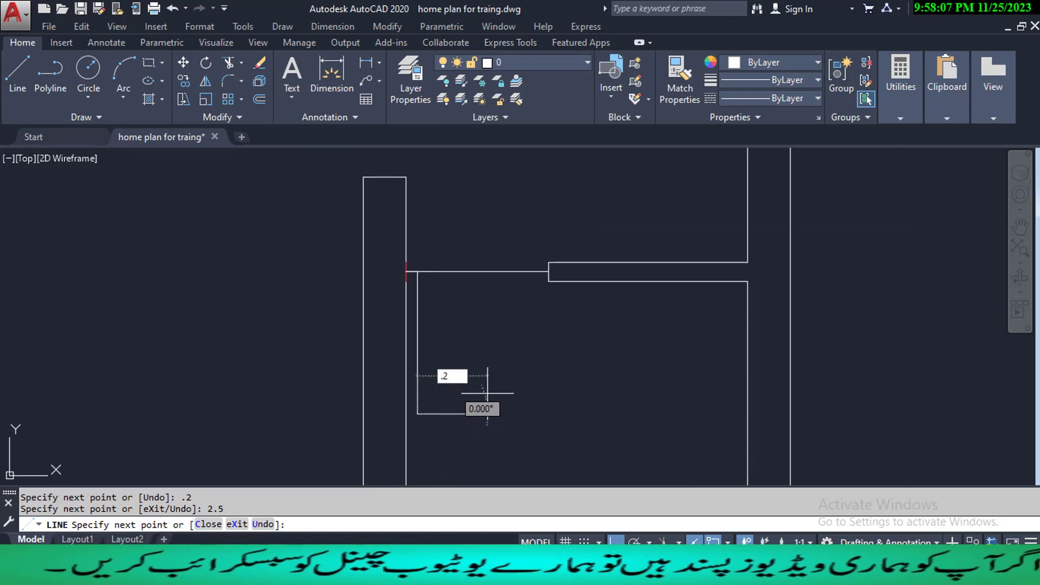
type("2")
key("Return")
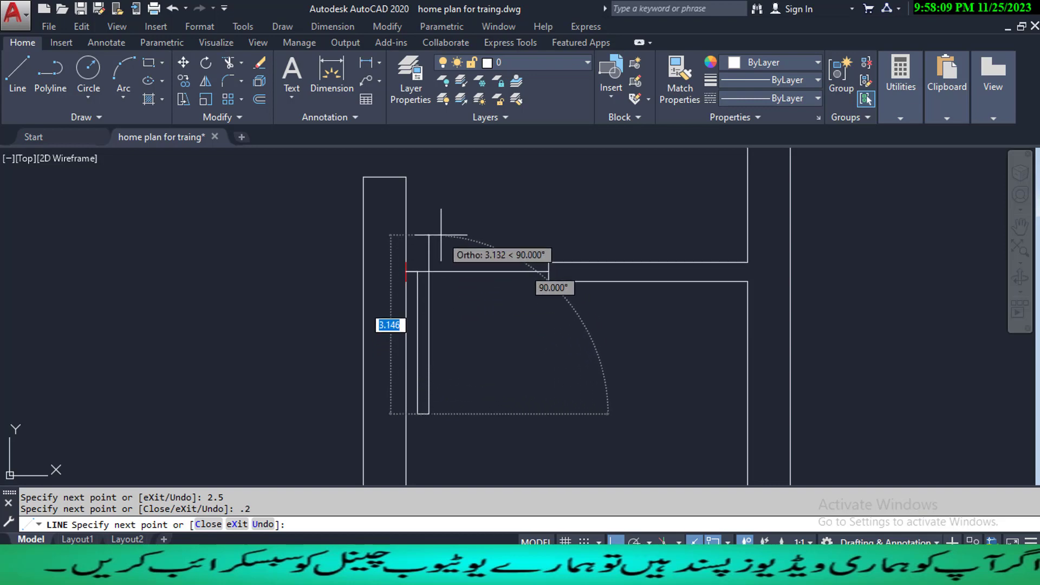
key("ctrl+z")
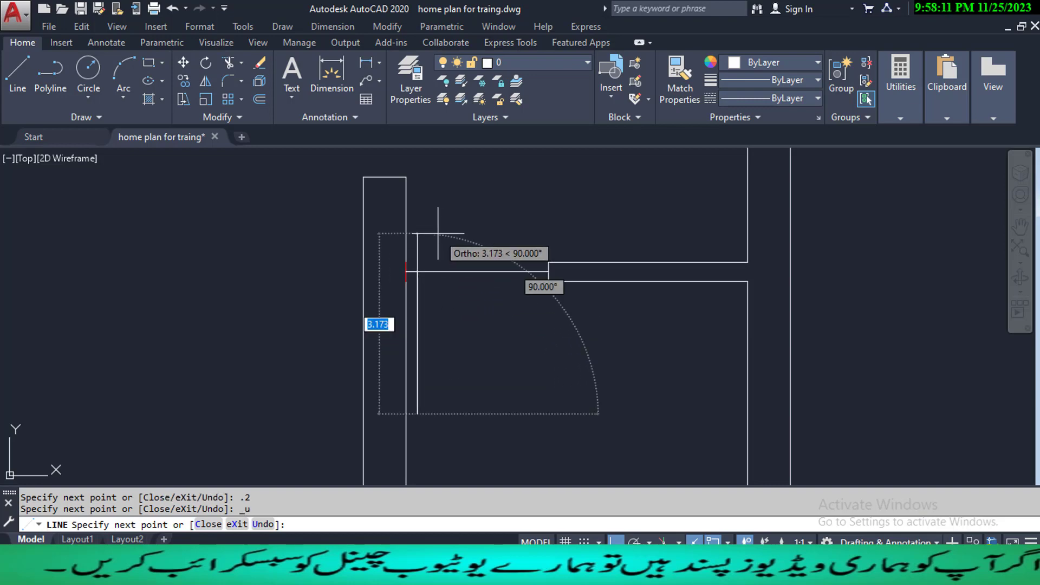
- Complete the door leaf outline with a 0.15 segment to the right, a 2.5 segment upward and a closing segment to its upper left corner
type(".15")
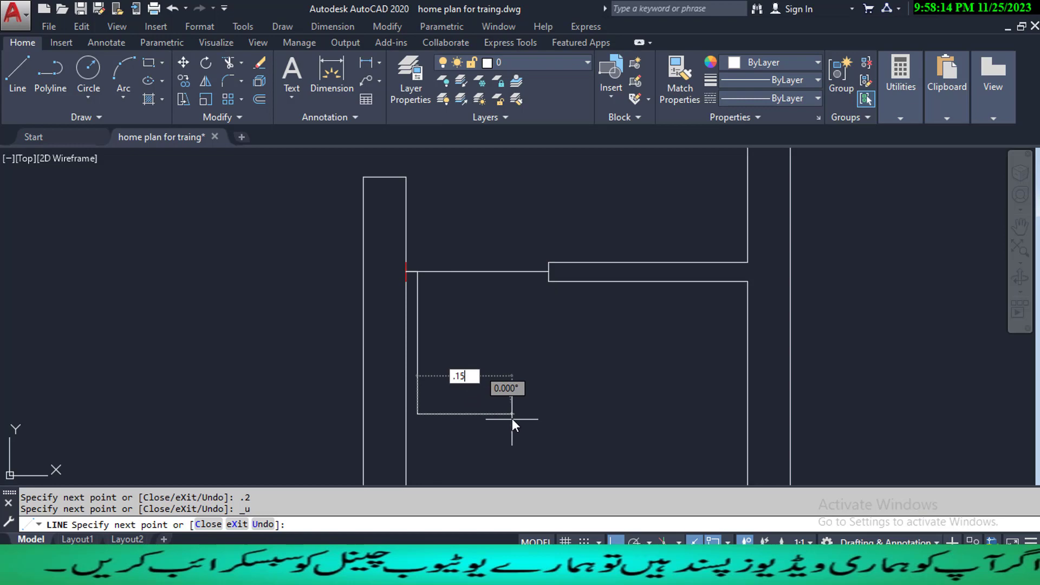
key("Return")
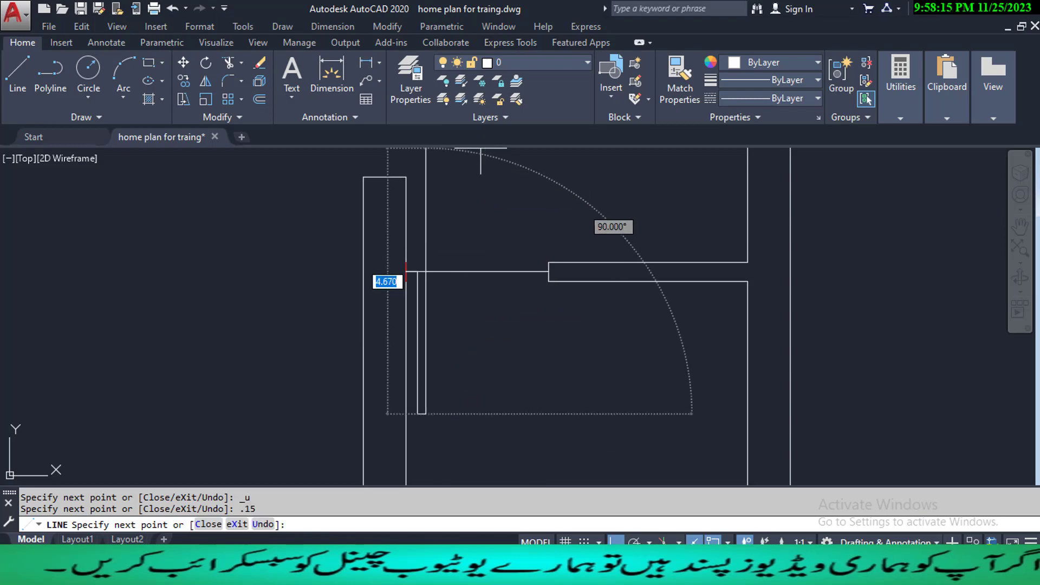
type("2.5")
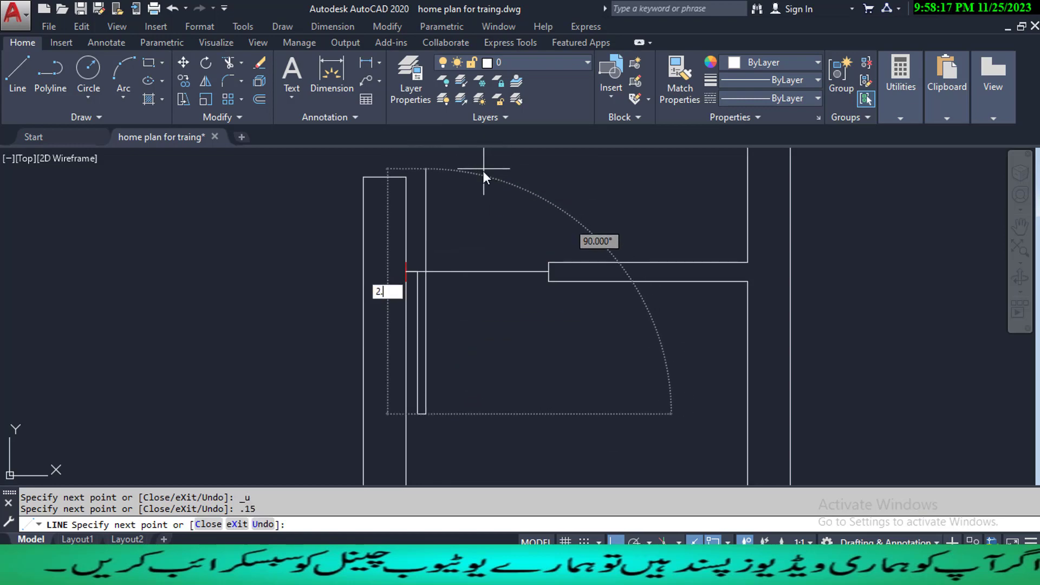
key("Return")
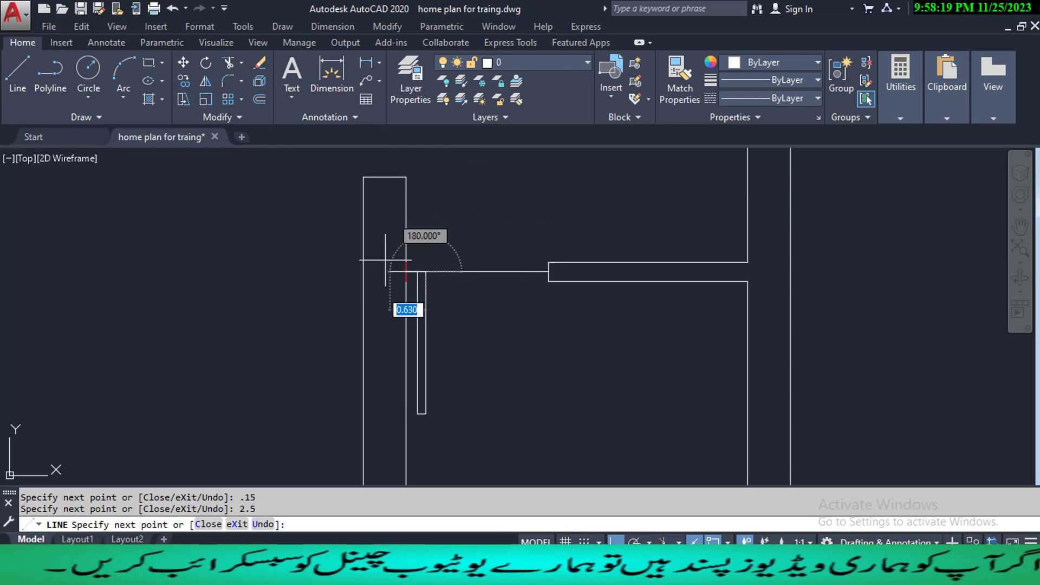
scroll(416, 287, "up", 5)
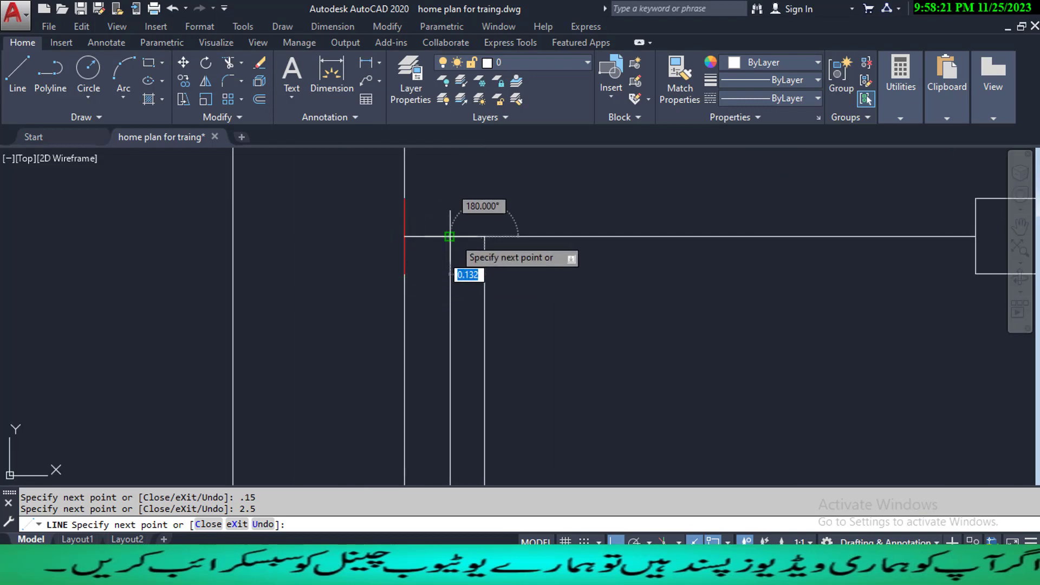
left_click(450, 237)
key("Escape")
scroll(576, 301, "down", 3)
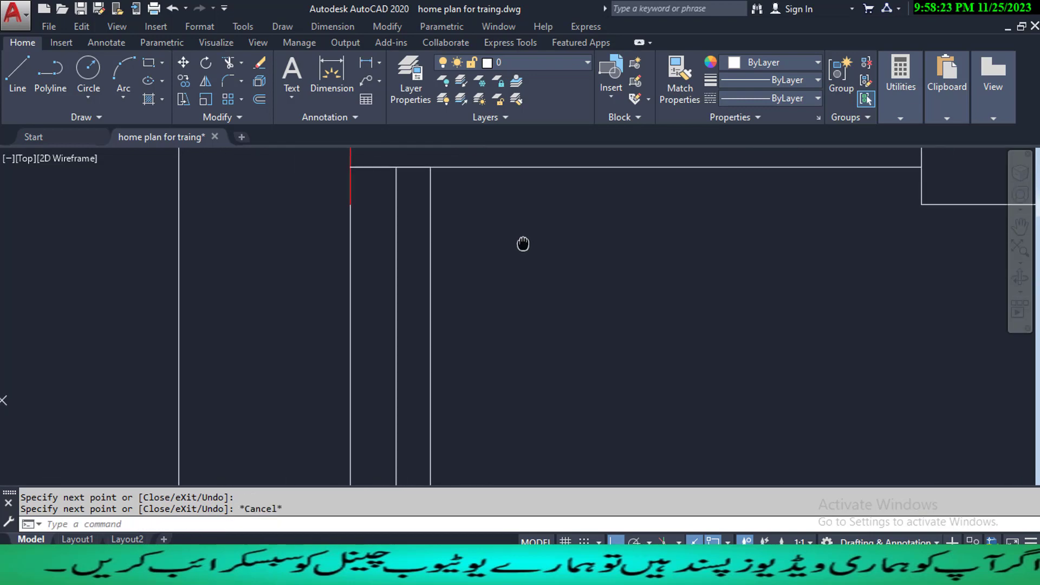
- Draw a three-point arc for the door swing from the leaf's lower right corner to the lower corner of the partition's end
type("A")
key("Return")
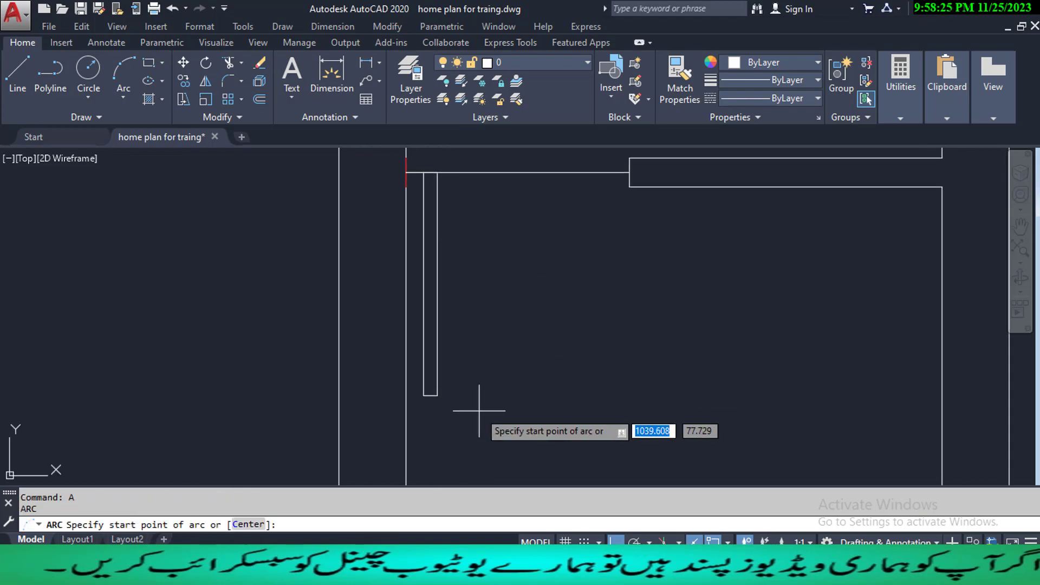
left_click(437, 395)
left_click(557, 396)
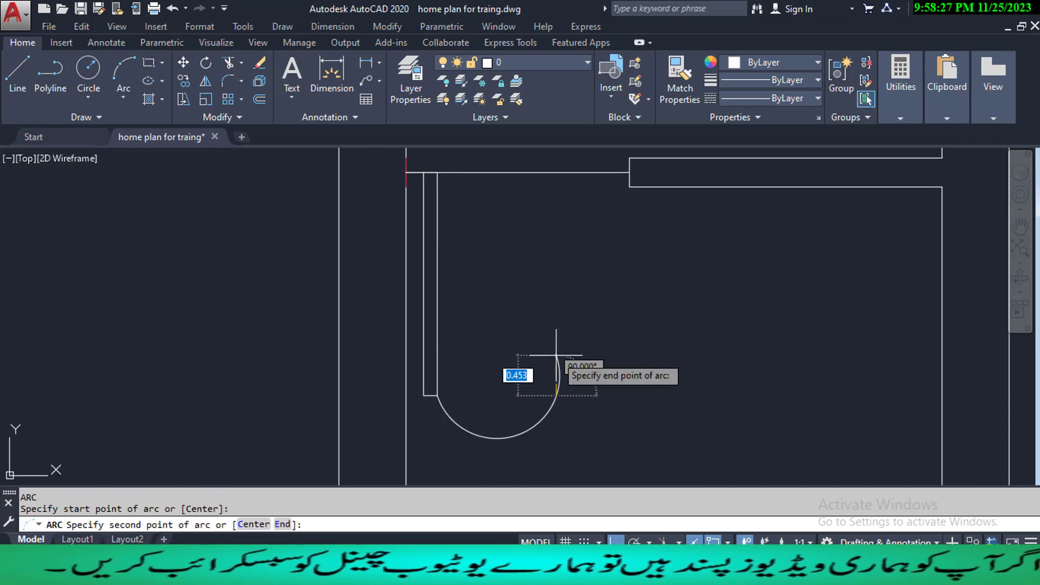
left_click(629, 187)
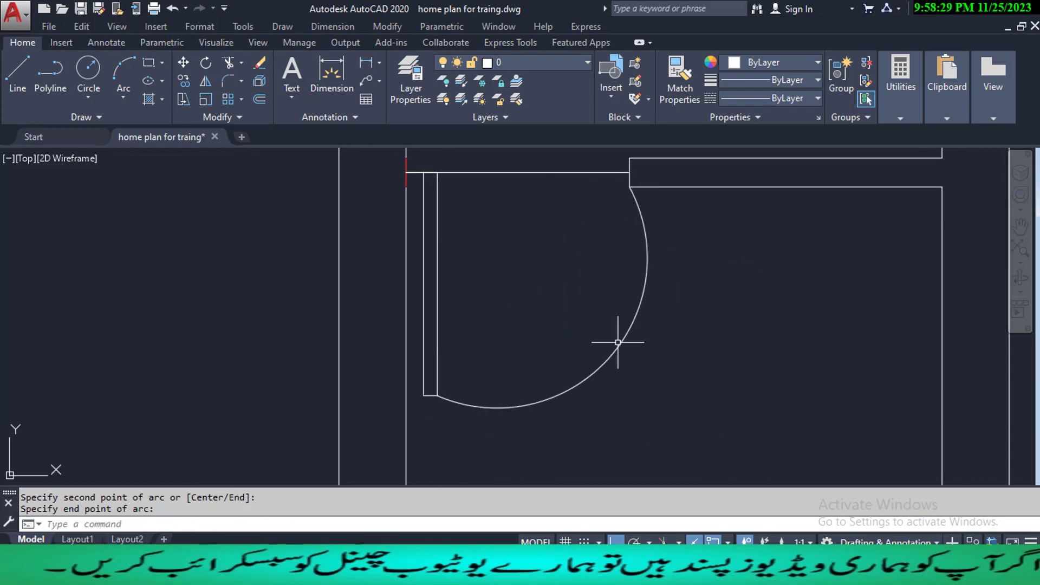
- Flatten the door swing arc by stretching its midpoint inward to a radius of about 2.7
left_click(613, 359)
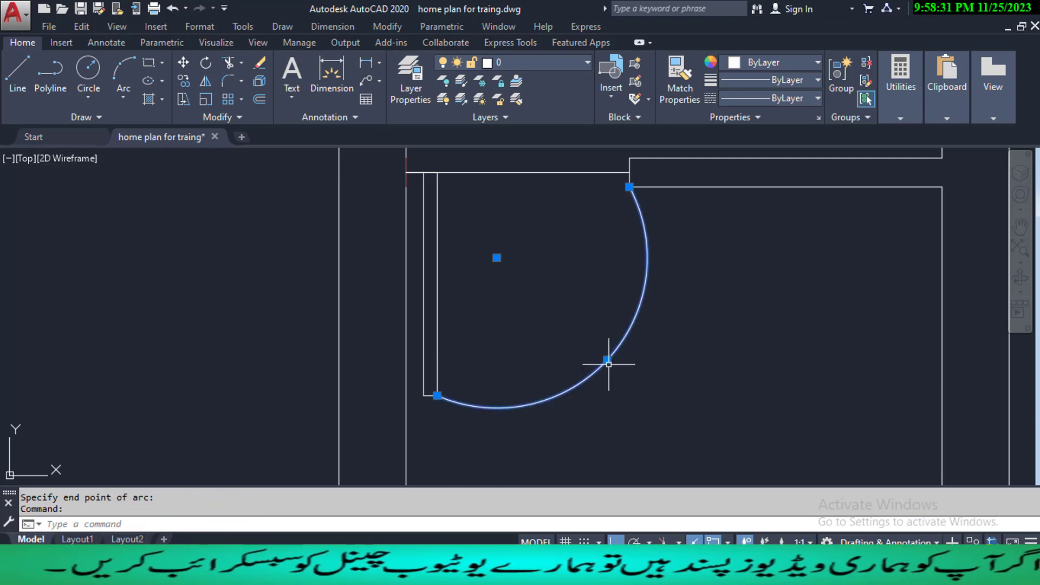
left_click(607, 360)
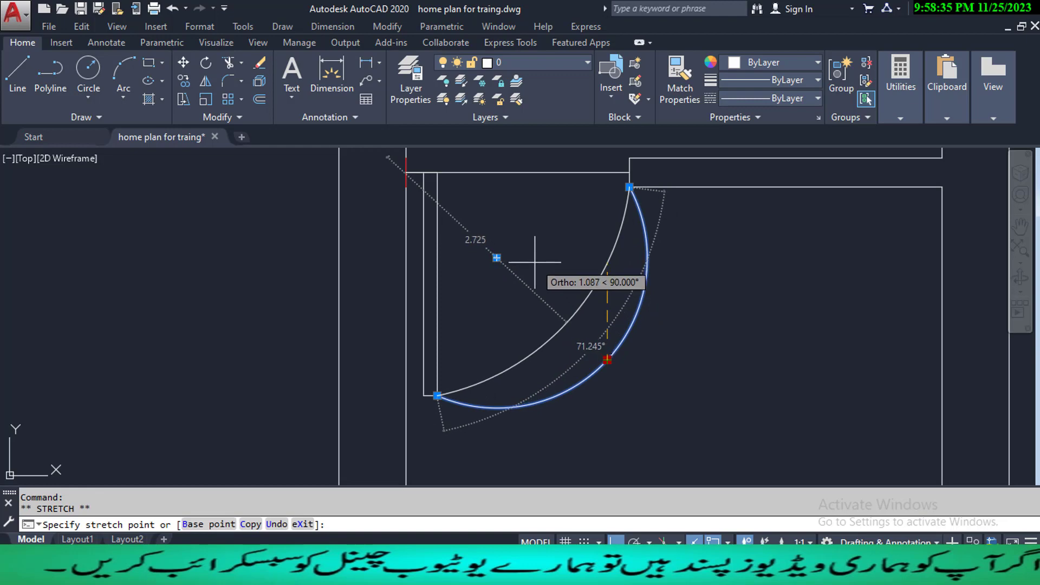
key("Escape")
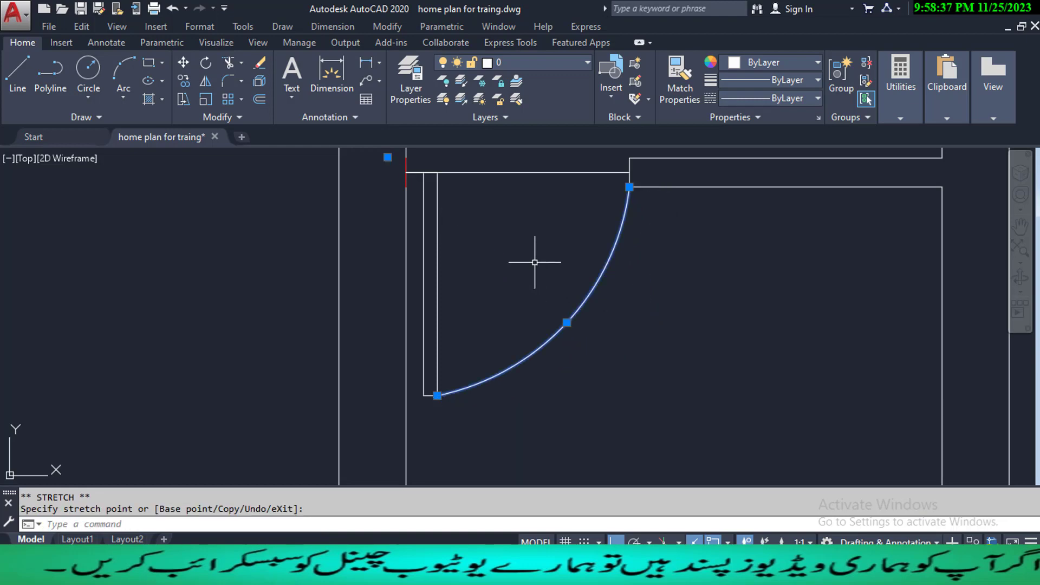
key("Escape")
- Erase the horizontal line across the door opening between the leaf and the partition's end
scroll(575, 339, "down", 2)
middle_click_drag(555, 311, 557, 362)
left_click(571, 274)
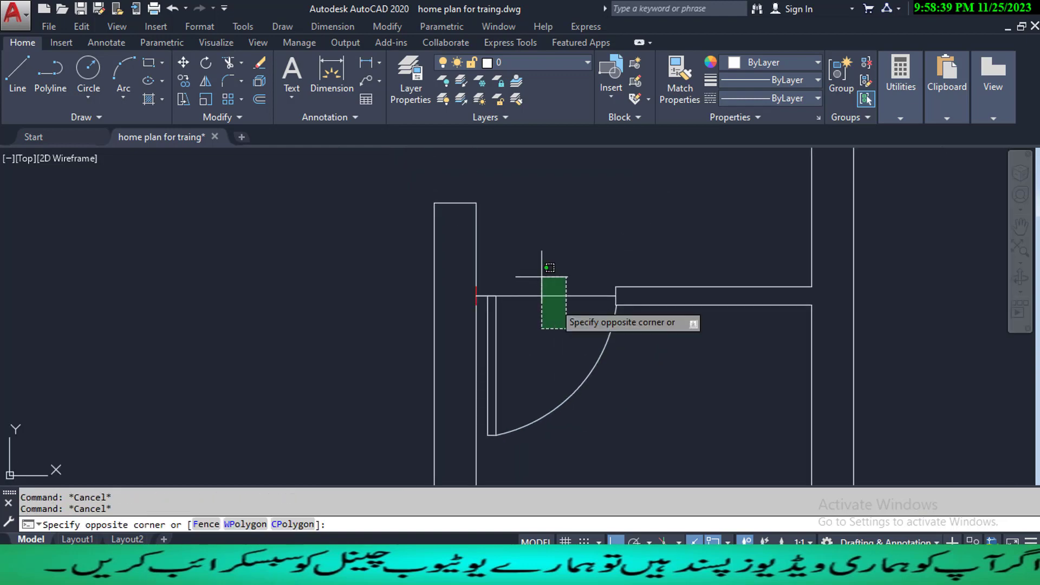
left_click(538, 327)
type("E")
key("Return")
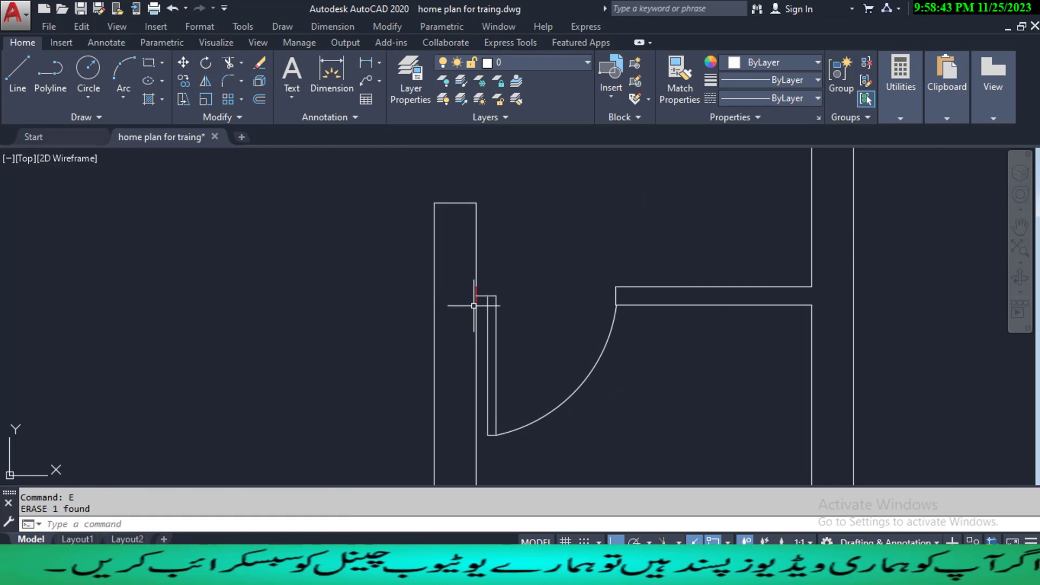
- Draw a vertical line from the midpoint of the vertical wall's upper end to the horizontal wall line above it
scroll(552, 307, "down", 1)
middle_click_drag(566, 261, 554, 360)
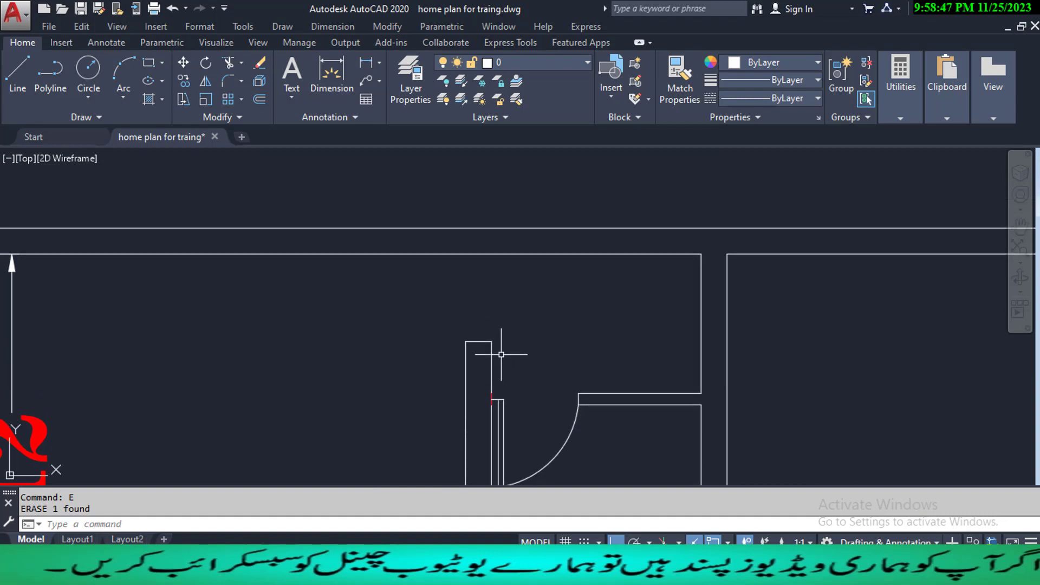
type("L")
key("Return")
left_click(478, 342)
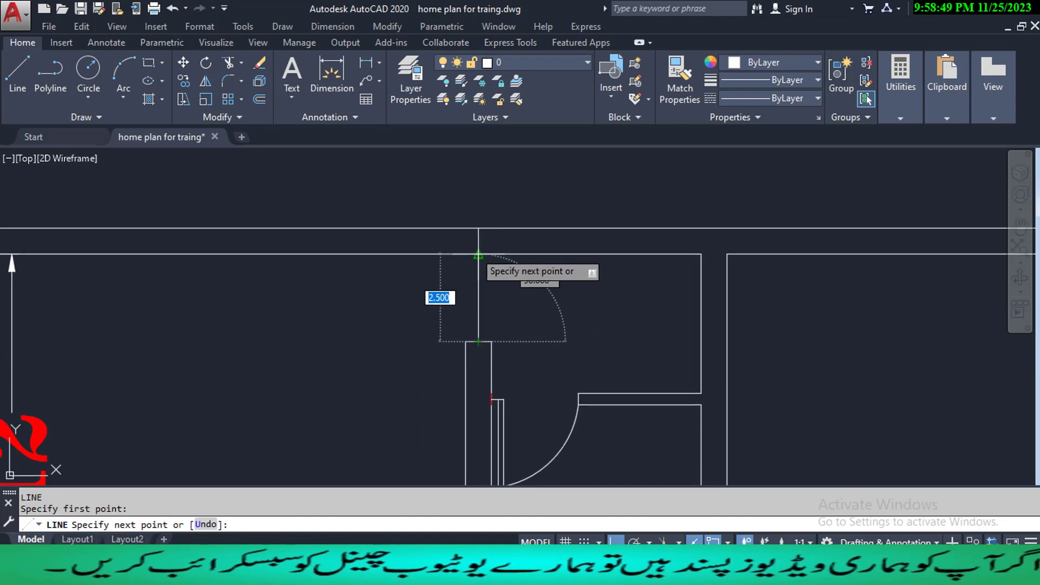
left_click(479, 254)
key("Escape")
- Change the color of the short horizontal wall segment above the vertical wall's end to Red
left_click(458, 241)
left_click(518, 267)
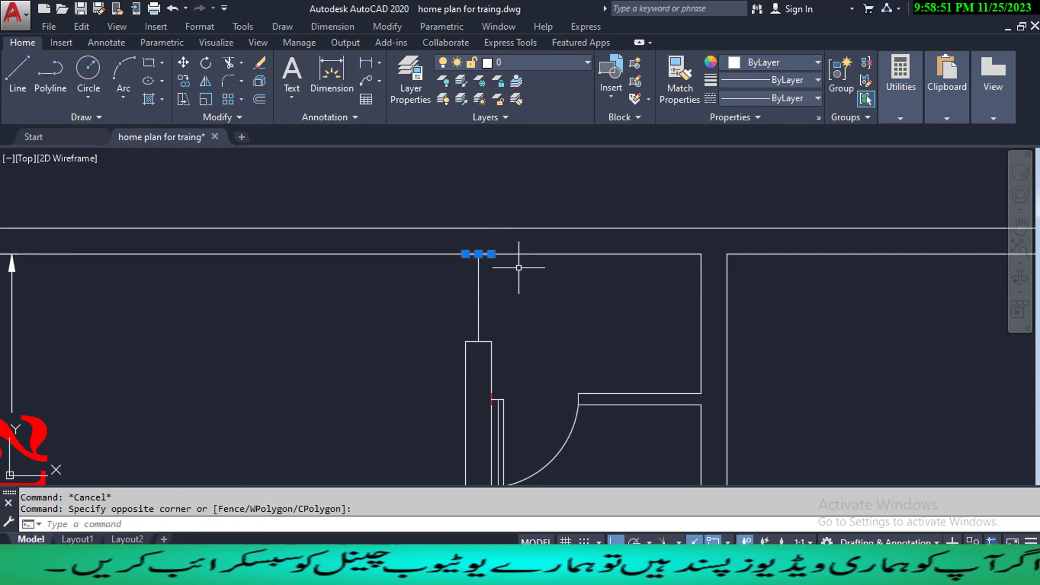
left_click(792, 61)
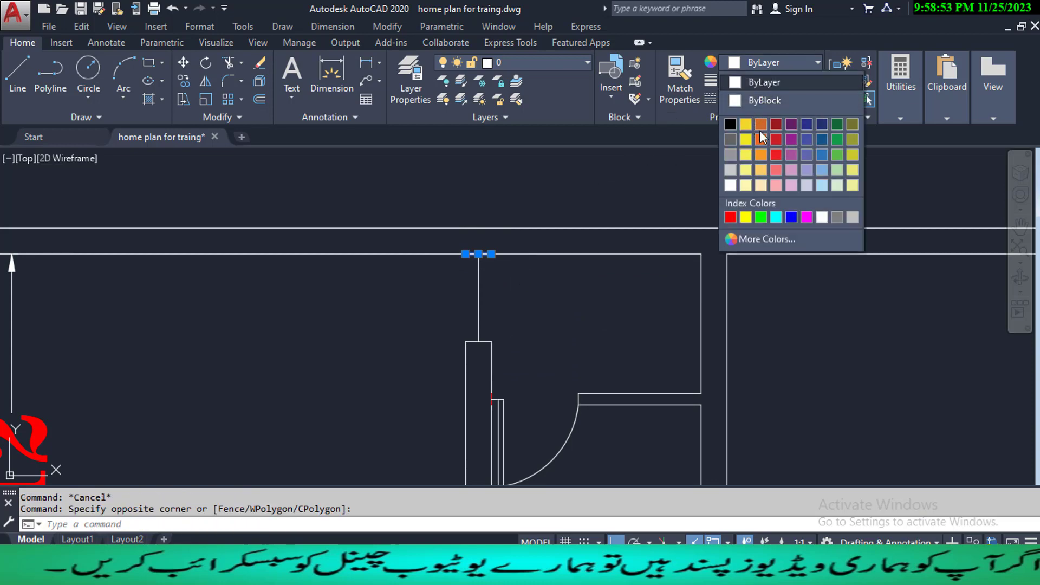
left_click(731, 218)
key("Escape")
key("Escape")
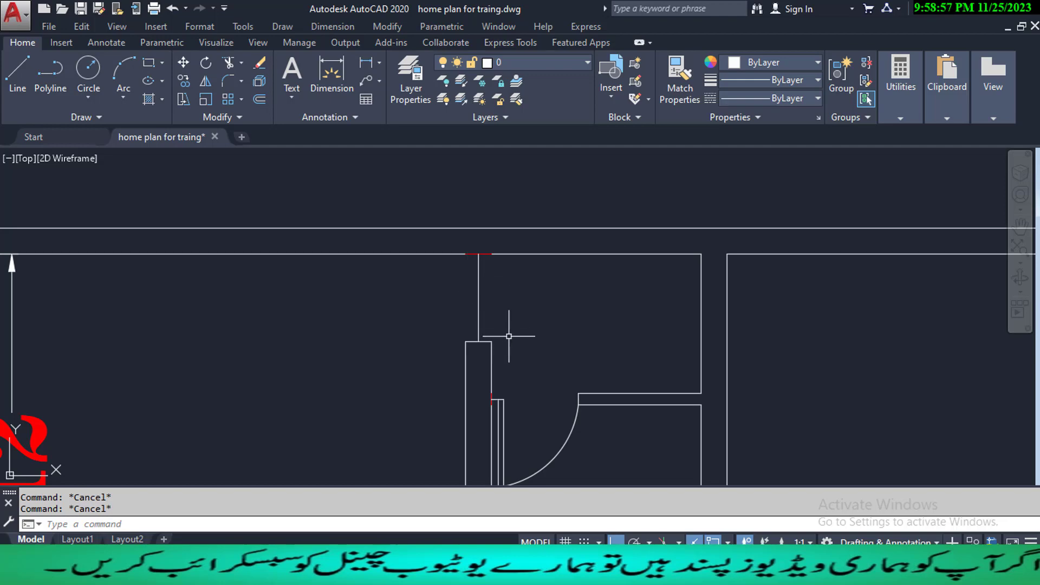
- Start a second door leaf outline from the red segment's midpoint with a 0.2 segment down and a 2.5 segment to the right
middle_click_drag(530, 344, 535, 322)
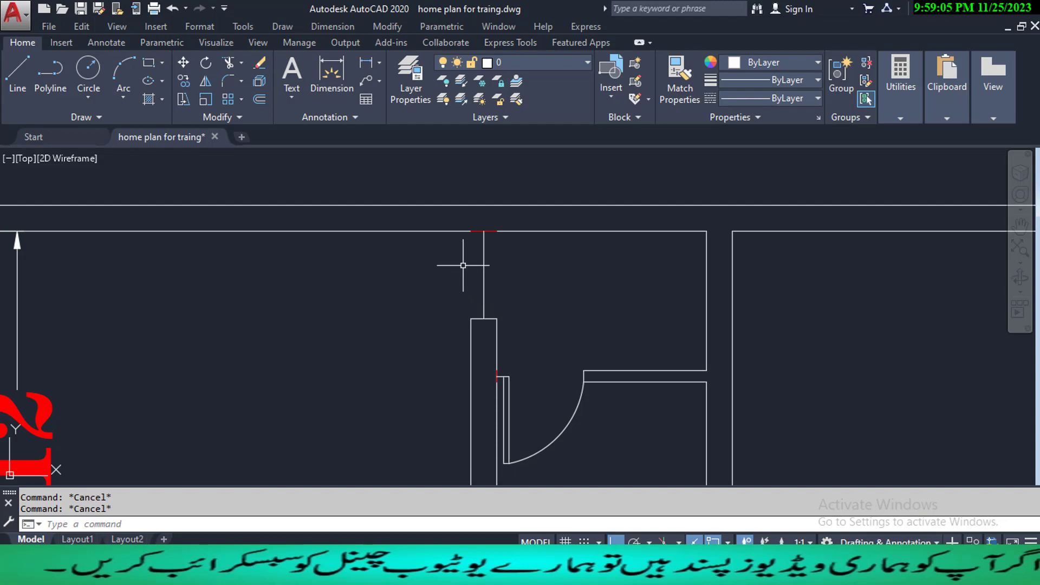
type("L")
key("Return")
scroll(490, 234, "up", 4)
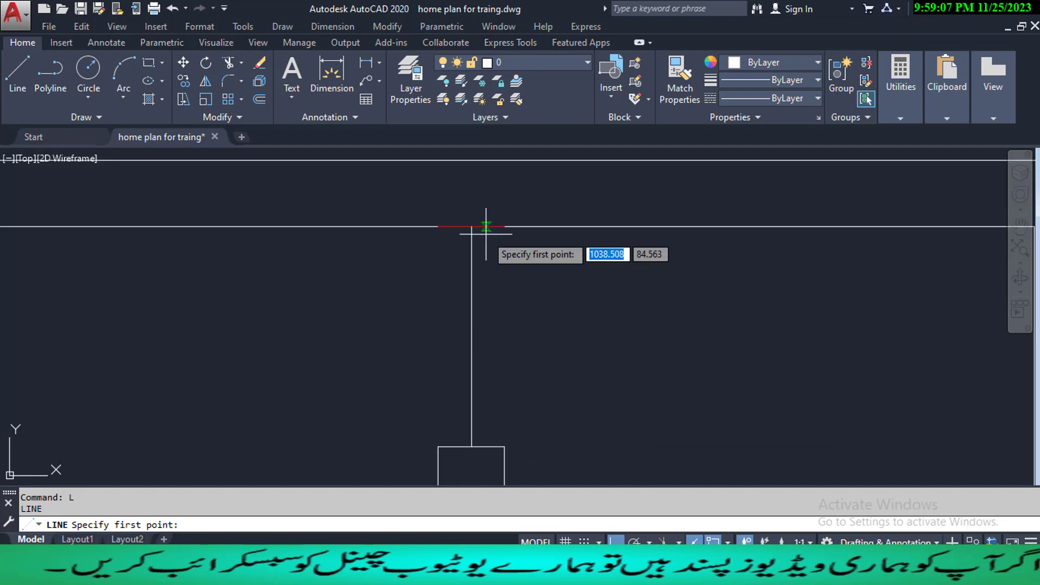
left_click(471, 227)
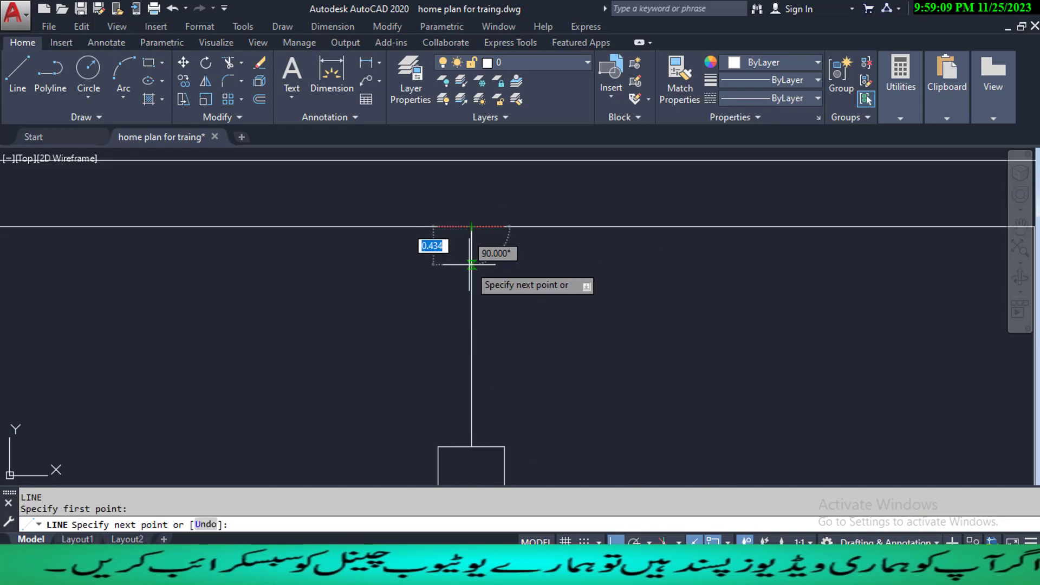
type(".2")
key("Return")
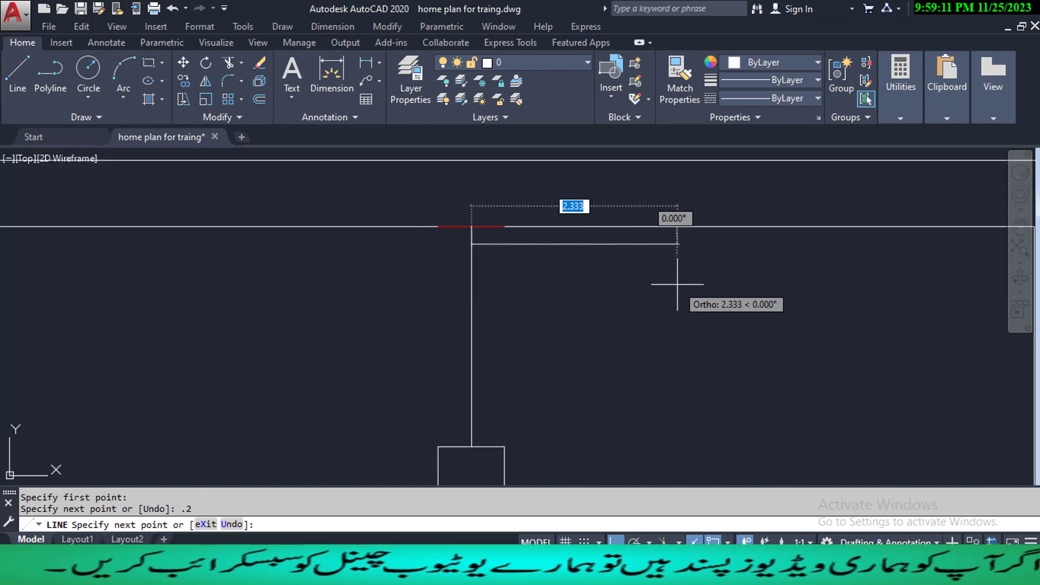
type("2.5")
key("Return")
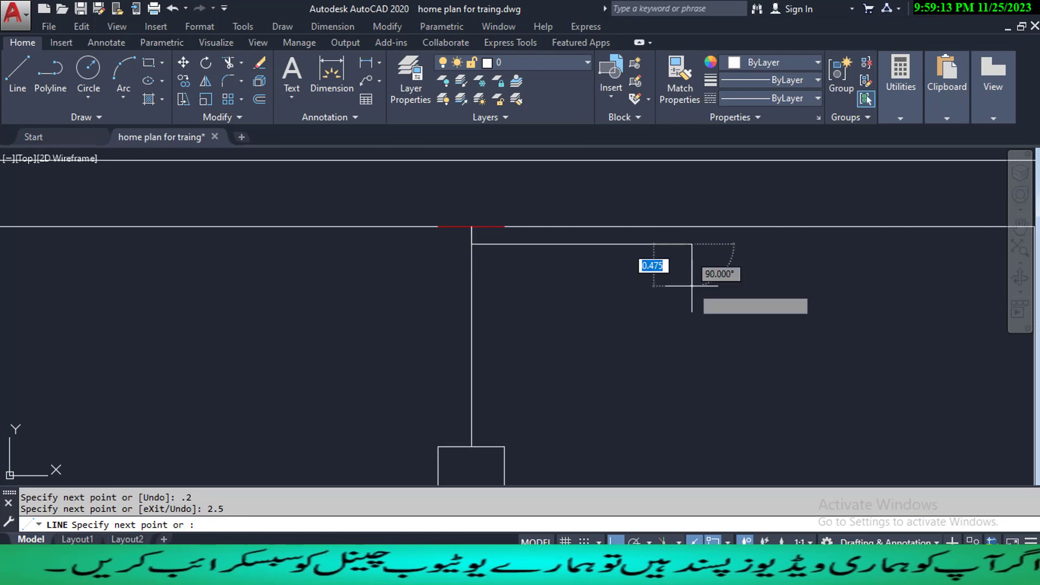
- Finish the second door leaf outline with a 0.15 segment down and a 2.5 segment back to the left
type(".15")
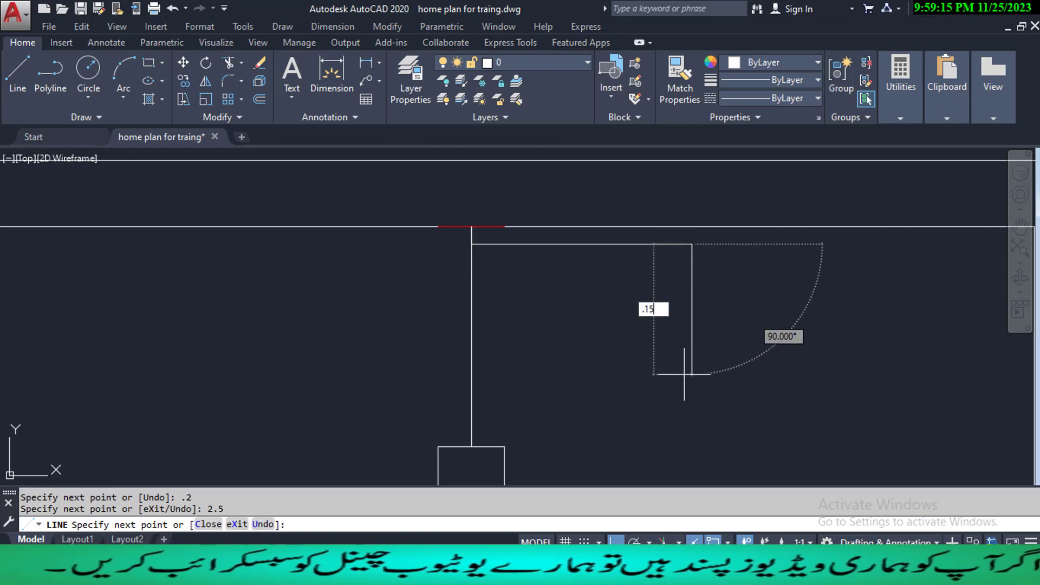
key("Return")
type("2")
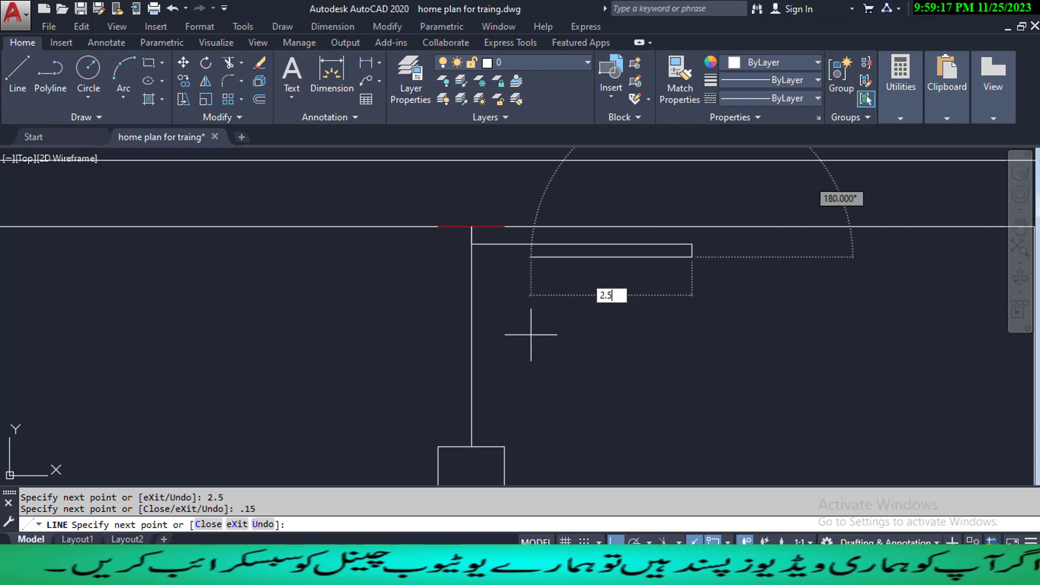
type(".5")
key("Return")
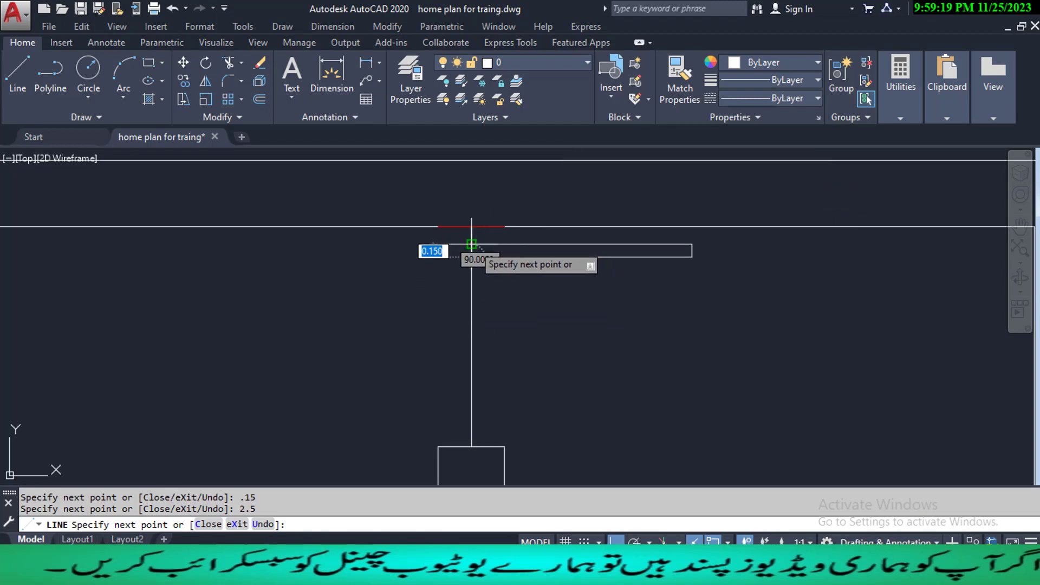
key("Escape")
key("Escape")
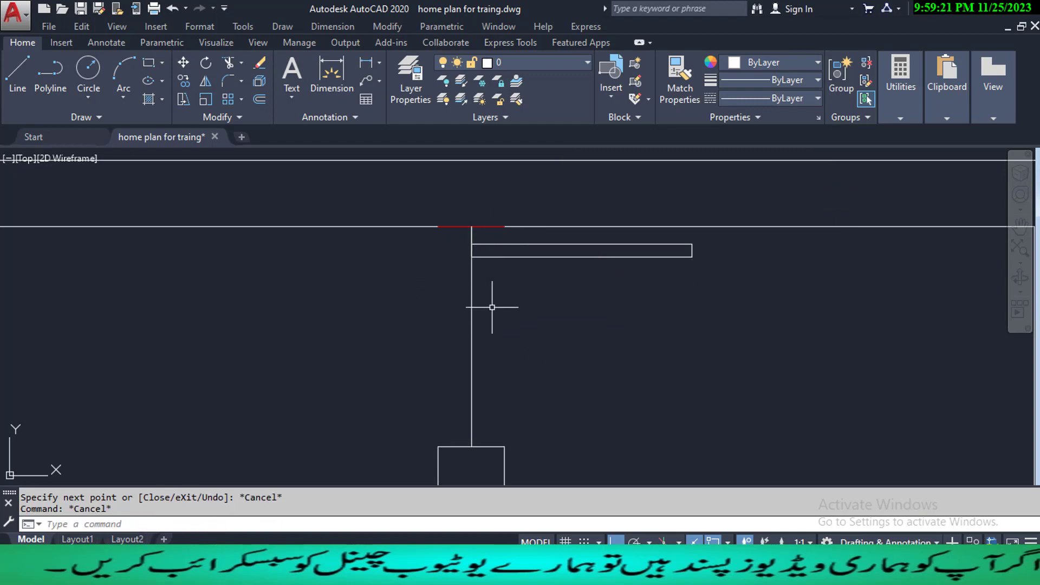
- Erase the vertical line across the opening between the second door leaf and the vertical wall's end
left_click(492, 308)
left_click(433, 305)
type("E")
key("Return")
- Draw the second door's swing arc from the vertical wall's upper corner to the lower free corner of the door leaf
middle_click_drag(532, 348, 503, 316)
type("a")
key("Return")
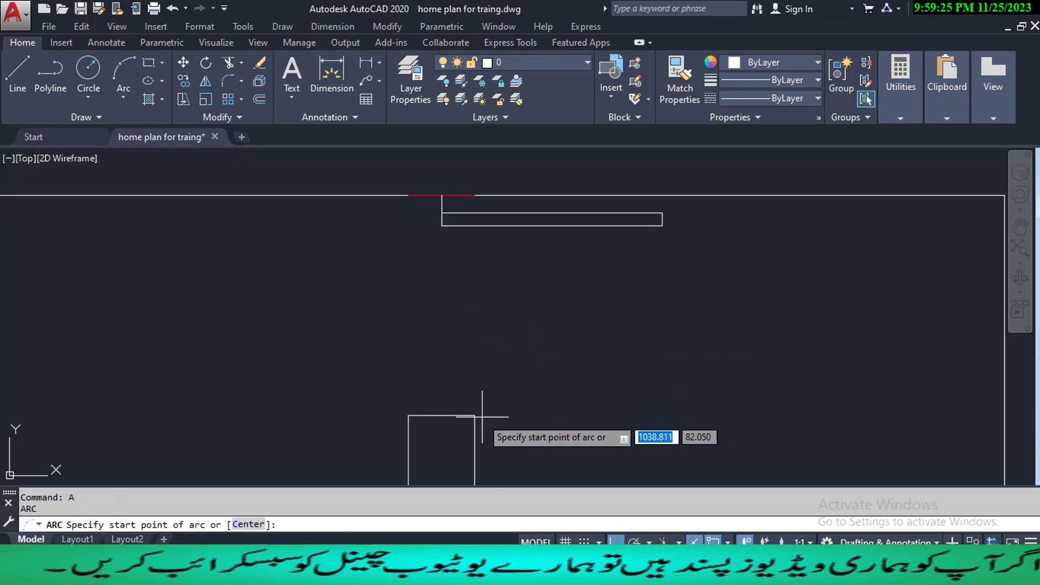
left_click(475, 416)
left_click(619, 387)
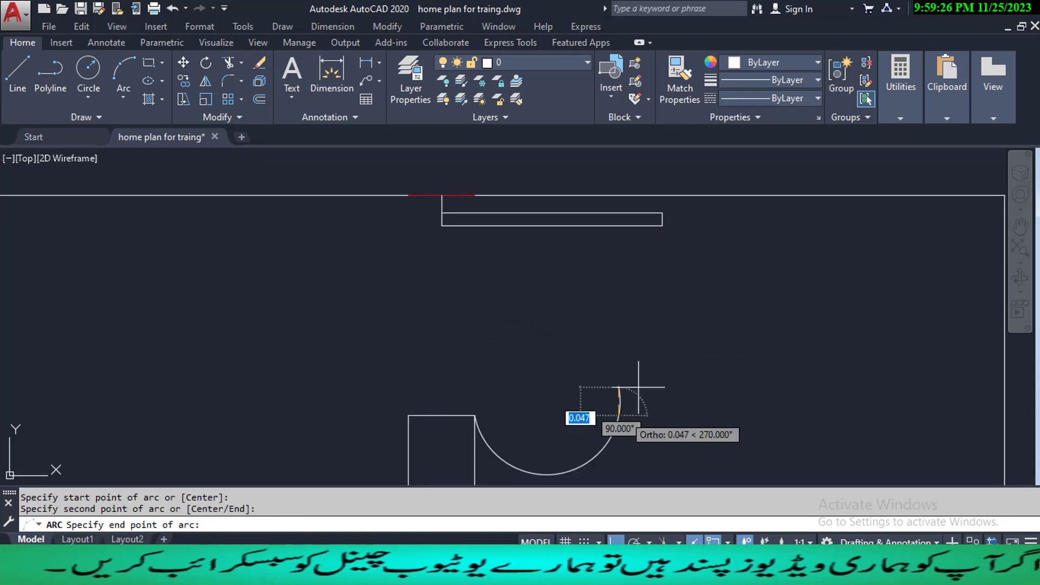
left_click(663, 225)
- Stretch the second door's swing arc by its middle grip into a shallower, roughly quarter-circle curve
left_click(657, 378)
left_click(644, 395)
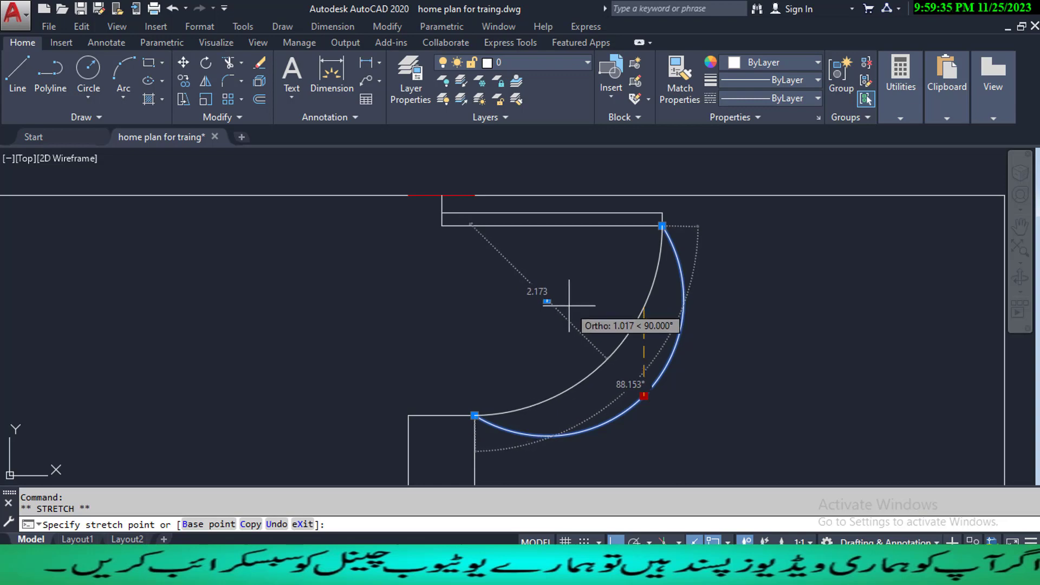
key("Escape")
key("Escape")
- Save the home plan drawing
scroll(615, 331, "down", 8)
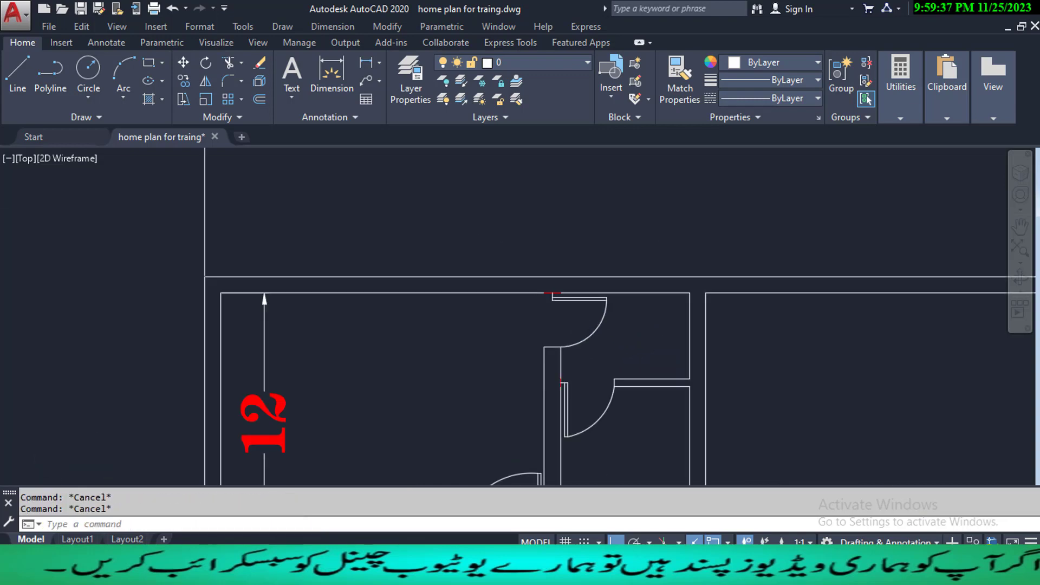
mouse_move(516, 317)
middle_mouse_down()
mouse_move(503, 298)
mouse_move(532, 312)
middle_mouse_up()
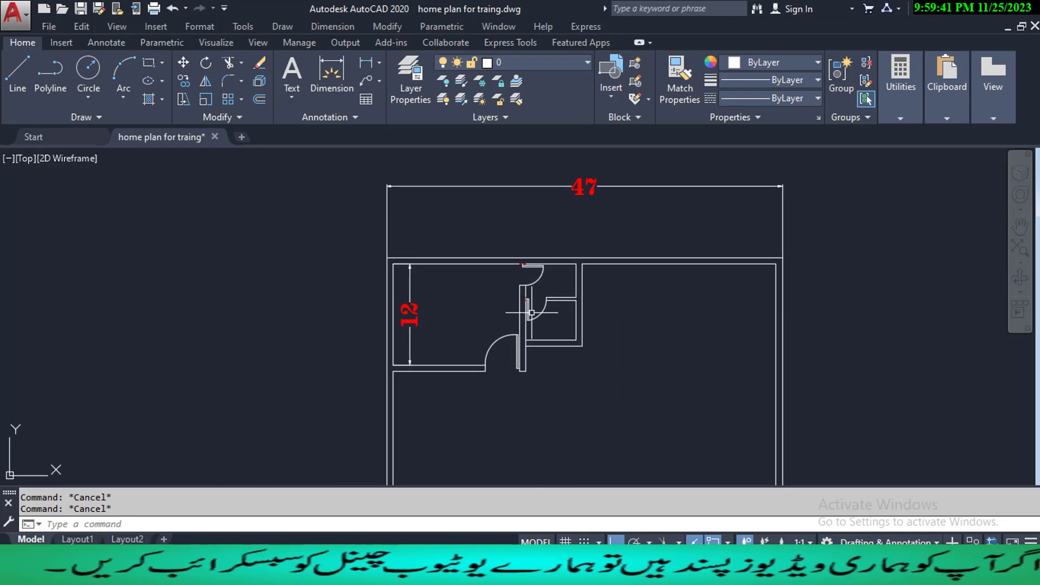
key("ctrl+s")
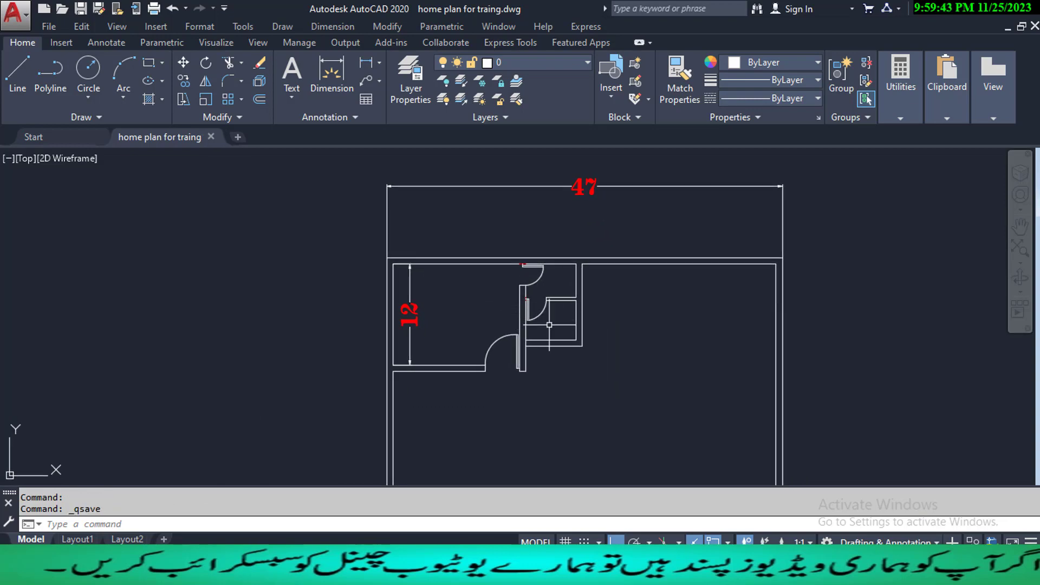
- Offset the inner vertical line of the wall facing the second door 2.5 to the left, into the small room
middle_click_drag(610, 358, 602, 373)
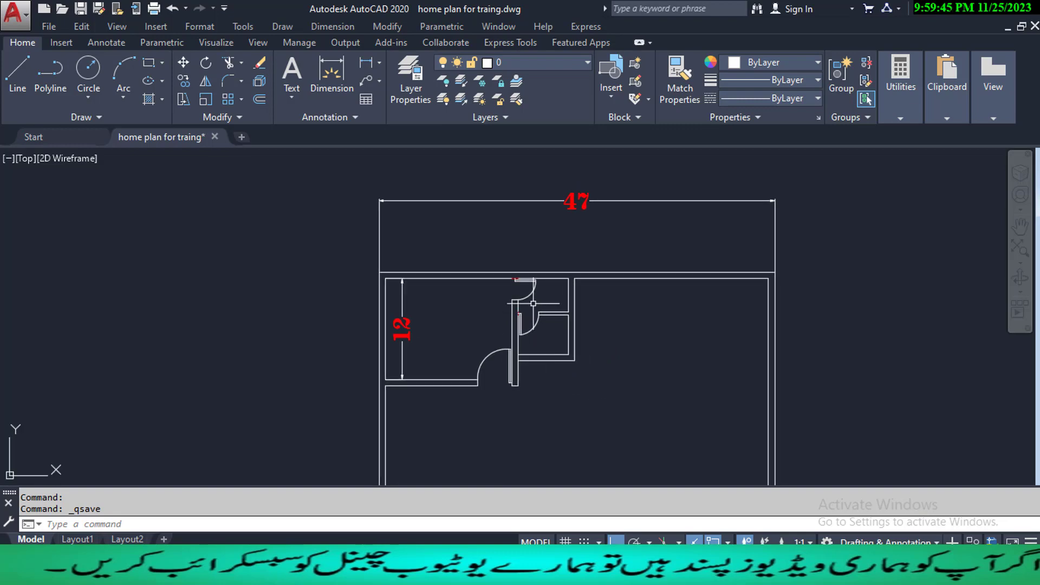
scroll(537, 299, "up", 4)
scroll(559, 267, "up", 2)
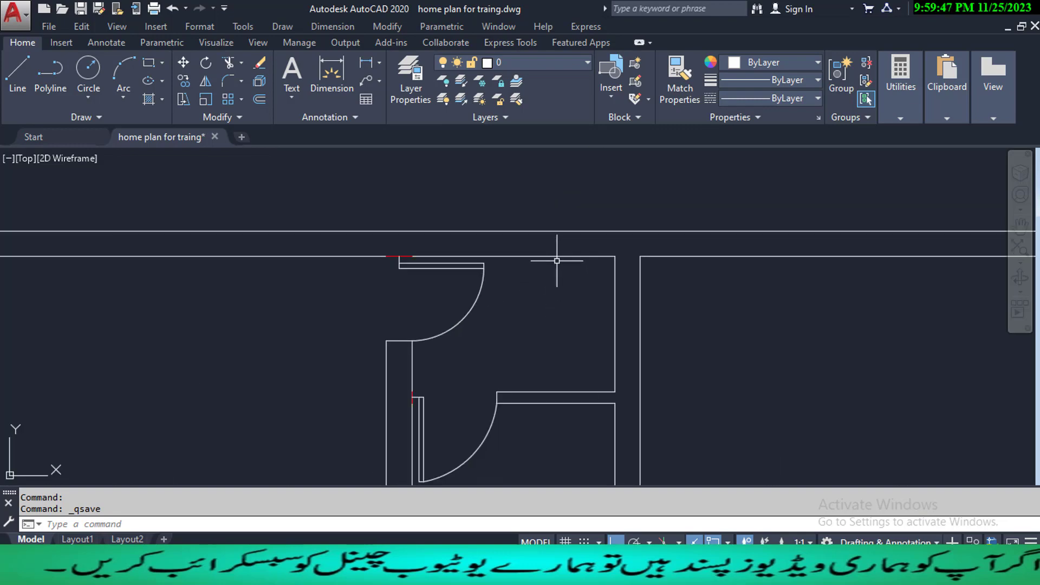
type("o")
key("Return")
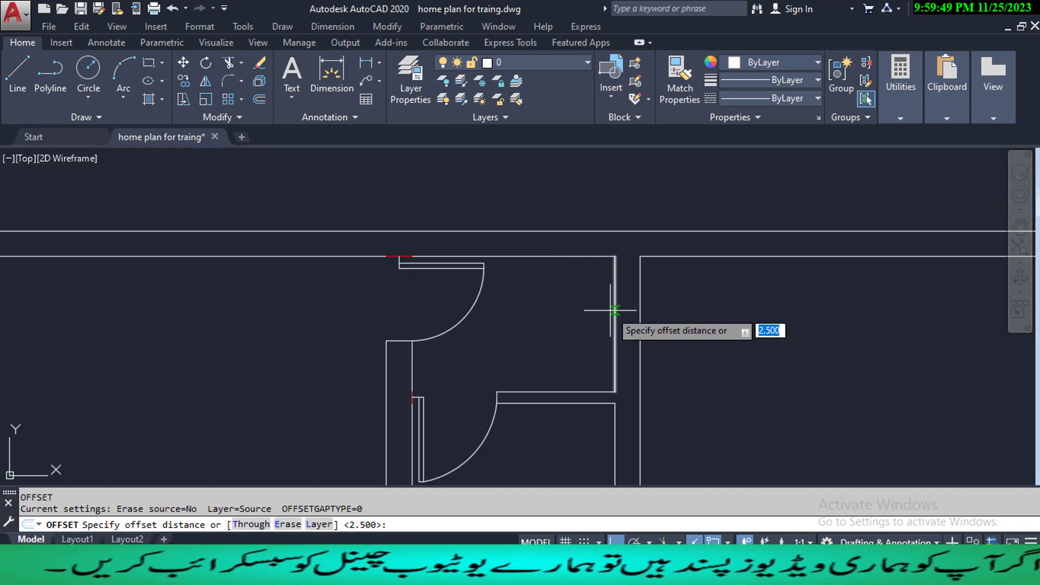
type("2.5")
key("Return")
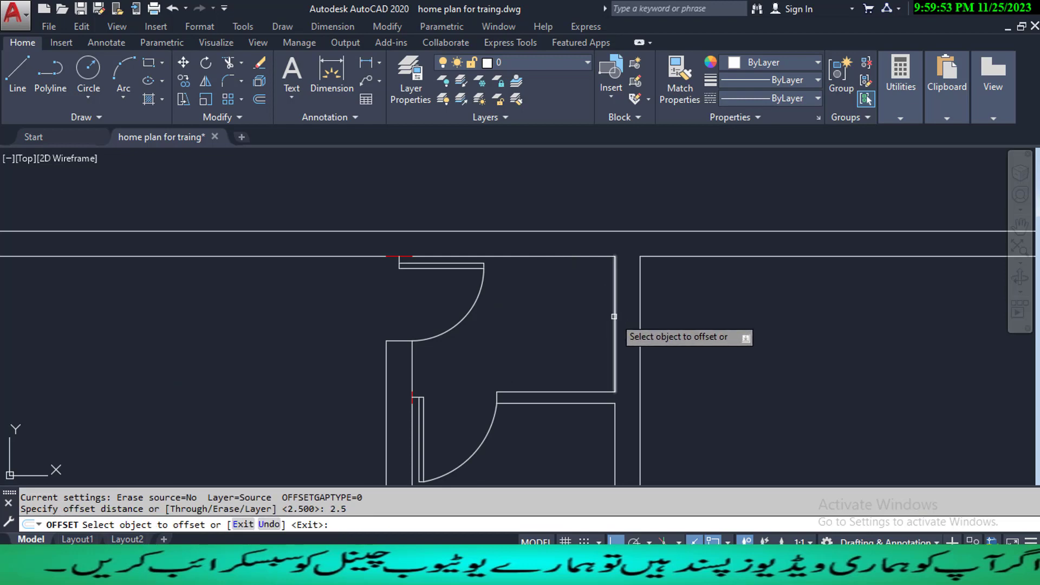
left_click(614, 316)
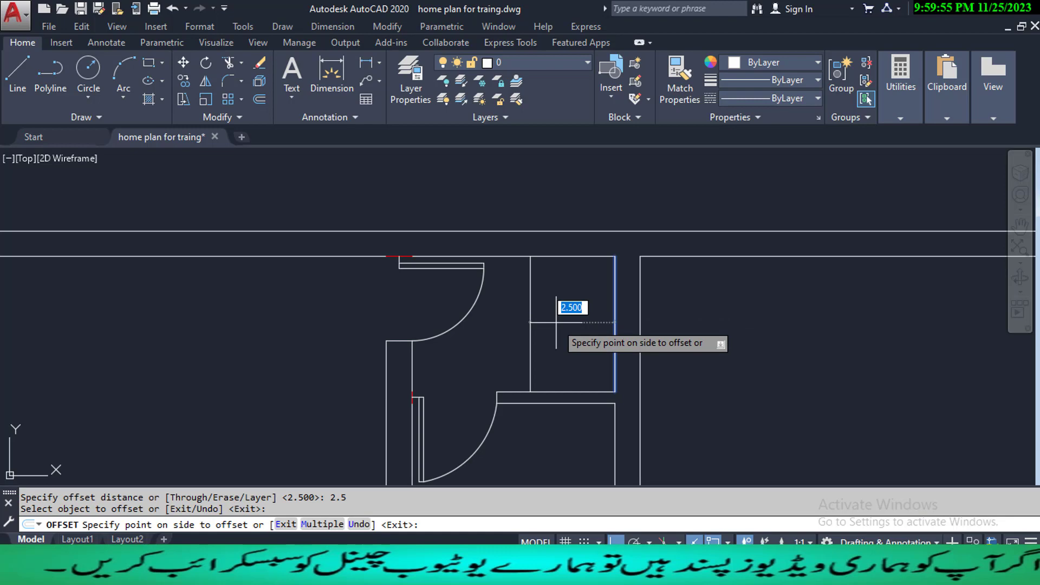
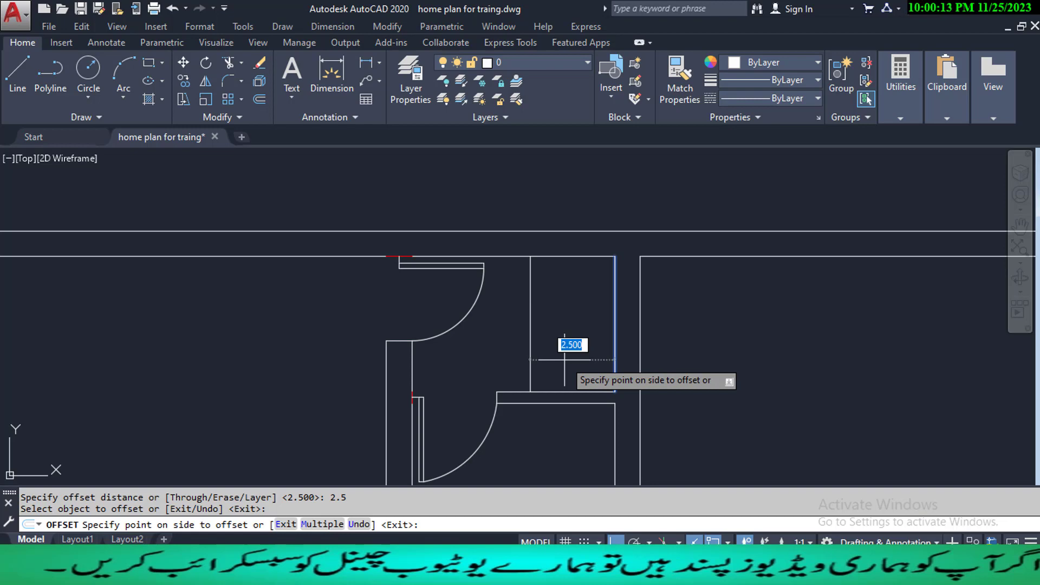
left_click(565, 360)
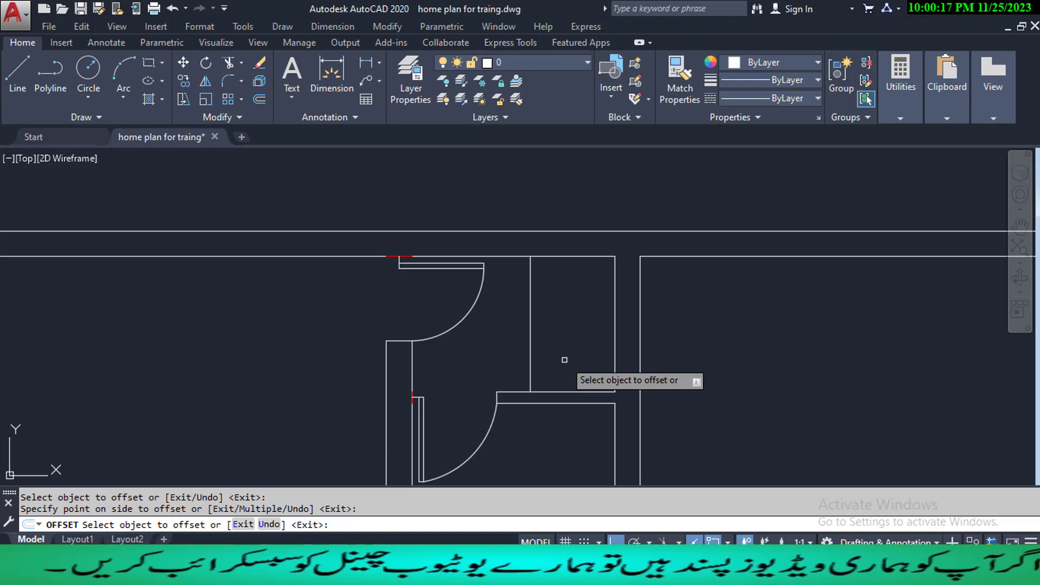
key("Escape")
key("Escape")
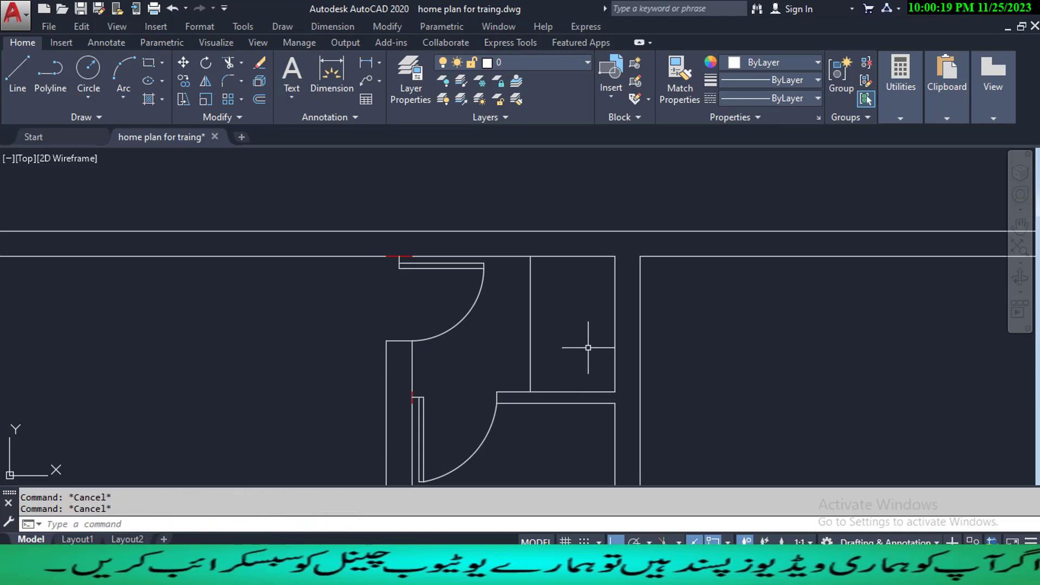
- Offset the new vertical line 0.15 to the right to form a thin partition
left_click(532, 320)
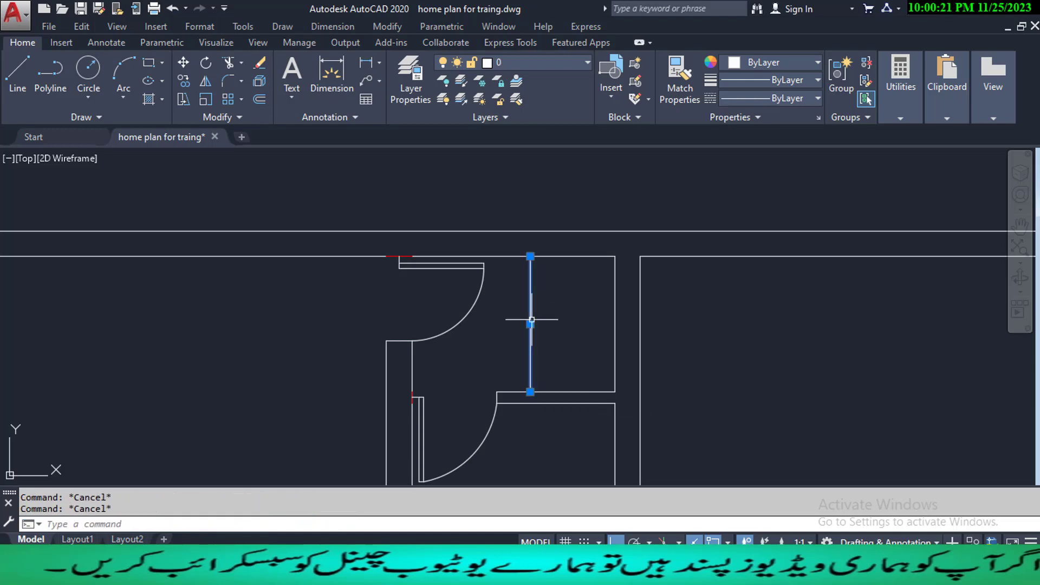
key("Escape")
key("Return")
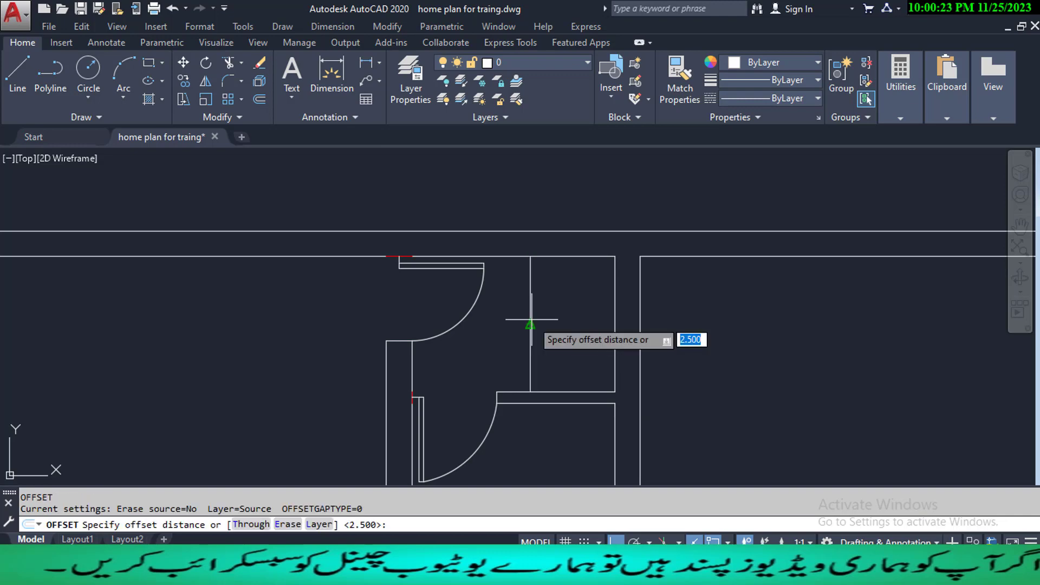
type(".15")
key("Return")
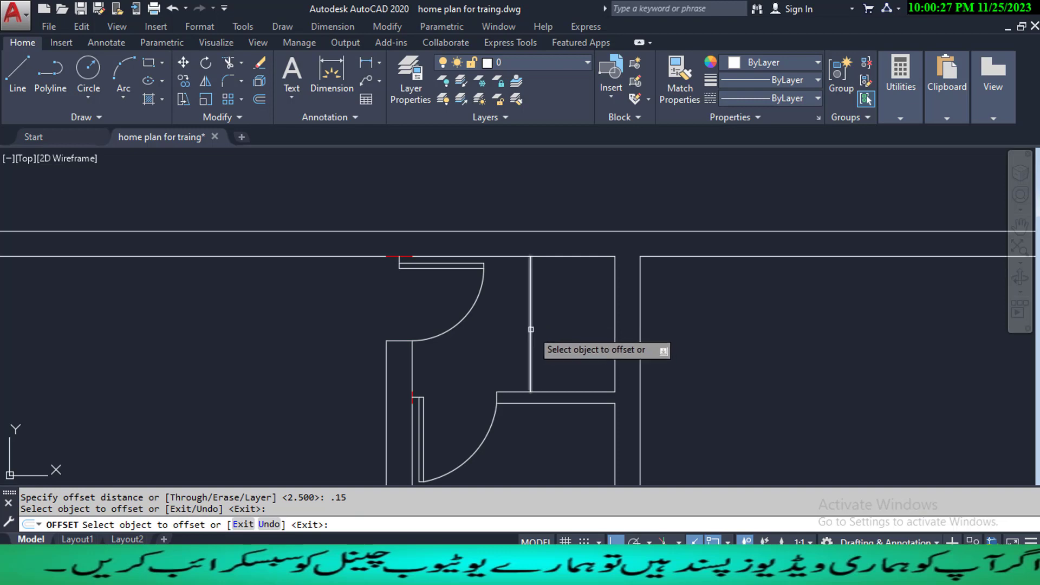
left_click(531, 329)
left_click(553, 334)
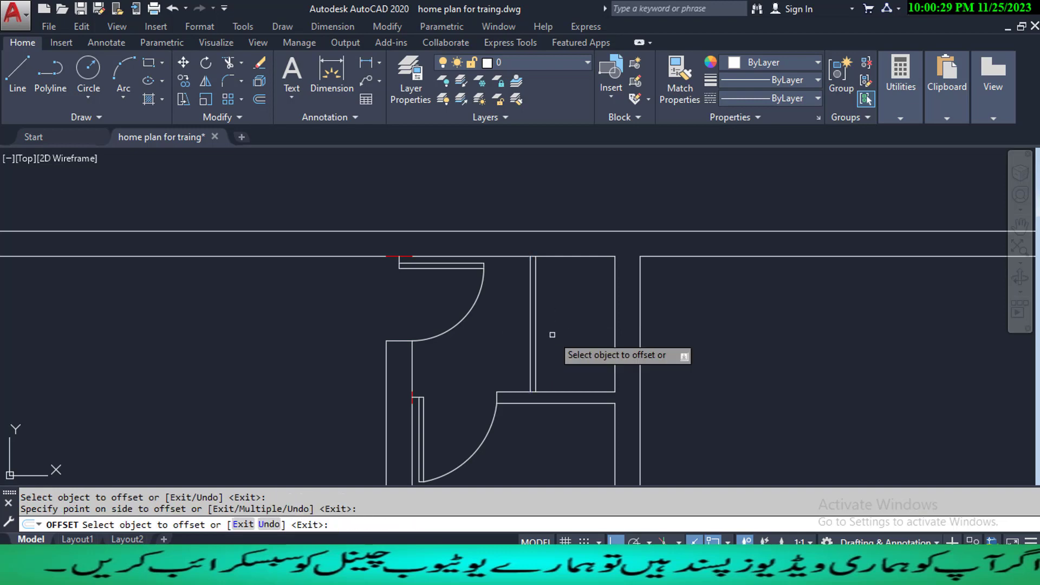
key("Escape")
key("Escape")
key("Escape")
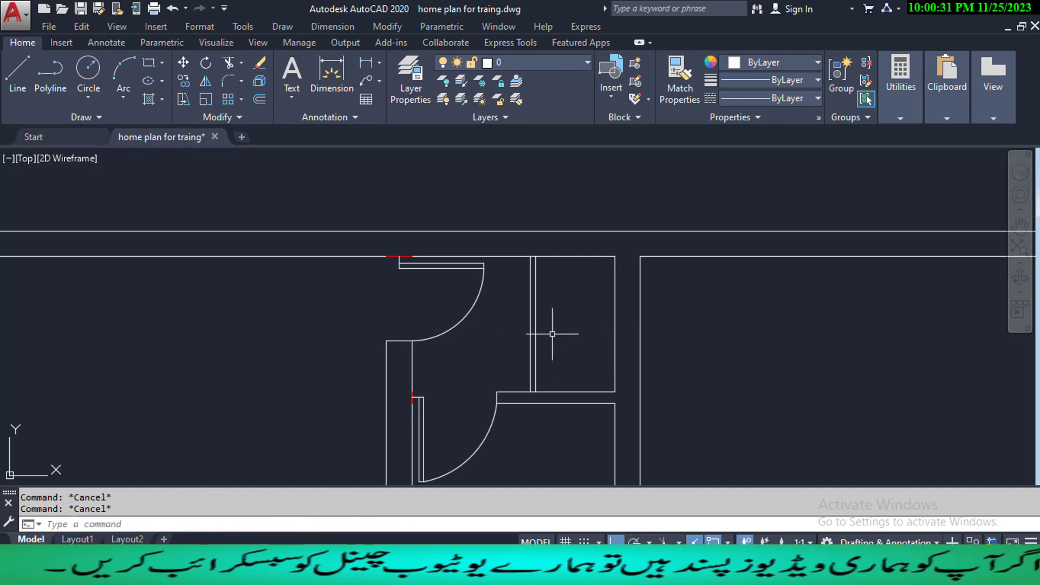
type("l")
key("Return")
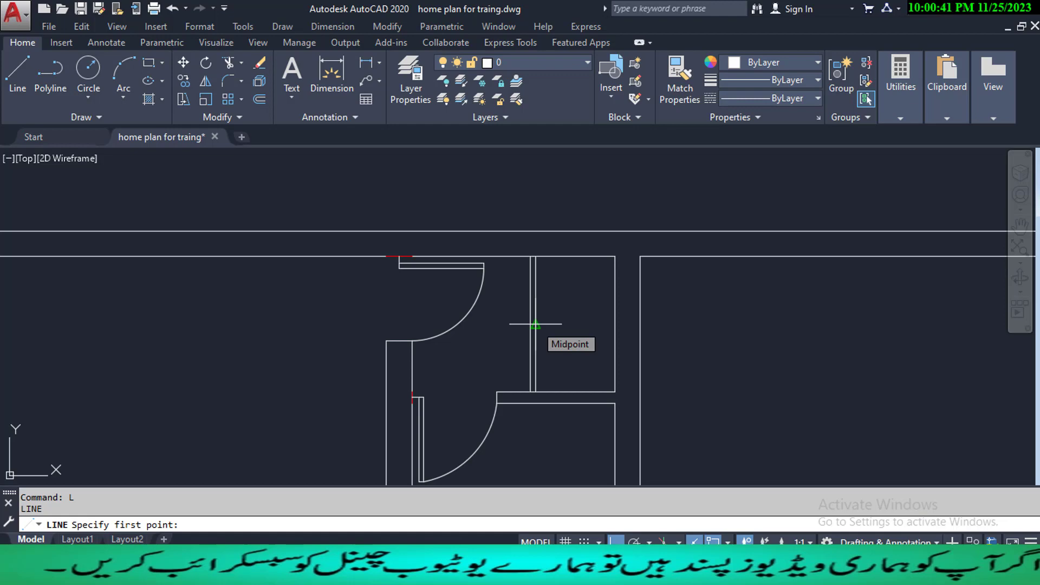
key("Escape")
key("Escape")
key("Escape")
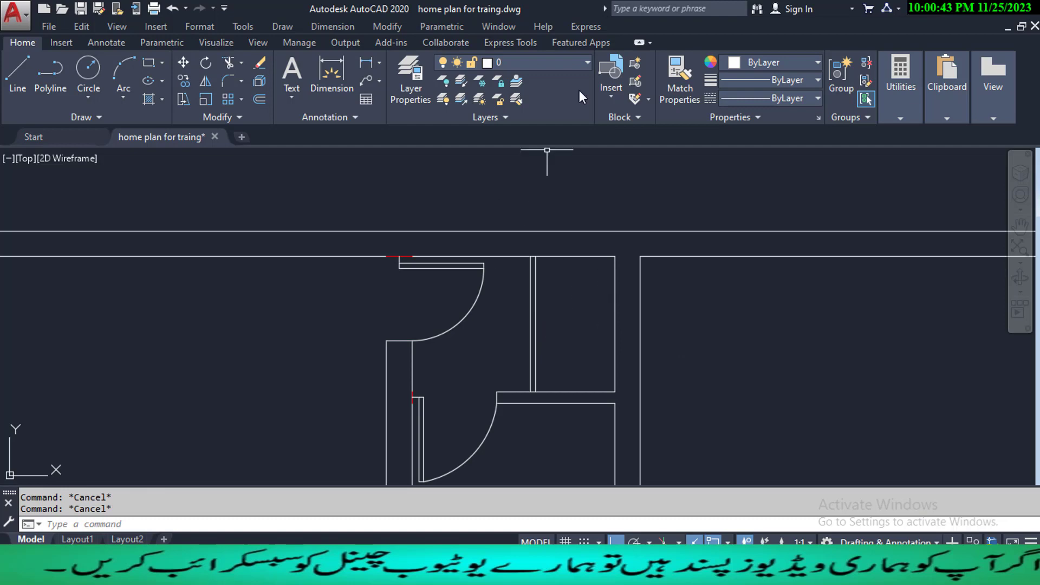
- Try offsetting the small room's upper inner wall line 1.5 downward, and undo the offset
type("o")
key("Return")
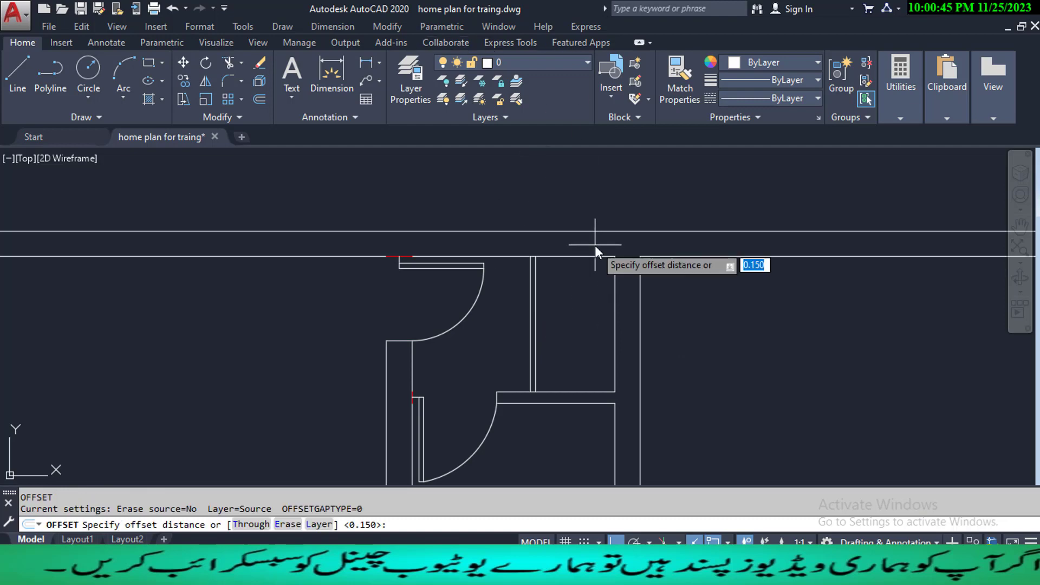
type("1.5")
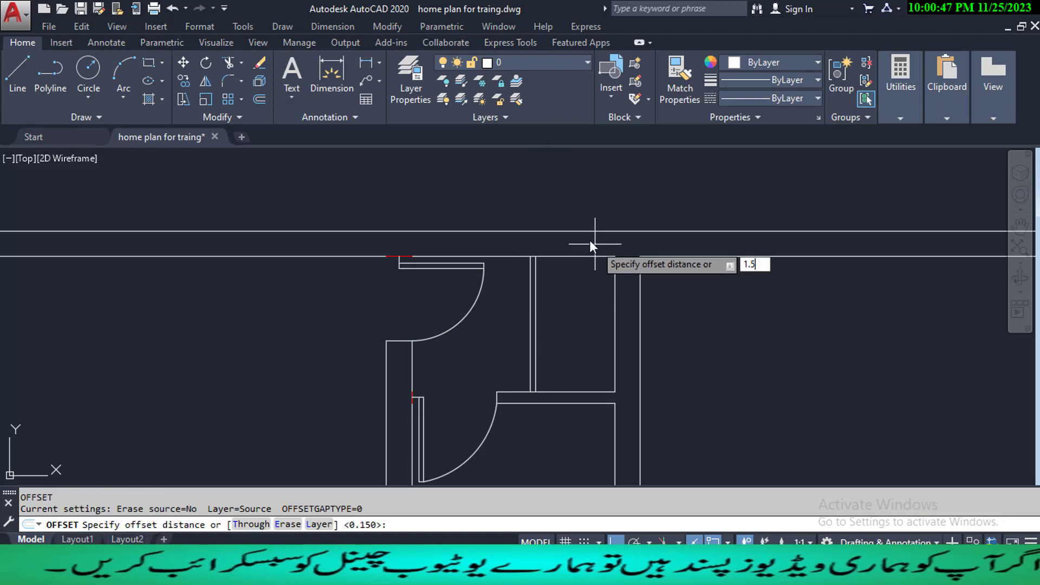
key("Return")
left_click(587, 256)
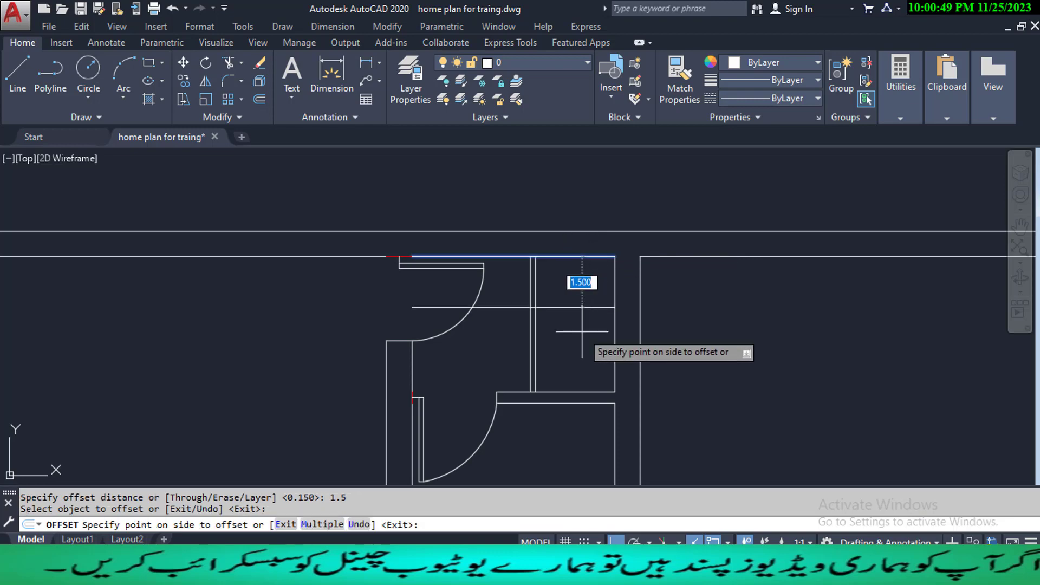
left_click(585, 320)
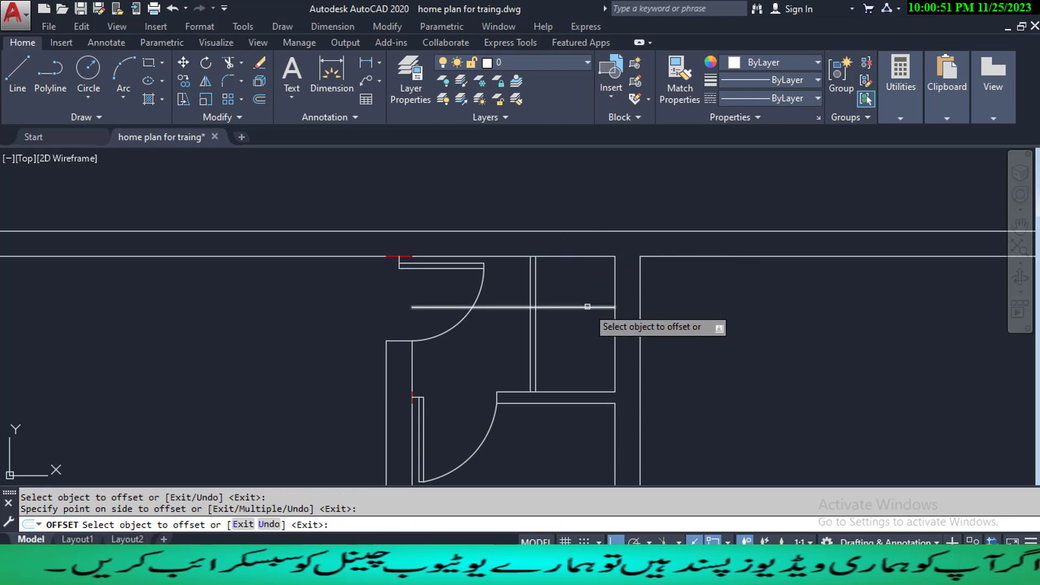
left_click(587, 308)
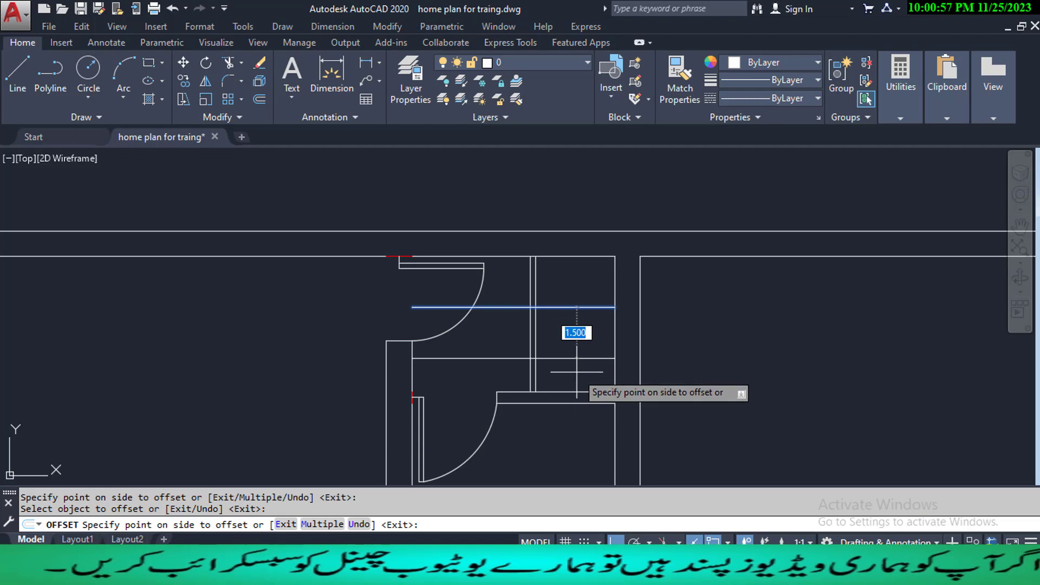
key("ctrl+z")
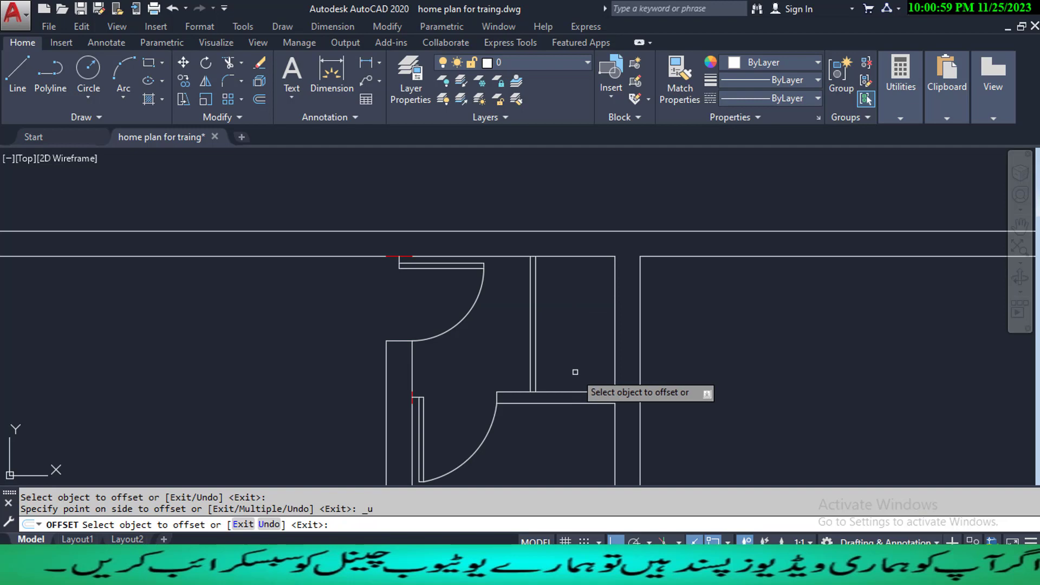
key("Escape")
key("Escape")
- Draw a horizontal line from the midpoint of the thin partition's right line to the midpoint of the facing wall line
type("l")
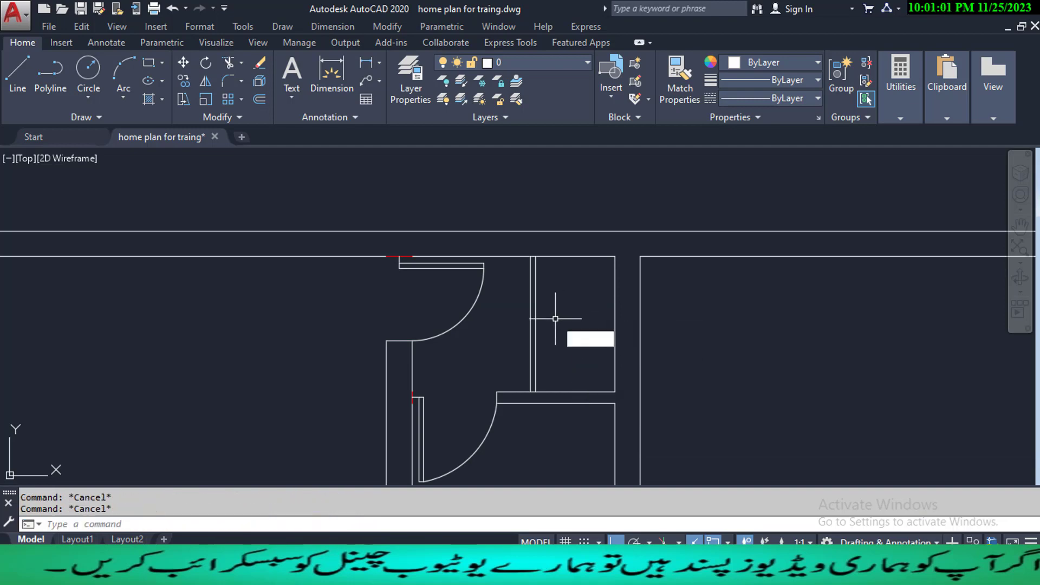
key("Return")
left_click(532, 324)
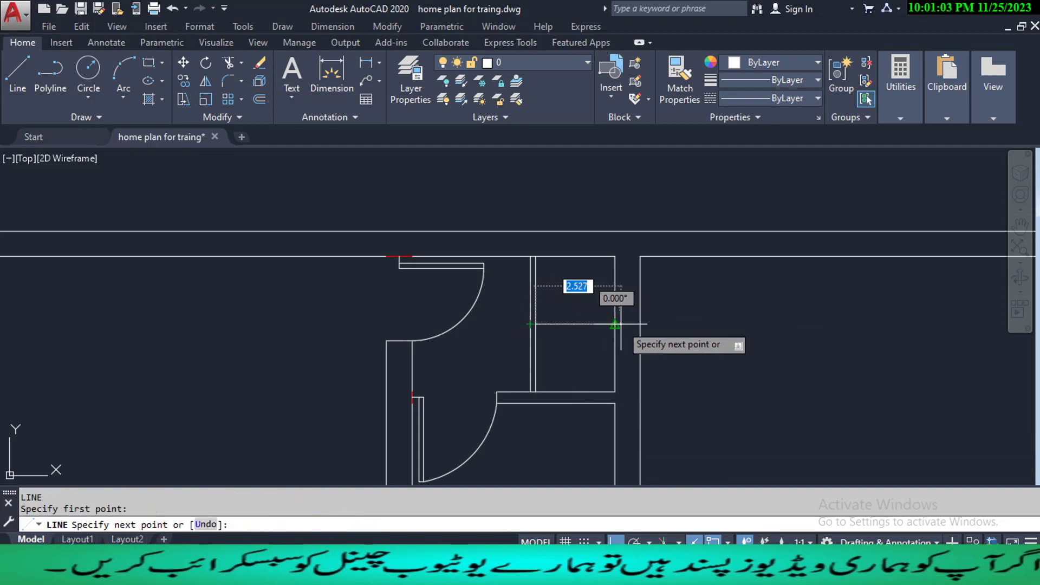
left_click(615, 324)
key("Escape")
key("Escape")
key("Escape")
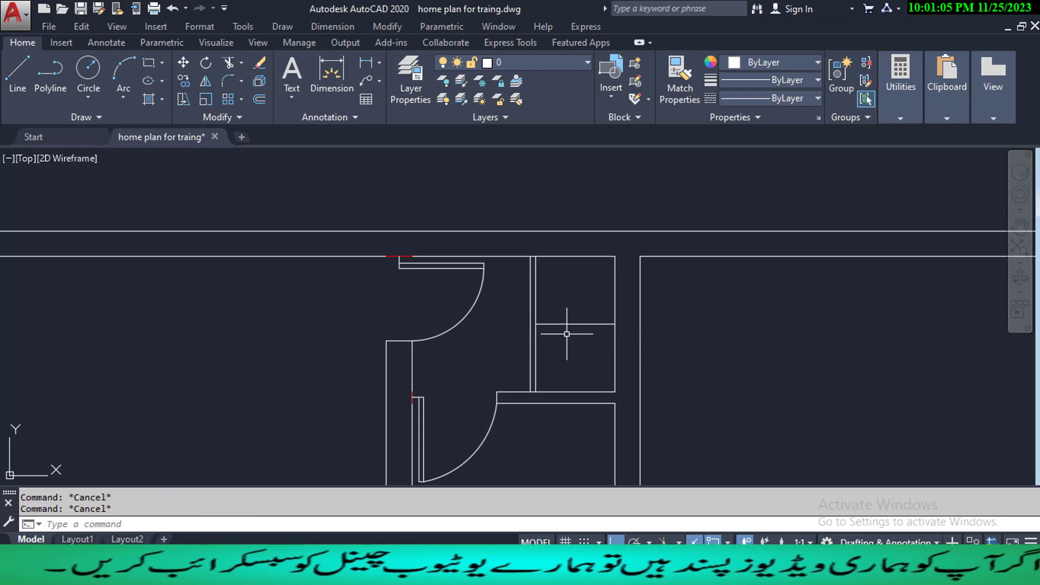
- Offset the horizontal dividing line 0.1 upward and 0.1 downward
type("o")
key("Return")
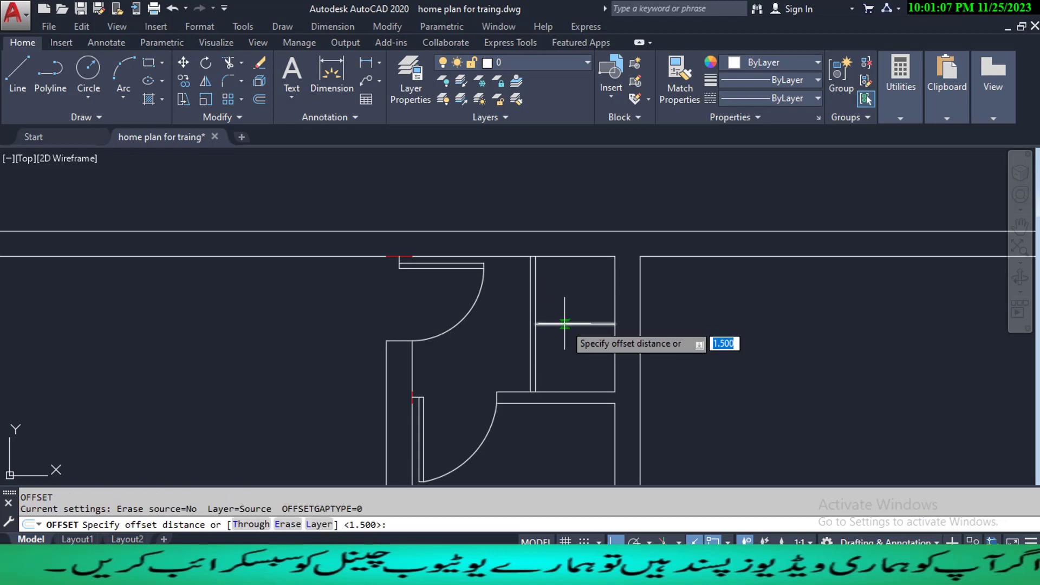
type(".1")
key("Return")
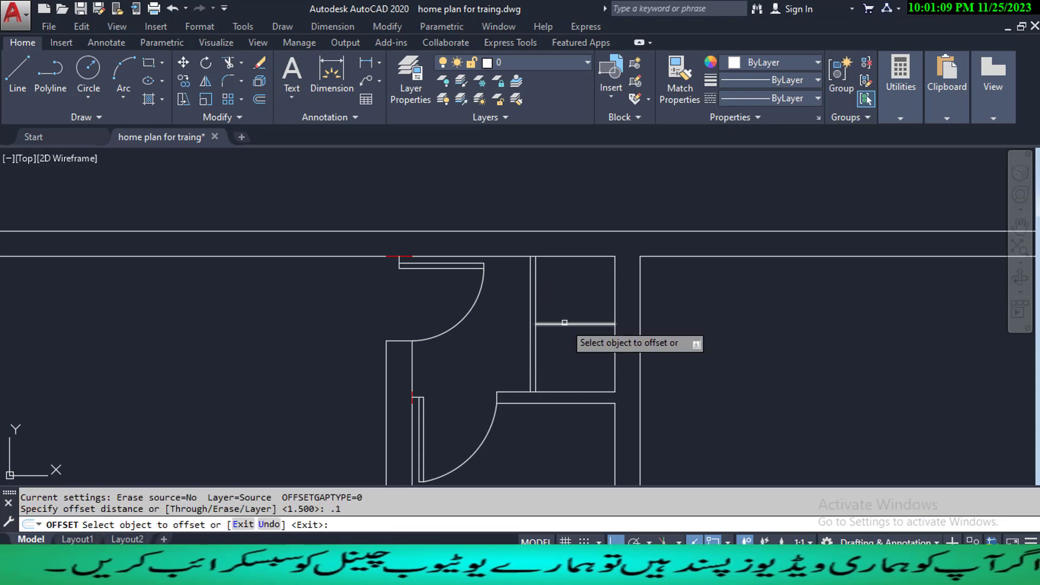
left_click(566, 324)
left_click(567, 321)
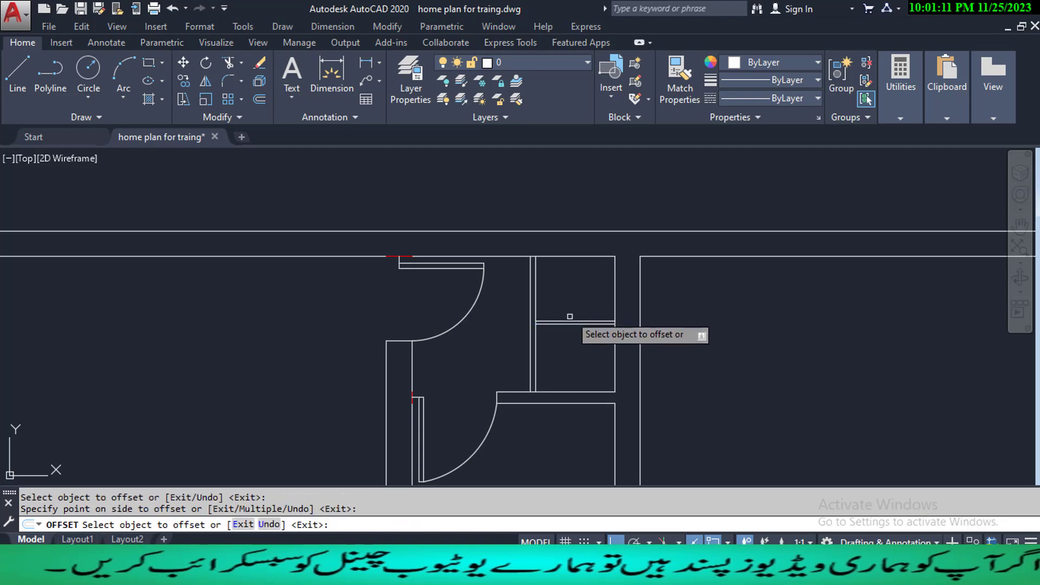
left_click(571, 325)
left_click(570, 336)
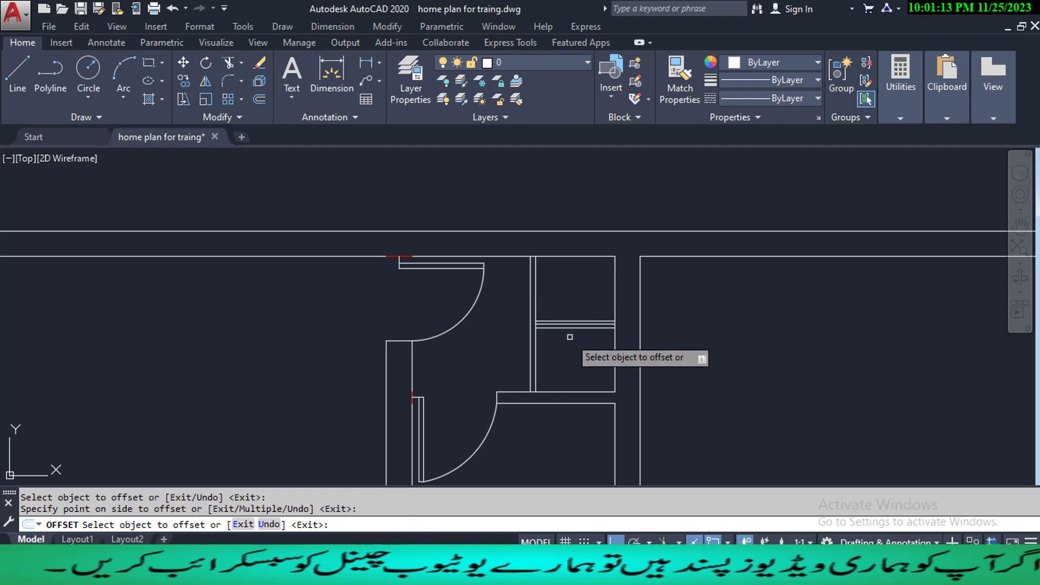
key("Escape")
key("Escape")
key("Escape")
scroll(558, 318, "up", 3)
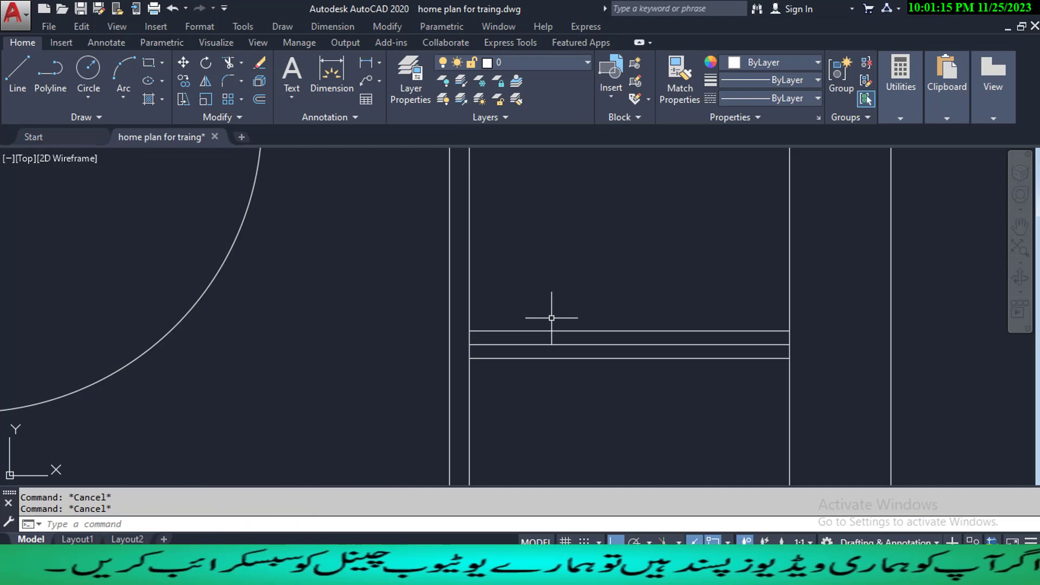
type("tr")
key("Return")
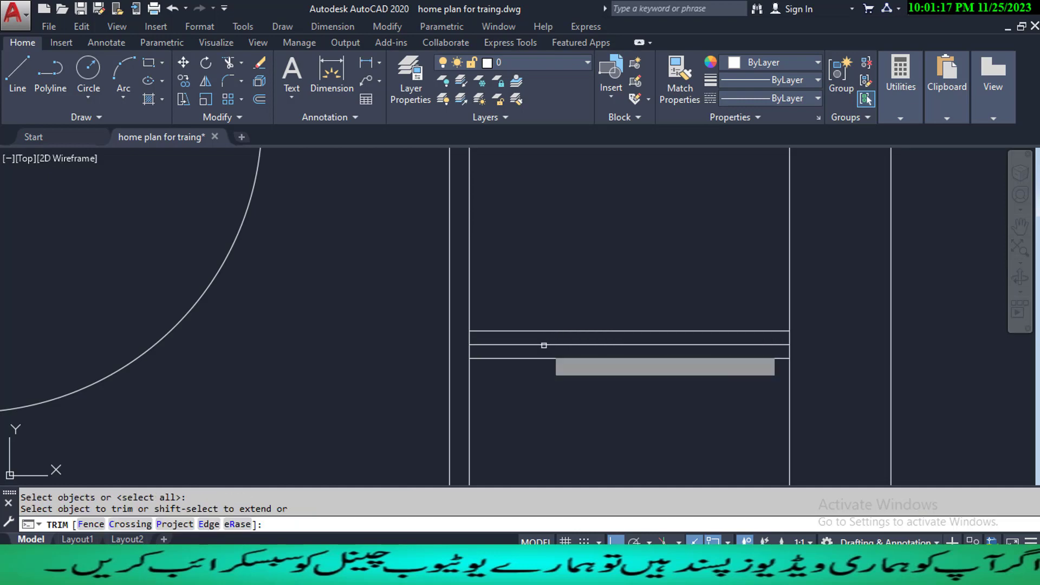
left_click(544, 345)
key("Escape")
key("Escape")
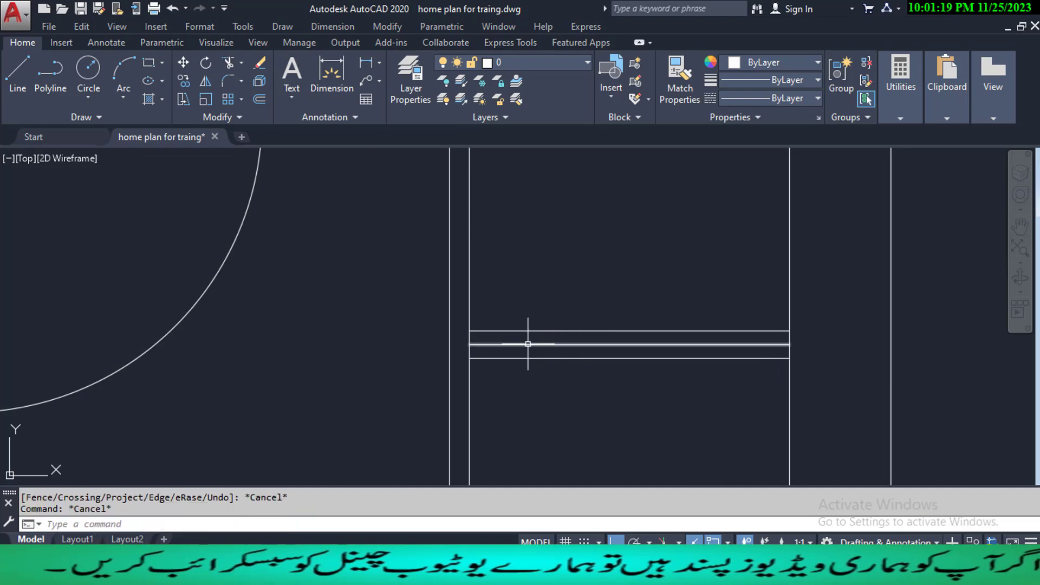
- Erase the middle dividing line and trim the thin vertical partition's right line between the two remaining horizontal lines
left_click(528, 344)
key("Delete")
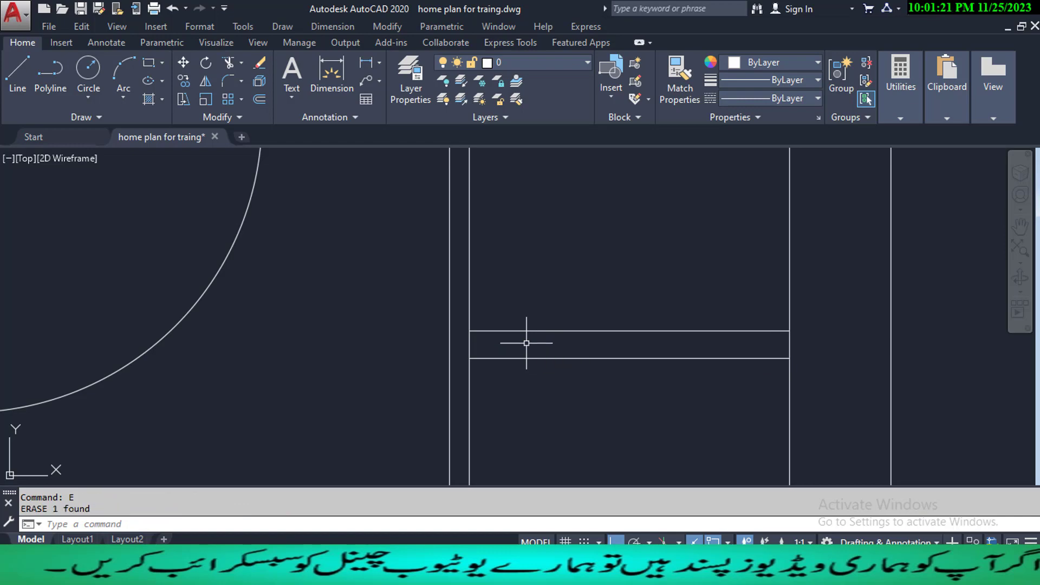
type("tr")
key("Return")
key("Return")
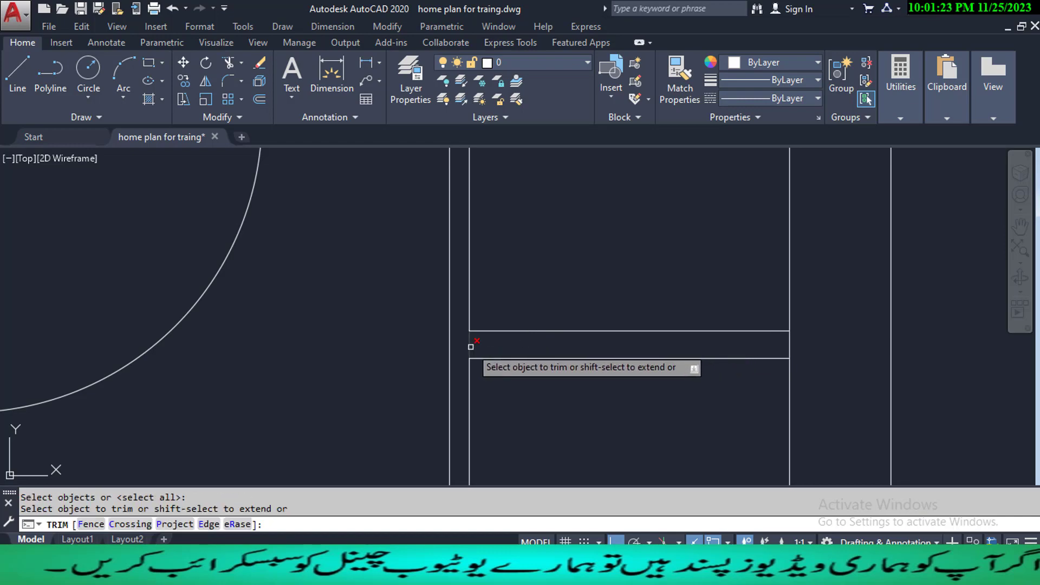
key("Escape")
key("Escape")
scroll(471, 344, "down", 5)
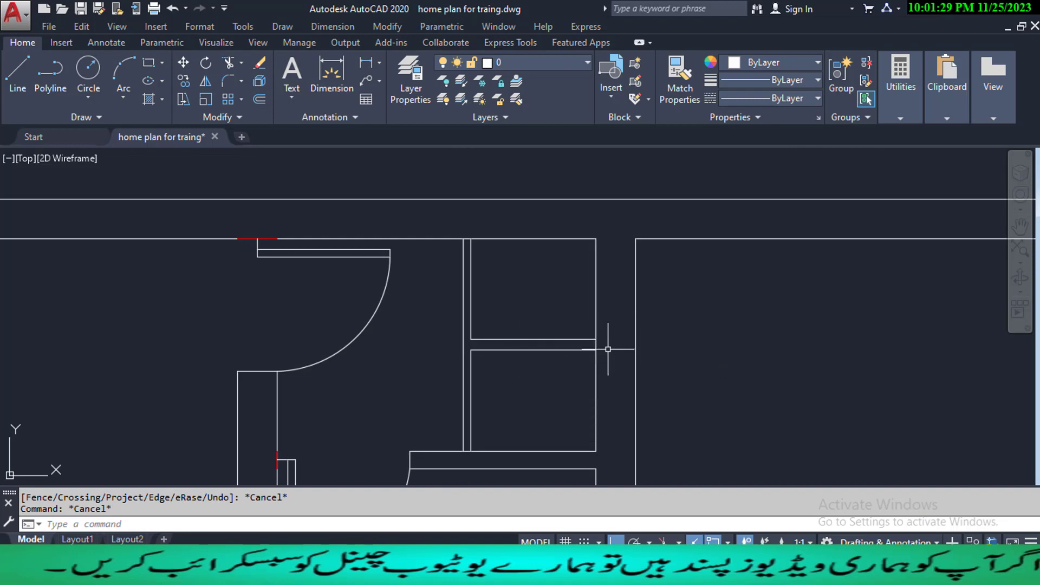
key("Escape")
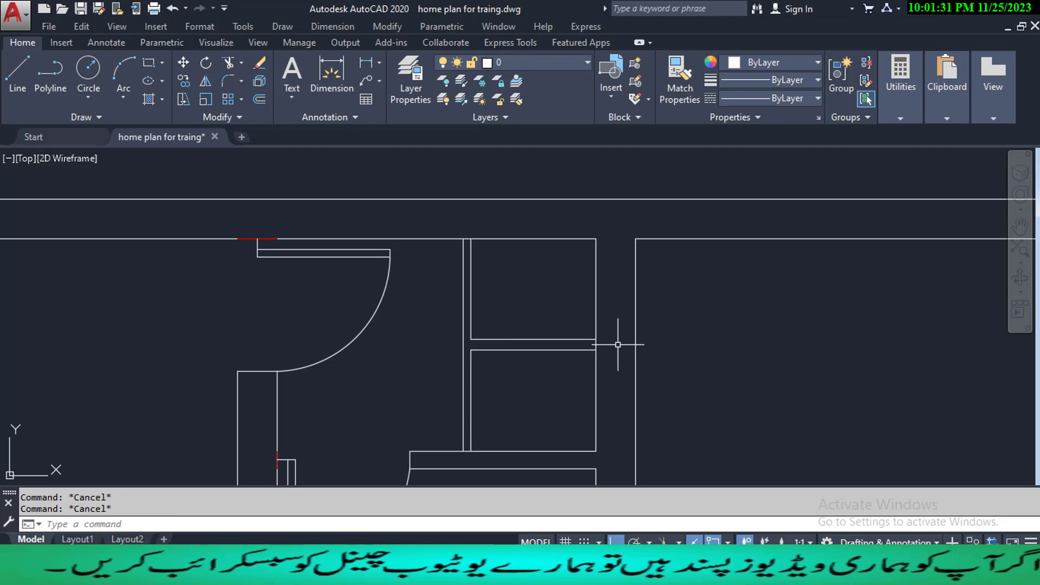
- Trim the small room's right wall line between the two horizontal partition lines
type("tr")
key("Return")
key("Return")
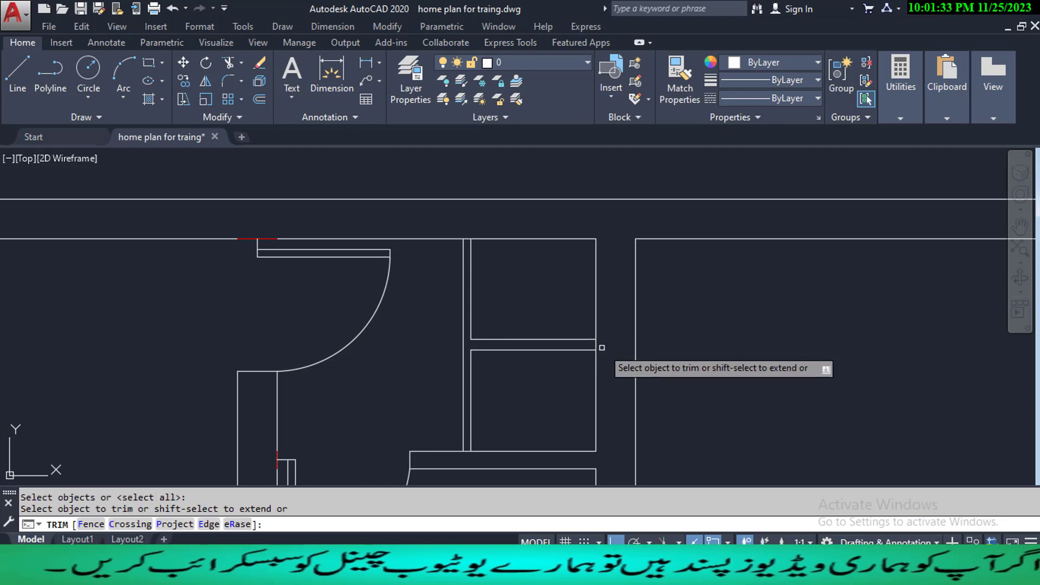
key("Escape")
key("Escape")
- Try hatching the small room's thin partitions, and undo the hatch
scroll(604, 344, "down", 3)
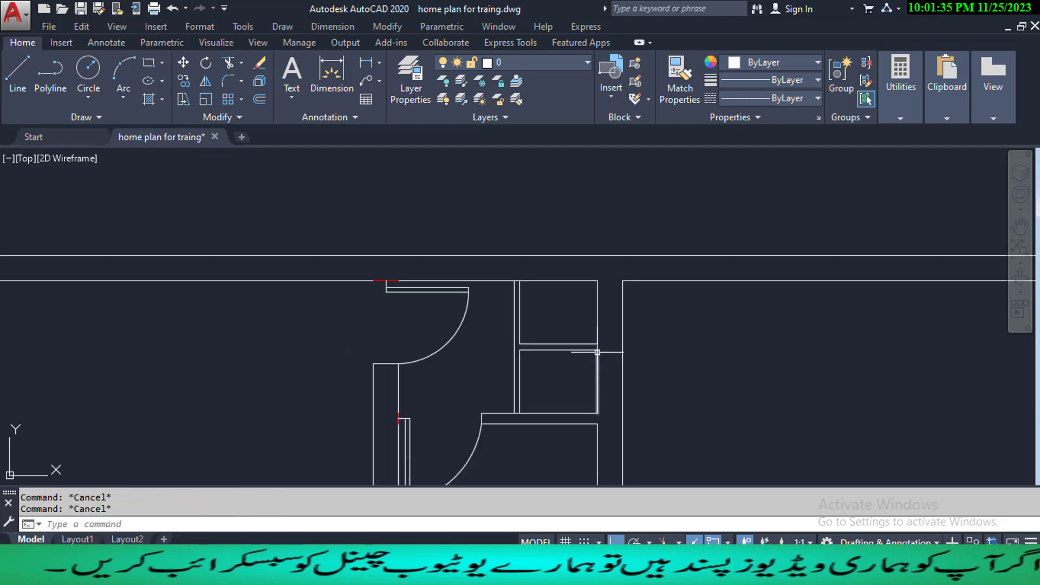
middle_click_drag(538, 380, 604, 413)
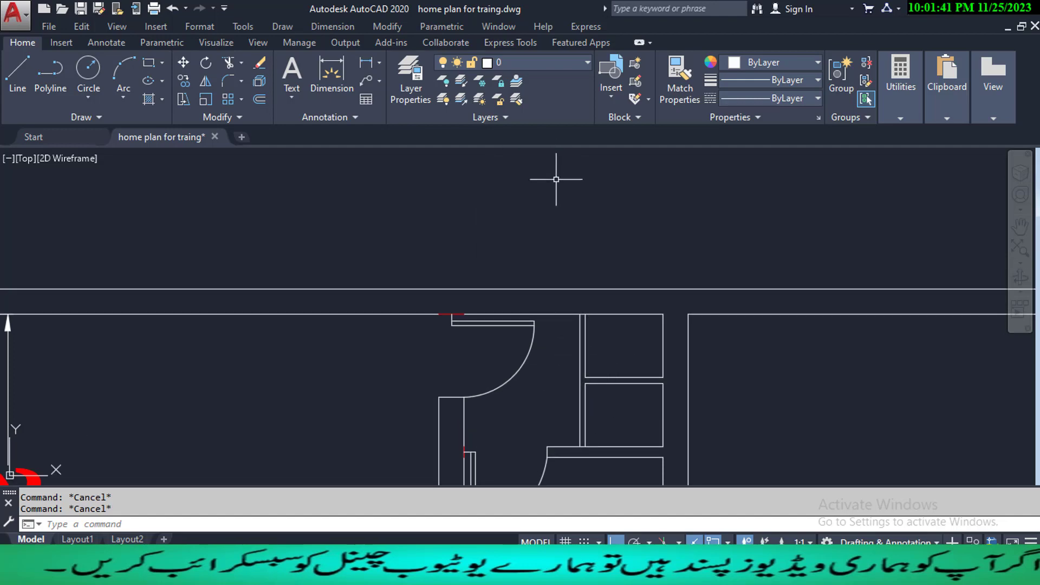
type("h")
key("Return")
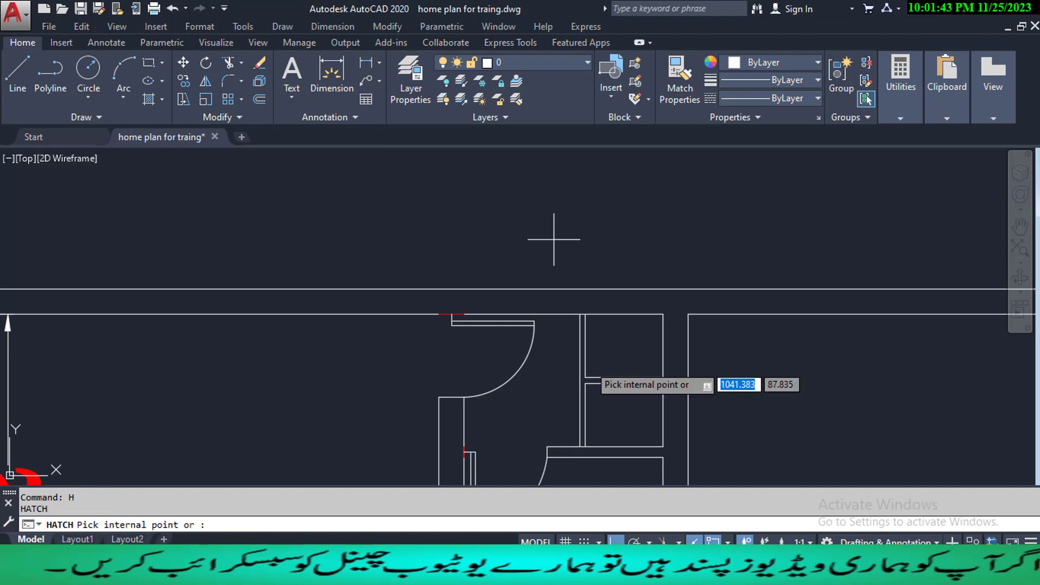
left_click(582, 378)
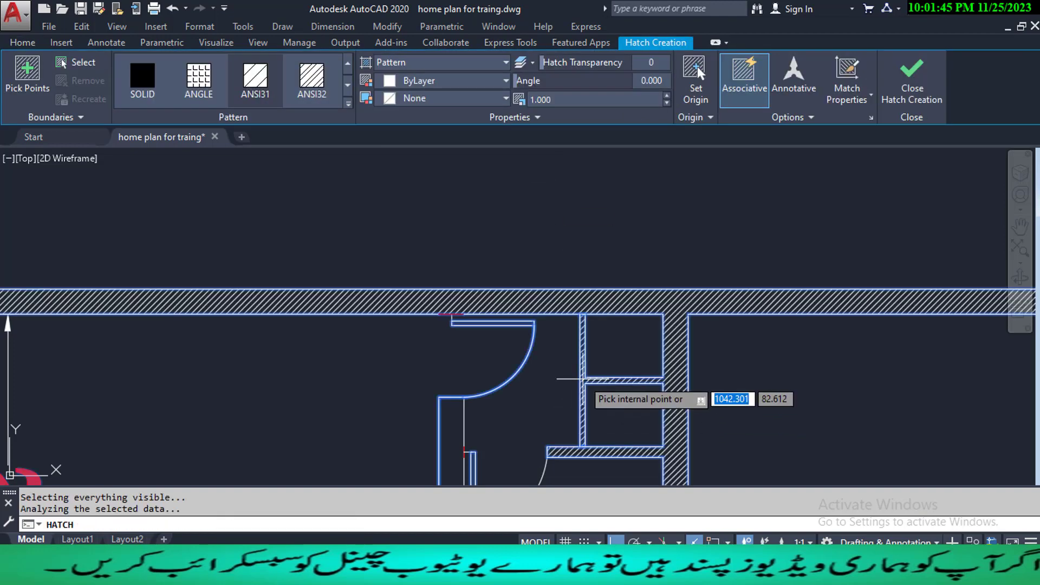
scroll(583, 379, "down", 3)
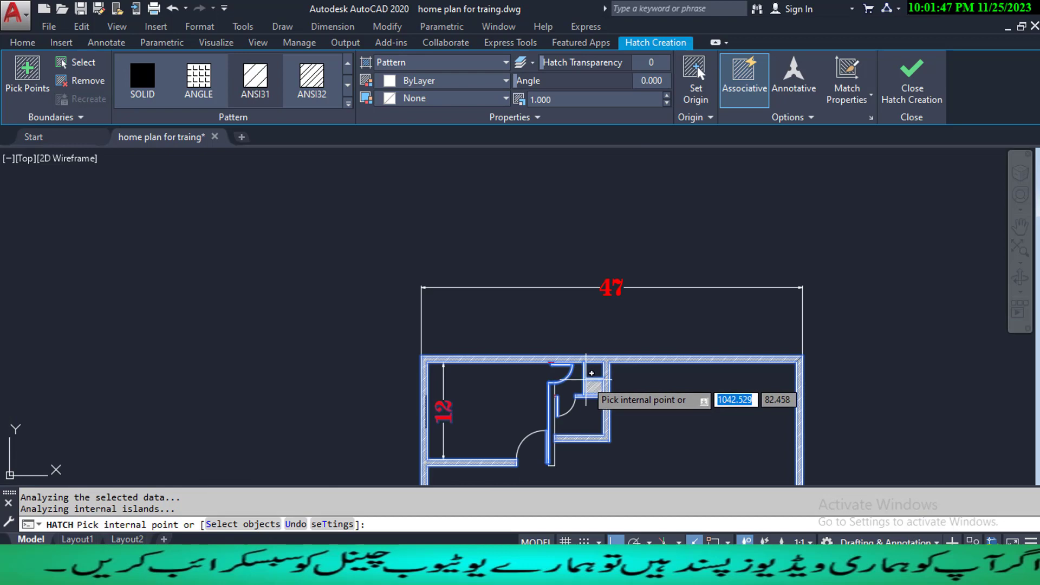
scroll(586, 379, "up", 2)
key("Escape")
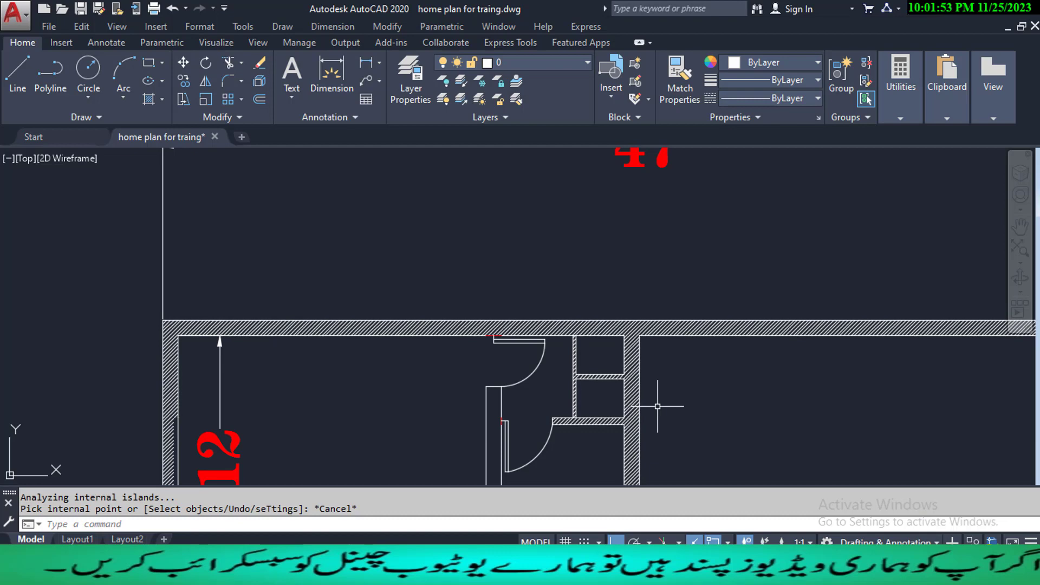
key("Escape")
key("Escape")
key("ctrl+z")
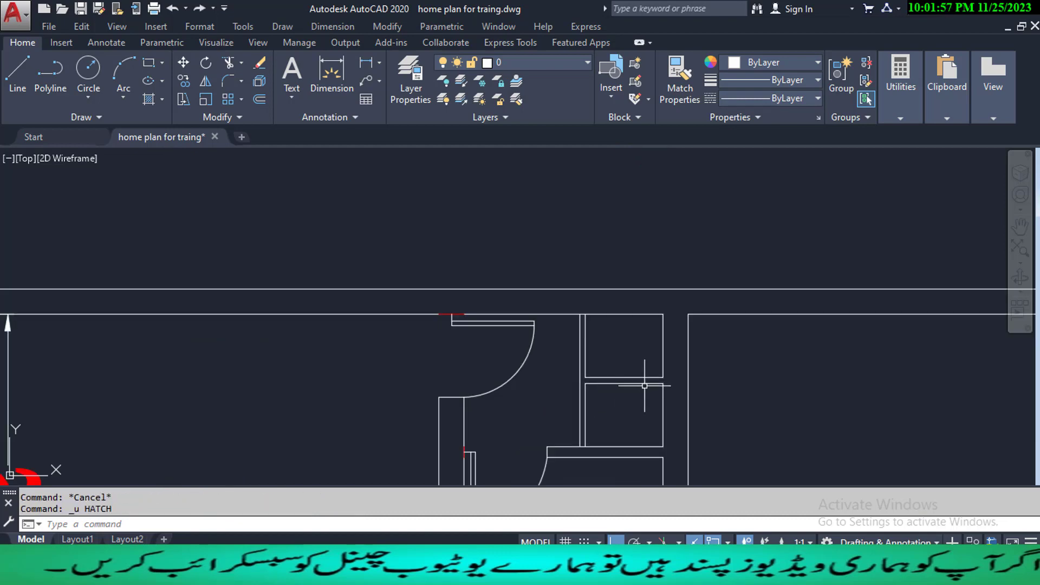
- Draw a 0.2 vertical line across the open right end of the horizontal partition to close the wall line
type("l")
key("Return")
left_click(663, 384)
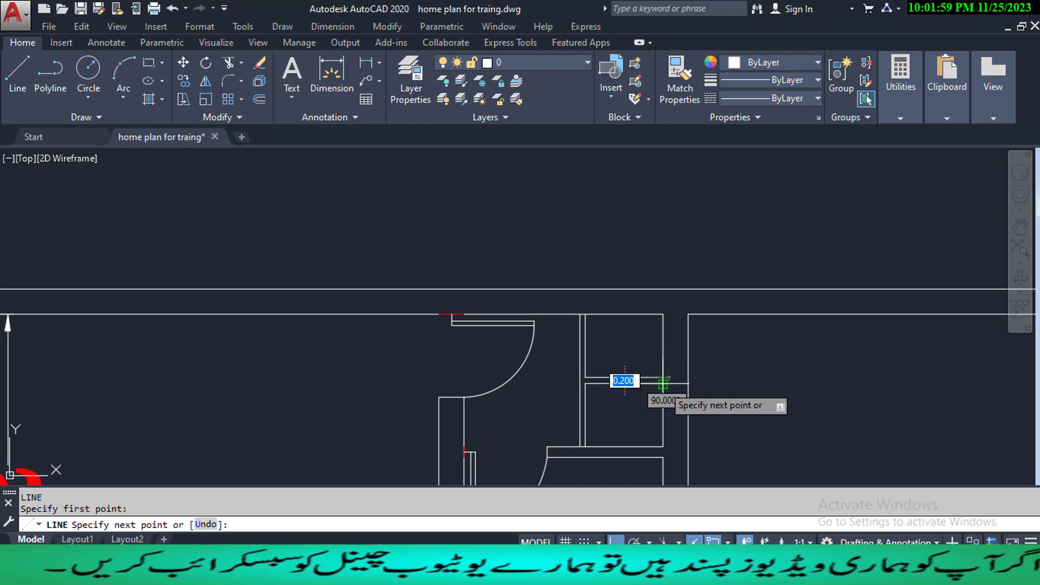
key("Escape")
key("Escape")
key("Escape")
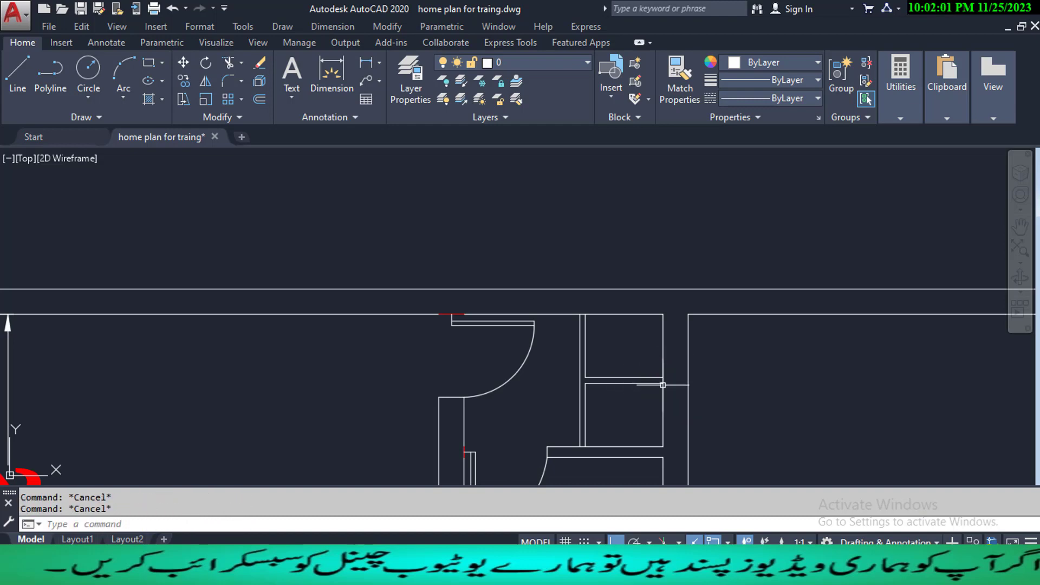
- Hatch the connected vertical and horizontal thin partitions of the small room
type("h")
key("Return")
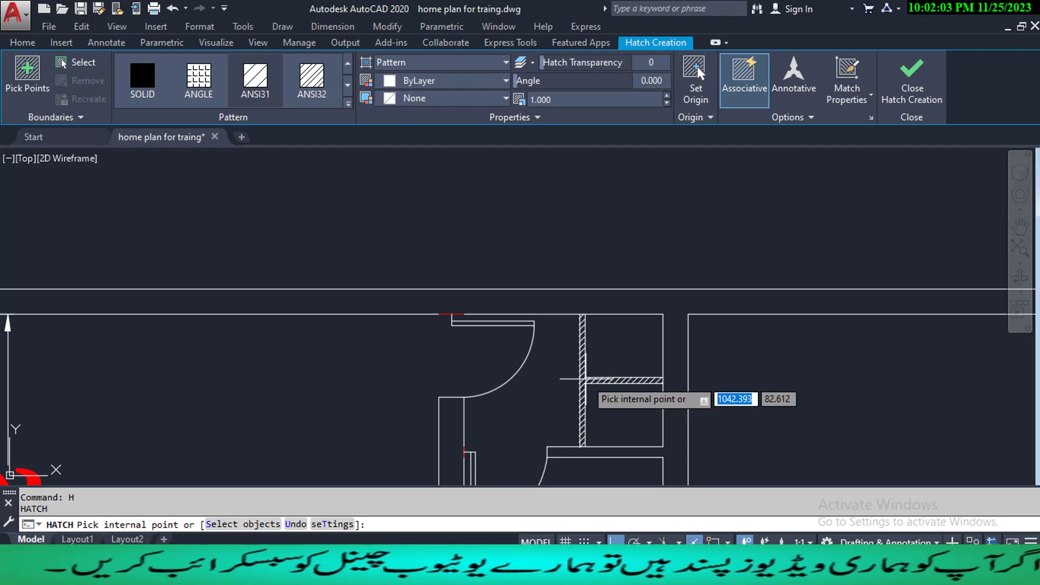
left_click(584, 378)
key("Escape")
key("Escape")
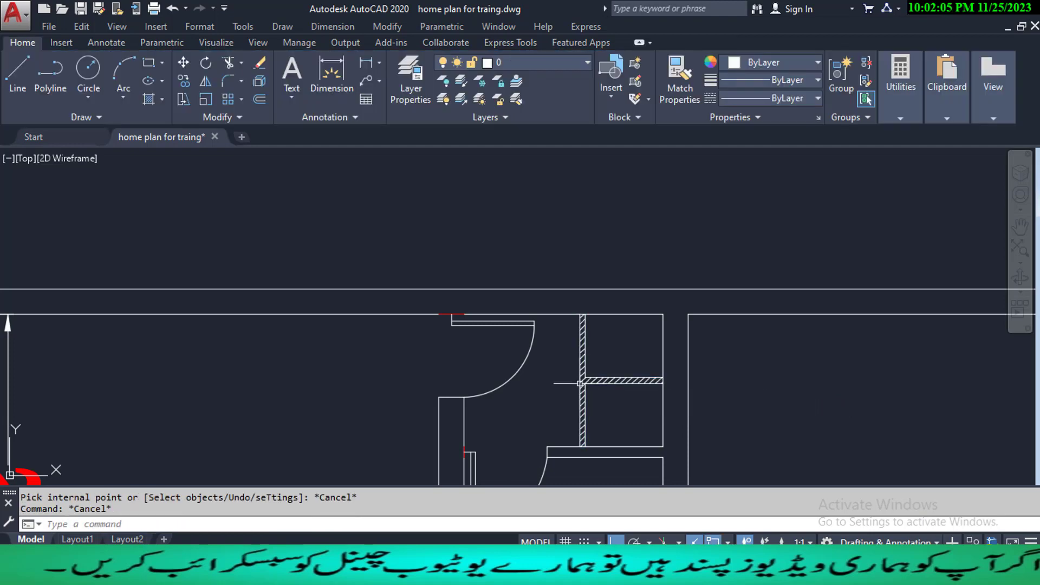
- Offset the inner line of the plan's right exterior wall 15 to the left
scroll(585, 384, "down", 4)
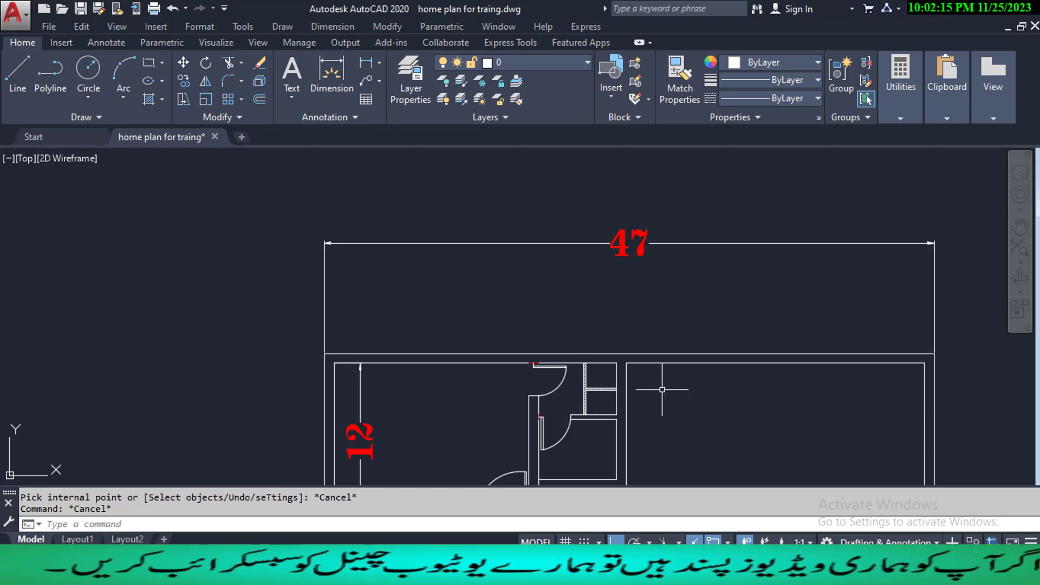
middle_click_drag(565, 392, 566, 370)
scroll(548, 430, "down", 3)
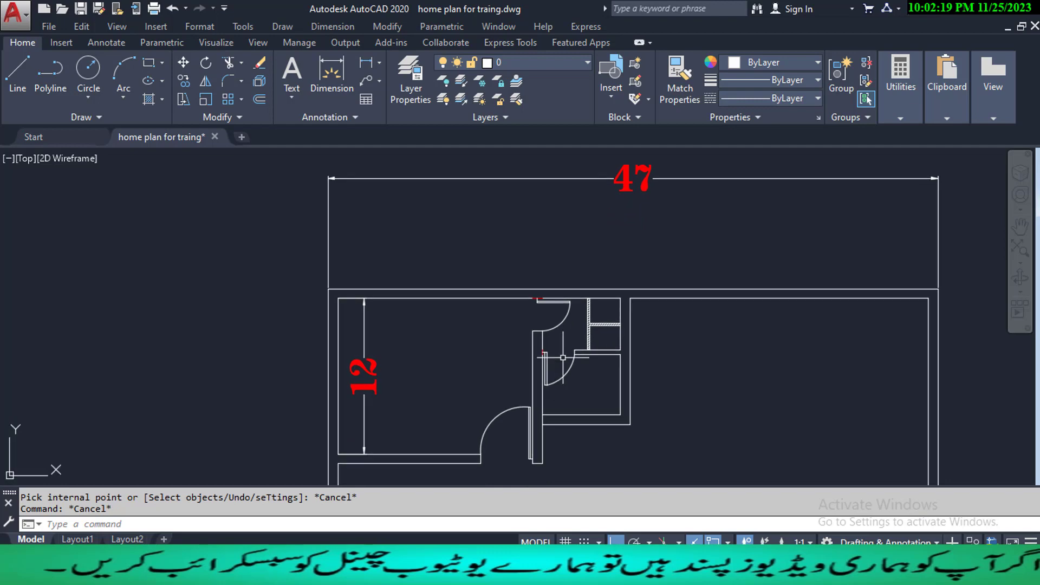
middle_click_drag(590, 431, 565, 410)
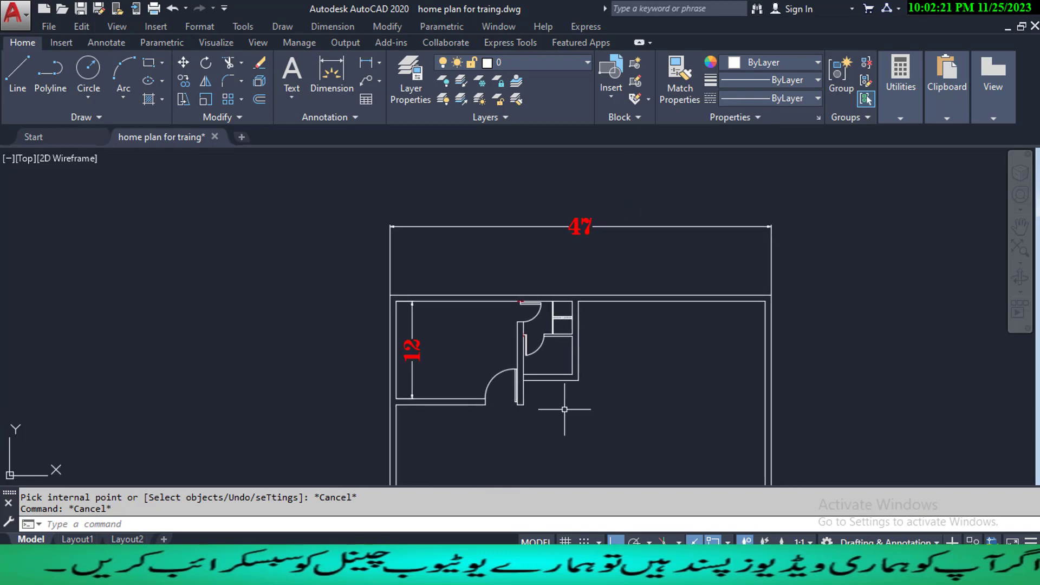
type("o")
key("Return")
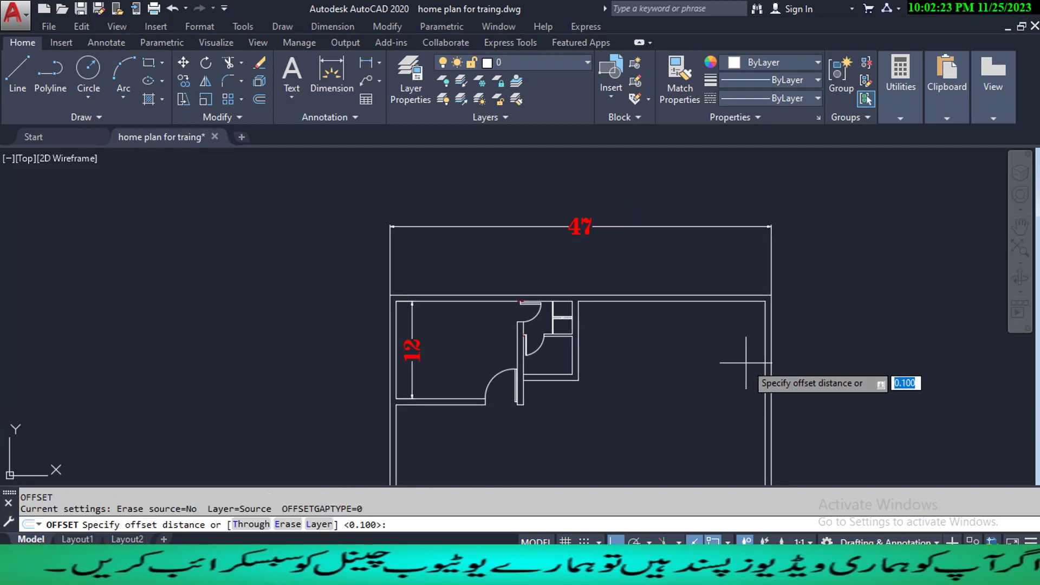
type("15")
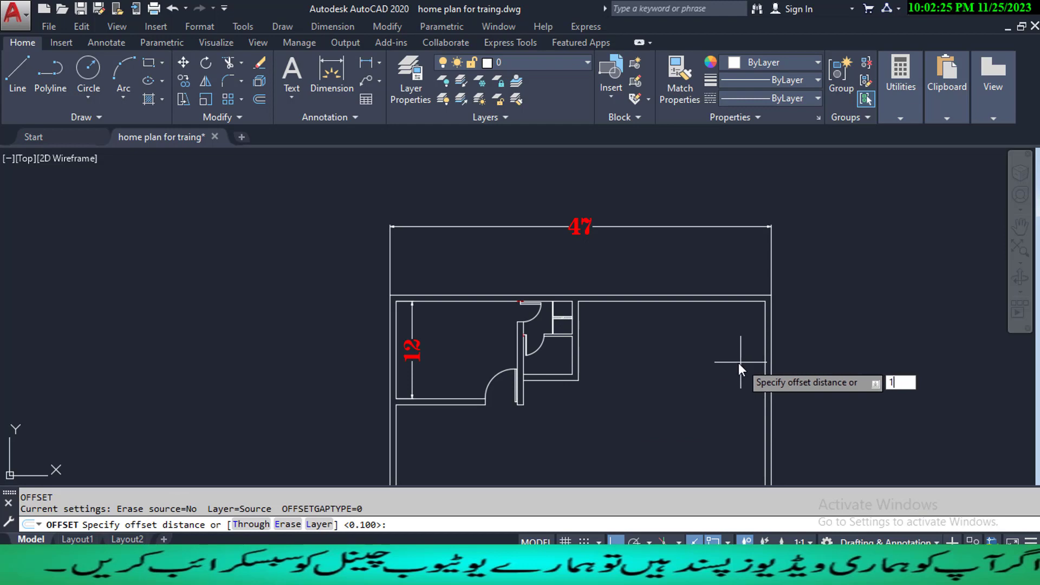
key("Return")
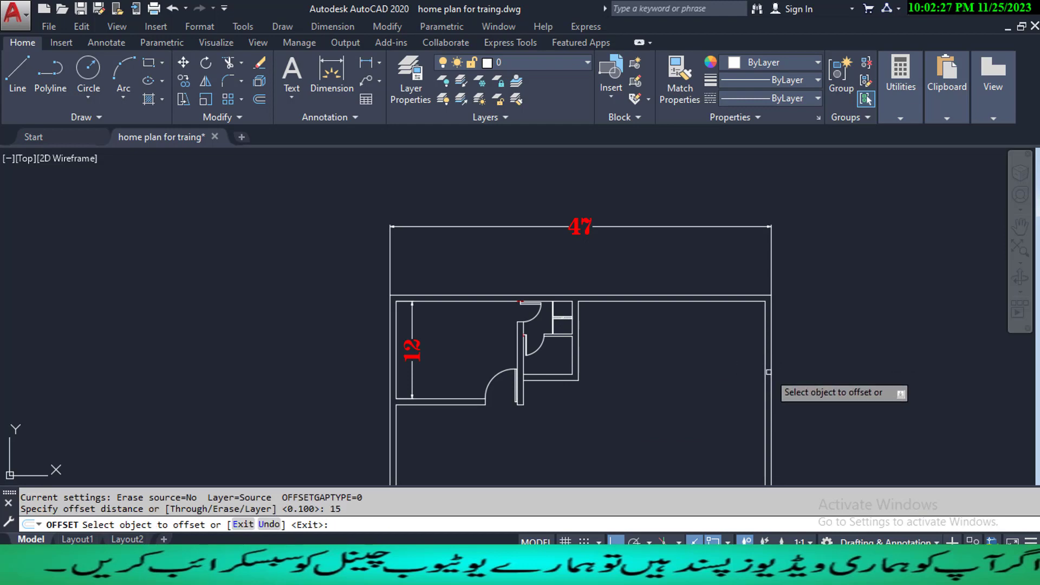
left_click(764, 367)
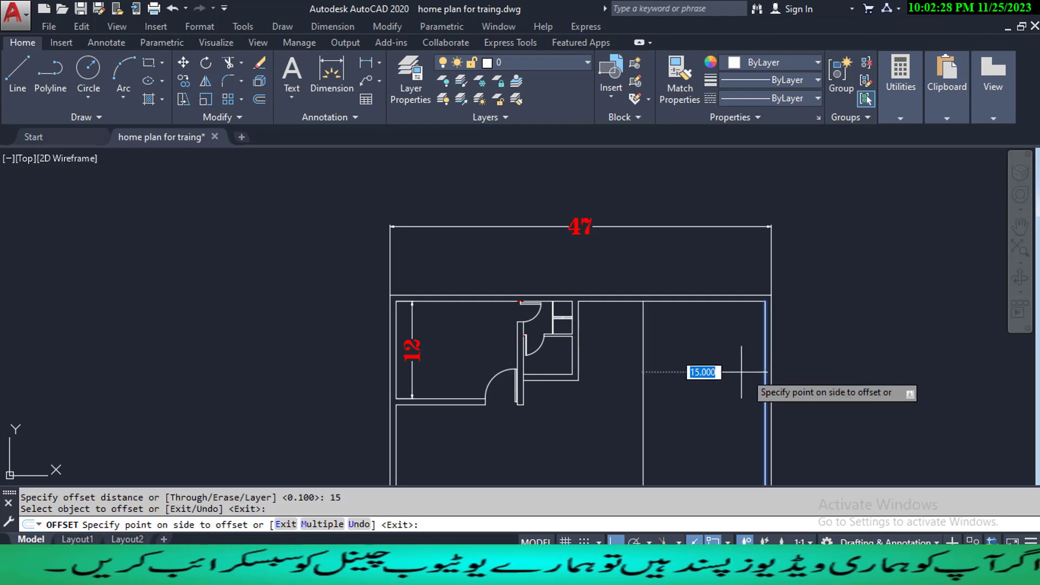
left_click(692, 372)
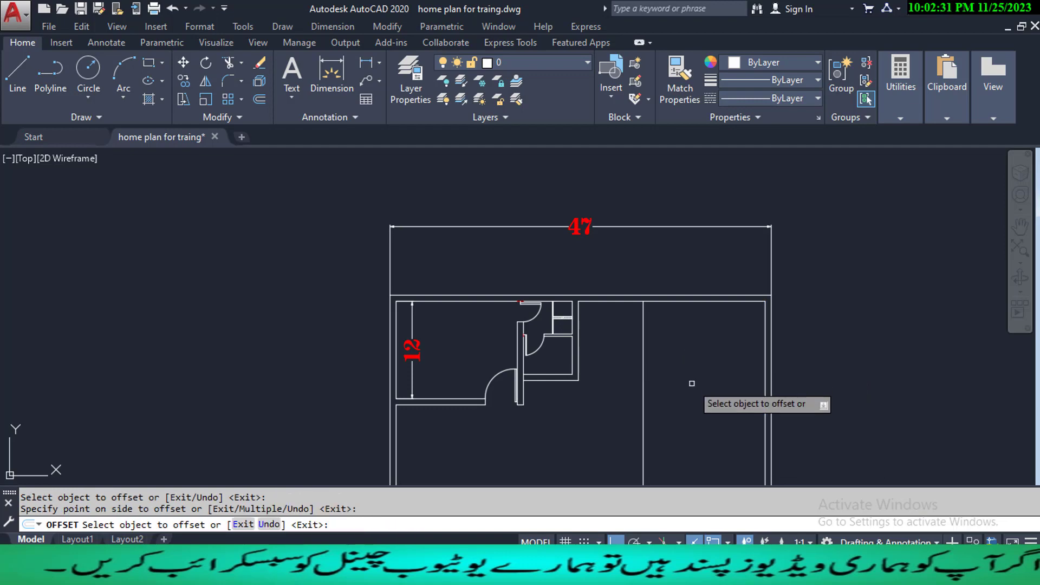
key("Escape")
key("Escape")
key("Escape")
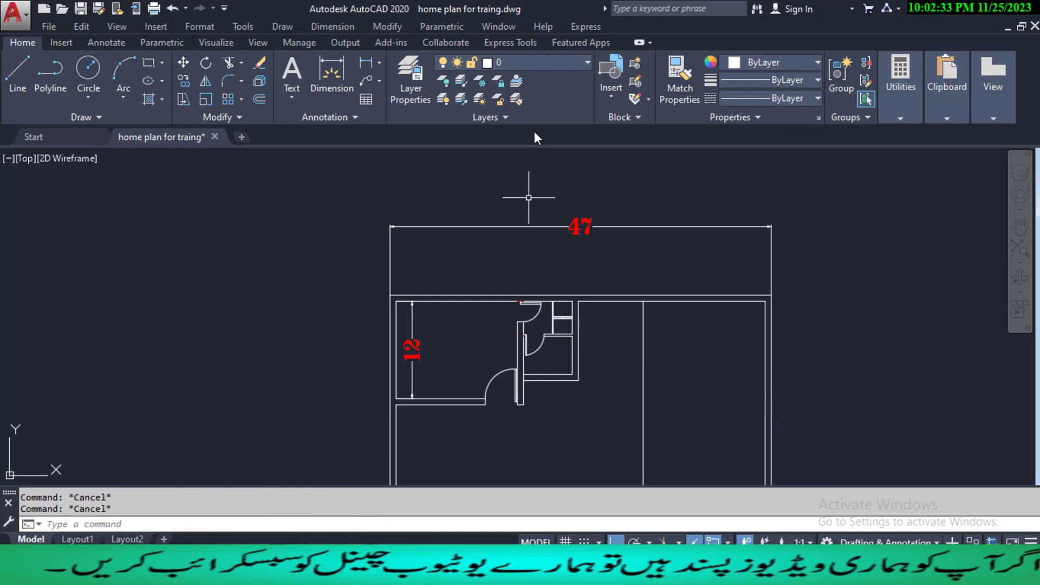
- Add a linear dimension between the small room's right outer wall line and the new vertical line, and erase the dimension
left_click(353, 25)
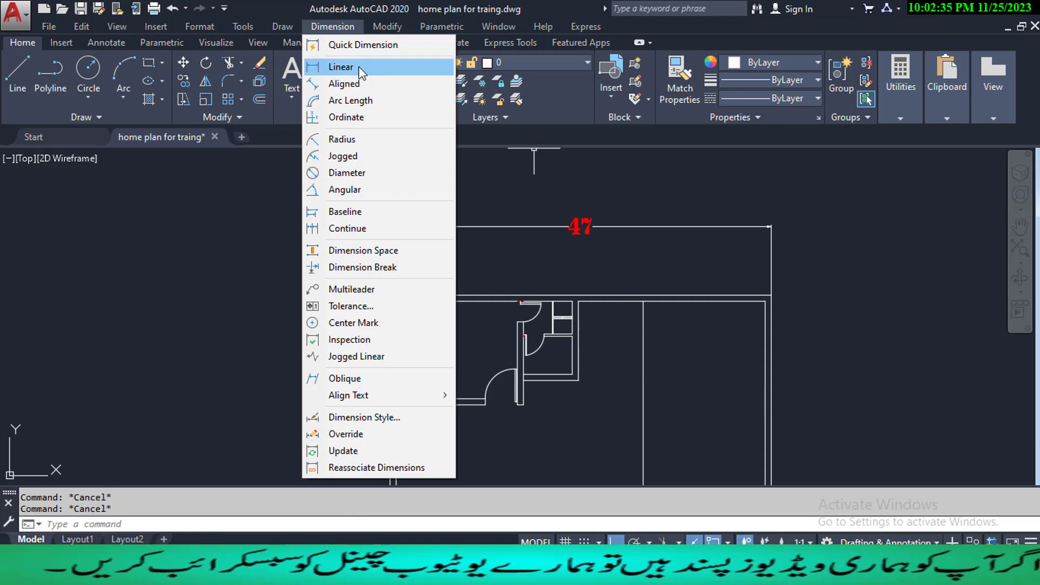
left_click(357, 66)
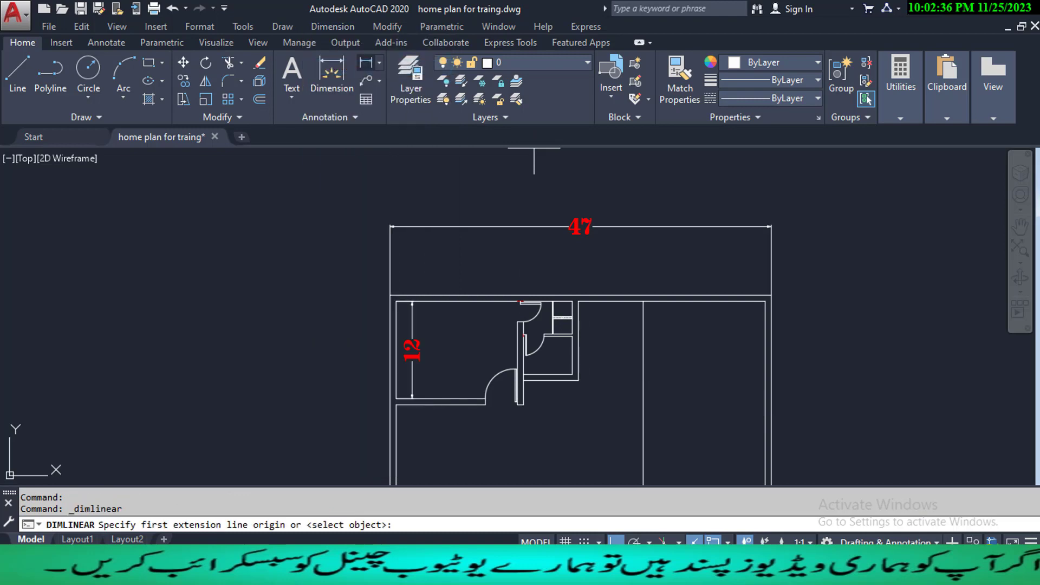
left_click(578, 301)
left_click(642, 301)
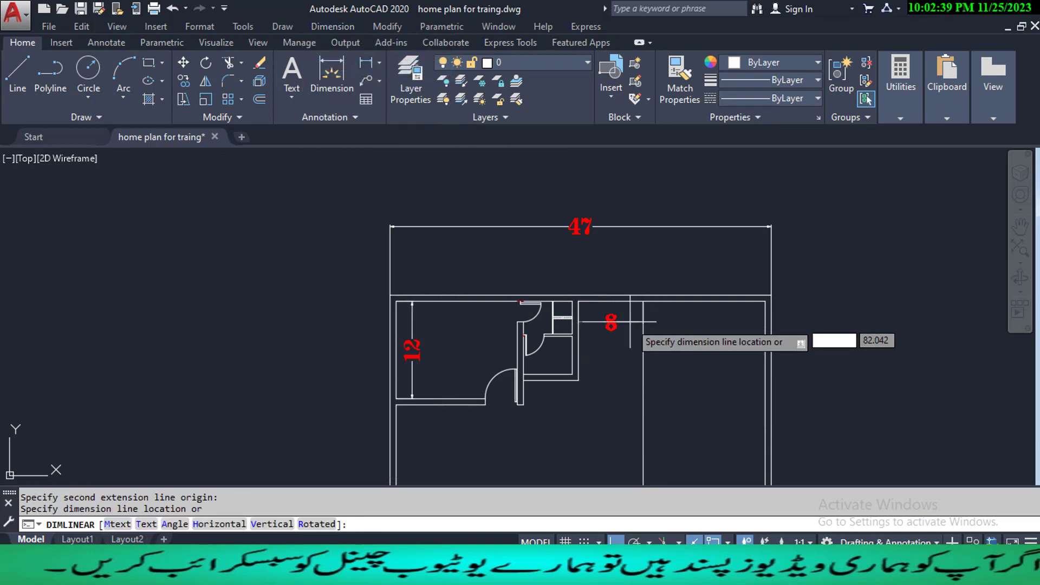
left_click(625, 329)
left_click(626, 358)
left_click(599, 315)
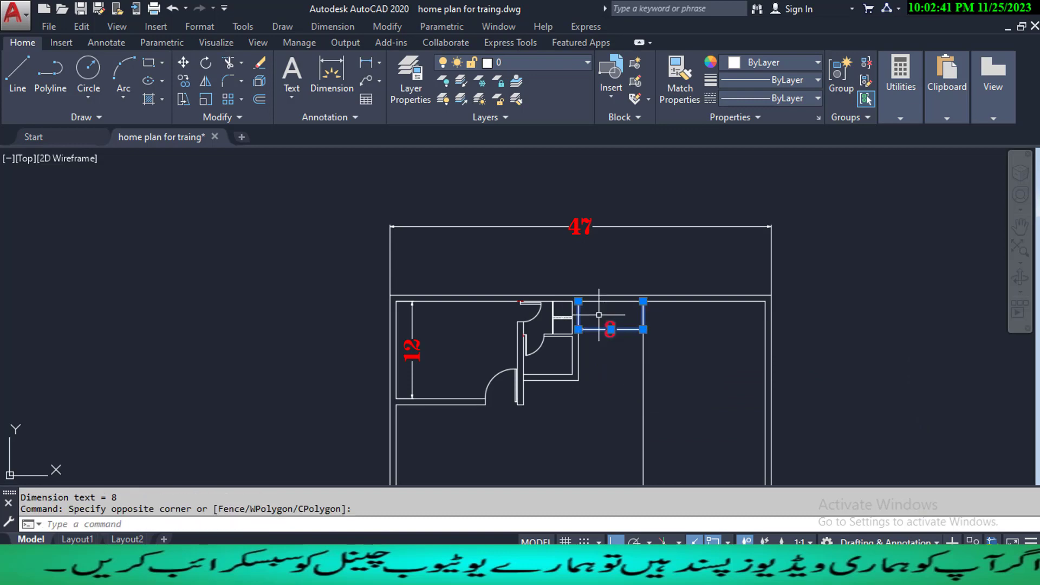
type("e")
key("Return")
- Offset the new vertical line 0.75 to the left to form the wall of the right-hand room
type("o")
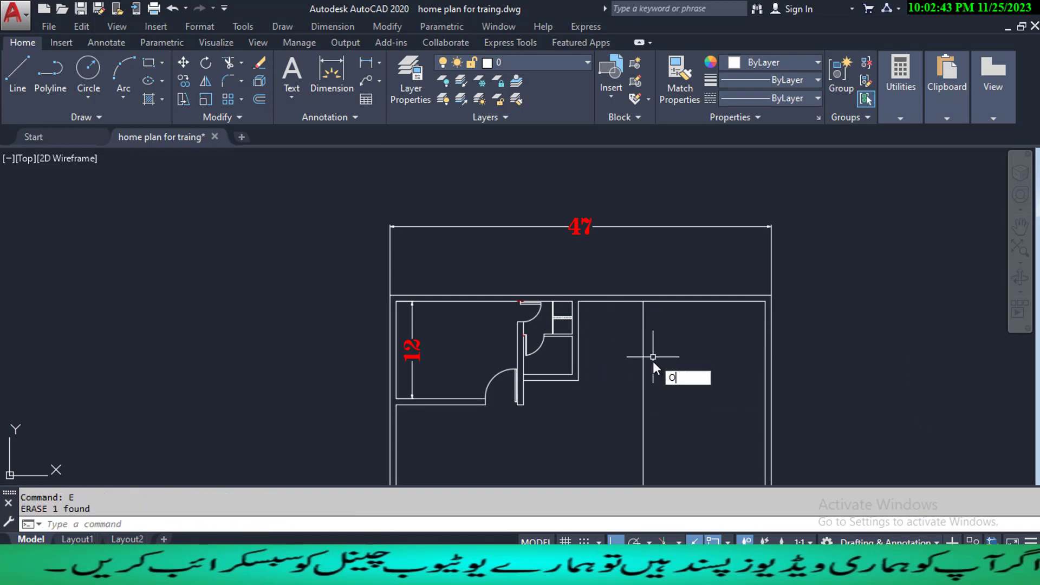
key("Return")
type(".75")
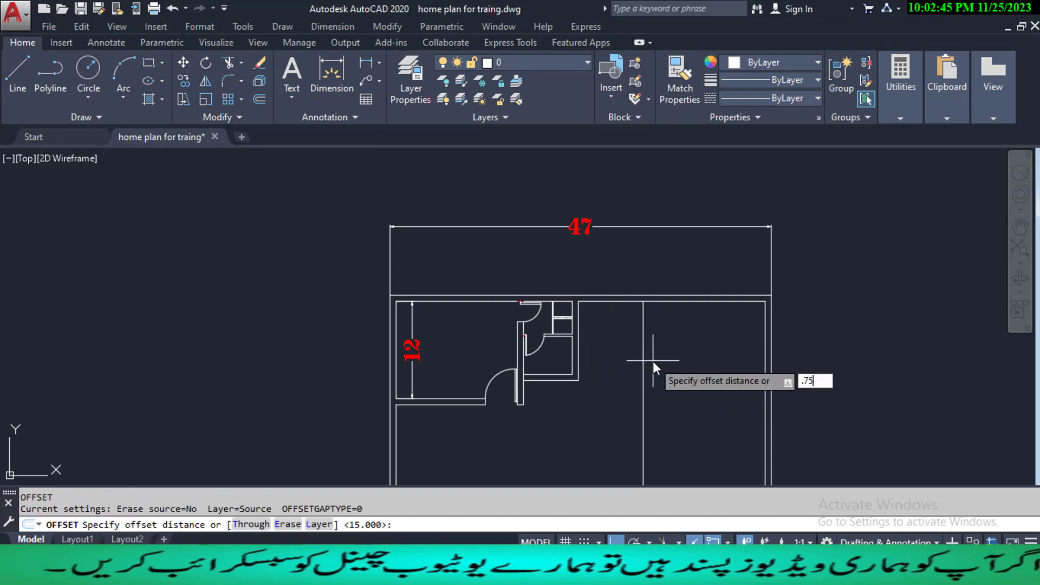
key("Return")
left_click(645, 362)
left_click(631, 353)
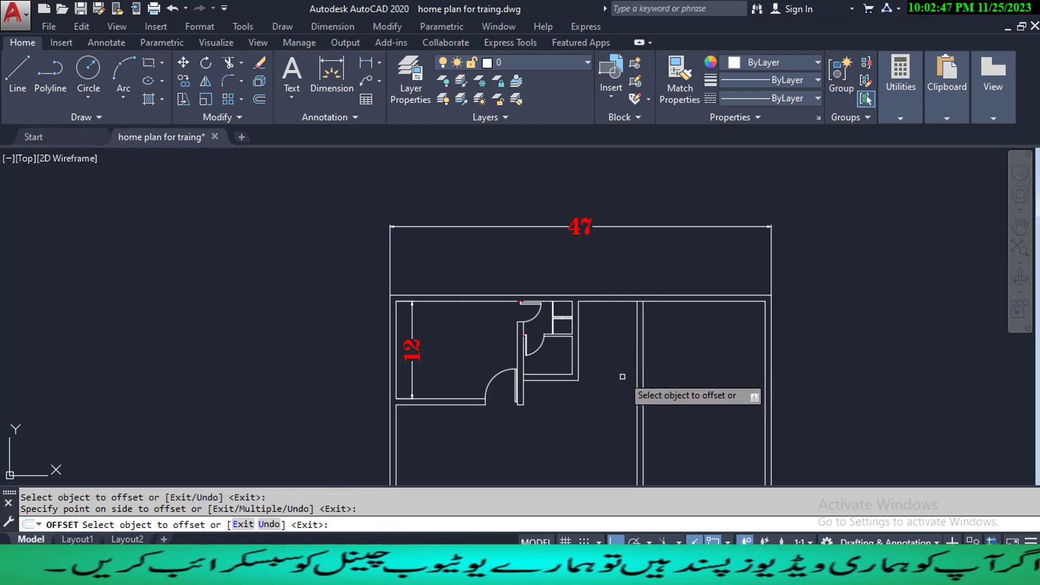
key("Escape")
key("Escape")
key("Escape")
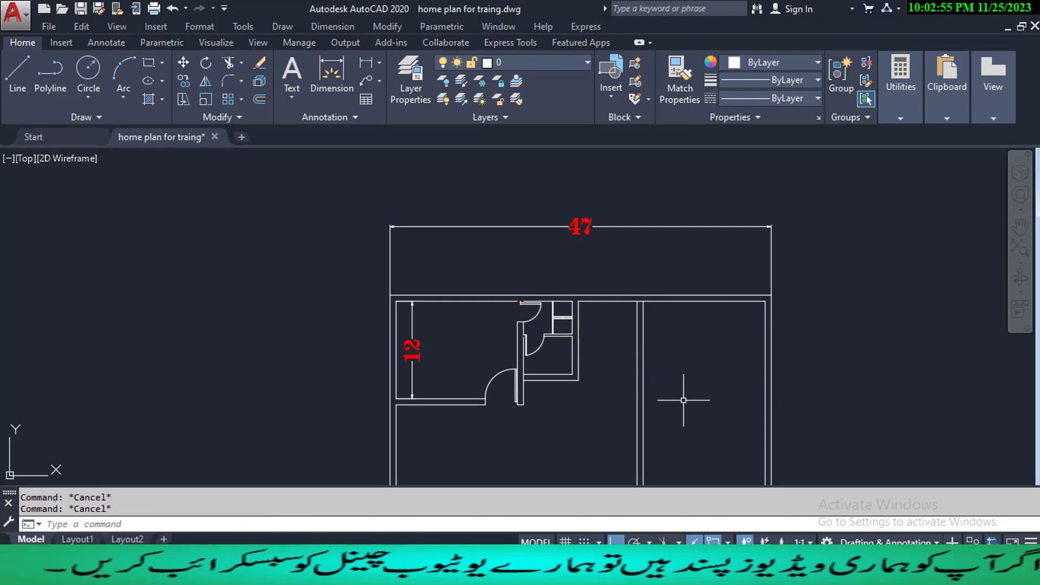
- Offset the inner line of the top exterior wall 14 downward across the right-hand room
type("o")
key("Return")
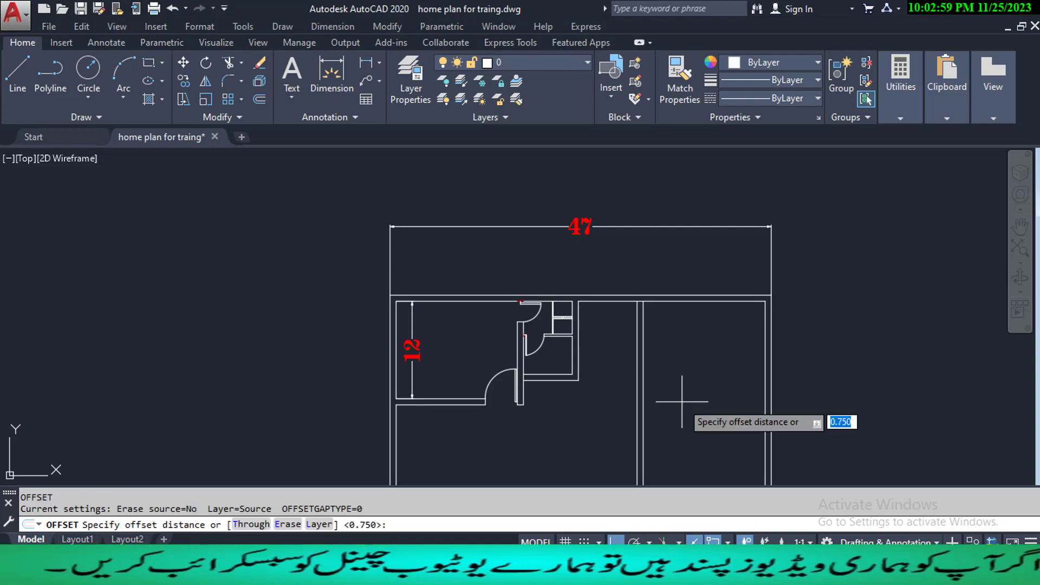
type("14")
key("Return")
left_click(723, 301)
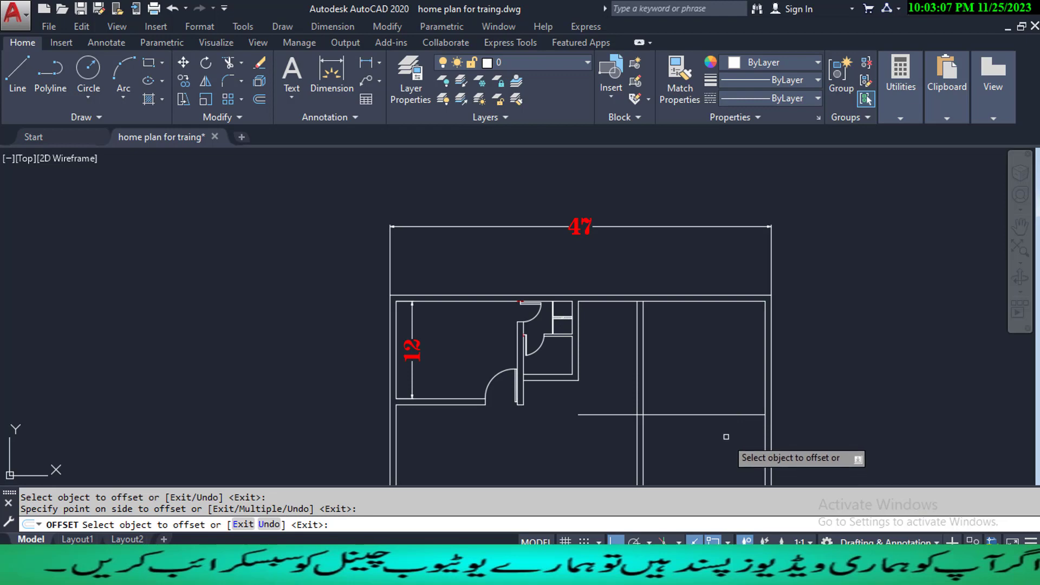
key("Escape")
key("Escape")
- Offset the new horizontal line 0.75 downward to form the lower wall of the right-hand room
type("o")
key("Return")
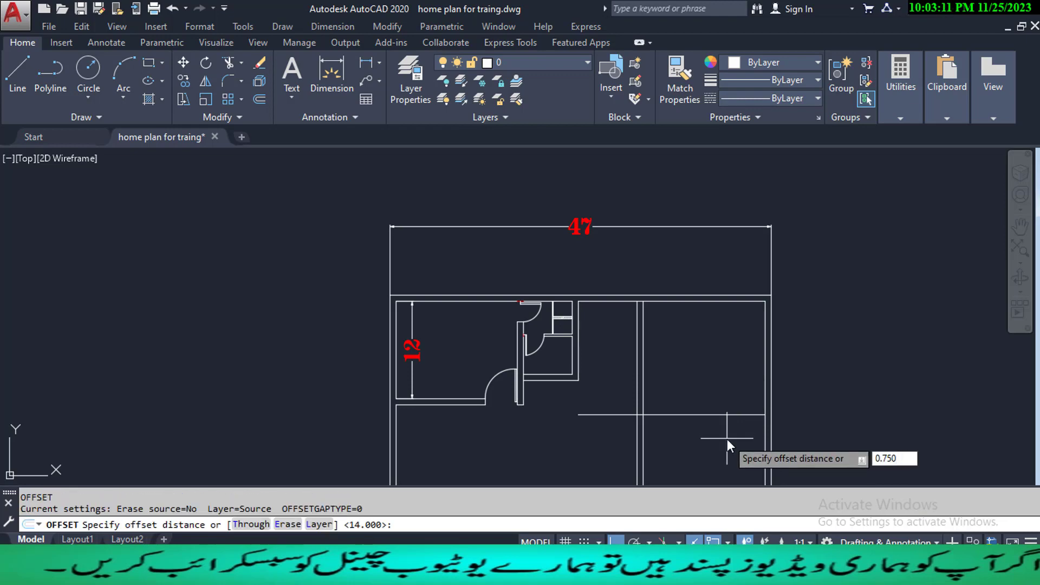
type("0.750")
key("Return")
left_click(726, 415)
left_click(732, 447)
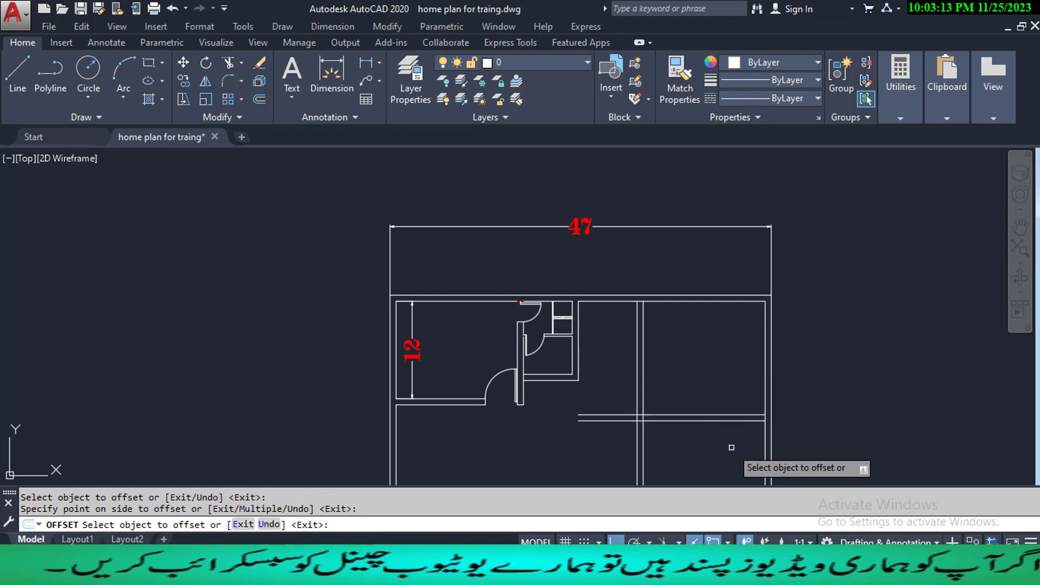
key("Escape")
key("Escape")
key("Escape")
- Trim the horizontal wall lines left of the right-hand room and open the junction with its vertical wall
middle_click_drag(673, 400, 692, 360)
type("TR")
key("Return")
key("Return")
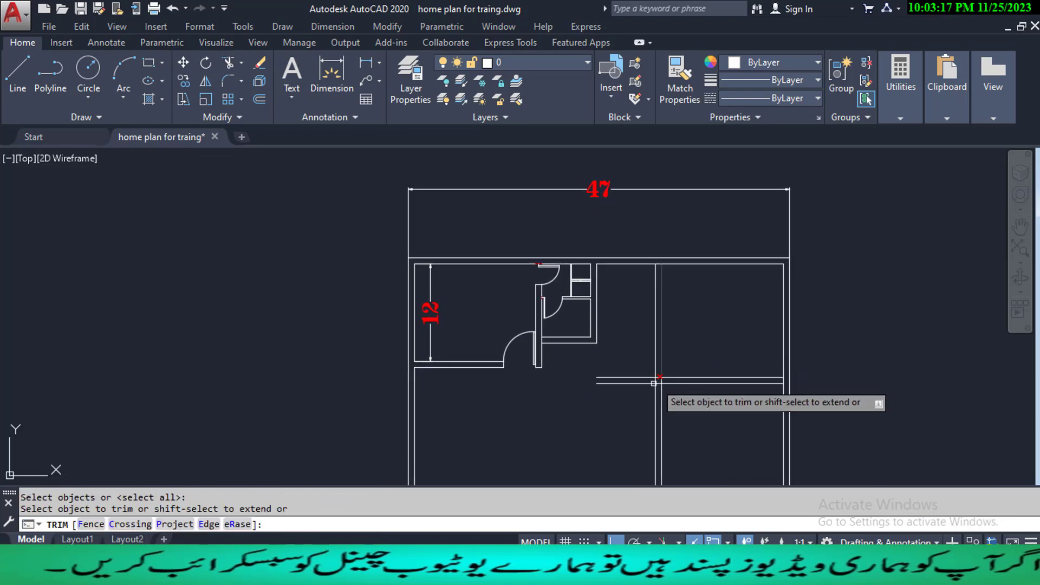
left_click(647, 395)
left_click(611, 355)
scroll(654, 387, "up", 4)
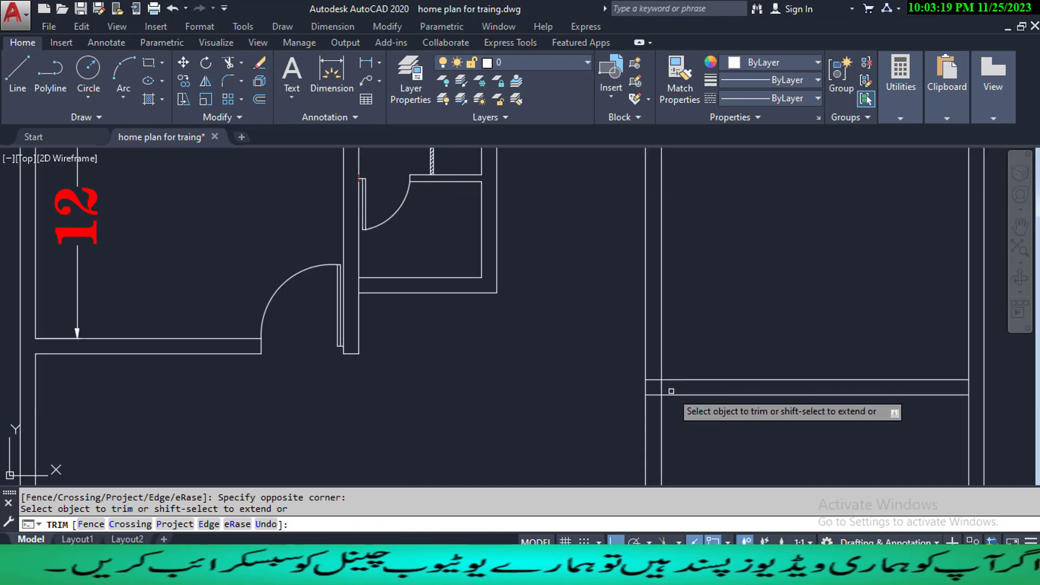
left_click(660, 388)
left_click(656, 389)
left_click(656, 389)
left_click(657, 379)
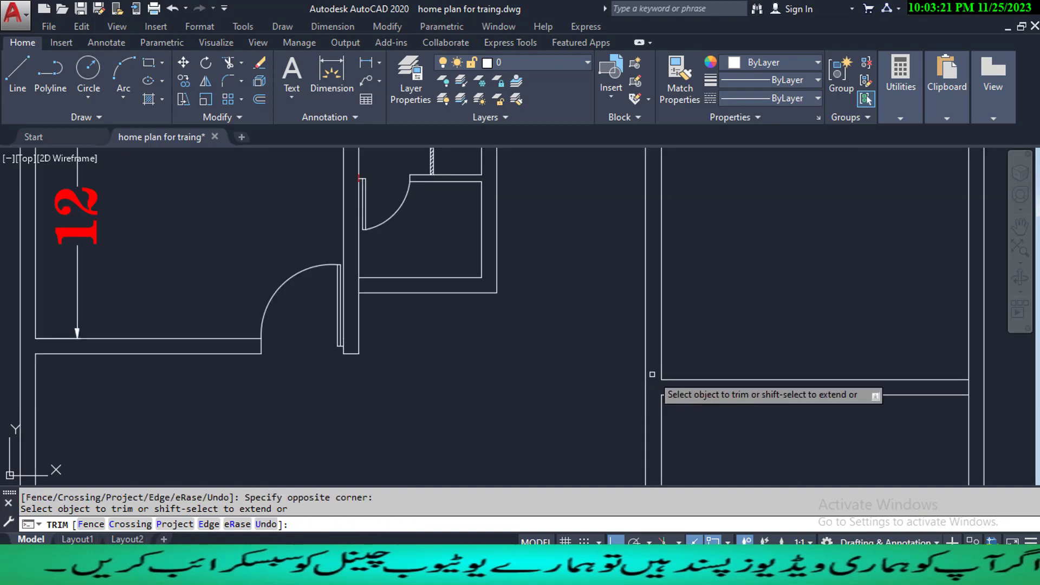
key("Escape")
key("Escape")
key("Escape")
scroll(654, 408, "down", 4)
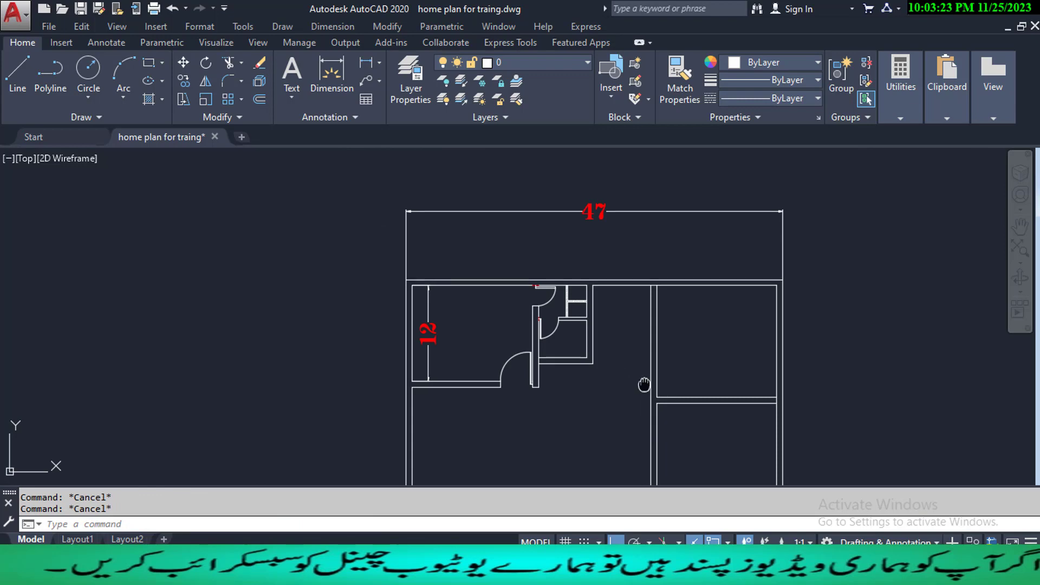
- Trim the top exterior wall's inner line between the two lines of the right-hand room's vertical wall
middle_click_drag(639, 384, 675, 340)
middle_click_drag(675, 379, 702, 386)
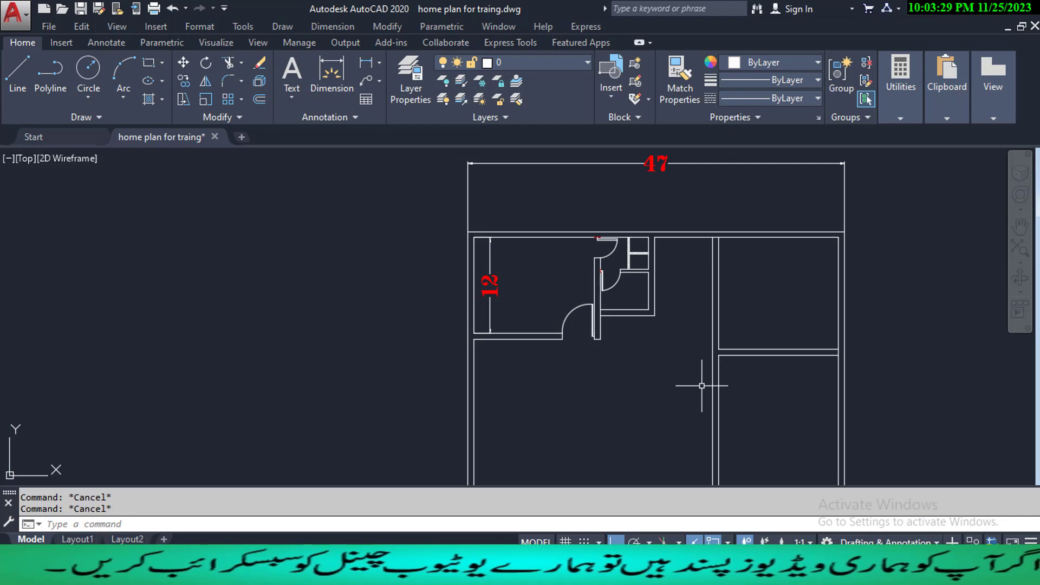
scroll(716, 256, "up", 3)
type("tr")
key("Return")
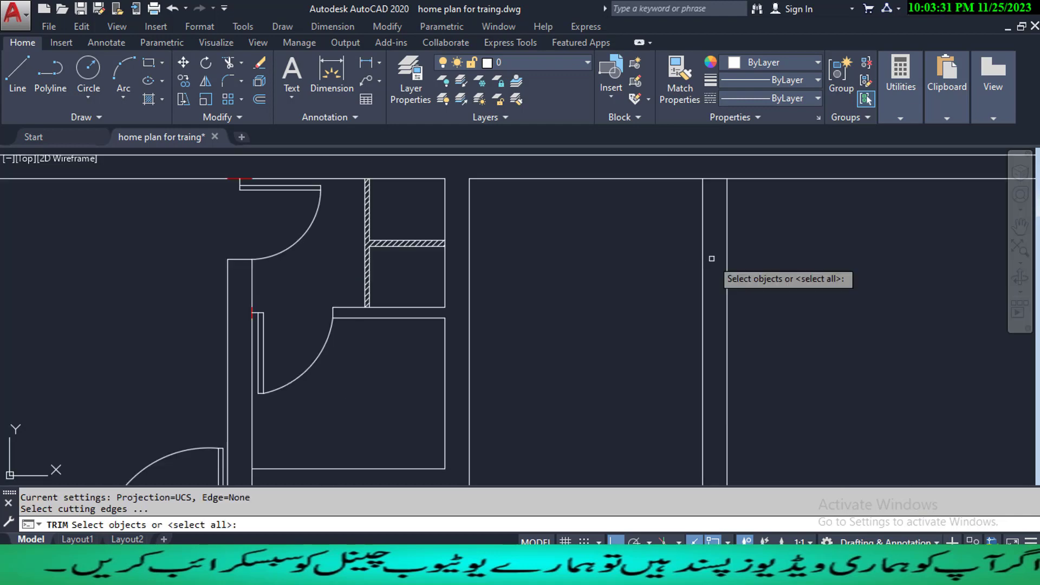
key("Return")
key("Escape")
scroll(721, 200, "down", 2)
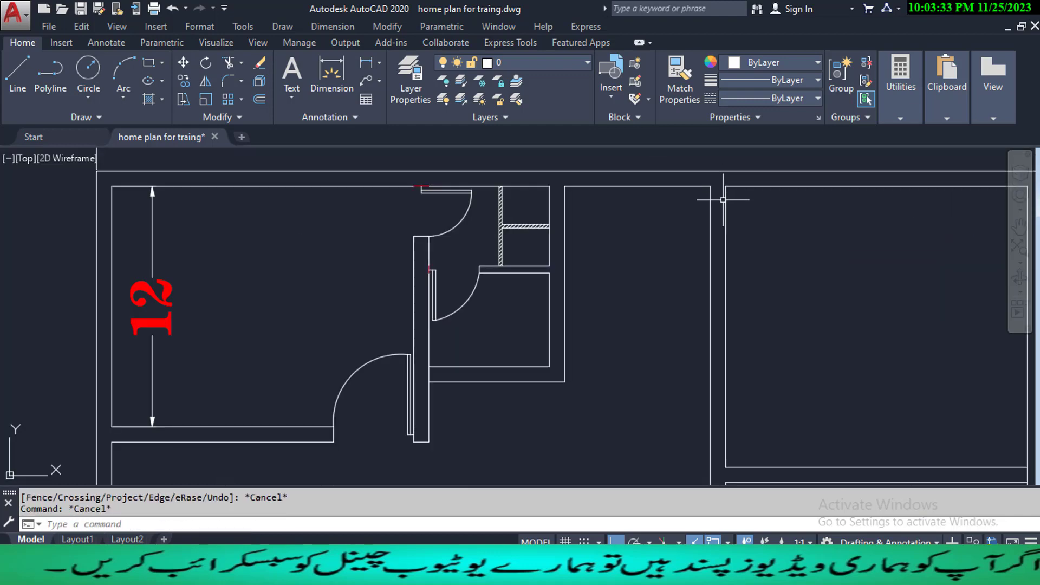
- Trim the right exterior wall's inner line between the two lines of the room's lower wall
scroll(738, 197, "down", 2)
middle_click_drag(744, 279, 727, 282)
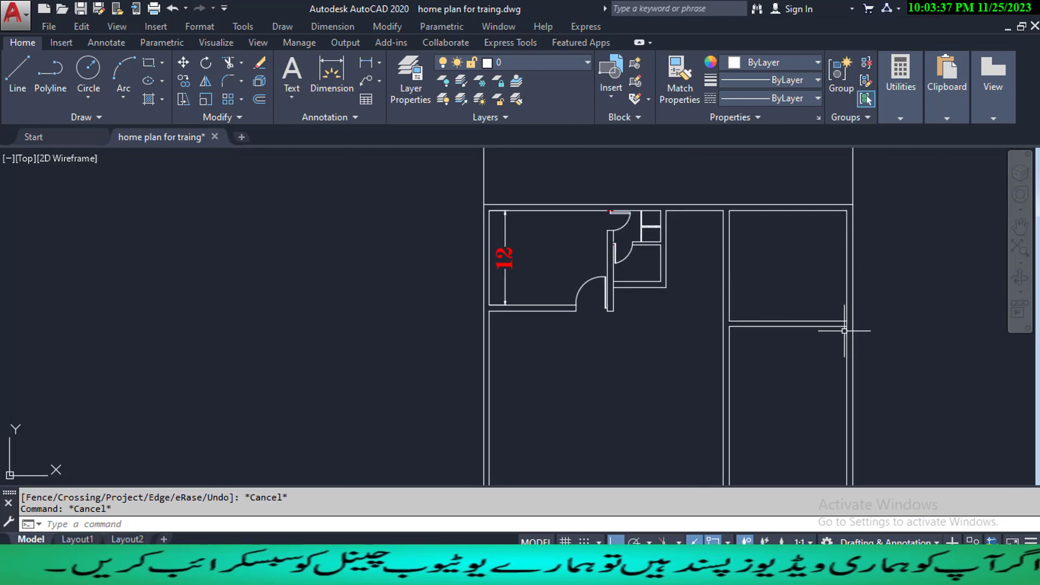
scroll(848, 318, "up", 5)
type("tr")
key("Return")
key("Return")
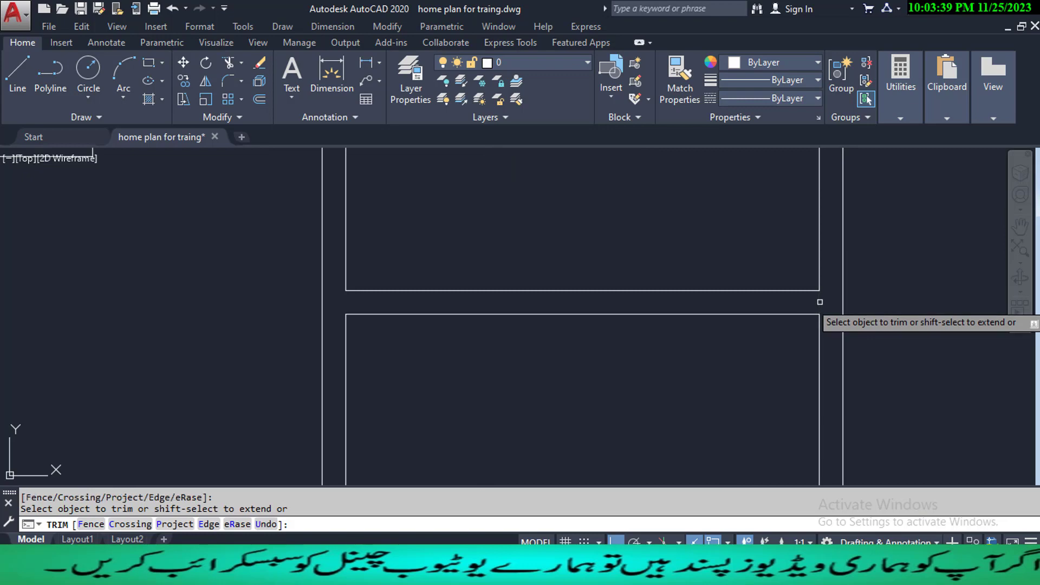
key("Escape")
key("Escape")
key("Escape")
- Fillet the lower wall's outer line with the vertical wall's outer line into a sharp corner, radius 0
scroll(795, 314, "down", 6)
middle_click_drag(715, 262, 712, 301)
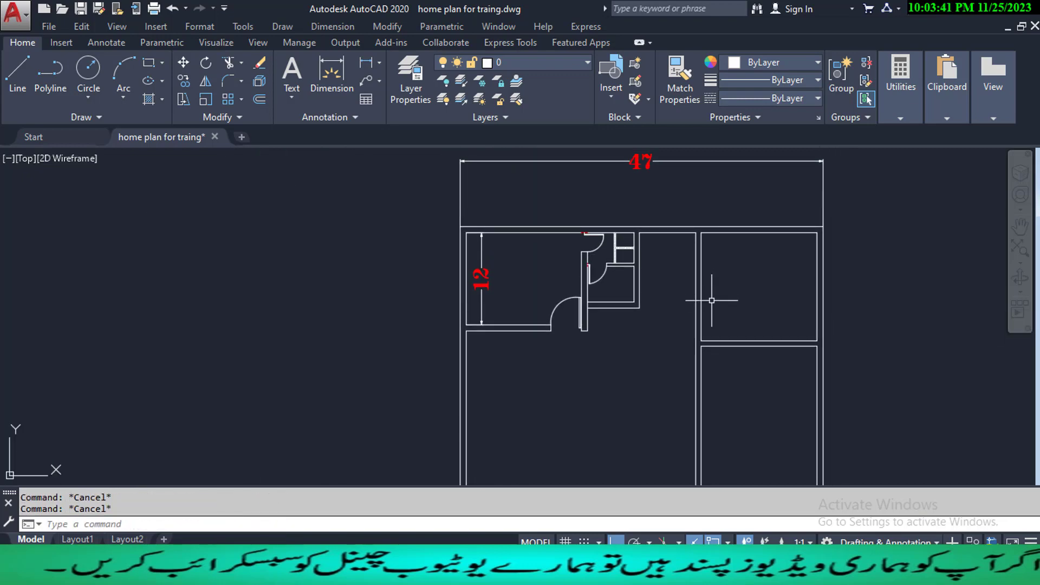
scroll(725, 347, "up", 2)
middle_click_drag(716, 370, 688, 342)
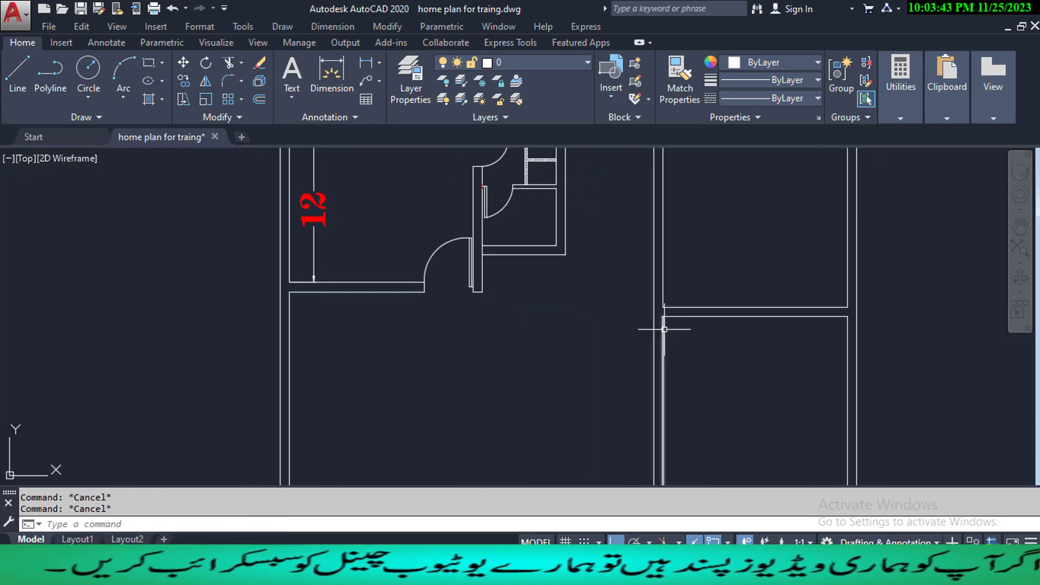
scroll(664, 329, "down", 4)
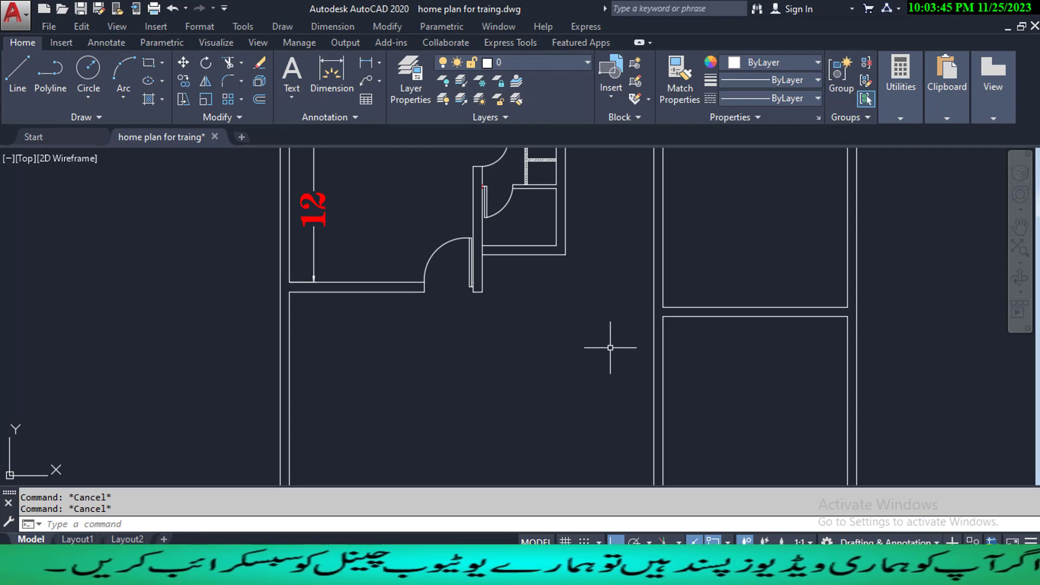
middle_click_drag(598, 301, 585, 352)
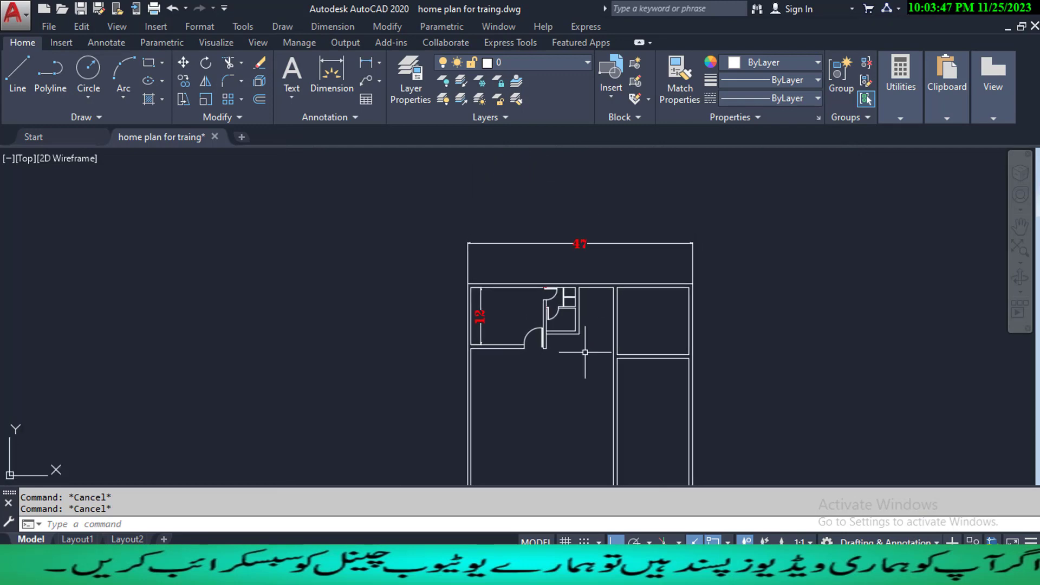
scroll(618, 383, "up", 7)
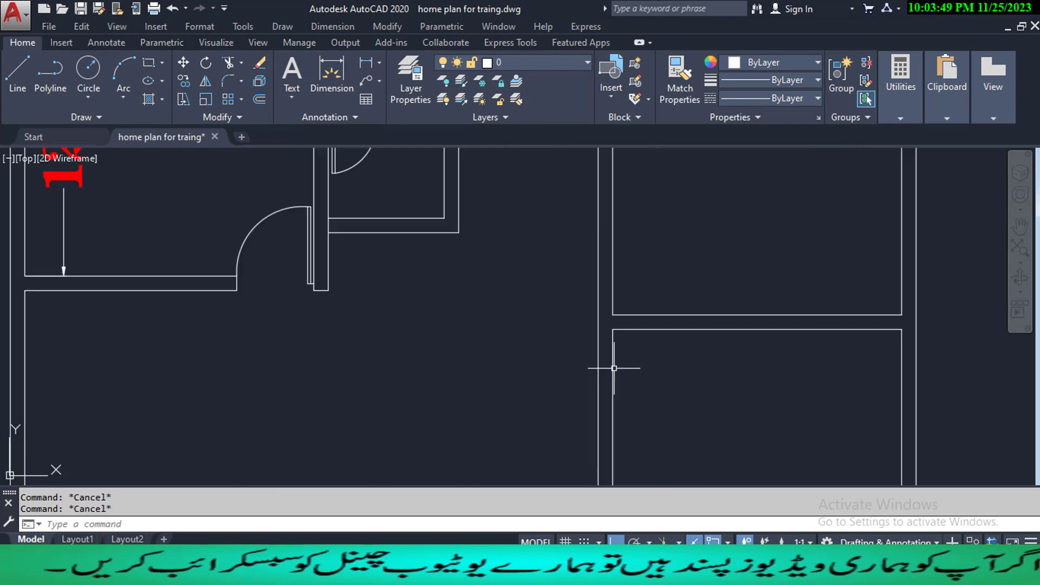
type("f")
key("Return")
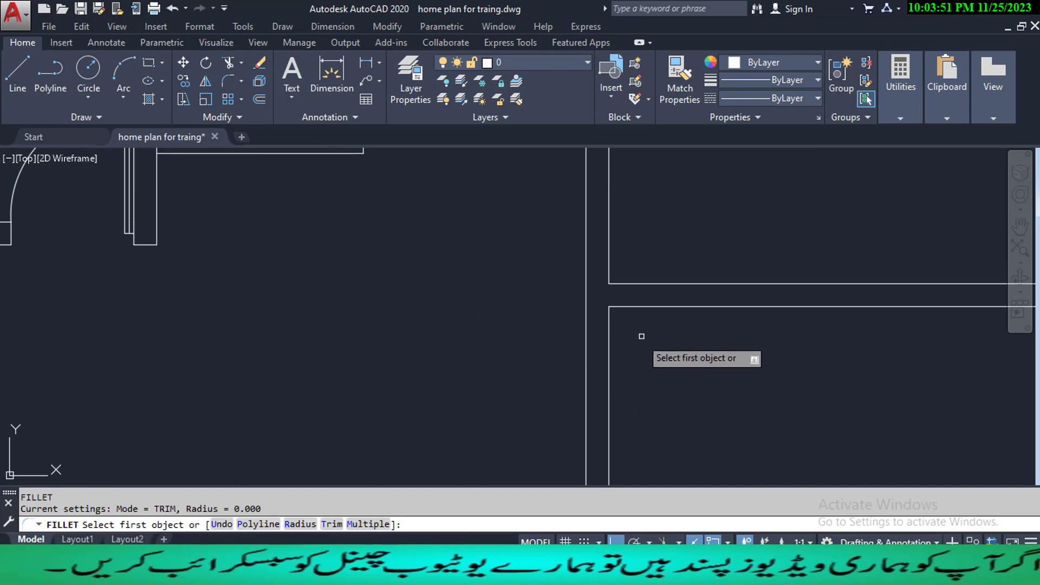
left_click(649, 306)
left_click(588, 288)
key("Escape")
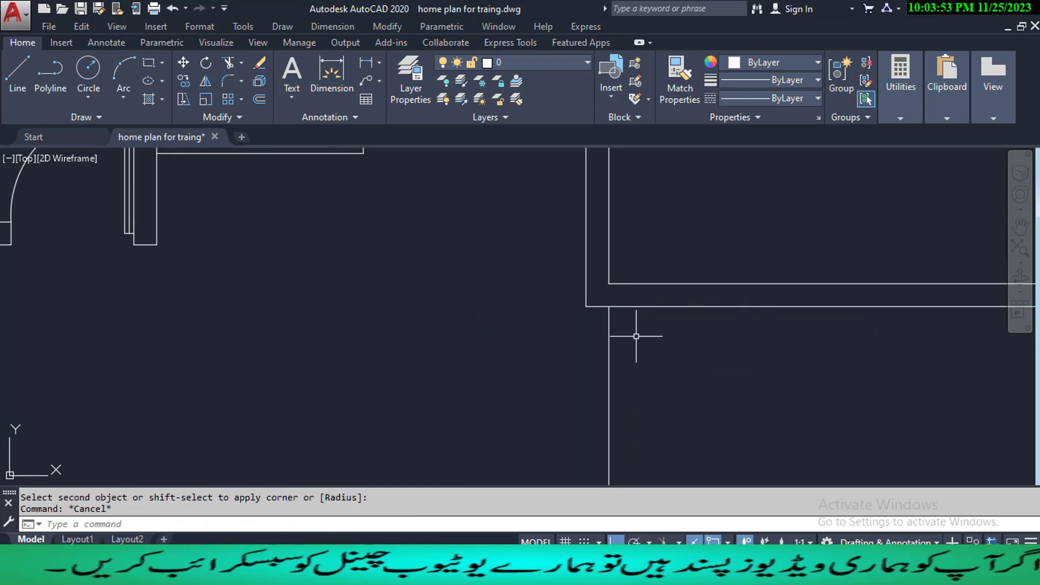
- Erase the leftover vertical wall line below the right-hand room
left_click(618, 328)
left_click(585, 351)
type("E")
key("Return")
scroll(592, 325, "down", 6)
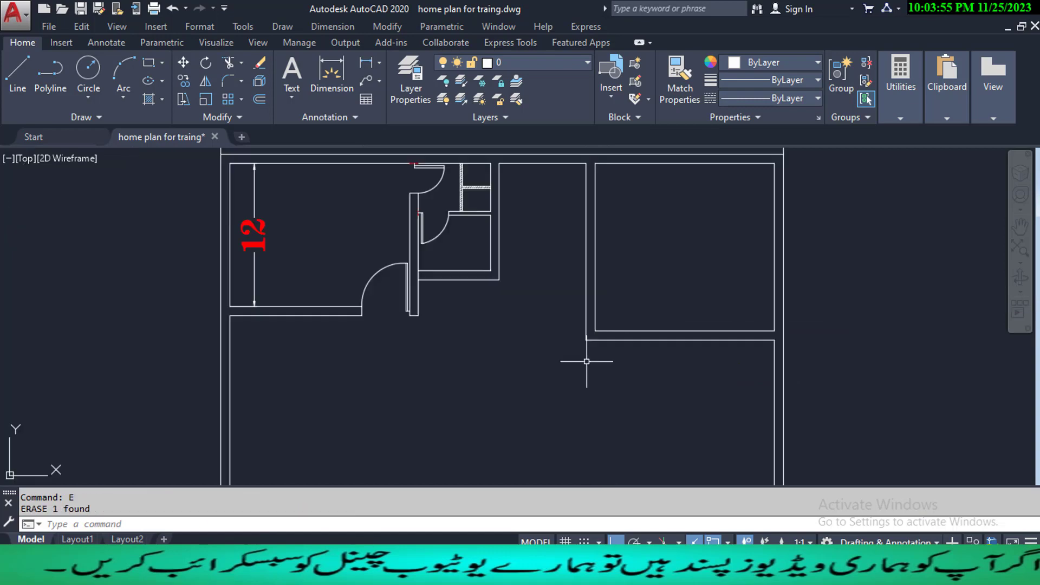
scroll(598, 372, "up", 3)
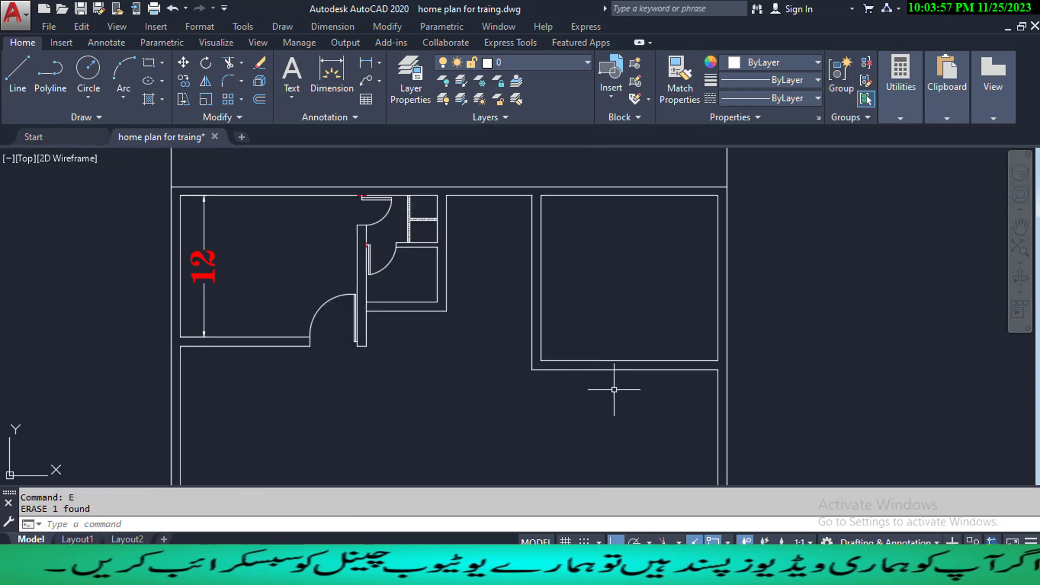
- Offset the right exterior wall's inner line below the room 4 to the left
middle_click_drag(614, 389, 632, 386)
key("Return")
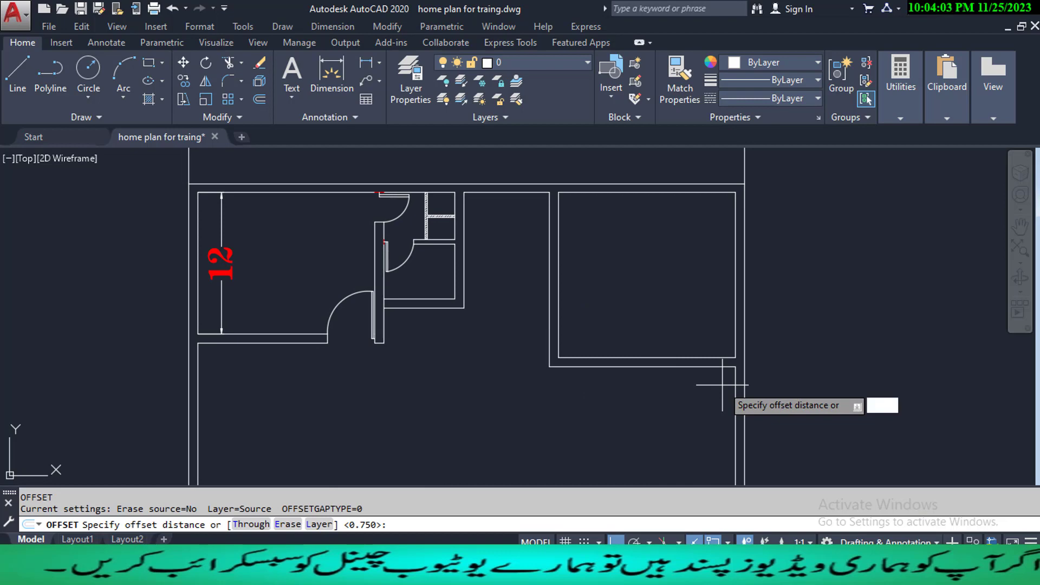
key("Return")
left_click(735, 403)
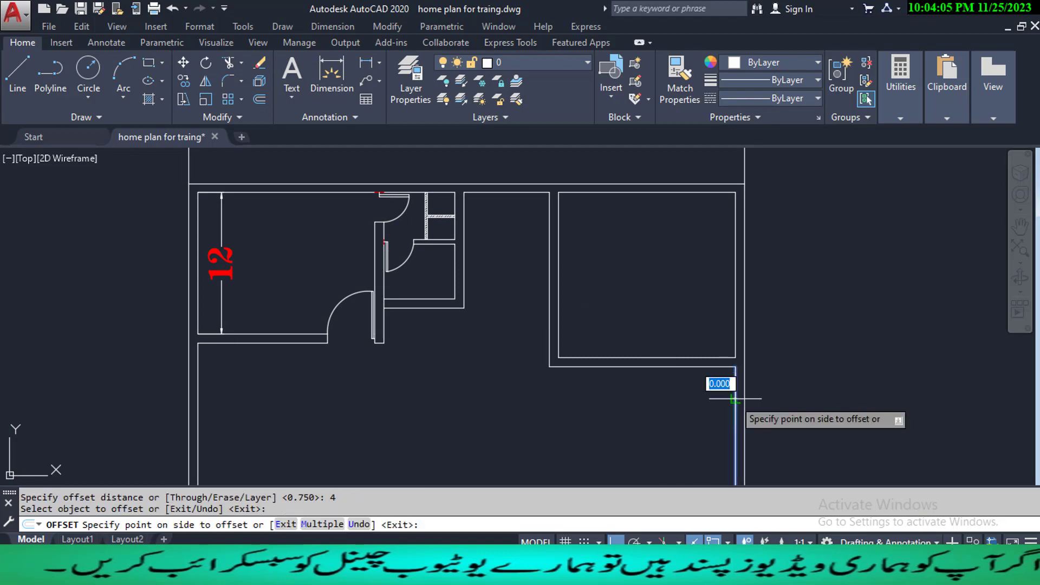
left_click(668, 401)
key("Escape")
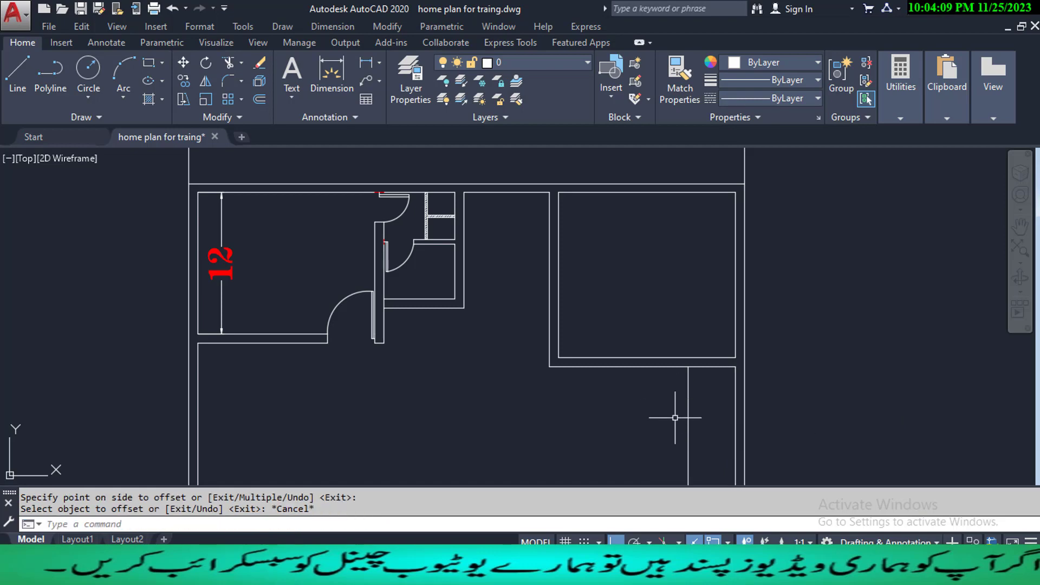
key("Escape")
key("Escape")
- Offset the new vertical line .33 to the left to form a thin partition
type("O")
key("Return")
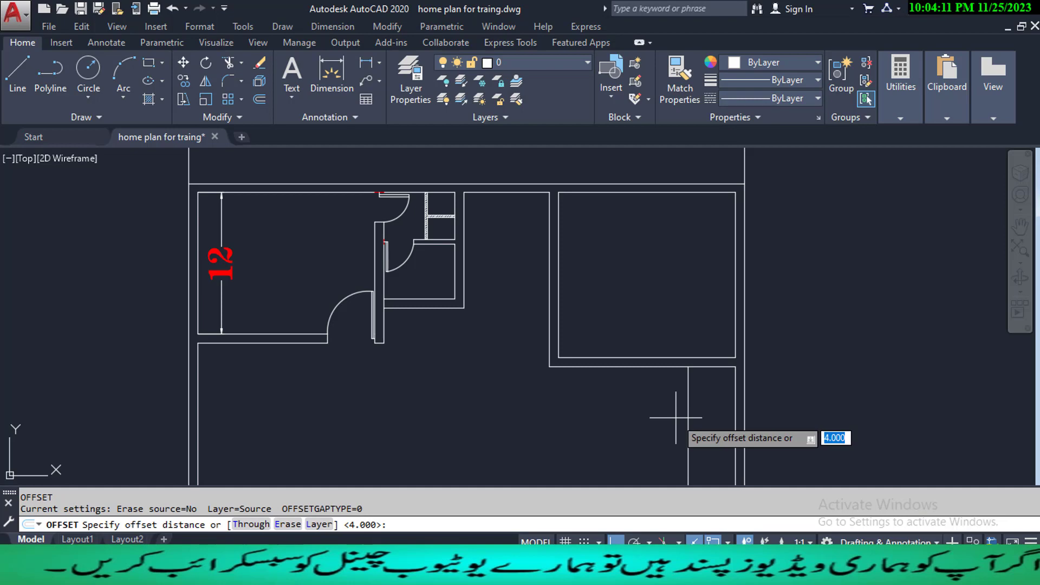
type(".33")
key("Return")
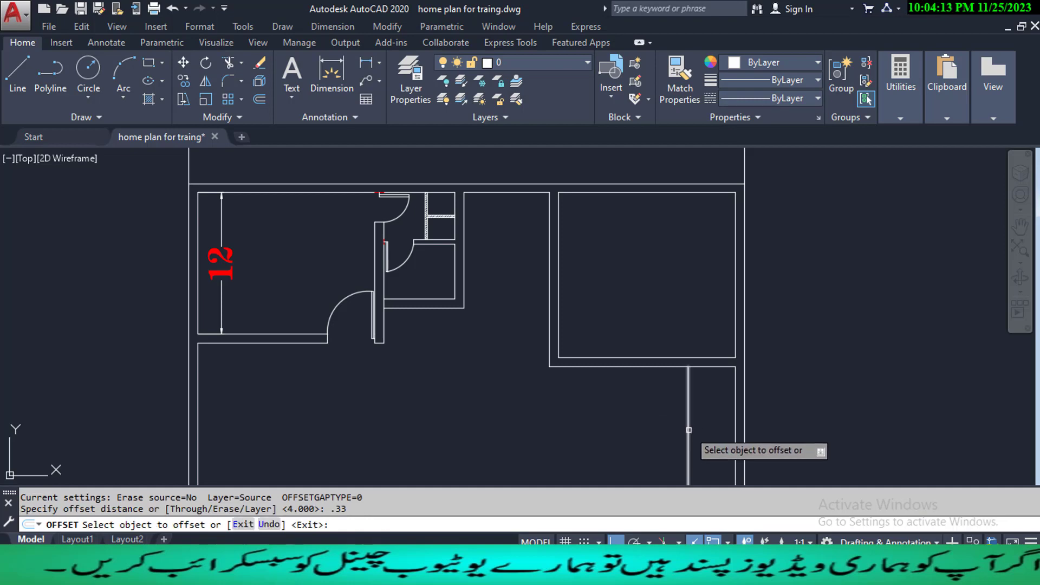
left_click(688, 430)
left_click(623, 434)
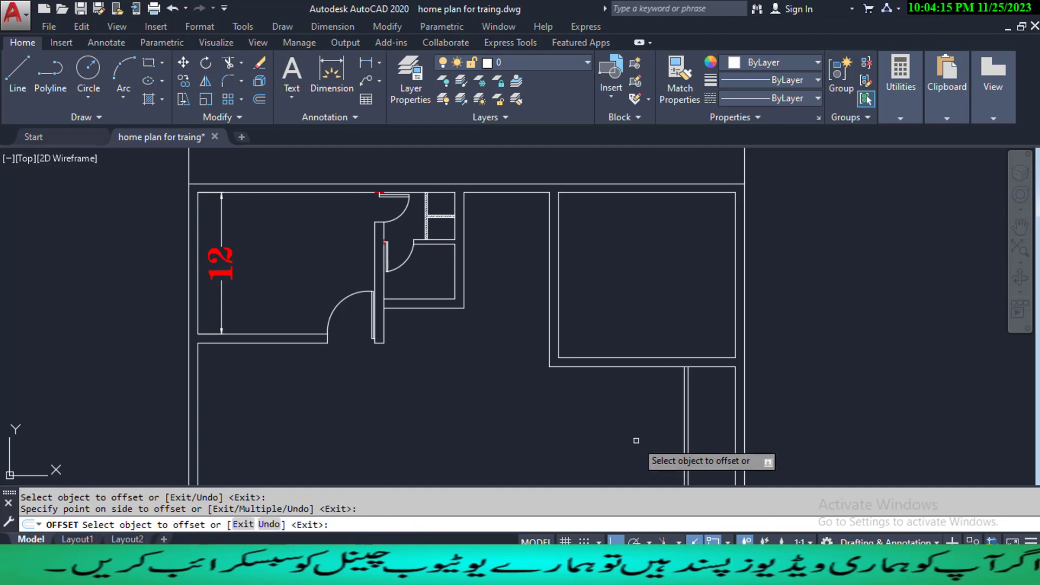
key("Escape")
- Offset the thin partition's left line 5 to the left and the room's lower outer wall line 5 downward
type("O")
key("Return")
type("5")
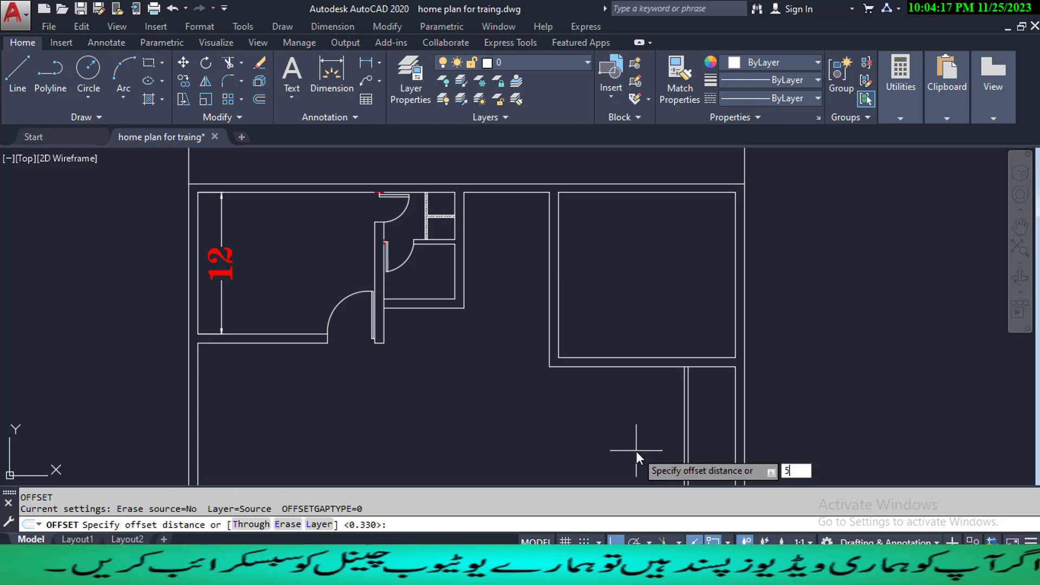
key("Return")
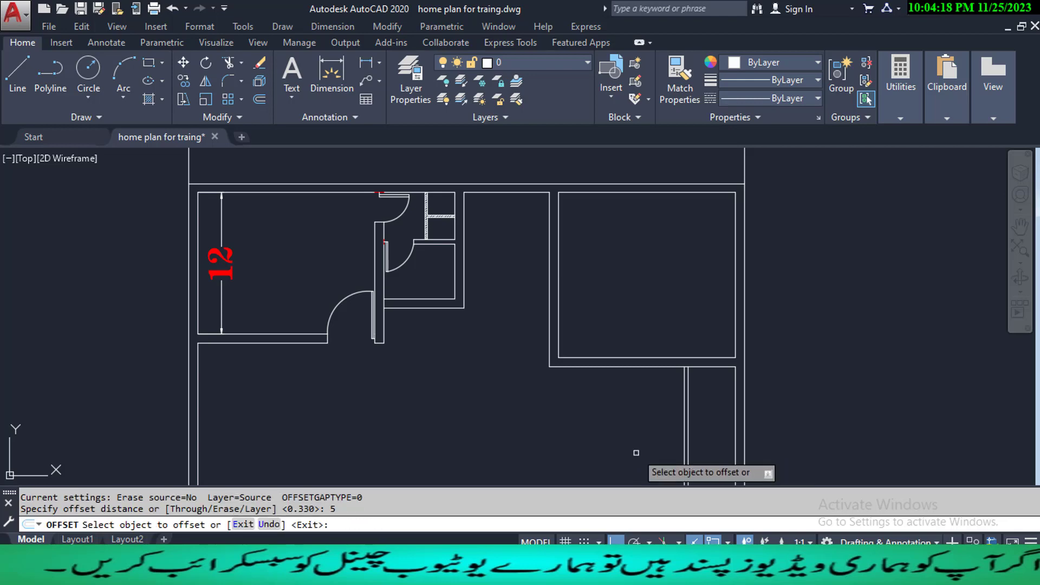
left_click(684, 454)
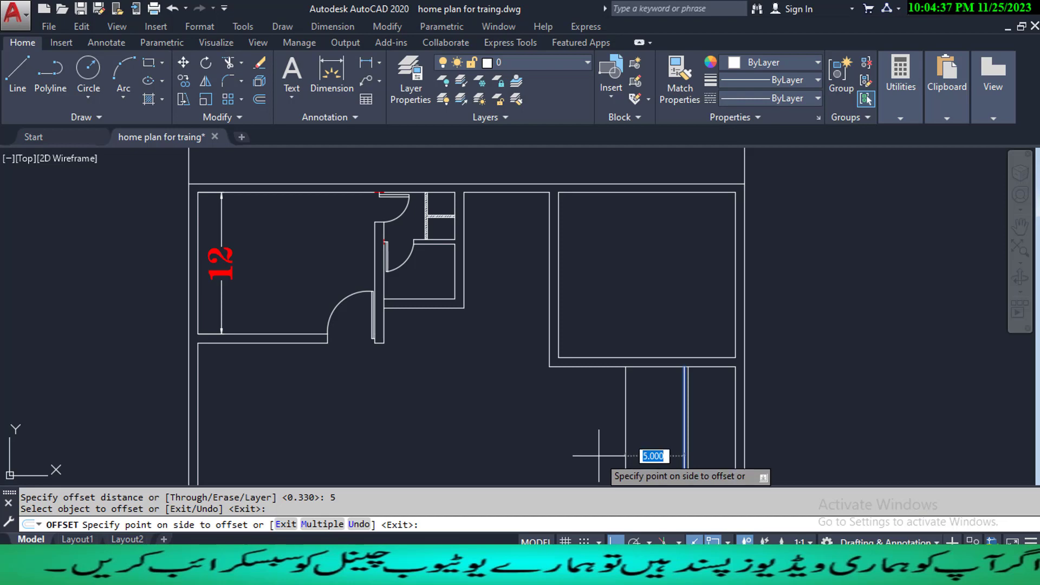
left_click(599, 455)
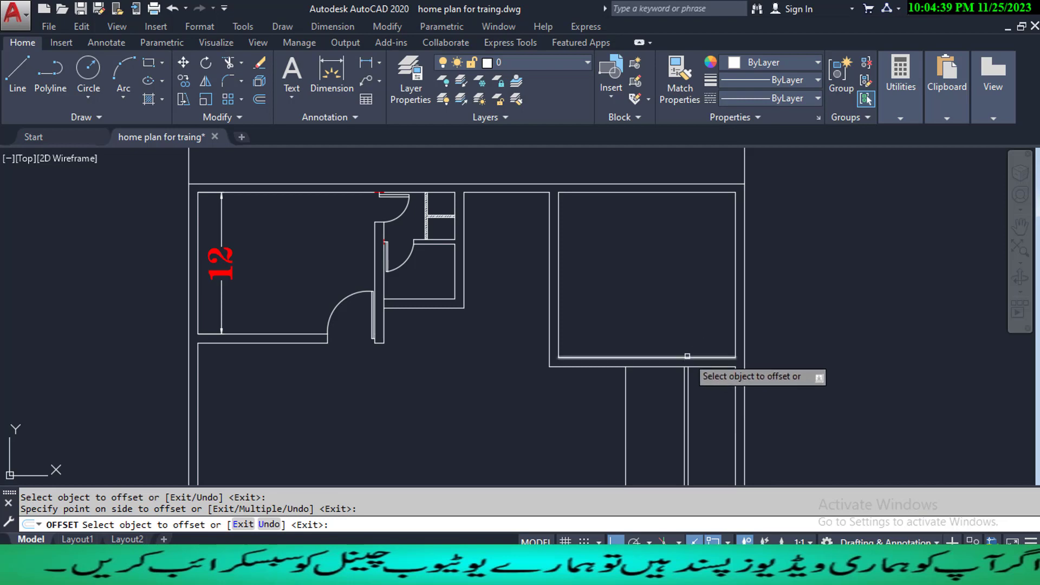
left_click(705, 366)
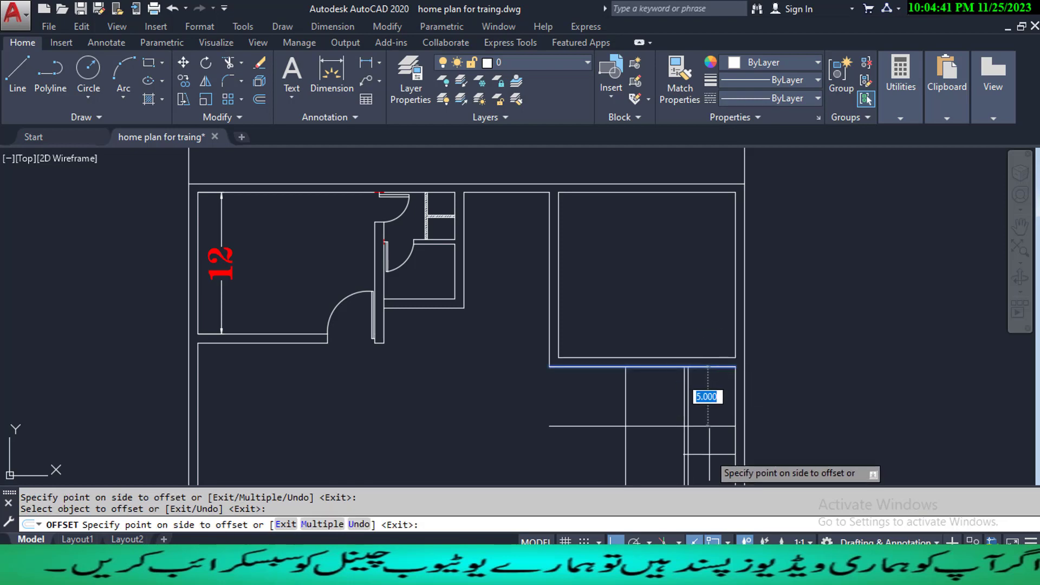
left_click(707, 461)
key("Escape")
key("Escape")
key("Escape")
- Offset the small rooms' lower line .75 downward and their left vertical line .75 to the left to form the walls
middle_click_drag(645, 439, 649, 416)
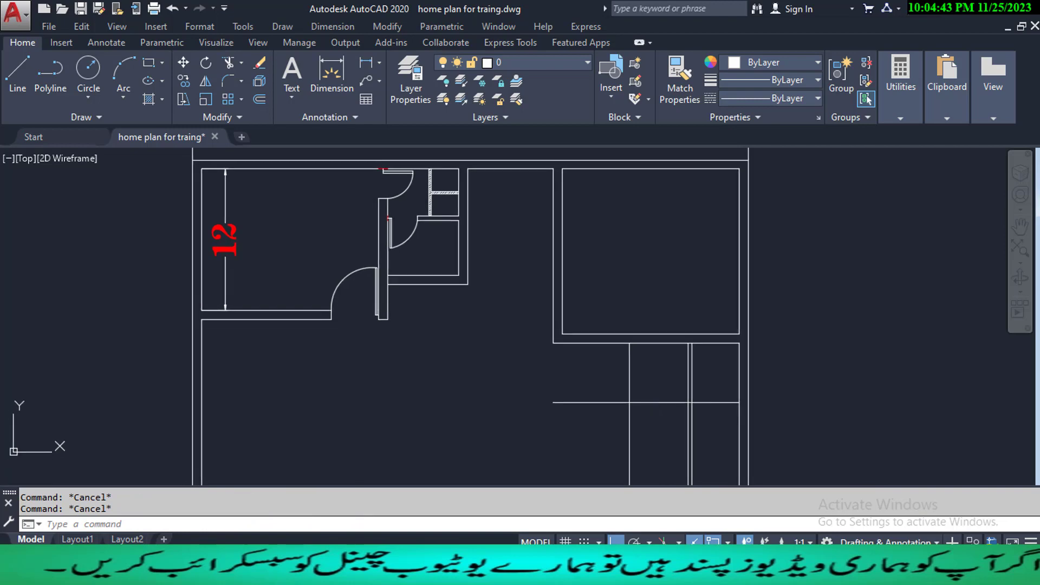
type("o")
key("Return")
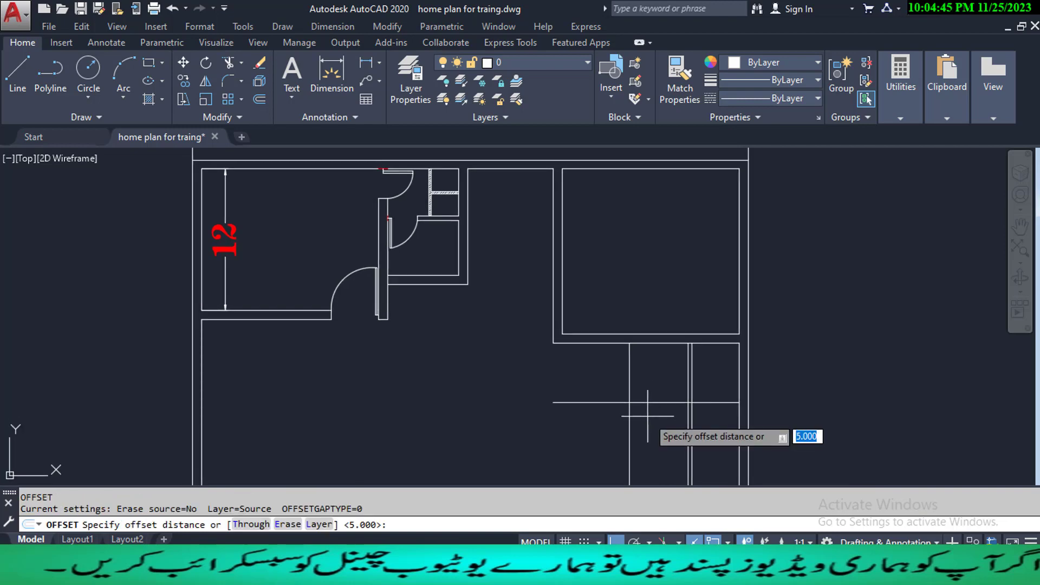
key("Return")
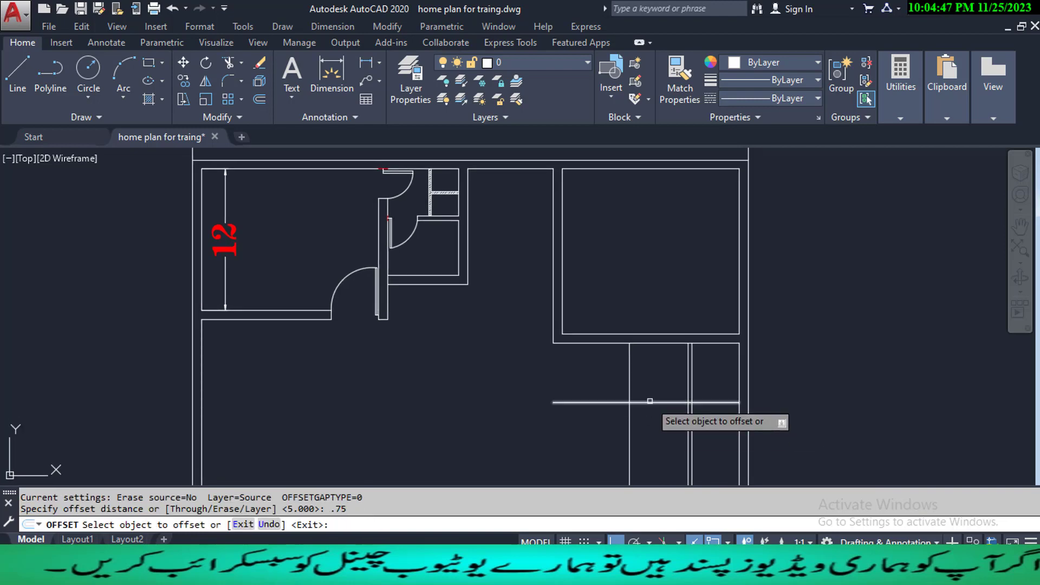
left_click(649, 403)
left_click(653, 444)
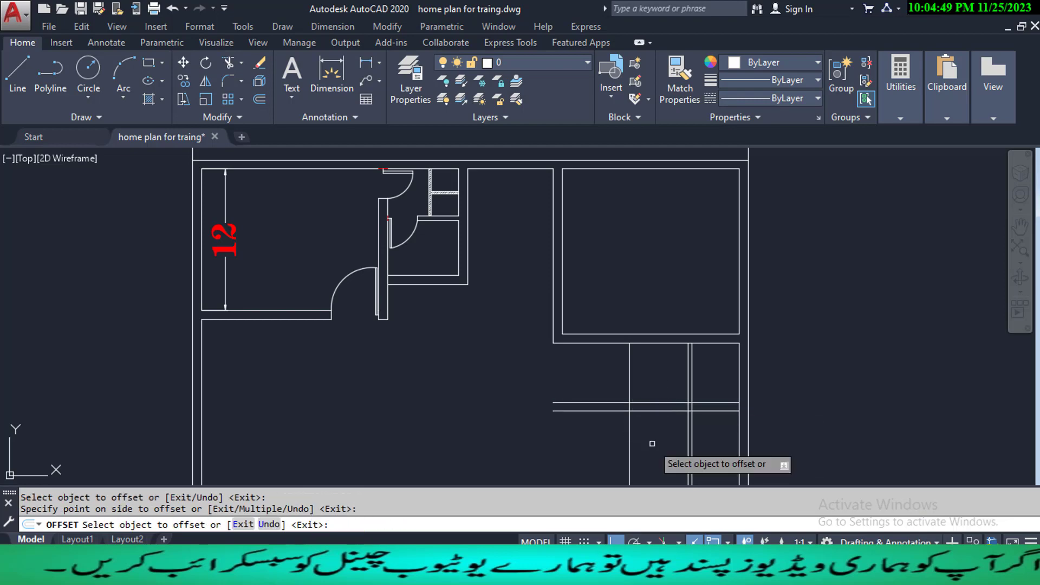
left_click(628, 391)
left_click(593, 397)
key("Escape")
key("Escape")
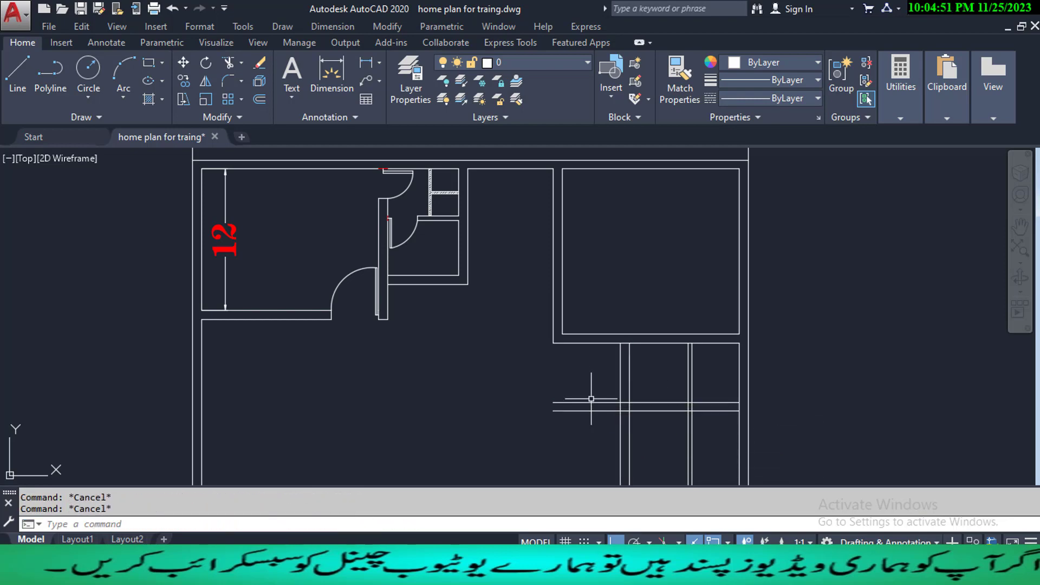
type("F")
key("Return")
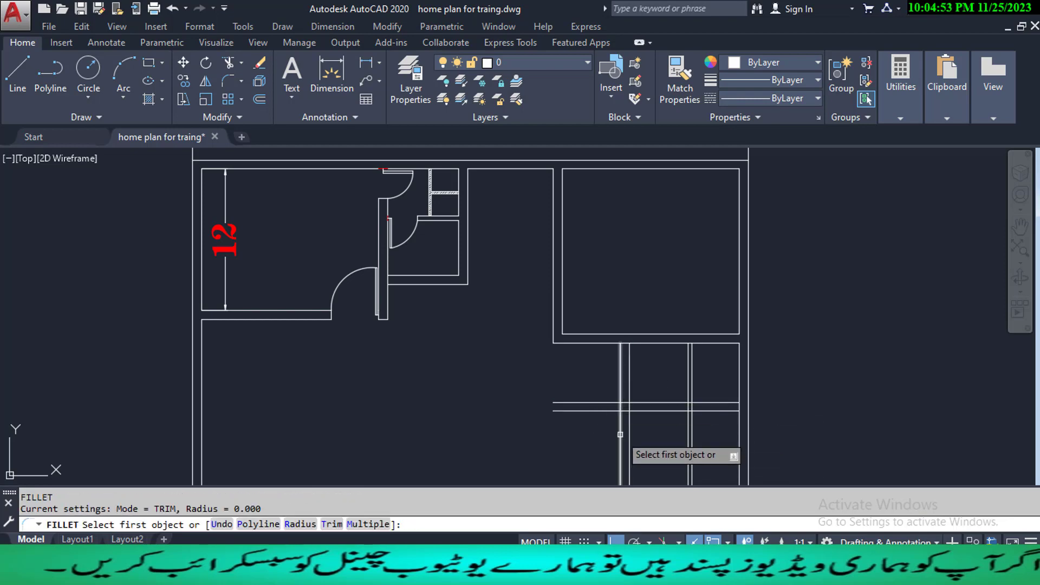
left_click(621, 435)
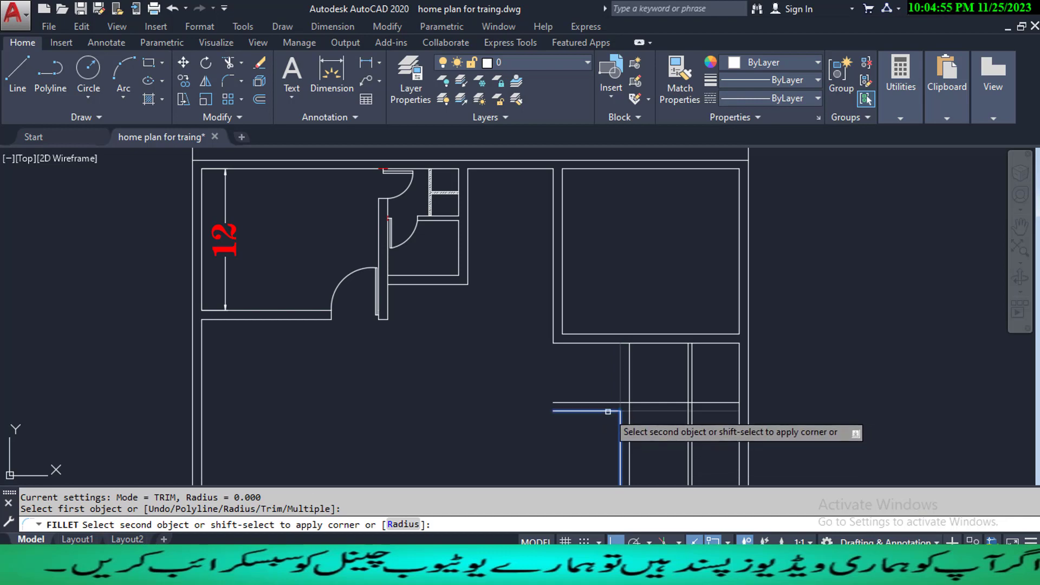
key("Escape")
key("Escape")
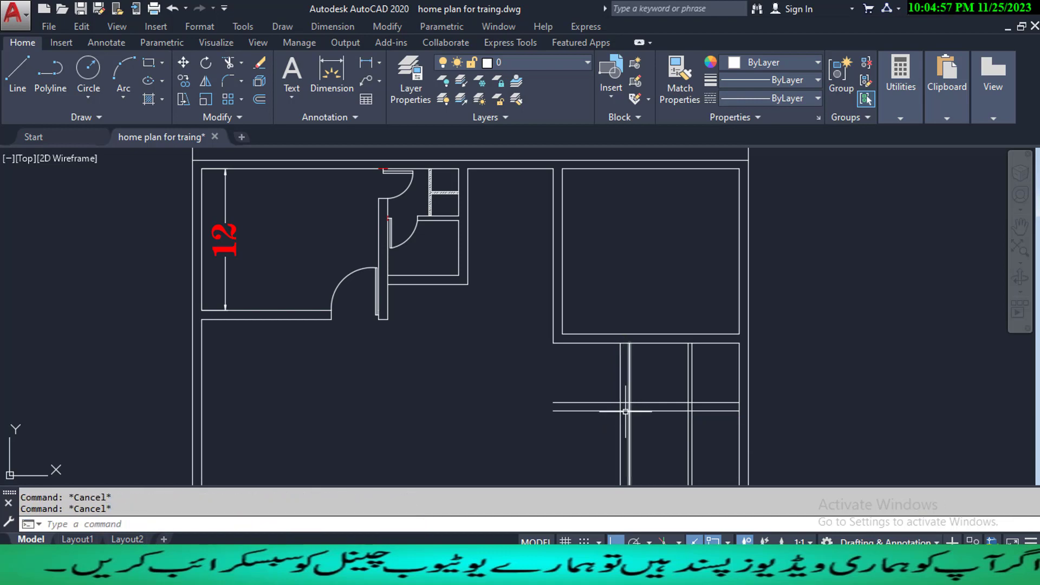
- Fillet the outer wall lines and the inner wall lines into clean lower-left corners around the small rooms
key("Return")
left_click(622, 412)
left_click(647, 411)
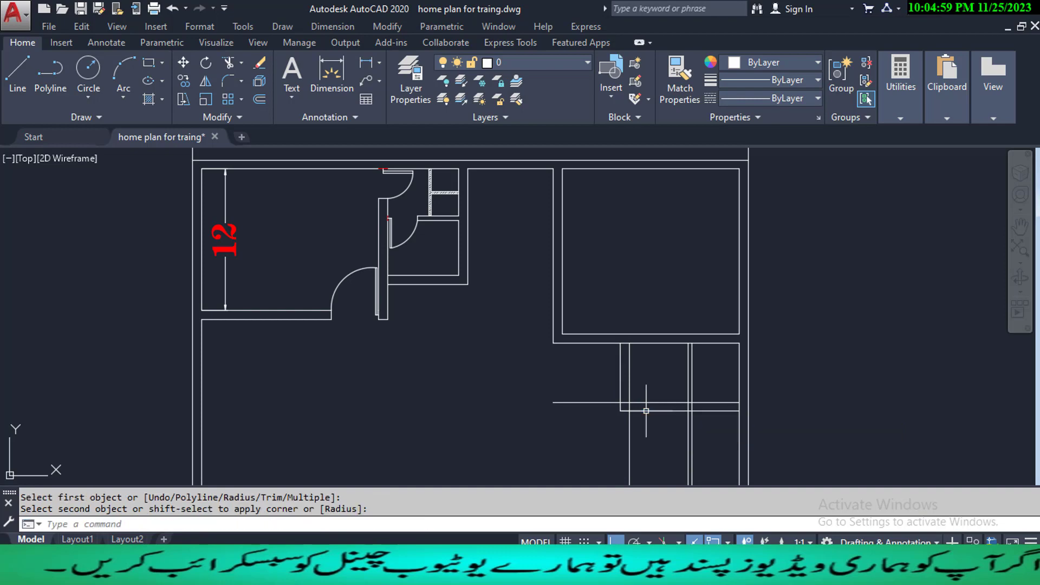
key("Return")
left_click(630, 393)
left_click(645, 402)
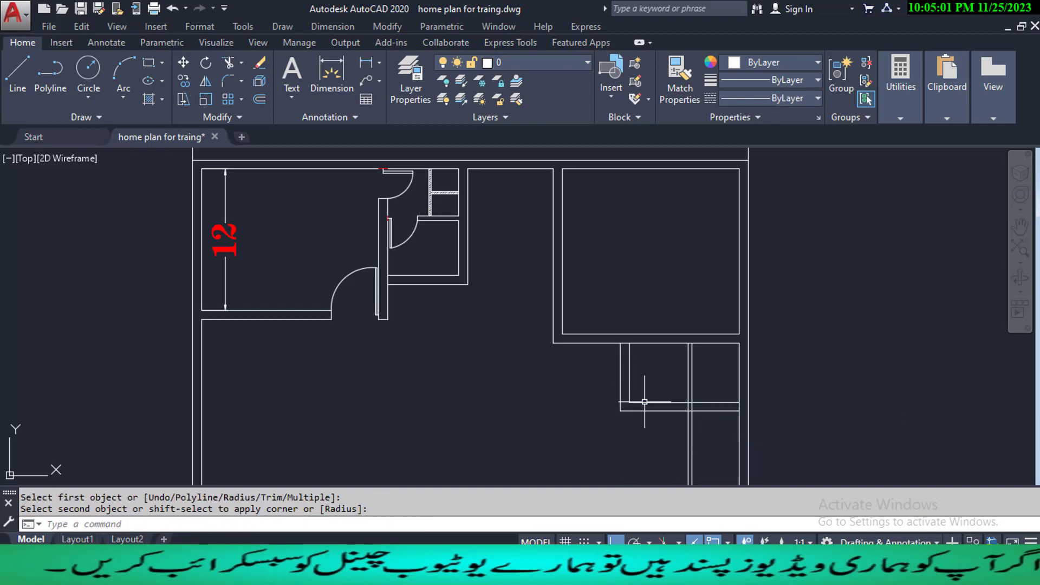
key("Escape")
key("Escape")
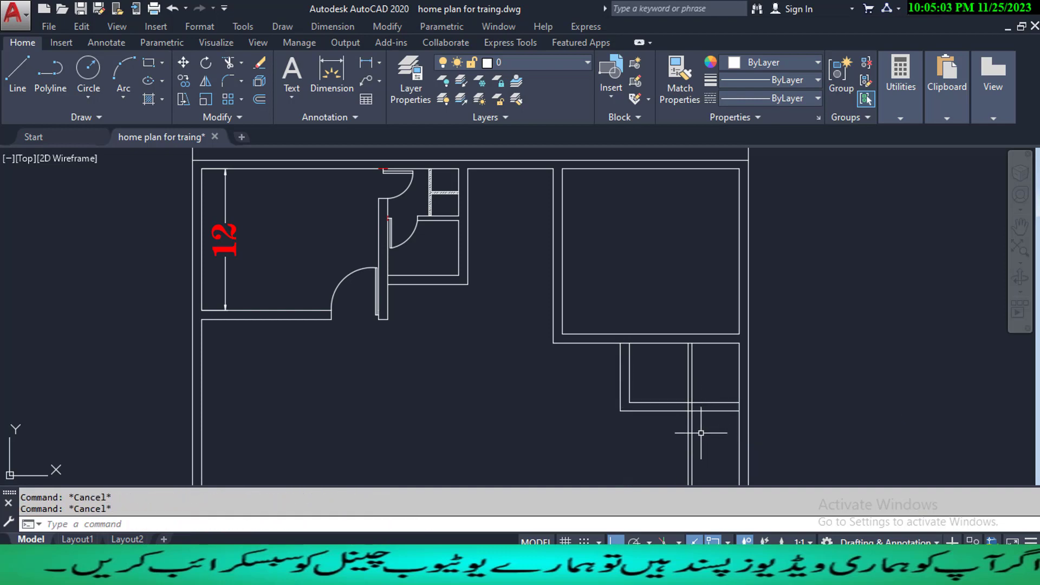
- Trim the thin partition's two lines where they extend below the small rooms' lower wall
type("RE")
key("Escape")
type("tr")
key("Return")
key("Return")
left_click(704, 444)
left_click(681, 428)
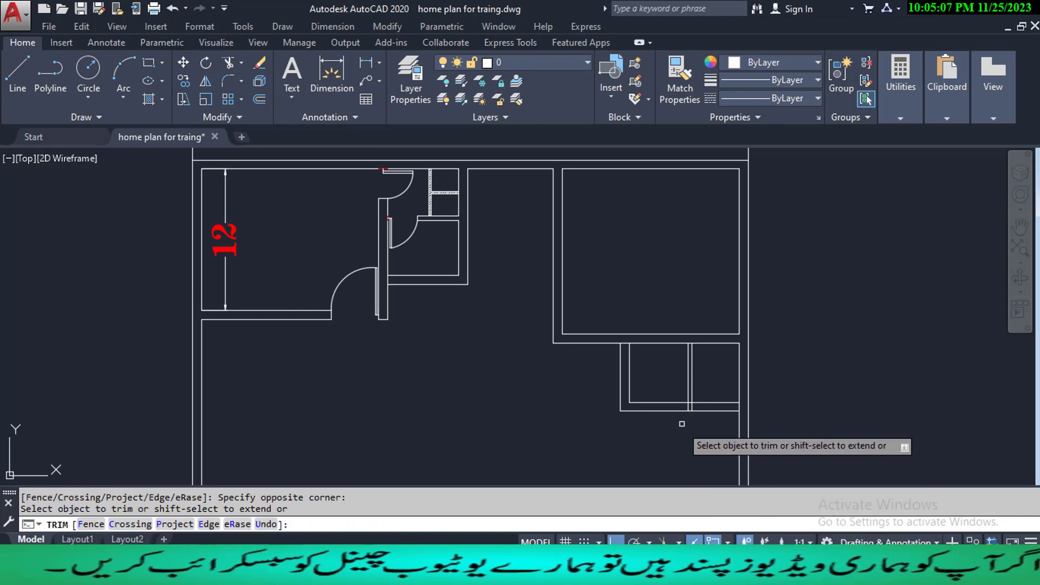
- Trim the partition lines inside the lower wall and the inner wall line between them to open the junction
scroll(690, 402, "up", 3)
left_click(704, 422)
left_click(667, 421)
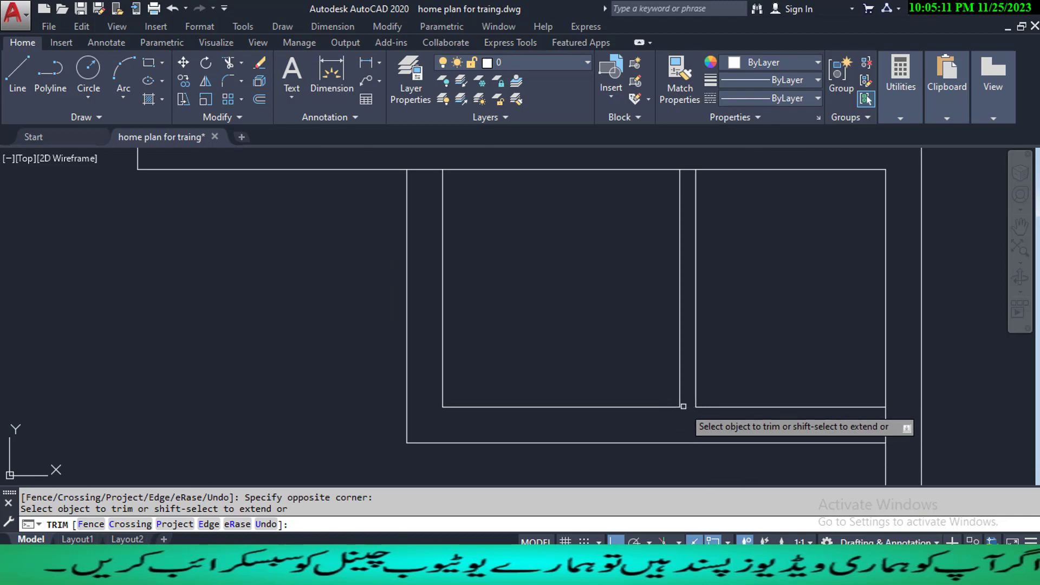
key("Escape")
key("Escape")
key("Escape")
scroll(664, 427, "down", 4)
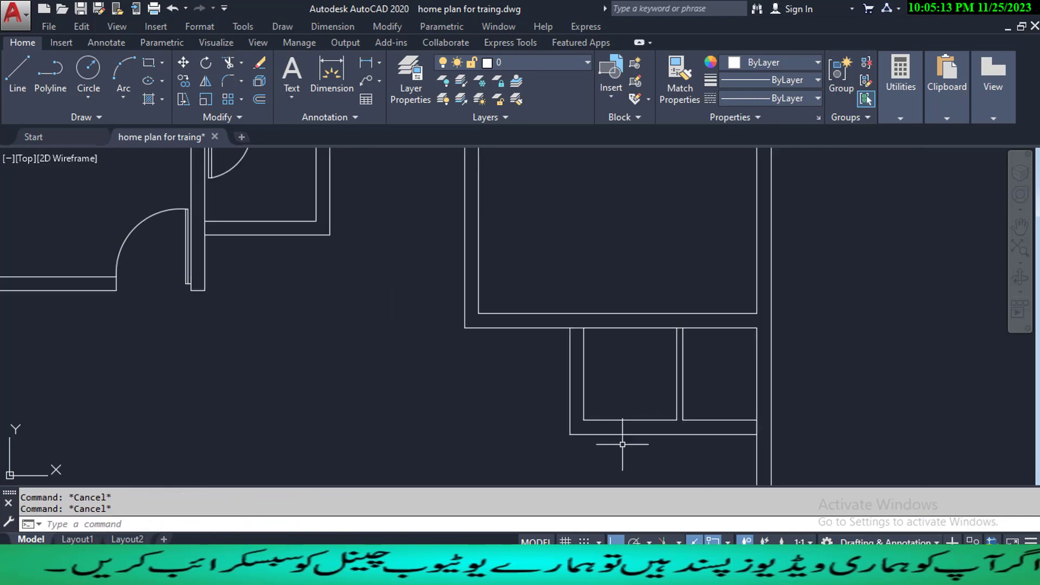
- Trim the large room's lower outer wall line where the small rooms' left wall and the thin partition meet it
middle_click_drag(637, 392, 667, 444)
type("tr")
key("Return")
key("Return")
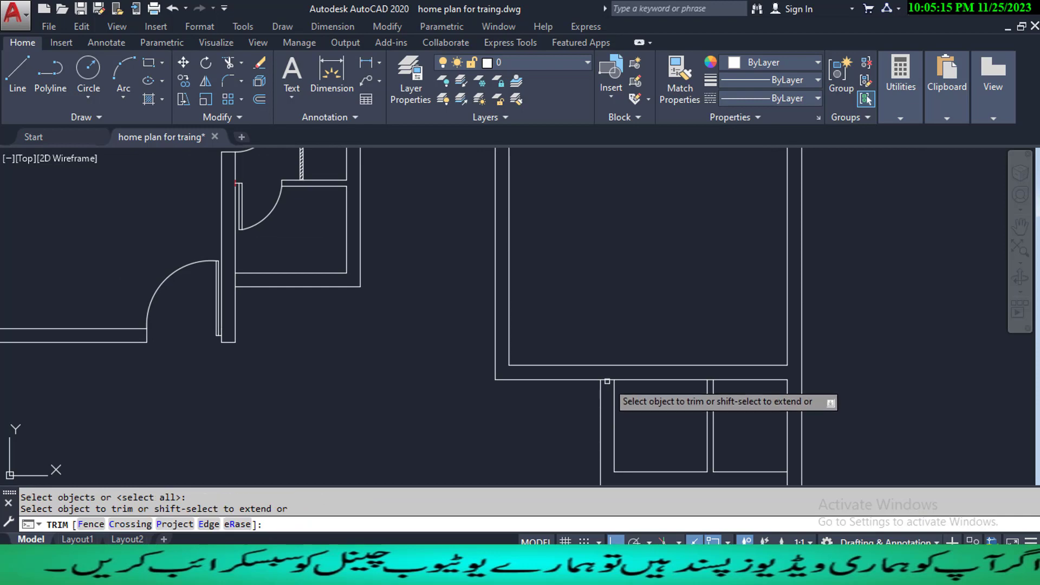
scroll(633, 376, "up", 3)
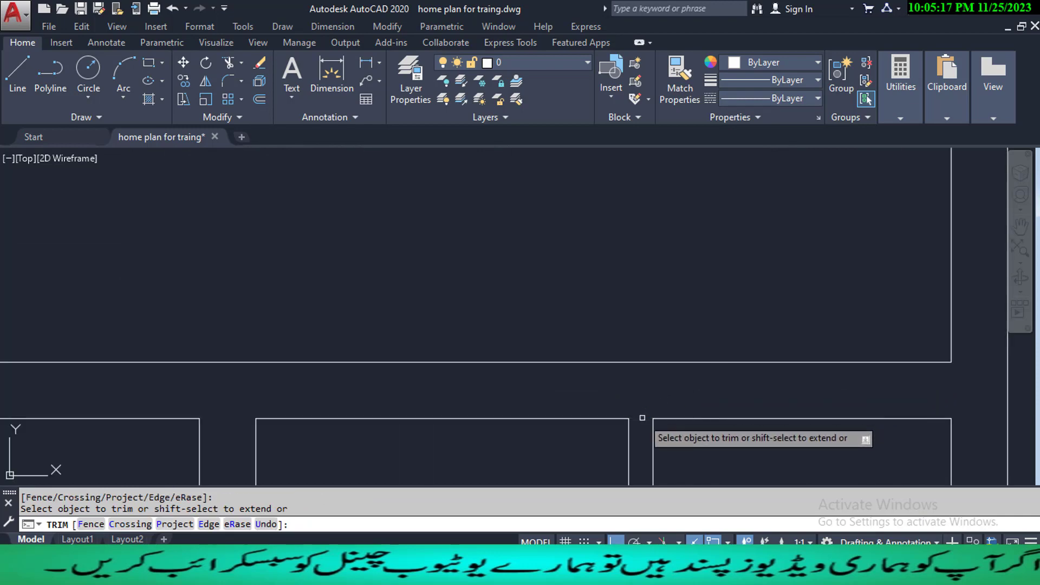
key("Escape")
key("Escape")
scroll(668, 351, "down", 4)
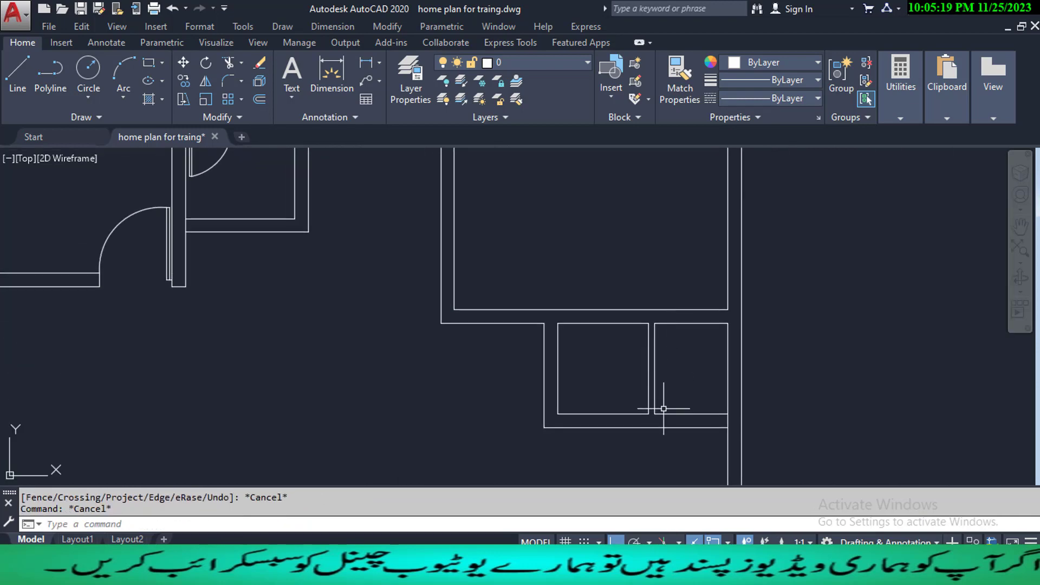
- Trim the right exterior wall's inner line where the small rooms' lower wall meets it
type("tr")
key("Return")
key("Return")
left_click(728, 421)
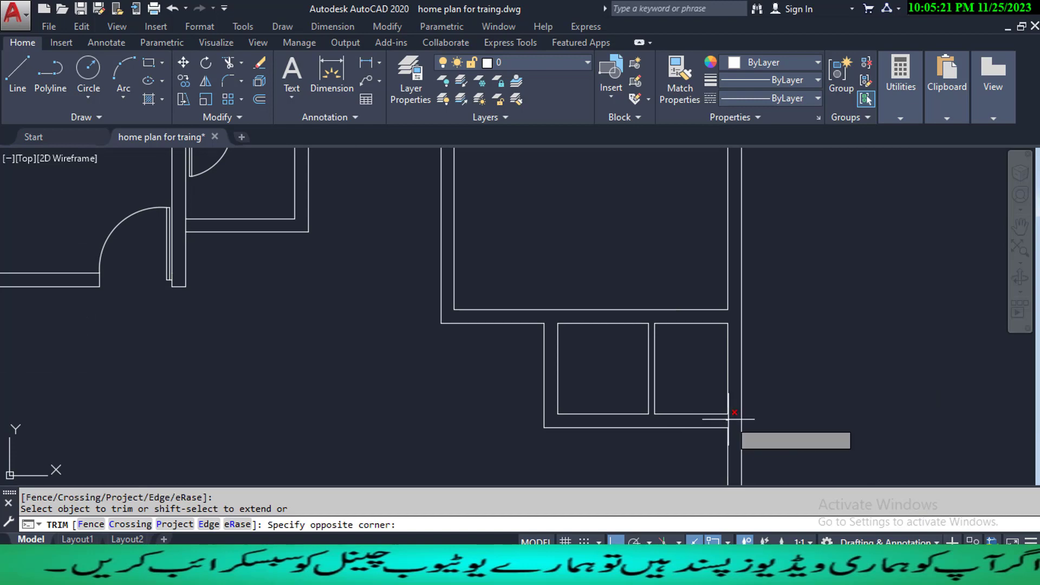
key("Escape")
key("Escape")
key("Escape")
mouse_move(637, 381)
middle_mouse_down()
mouse_move(642, 416)
mouse_move(703, 394)
middle_mouse_up()
middle_click_drag(596, 389, 657, 405)
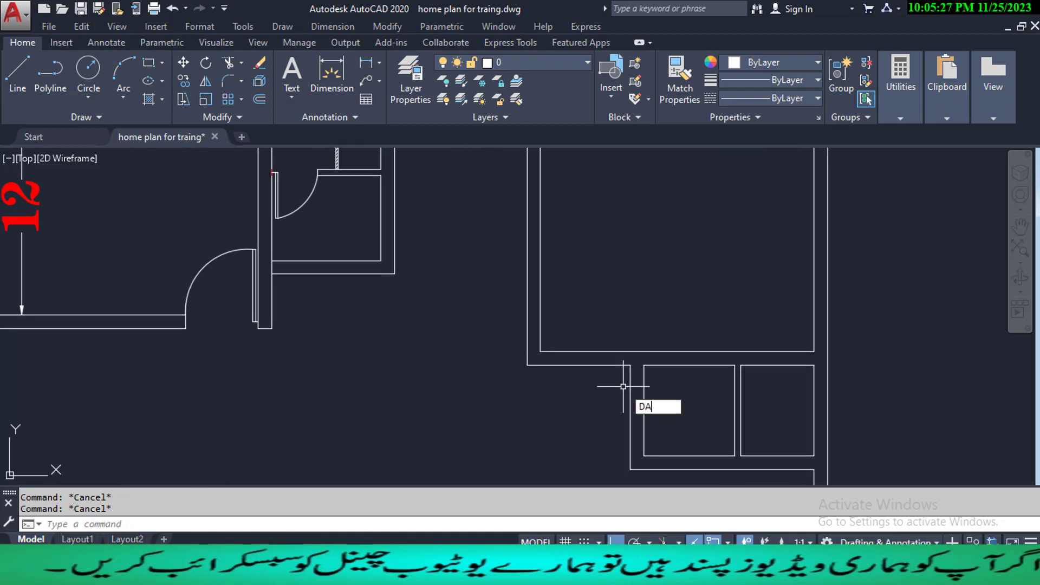
type("L")
key("Return")
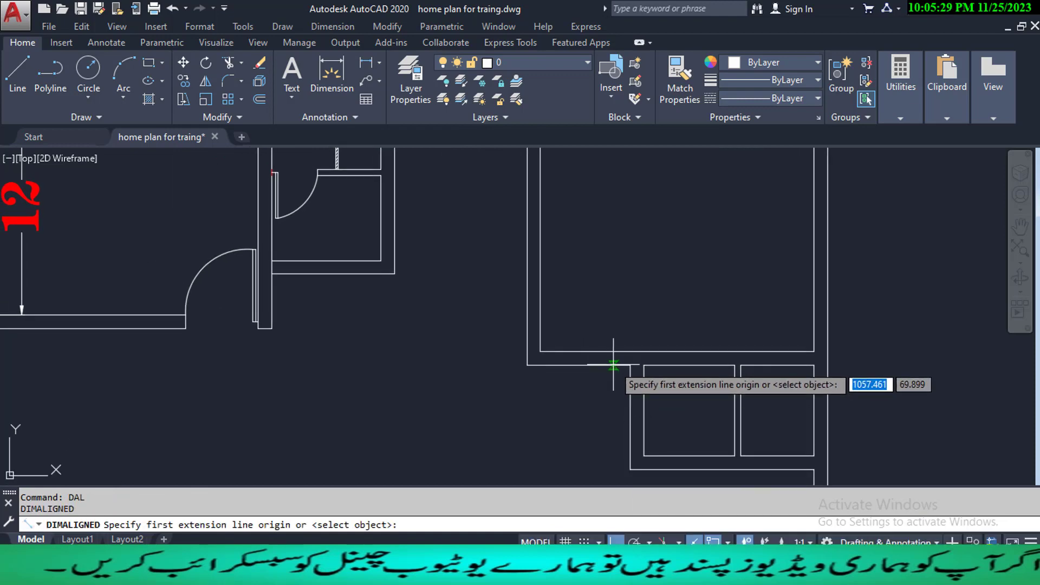
key("Escape")
key("Escape")
- Measure from the large room's left inner wall to the small rooms' outer left wall with a linear dimension and erase it
left_click(329, 27)
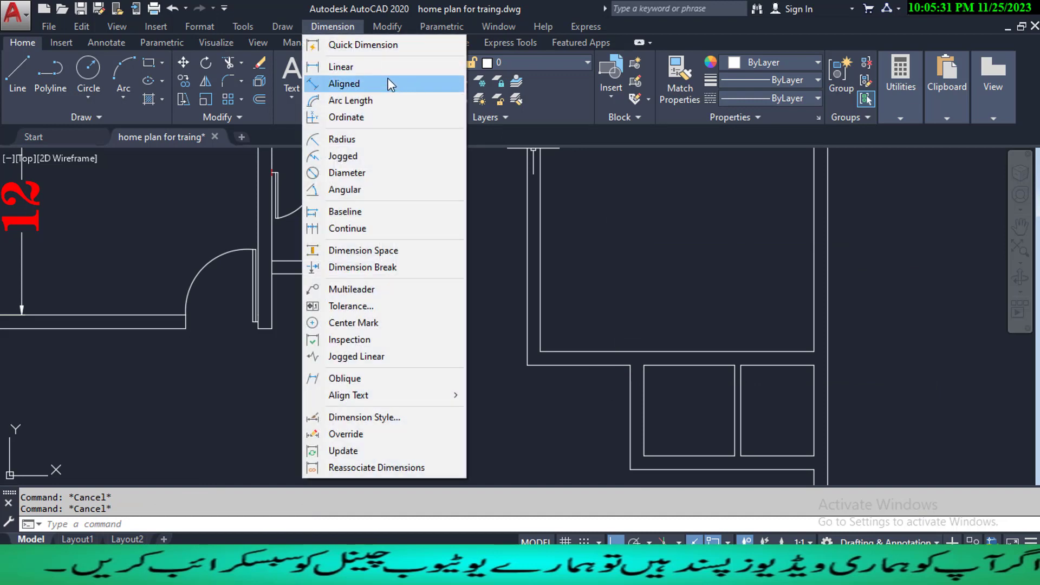
left_click(374, 65)
left_click(631, 365)
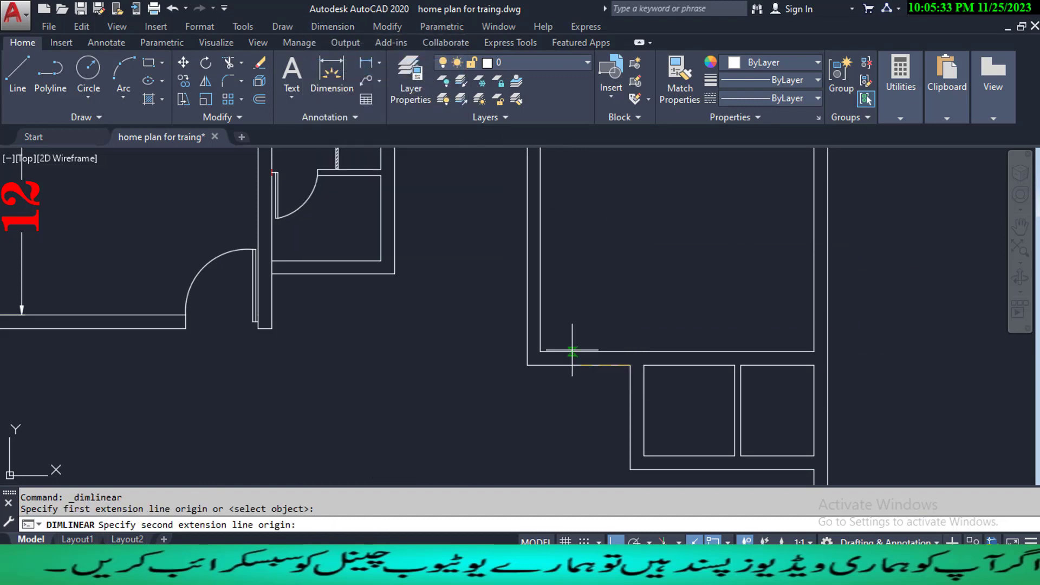
left_click(540, 352)
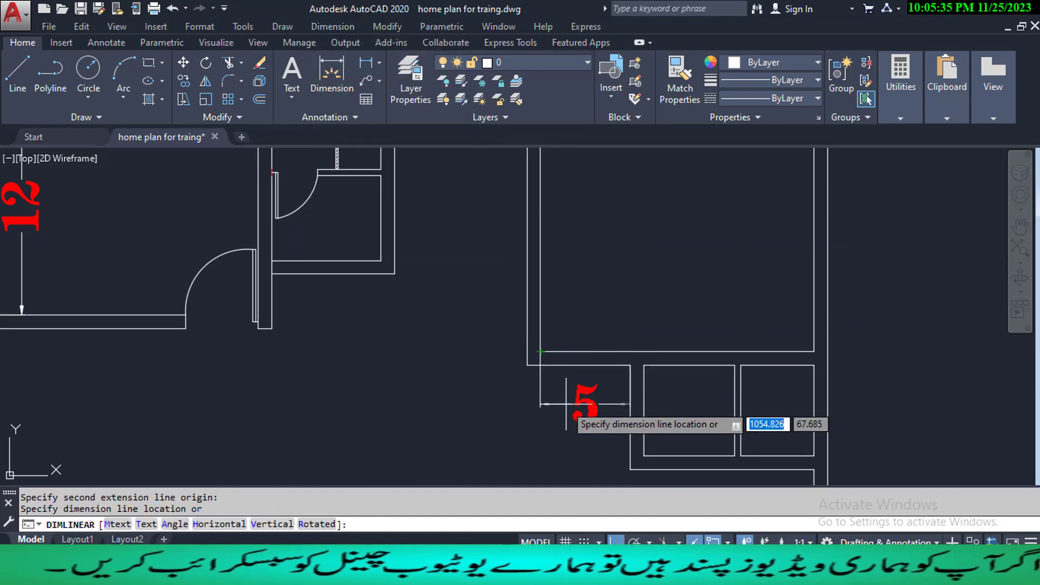
left_click(590, 399)
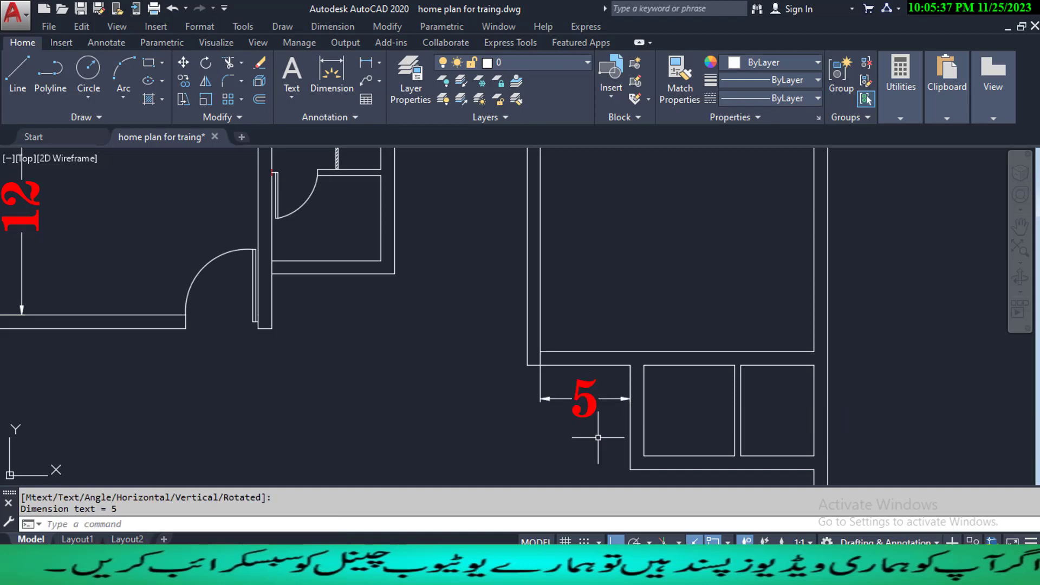
left_click(585, 398)
mouse_move(540, 399)
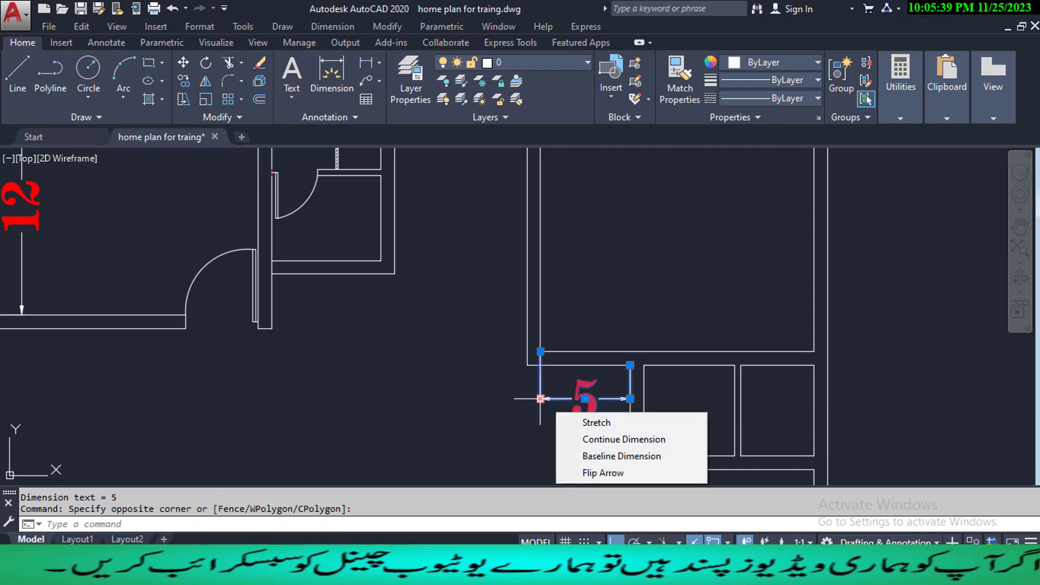
type("e")
key("Return")
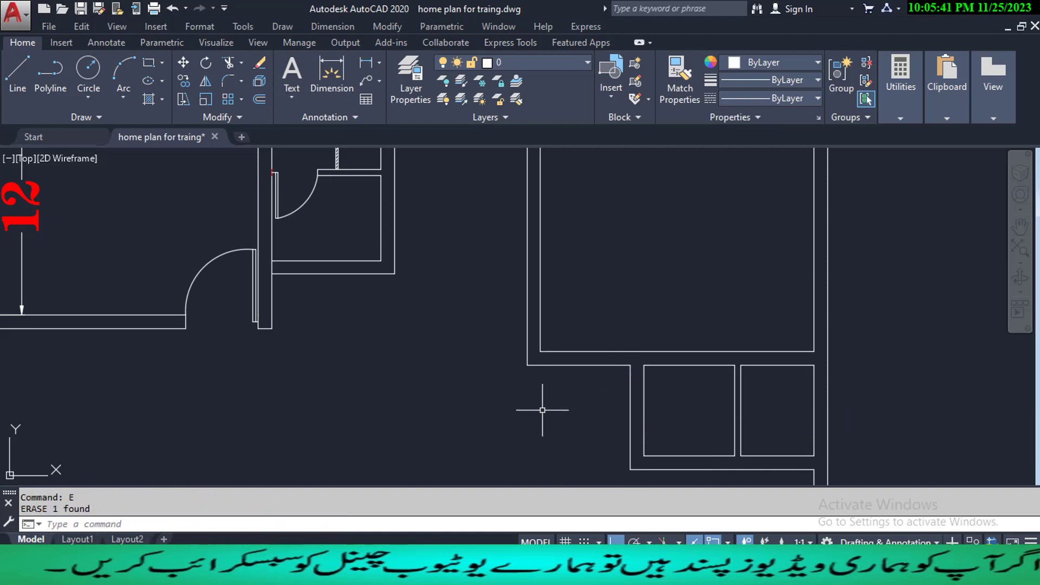
scroll(558, 421, "down", 2)
middle_click_drag(542, 419, 573, 417)
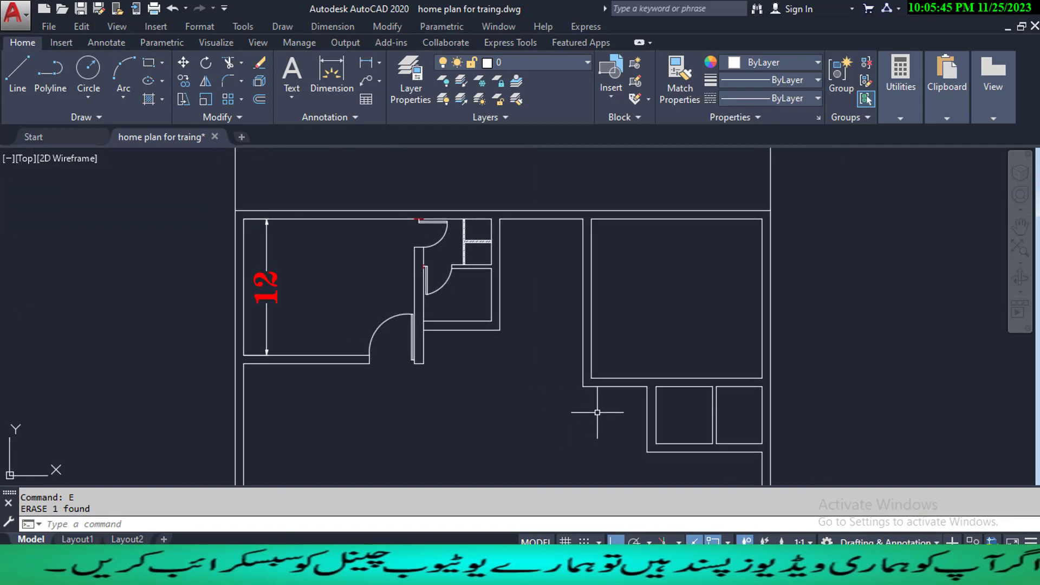
middle_click_drag(486, 386, 537, 384)
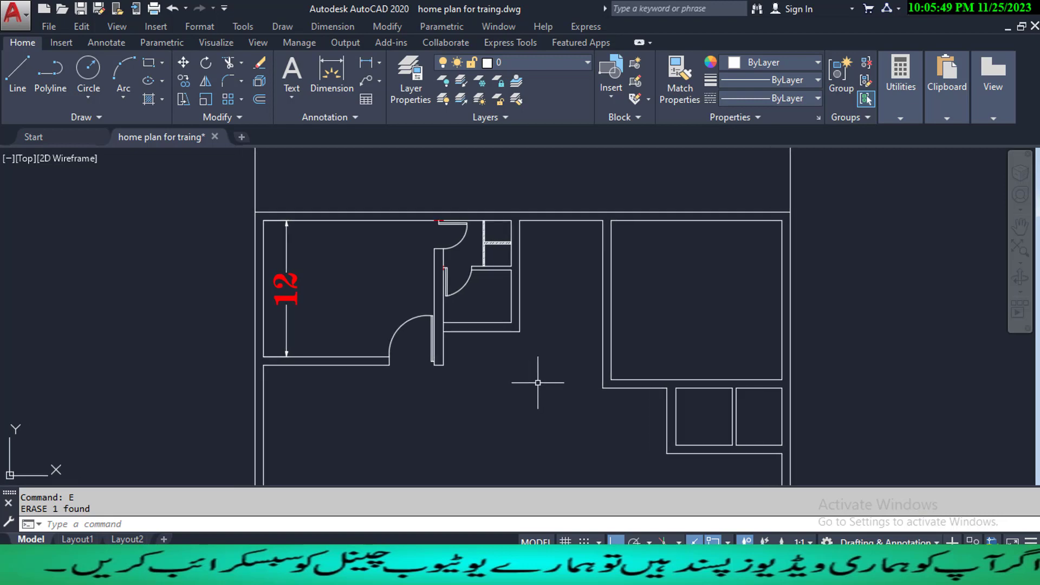
middle_click_drag(472, 388, 506, 362)
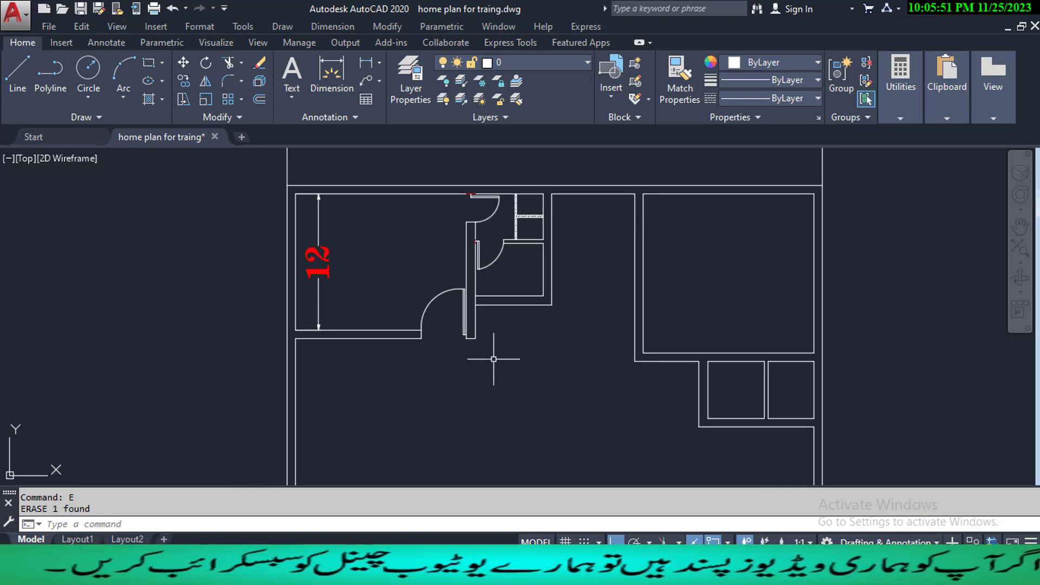
- Mirror the left room's lower door leaf across the bottom end of the wall beside it, keeping the original leaf
scroll(419, 343, "up", 4)
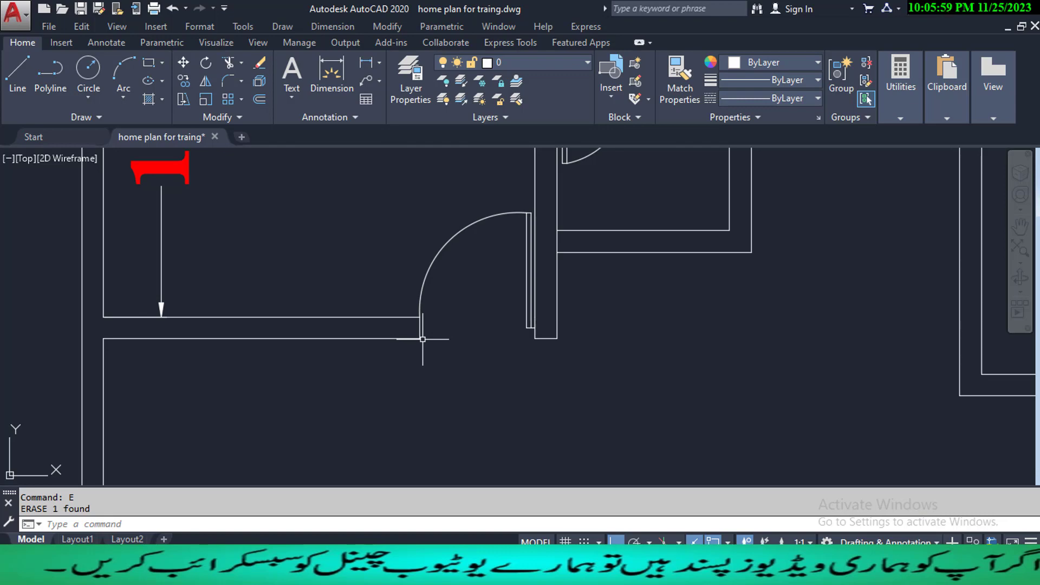
key("Return")
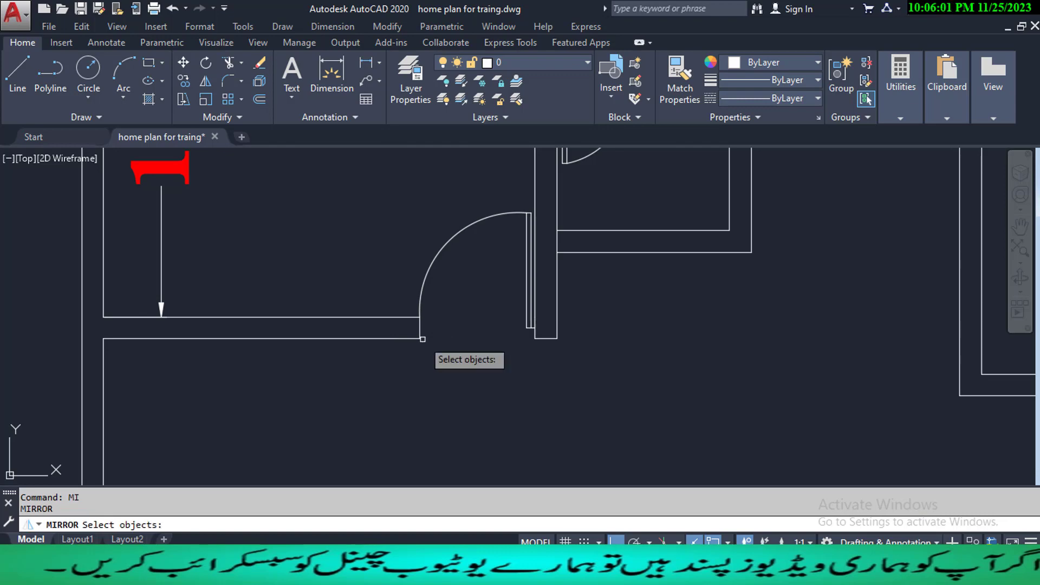
scroll(523, 319, "up", 4)
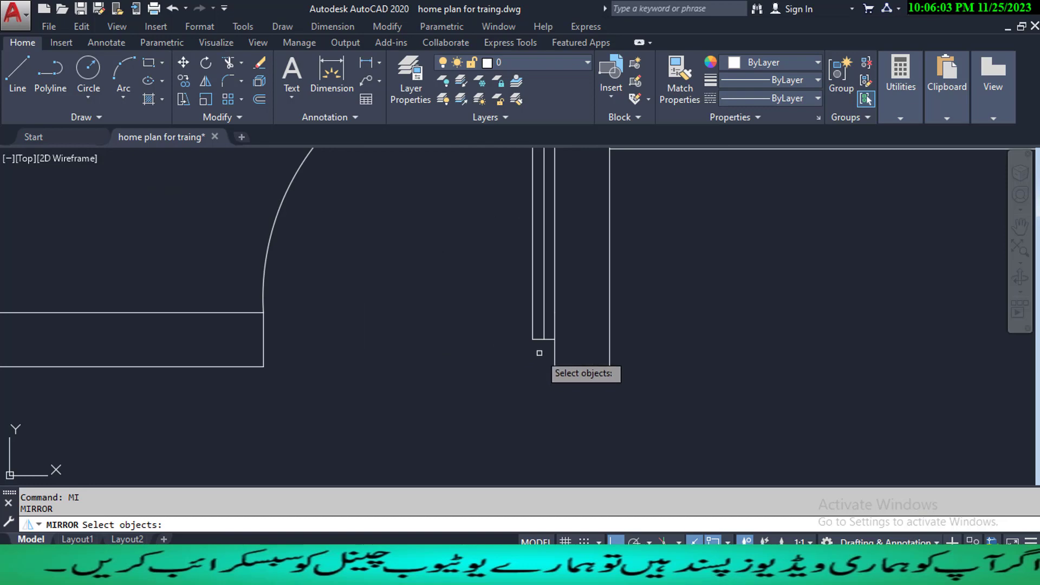
left_click(530, 320)
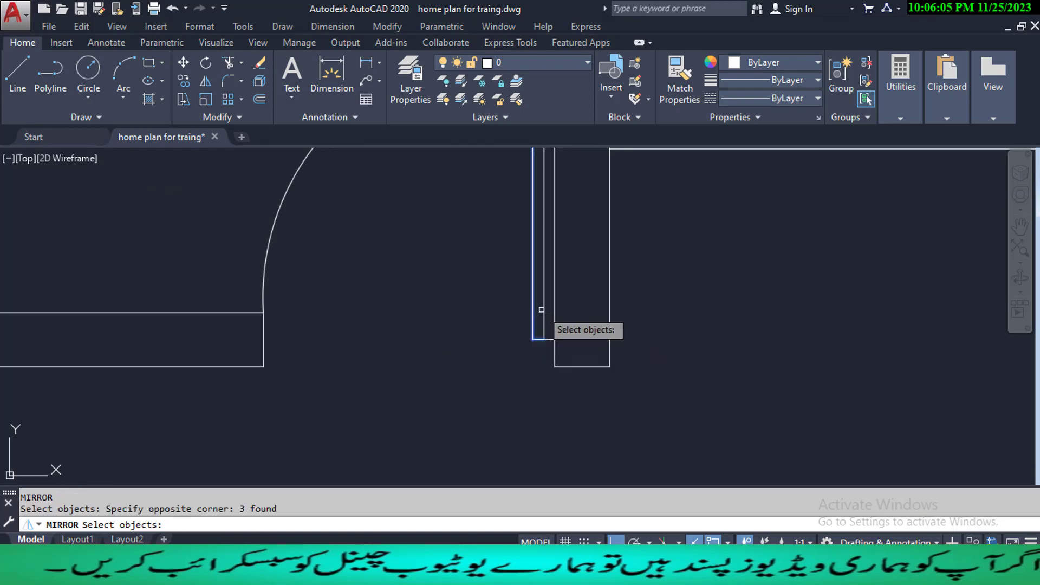
left_click(544, 310)
scroll(455, 347, "up", 3)
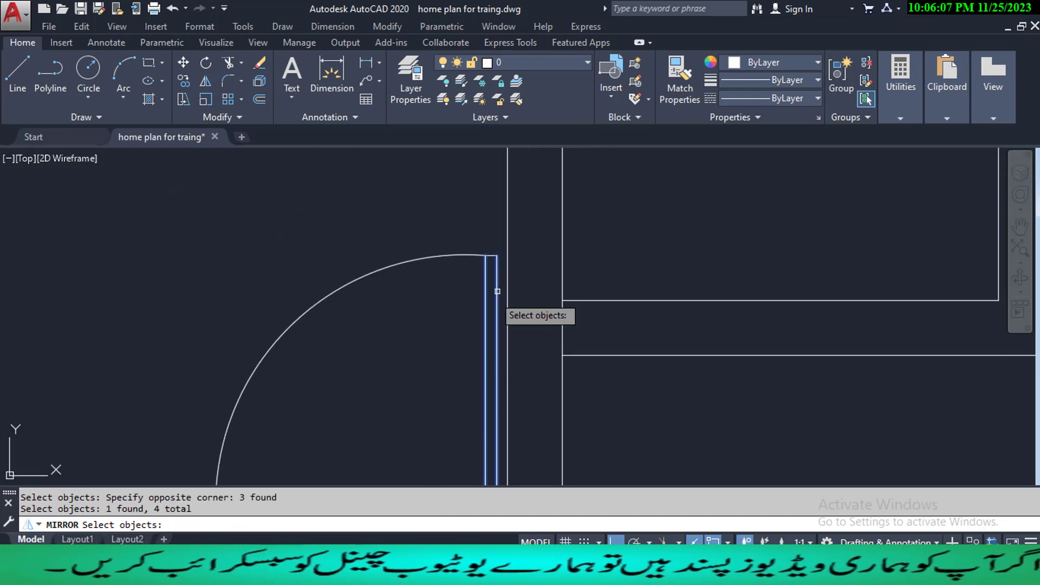
scroll(487, 281, "up", 2)
scroll(502, 256, "up", 2)
left_click(505, 256)
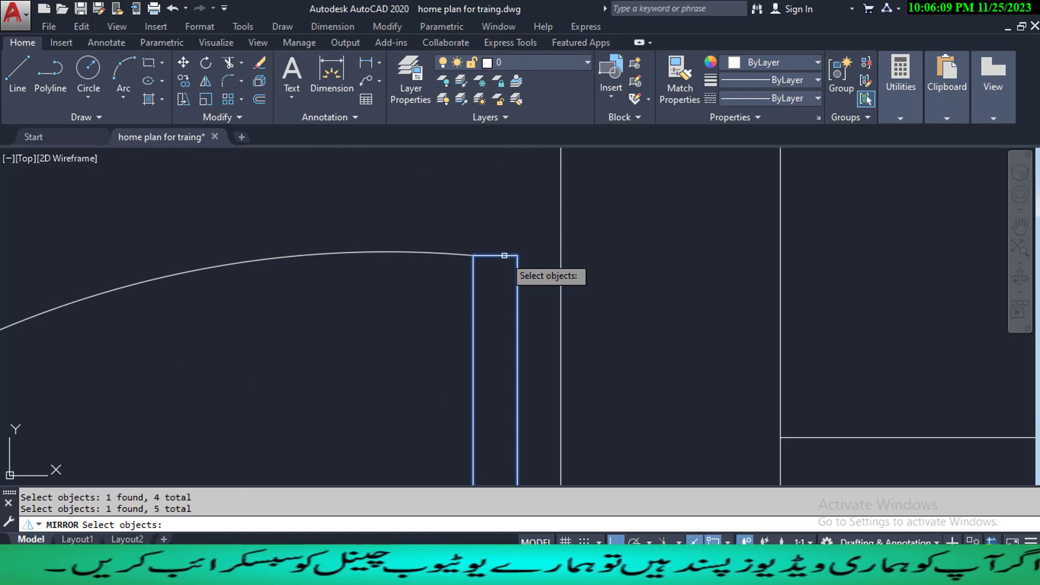
scroll(508, 306, "down", 4)
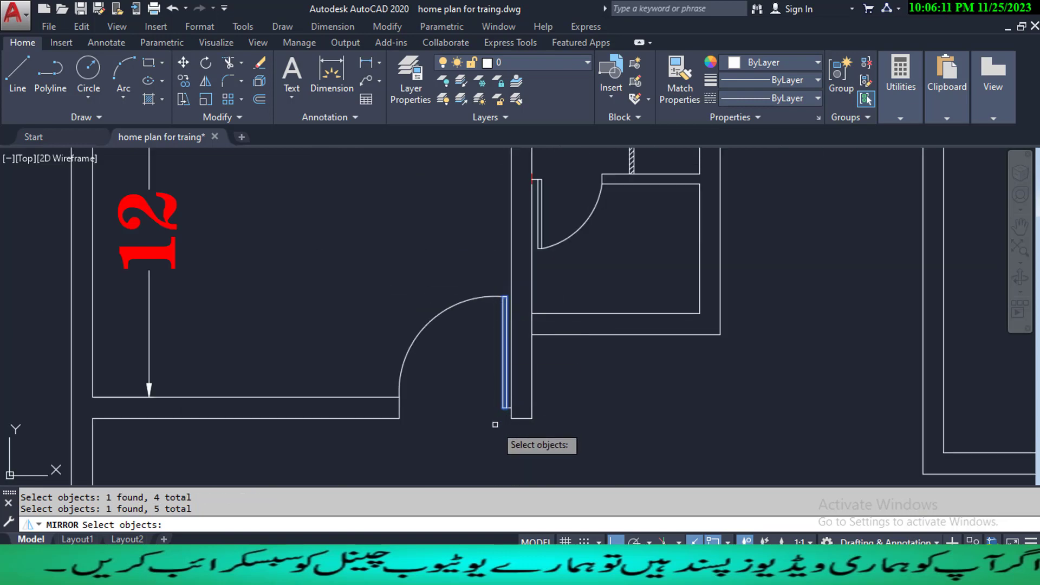
scroll(507, 425, "up", 2)
middle_click_drag(506, 425, 504, 391)
key("Return")
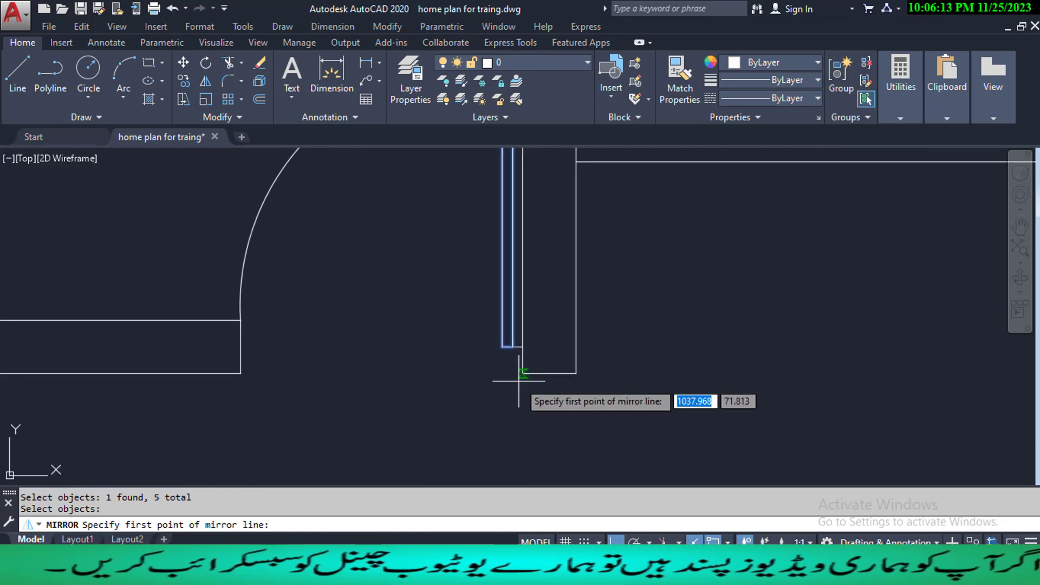
left_click(523, 373)
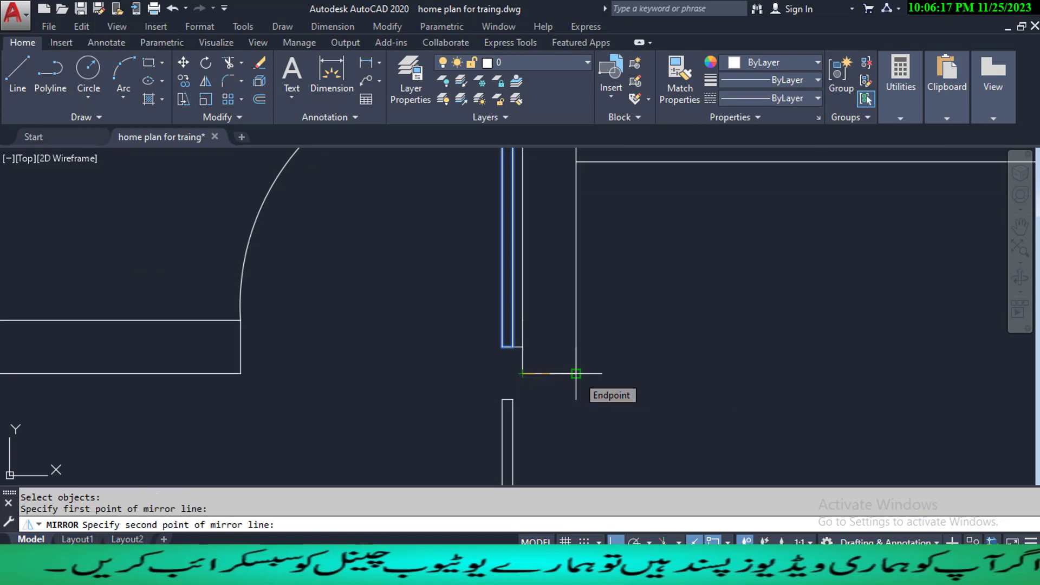
left_click(576, 374)
key("Down")
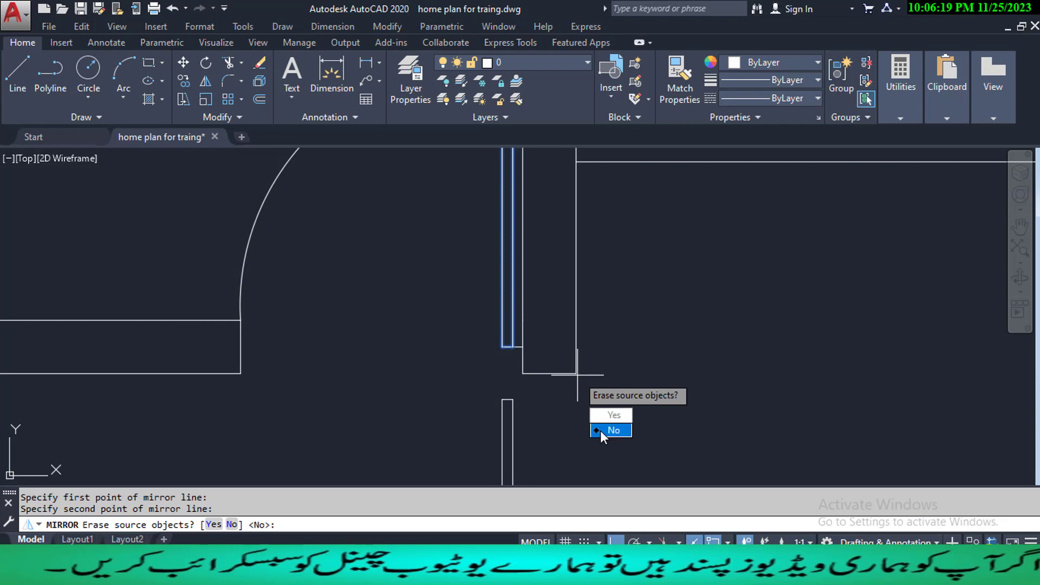
left_click(601, 430)
scroll(477, 477, "down", 3)
scroll(488, 401, "up", 2)
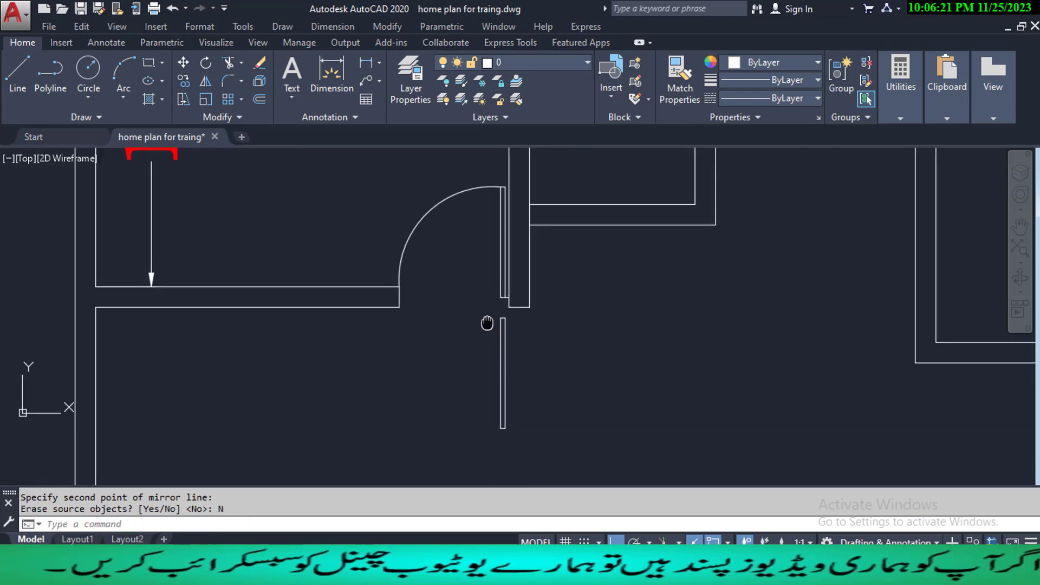
- Move the mirrored door leaf up so its upper-left corner meets the lower-left corner of the original leaf
left_click(525, 418)
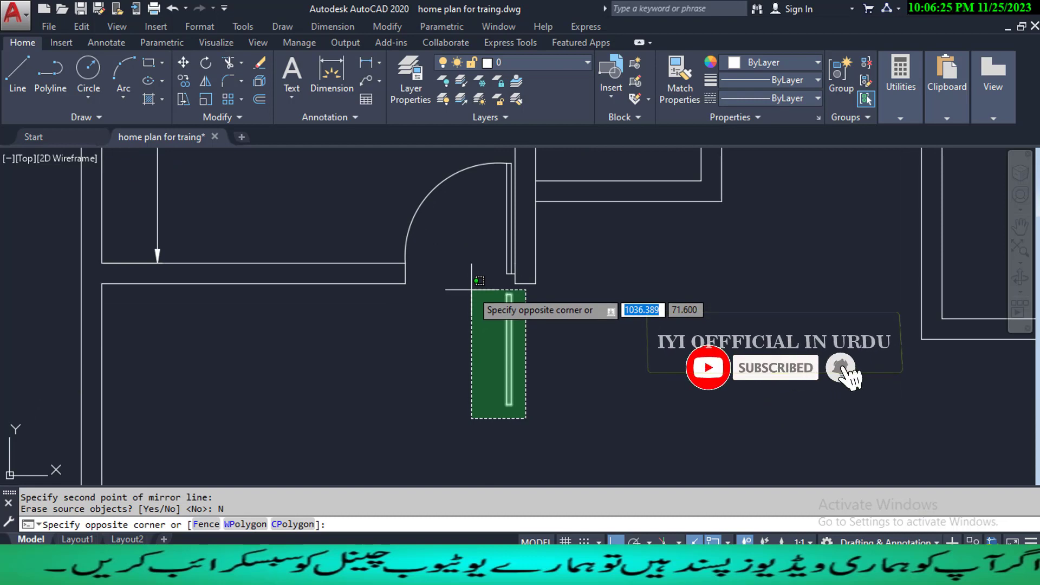
key("Escape")
type("m")
key("Return")
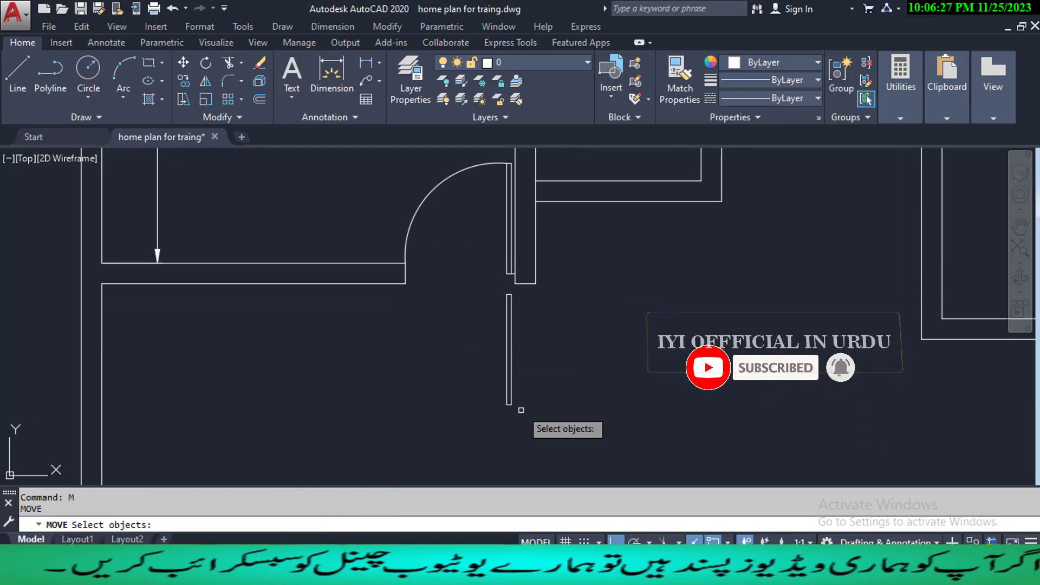
left_click(528, 421)
left_click(478, 289)
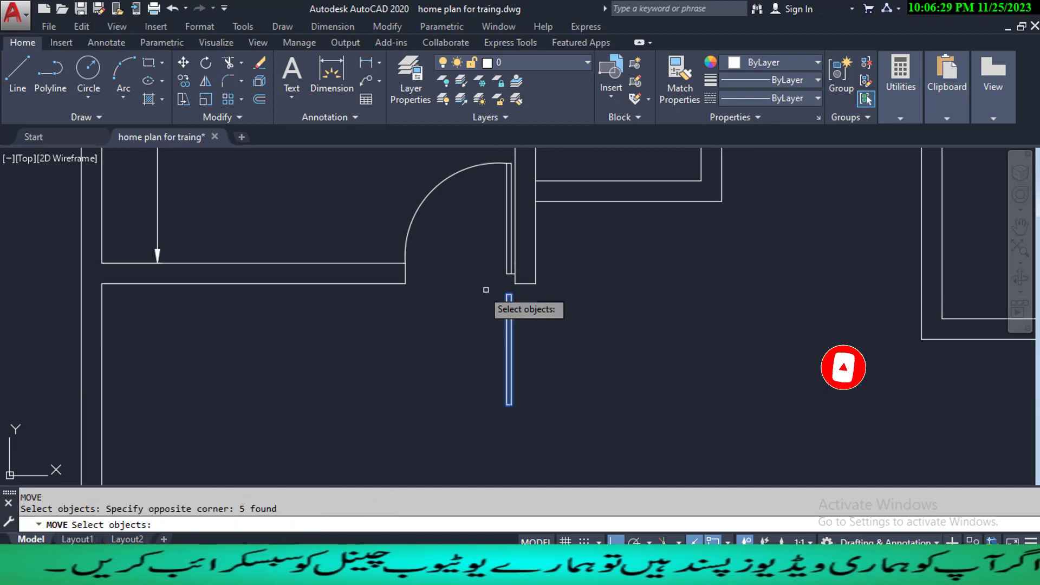
scroll(488, 291, "up", 3)
key("Return")
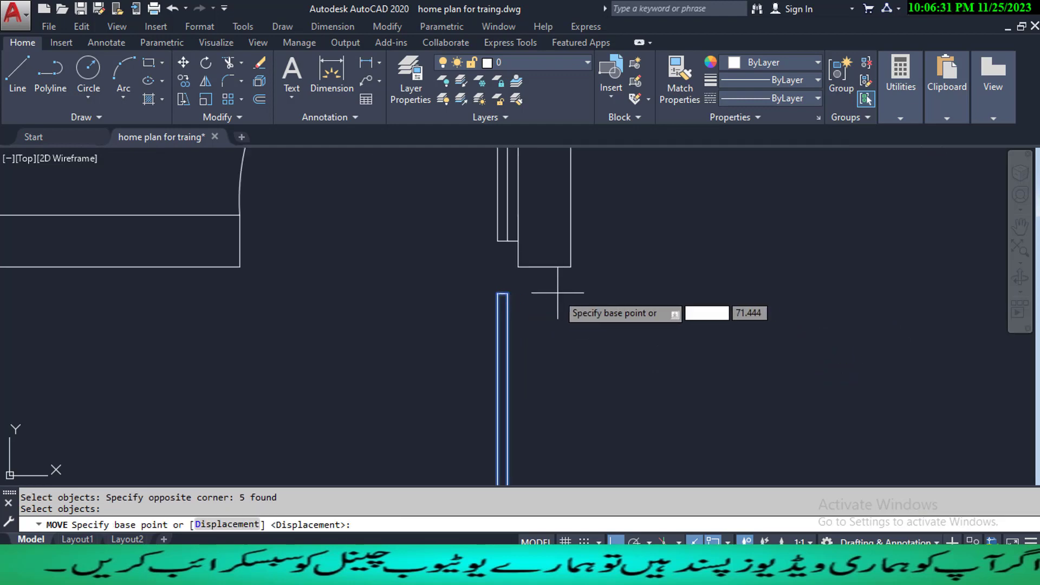
left_click(497, 293)
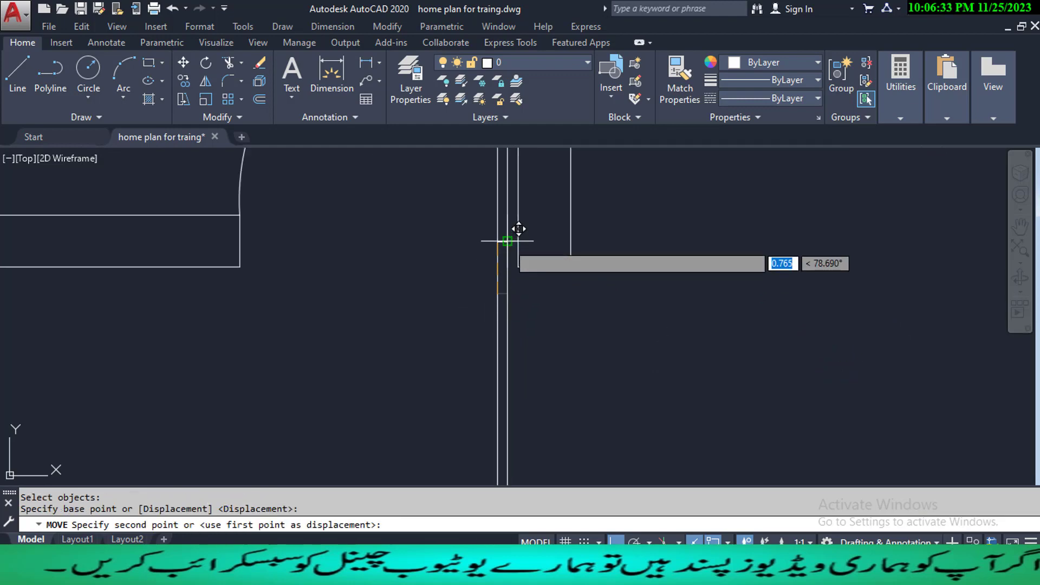
left_click(498, 241)
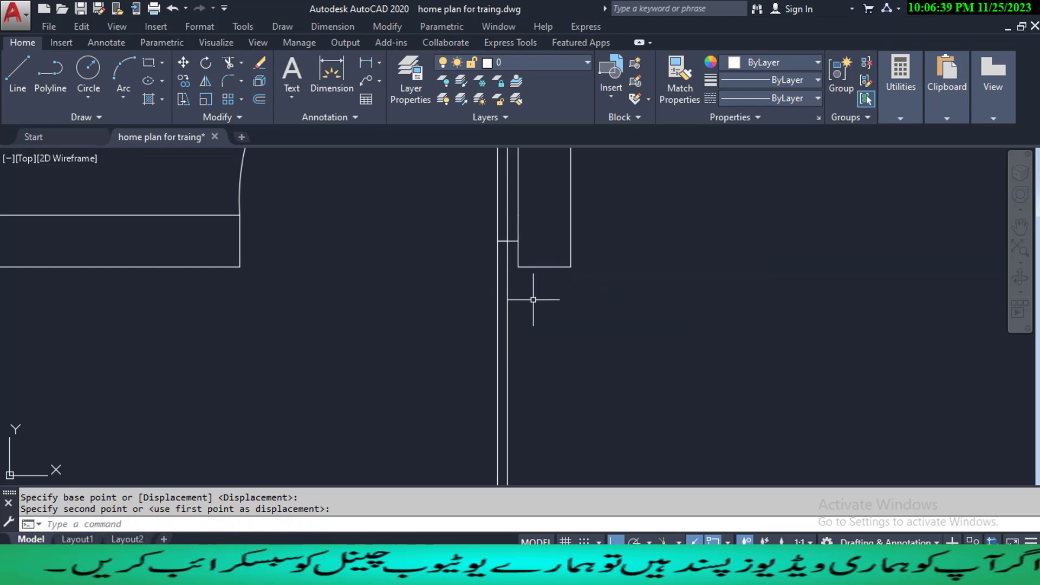
key("Escape")
key("Escape")
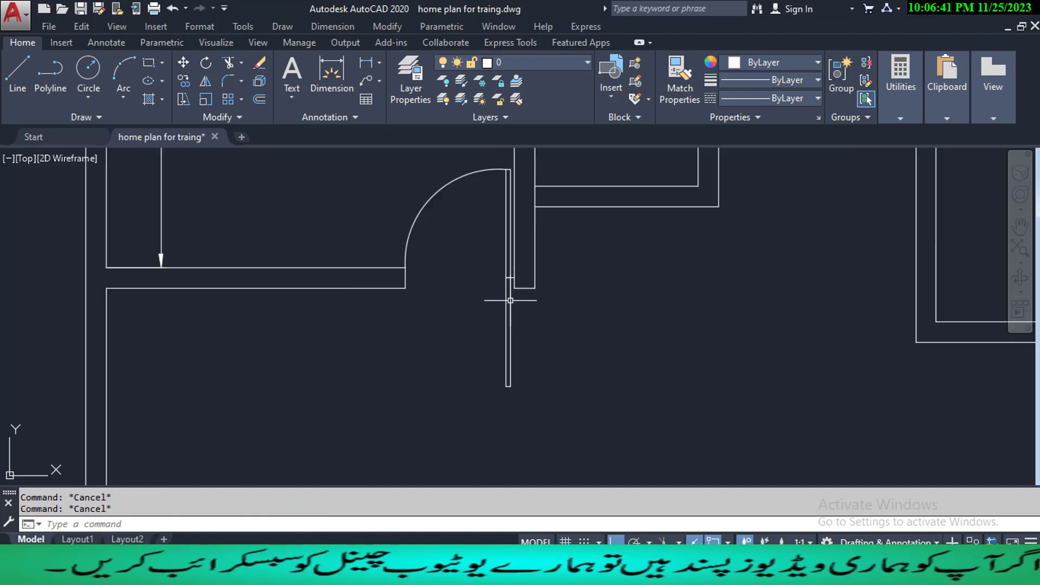
scroll(520, 304, "down", 3)
type("aR")
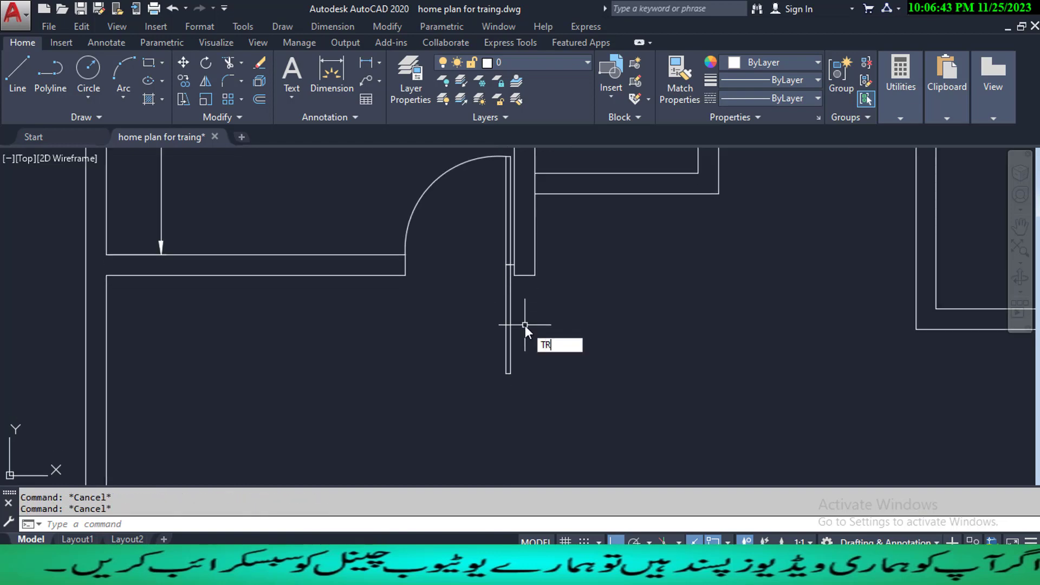
key("Return")
key("Escape")
key("Escape")
- Rotate the lower door leaf freehand about its upper-left corner with Ortho off, so it slants diagonally down to the left
type("RO")
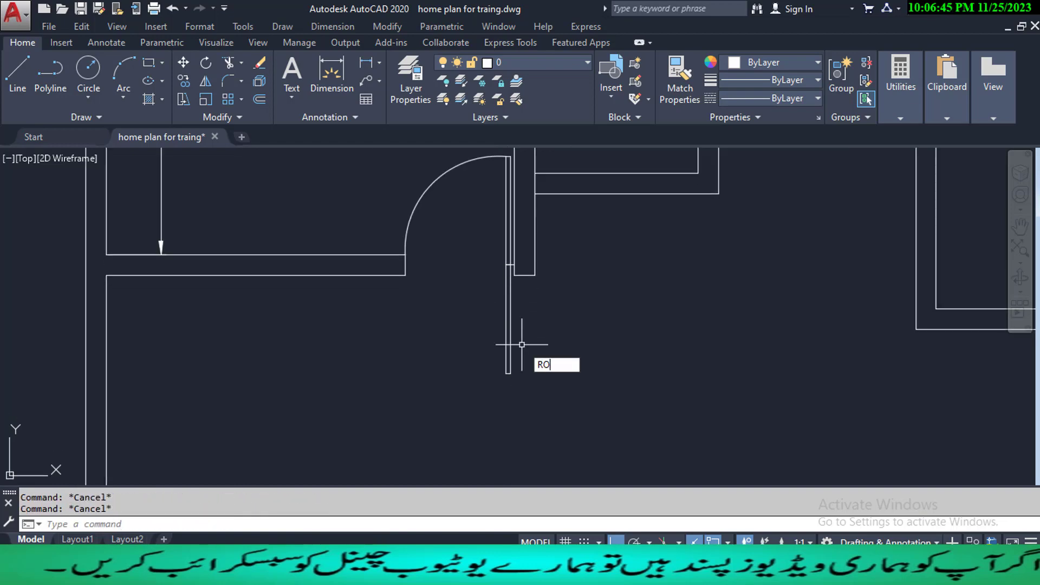
key("Return")
left_click(531, 388)
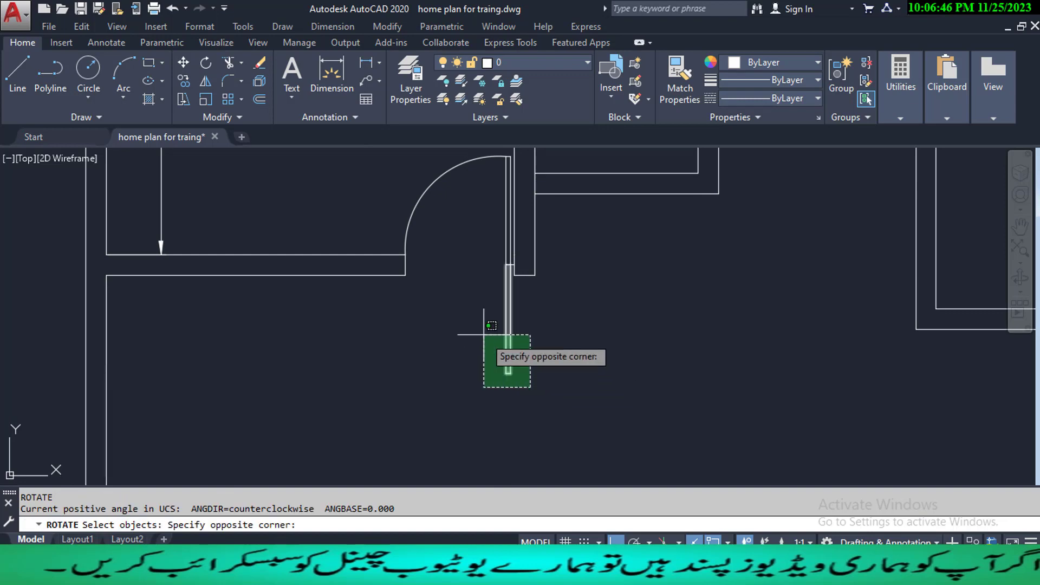
left_click(469, 282)
scroll(506, 267, "up", 7)
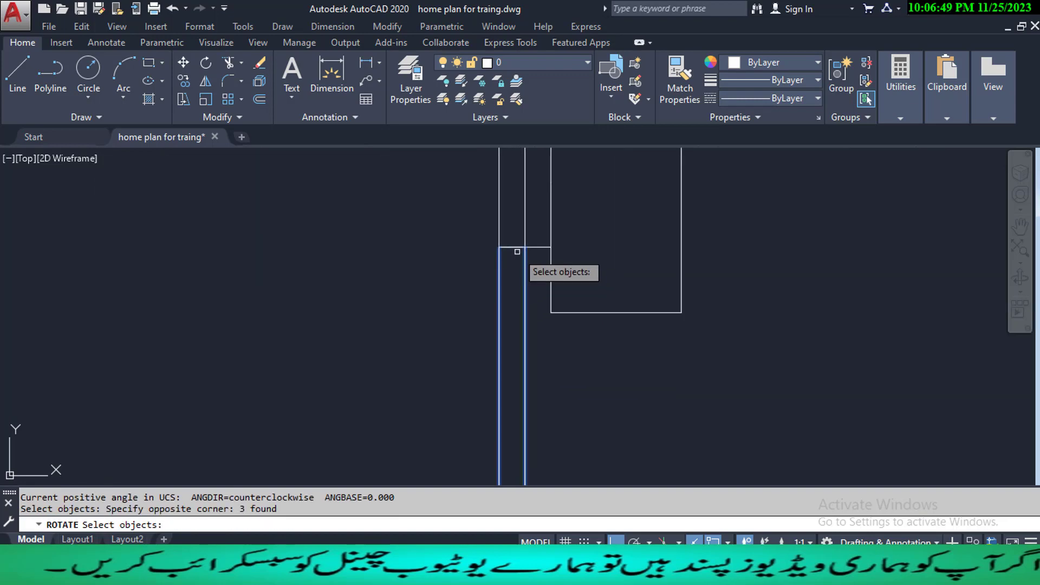
left_click(517, 248)
key("Return")
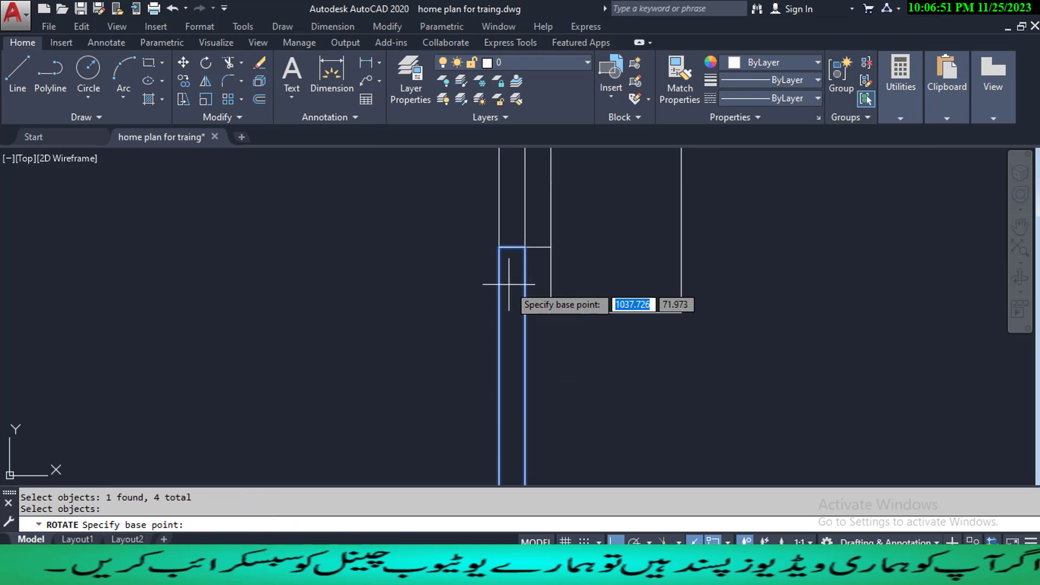
left_click(499, 247)
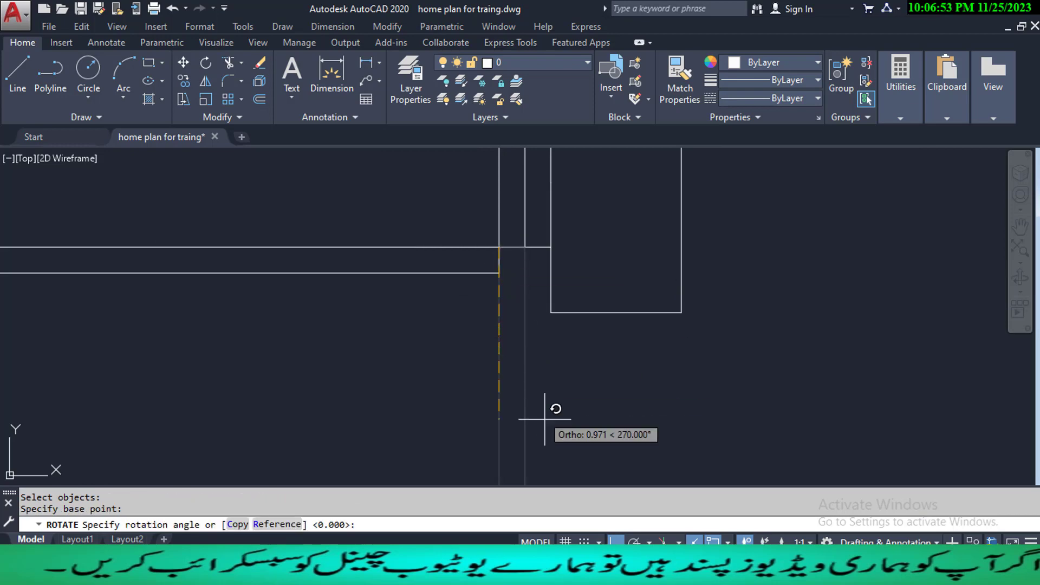
key("F8")
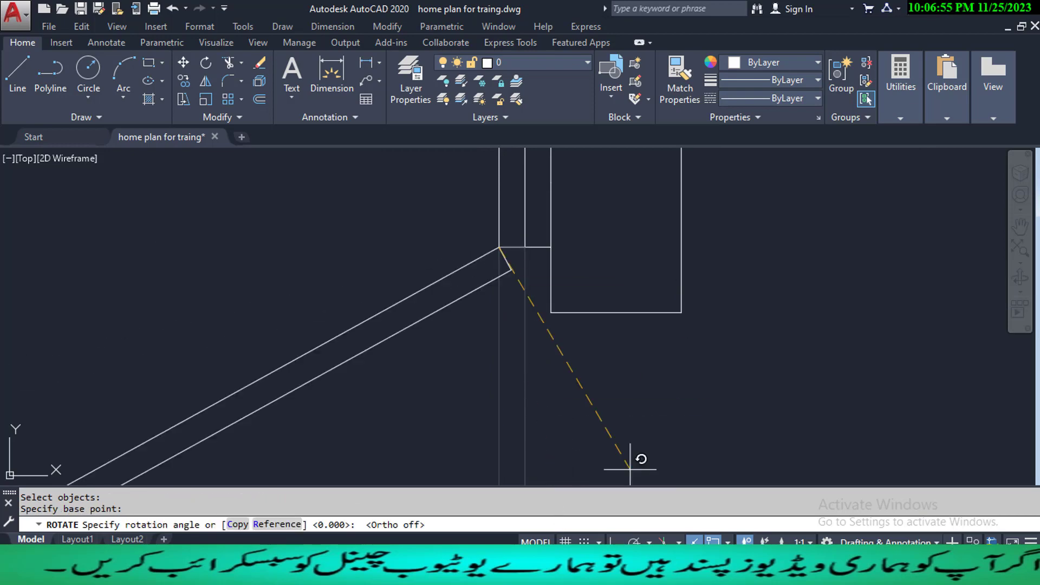
scroll(643, 401, "down", 4)
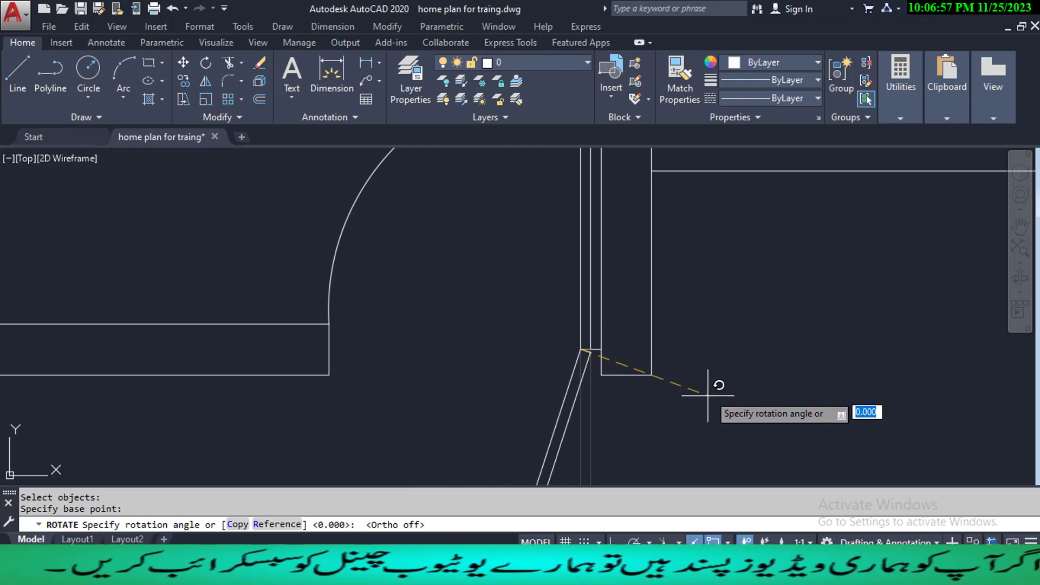
scroll(699, 466, "down", 4)
scroll(670, 387, "down", 2)
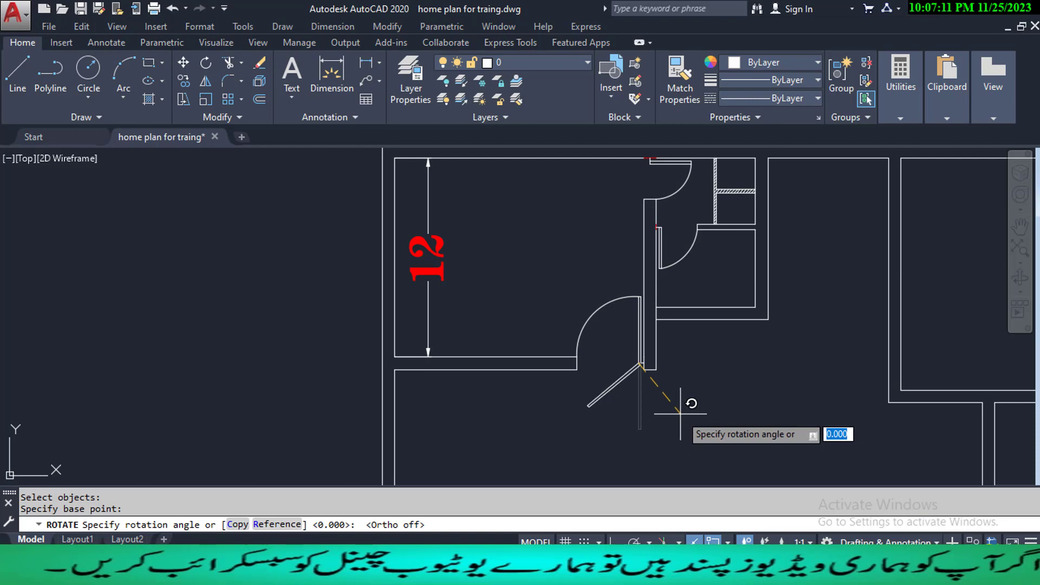
key("Escape")
key("Escape")
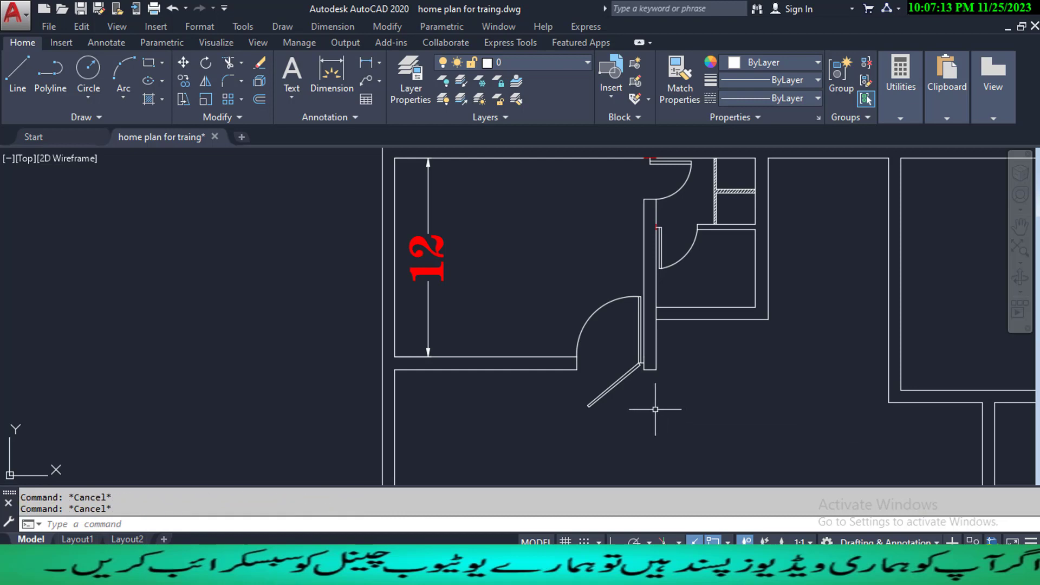
scroll(643, 410, "down", 4)
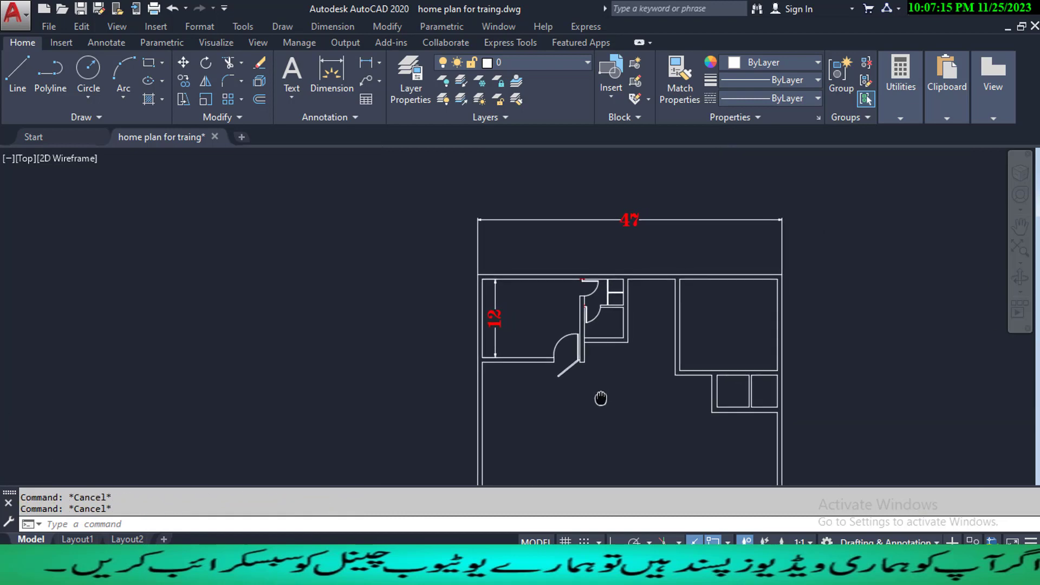
scroll(670, 409, "down", 1)
scroll(519, 374, "up", 3)
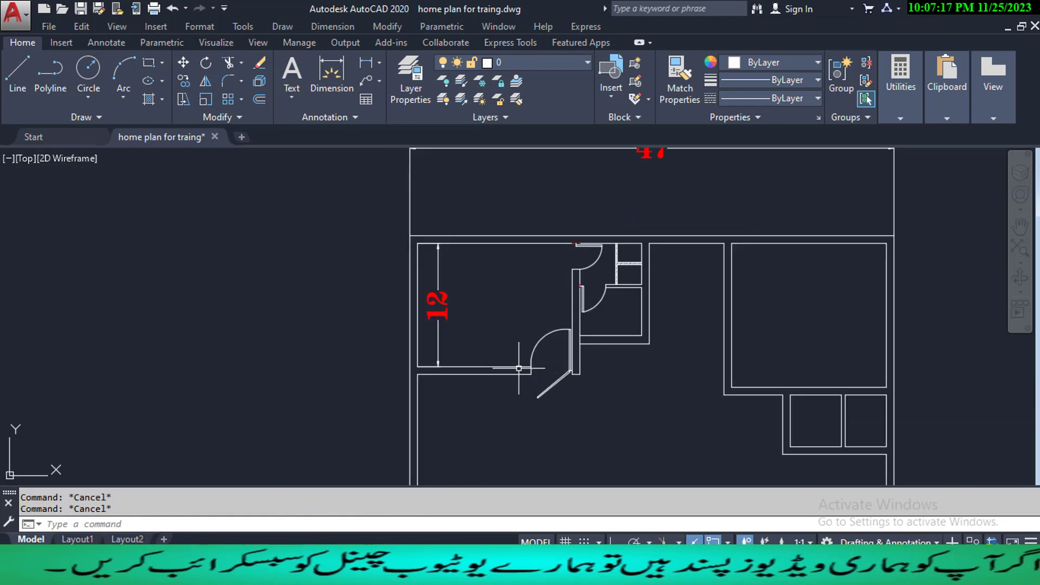
scroll(548, 364, "up", 3)
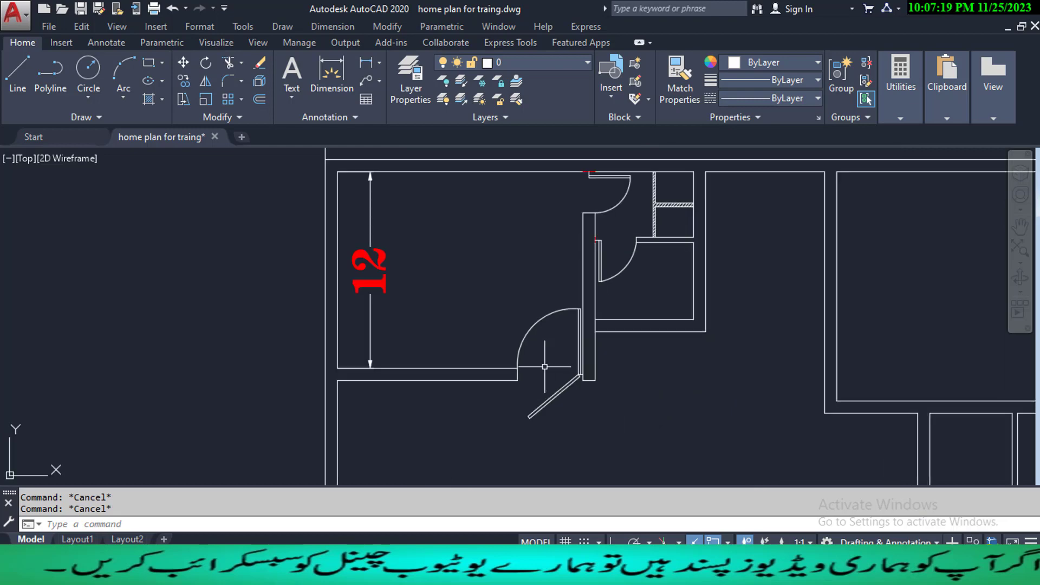
middle_click_drag(763, 410, 705, 398)
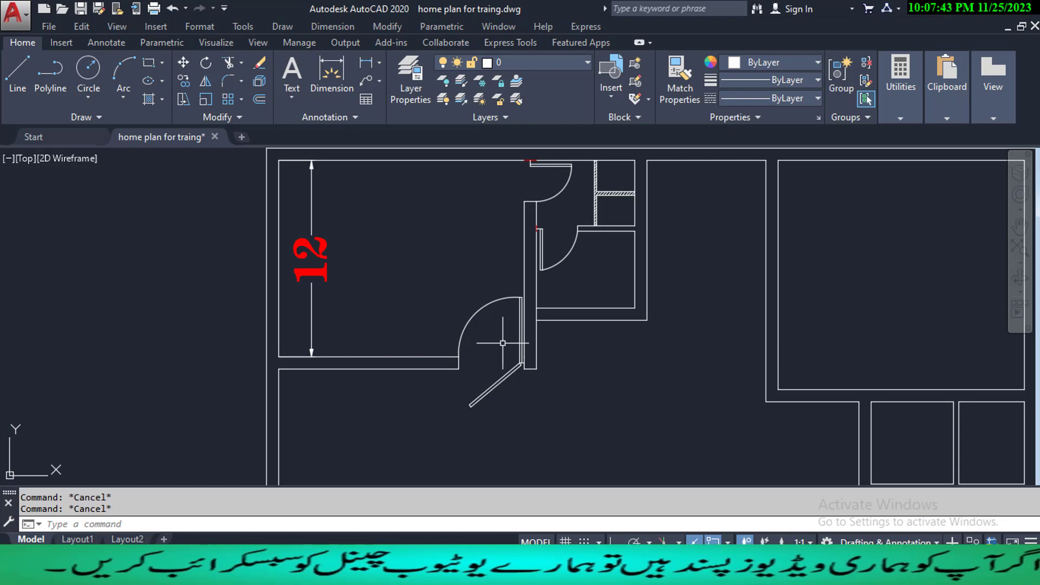
- Mirror the left room's upright door leaf and swing arc across the left edge of the wall beside it, keeping the originals
type("MI")
key("Return")
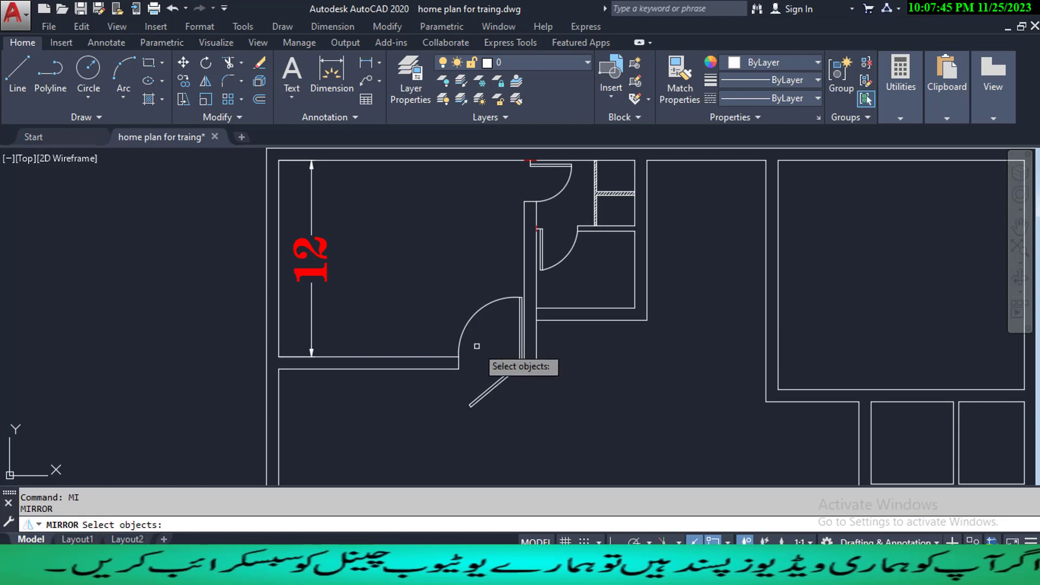
left_click(456, 339)
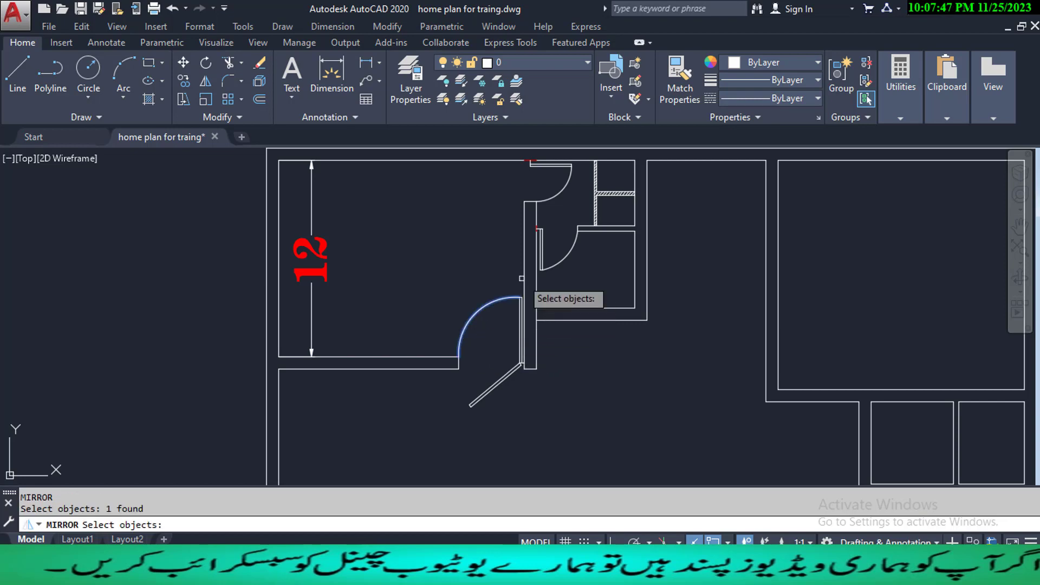
scroll(523, 301, "up", 5)
left_click(541, 320)
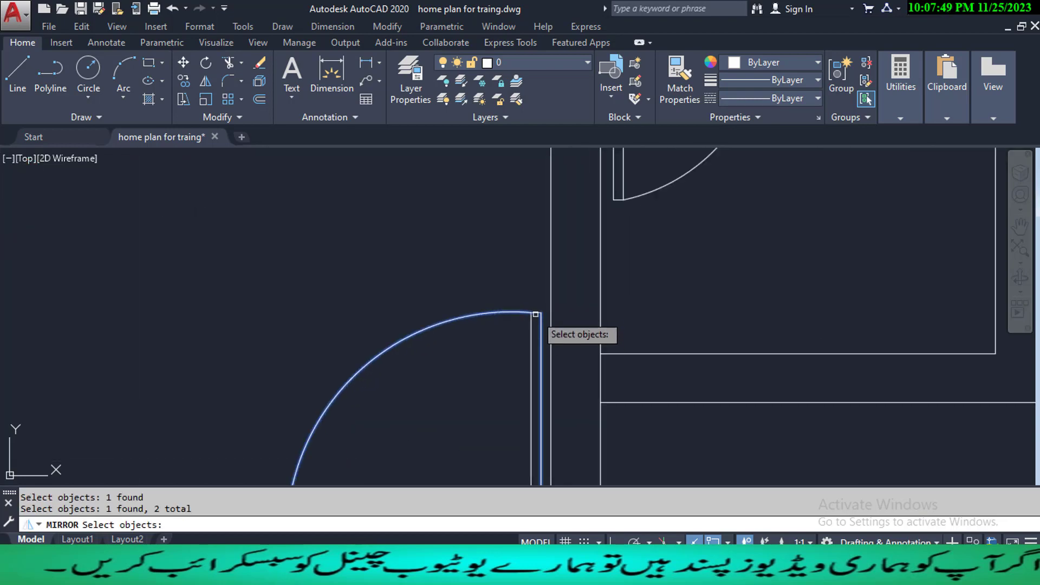
left_click(539, 314)
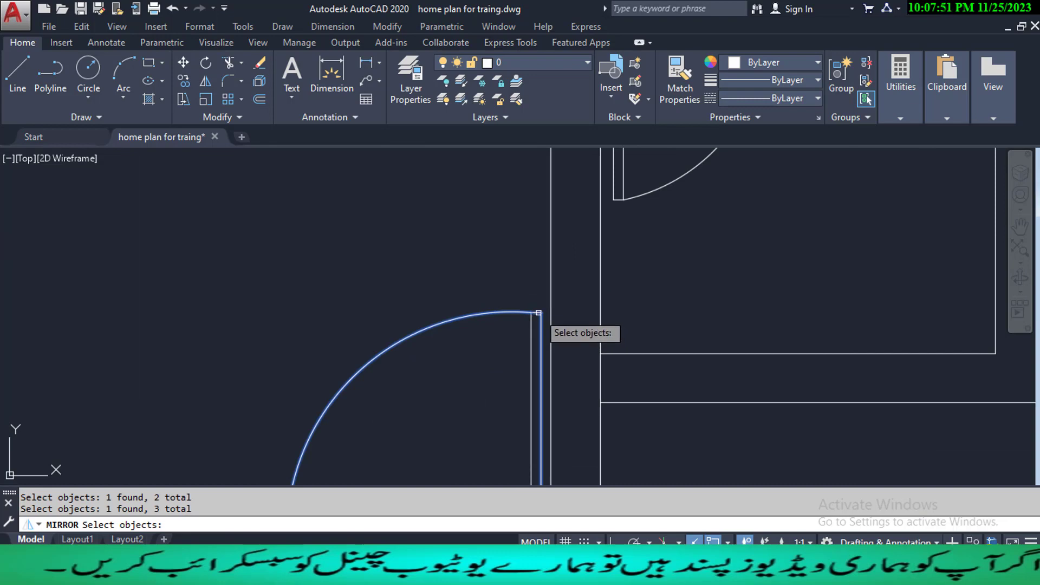
left_click(530, 341)
scroll(530, 343, "down", 4)
scroll(531, 378, "up", 7)
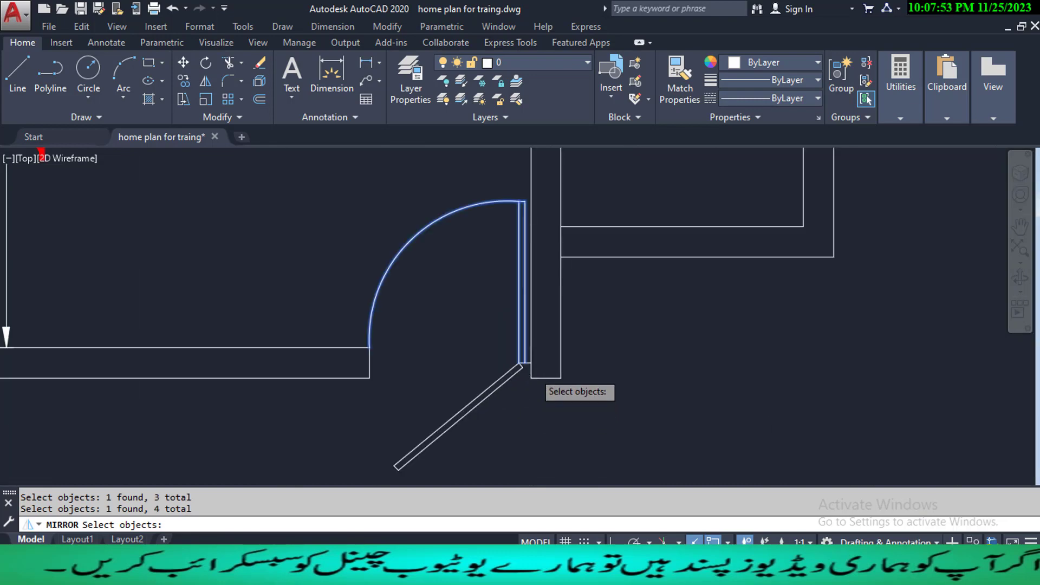
left_click(490, 374)
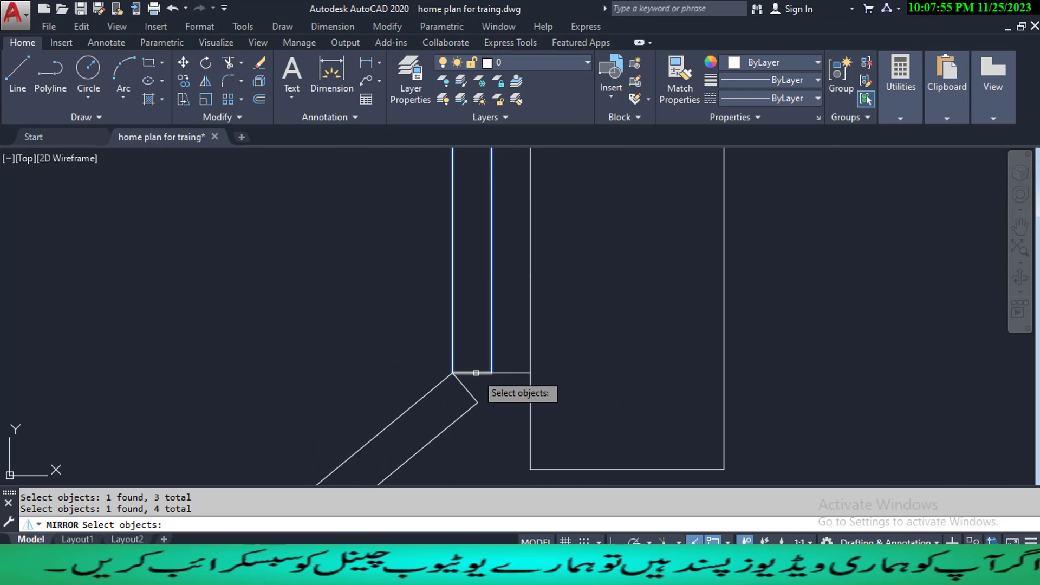
scroll(496, 396, "down", 2)
key("Return")
left_click(492, 402)
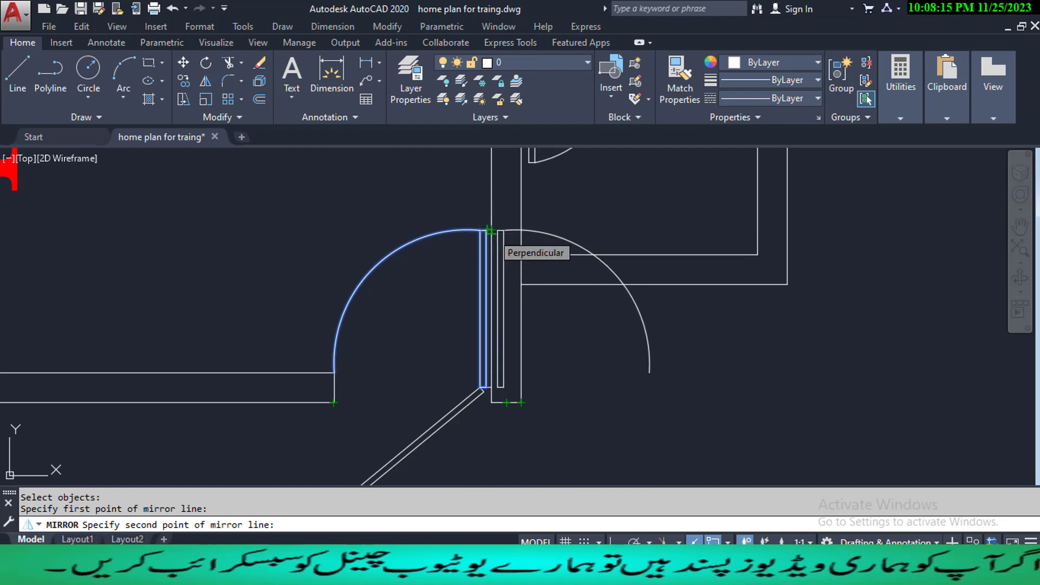
left_click(490, 231)
left_click(537, 288)
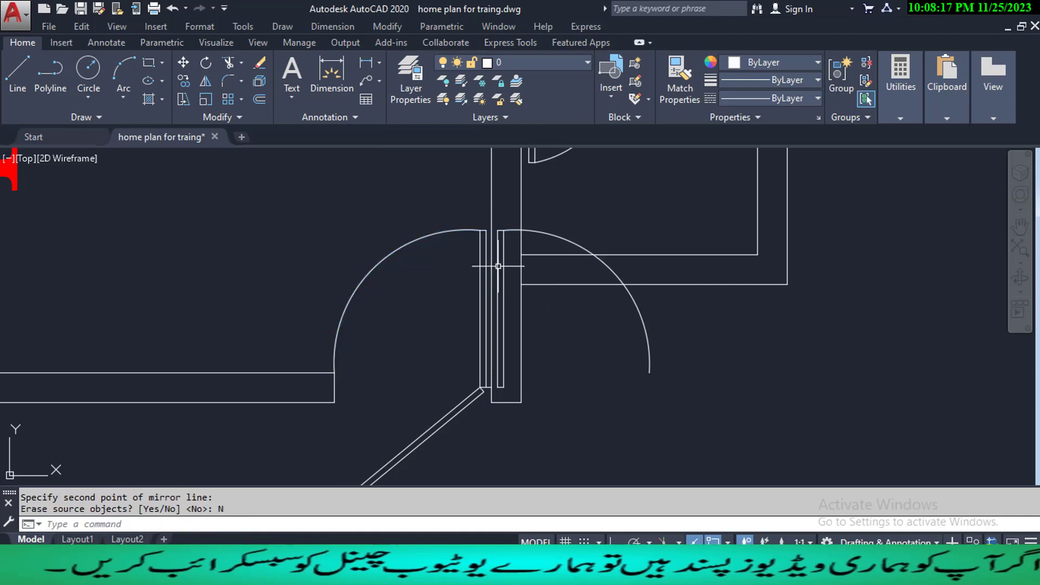
key("Escape")
key("Escape")
- Draw a vertical .75 line across the right room's bottom wall, down from the room's inner lower-left corner to the wall's outer edge
middle_click_drag(633, 376, 601, 349)
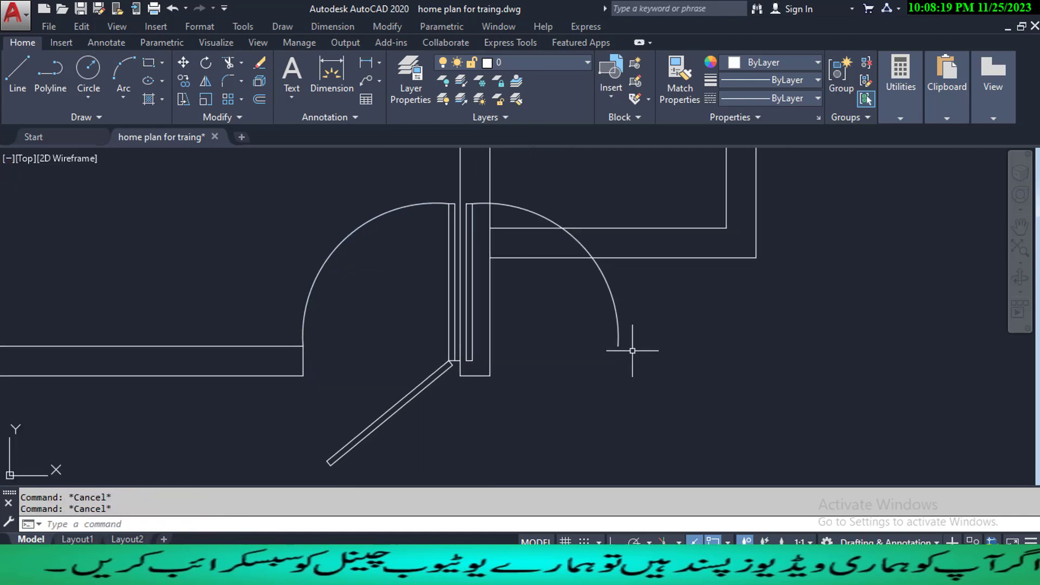
scroll(460, 361, "up", 5)
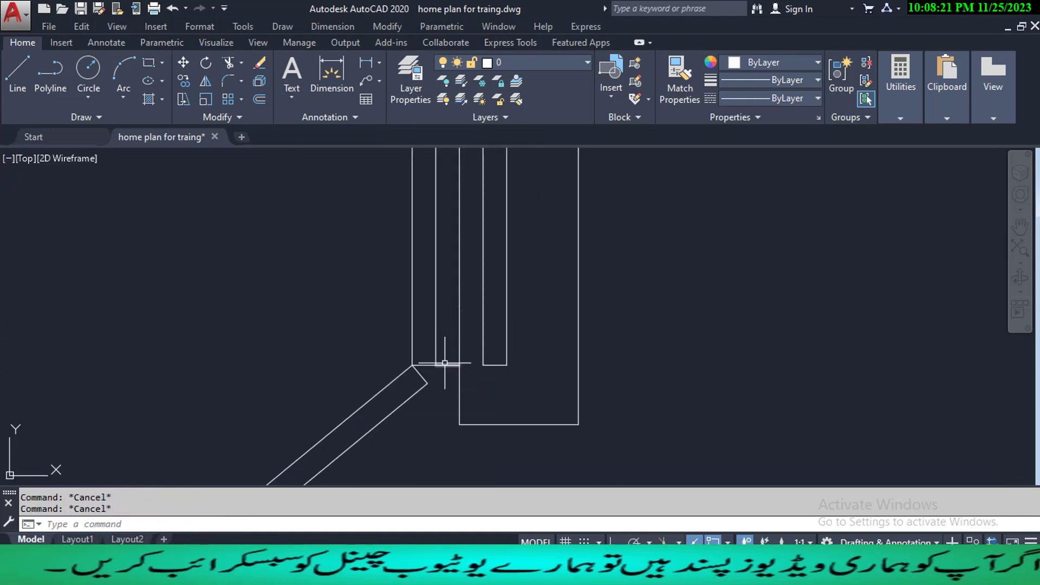
scroll(506, 372, "down", 8)
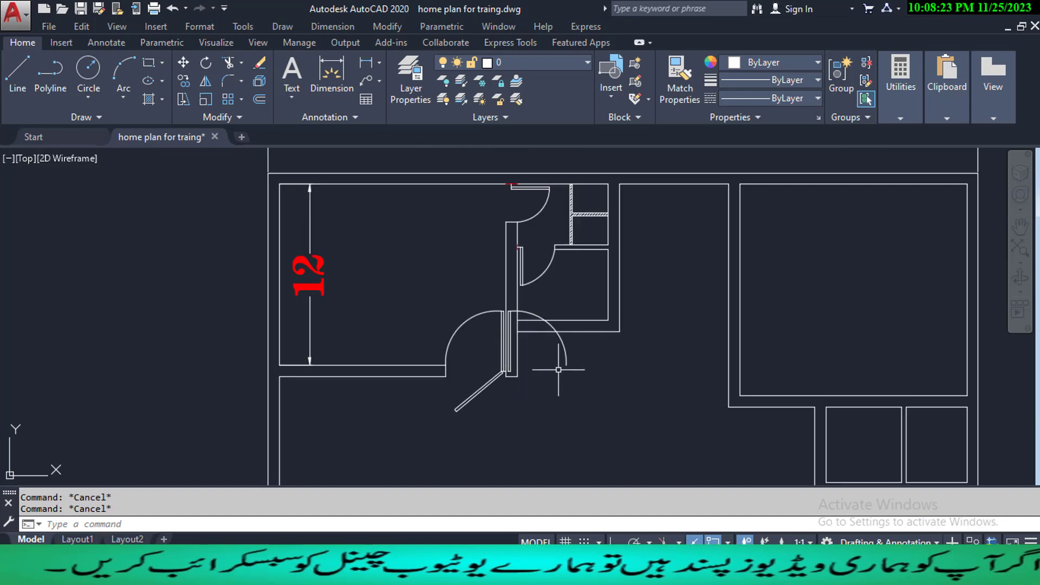
middle_click_drag(709, 386, 606, 370)
scroll(634, 377, "up", 2)
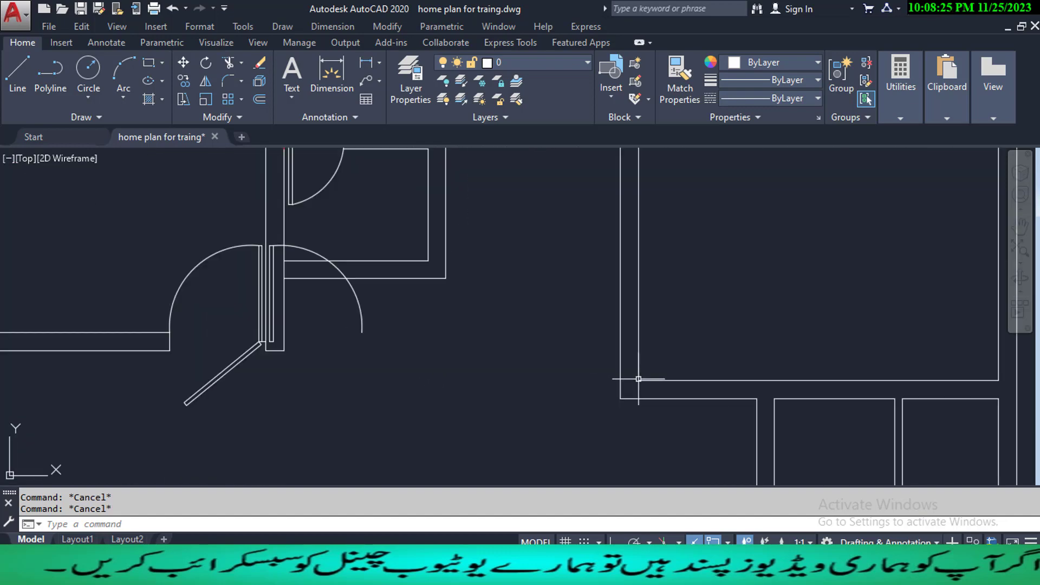
type("l")
key("Return")
left_click(638, 379)
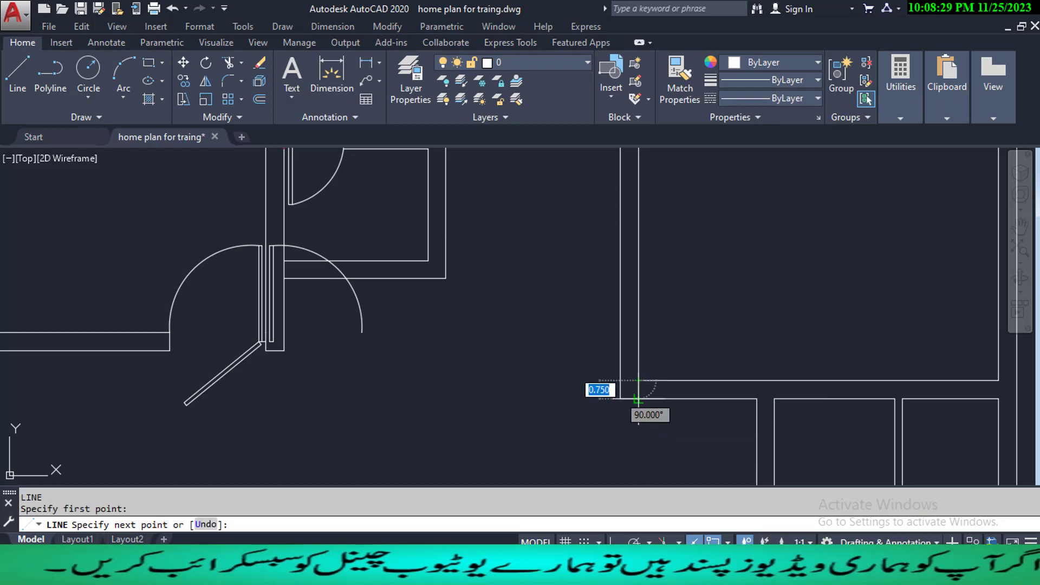
left_click(639, 400)
key("Escape")
key("Escape")
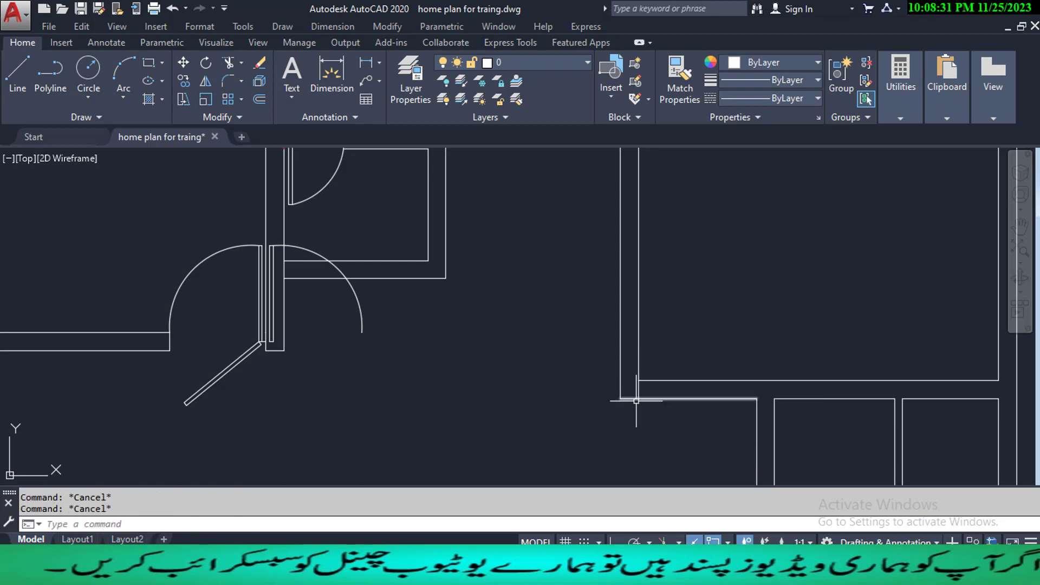
- Offset the short line across the right room's bottom wall 4 units to the right
type("o")
key("Return")
type("4")
key("Return")
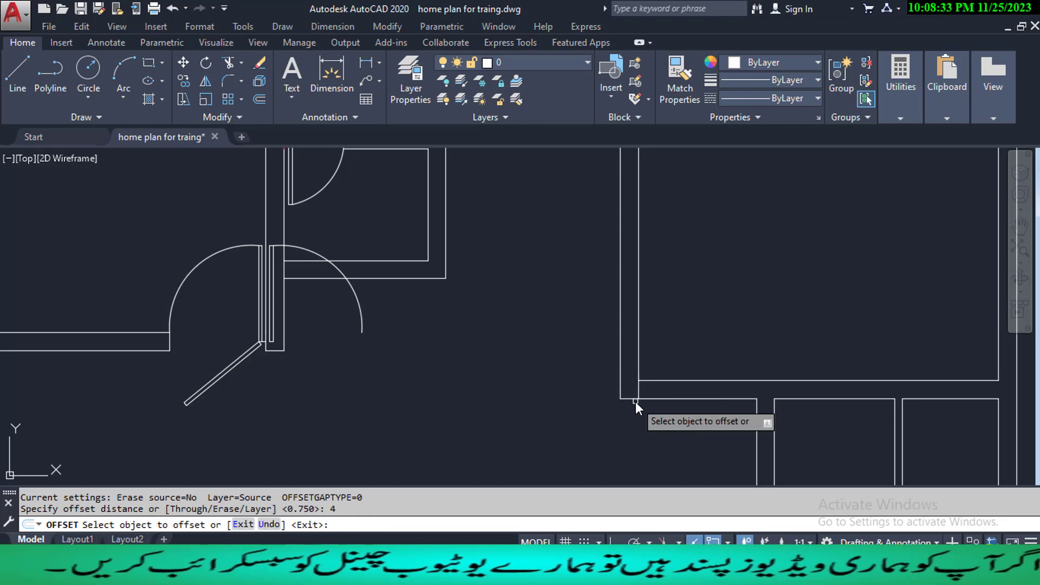
left_click(639, 392)
left_click(702, 390)
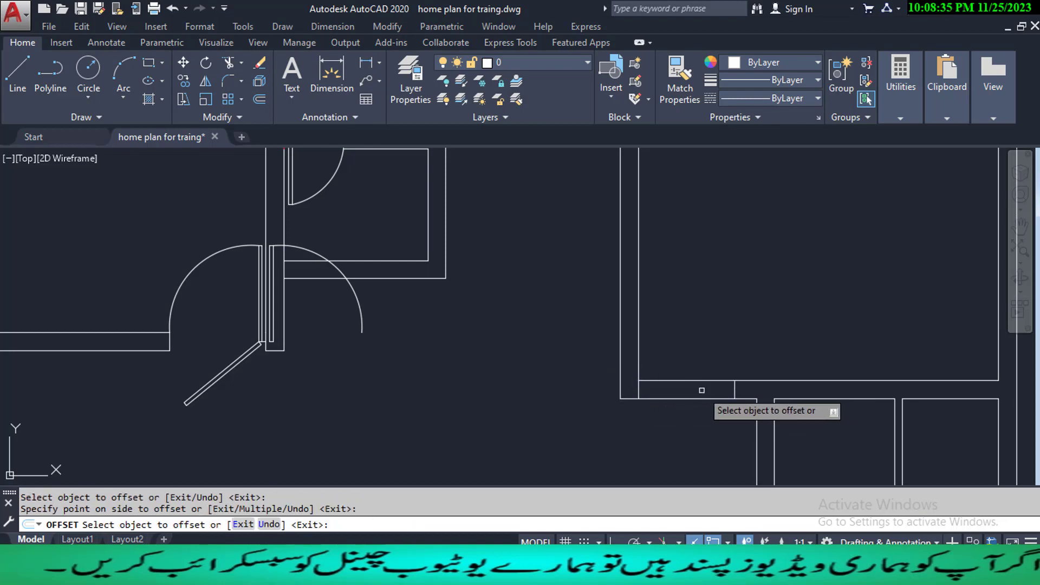
key("Escape")
key("Escape")
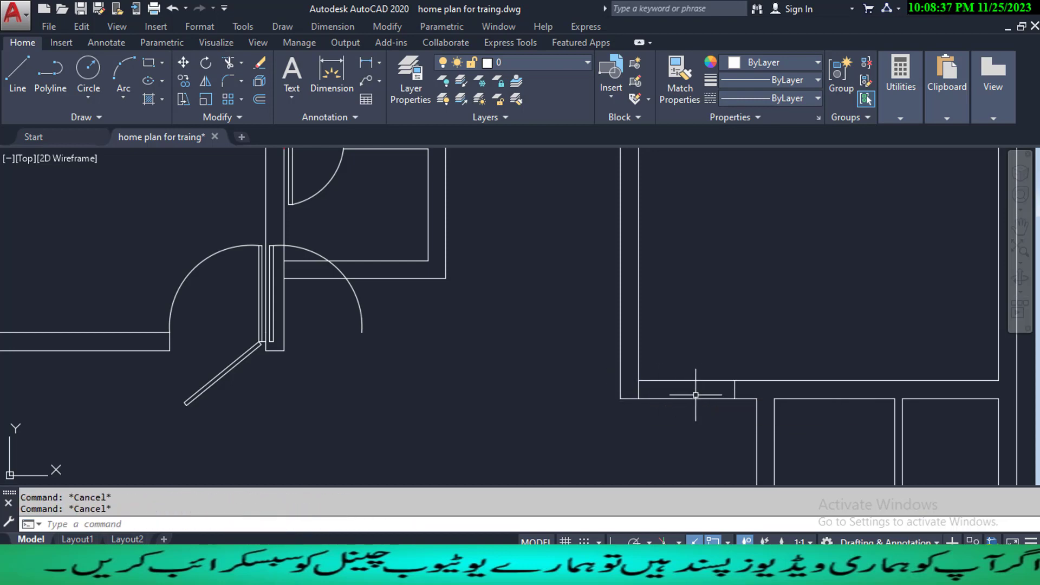
- Trim both bottom-wall lines between the two short jamb lines to open a doorway in the right room
type("tr")
key("Return")
key("Return")
left_click(698, 419)
left_click(669, 361)
key("Escape")
key("Escape")
key("Escape")
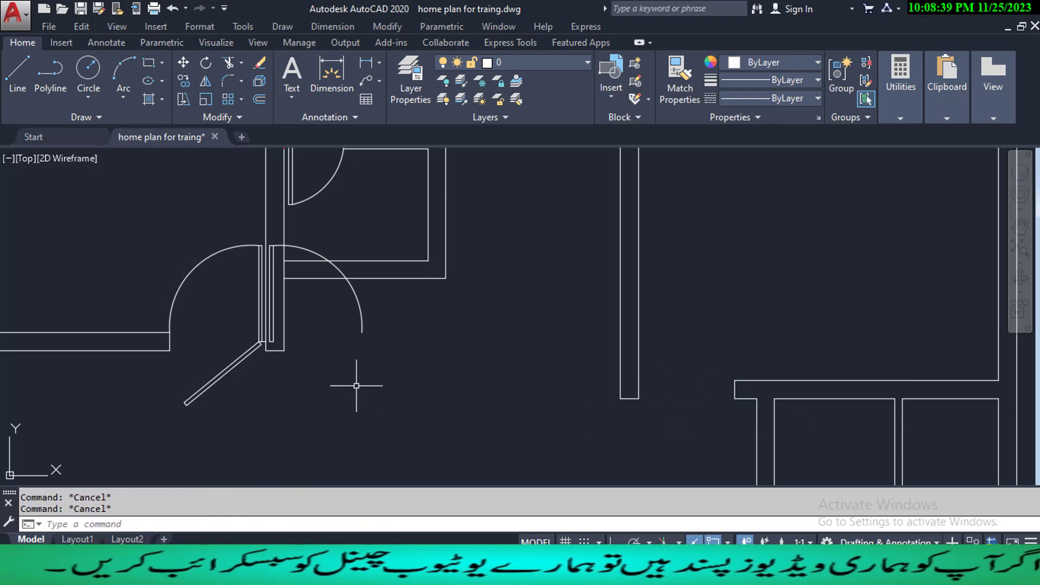
type("co")
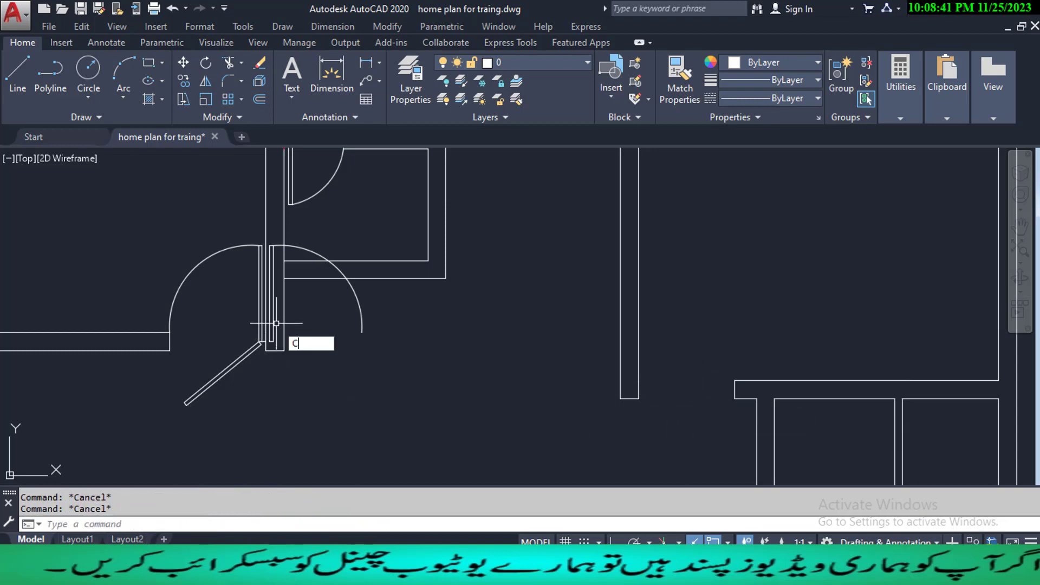
key("BackSpace")
key("BackSpace")
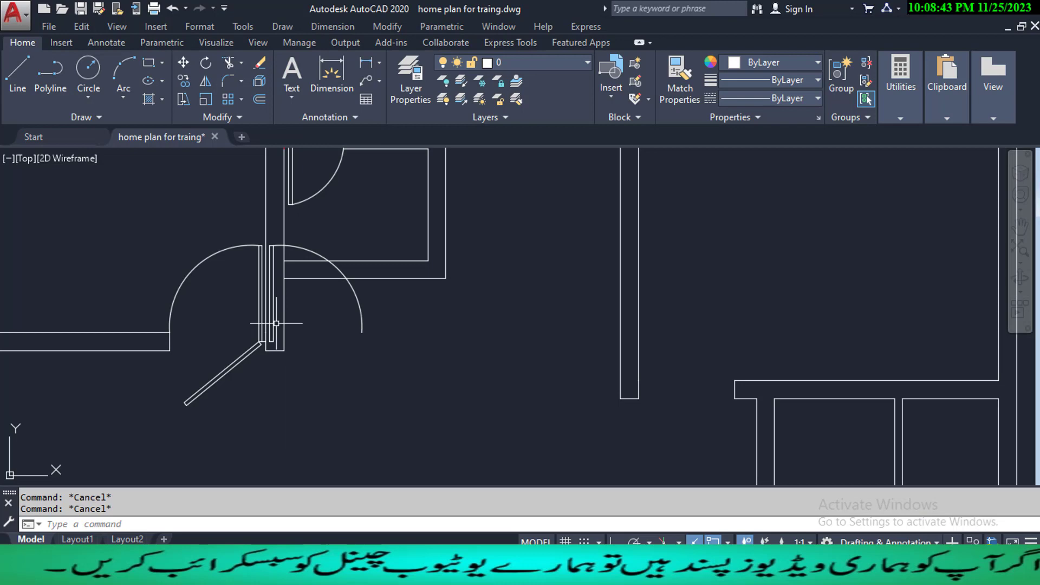
- Move the mirrored door leaf and arc by the leaf's lower-left corner to the midpoint of the right room doorway's left jamb
type("m")
key("Return")
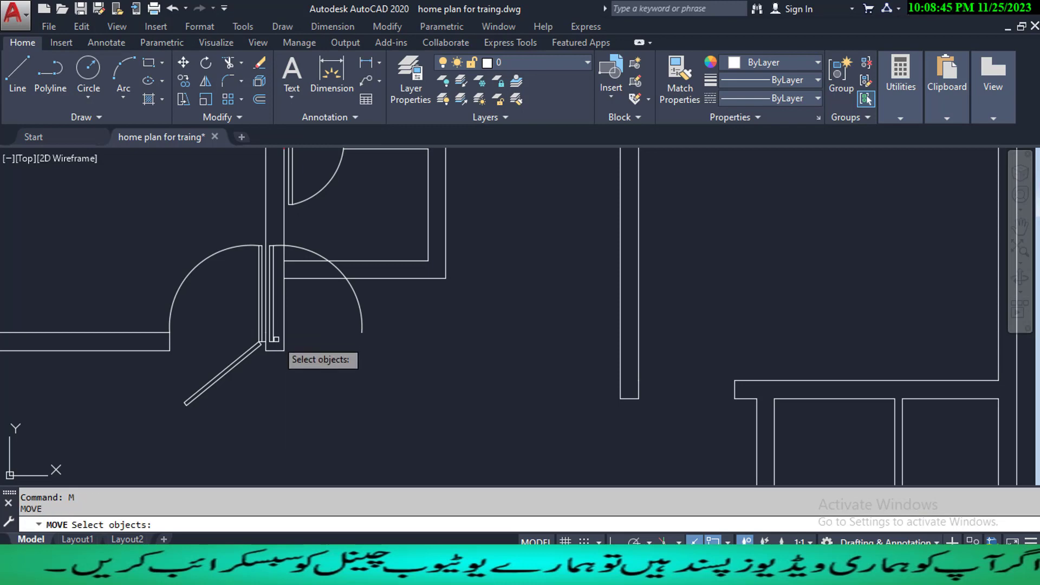
left_click(364, 319)
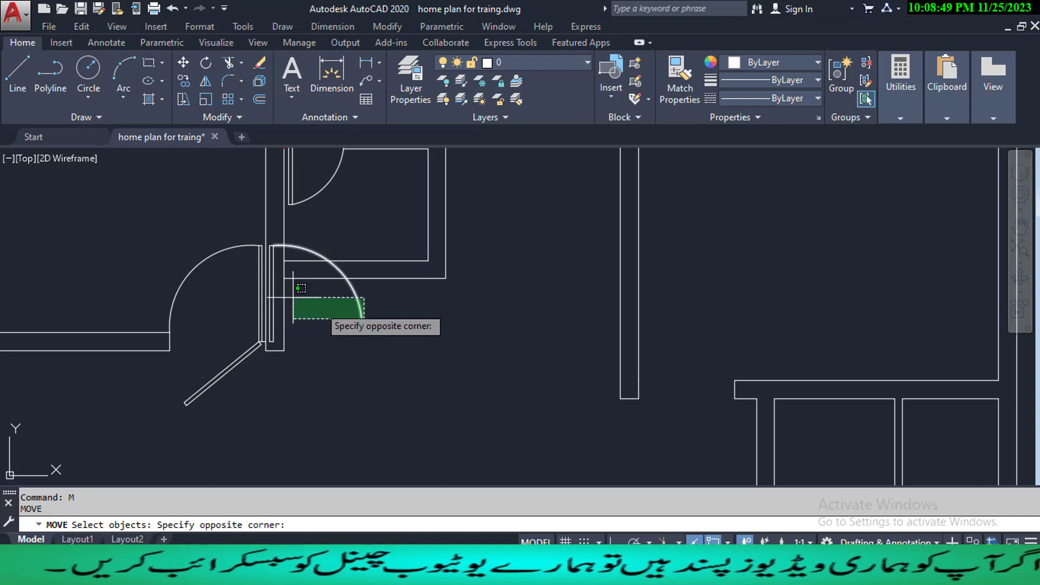
left_click(299, 290)
scroll(271, 293, "up", 3)
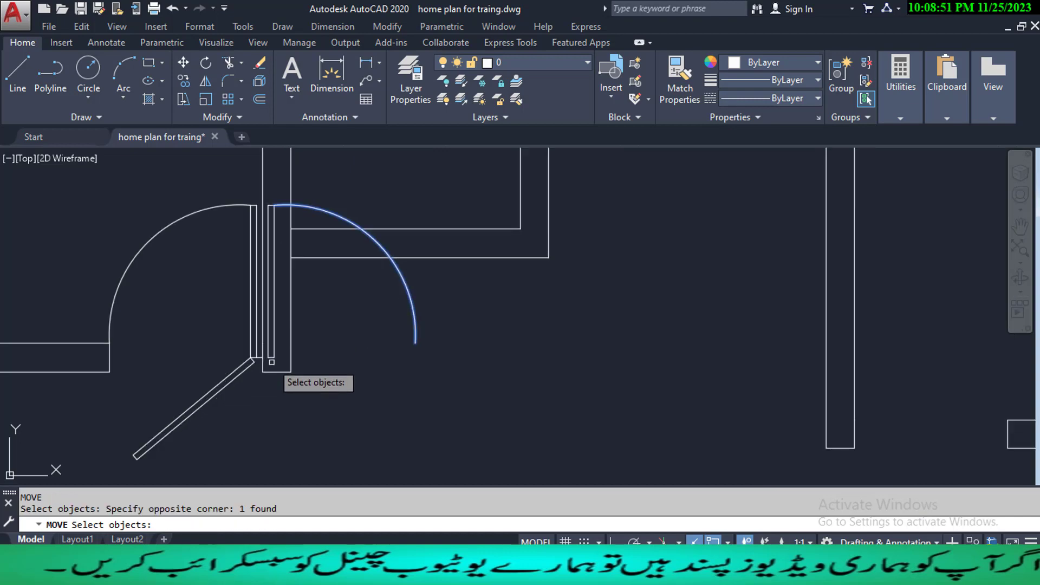
left_click(271, 360)
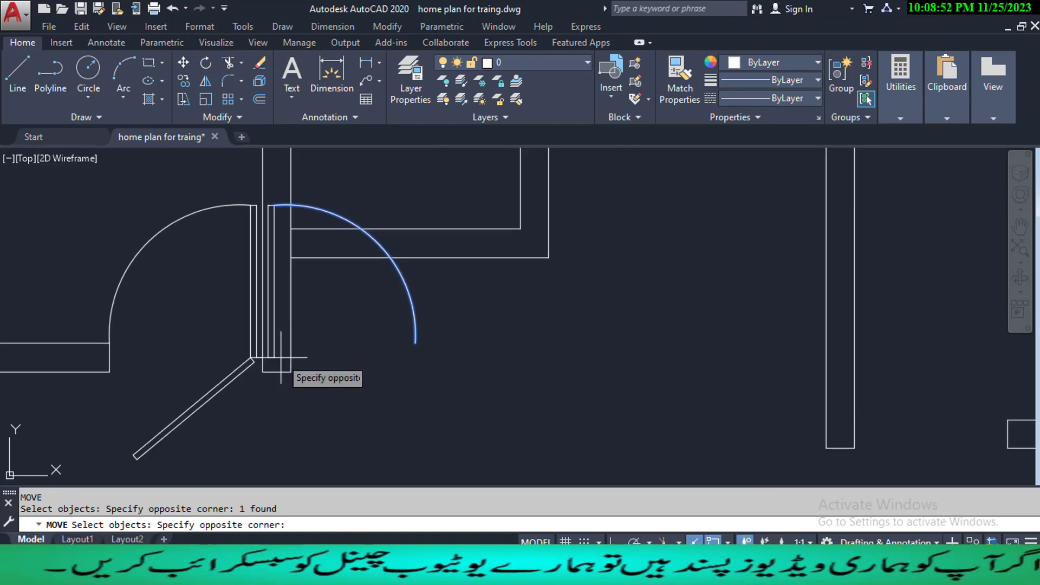
left_click(265, 201)
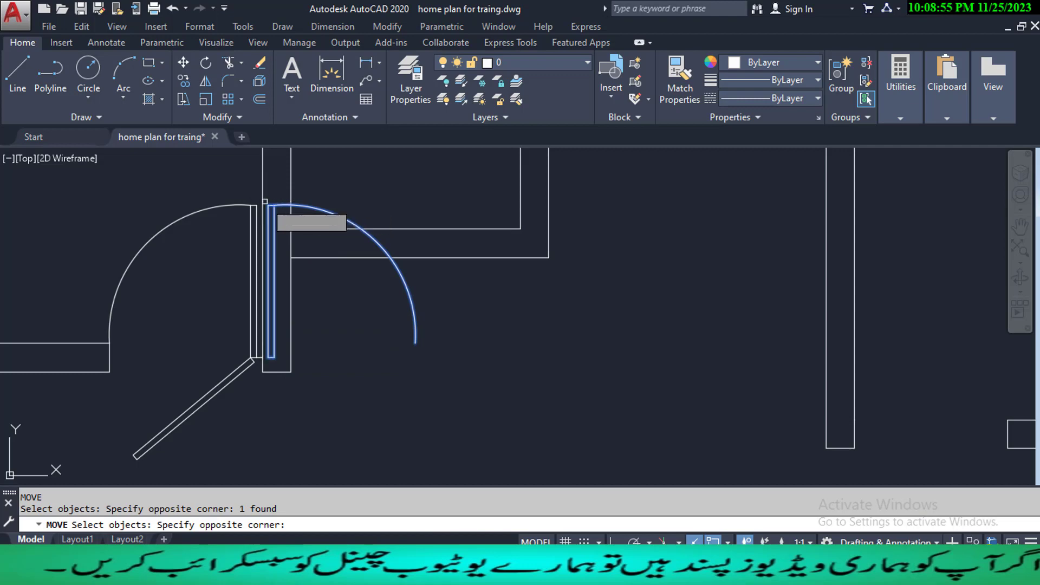
left_click(291, 233)
key("Return")
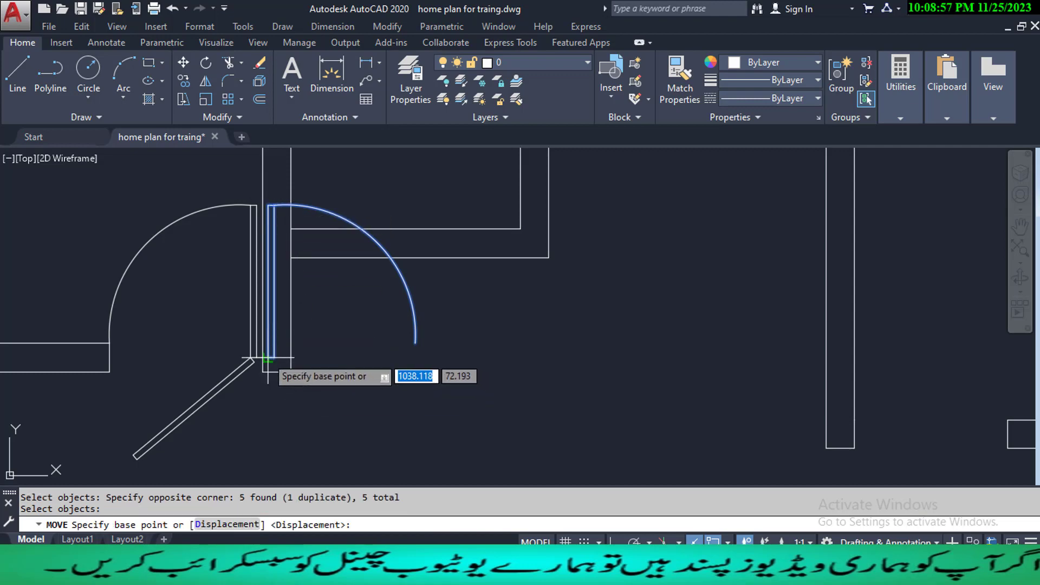
left_click(268, 358)
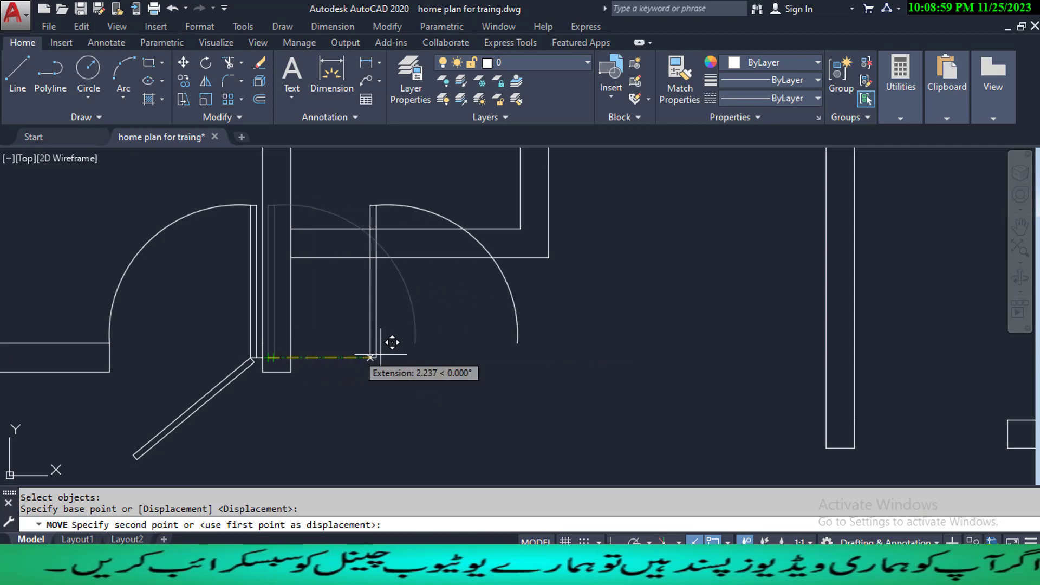
scroll(850, 424, "up", 1)
middle_click_drag(851, 424, 652, 406)
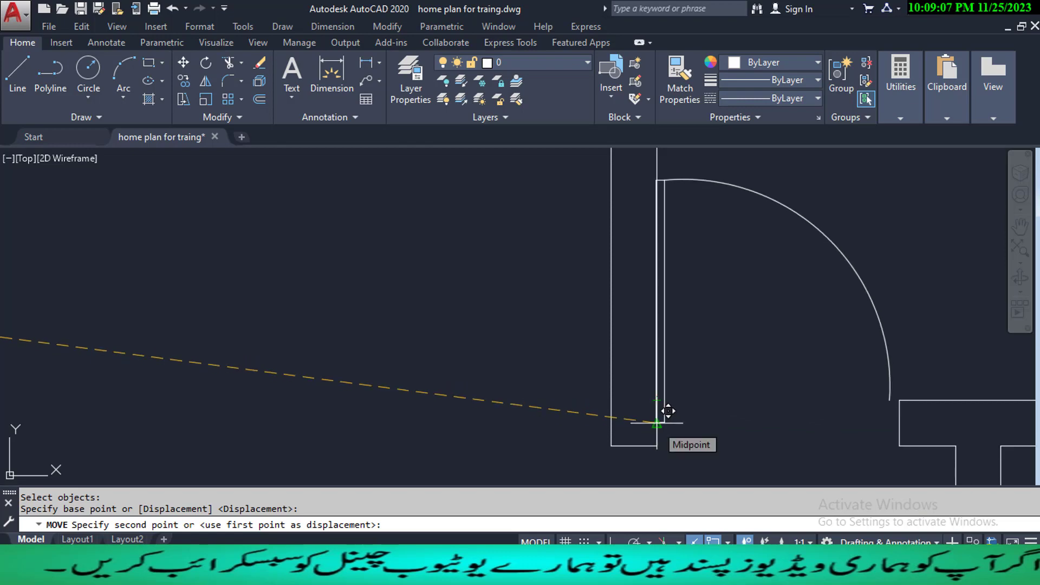
key("Escape")
key("Escape")
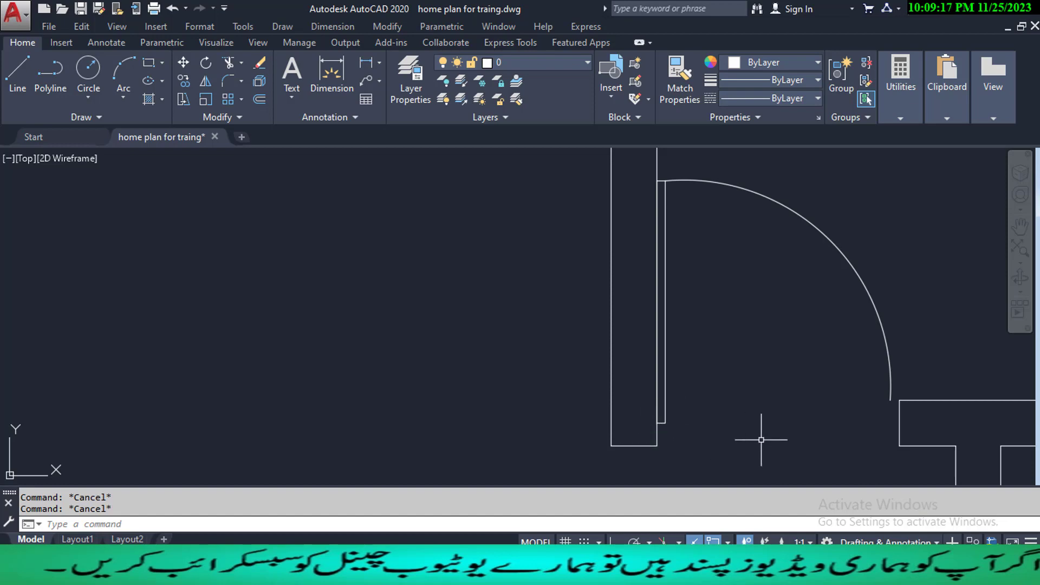
- Draw a line across the right room's doorway from the right jamb's midpoint to the left jamb's midpoint
type("L")
key("Return")
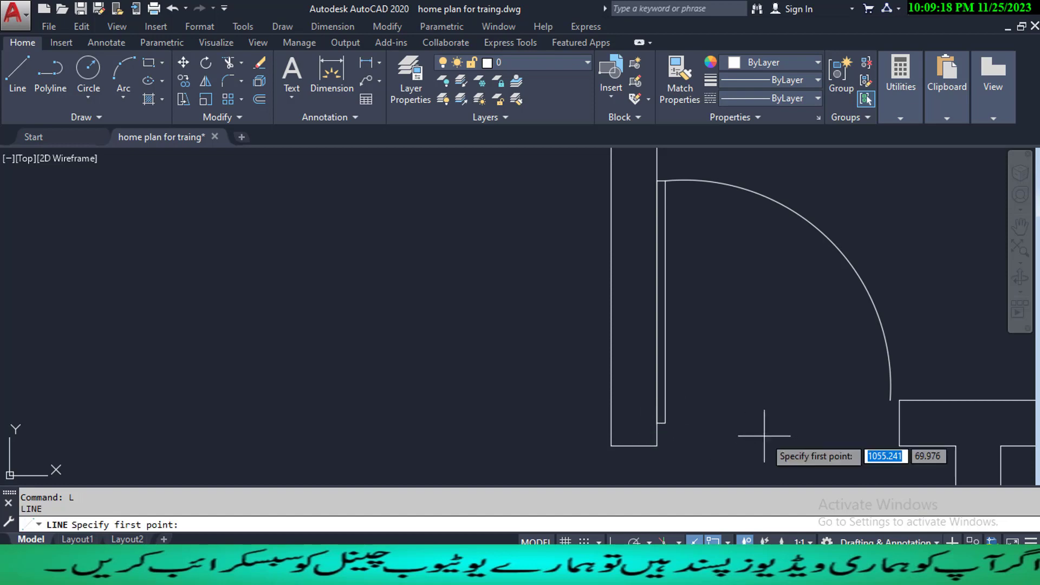
left_click(899, 424)
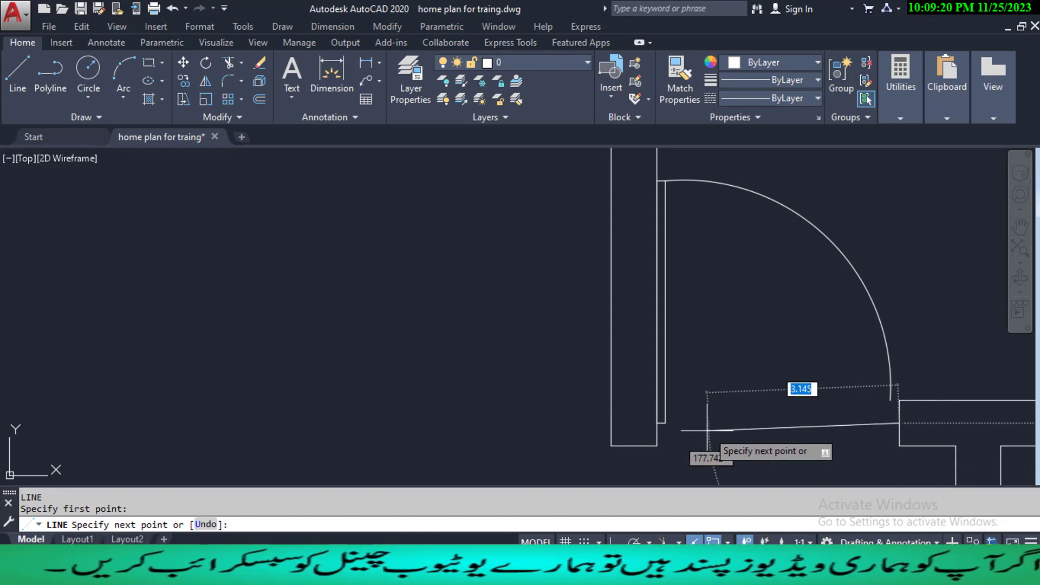
left_click(657, 424)
key("Escape")
key("Escape")
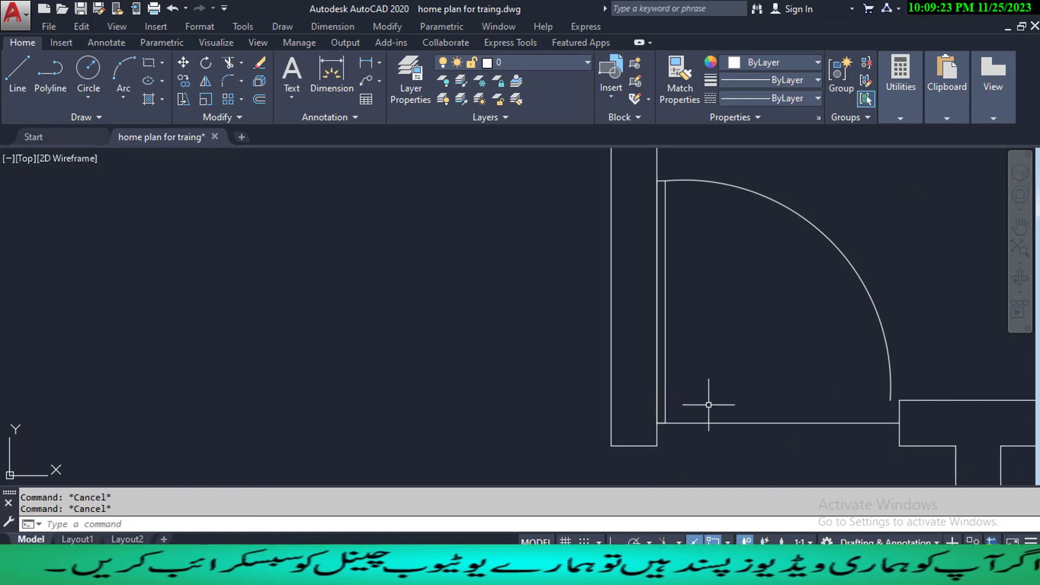
- Move the right room's door leaf and arc from the arc's lower end to the upper corner of the doorway's right jamb
middle_click_drag(727, 379, 709, 390)
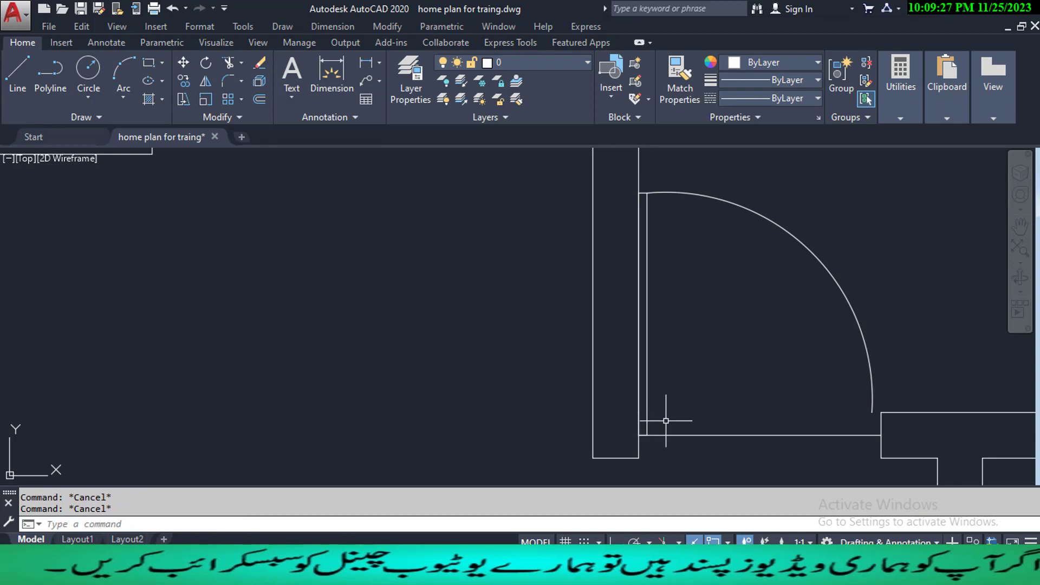
type("m")
key("Return")
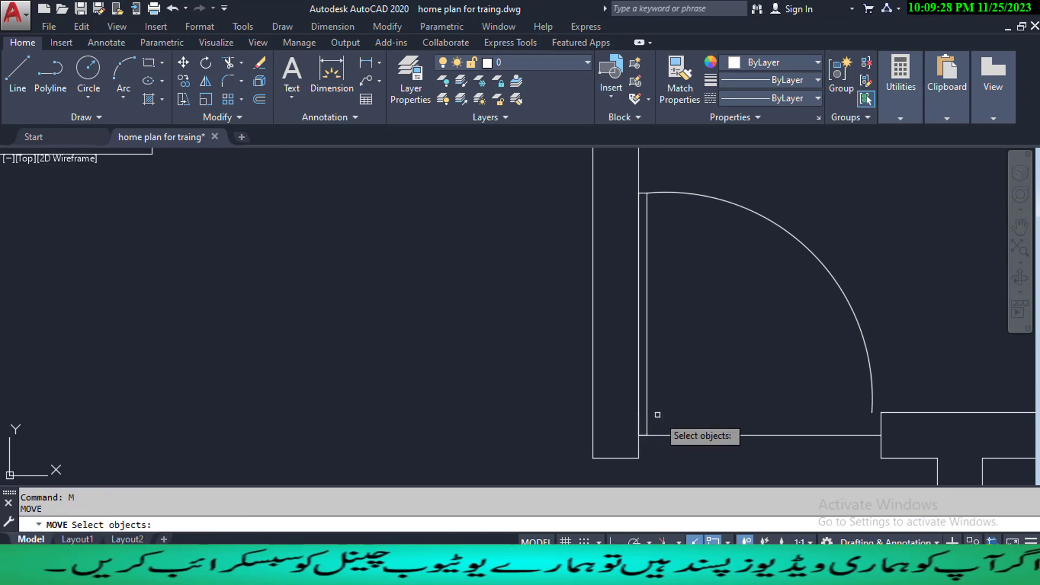
left_click(626, 181)
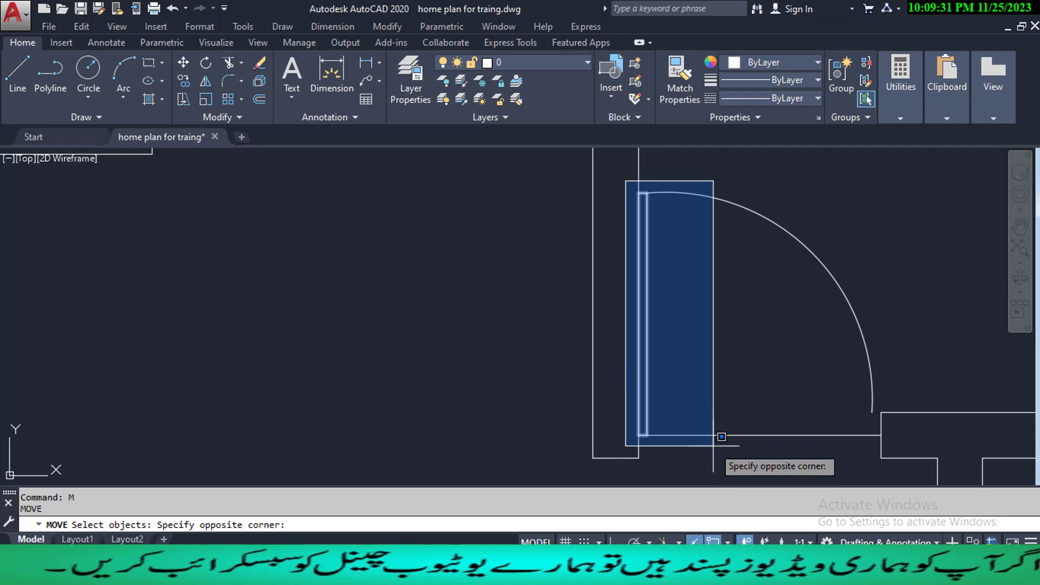
left_click(719, 442)
left_click(871, 347)
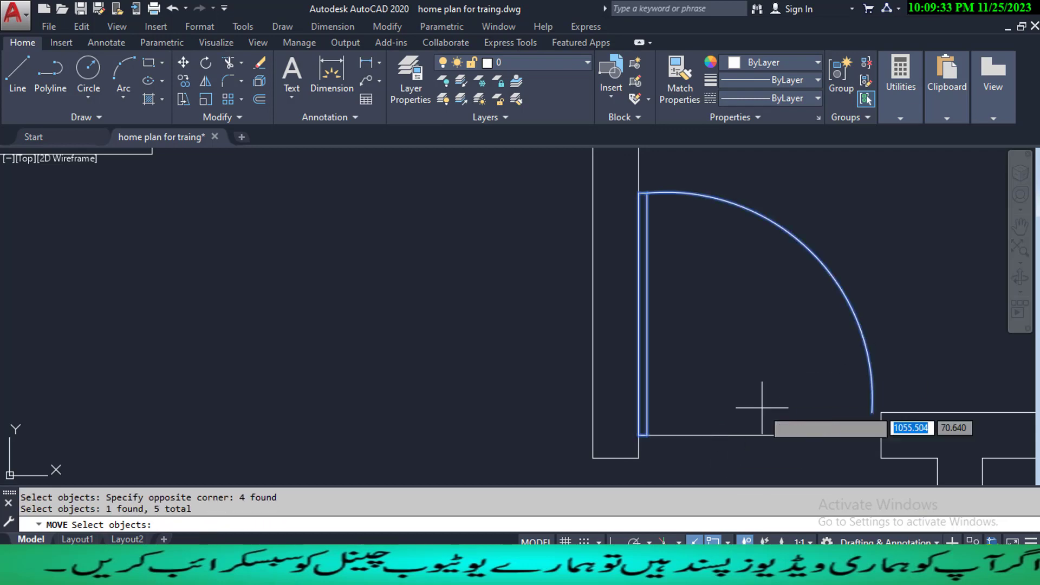
key("Return")
left_click(872, 413)
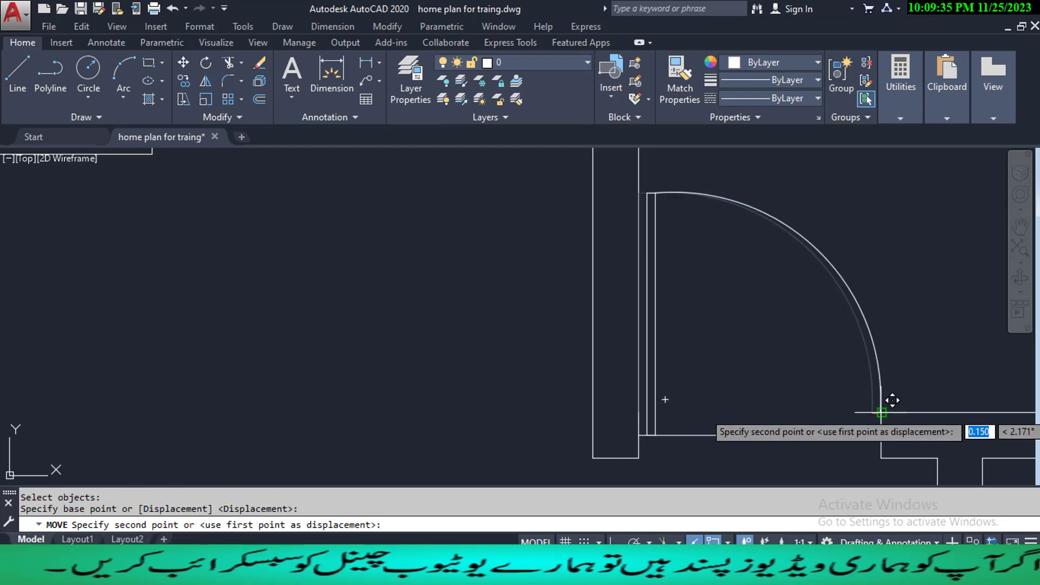
key("Escape")
key("Escape")
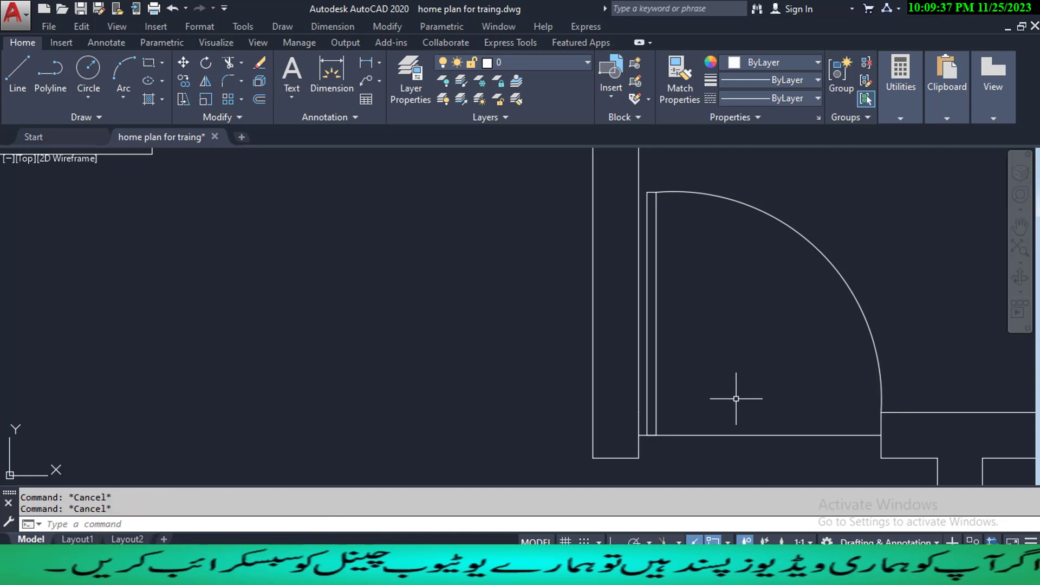
- Erase the horizontal line between the midpoints of the right room doorway's jambs
left_click(696, 433)
left_click(705, 476)
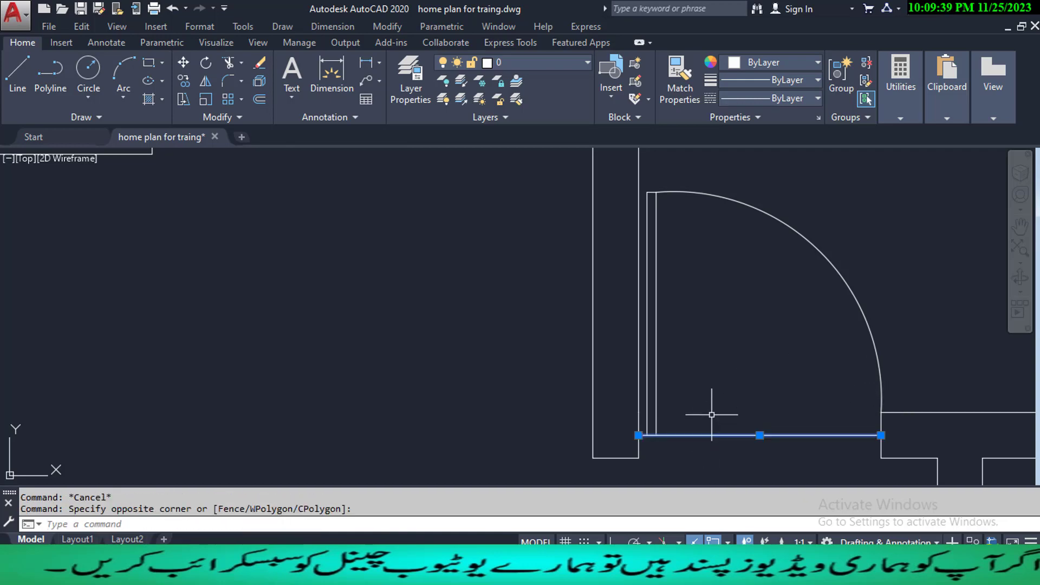
type("e")
key("Return")
- Color the right room doorway's left jamb line and the door leaf's short bottom edge red
left_click(618, 404)
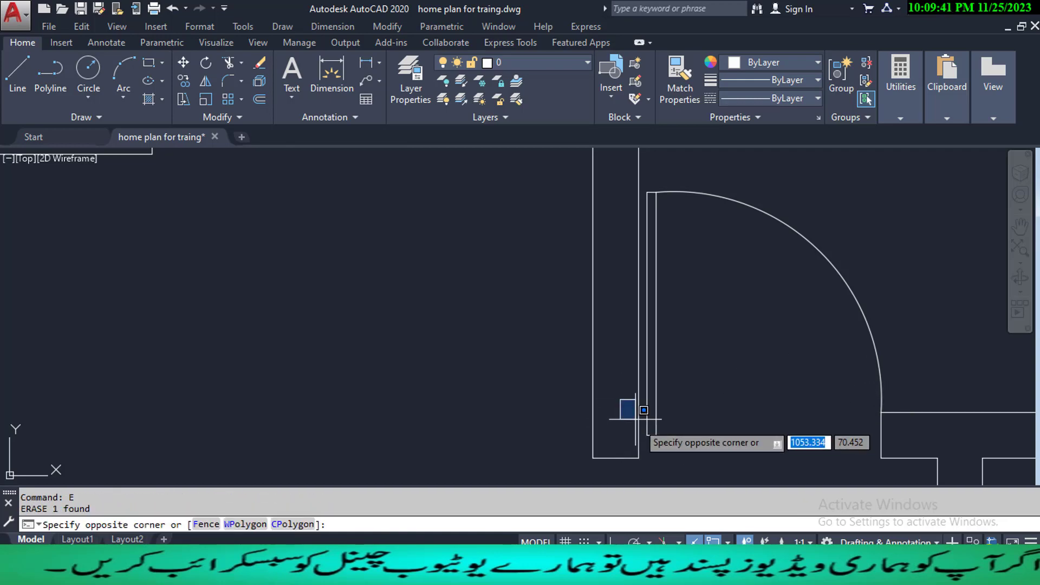
left_click(670, 462)
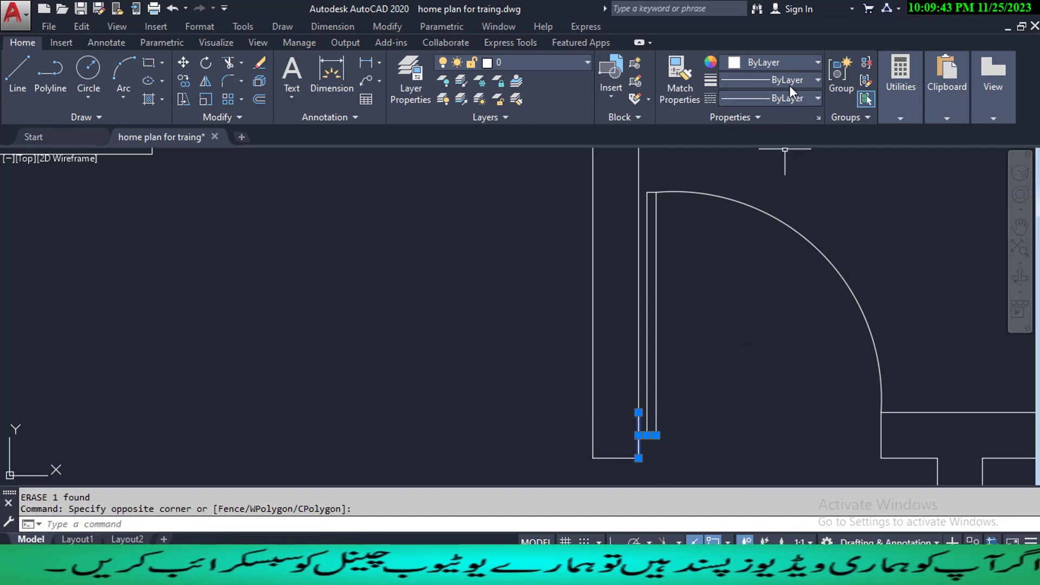
left_click(798, 62)
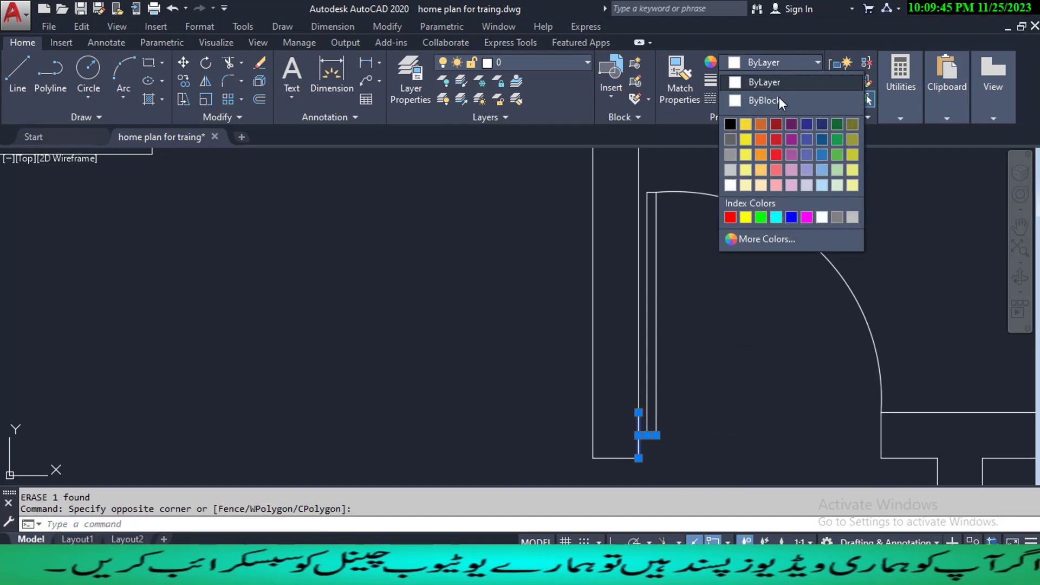
key("Escape")
key("Escape")
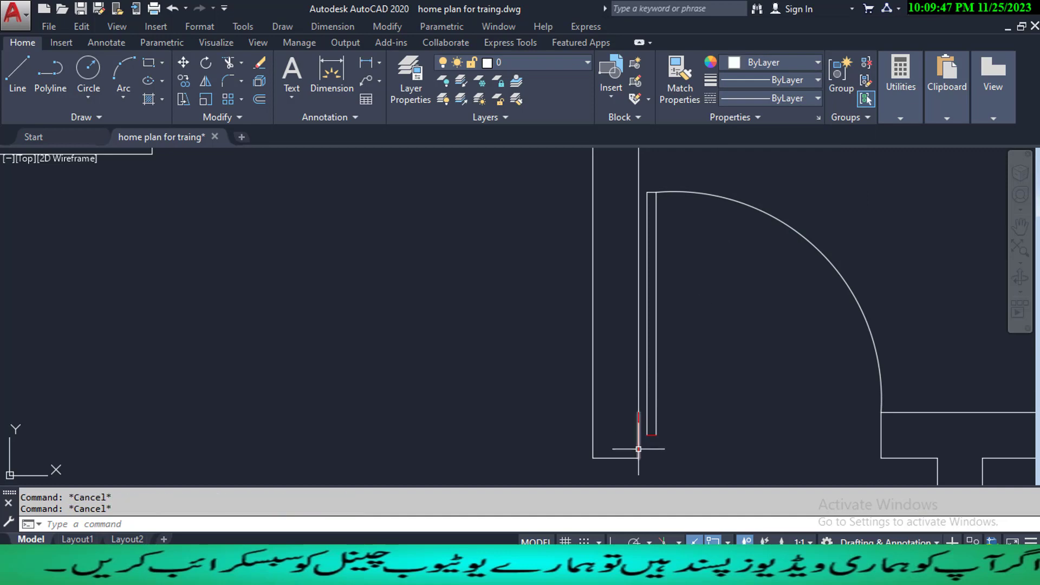
- Extend the door leaf's red bottom edge to the red left jamb line
scroll(643, 437, "up", 4)
type("ex")
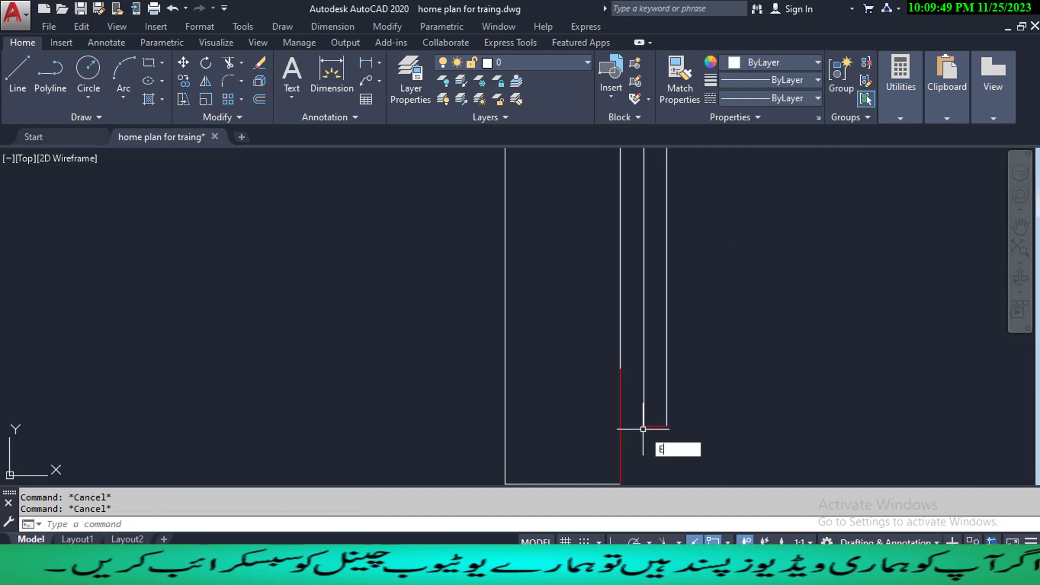
key("Return")
key("Return")
left_click(657, 419)
left_click(634, 425)
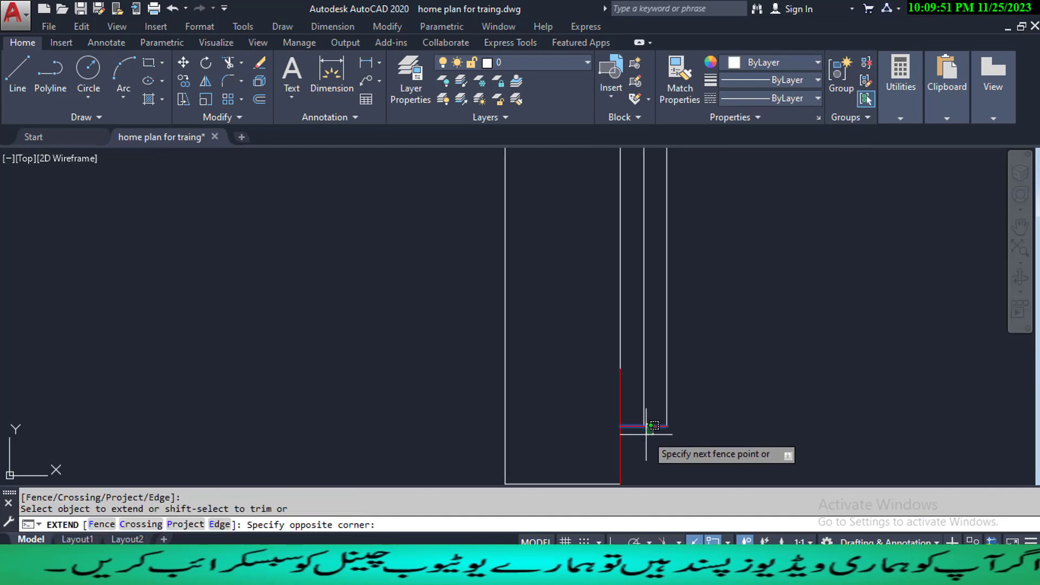
key("Escape")
key("Escape")
- Save the drawing
scroll(699, 433, "down", 3)
middle_click_drag(704, 435, 670, 397)
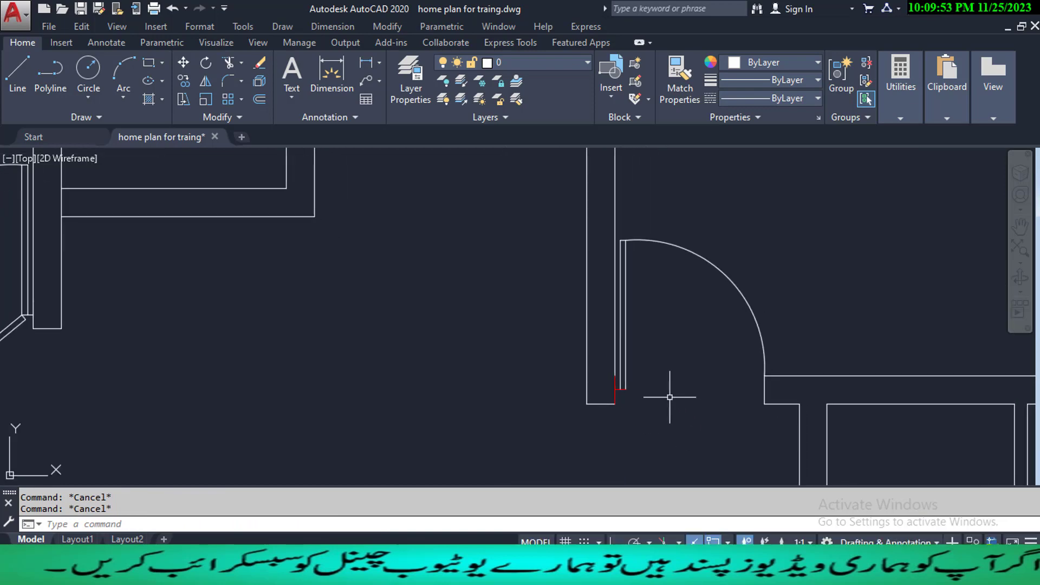
scroll(672, 399, "down", 5)
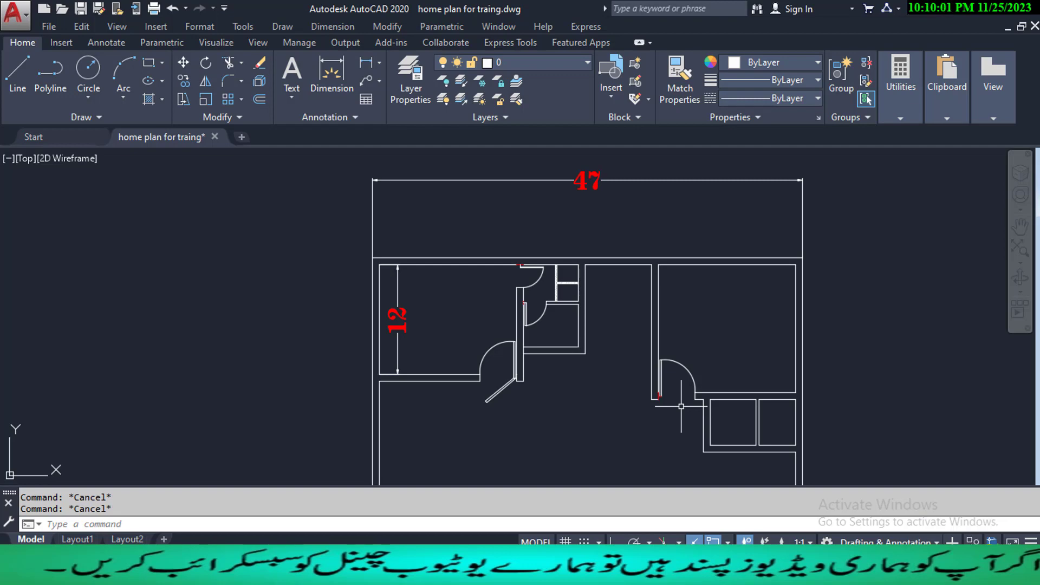
scroll(688, 405, "down", 4)
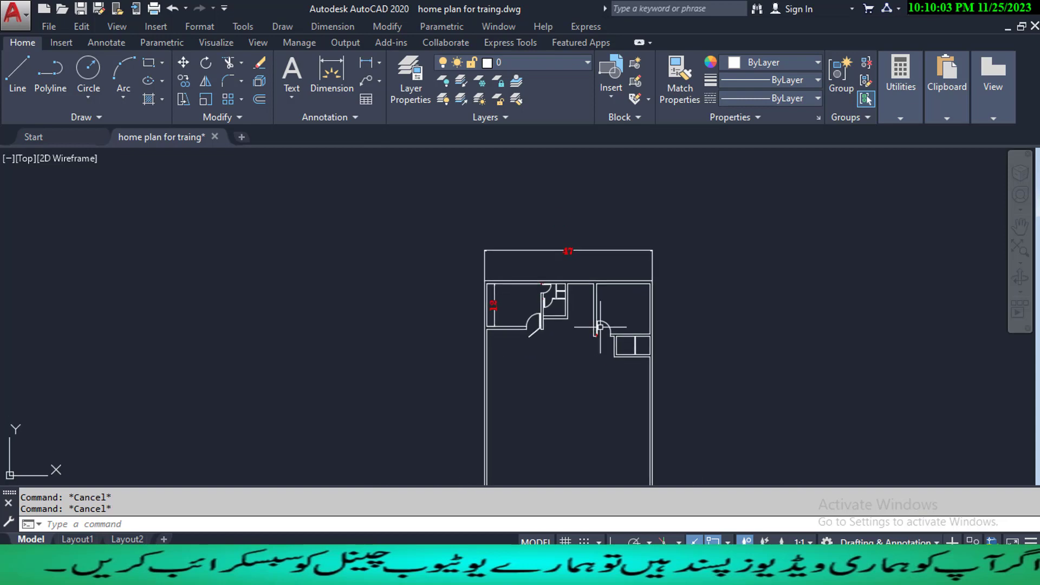
middle_click_drag(596, 356, 583, 350)
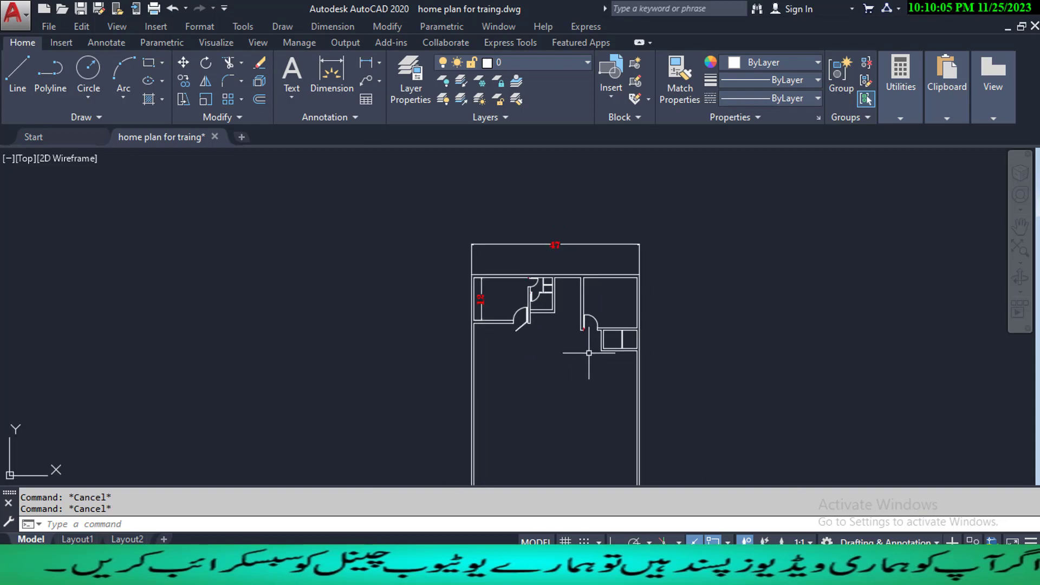
key("ctrl+s")
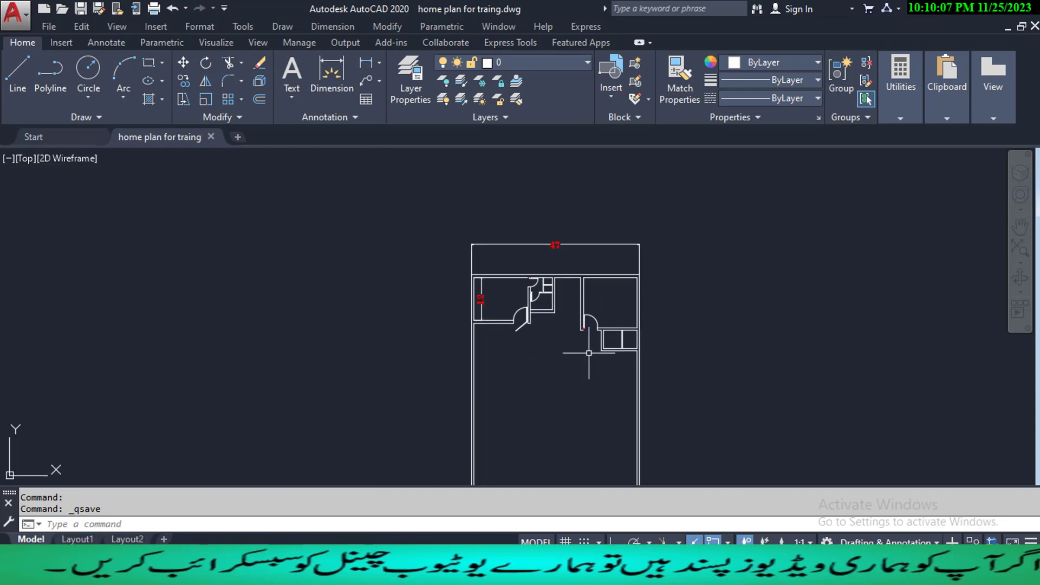
- Try a linear dimension of the left room's inner top wall line, placed close to the outer wall line
scroll(588, 269, "up", 3)
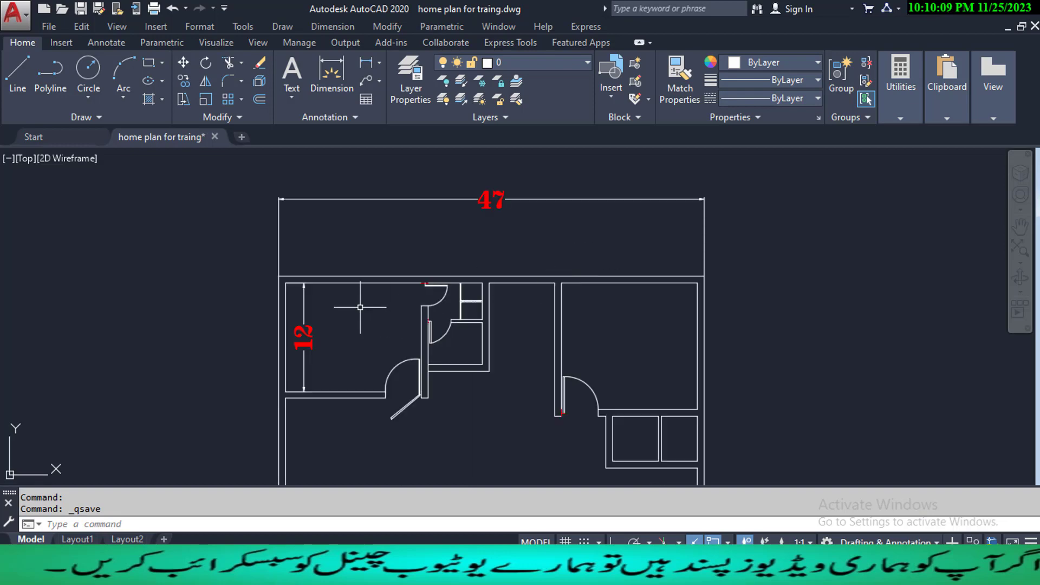
middle_click_drag(360, 307, 502, 321)
scroll(452, 298, "up", 2)
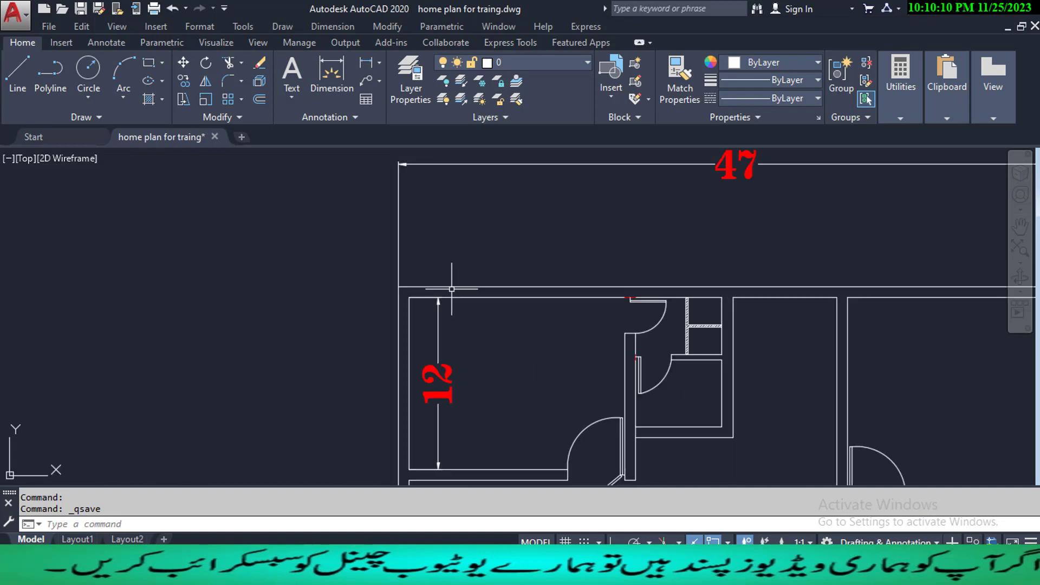
left_click(346, 30)
left_click(354, 70)
key("Return")
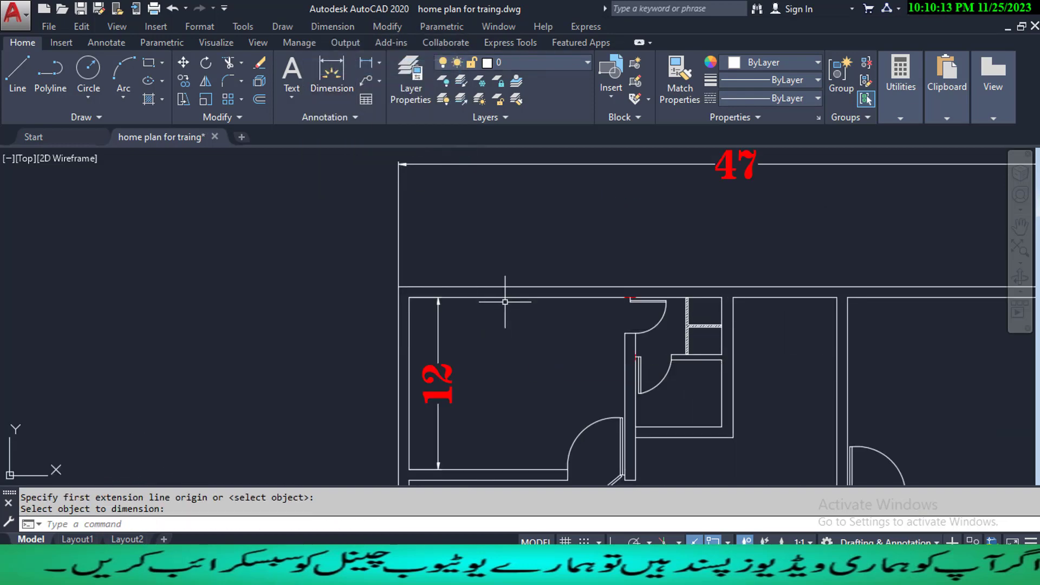
key("Return")
key("Return")
left_click(505, 297)
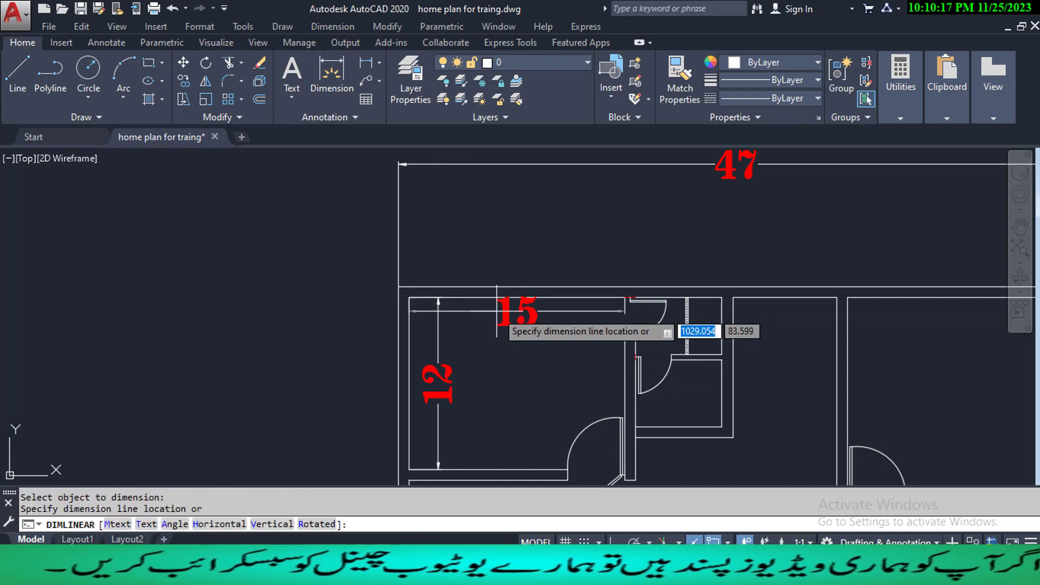
left_click(512, 287)
middle_click_drag(564, 354, 541, 337)
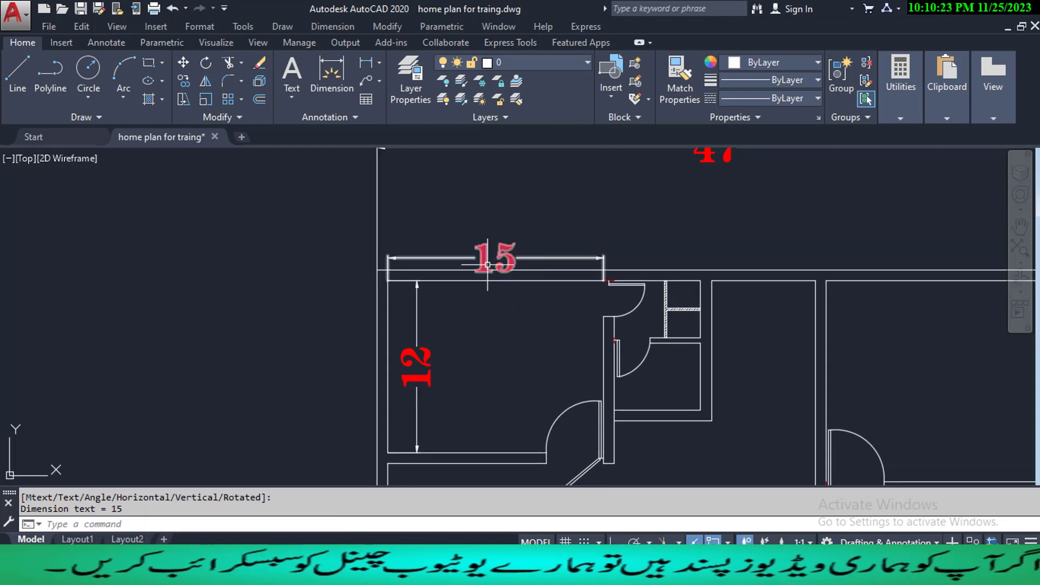
key("ctrl+z")
key("ctrl+z")
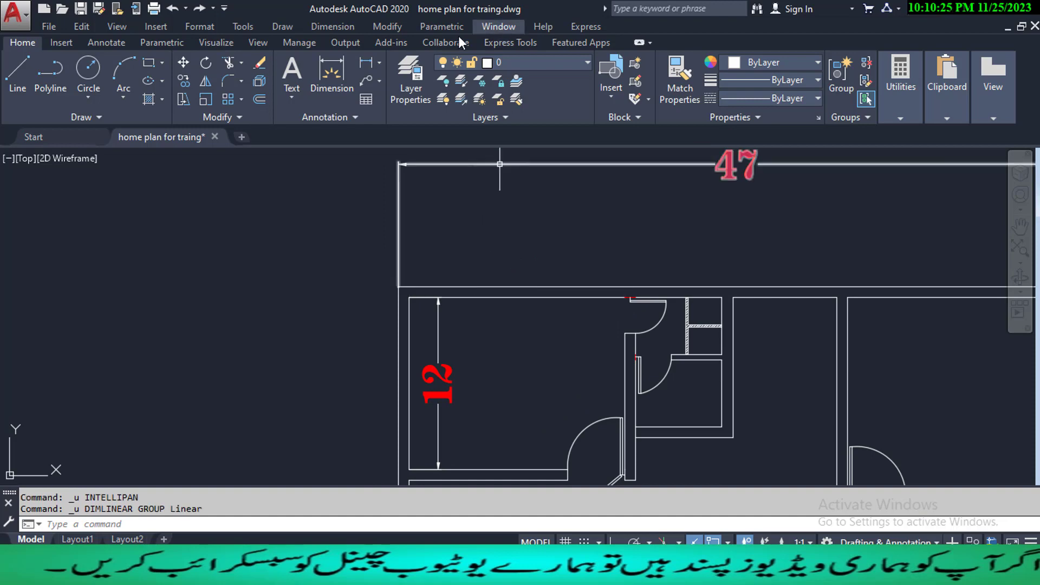
- Add a linear dimension to the left room's inner top wall line, placing it above the outer wall
left_click(333, 26)
left_click(350, 64)
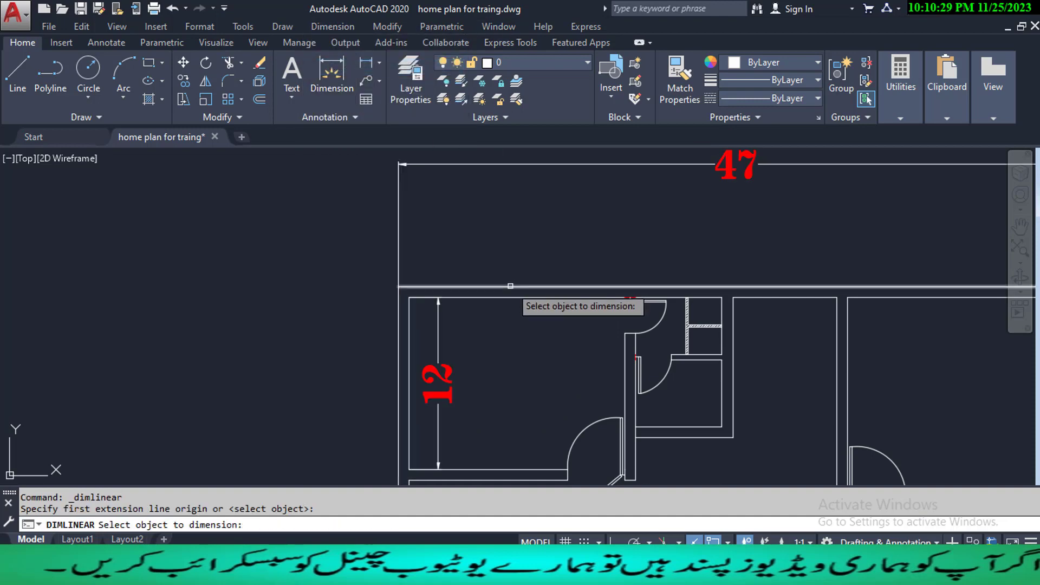
left_click(512, 286)
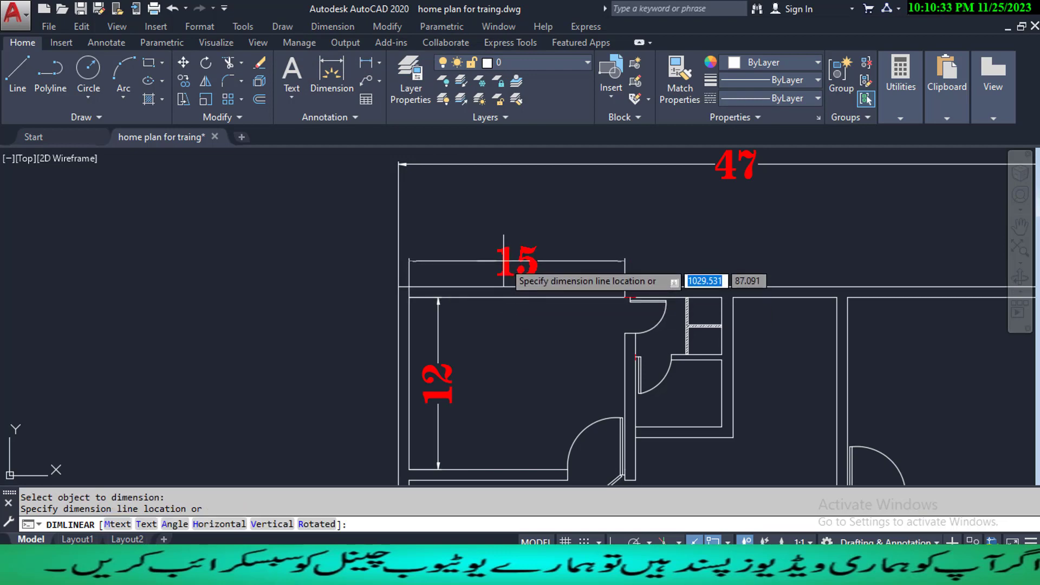
left_click(504, 260)
middle_click_drag(552, 314, 481, 294)
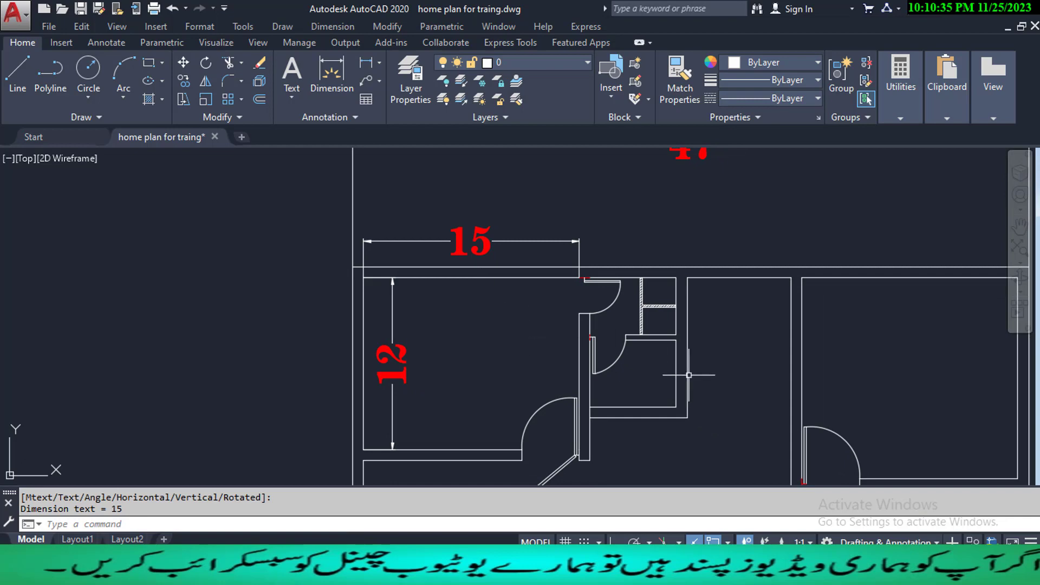
- Add a linear dimension to the right room's inner top wall line, placing it inside the room below the wall
middle_click_drag(689, 375, 563, 362)
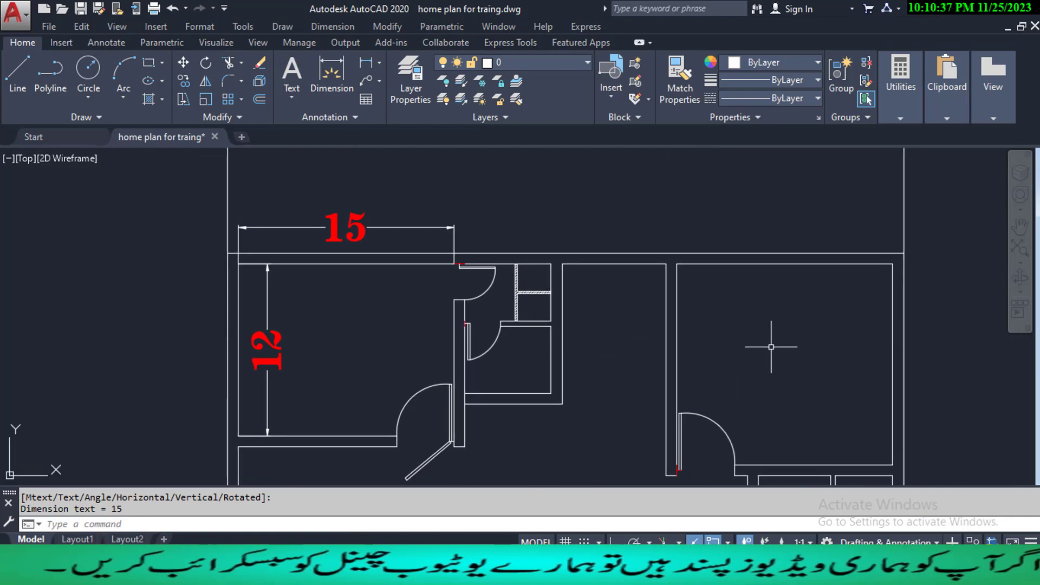
middle_click_drag(772, 347, 662, 336)
key("Return")
key("Return")
left_click(676, 252)
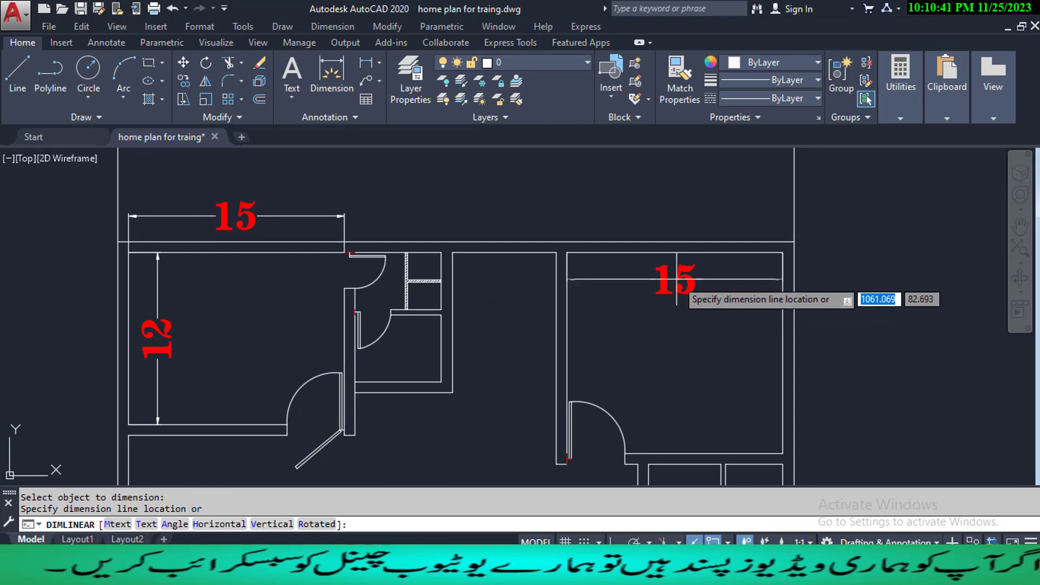
left_click(677, 280)
- Add a linear dimension to the right room's inner right wall line, placing it outside the outer wall
key("Return")
key("Return")
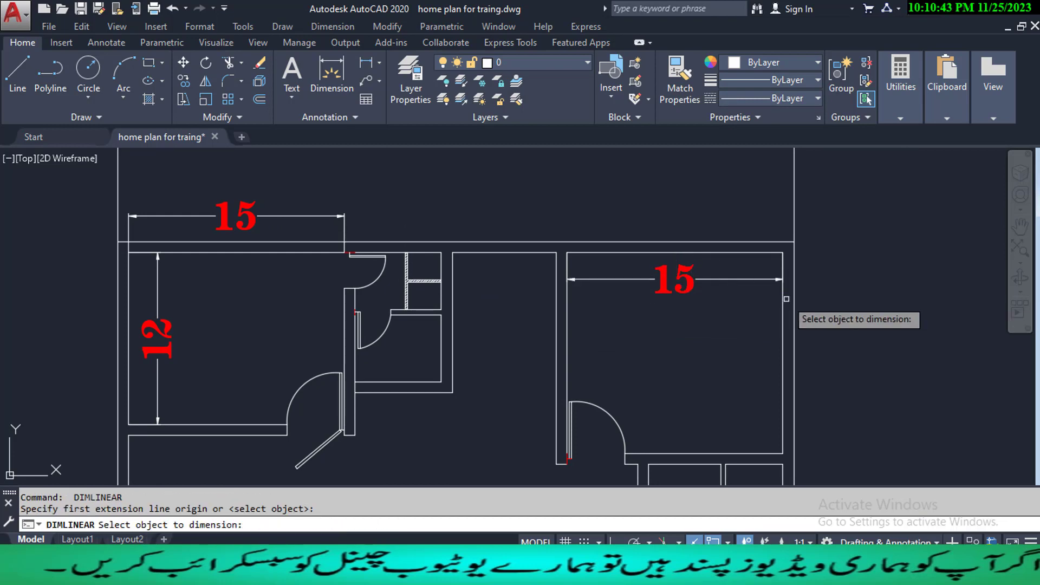
left_click(783, 300)
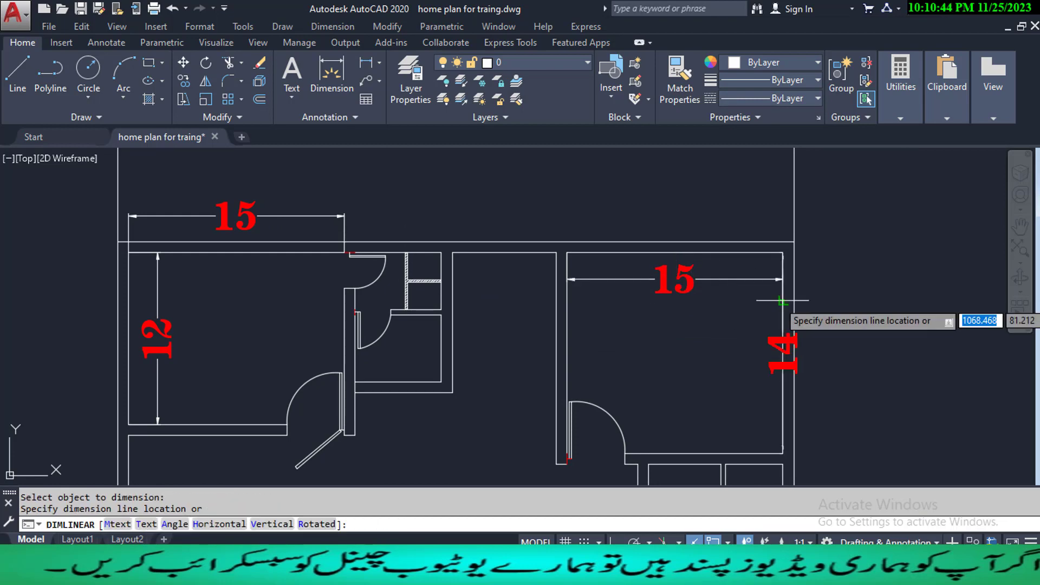
left_click(819, 300)
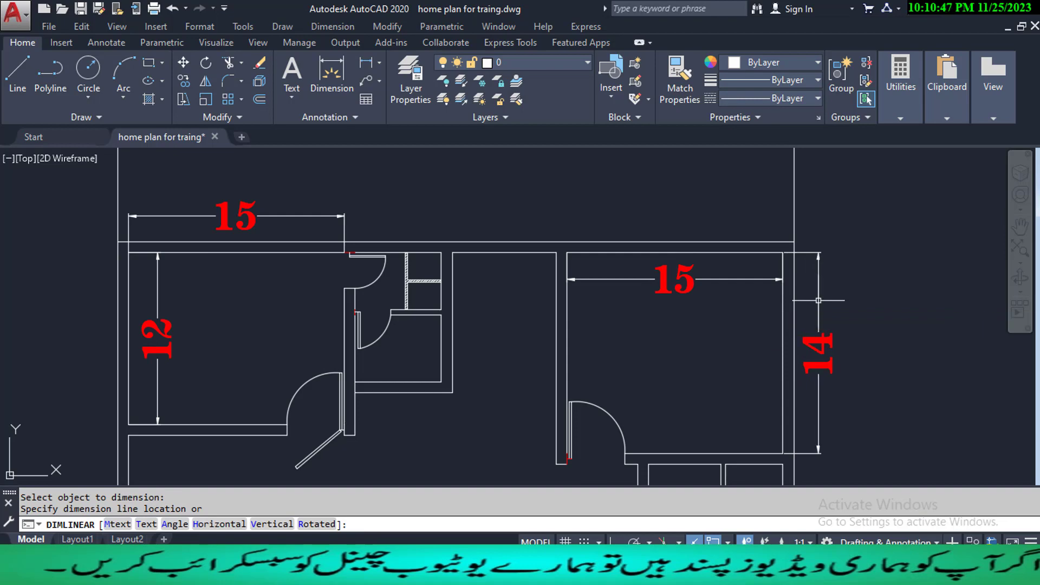
- Draw a line across the thickness of the right room's bottom wall at its junction with the inner right wall line
middle_click_drag(748, 364, 721, 316)
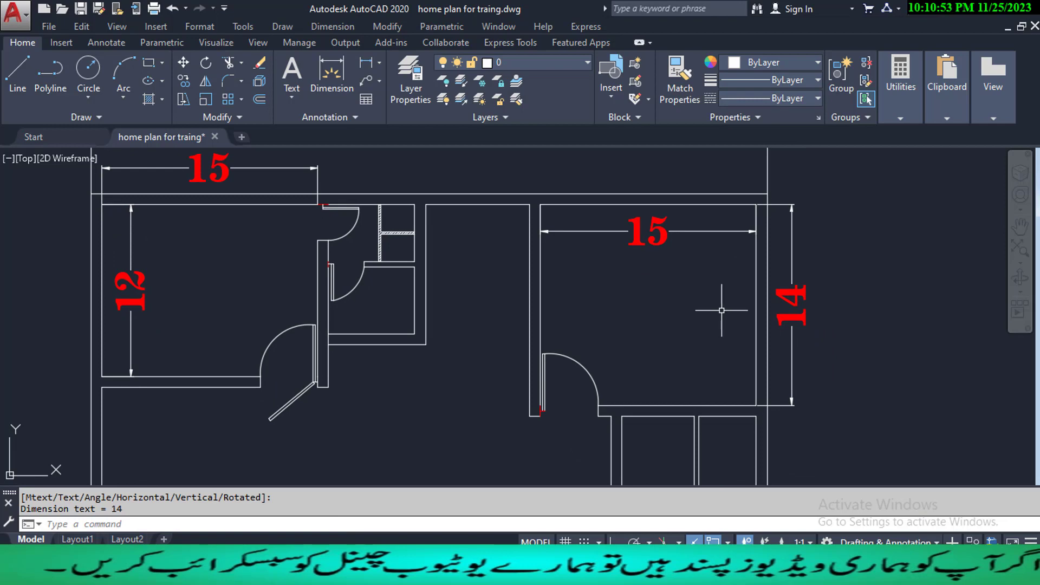
scroll(728, 425, "up", 2)
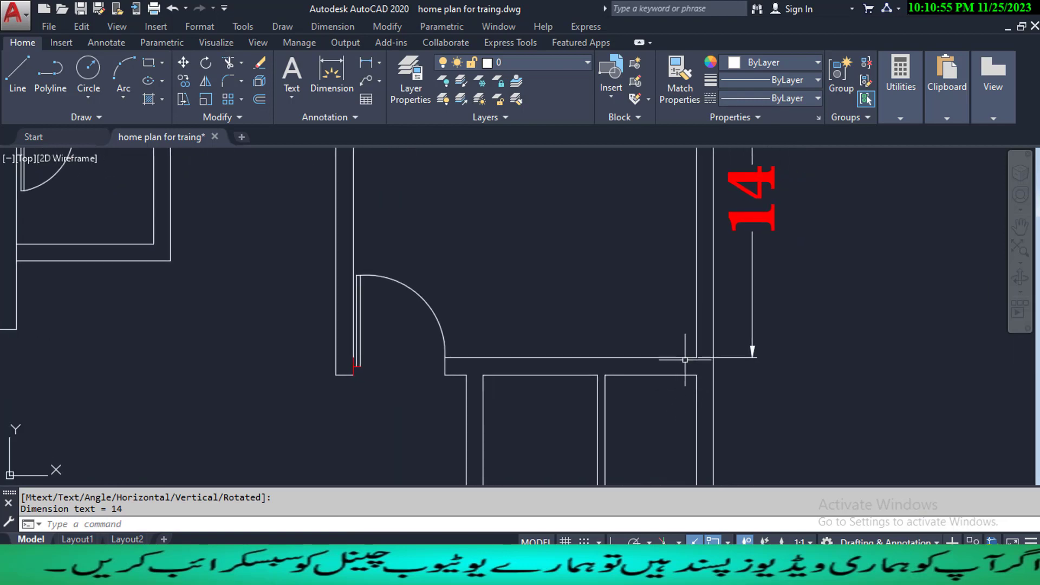
scroll(687, 370, "up", 2)
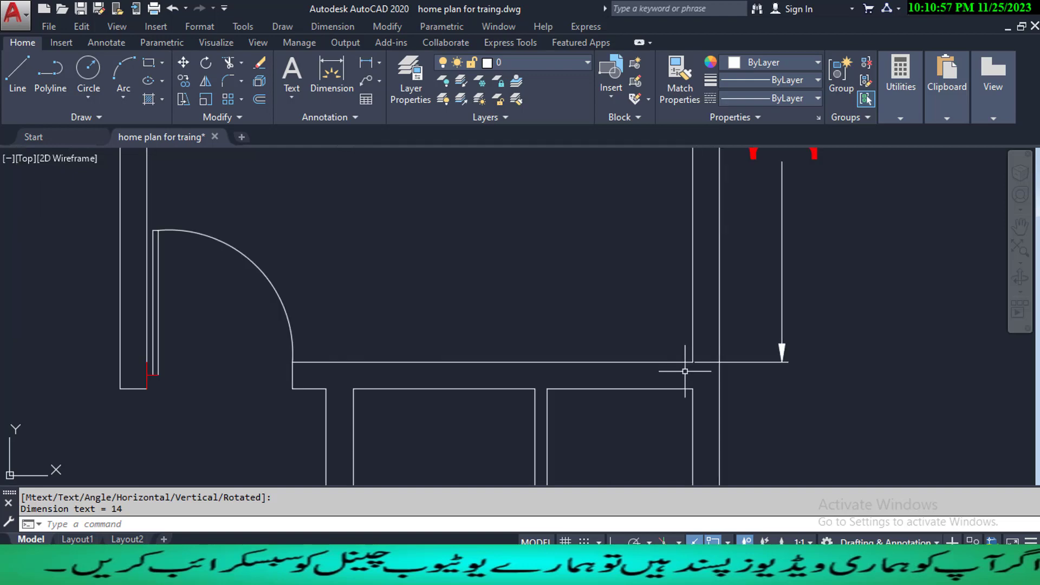
type("L")
key("Return")
scroll(689, 379, "up", 3)
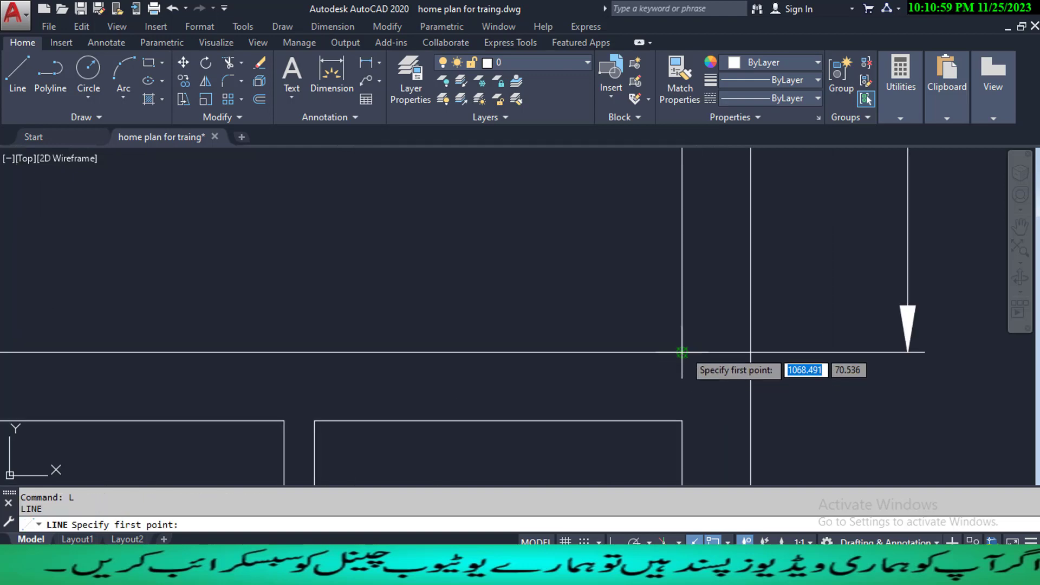
left_click(682, 352)
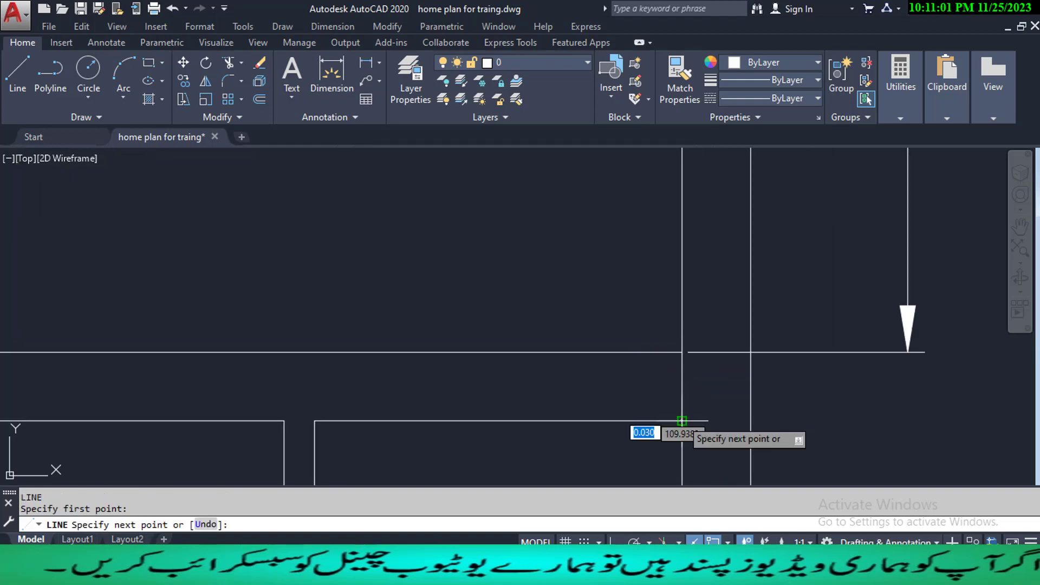
key("Escape")
key("Escape")
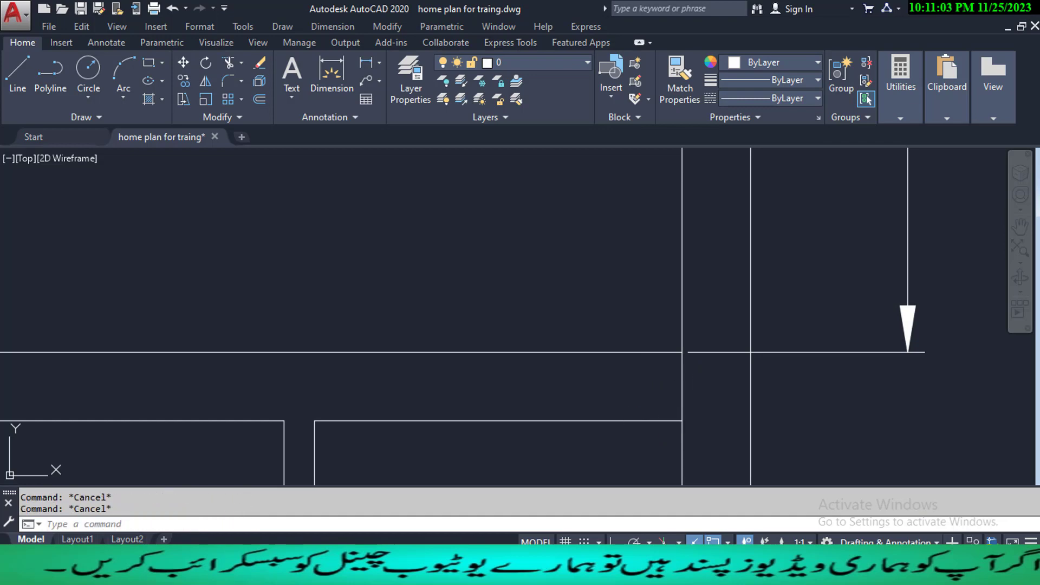
- Offset that short wall line 2.5 to the left to mark a door opening in the right room's bottom wall
type("o")
key("Return")
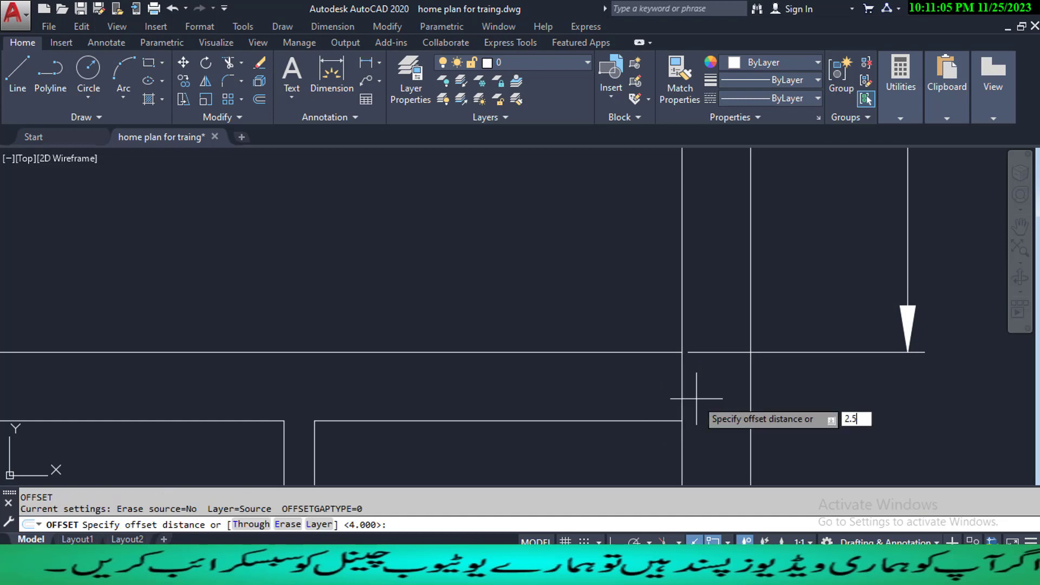
key("Return")
left_click(682, 390)
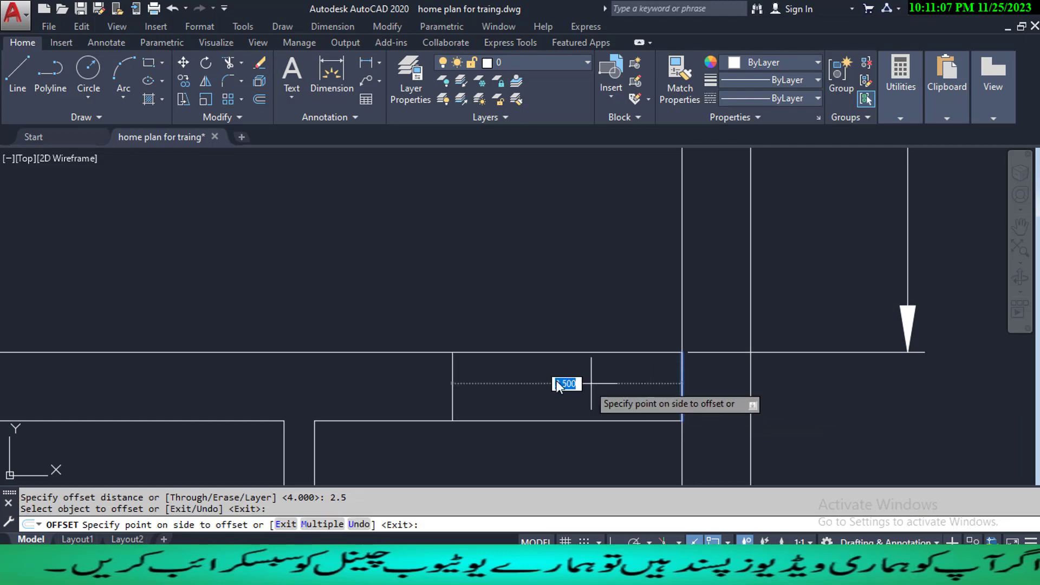
left_click(558, 381)
middle_click_drag(563, 379, 657, 277)
scroll(539, 344, "down", 1)
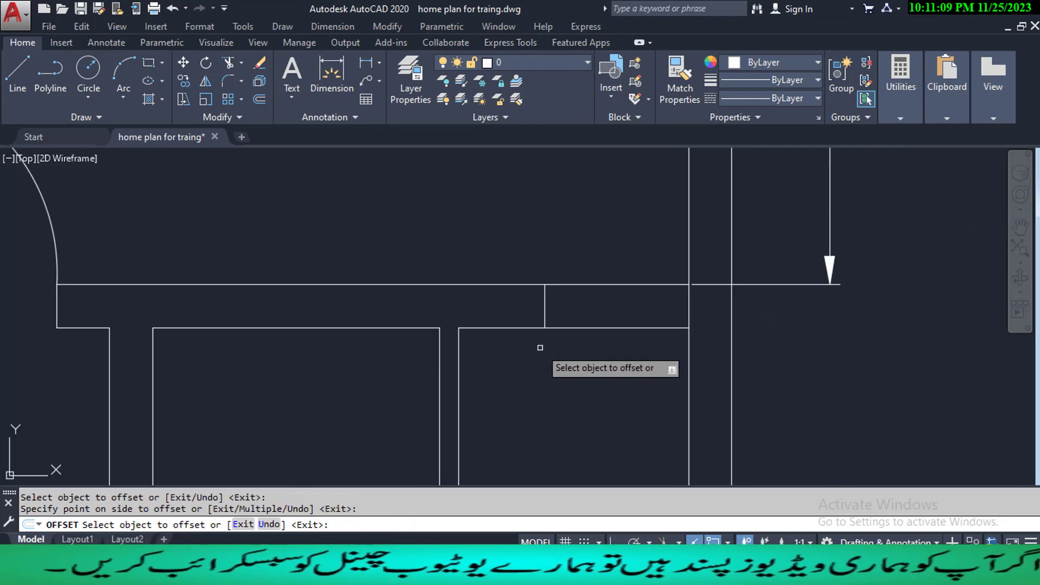
middle_click_drag(538, 378, 559, 344)
scroll(560, 353, "down", 1)
scroll(561, 344, "down", 2)
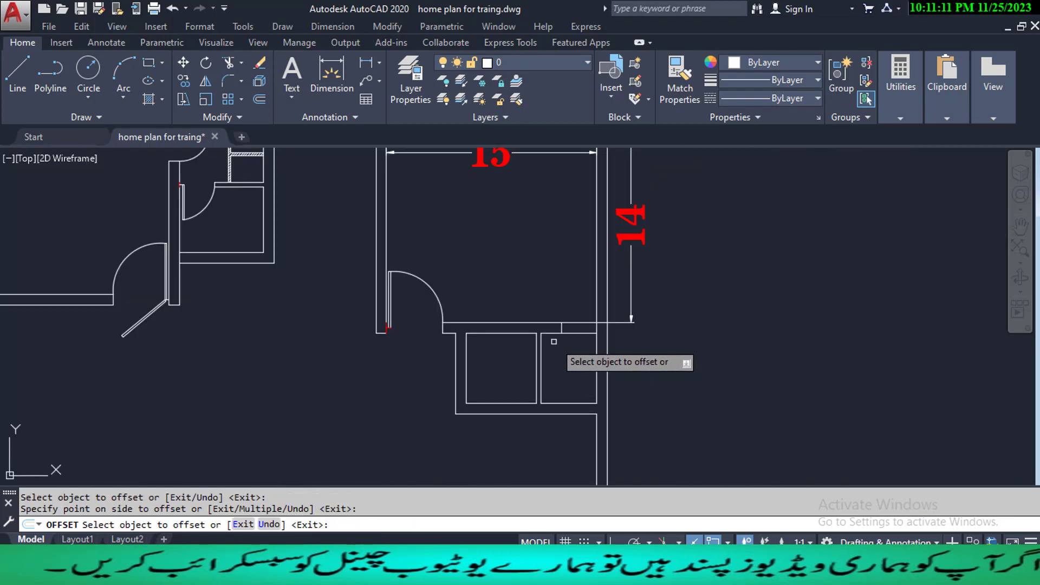
key("Escape")
key("Escape")
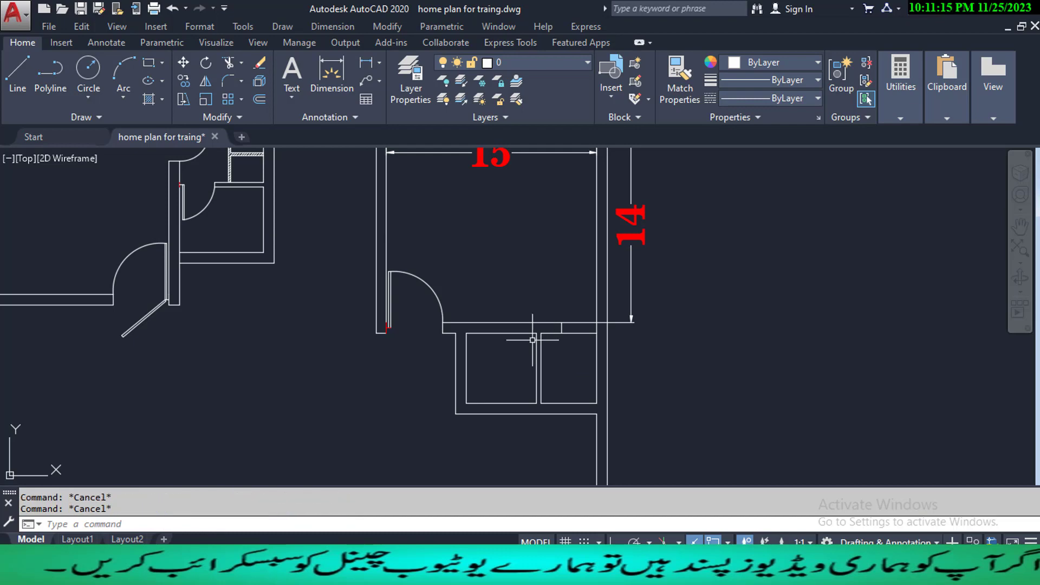
- Draw a short line across the top end of the thin partition in the small room below, joining its two lines
scroll(533, 339, "up", 3)
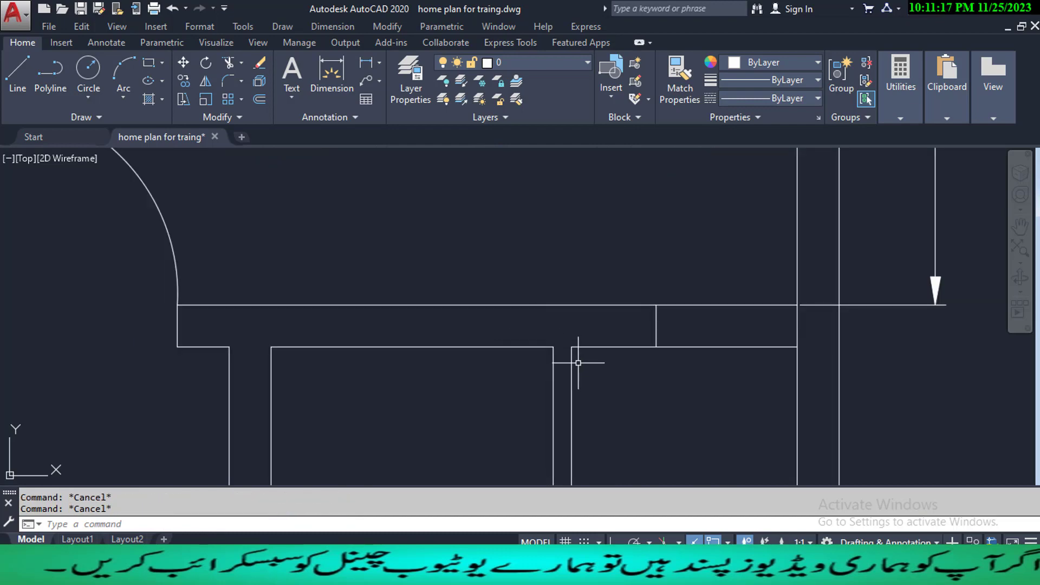
type("L")
key("Return")
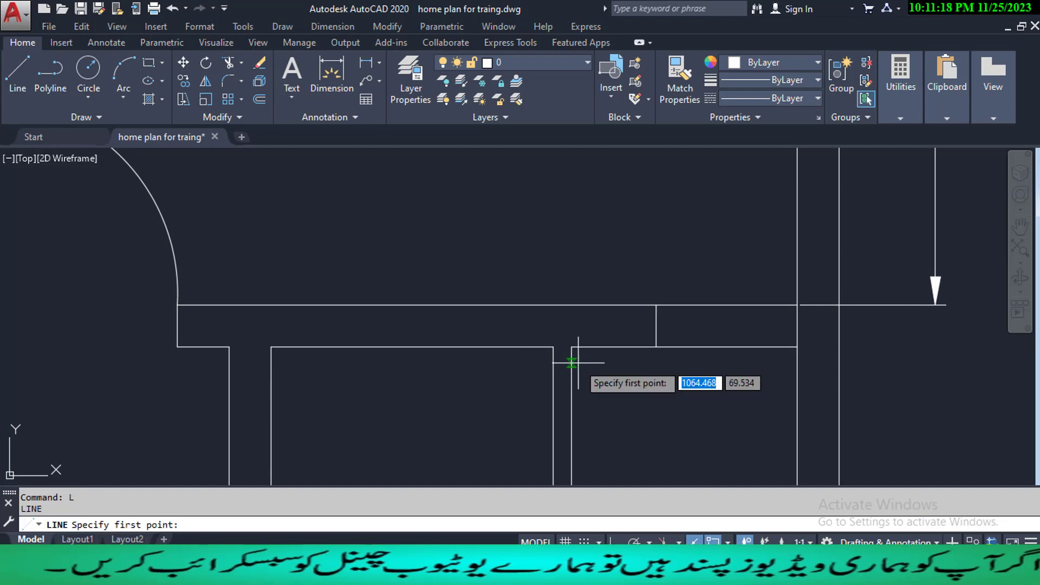
left_click(553, 347)
left_click(572, 347)
key("Return")
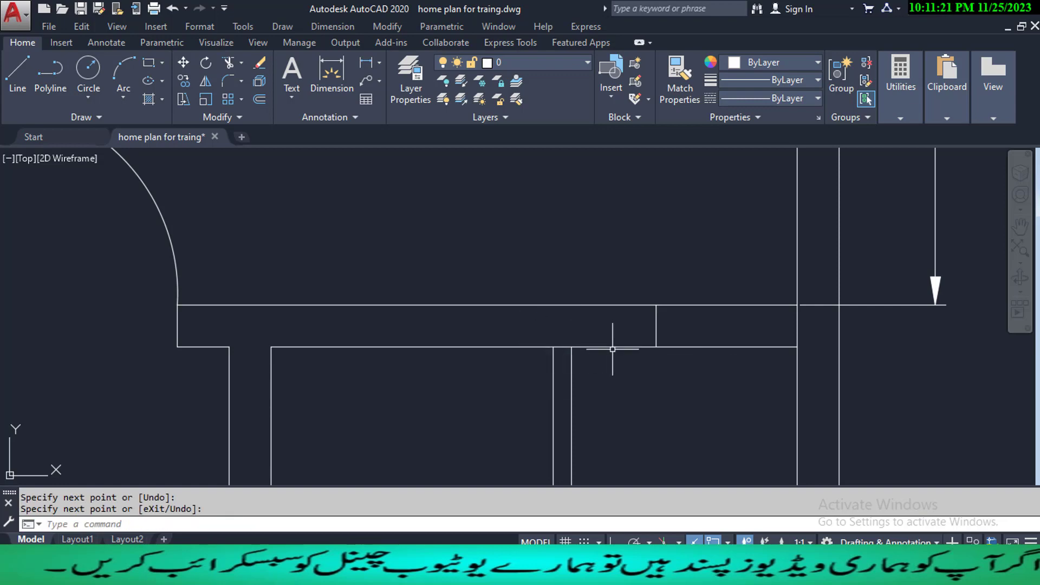
- Offset the partition's short top line 2.5 downward to mark the second door opening
type("o")
key("Return")
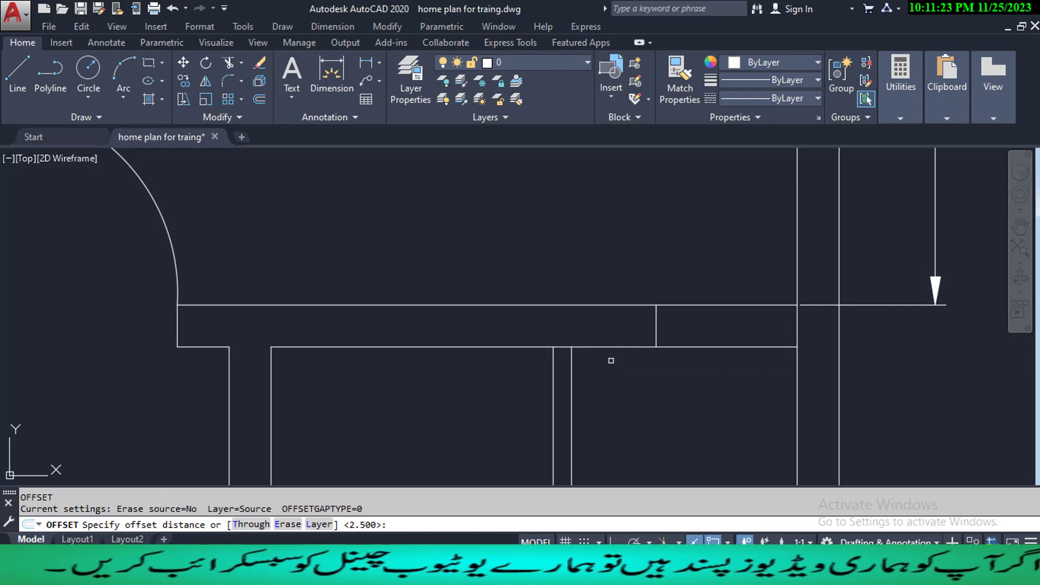
key("Return")
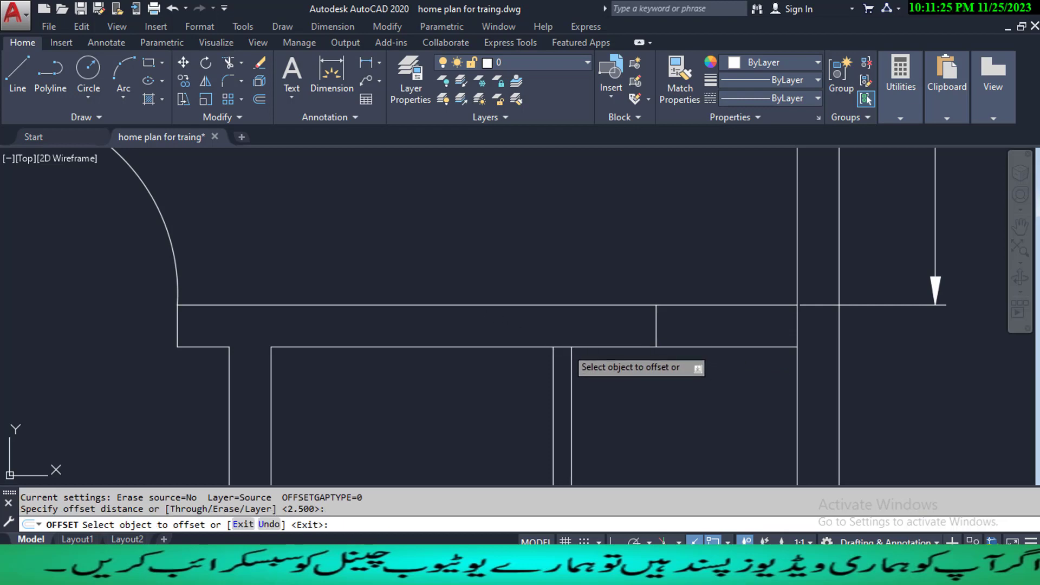
left_click(572, 353)
left_click(600, 478)
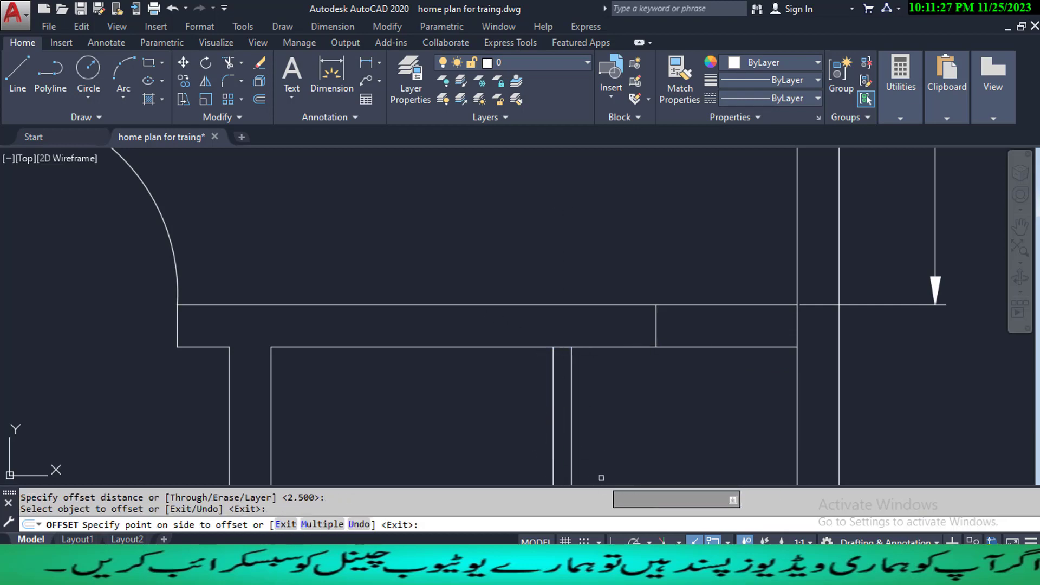
scroll(600, 362, "down", 4)
middle_click_drag(608, 395, 618, 380)
key("Escape")
key("Escape")
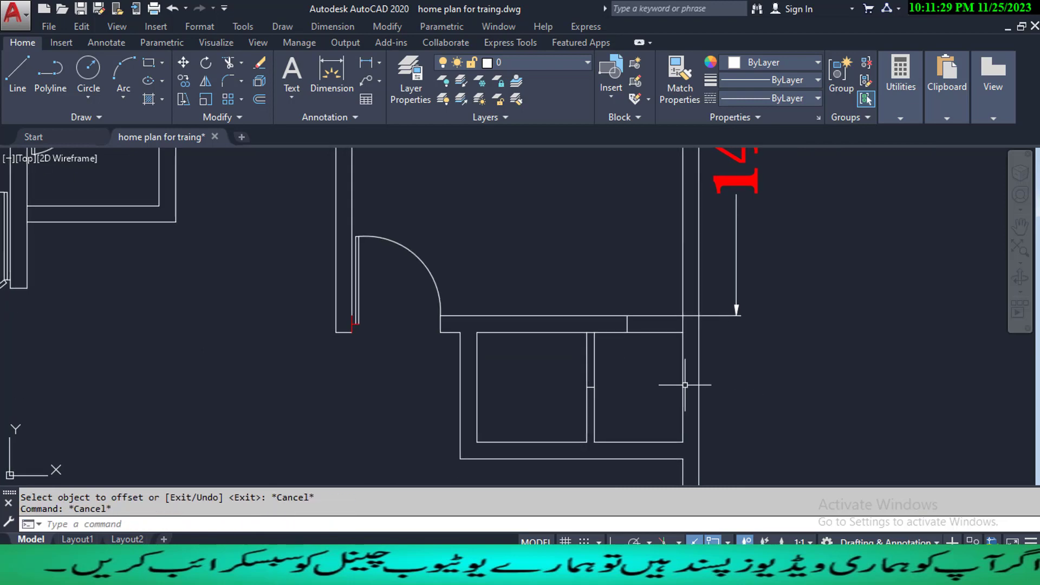
- Trim the partition lines above its new end line and the bottom wall lines between the jambs to open both doorways
type("tr")
key("Return")
key("Return")
left_click(629, 356)
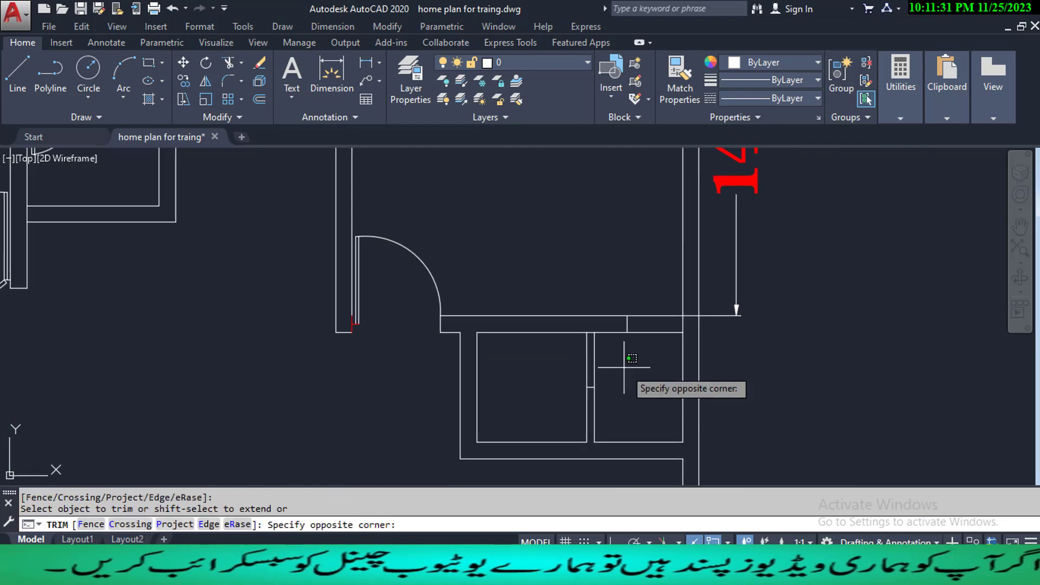
left_click(559, 361)
left_click_drag(650, 349, 657, 291)
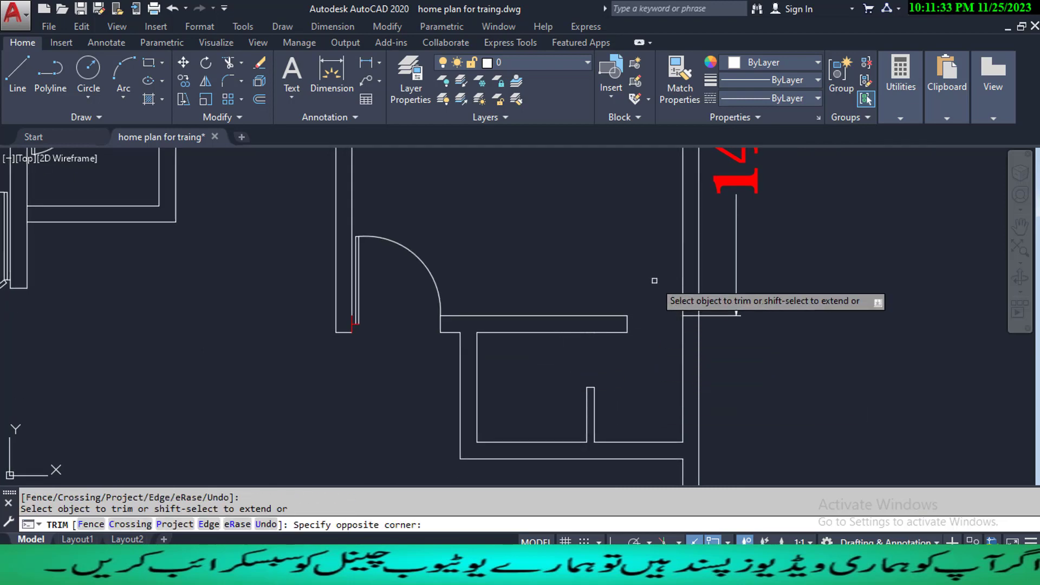
key("Escape")
key("Escape")
middle_click_drag(597, 368, 552, 414)
scroll(570, 374, "down", 1)
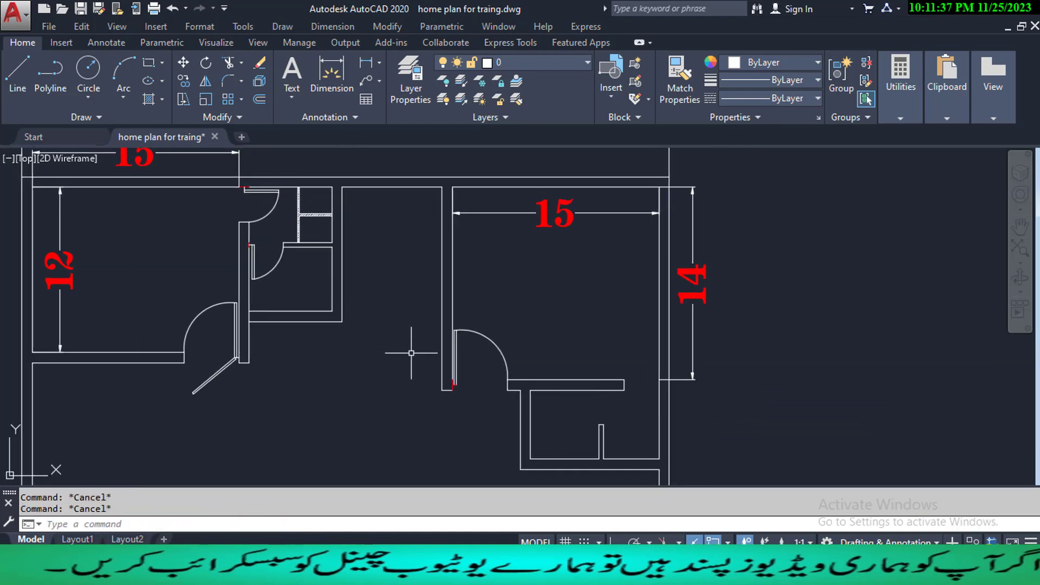
- Colour the short line above the partition opening and the right jamb line of the bottom wall opening red
middle_click_drag(411, 354, 418, 376)
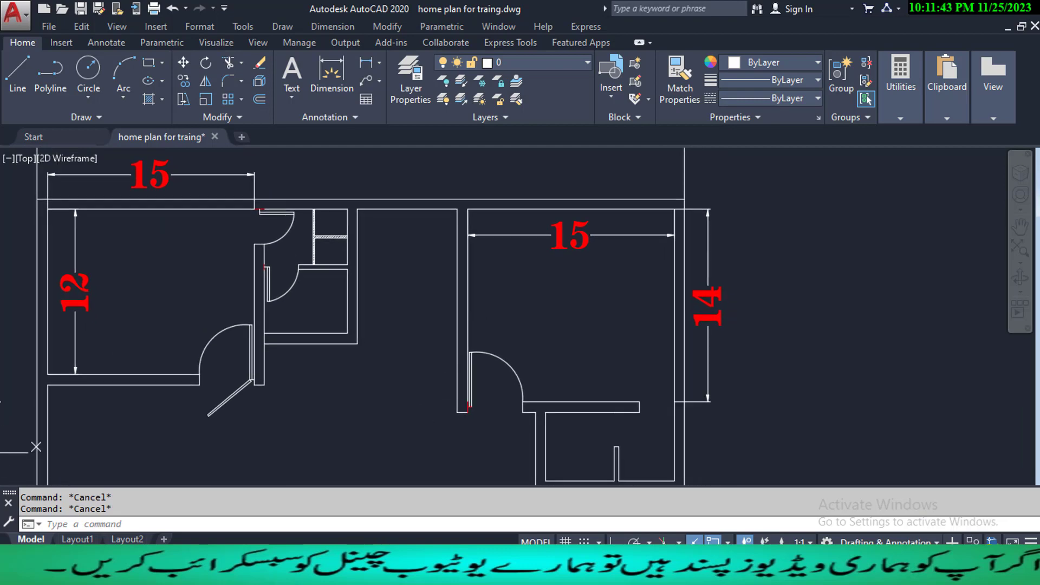
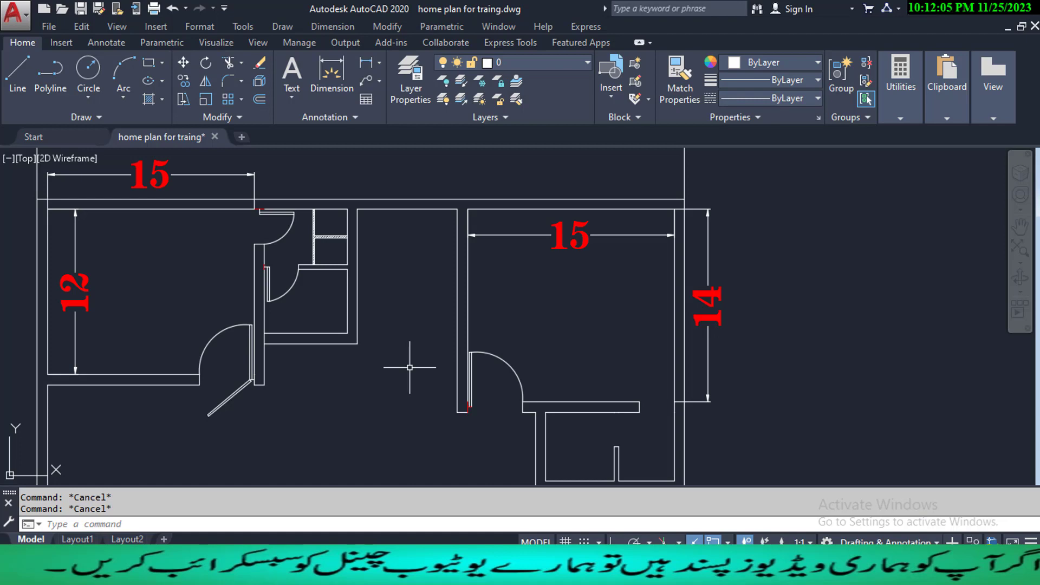
mouse_move(473, 363)
middle_mouse_down()
mouse_move(454, 342)
mouse_move(478, 336)
middle_mouse_up()
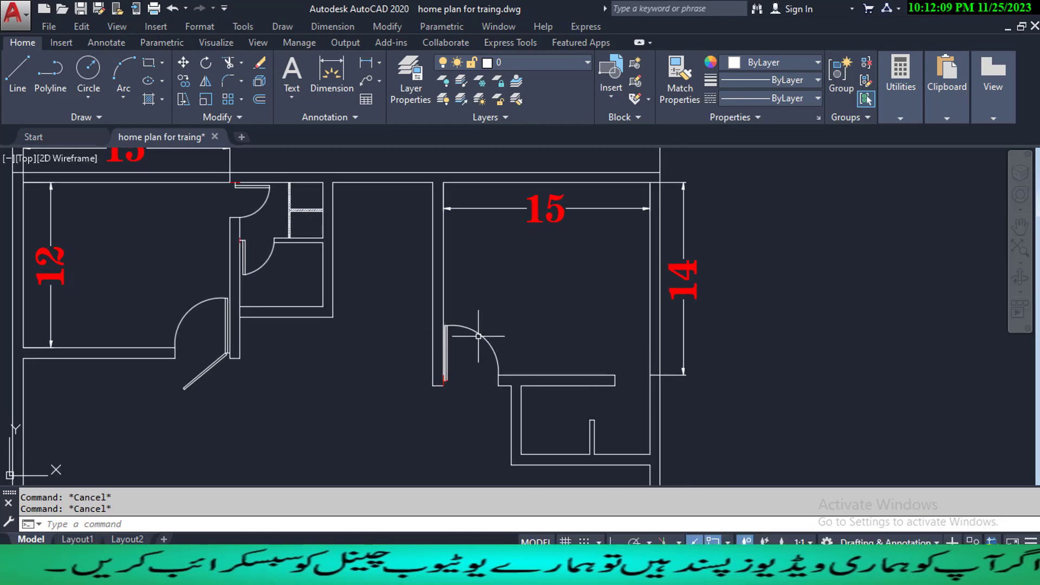
scroll(594, 386, "up", 4)
left_click(580, 382)
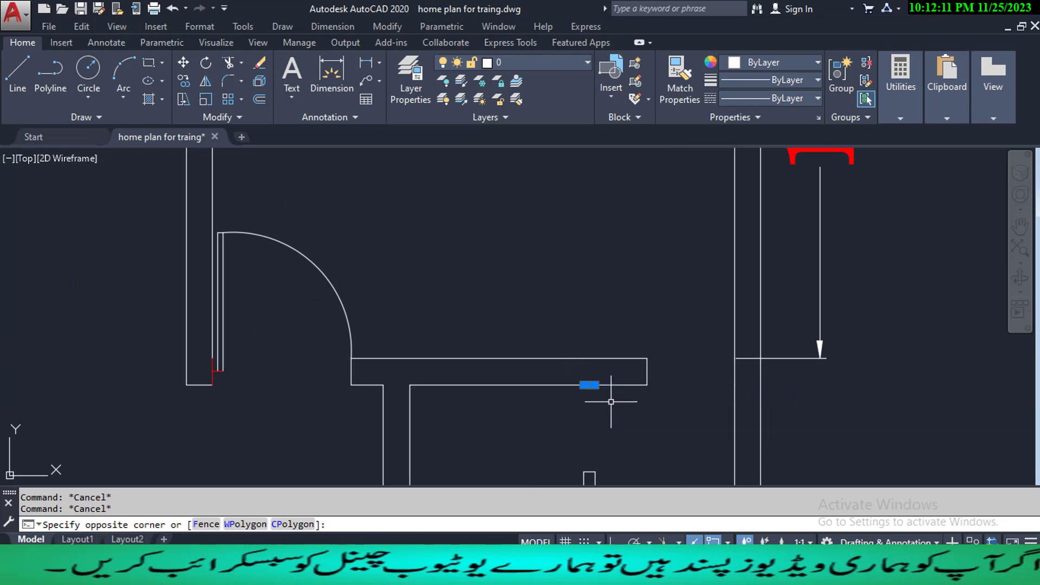
left_click(721, 340)
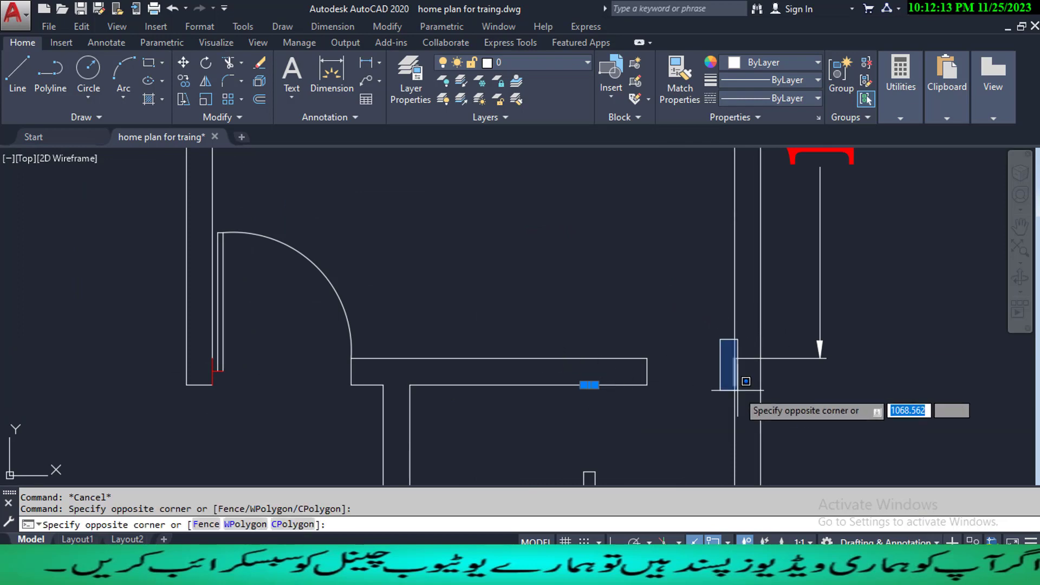
left_click(748, 386)
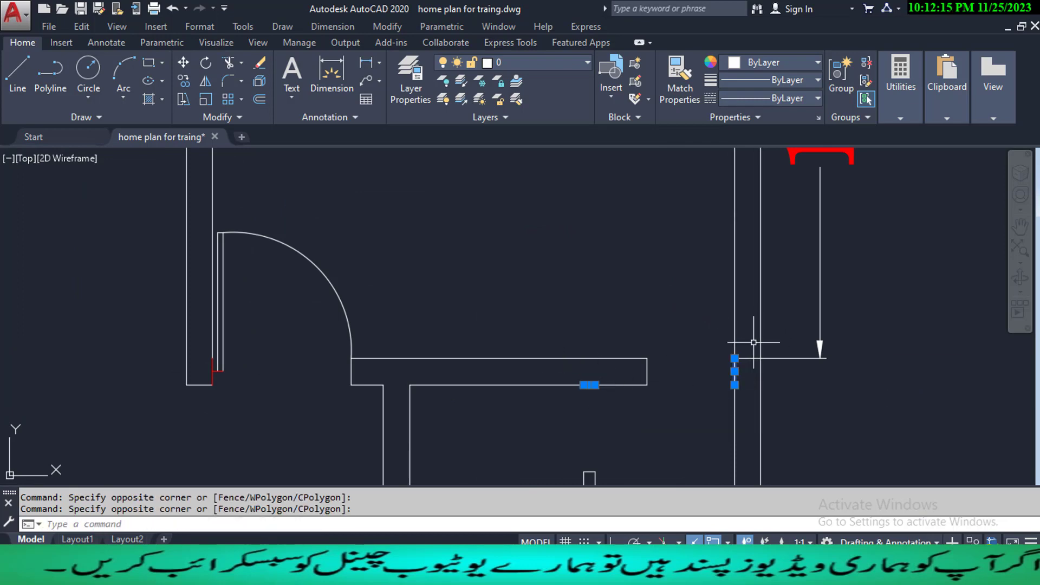
left_click(775, 64)
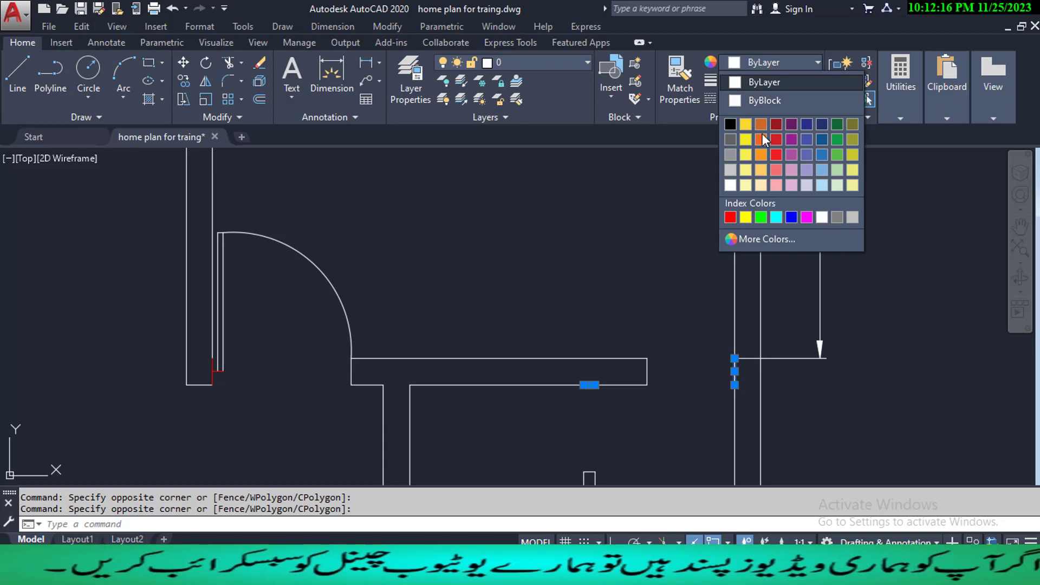
left_click(731, 218)
key("Escape")
key("Escape")
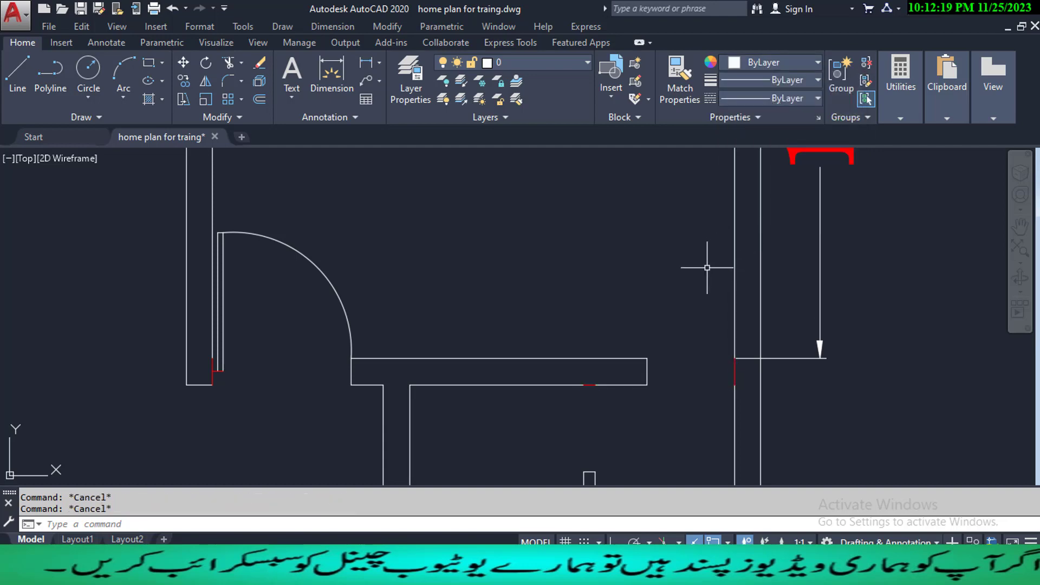
- Examine the doors already drawn in the small rooms beside the left room, then return to the doorway below the right room
scroll(707, 268, "down", 1)
middle_click_drag(575, 235, 652, 265)
scroll(466, 273, "down", 1)
middle_click_drag(392, 232, 436, 339)
middle_click_drag(462, 305, 464, 317)
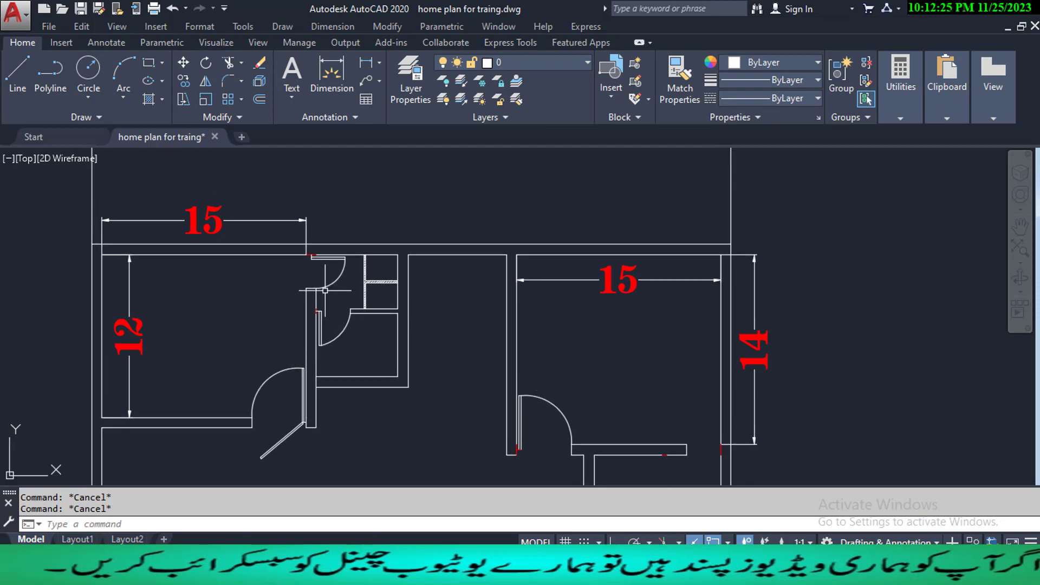
scroll(332, 290, "up", 2)
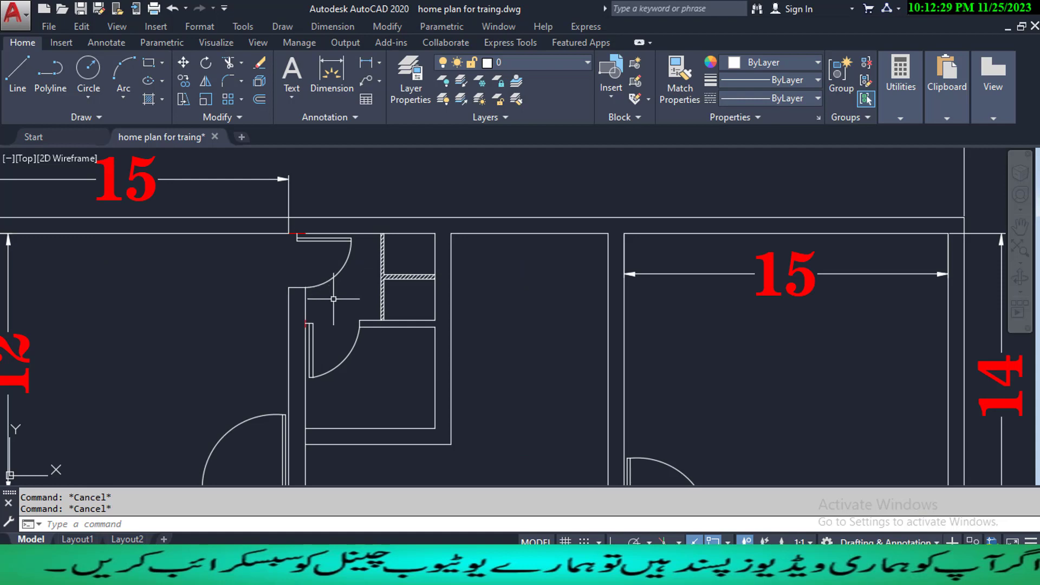
mouse_move(744, 388)
middle_mouse_down()
mouse_move(690, 353)
mouse_move(432, 264)
middle_mouse_up()
middle_click_drag(618, 432, 573, 384)
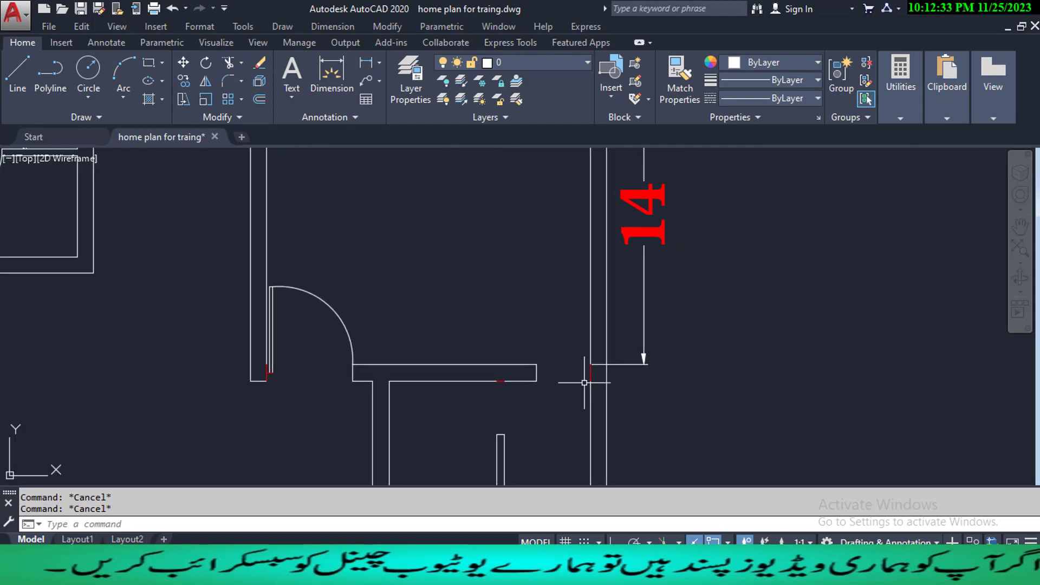
- With Ortho on, draw a .2 line leftward from the midpoint of the red right jamb line in the bottom wall opening
scroll(584, 383, "up", 4)
type("l")
key("Return")
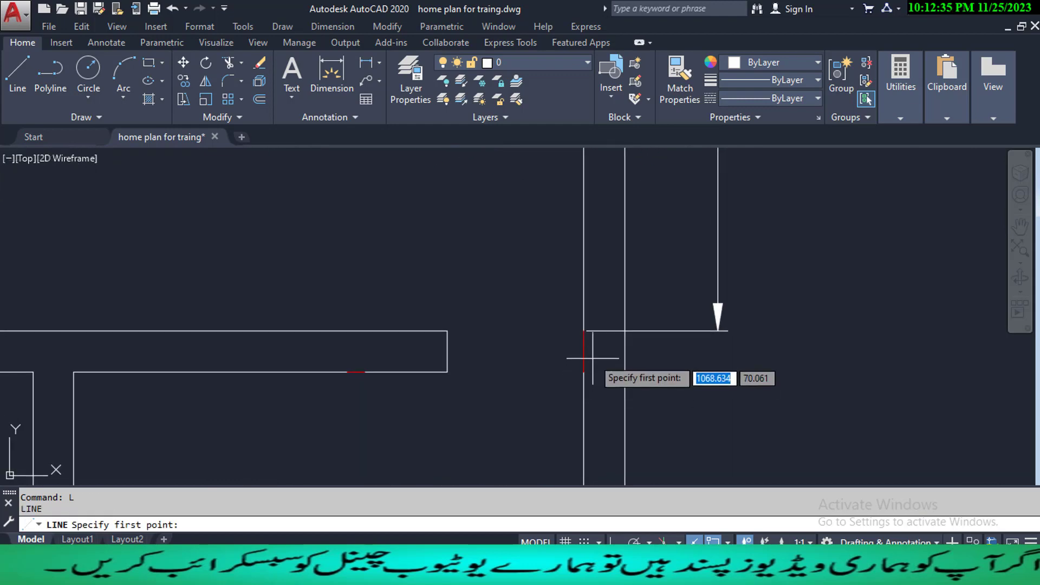
left_click(585, 353)
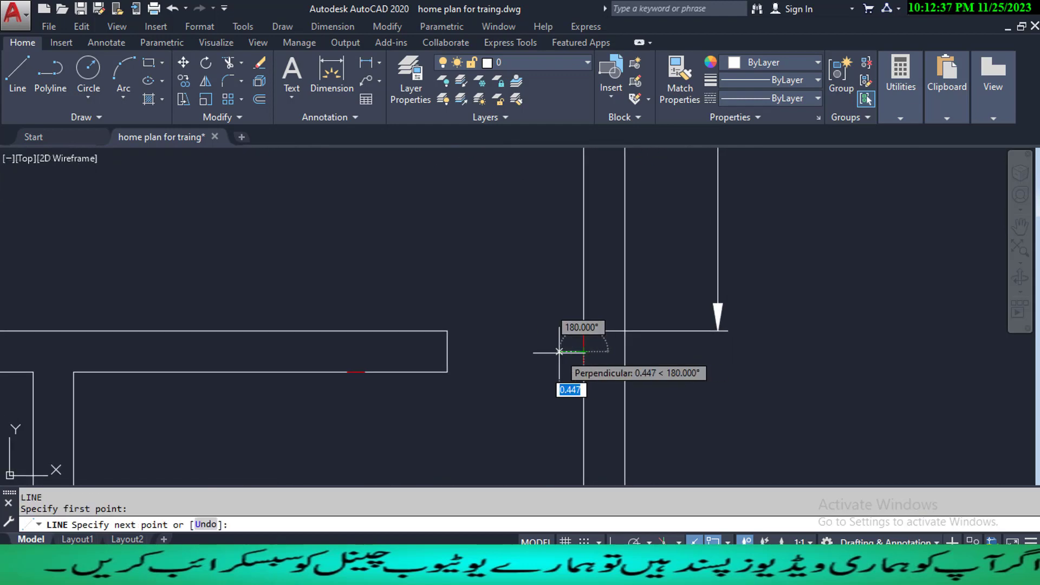
type(".02")
key("Return")
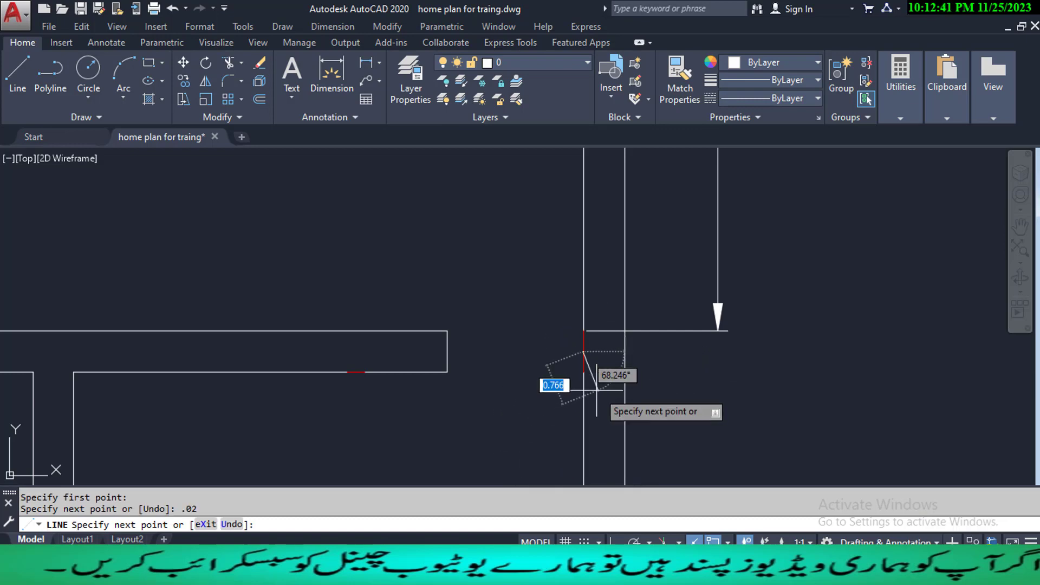
key("ctrl+z")
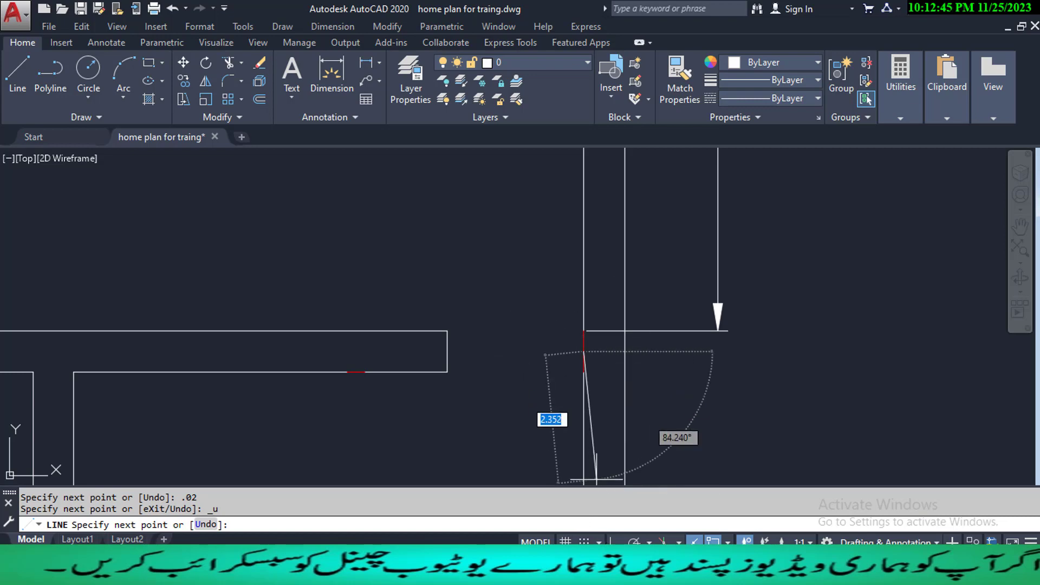
key("F8")
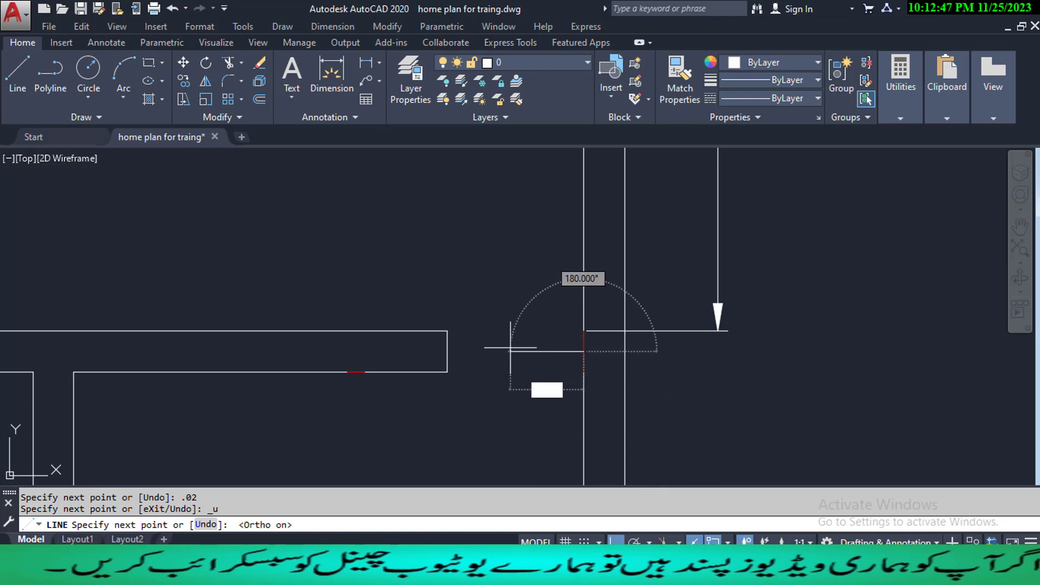
type(".2")
key("Return")
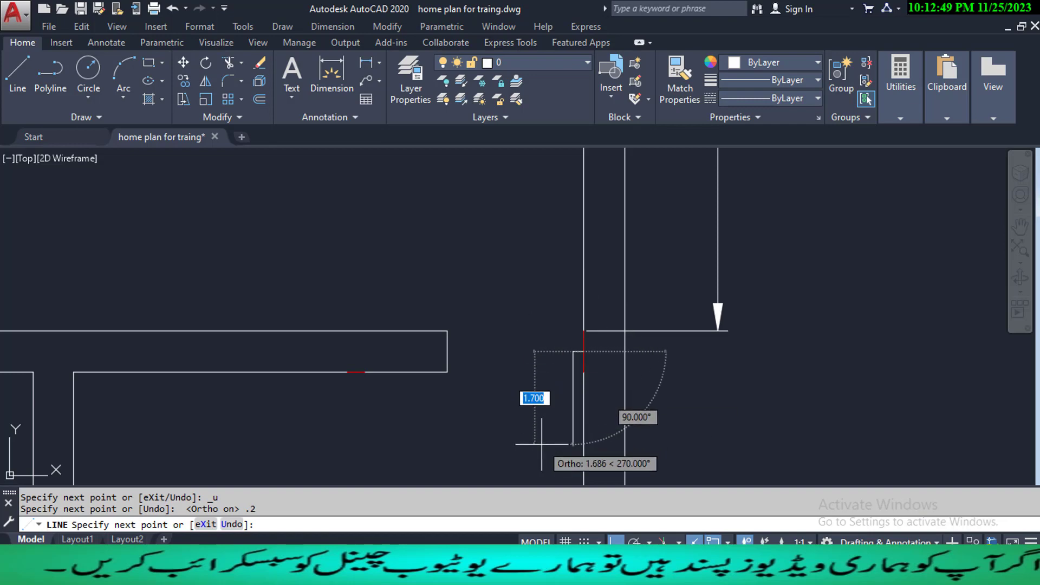
- Continue the line 2.5 down, .15 left and 2.5 back up to form the first door's leaf
type("2.5")
key("Return")
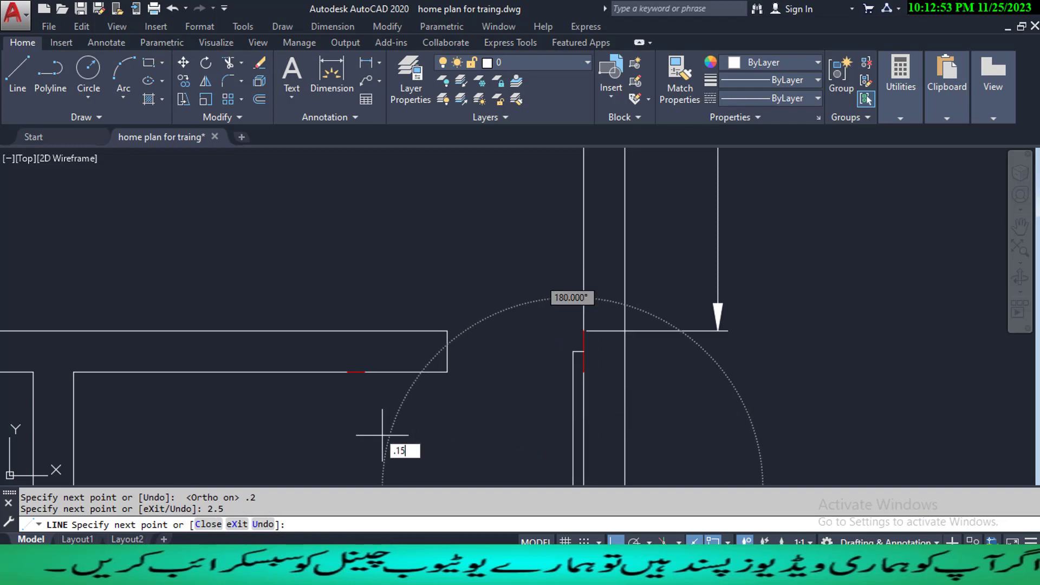
type(".15")
key("Return")
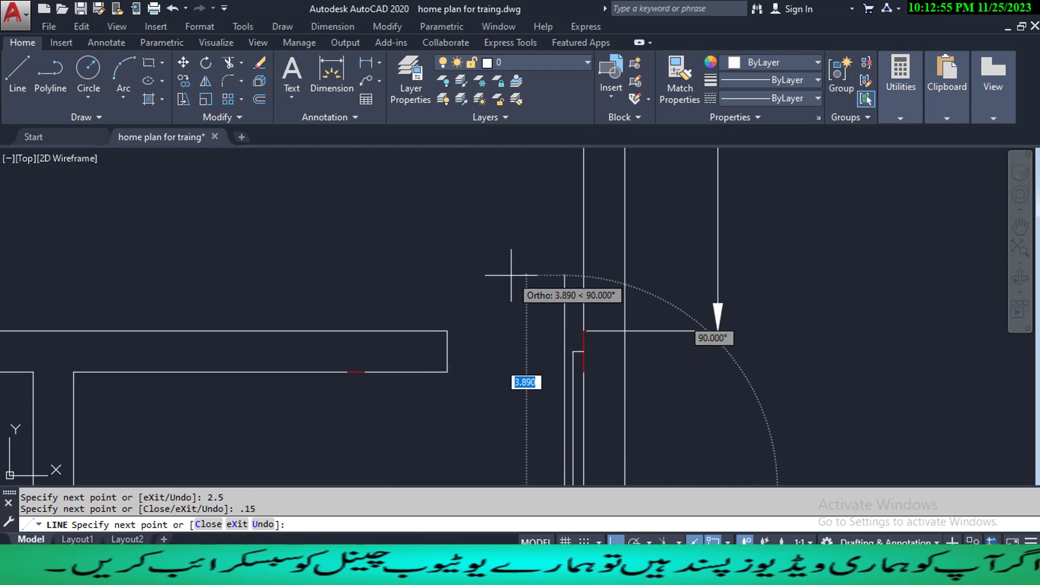
type(".")
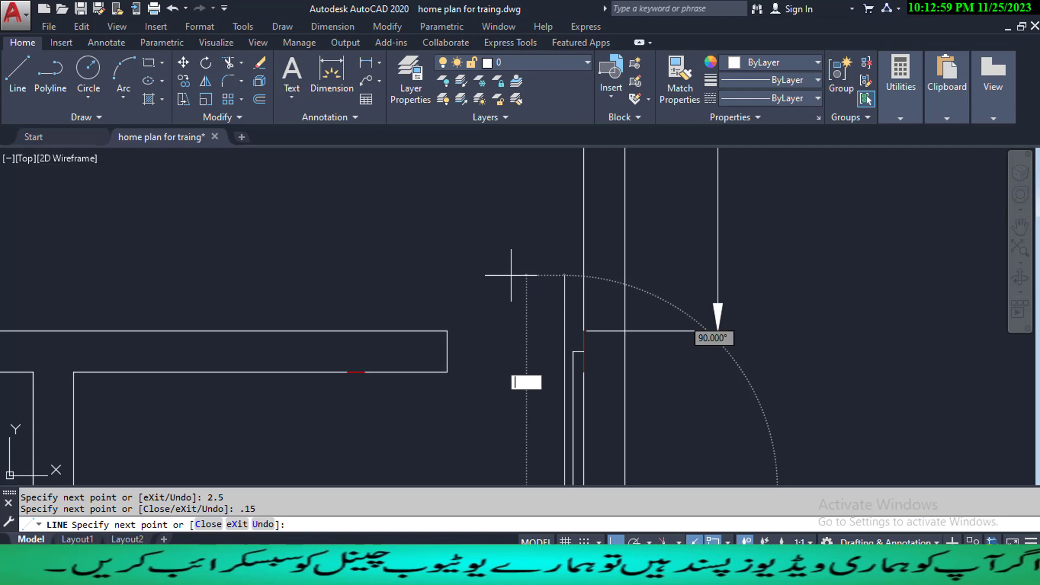
type(".5")
key("Return")
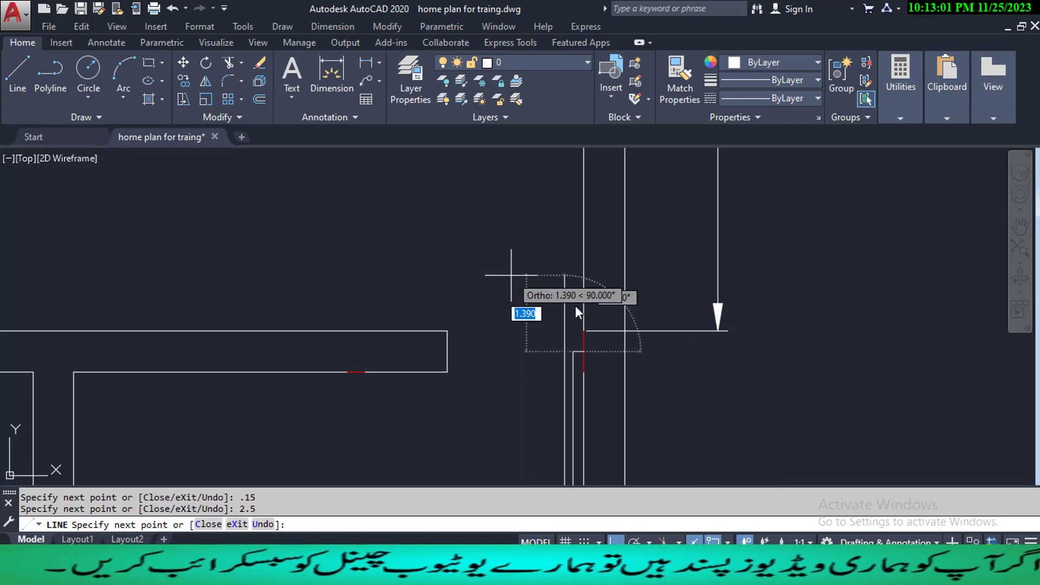
scroll(585, 347, "up", 6)
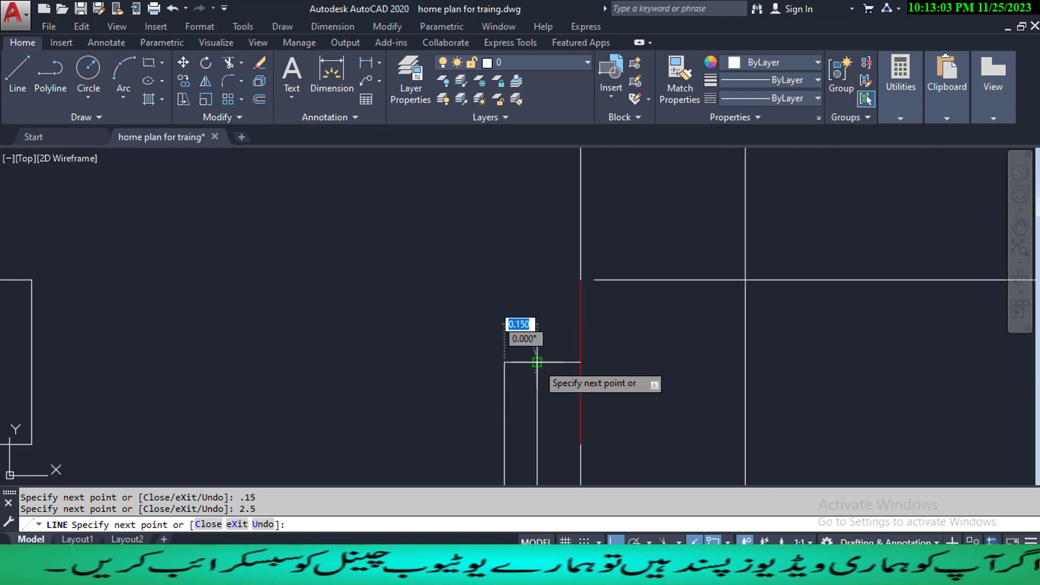
key("Escape")
key("Escape")
scroll(539, 298, "down", 4)
middle_click_drag(465, 383, 448, 286)
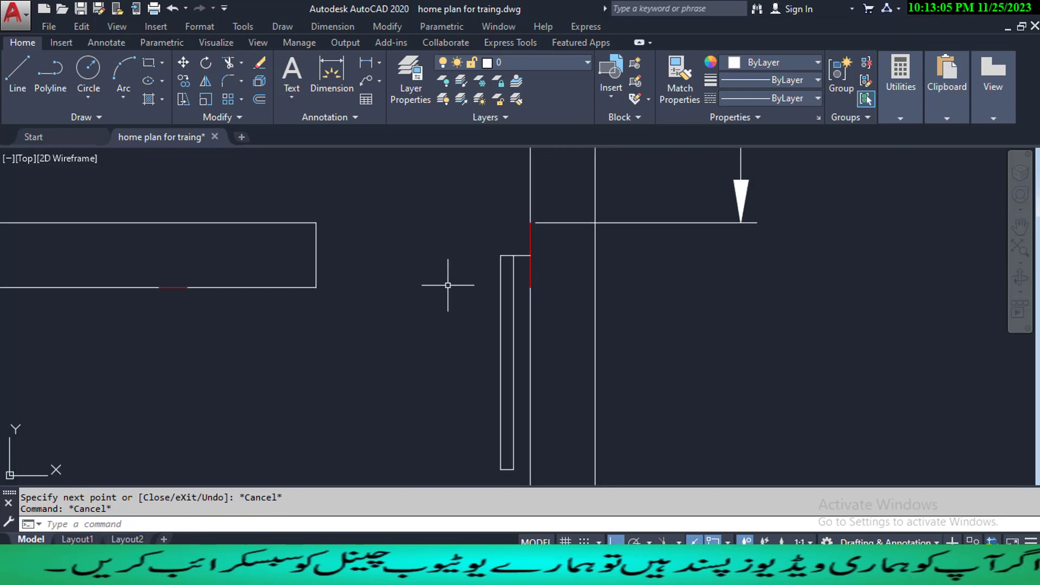
- Draw a three-point arc from the lower corner of the wall end to the bottom outer corner of the door leaf
type("A")
key("Return")
left_click(316, 287)
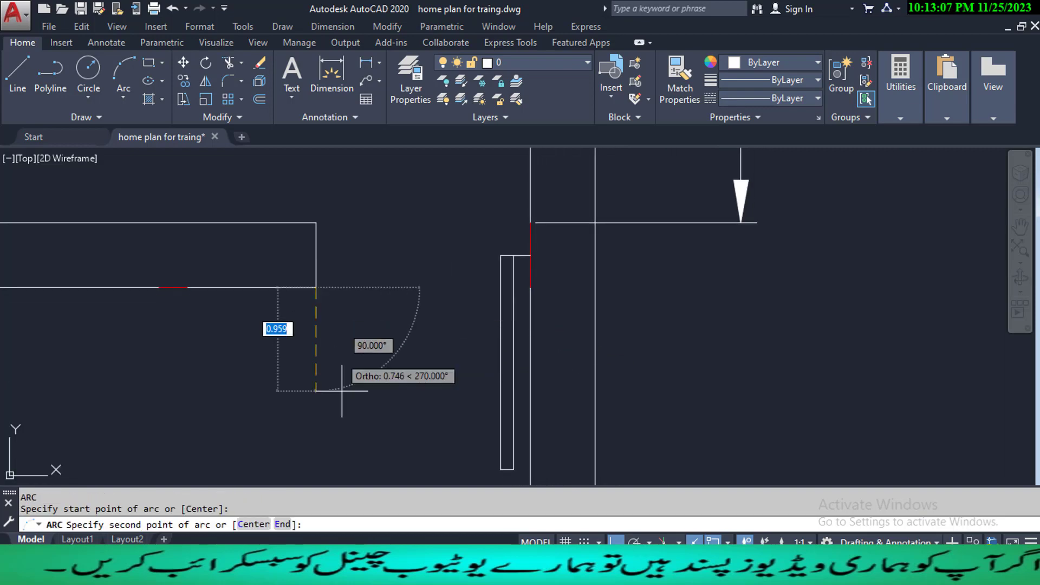
left_click(374, 460)
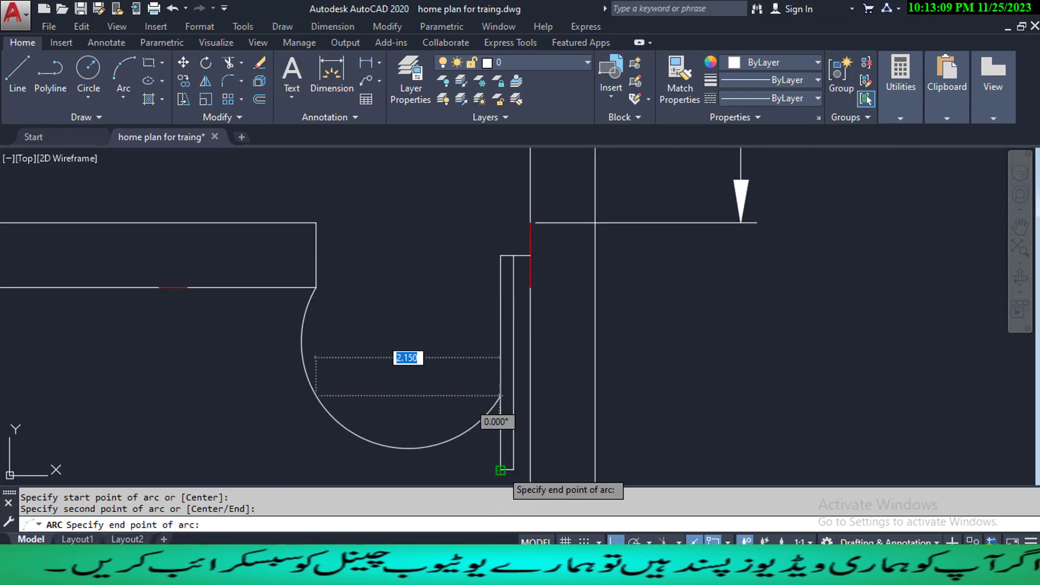
left_click(499, 470)
middle_click_drag(410, 477, 495, 347)
- Stretch the door arc inward by its midpoint to shape it as a quarter-circle swing
left_click(487, 345)
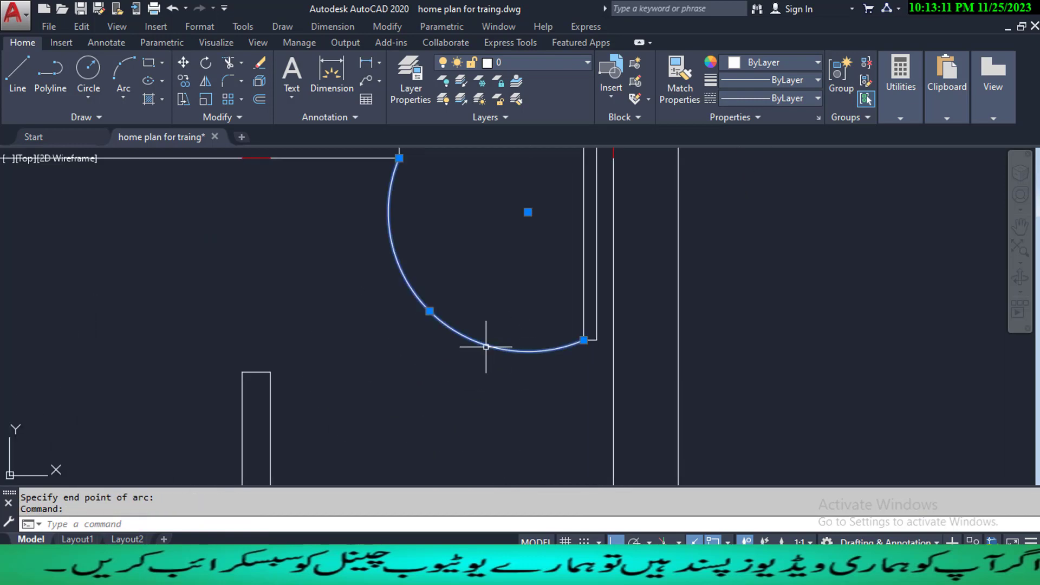
scroll(487, 352, "down", 4)
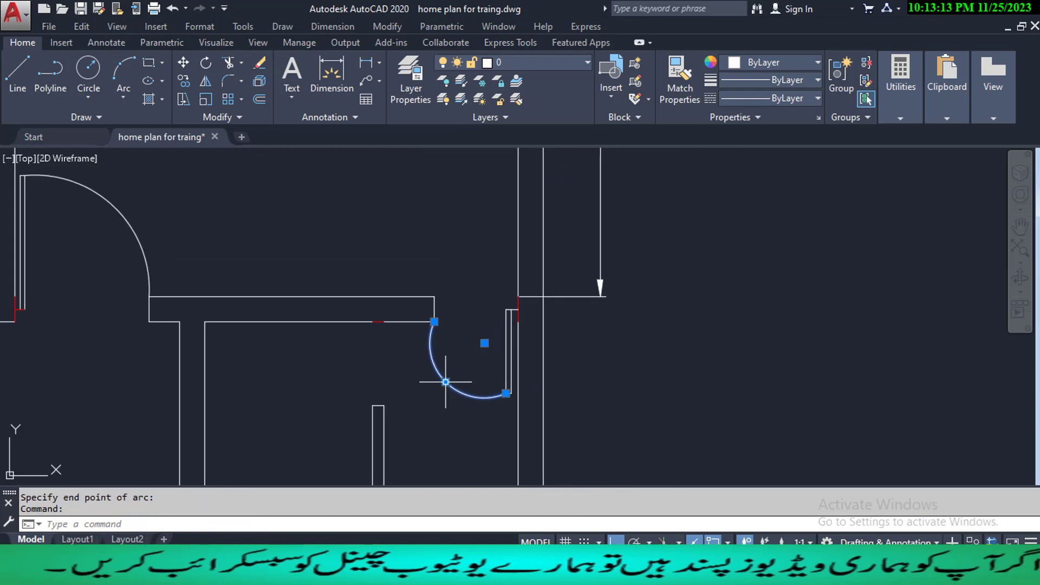
left_click(445, 382)
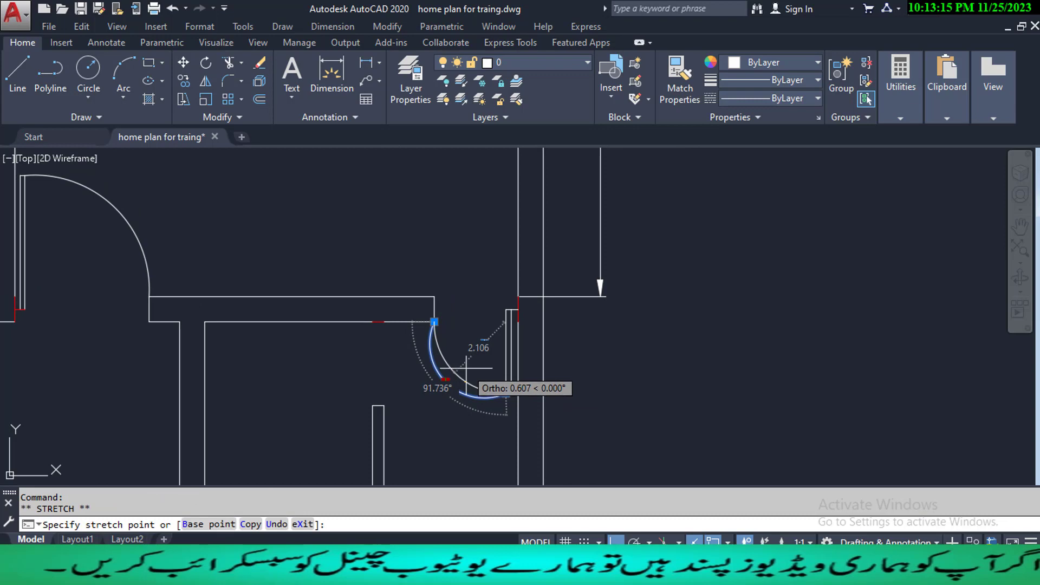
key("Escape")
key("Escape")
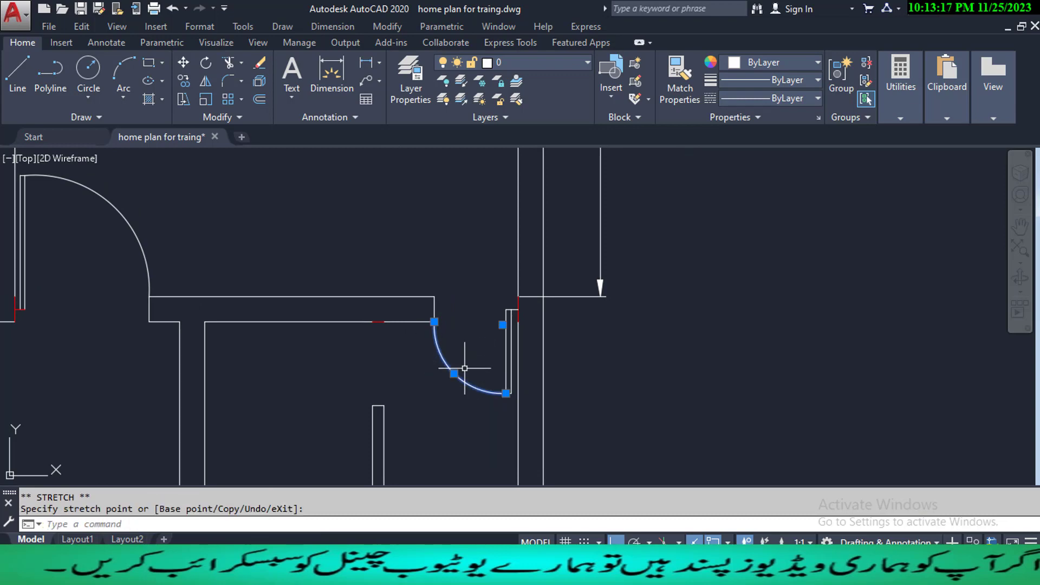
- Try to fine-tune the curve of the door swing by stretching its midpoint again
middle_click_drag(420, 406, 459, 399)
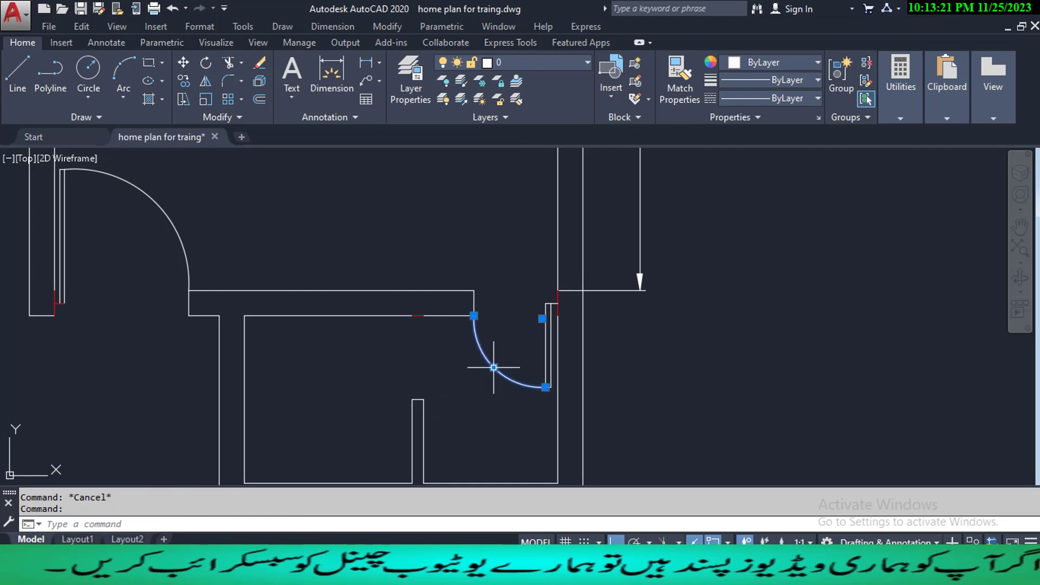
left_click(493, 367)
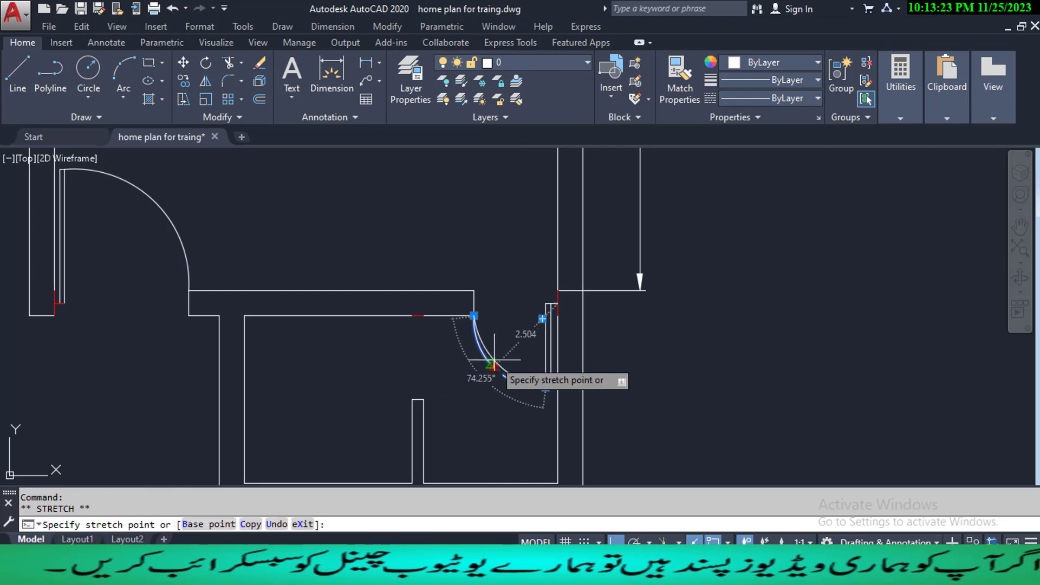
left_click(494, 360)
scroll(490, 367, "up", 5)
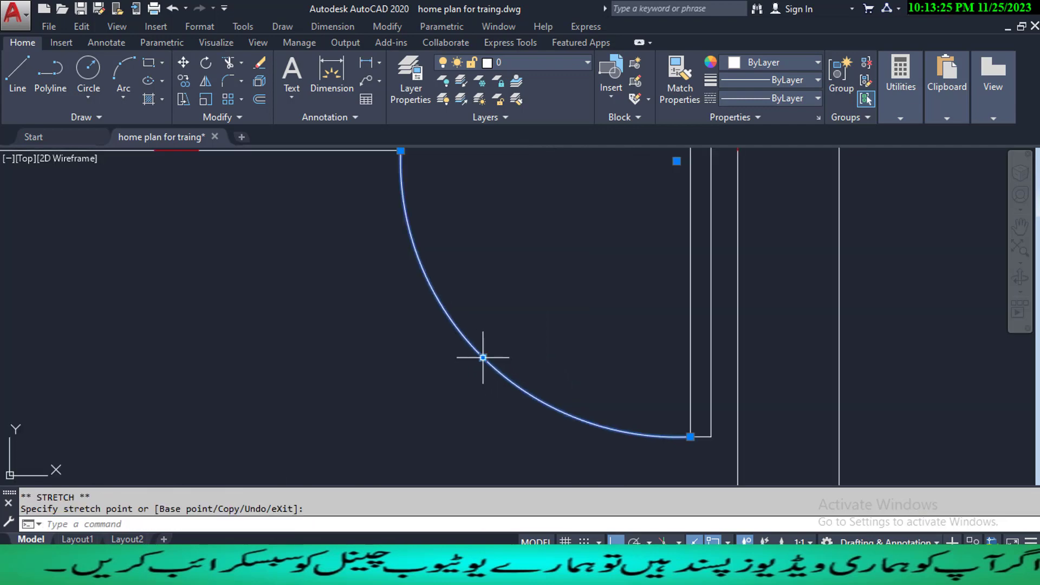
left_click(485, 358)
left_click(482, 358)
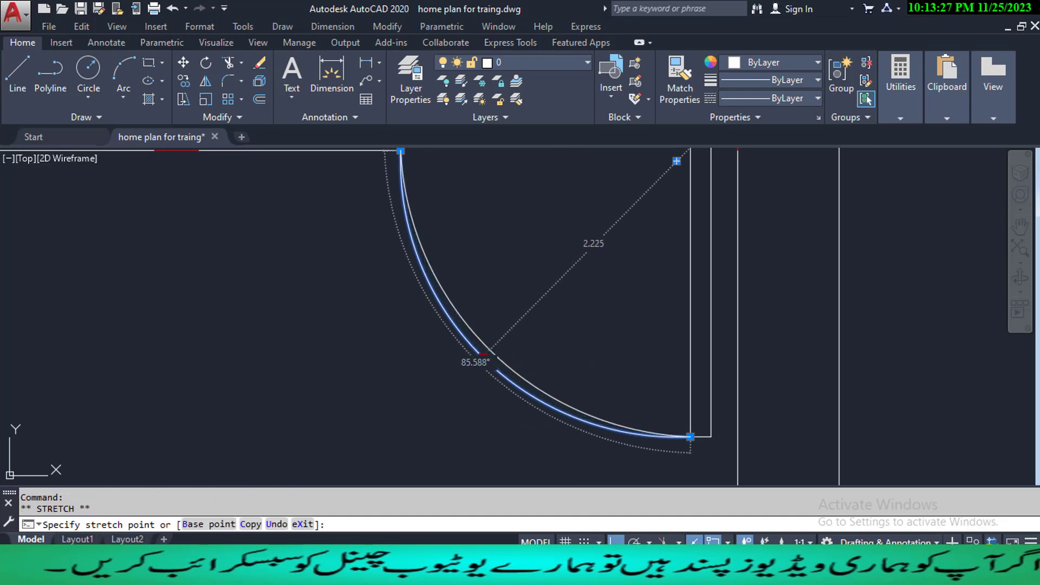
key("Escape")
key("Escape")
scroll(495, 363, "down", 3)
scroll(440, 379, "down", 2)
mouse_move(437, 381)
middle_mouse_down()
mouse_move(516, 379)
mouse_move(494, 383)
mouse_move(518, 391)
middle_mouse_up()
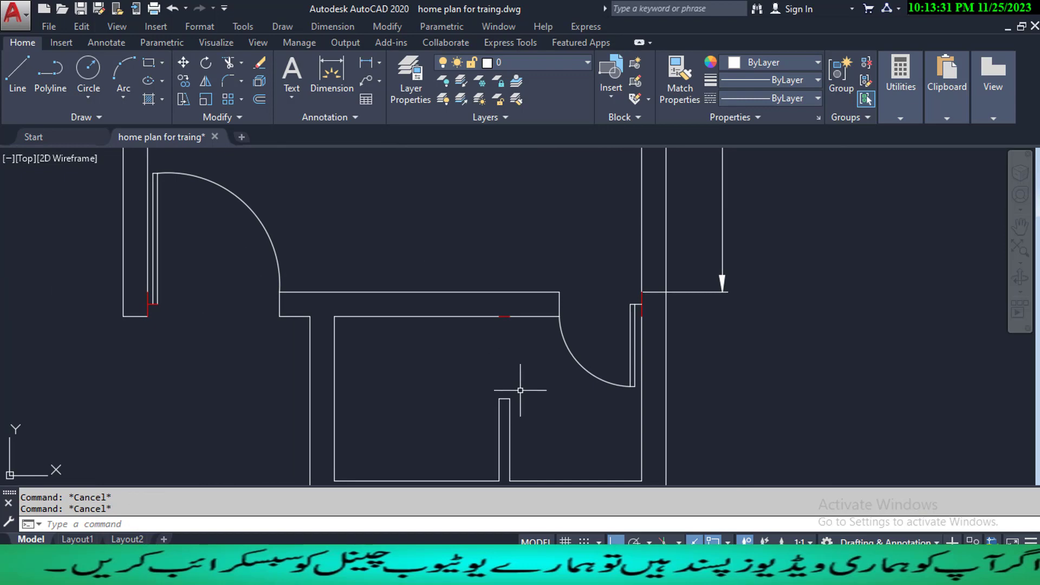
- Draw a .2 line downward from the midpoint of the short red line above the partition opening
type("L")
key("Return")
scroll(503, 385, "up", 4)
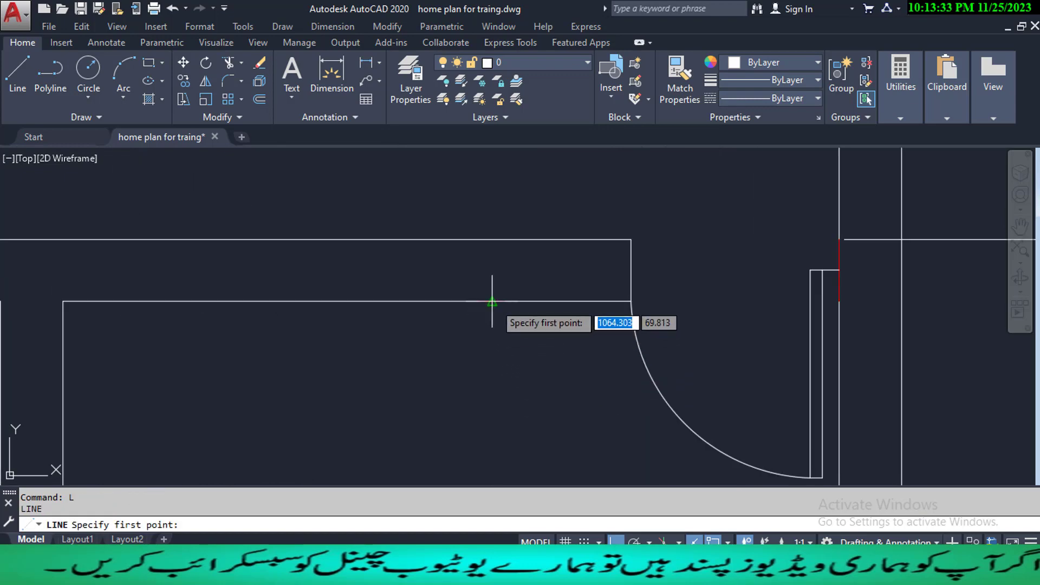
left_click(493, 302)
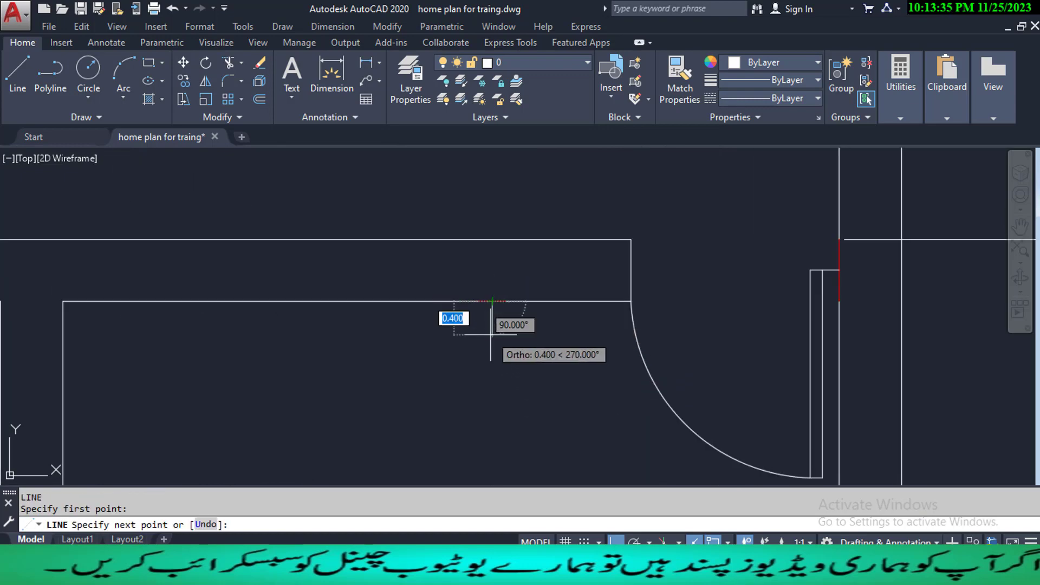
type(".2")
key("Return")
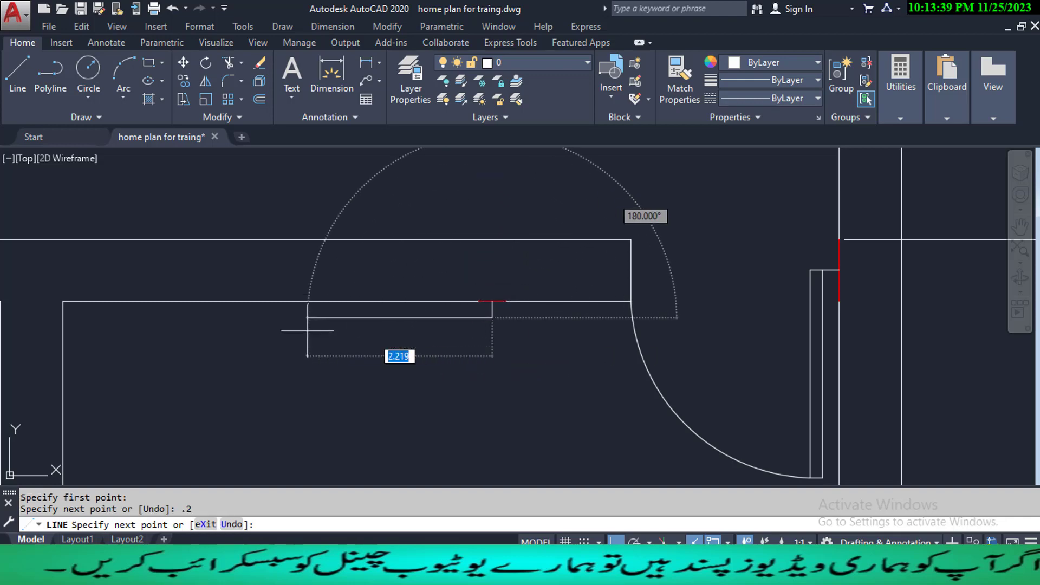
- Continue the line 2.5 left, .15 down and 2.5 back right to form the second door's leaf
type("2.5")
key("Return")
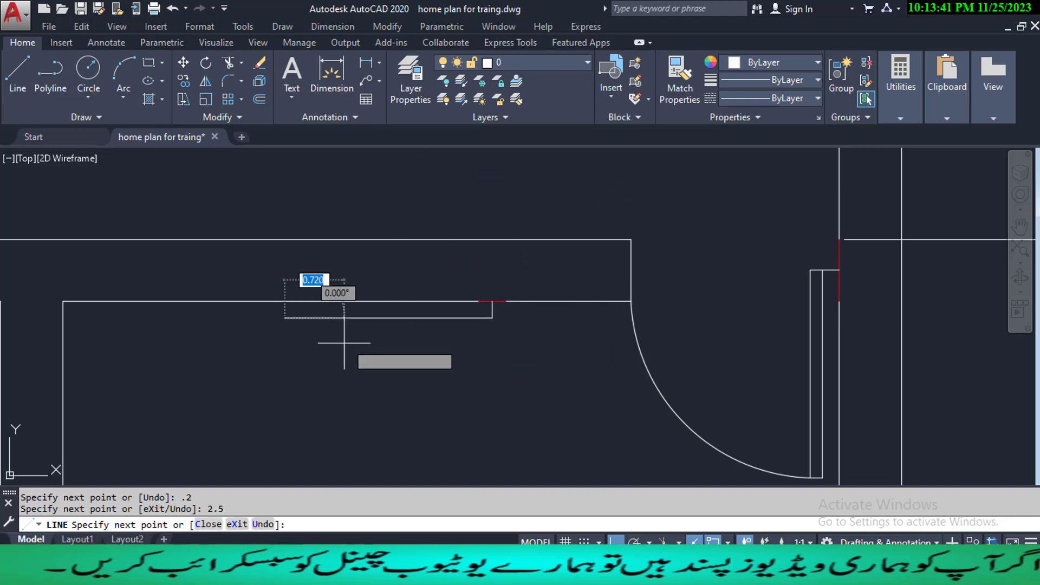
type(".1")
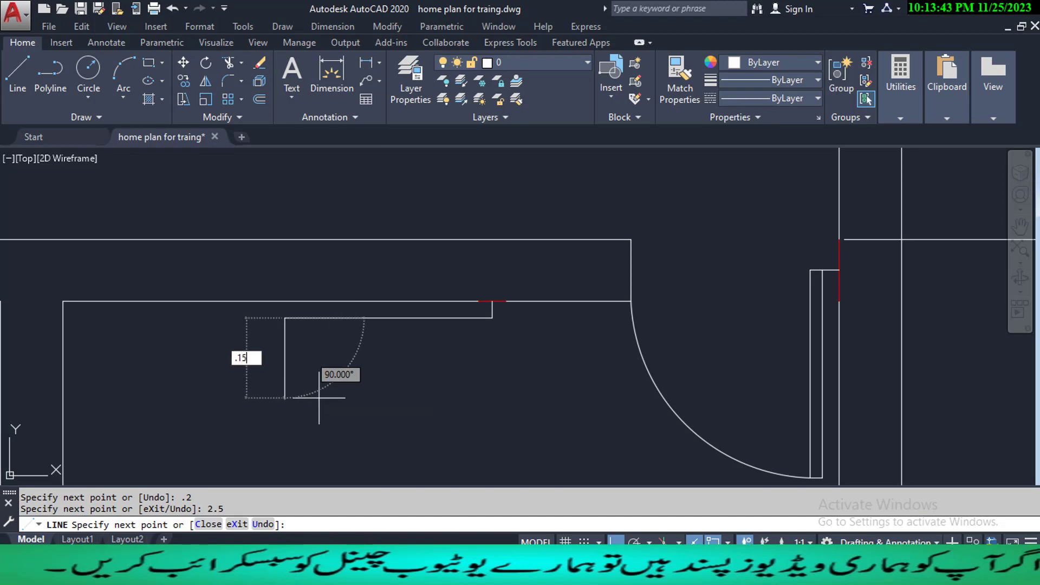
type("5")
key("Return")
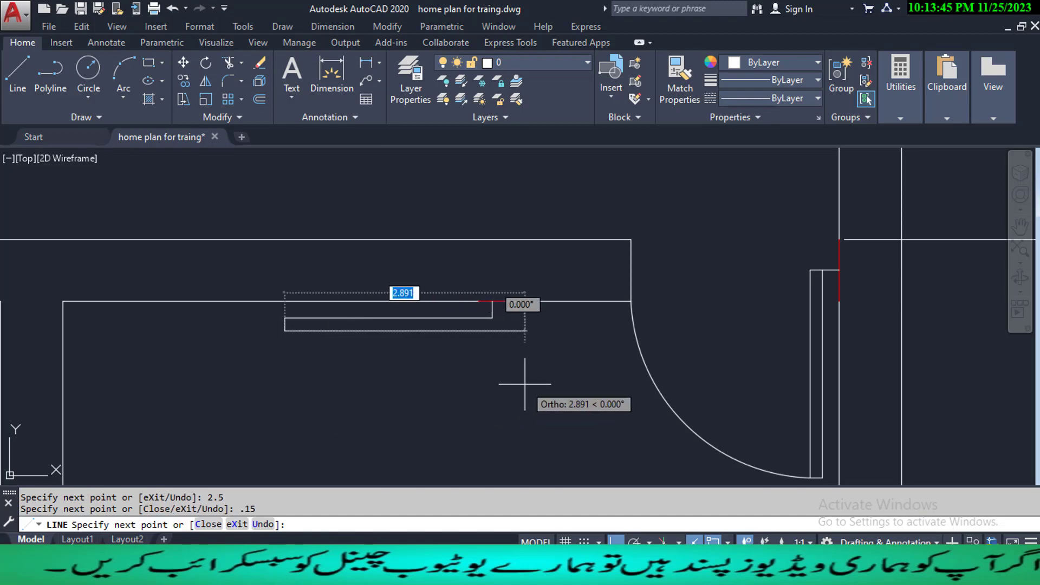
type("2.5")
key("Return")
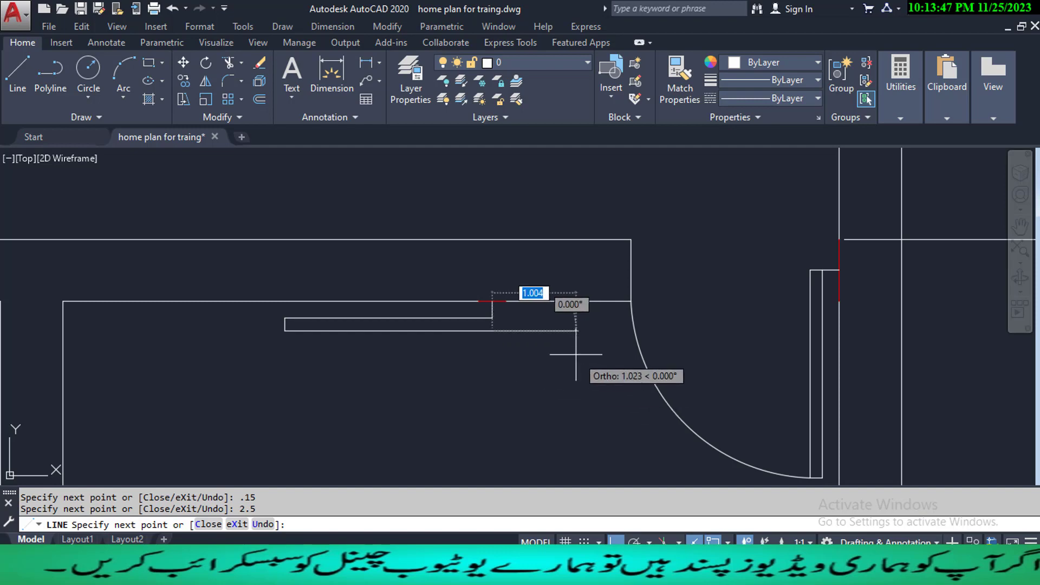
key("Escape")
key("Escape")
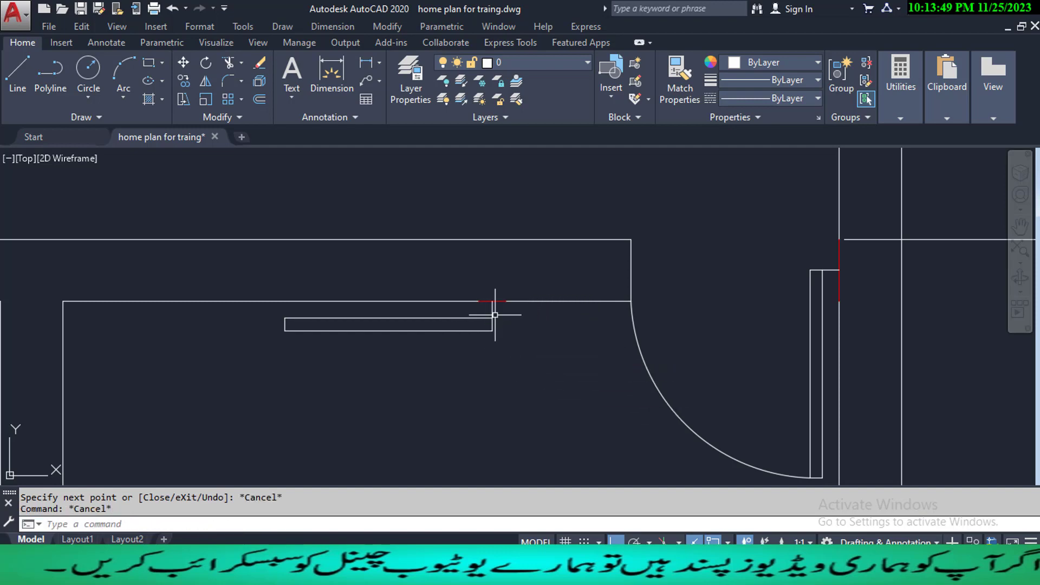
- Draw an arc from the outer lower corner of the second door's leaf to the top corner of the partition
type("A")
key("Return")
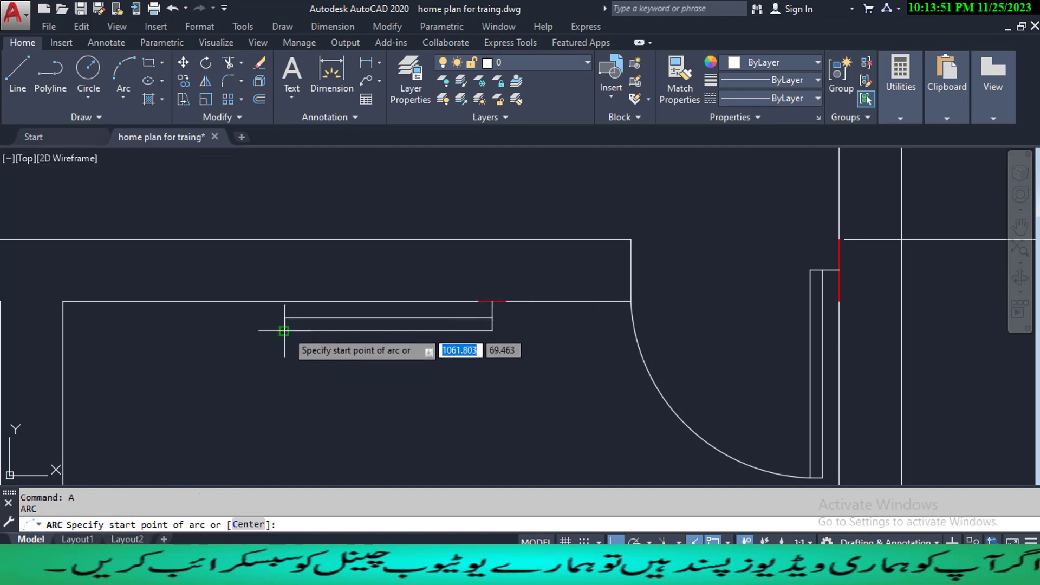
left_click(284, 327)
scroll(286, 330, "down", 4)
middle_click_drag(266, 392, 277, 362)
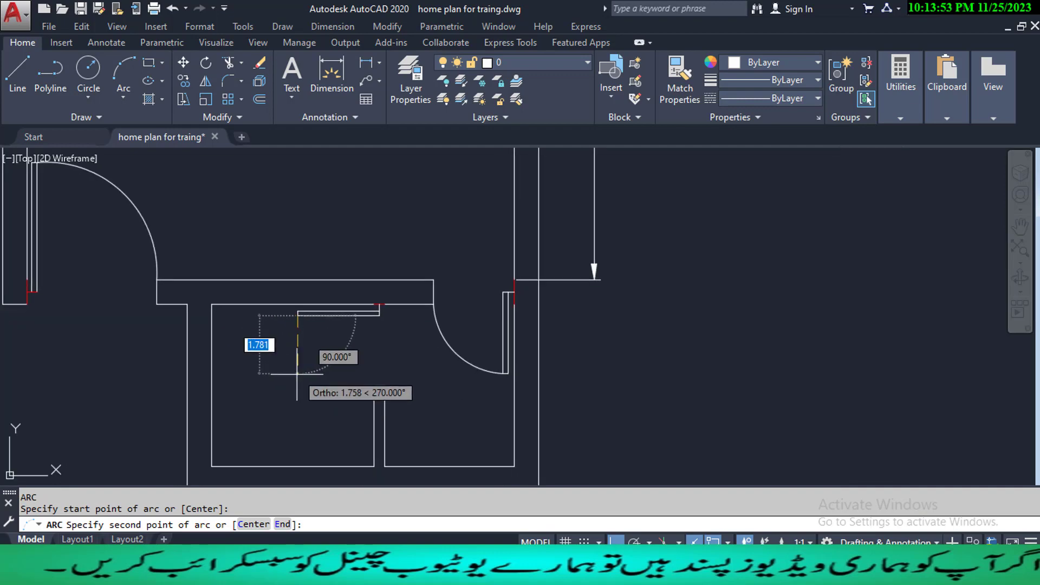
left_click(297, 376)
left_click(374, 386)
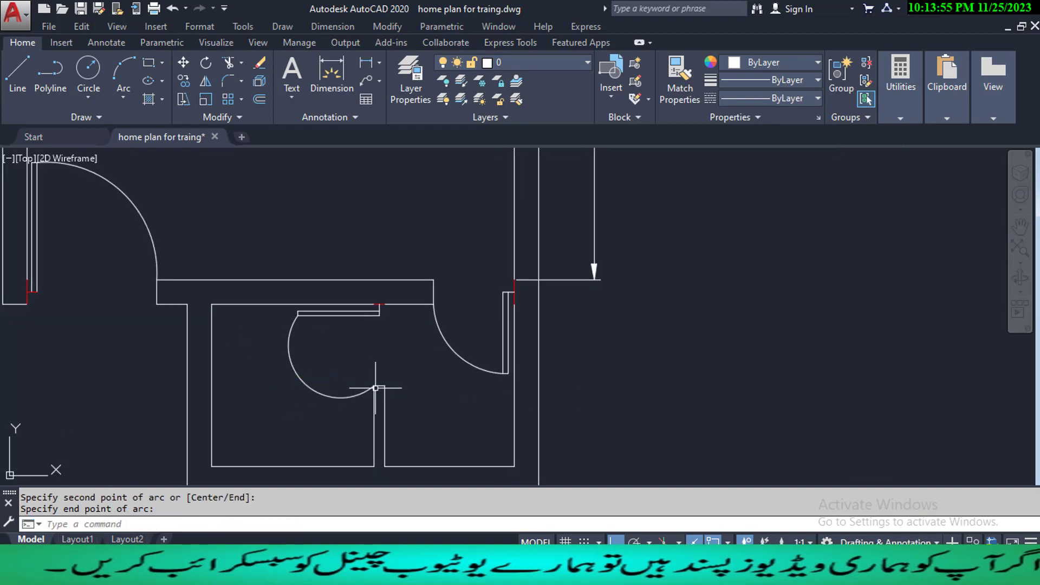
key("Escape")
key("Escape")
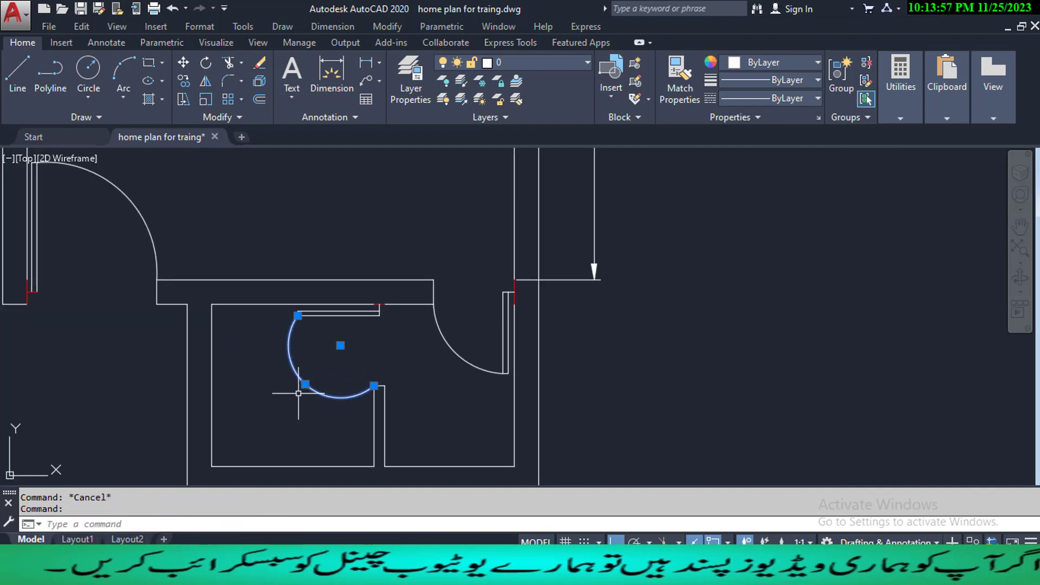
- Stretch the second door's arc inward by its midpoint to shape it as a quarter-circle swing
left_click(305, 384)
scroll(335, 368, "up", 4)
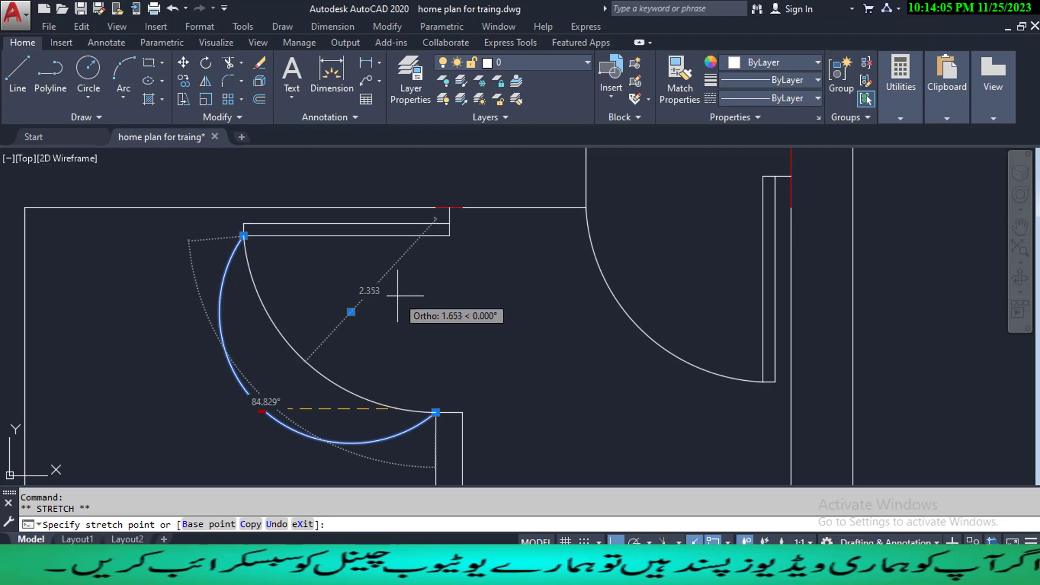
key("Escape")
key("Escape")
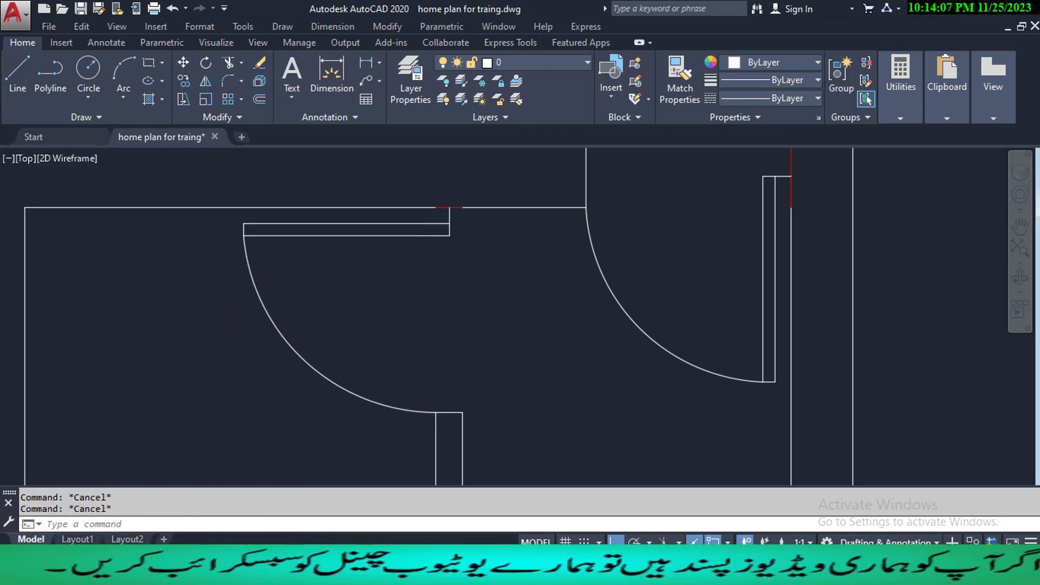
scroll(399, 344, "down", 4)
middle_click_drag(426, 346, 427, 326)
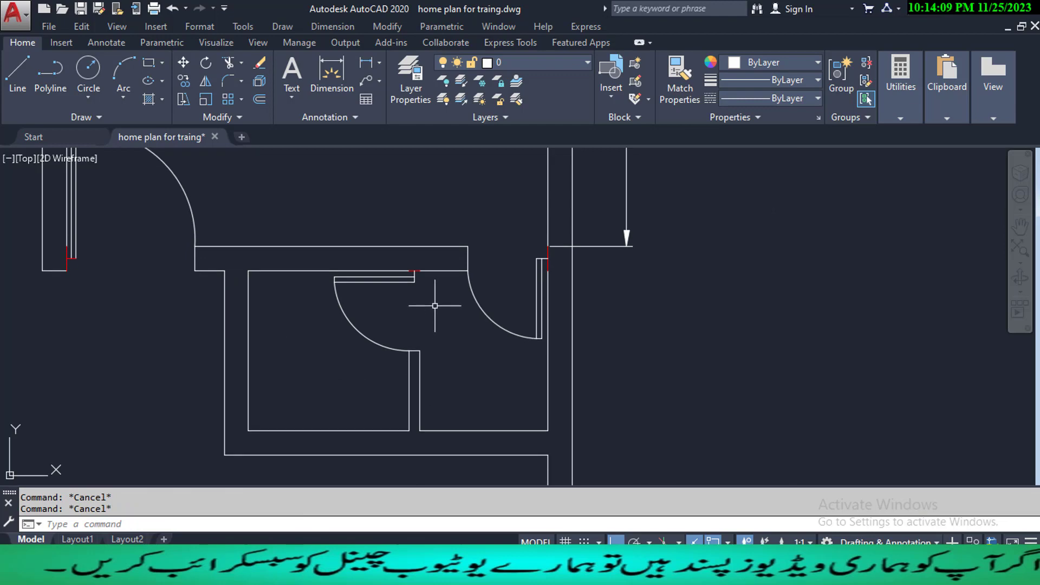
- Offset the inner lower wall line of the small space beside the partition 2.5 upward
scroll(435, 305, "down", 2)
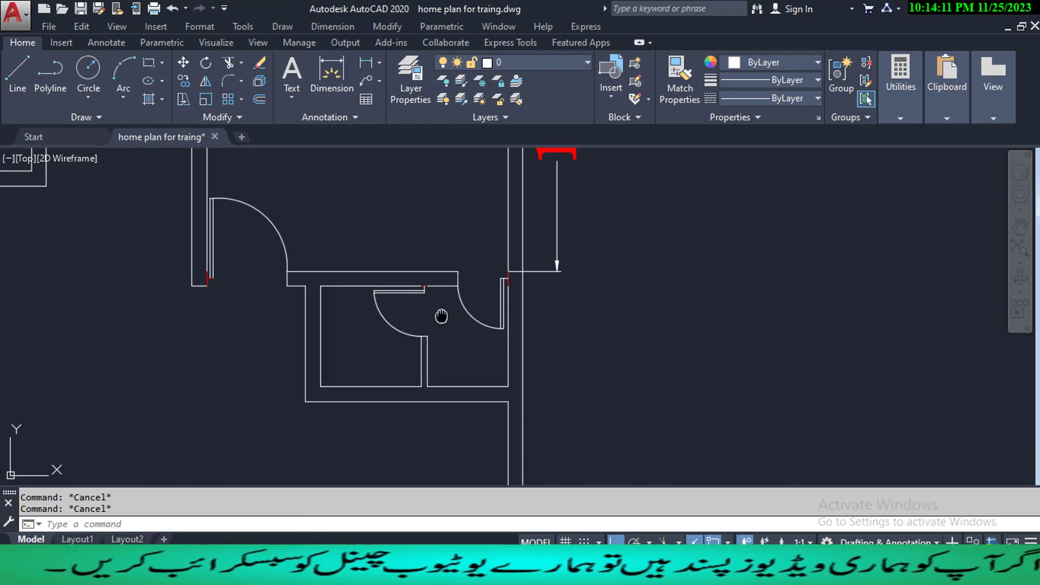
middle_click_drag(437, 318, 475, 320)
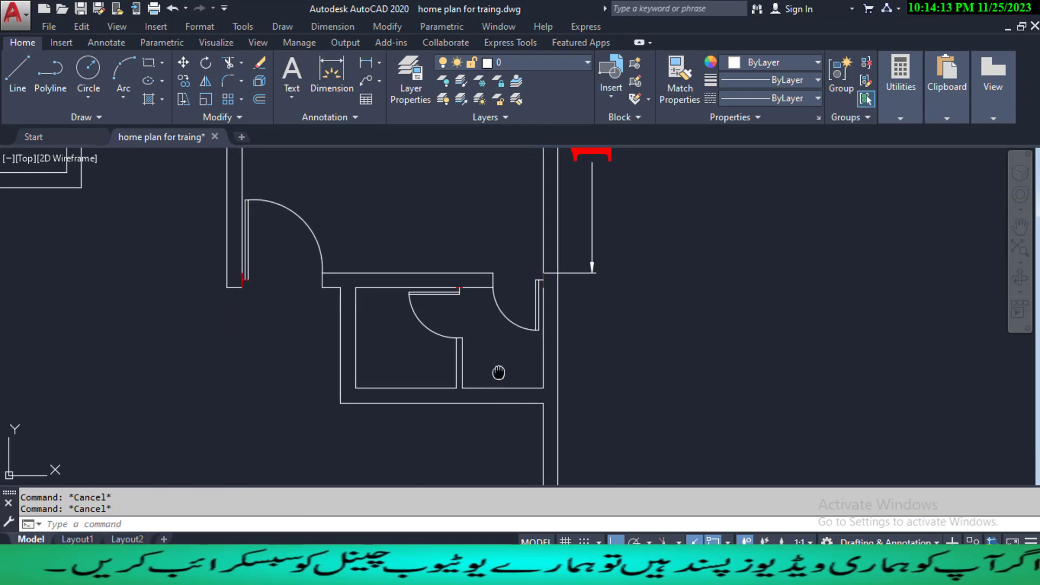
middle_click_drag(499, 371, 475, 366)
type("o")
key("Return")
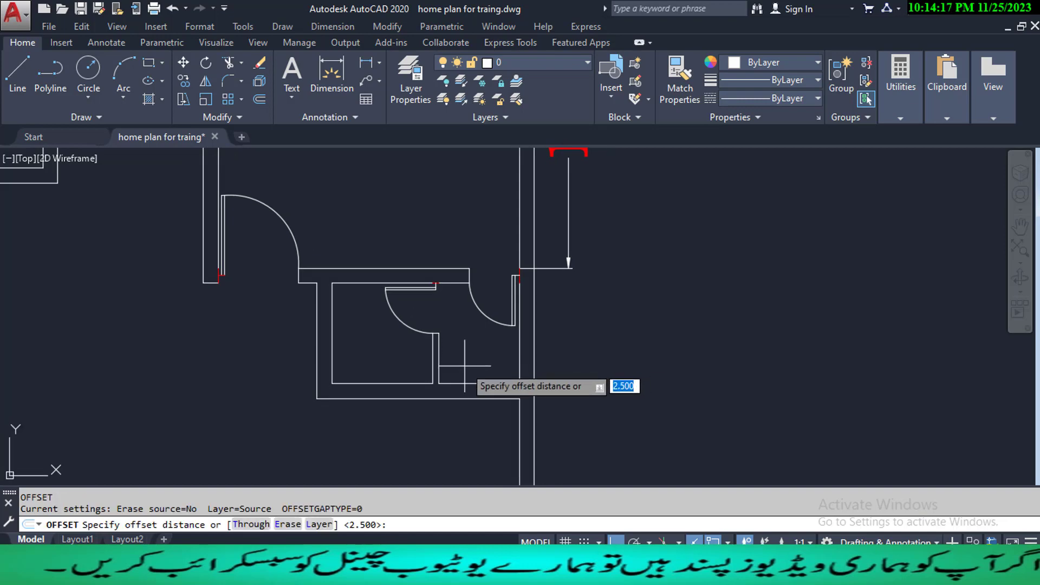
key("Return")
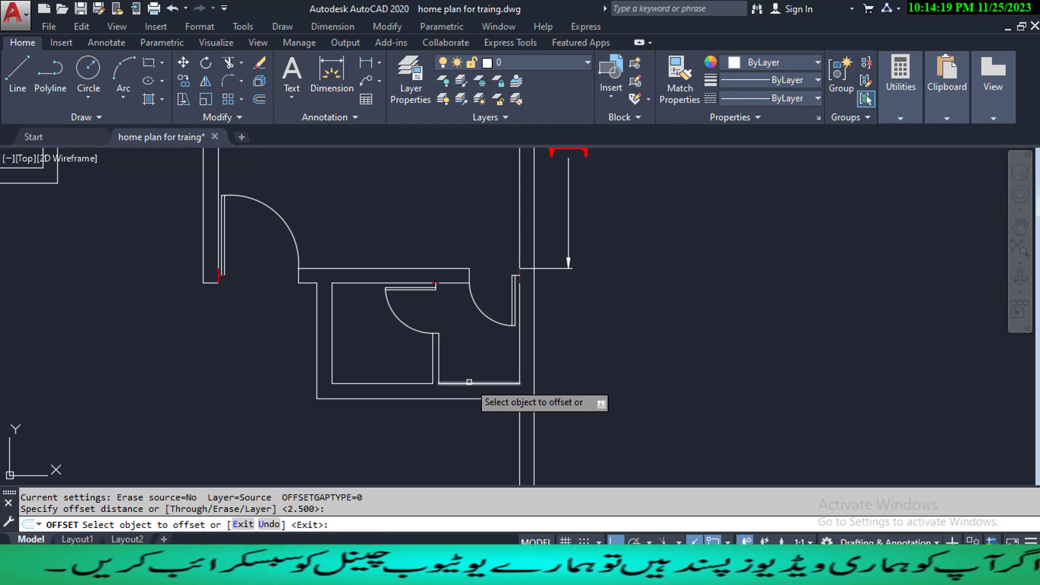
left_click(470, 383)
scroll(479, 342, "up", 2)
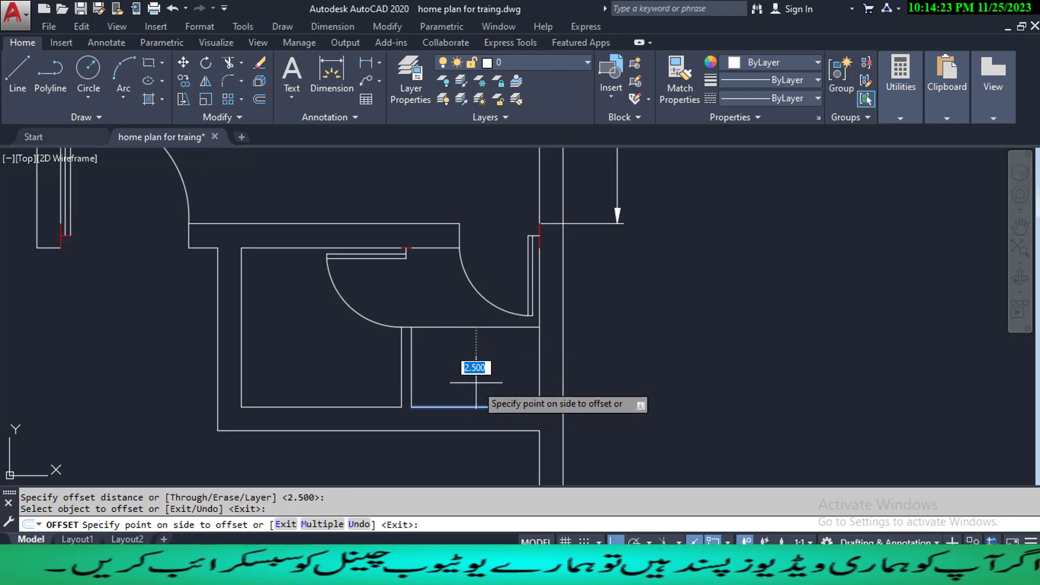
scroll(475, 404, "down", 3)
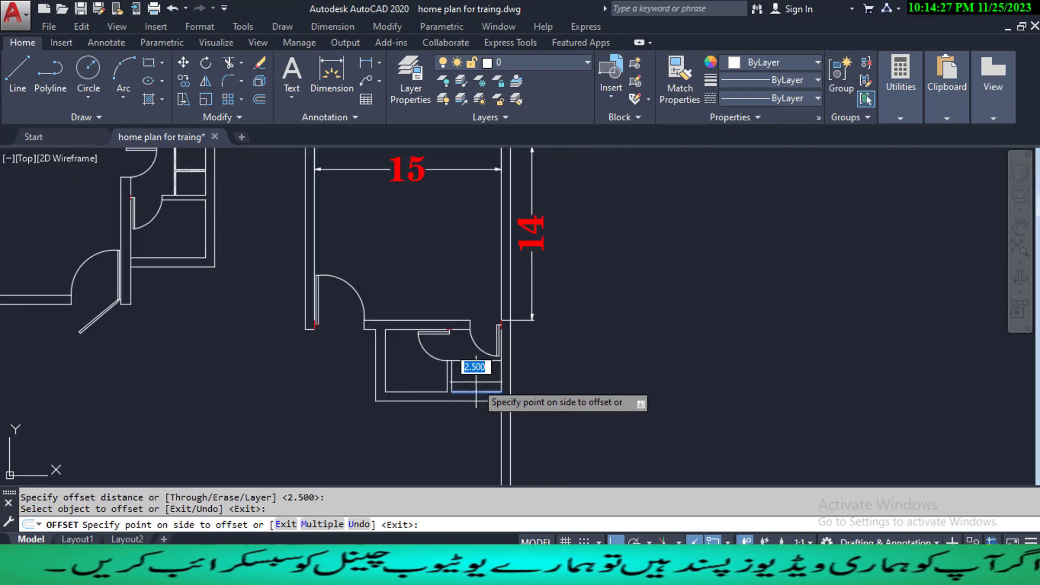
left_click(475, 392)
key("Escape")
key("Escape")
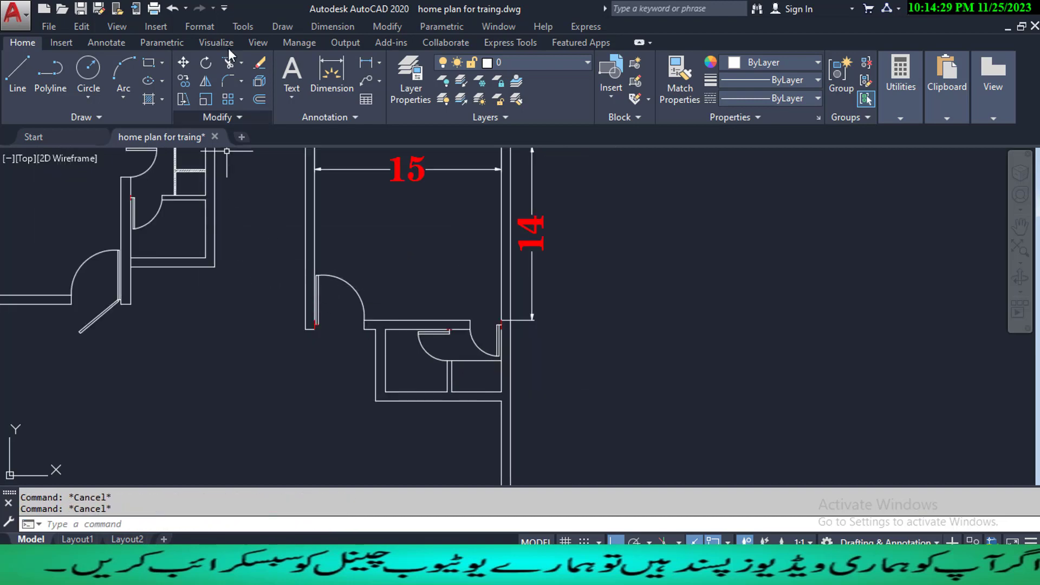
- Check the width of the hatched closet space beside the left room with a linear dimension, without placing it
left_click(328, 25)
left_click(342, 67)
scroll(201, 234, "up", 5)
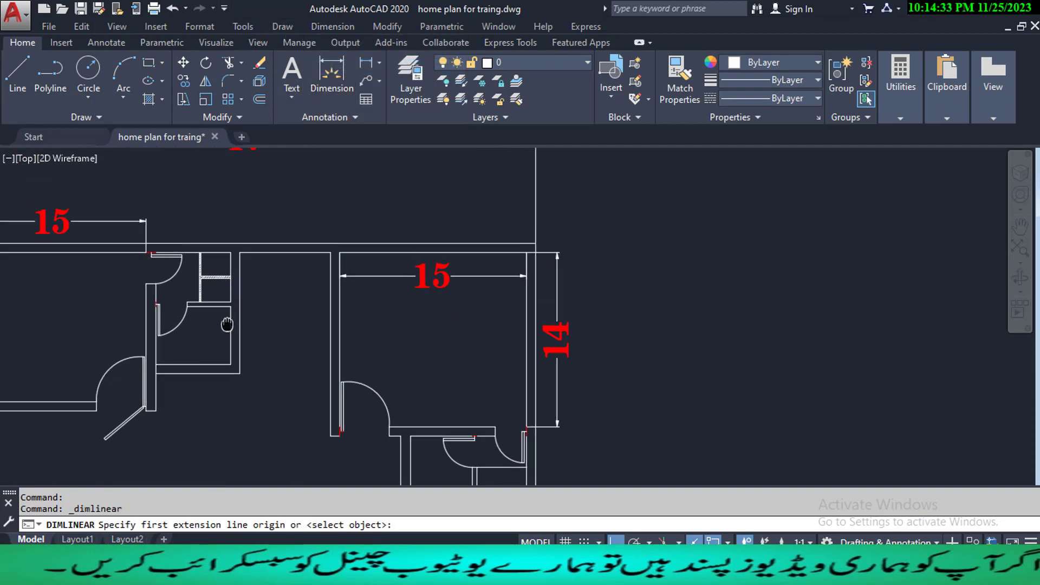
left_click(216, 293)
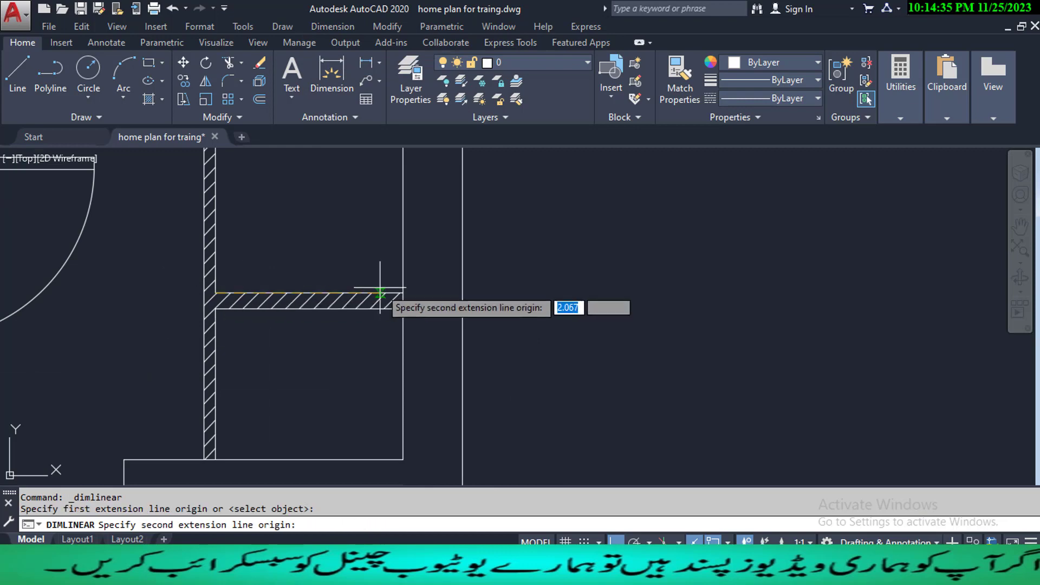
left_click(403, 293)
scroll(356, 258, "down", 3)
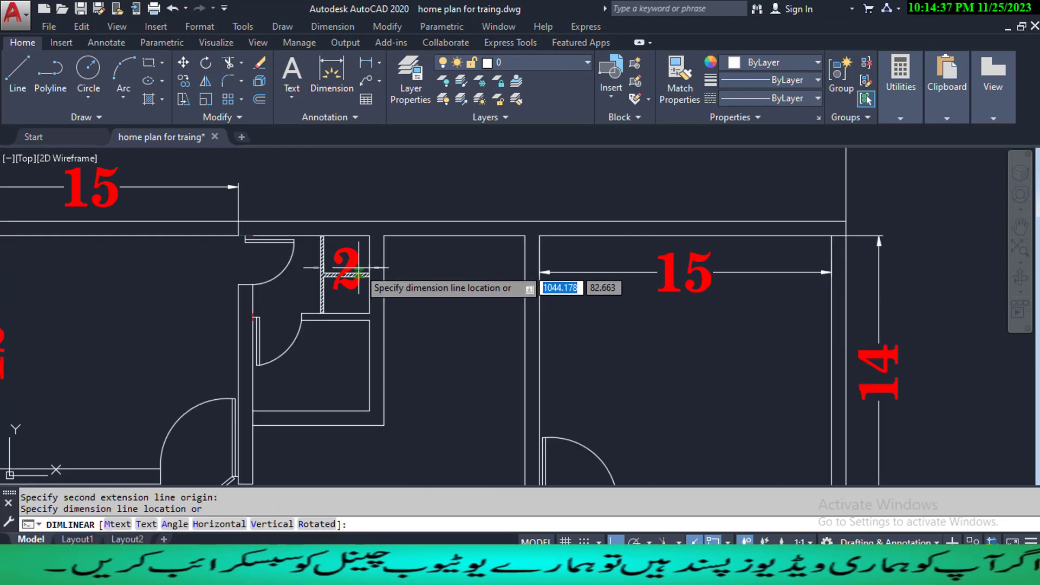
key("Escape")
scroll(539, 445, "down", 3)
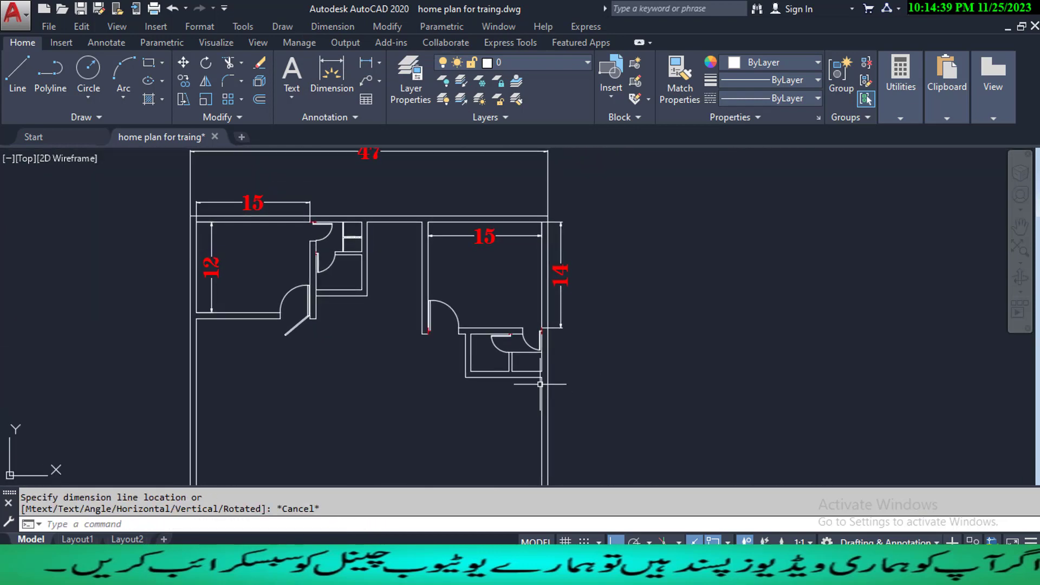
- Erase the 2.5 offset line across the small space beside the partition
scroll(514, 350, "up", 5)
left_click(522, 364)
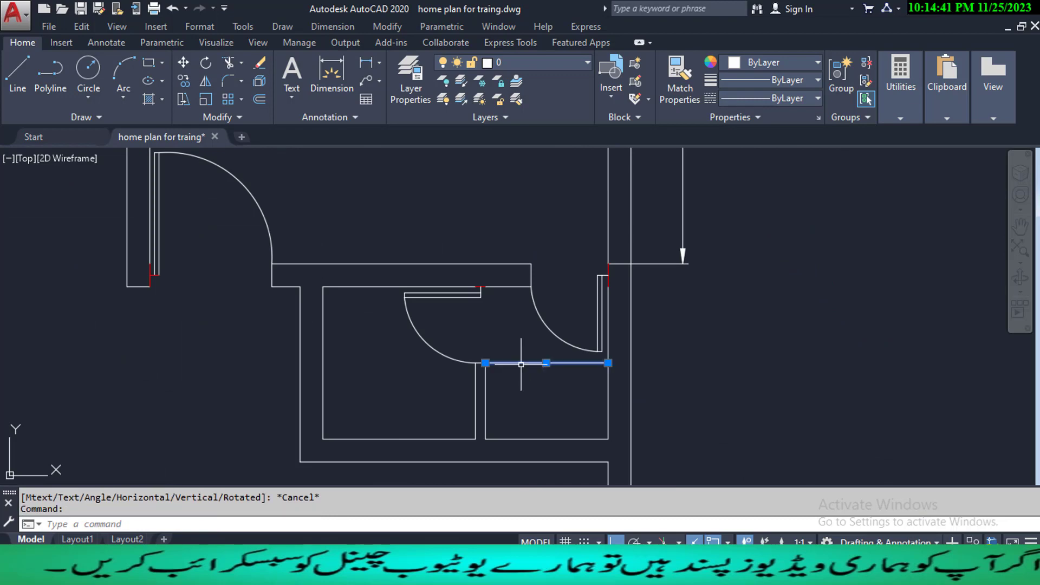
type("E")
key("Return")
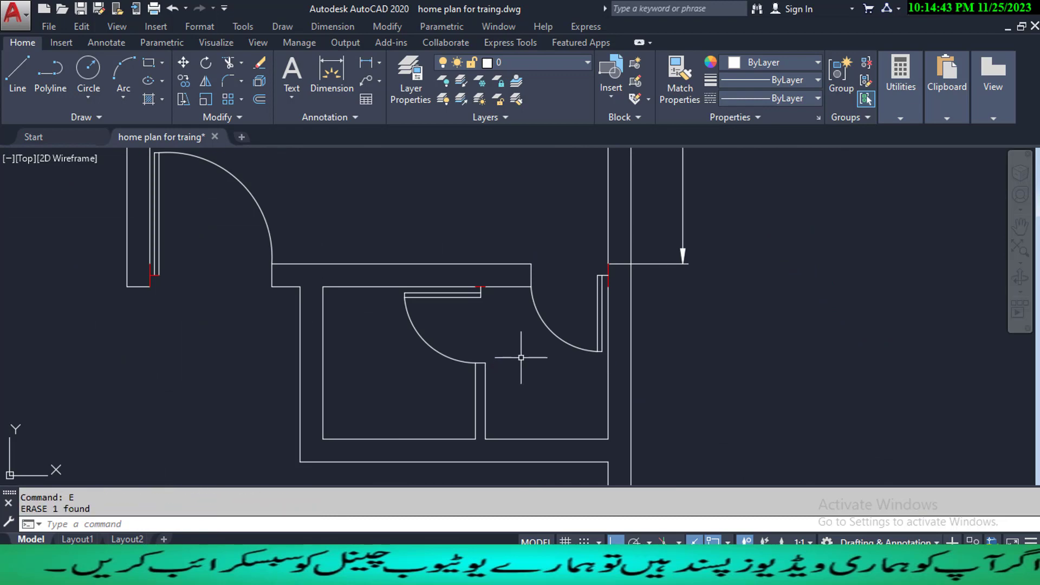
- Offset the inner lower wall line of the small space beside the partition 2 upward
type("O")
key("Return")
type("2")
key("Return")
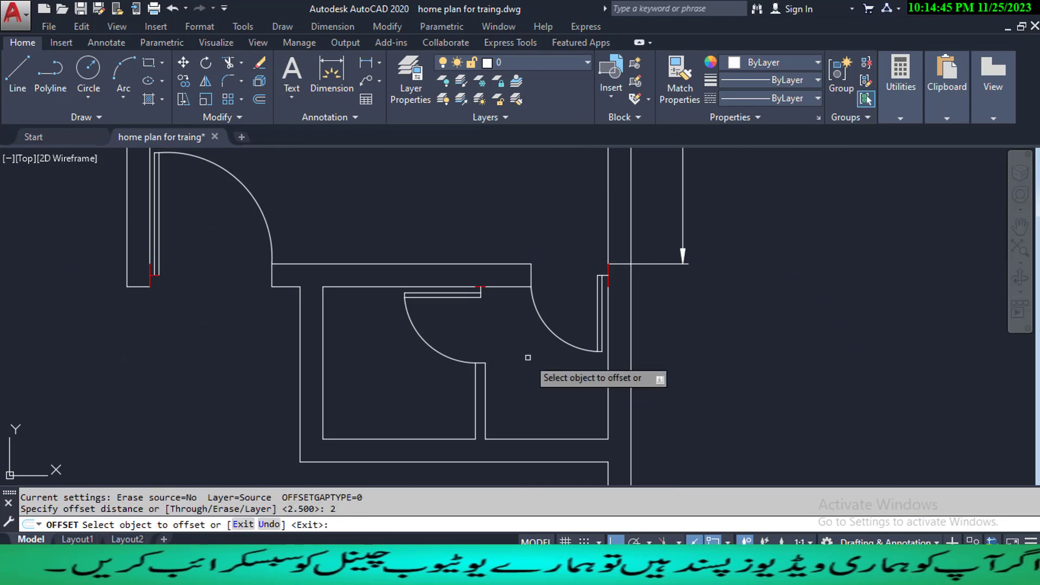
left_click(561, 439)
left_click(561, 420)
key("Escape")
key("Escape")
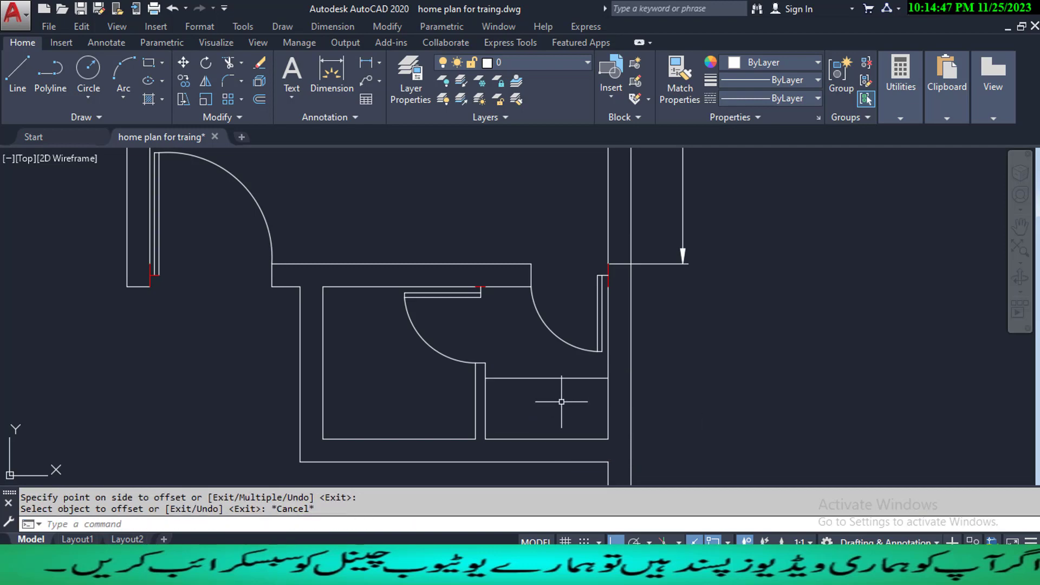
- Measure the inner lower wall of the bathroom beside the left room with a linear dimension, without placing it
scroll(561, 403, "down", 2)
scroll(561, 402, "down", 2)
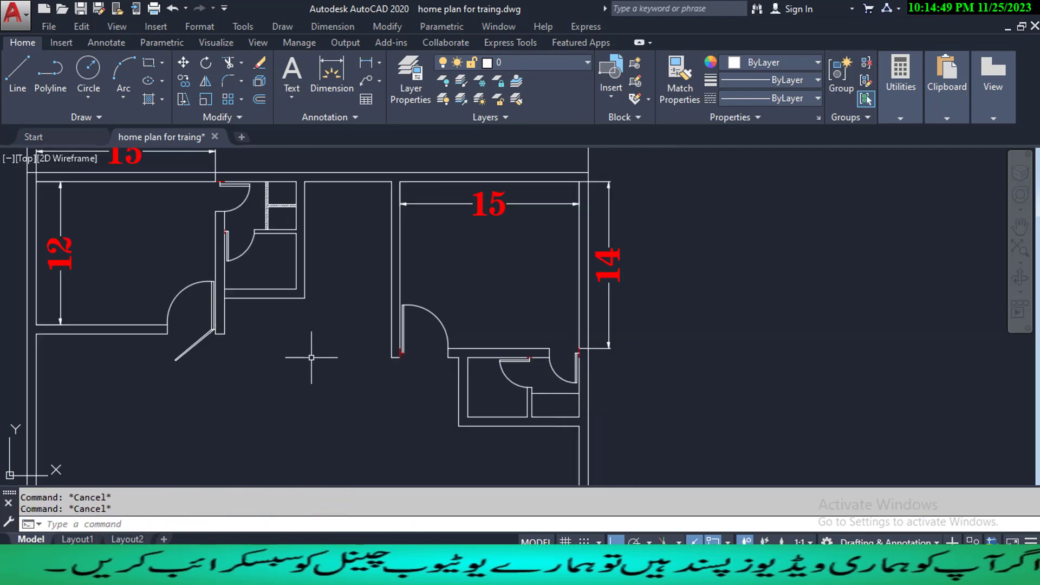
middle_click_drag(316, 311, 331, 364)
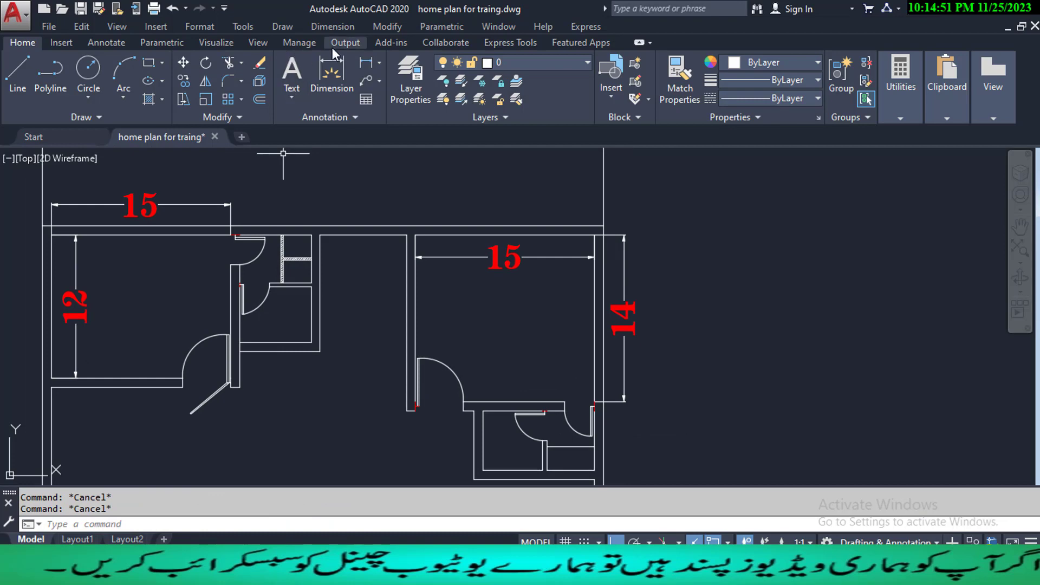
left_click(339, 27)
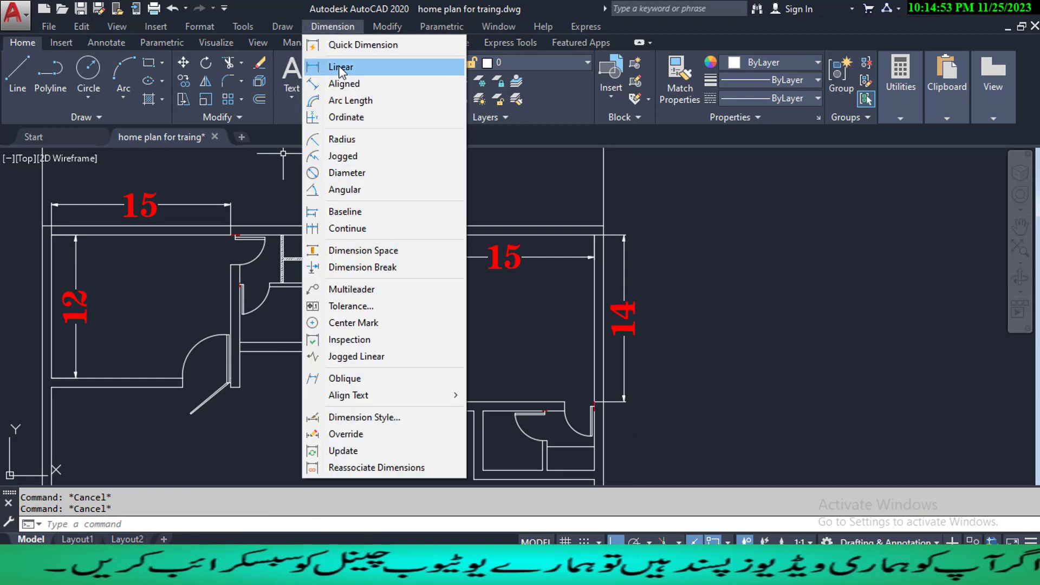
left_click(338, 69)
left_click(285, 339)
key("Return")
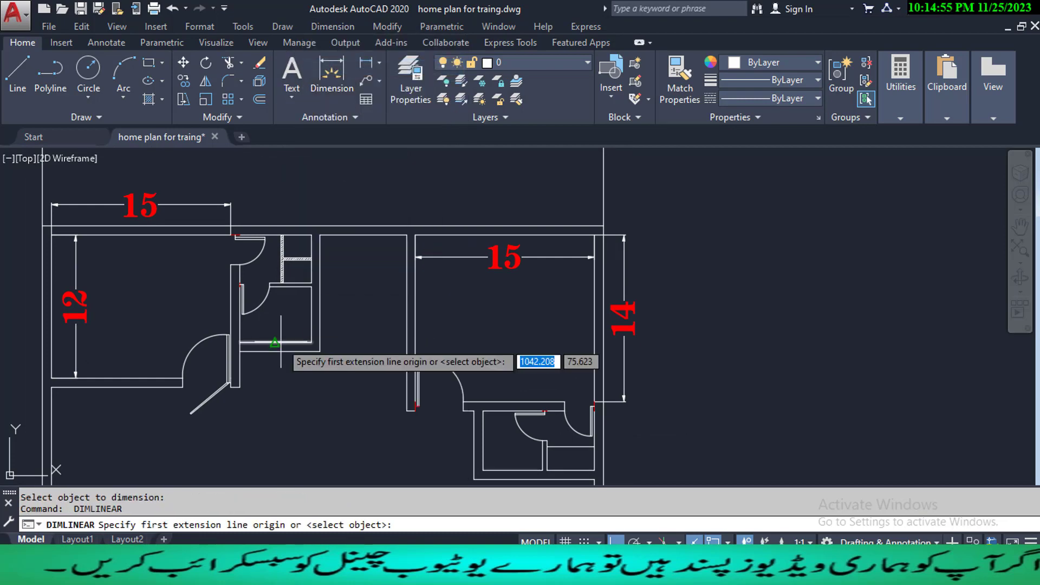
key("Return")
left_click(281, 343)
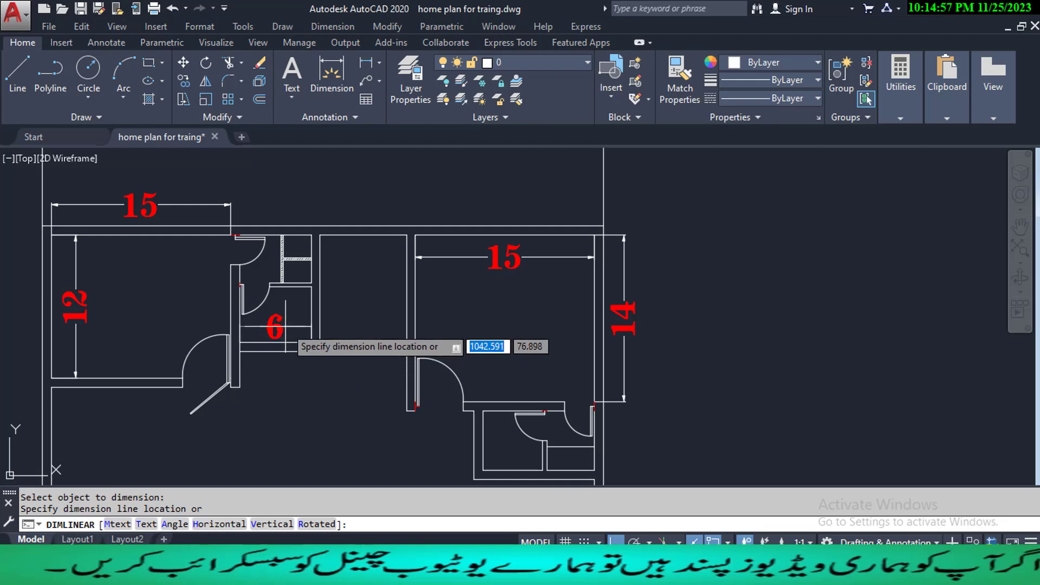
scroll(277, 342, "up", 3)
scroll(282, 333, "down", 3)
key("Escape")
middle_click_drag(552, 359, 492, 306)
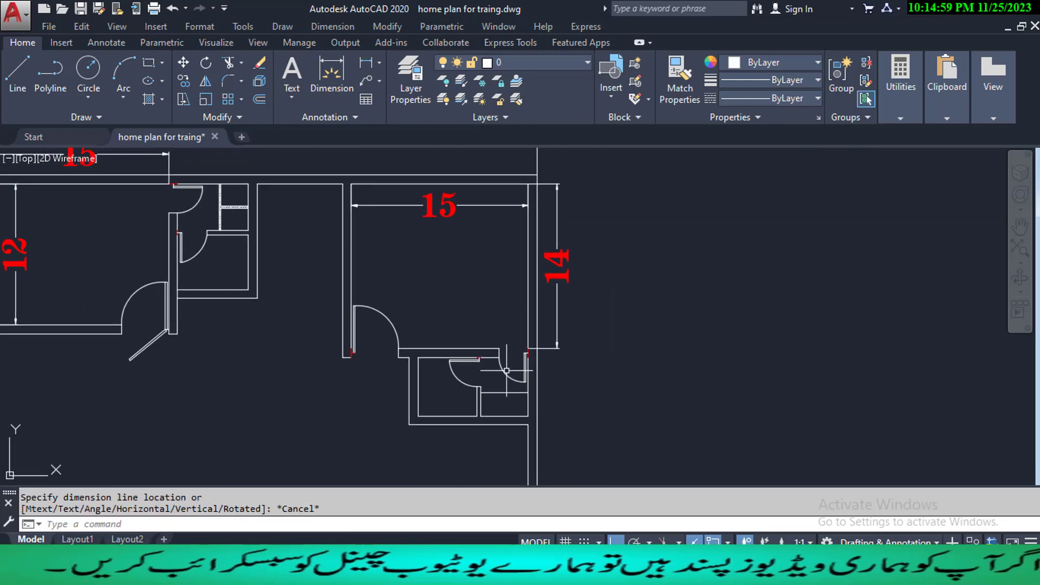
- Offset the upper line of the small space beside the partition .25 downward to form a thin partition
scroll(498, 417, "up", 2)
scroll(498, 417, "up", 2)
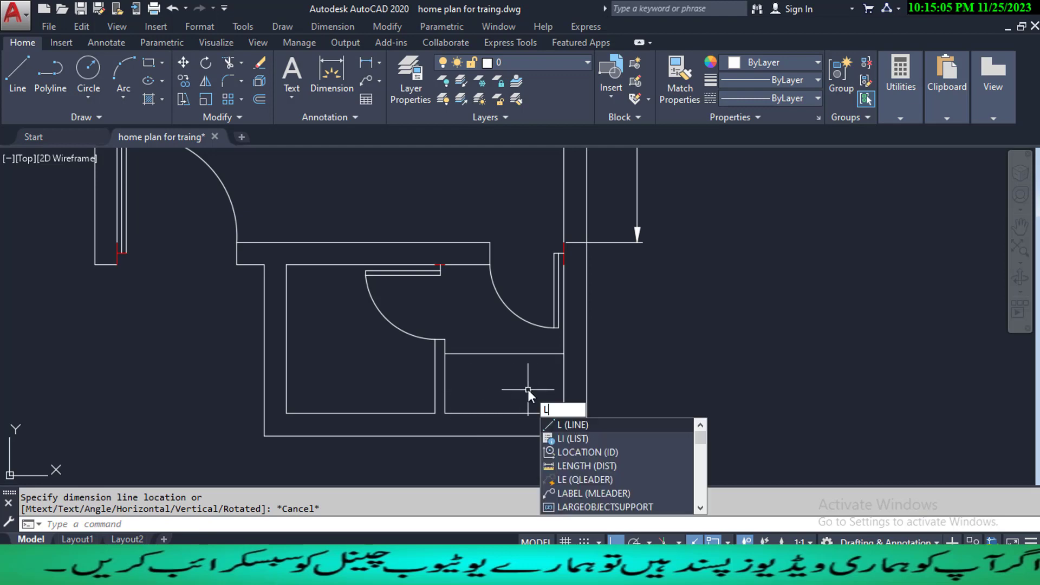
key("Escape")
key("Escape")
type("o")
key("Return")
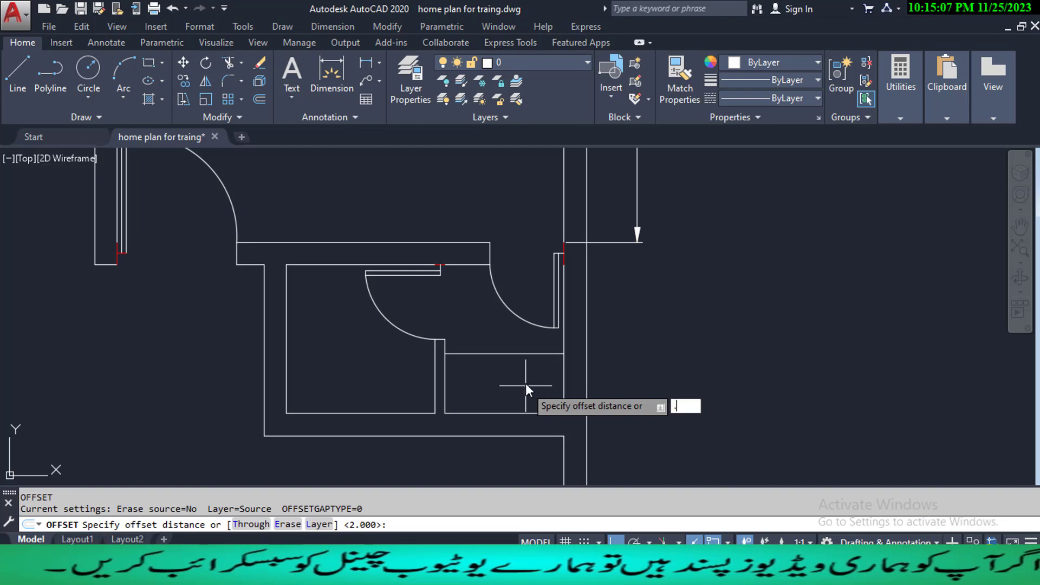
type(".3")
key("BackSpace")
type("25")
key("Return")
left_click(504, 354)
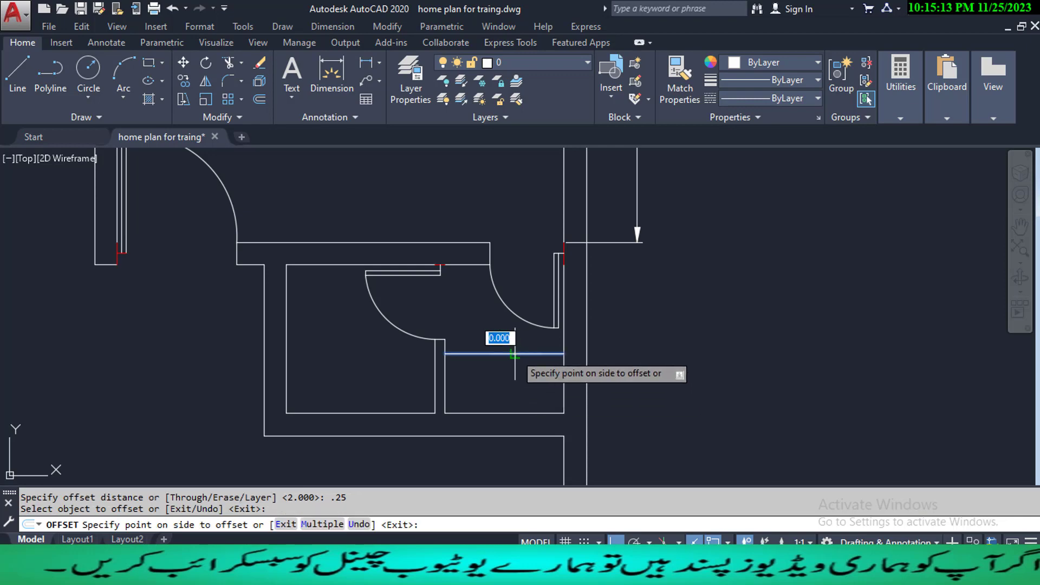
left_click(515, 372)
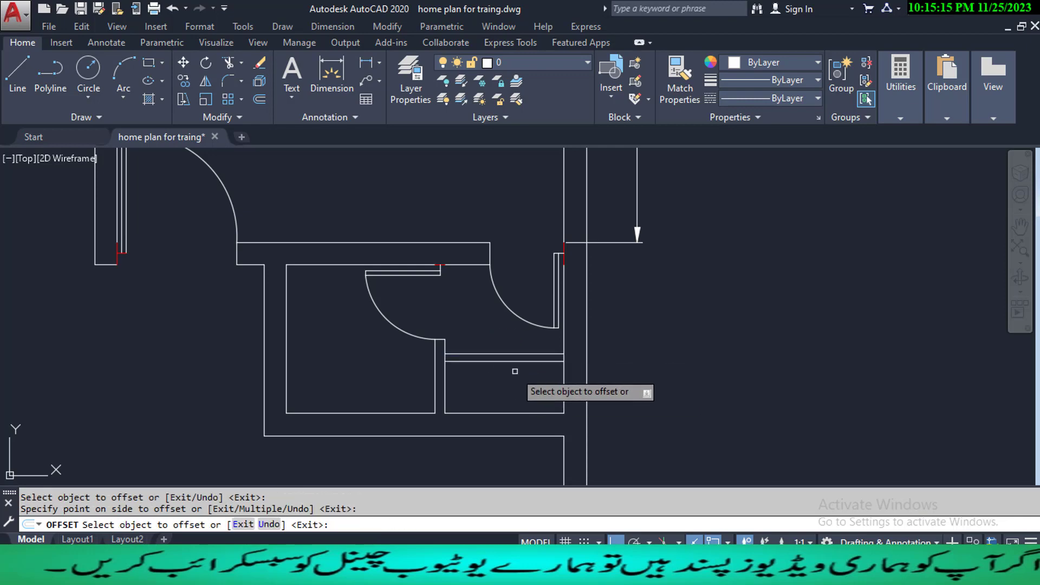
key("Escape")
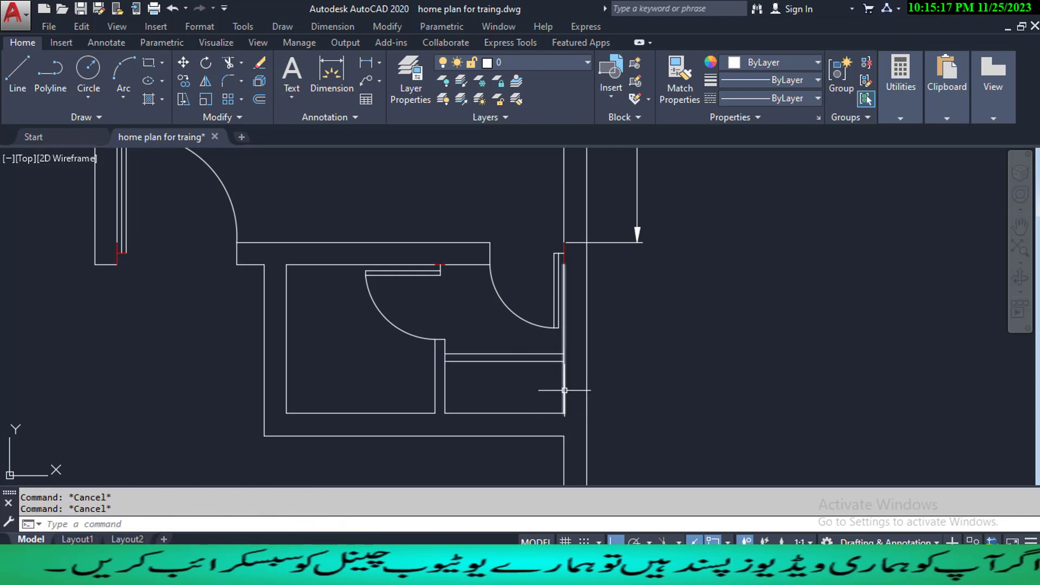
- Draw a vertical line across the small space, from the midpoint of its inner lower wall line up to the thin partition
type("L")
key("Return")
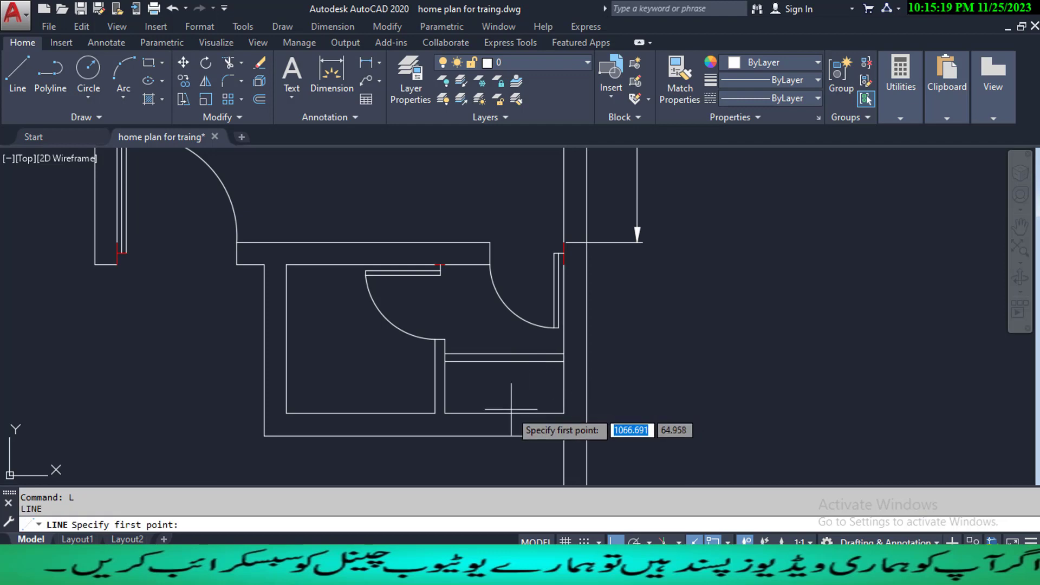
left_click(504, 412)
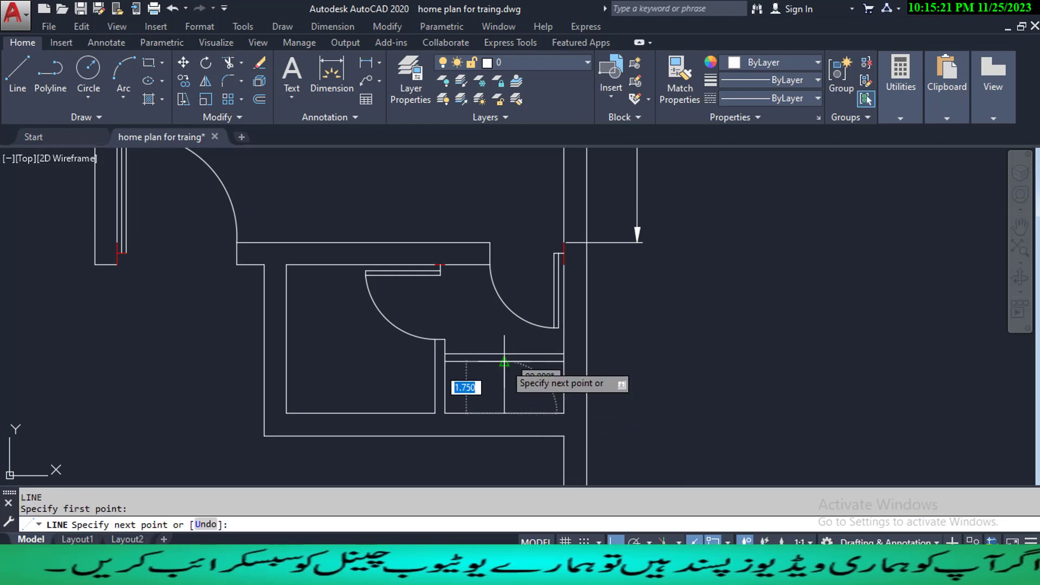
left_click(506, 362)
key("Escape")
key("Escape")
key("Escape")
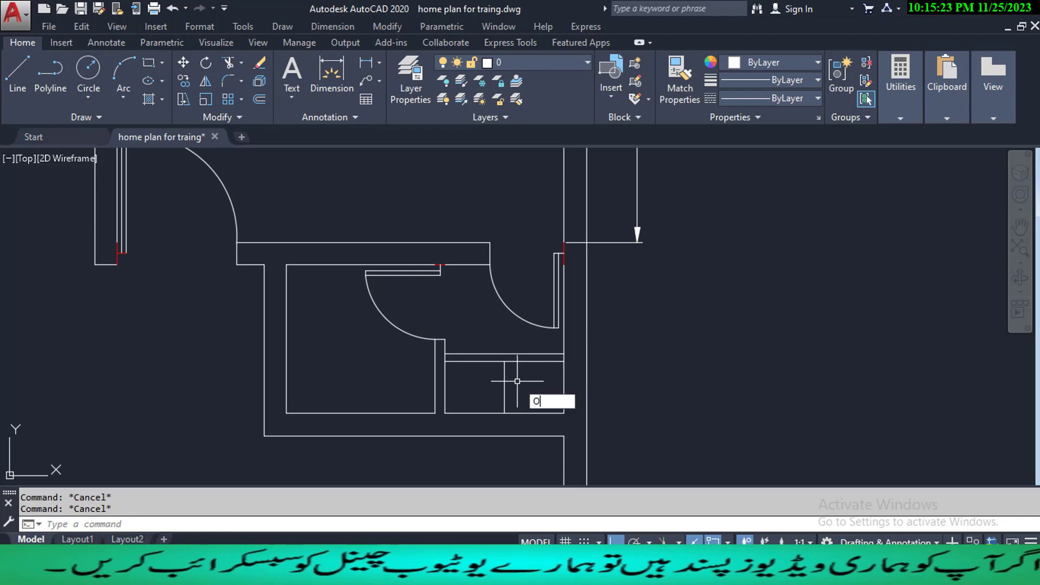
- Offset the vertical centre line of the small space .1 to each side to form a thin divider
key("Return")
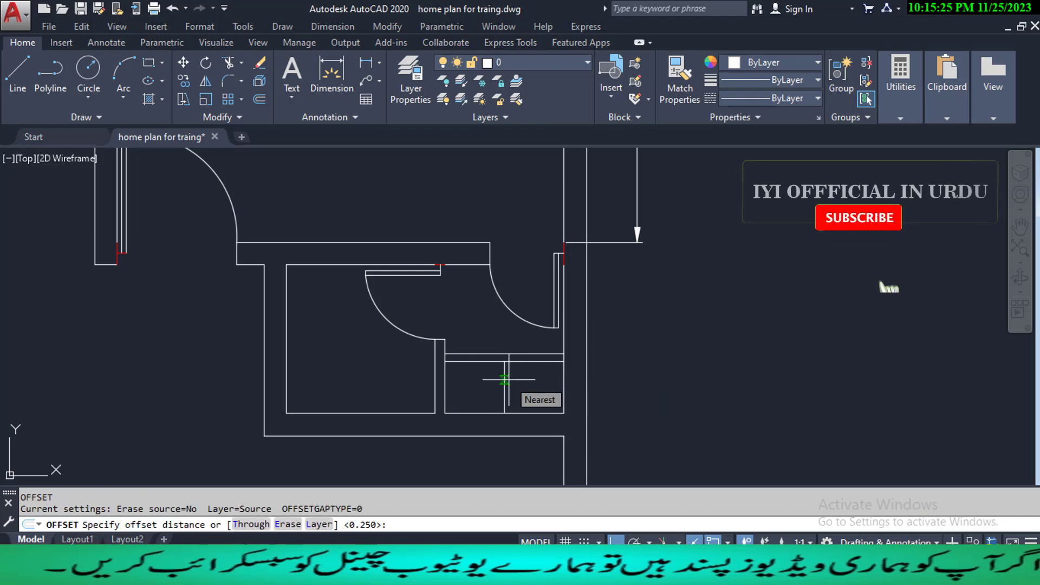
type(".1")
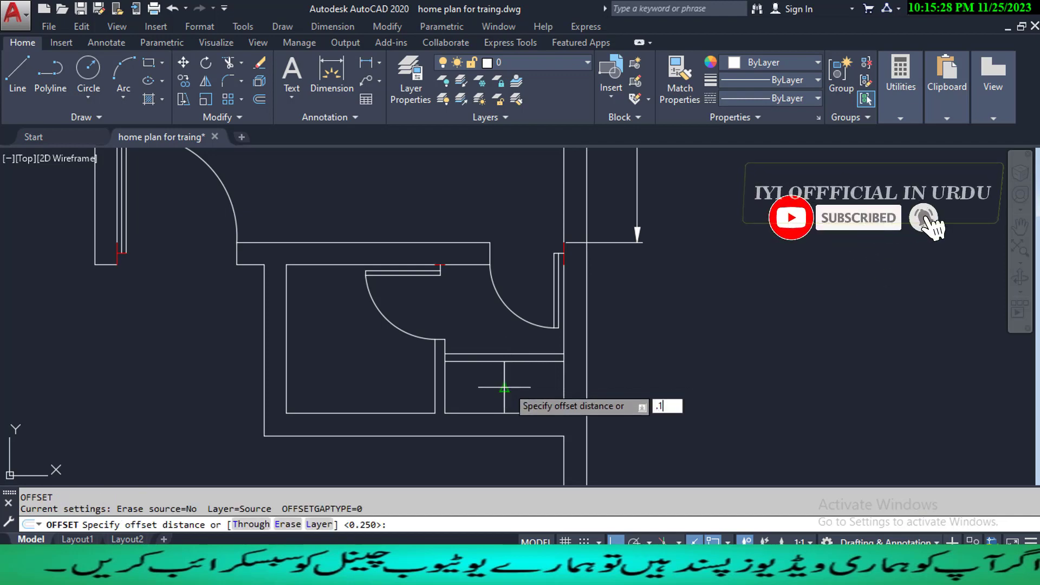
key("Return")
left_click(504, 389)
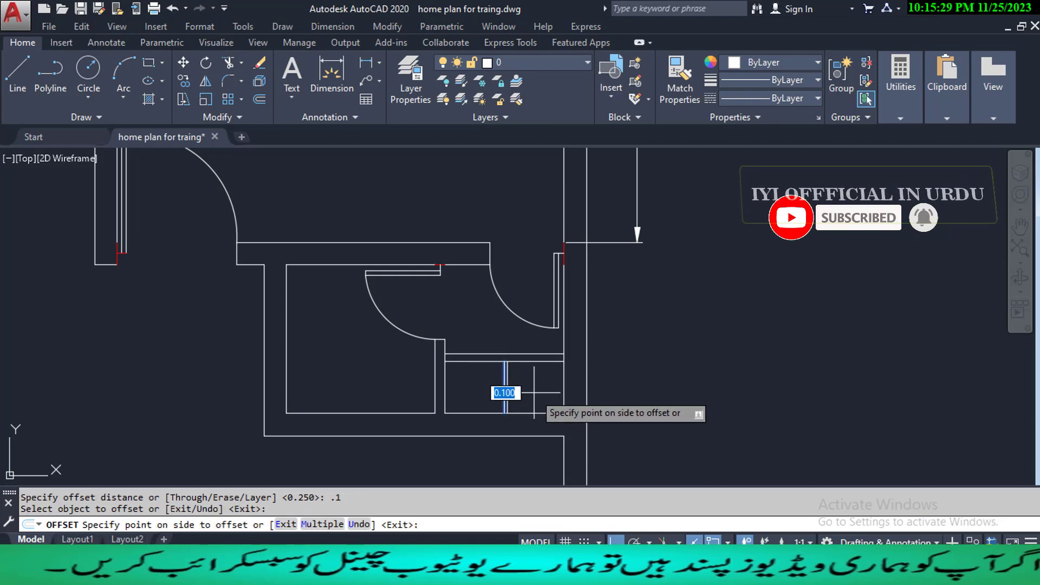
left_click(512, 406)
left_click(506, 395)
left_click(453, 396)
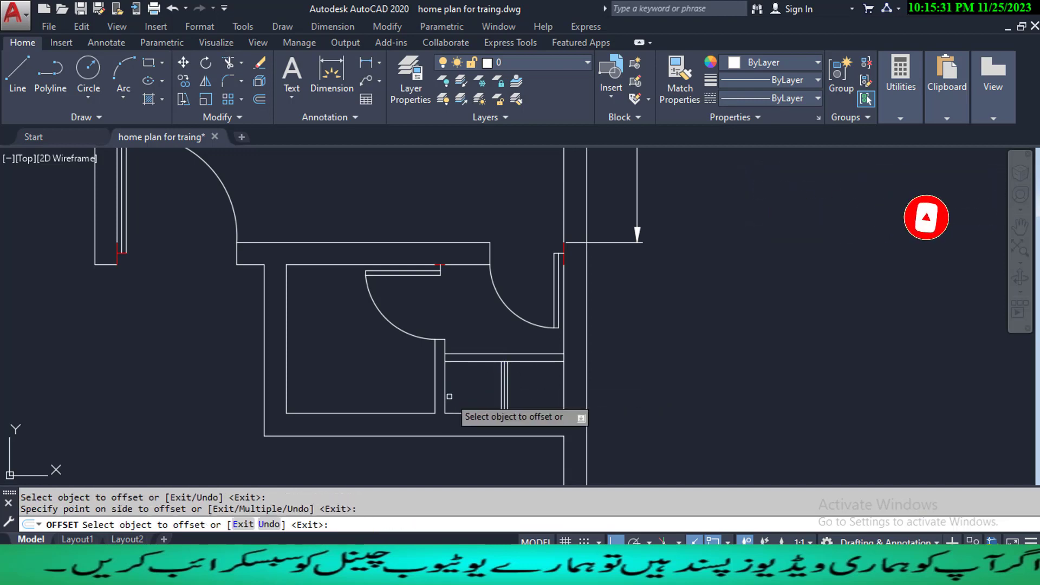
key("Escape")
key("Escape")
key("Escape")
- Erase the divider's centre line and trim the thin partition's lower line between the two divider lines
scroll(495, 396, "up", 4)
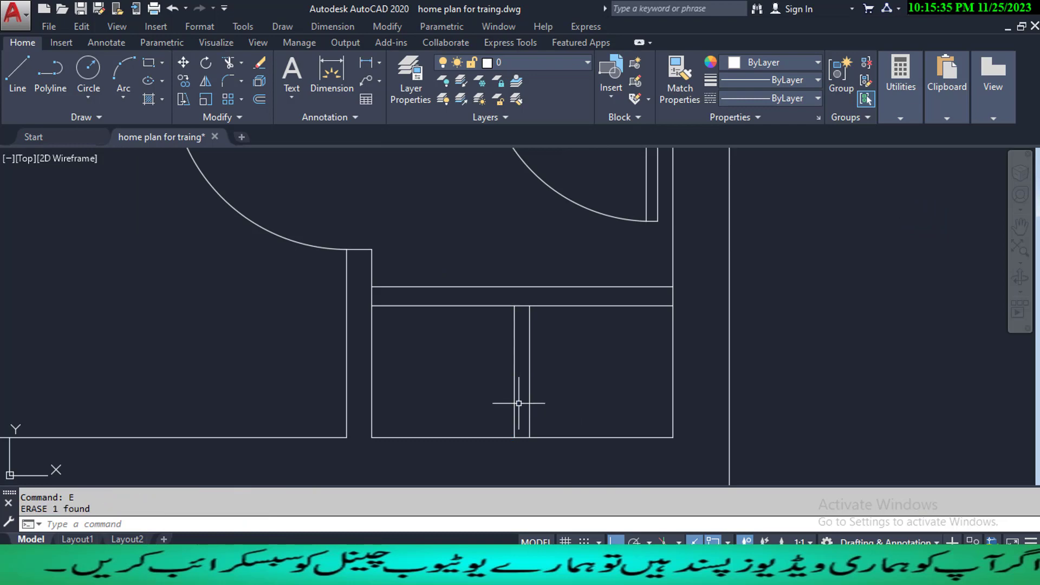
type("tr")
key("Return")
key("Return")
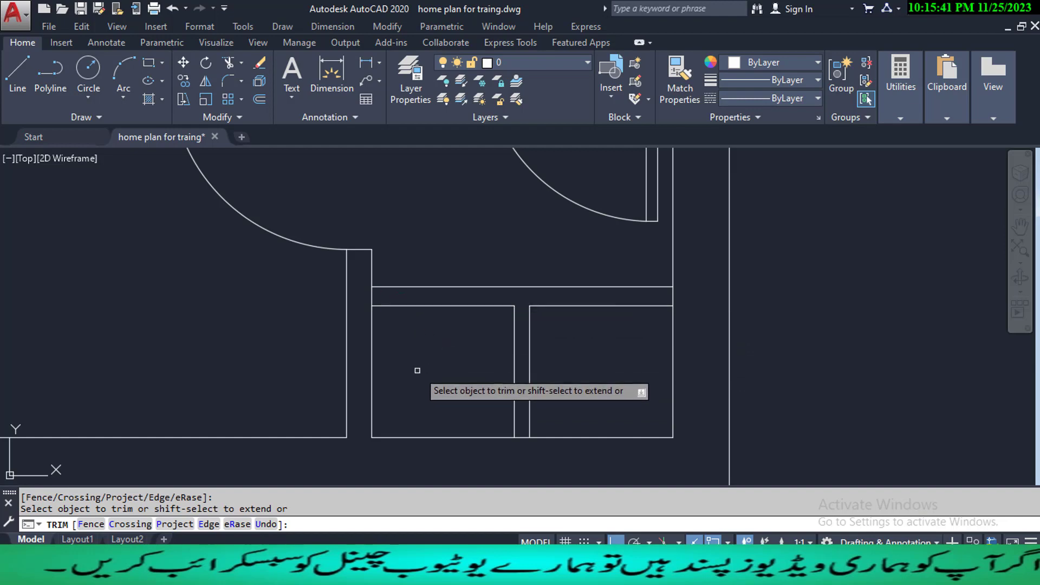
- Trim the leftover line where the lower wall of the upper-left bathroom joins the bedroom wall, and end the trimming
scroll(418, 377, "down", 2)
middle_click_drag(417, 385, 451, 378)
scroll(451, 378, "down", 4)
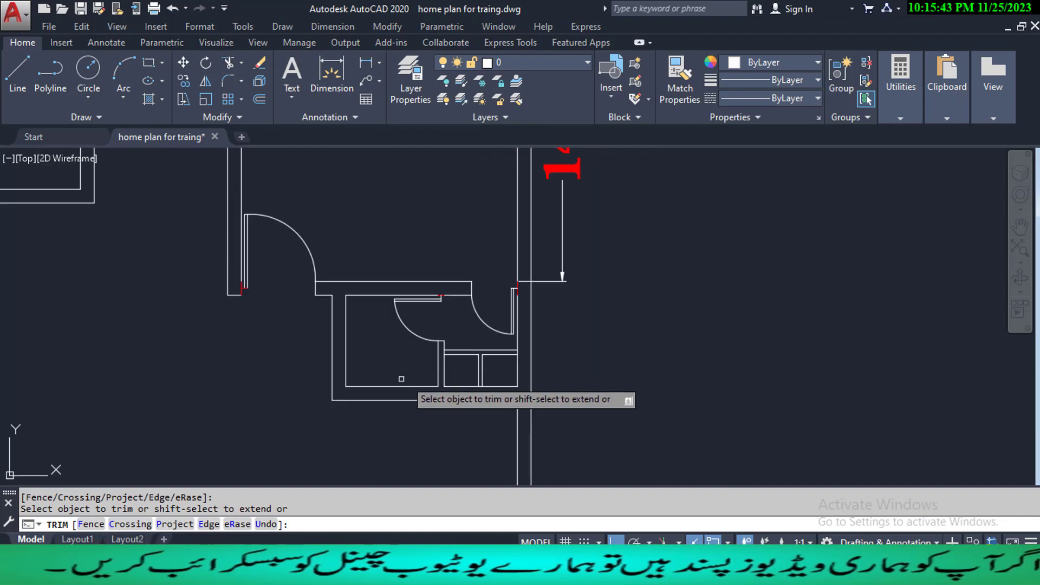
middle_click_drag(389, 334, 414, 427)
scroll(381, 309, "down", 1)
mouse_move(265, 331)
middle_mouse_down()
mouse_move(262, 444)
mouse_move(337, 445)
middle_mouse_up()
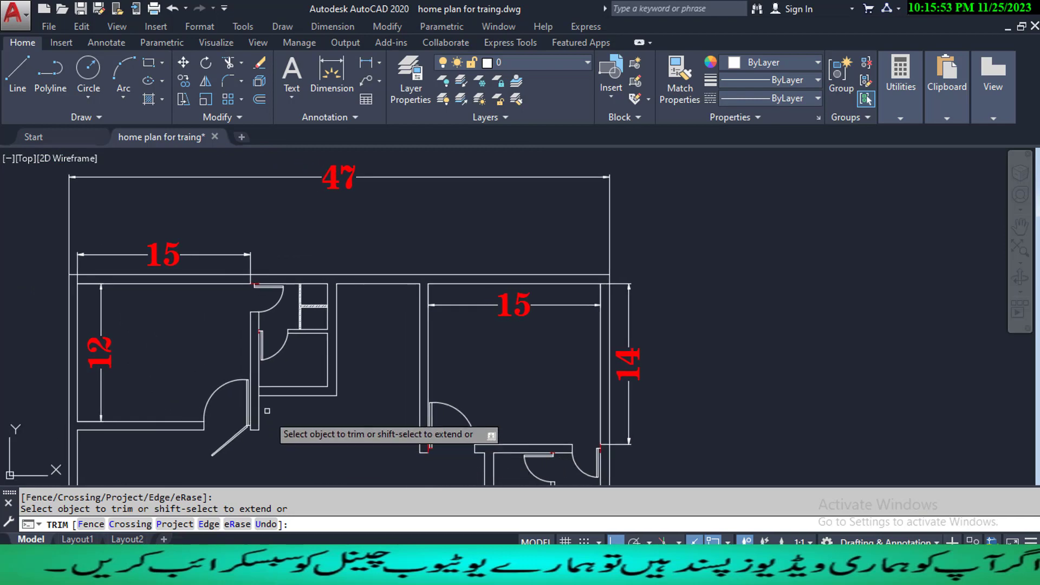
scroll(256, 386, "up", 5)
left_click(270, 409)
left_click(256, 405)
scroll(256, 405, "down", 6)
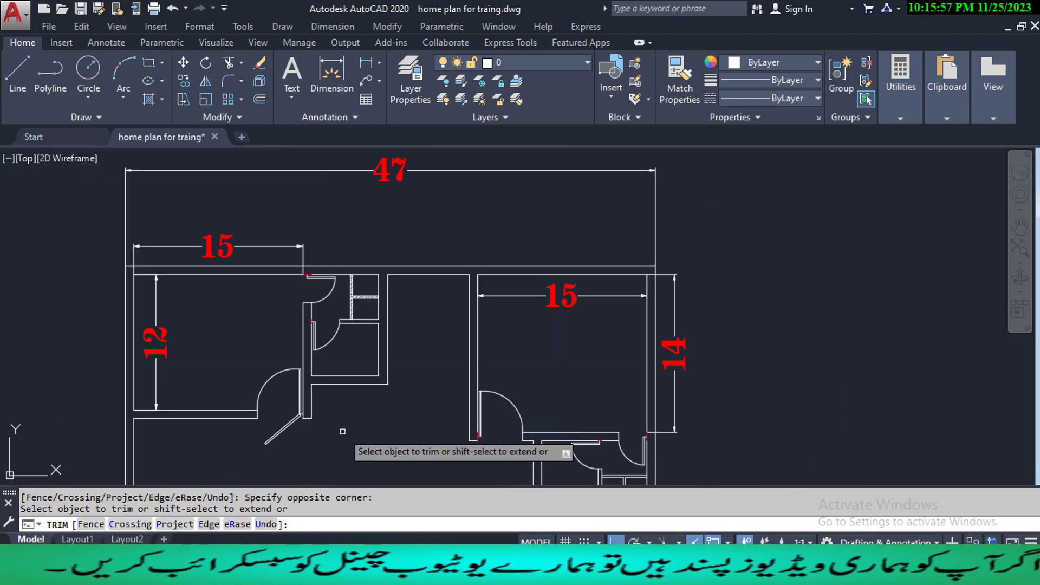
middle_click_drag(340, 439, 372, 340)
scroll(351, 409, "down", 2)
middle_click_drag(368, 402, 377, 379)
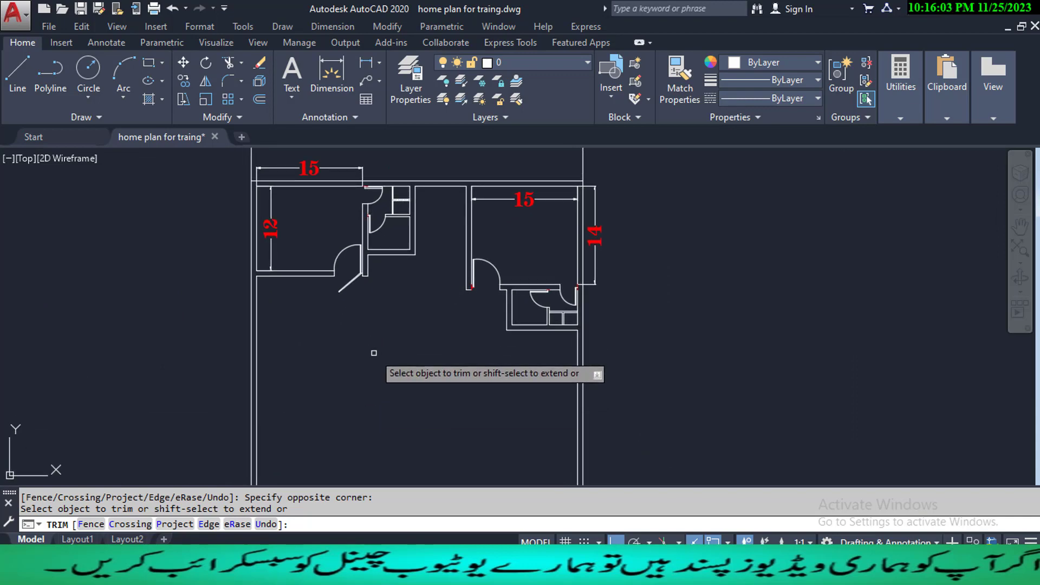
key("Escape")
key("Escape")
- Hatch the thin T-shaped partition walls inside the bathroom block below the right-hand bedroom with the ANSI32 pattern at scale 1
middle_click_drag(437, 349, 394, 363)
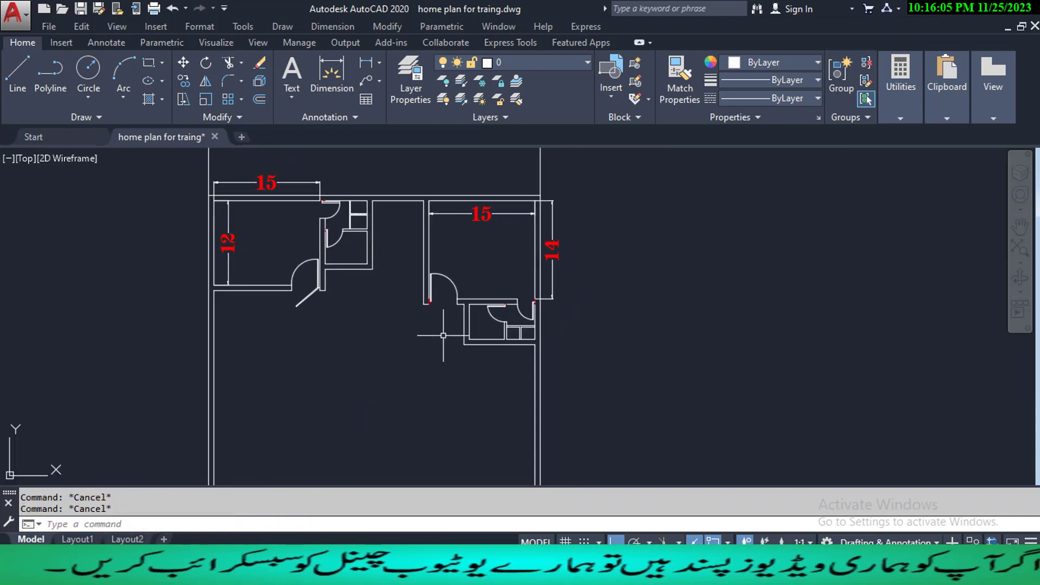
scroll(443, 335, "up", 6)
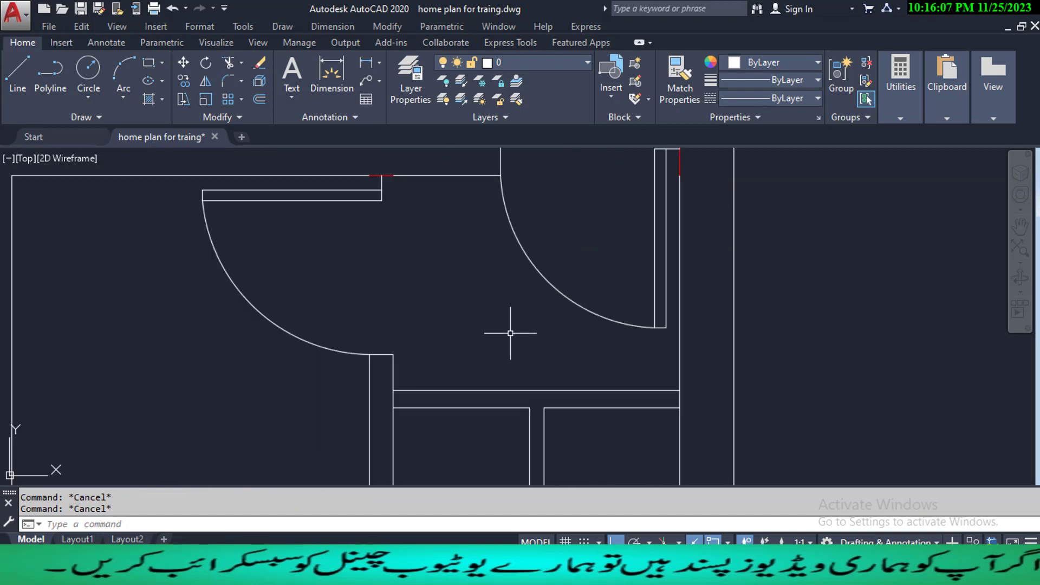
type("h")
key("Return")
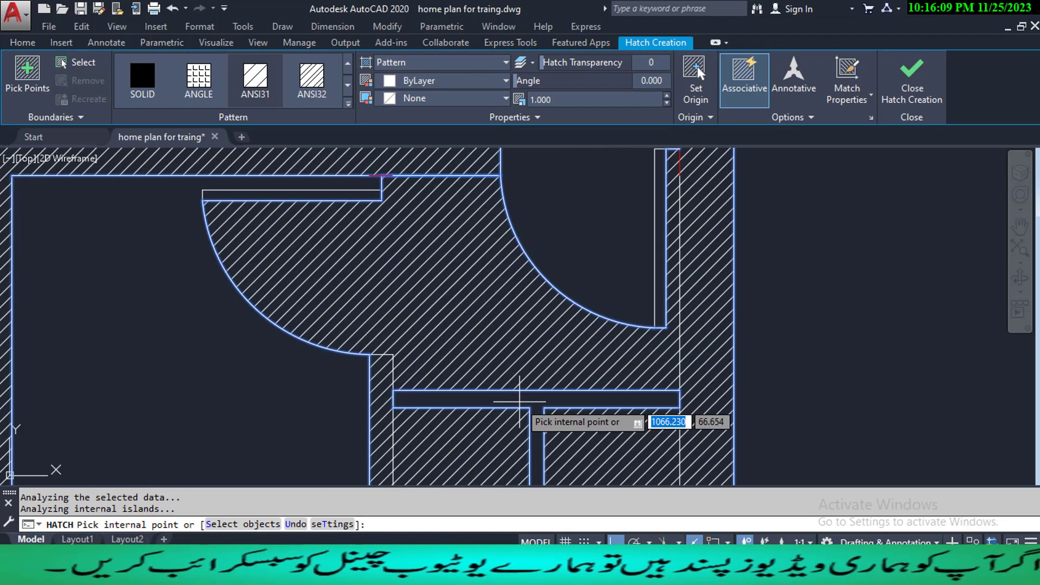
left_click(515, 394)
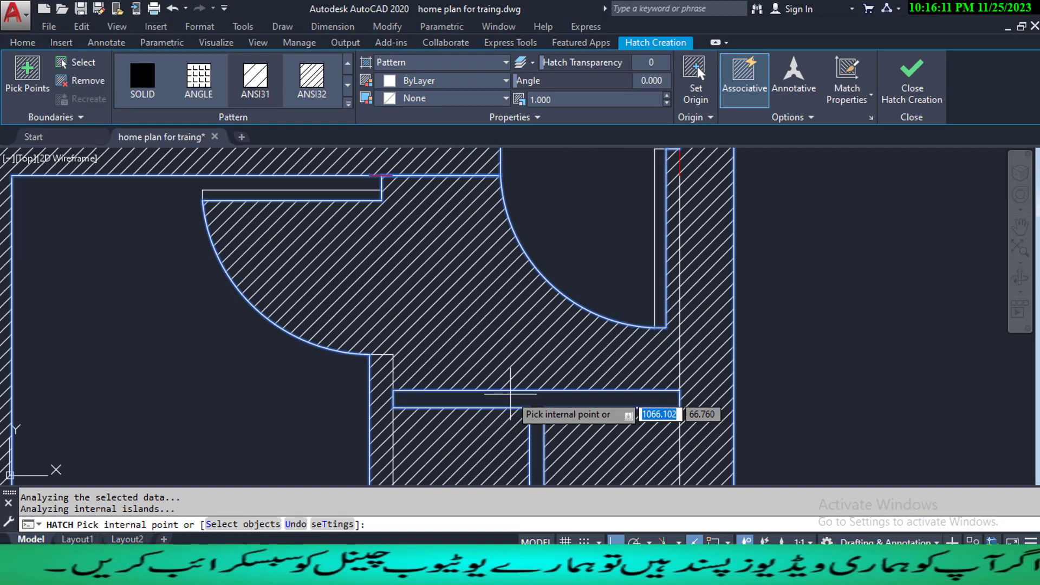
key("ctrl+z")
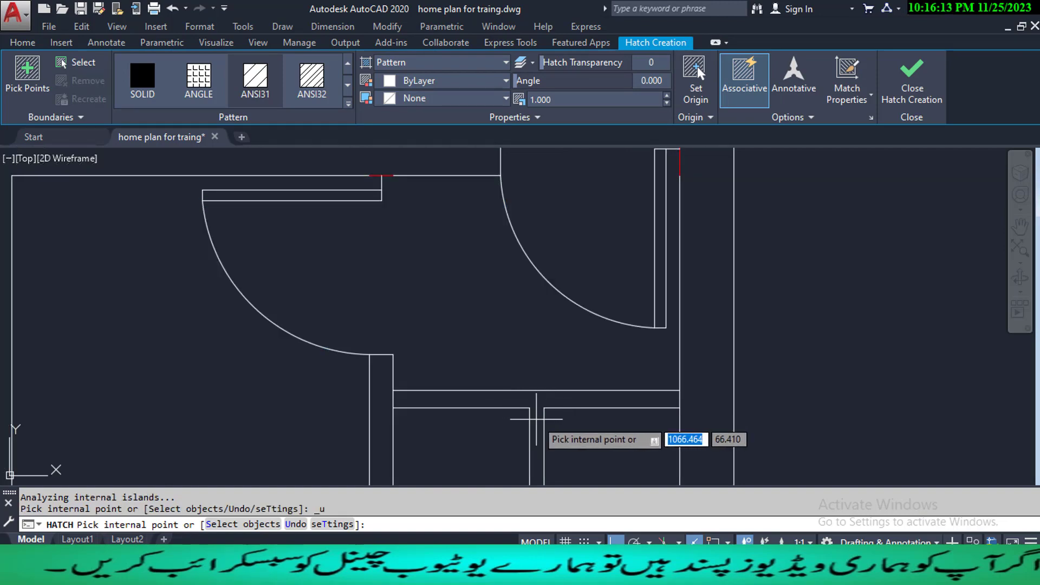
left_click(537, 419)
scroll(539, 418, "down", 2)
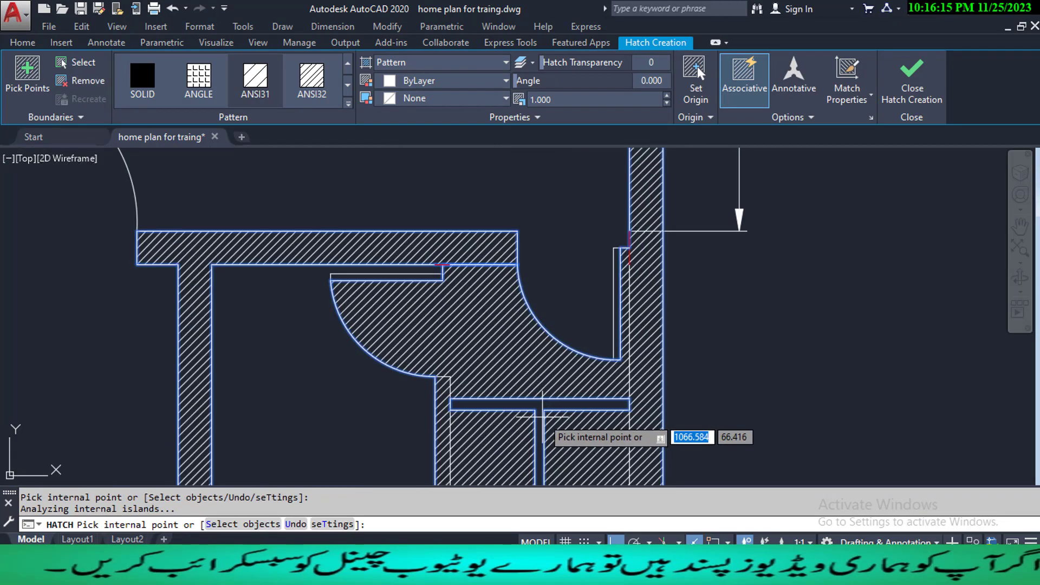
scroll(542, 417, "down", 2)
key("ctrl+z")
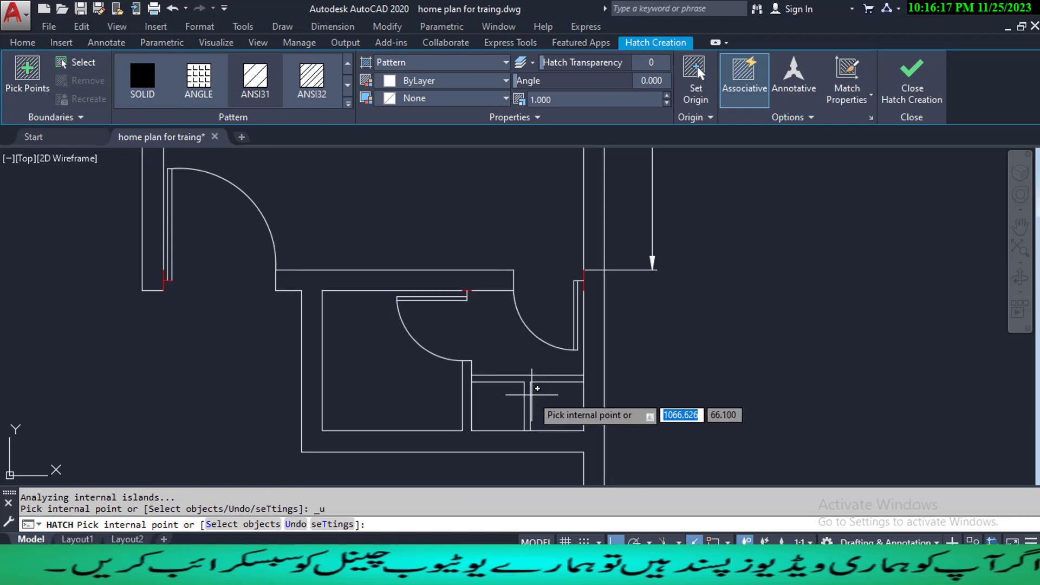
left_click(412, 413)
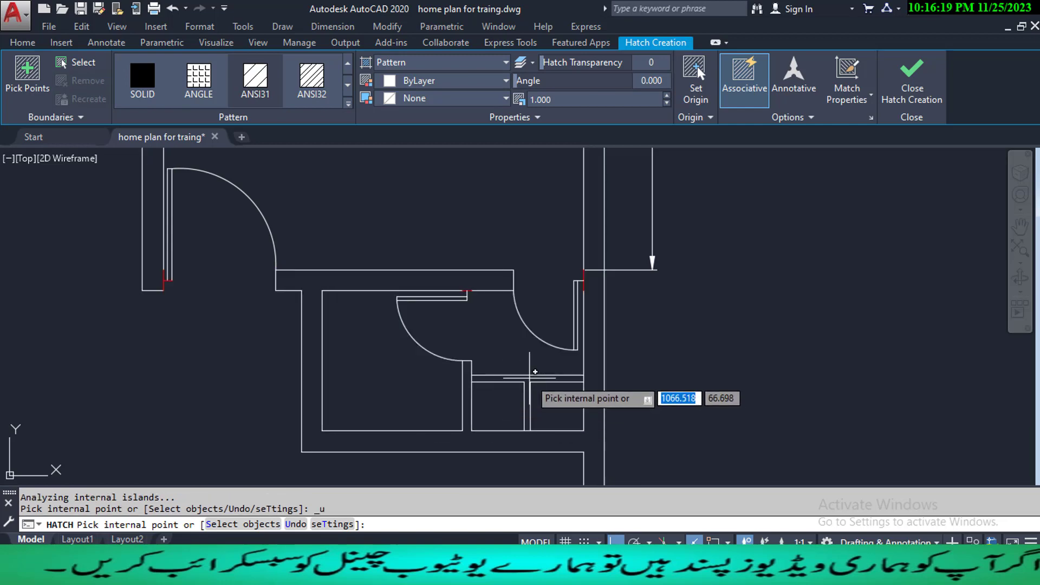
left_click(530, 374)
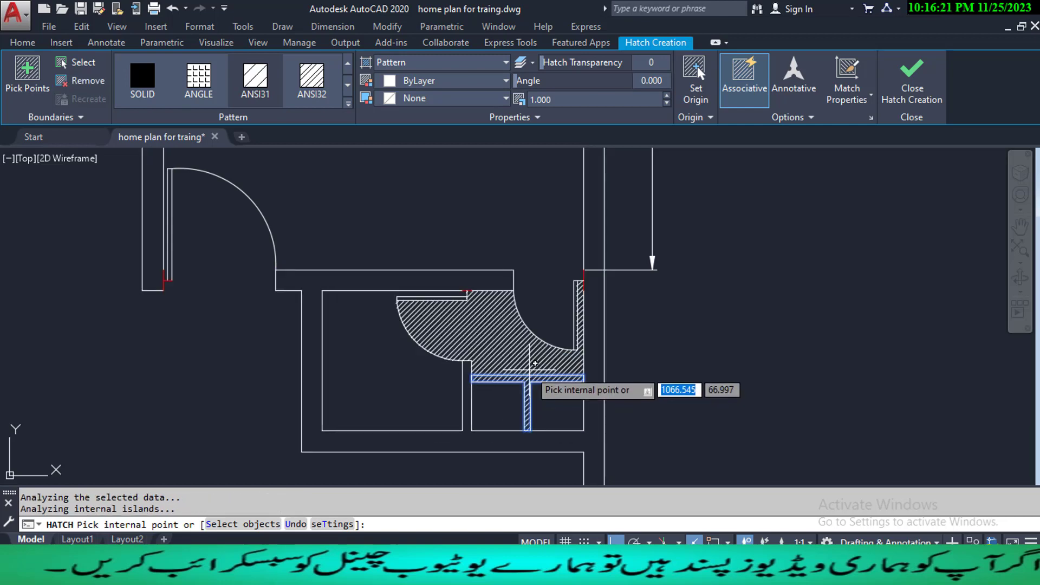
key("Escape")
key("Escape")
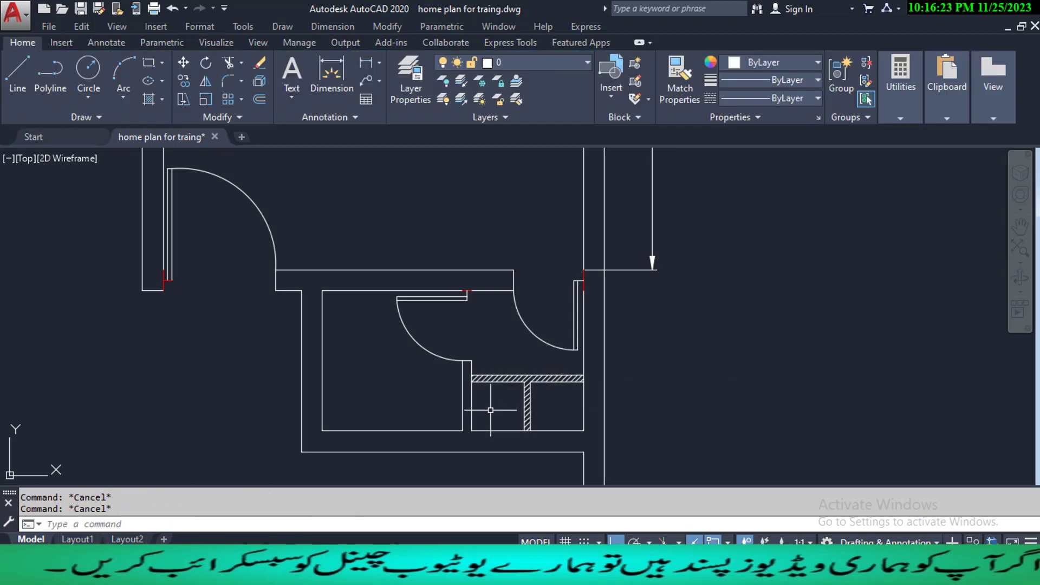
- Examine the overall floor plan and the empty area below the two upper bedrooms
scroll(491, 410, "down", 2)
scroll(489, 409, "down", 5)
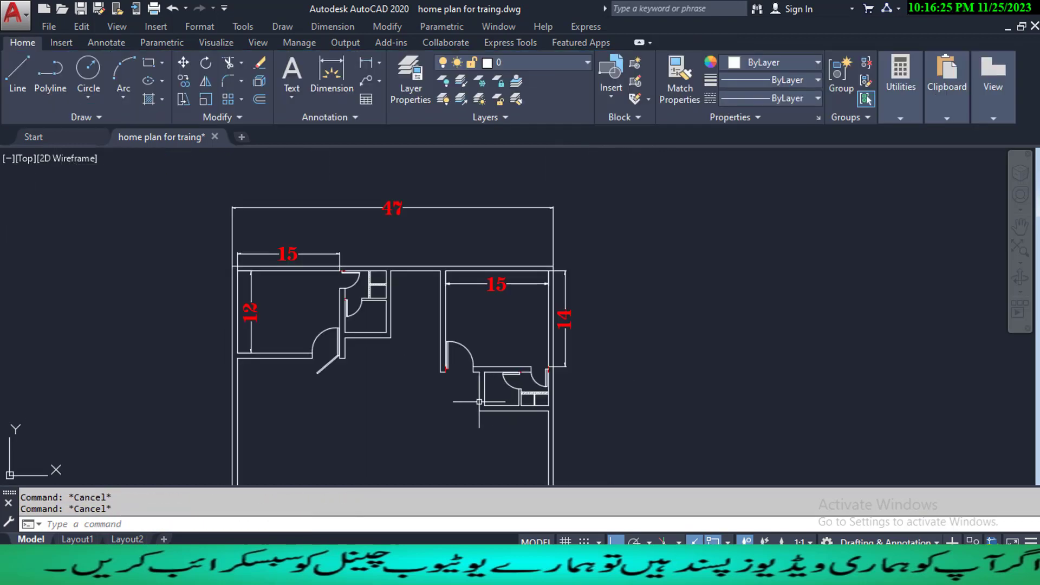
middle_click_drag(469, 417, 491, 377)
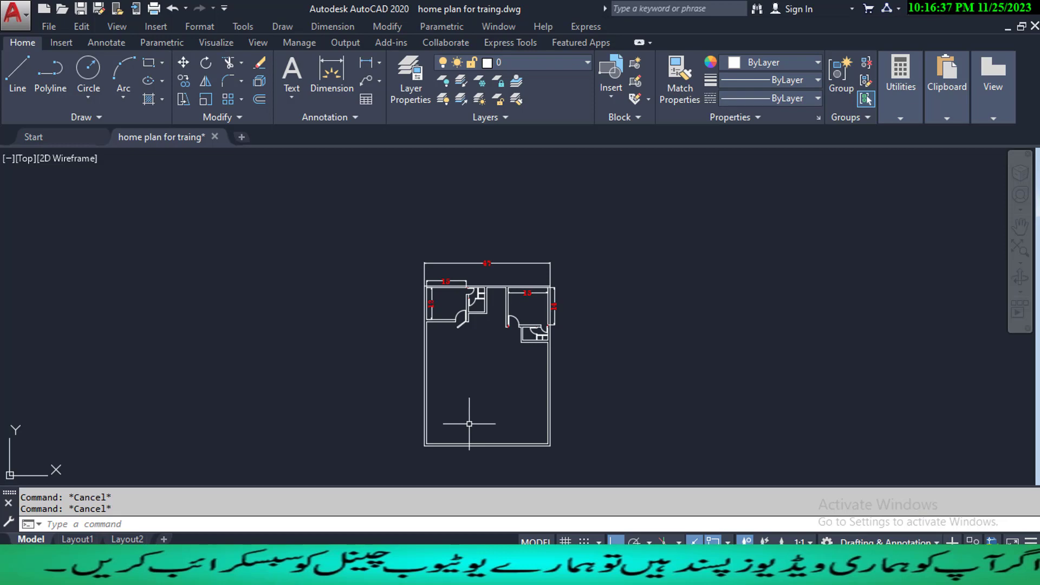
scroll(499, 271, "up", 4)
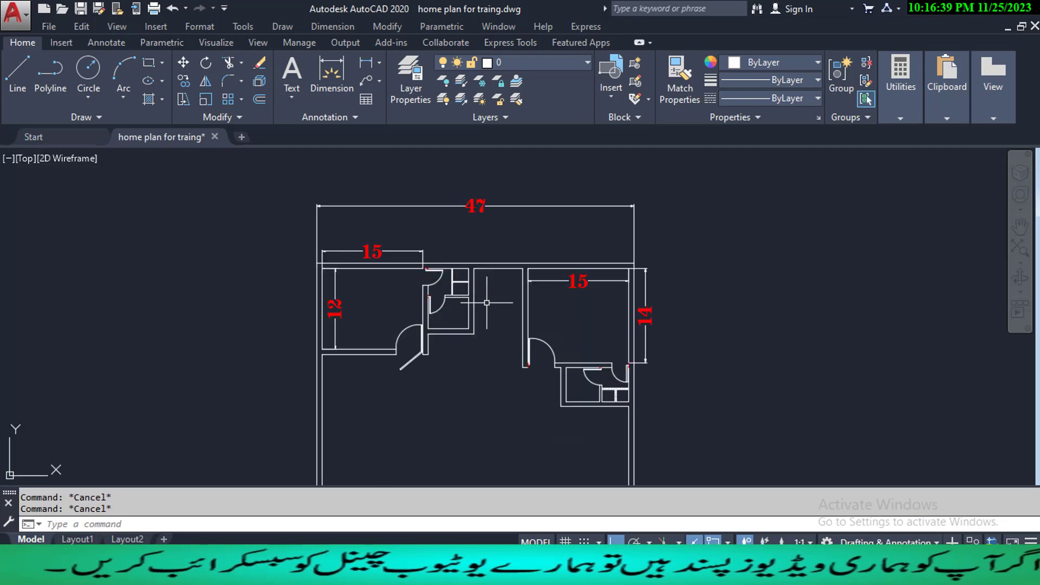
middle_click_drag(499, 381, 520, 357)
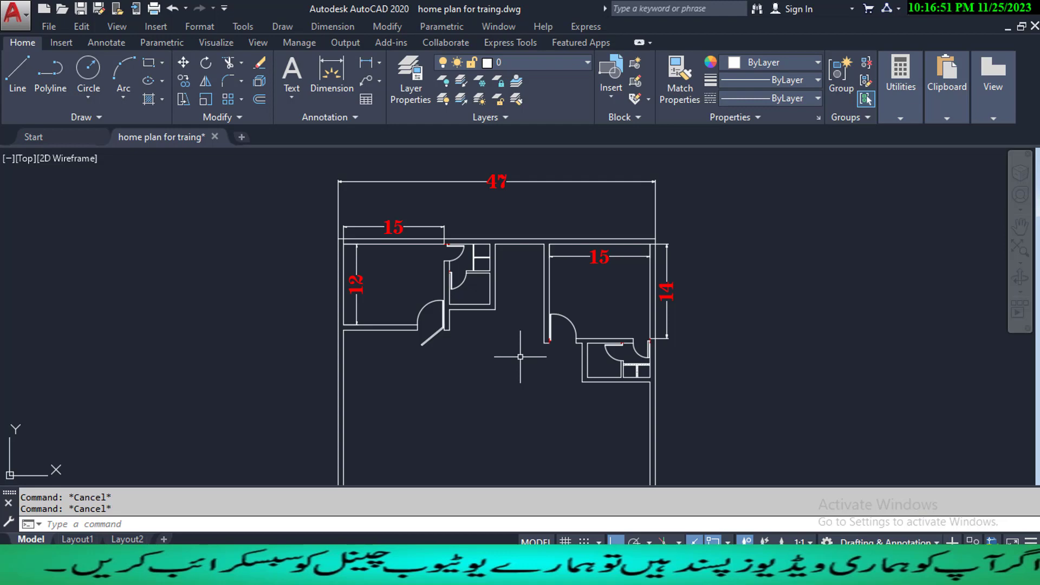
scroll(516, 359, "down", 4)
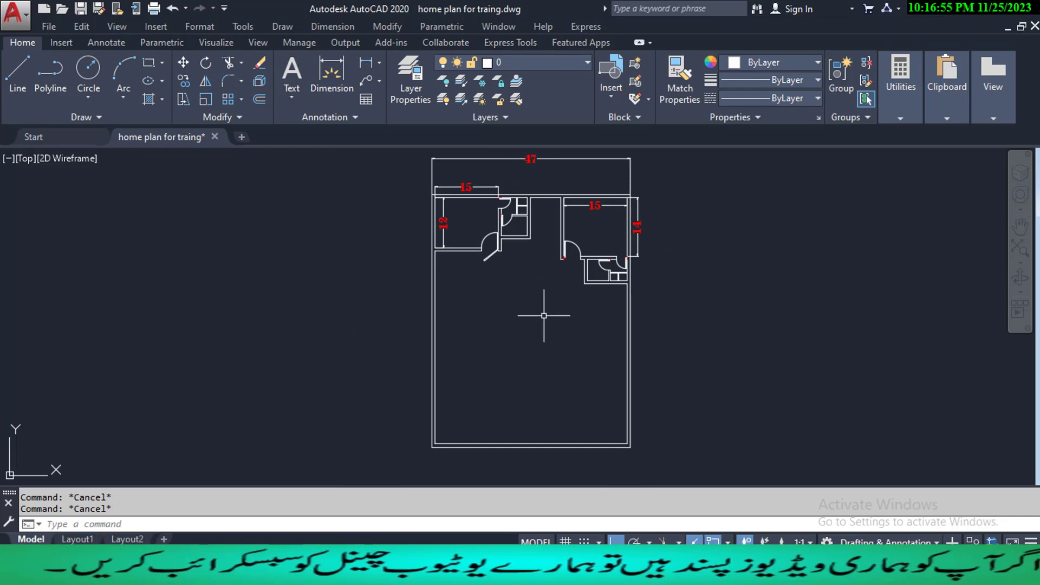
middle_click_drag(537, 338, 569, 341)
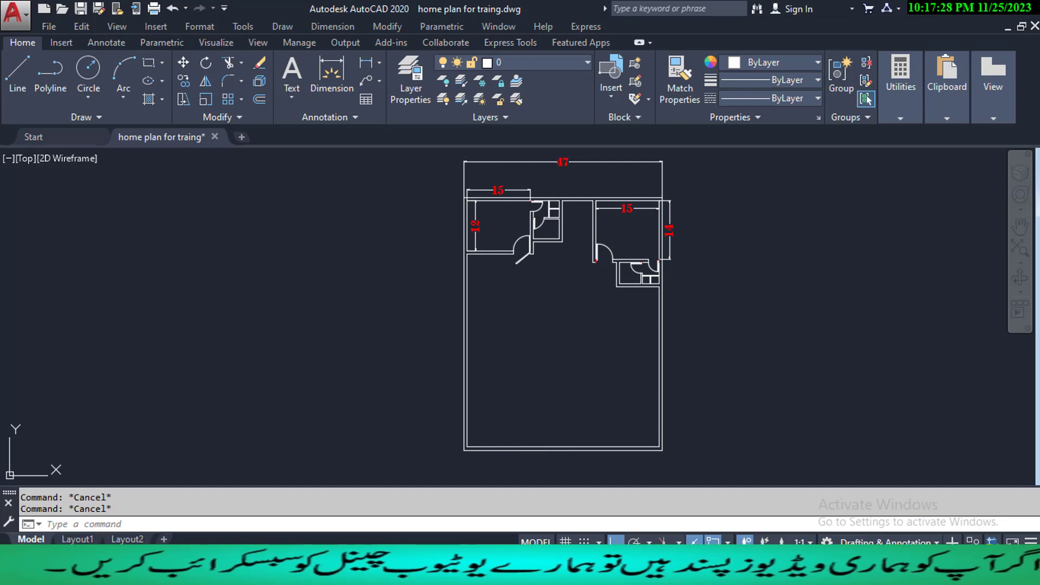
middle_click_drag(553, 382, 576, 357)
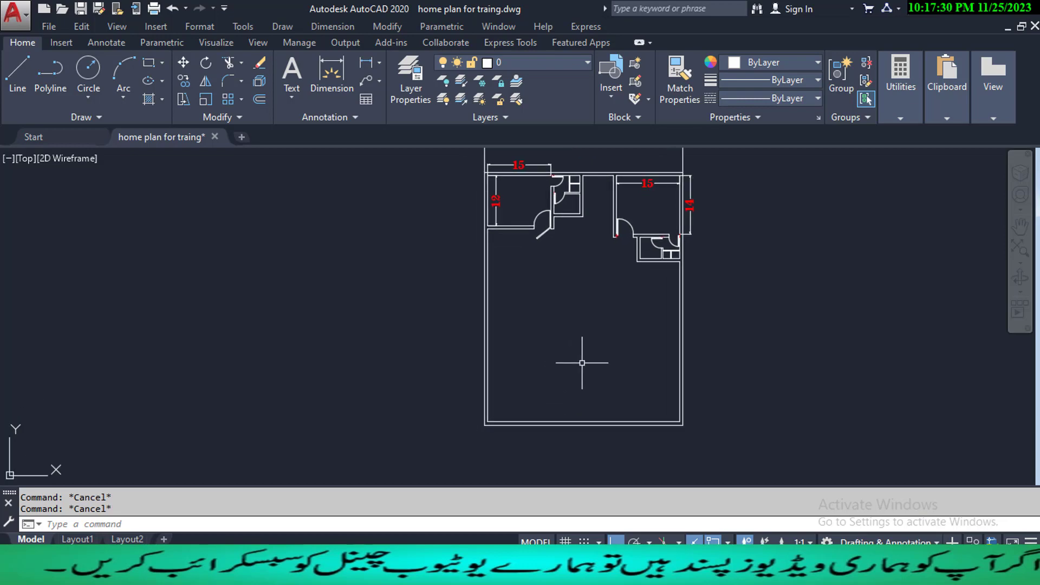
middle_click_drag(603, 318, 588, 361)
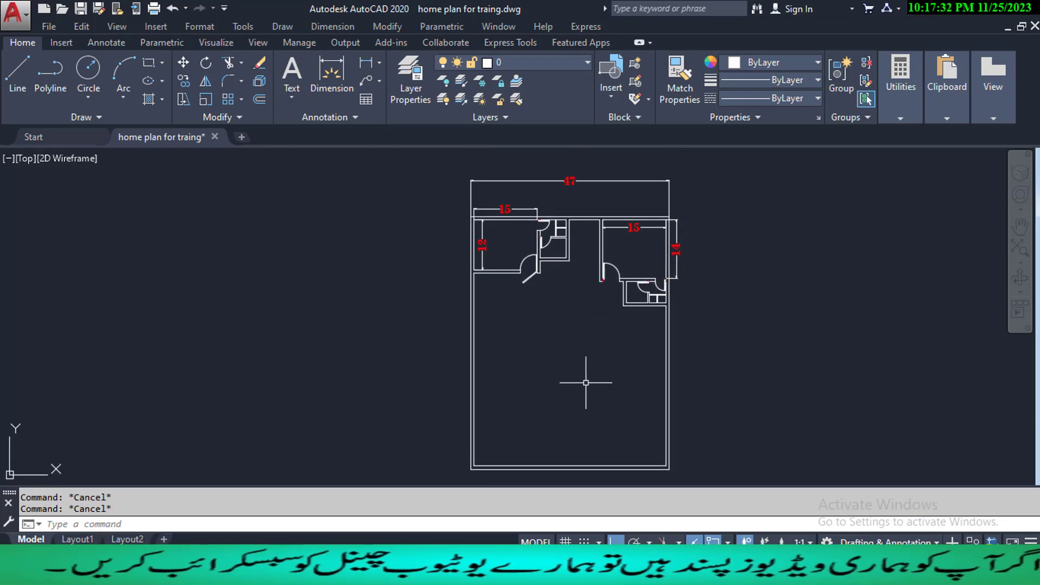
- Add a vertical linear dimension from the right bathroom's outer lower wall down to the plan's inner bottom wall line
left_click(337, 27)
left_click(351, 66)
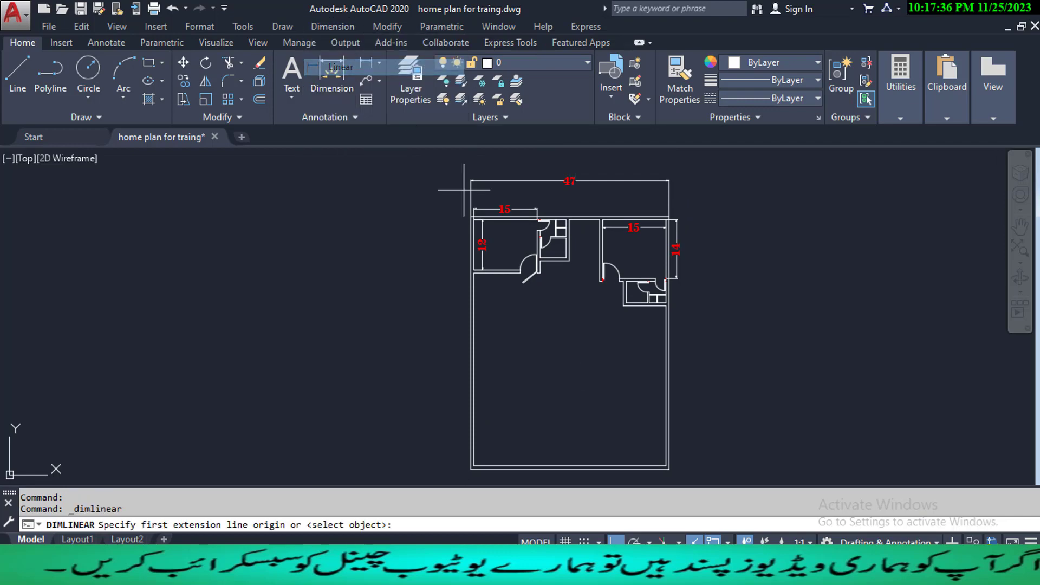
left_click(622, 307)
left_click(622, 464)
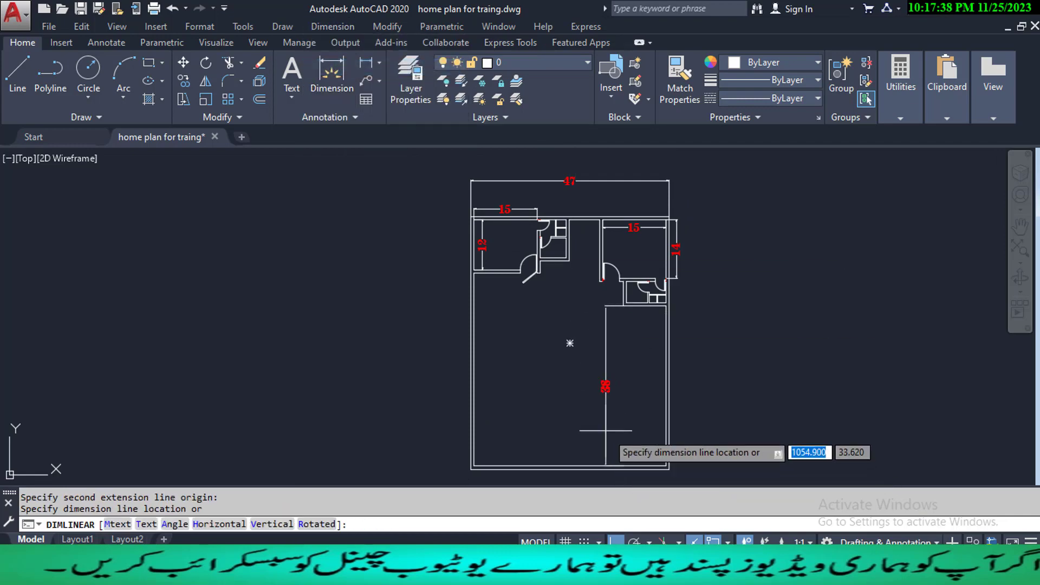
left_click(605, 431)
- Erase the vertical dimension just placed between the right bathroom and the bottom wall
scroll(598, 384, "up", 2)
left_click(622, 414)
left_click(533, 373)
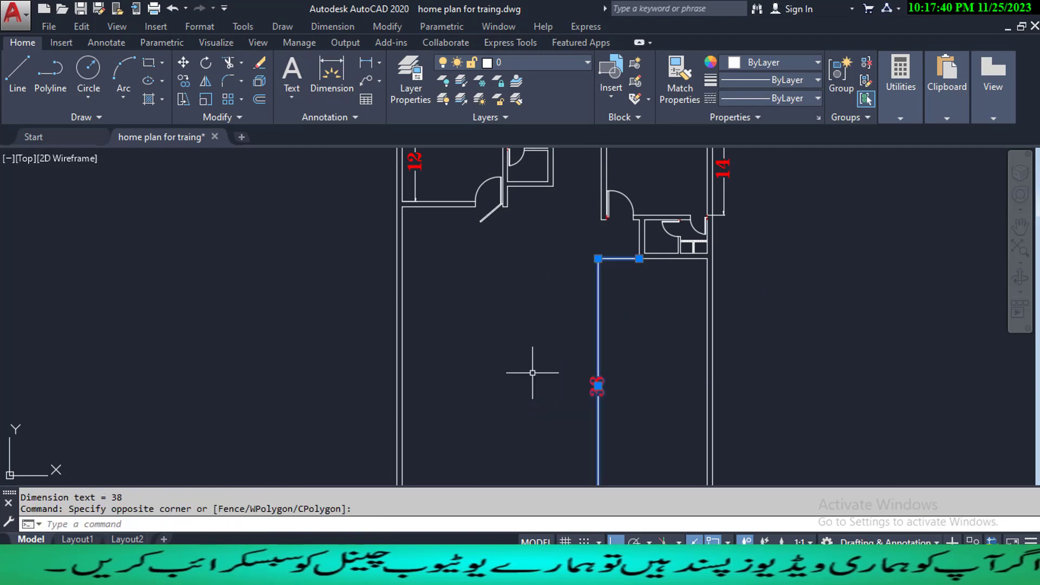
type("E")
key("Return")
scroll(569, 371, "down", 4)
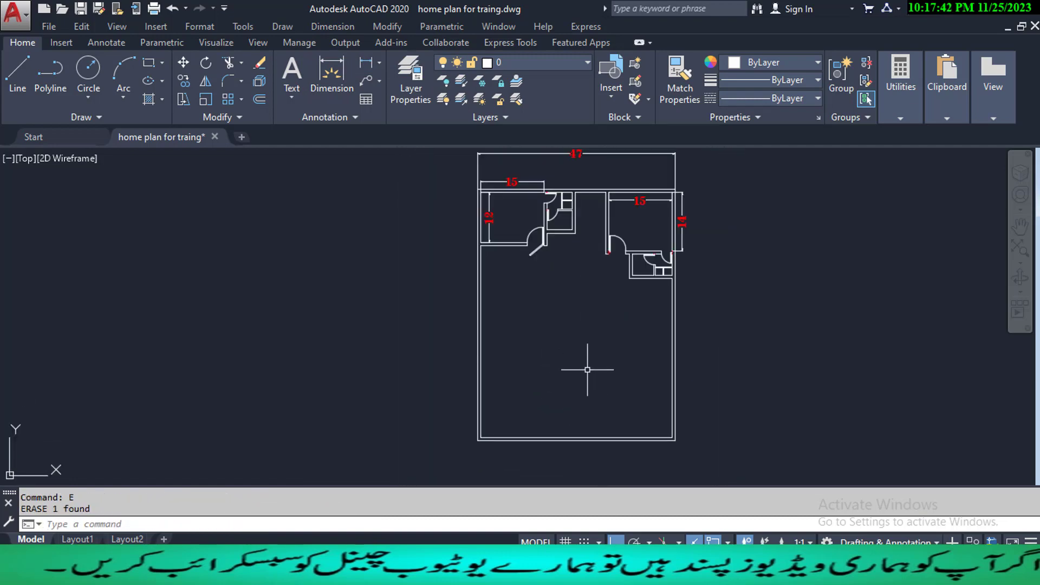
- Mirror the upper rooms with their bathrooms, doors and dimensions across a horizontal line through the side wall's midpoint, keeping the source objects
middle_click_drag(592, 360, 609, 371)
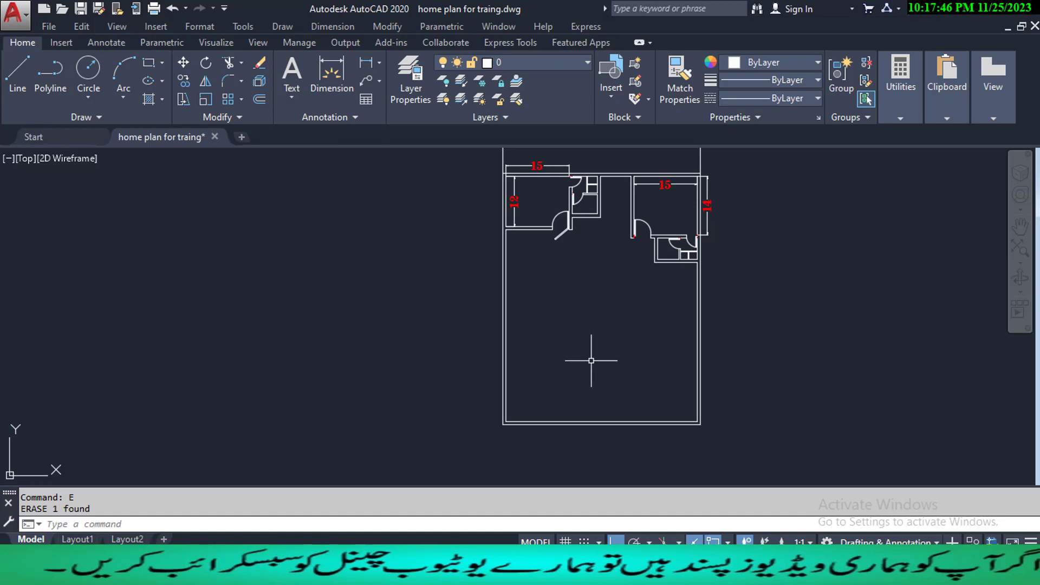
type("MI")
key("Return")
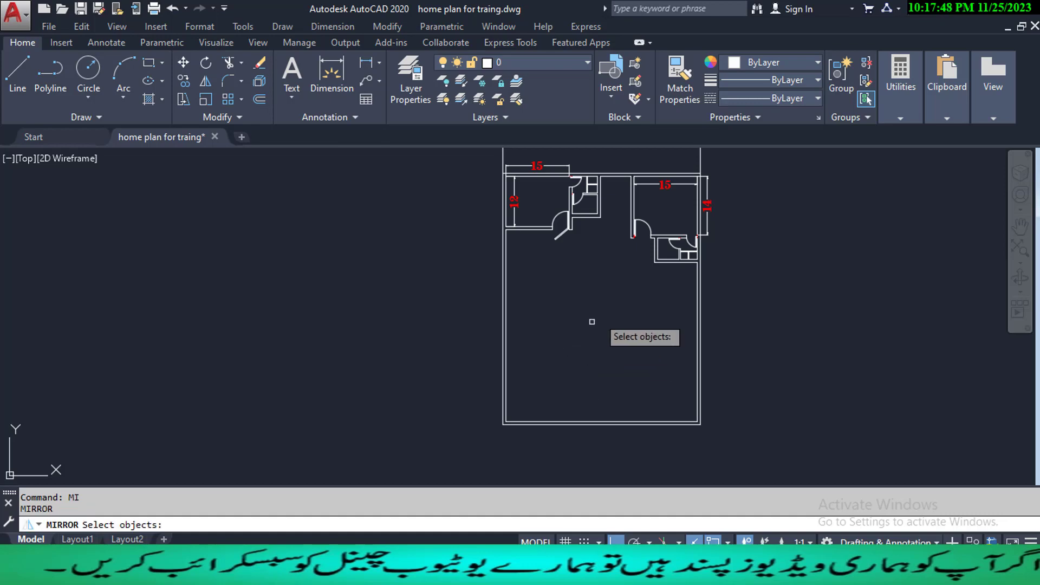
middle_click_drag(602, 306, 593, 360)
left_click(461, 209)
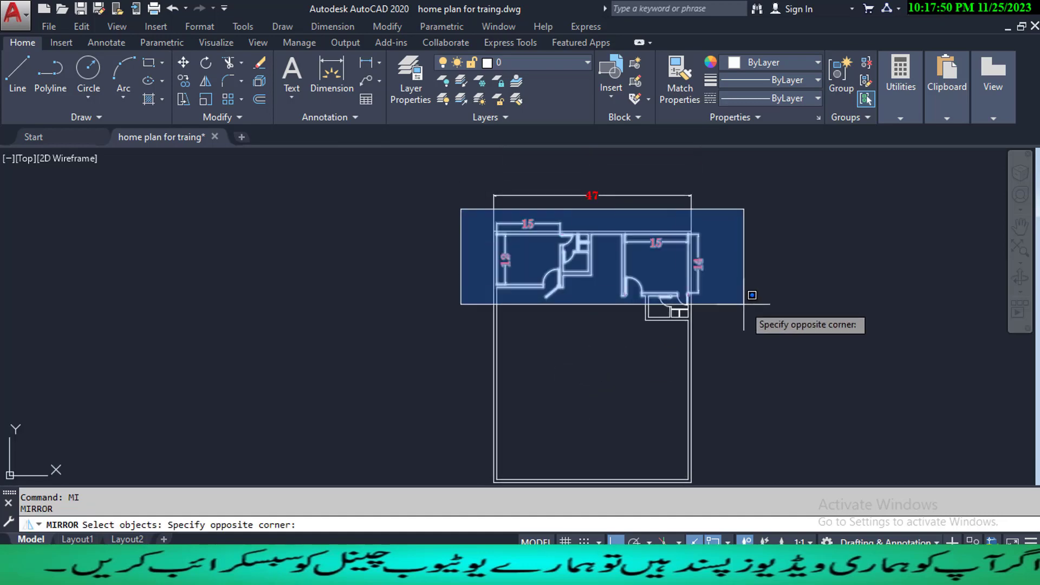
left_click(737, 334)
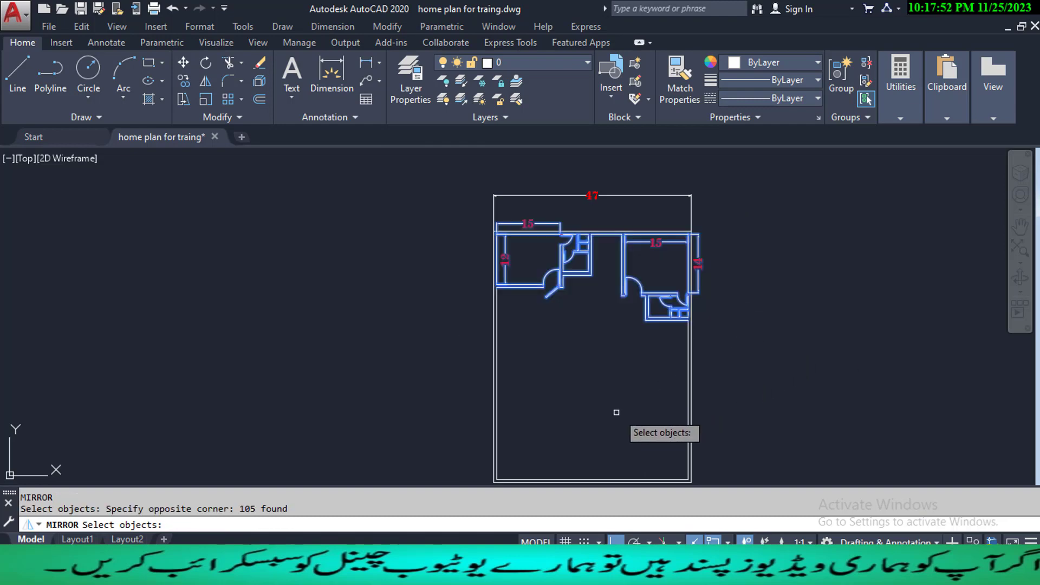
key("Return")
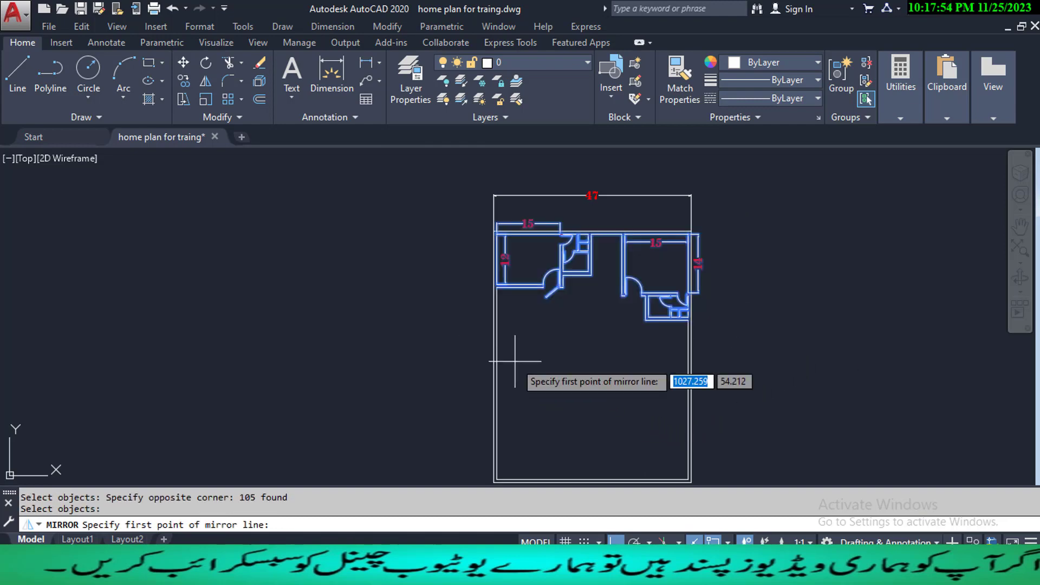
left_click(494, 358)
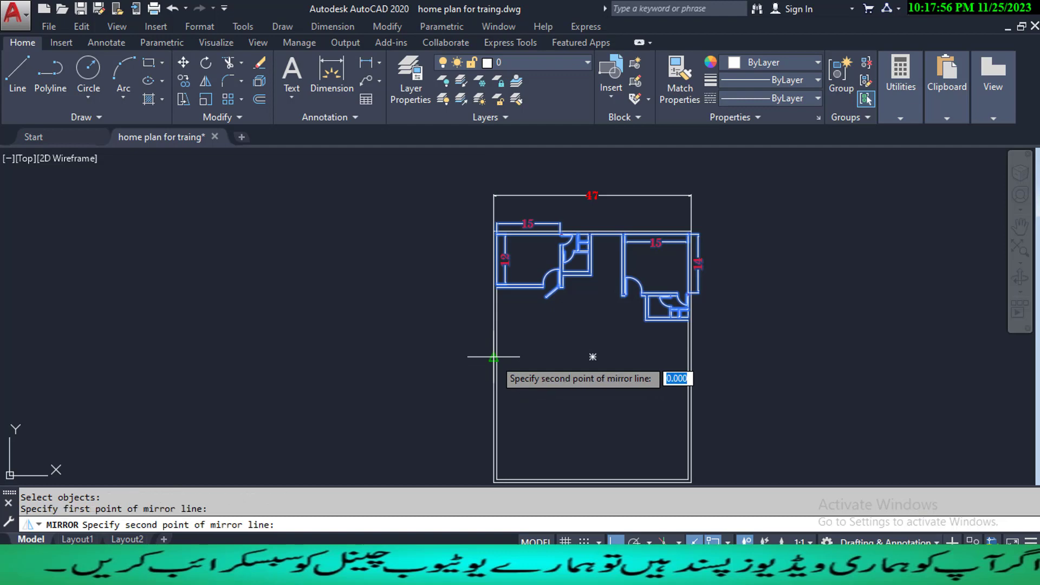
left_click(694, 357)
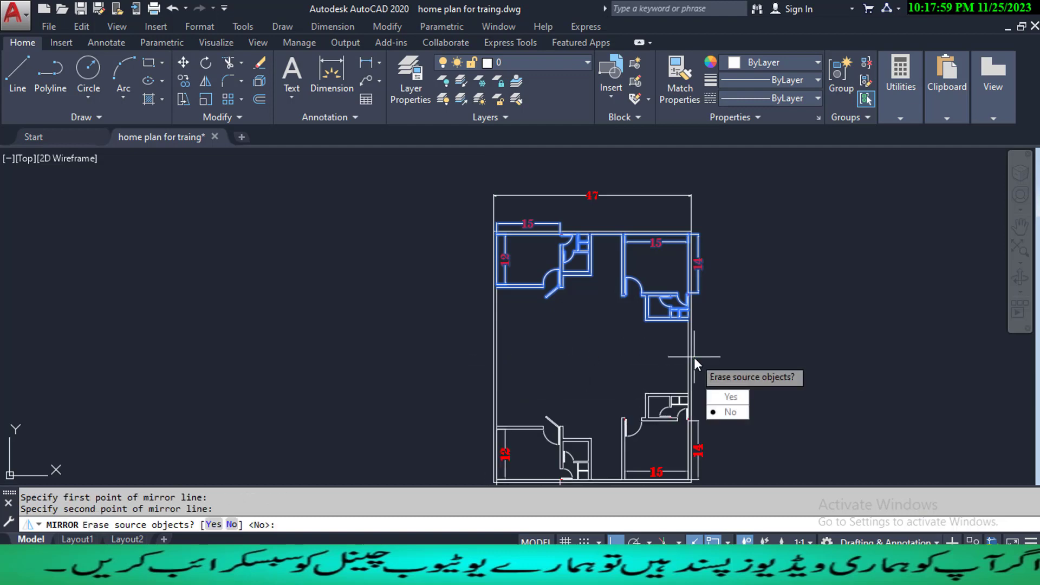
left_click(726, 411)
key("Escape")
key("Escape")
middle_click_drag(599, 408, 609, 352)
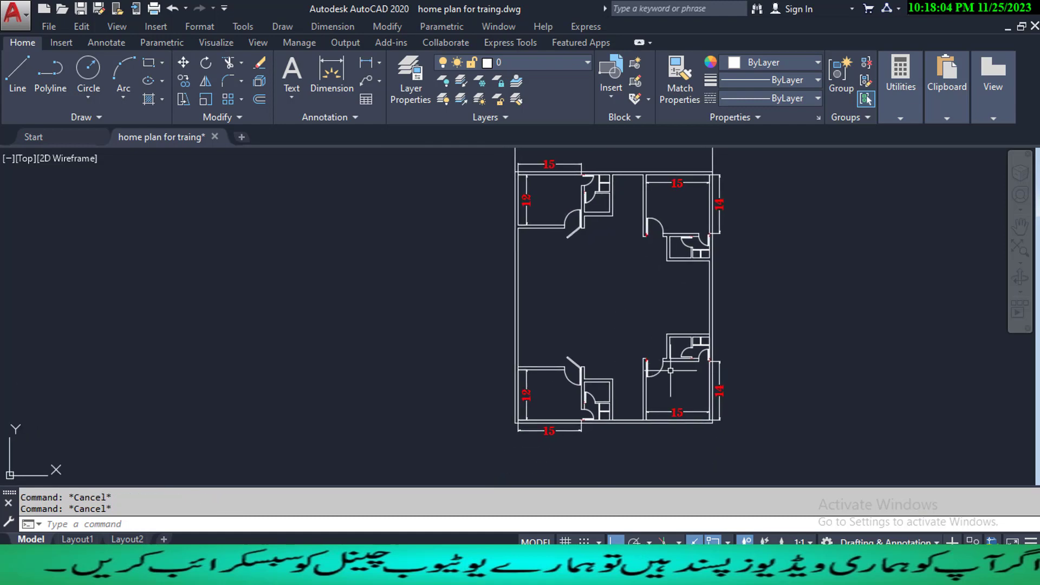
scroll(670, 347, "up", 5)
scroll(680, 359, "down", 4)
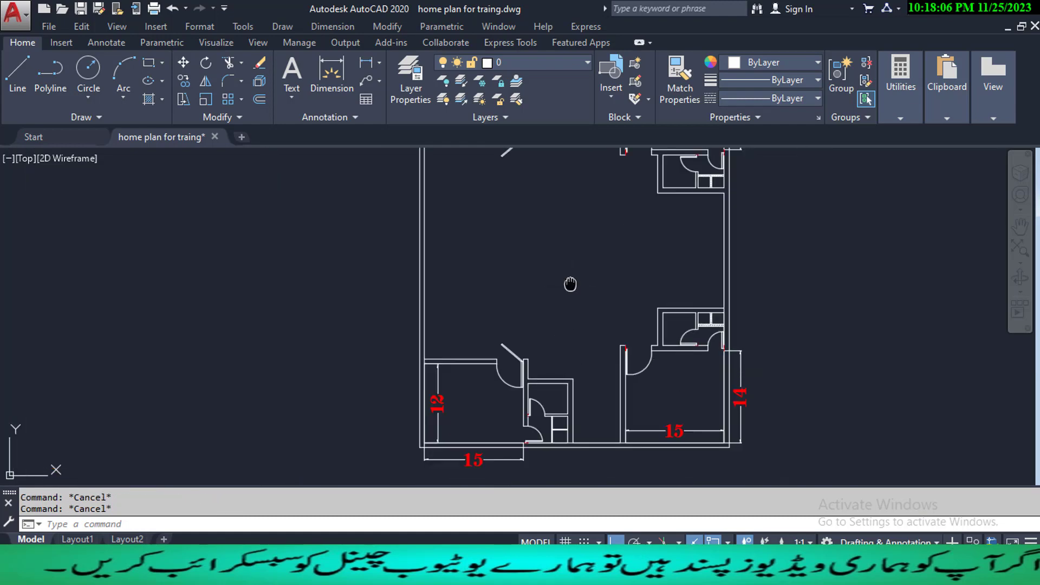
- Trim the left side wall's inner line where the lower-left bedroom's upper wall joins it
middle_click_drag(570, 284, 608, 337)
scroll(589, 308, "down", 1)
middle_click_drag(592, 298, 604, 321)
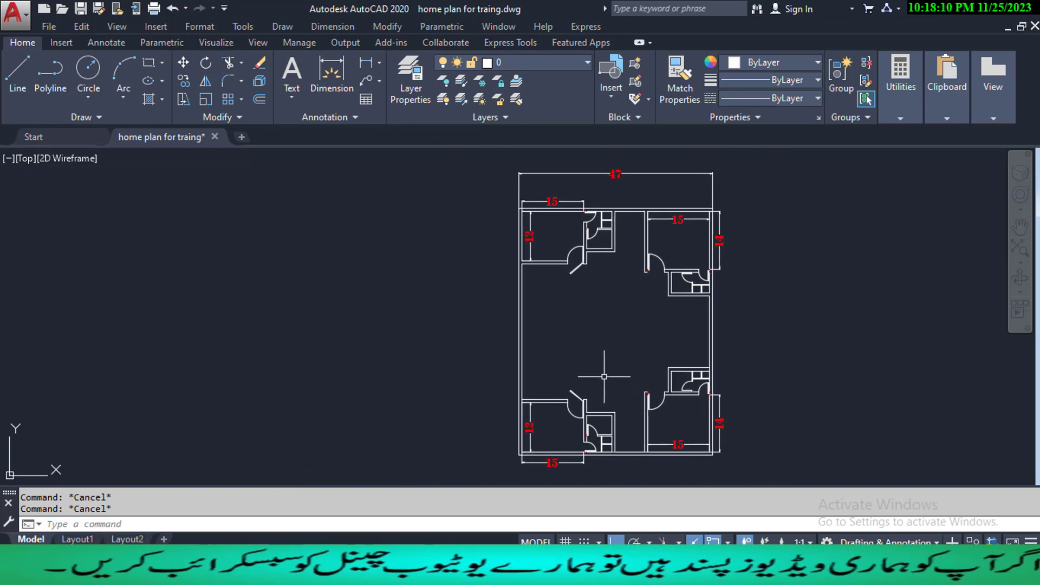
mouse_move(604, 376)
middle_mouse_down()
mouse_move(616, 363)
mouse_move(612, 336)
mouse_move(605, 369)
middle_mouse_up()
scroll(565, 408, "up", 5)
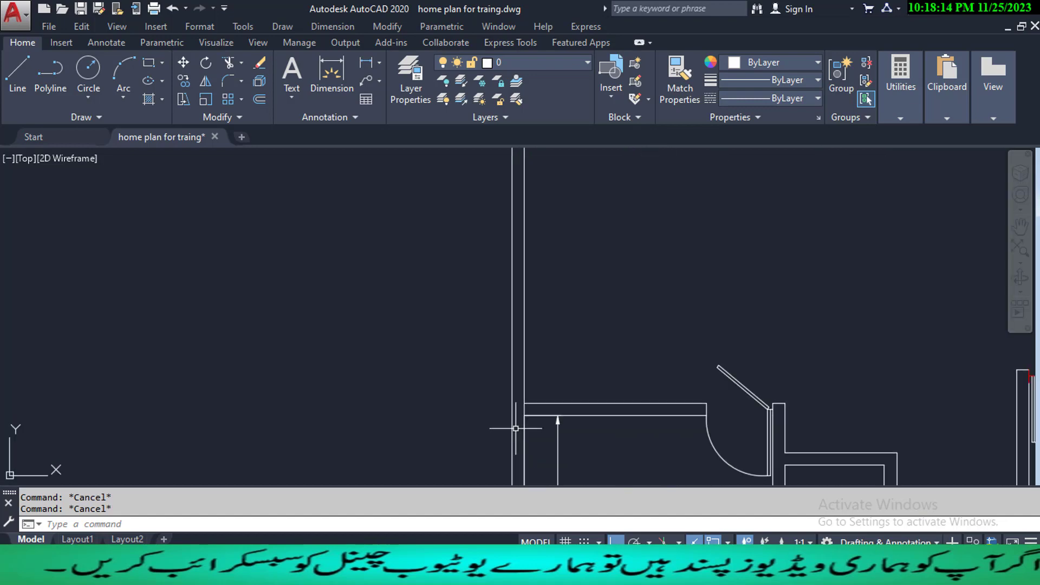
type("TR")
key("Return")
key("Return")
left_click(533, 406)
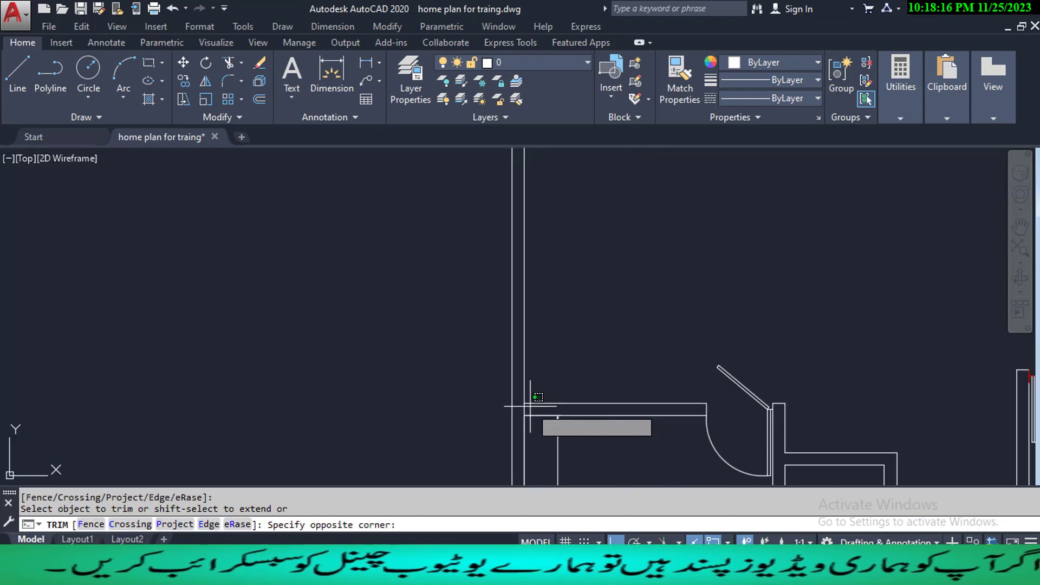
left_click(518, 412)
- Trim the bottom wall's inner line where the lower-left bathroom's outer side wall meets it
scroll(535, 408, "down", 4)
scroll(564, 365, "up", 2)
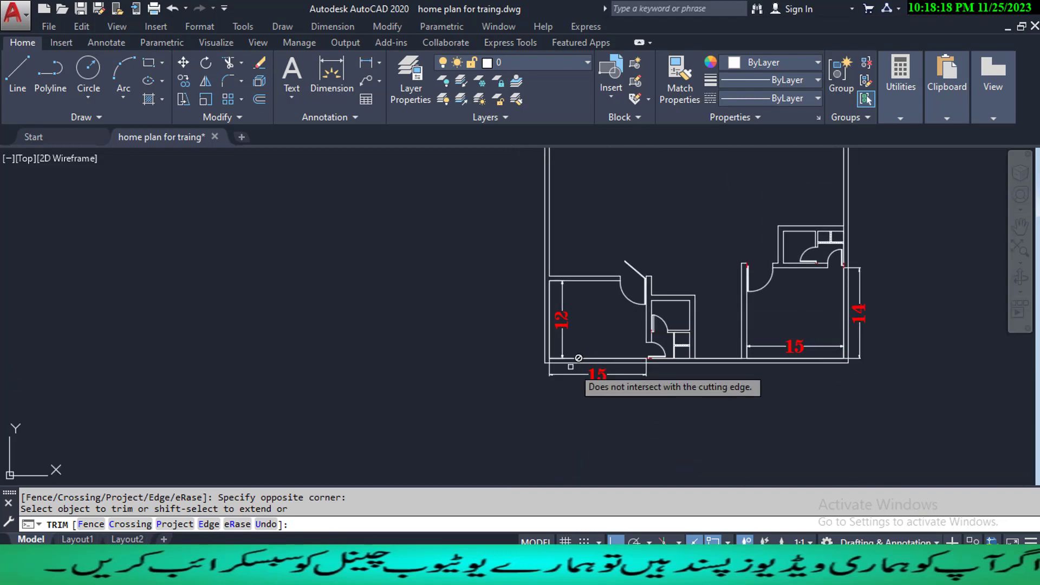
scroll(671, 370, "up", 2)
scroll(671, 369, "up", 2)
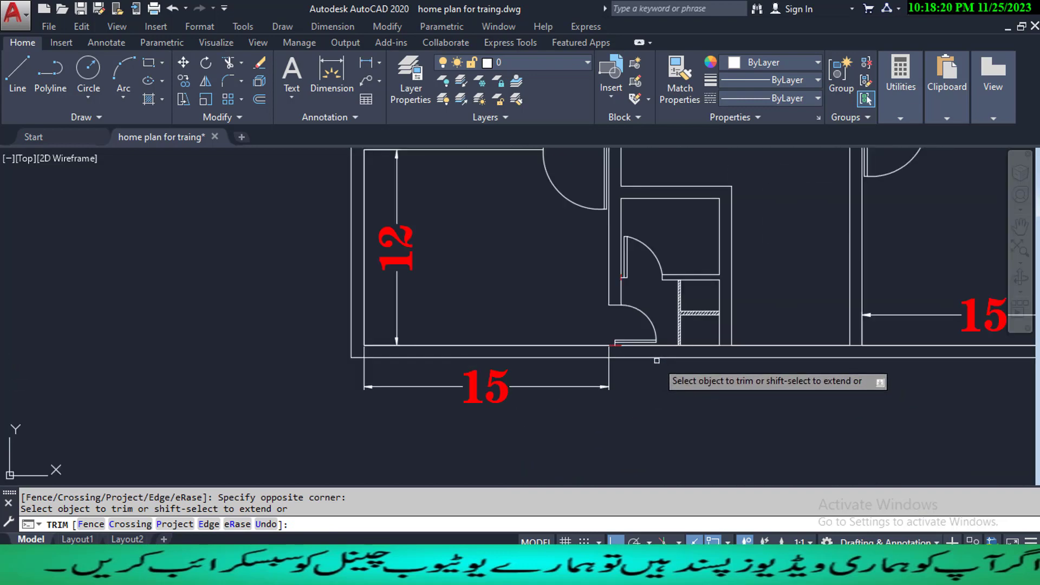
left_click(701, 351)
scroll(729, 347, "down", 2)
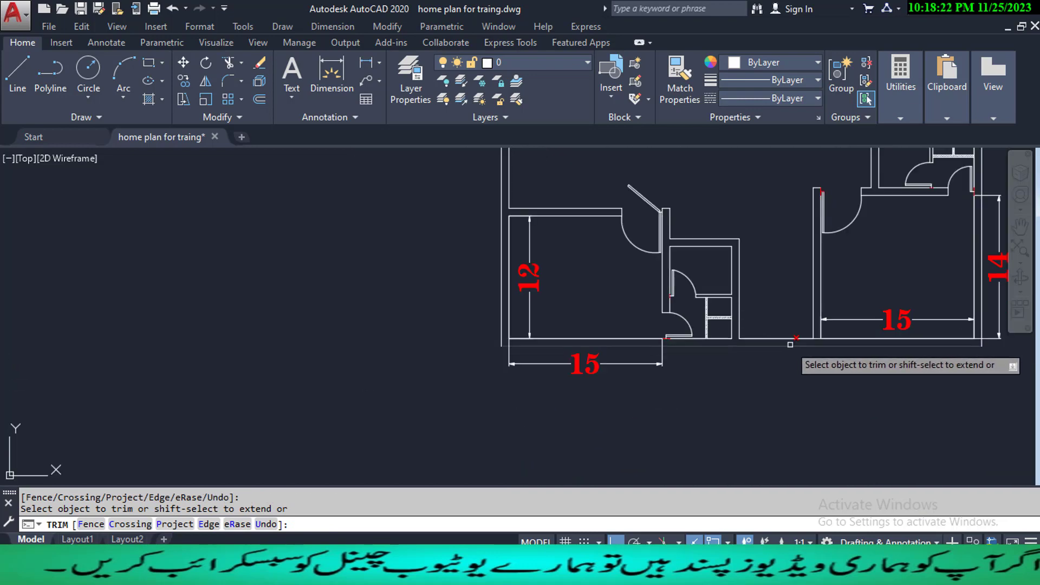
middle_click_drag(807, 393, 678, 407)
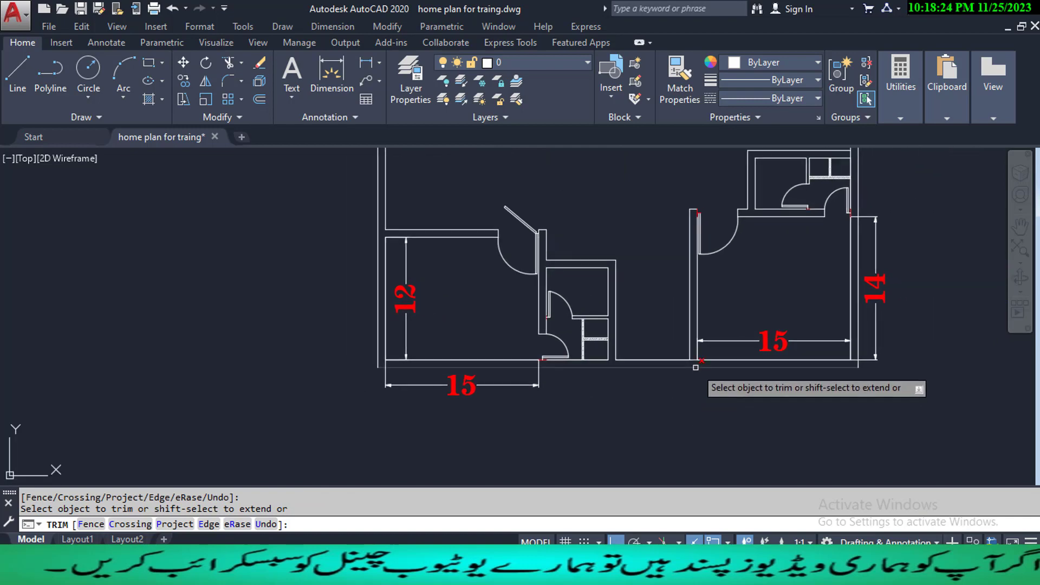
scroll(542, 363, "up", 5)
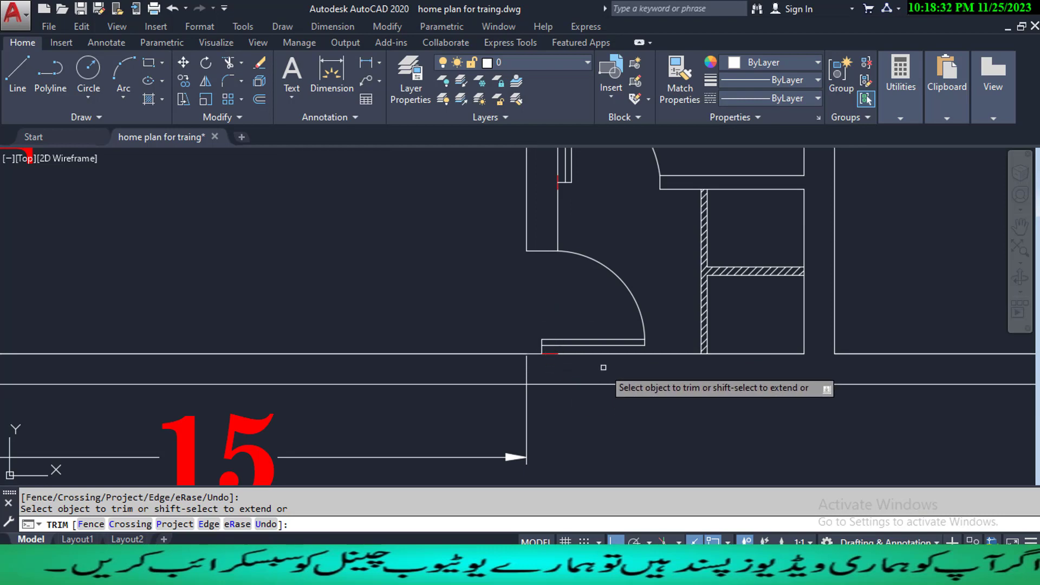
key("ctrl+z")
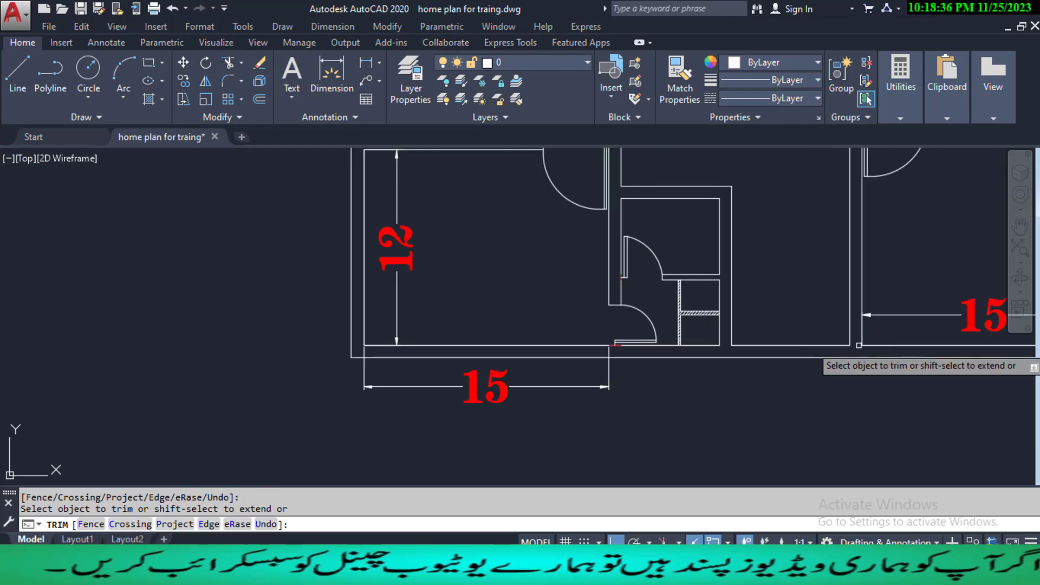
- Trim the right side wall's inner line where the lower-right bathroom's upper wall joins it
scroll(859, 346, "down", 5)
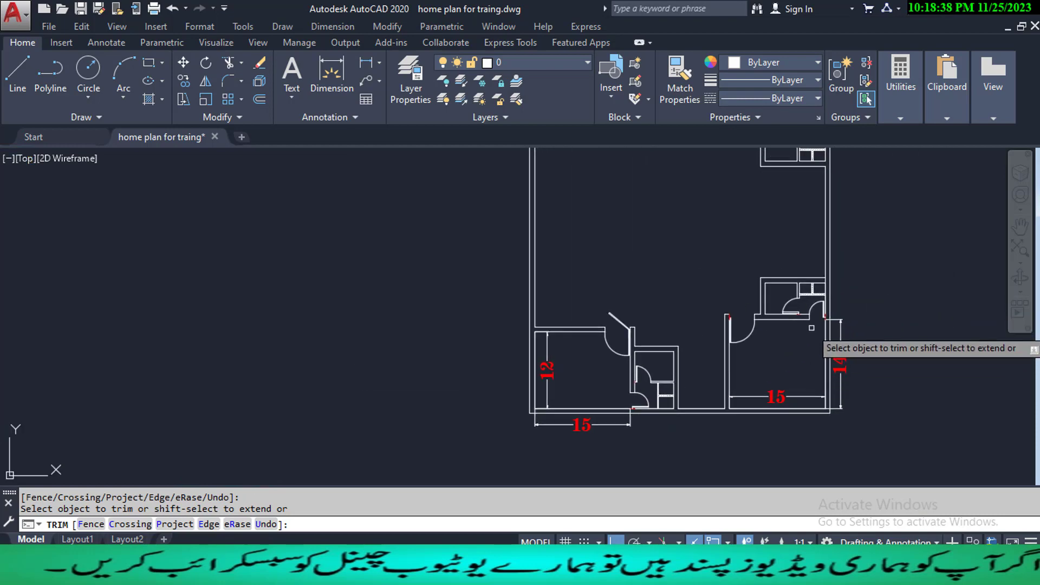
scroll(814, 327, "up", 5)
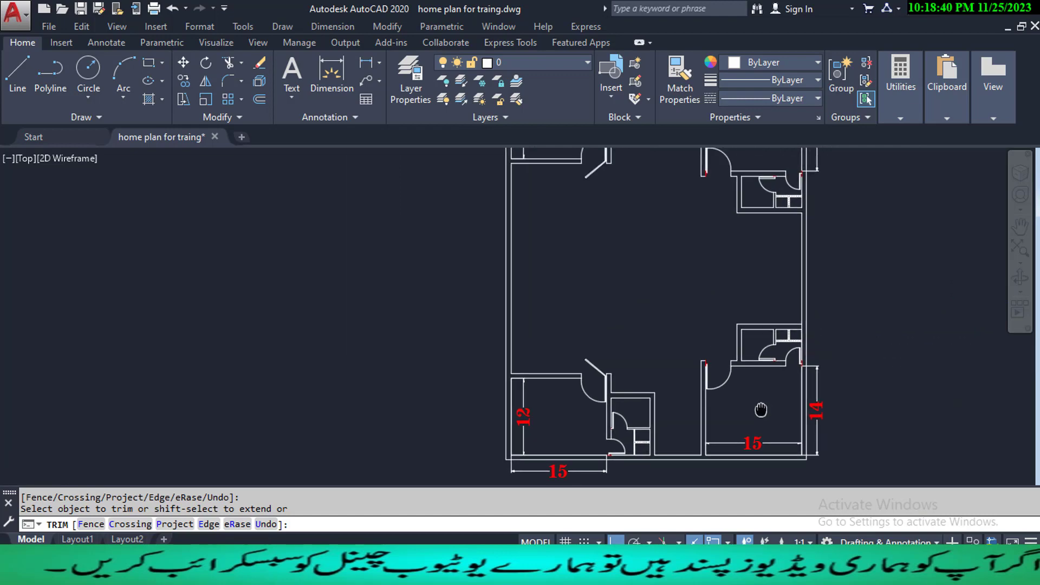
double_click(813, 335)
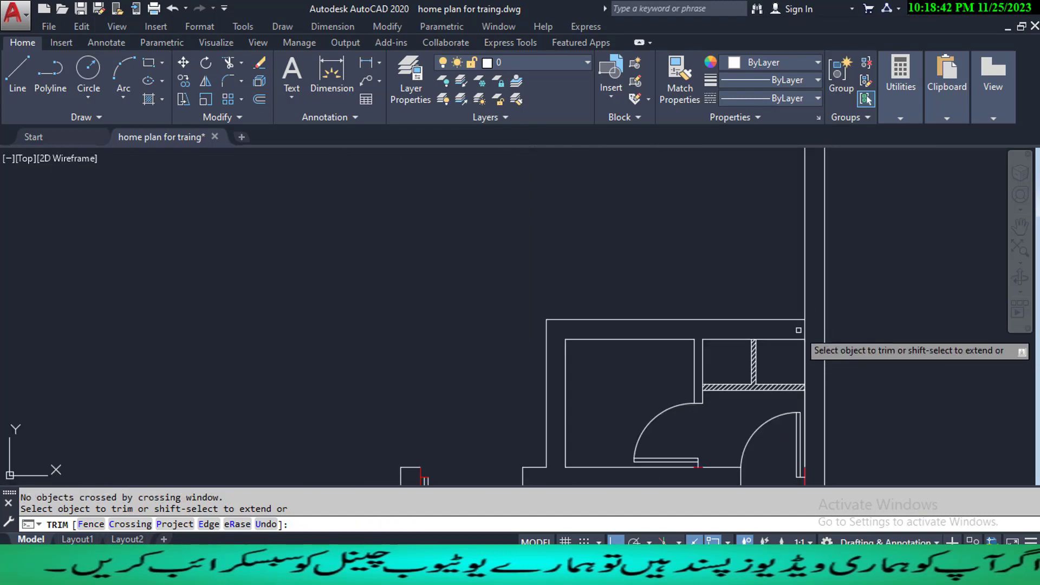
- Try to trim the wall line beside the lower-right bathroom door's hinge and close the Trim command
scroll(812, 335, "down", 2)
scroll(805, 336, "up", 4)
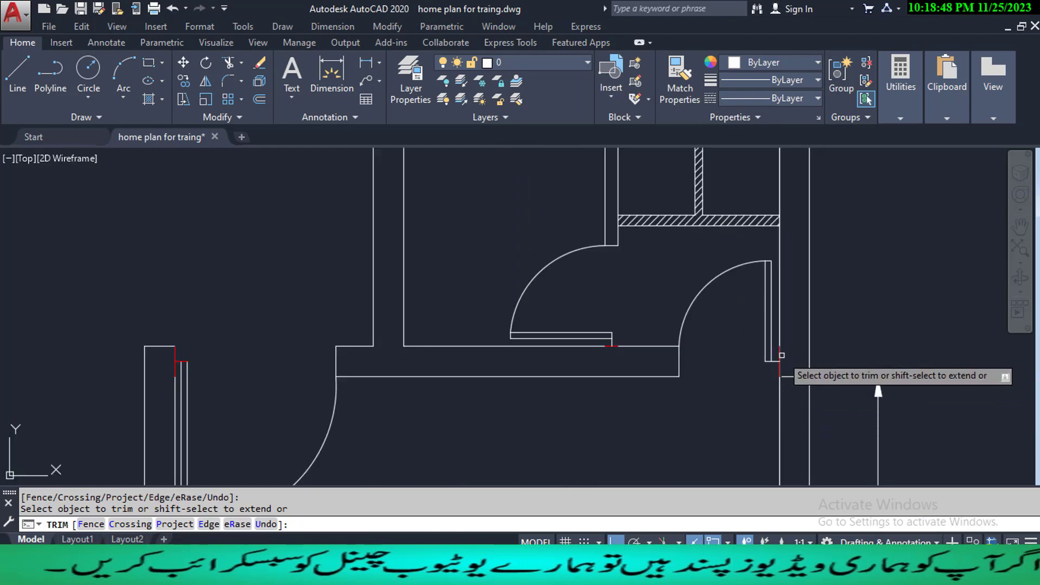
scroll(779, 356, "up", 4)
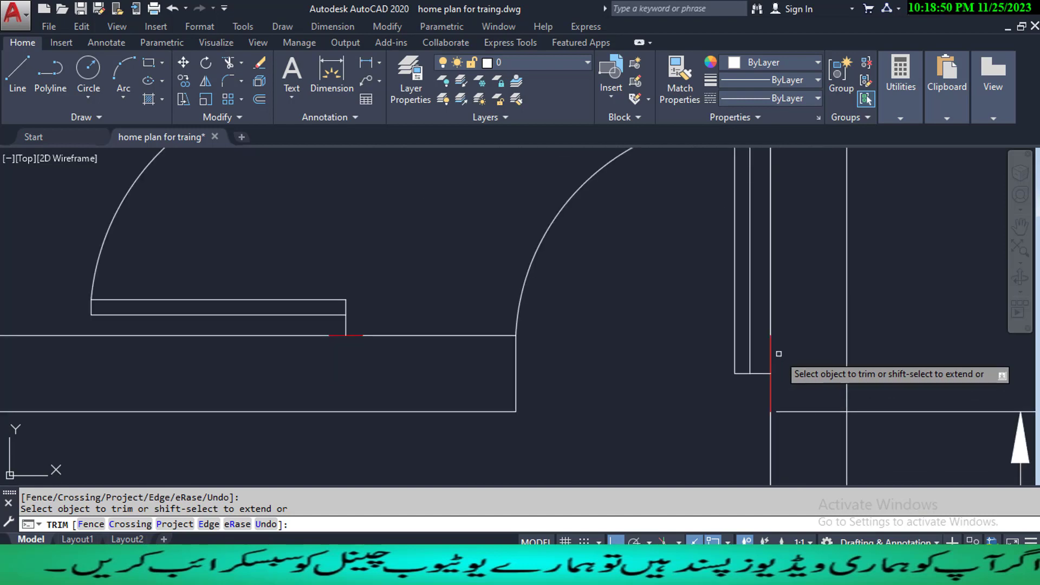
left_click(770, 390)
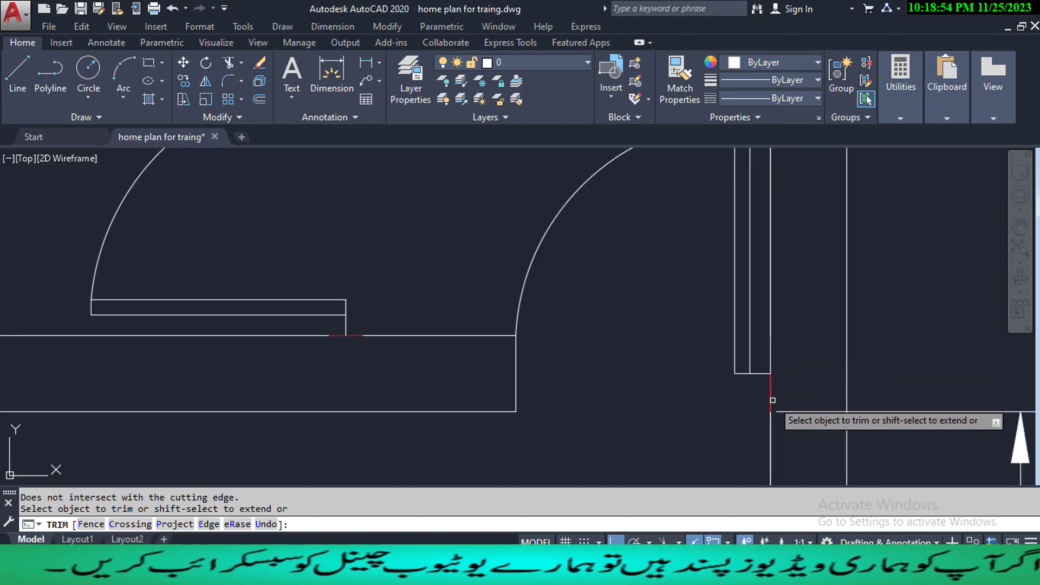
scroll(772, 393, "down", 4)
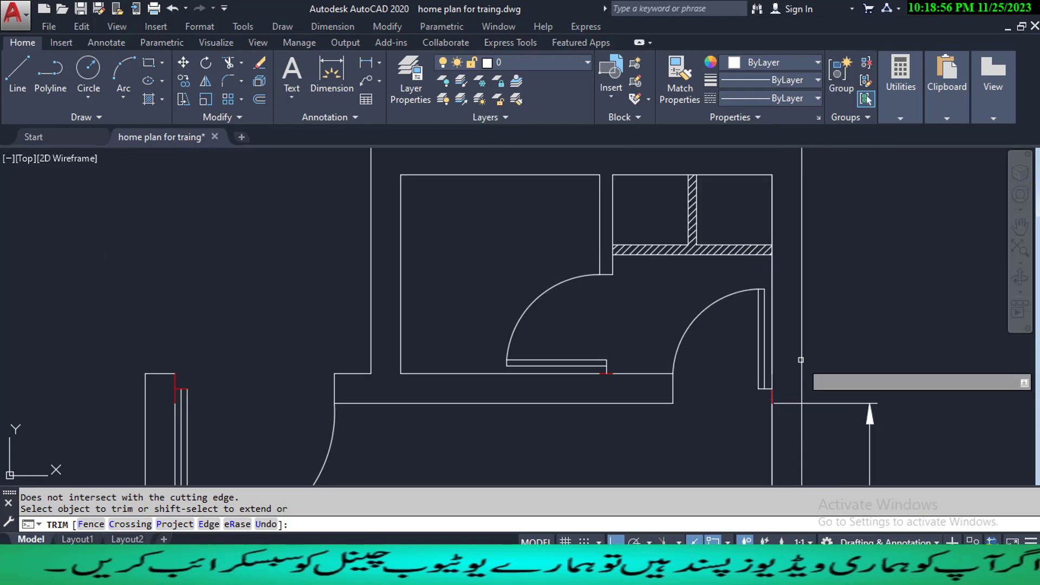
key("Escape")
key("Escape")
- Erase the short red line beside the lower-right bathroom door's hinge
left_click(773, 395)
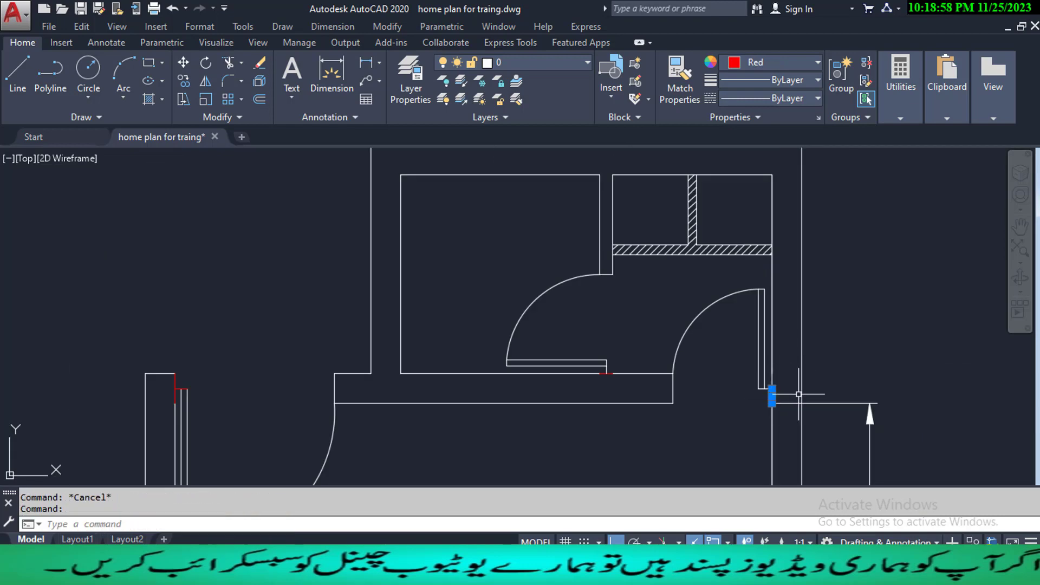
type("E")
key("Return")
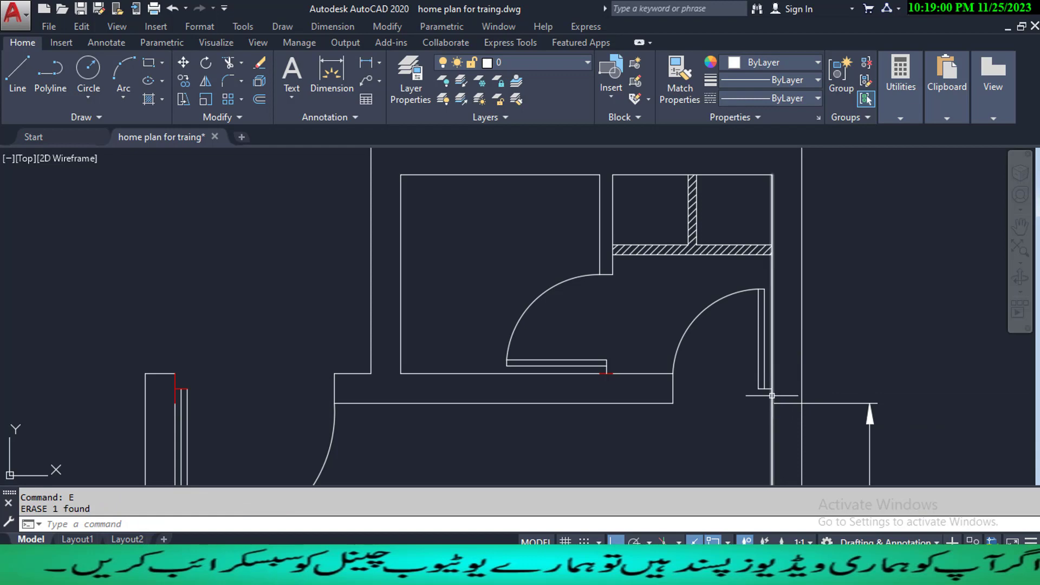
- Undo the red line's erasure and the preceding trims at the lower wall junctions
left_click(772, 396)
key("Escape")
key("Escape")
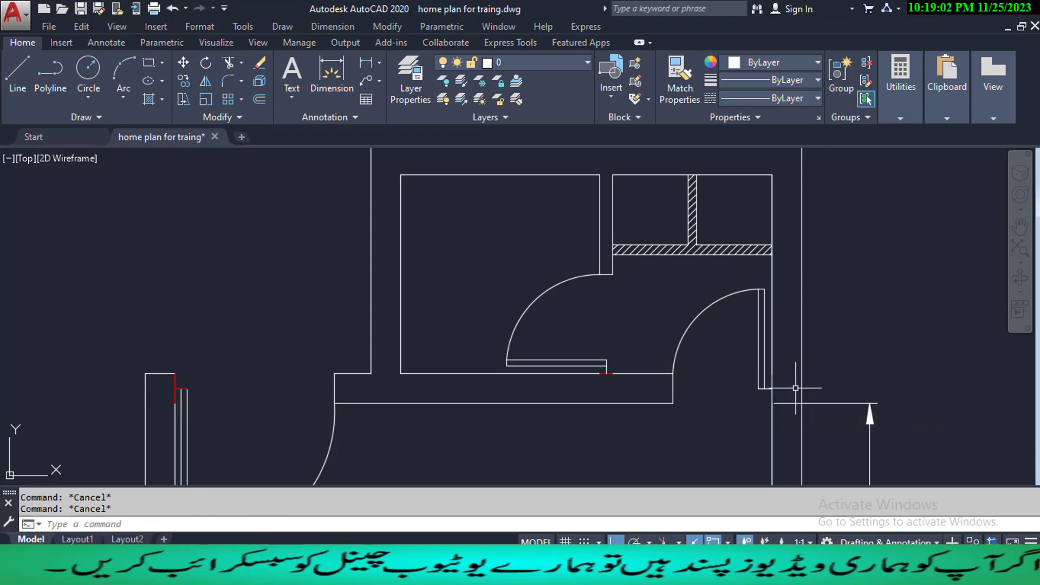
key("ctrl+z")
key("ctrl+z")
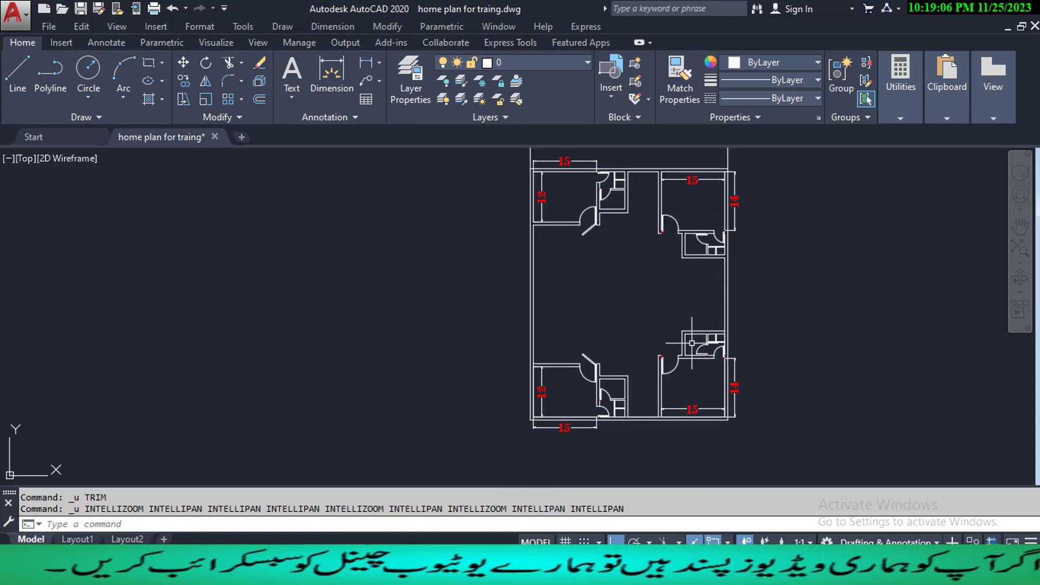
- Trim the right side wall's inner line between the two lines of the lower-right bathroom's upper wall
scroll(736, 336, "up", 6)
type("tr")
key("Return")
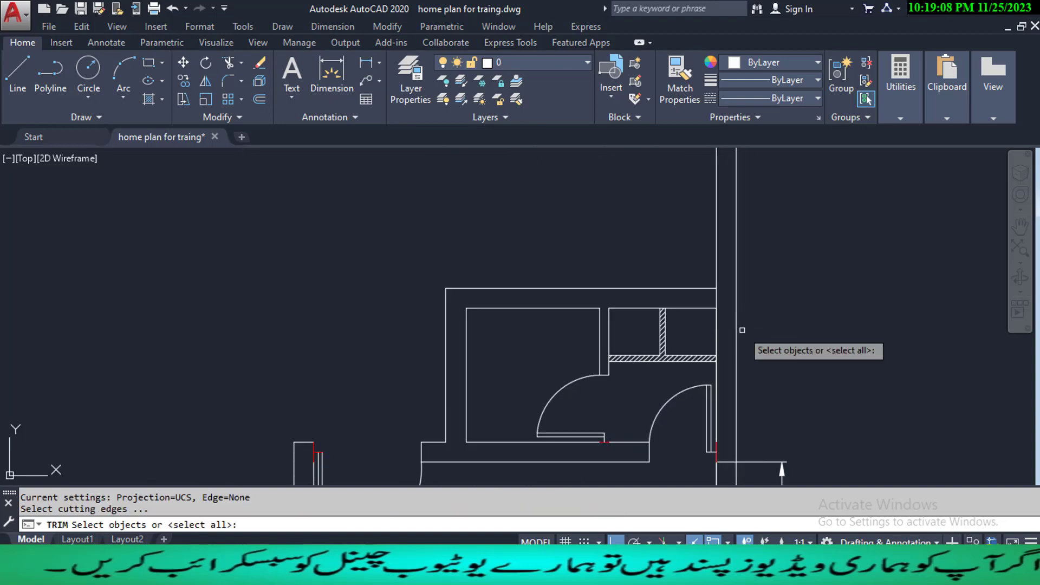
key("Return")
left_click(726, 292)
left_click(699, 298)
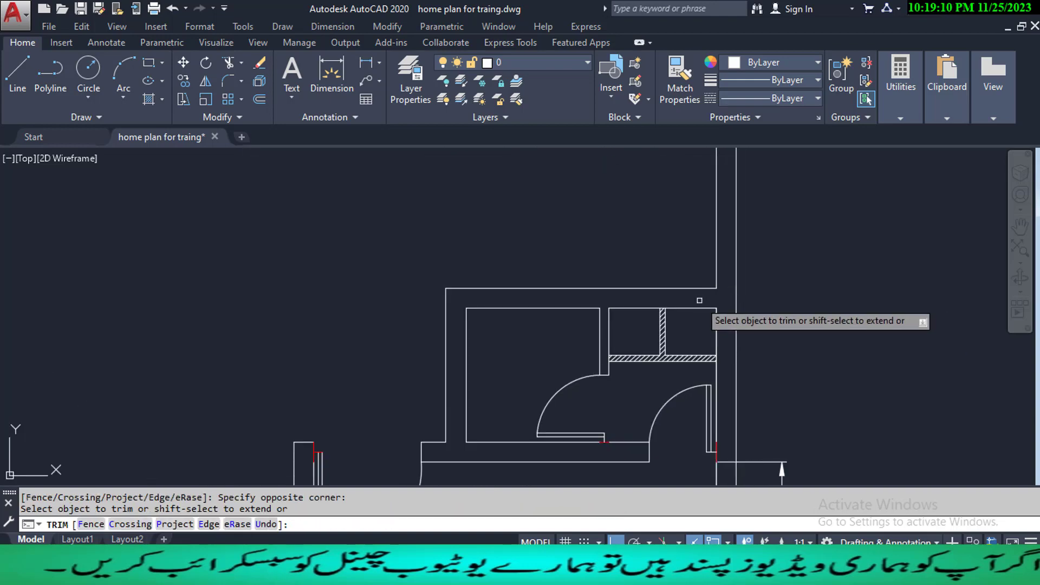
- Trim the bottom wall's inner line between the two lines of the lower-left bathroom's outer side wall
scroll(629, 410, "down", 2)
scroll(587, 416, "down", 3)
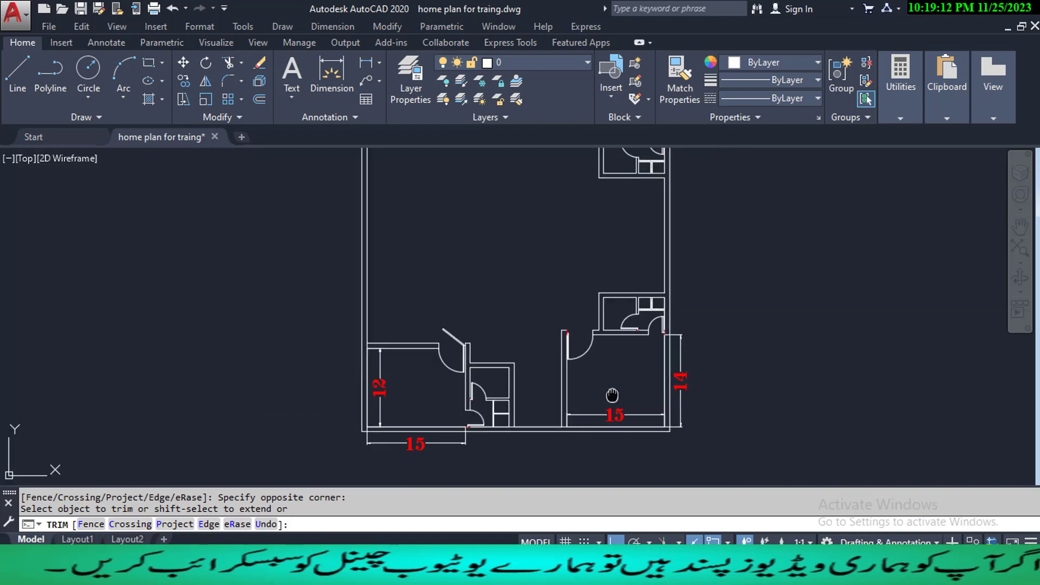
scroll(585, 378, "up", 1)
scroll(585, 379, "up", 5)
left_click(583, 287)
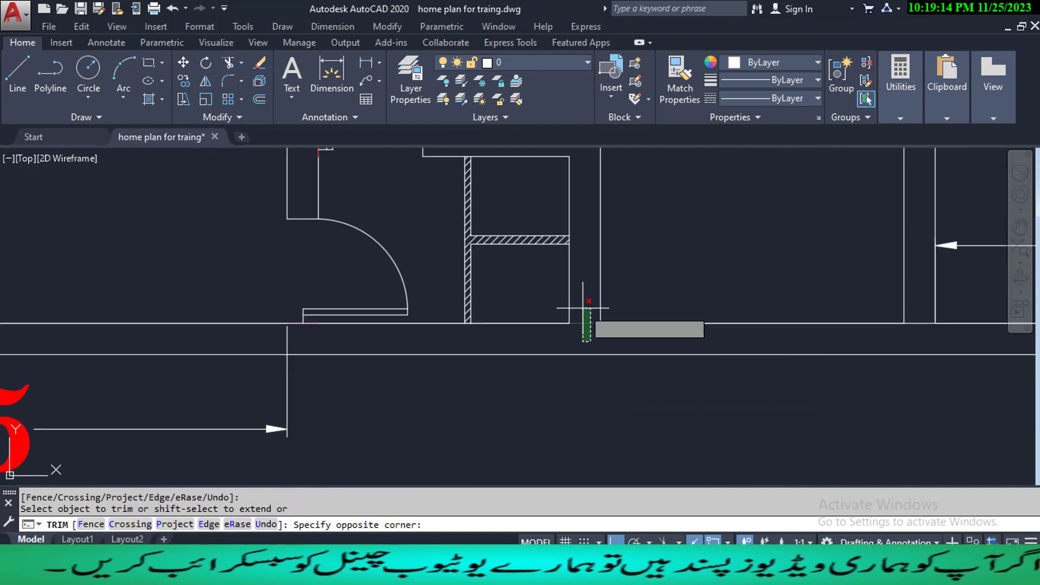
left_click(578, 332)
key("Escape")
- Examine the mirrored lower rooms and the overall floor plan with its open central area
scroll(580, 331, "down", 4)
scroll(587, 323, "up", 2)
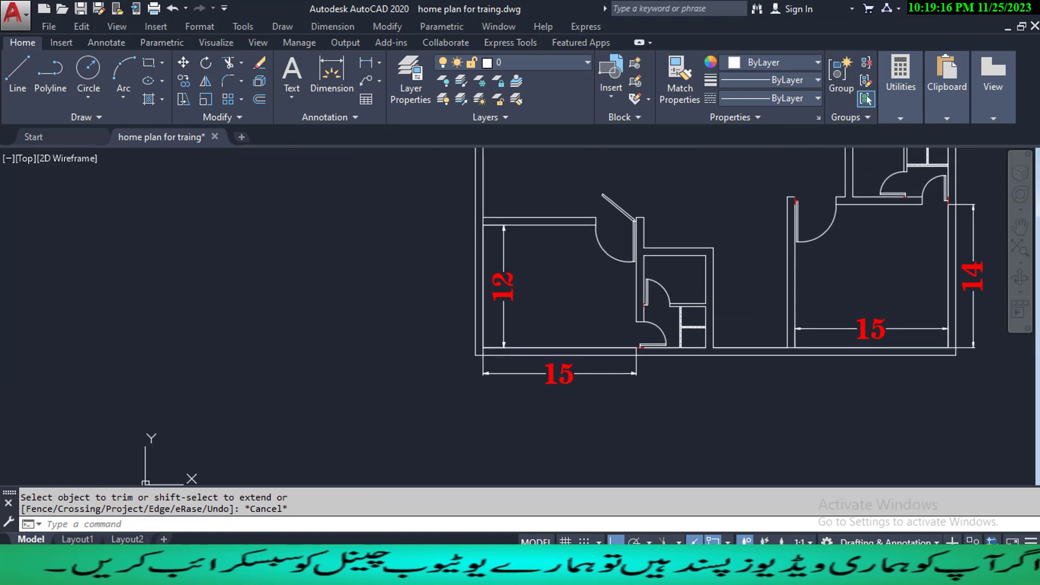
scroll(592, 316, "up", 1)
middle_click_drag(585, 302, 542, 335)
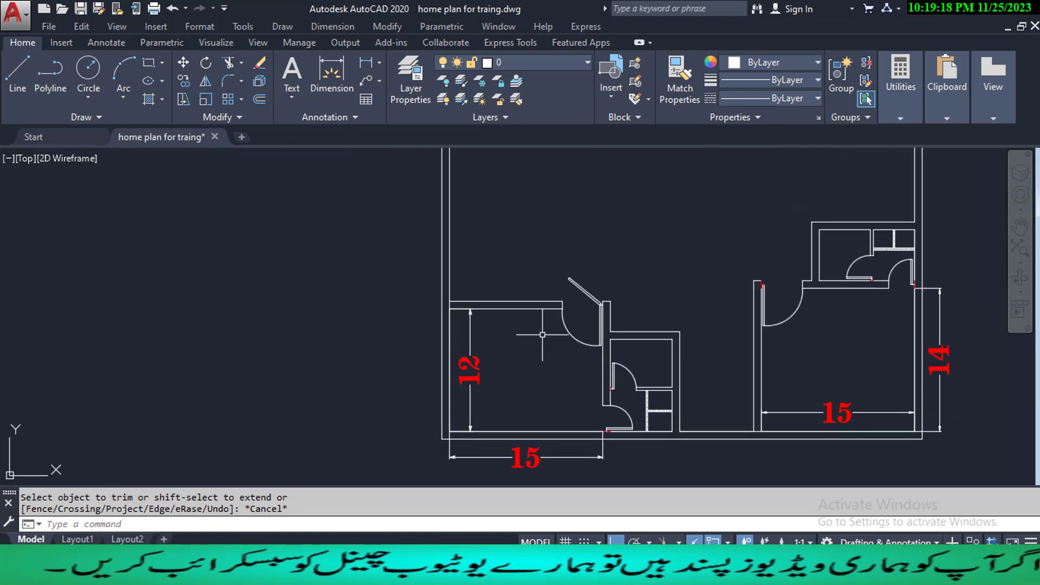
middle_click_drag(653, 285, 590, 326)
scroll(464, 333, "down", 5)
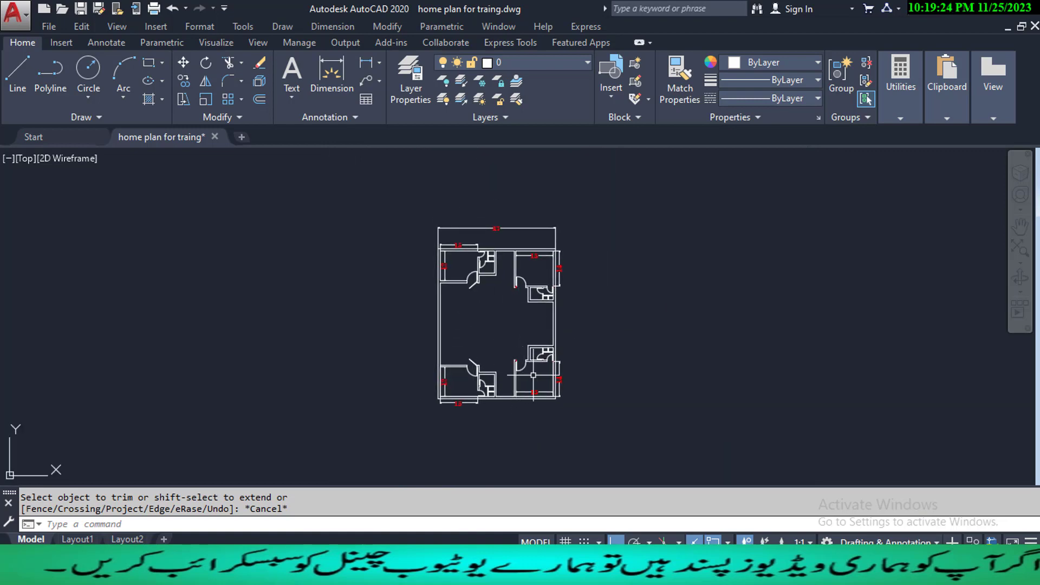
middle_click_drag(473, 345, 510, 367)
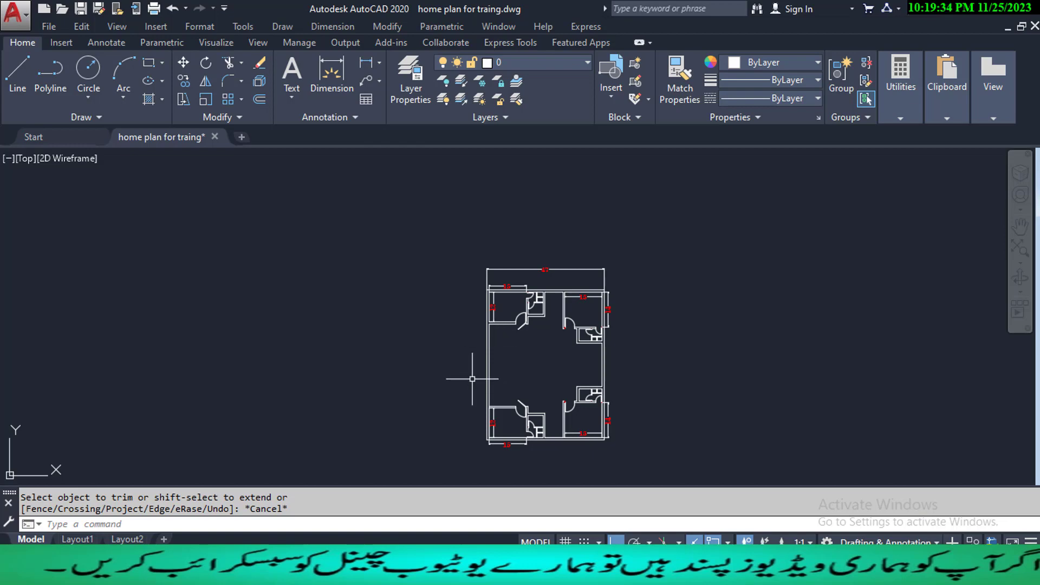
middle_click_drag(480, 362, 509, 359)
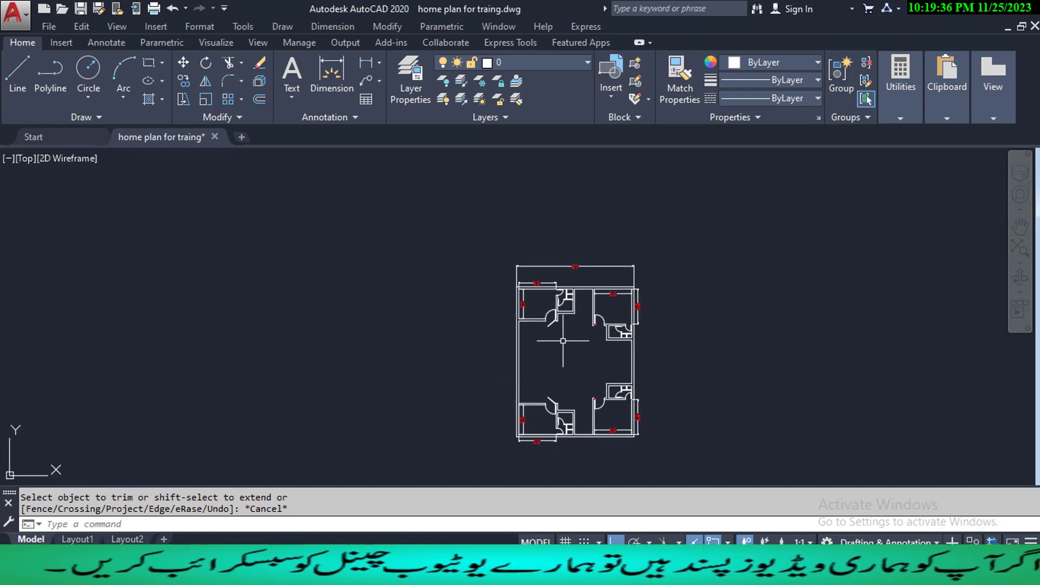
key("space")
key("Escape")
key("Escape")
key("Escape")
middle_click_drag(557, 367, 570, 366)
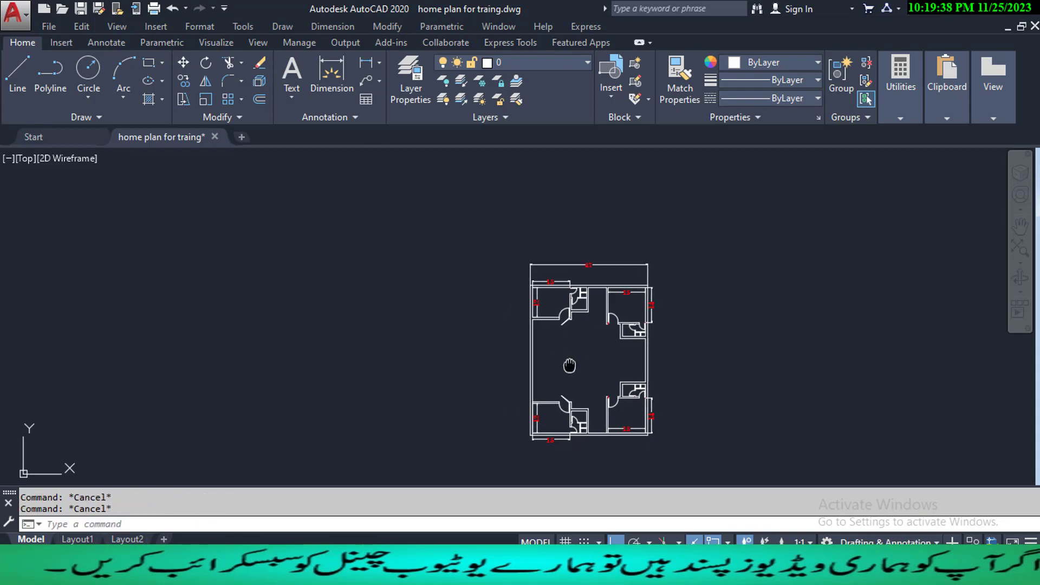
scroll(525, 365, "up", 4)
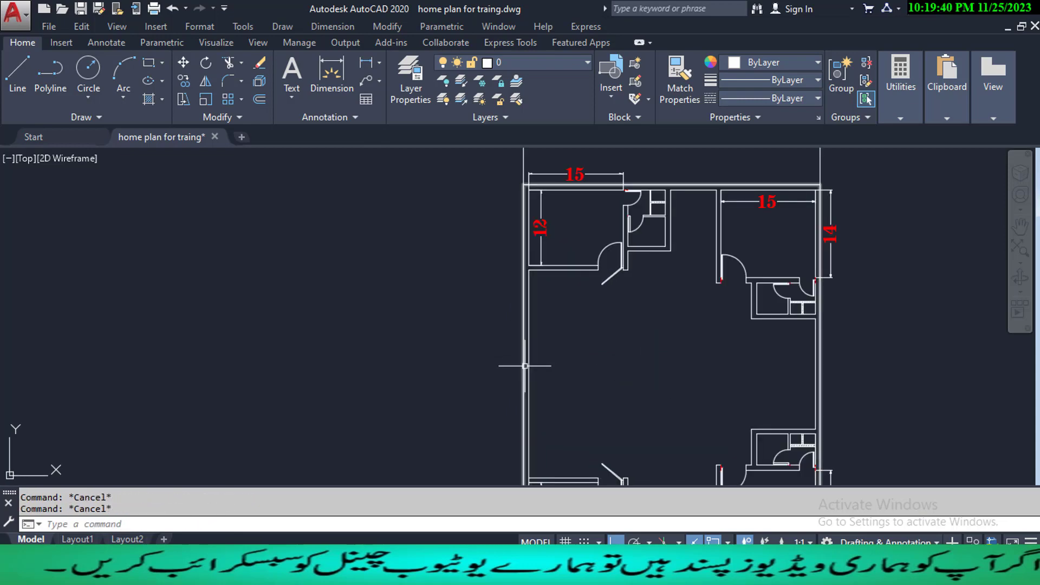
type("L")
key("Return")
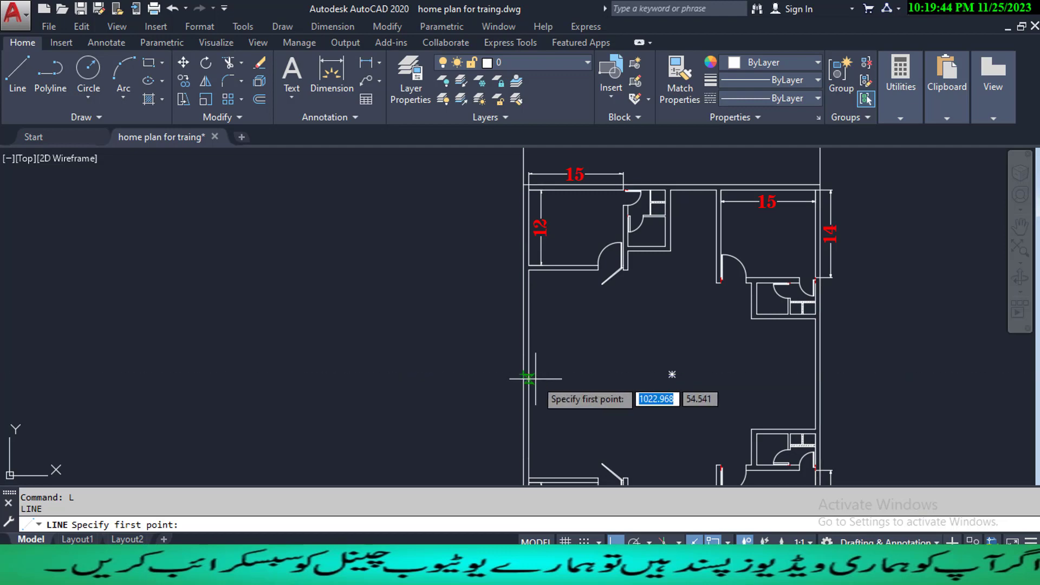
scroll(529, 374, "up", 5)
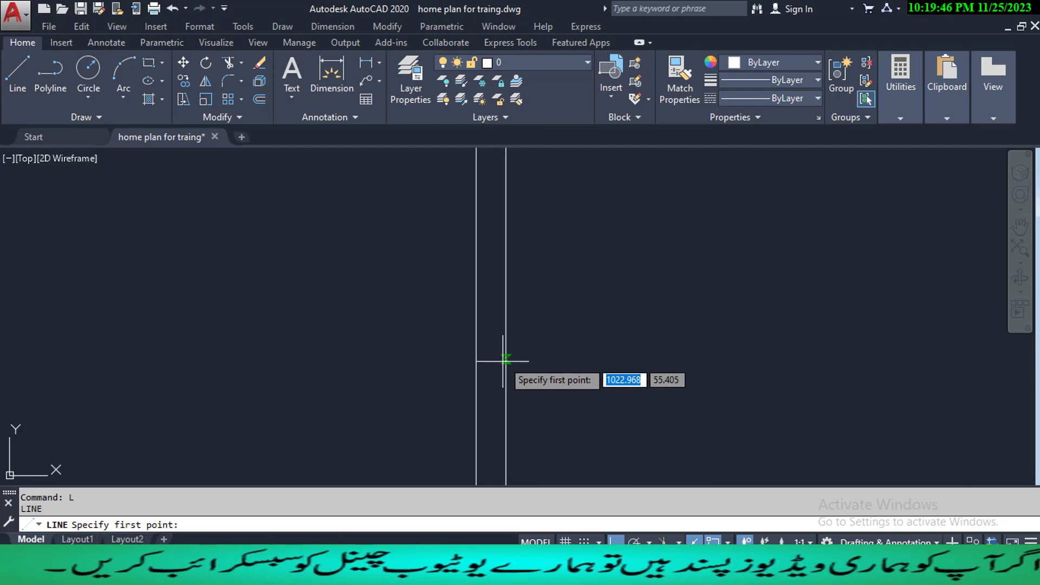
scroll(505, 444, "down", 4)
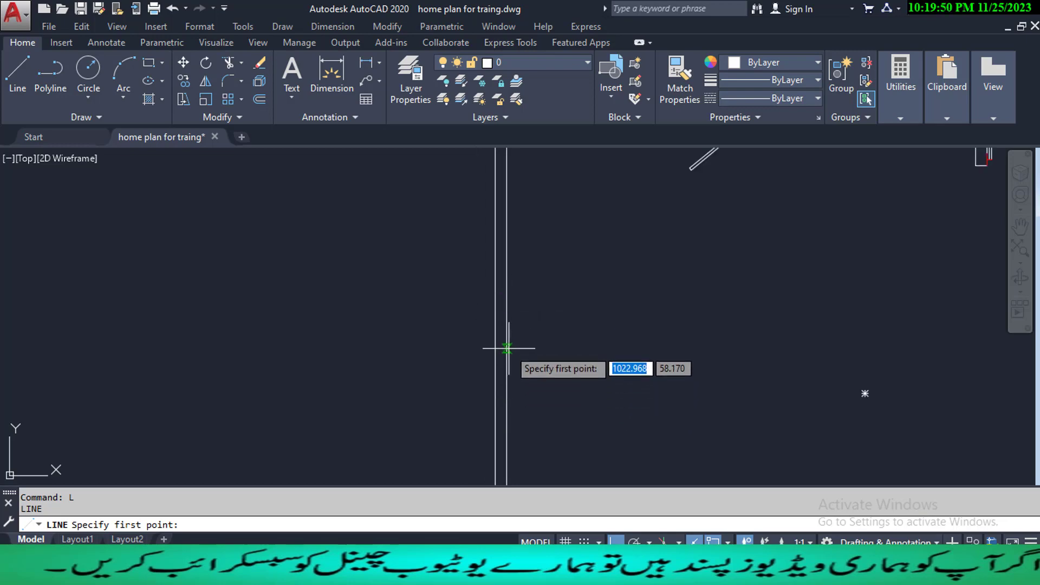
left_click(510, 369)
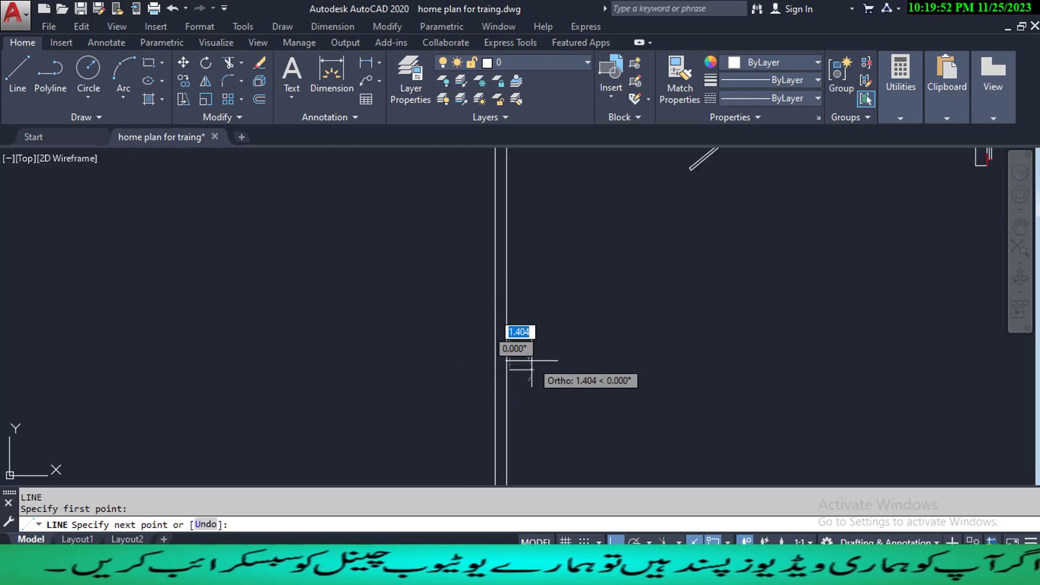
key("Escape")
- Draw a horizontal line across the open central area from the midpoint of the left wall's outer line to the right wall's inner line
key("space")
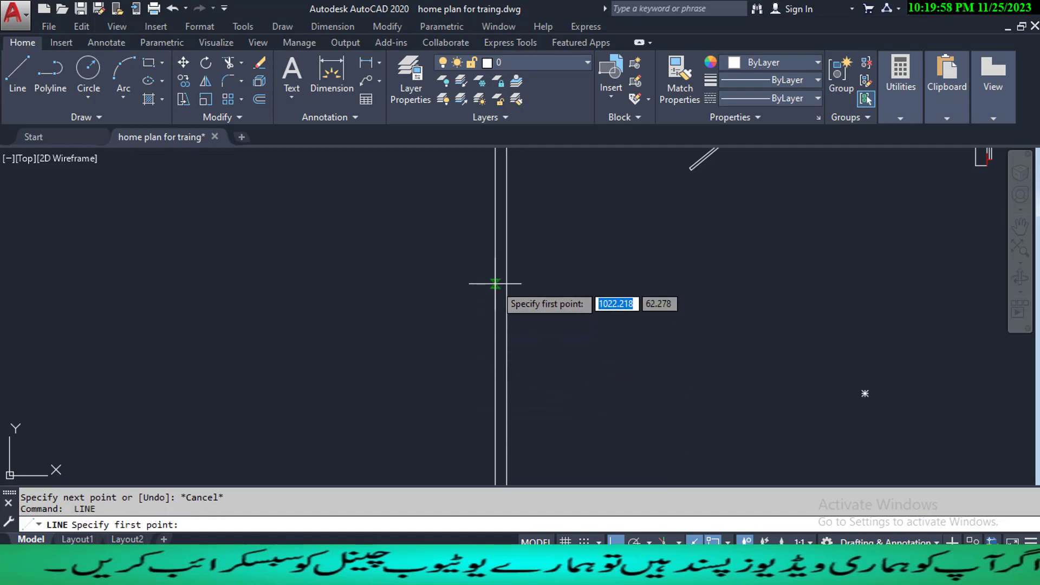
scroll(494, 305, "down", 3)
scroll(491, 310, "up", 2)
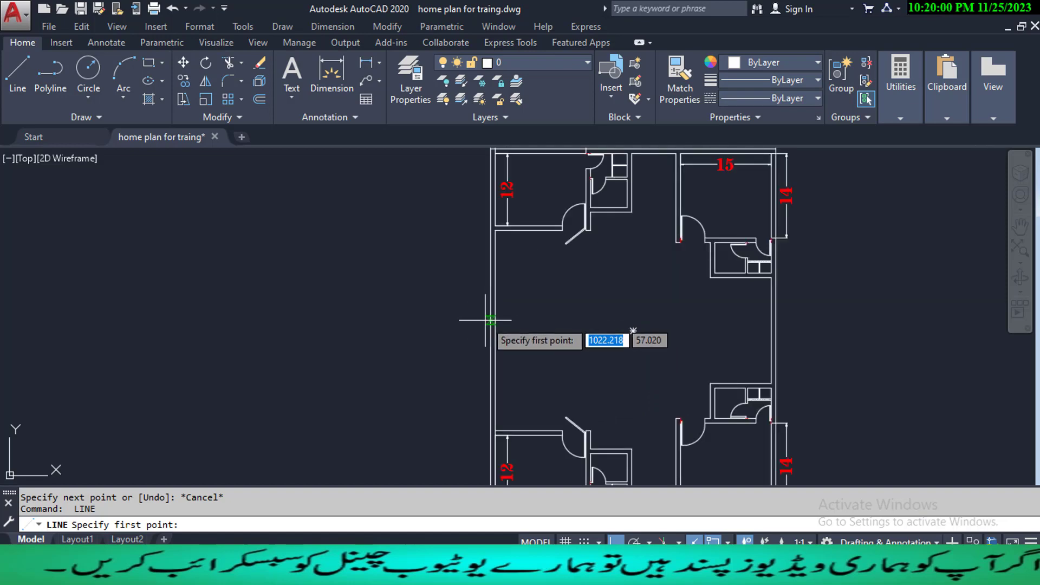
right_click(483, 319, "shift")
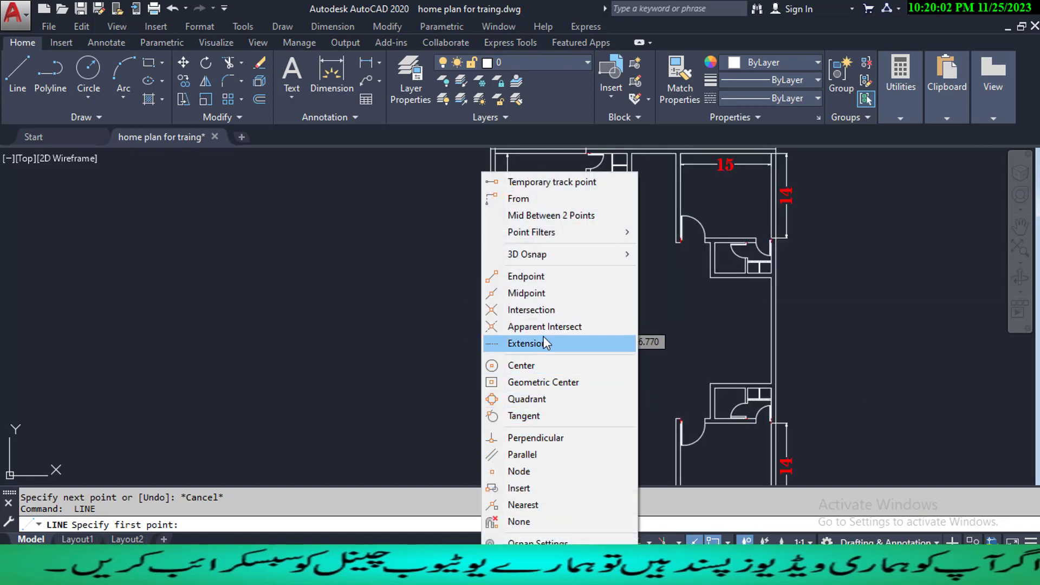
left_click(546, 293)
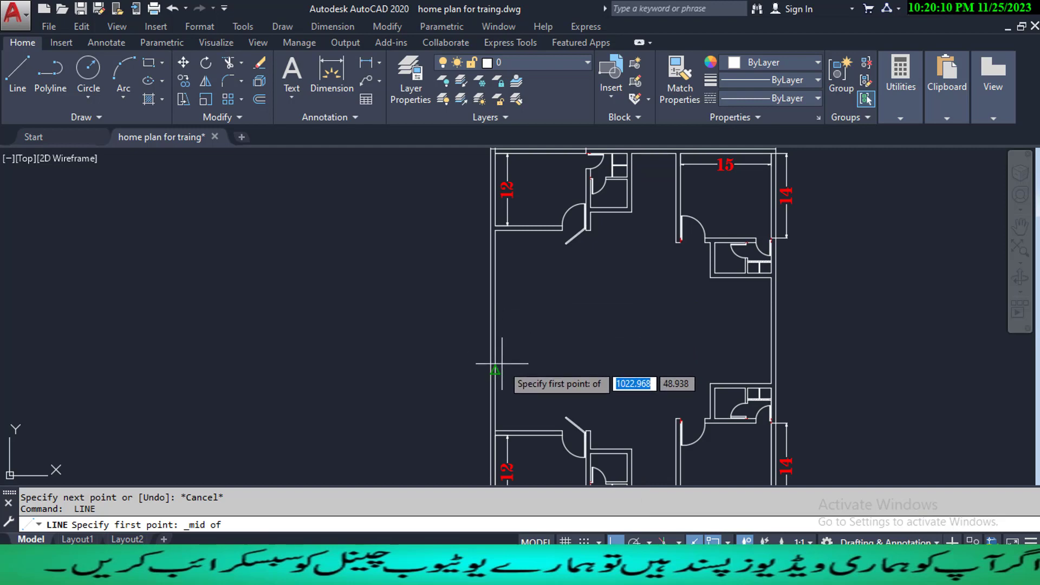
left_click(491, 332)
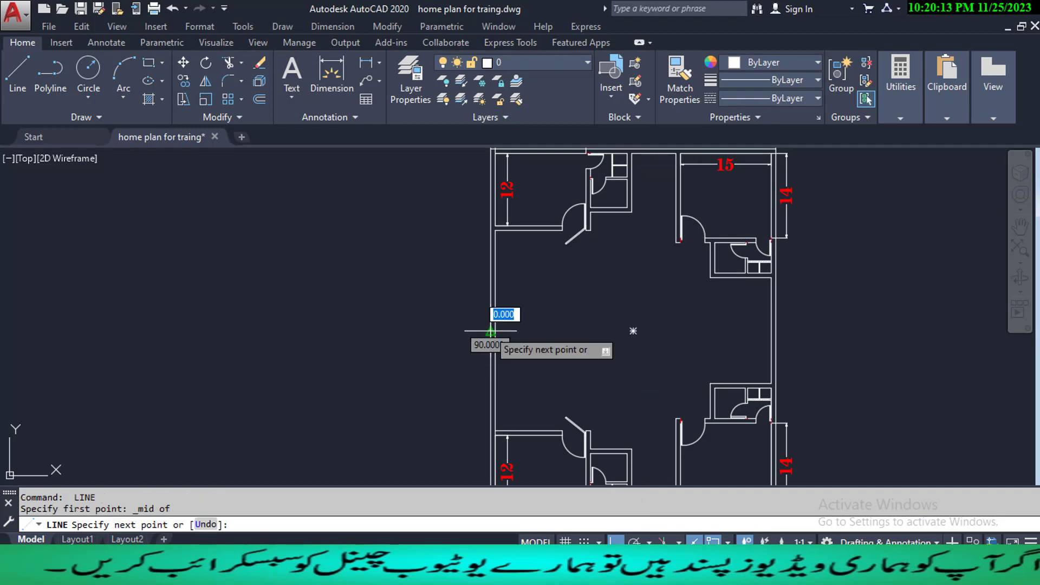
left_click(772, 331)
key("Escape")
key("Escape")
- Trim the left side wall's inner line between the two lines of the lower-left bedroom's upper wall
scroll(500, 429, "up", 8)
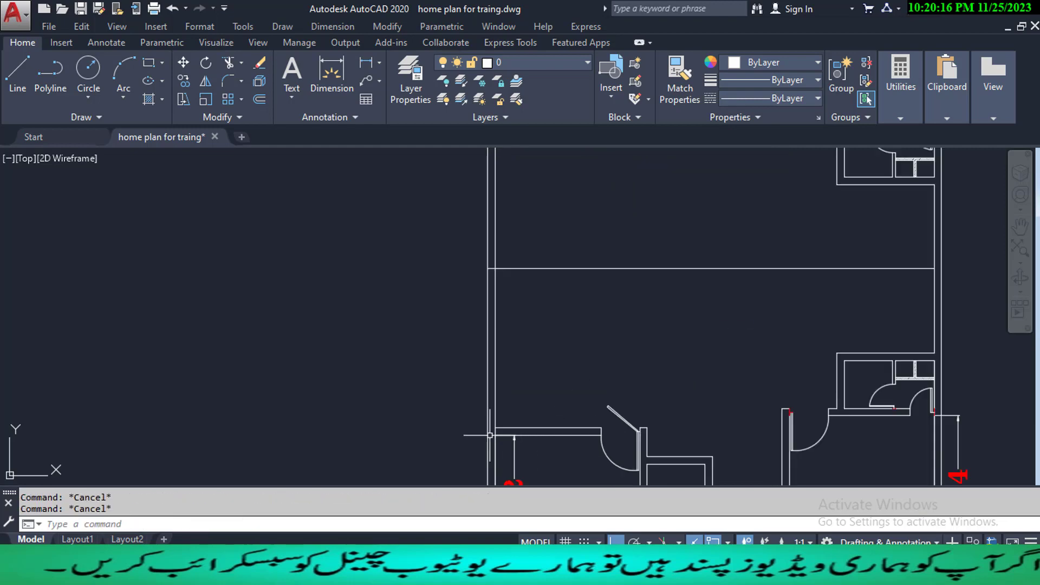
type("tr")
key("Return")
key("Return")
left_click(502, 423)
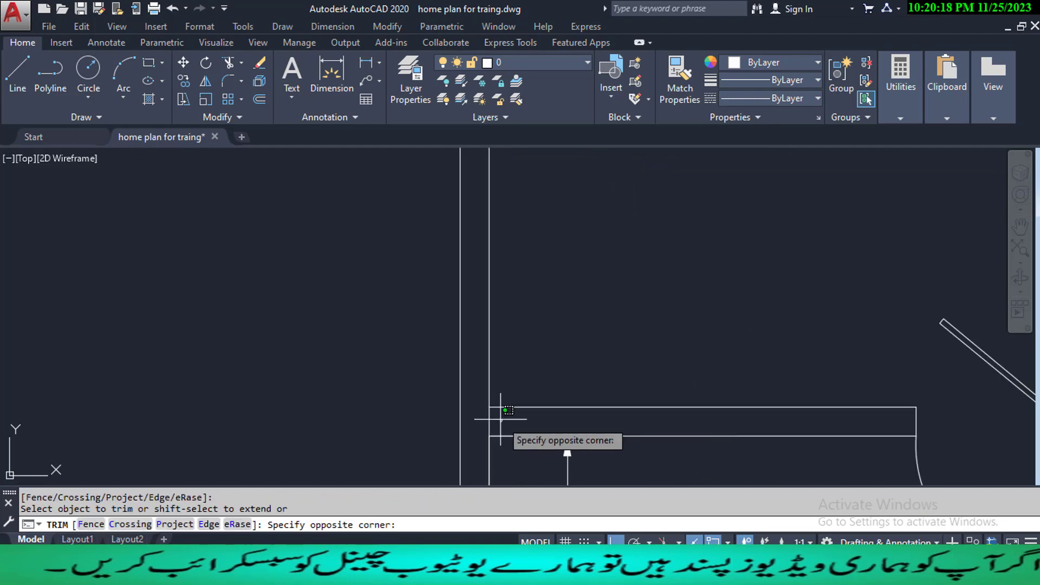
left_click(477, 416)
key("Escape")
key("Escape")
scroll(480, 416, "down", 6)
key("Escape")
middle_click_drag(517, 341, 546, 429)
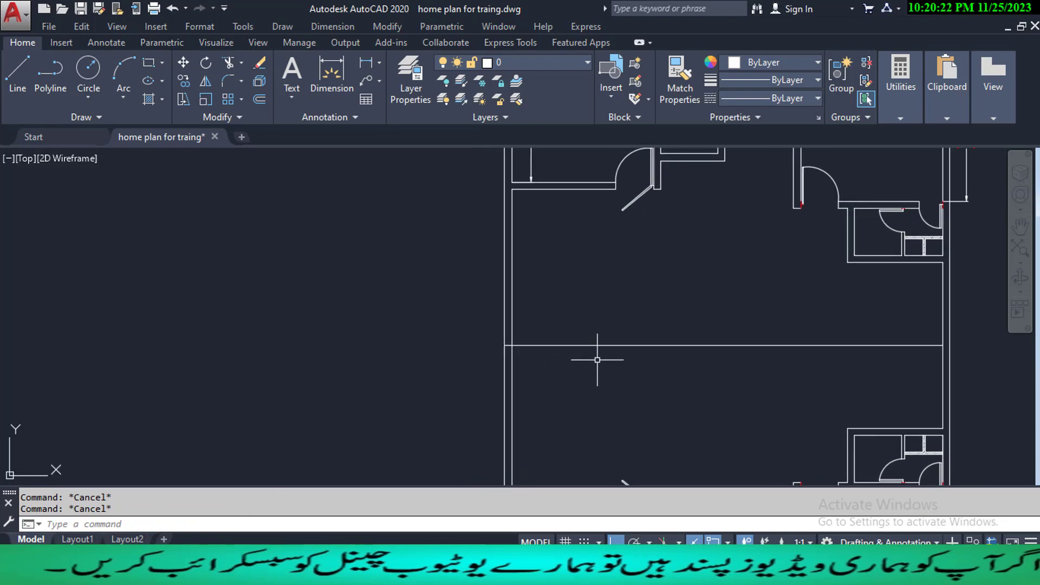
type("TR")
key("Return")
key("Return")
left_click(599, 297)
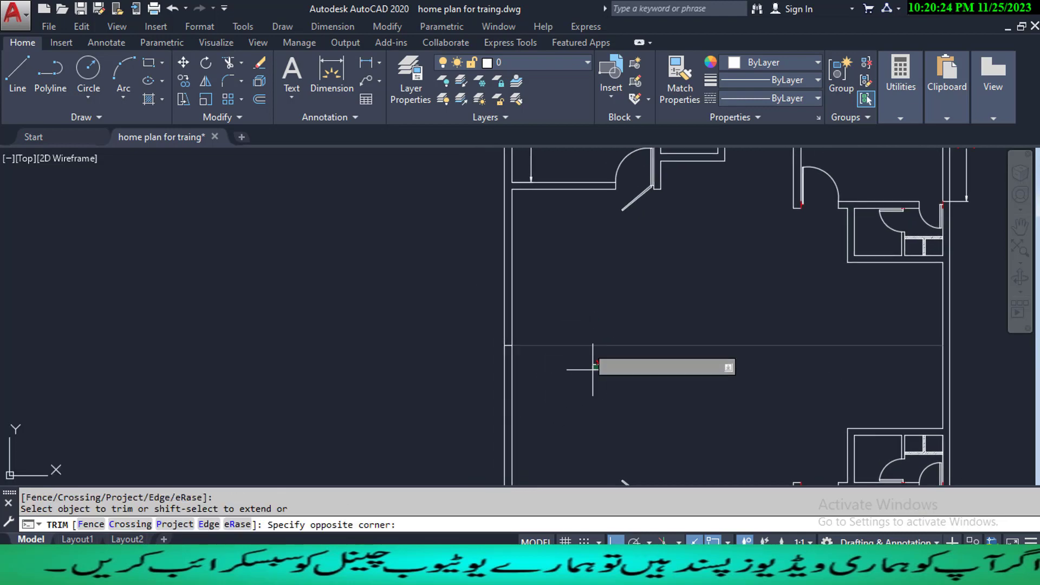
key("Escape")
key("Escape")
key("Escape")
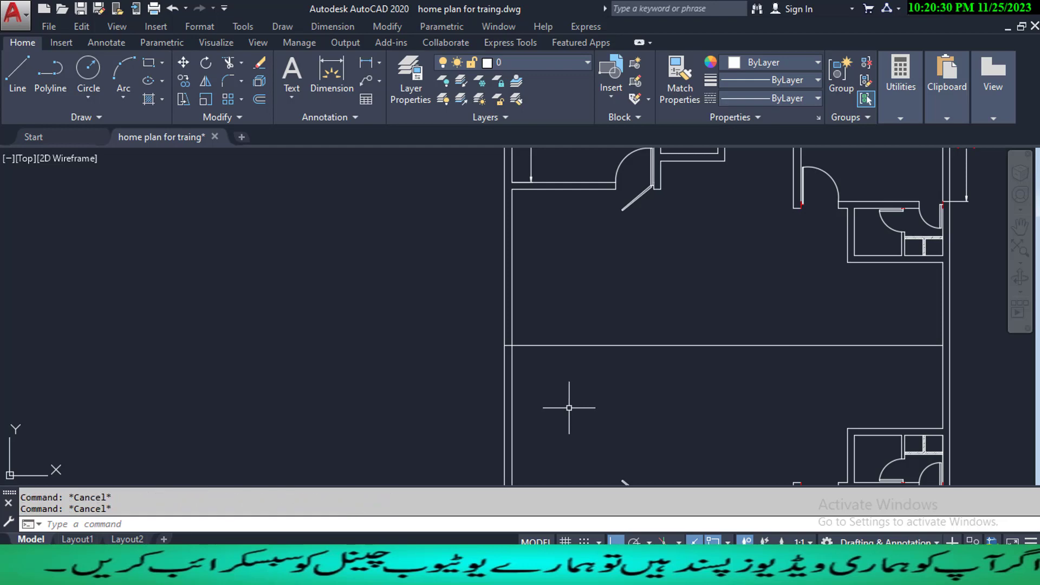
- Offset the horizontal centre line by 4 both above and below
mouse_move(605, 361)
middle_mouse_down()
mouse_move(630, 352)
mouse_move(676, 382)
mouse_move(653, 379)
mouse_move(658, 396)
middle_mouse_up()
scroll(630, 352, "down", 1)
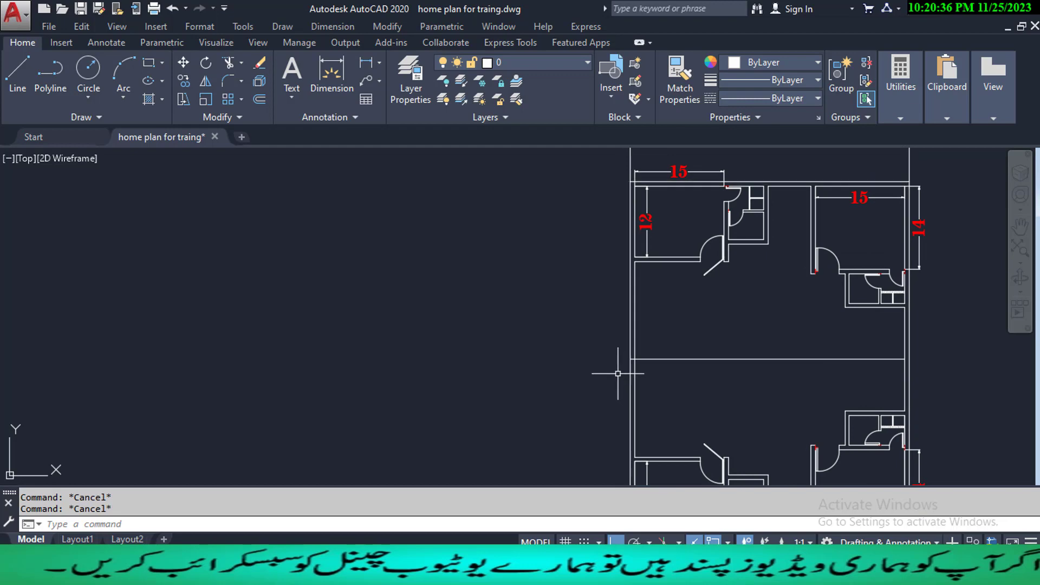
key("Return")
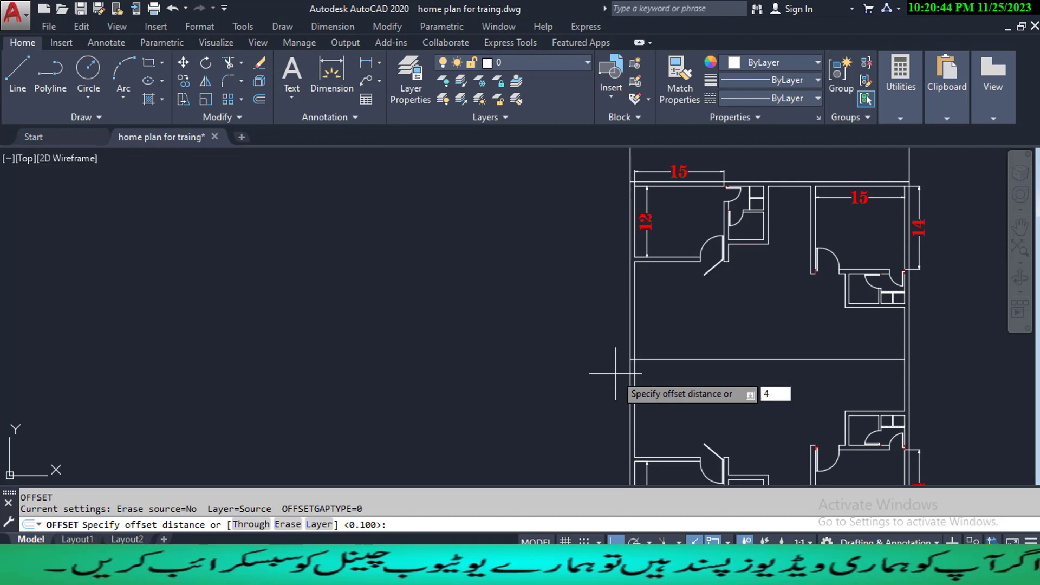
type("4")
key("Return")
left_click(639, 359)
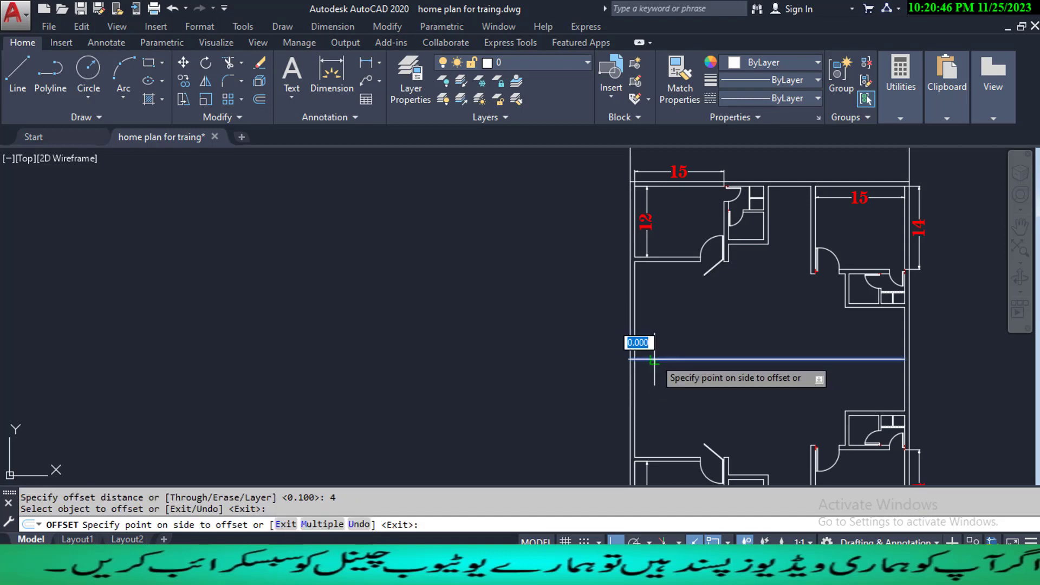
left_click(661, 319)
left_click(658, 359)
left_click(658, 393)
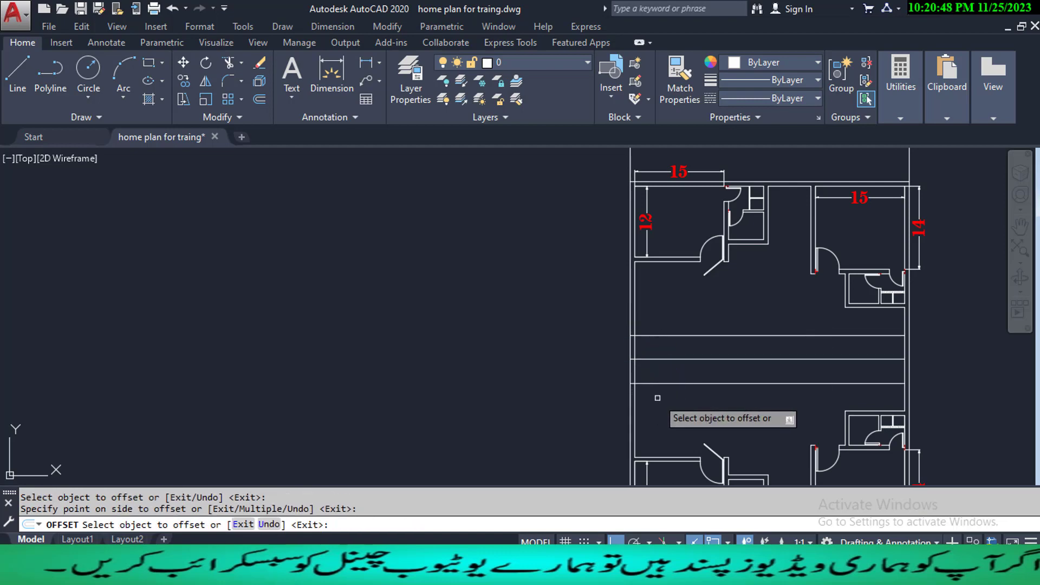
key("Escape")
key("Escape")
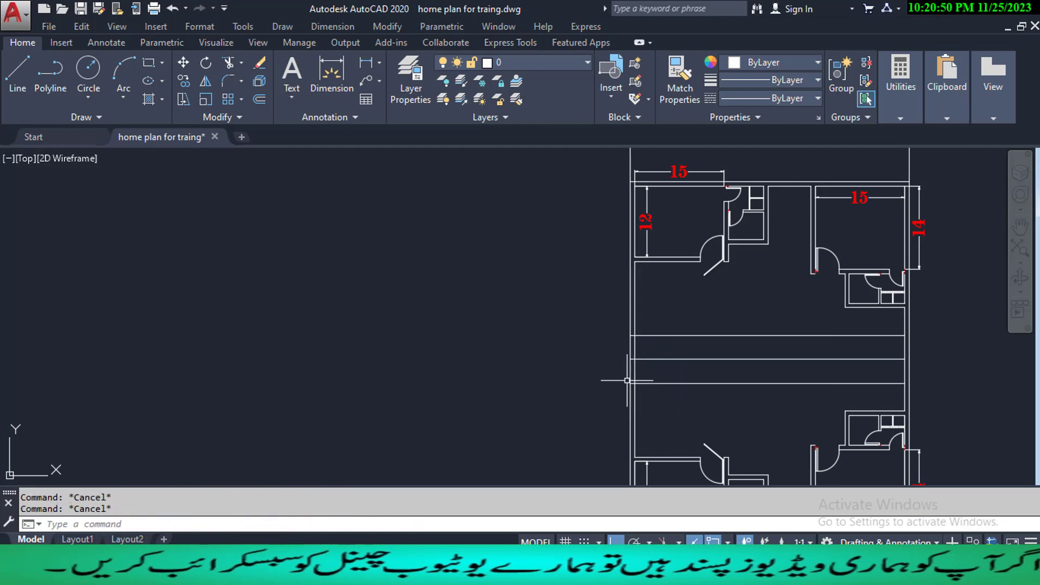
- Trim the two offset lines inside the central area, keeping only their short pieces within the left wall's thickness
scroll(629, 379, "up", 4)
key("space")
key("space")
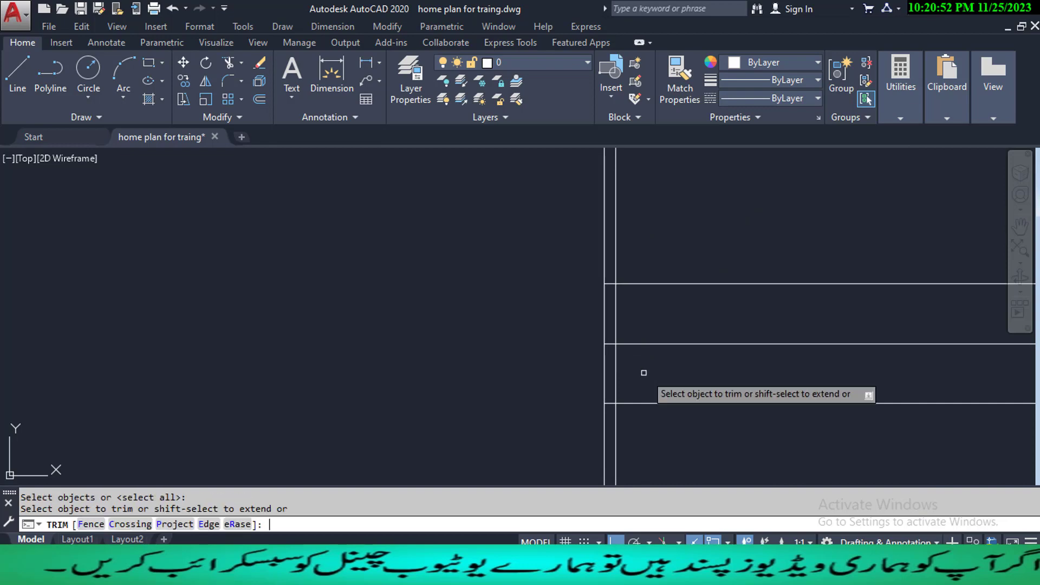
left_click(668, 421)
left_click(634, 363)
left_click(670, 303)
left_click(660, 253)
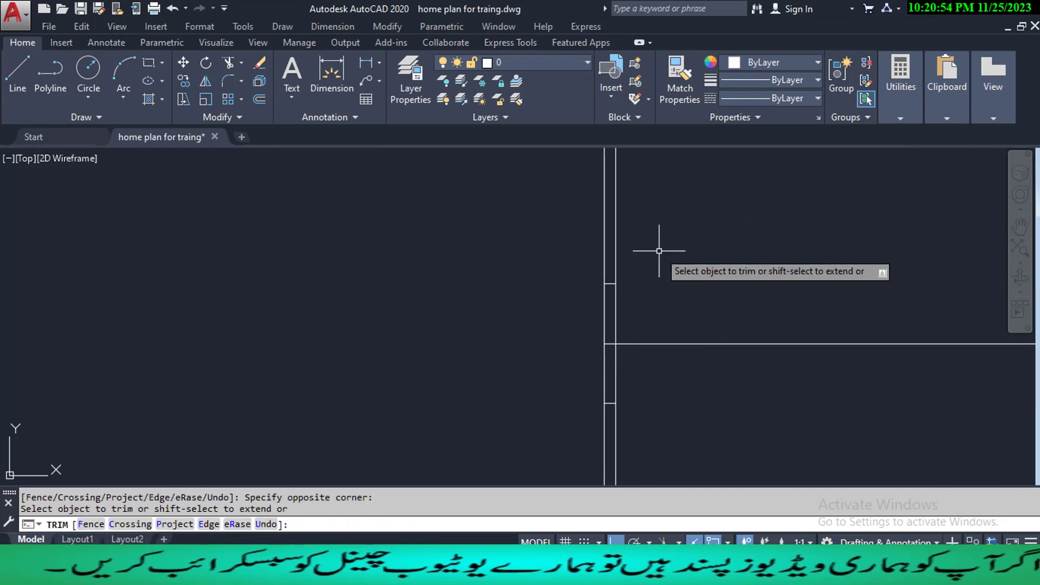
key("Escape")
key("Escape")
key("Escape")
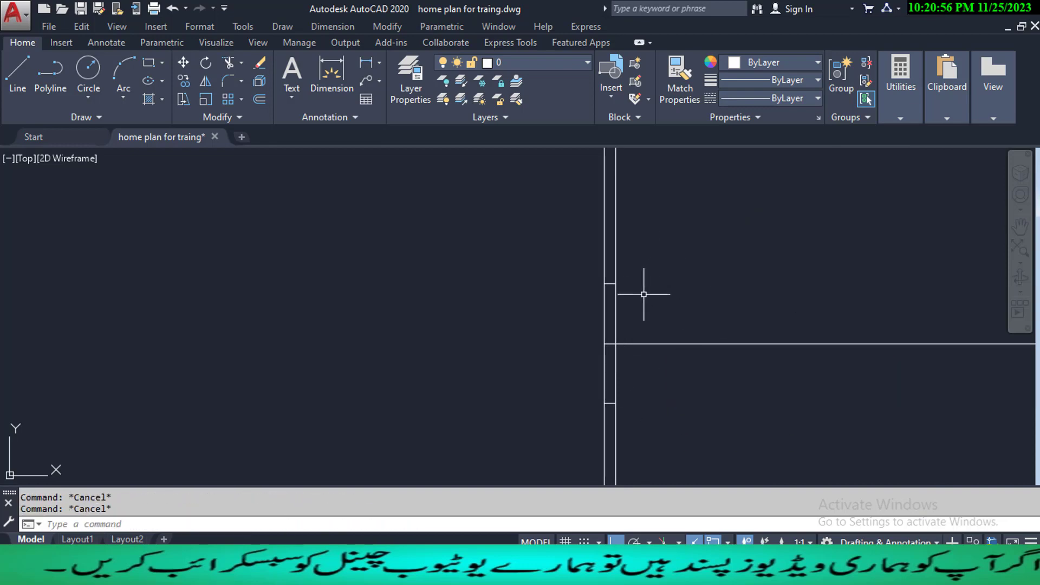
- Trim the left wall's inner line between the two short jamb lines, on both sides of the centre line
type("TR")
key("space")
key("space")
left_click(624, 381)
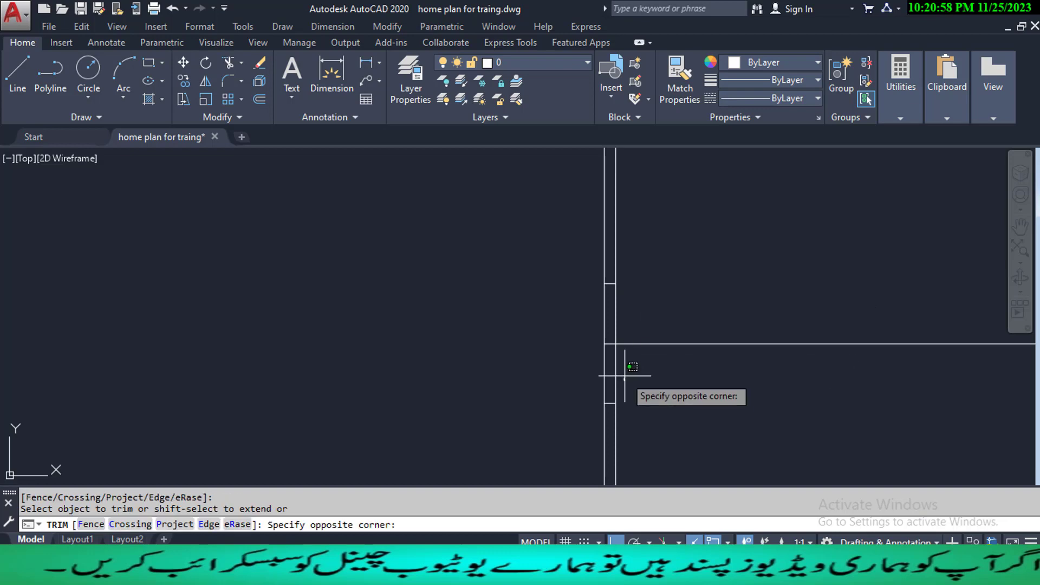
left_click(629, 325)
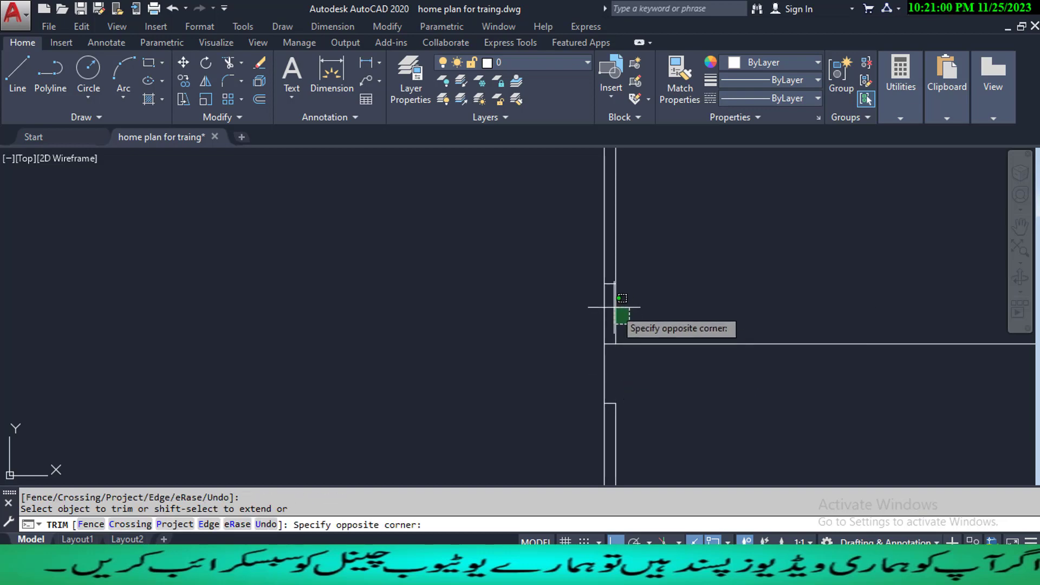
left_click(613, 302)
key("Escape")
key("Escape")
key("Escape")
- Start a door leaf at the lower jamb's outer corner with line segments 0.1 up and 4 to the right
scroll(632, 318, "down", 3)
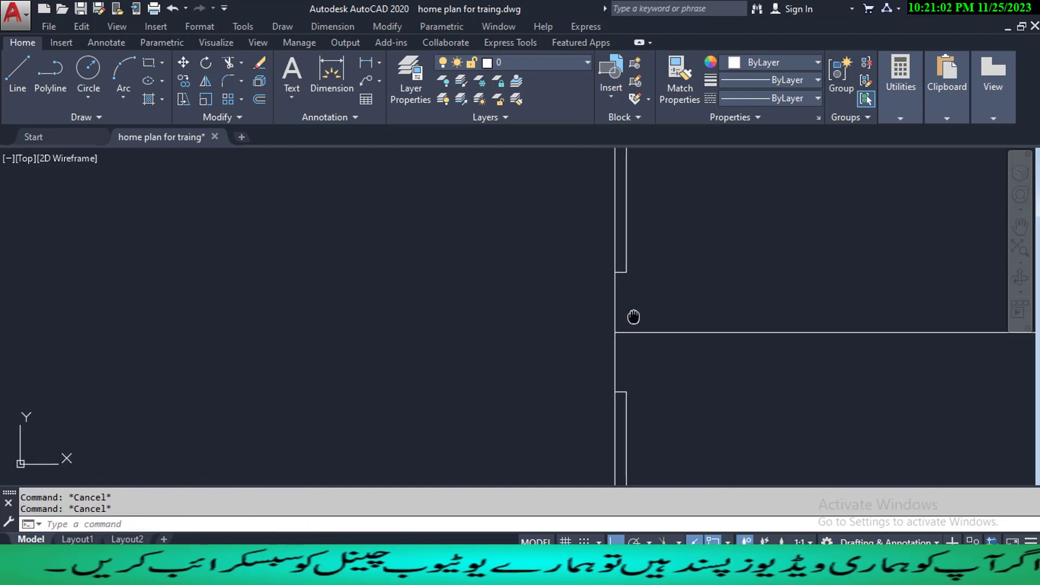
scroll(643, 313, "down", 2)
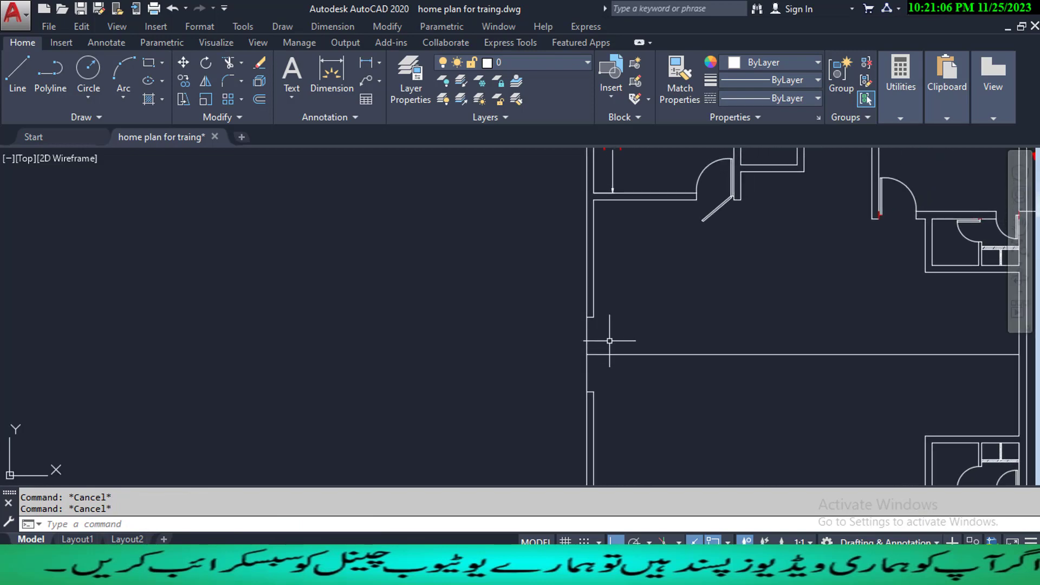
middle_click_drag(608, 346, 588, 358)
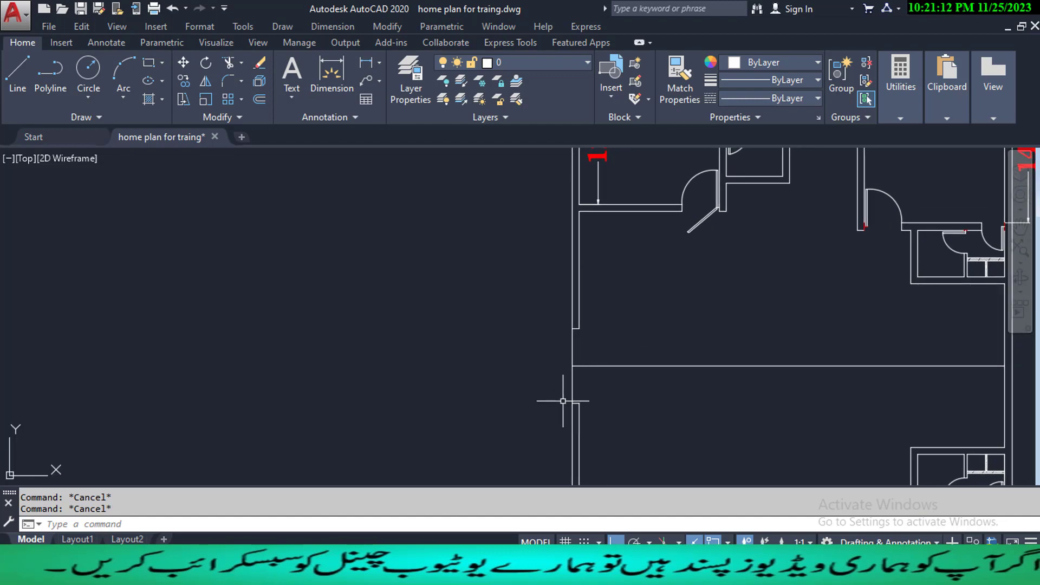
scroll(570, 406, "up", 3)
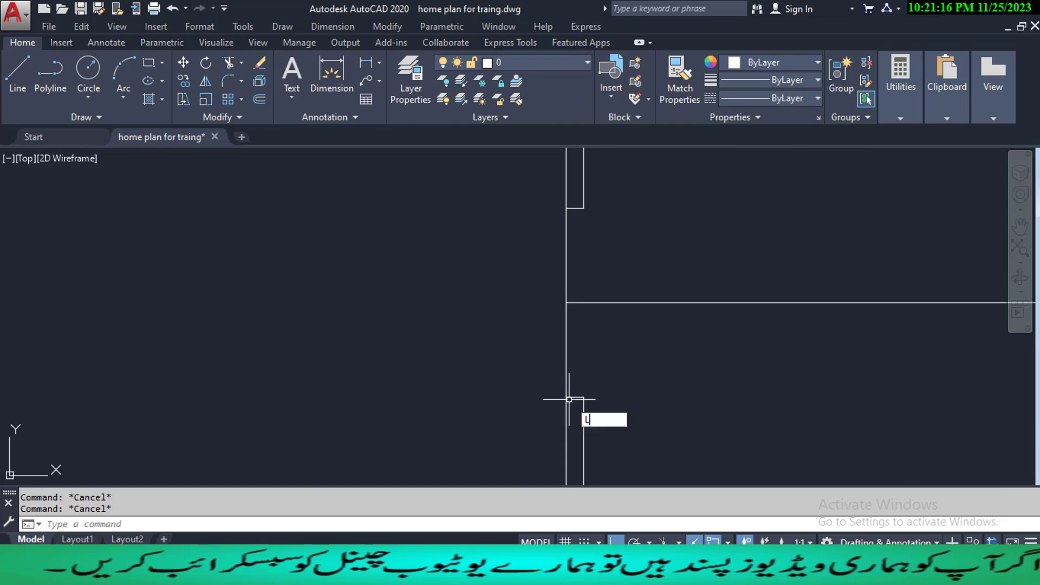
key("Return")
left_click(567, 398)
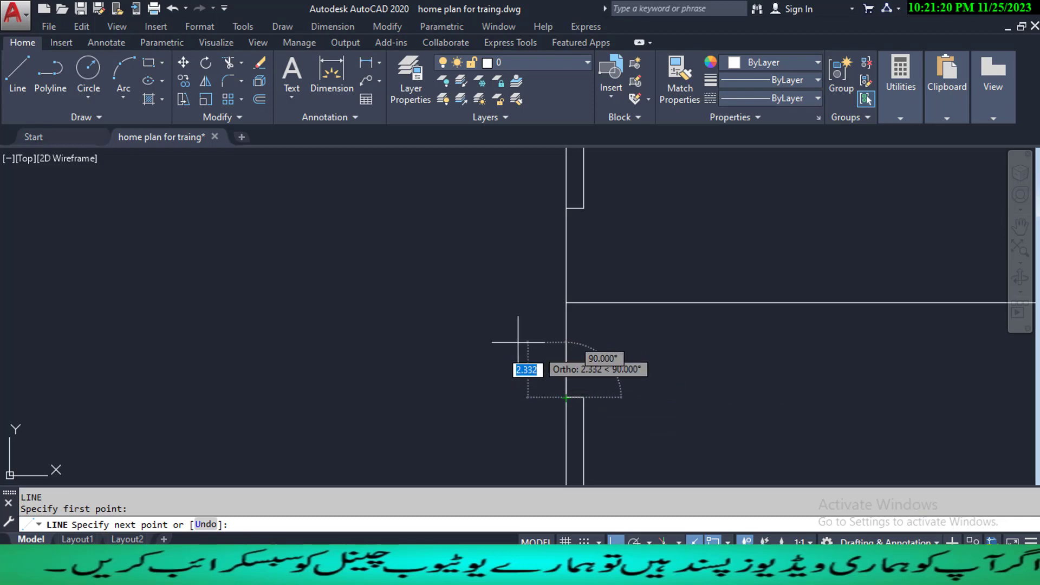
type(".1")
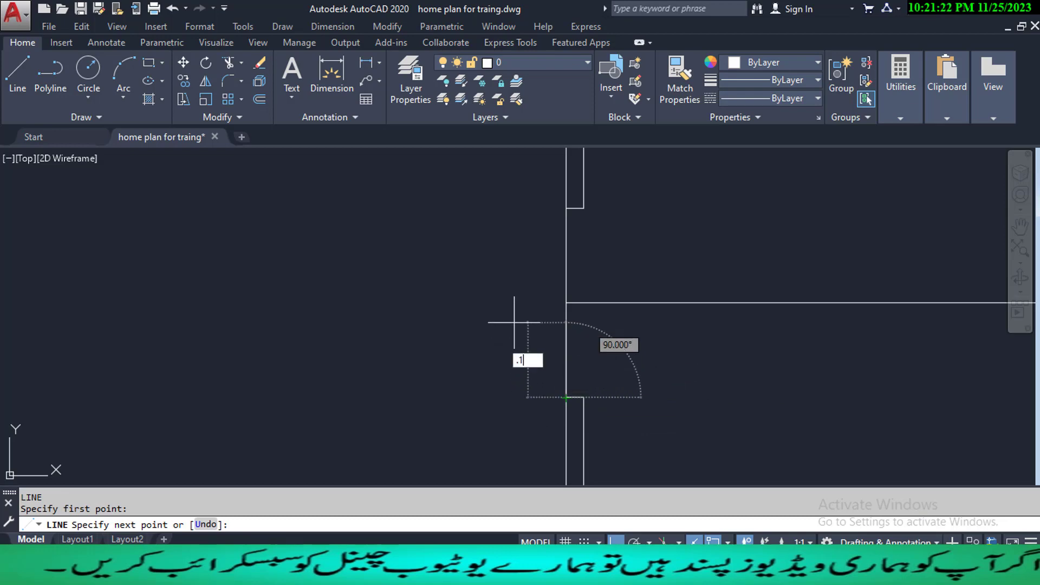
key("Return")
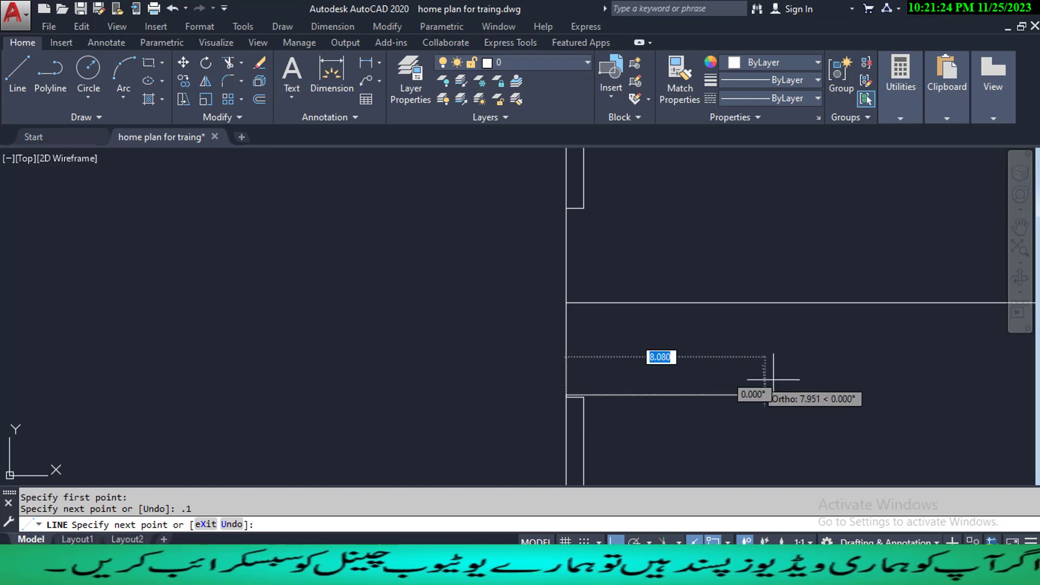
type("4")
key("Return")
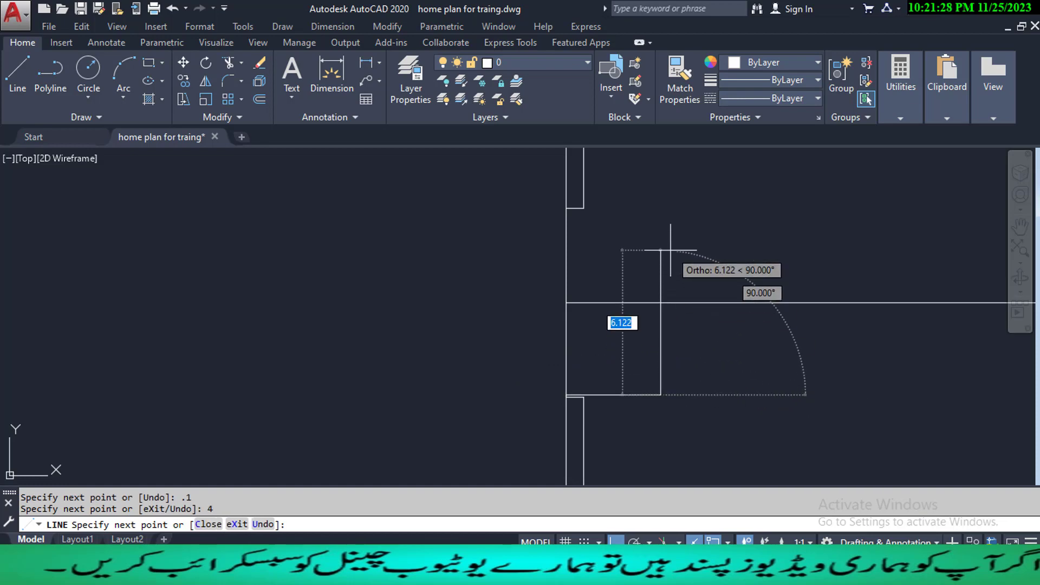
- Complete the door leaf outline with segments 0.15 up and 4 back to the wall's outer line
type(".15")
key("Return")
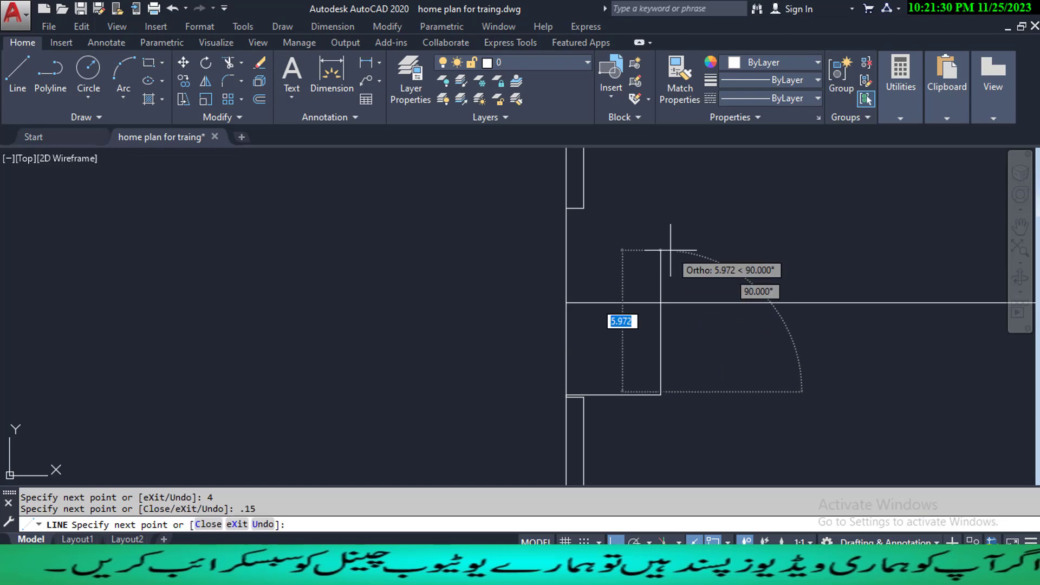
type("4")
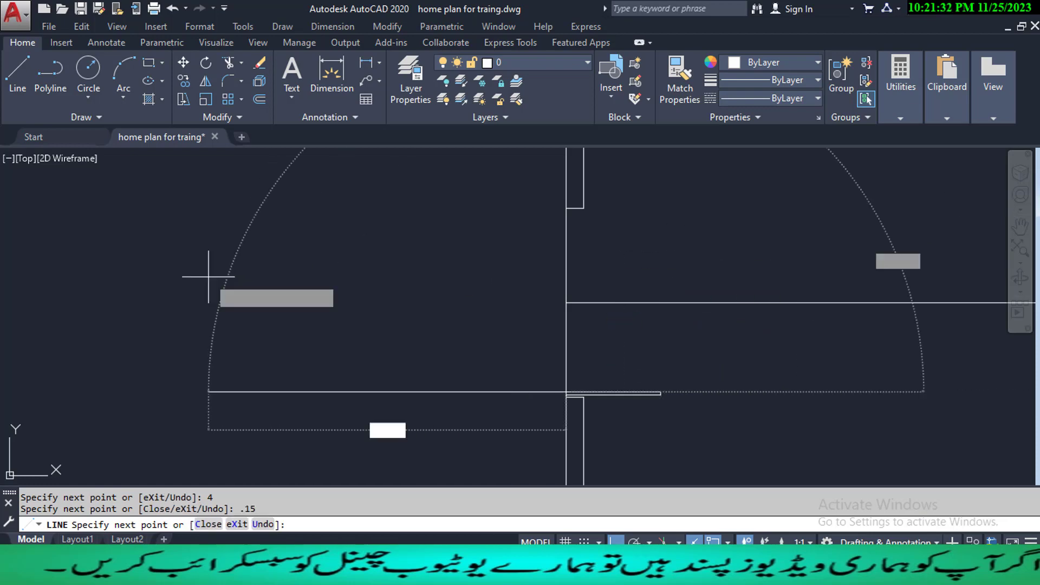
key("Return")
scroll(515, 404, "up", 4)
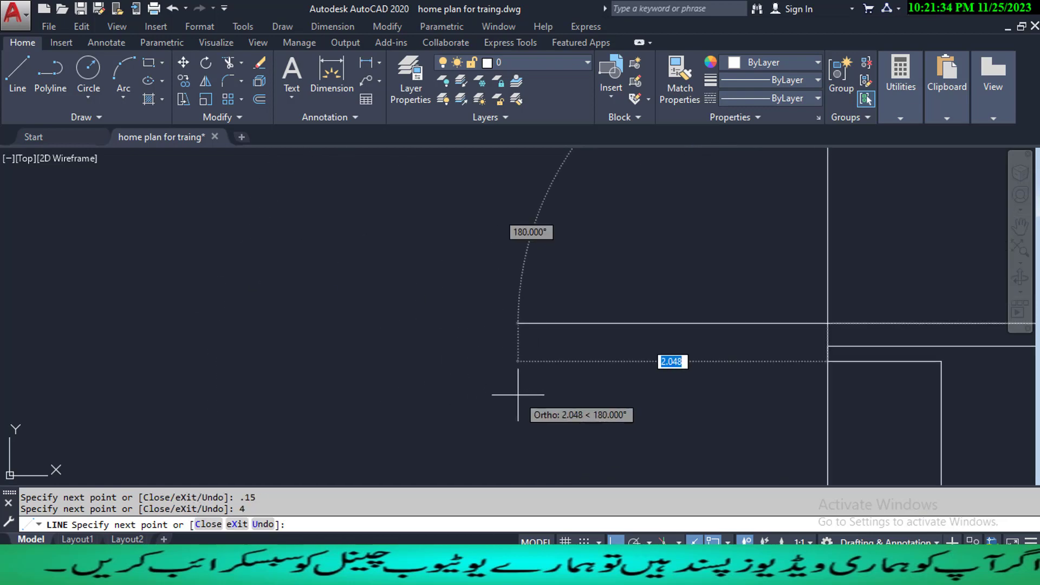
middle_click_drag(753, 397, 486, 381)
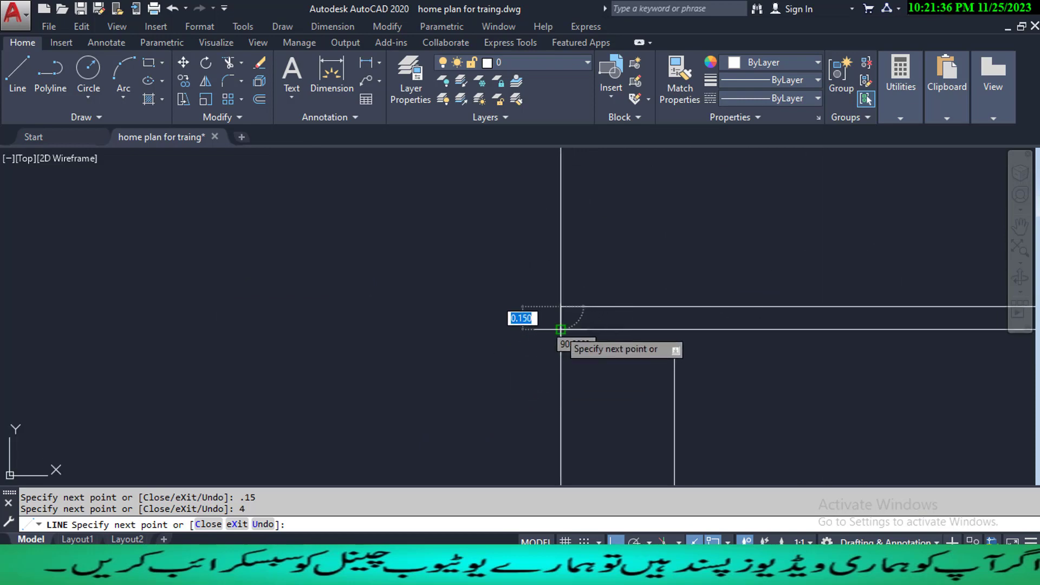
key("Escape")
key("Escape")
scroll(558, 328, "down", 4)
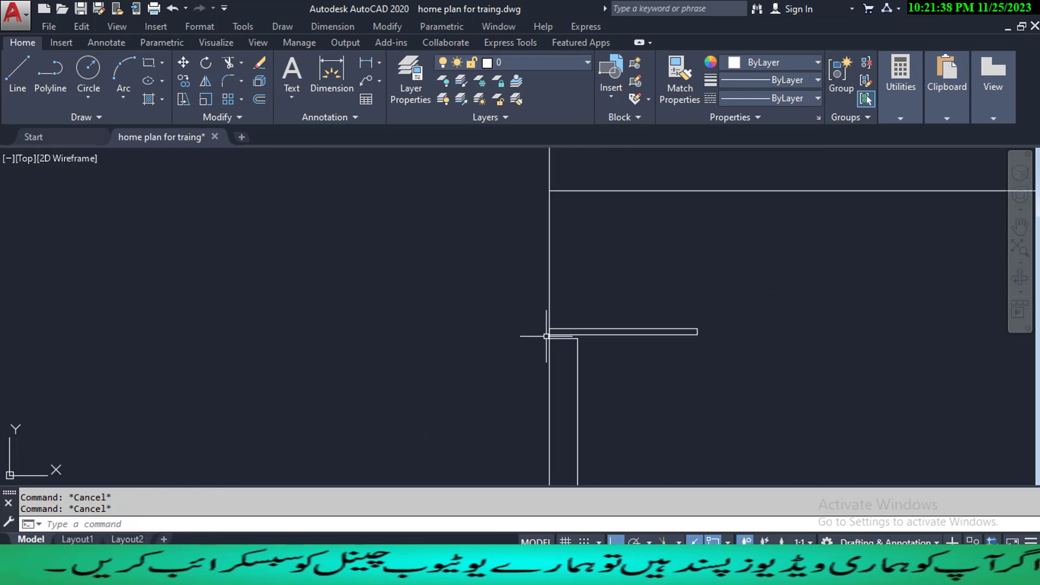
- Trim the left wall's outer line out of the entrance opening, on both sides of the horizontal centre line
type("tr")
key("Return")
key("Return")
left_click(539, 300)
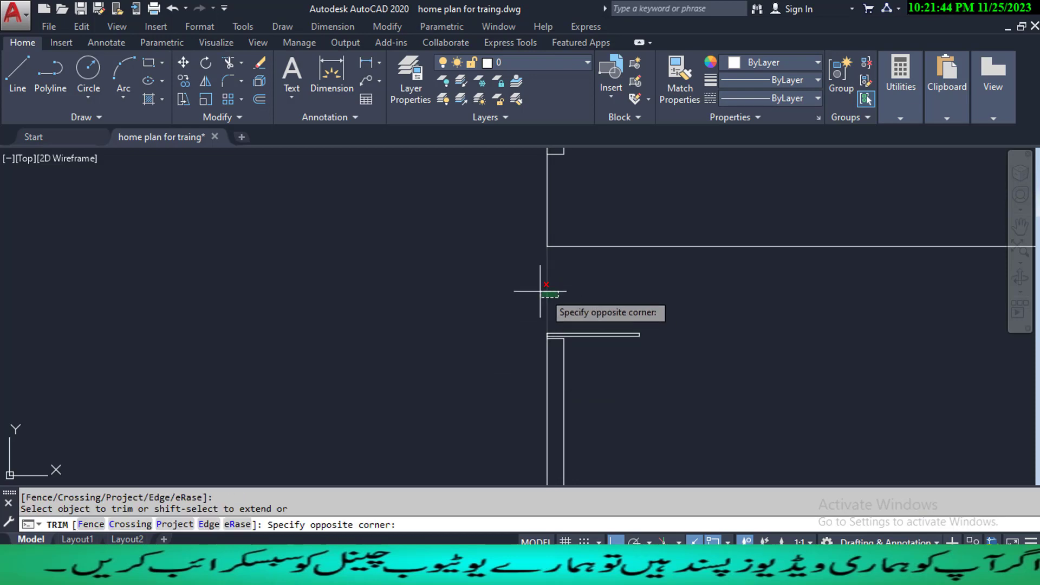
left_click(568, 219)
left_click(547, 214)
key("Escape")
key("Escape")
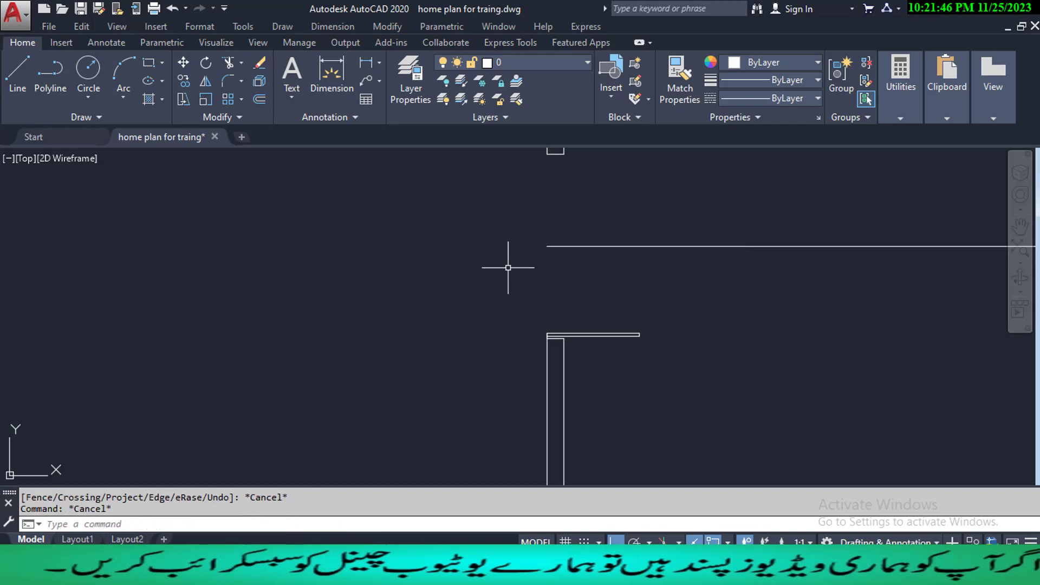
- Draw a vertical line across the entrance opening from the upper jamb's outer corner to the lower jamb's outer corner
type("l")
key("Return")
middle_click_drag(531, 212, 543, 251)
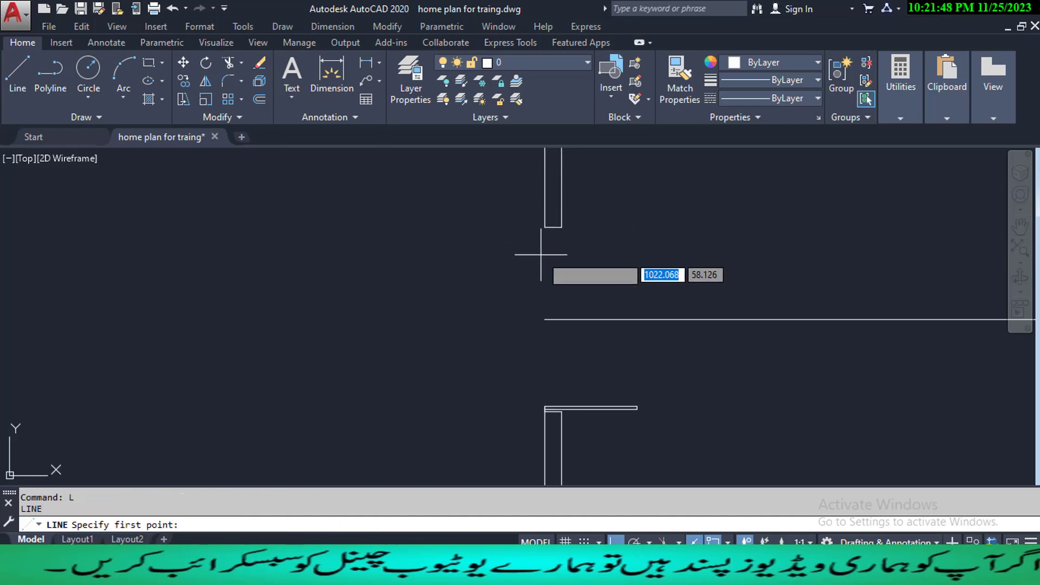
left_click(545, 227)
scroll(548, 256, "up", 5)
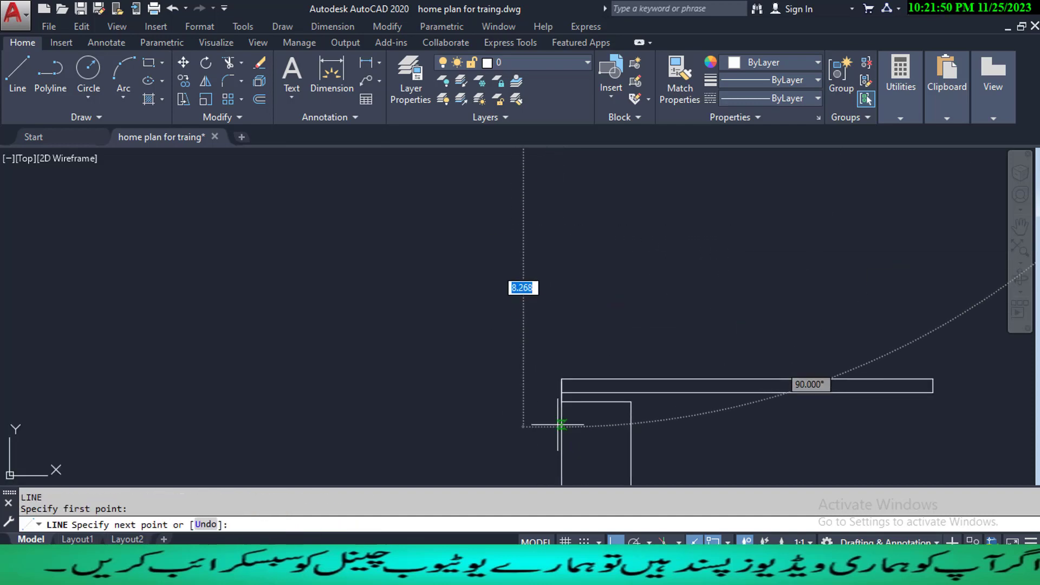
key("Escape")
key("Escape")
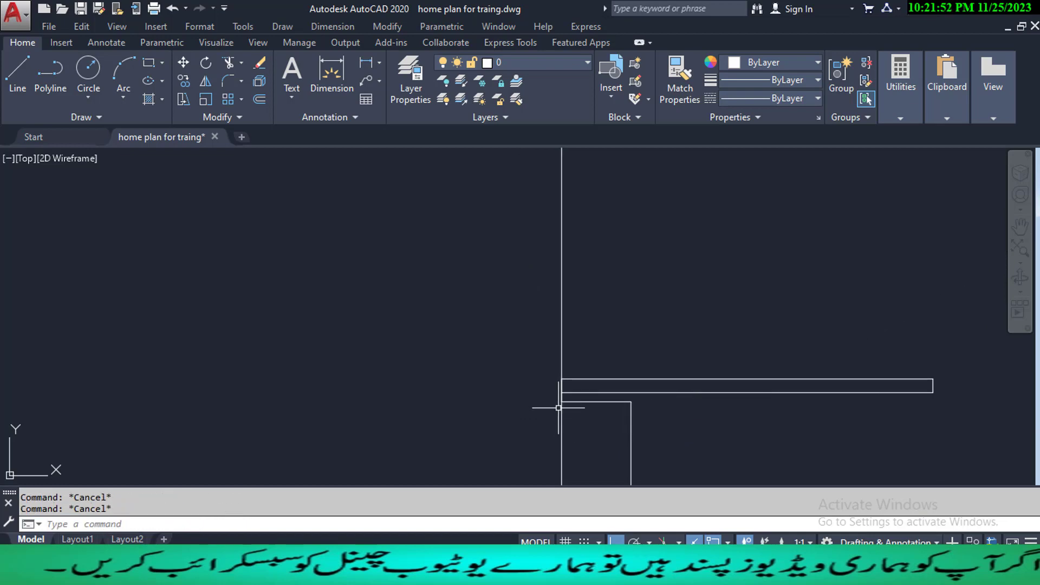
- Mirror the lower door leaf about the horizontal centre line, keeping the source objects
scroll(554, 398, "up", 4)
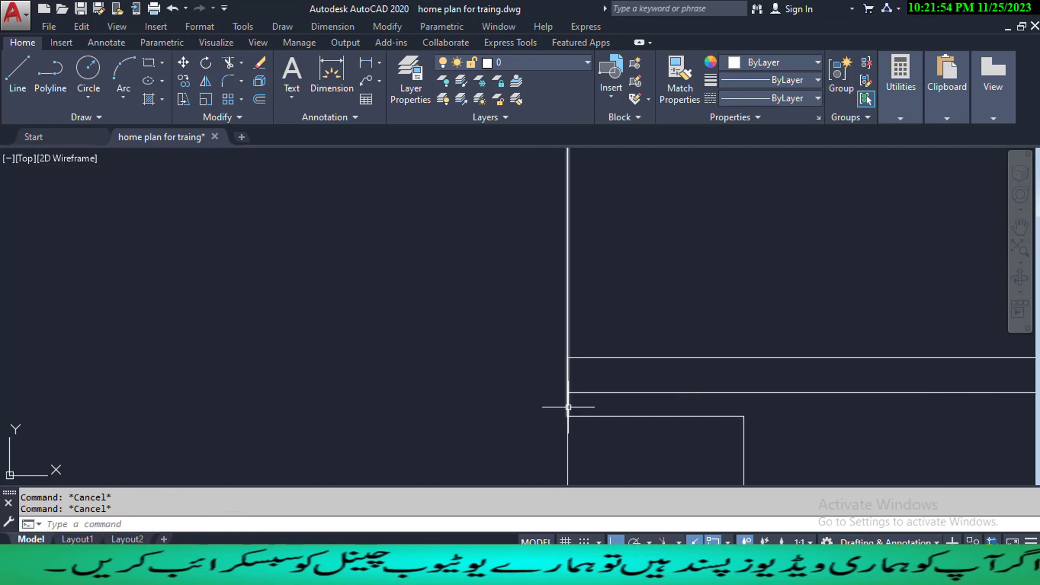
scroll(547, 408, "down", 5)
mouse_move(562, 340)
middle_mouse_down()
mouse_move(517, 383)
mouse_move(521, 394)
middle_mouse_up()
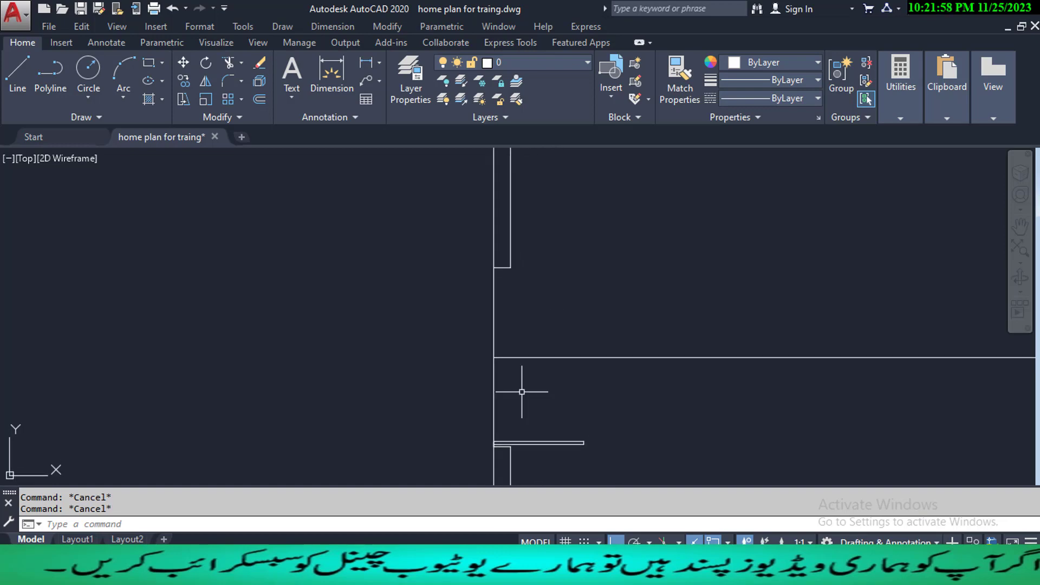
key("Return")
left_click(467, 417)
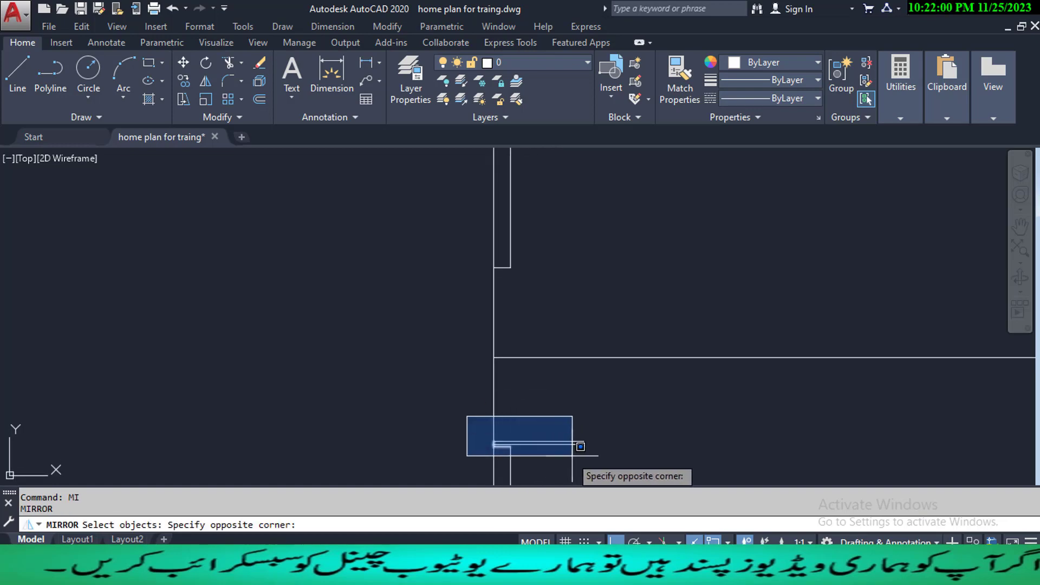
left_click(595, 447)
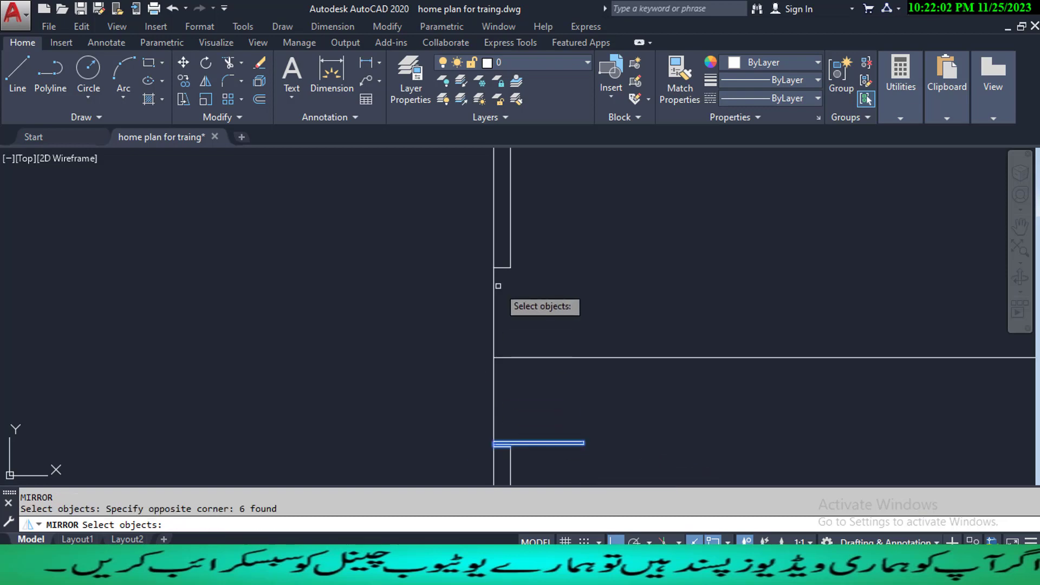
key("Return")
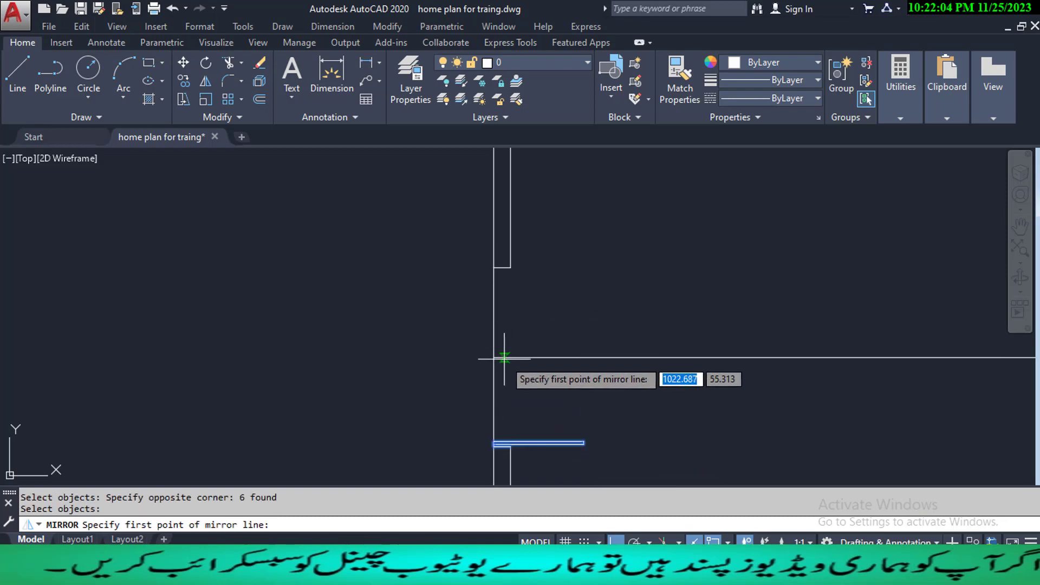
left_click(494, 357)
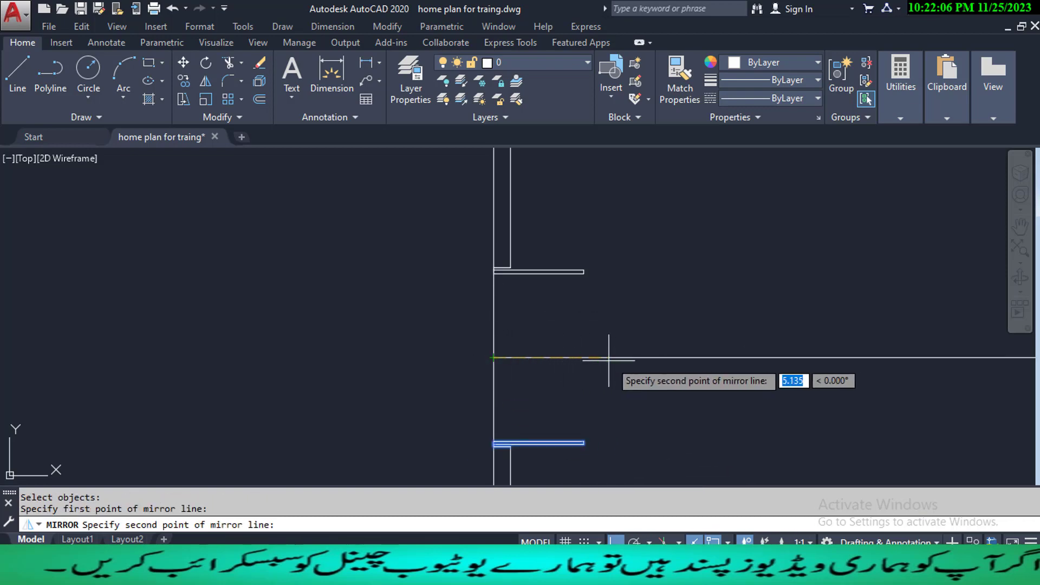
left_click(629, 358)
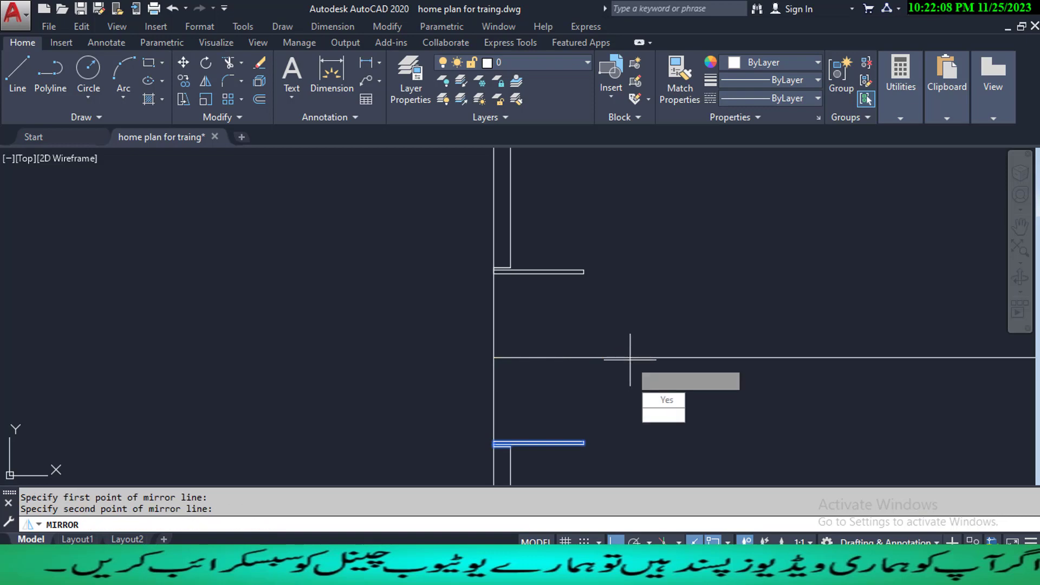
left_click(653, 411)
- Draw a three-point arc from the centre line's left end to the lower free corner of the upper door leaf
scroll(531, 295, "up", 3)
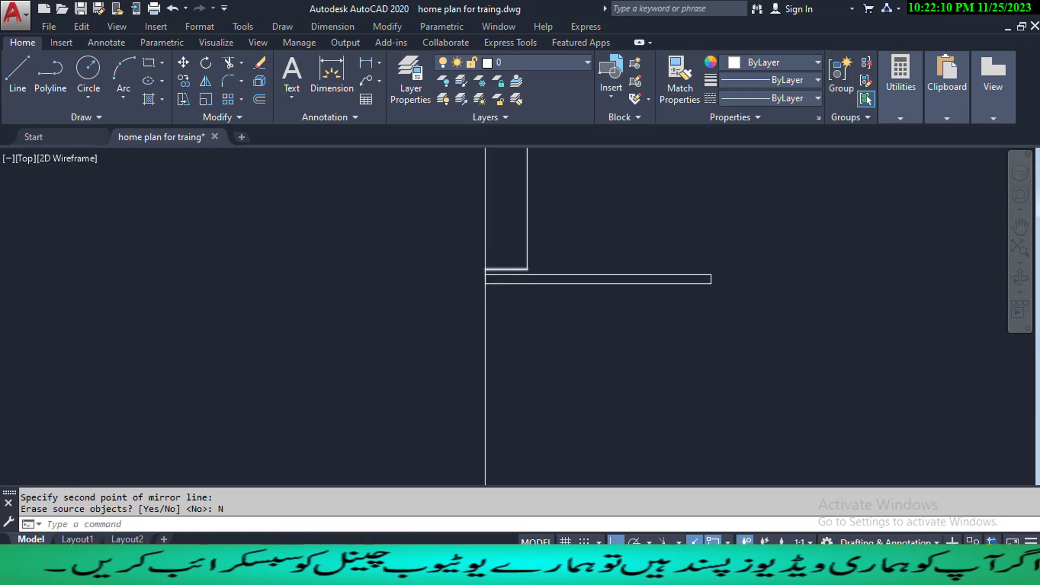
middle_click_drag(560, 335, 521, 258)
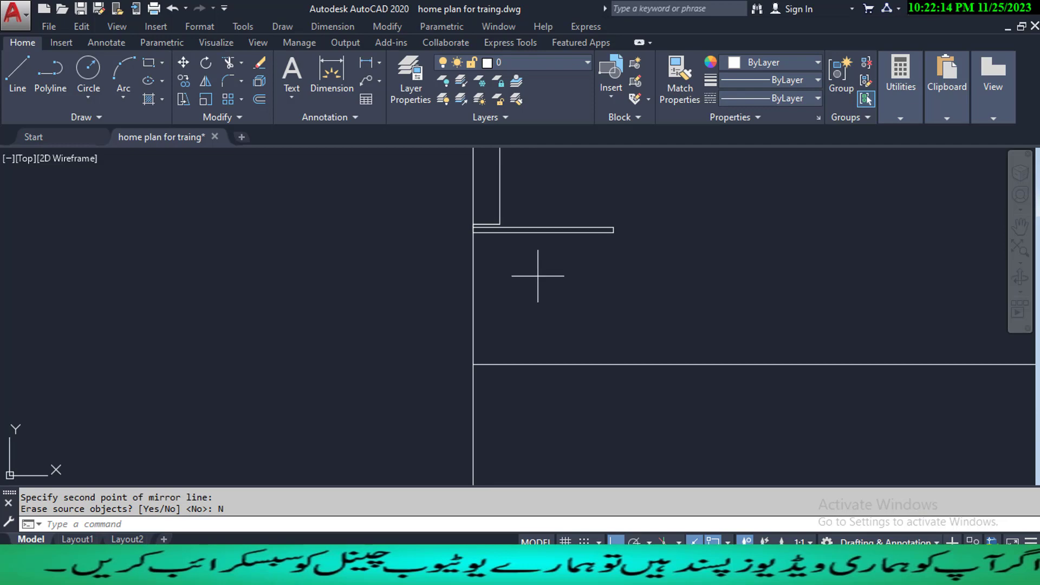
type("a")
key("Return")
left_click(473, 364)
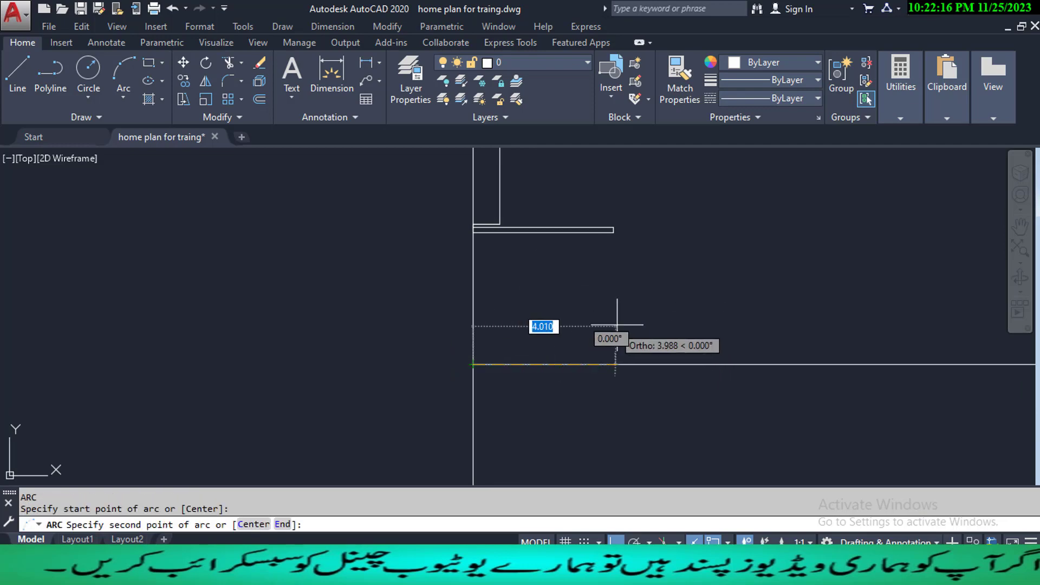
left_click(655, 326)
left_click(614, 235)
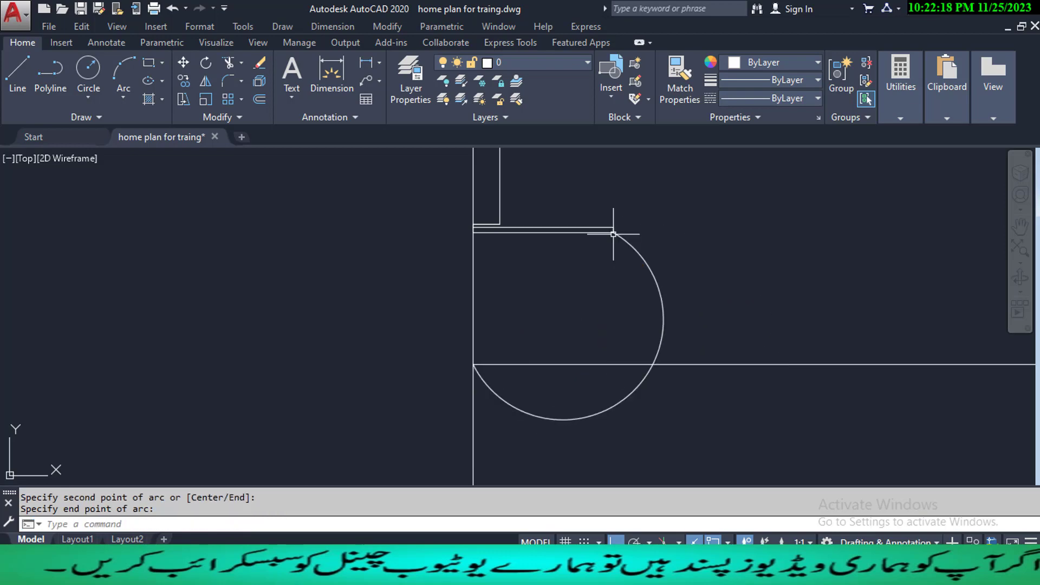
- Reshape the arc by its midpoint into a quarter-circle door swing between the centre line and the upper leaf
left_click(652, 362)
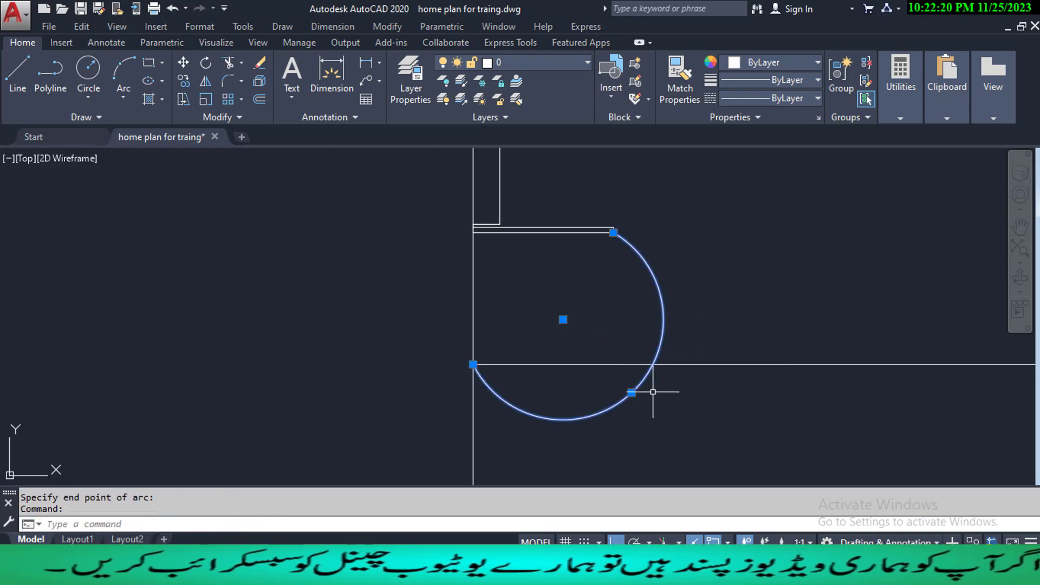
left_click(634, 393)
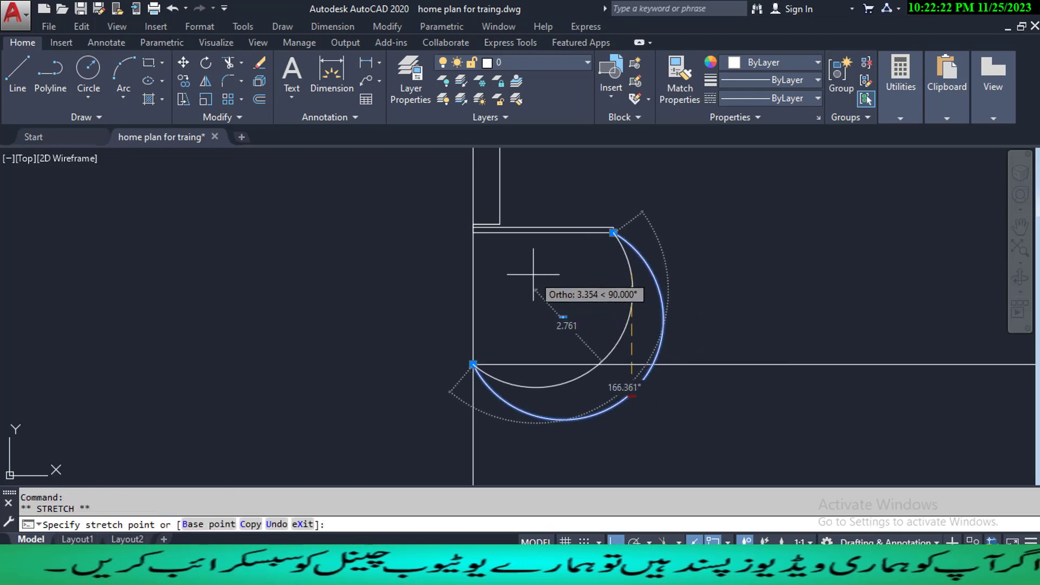
left_click(564, 318)
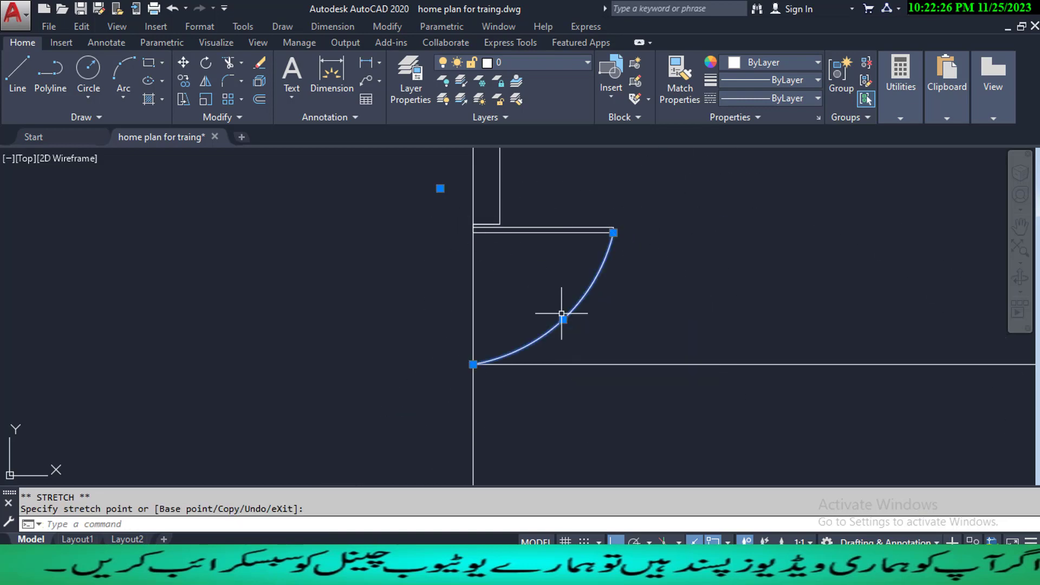
scroll(573, 328, "up", 4)
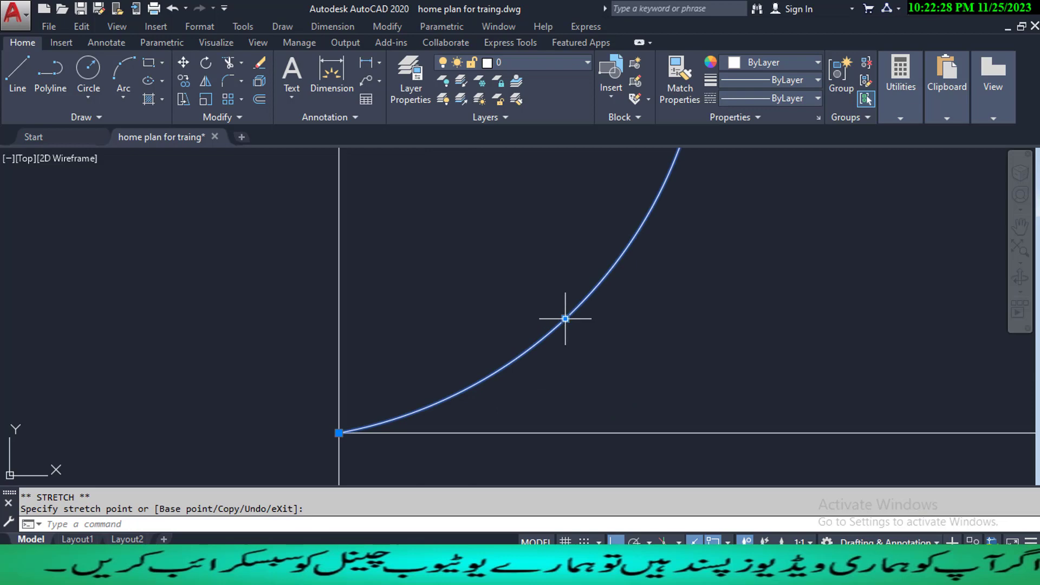
left_click(565, 319)
scroll(560, 320, "down", 4)
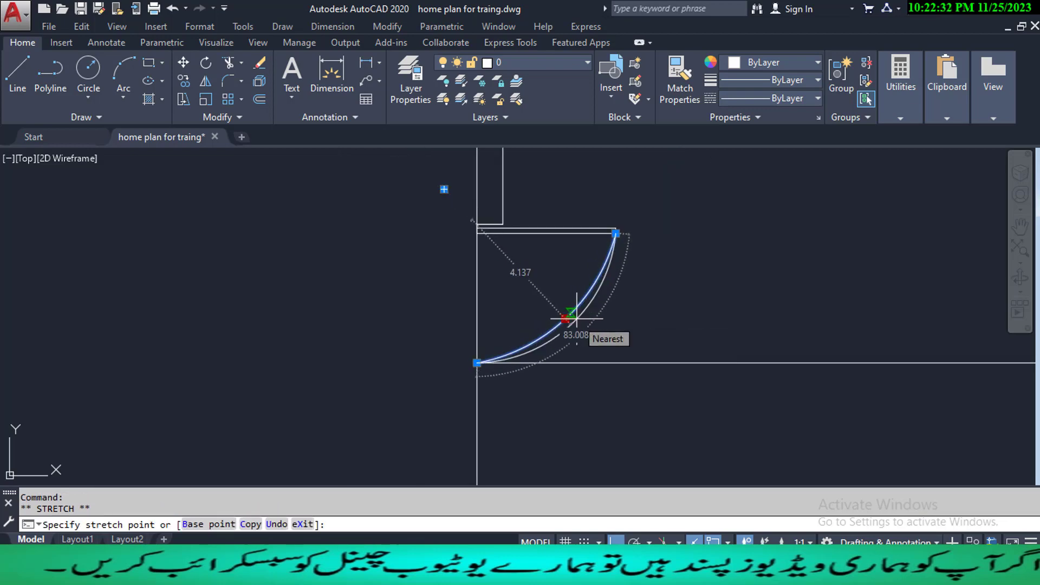
key("Escape")
key("Escape")
key("Escape")
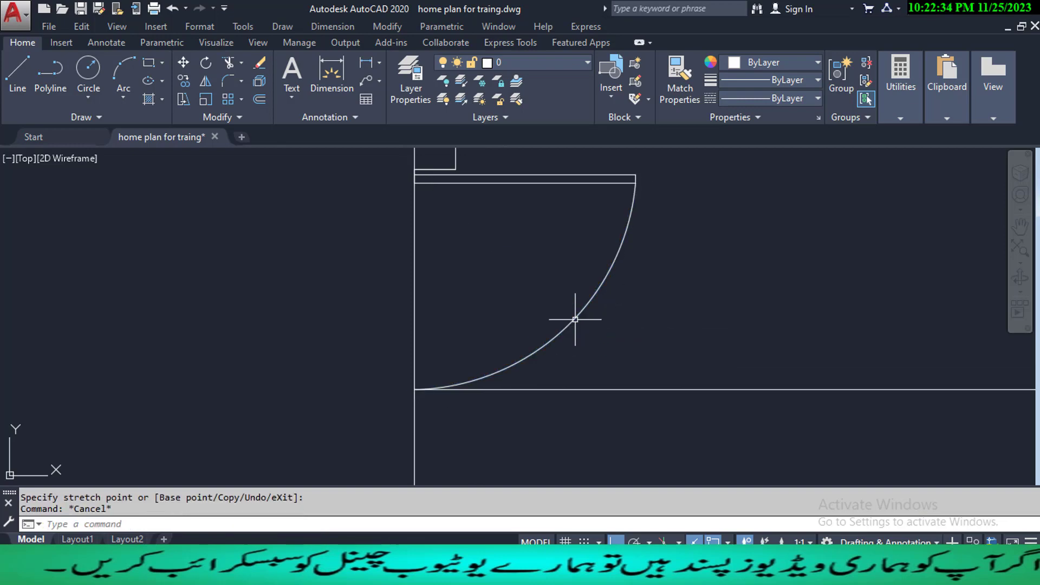
middle_click_drag(575, 342, 576, 327)
type("M")
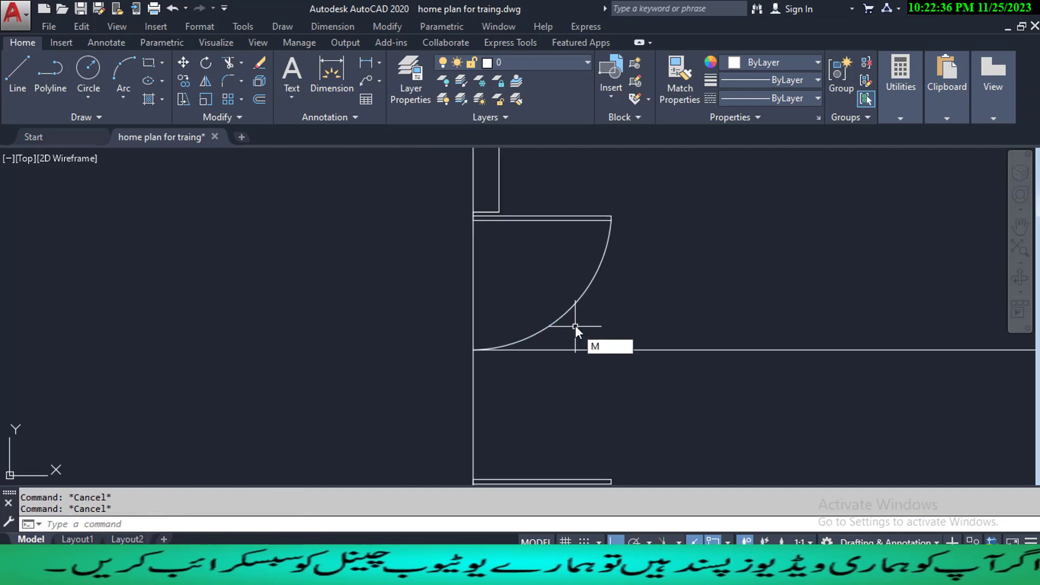
type("I")
key("Return")
left_click(572, 304)
key("Return")
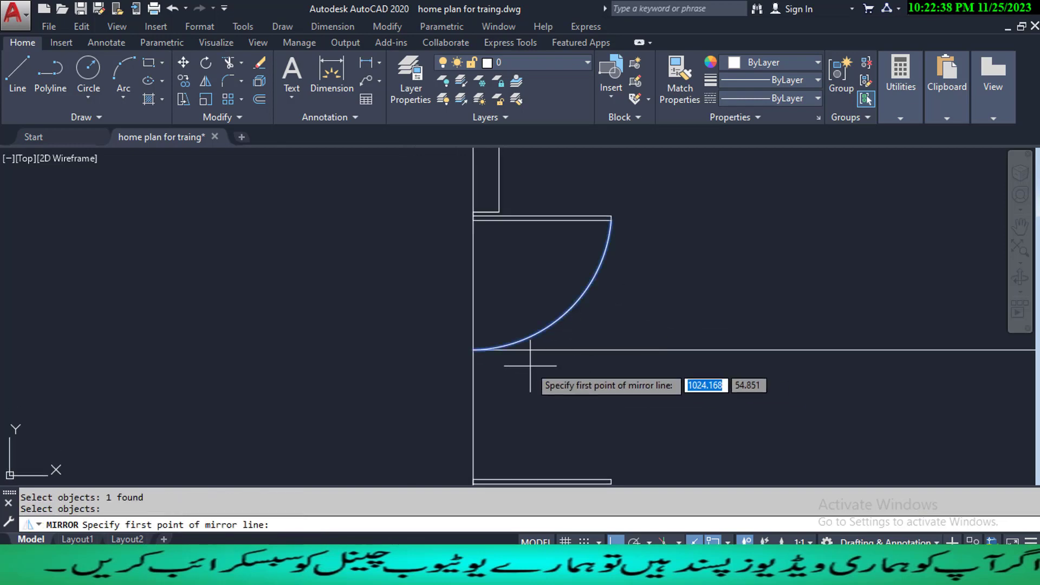
left_click(473, 350)
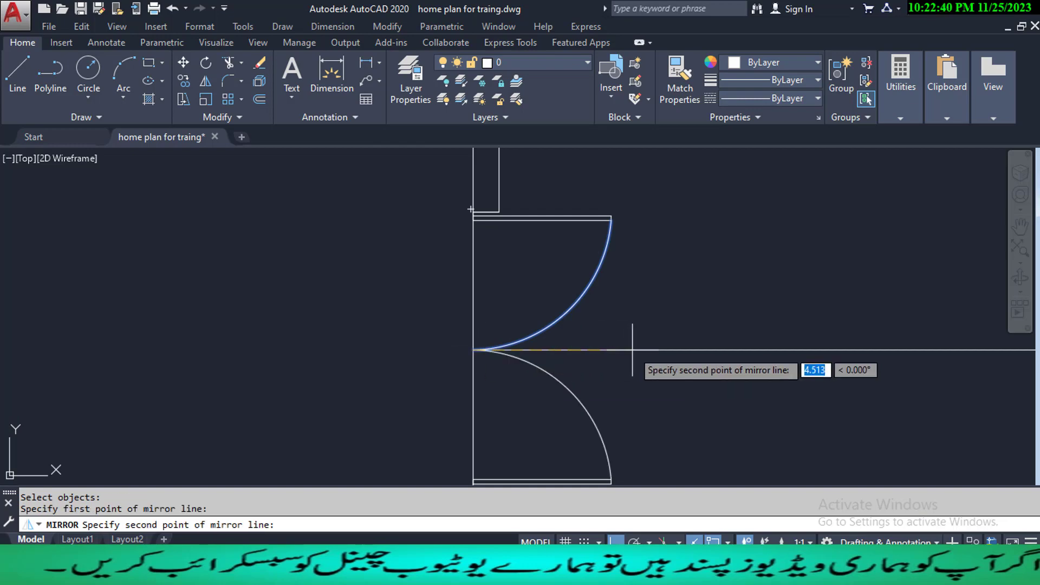
left_click(655, 350)
key("Escape")
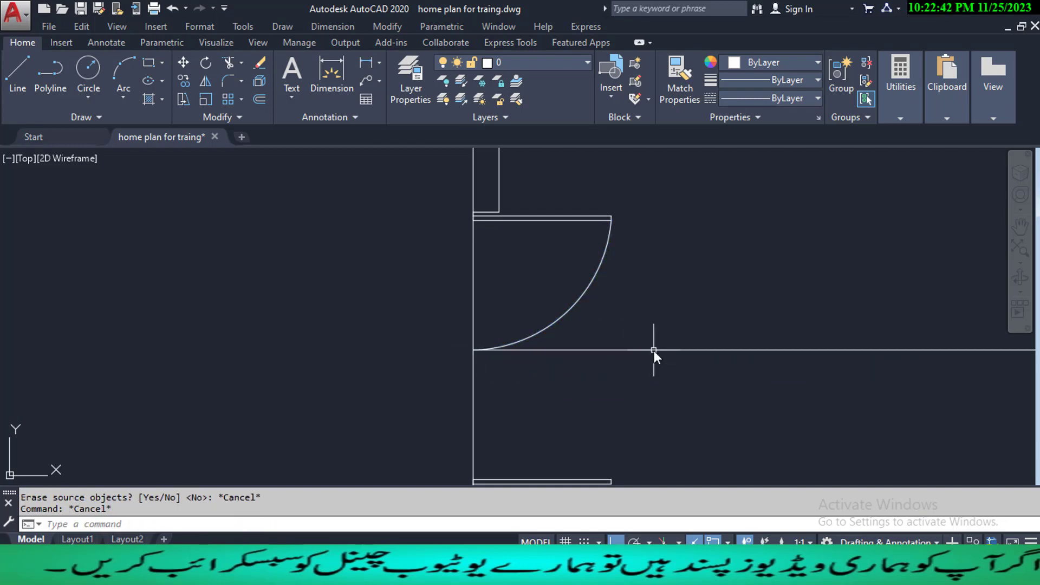
- Mirror the upper door swing arc about the horizontal centre line, keeping the source arc
key("Return")
left_click(578, 311)
left_click(553, 297)
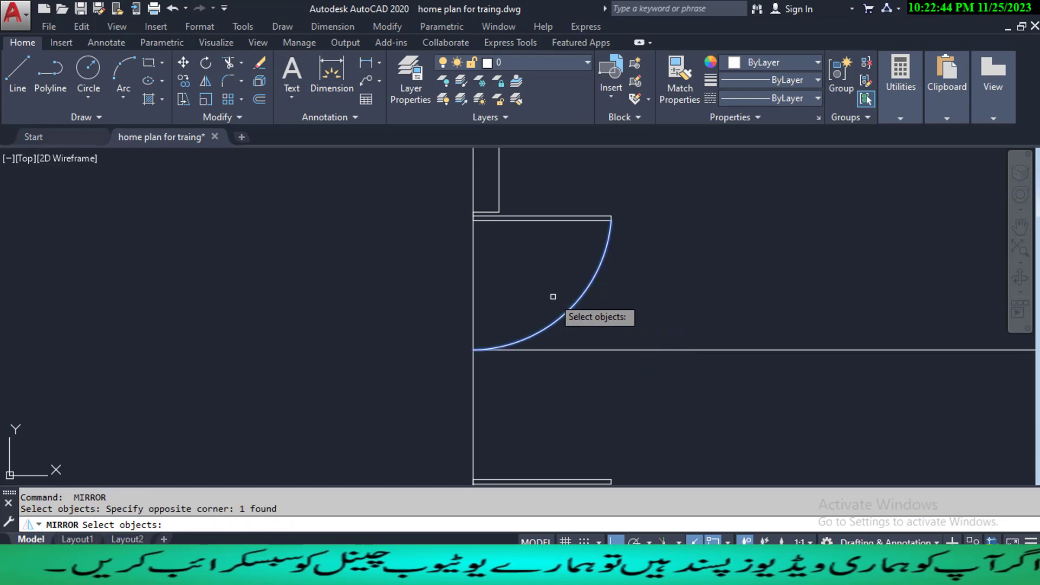
key("Return")
left_click(474, 350)
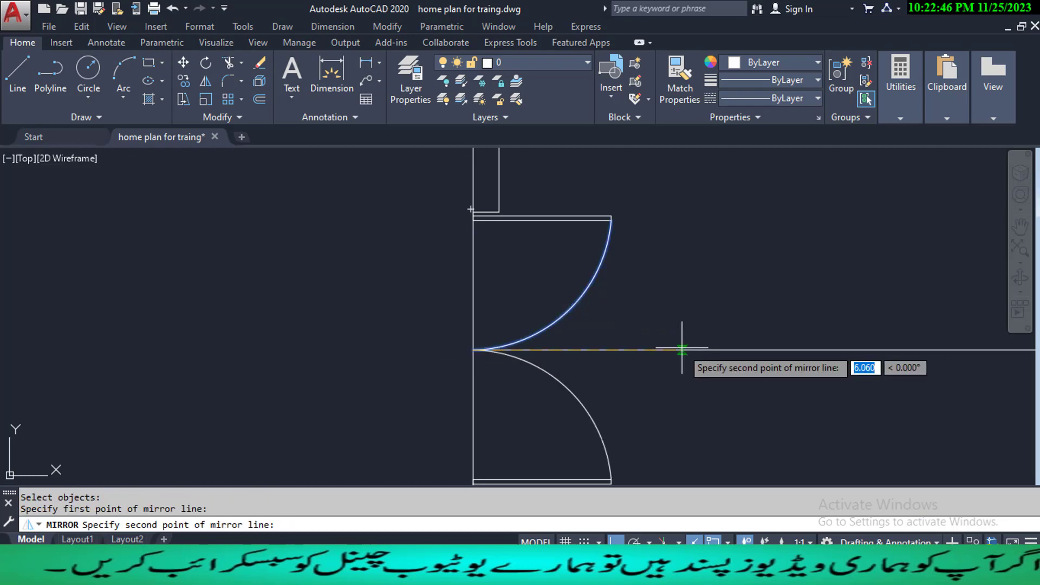
left_click(682, 350)
left_click(710, 404)
key("Escape")
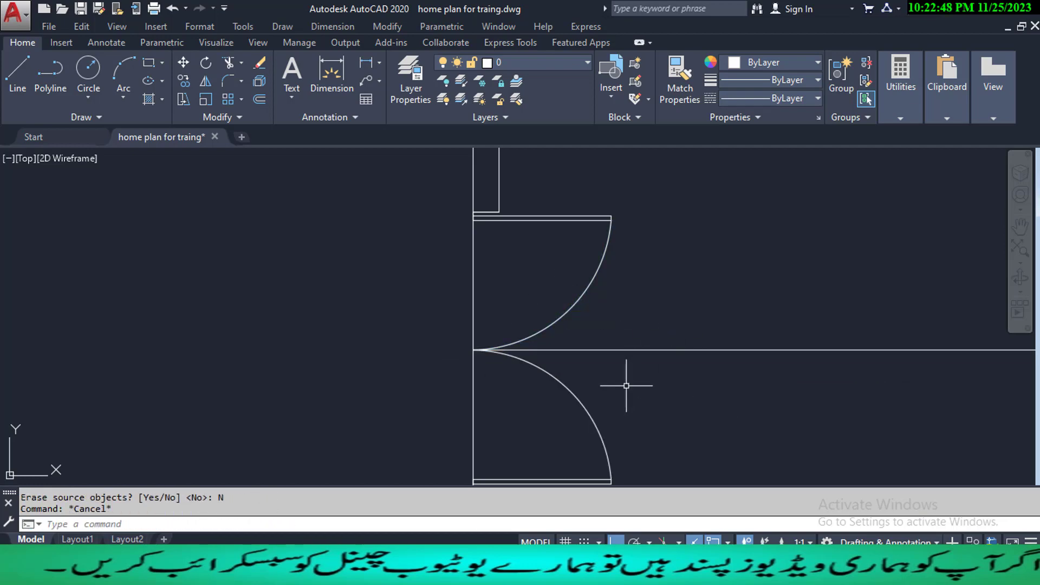
key("Escape")
- Measure the vertical distance along the right wall from the upper bathroom's lower corner to the centre line with a linear dimension
scroll(624, 384, "down", 2)
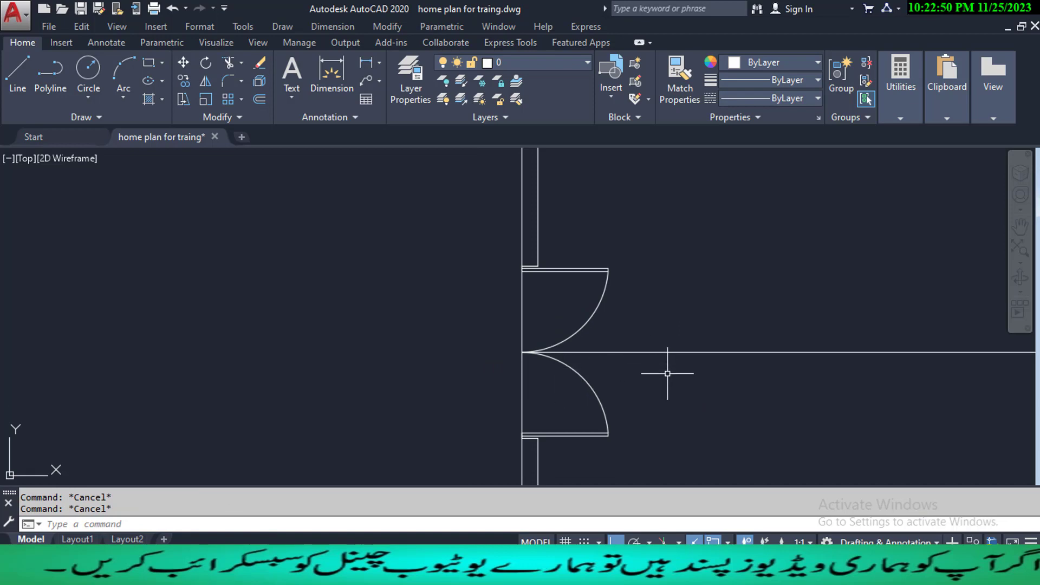
scroll(667, 374, "down", 2)
middle_click_drag(668, 373, 543, 370)
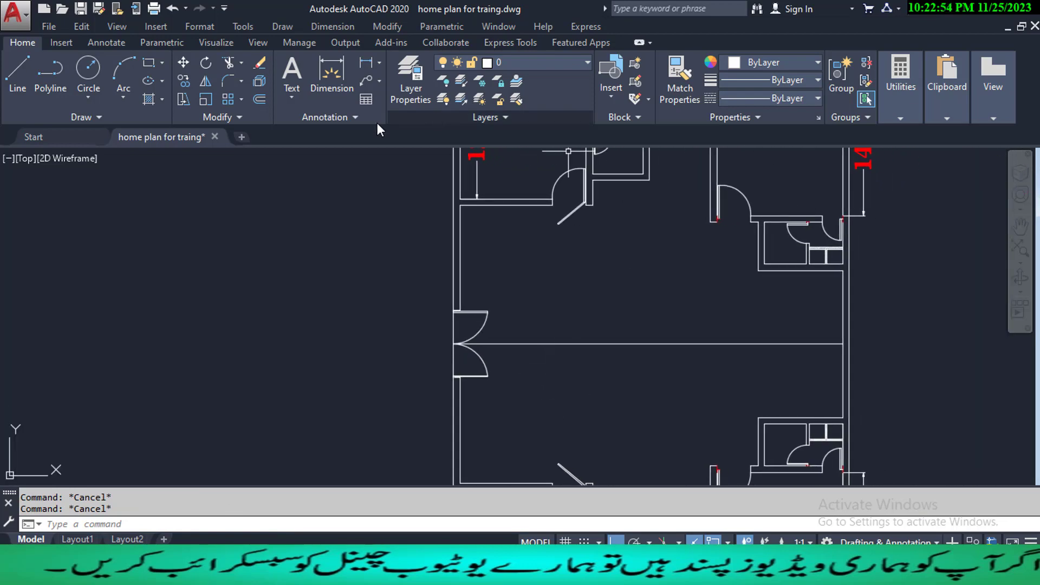
left_click(348, 27)
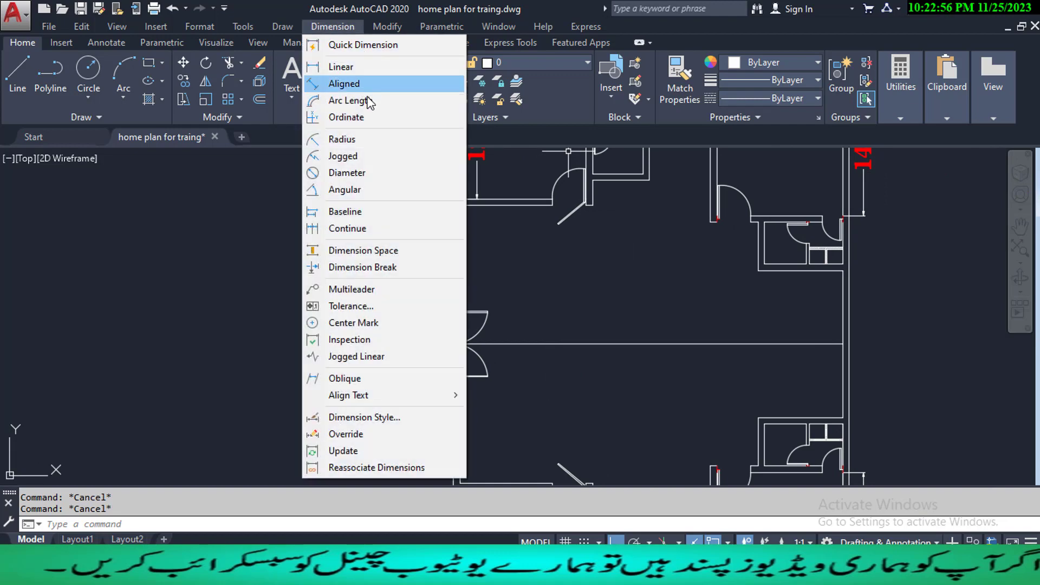
left_click(374, 66)
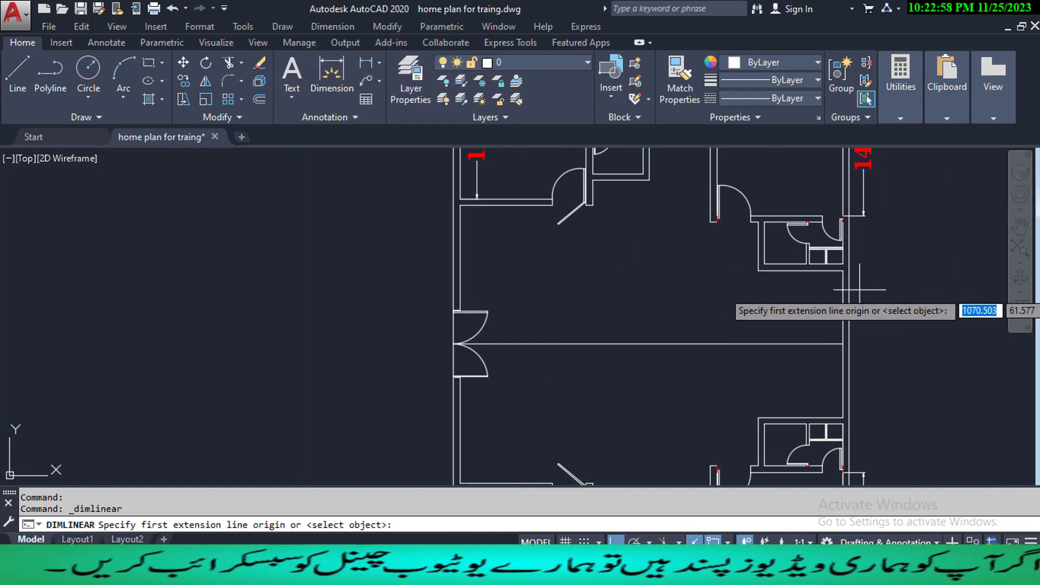
left_click(844, 270)
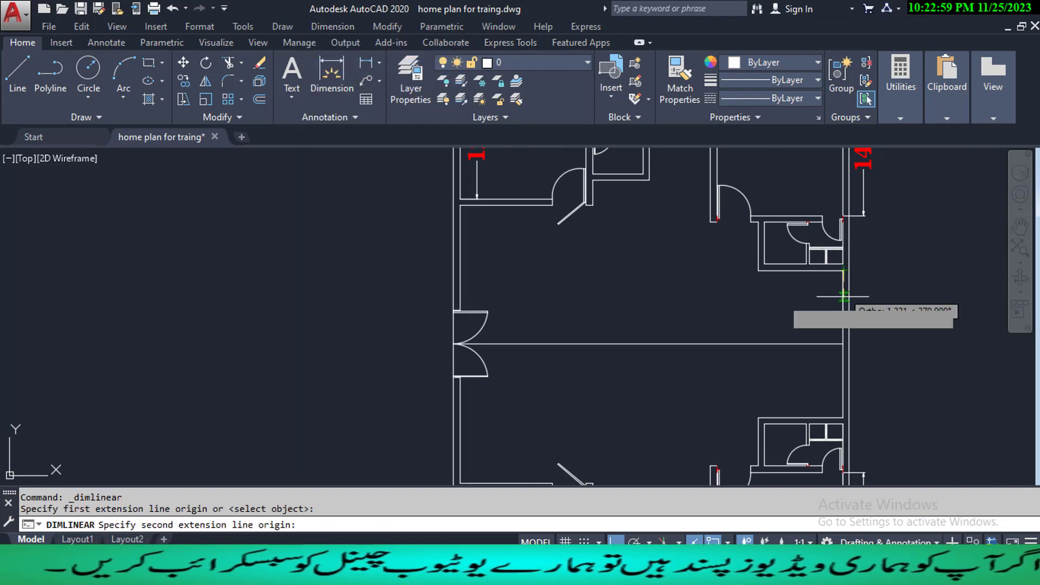
left_click(843, 344)
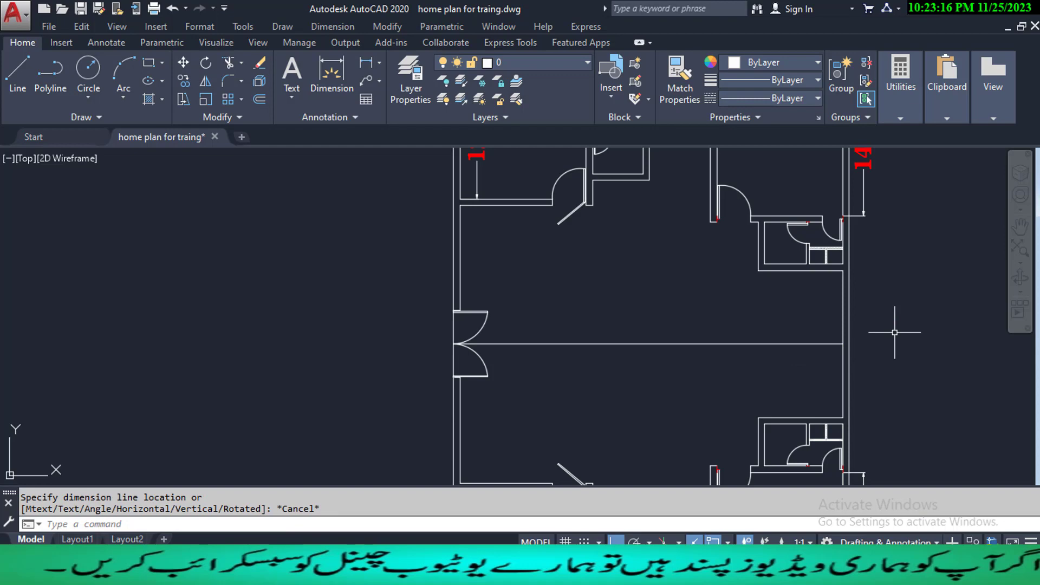
- Offset the horizontal centre line by 0.17 to both sides, below and above
type("o")
key("Return")
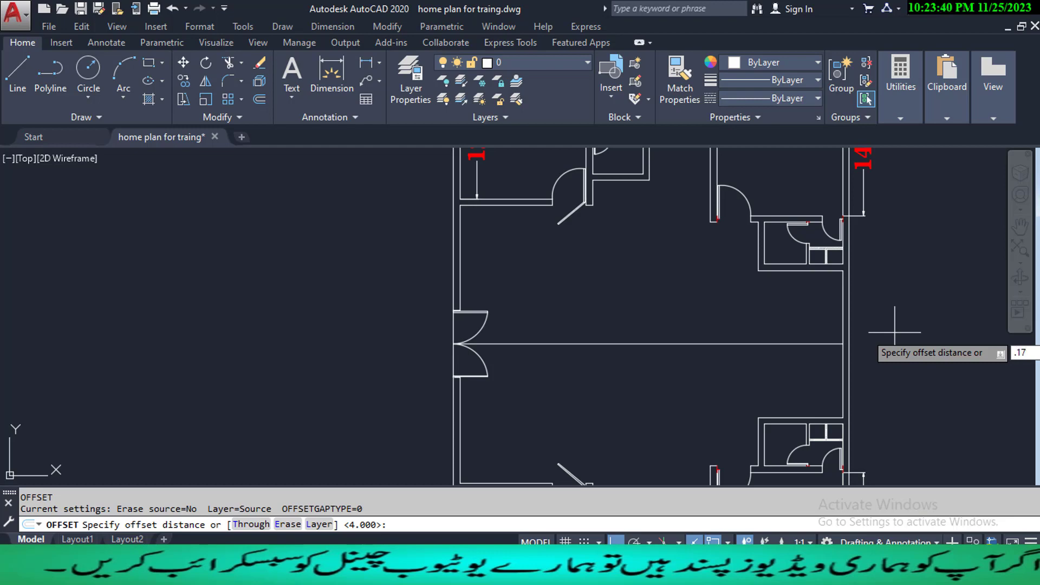
key("Return")
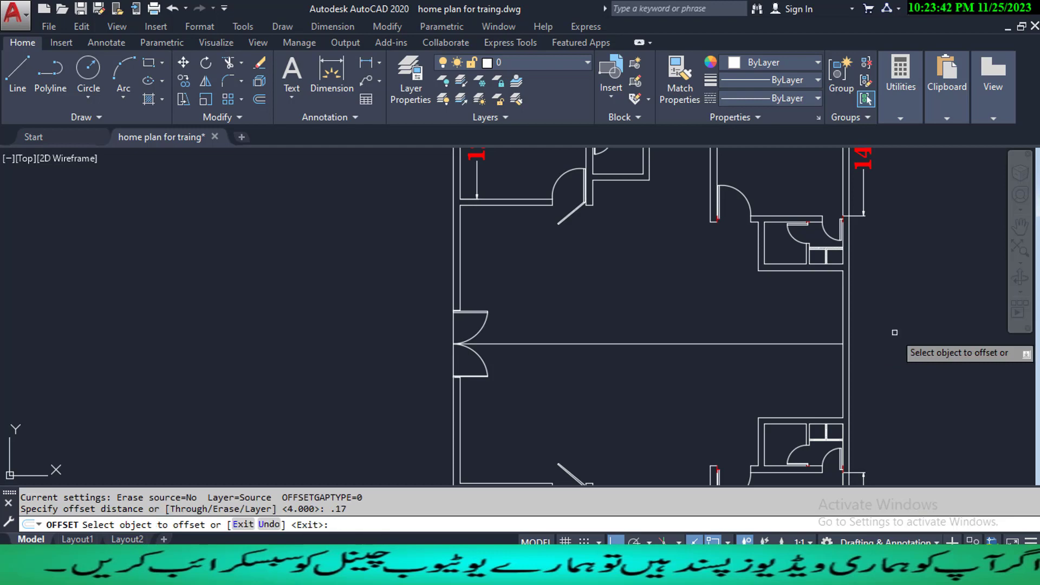
left_click(816, 345)
left_click(819, 368)
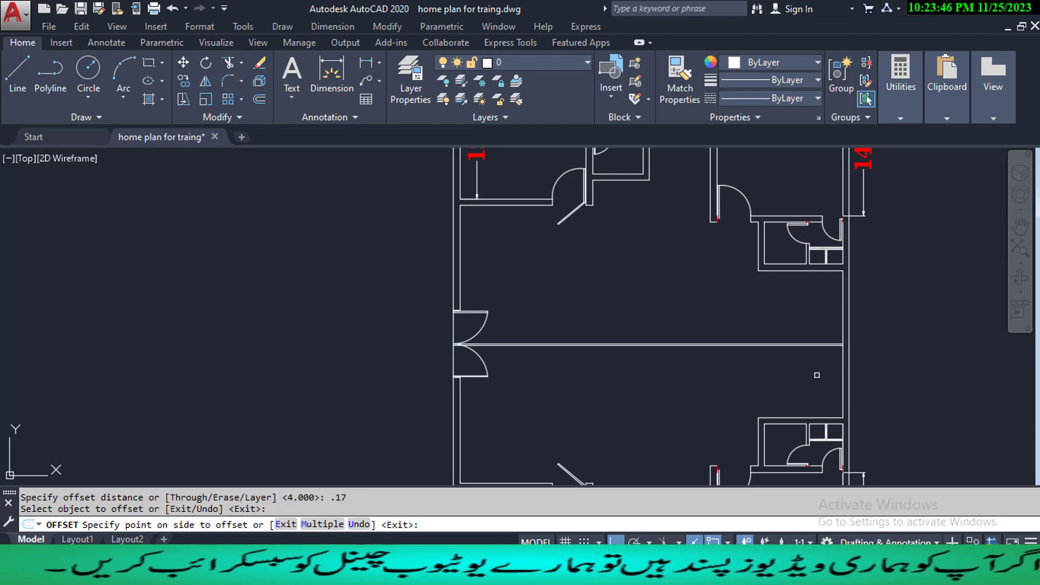
scroll(823, 364, "up", 7)
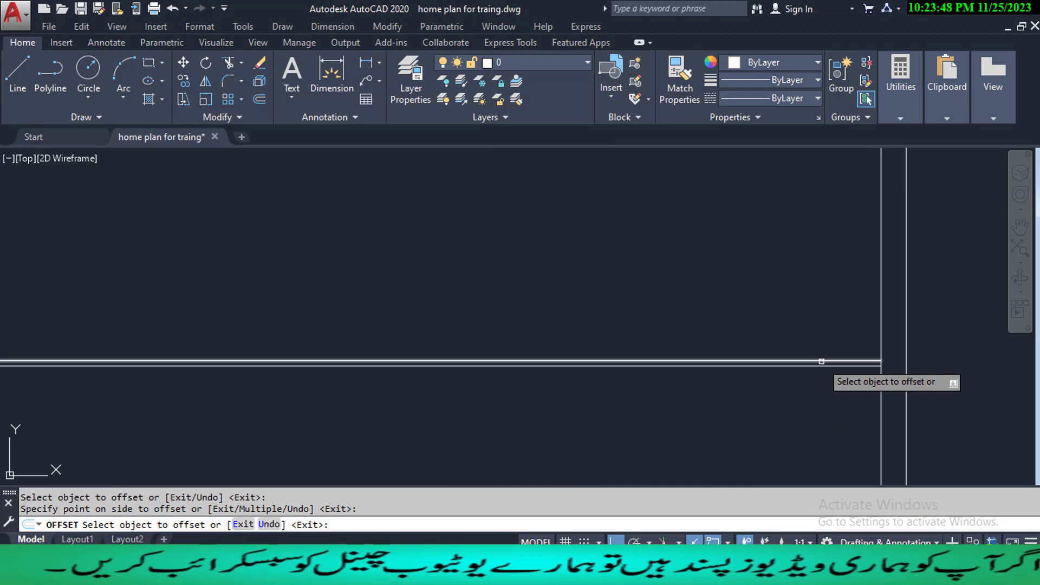
left_click(822, 360)
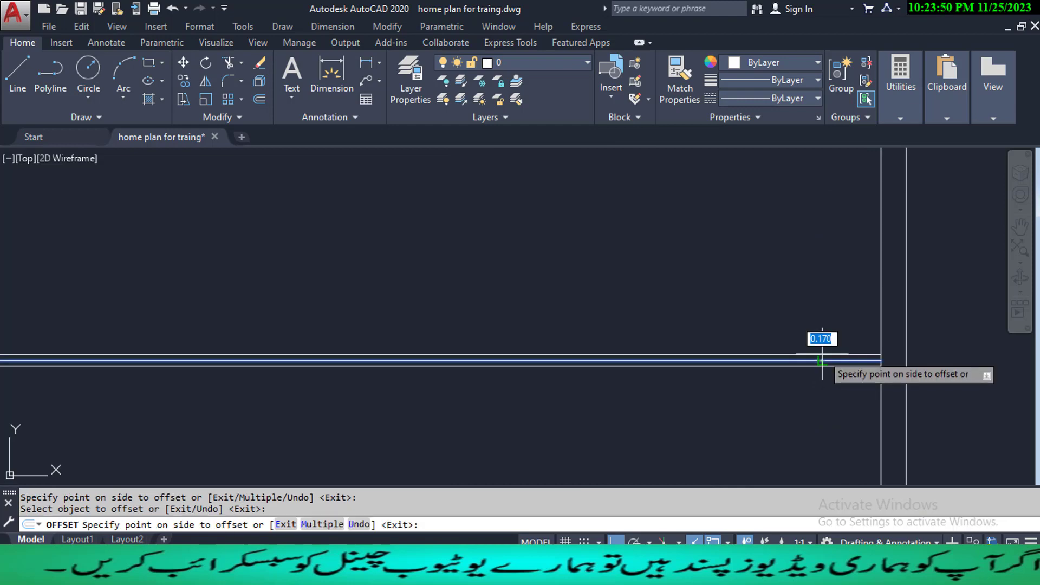
left_click(831, 301)
key("Escape")
key("Escape")
key("Escape")
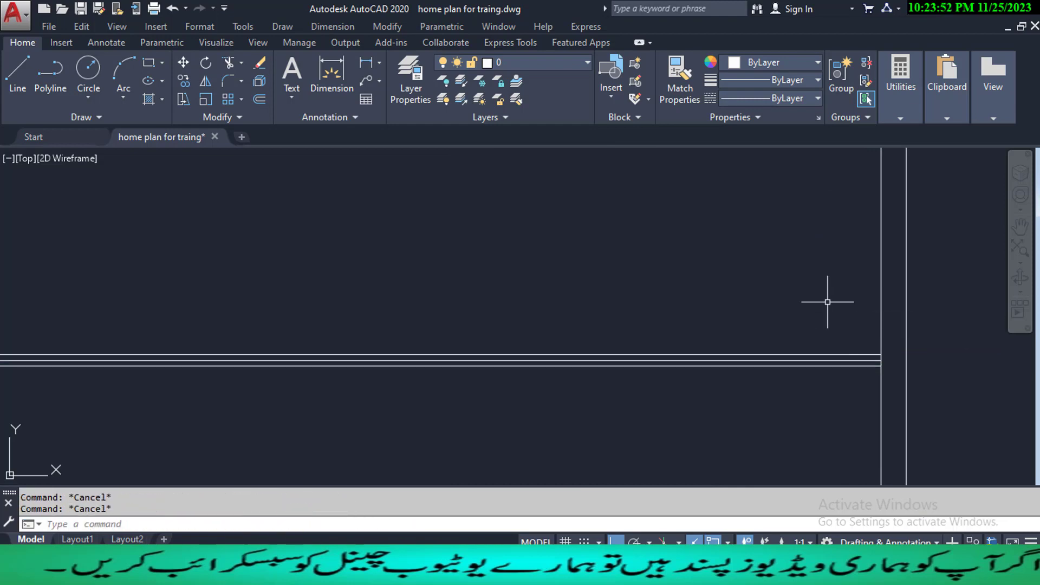
- Erase the original centre line between its two offset copies
left_click(828, 360)
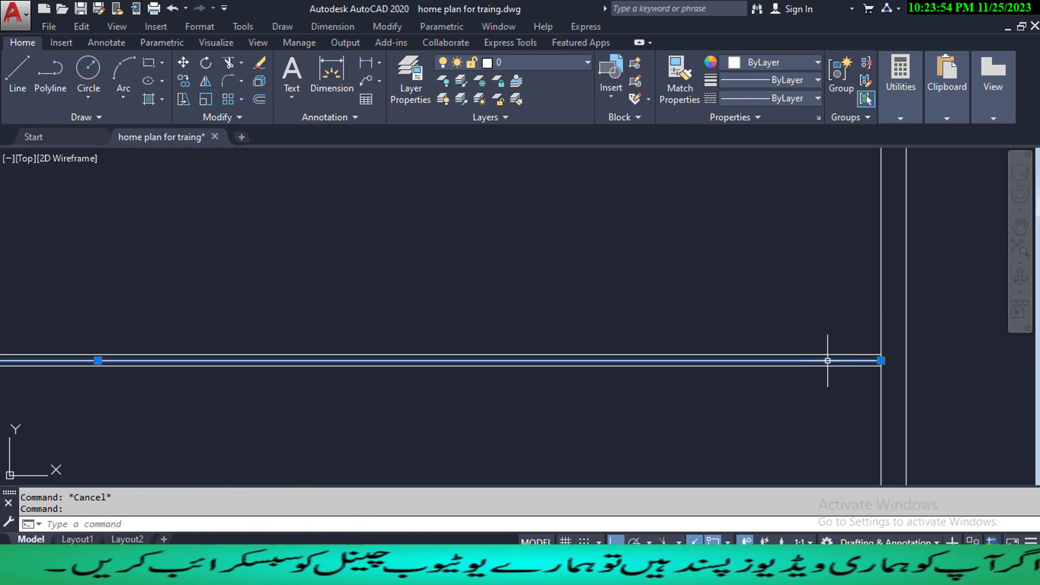
type("E")
key("Return")
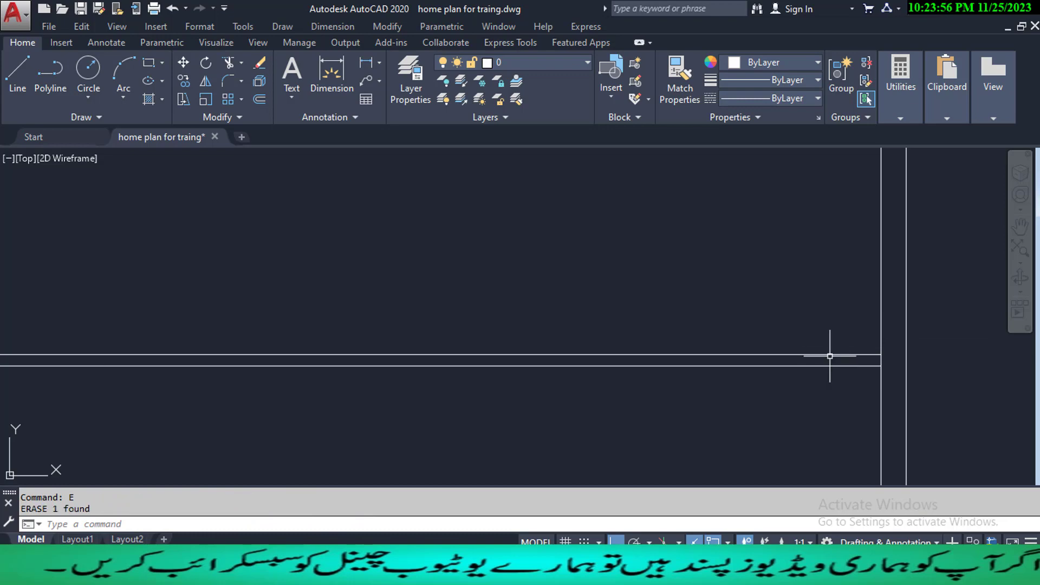
type("O")
key("Return")
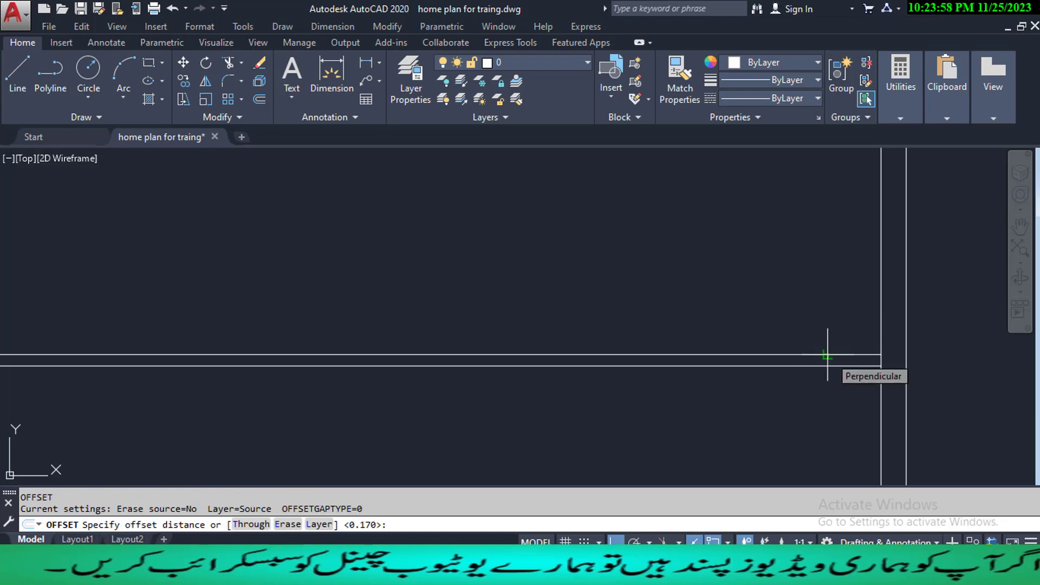
key("Escape")
key("Escape")
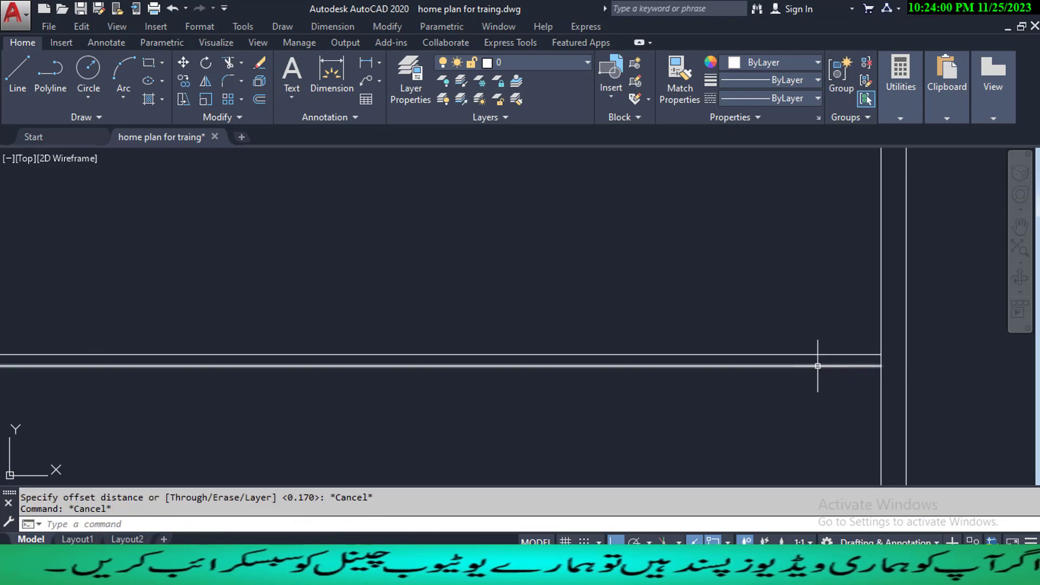
- Measure the upper bathroom's bottom wall from its outer left corner to the right wall with a linear dimension
scroll(739, 310, "down", 5)
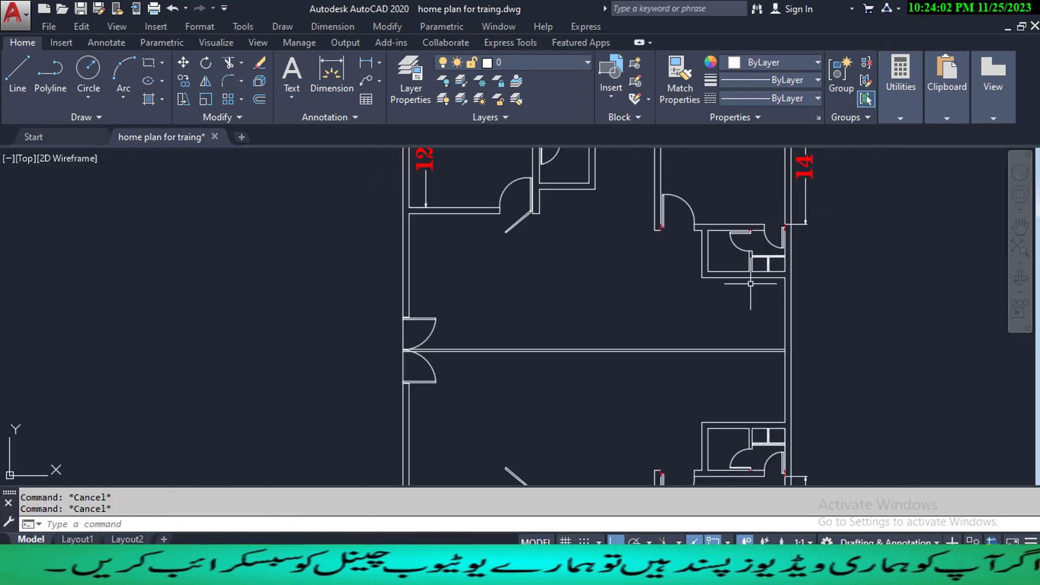
scroll(756, 283, "up", 2)
left_click(341, 27)
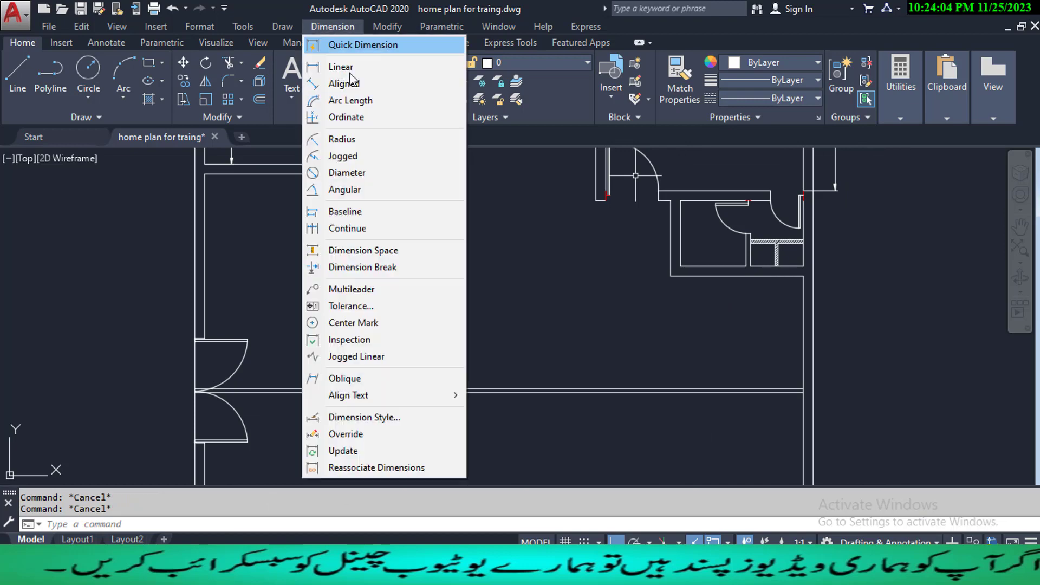
left_click(323, 67)
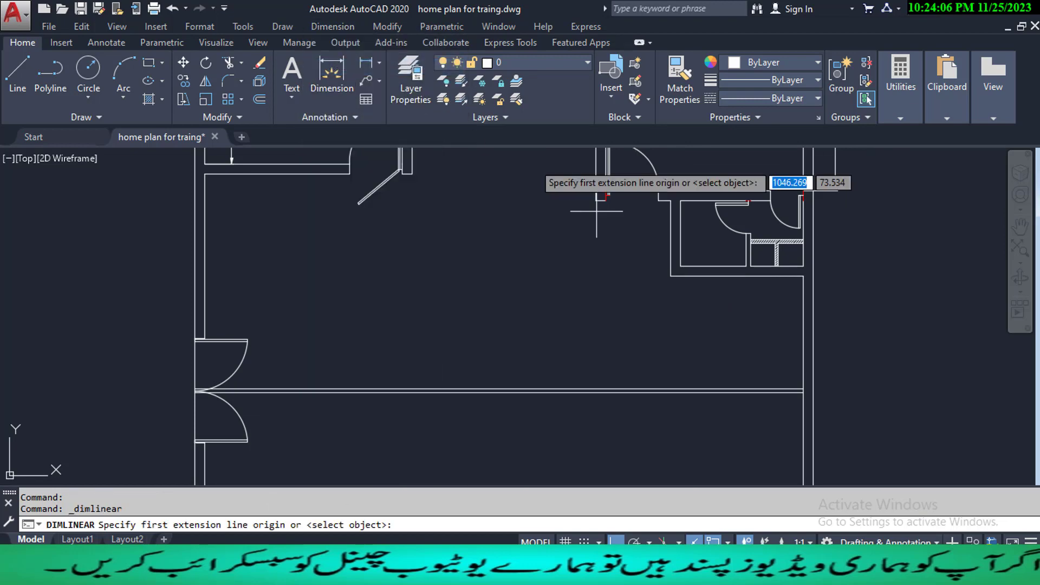
left_click(670, 276)
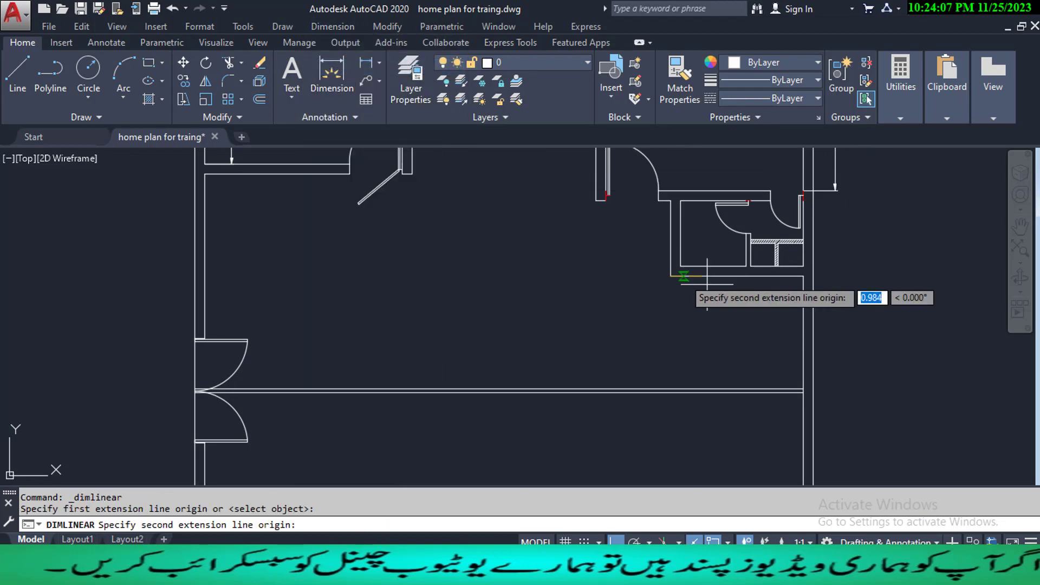
left_click(803, 276)
type("1")
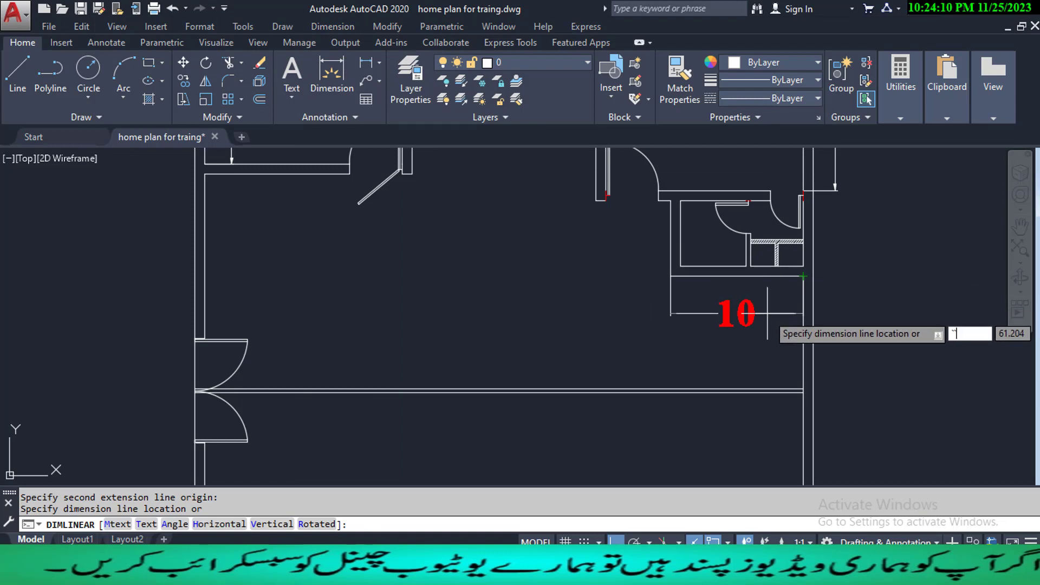
key("Escape")
key("Escape")
- Draw a vertical line from the upper bathroom's lower-left outer corner to the lower bathroom's upper-left outer corner
type("l")
key("Return")
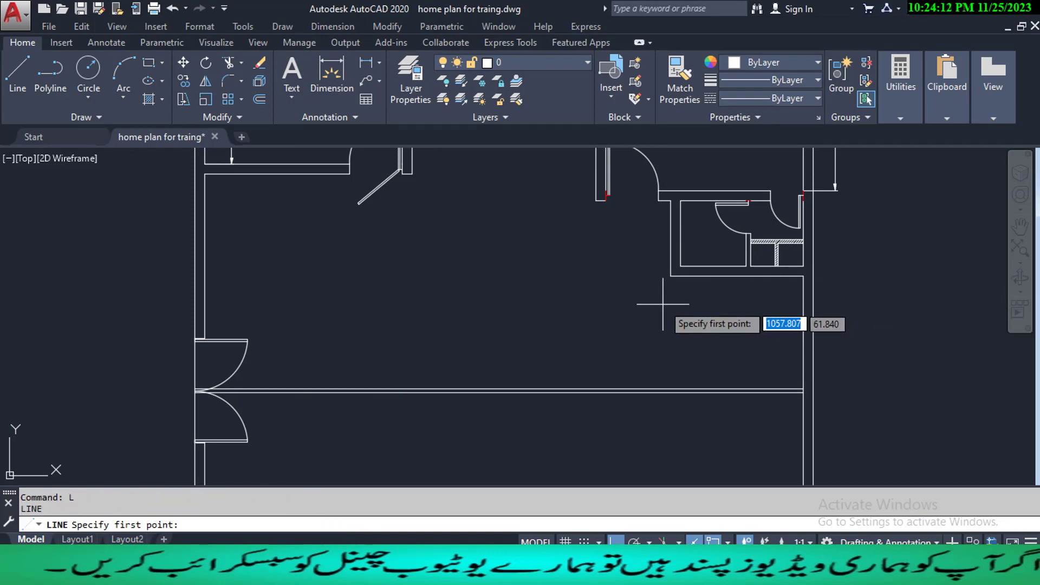
left_click(671, 276)
scroll(671, 276, "down", 3)
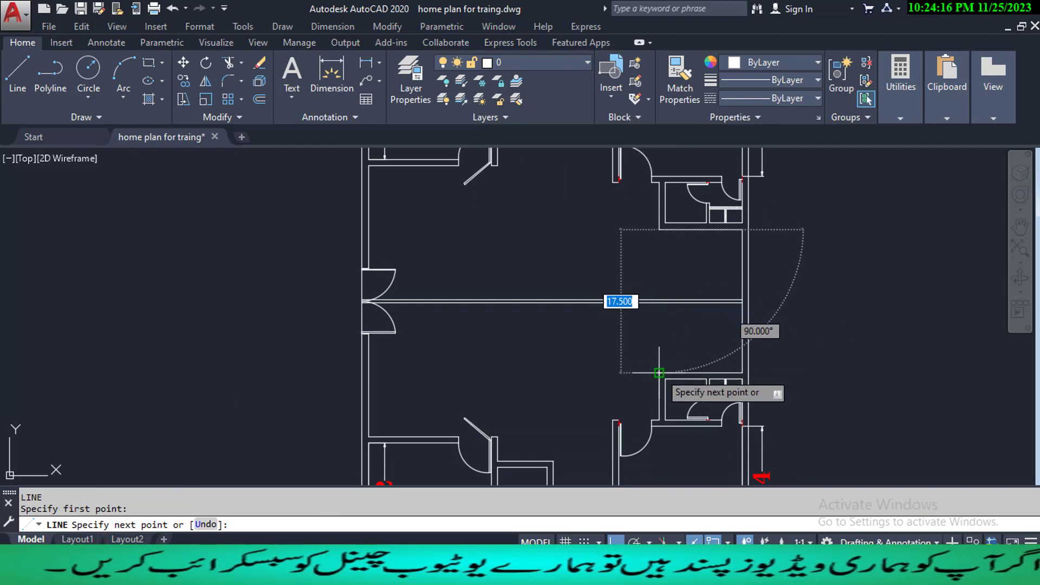
left_click(660, 373)
key("Escape")
key("Escape")
key("Escape")
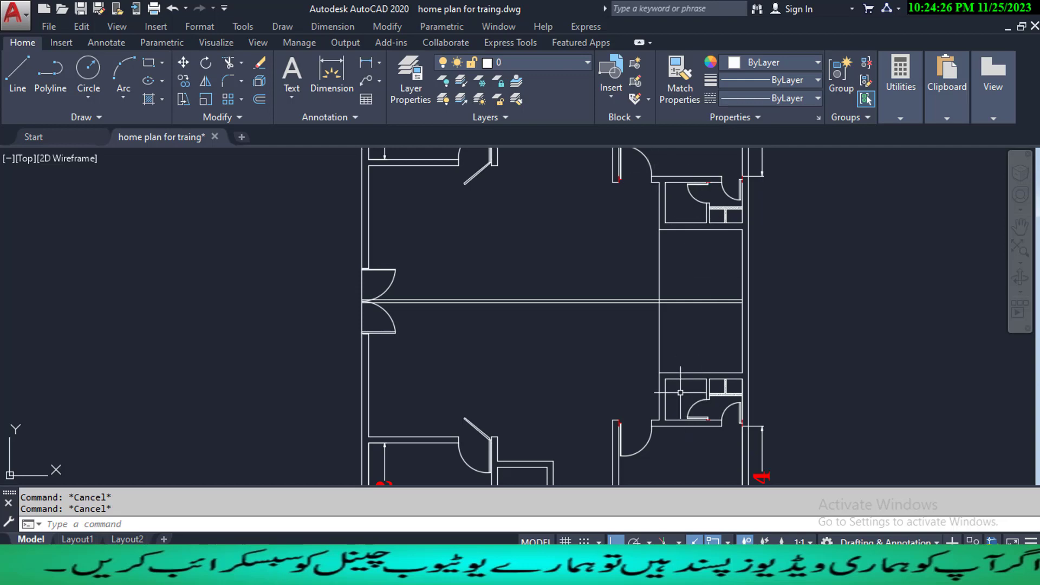
- Measure the short wall projection beside the lower bathroom's outer left corner with a linear dimension
scroll(666, 399, "up", 3)
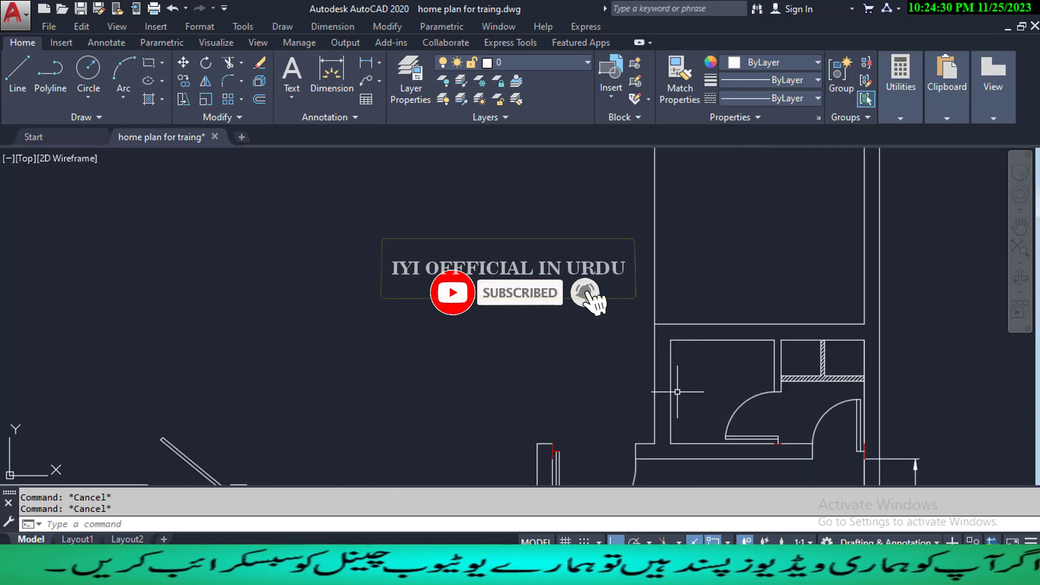
left_click(333, 26)
left_click(350, 69)
left_click(655, 445)
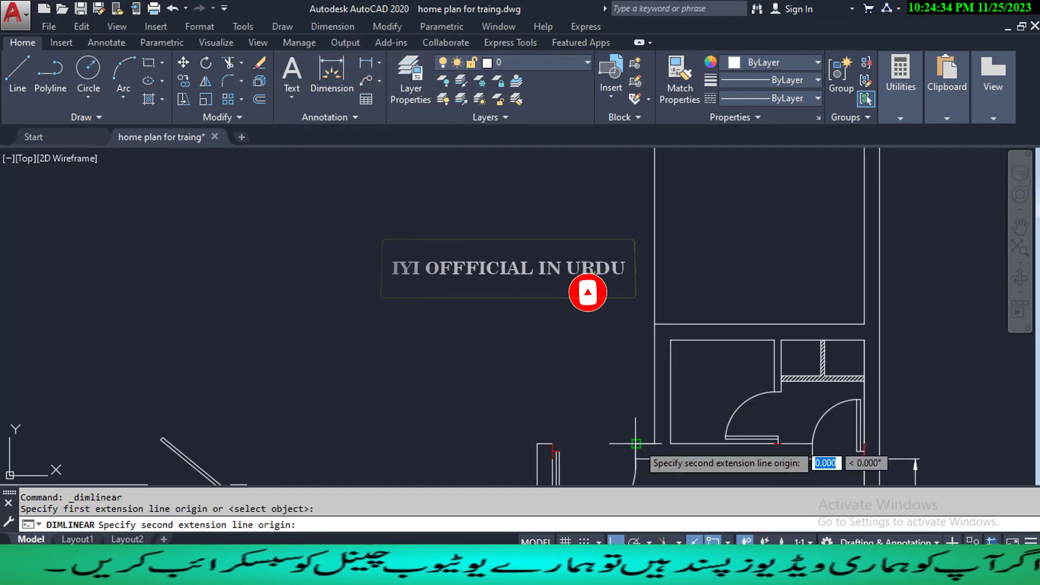
left_click(677, 394)
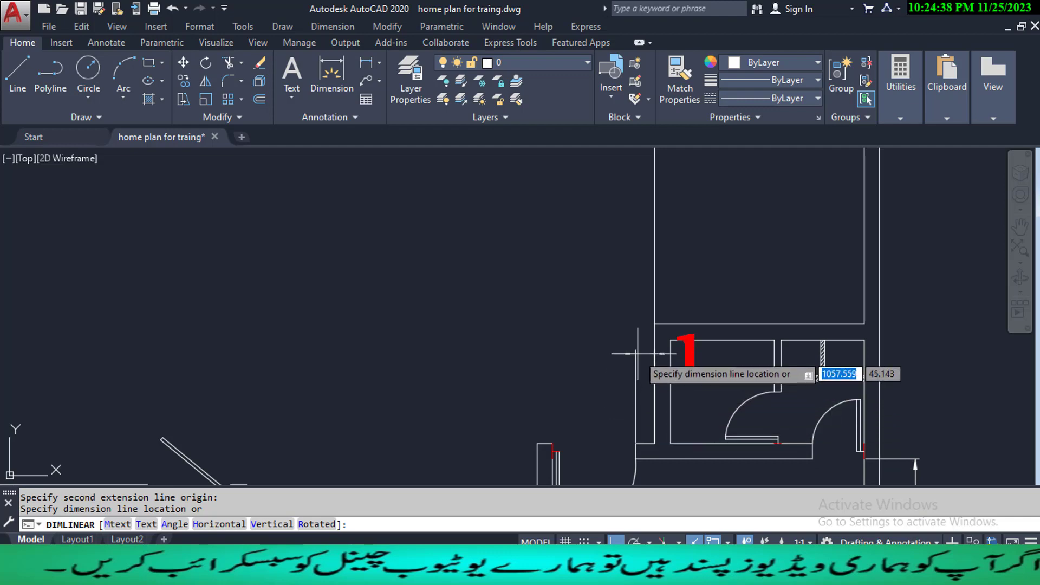
key("Escape")
key("Escape")
key("Escape")
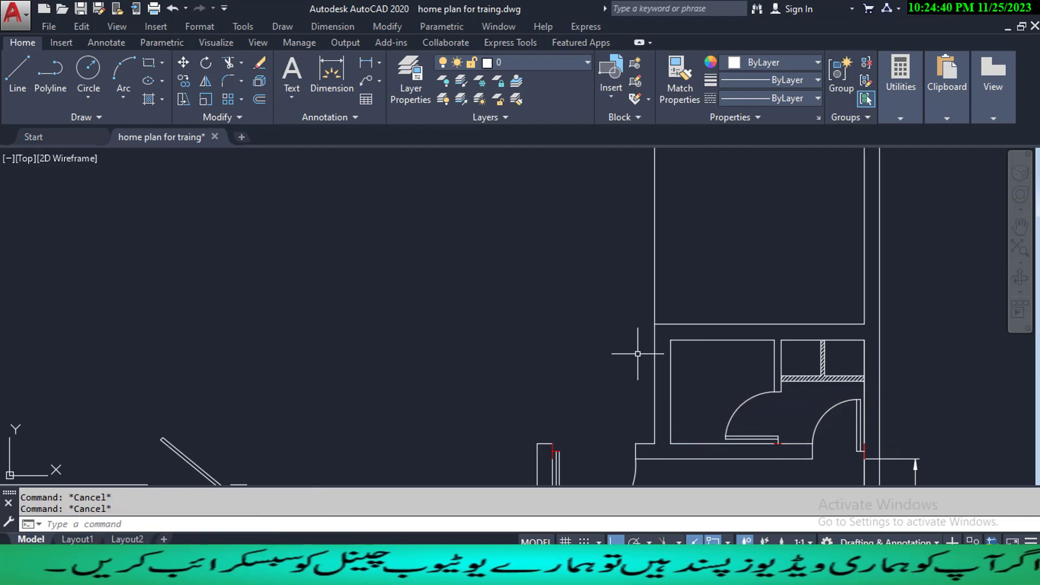
- Set the Standard dimension style's linear precision to 0.00 and make the style current
type("d")
key("Return")
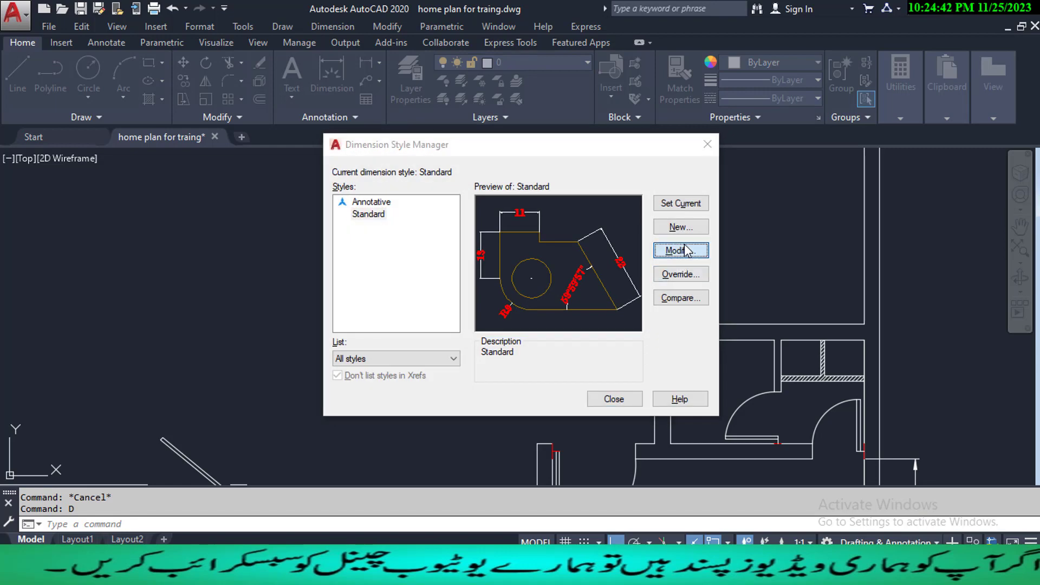
left_click(684, 251)
left_click(537, 107)
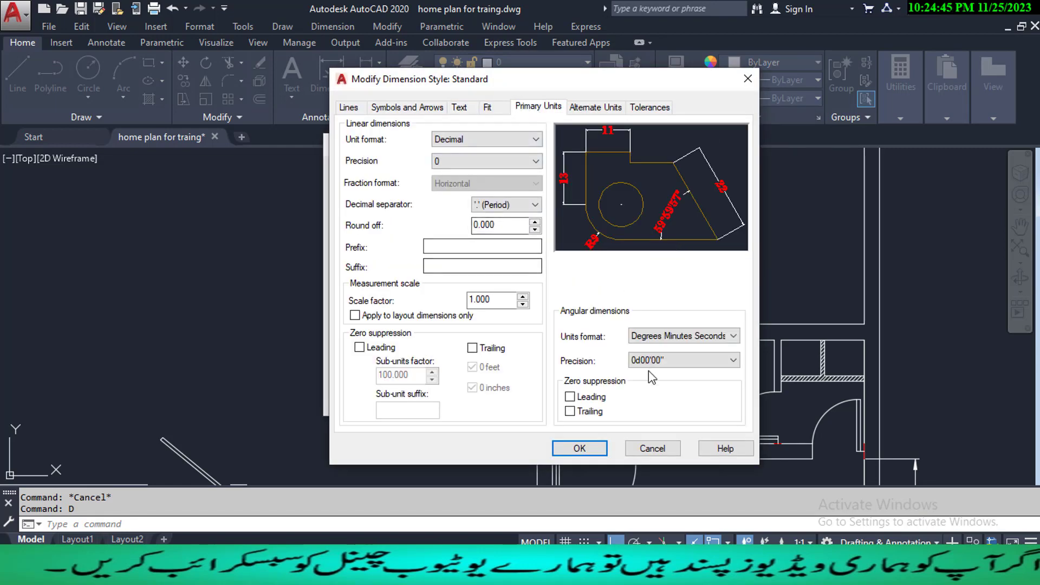
left_click(505, 161)
left_click(483, 195)
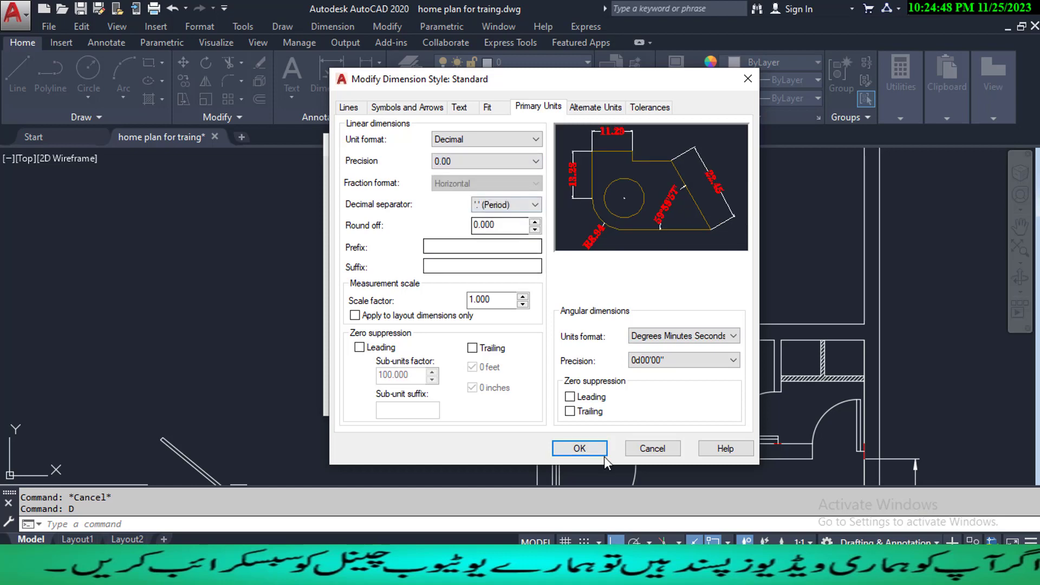
left_click(579, 448)
left_click(681, 203)
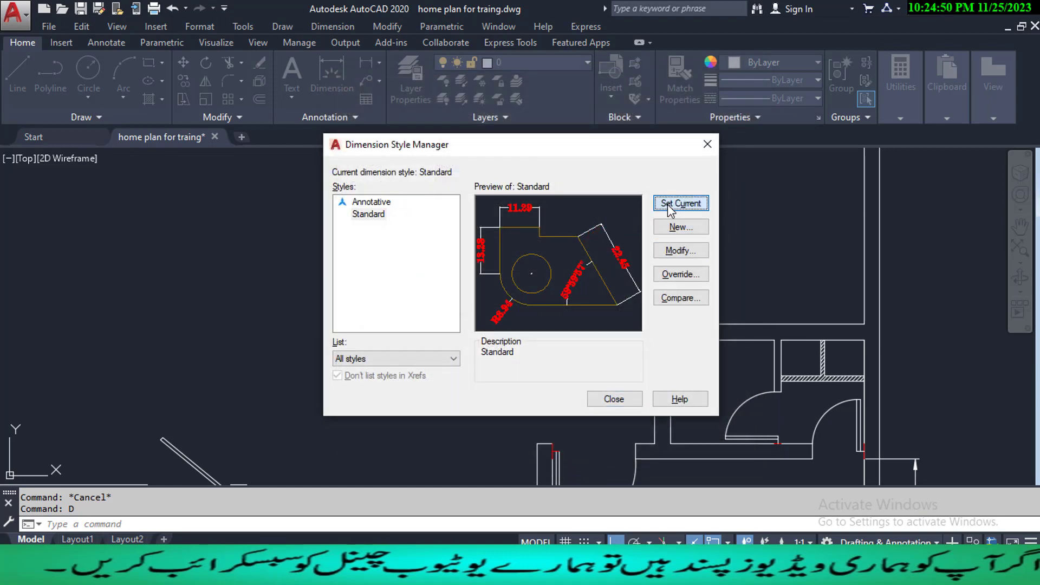
left_click(620, 400)
key("Escape")
- Measure the short wall projection beside the lower bathroom's outer left corner with an aligned dimension, without placing it
type("DA")
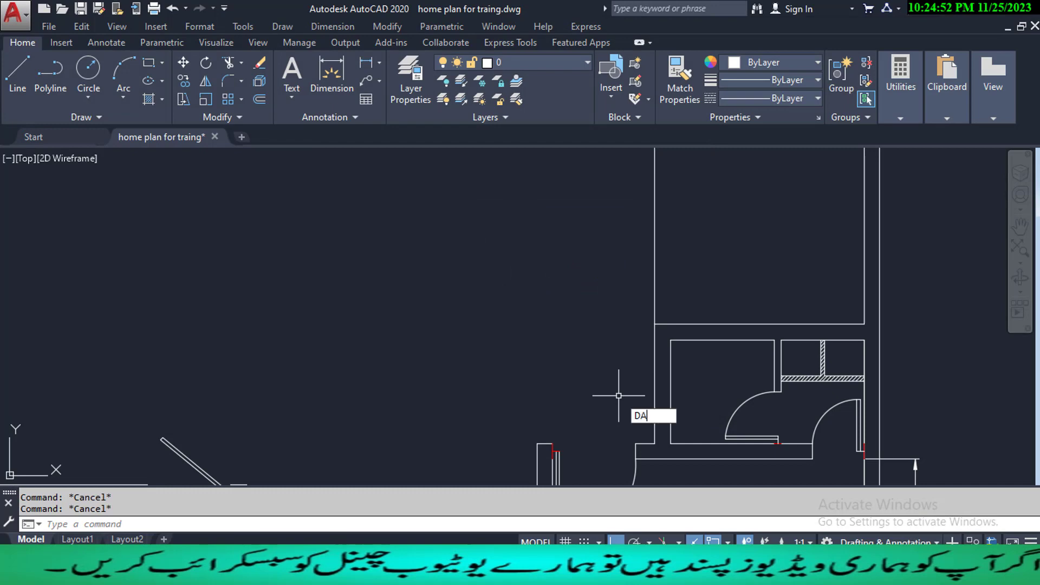
key("Return")
left_click(656, 444)
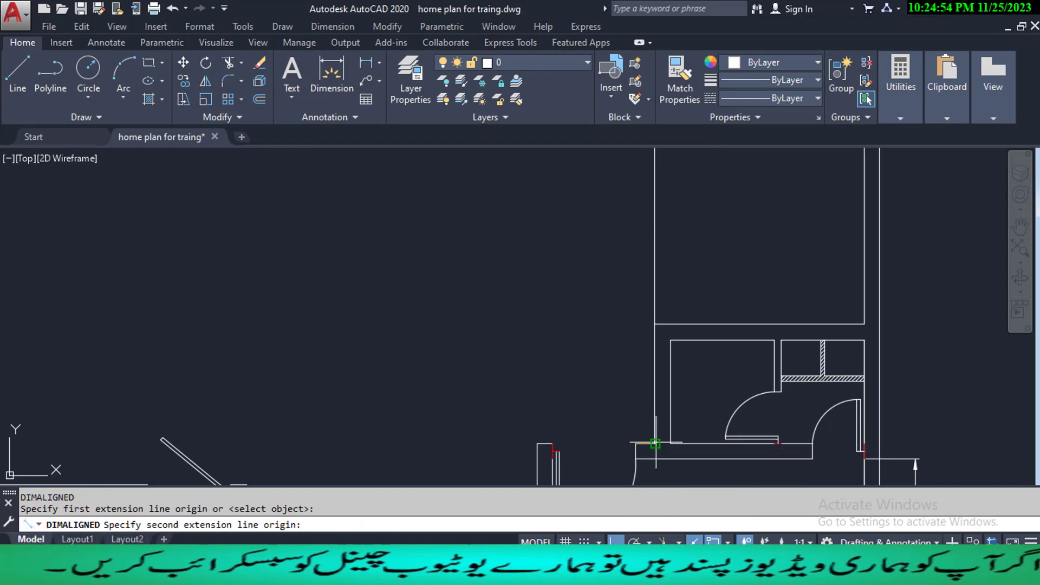
left_click(659, 443)
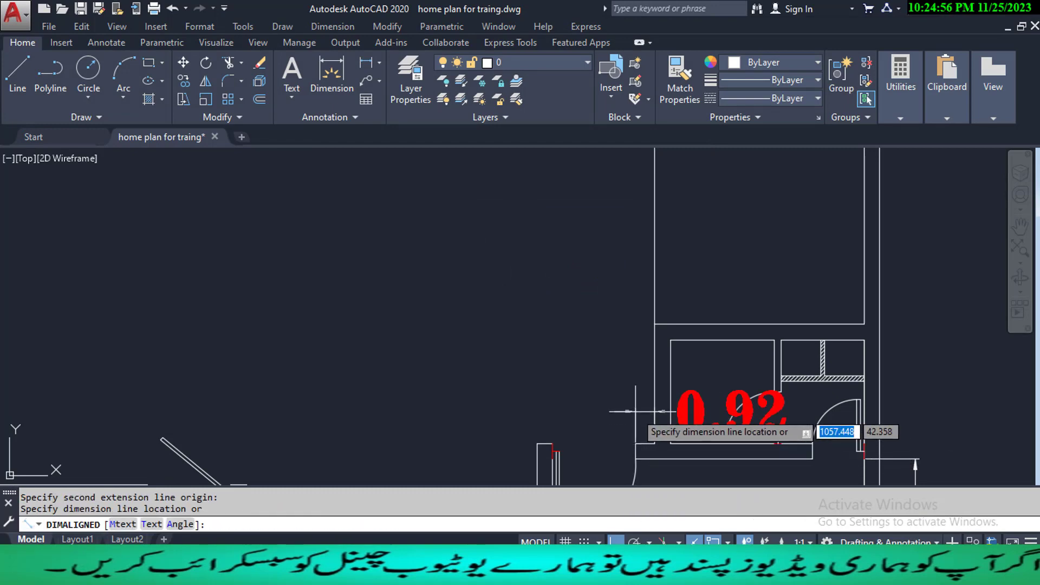
scroll(635, 411, "up", 2)
key("Escape")
key("Escape")
key("Escape")
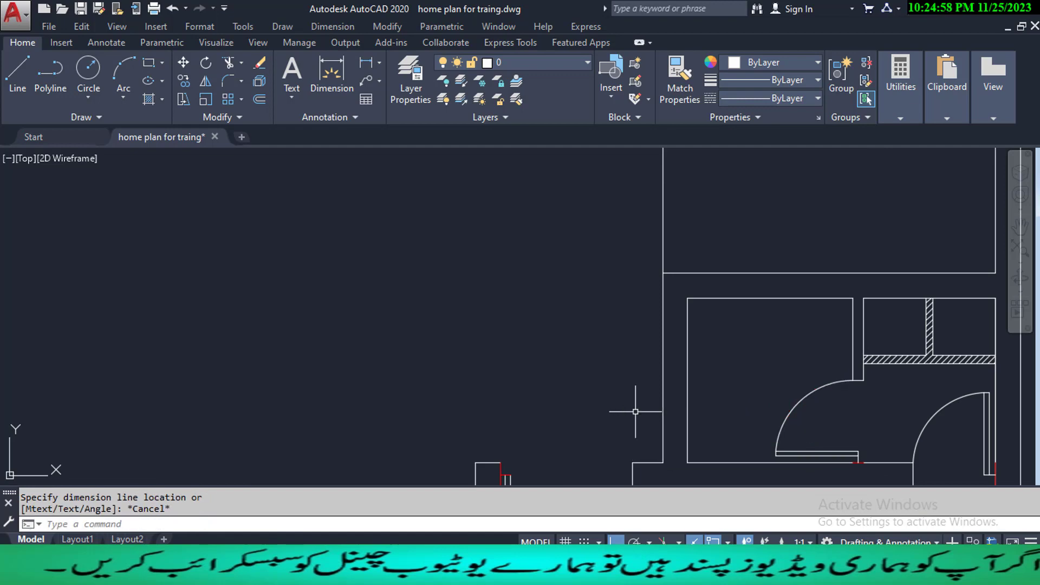
- Set the Standard dimension style's linear precision to 0 and close the style manager
scroll(521, 365, "down", 3)
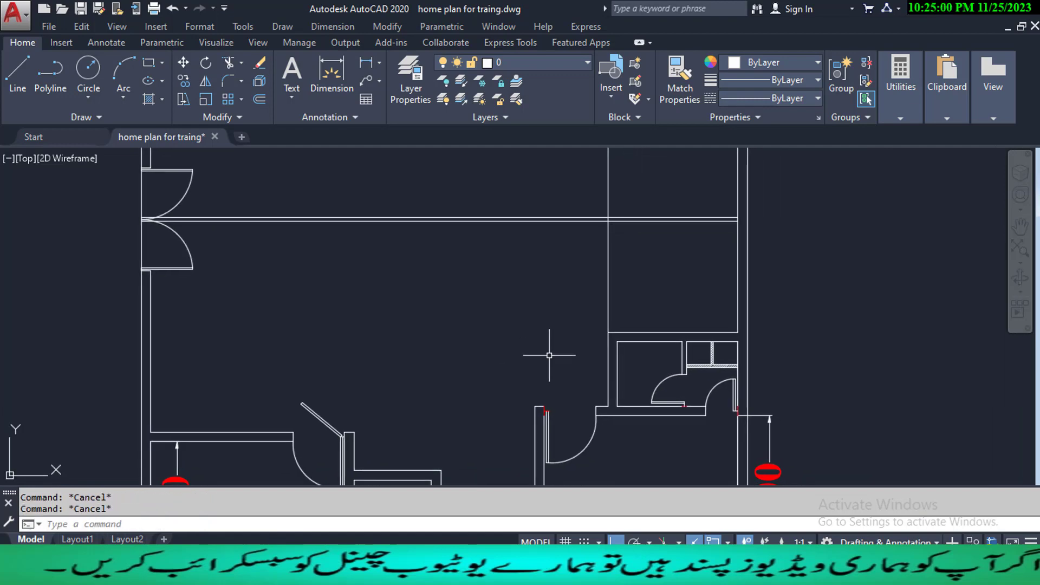
middle_click_drag(568, 335, 555, 354)
scroll(598, 350, "down", 4)
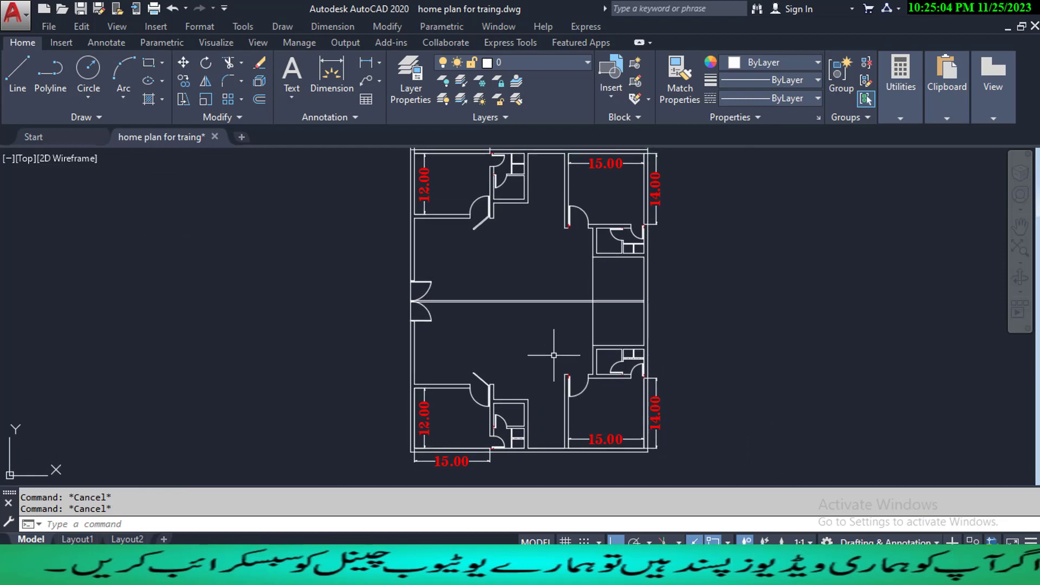
scroll(567, 346, "up", 5)
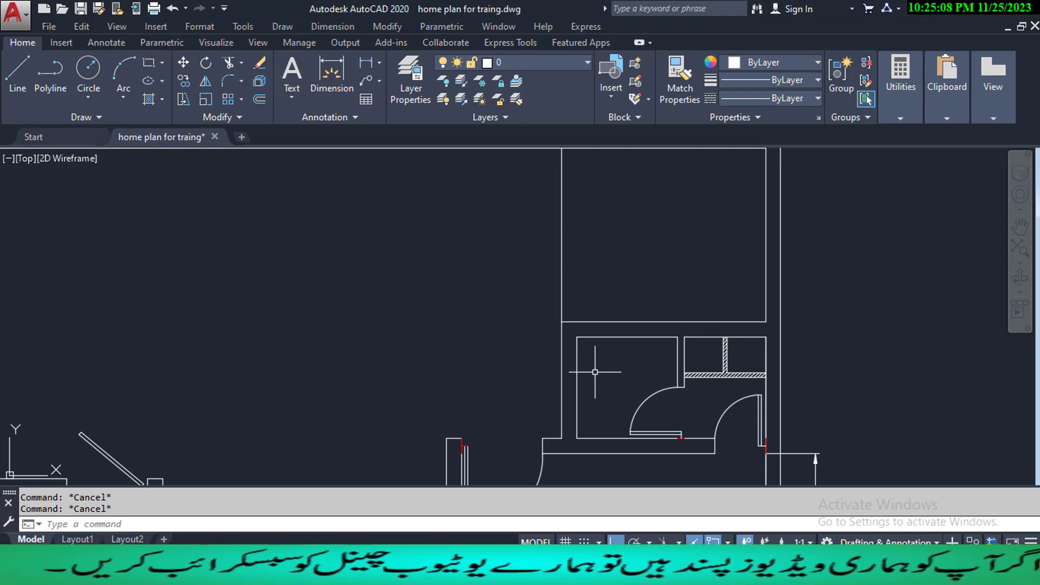
type("D")
key("Return")
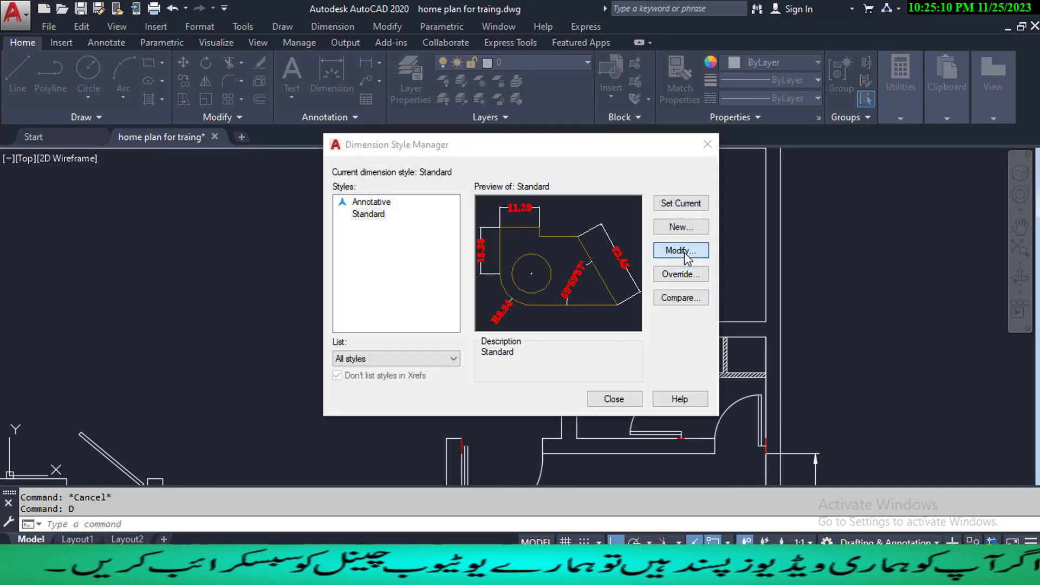
left_click(683, 251)
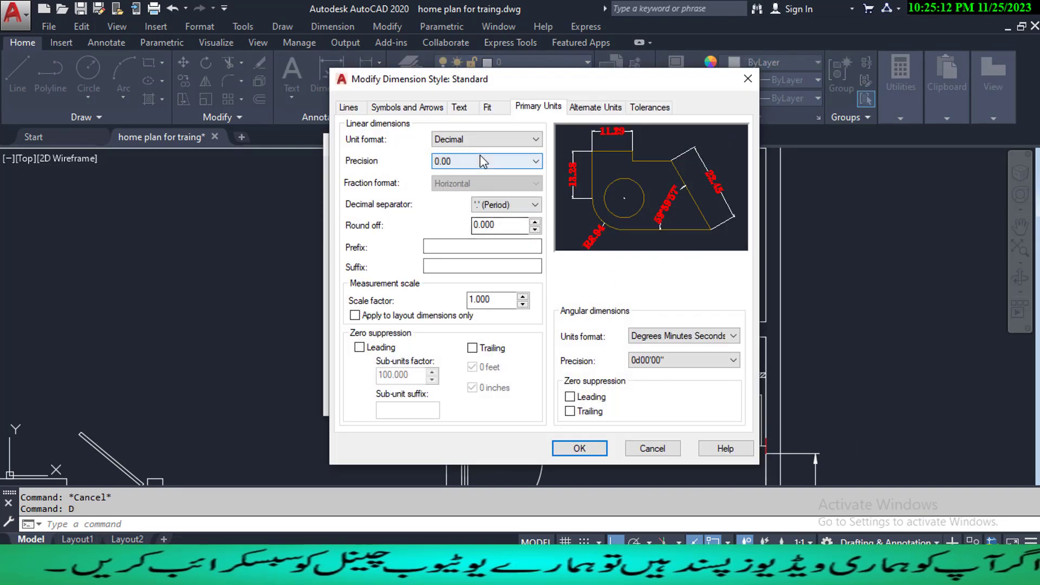
left_click(480, 161)
left_click(457, 175)
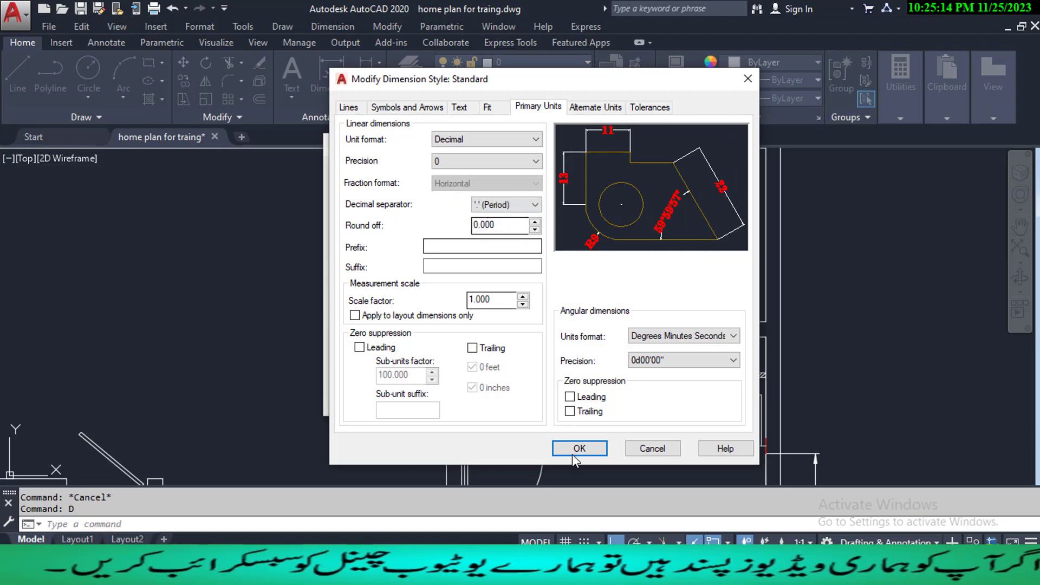
left_click(578, 448)
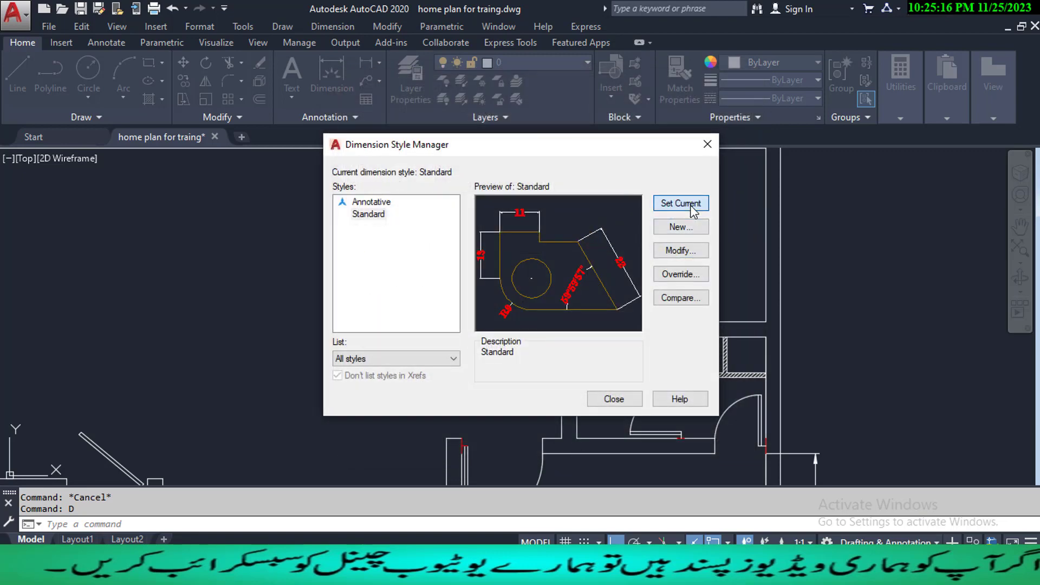
left_click(614, 399)
- Trim the two central partition lines between the double door and the vertical line joining the bathrooms
scroll(611, 418, "down", 2)
scroll(612, 417, "down", 3)
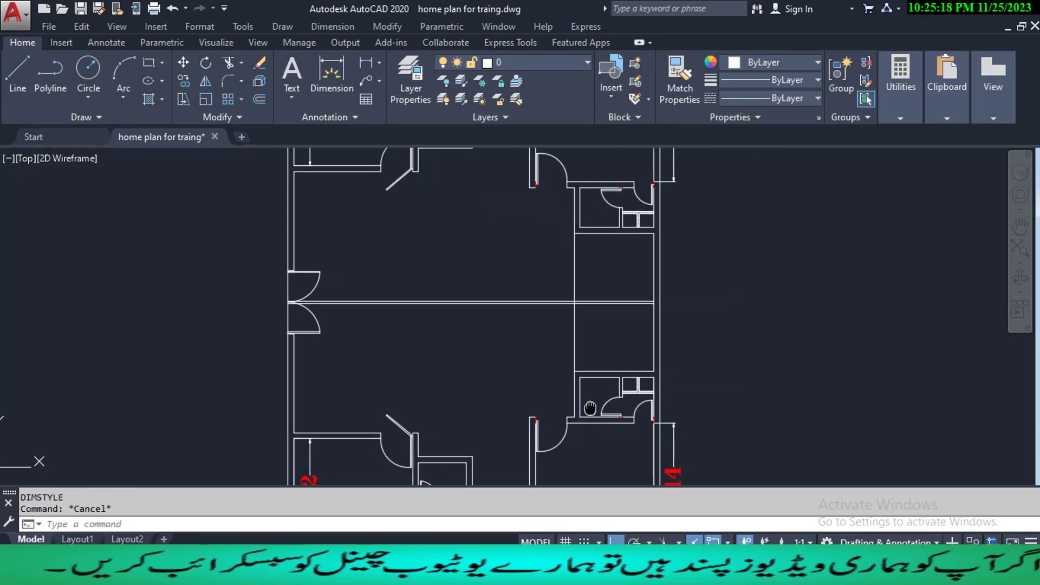
scroll(569, 398, "up", 5)
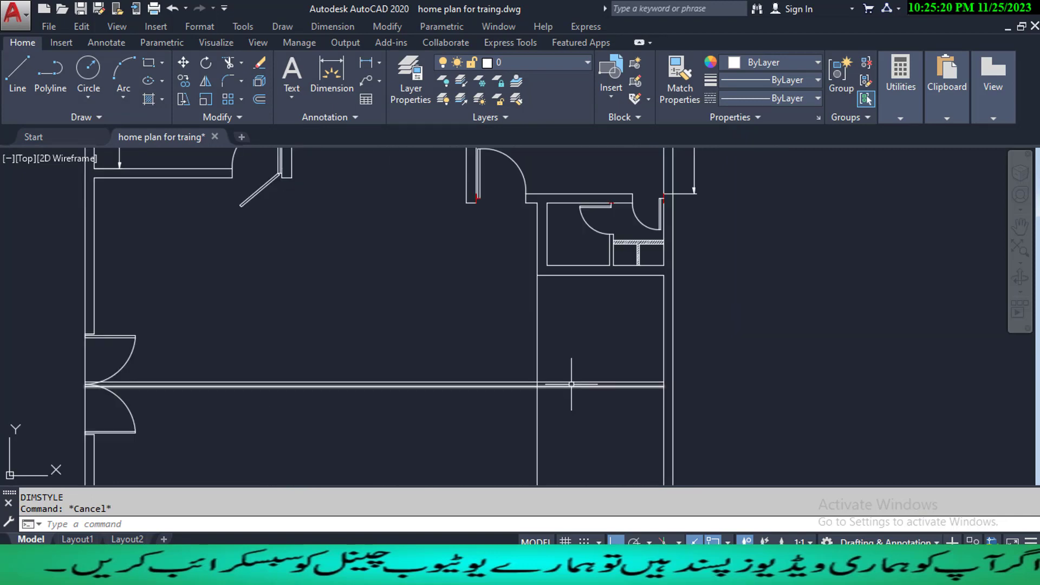
type("tr")
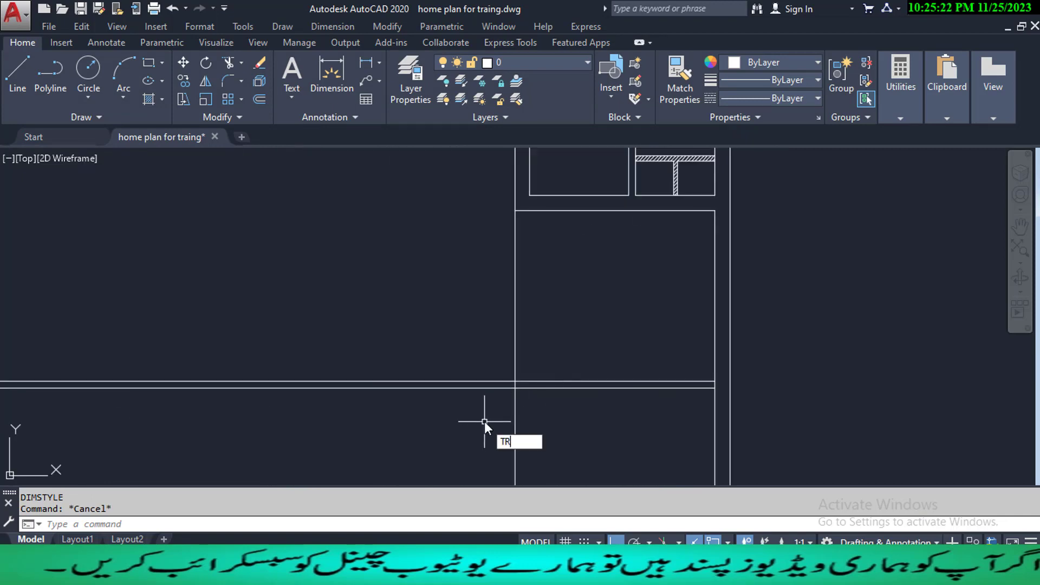
key("space")
key("space")
left_click(484, 422)
left_click(398, 333)
scroll(397, 350, "down", 2)
key("Escape")
key("Escape")
middle_click_drag(393, 358, 430, 355)
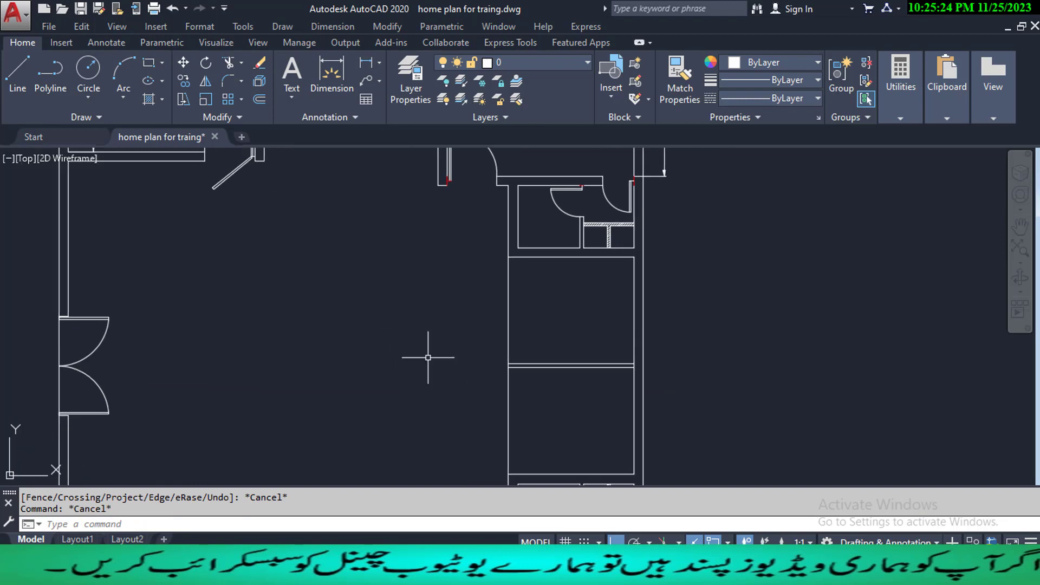
- Offset the vertical line joining the two bathrooms by 0.75 toward the right outer wall
type("o")
key("space")
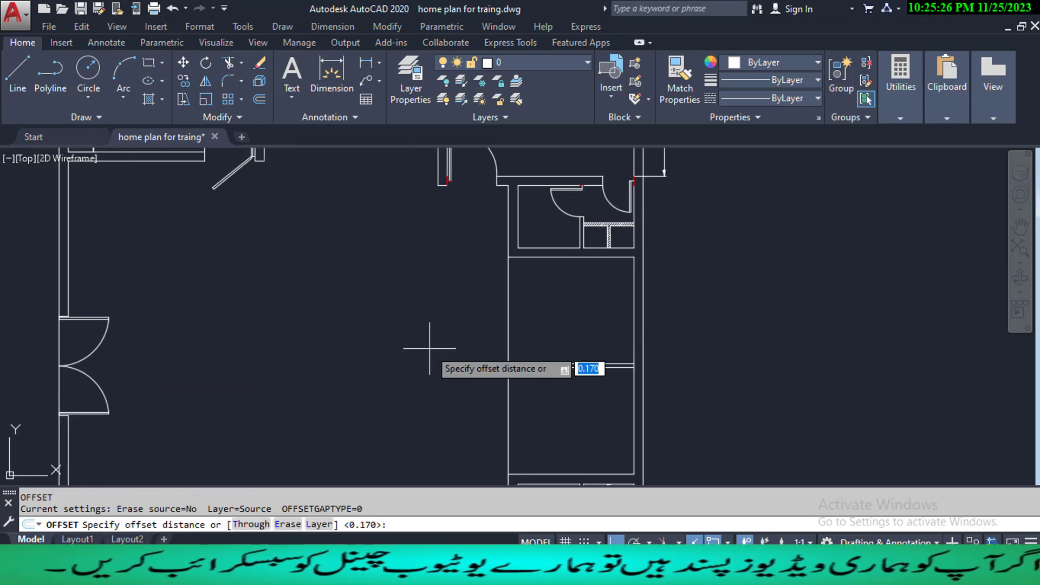
type(".75")
key("Return")
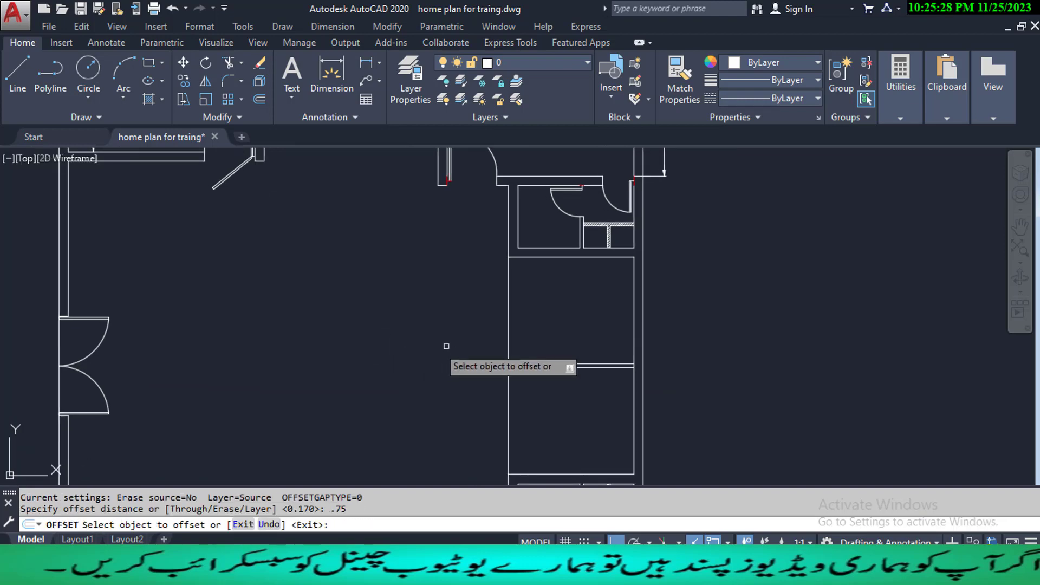
left_click(509, 331)
left_click(554, 333)
key("Escape")
key("Escape")
key("Escape")
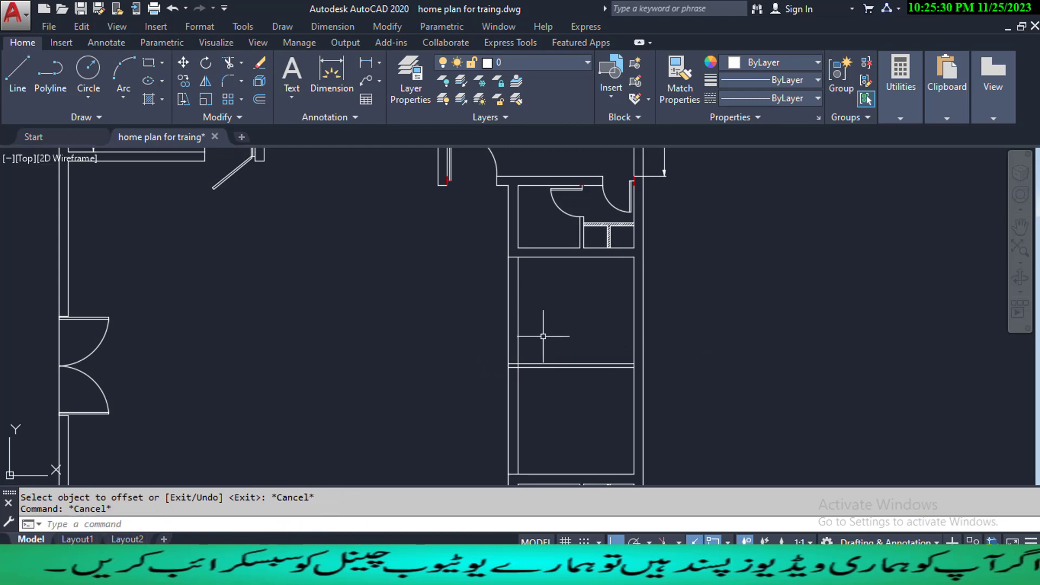
- Trim the bathroom wall lines and central partition lines crossing the thickness of the new vertical wall
type("tr")
key("Return")
key("Return")
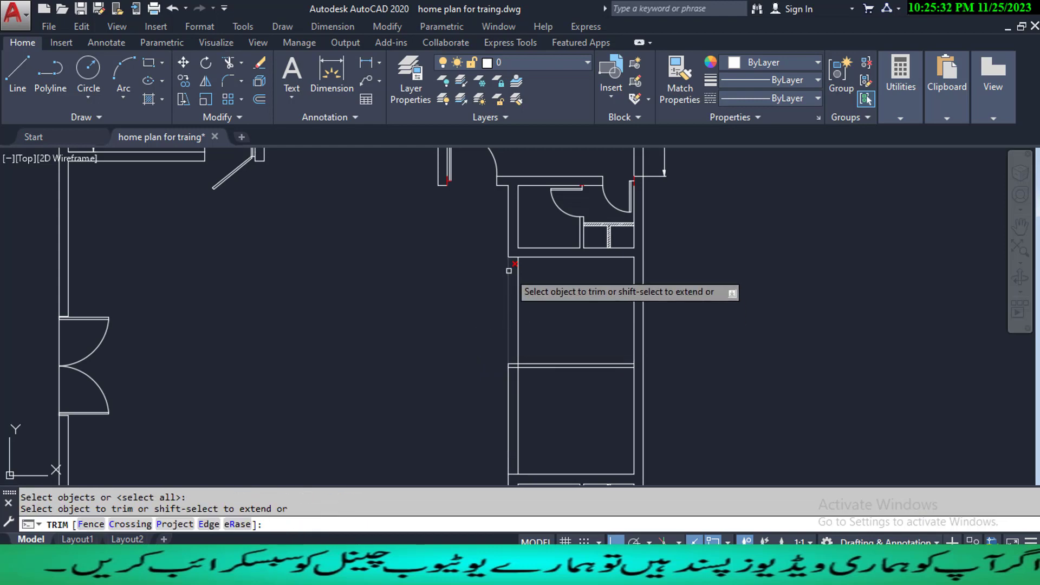
scroll(514, 266, "up", 2)
left_click(518, 247)
left_click(510, 254)
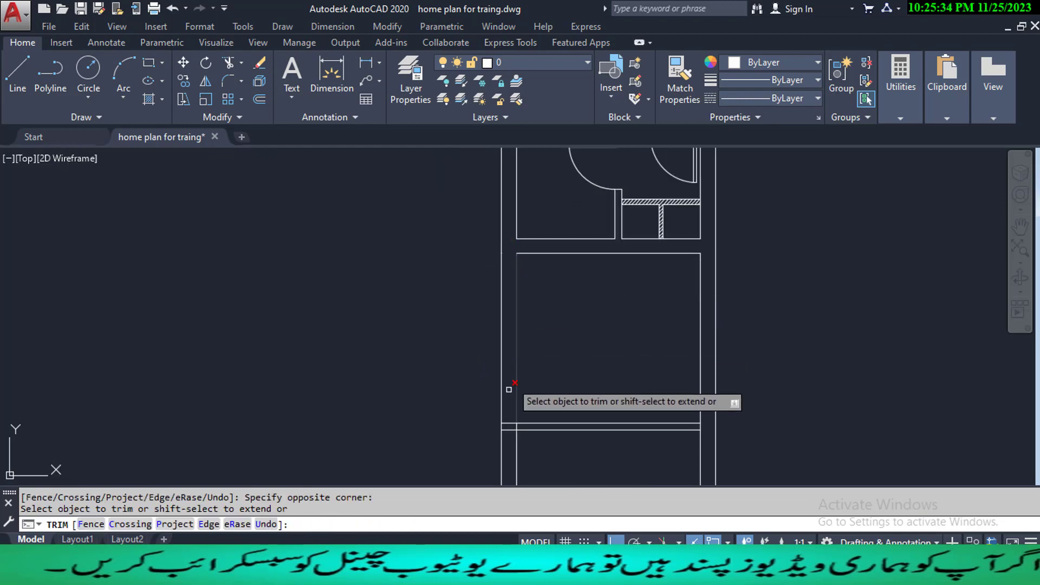
left_click(519, 405)
left_click(511, 414)
middle_click_drag(540, 455, 563, 329)
middle_click_drag(558, 427, 571, 360)
left_click(546, 418)
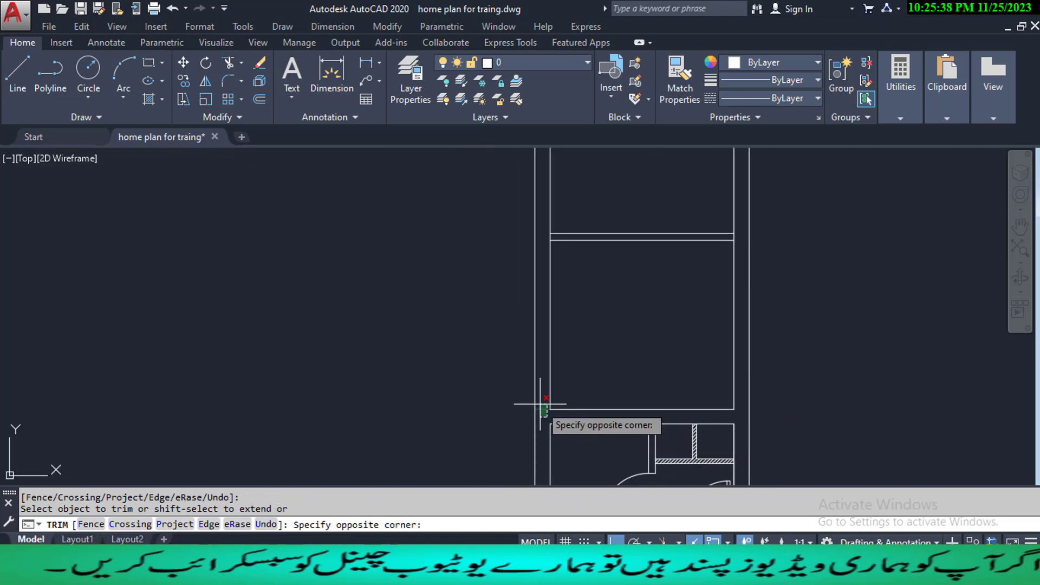
left_click(540, 402)
- Trim the inner vertical wall line between the two partition lines to open the wall junction
middle_click_drag(618, 302, 606, 409)
scroll(723, 344, "up", 2)
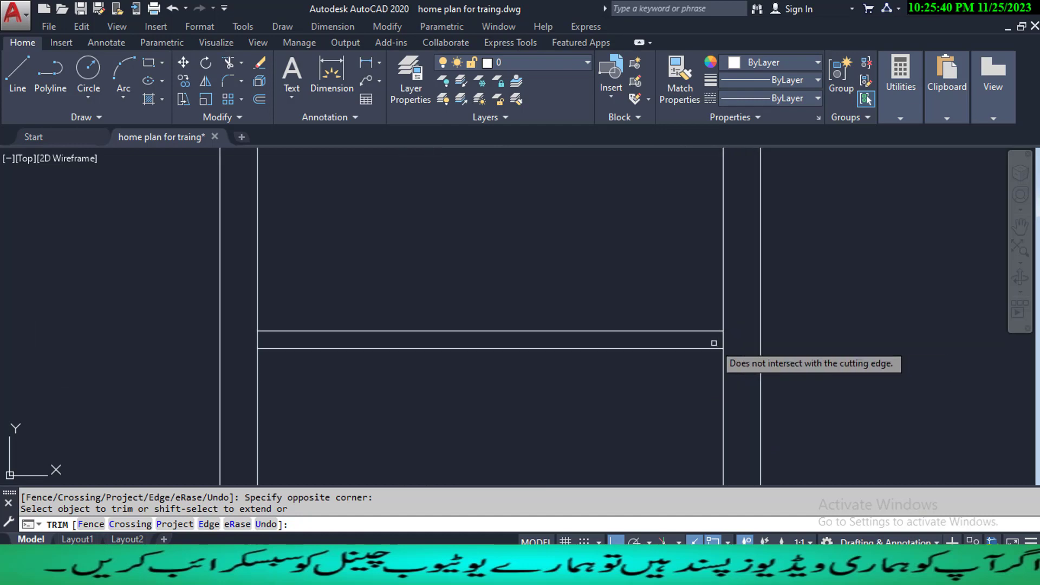
left_click(733, 339)
left_click(729, 336)
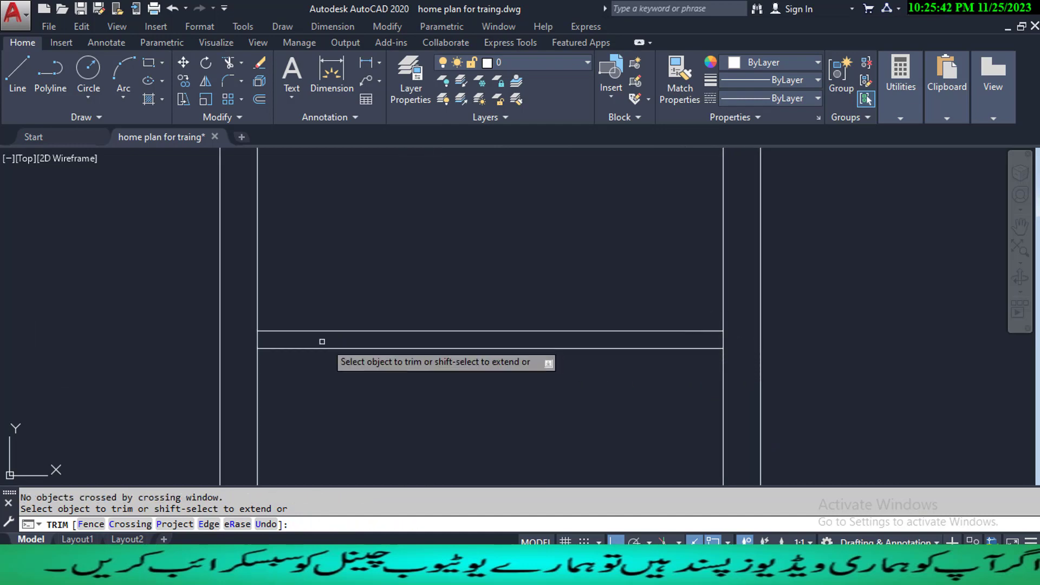
left_click(273, 337)
left_click(261, 341)
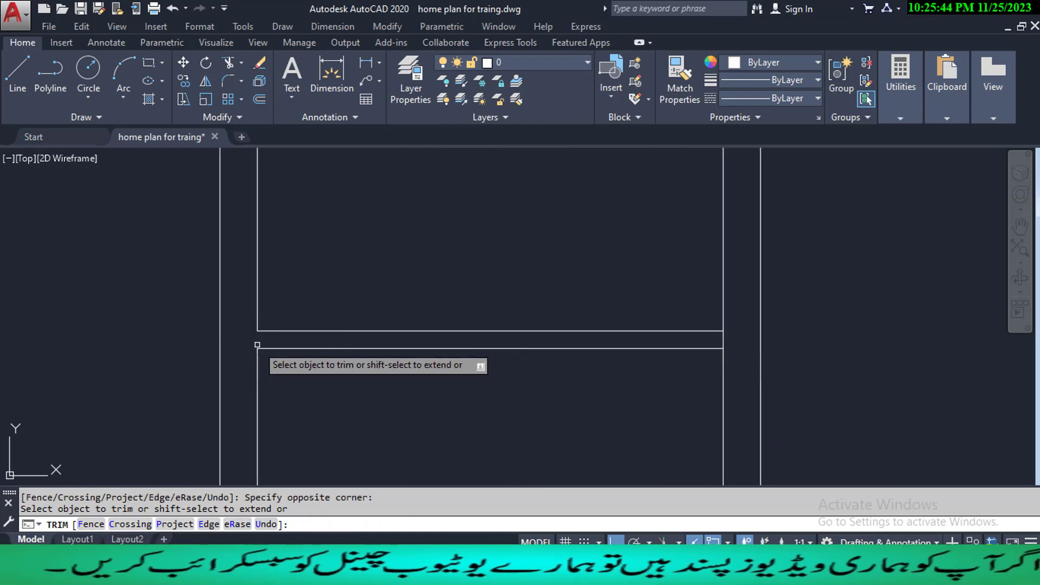
key("Escape")
key("Escape")
- Examine the whole floor plan and the two rooms and partition between the bathrooms
scroll(287, 379, "down", 4)
mouse_move(295, 393)
middle_mouse_down()
mouse_move(442, 379)
mouse_move(491, 401)
middle_mouse_up()
scroll(491, 400, "down", 2)
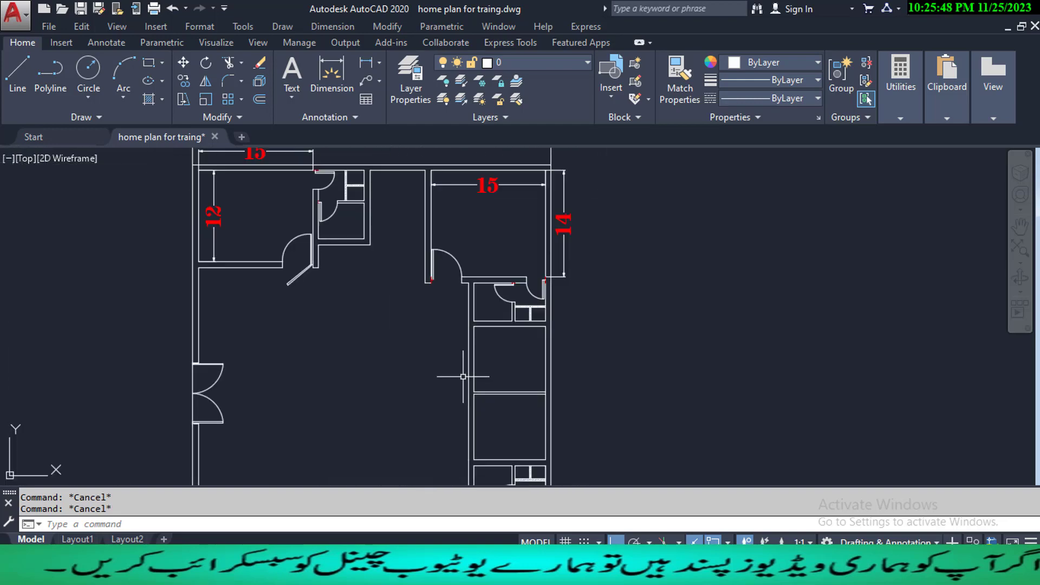
scroll(463, 378, "down", 2)
middle_click_drag(419, 389, 457, 380)
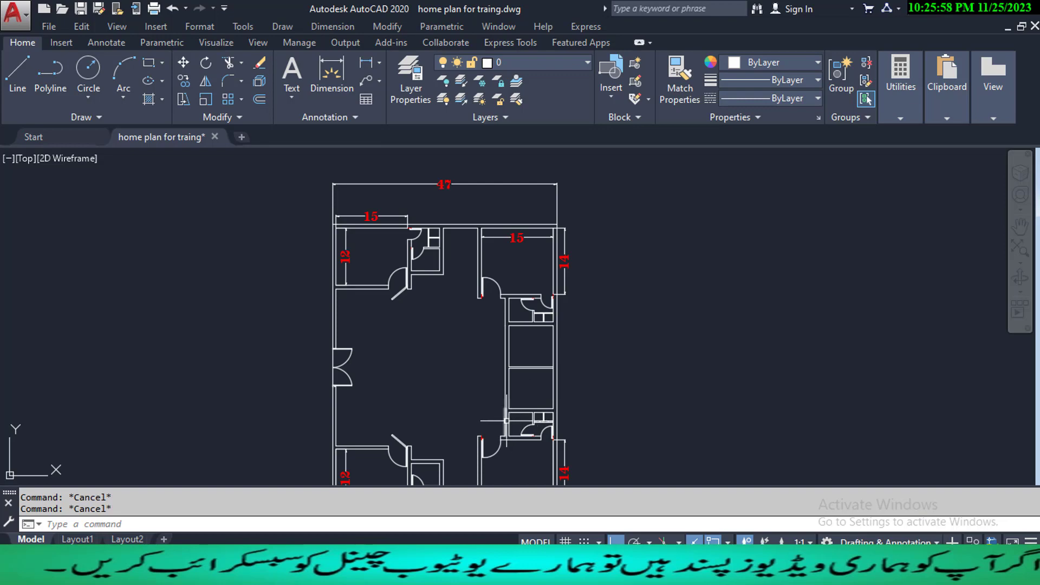
middle_click_drag(471, 425, 482, 407)
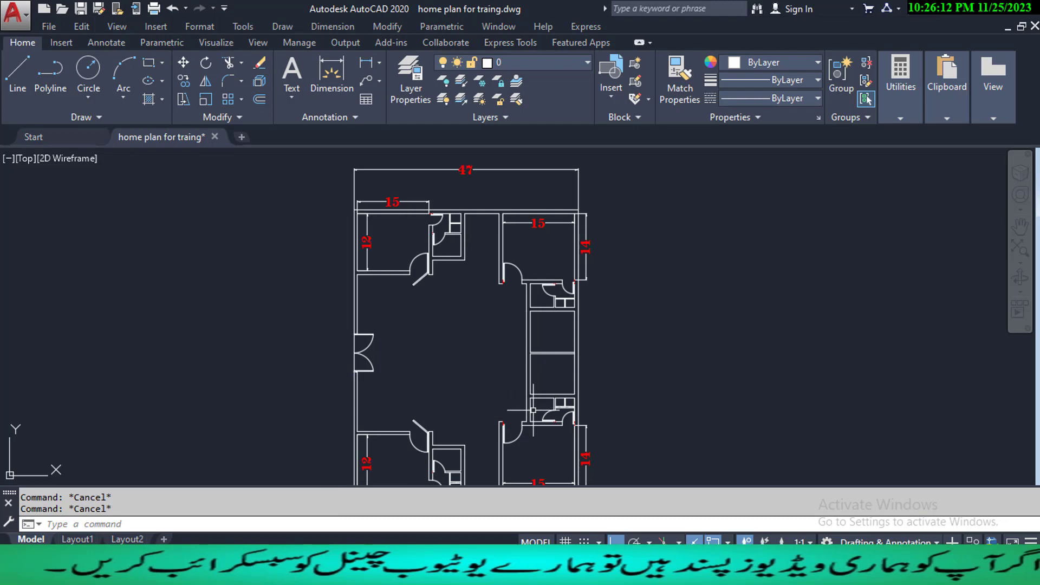
scroll(527, 409, "up", 4)
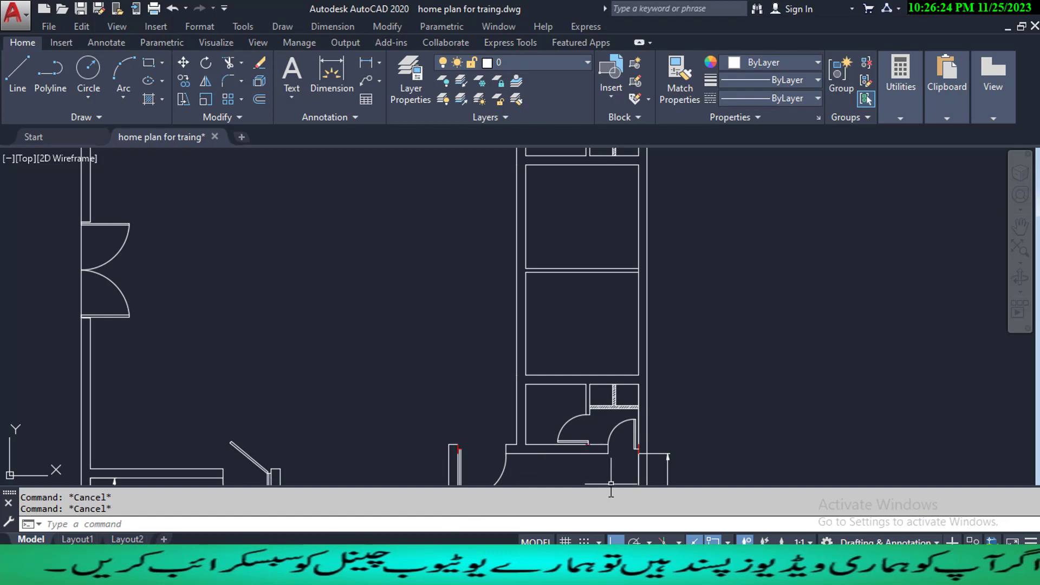
scroll(609, 381, "down", 3)
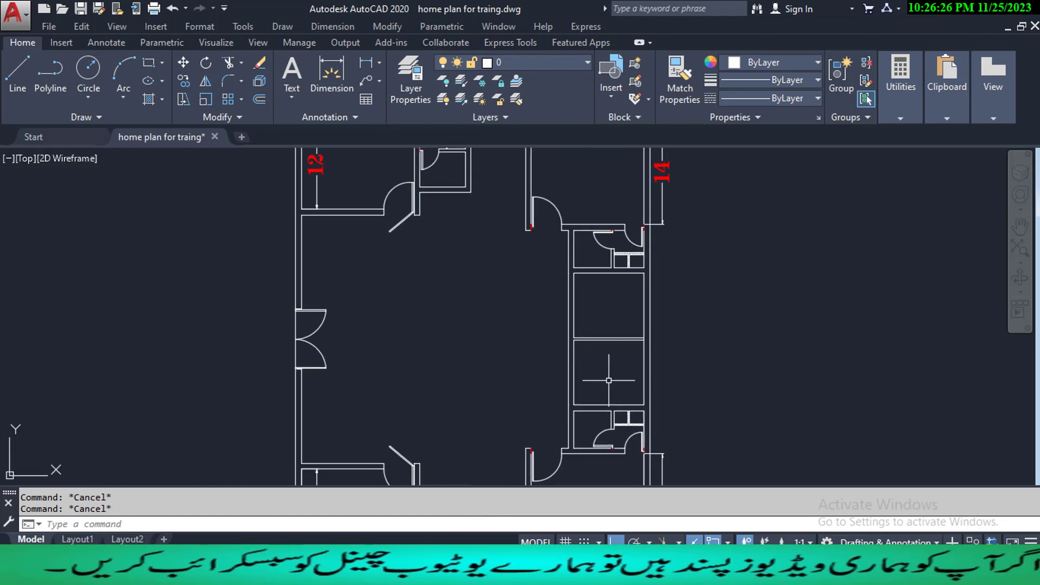
scroll(569, 333, "up", 4)
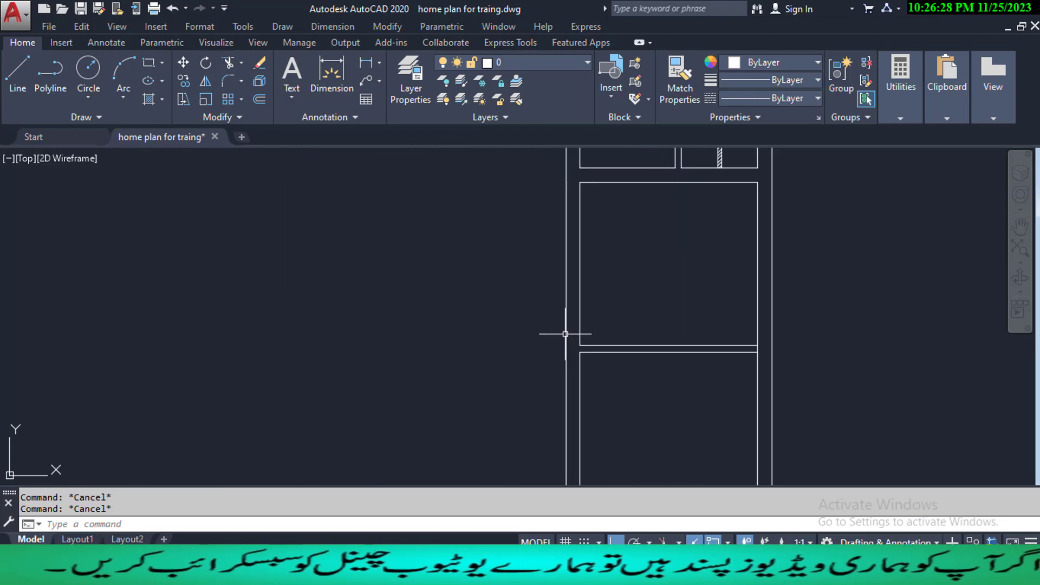
scroll(569, 349, "up", 2)
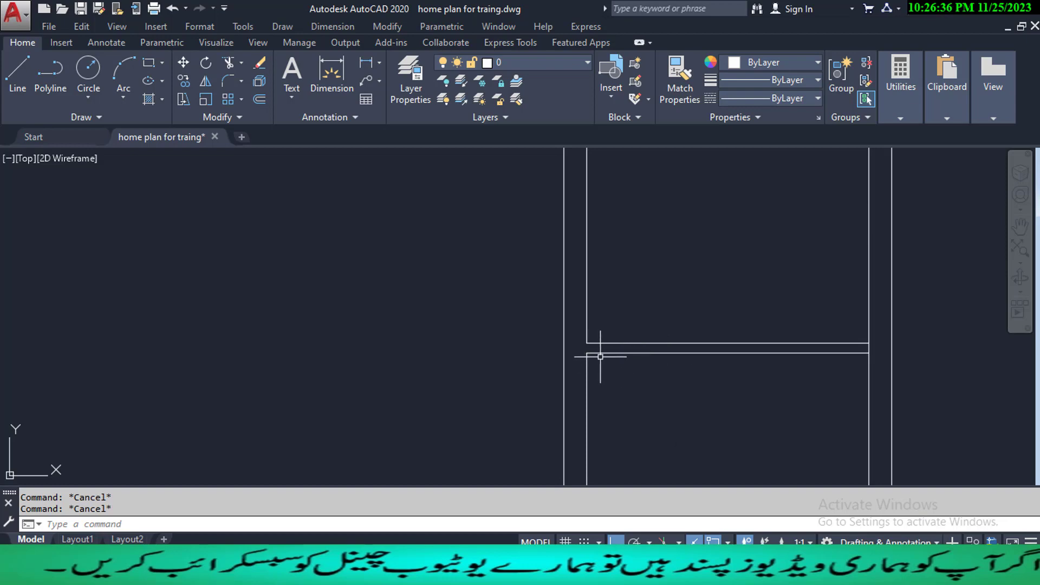
- Draw a short vertical line along the inner wall face, closing the open end of the partition between the two rooms
type("l")
key("Return")
scroll(600, 356, "up", 2)
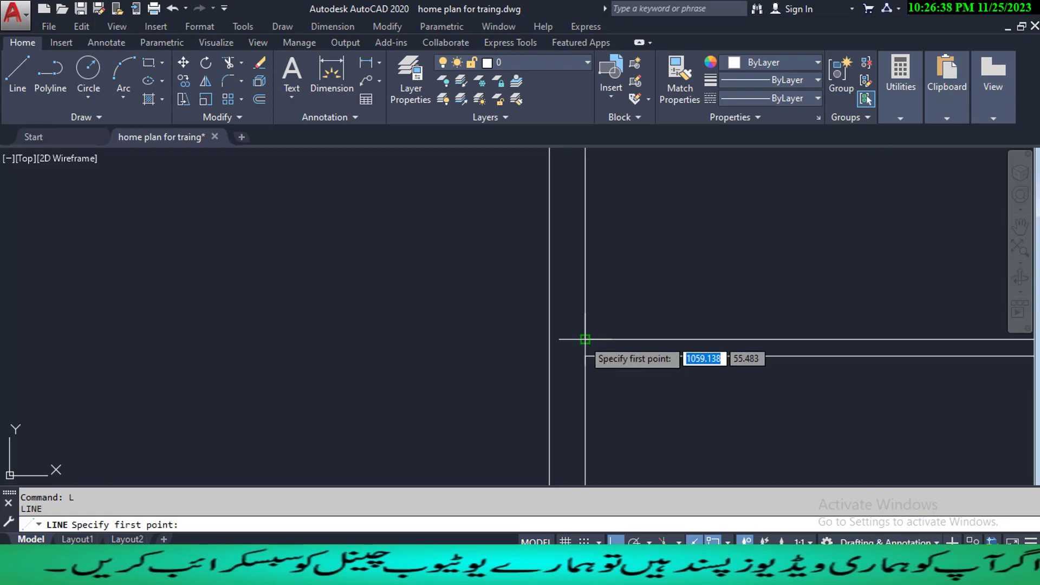
left_click(586, 341)
left_click(585, 356)
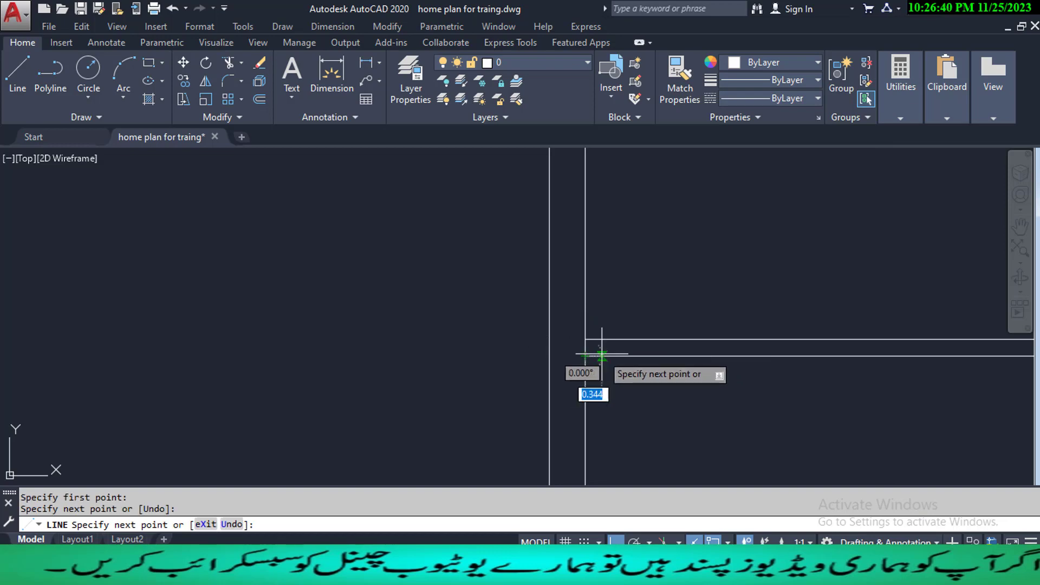
key("Escape")
key("Escape")
- Offset the short closing line by 4 into the partition to mark the edge of the opening
type("o")
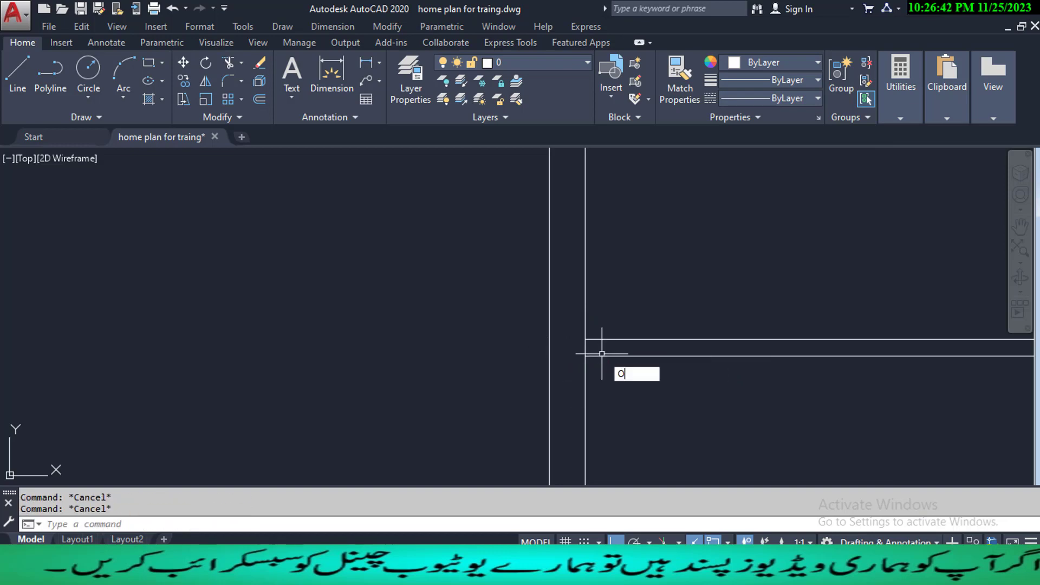
key("Return")
type("4")
key("Return")
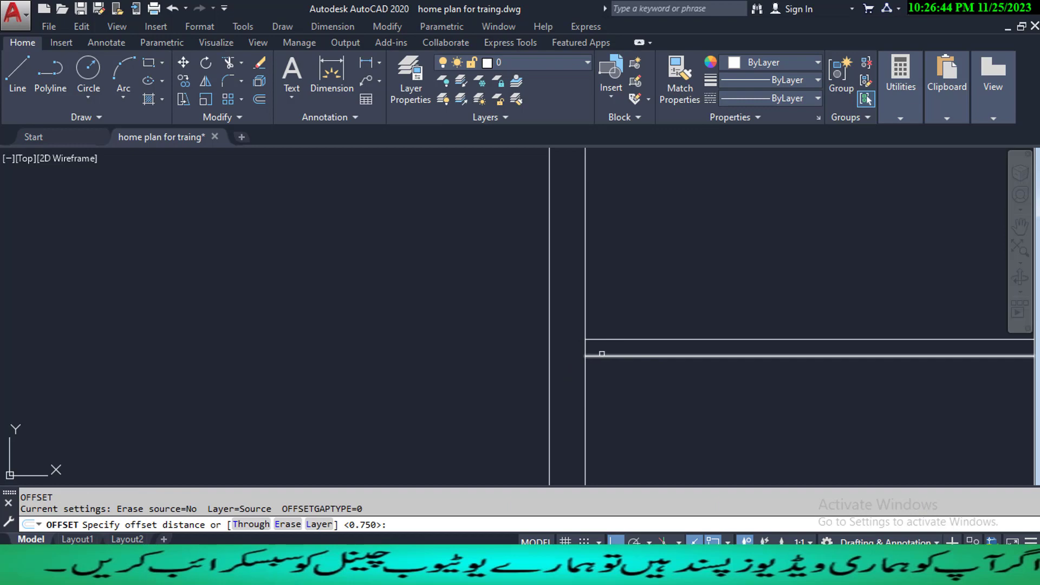
left_click(585, 348)
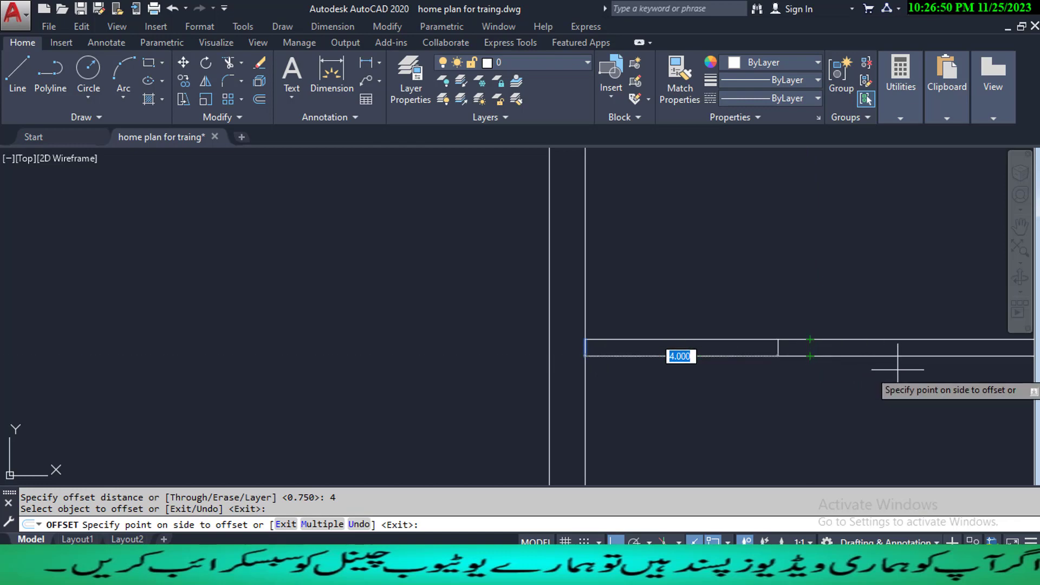
left_click(898, 370)
key("Escape")
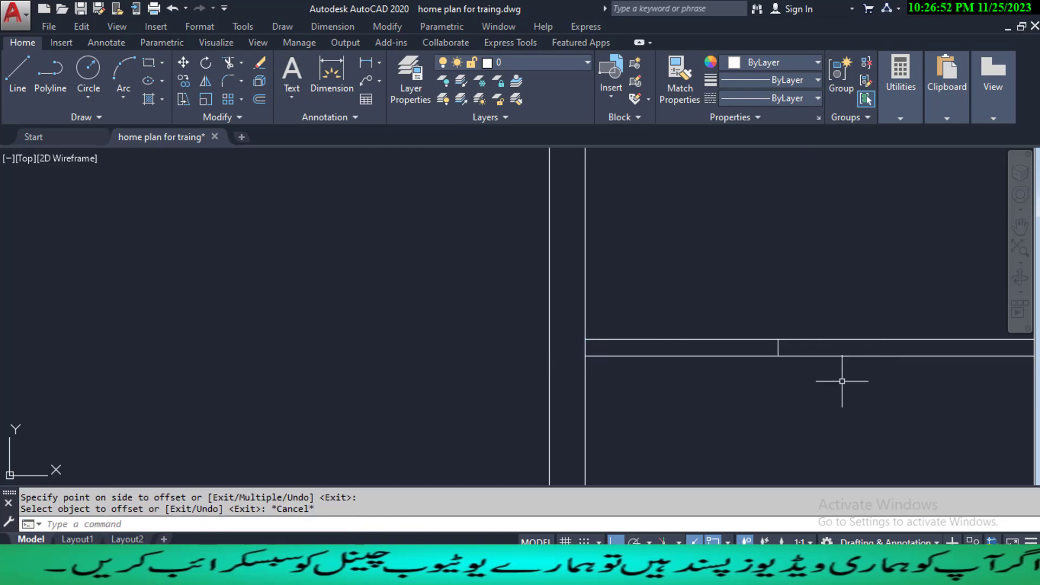
key("Escape")
key("Escape")
- Trim both partition lines between the inner wall face and the offset line to open a gap
type("tr")
key("Return")
key("Return")
left_click(734, 411)
left_click(642, 306)
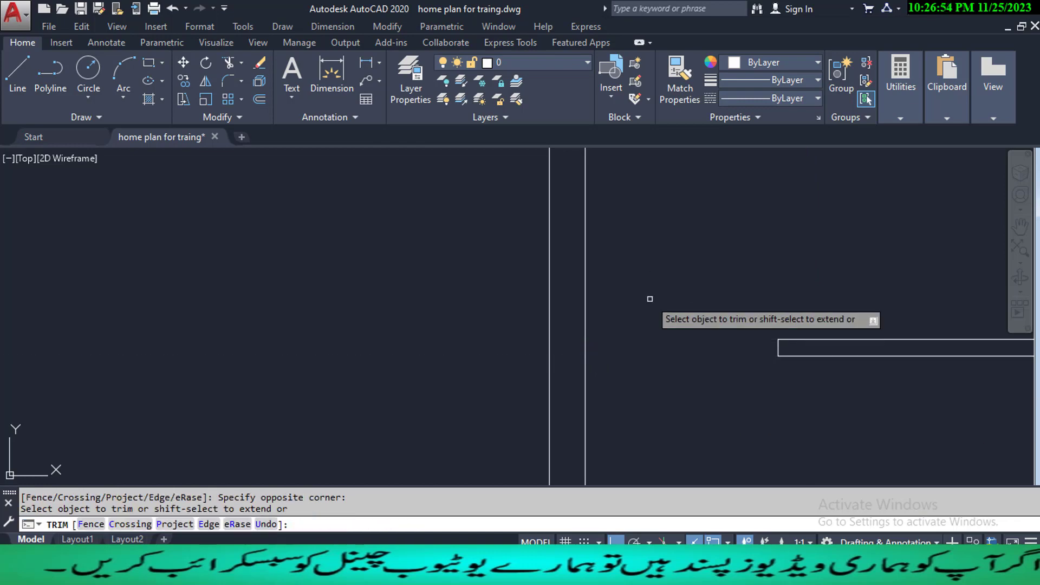
key("Escape")
key("Escape")
left_click(565, 326)
left_click(634, 395)
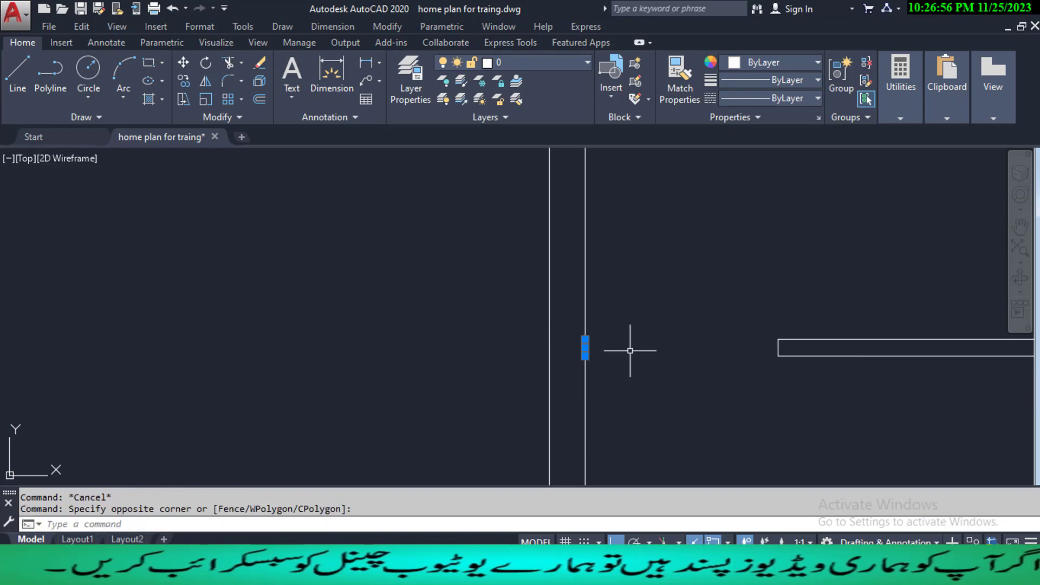
key("Escape")
key("Escape")
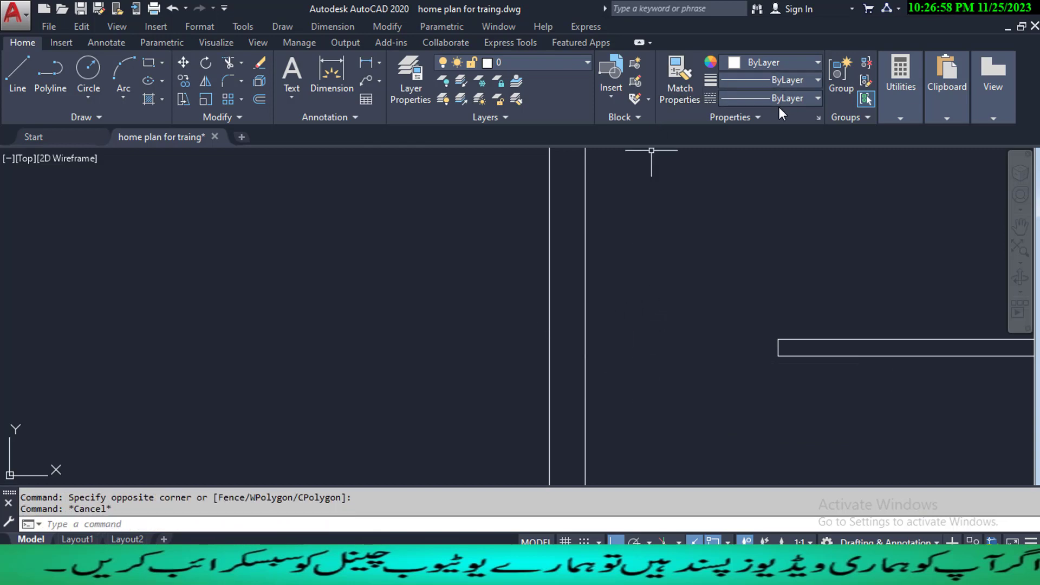
- Draw a horizontal line from the midpoint of the partition's cut end across the gap to the outer face of the wall
key("Return")
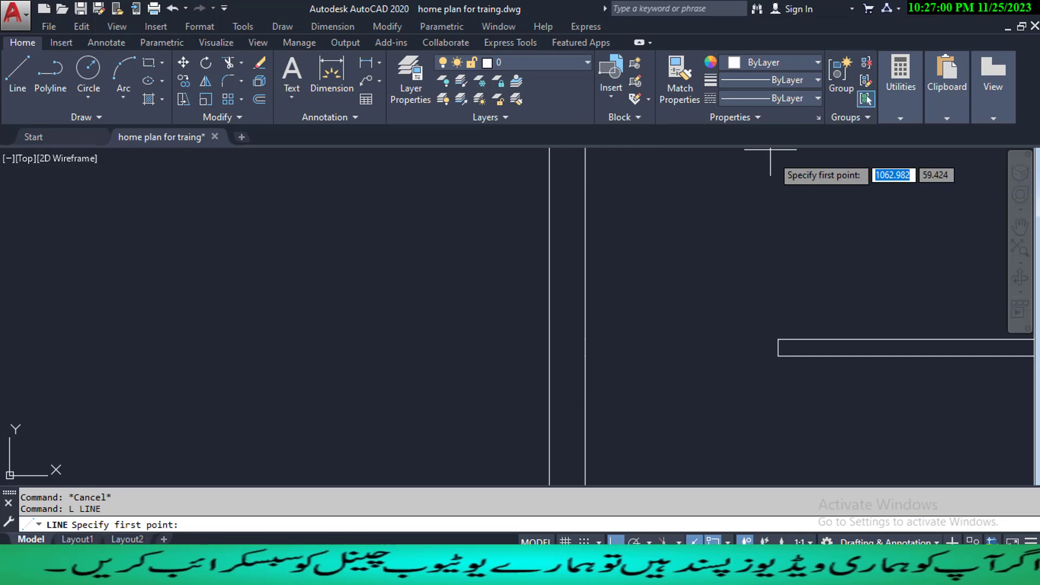
left_click(778, 347)
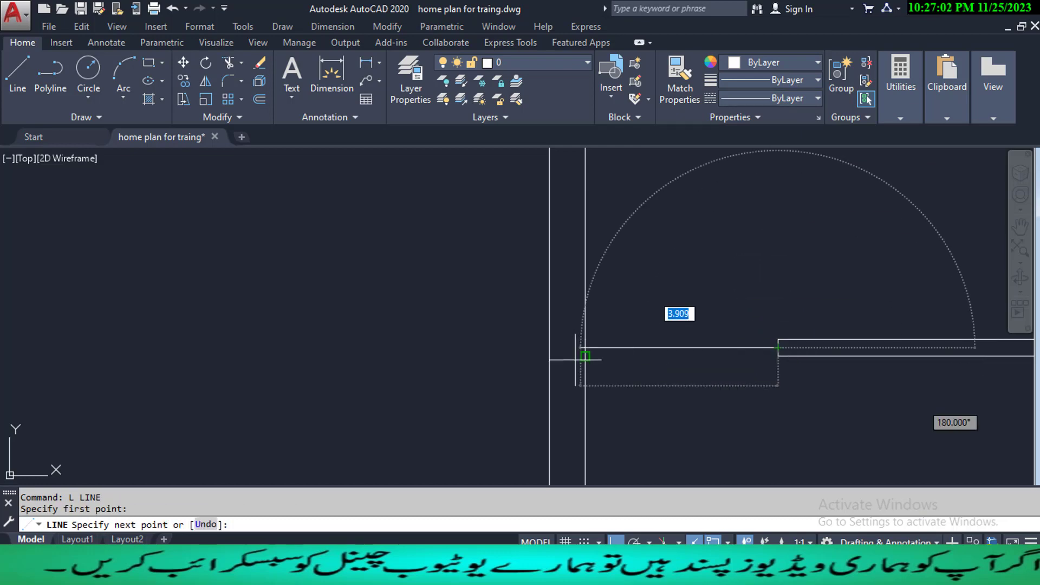
left_click(551, 347)
key("Escape")
key("Escape")
- Offset the horizontal centre line by 2.5 both above and below to mark the door opening in the rooms' wall
type("o")
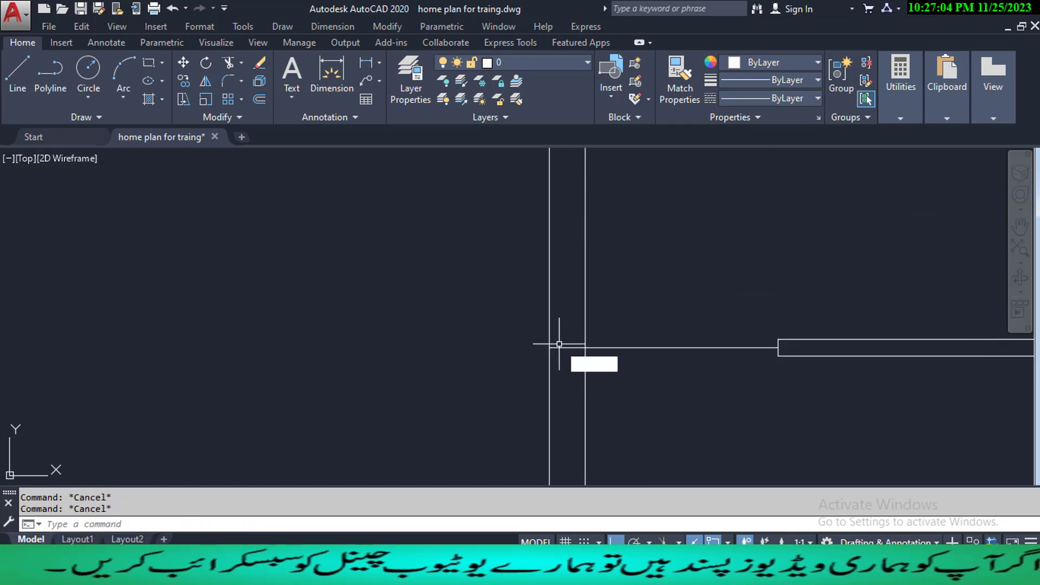
key("Return")
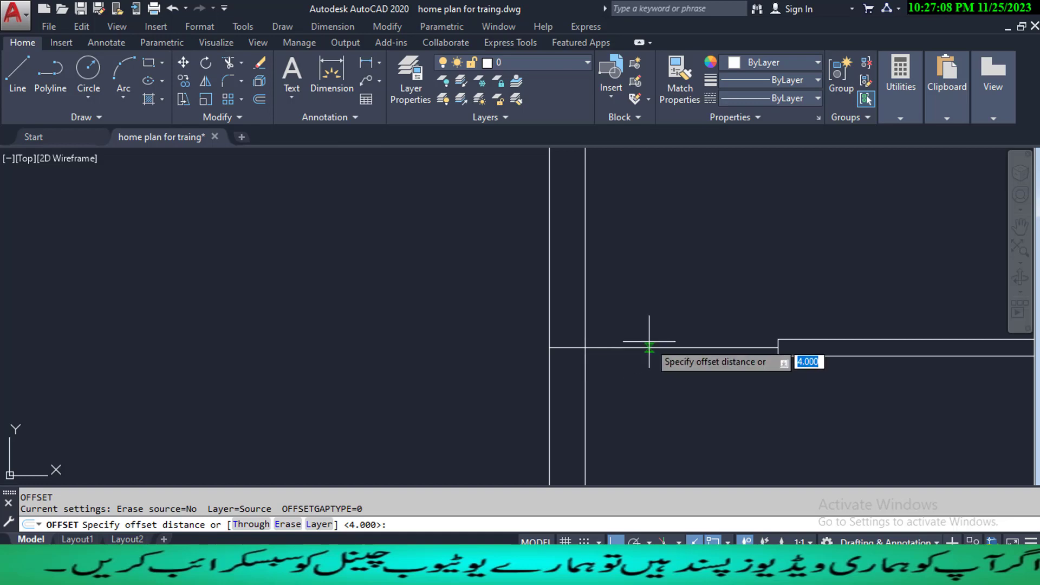
scroll(634, 350, "down", 5)
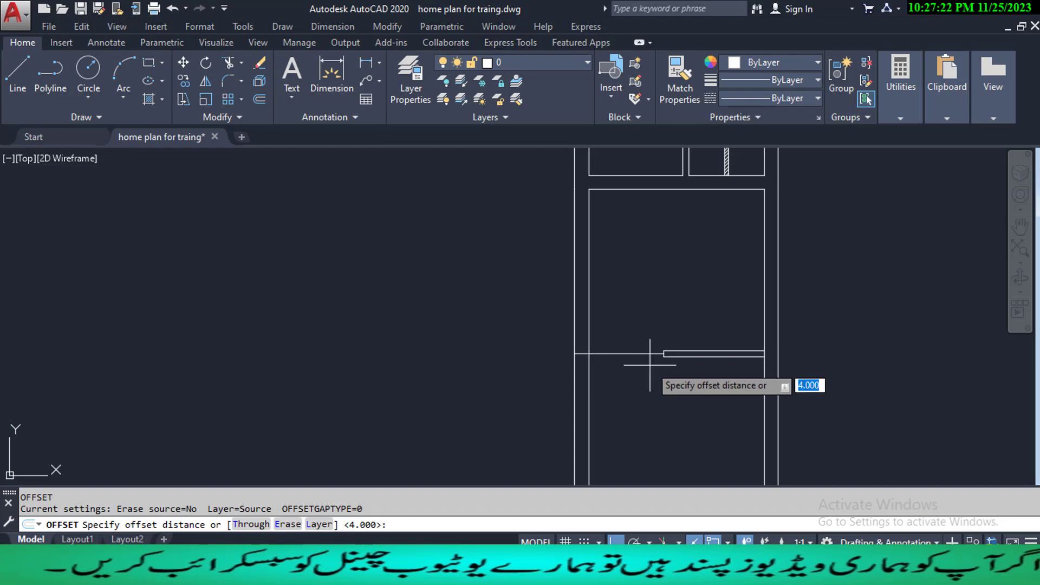
scroll(650, 368, "down", 2)
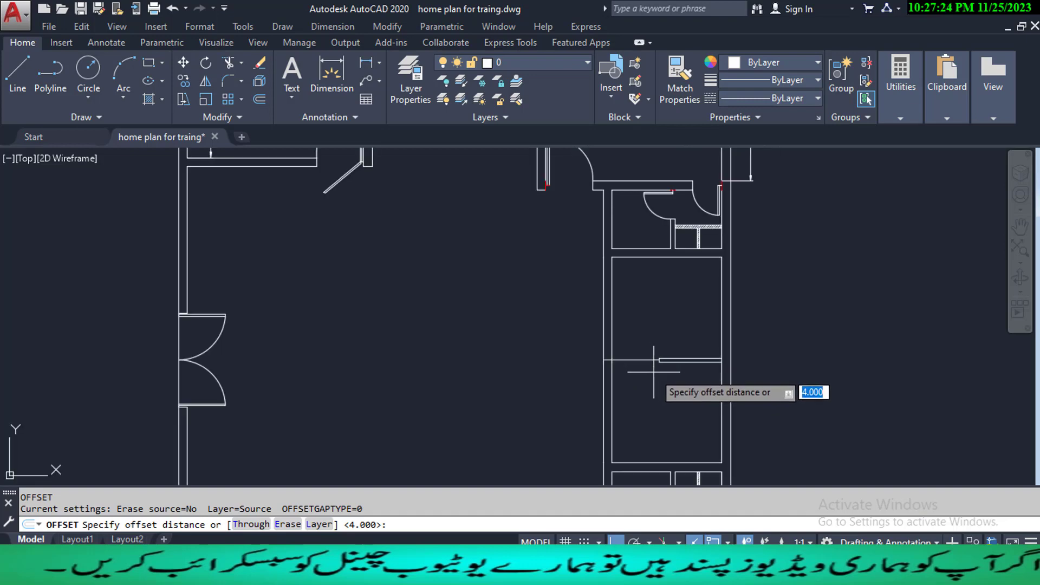
mouse_move(646, 383)
middle_mouse_down()
mouse_move(637, 375)
mouse_move(632, 387)
middle_mouse_up()
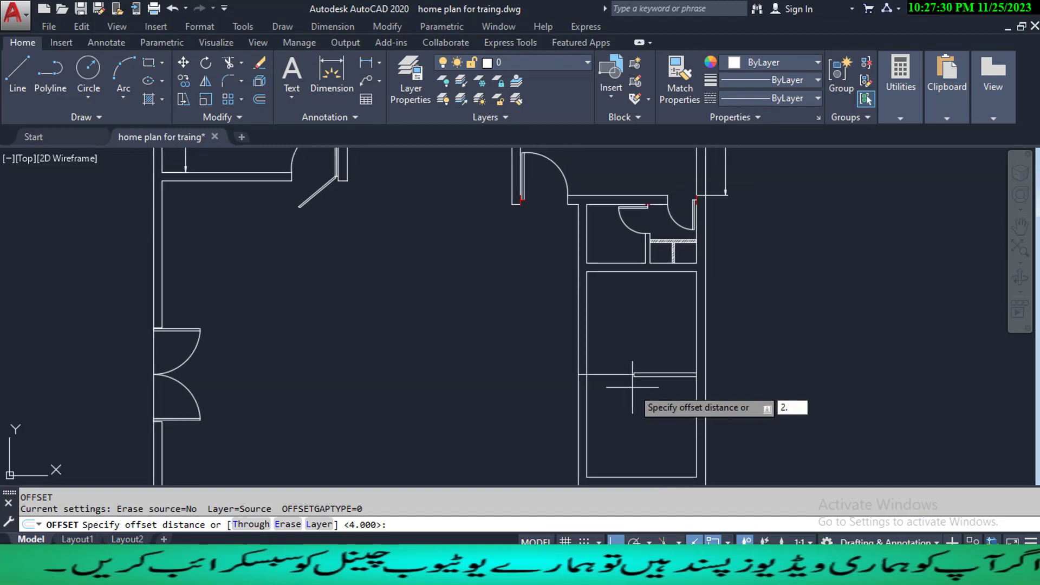
key("Return")
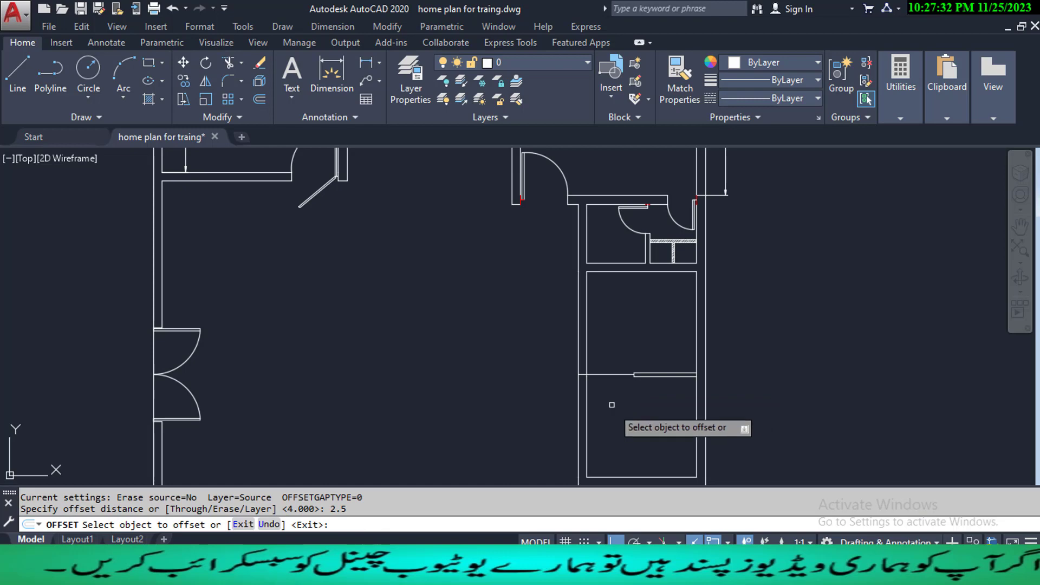
left_click(612, 373)
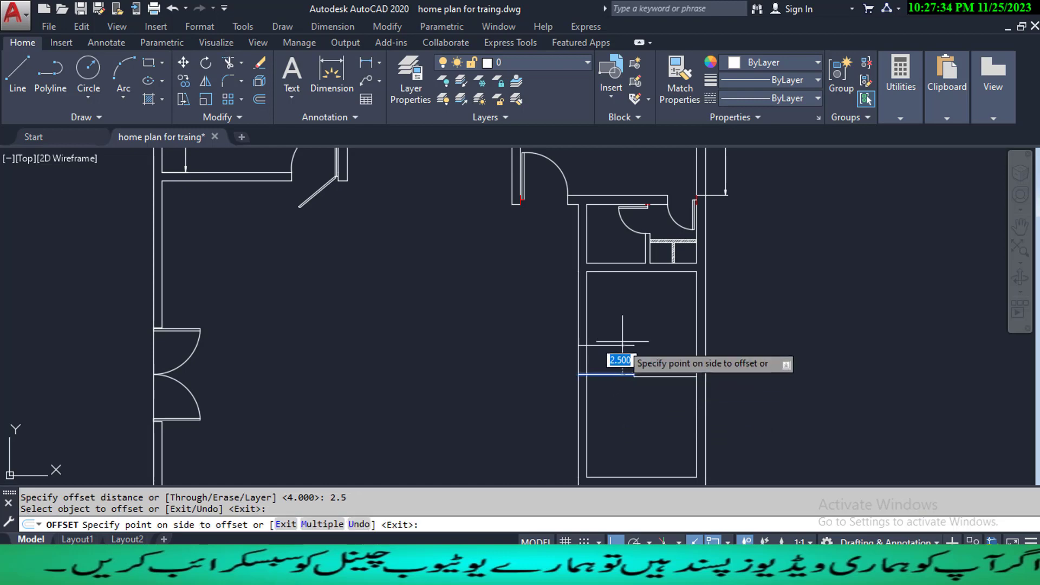
left_click(621, 336)
left_click(617, 373)
left_click(617, 401)
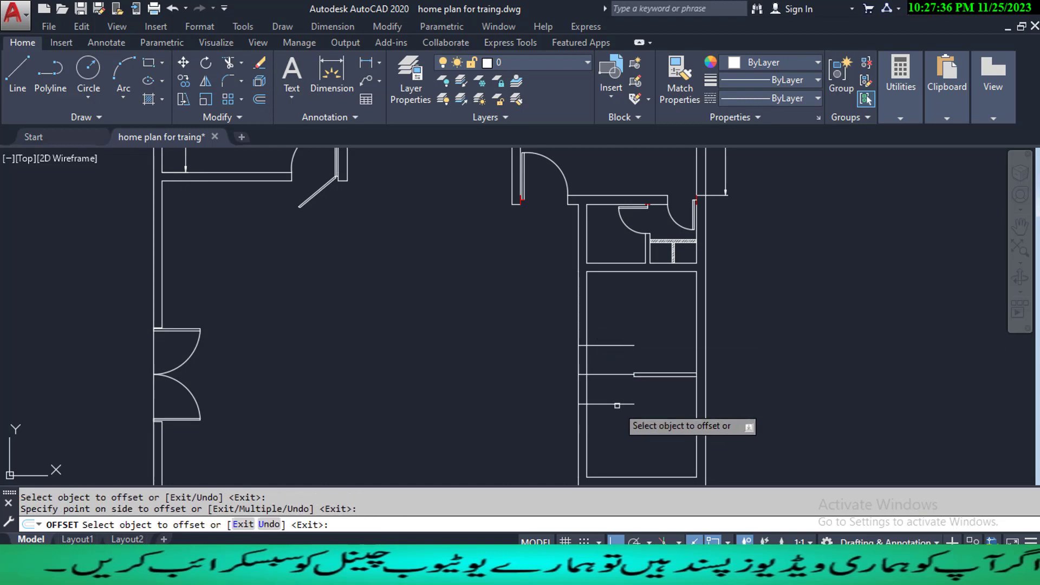
key("Escape")
key("Escape")
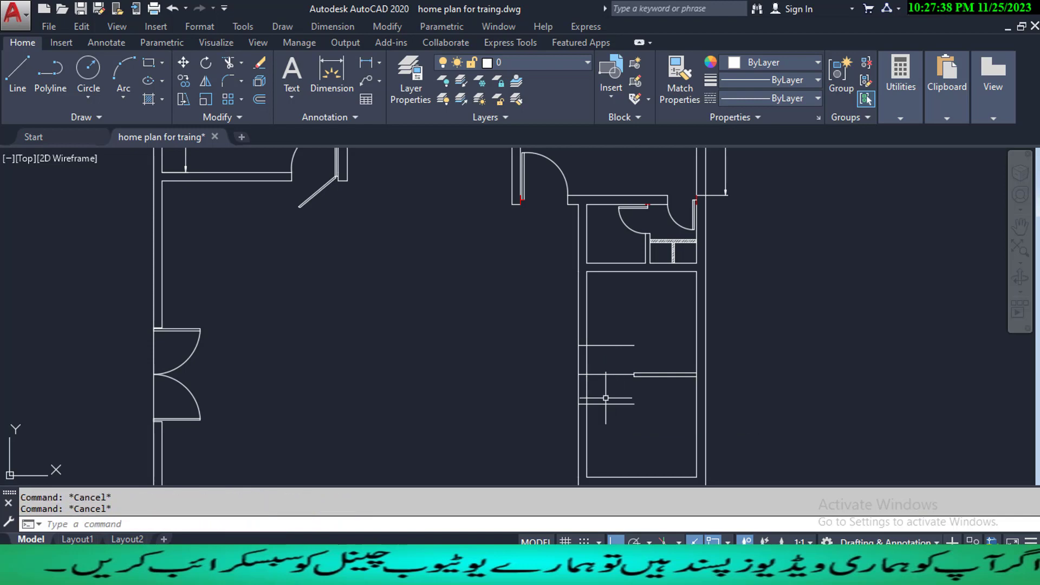
- Trim both vertical wall lines between the two offset lines to cut the door opening
type("tr")
key("Return")
key("Return")
left_click(602, 392)
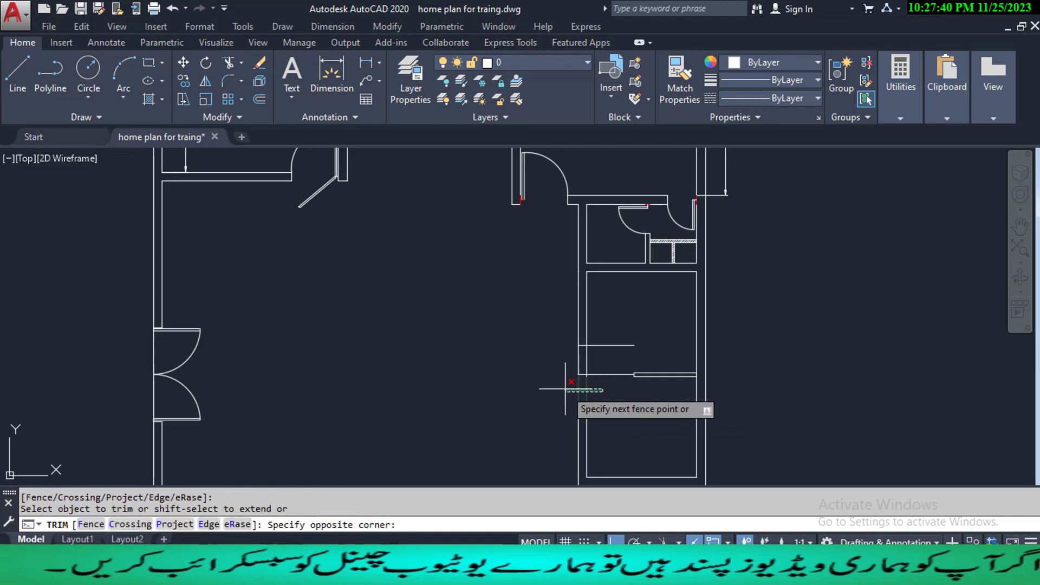
left_click(566, 387)
left_click(600, 360)
left_click(564, 365)
key("Escape")
key("Escape")
key("Escape")
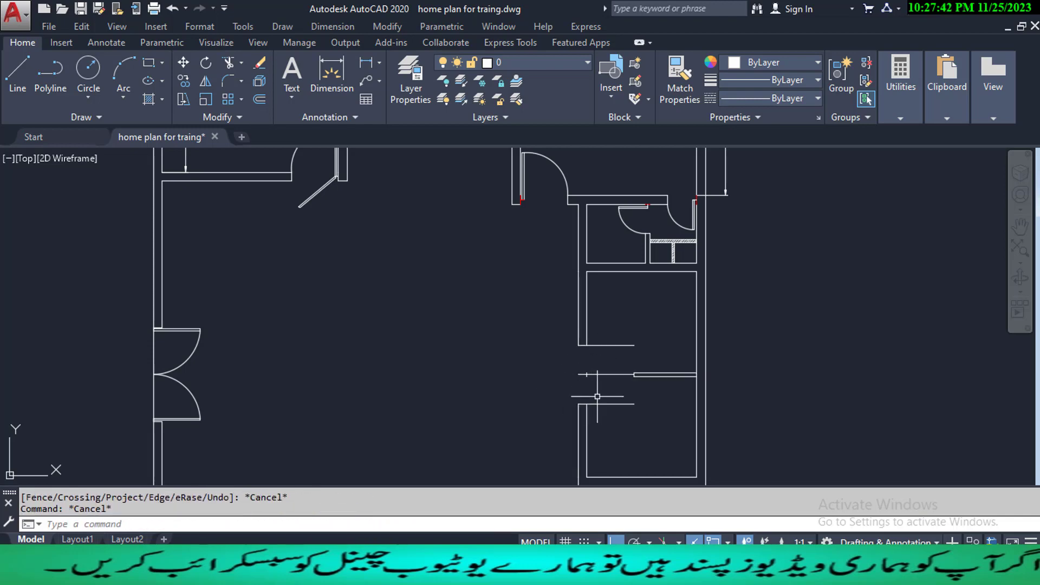
- Erase the horizontal centre line and the leftover short vertical line inside the door opening
left_click(602, 392)
left_click(565, 362)
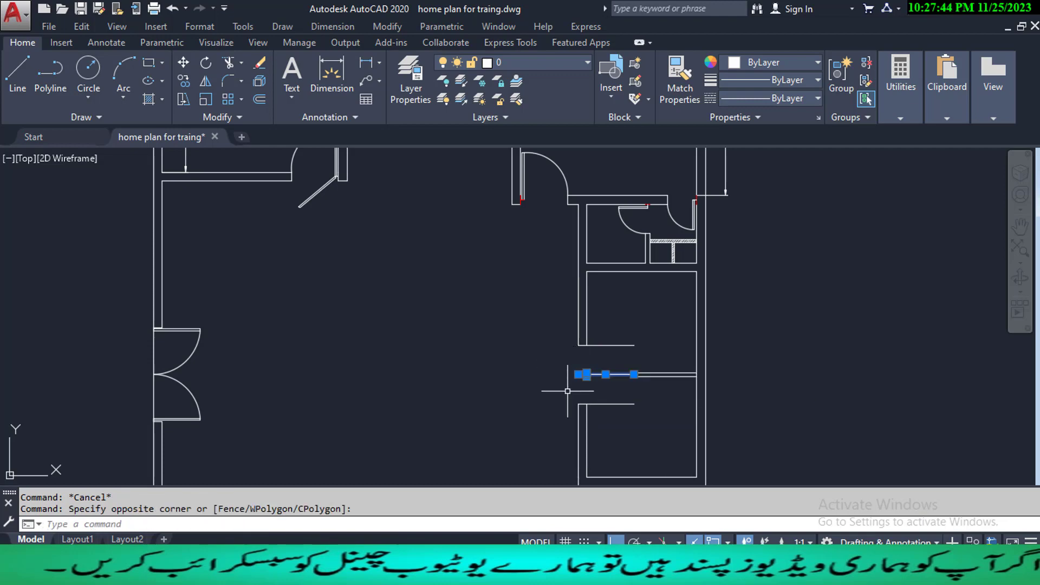
type("e")
key("Return")
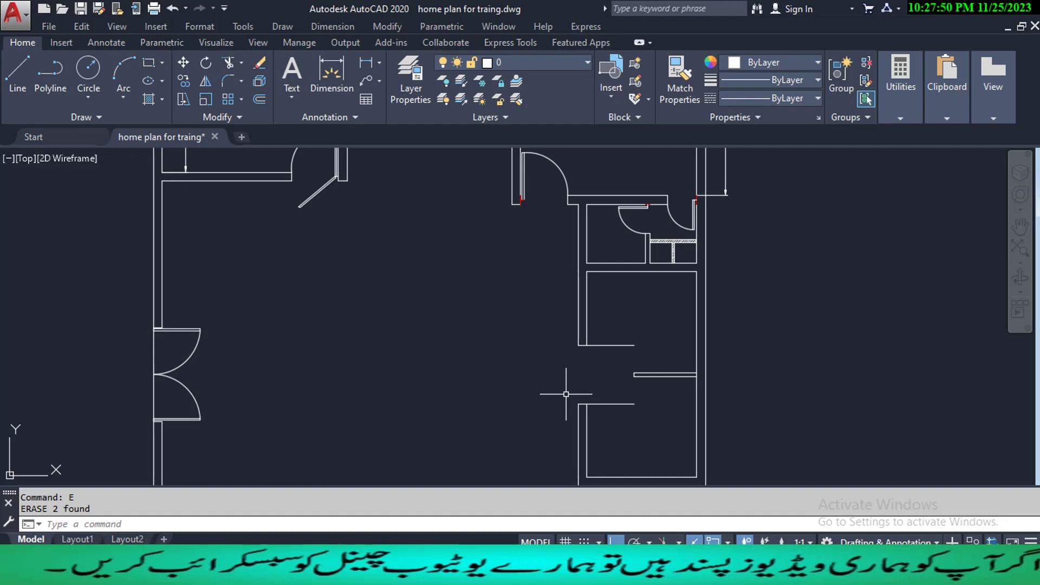
- Measure the length of the upper horizontal line of the opening with an aligned dimension
scroll(626, 360, "up", 2)
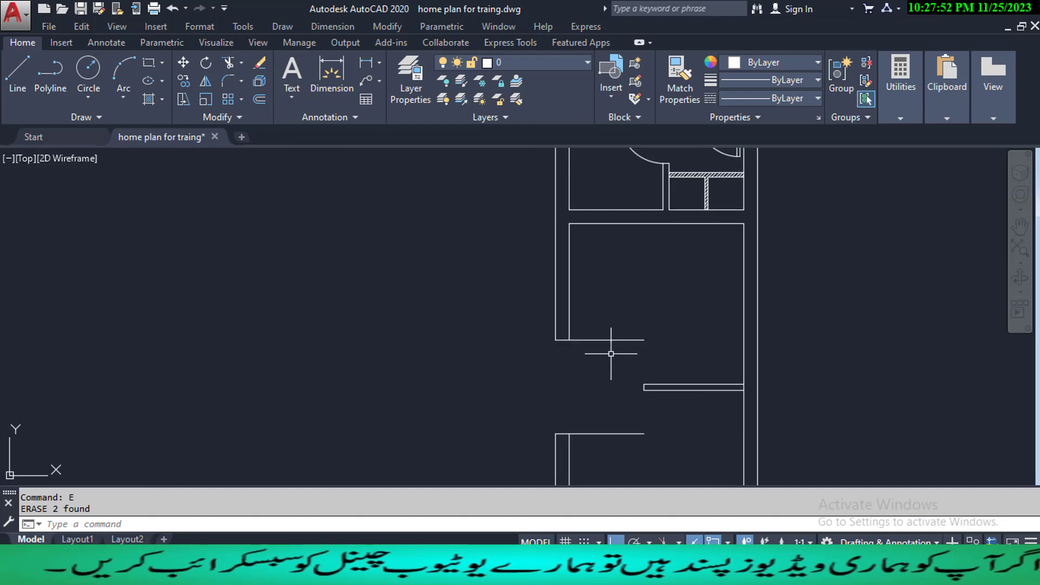
left_click(617, 362)
key("Escape")
key("Escape")
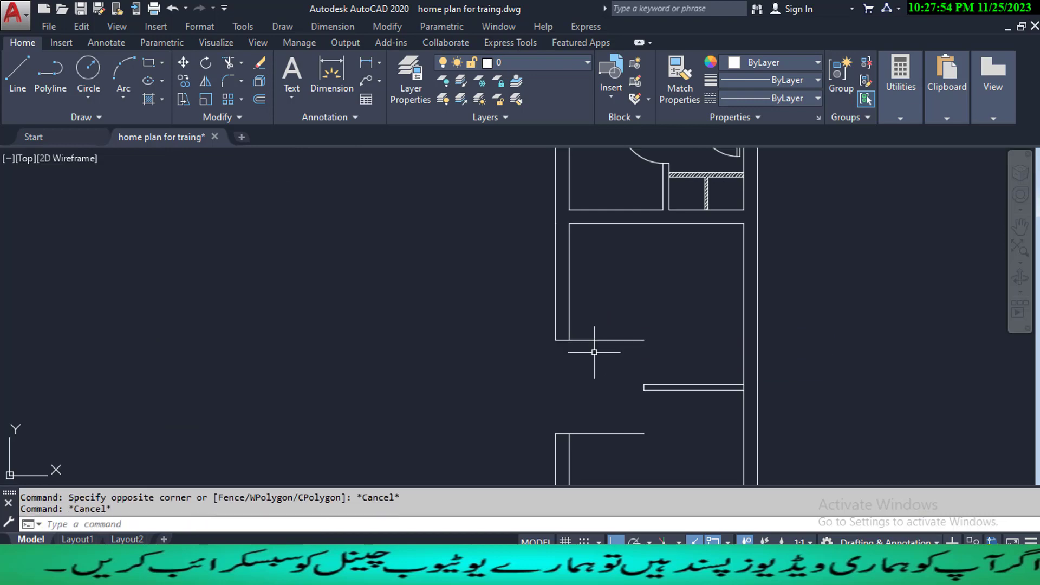
key("Escape")
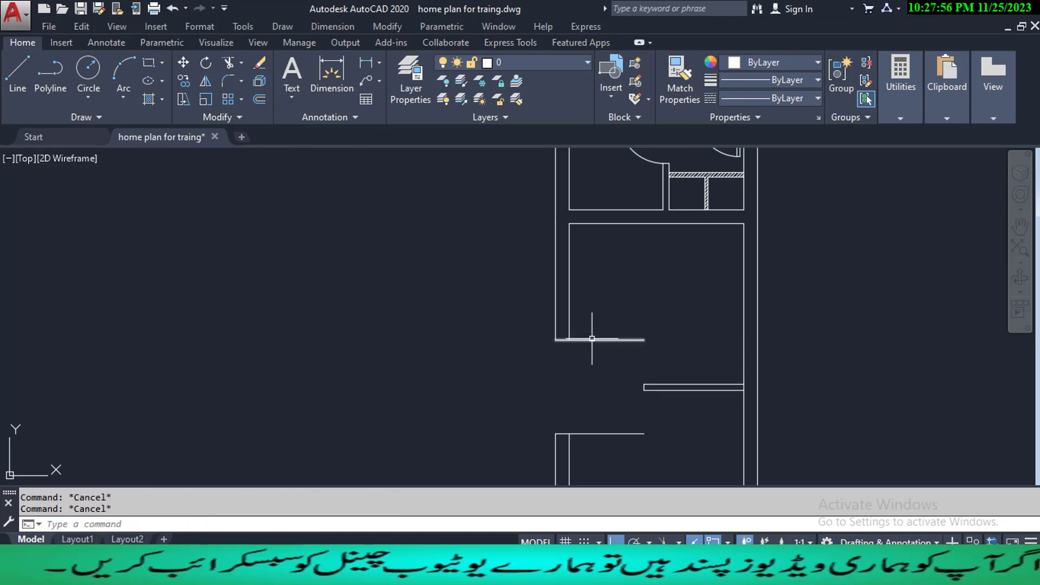
scroll(592, 339, "up", 2)
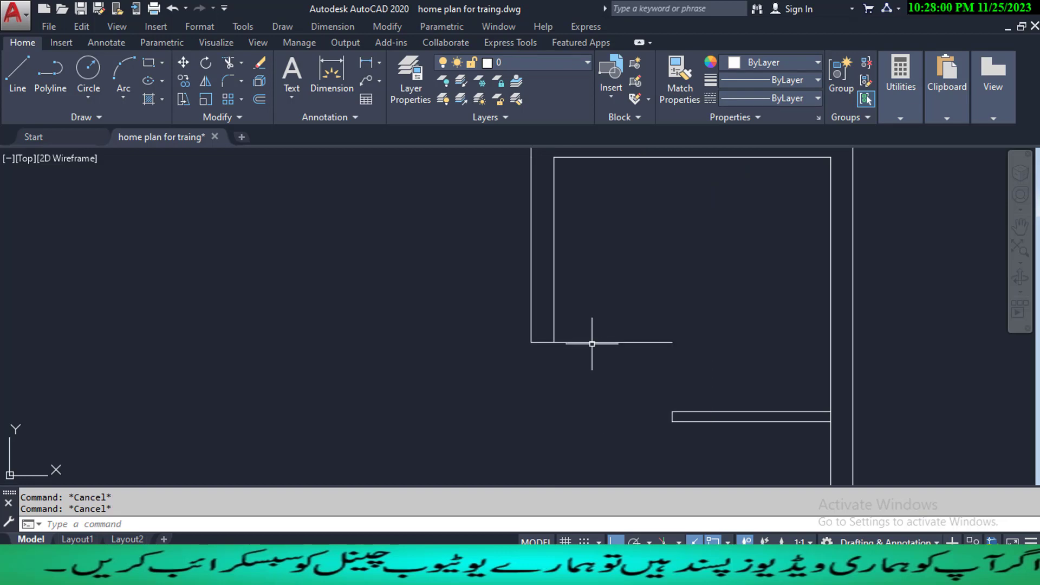
type("dal")
key("Return")
key("Return")
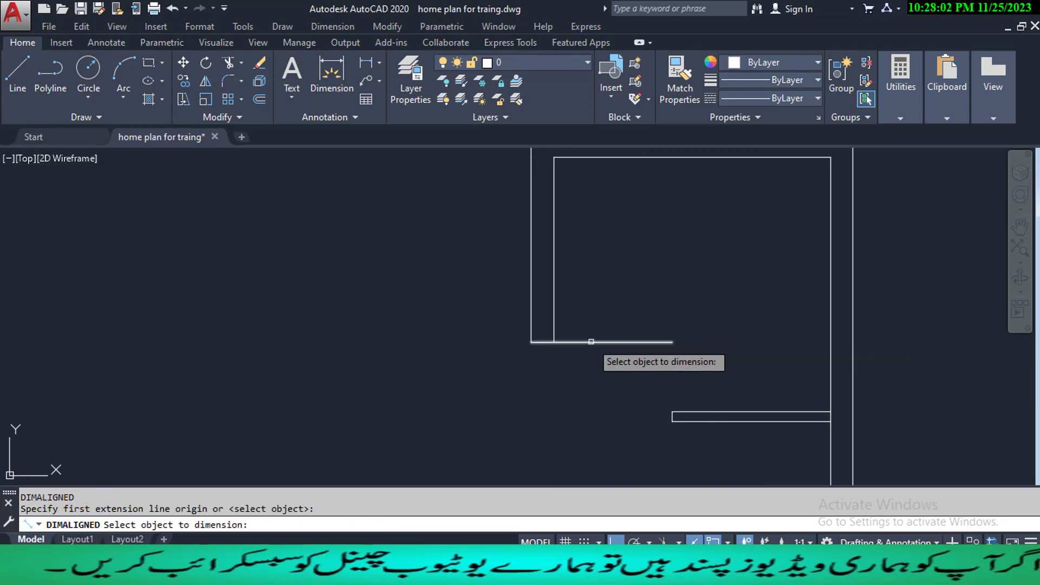
left_click(591, 341)
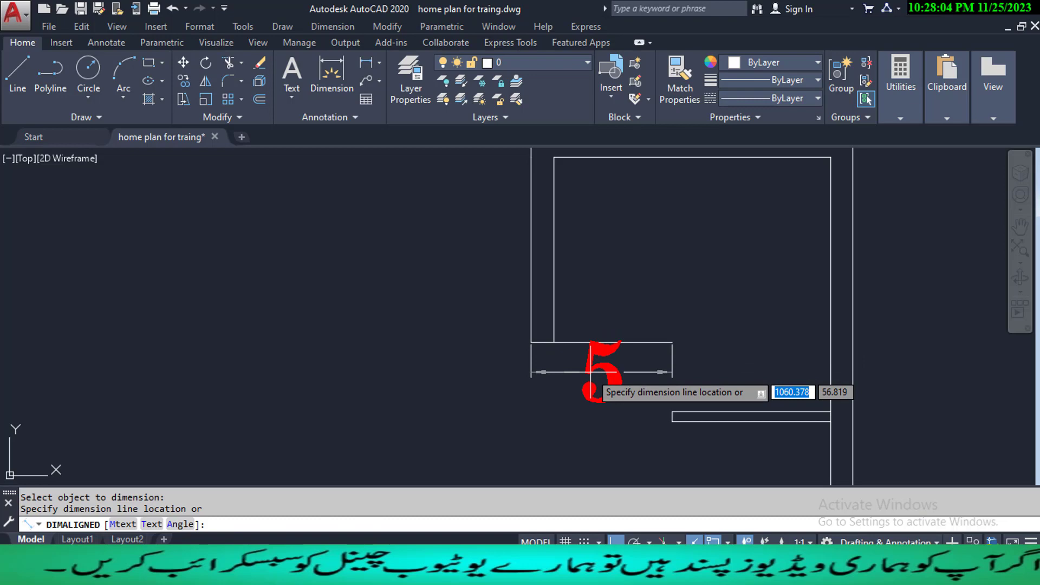
key("Escape")
key("Escape")
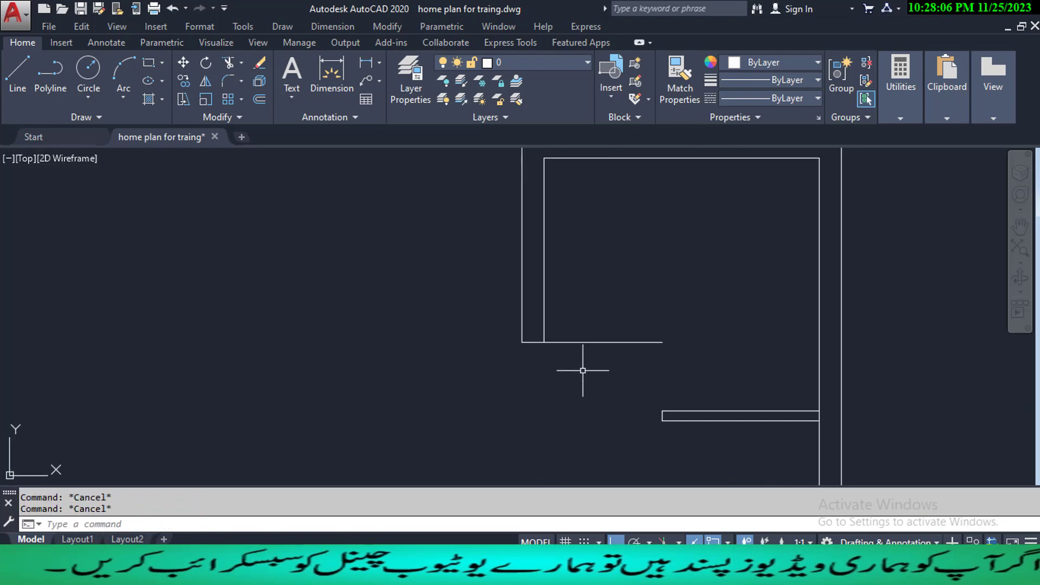
middle_click_drag(583, 371, 593, 355)
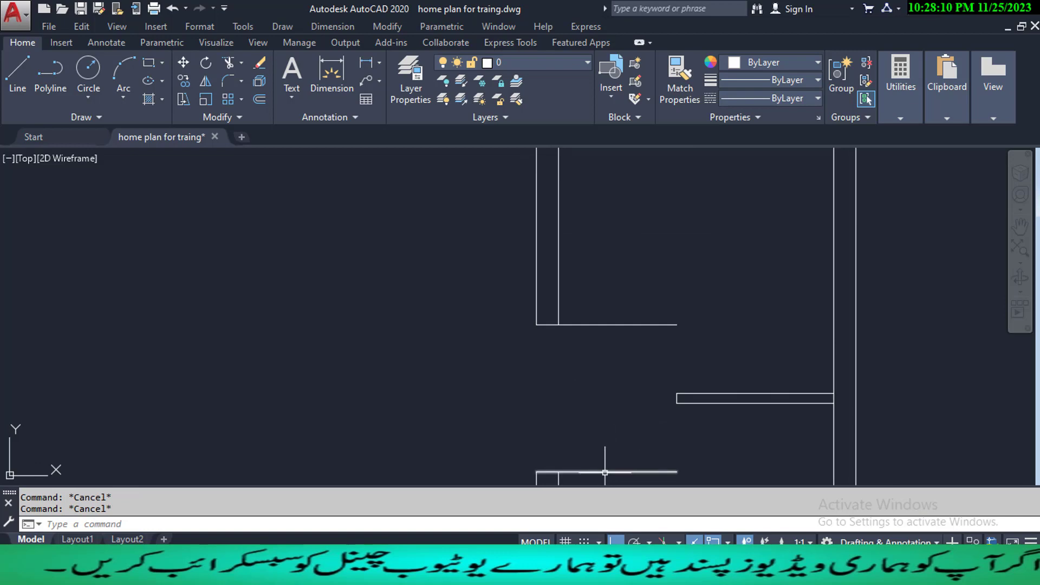
type("l")
key("Return")
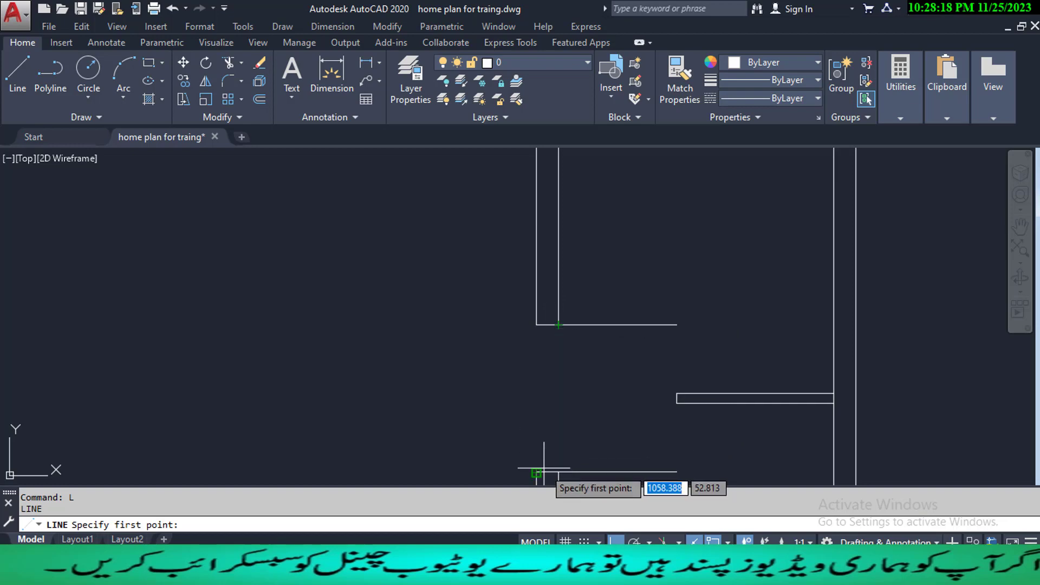
key("Escape")
key("Escape")
key("Escape")
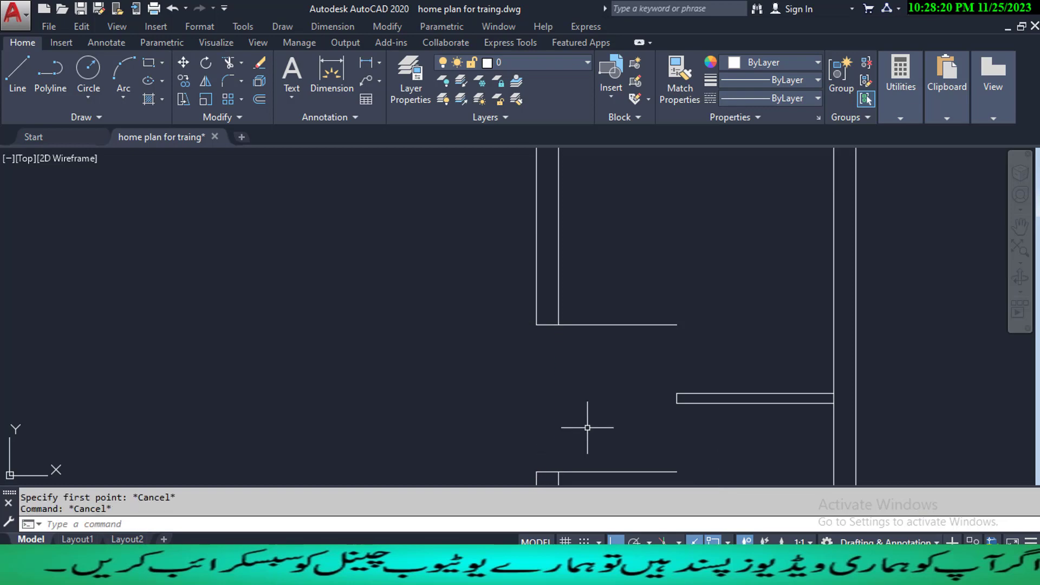
- Trim the overhanging horizontal lines at both ends of the door opening back to the wall faces
type("tr")
key("Return")
key("Return")
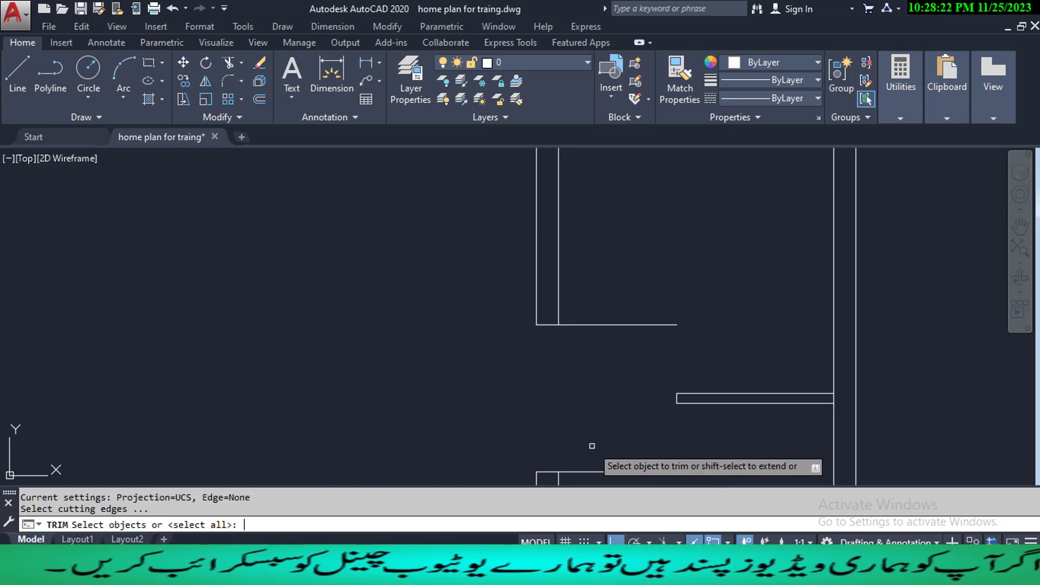
left_click(623, 388)
left_click(605, 295)
middle_click_drag(602, 387, 599, 310)
left_click(609, 416)
left_click(566, 368)
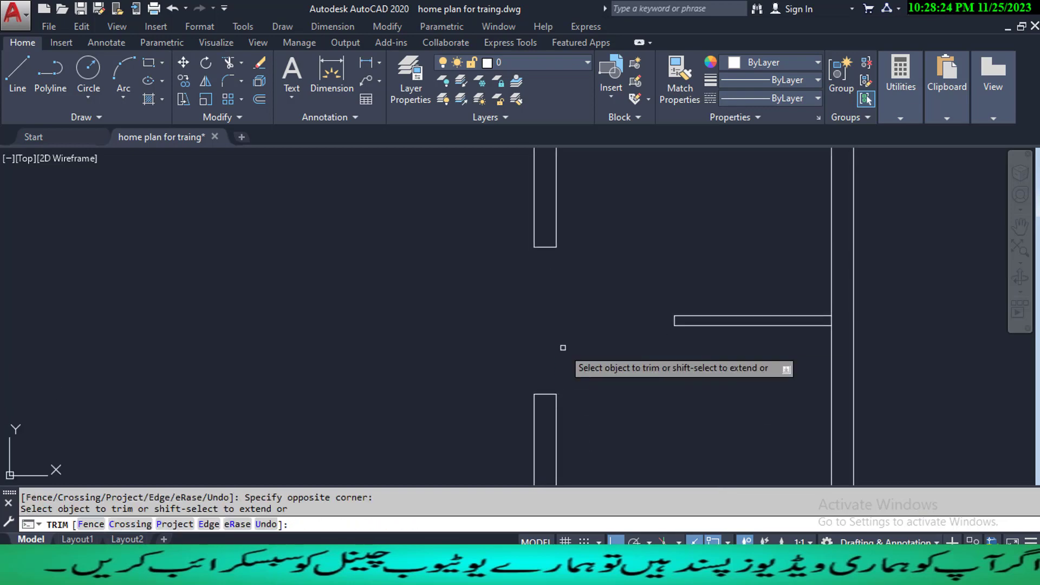
key("Escape")
key("Escape")
key("Escape")
- Draw a vertical line across the door opening between the midpoints of the lower and upper wall ends
type("l")
key("Return")
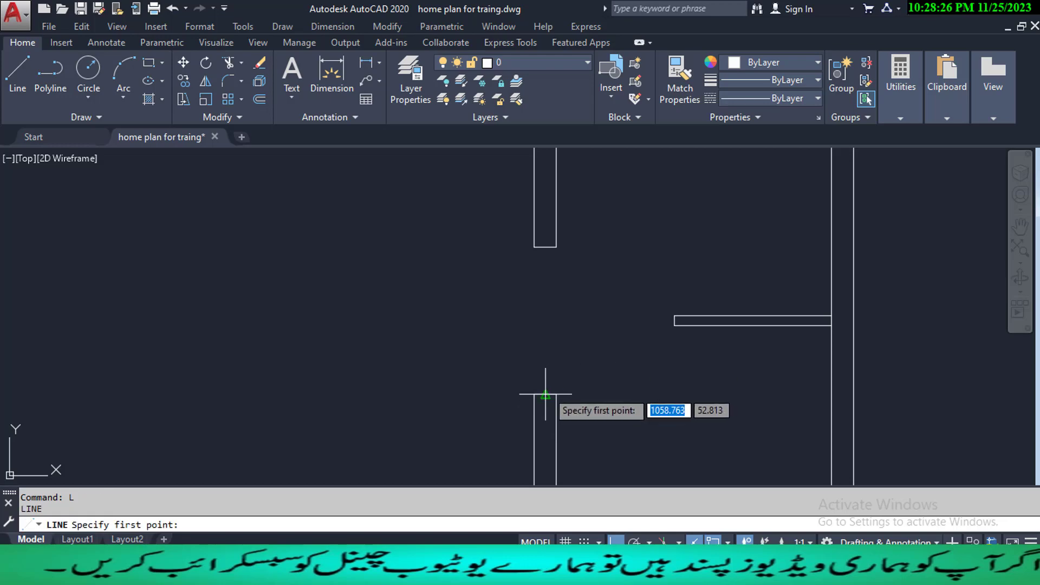
left_click(546, 395)
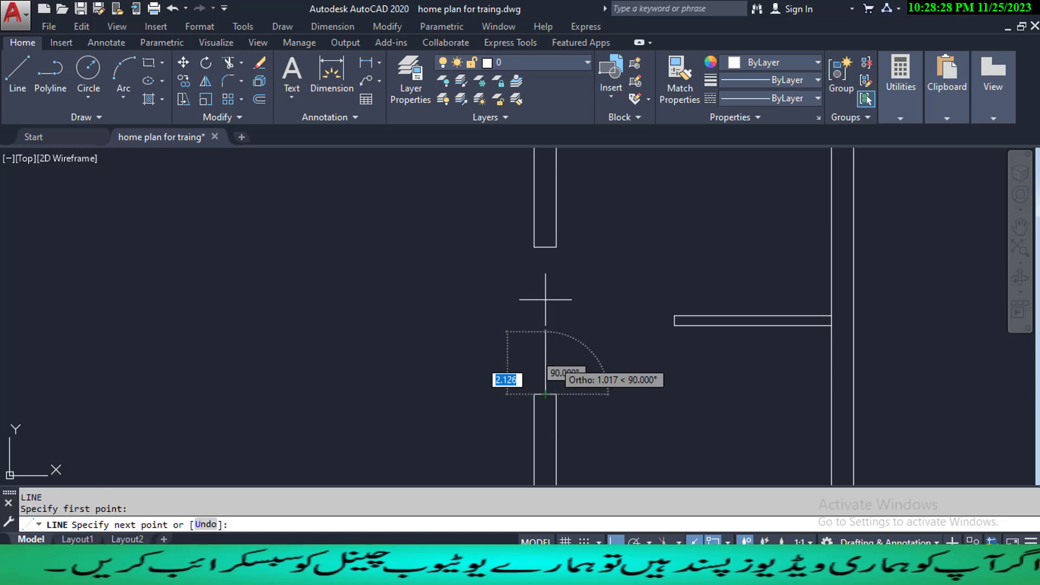
left_click(545, 247)
key("Escape")
key("Escape")
key("Escape")
- Draw a line 0.1 up from the lower wall end's midpoint, then 2.5 to the right for the lower door leaf
middle_click_drag(572, 320, 554, 358)
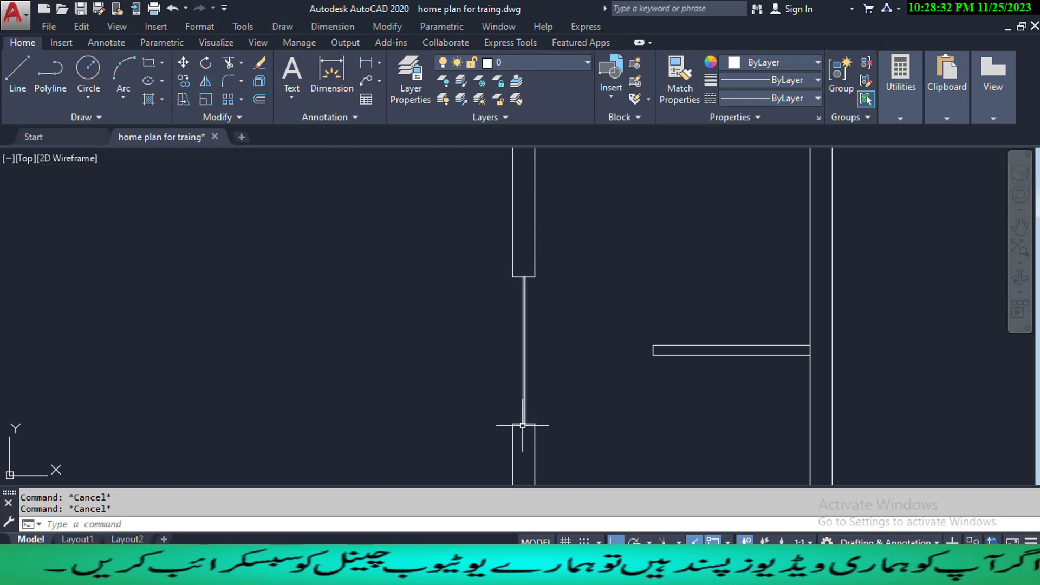
scroll(524, 423, "up", 4)
key("Return")
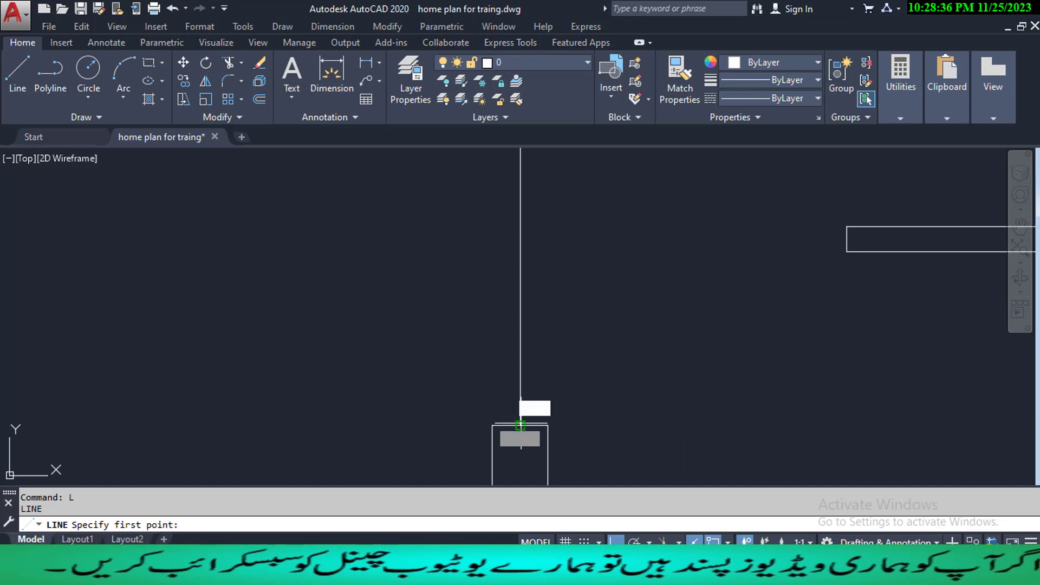
left_click(520, 425)
type(".")
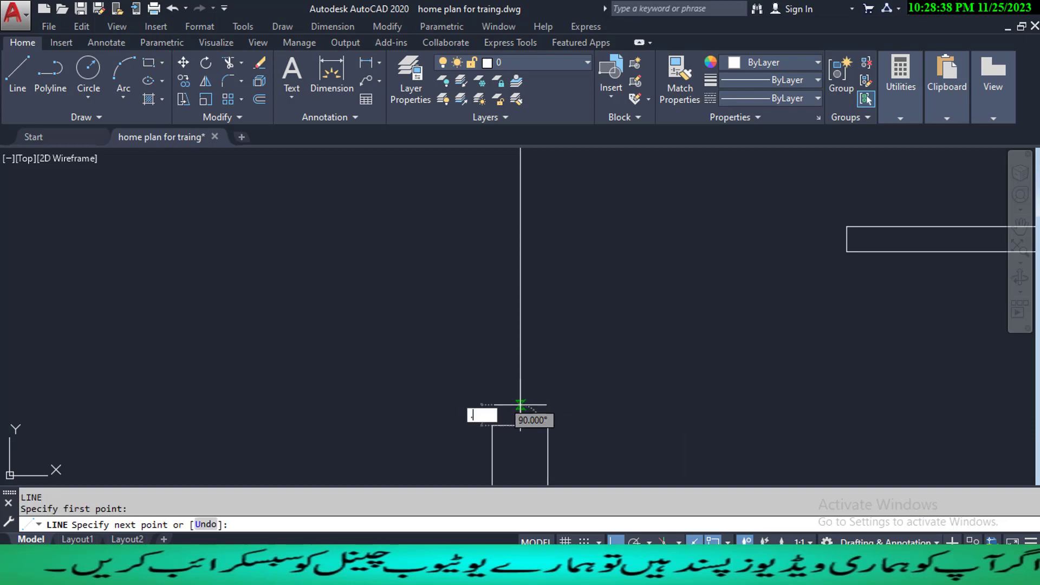
type("1")
key("Return")
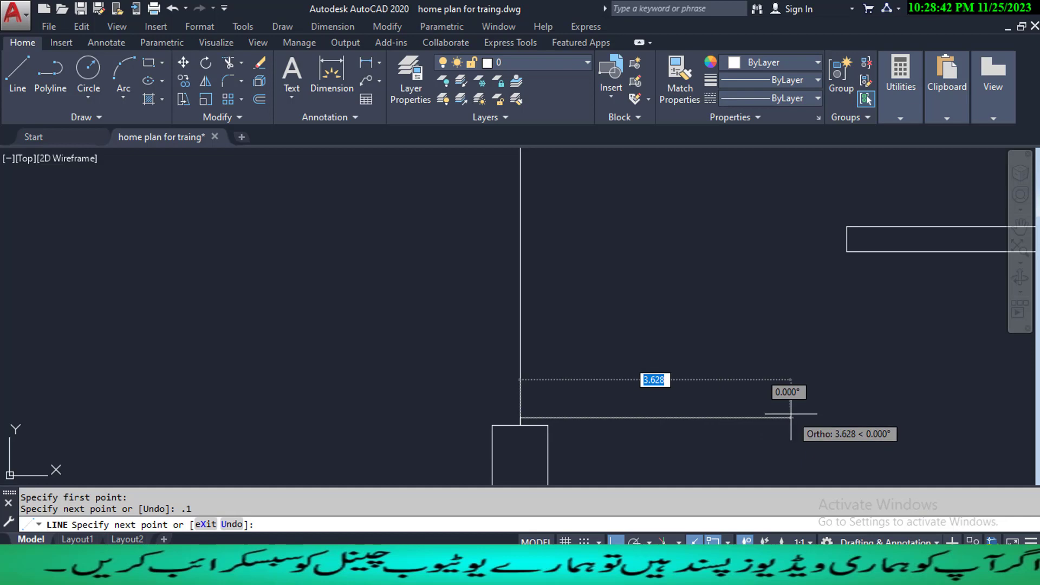
type(".")
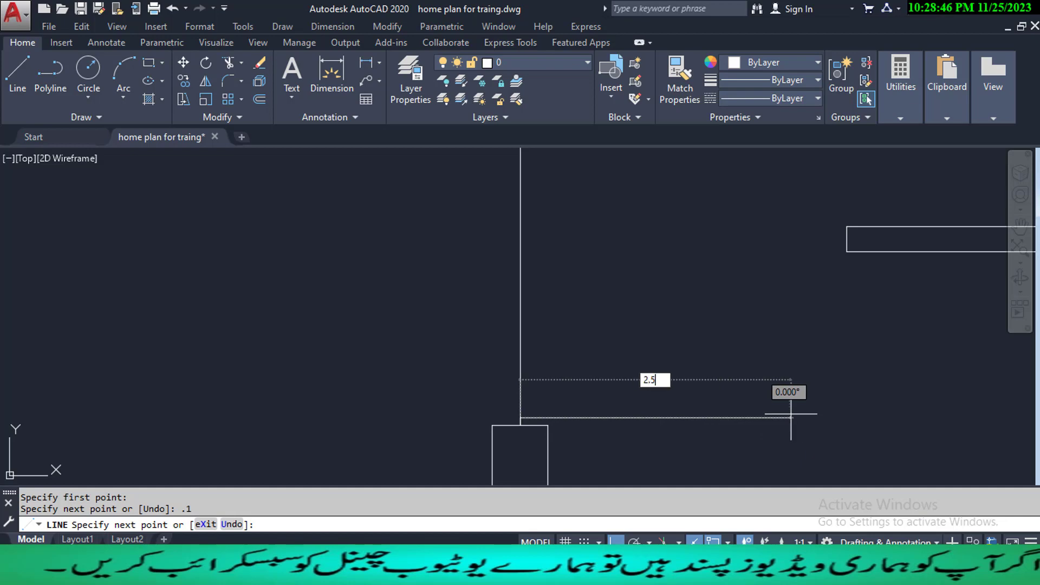
type("5")
key("Return")
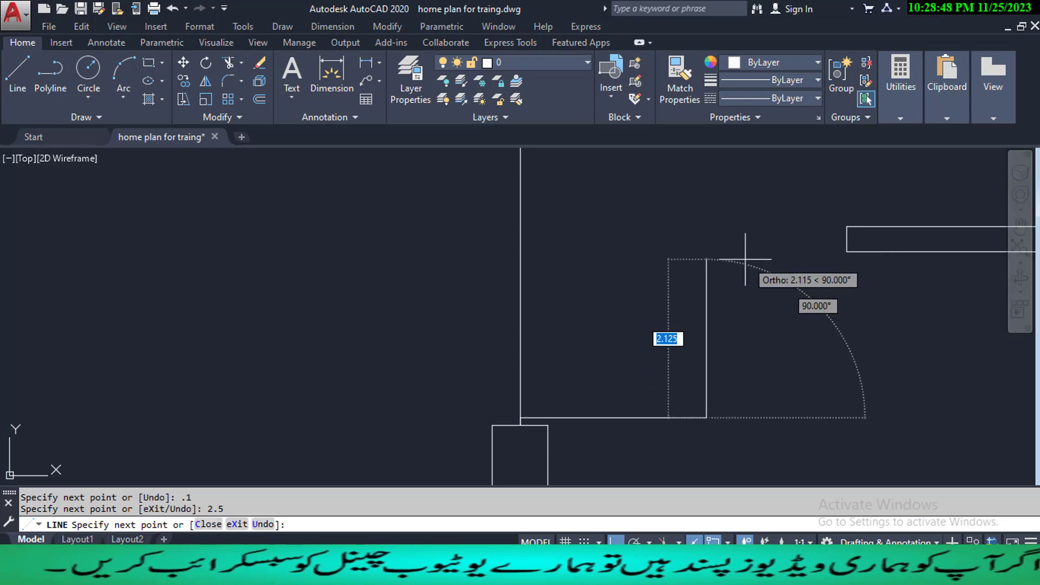
- Complete the lower door leaf with a 0.15 thickness upward, a 2.5 return line and a closing side at the wall
type(".975")
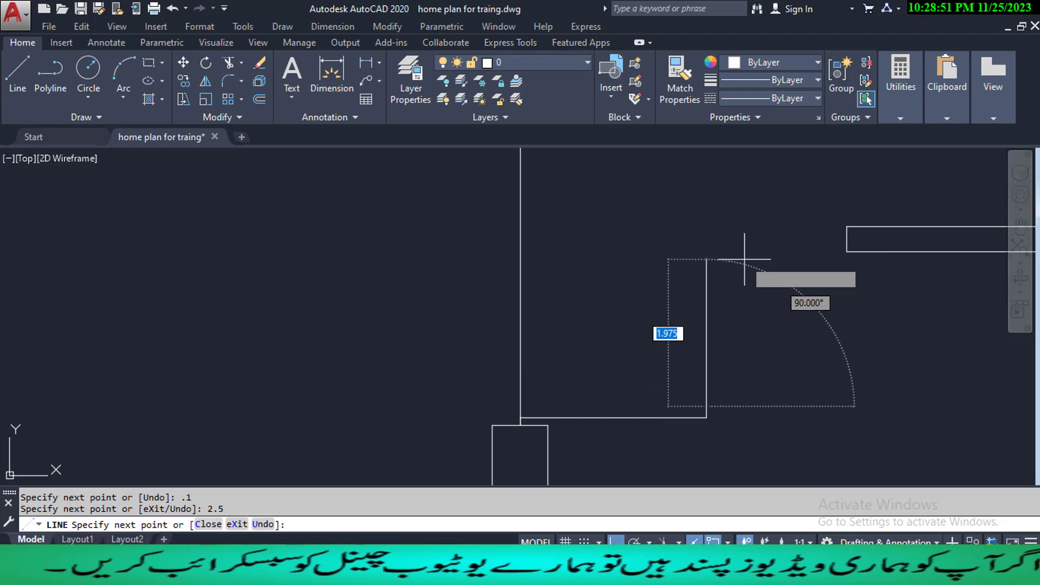
key("Return")
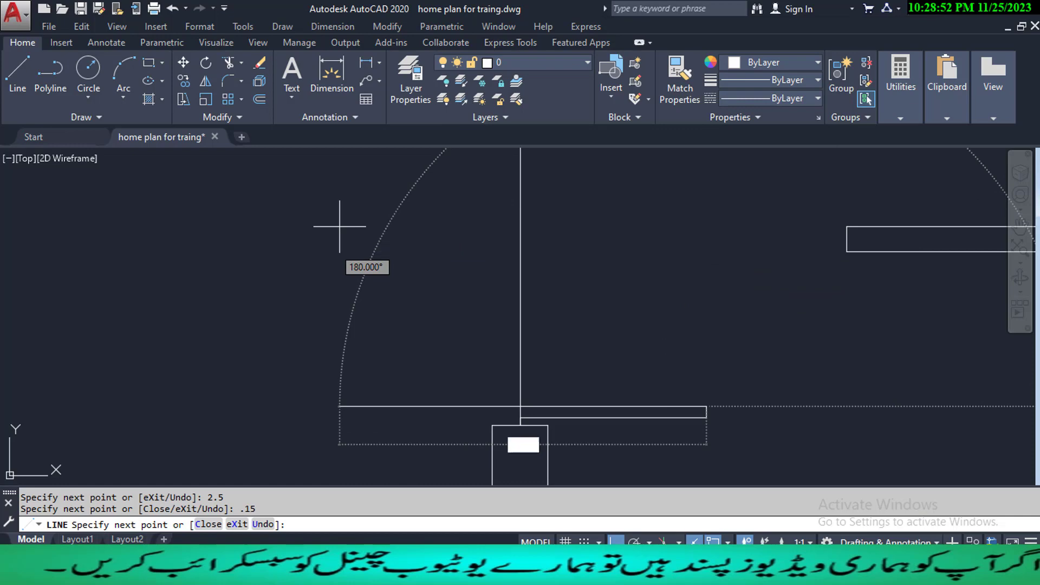
type("2.5")
key("Return")
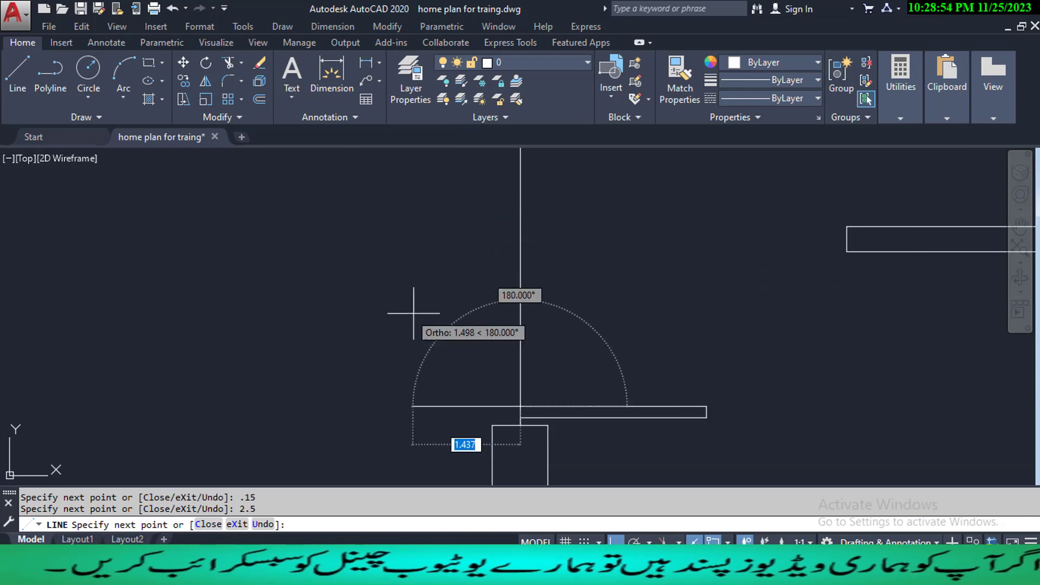
scroll(529, 422, "up", 5)
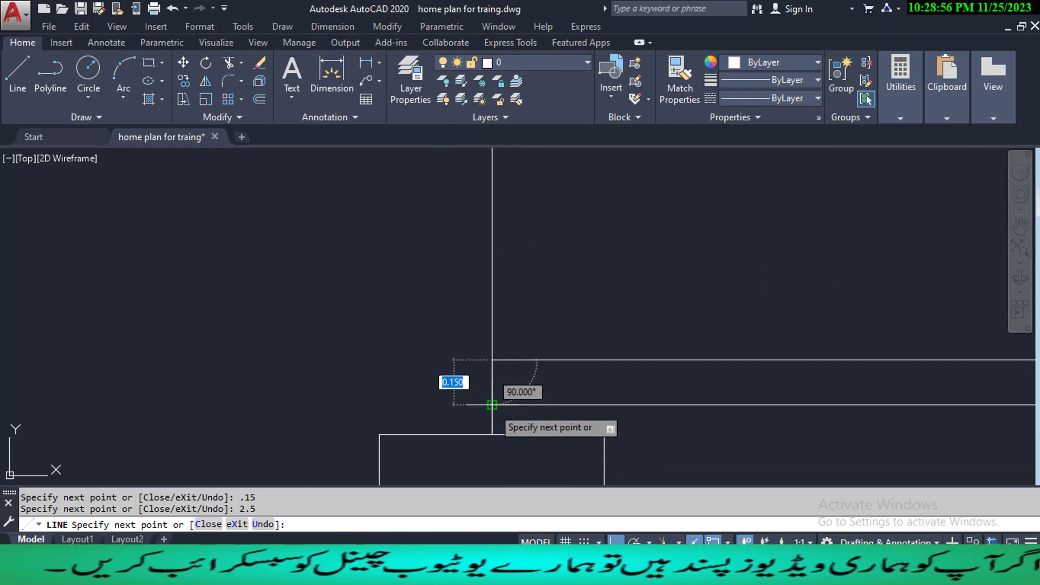
left_click(524, 418)
key("Escape")
- Erase the vertical line spanning the door opening between the two wall ends
scroll(546, 294, "down", 5)
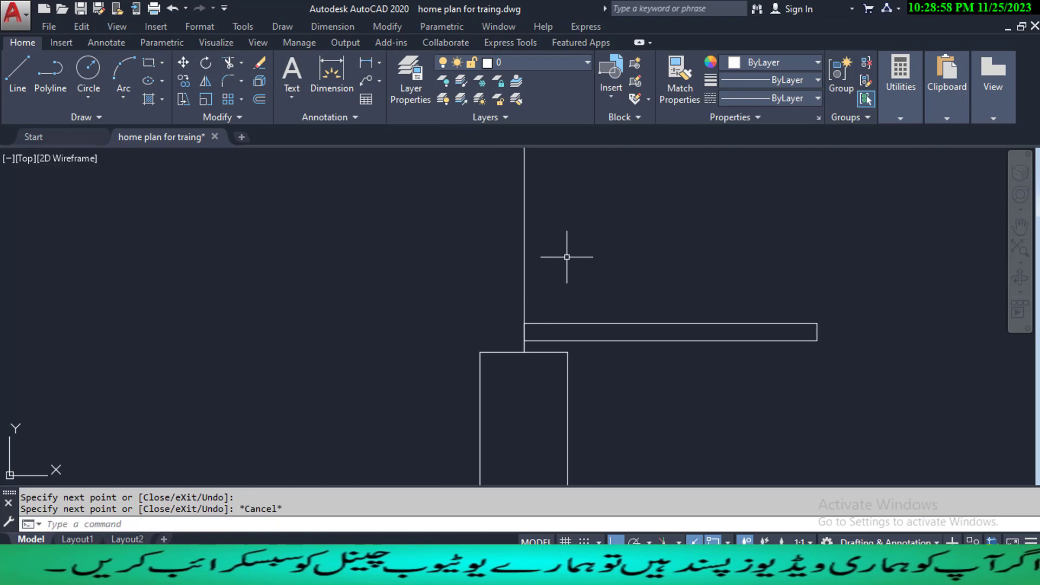
scroll(547, 306, "down", 2)
middle_click_drag(568, 224, 552, 316)
left_click(552, 316)
left_click(486, 295)
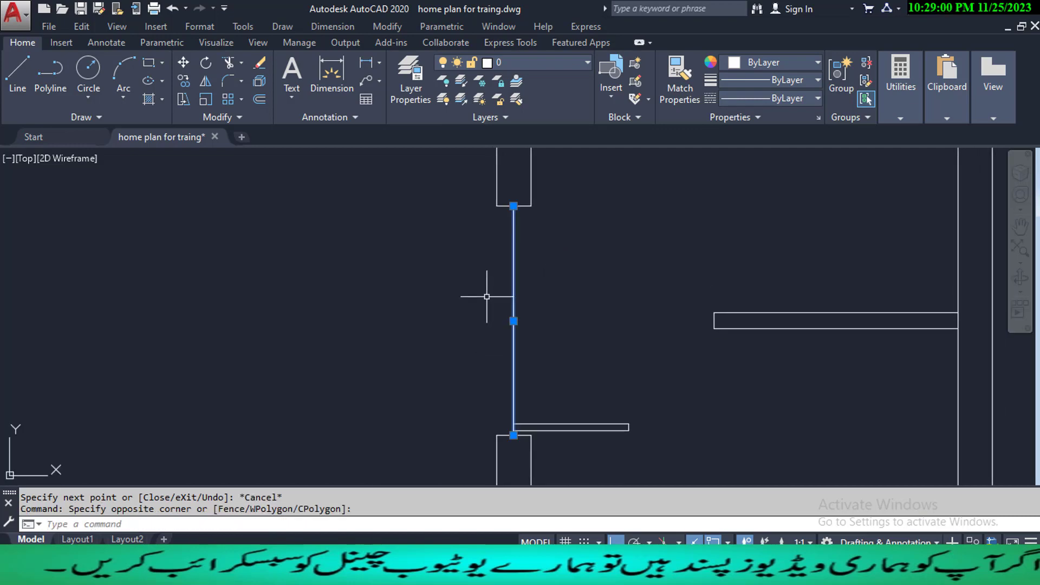
type("E")
key("Return")
middle_click_drag(516, 261, 494, 307)
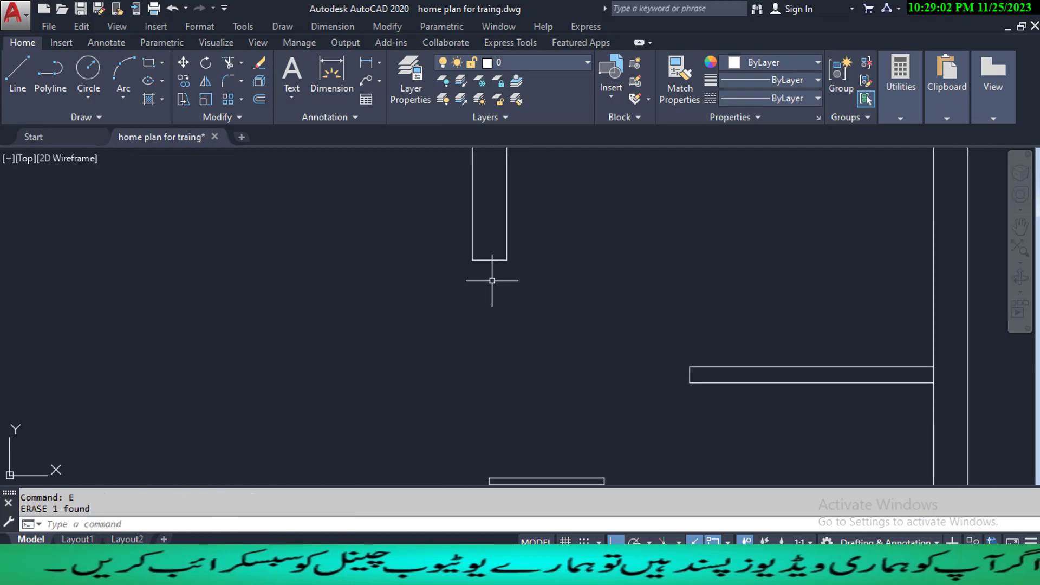
type("L")
key("Return")
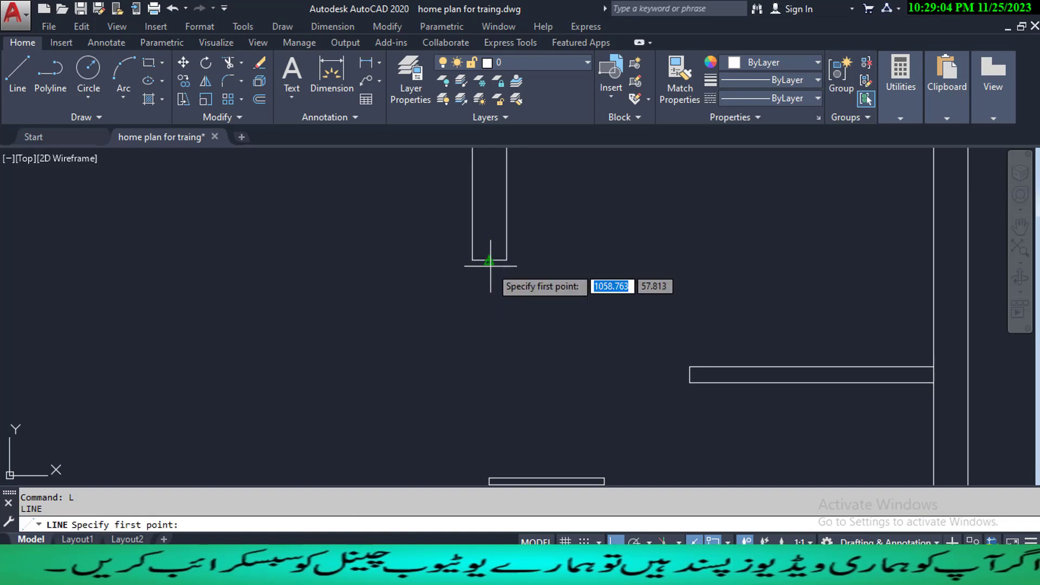
key("Escape")
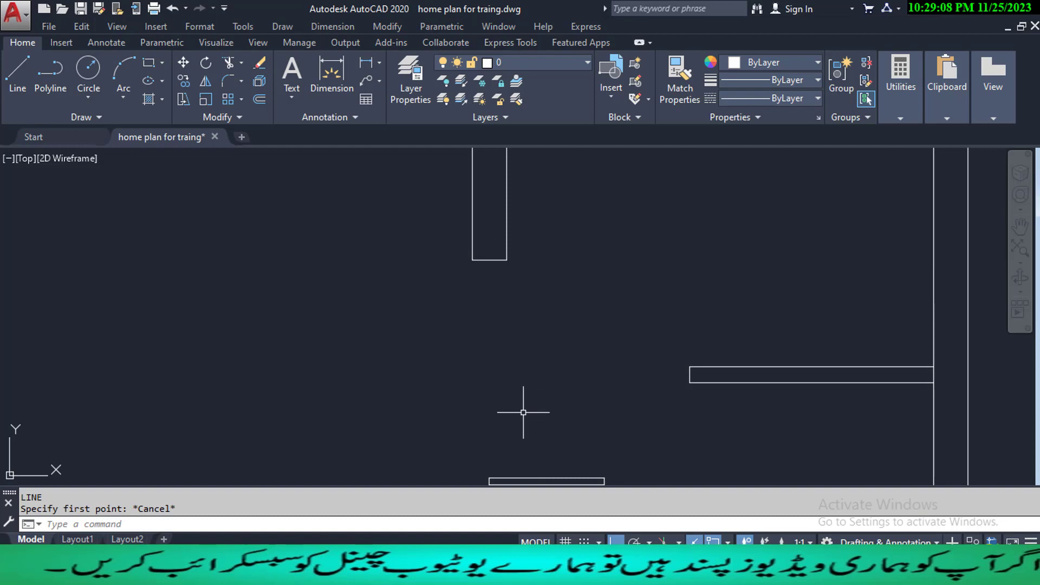
- Draw a line 0.1 down from the upper wall end's midpoint, then 2.5 to the right for the upper door leaf
type("L")
key("Return")
left_click(490, 264)
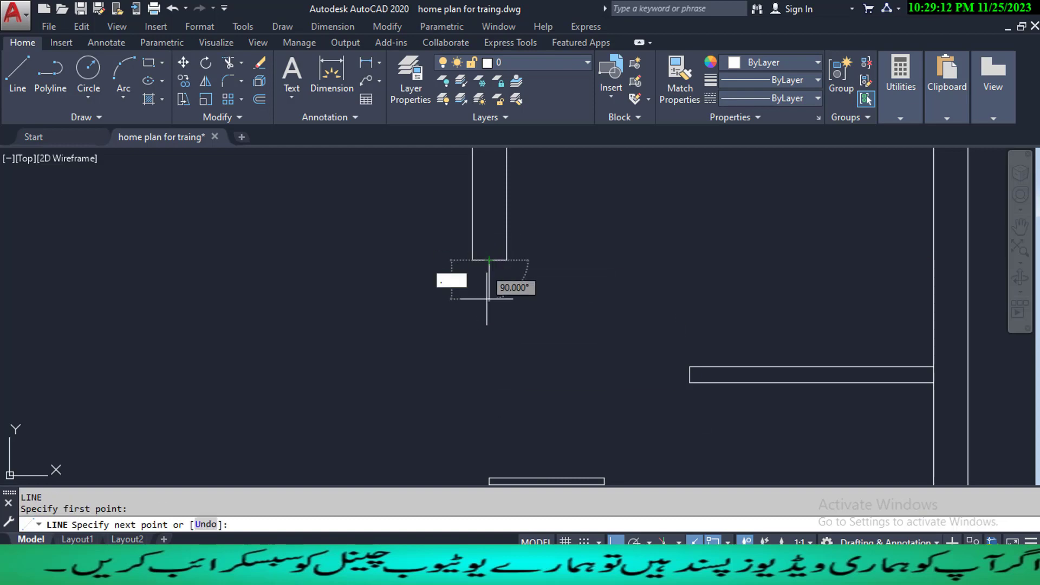
type(".1")
key("Return")
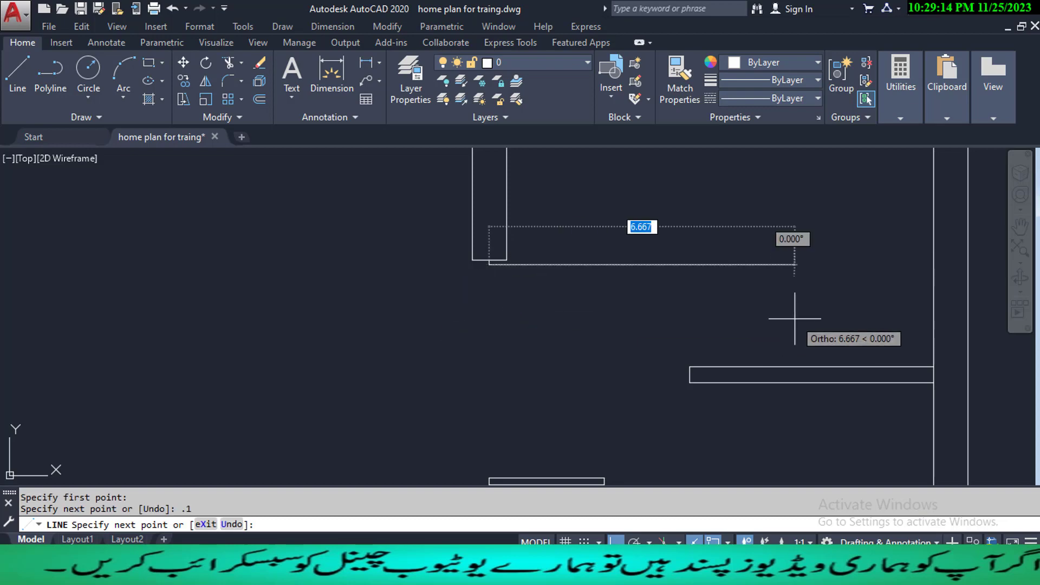
type("2.5")
key("Return")
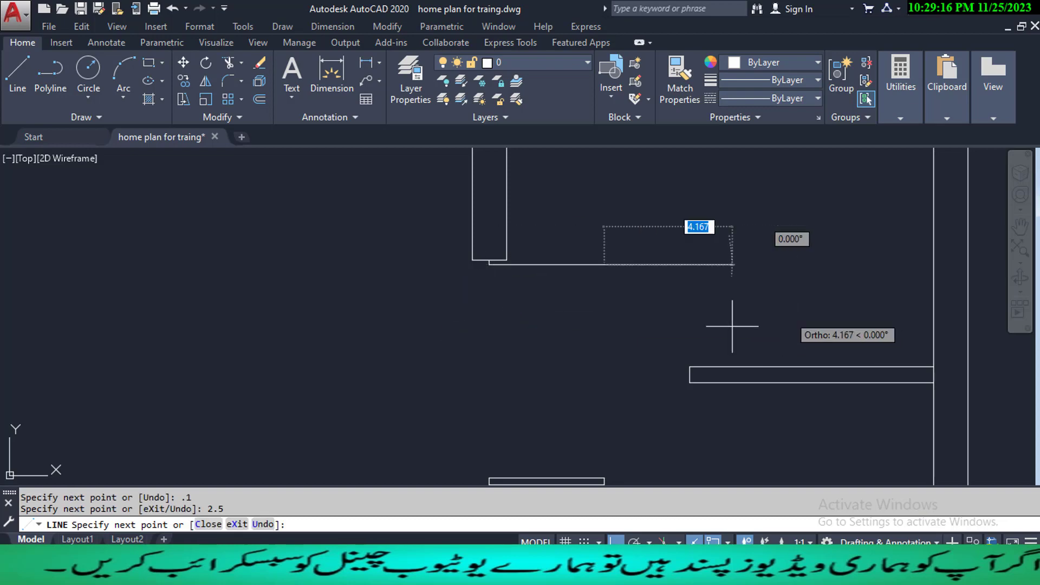
- Complete the upper door leaf with a 0.15 thickness downward, a 2.5 return line and a closing side at the wall
type(".15")
key("Return")
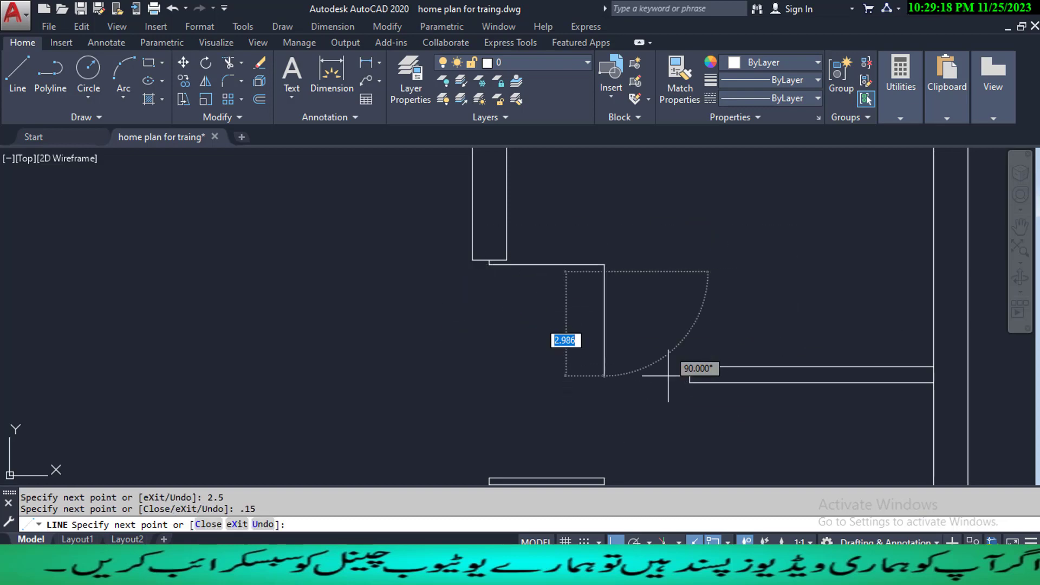
type("2.")
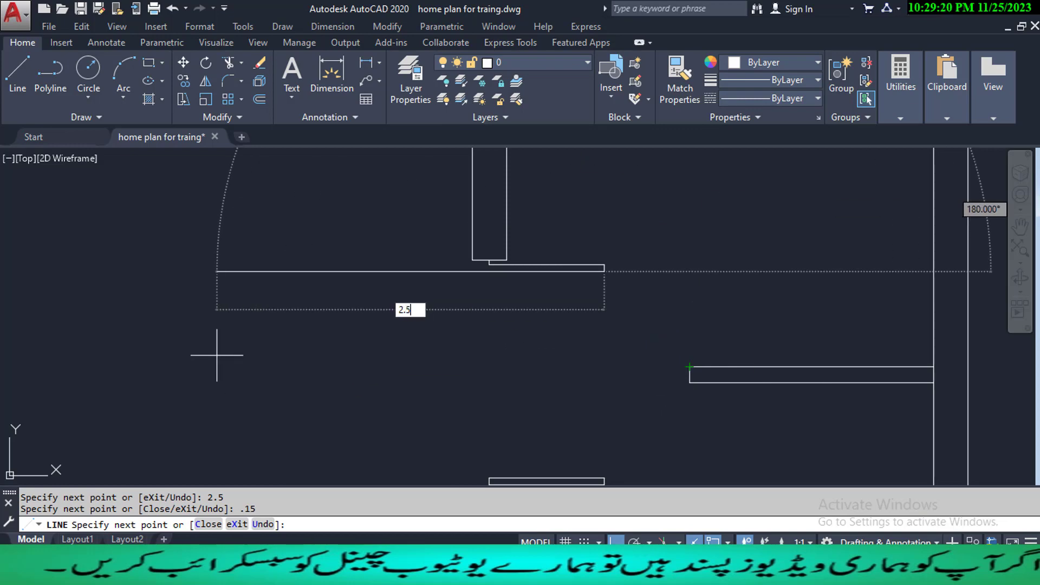
type("5")
key("Return")
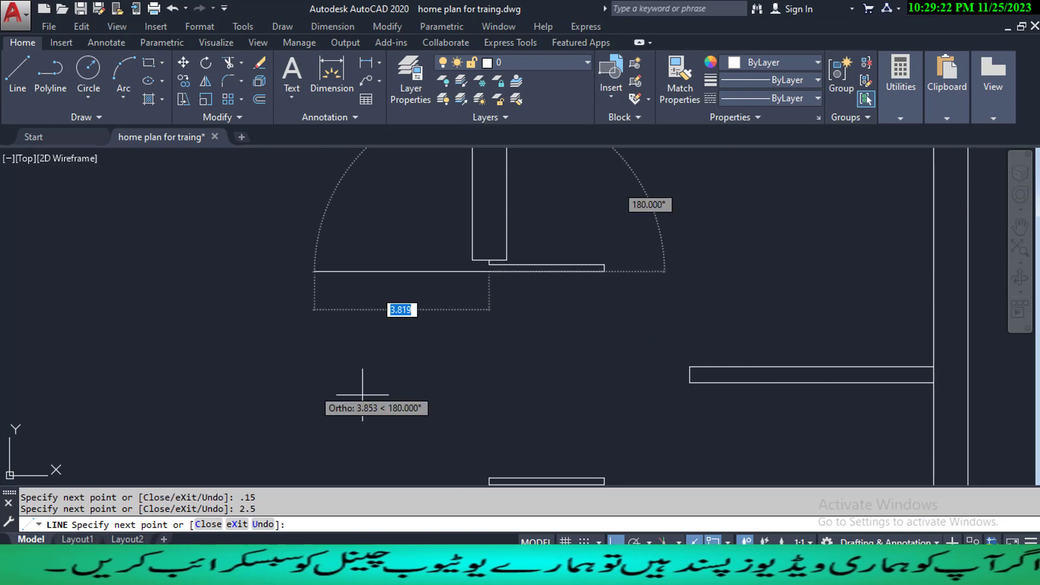
scroll(474, 346, "up", 2)
scroll(482, 336, "up", 2)
middle_click_drag(502, 230, 471, 419)
scroll(471, 419, "down", 2)
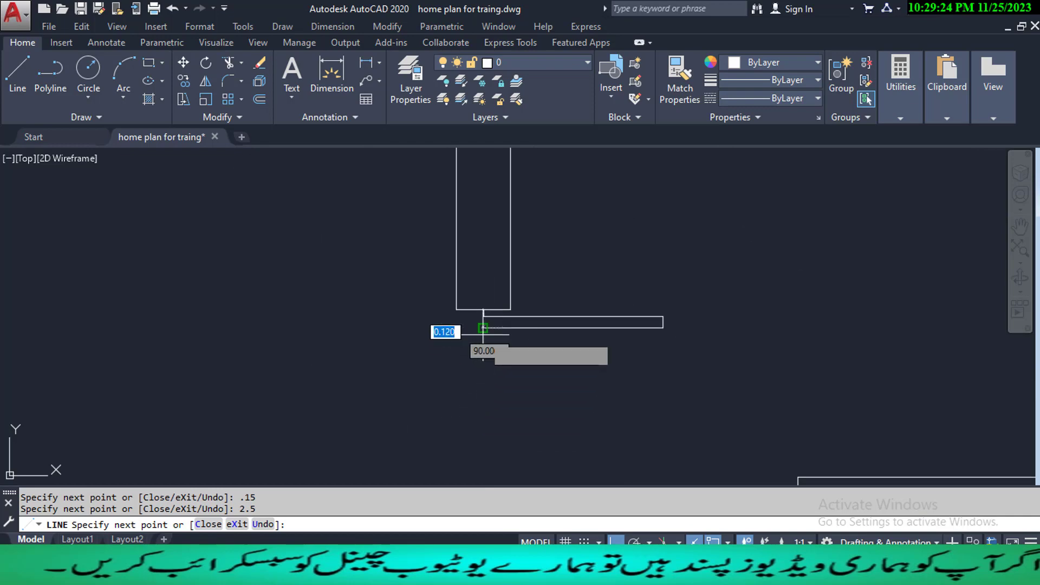
scroll(488, 321, "up", 3)
left_click(466, 302)
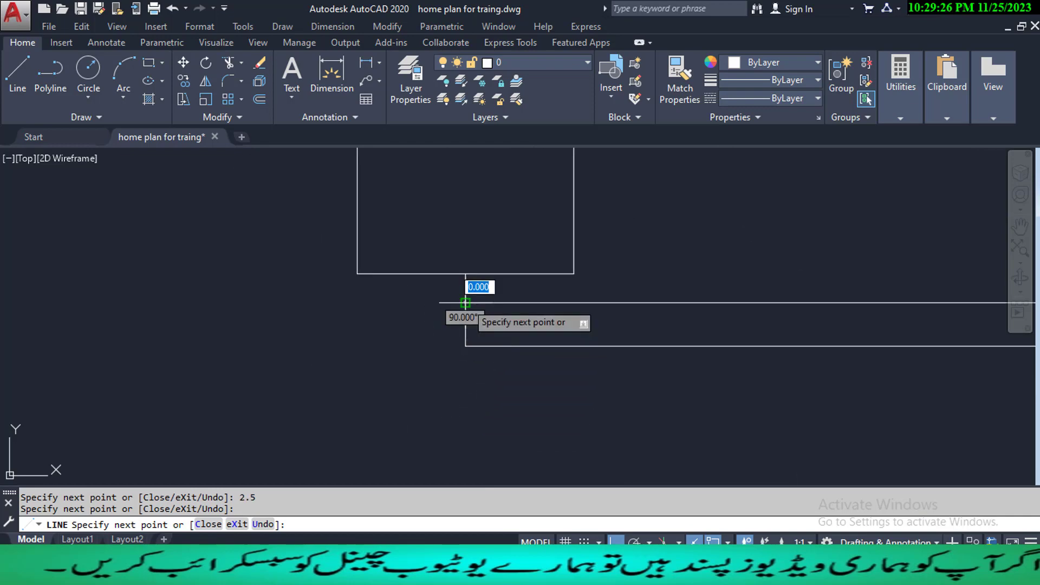
key("Escape")
- Draw a vertical line joining the wall-side inner corners of the upper and lower door leaves
scroll(494, 302, "down", 3)
middle_click_drag(514, 342, 482, 309)
scroll(499, 311, "down", 3)
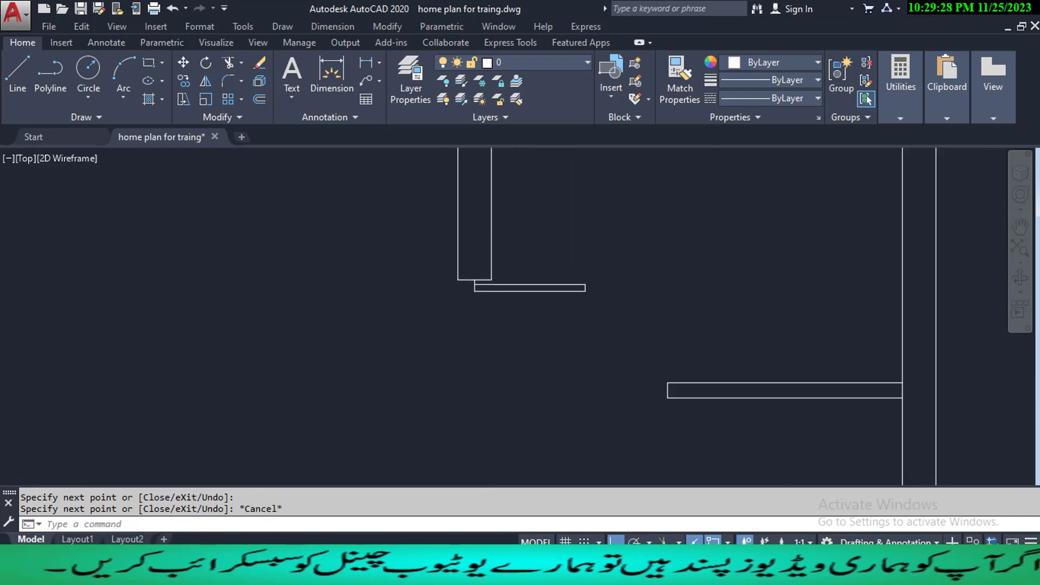
middle_click_drag(535, 339, 534, 344)
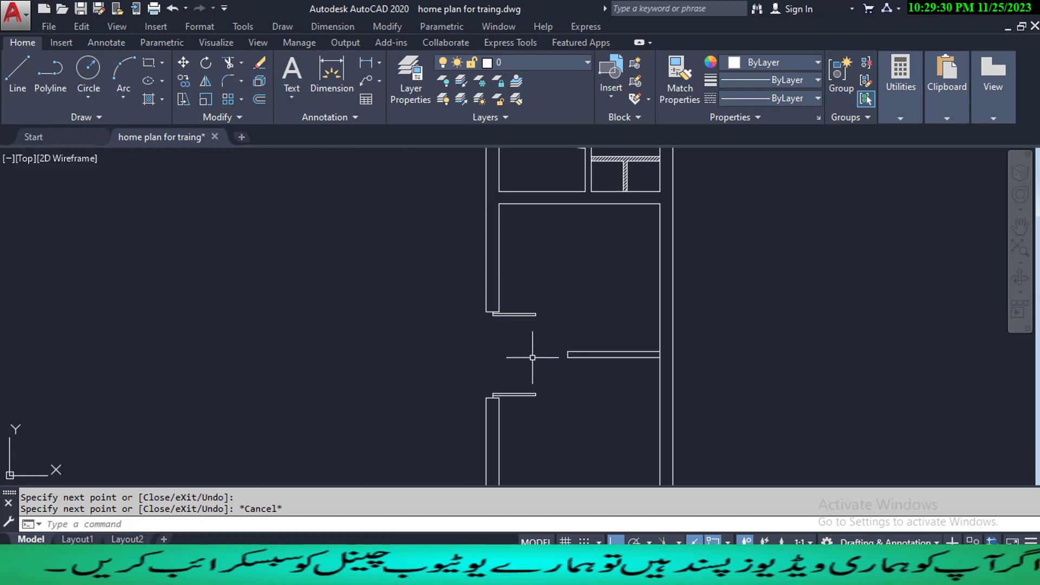
scroll(521, 358, "up", 2)
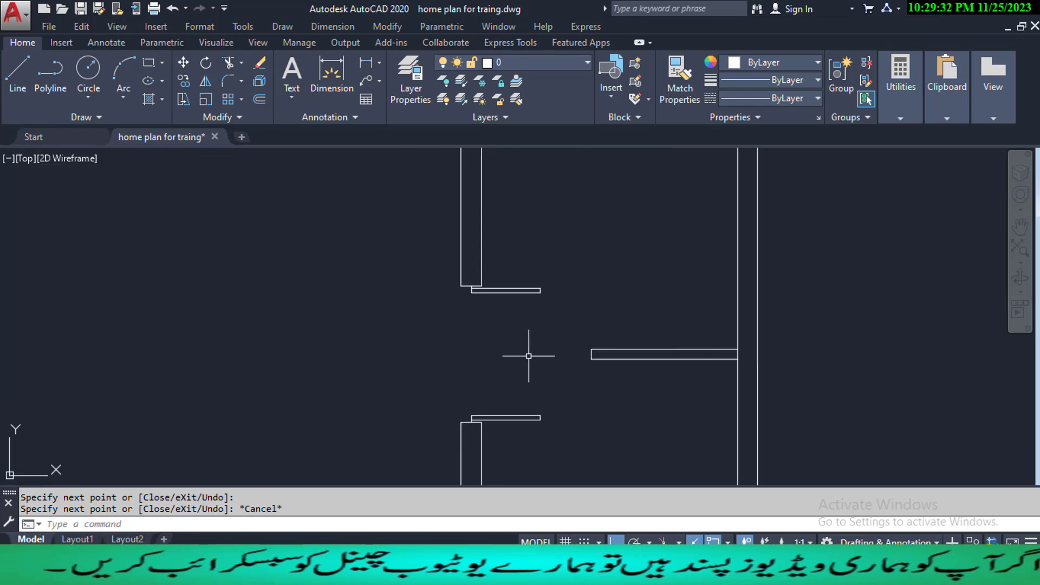
type("L")
key("Return")
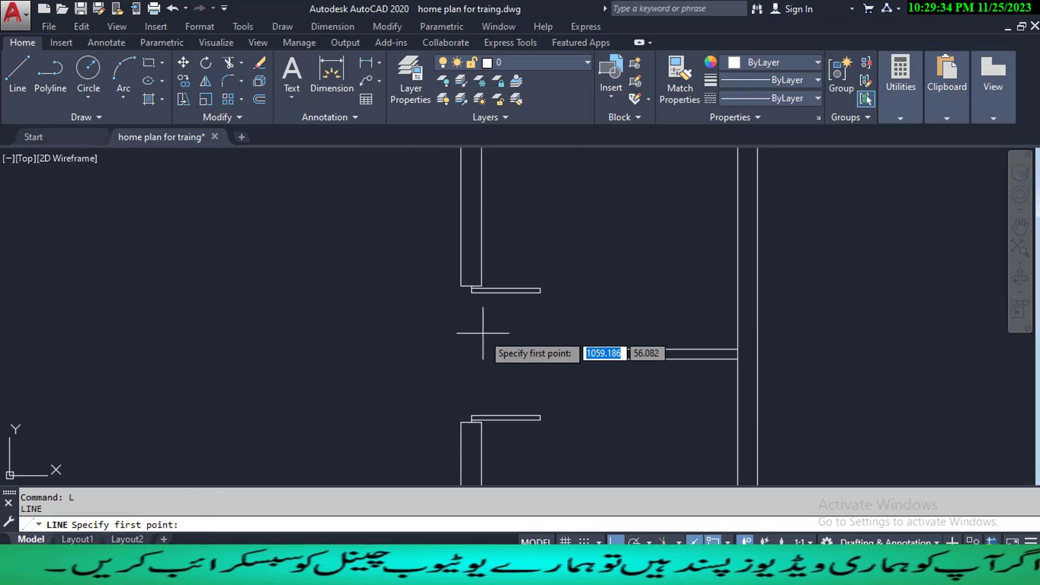
left_click(471, 292)
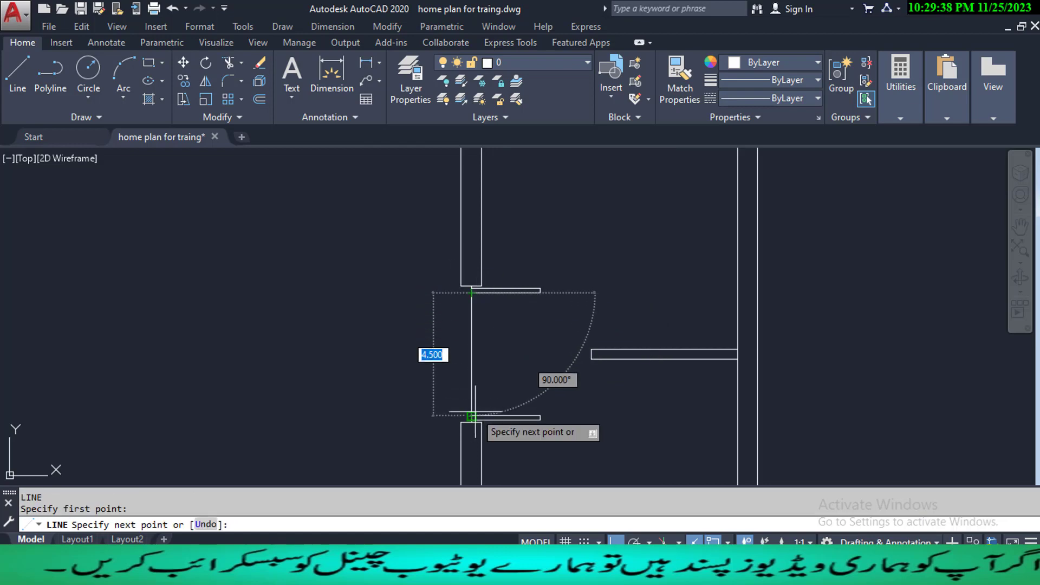
key("Escape")
key("Escape")
key("Escape")
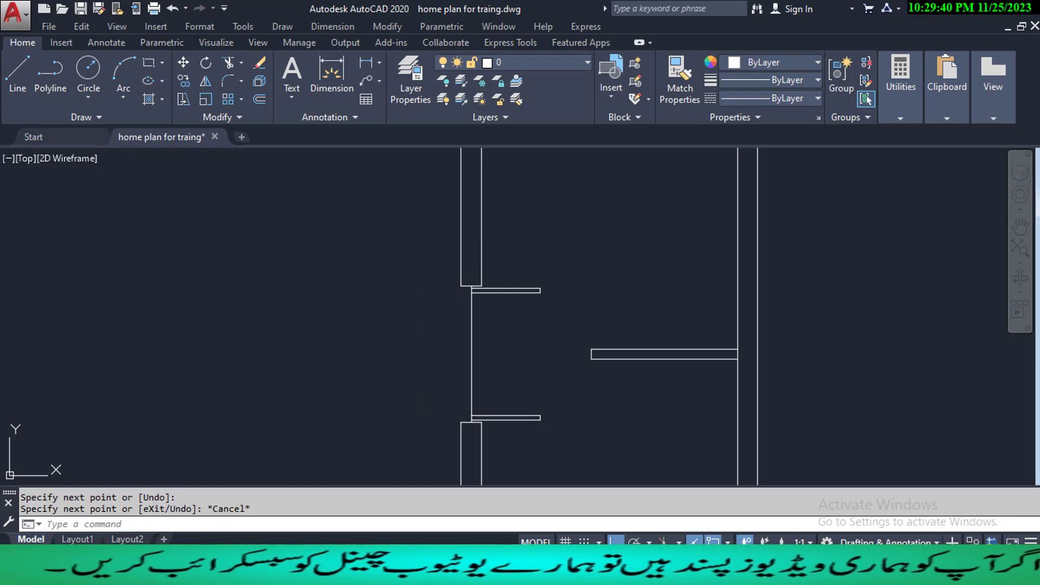
- Draw a three-point arc from the midpoint of the opening's vertical line to the outer corner of the upper door leaf
type("a")
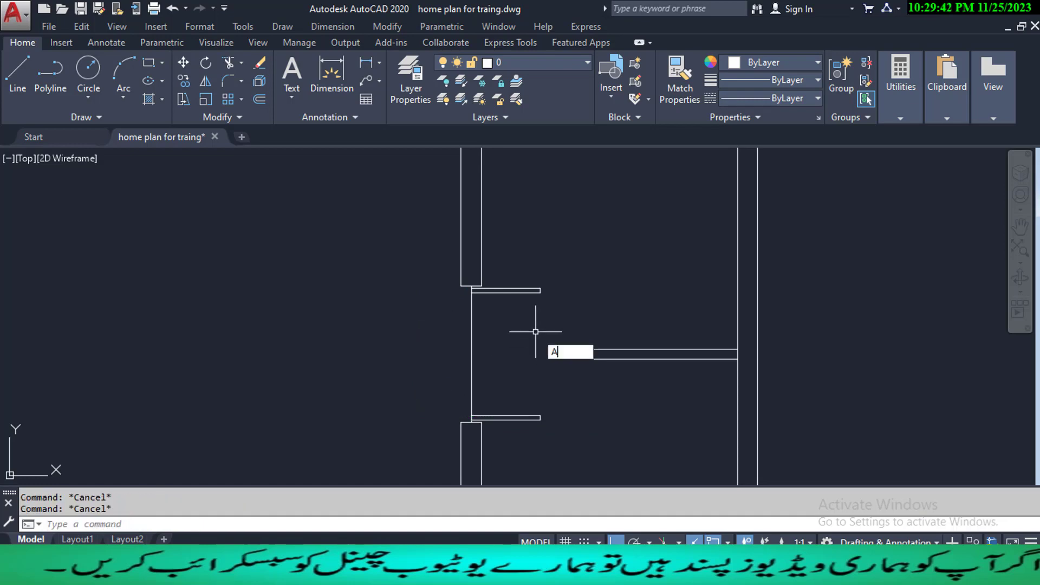
key("Return")
left_click(472, 355)
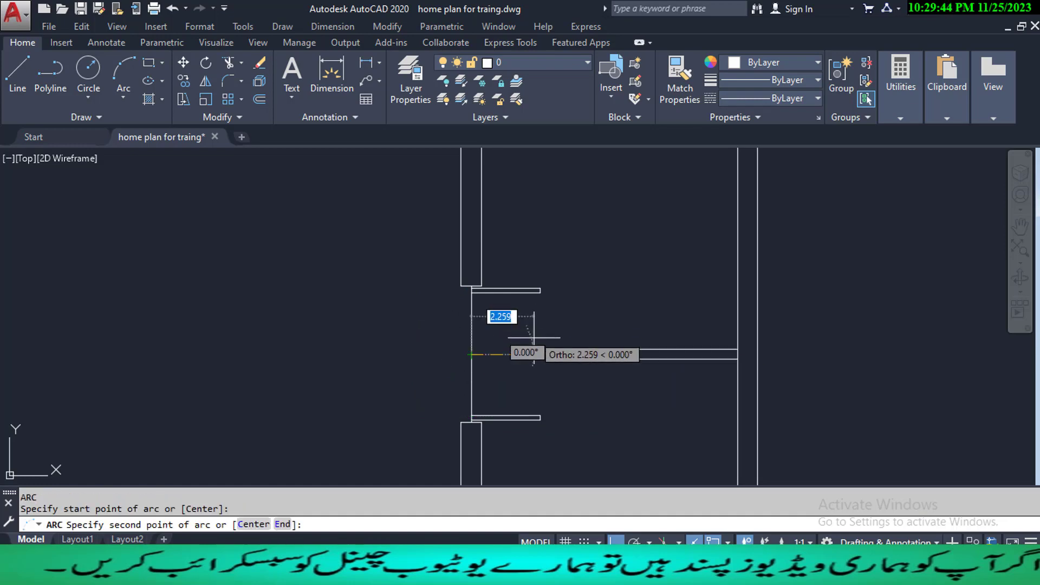
left_click(547, 351)
left_click(541, 293)
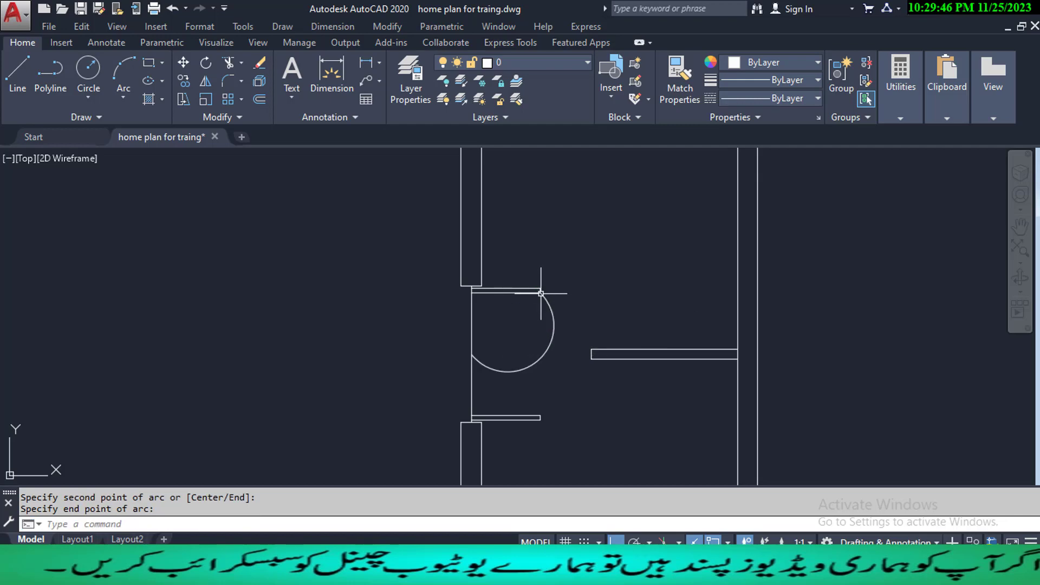
- Reshape the upper swing arc by its midpoint grip until it forms roughly a quarter-circle door swing
left_click(541, 354)
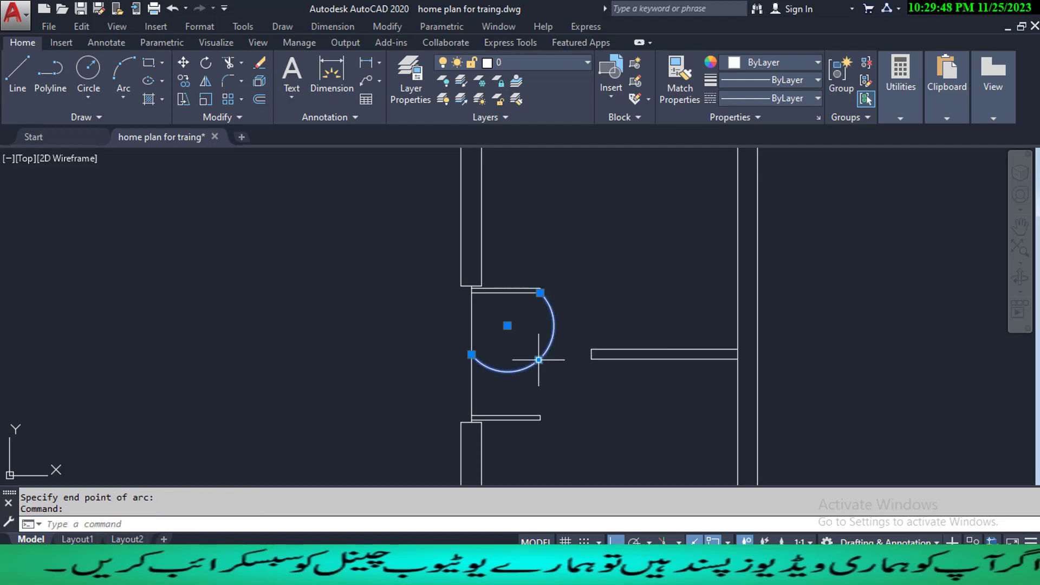
scroll(539, 360, "up", 4)
left_click(537, 358)
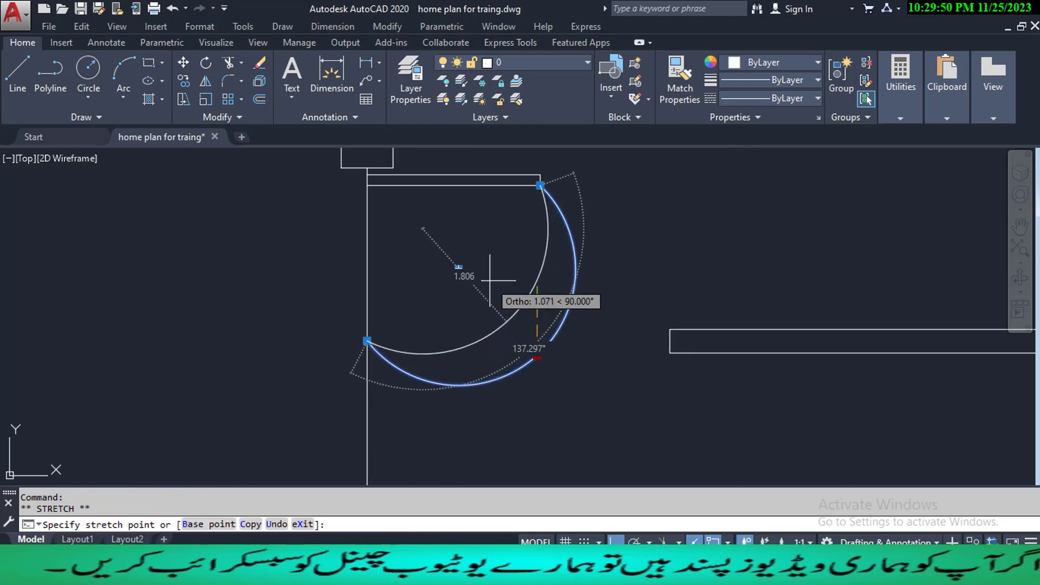
left_click(469, 252)
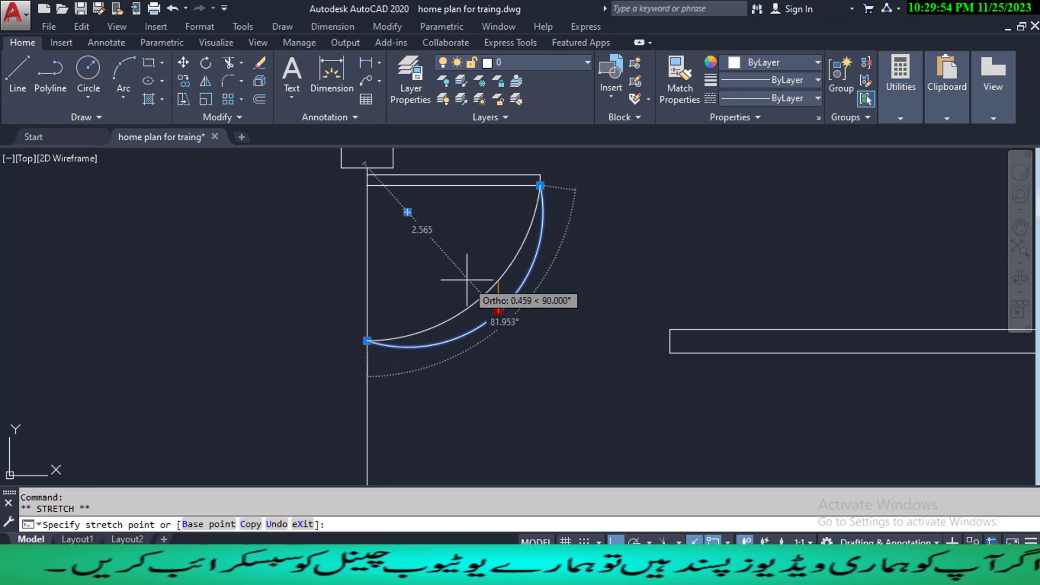
left_click(461, 275)
key("Escape")
scroll(521, 327, "down", 2)
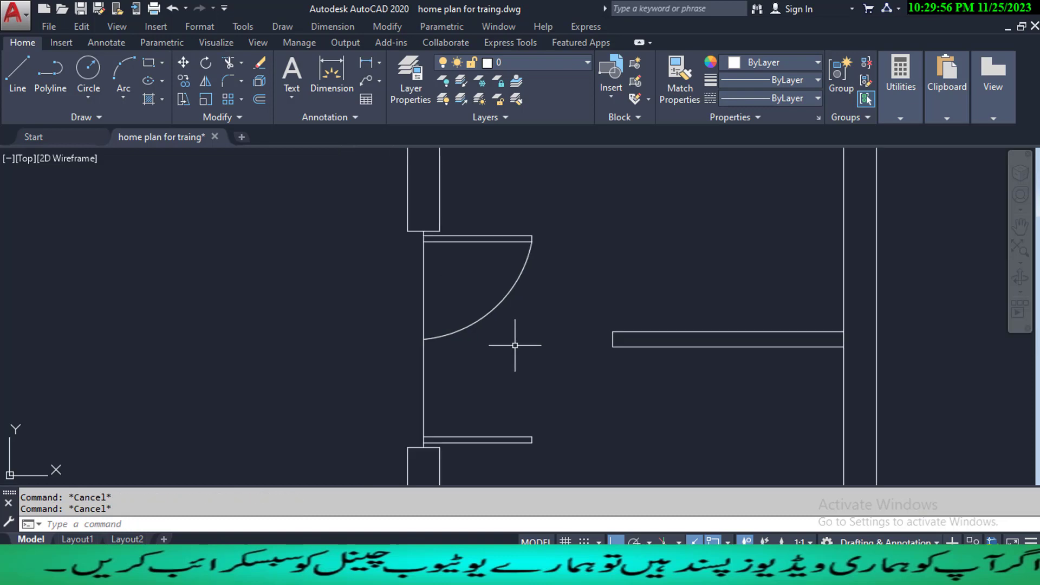
- Mirror the upper swing arc about the horizontal line through the opening's midpoint to the lower leaf, keeping the source arc
type("I")
key("Return")
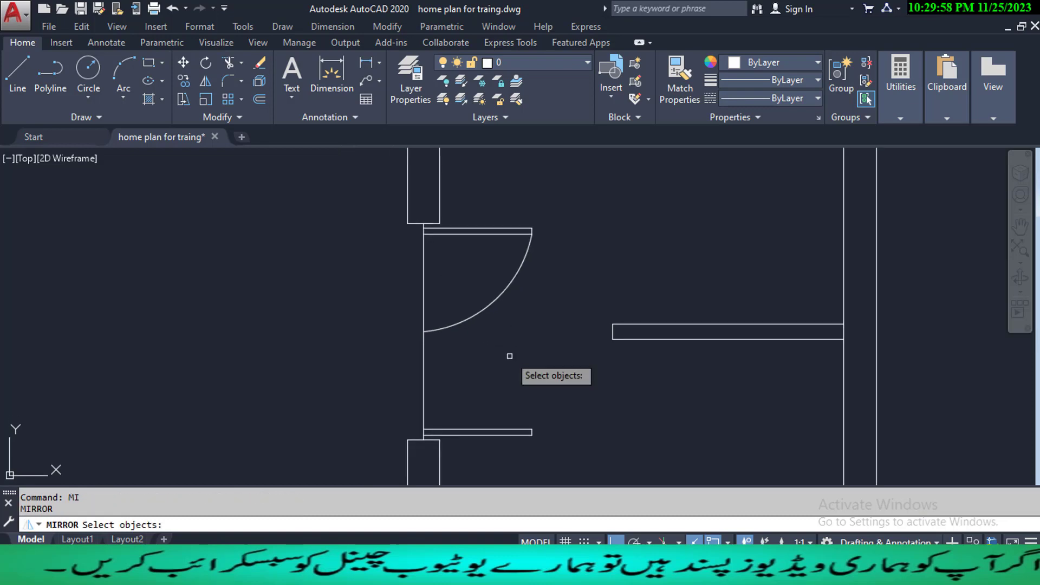
left_click(494, 302)
key("Return")
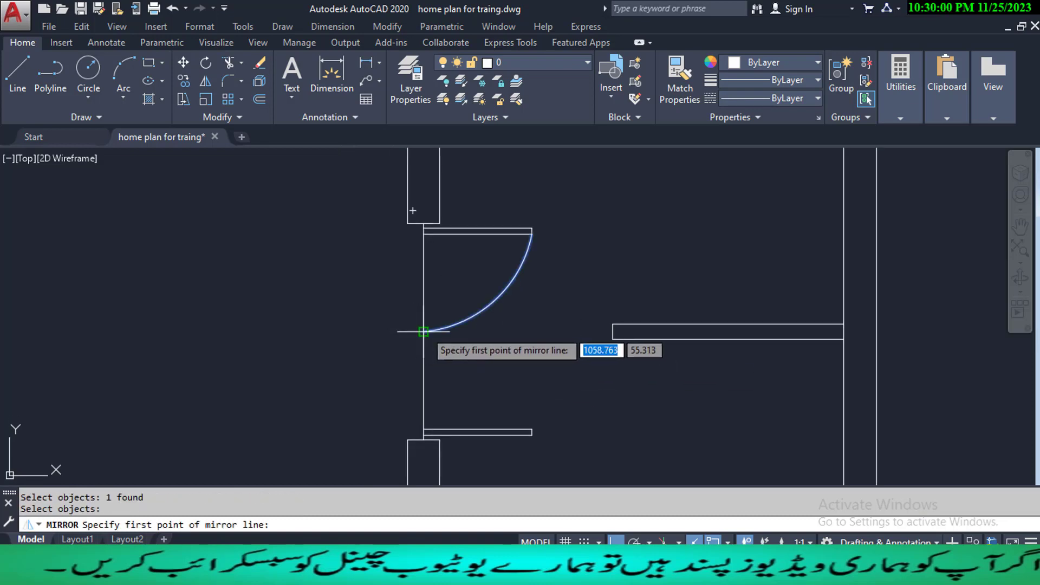
left_click(423, 332)
left_click(613, 332)
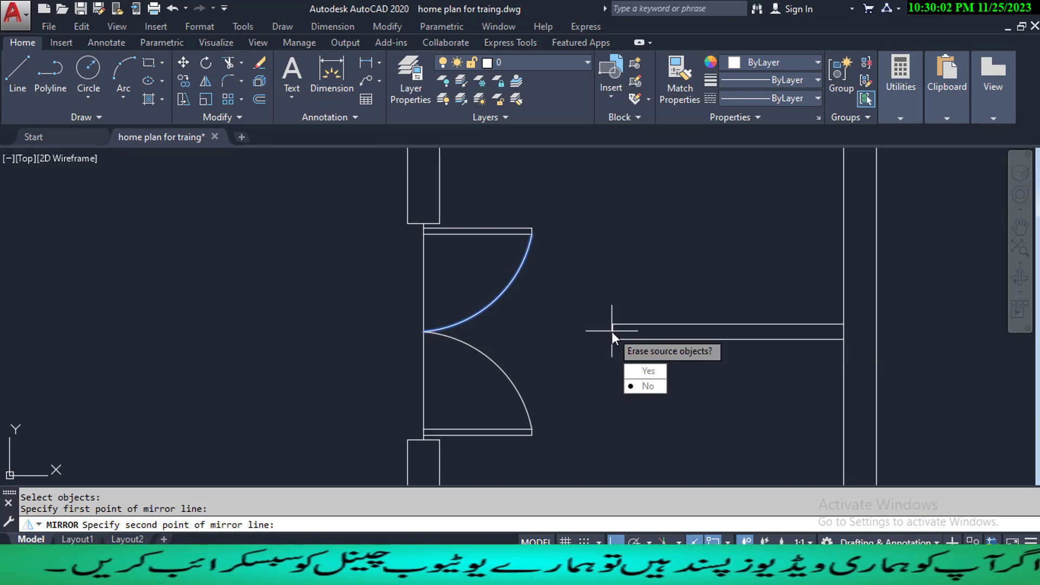
left_click(639, 385)
- Erase the vertical line joining the two door leaves across the opening
middle_click_drag(429, 355, 487, 347)
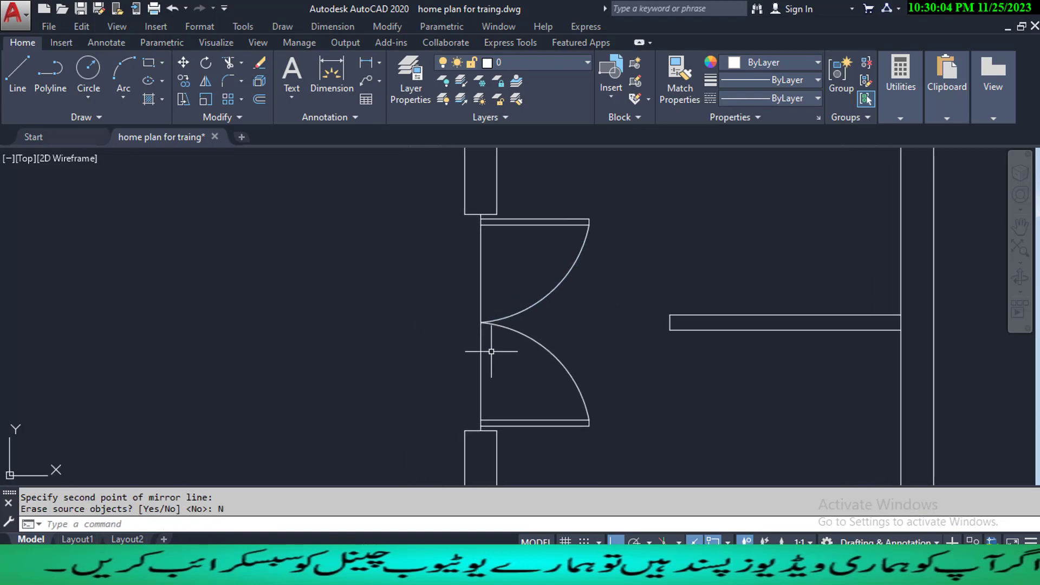
left_click(490, 353)
left_click(420, 350)
type("E")
key("Return")
scroll(418, 347, "down", 6)
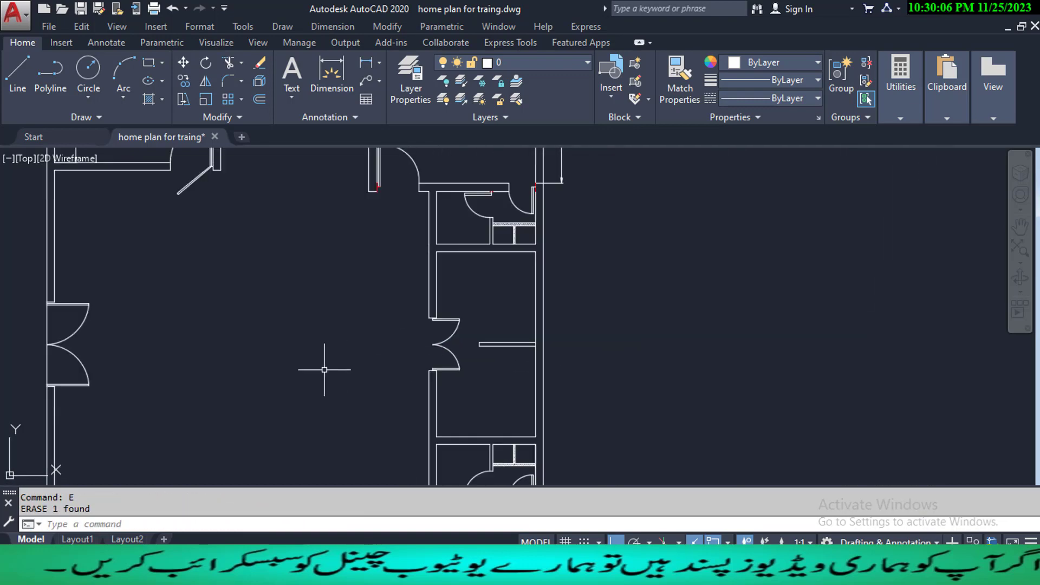
- Draw a centre line along the short partition wall, from its free end's midpoint to the midpoint at the outer wall
scroll(461, 348, "up", 2)
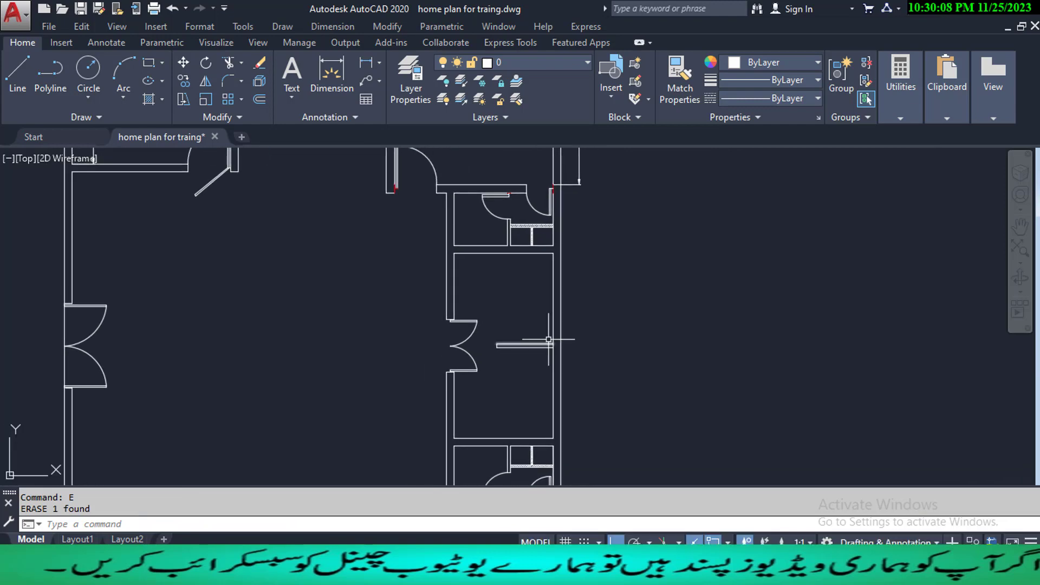
scroll(523, 341, "up", 2)
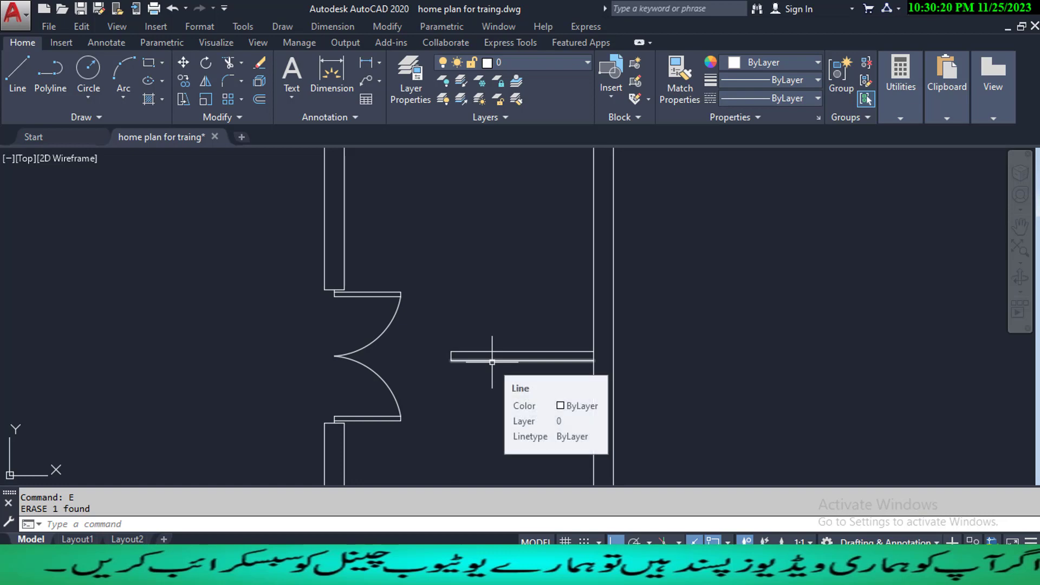
scroll(448, 354, "up", 2)
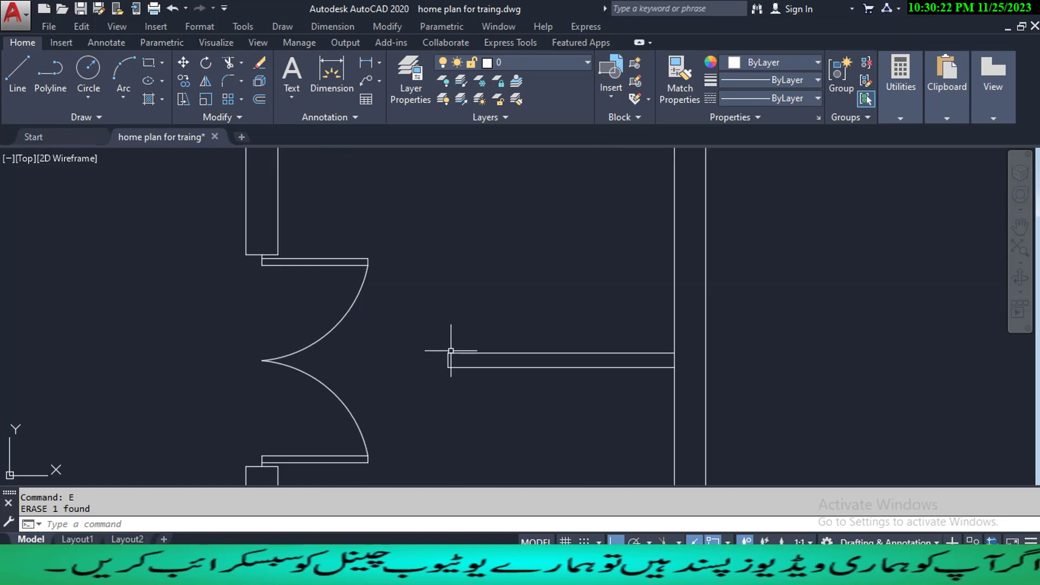
scroll(525, 388, "up", 3)
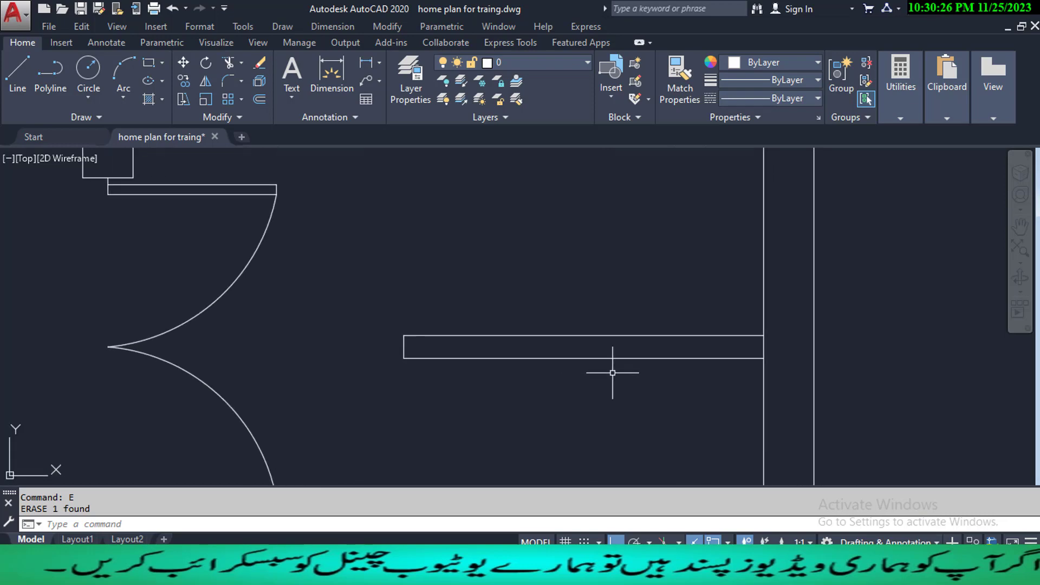
type("l")
key("Return")
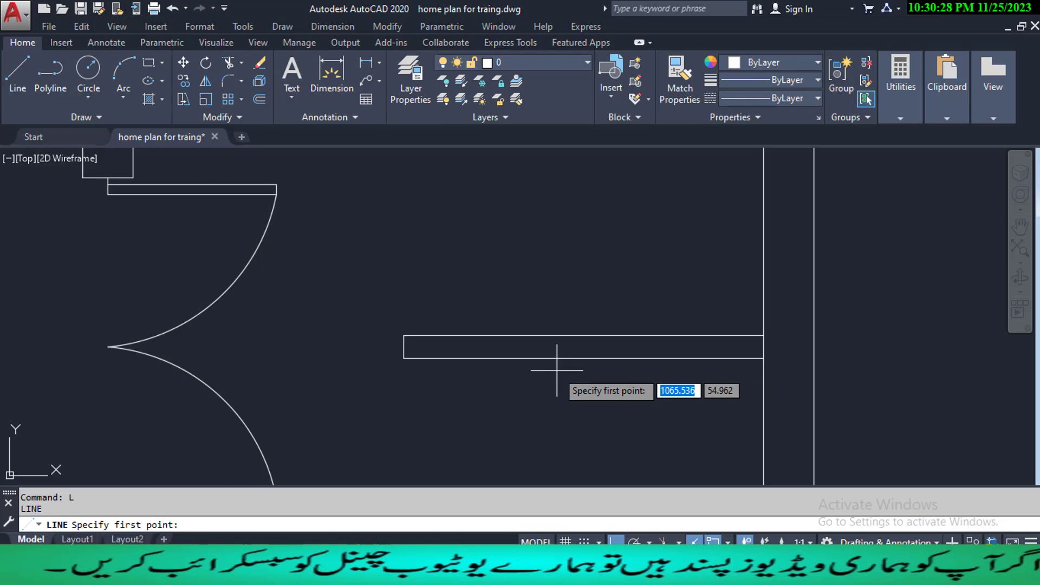
left_click(404, 347)
left_click(764, 347)
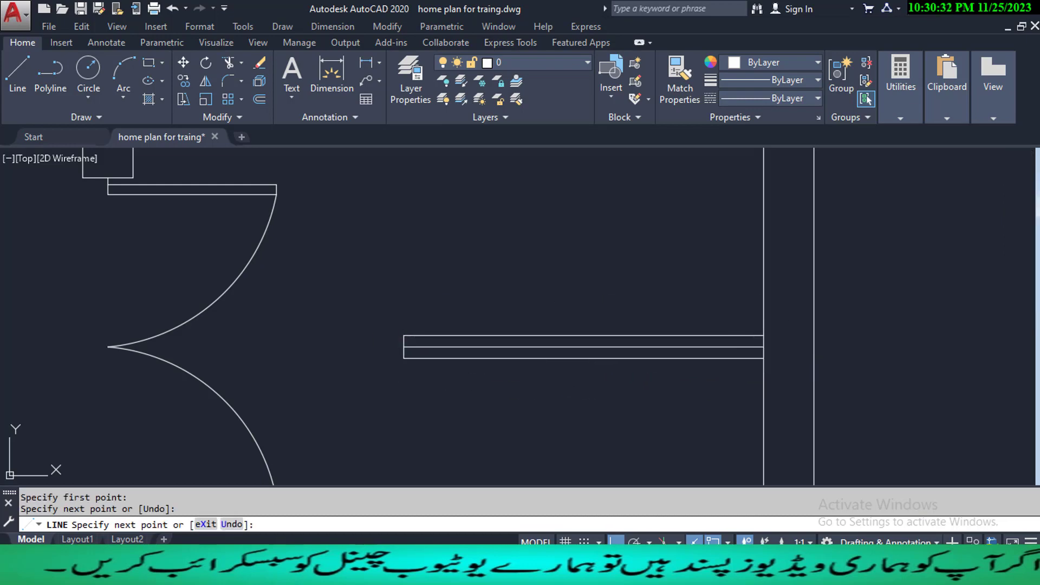
key("Escape")
- Offset the partition wall's centre line by 0.5 both below and above
type("o")
key("Return")
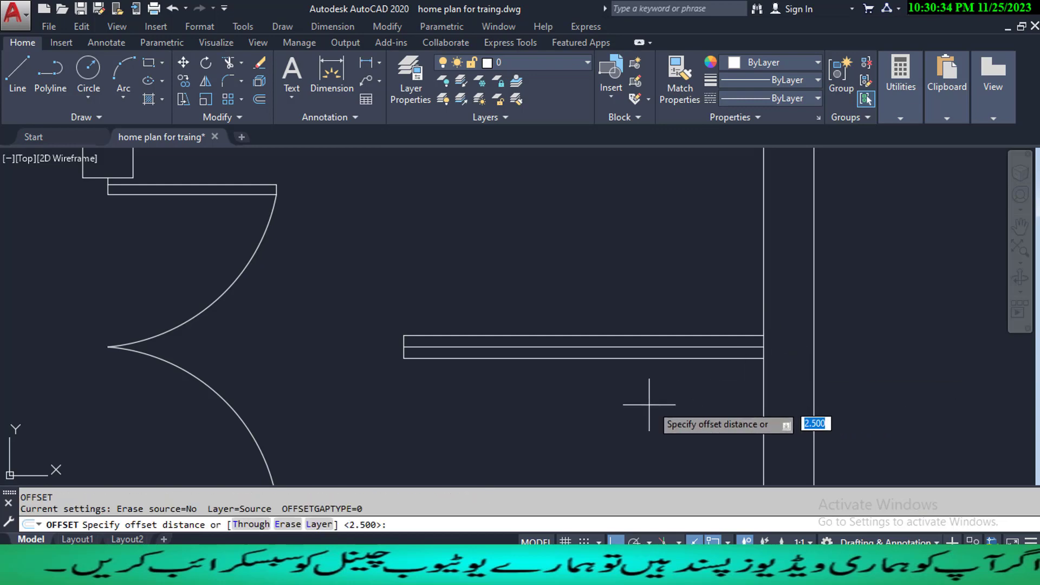
type(".5")
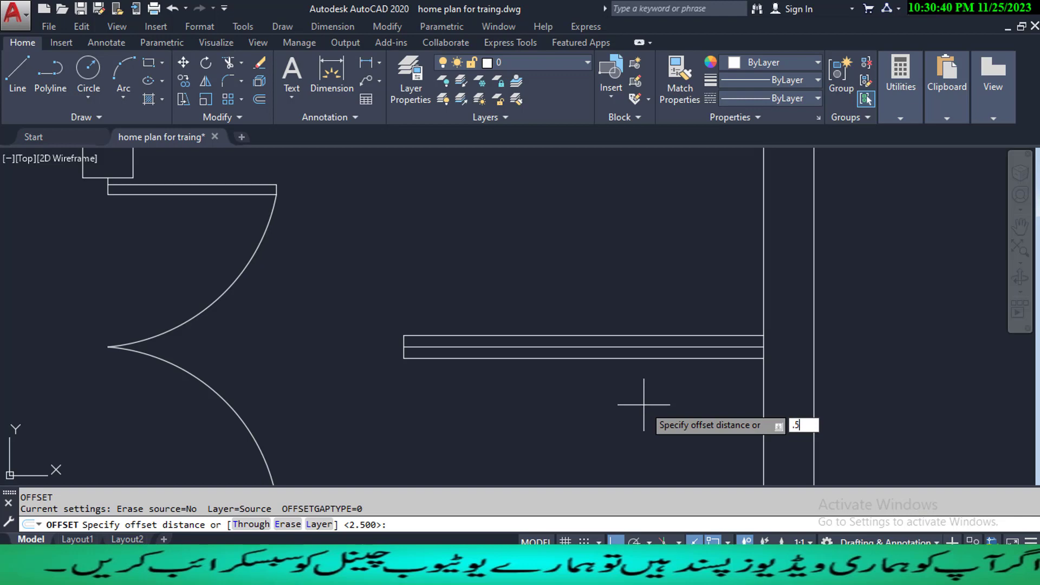
key("Return")
left_click(577, 347)
left_click(578, 375)
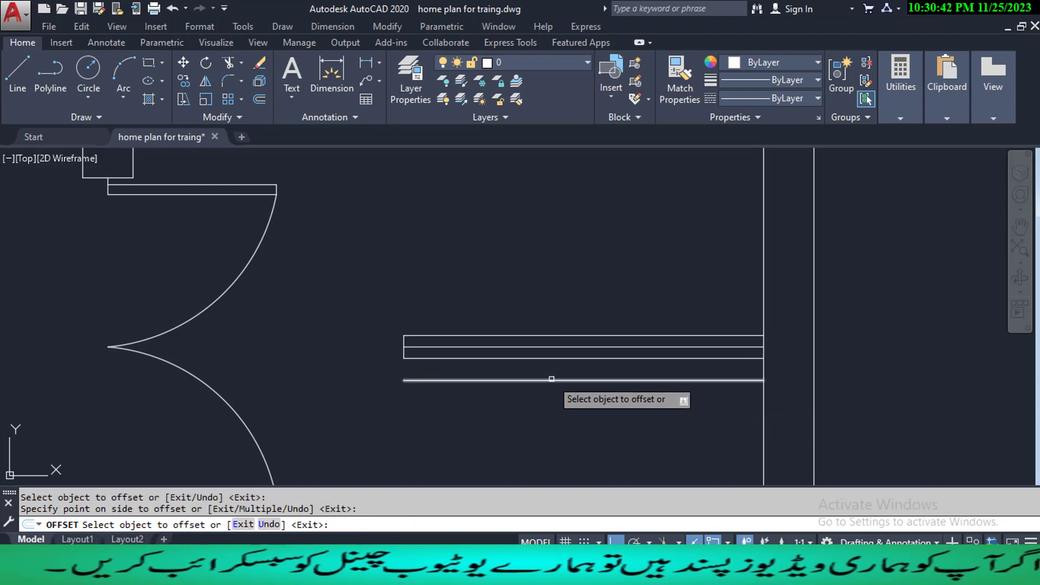
left_click(557, 348)
left_click(546, 295)
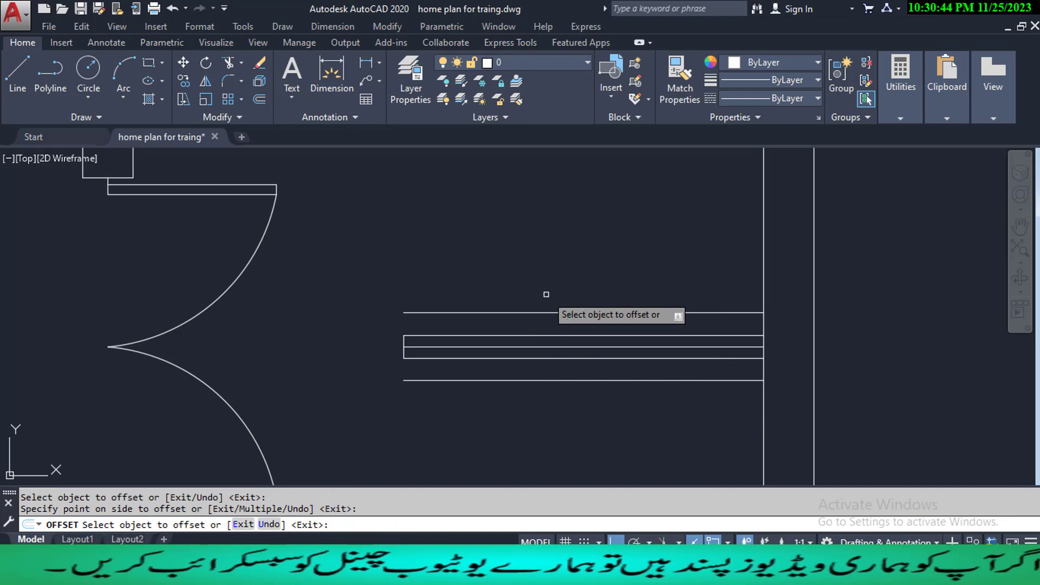
key("Escape")
key("Escape")
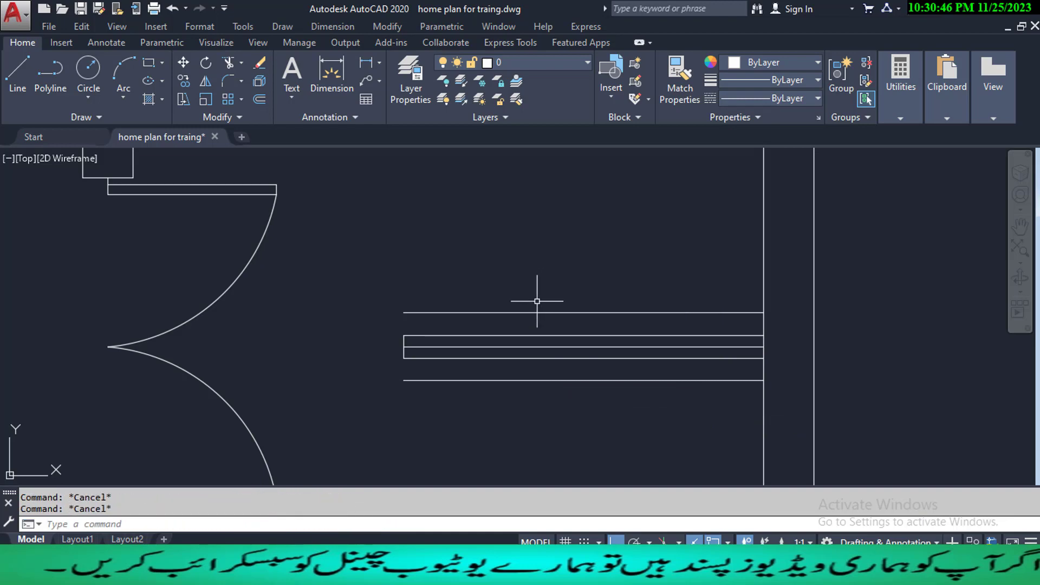
- Join the free ends of the two offset lines with a vertical line at the partition wall's end
type("l")
key("Return")
left_click(404, 312)
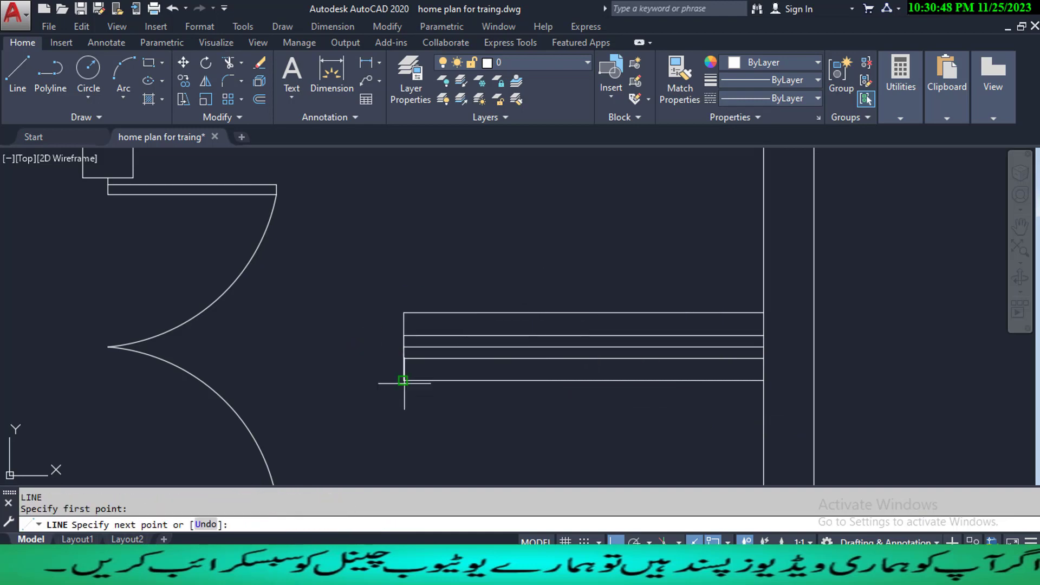
left_click(404, 380)
key("Escape")
key("Escape")
key("Escape")
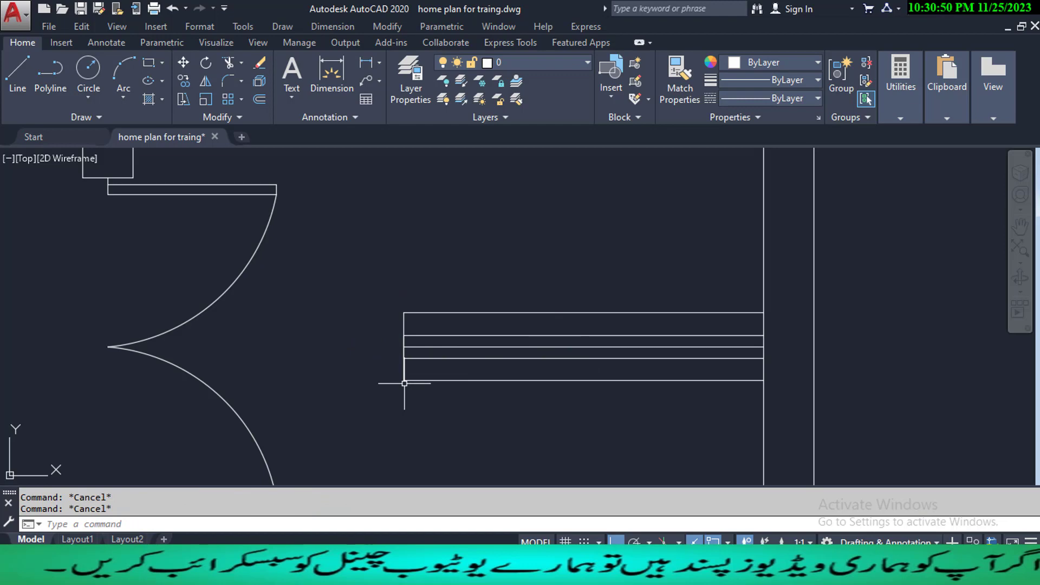
type("l")
key("Return")
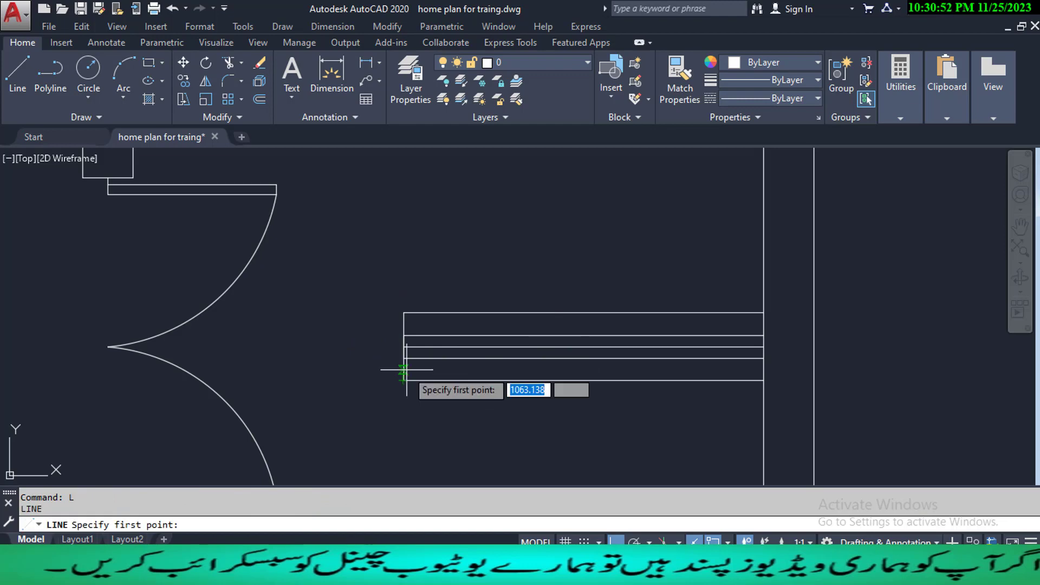
key("Escape")
key("Escape")
- Offset the vertical end line by 1 to the right, into the partition wall, for the column's inner side
type("o")
key("Return")
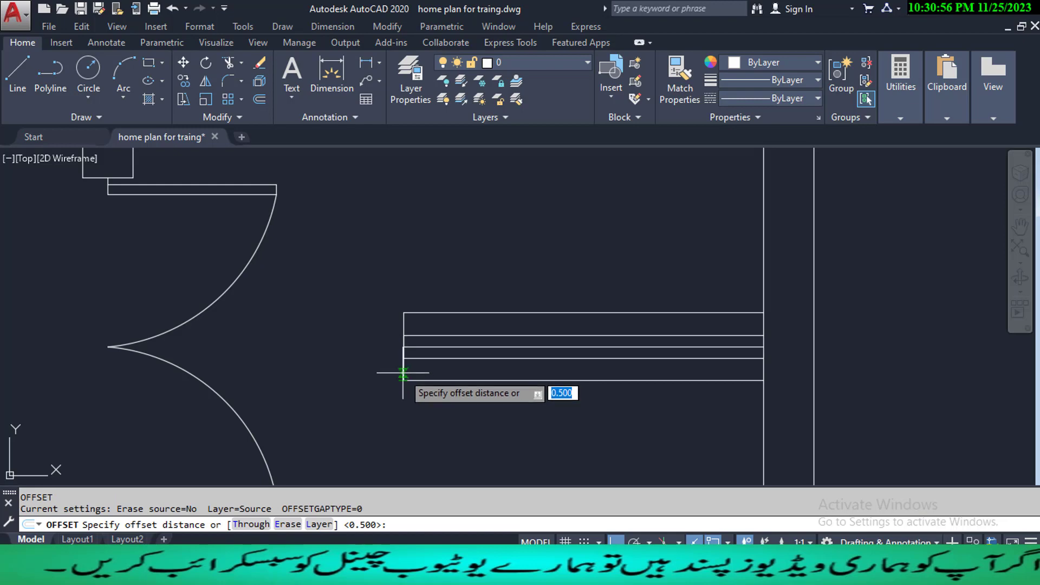
type("1")
key("Return")
left_click(404, 372)
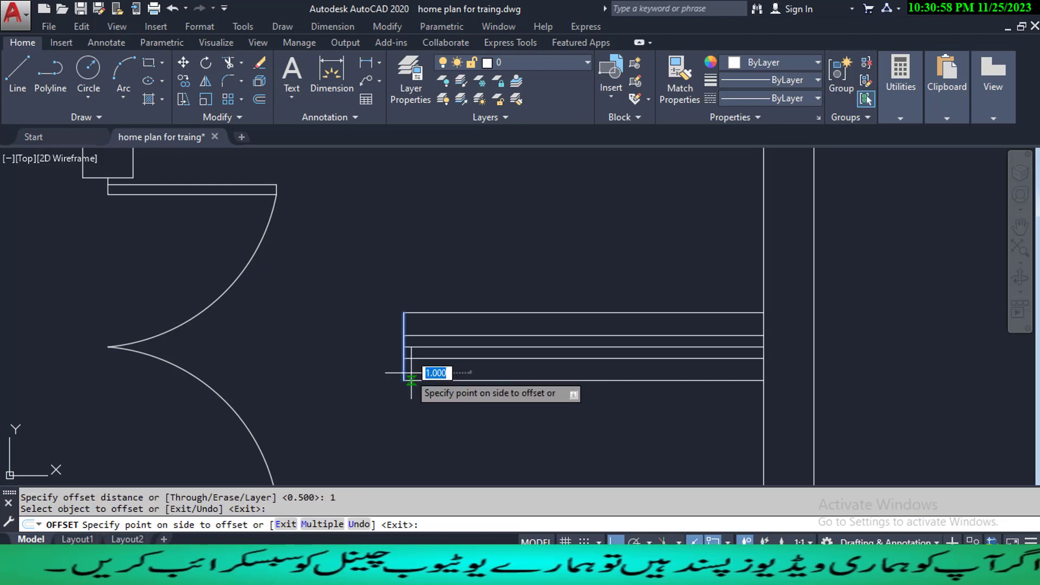
key("Escape")
key("Escape")
key("Escape")
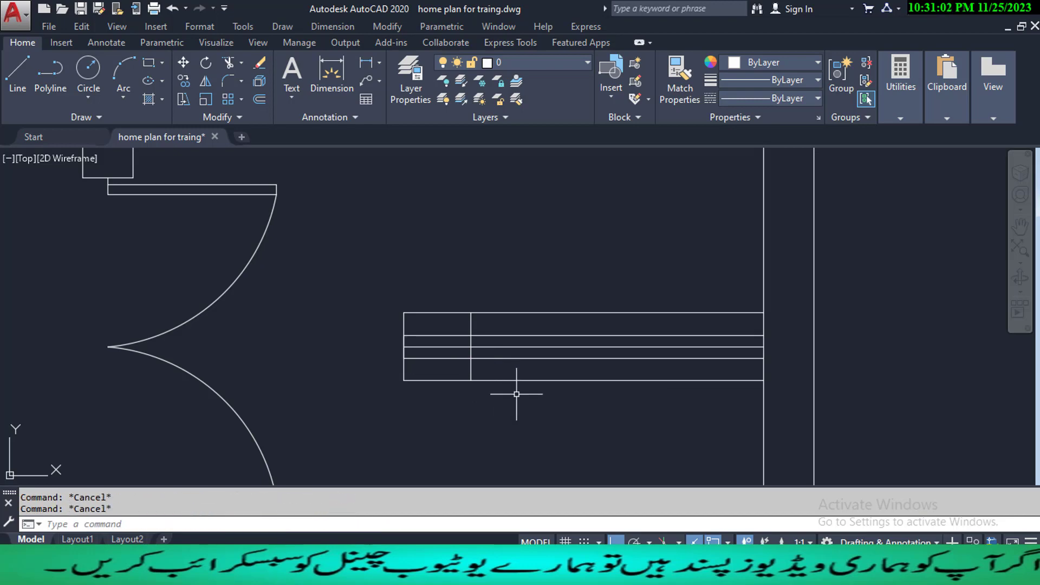
- Trim the upper and lower offset lines between the column's inner side and the outer wall, leaving a square column outline
type("TR")
key("Return")
key("Return")
left_click(516, 412)
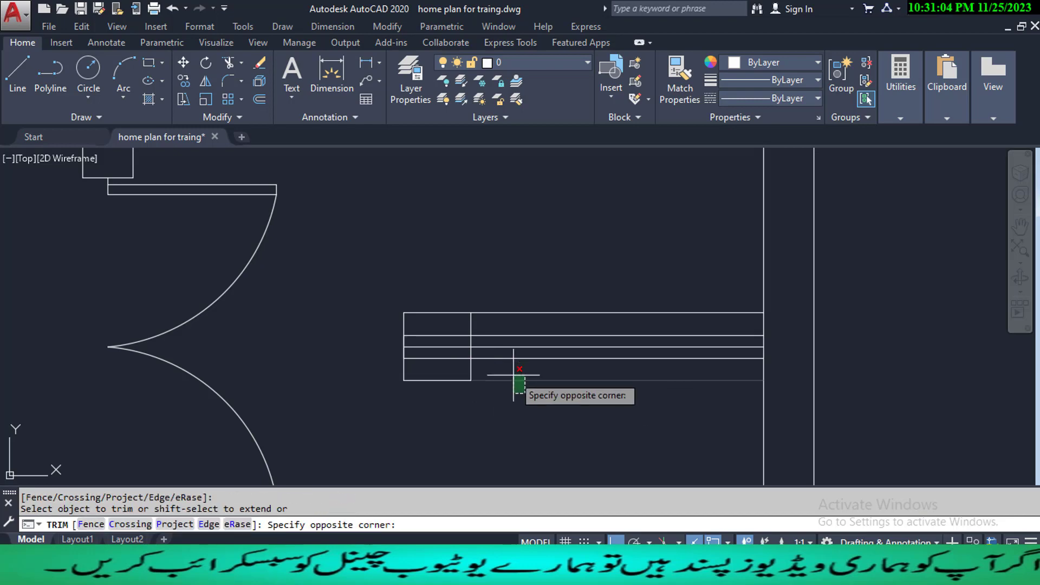
left_click(513, 373)
mouse_move(523, 324)
left_mouse_down()
mouse_move(492, 288)
mouse_move(509, 337)
left_mouse_up()
key("Escape")
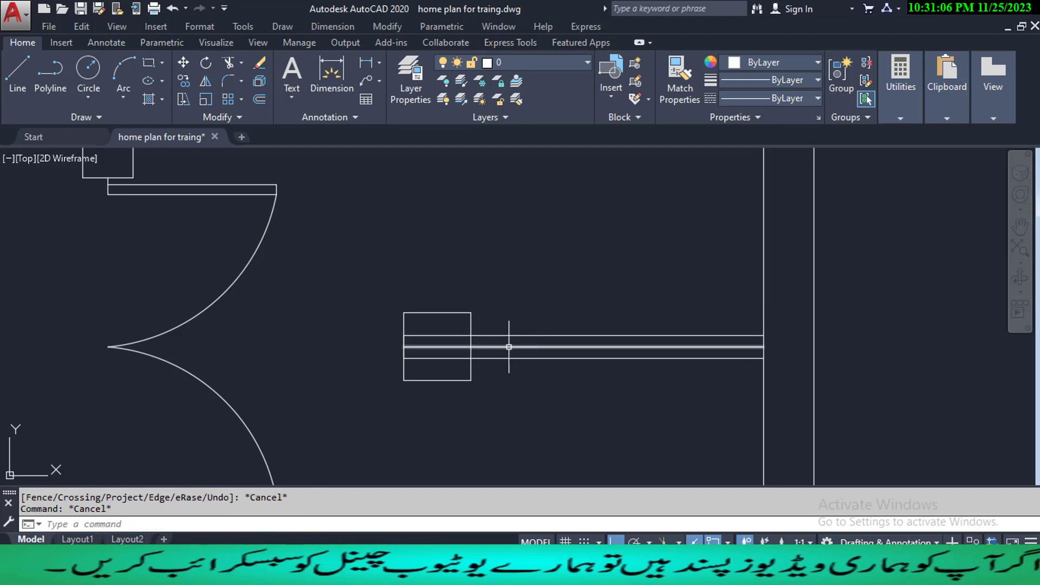
- Erase the centre line of the partition wall
left_click(508, 347)
type("E")
key("Return")
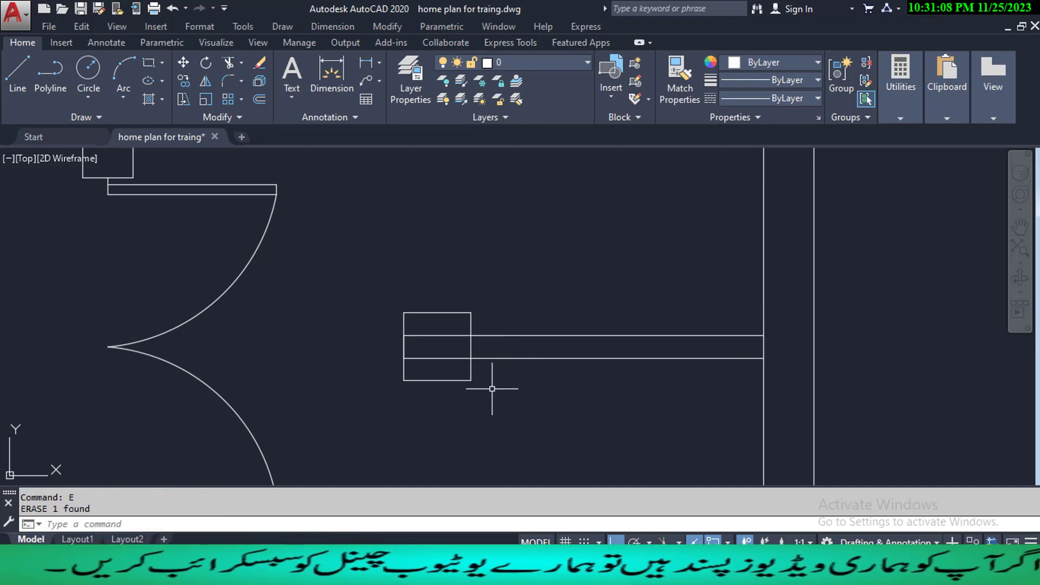
- Trim the two partition wall lines inside the square column
scroll(492, 388, "down", 3)
scroll(455, 382, "up", 4)
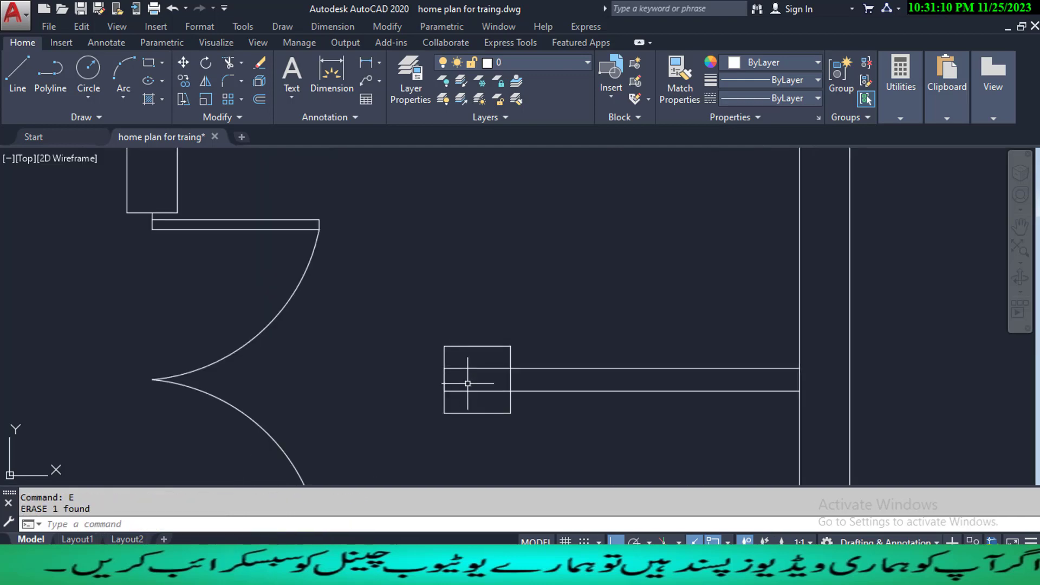
type("tr")
key("Return")
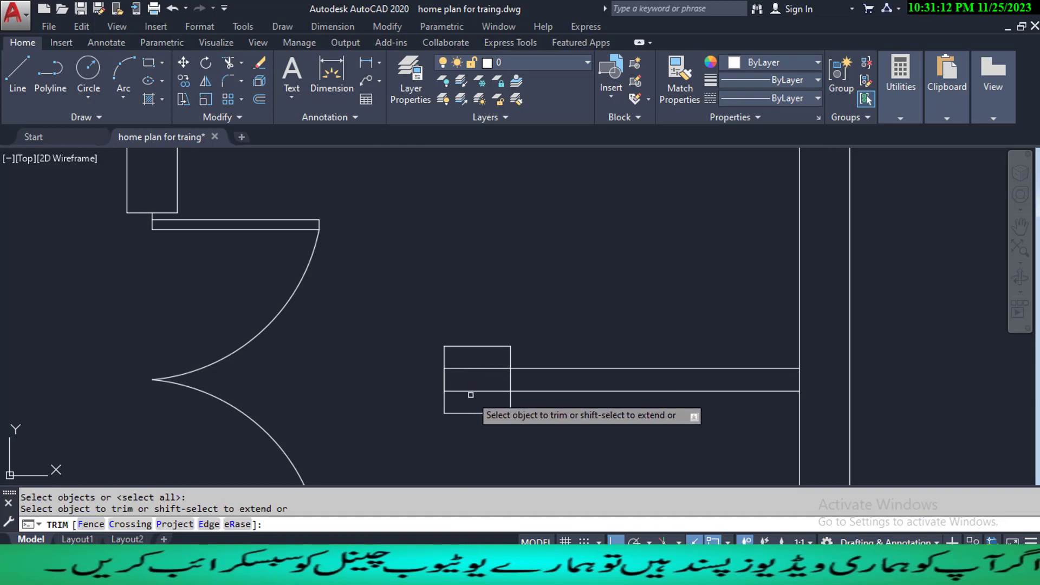
left_click_drag(475, 401, 473, 361)
key("Escape")
key("Escape")
key("Escape")
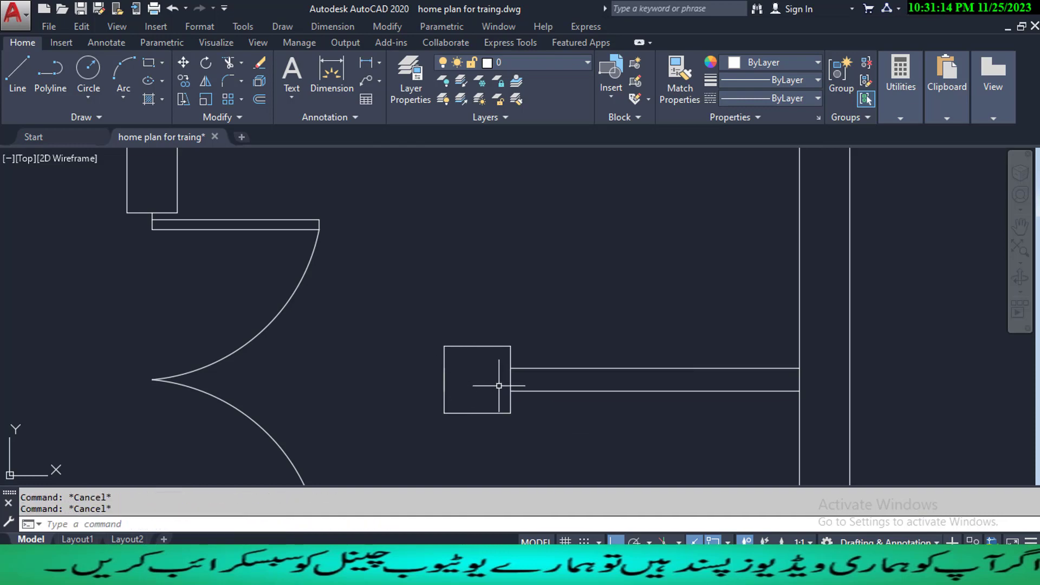
- Trim the short segments between the two partition wall lines at the square column's side and at the outer wall's inner line
key("Return")
key("Return")
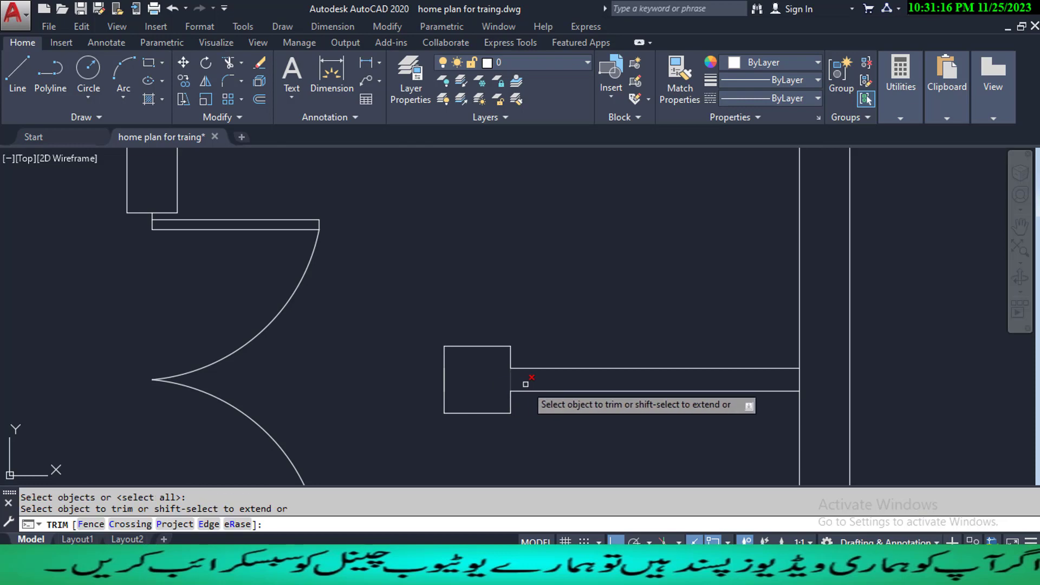
left_click_drag(529, 377, 496, 385)
left_click(815, 379)
left_click(785, 378)
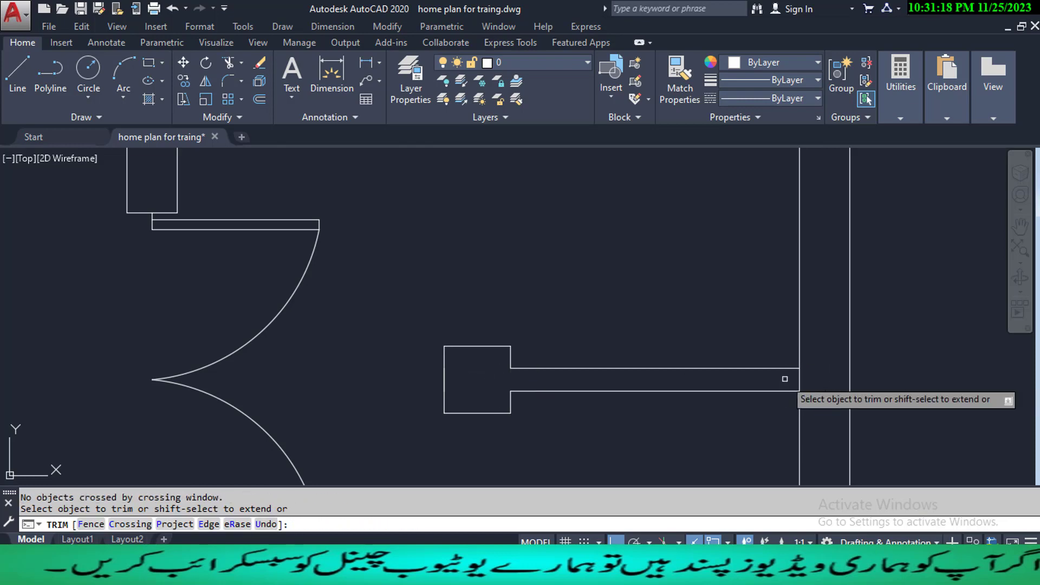
key("Escape")
key("Escape")
- Change the colour of the vertical line across the main entrance's double door opening to red
scroll(759, 382, "down", 4)
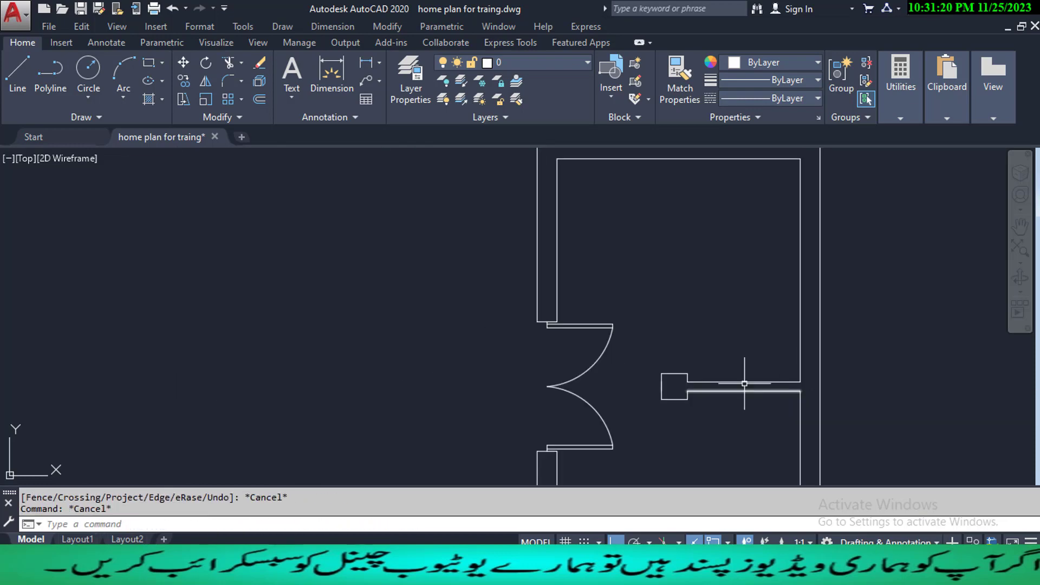
middle_click_drag(698, 321, 697, 298)
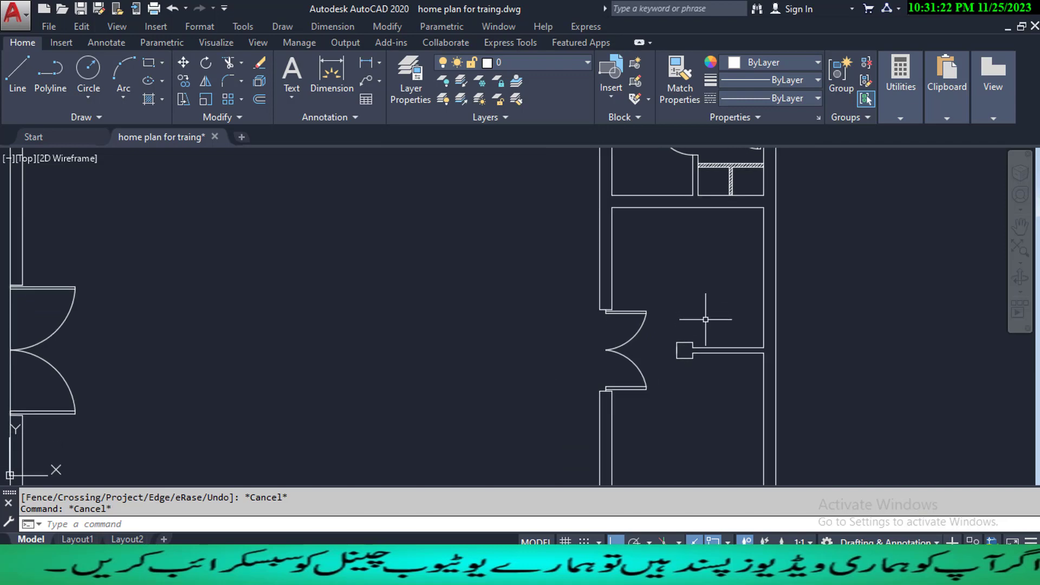
scroll(699, 352, "down", 3)
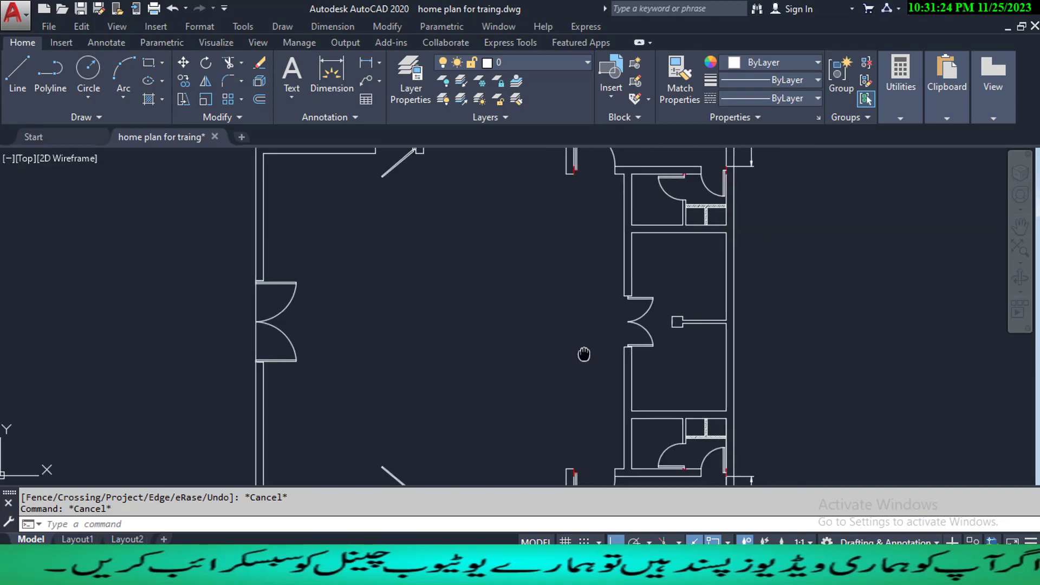
scroll(490, 328, "down", 2)
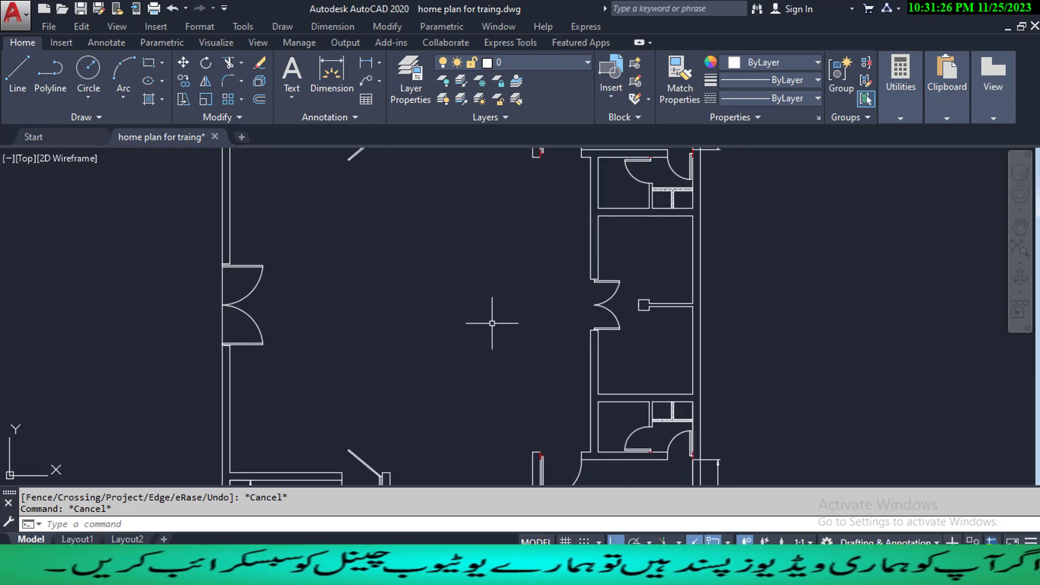
scroll(489, 328, "down", 4)
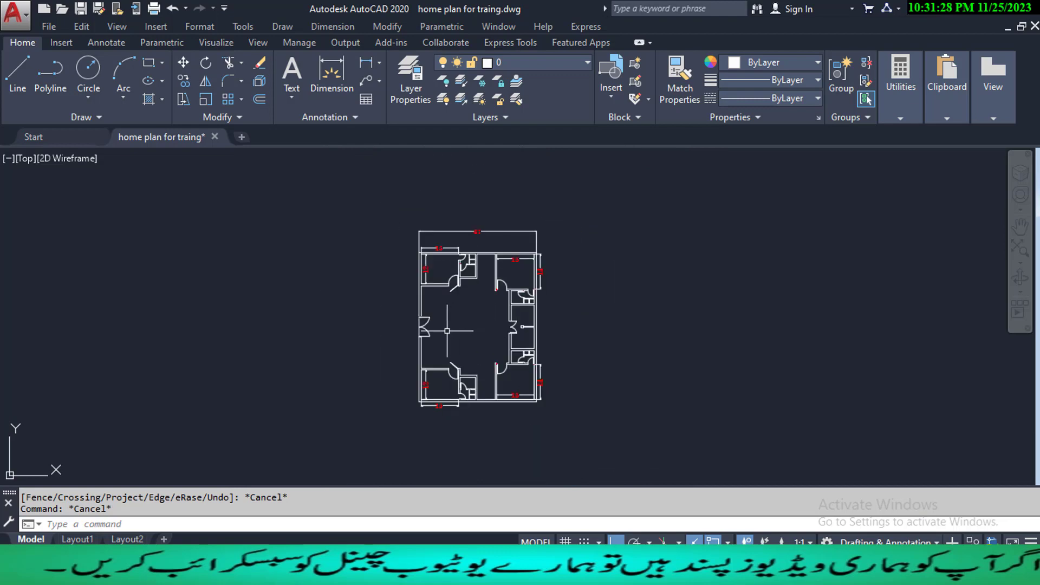
scroll(452, 339, "up", 2)
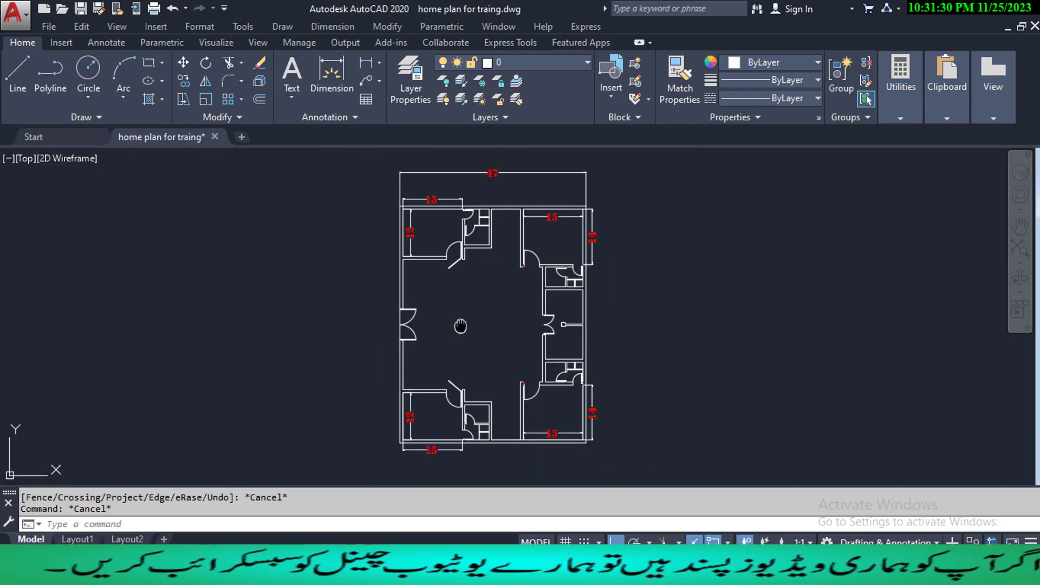
middle_click_drag(461, 326, 458, 342)
scroll(395, 332, "up", 3)
scroll(395, 333, "up", 2)
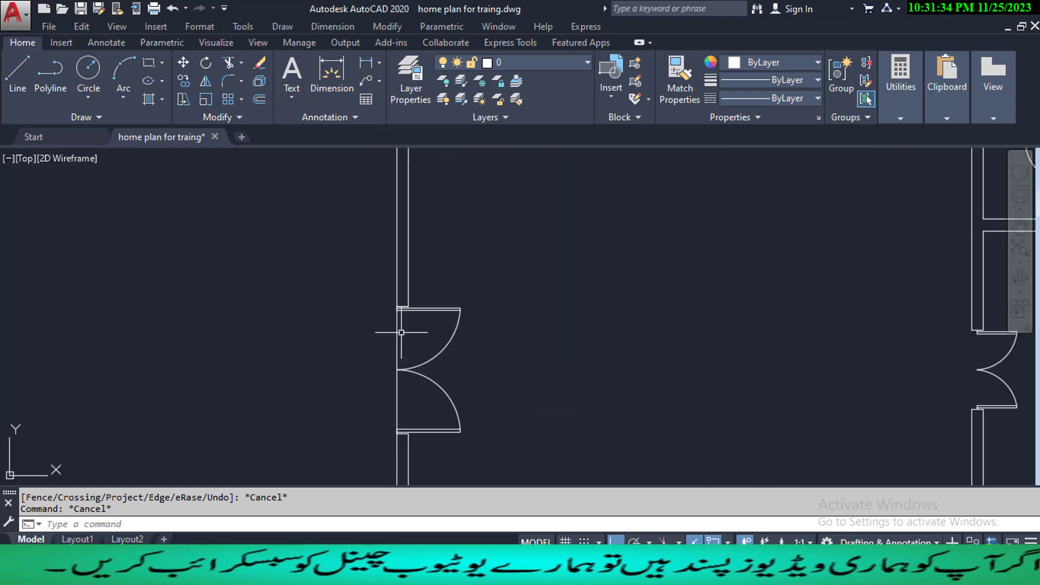
left_click(392, 334)
left_click(406, 339)
left_click(406, 345)
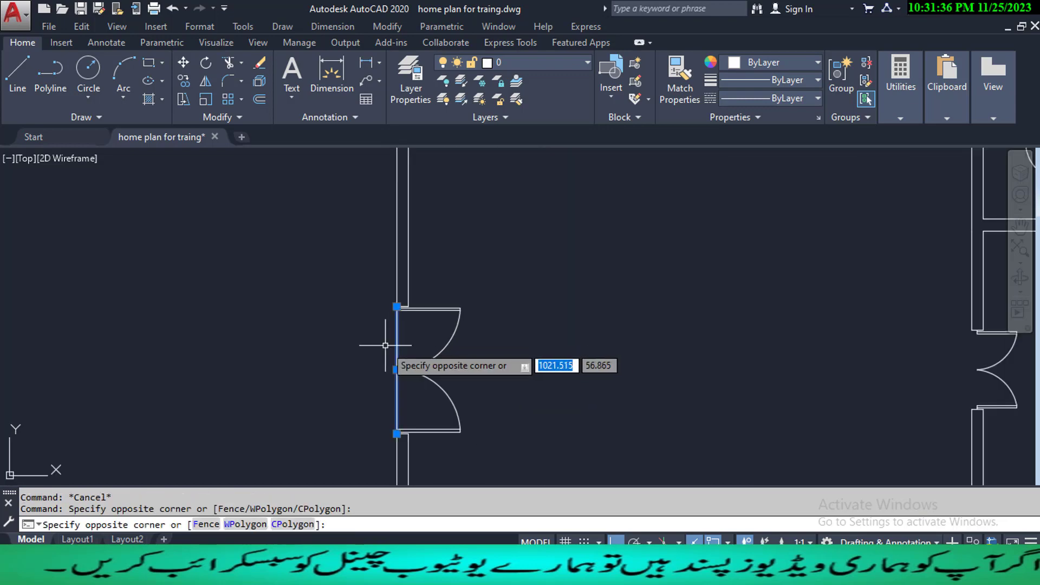
left_click(385, 346)
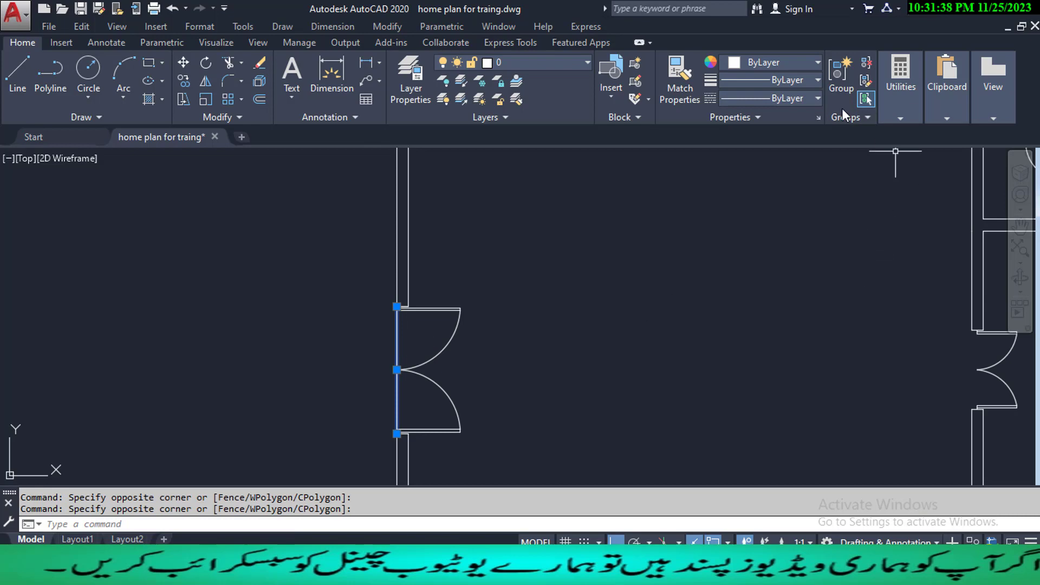
left_click(786, 62)
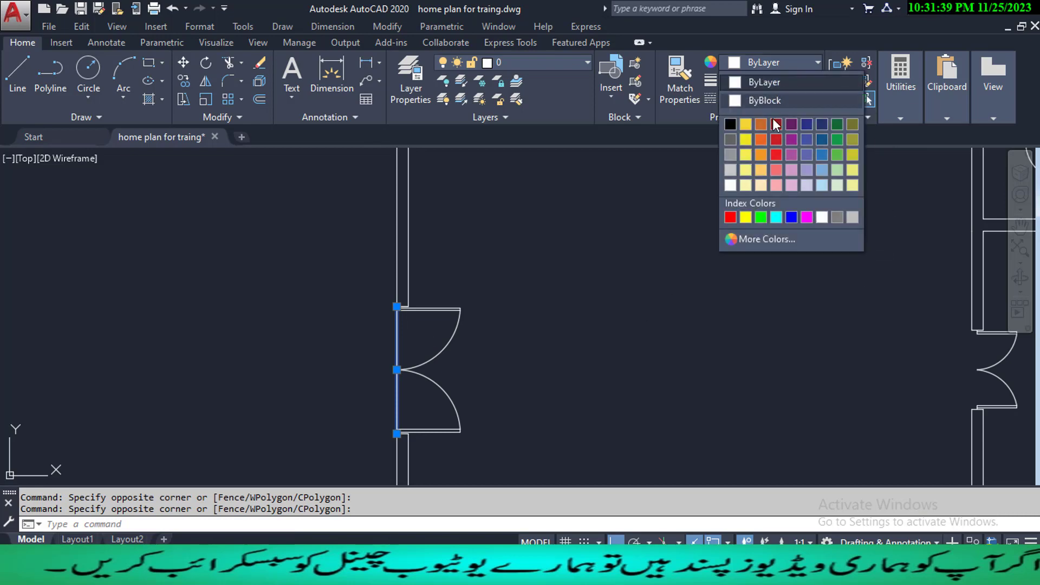
left_click(731, 218)
key("Escape")
key("Escape")
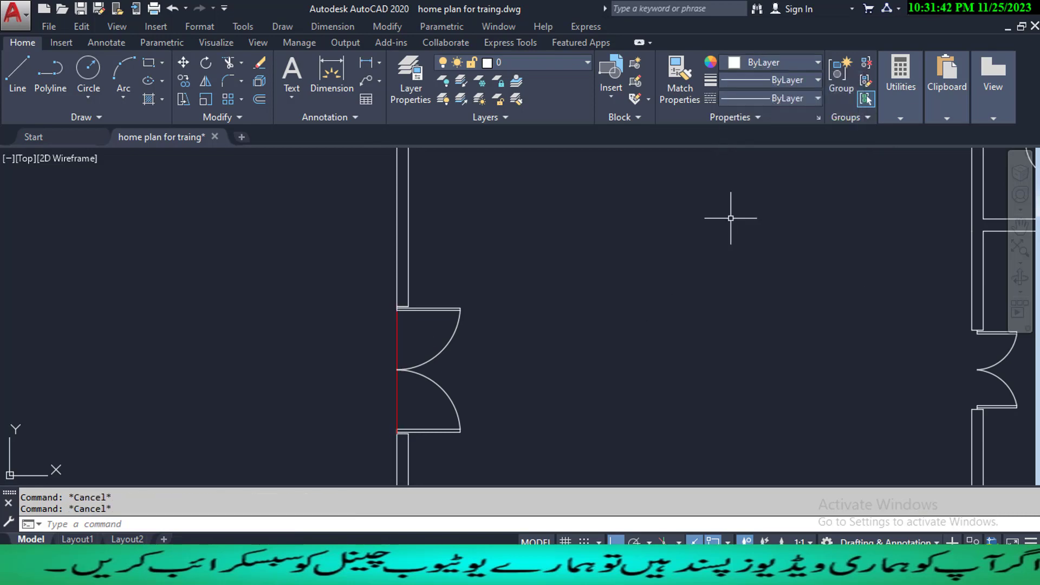
scroll(498, 338, "down", 6)
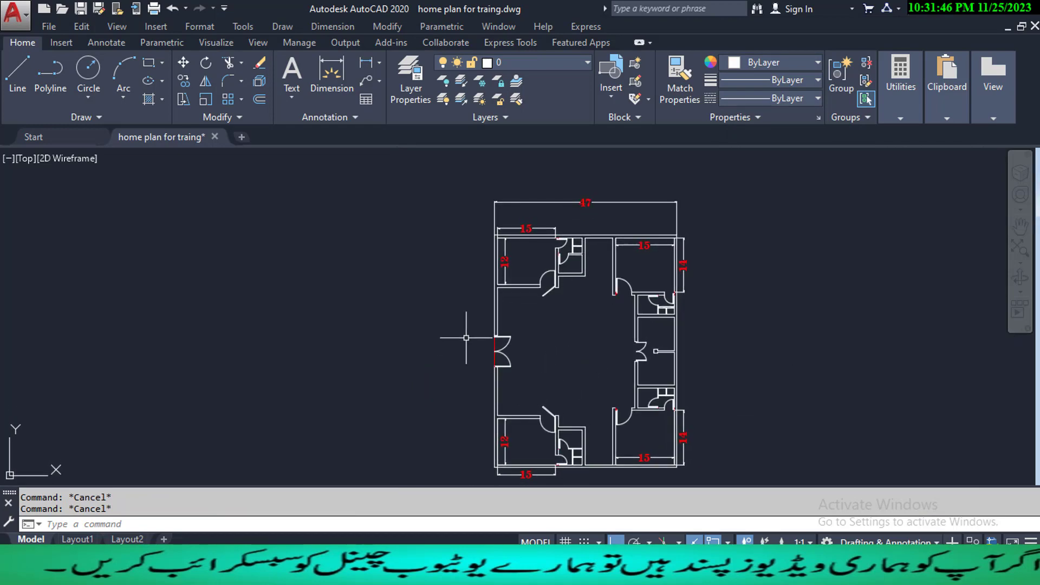
middle_click_drag(474, 339, 517, 347)
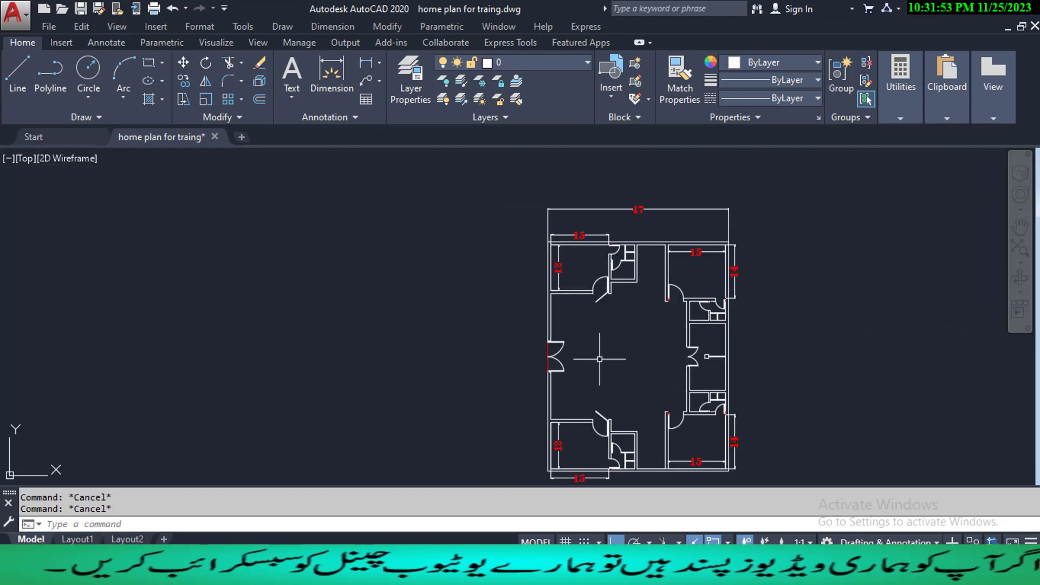
scroll(607, 350, "up", 3)
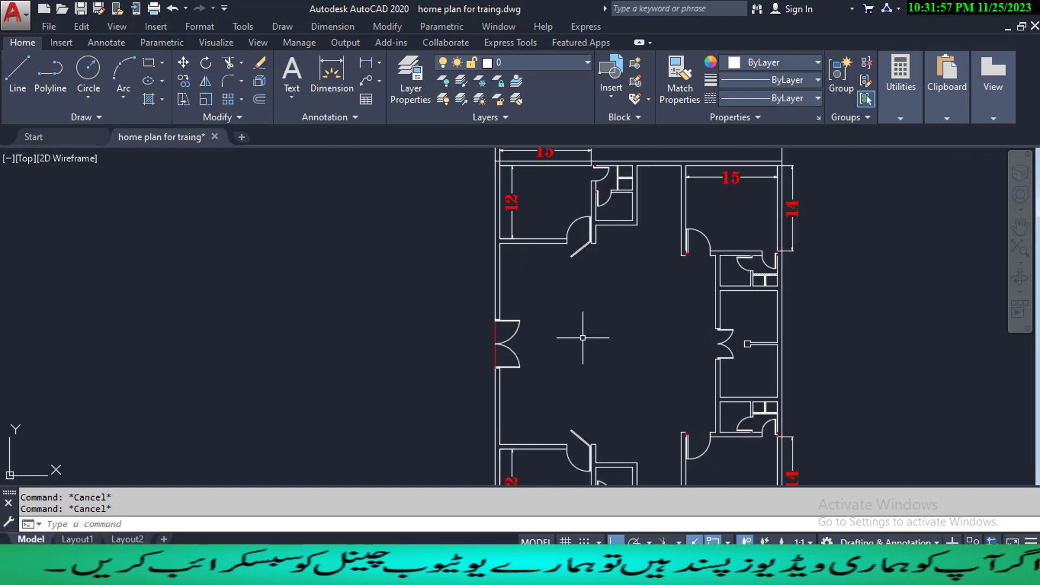
type("L")
key("Return")
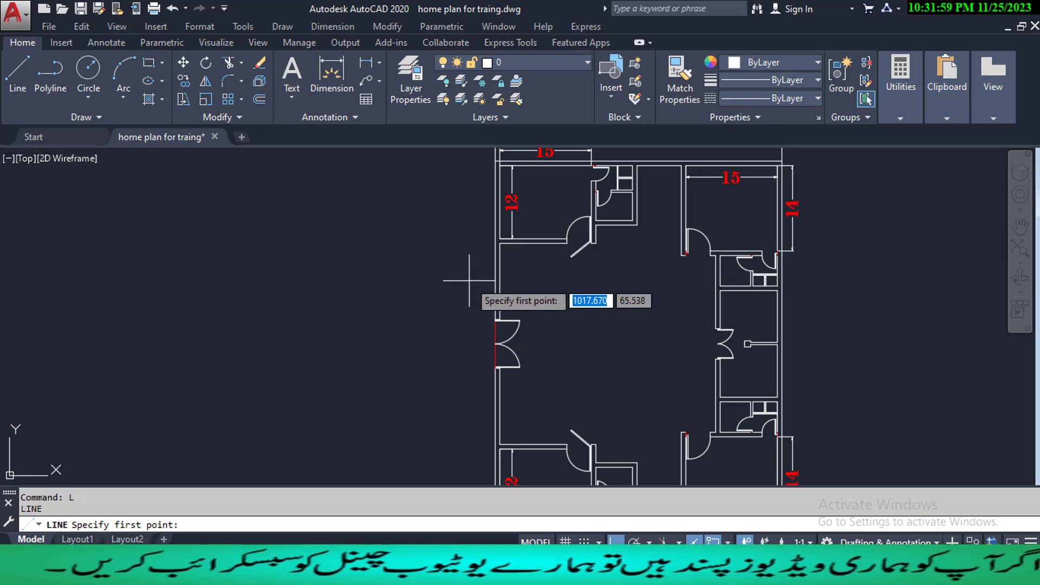
key("Escape")
key("Escape")
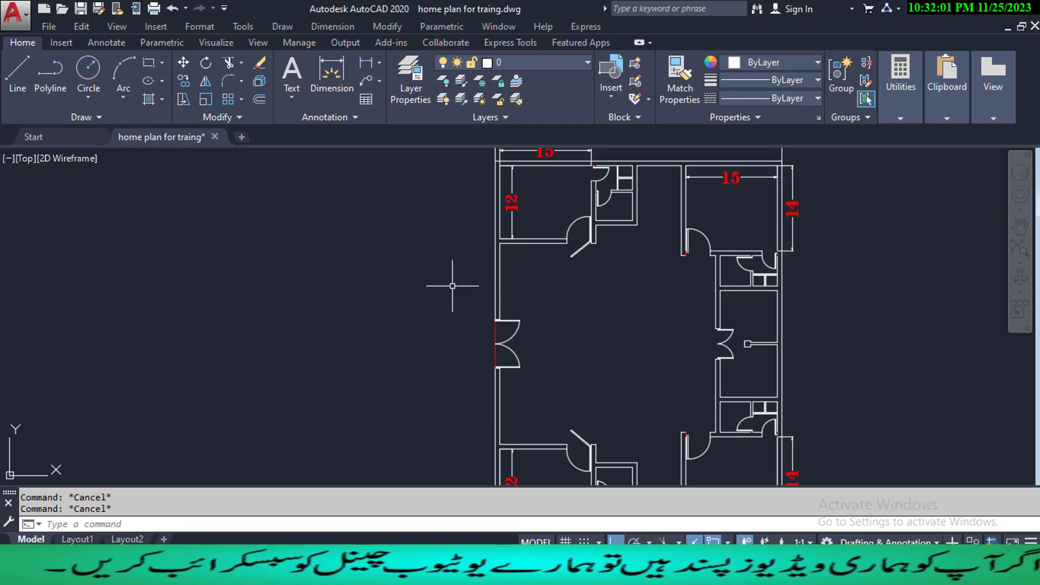
- Offset the house's outer wall outline outward by 10
middle_click_drag(441, 279, 457, 327)
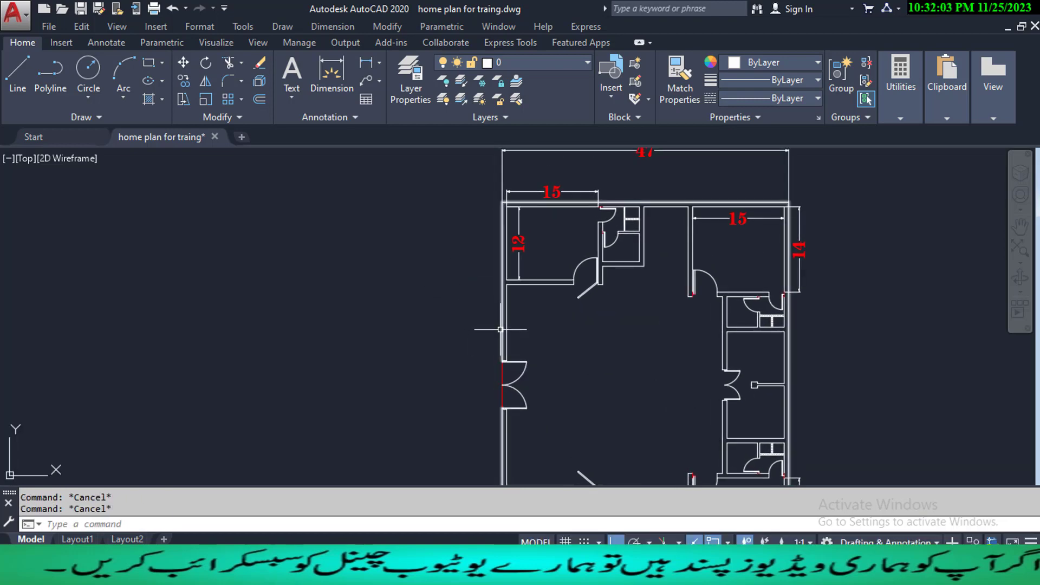
type("o")
key("Return")
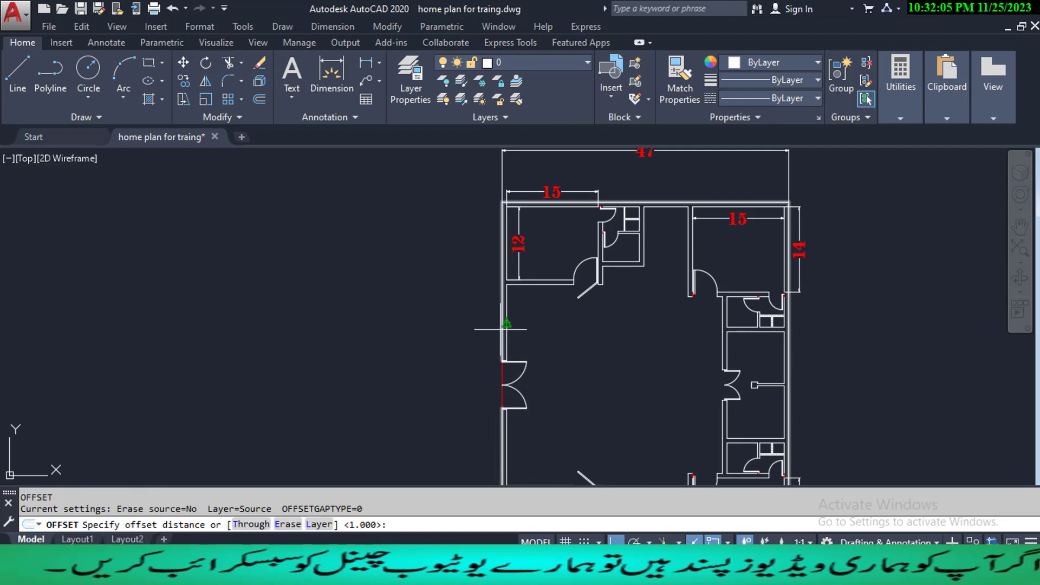
type("1")
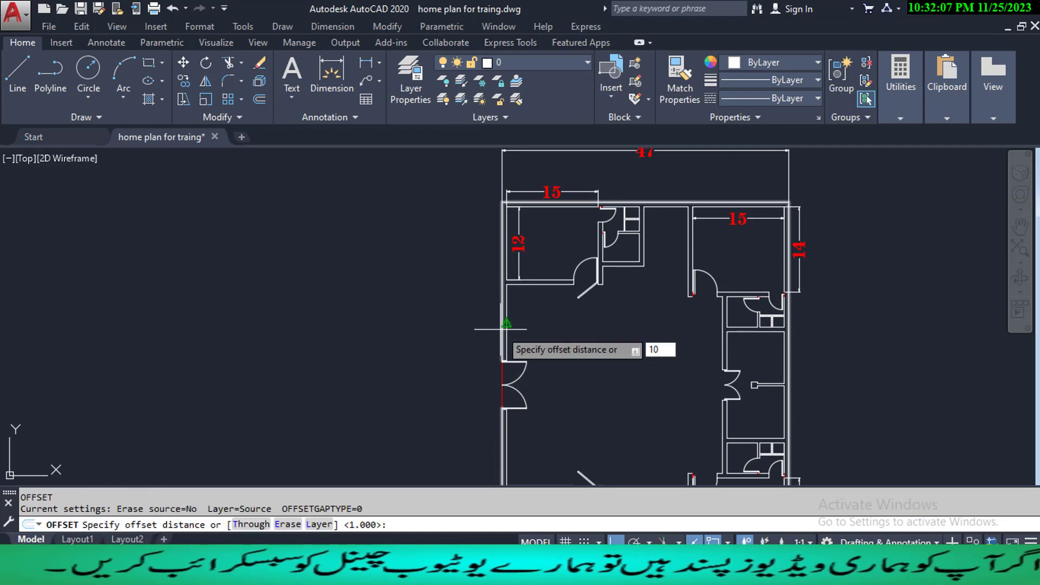
type("0")
key("Return")
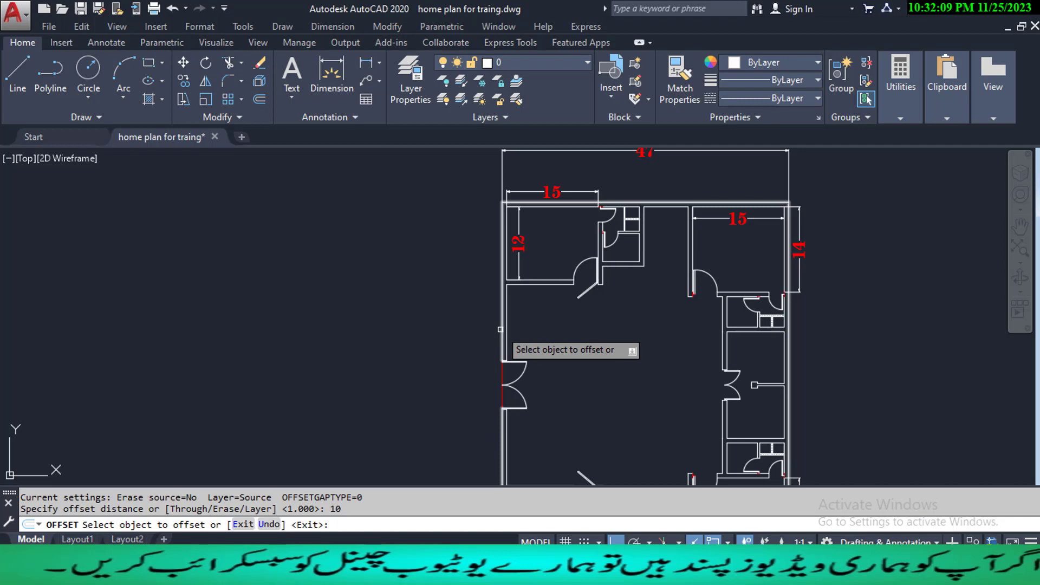
left_click(500, 329)
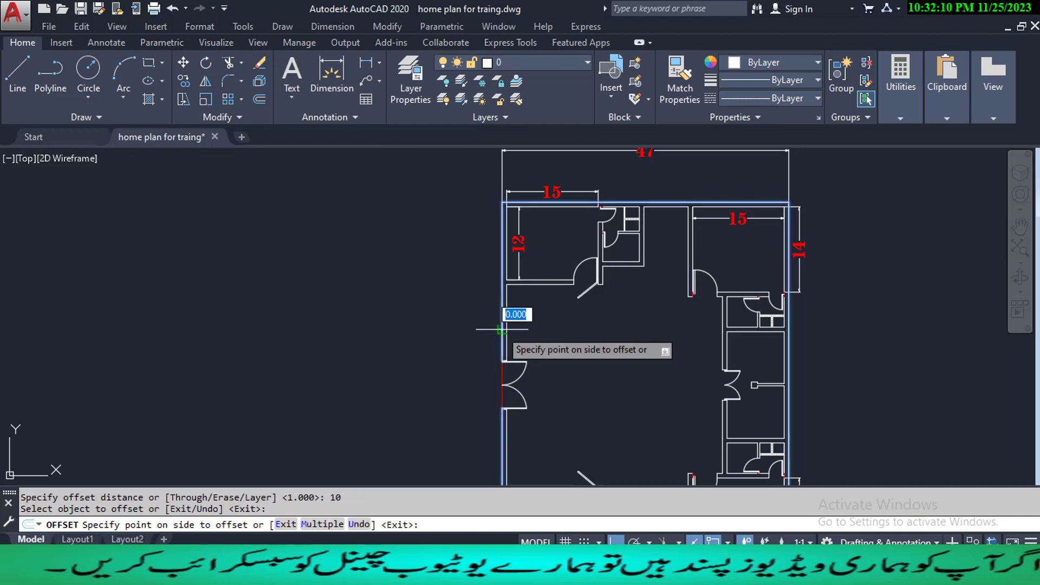
left_click(464, 336)
key("Escape")
key("Escape")
middle_click_drag(469, 321, 457, 364)
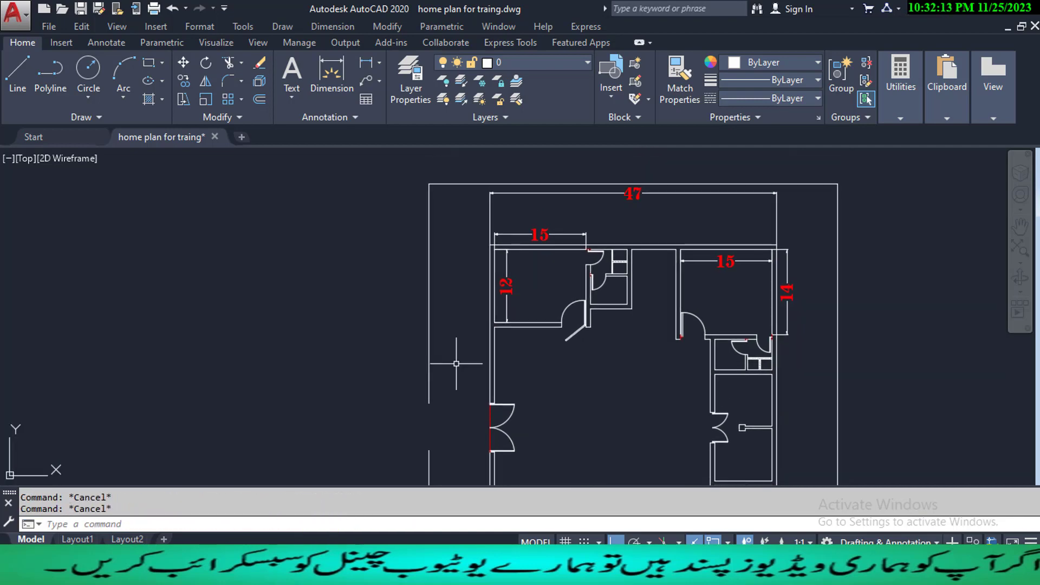
- Explode the offset outline around the house into separate lines
scroll(456, 363, "down", 2)
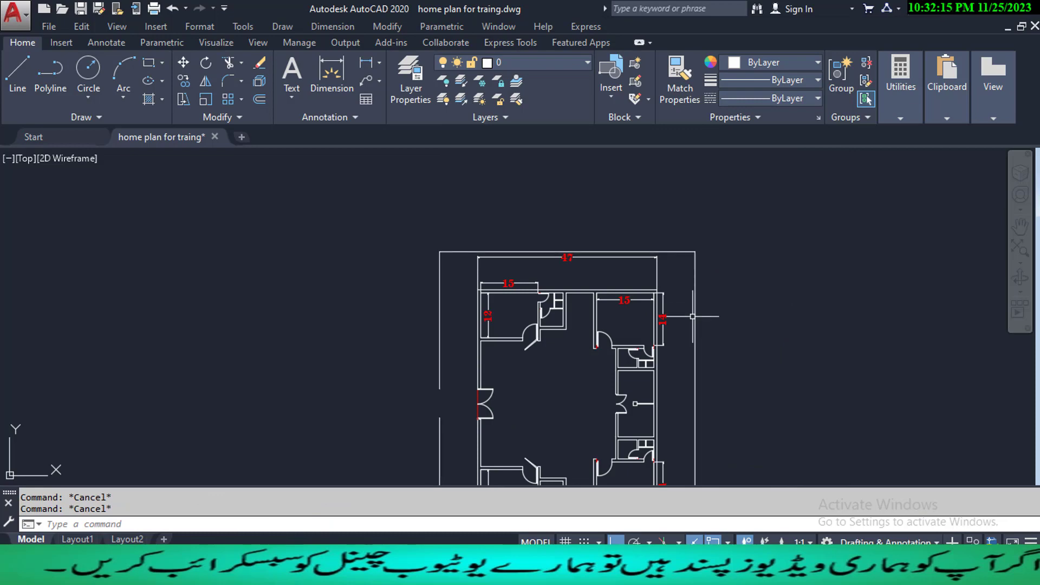
type("x")
key("Return")
left_click(694, 347)
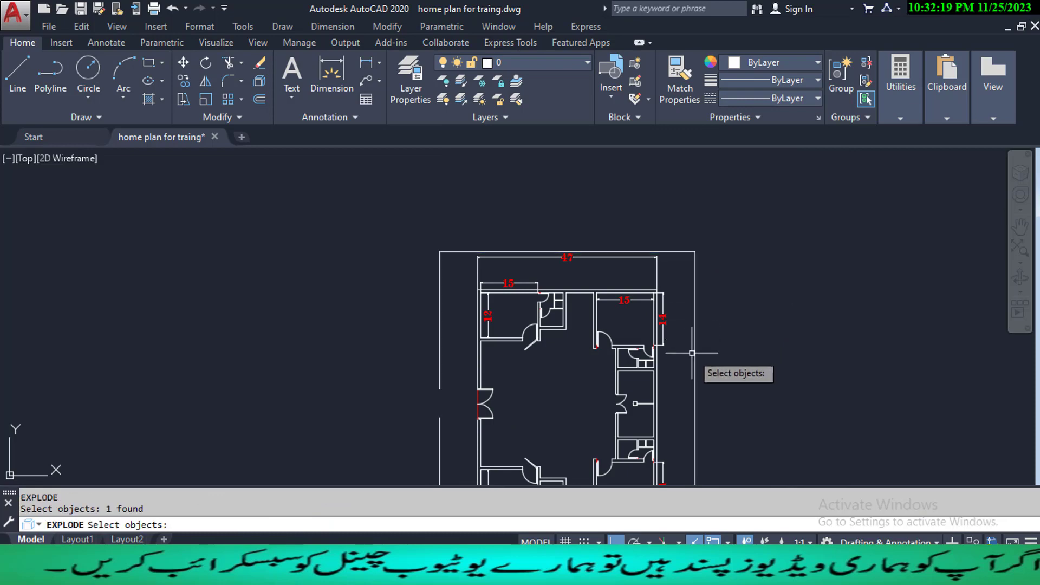
key("Return")
- Erase the right and bottom lines of the exploded outer outline
left_click(694, 353)
middle_click_drag(777, 402, 776, 260)
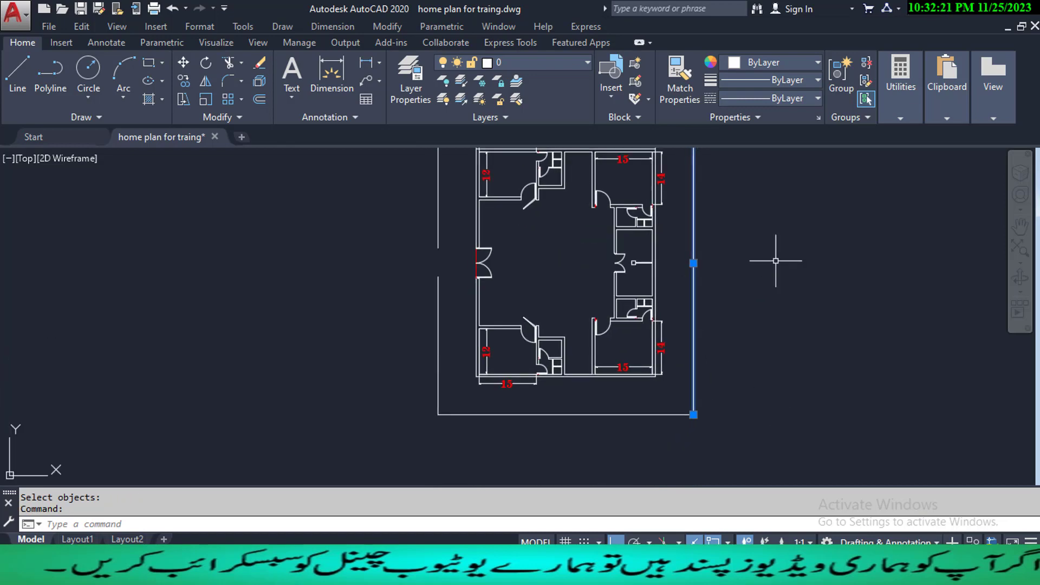
left_click(671, 415)
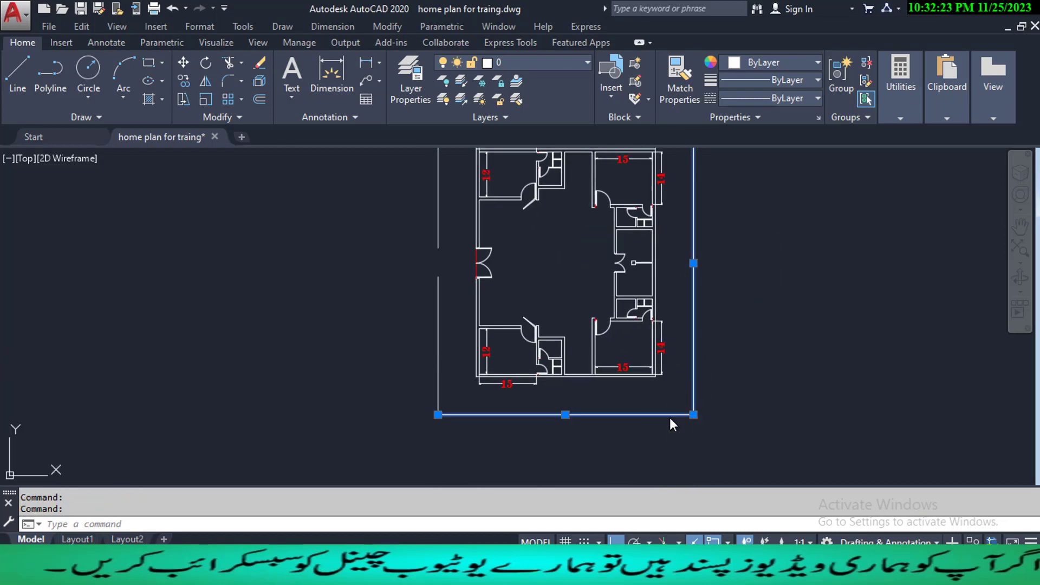
type("e")
key("Return")
- Join the two vertical segments of the outer outline on the entrance side into one line across the gap
middle_click_drag(512, 430, 573, 459)
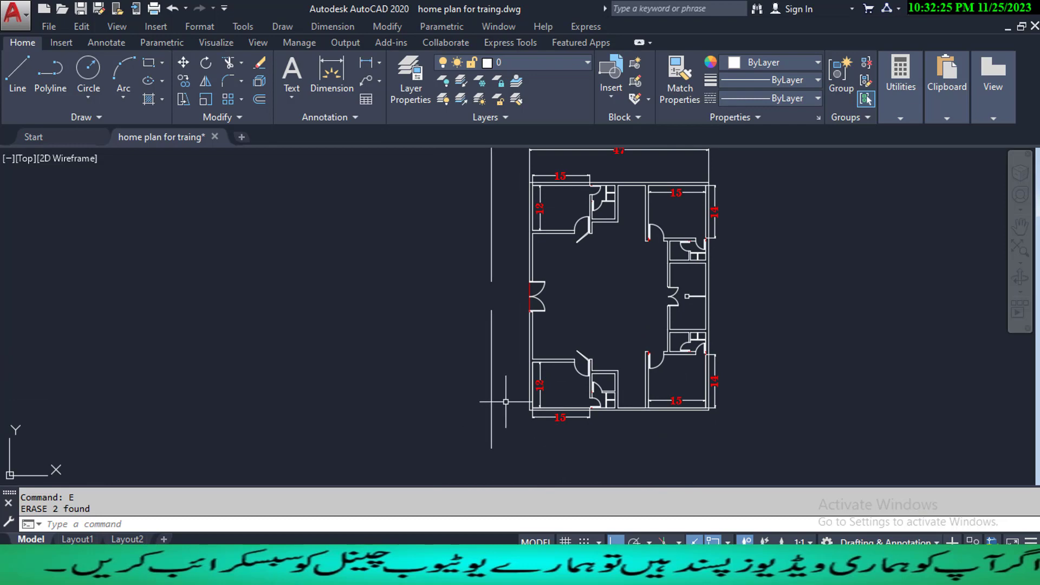
middle_click_drag(519, 347, 530, 400)
middle_click_drag(531, 308, 534, 335)
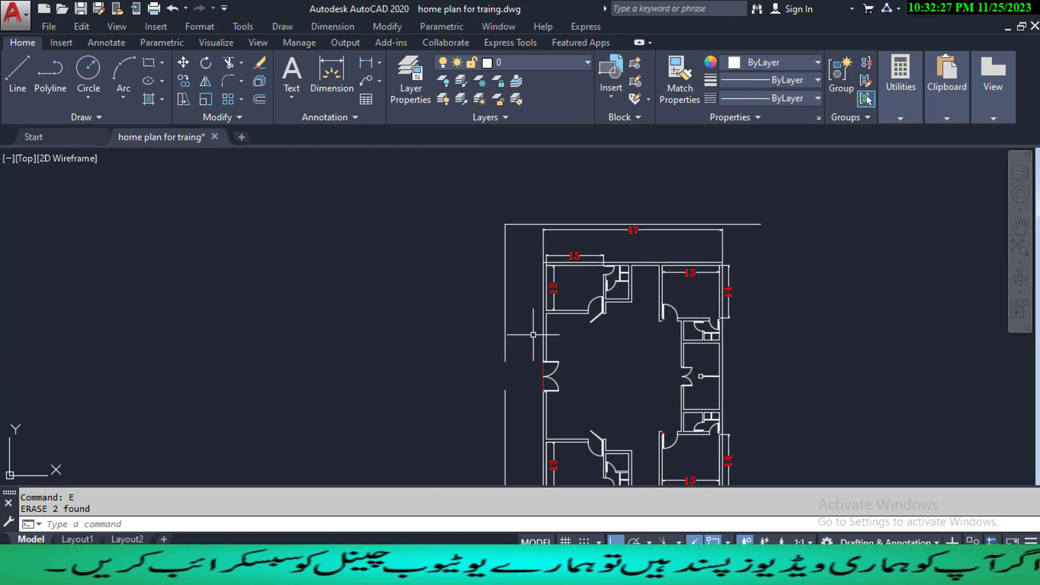
scroll(509, 353, "up", 2)
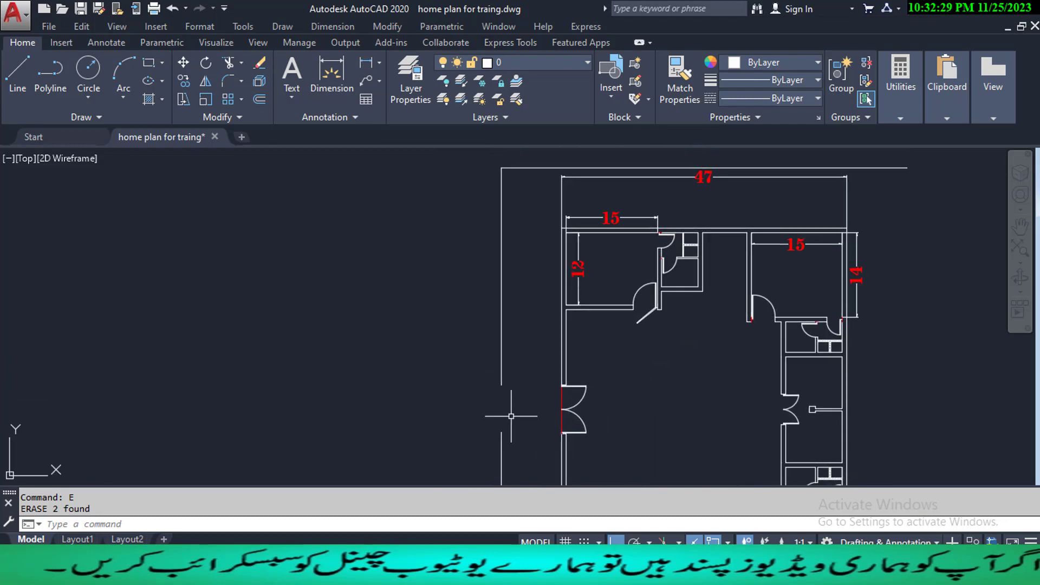
type("j")
key("Return")
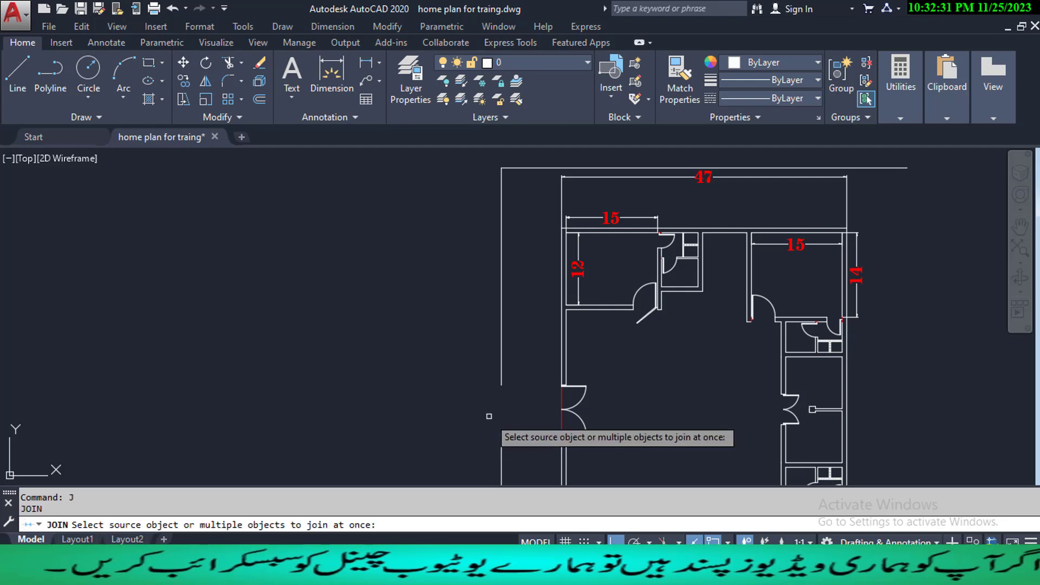
left_click(528, 376)
left_click(466, 378)
left_click(525, 465)
left_click(482, 448)
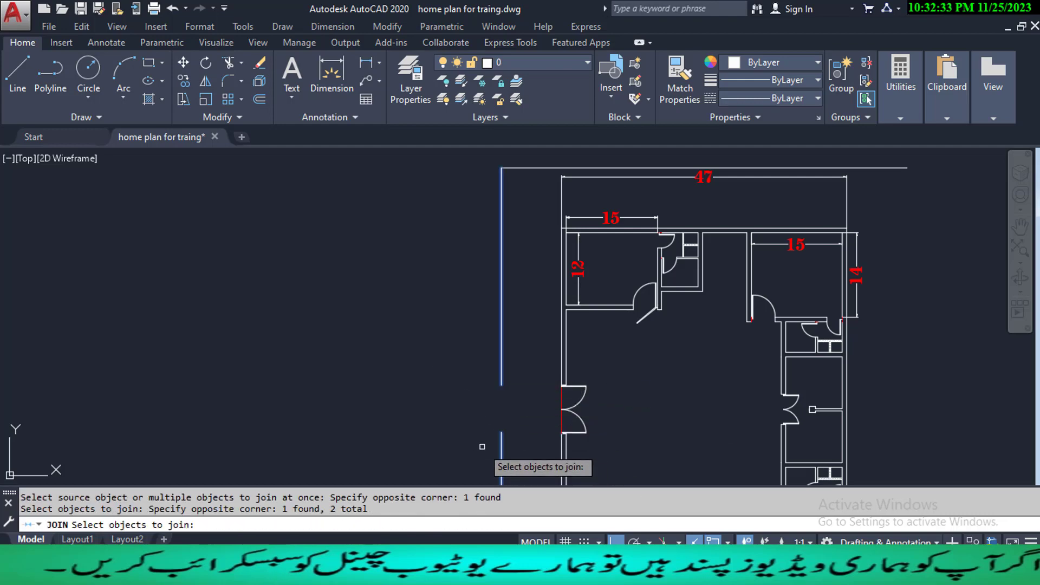
key("Return")
- Draw a horizontal line from the house's upper-left outer corner across to the vertical line of the outer boundary
middle_click_drag(533, 223, 519, 354)
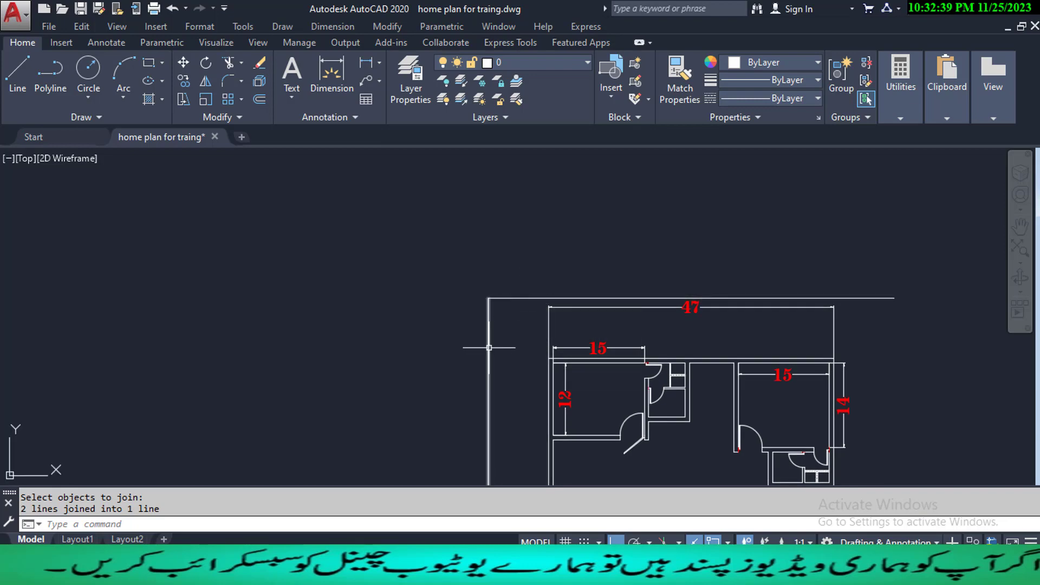
mouse_move(490, 347)
type("L")
key("Return")
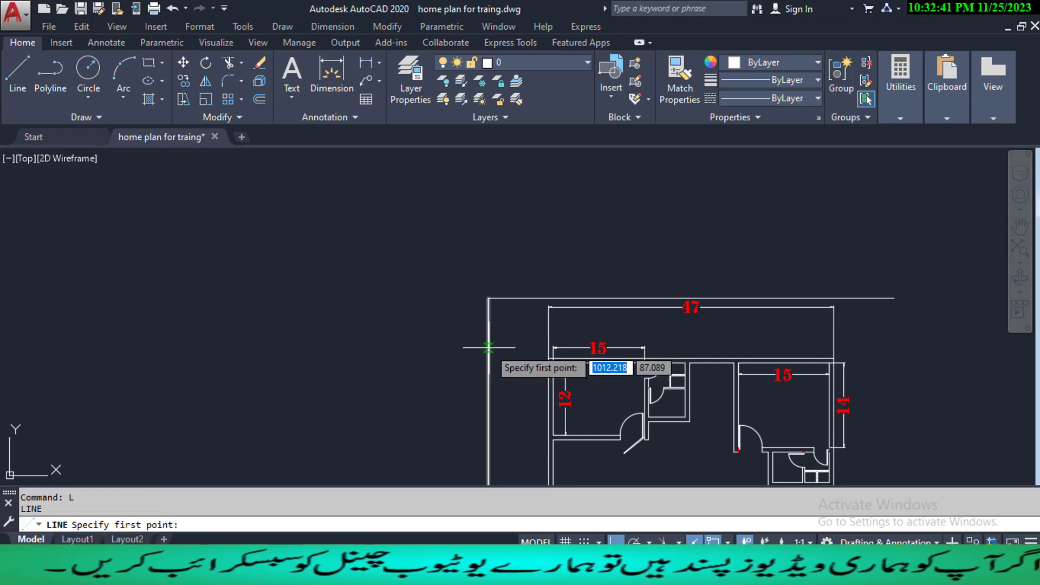
scroll(524, 364, "up", 4)
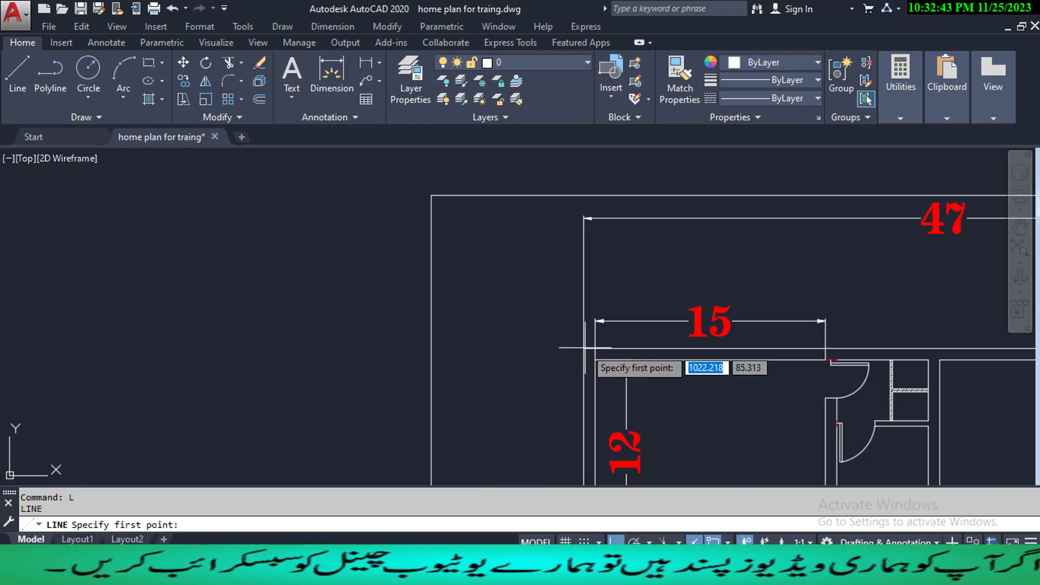
left_click(584, 349)
left_click(431, 349)
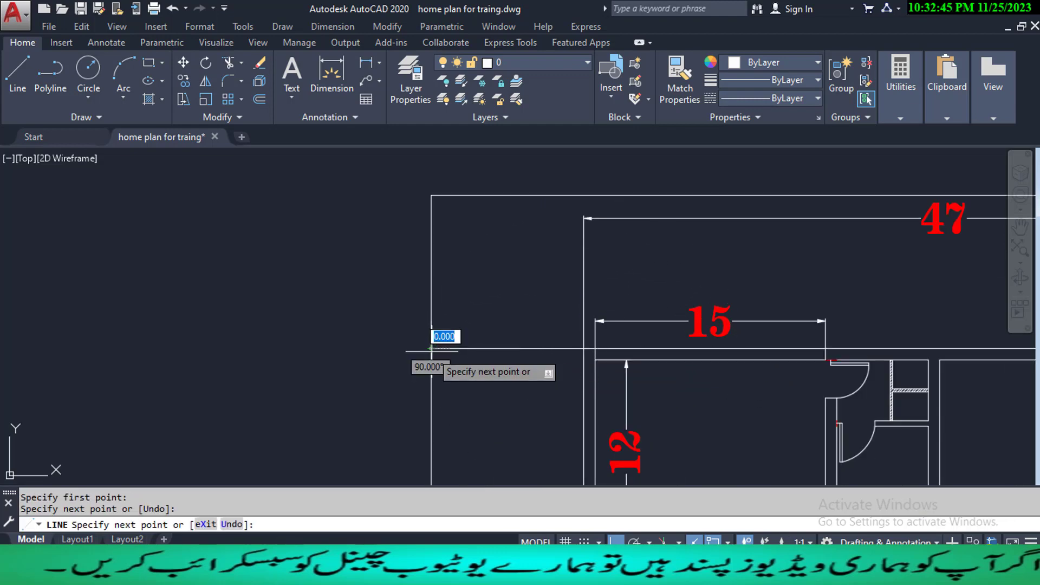
key("Return")
- Draw a vertical line from the house's upper-left outer corner up to the horizontal line of the outer boundary
key("Return")
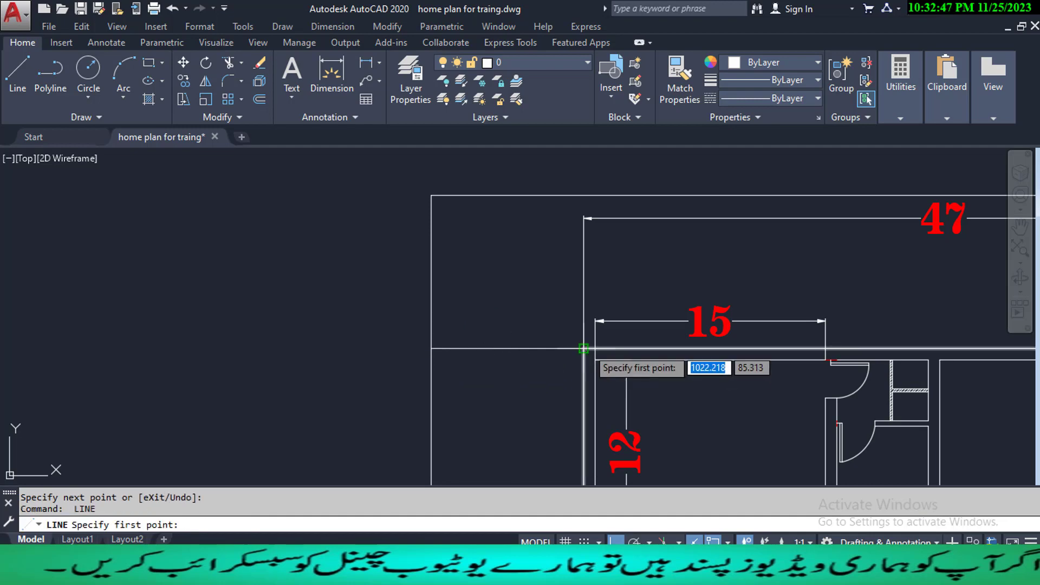
left_click(583, 348)
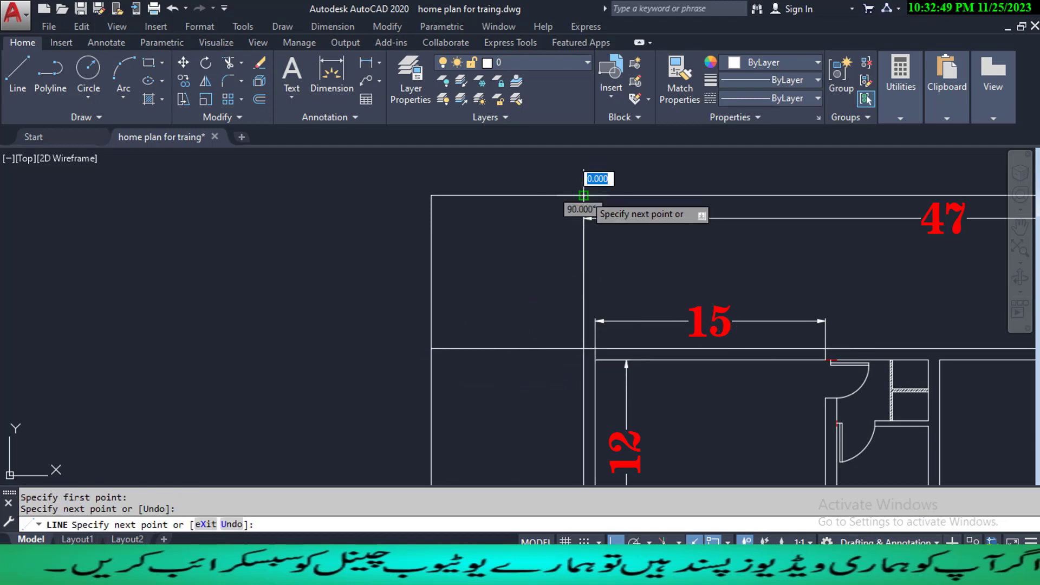
key("Escape")
key("Escape")
- Trim away the outer boundary's upper-left corner beyond the two lines running from the house corner
mouse_move(471, 256)
middle_mouse_down()
mouse_move(476, 239)
mouse_move(495, 311)
middle_mouse_up()
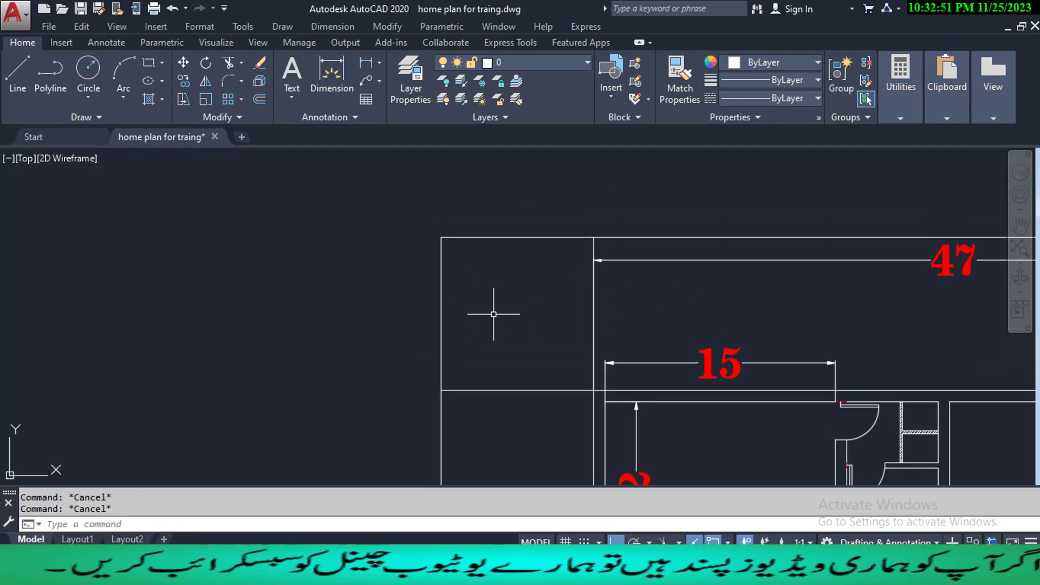
type("tr")
key("Return")
left_click(494, 325)
left_click(405, 196)
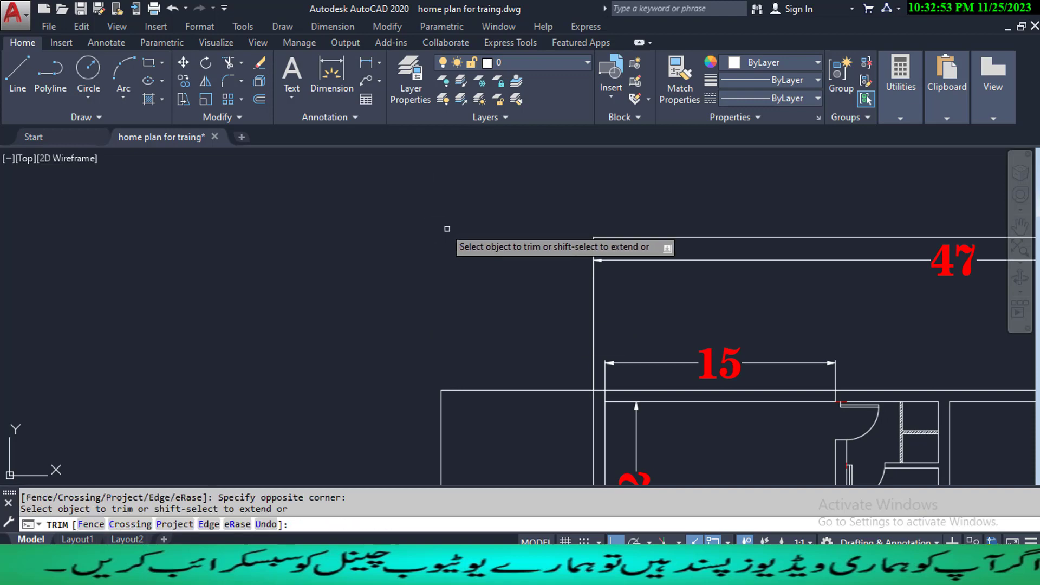
key("Escape")
- Erase the two helper lines between the house's upper-left corner and the outer boundary
left_click(529, 410)
left_click(478, 350)
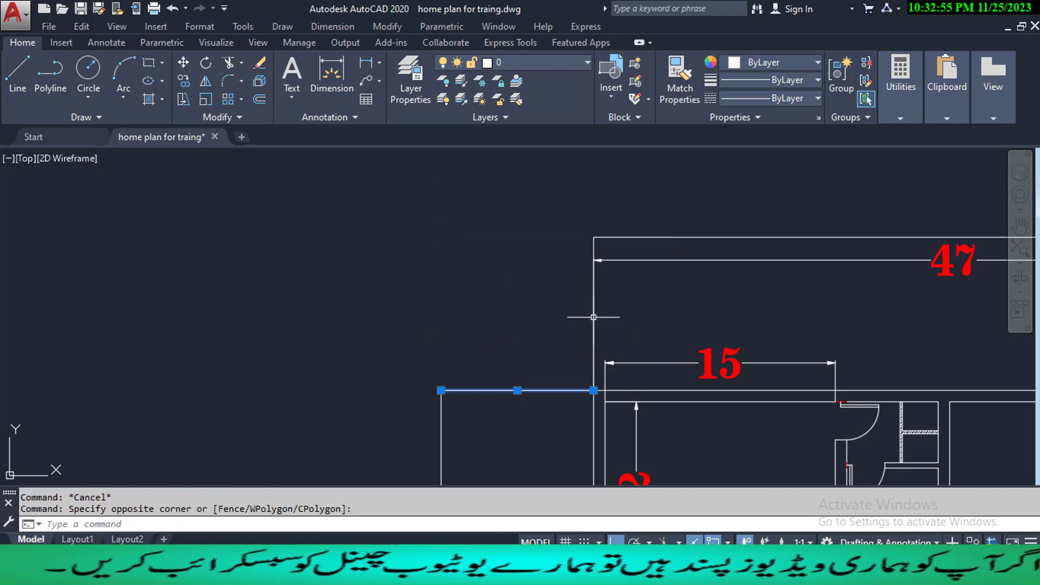
left_click(595, 238)
type("e")
key("Return")
scroll(572, 281, "down", 2)
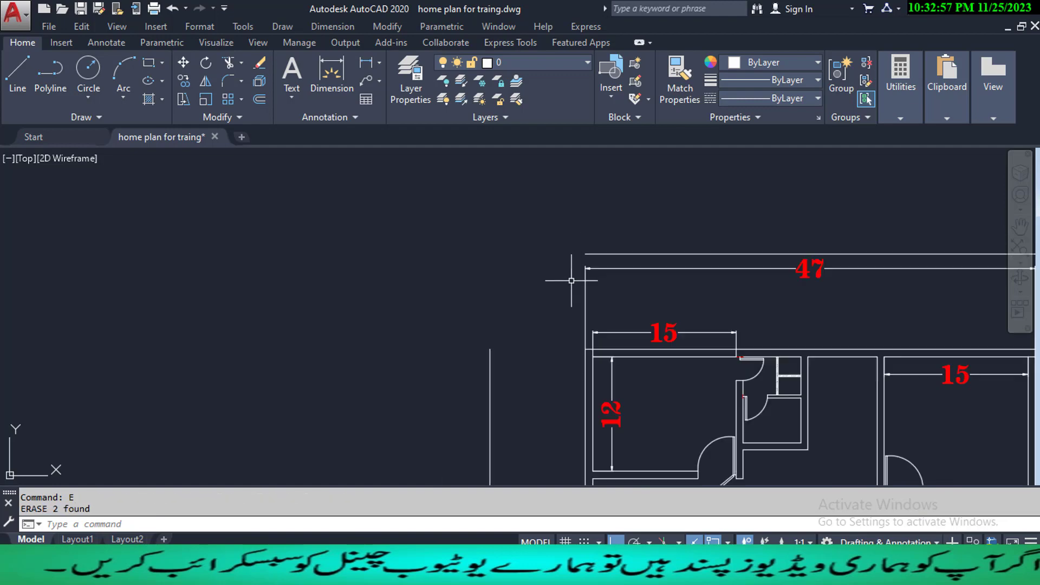
scroll(572, 281, "down", 4)
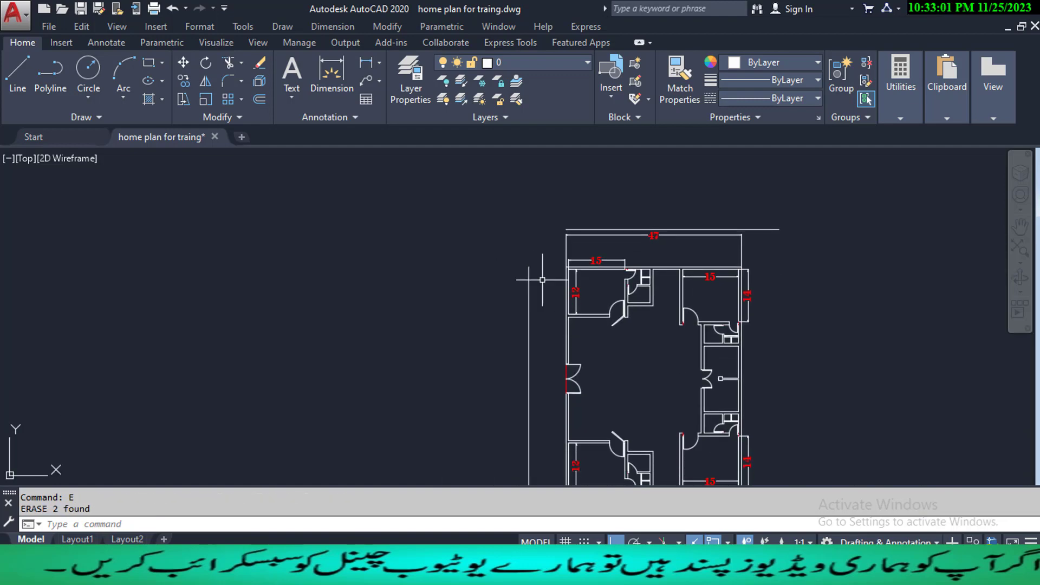
scroll(557, 313, "down", 2)
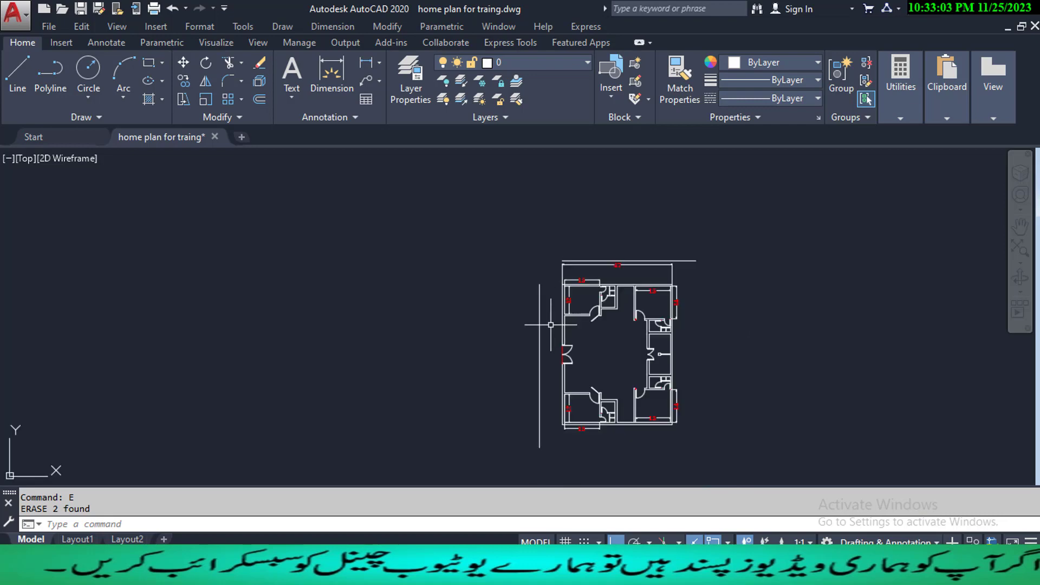
scroll(539, 298, "up", 3)
middle_click_drag(539, 284, 533, 305)
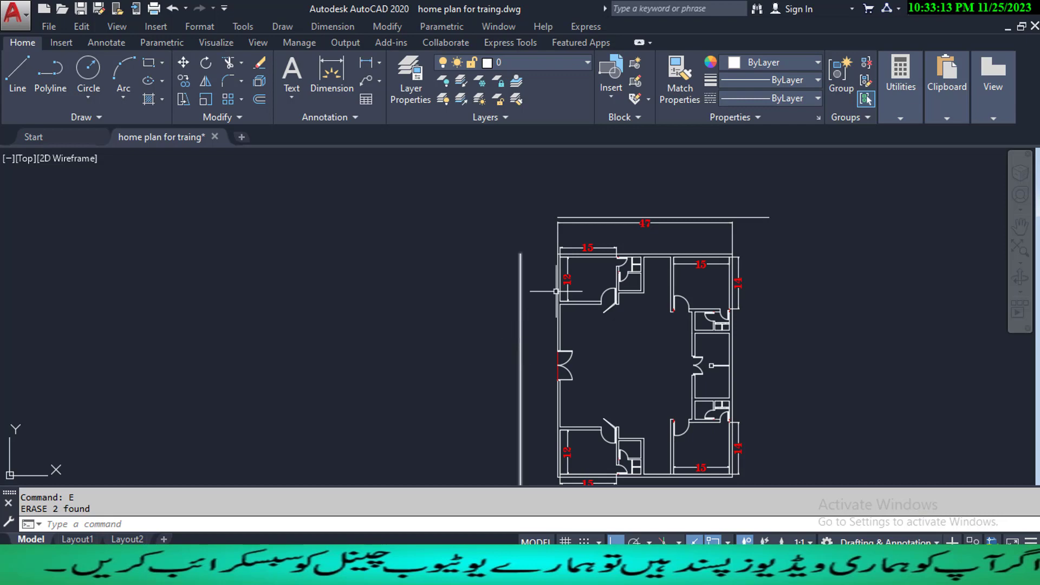
scroll(545, 278, "up", 1)
scroll(547, 284, "down", 3)
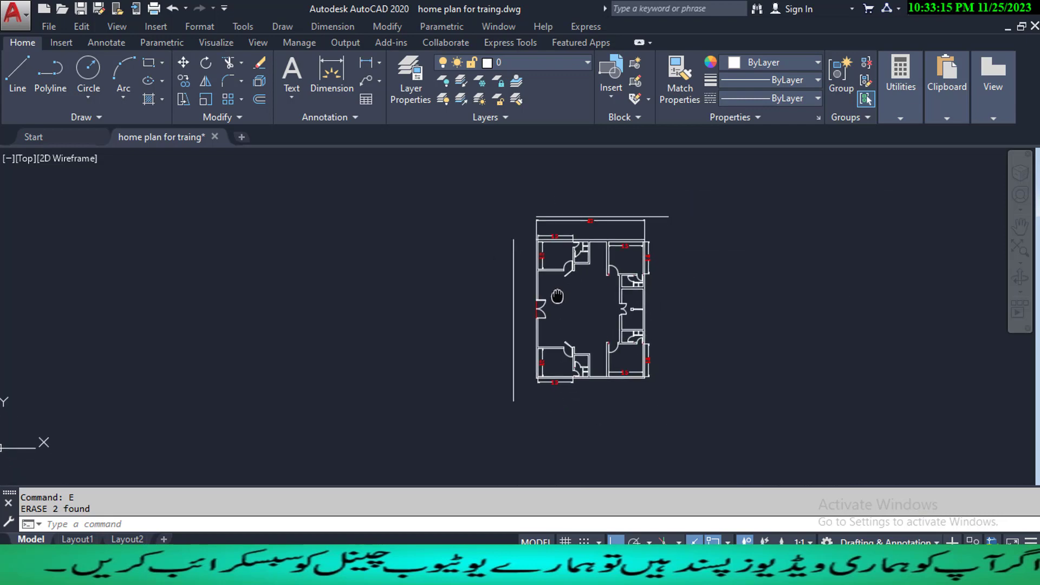
- Draw a vertical line about 6 units long between the outer boundary and the left wall of the upper-left room
scroll(521, 262, "up", 4)
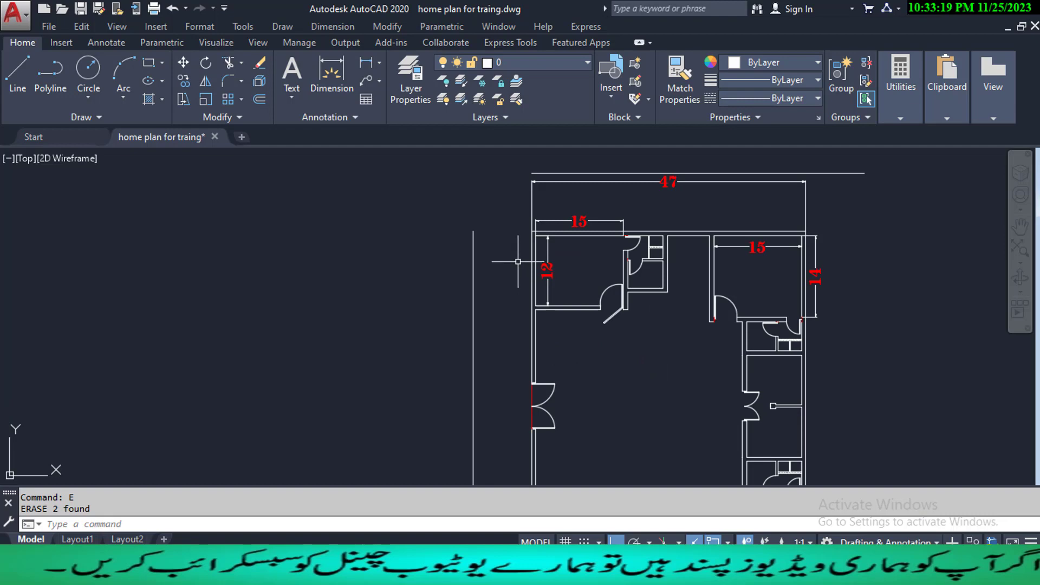
key("Return")
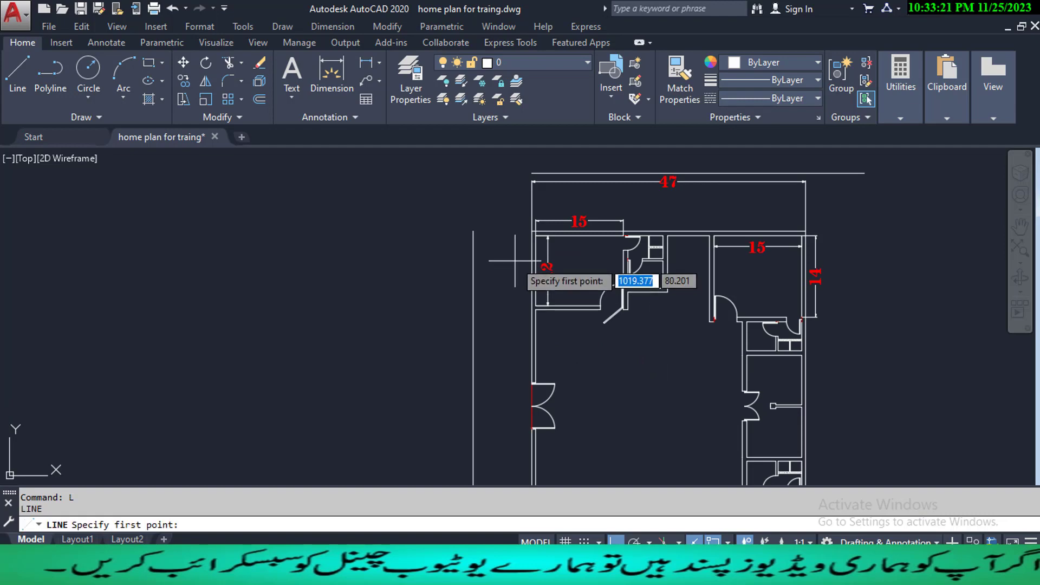
scroll(517, 263, "up", 2)
scroll(521, 257, "up", 2)
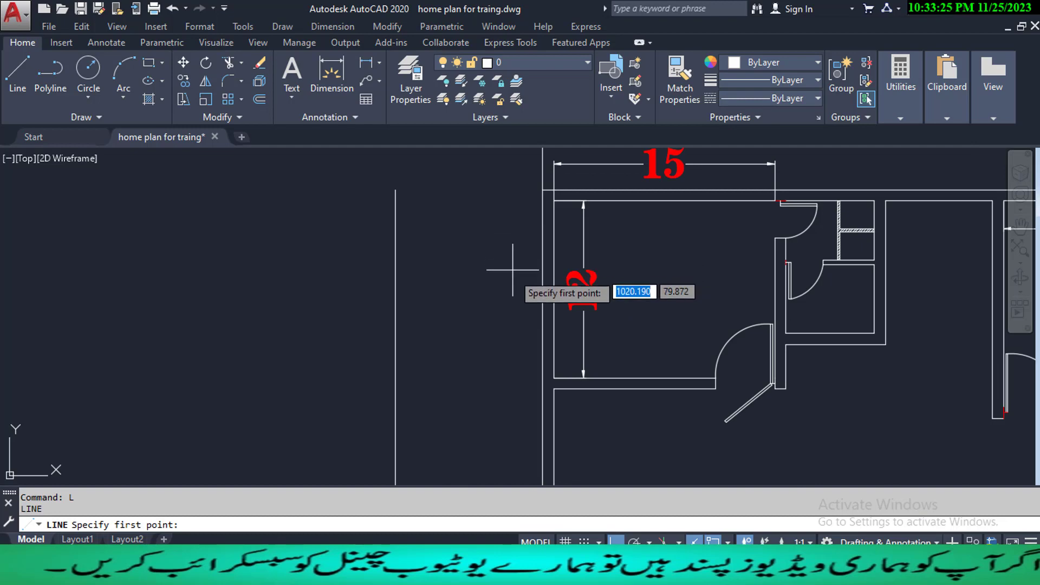
left_click(516, 259)
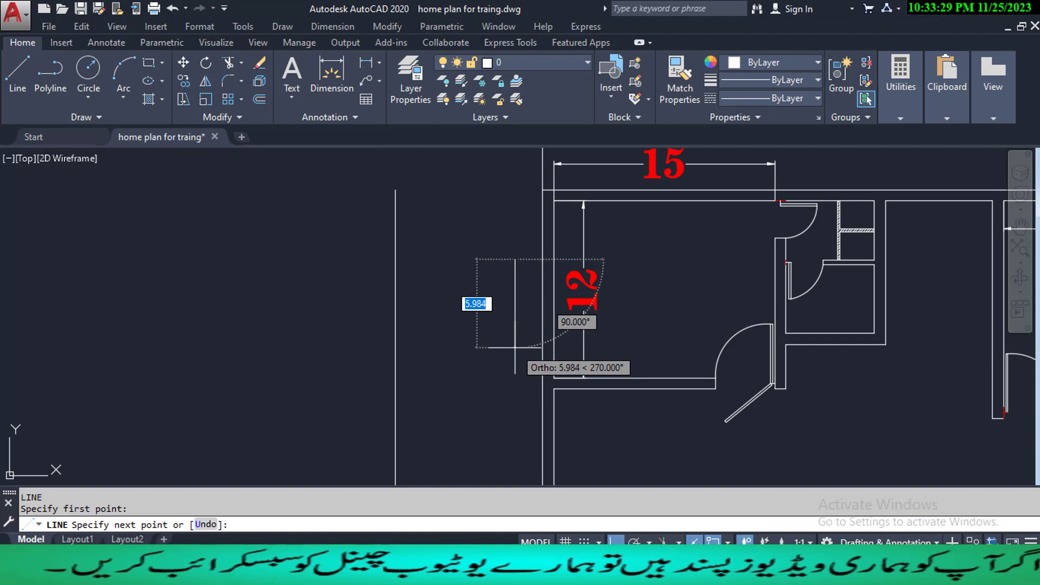
left_click(515, 347)
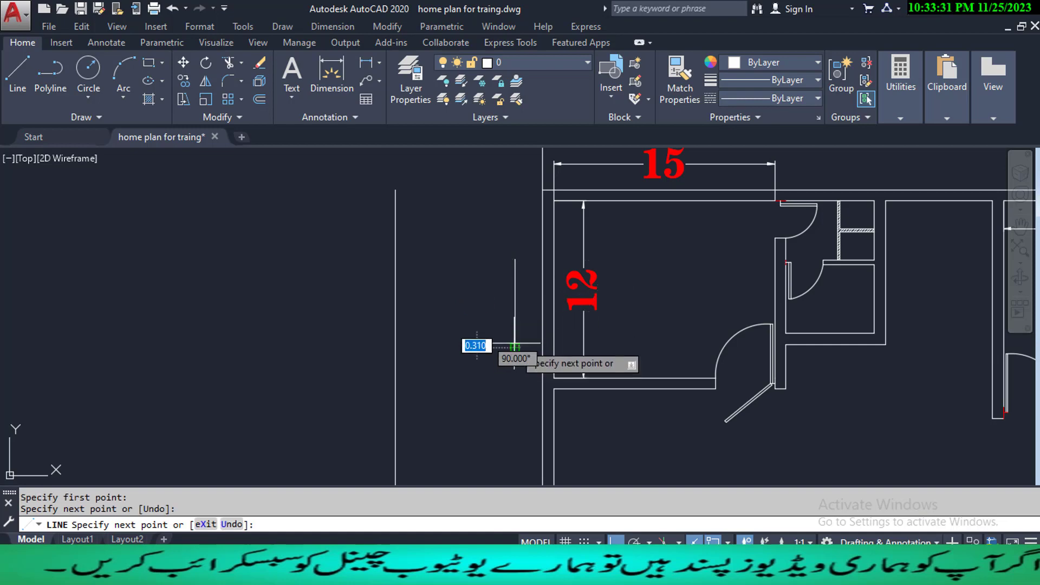
key("Escape")
key("Escape")
- Turn ortho off and draw a downward-pointing triangular arrowhead with its tip at the short vertical line's lower end
scroll(514, 345, "up", 4)
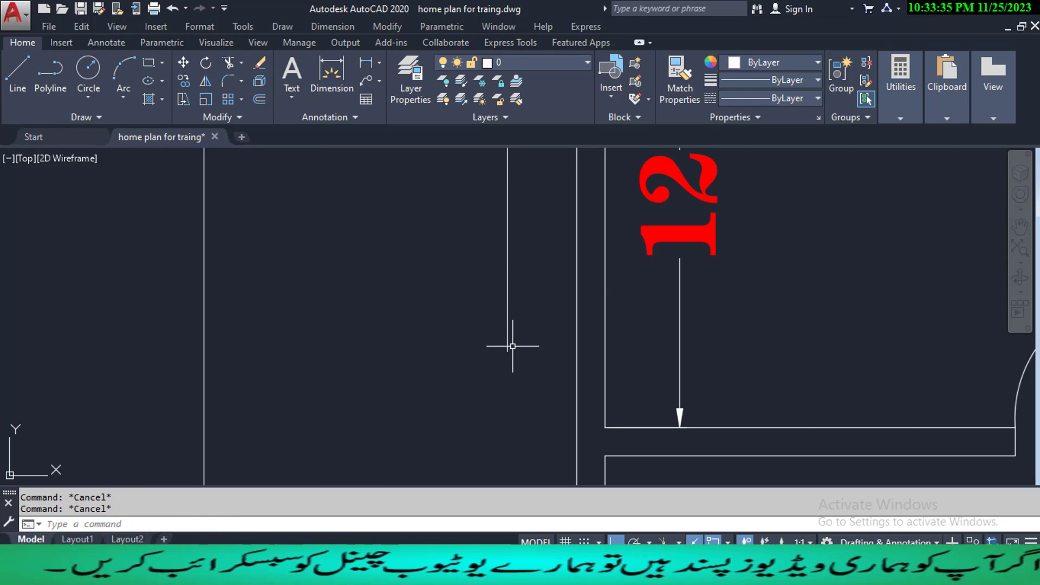
type("L")
key("Return")
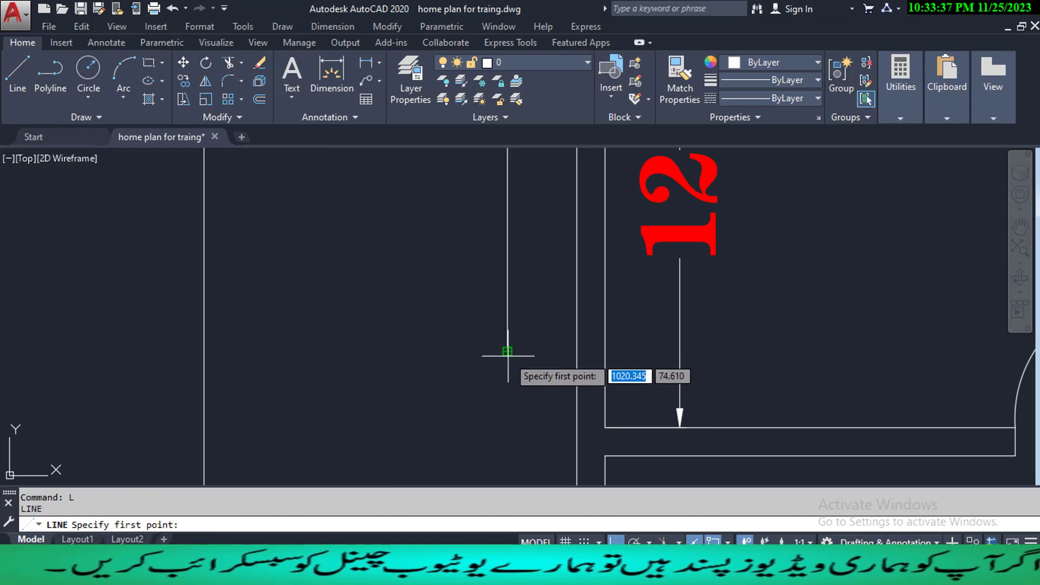
left_click(507, 351)
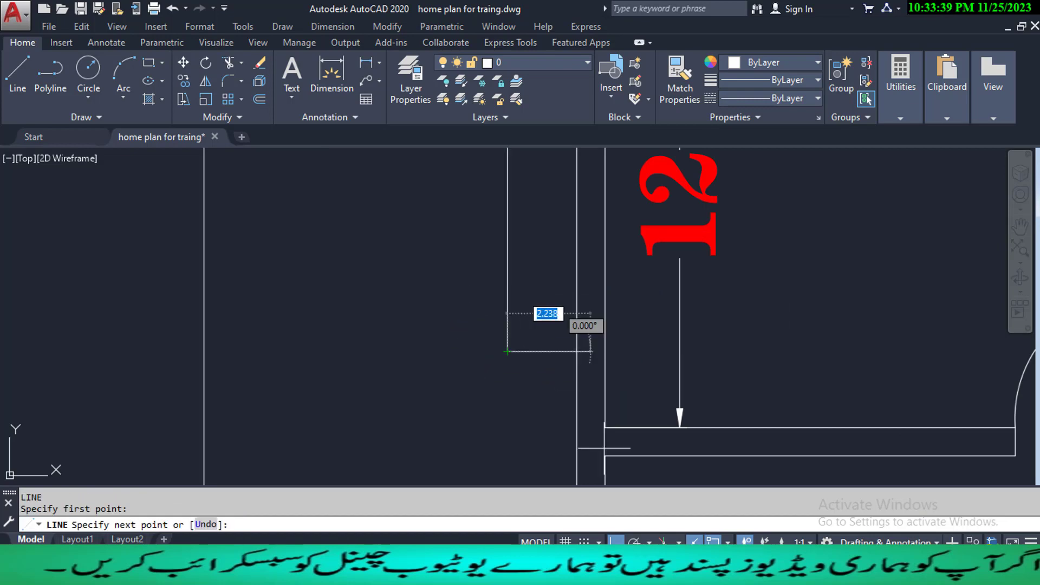
key("F8")
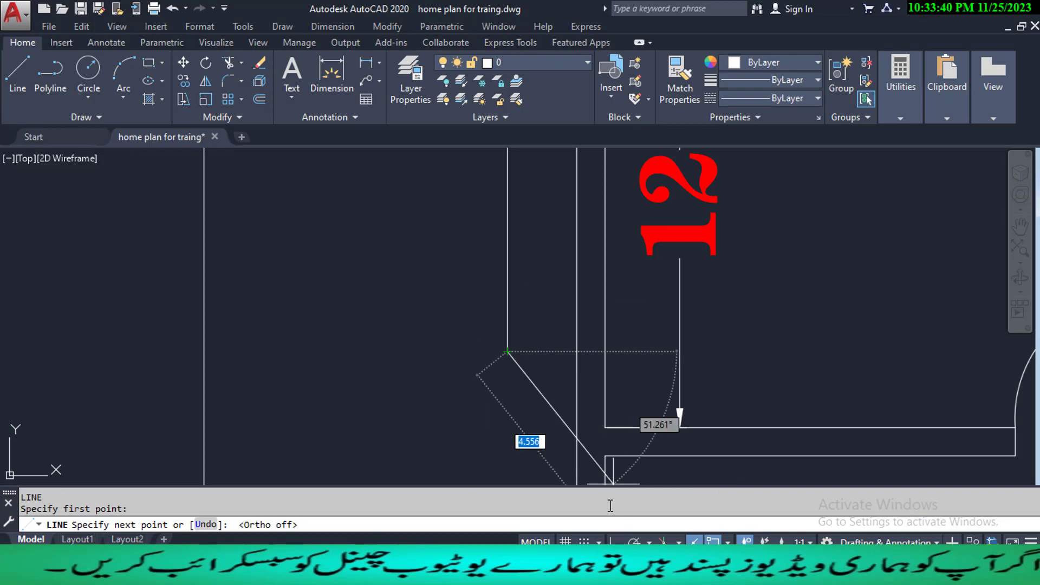
left_click(545, 281)
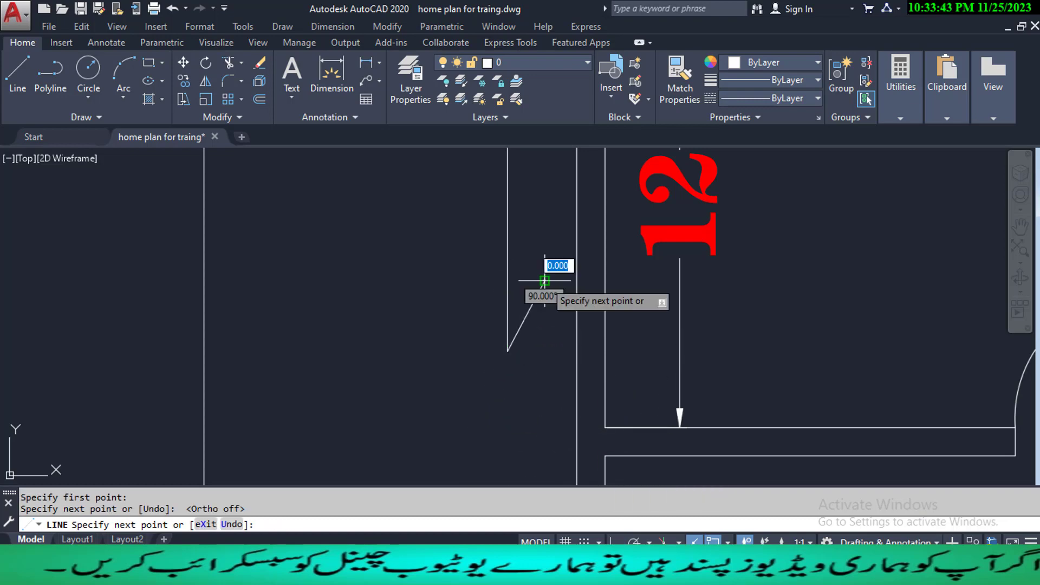
left_click(476, 281)
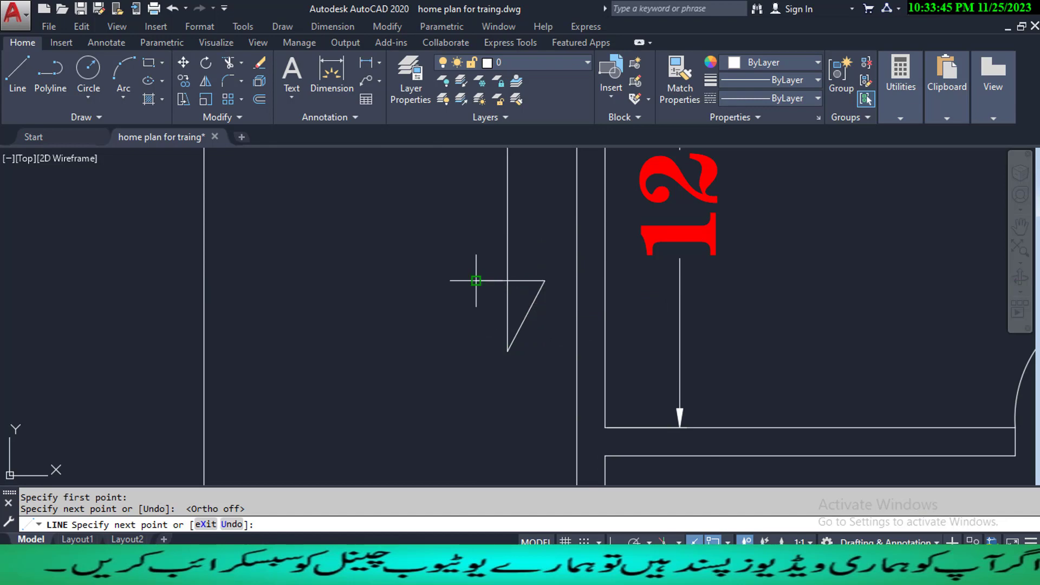
left_click(507, 351)
key("Escape")
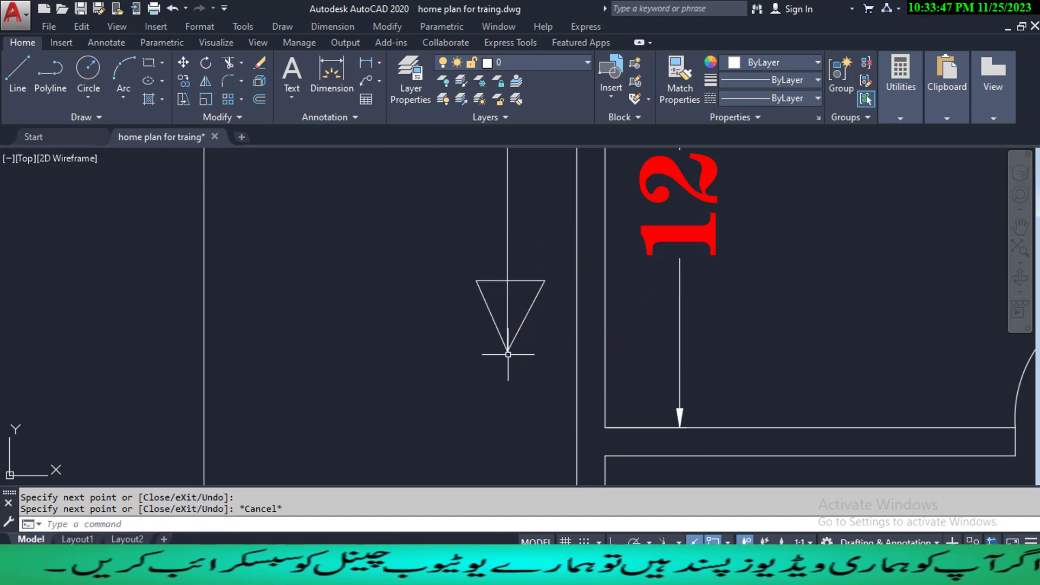
- Hatch both halves of the arrowhead with the ANSI32 pattern
scroll(446, 377, "down", 4)
middle_click_drag(436, 359, 442, 382)
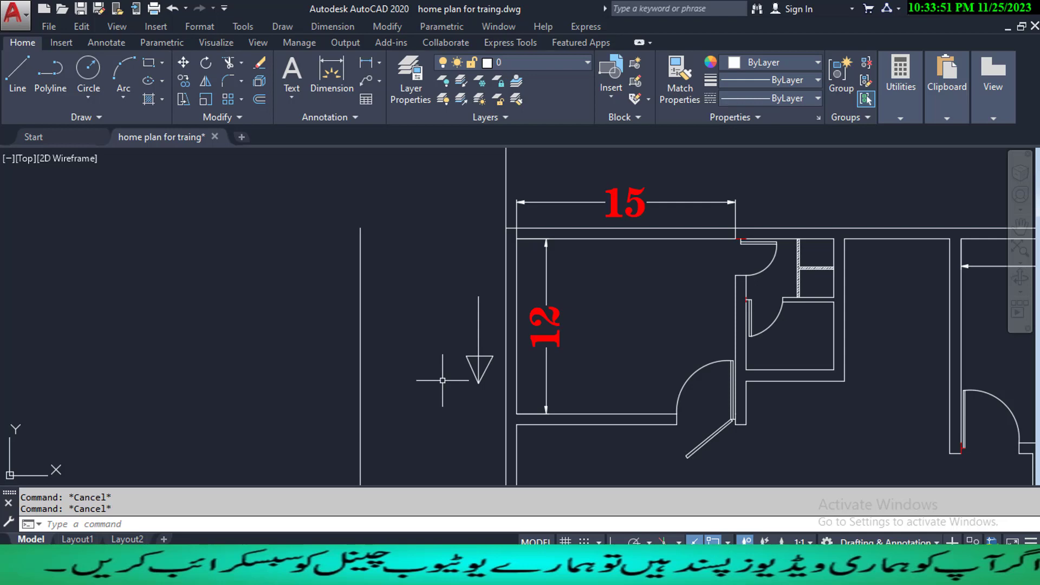
scroll(476, 365, "up", 2)
type("h")
key("Return")
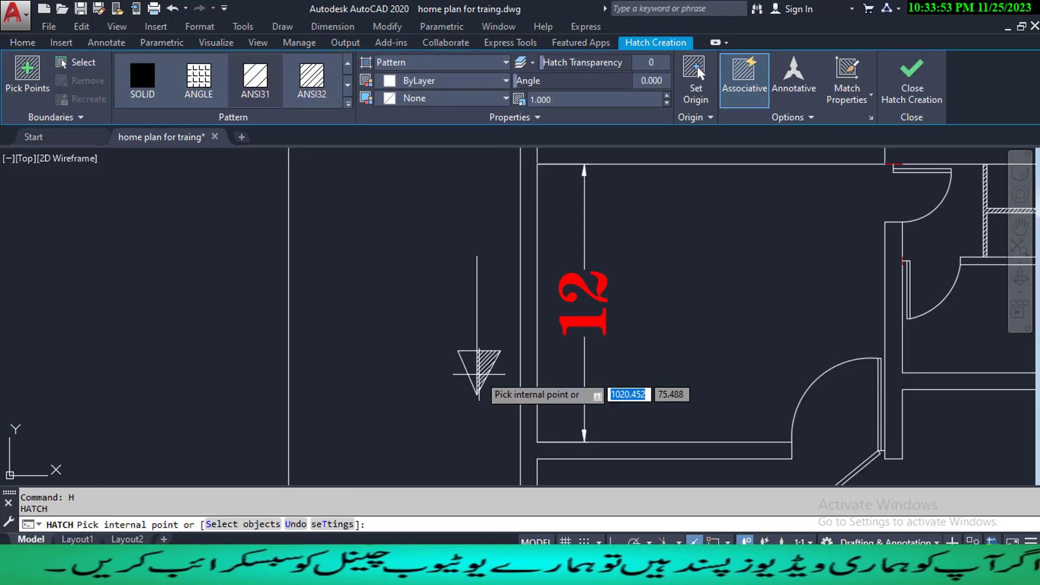
left_click(478, 374)
key("Escape")
key("Escape")
key("Escape")
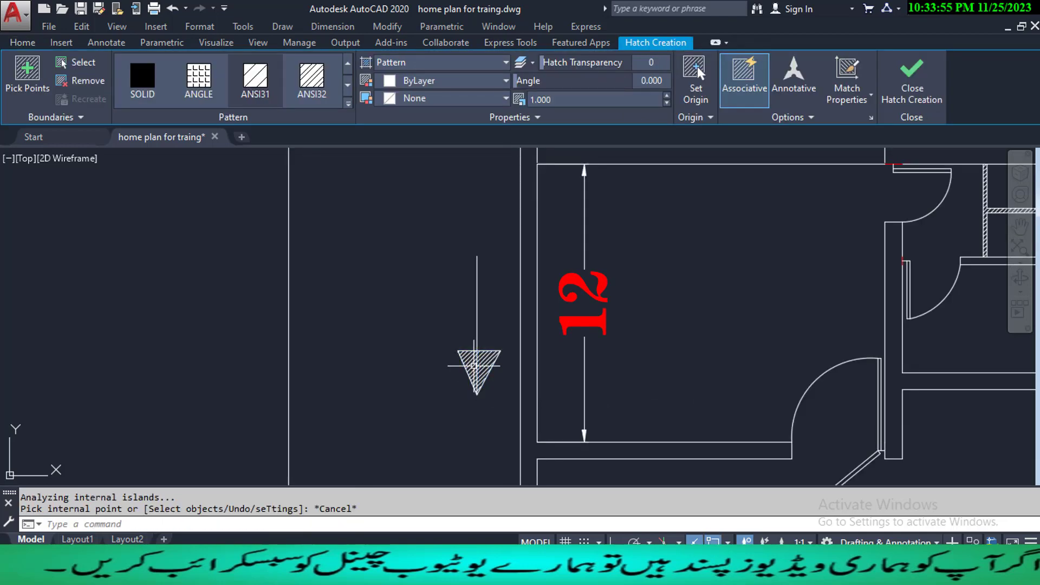
- Try to mirror the hatched arrow about a horizontal axis through the upper end of its shaft
type("m")
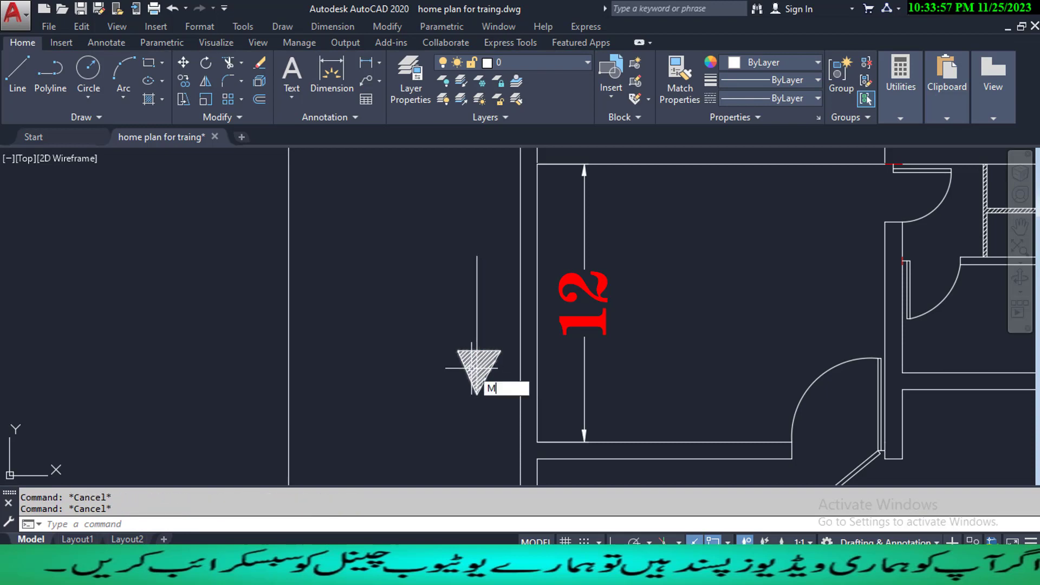
type("i")
key("Return")
left_click(495, 394)
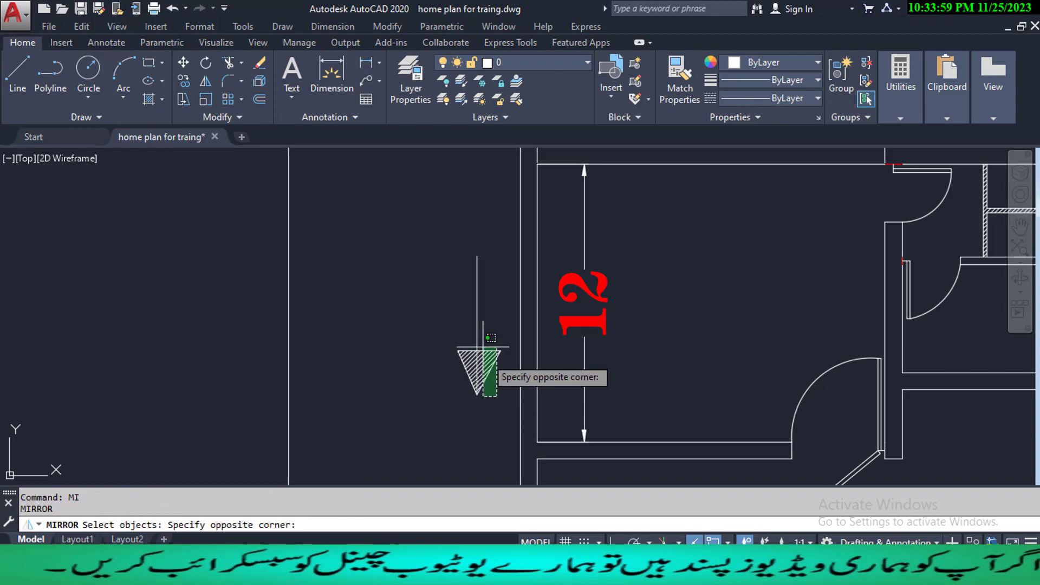
left_click(425, 217)
key("Return")
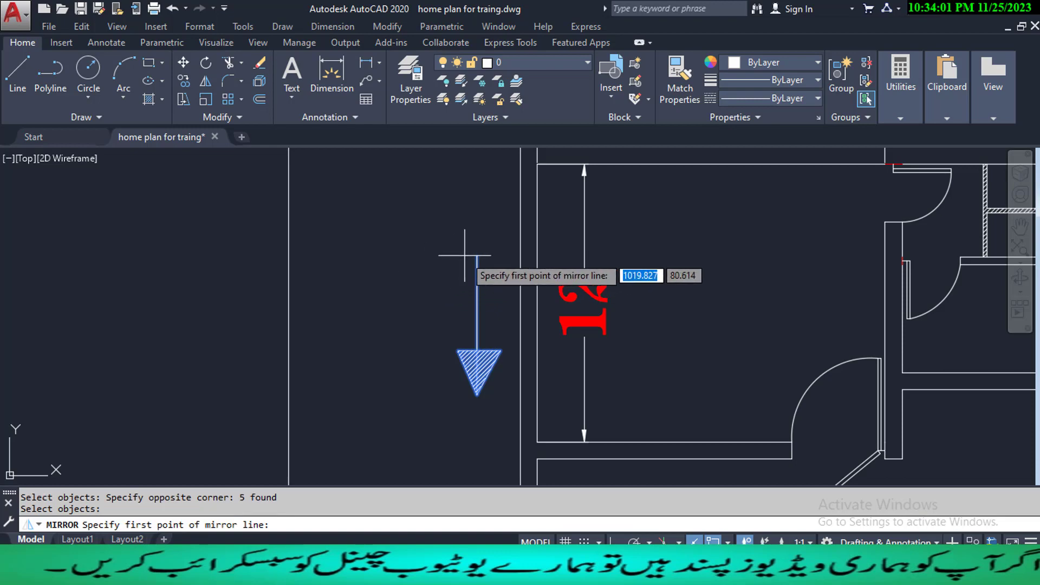
left_click(477, 256)
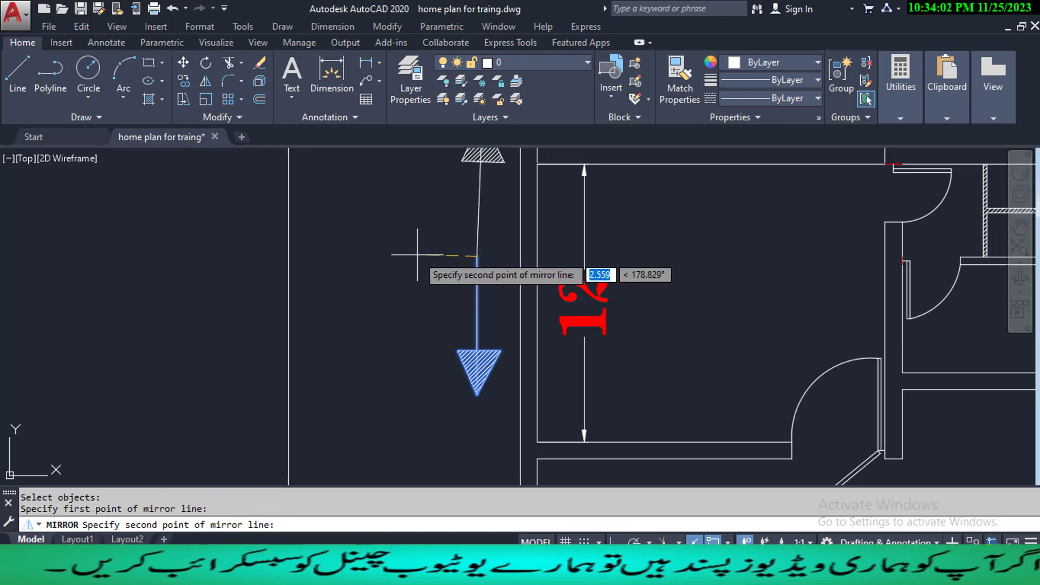
left_click(288, 256)
middle_click_drag(362, 257, 363, 324)
key("Escape")
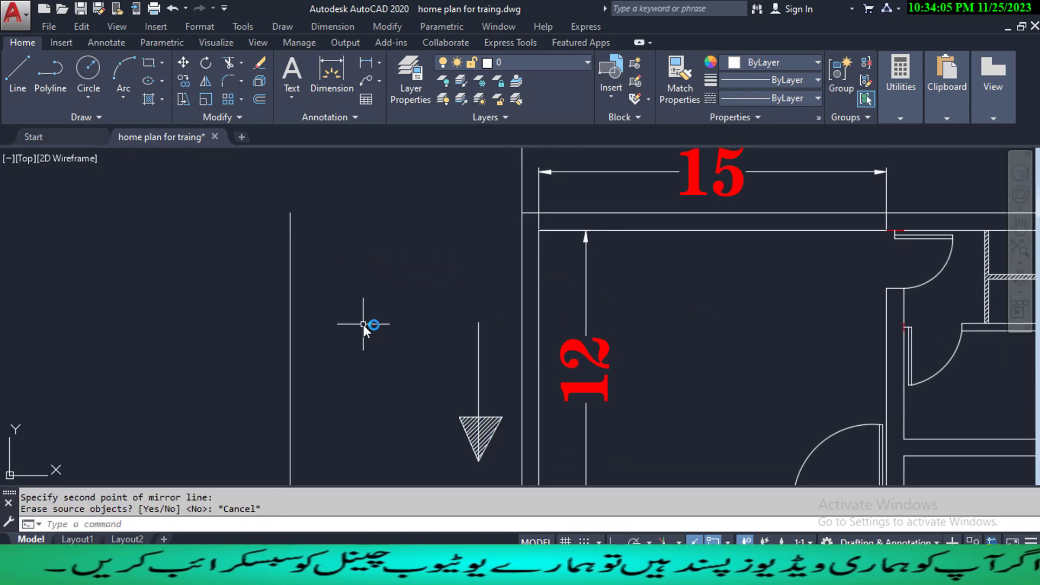
key("Escape")
- Mirror the hatched down arrow about a horizontal axis through its shaft's upper end, keeping the original
key("Return")
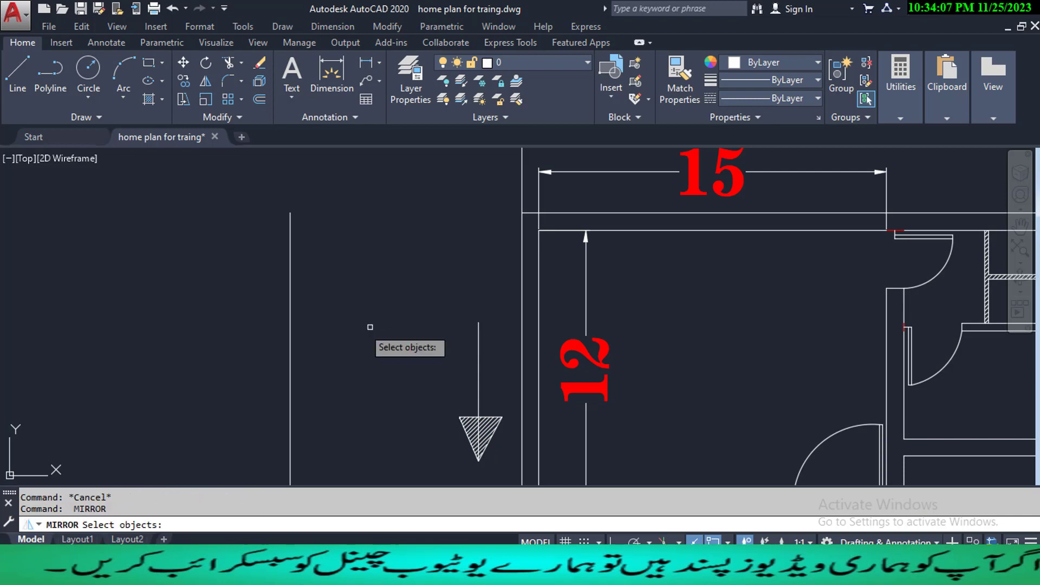
left_click(496, 468)
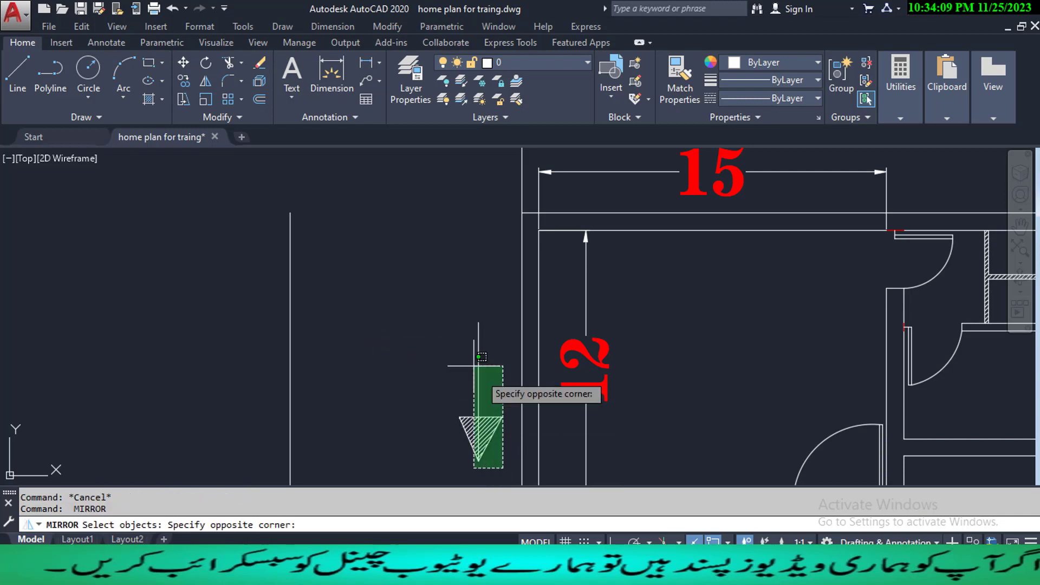
left_click(427, 300)
key("Return")
left_click(478, 324)
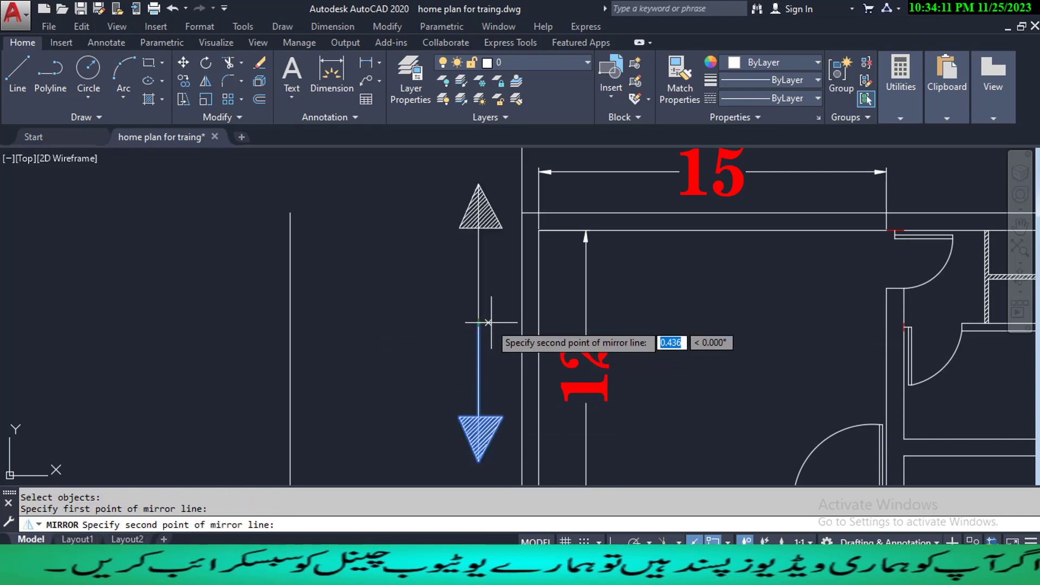
left_click(521, 325)
left_click(547, 379)
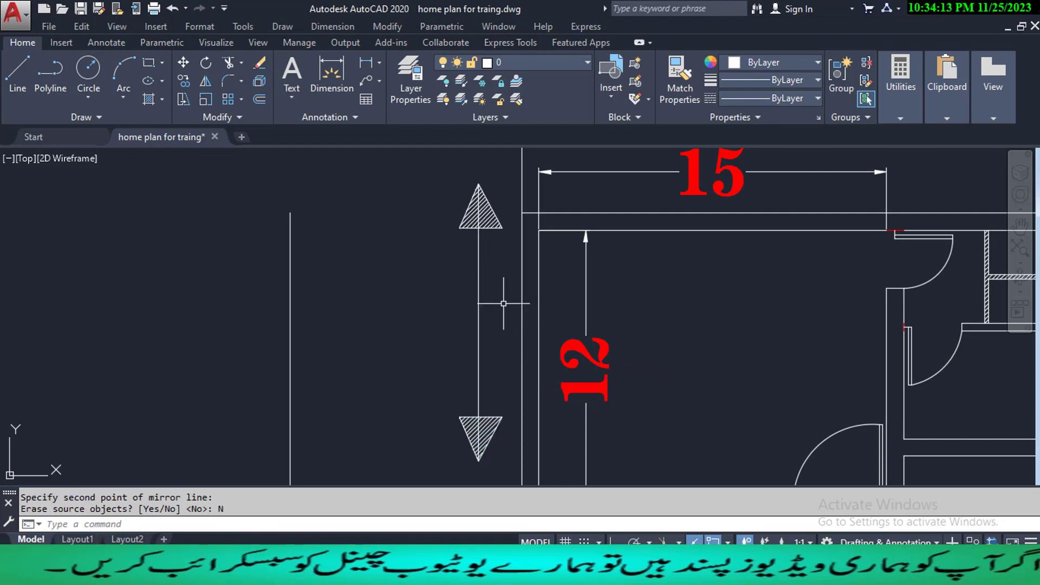
- Move the mirrored up arrow from its tip to a spot just inside the outer boundary line, beside the upper-left room
middle_click_drag(479, 274, 460, 293)
type("m")
key("Return")
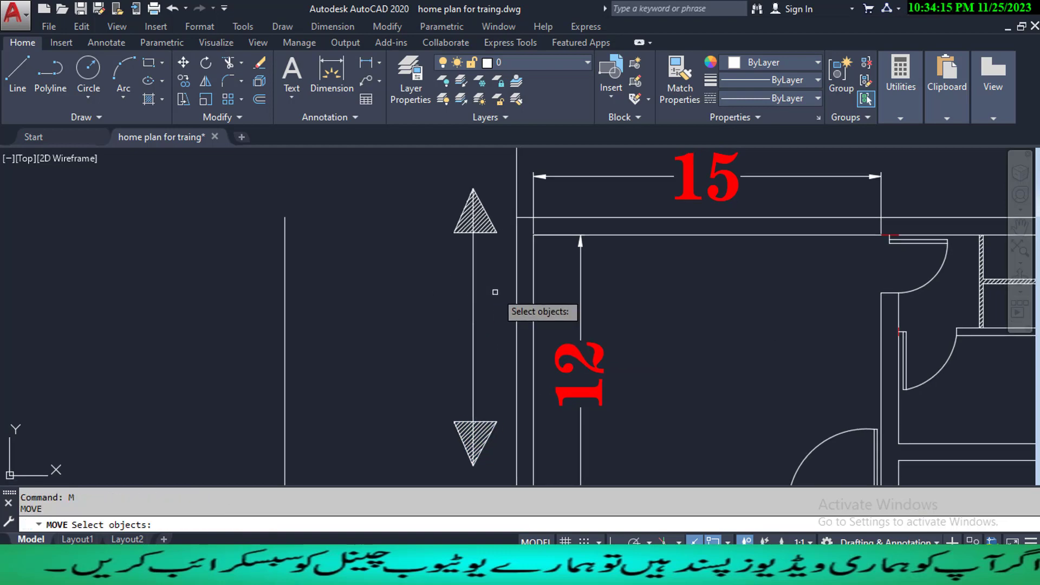
left_click(495, 291)
left_click(437, 179)
key("Return")
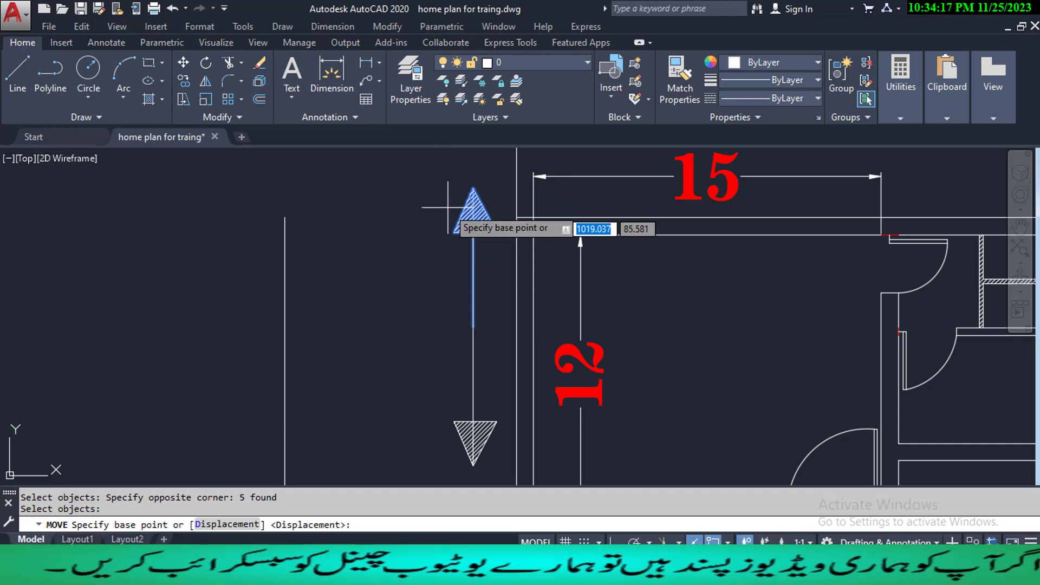
left_click(473, 188)
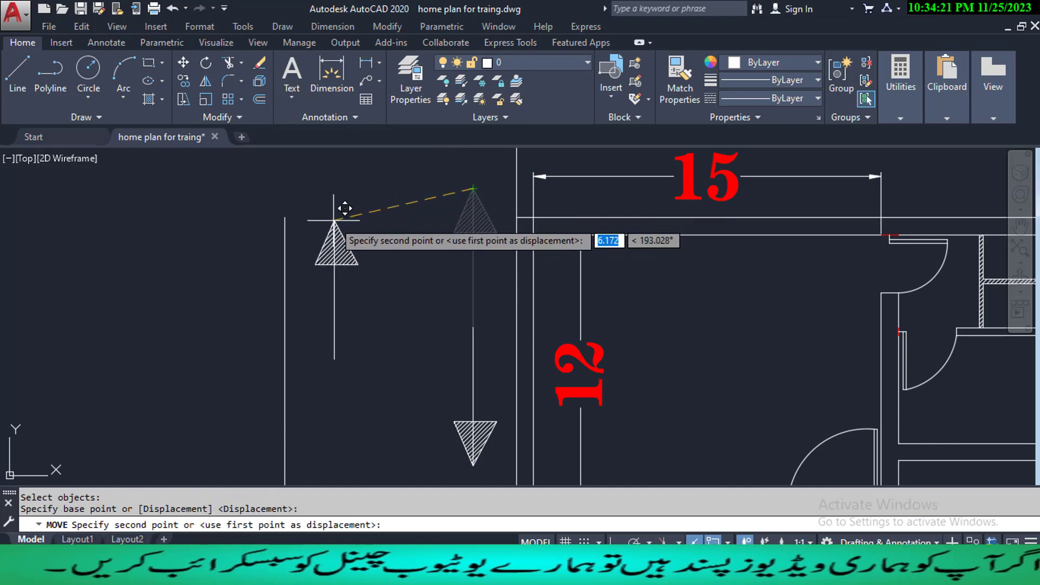
left_click(333, 220)
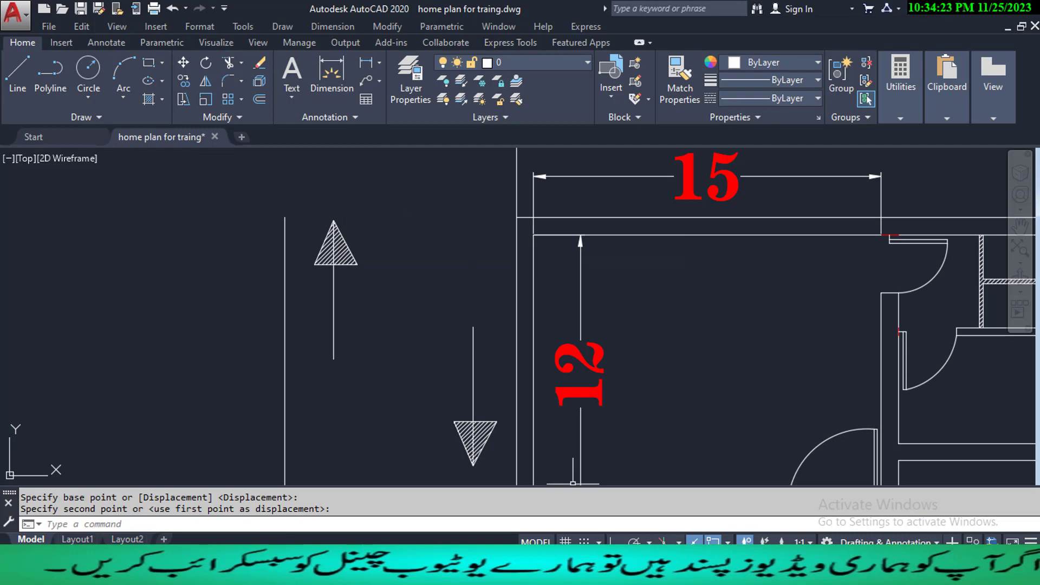
- Copy the down arrow with ortho off to a spot beside the lower-left room, just inside the outer boundary line
scroll(427, 414, "down", 4)
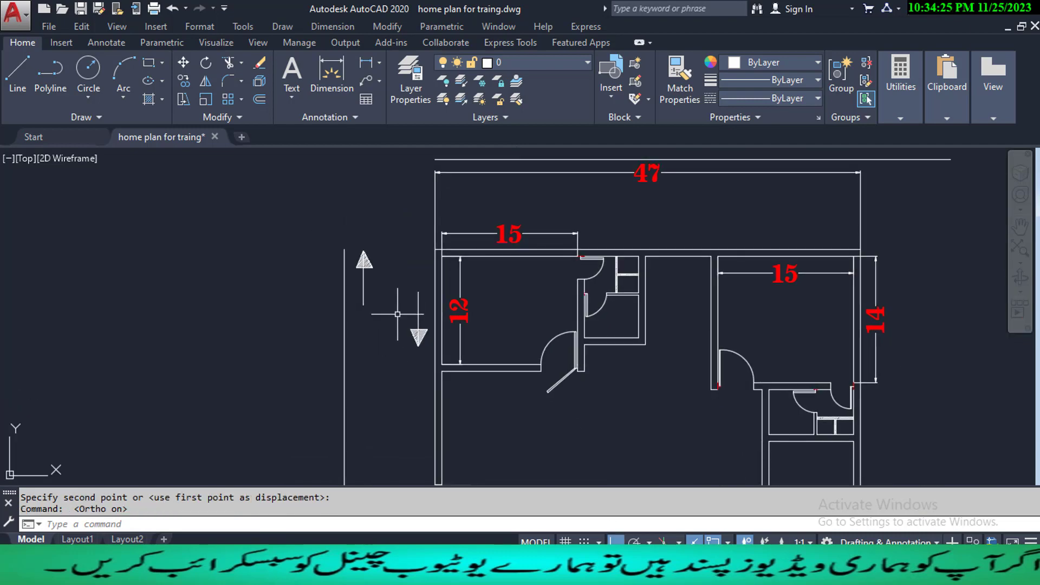
type("co")
key("Return")
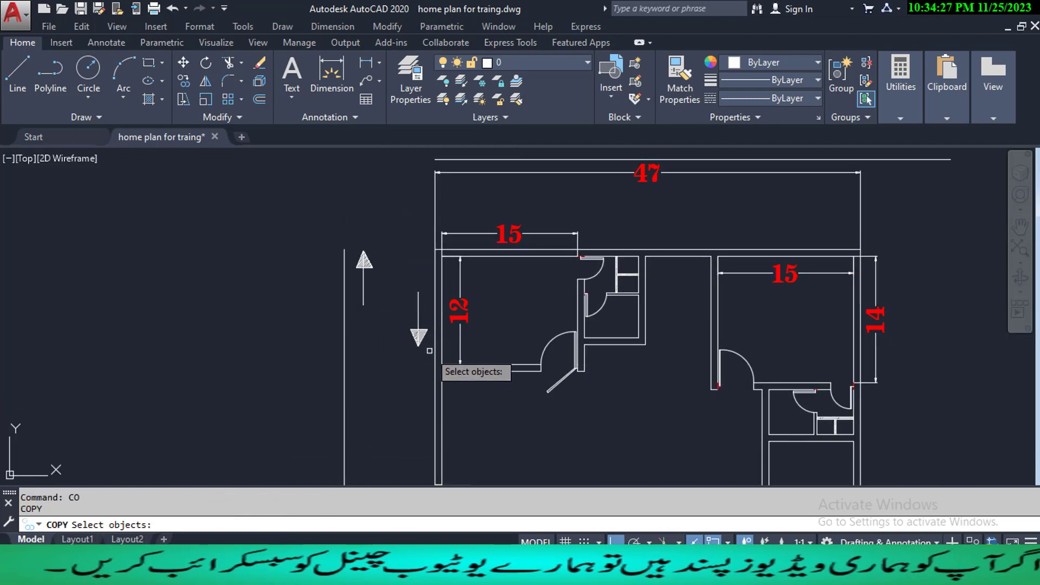
left_click(431, 313)
left_click(406, 350)
key("Return")
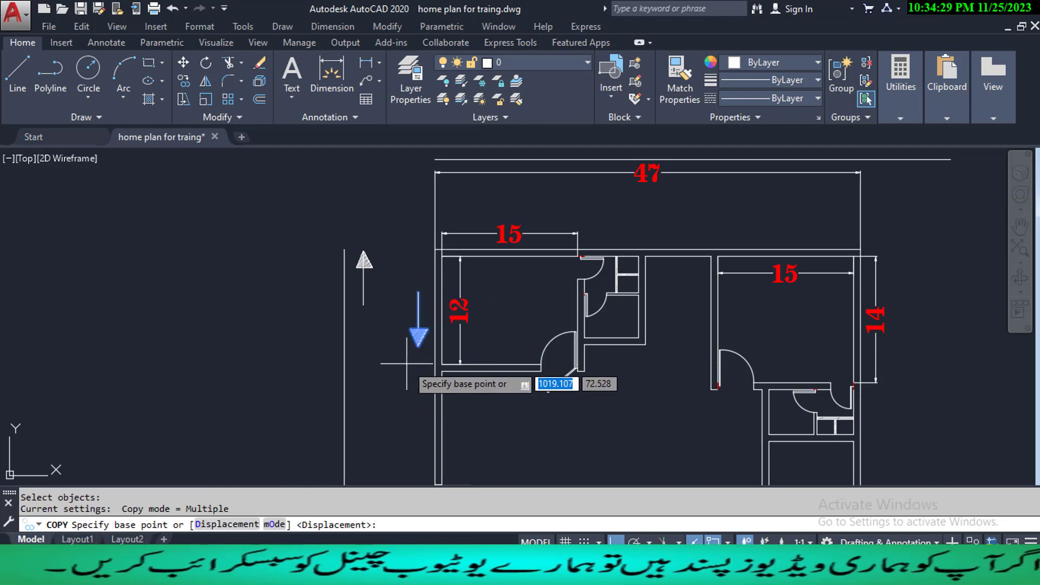
left_click(418, 349)
middle_click_drag(398, 387, 405, 282)
middle_click_drag(401, 373, 421, 289)
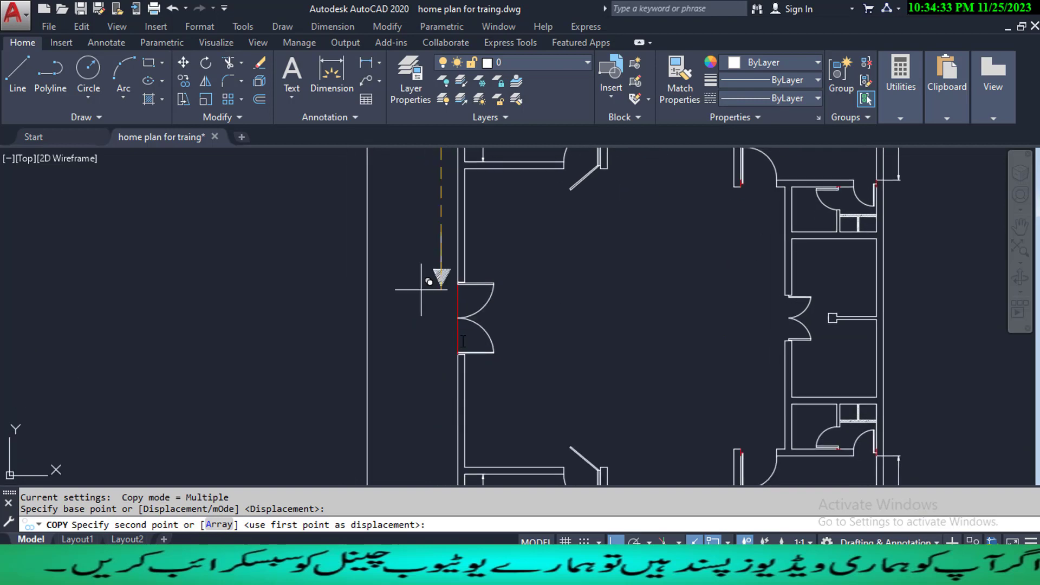
key("F8")
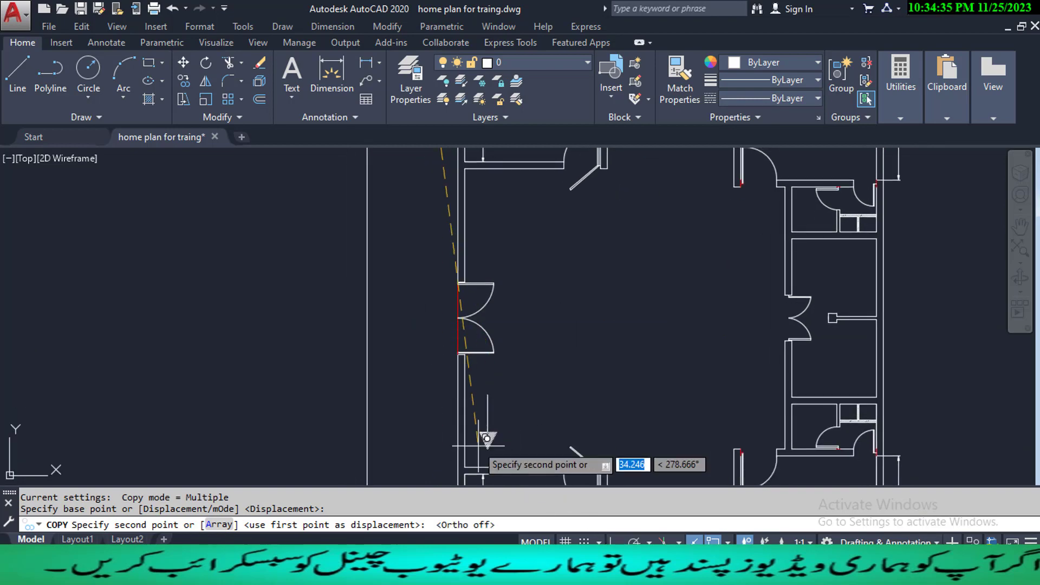
middle_click_drag(396, 476, 389, 359)
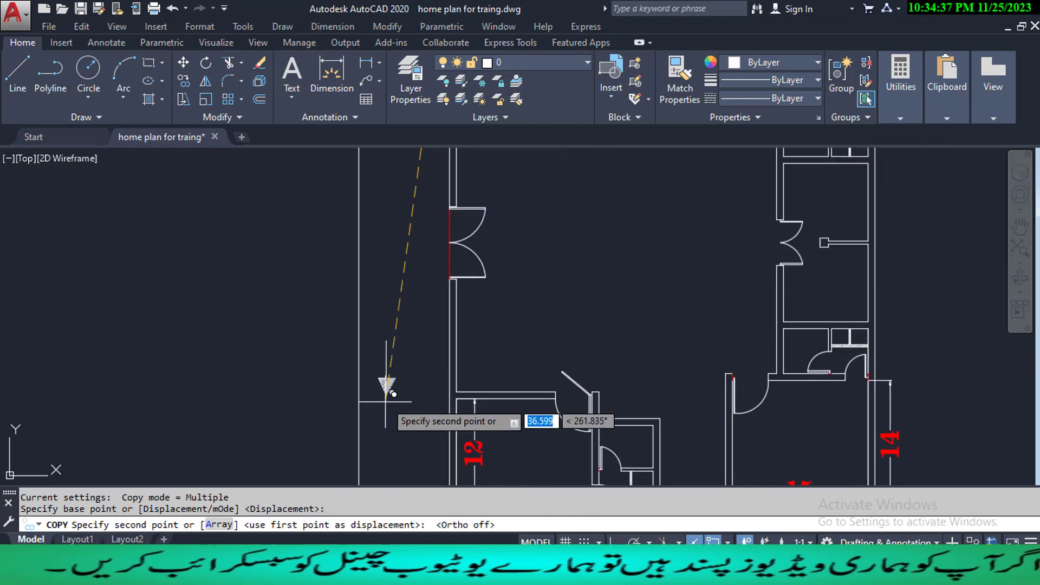
left_click(381, 433)
key("Escape")
key("Escape")
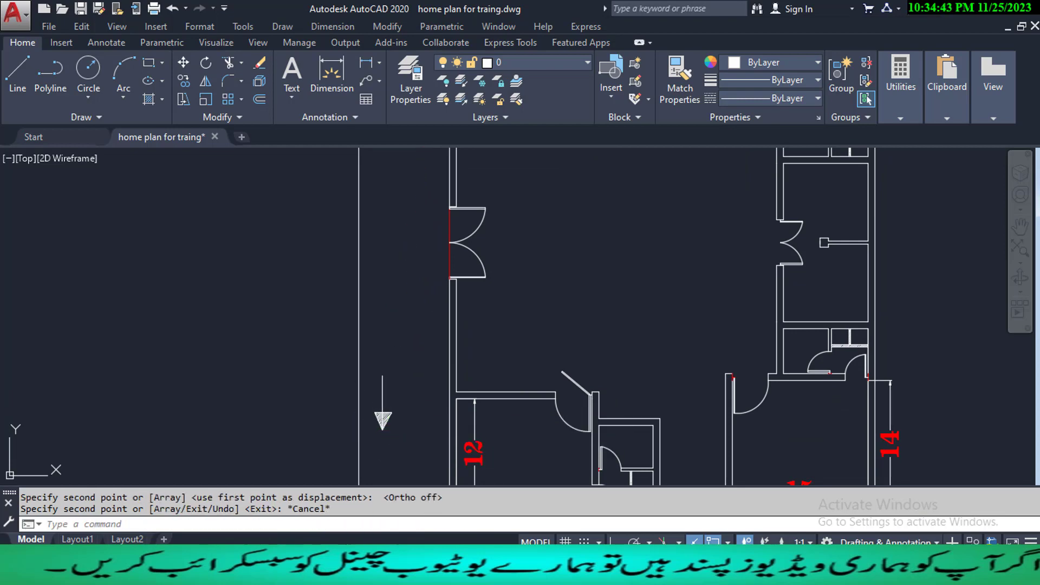
- Copy the up arrow to a spot close to the house's left wall, just above the lower-left room
middle_click_drag(403, 260, 419, 436)
middle_click_drag(408, 245, 411, 351)
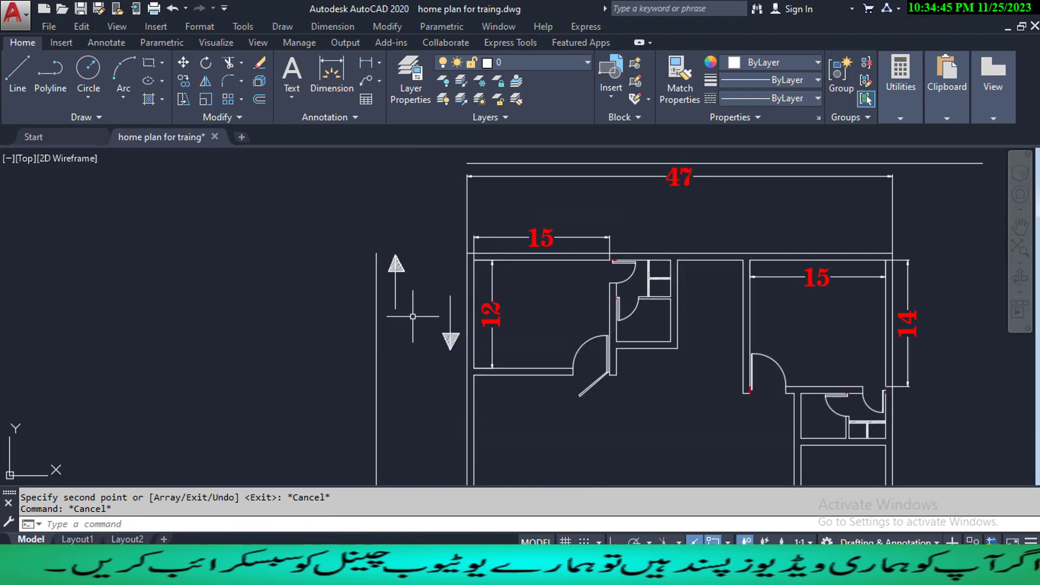
type("co")
key("Return")
left_click(416, 311)
left_click(382, 244)
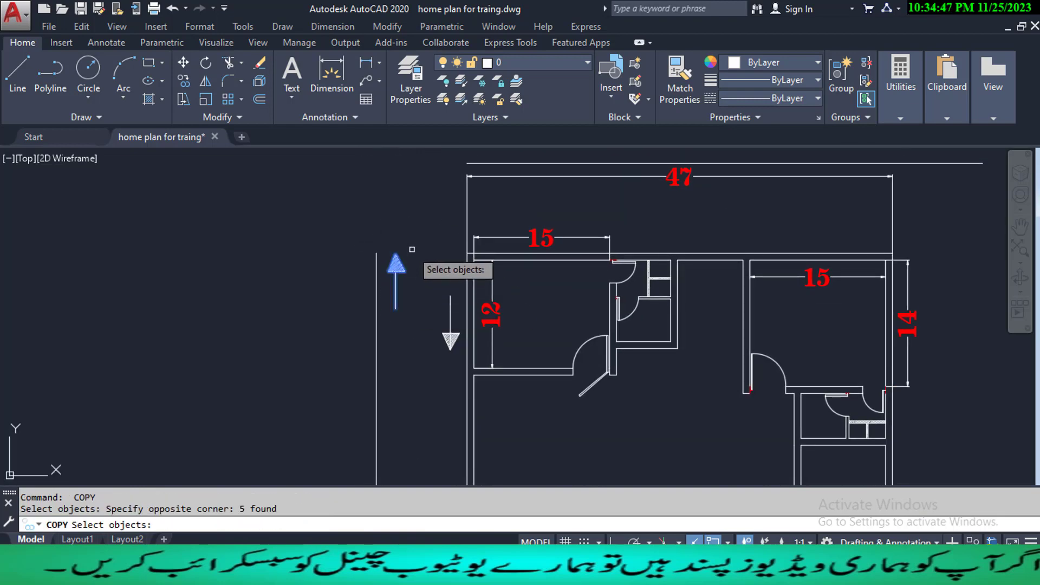
key("Return")
middle_click_drag(409, 325, 412, 157)
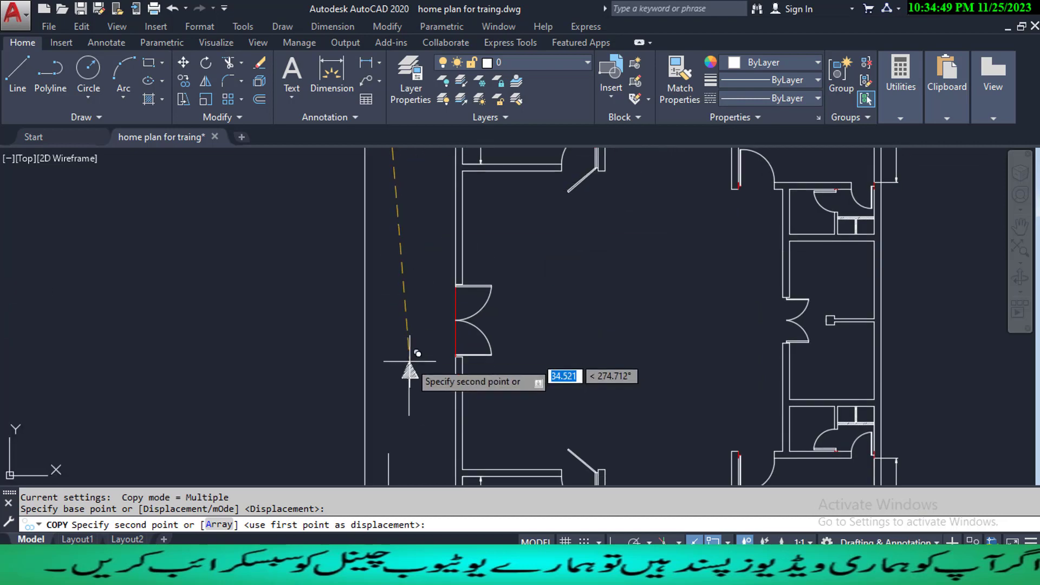
left_click(436, 412)
key("Escape")
key("Escape")
- Copy the upper pair of up and down arrows into the empty area above and left of the house
scroll(429, 376, "down", 4)
middle_click_drag(429, 376, 429, 403)
mouse_move(490, 348)
middle_mouse_down()
mouse_move(493, 308)
mouse_move(493, 351)
middle_mouse_up()
scroll(465, 265, "up", 4)
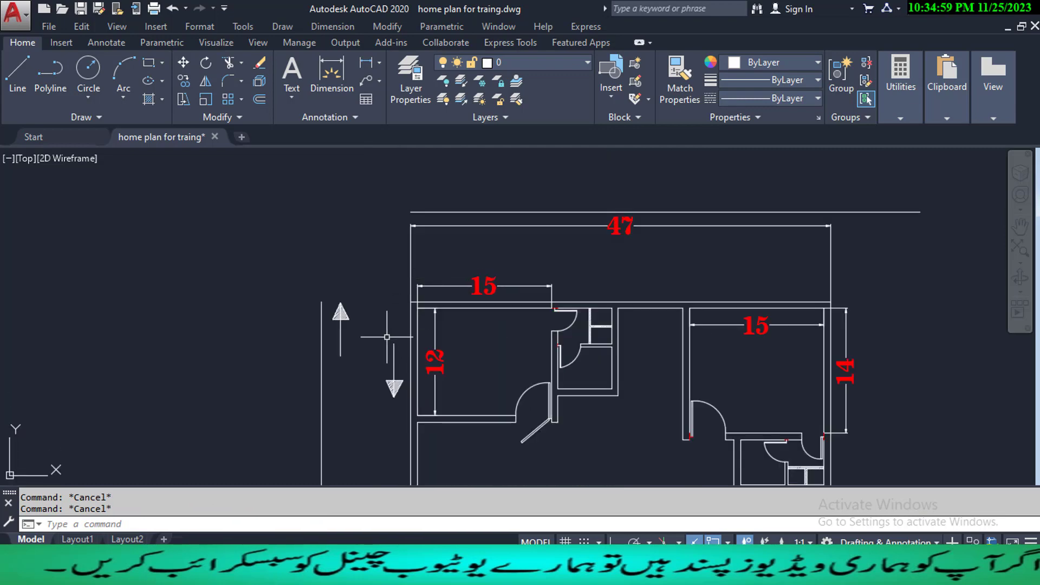
type("O")
key("Return")
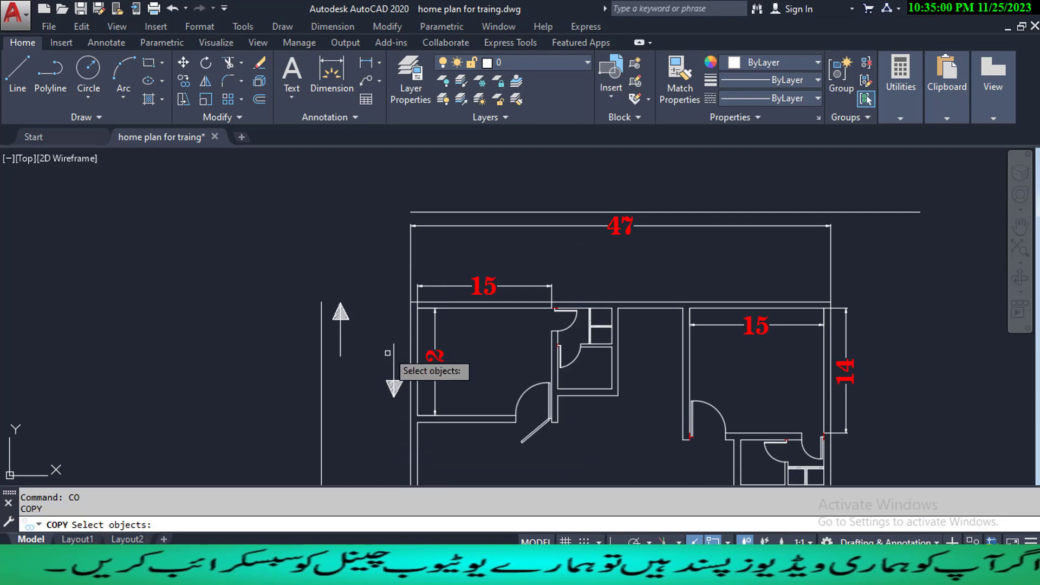
left_click(401, 401)
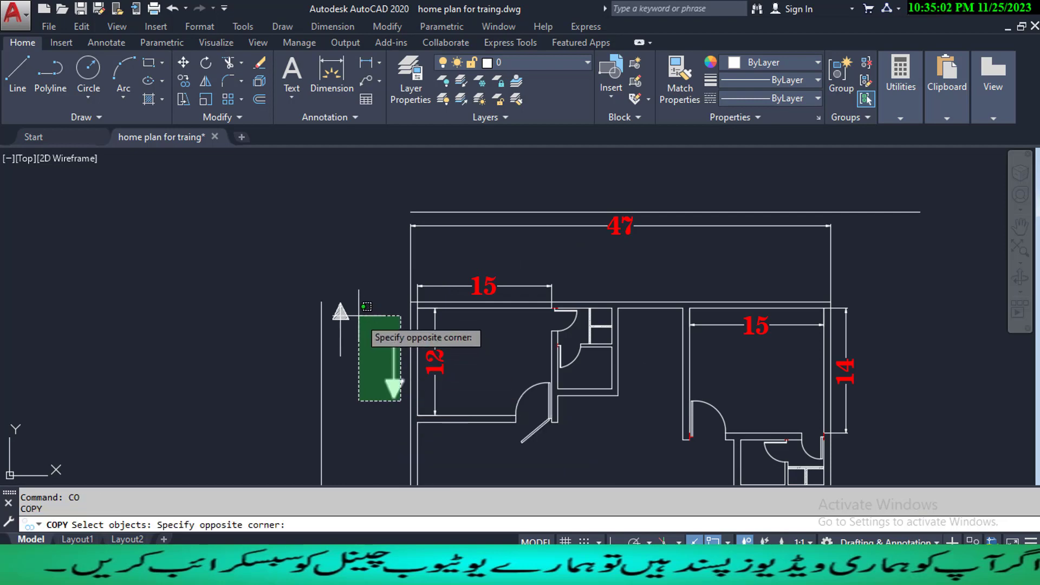
left_click(331, 291)
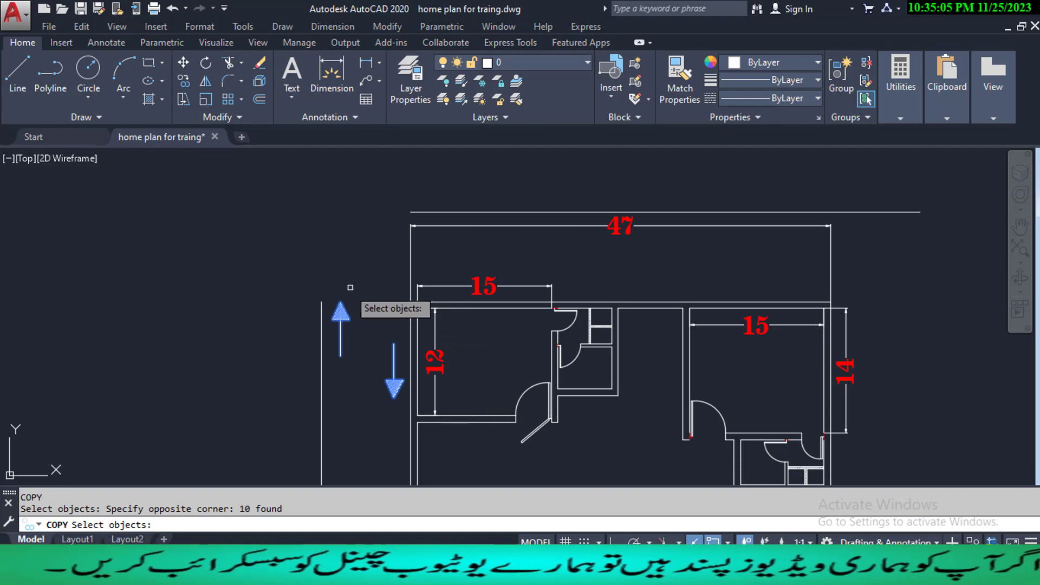
key("Return")
left_click(341, 302)
middle_click_drag(258, 225, 311, 299)
left_click(222, 238)
key("Escape")
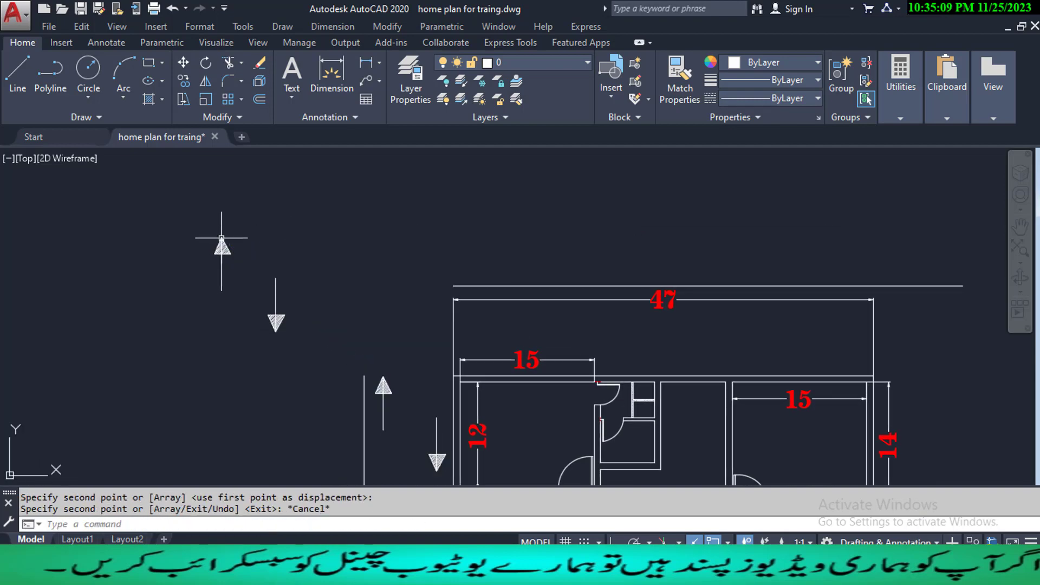
key("Escape")
key("Escape")
- Rotate the copied arrow pair to 270° about the up arrow's tip with ortho on, making both arrows horizontal
type("RO")
key("Return")
left_click(311, 350)
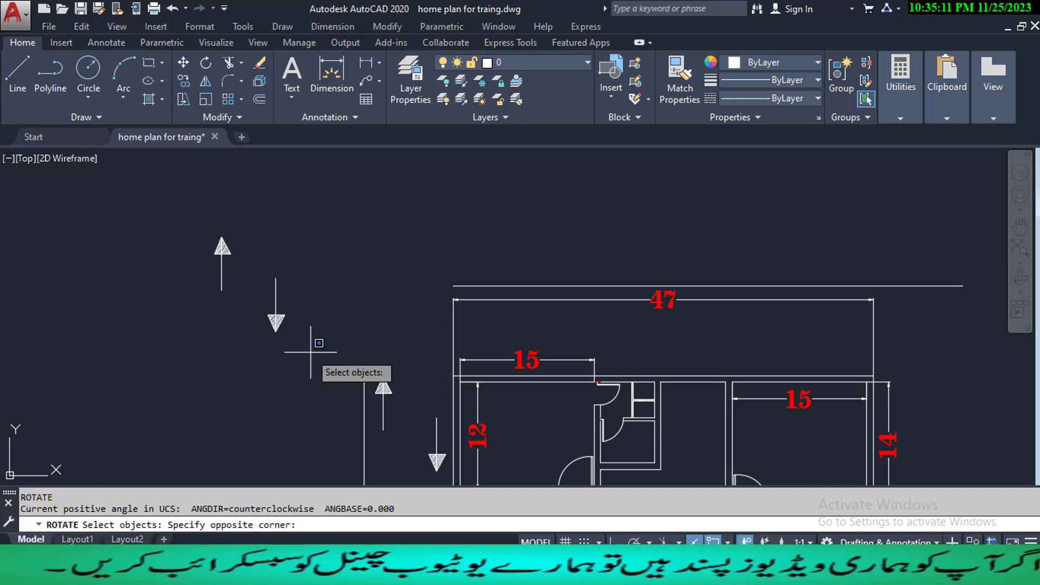
left_click(181, 204)
key("Return")
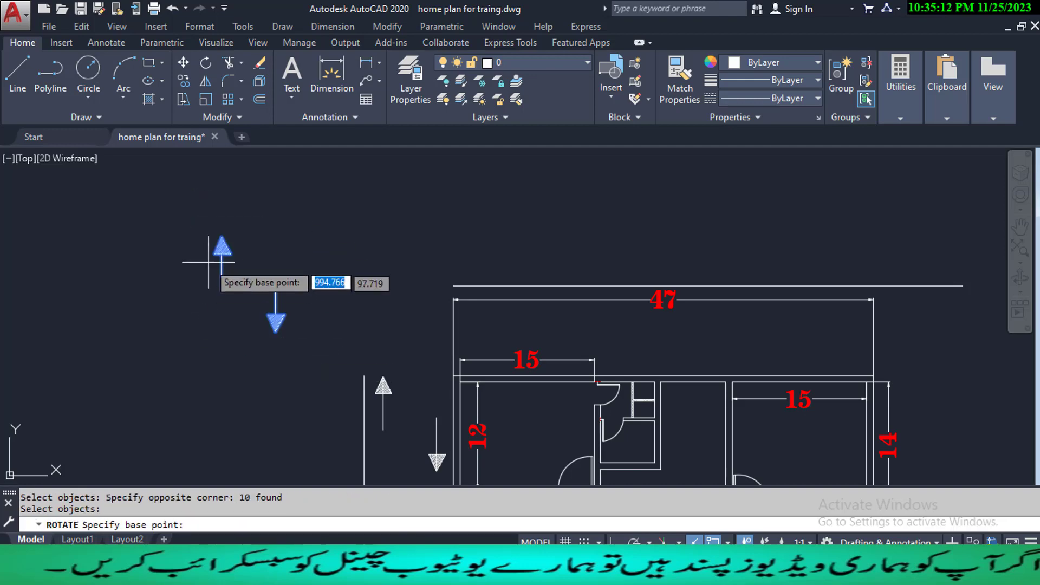
left_click(221, 236)
left_click(614, 541)
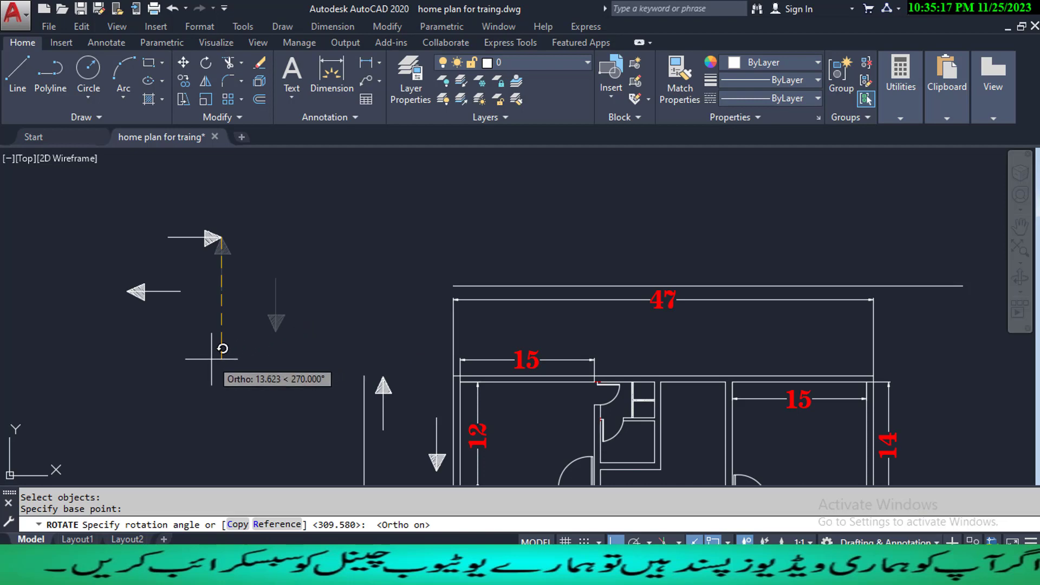
key("Escape")
- Move the horizontal arrow pair with ortho off from the left-pointing arrow's tip to the strip between the house's top wall and outer boundary
type("M")
key("Return")
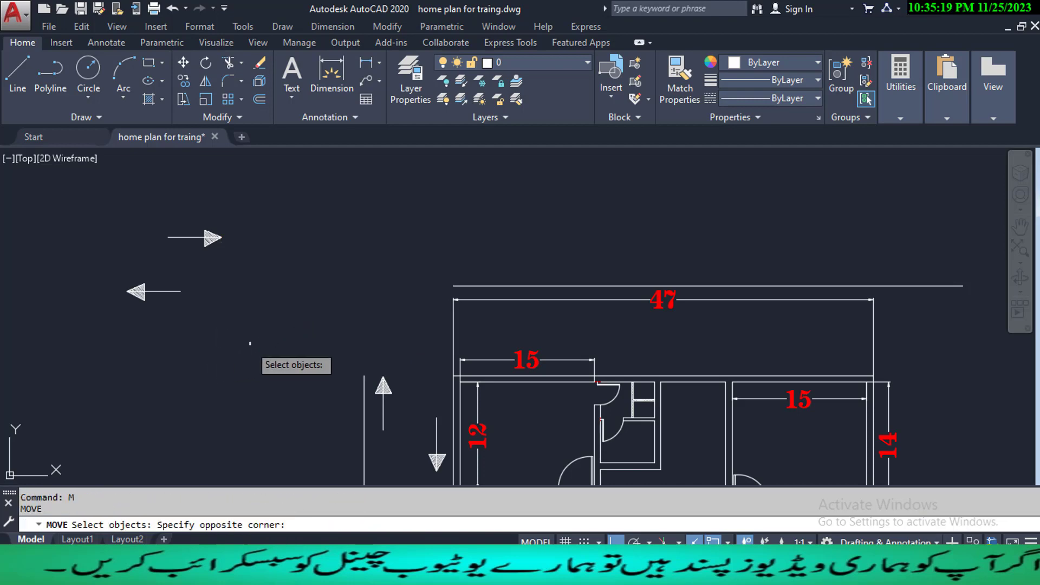
left_click(252, 346)
left_click(81, 193)
right_click(212, 422)
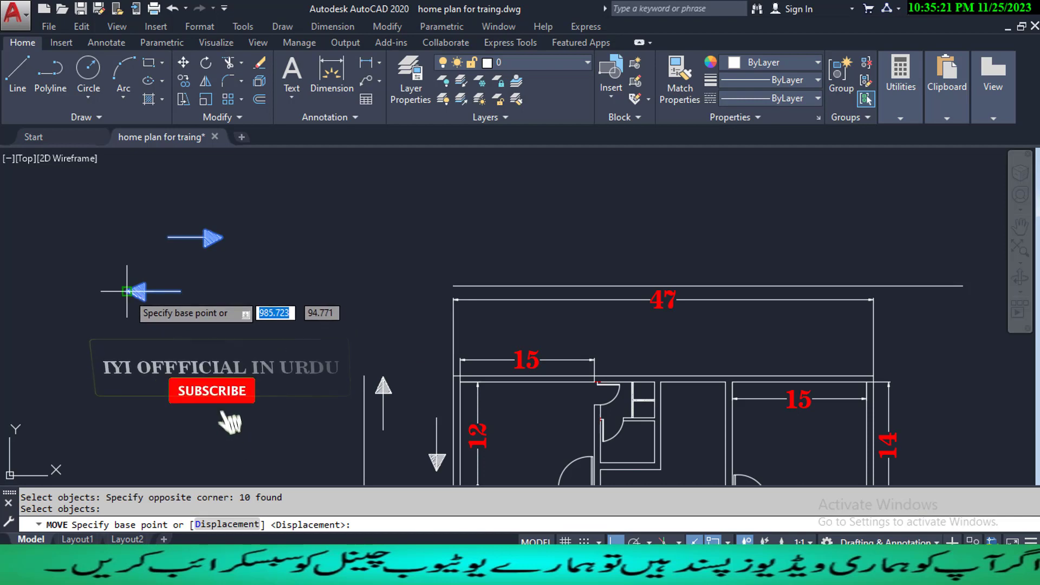
left_click(125, 292)
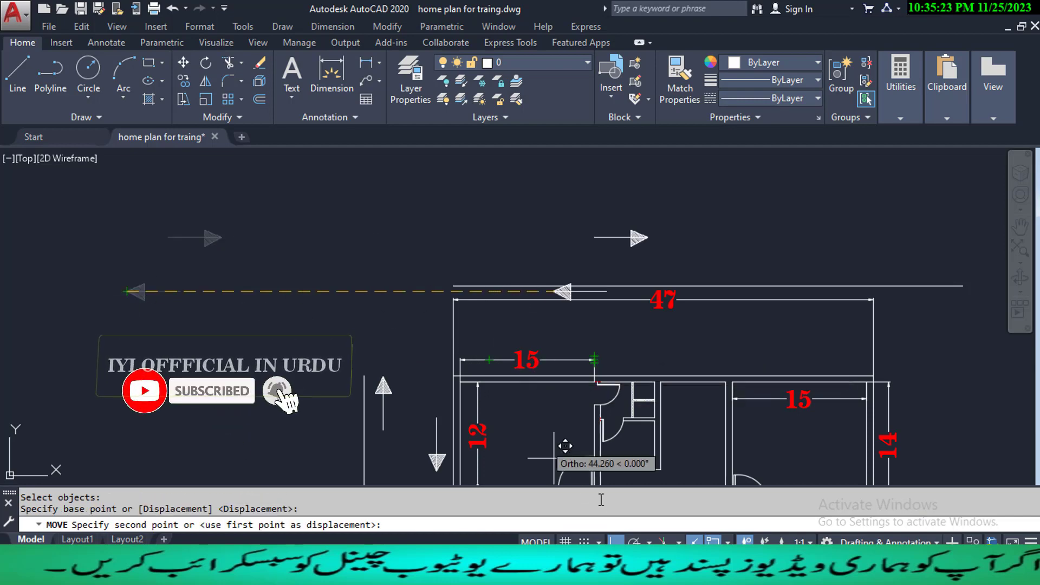
key("F8")
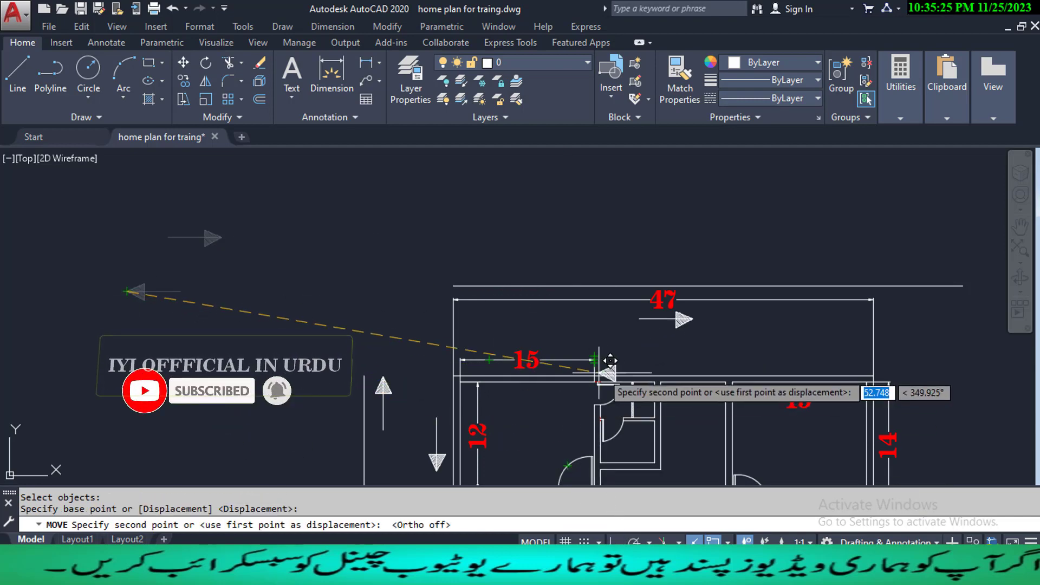
scroll(627, 356, "up", 4)
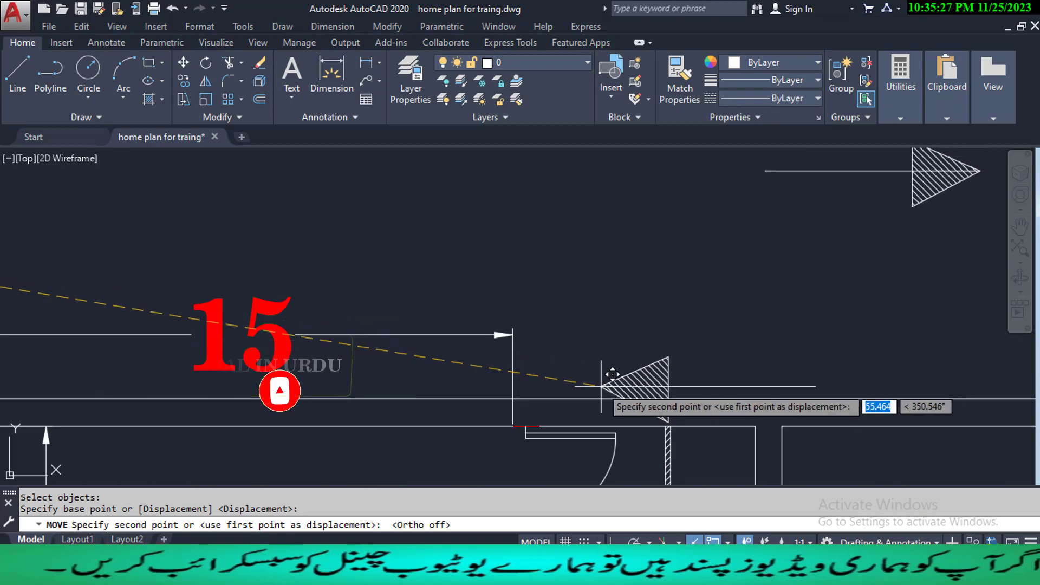
scroll(596, 357, "down", 4)
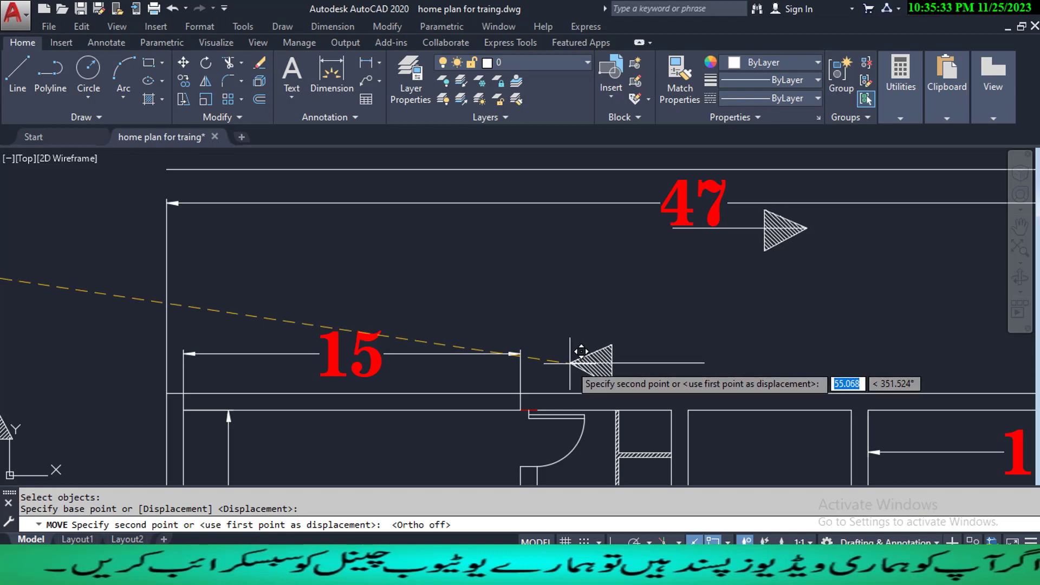
left_click(581, 351)
scroll(477, 325, "down", 4)
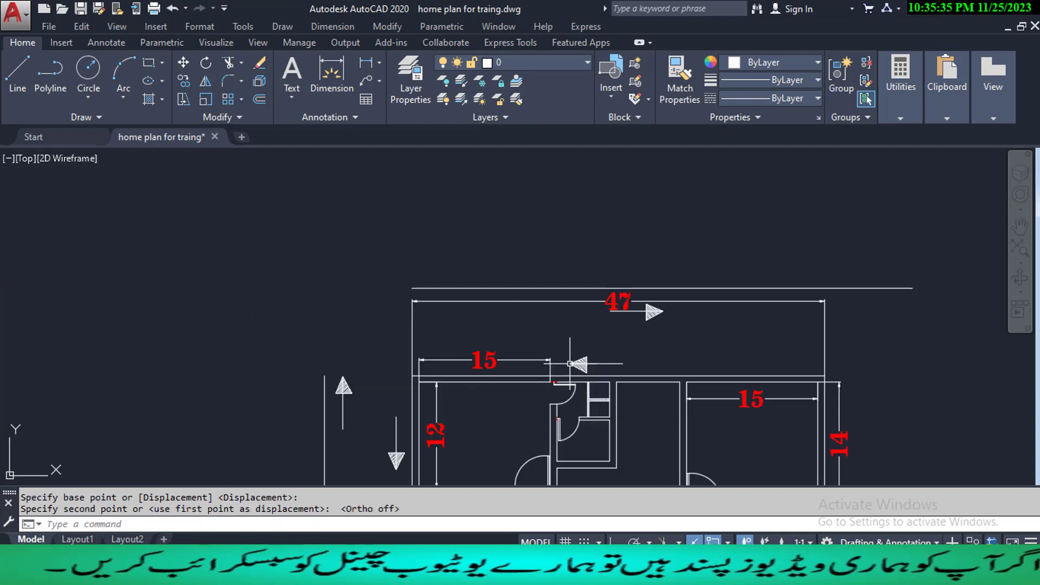
scroll(579, 343, "down", 4)
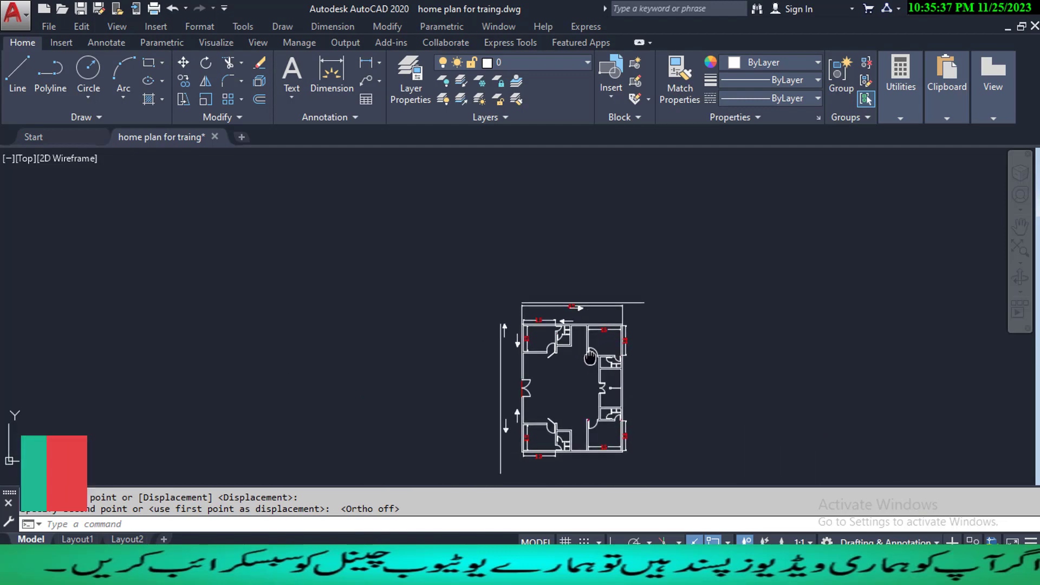
middle_click_drag(590, 317, 550, 304)
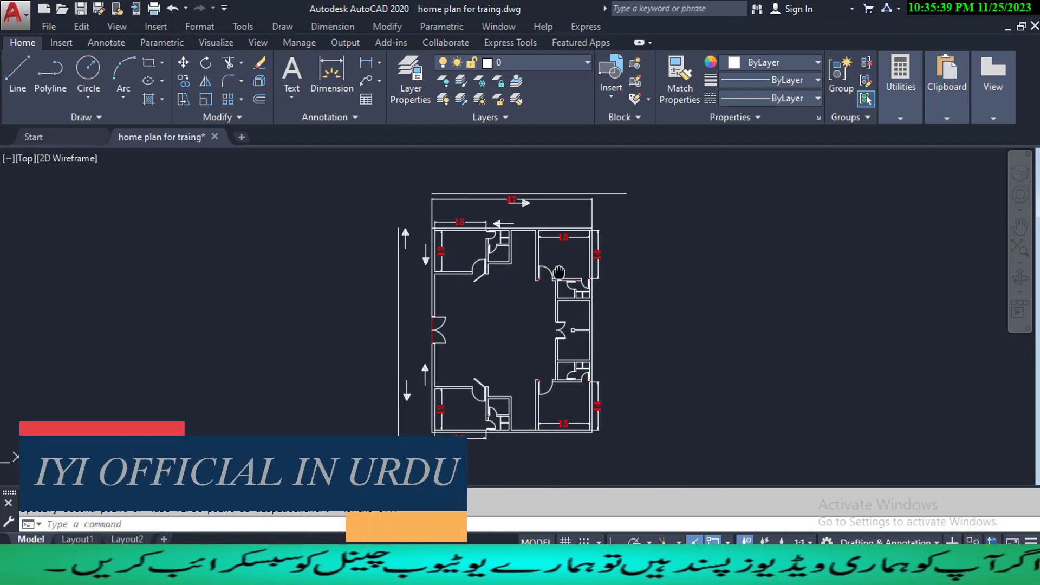